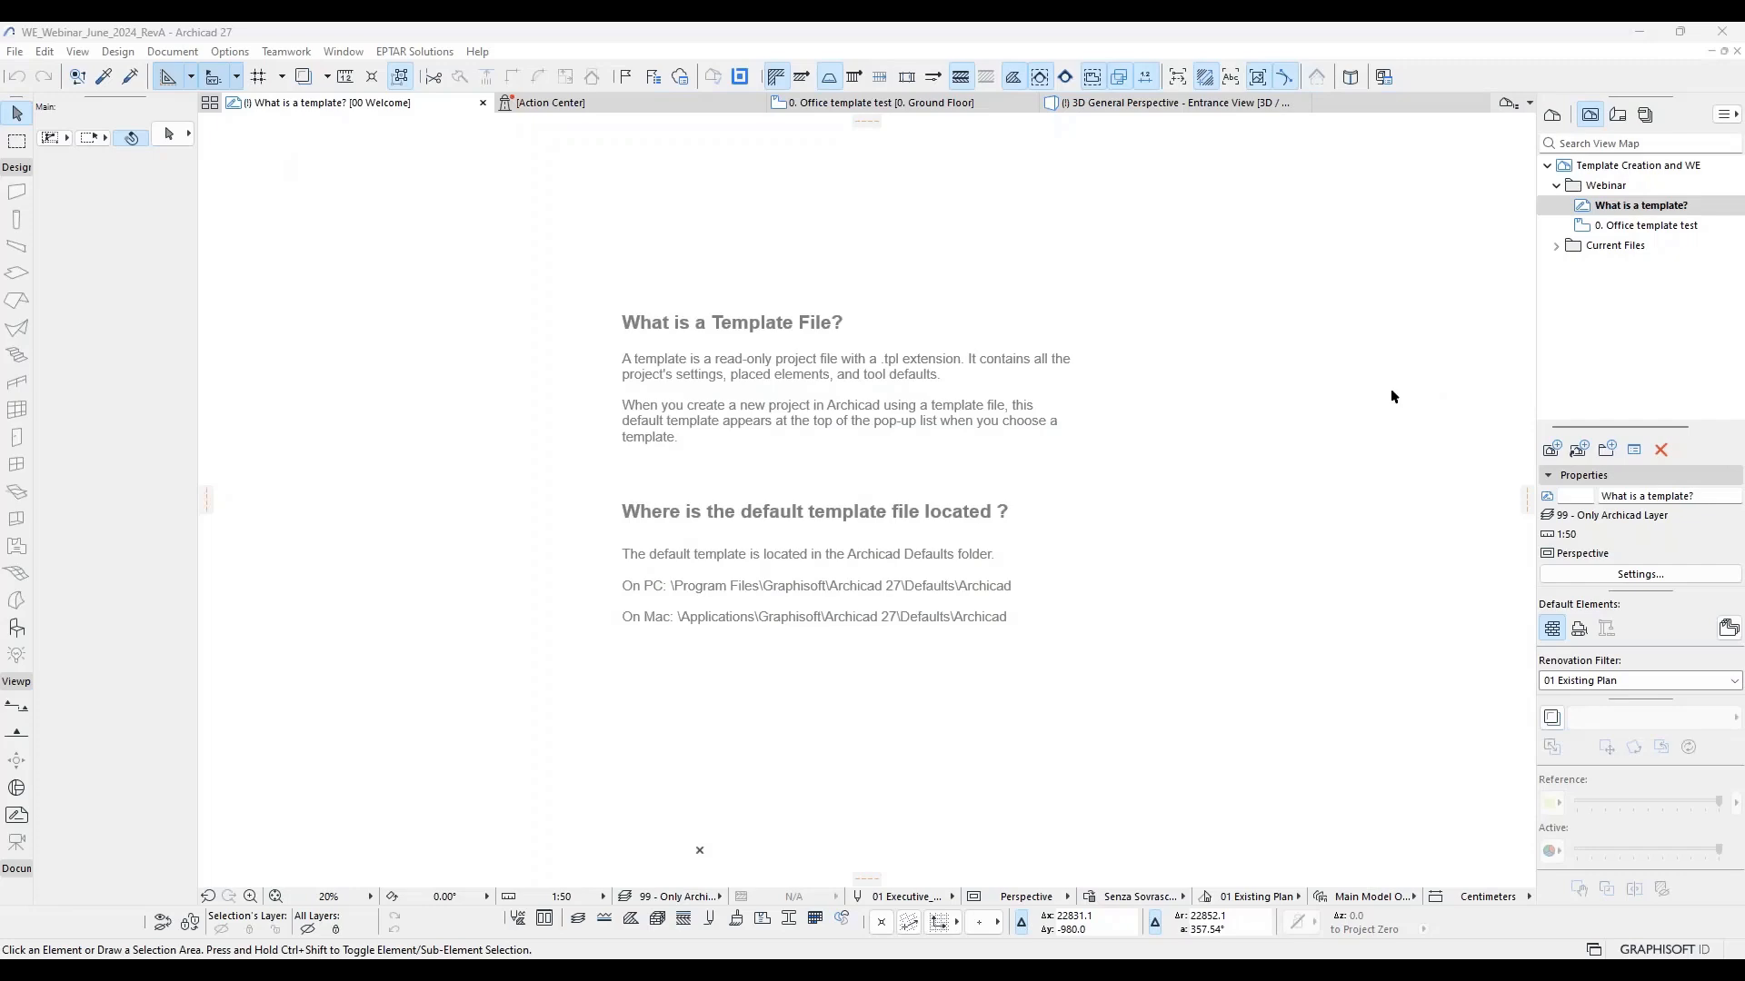
# Step: Examine the notes on what a template file is and where the default template is located
pyautogui.scroll(-1, 905, 365)
pyautogui.scroll(1, 919, 383)
pyautogui.moveTo(925, 382); pyautogui.dragTo(876, 399, button='middle')
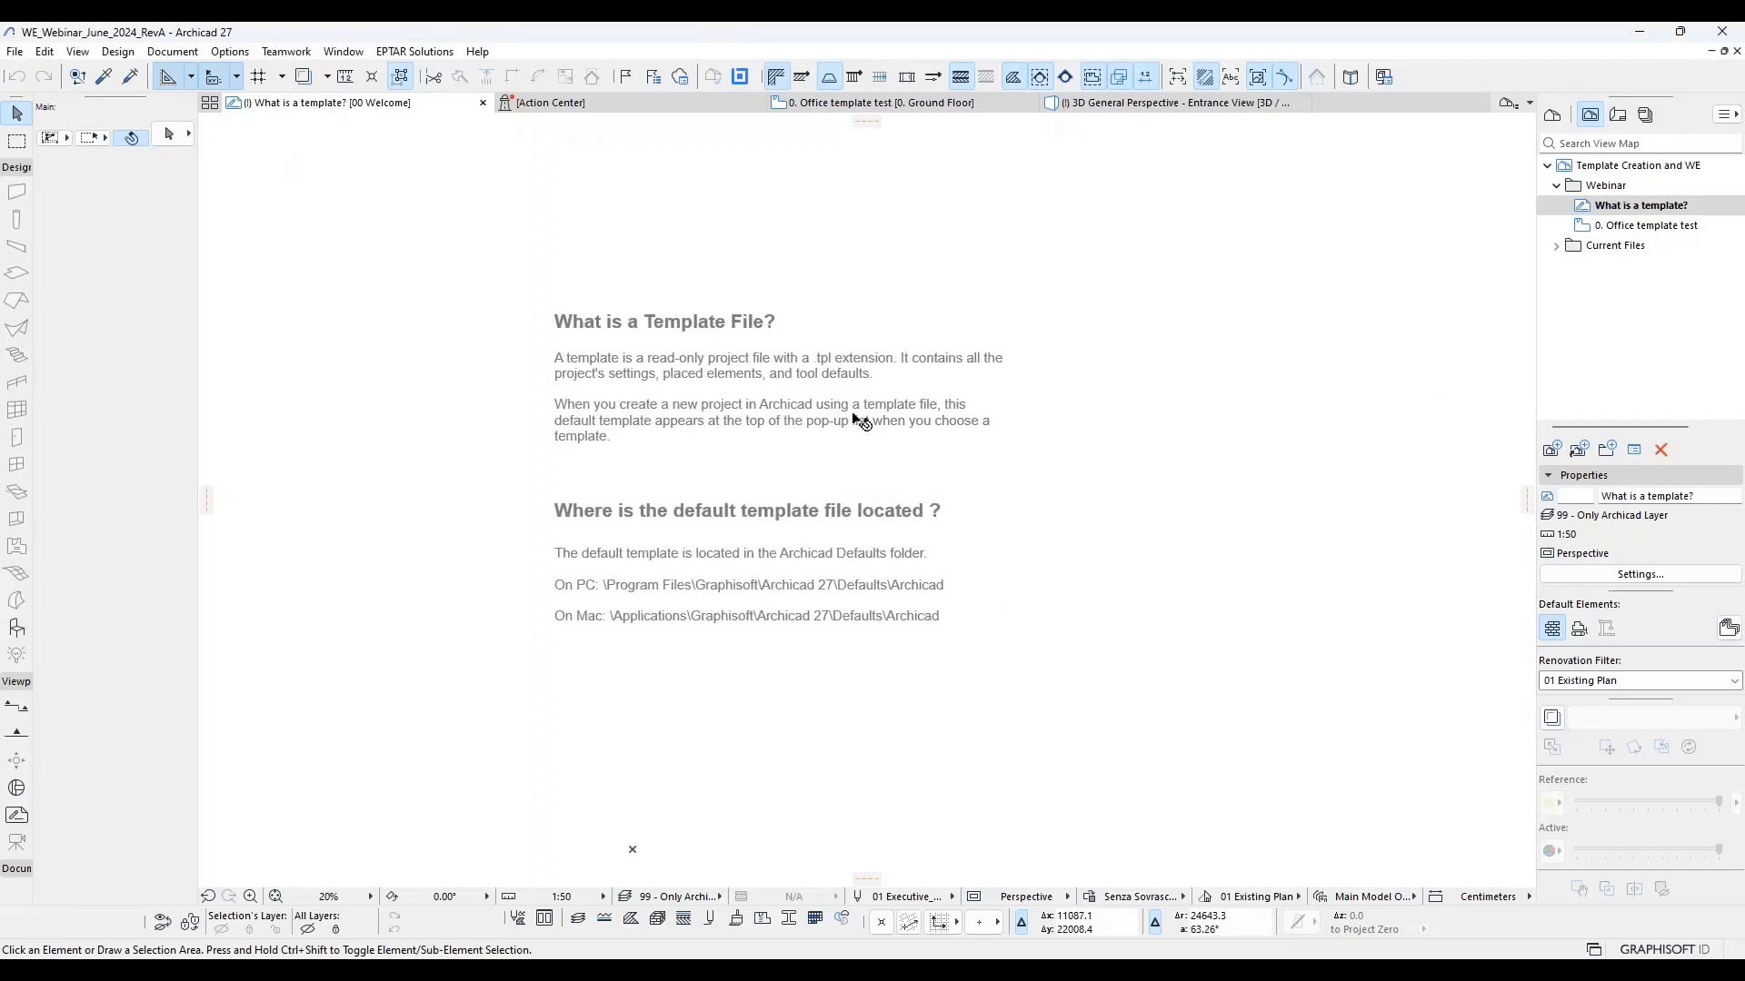
pyautogui.scroll(2, 954, 423)
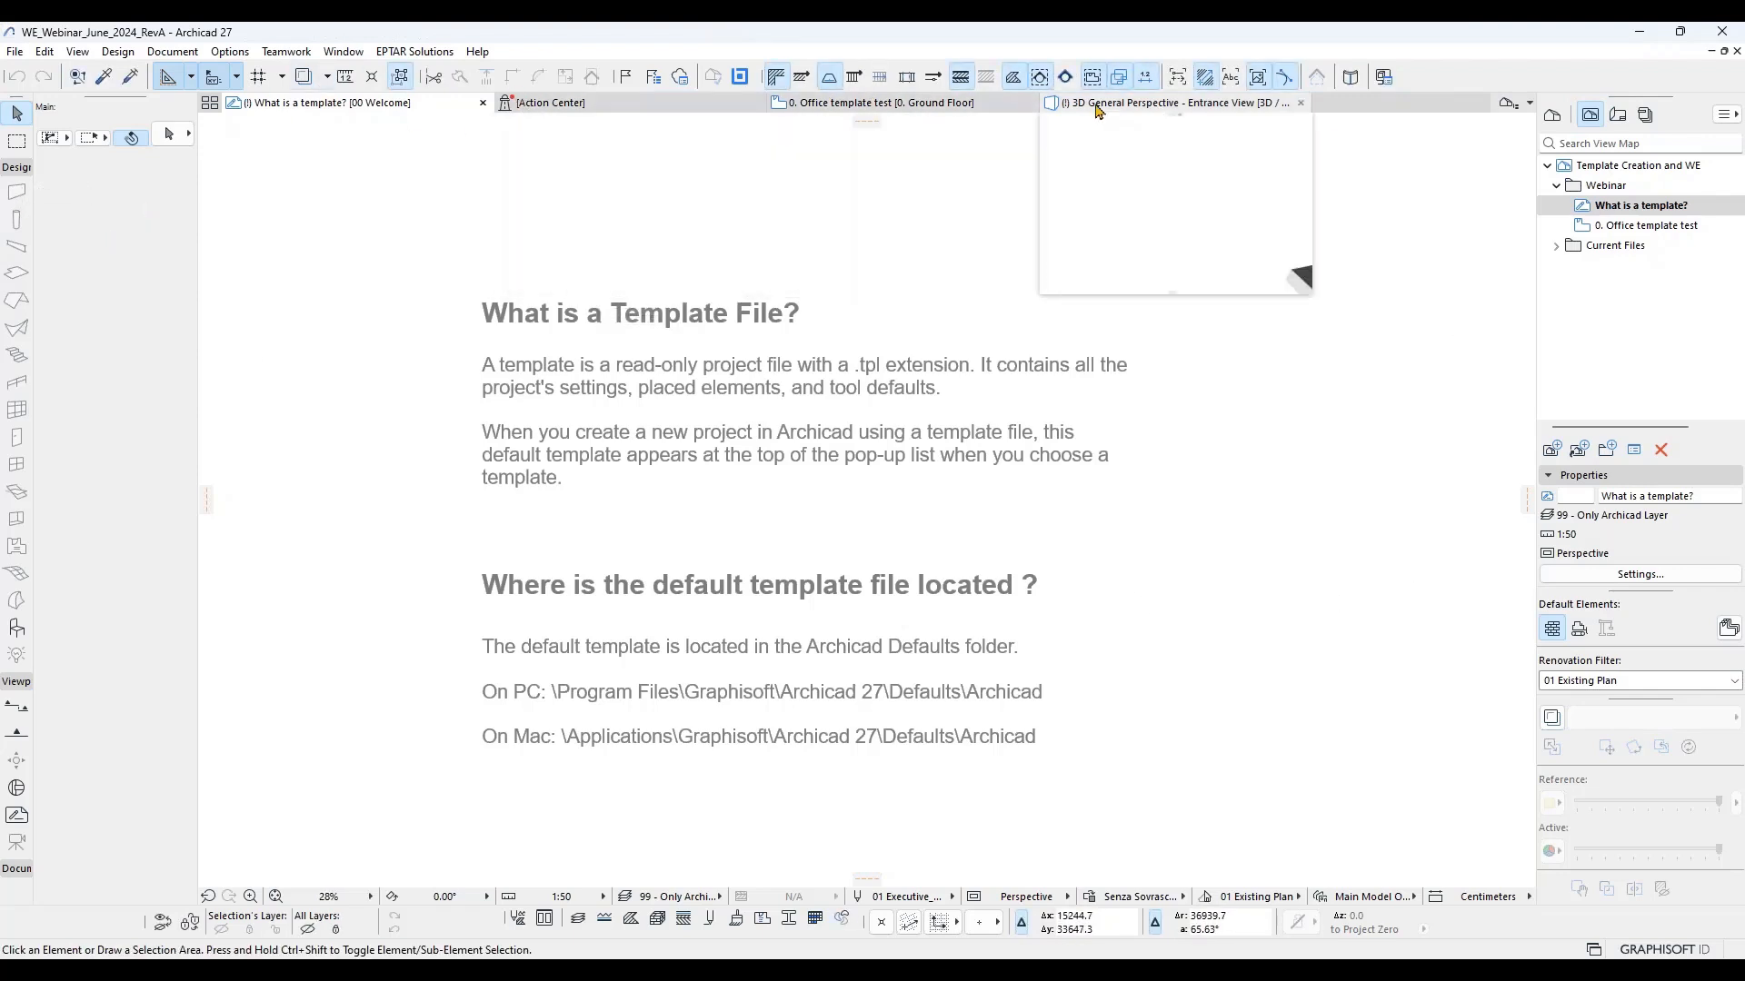
# Step: Open the ground floor office template test plan and review the Wall tool's default settings
pyautogui.click(882, 107)
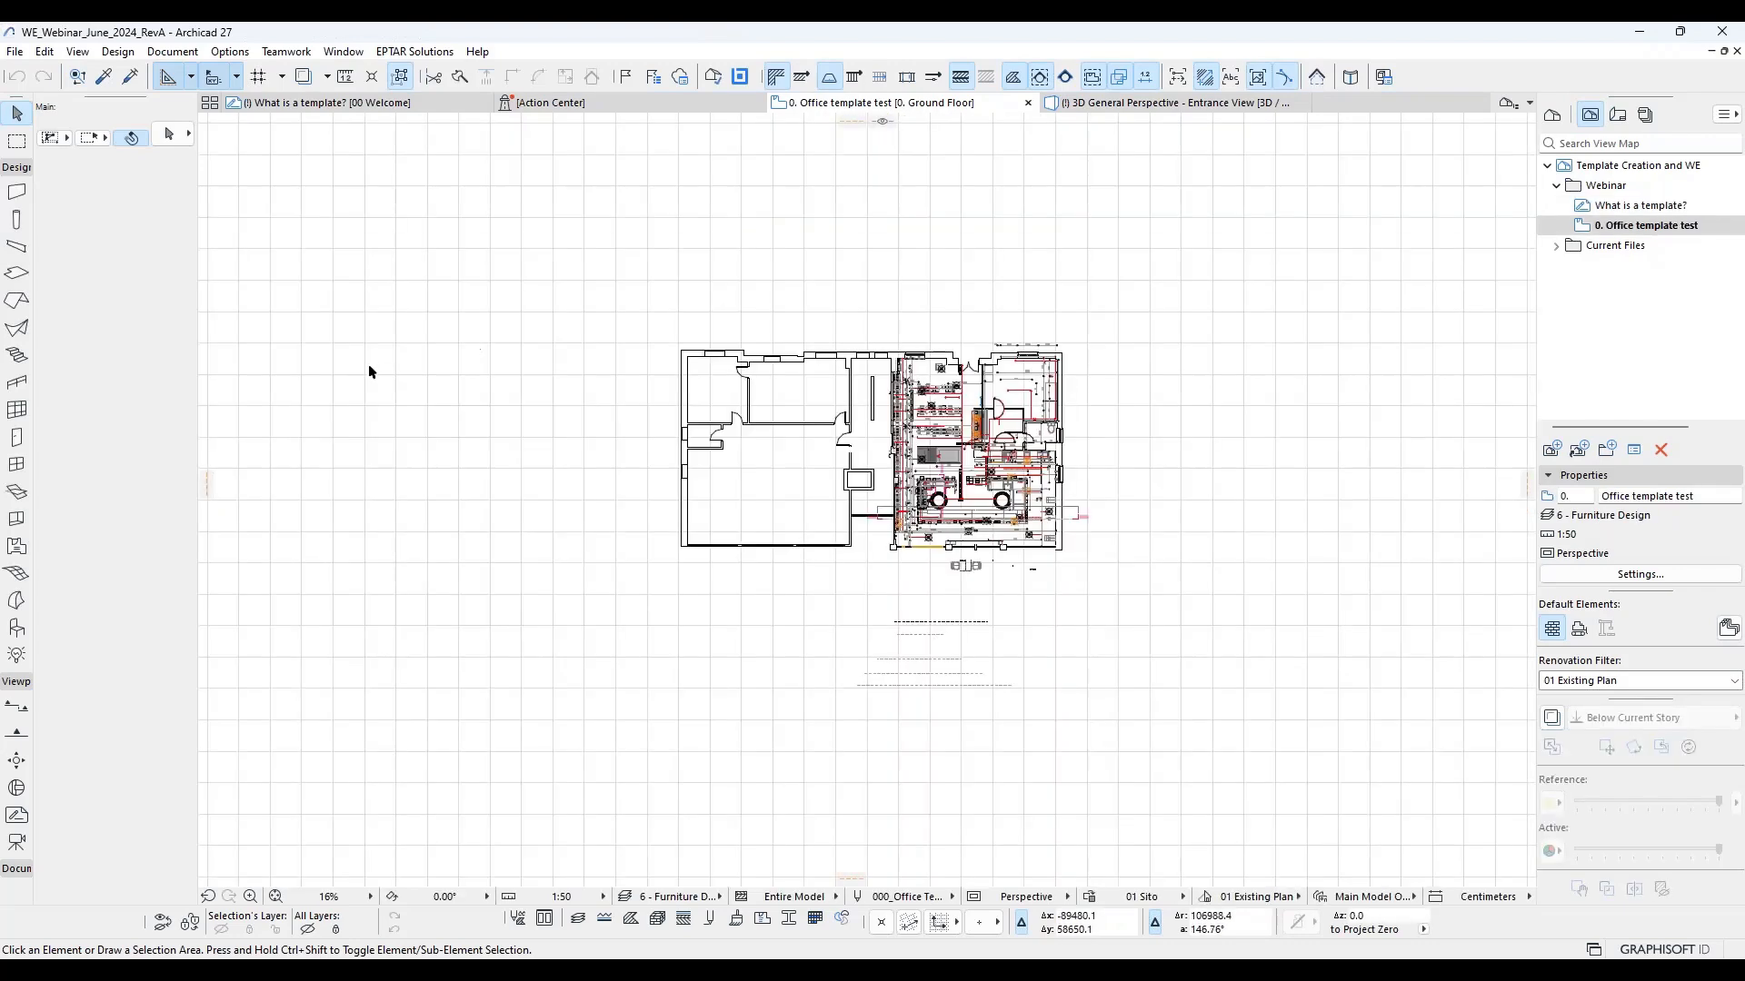
pyautogui.click(11, 194)
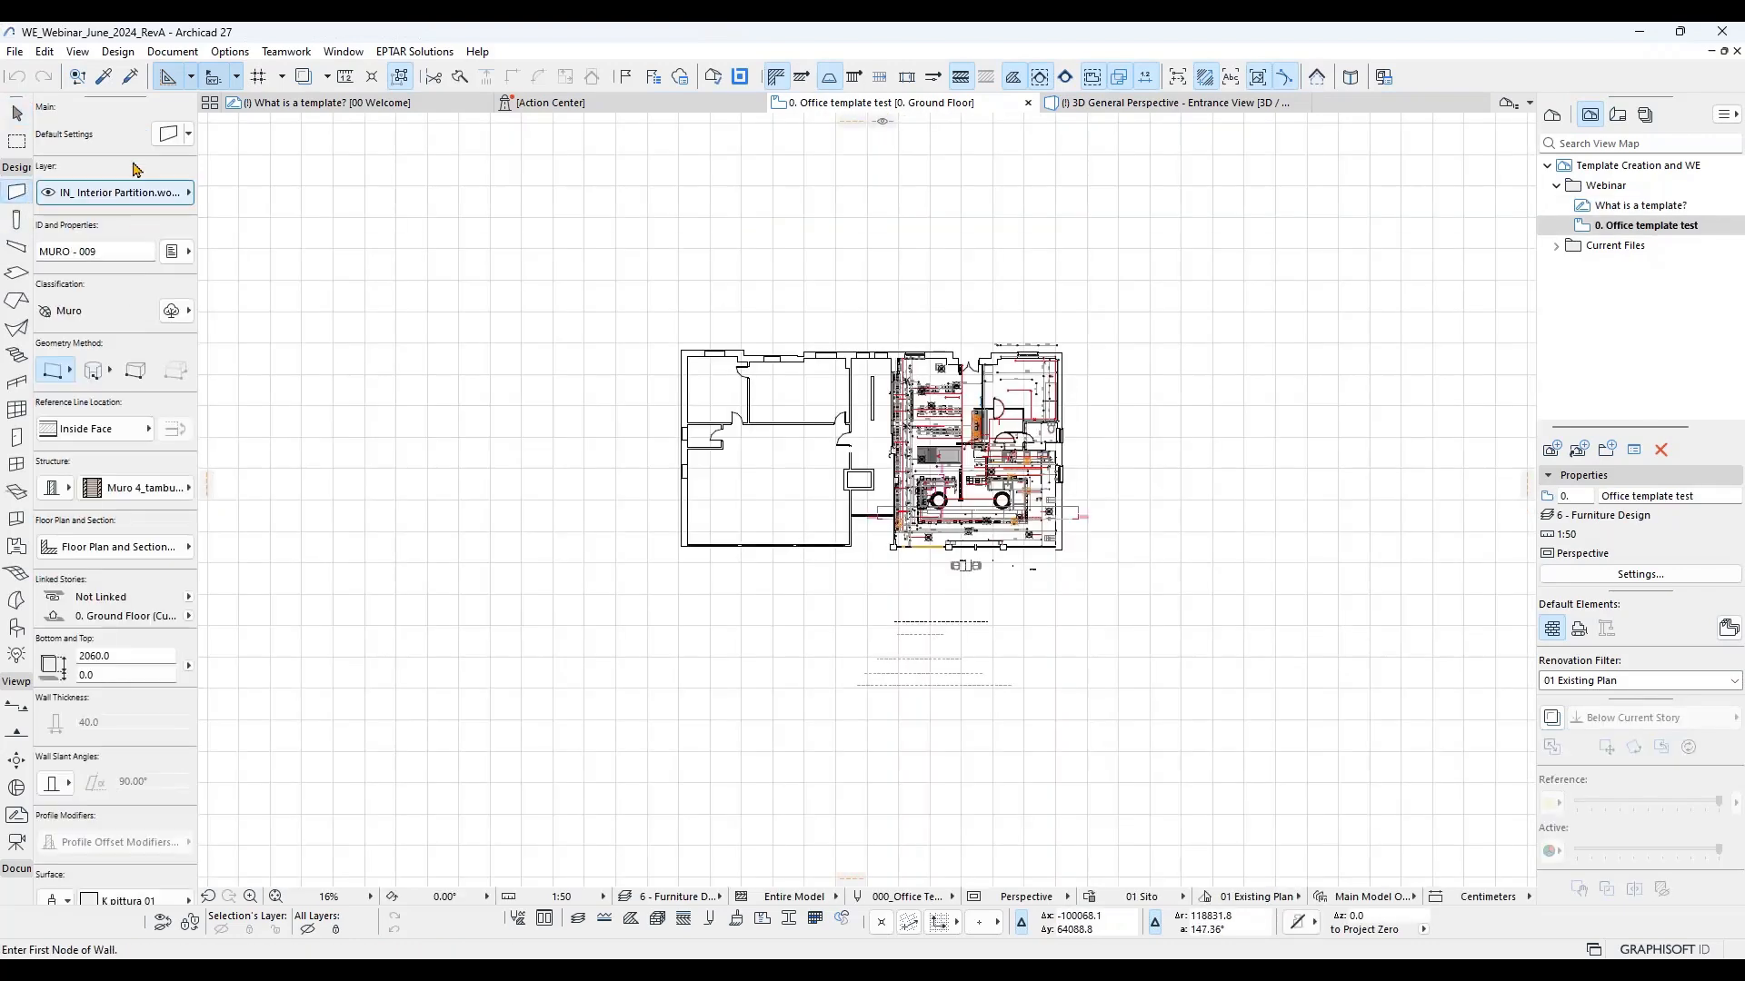
pyautogui.scroll(3, 131, 366)
pyautogui.scroll(-3, 114, 284)
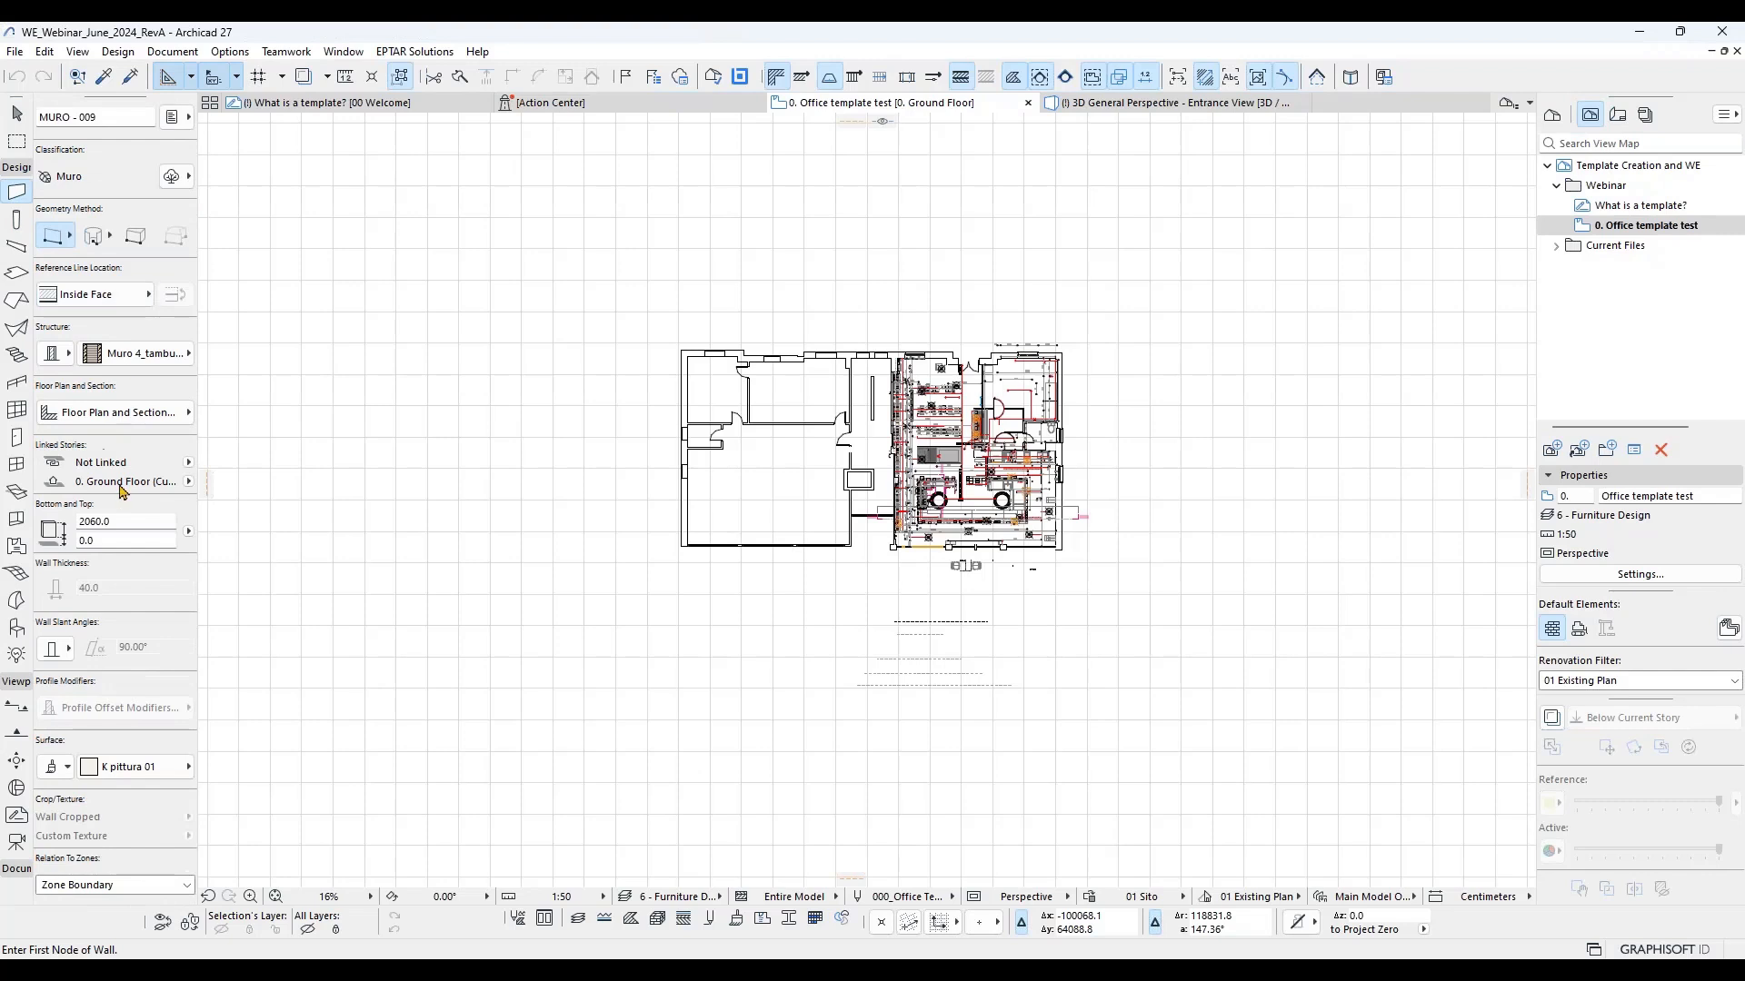
pyautogui.scroll(3, 123, 477)
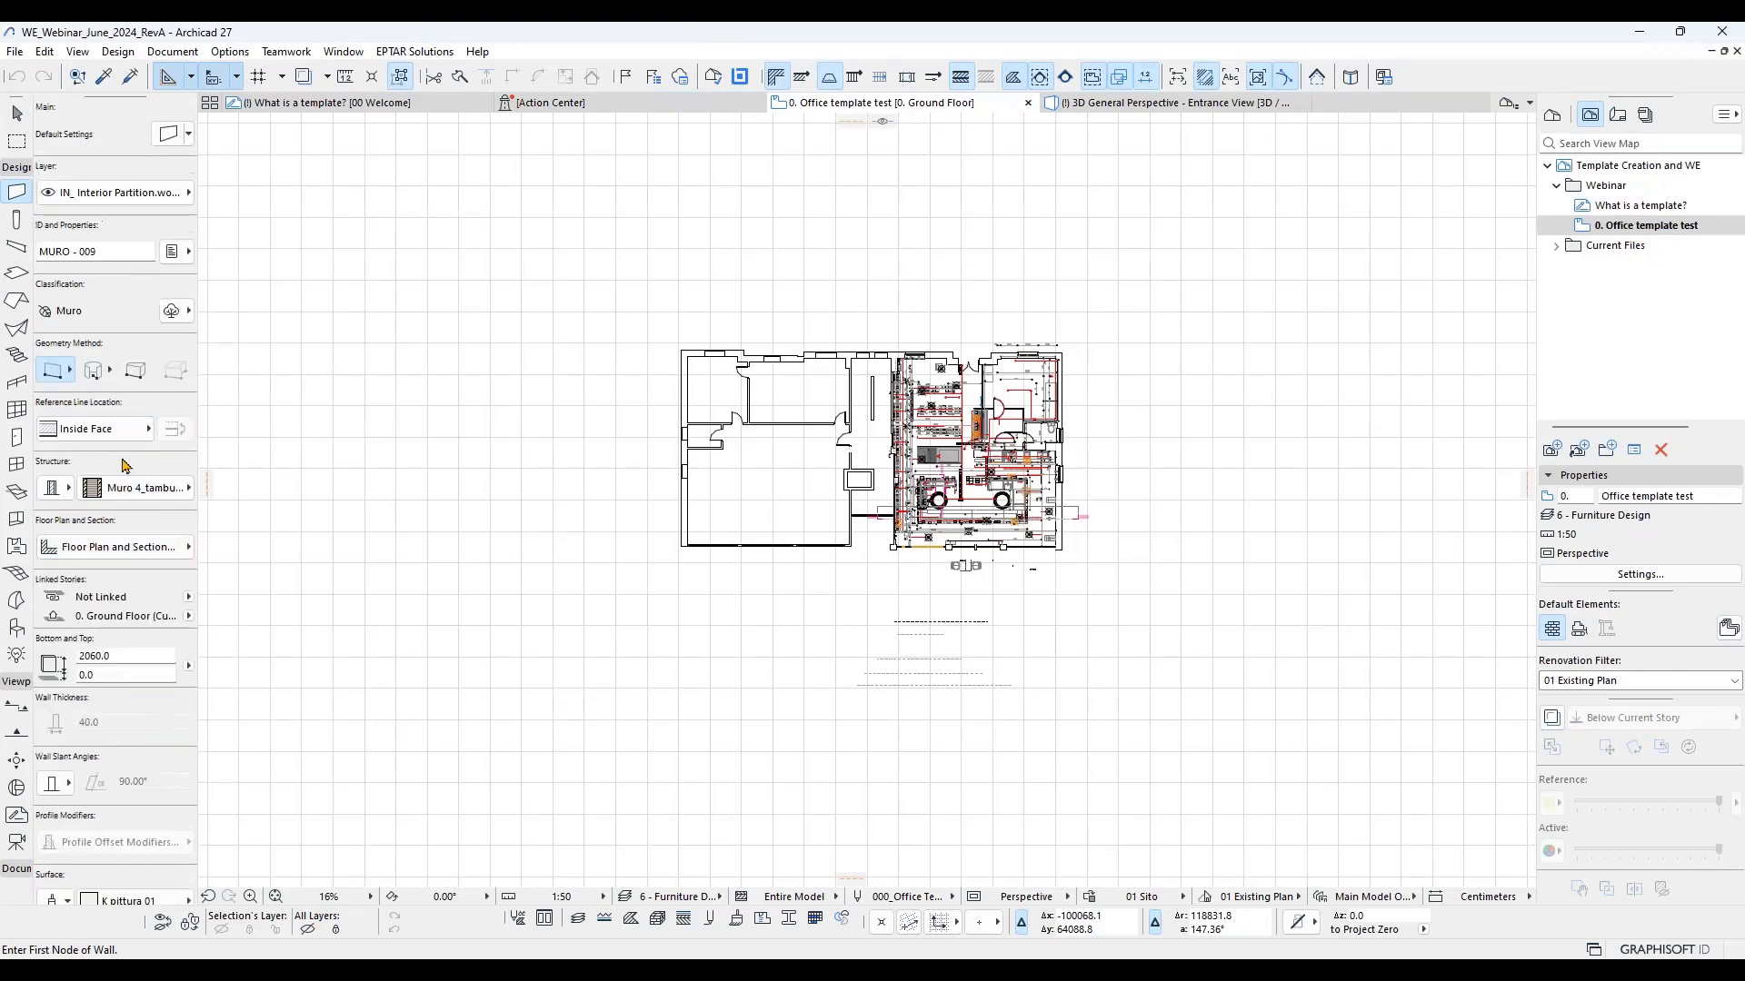
# Step: Dock the Info Box horizontally above the drawing area and shrink it to a single row
pyautogui.moveTo(121, 98); pyautogui.dragTo(398, 80)
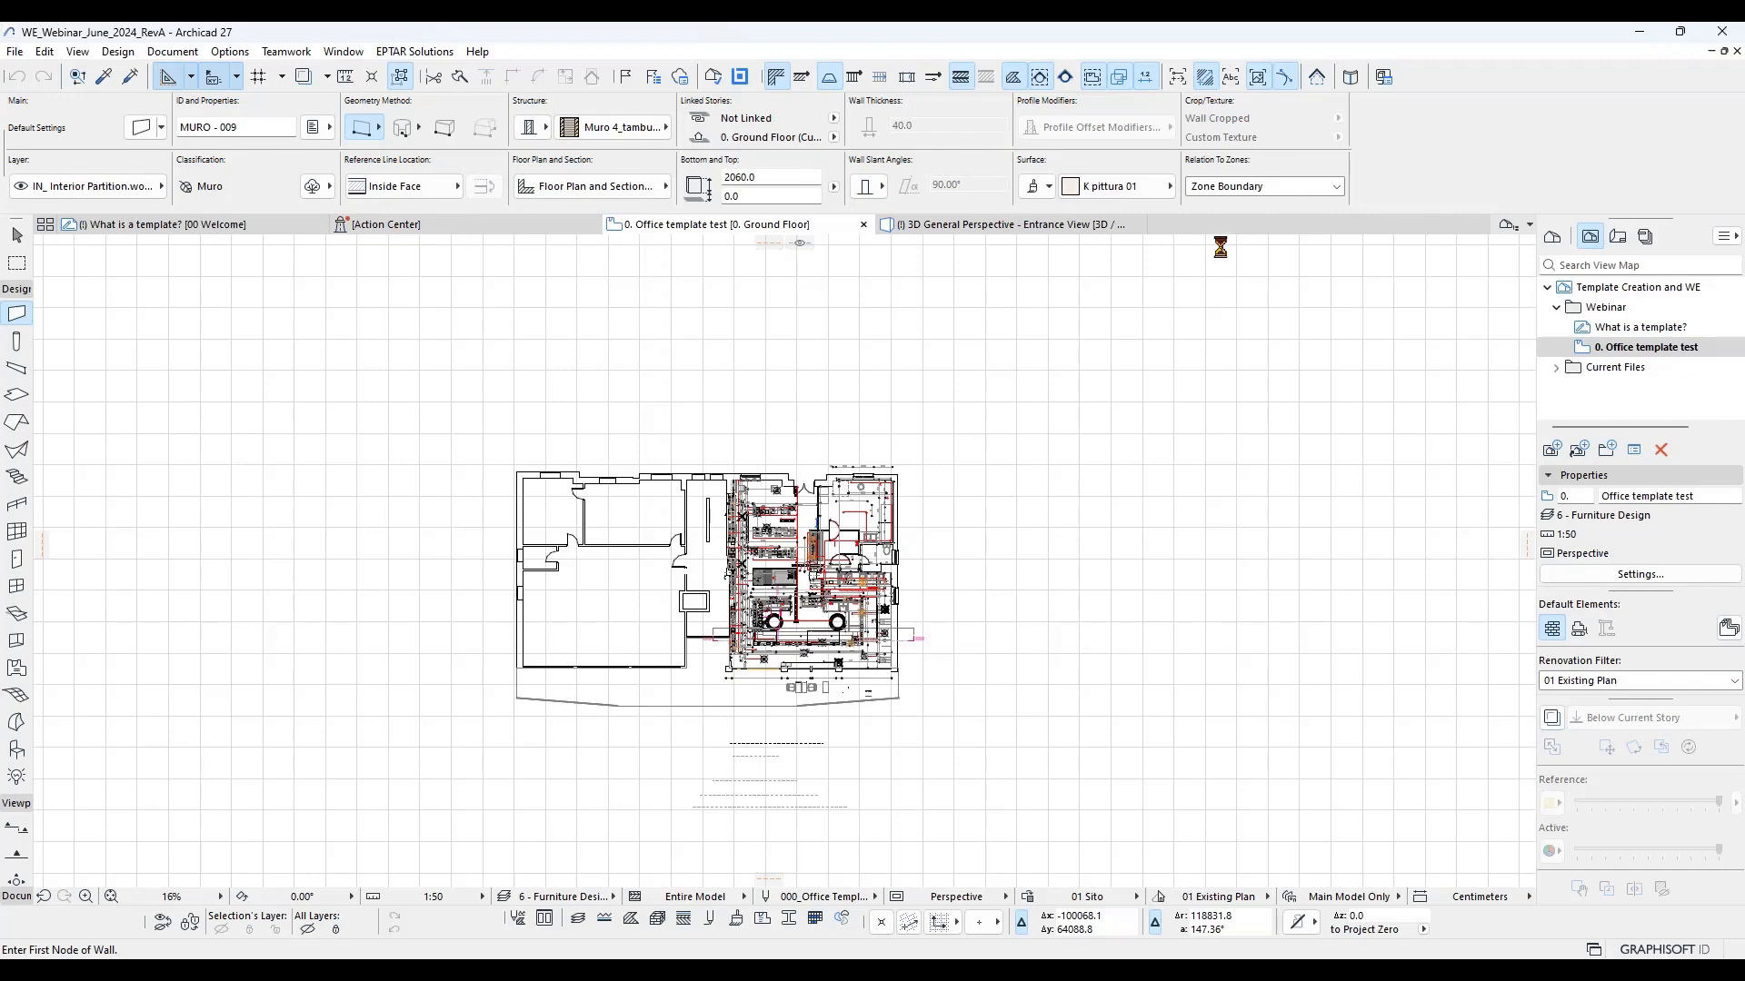
pyautogui.moveTo(1235, 214); pyautogui.dragTo(1236, 132)
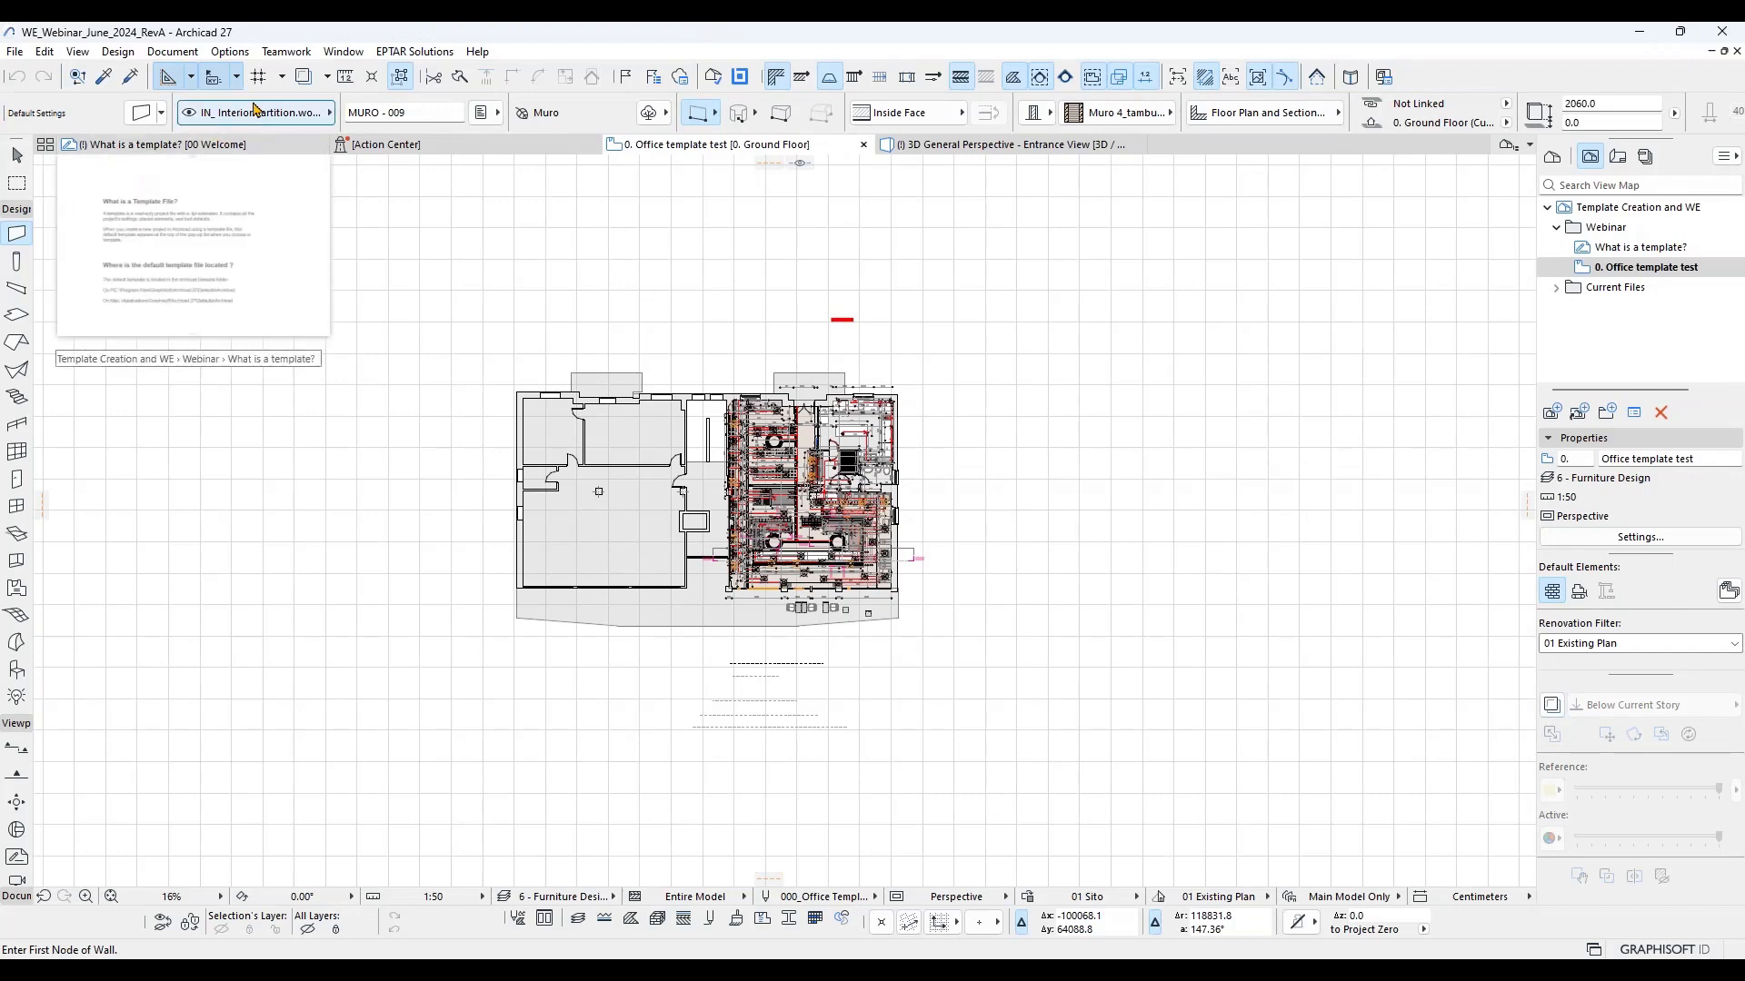
# Step: Look through the full range of wall settings in the single-row Info Box
pyautogui.scroll(-5, 436, 114)
pyautogui.scroll(5, 496, 114)
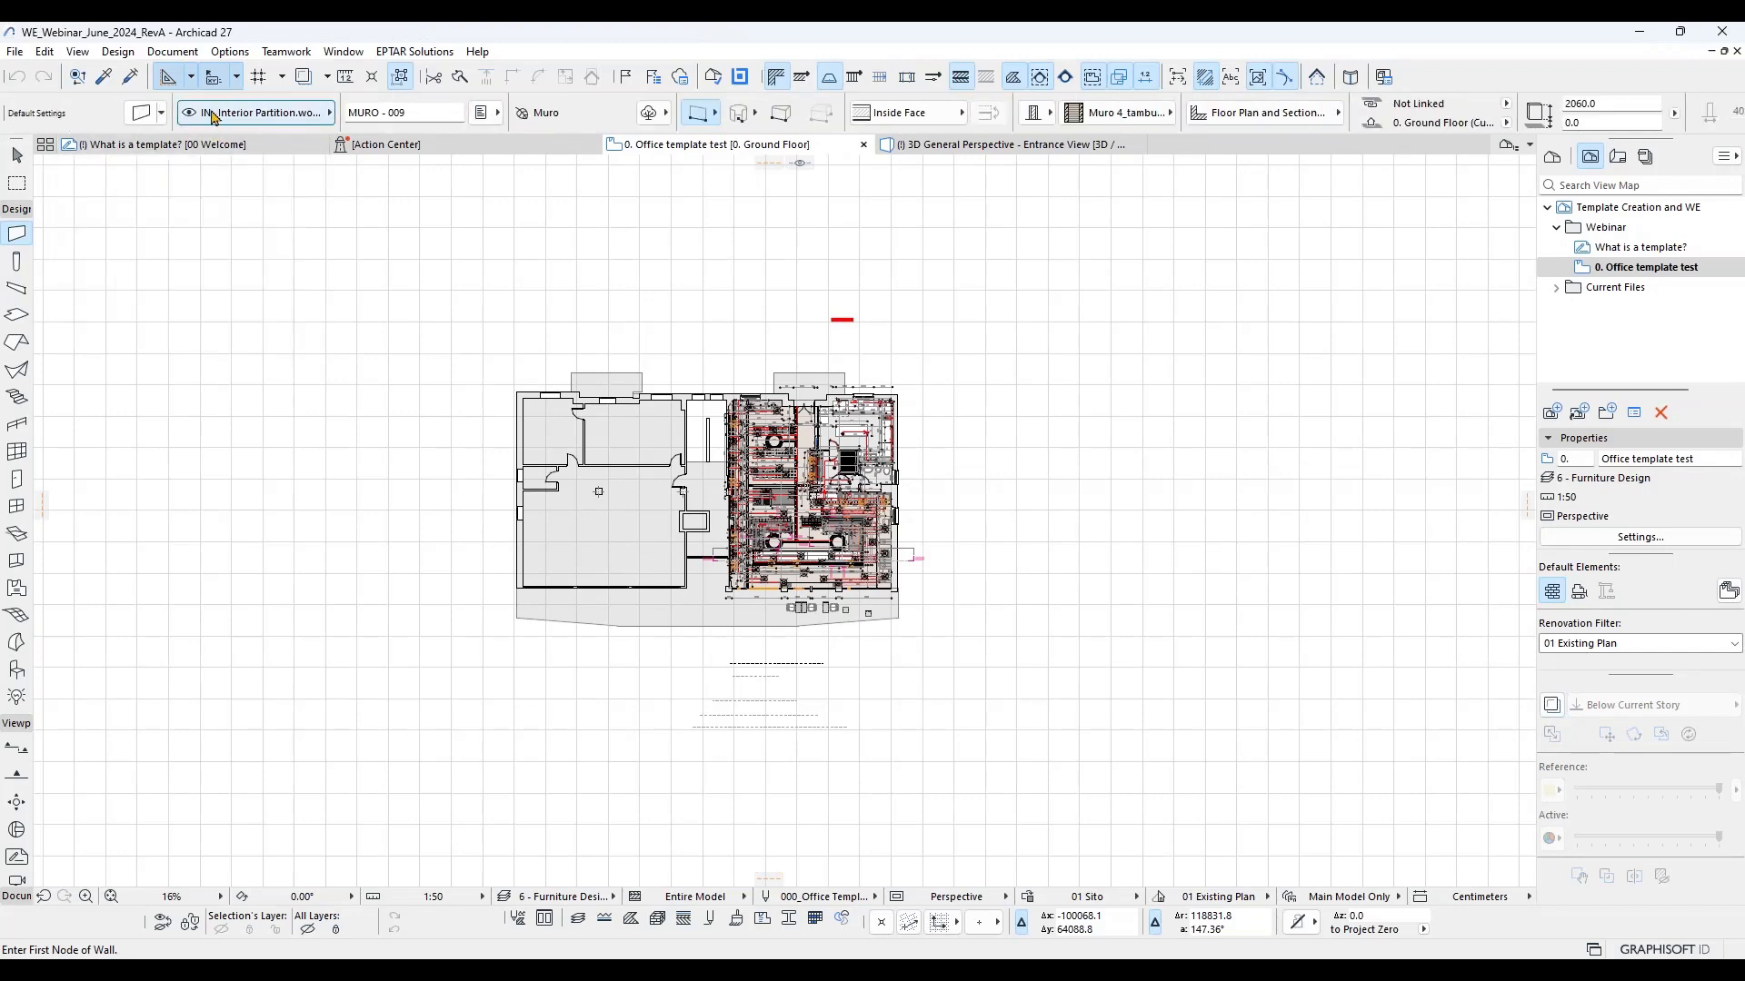
pyautogui.scroll(-5, 214, 117)
pyautogui.scroll(5, 946, 117)
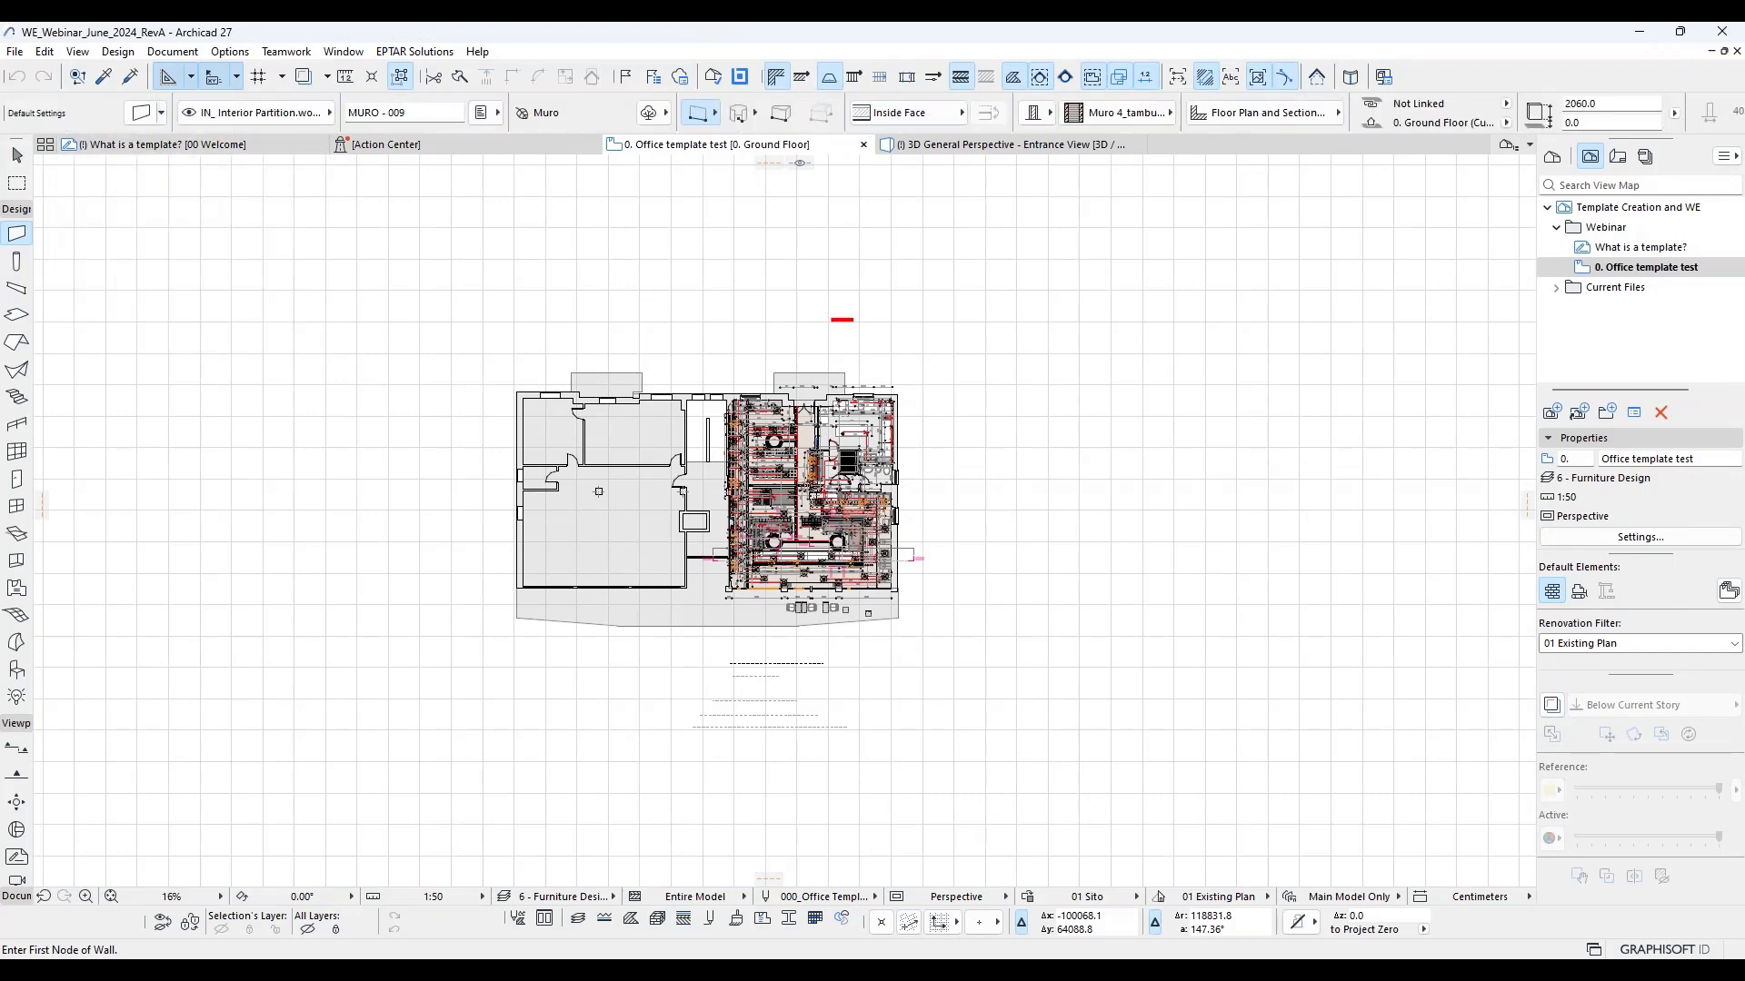
pyautogui.scroll(-5, 606, 116)
pyautogui.scroll(5, 734, 117)
pyautogui.scroll(-4, 1450, 113)
pyautogui.scroll(4, 1397, 119)
# Step: Dock the Info Box vertically beside the toolbox again and review all of its wall settings
pyautogui.moveTo(15, 127); pyautogui.dragTo(40, 280)
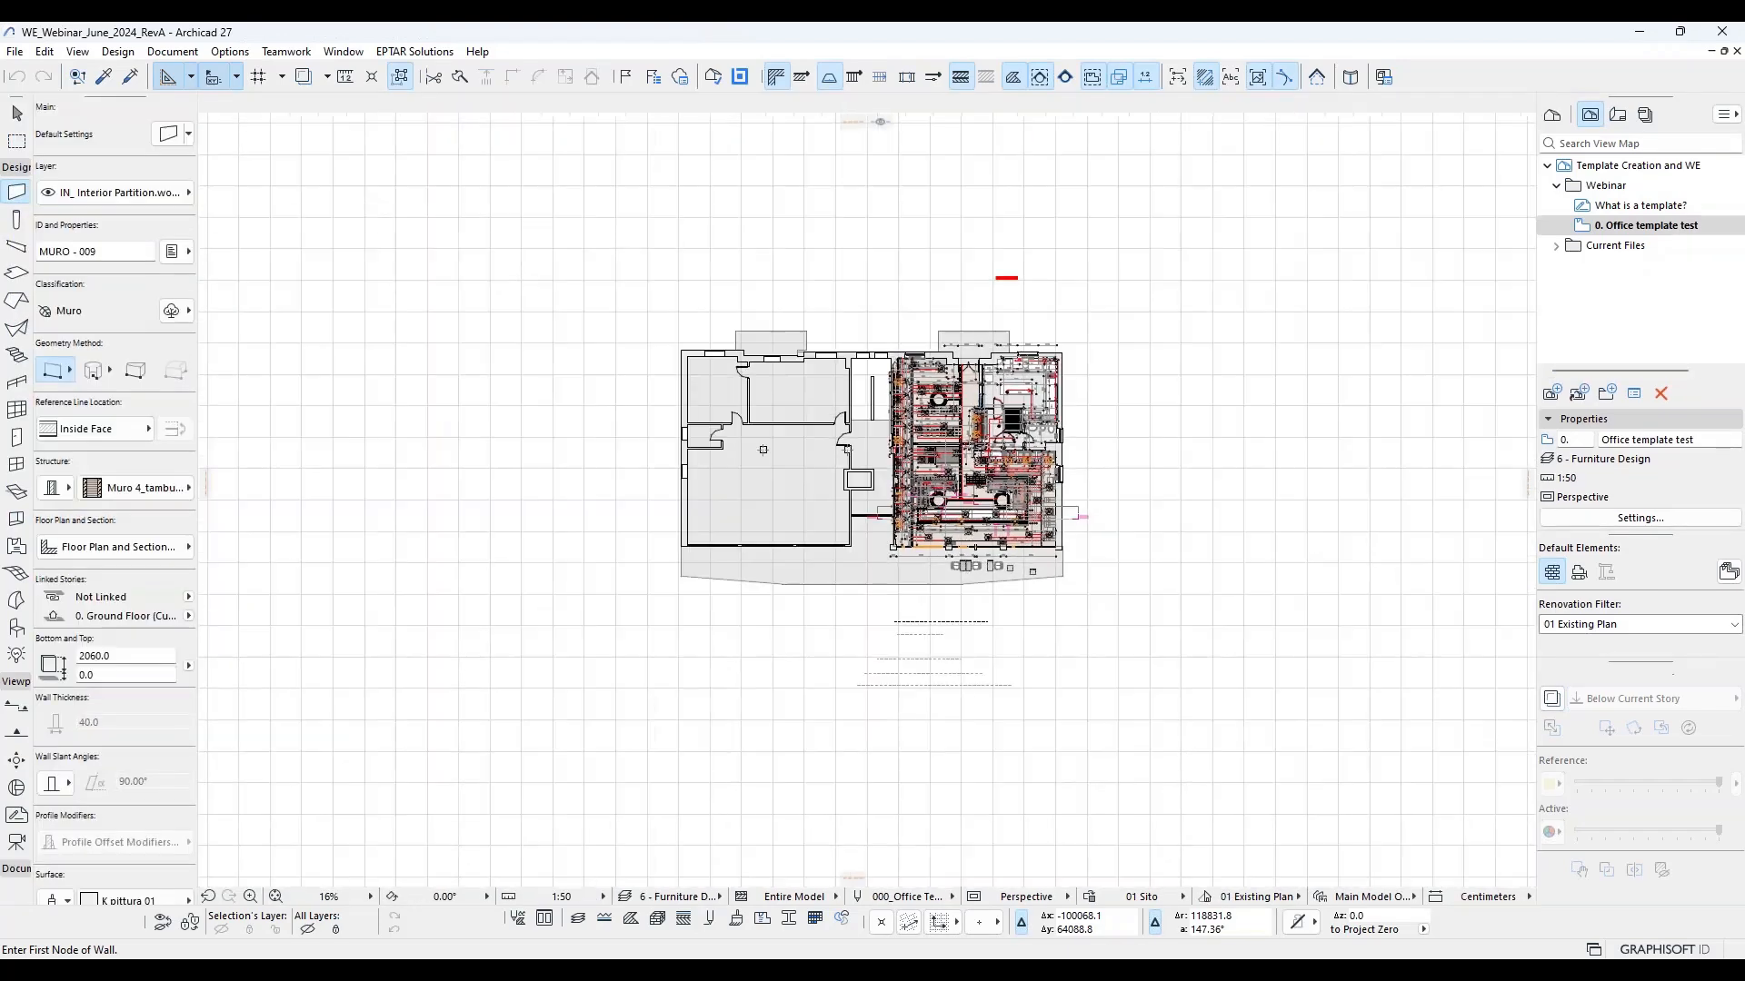
pyautogui.scroll(-3, 132, 424)
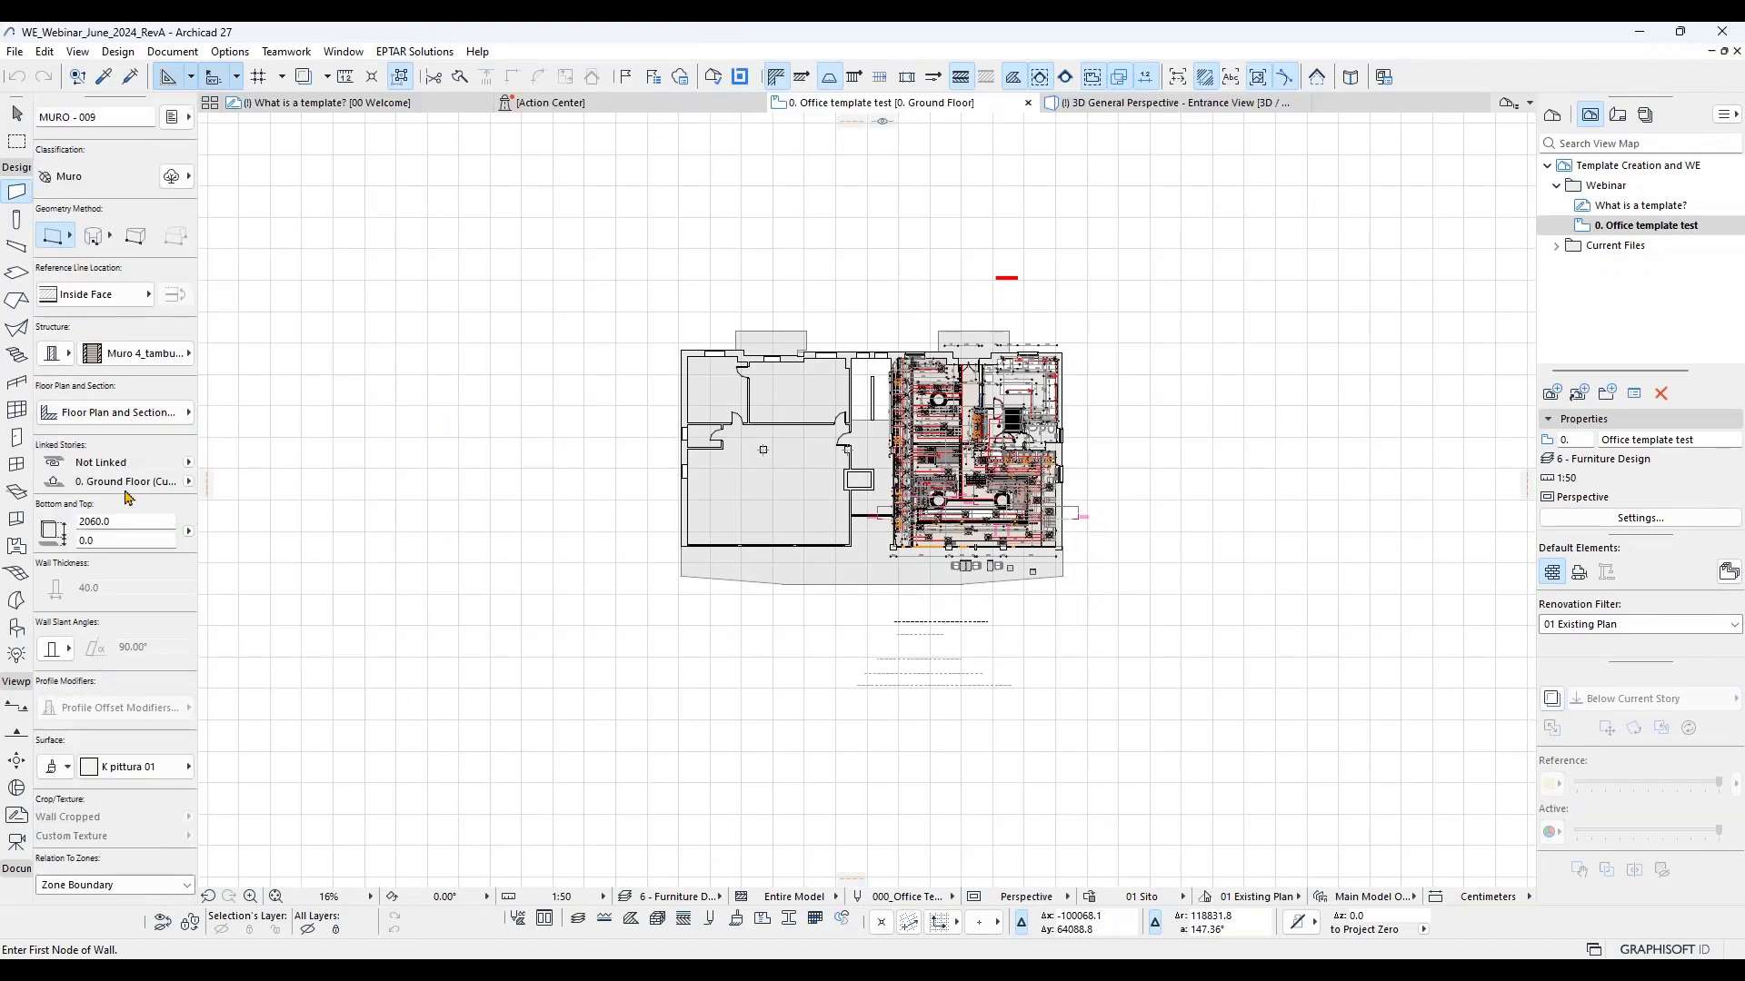
pyautogui.scroll(3, 135, 253)
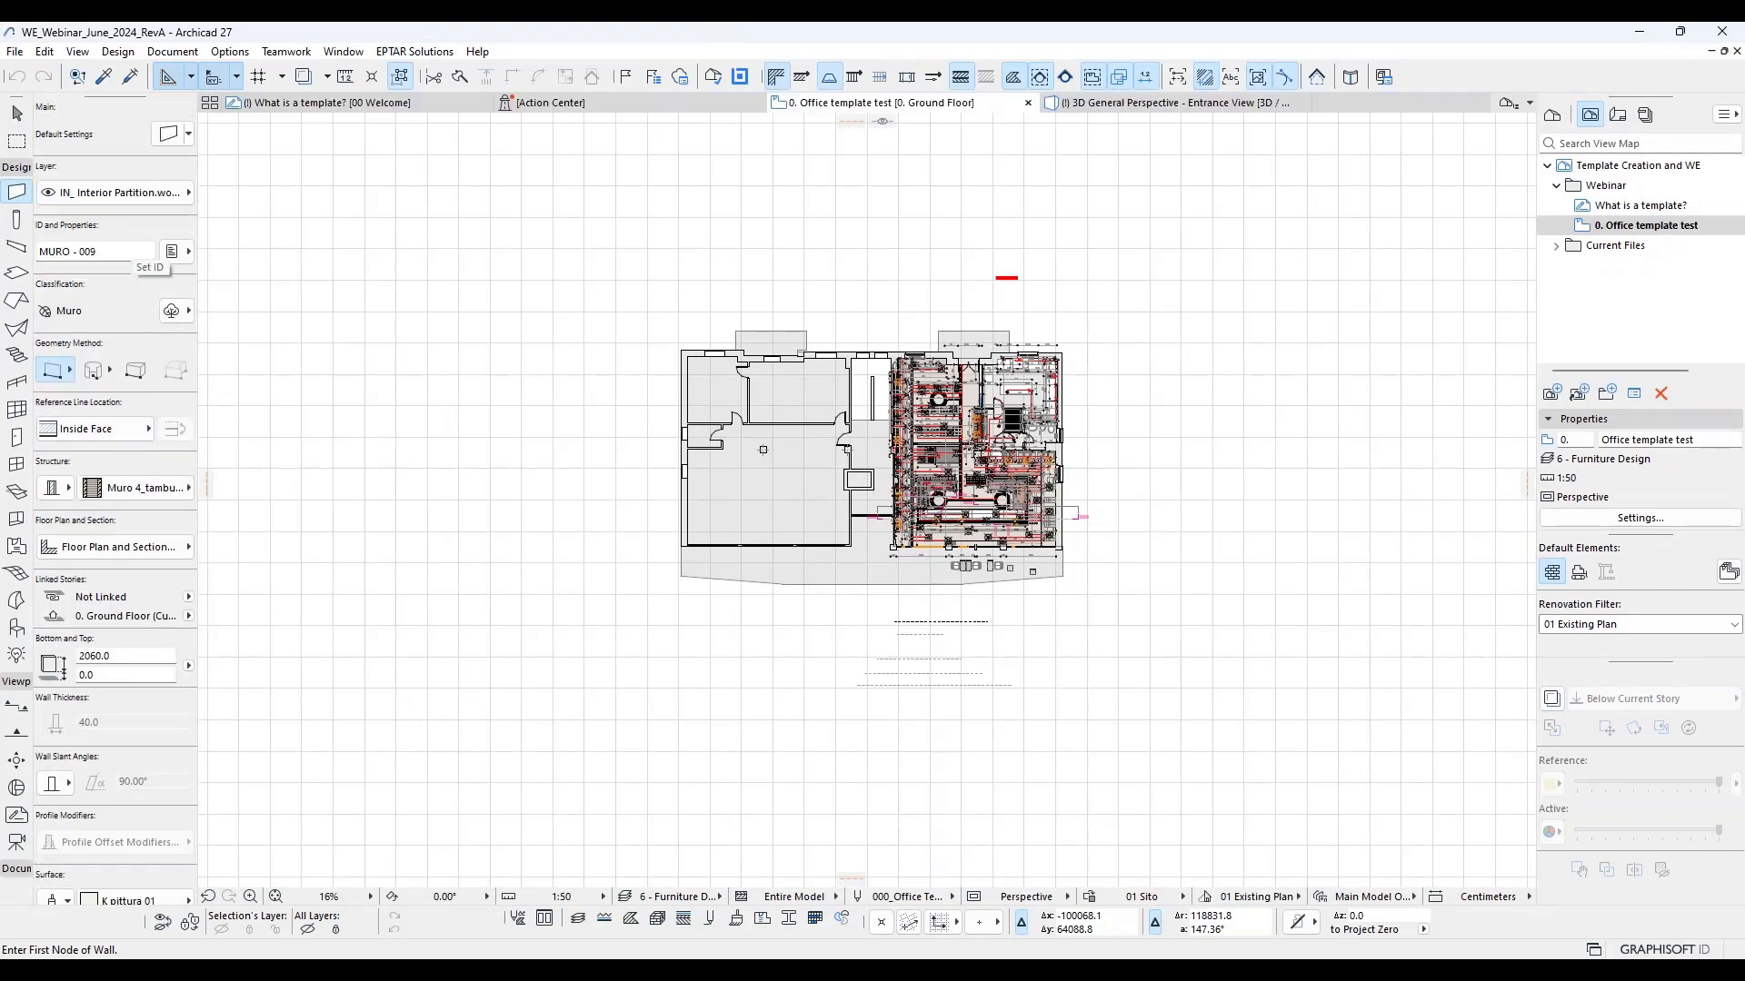
pyautogui.press('Escape')
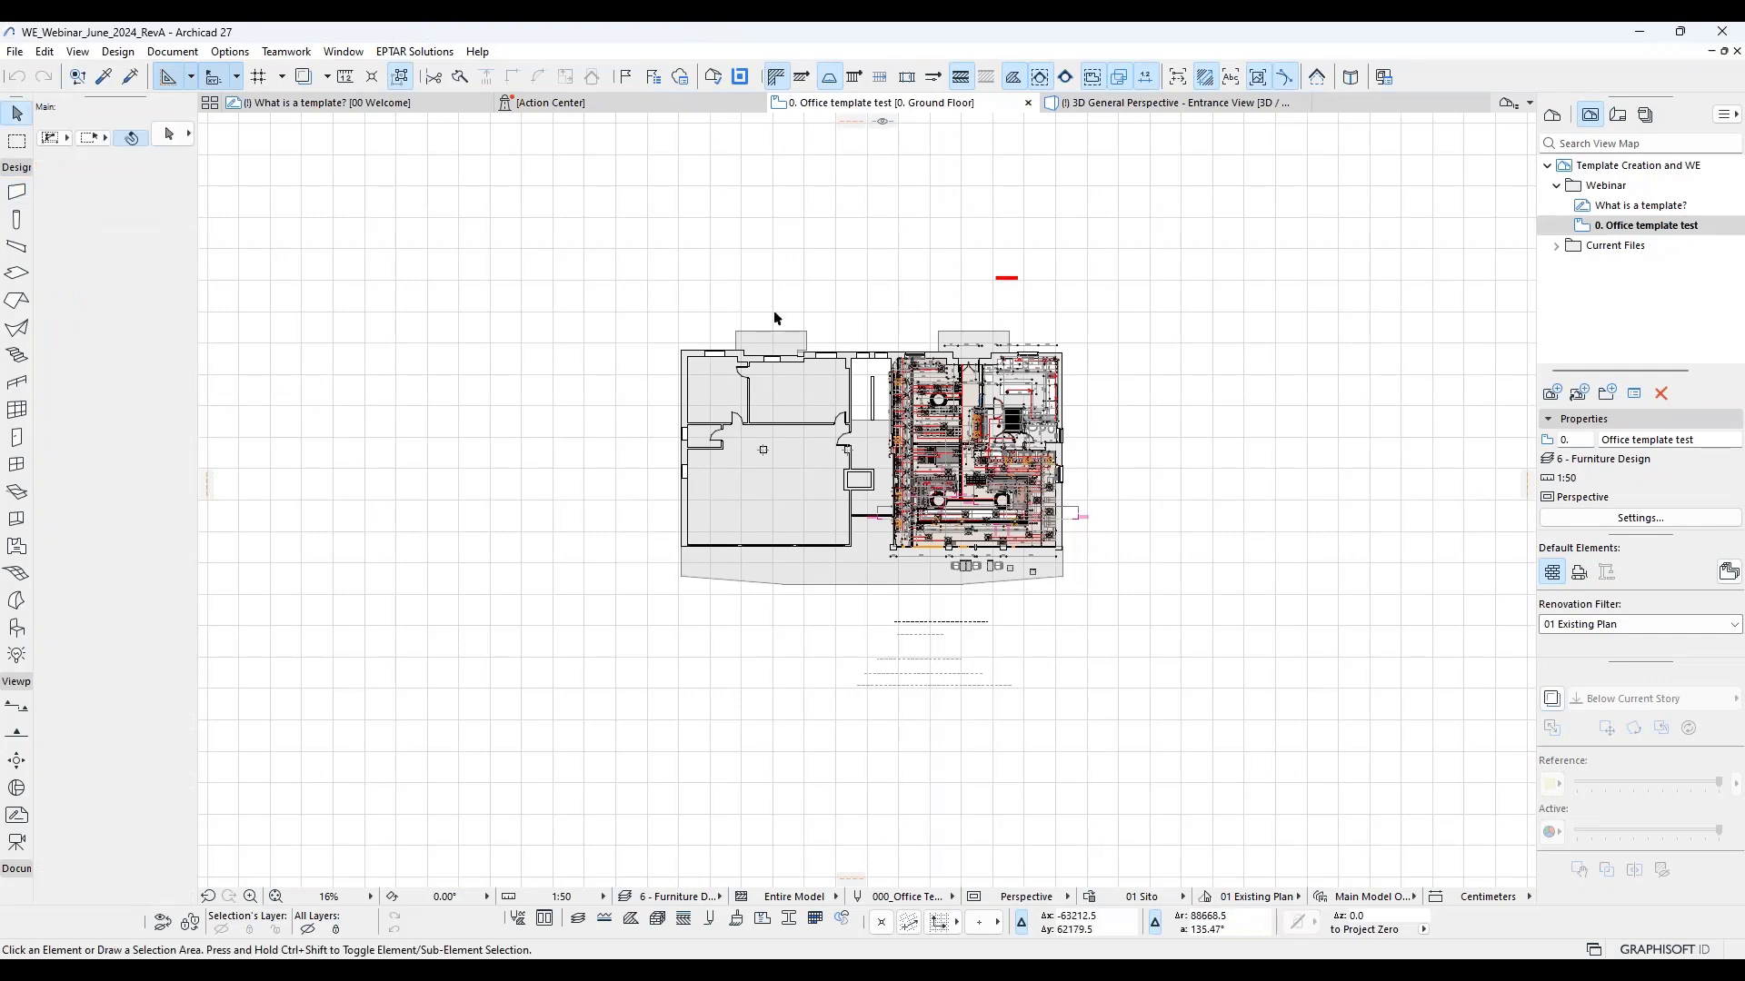
pyautogui.click(16, 191)
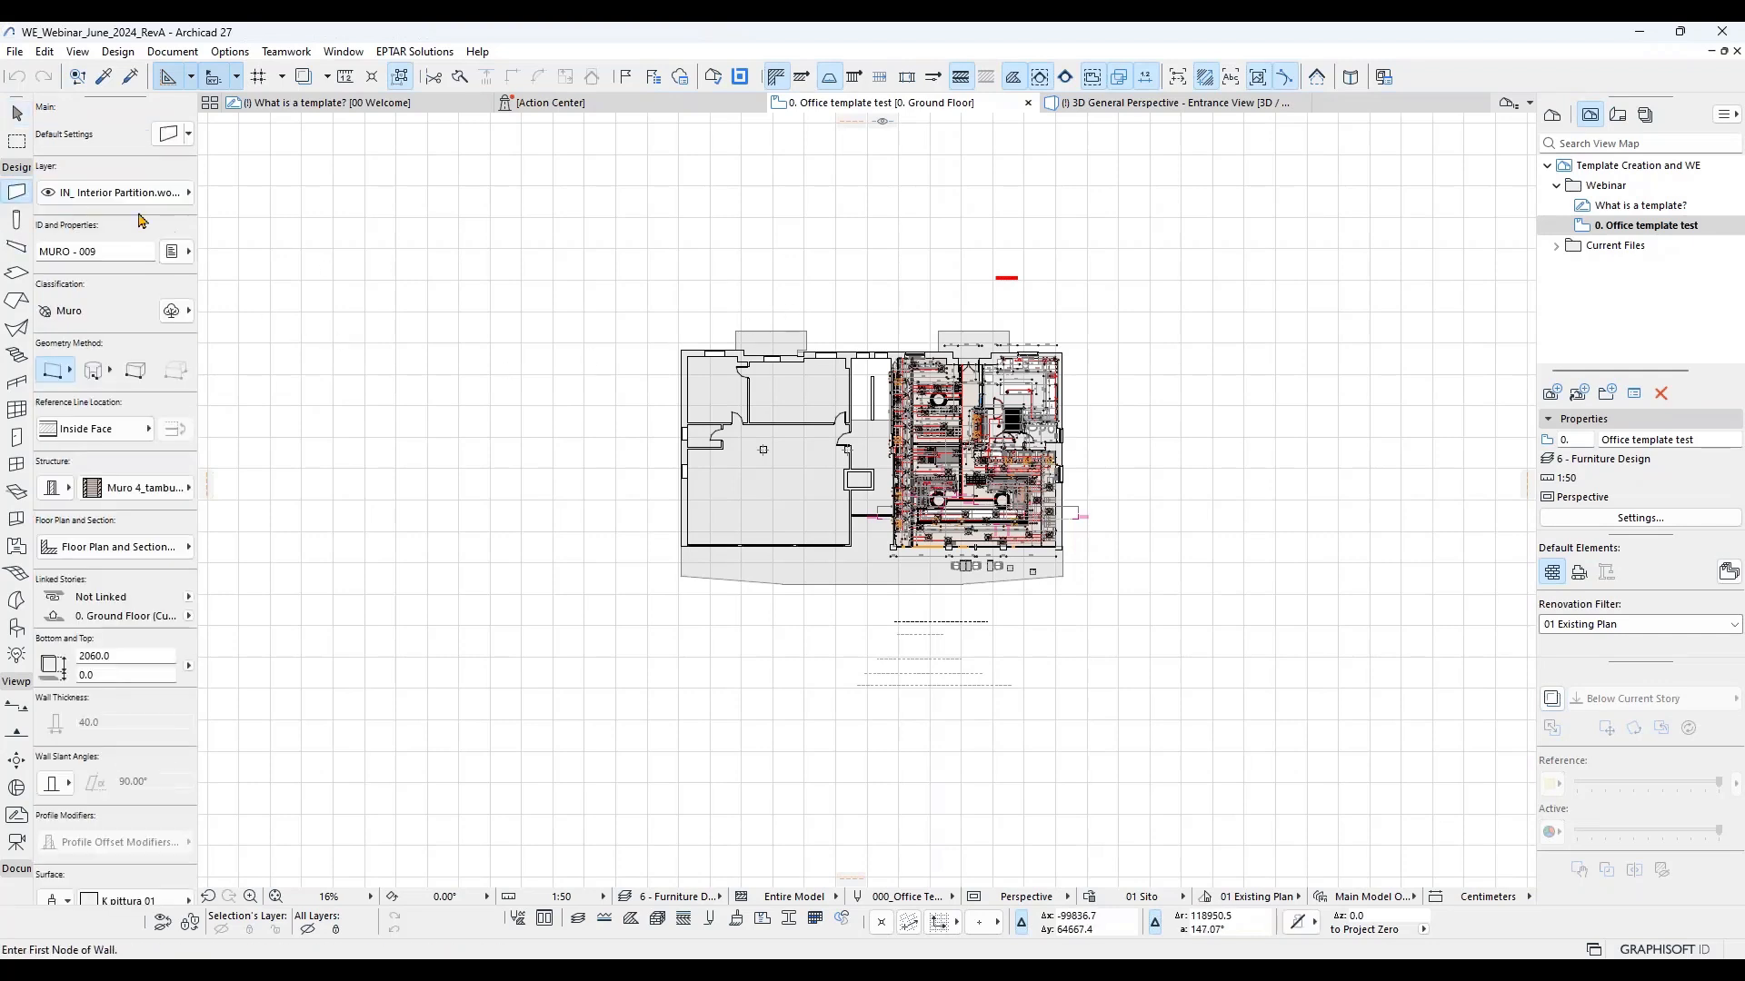
pyautogui.press('Escape')
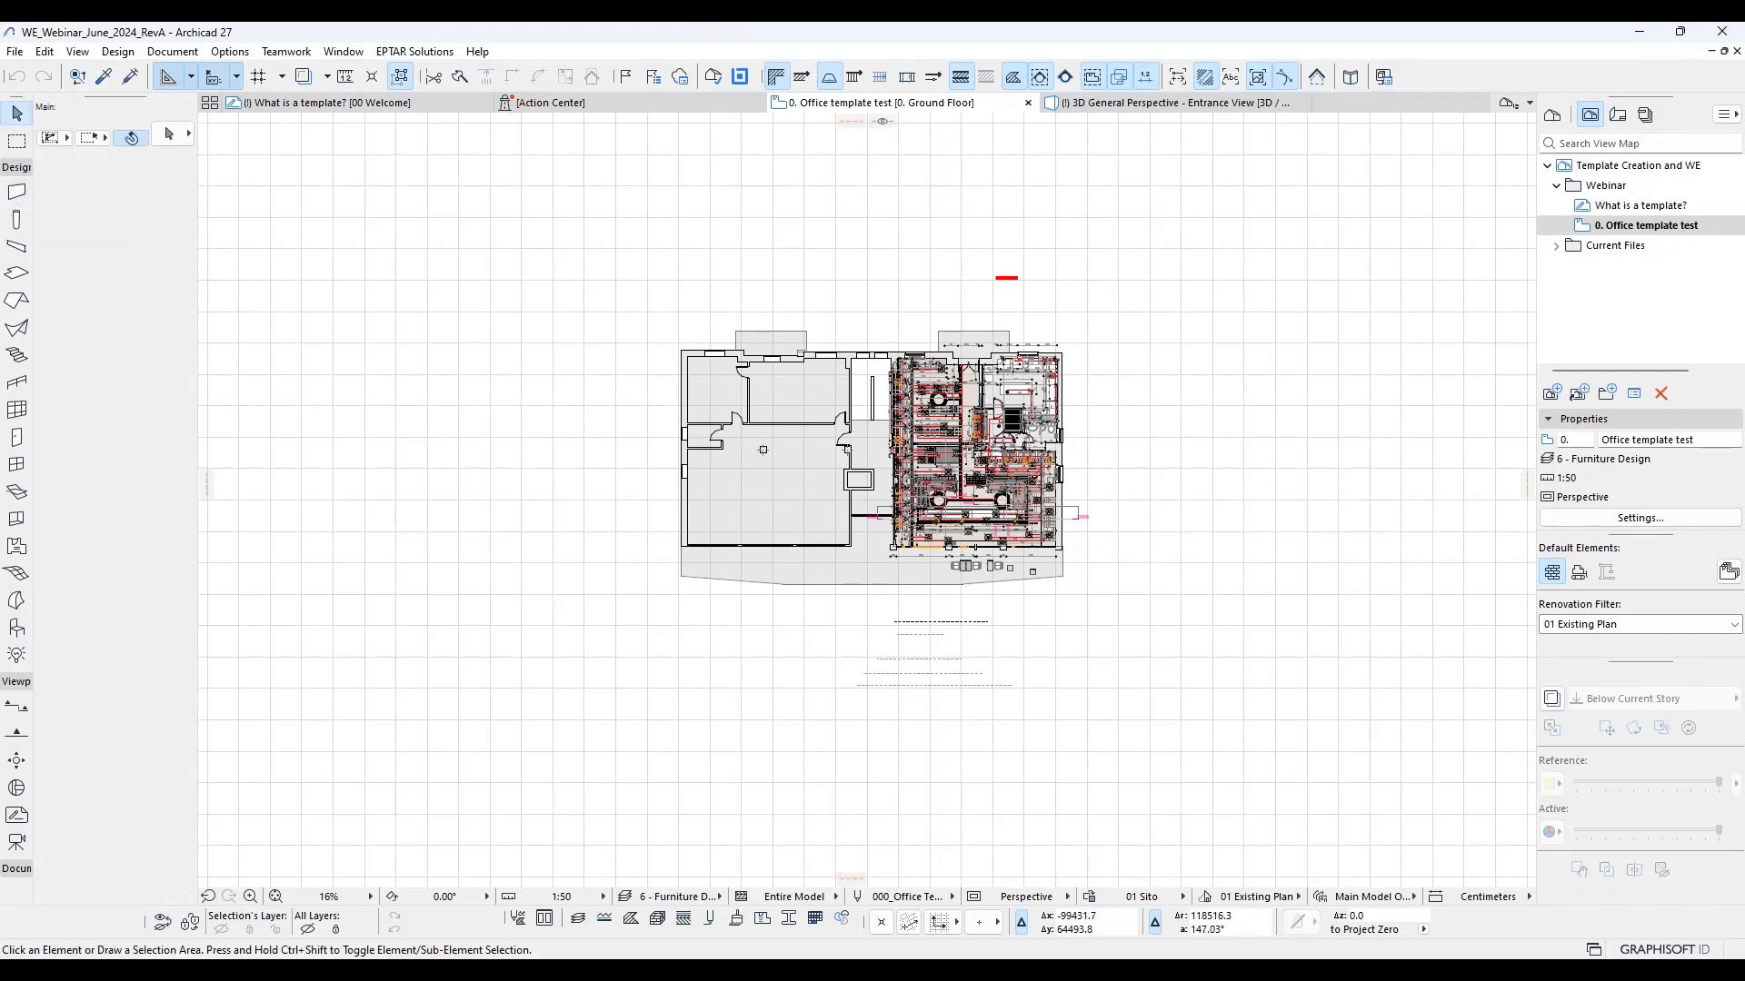
pyautogui.click(16, 192)
pyautogui.press('Escape')
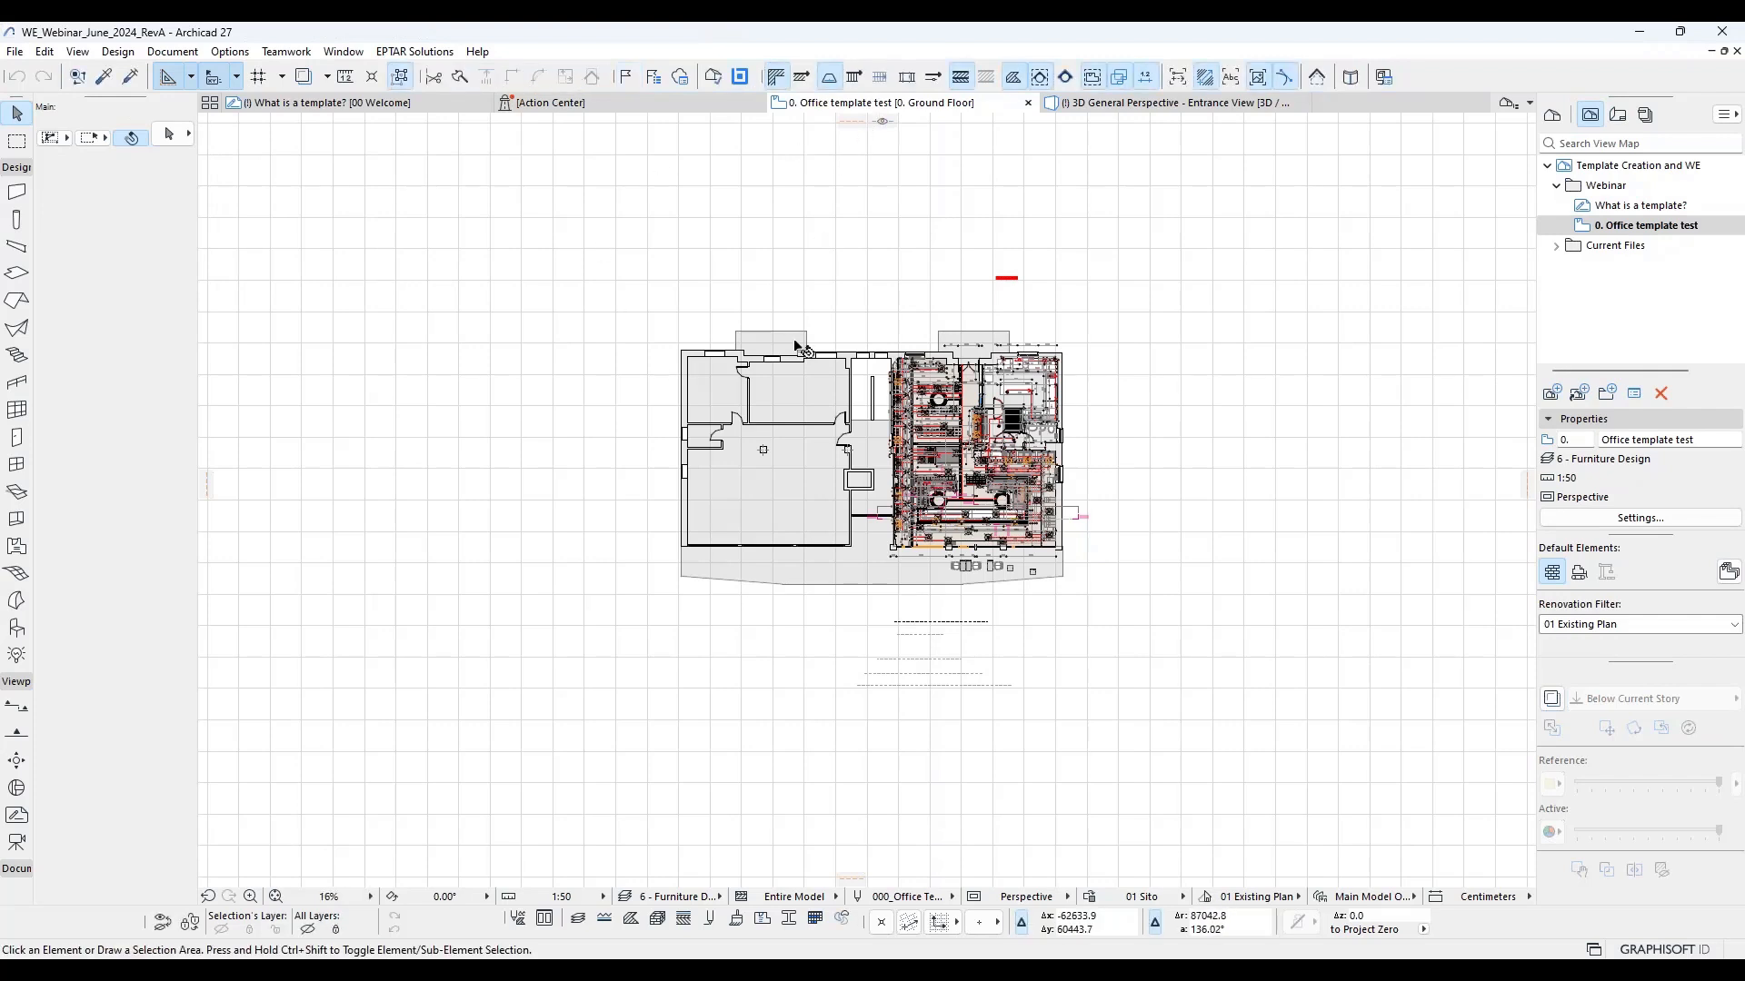
# Step: Choose Archicad Project Template (*.tpl) as the save format for the project and cancel without saving
pyautogui.click(15, 51)
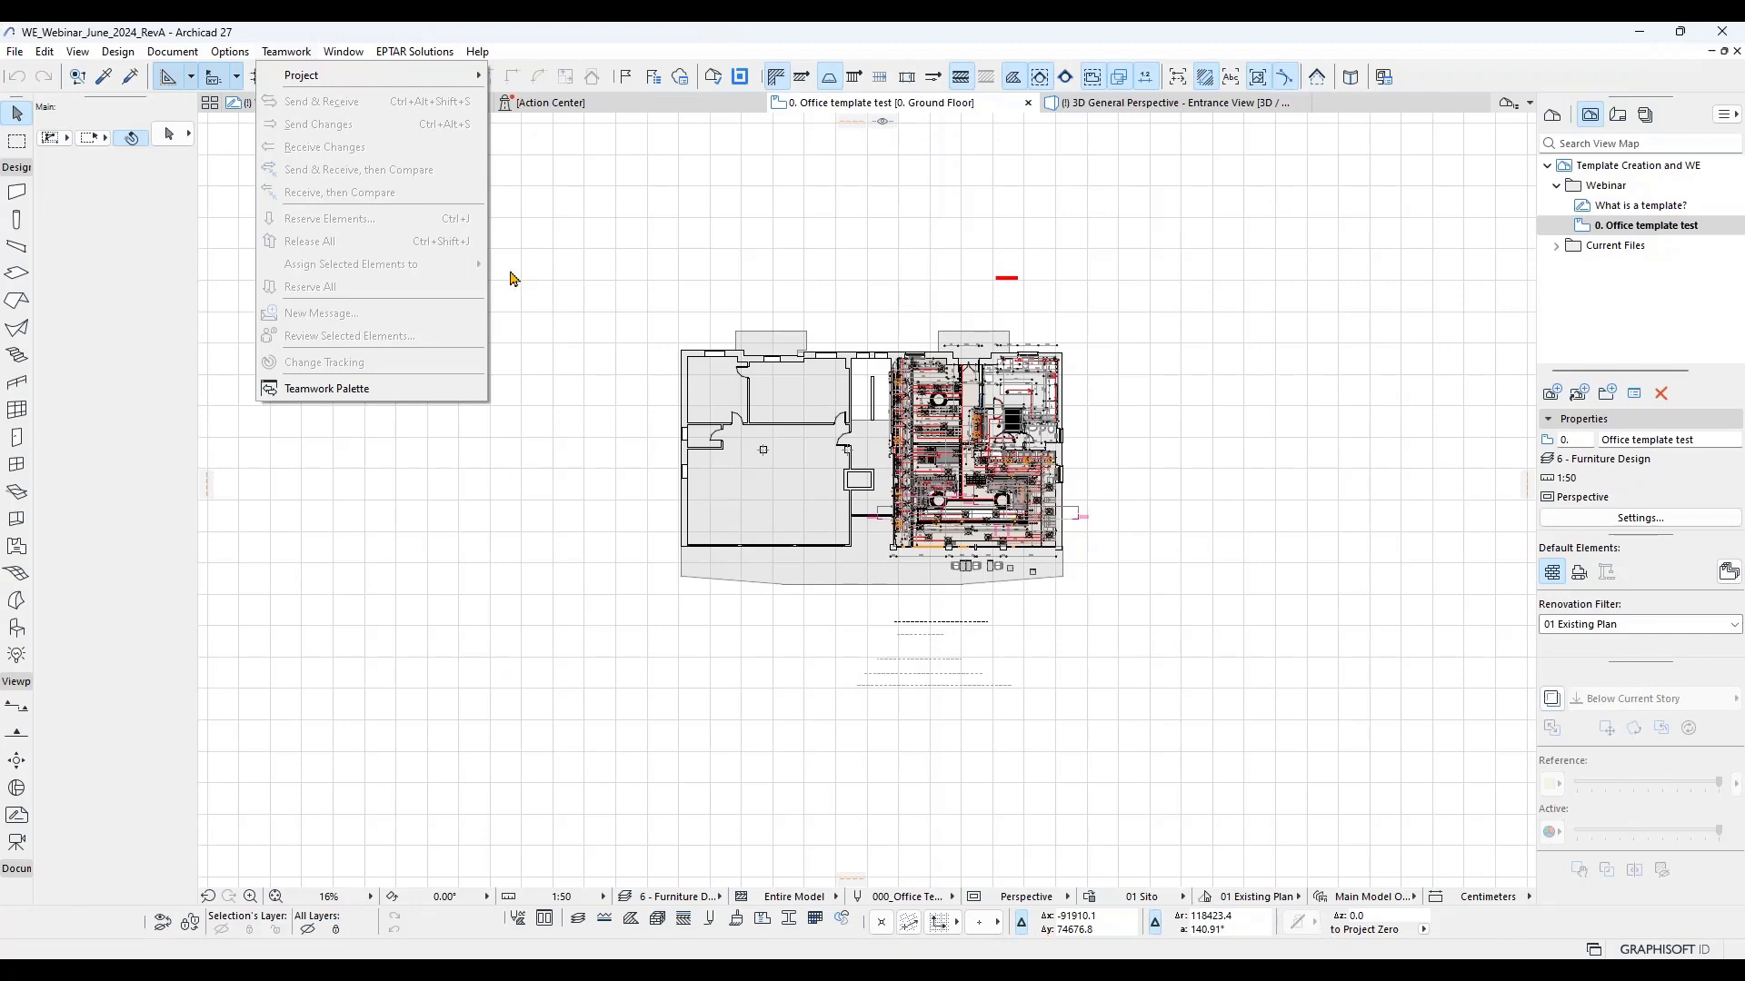
pyautogui.click(17, 54)
pyautogui.click(11, 53)
pyautogui.click(49, 193)
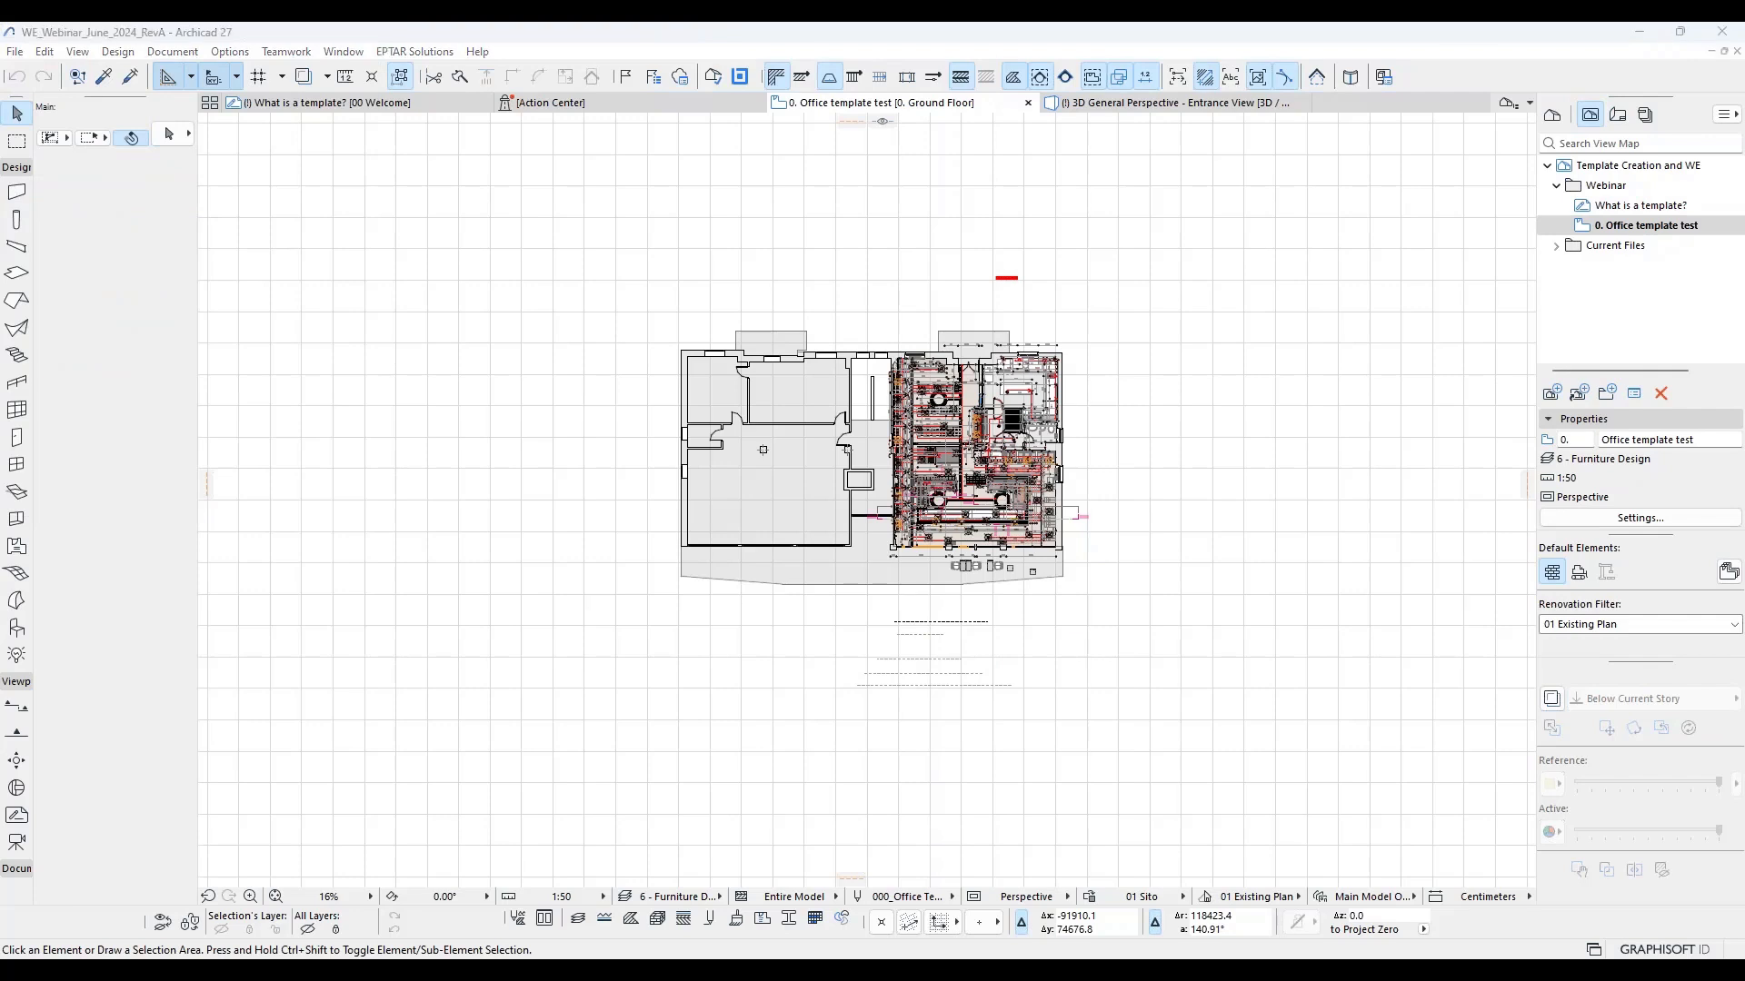
pyautogui.click(763, 580)
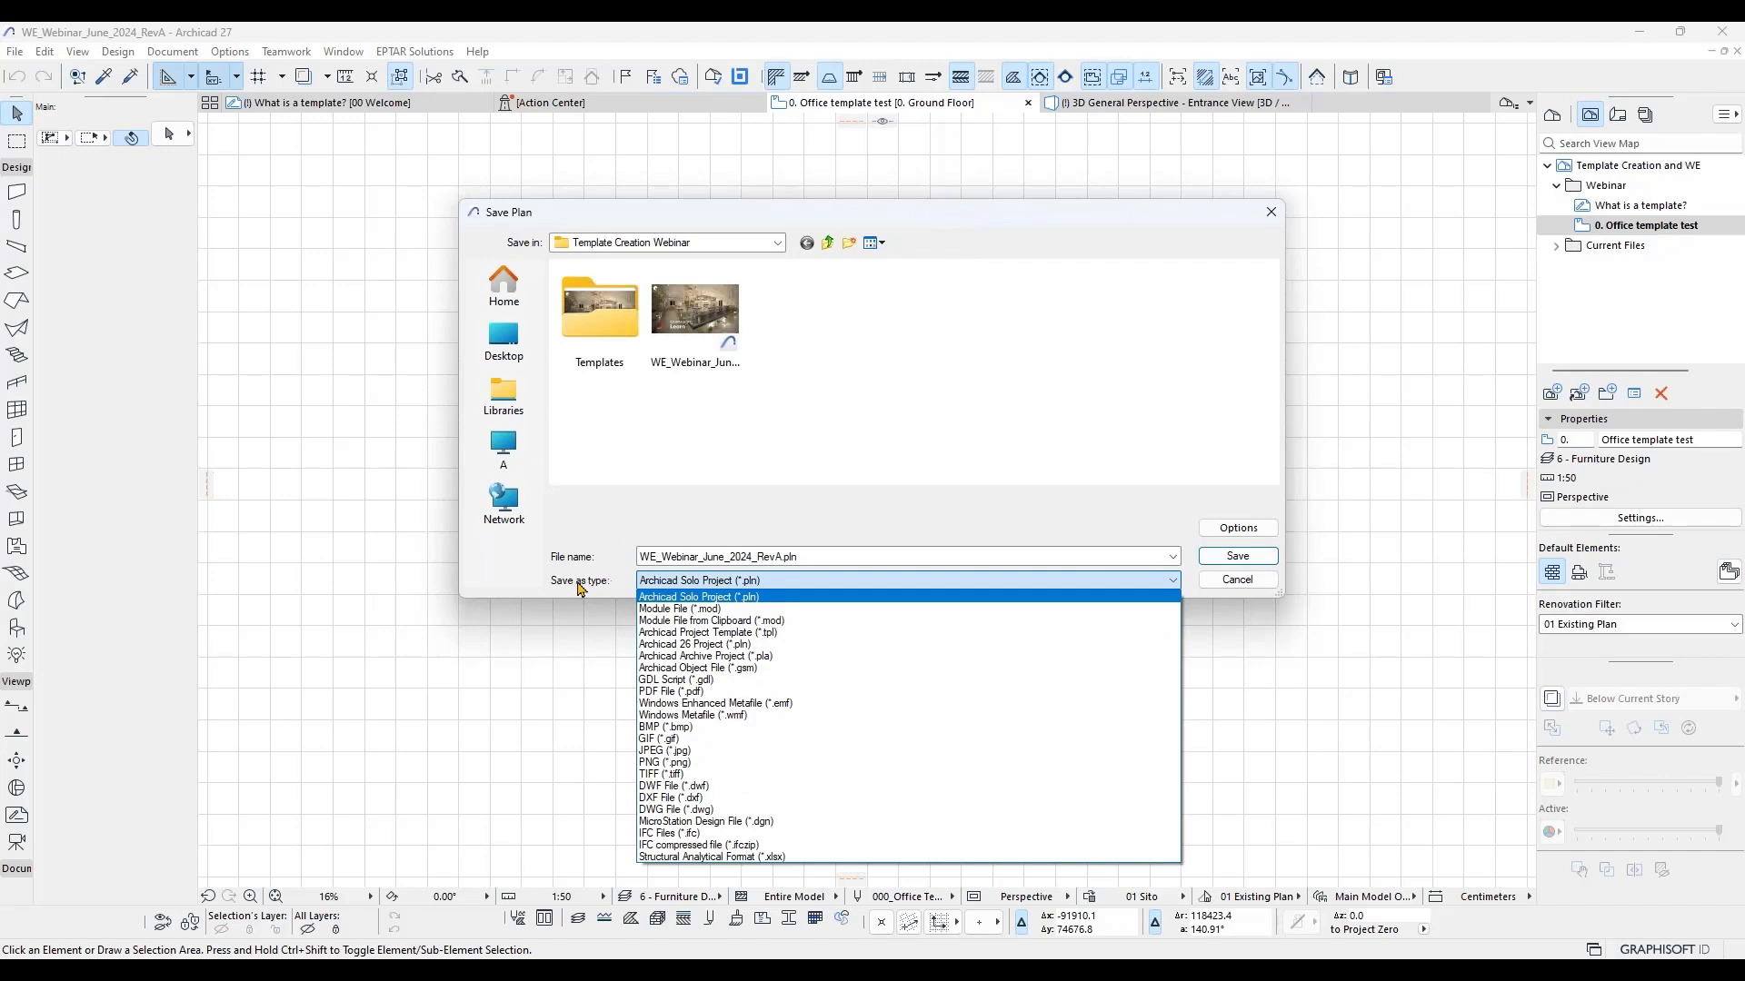
pyautogui.click(764, 633)
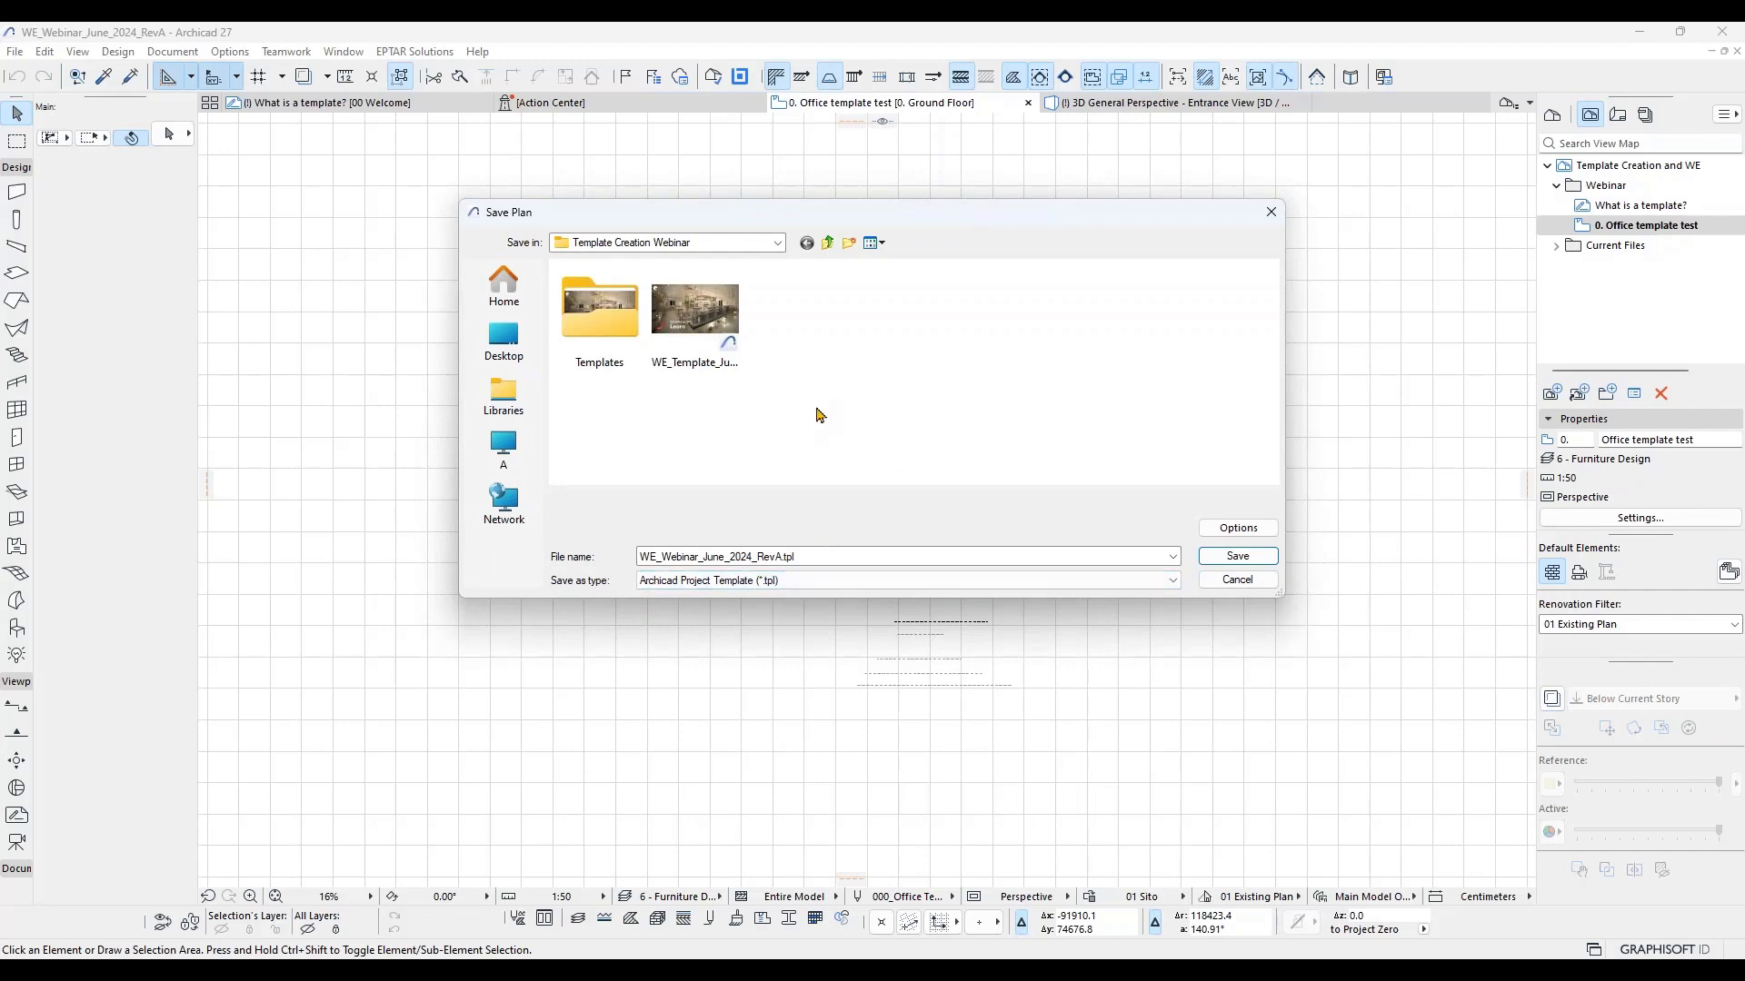
pyautogui.click(1235, 579)
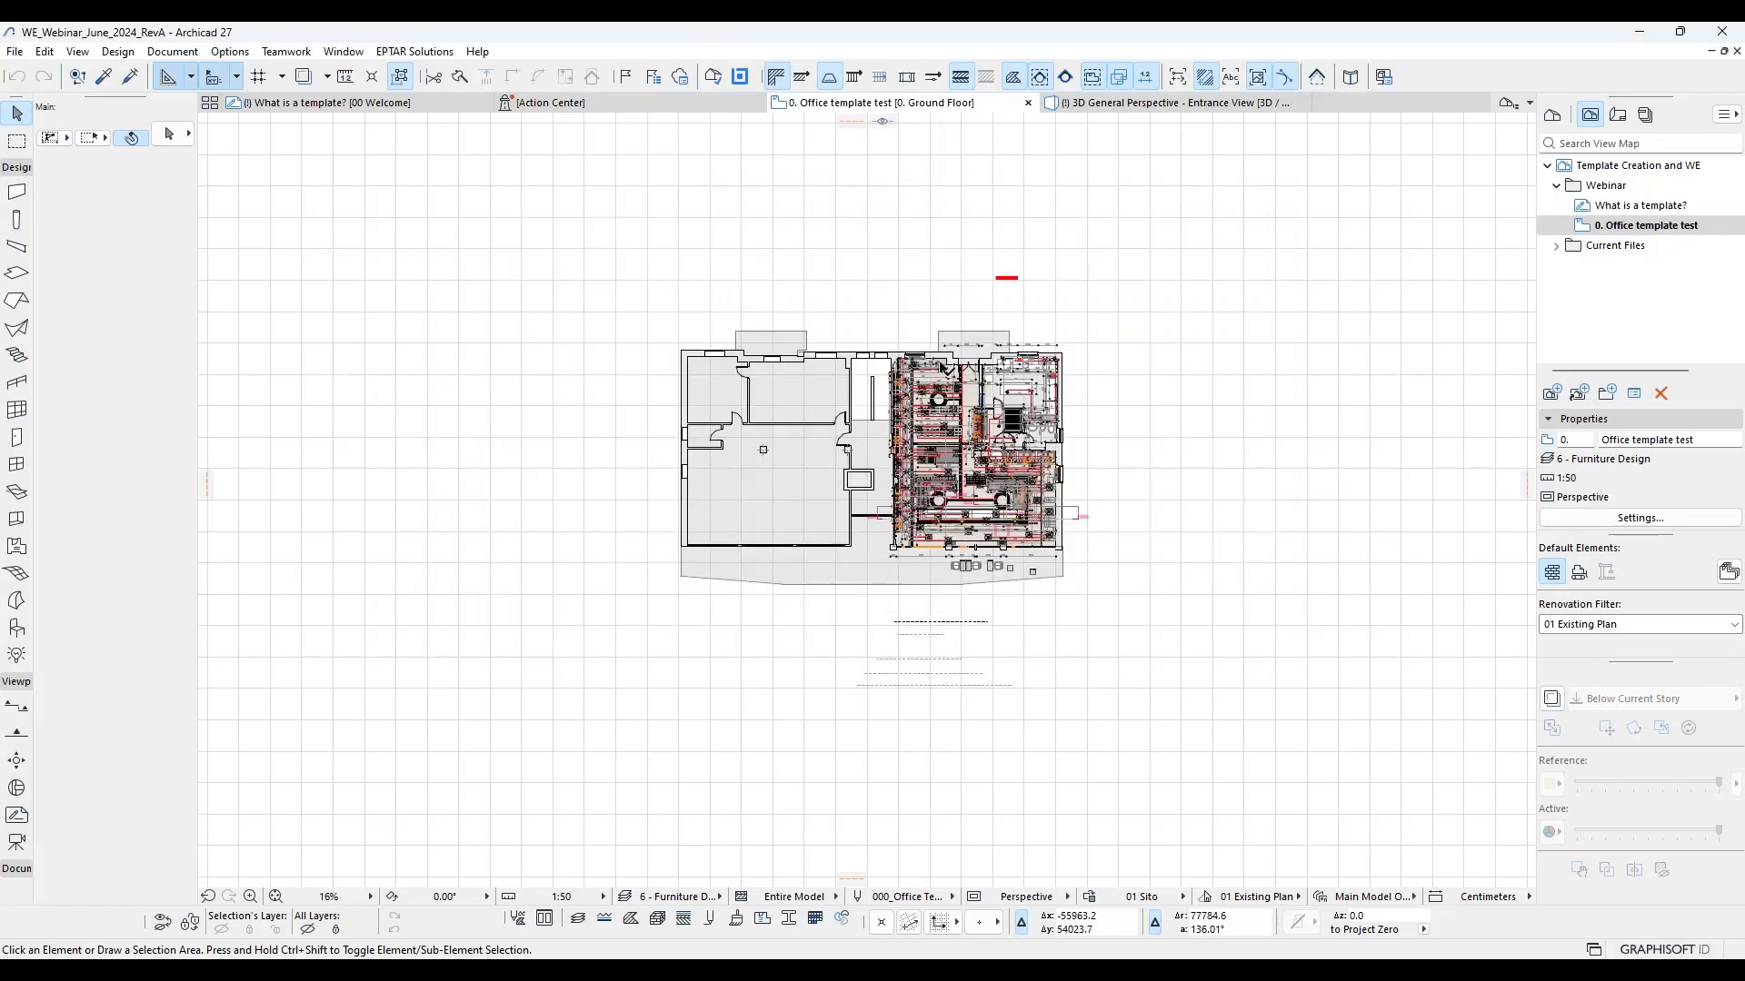
pyautogui.scroll(2, 909, 340)
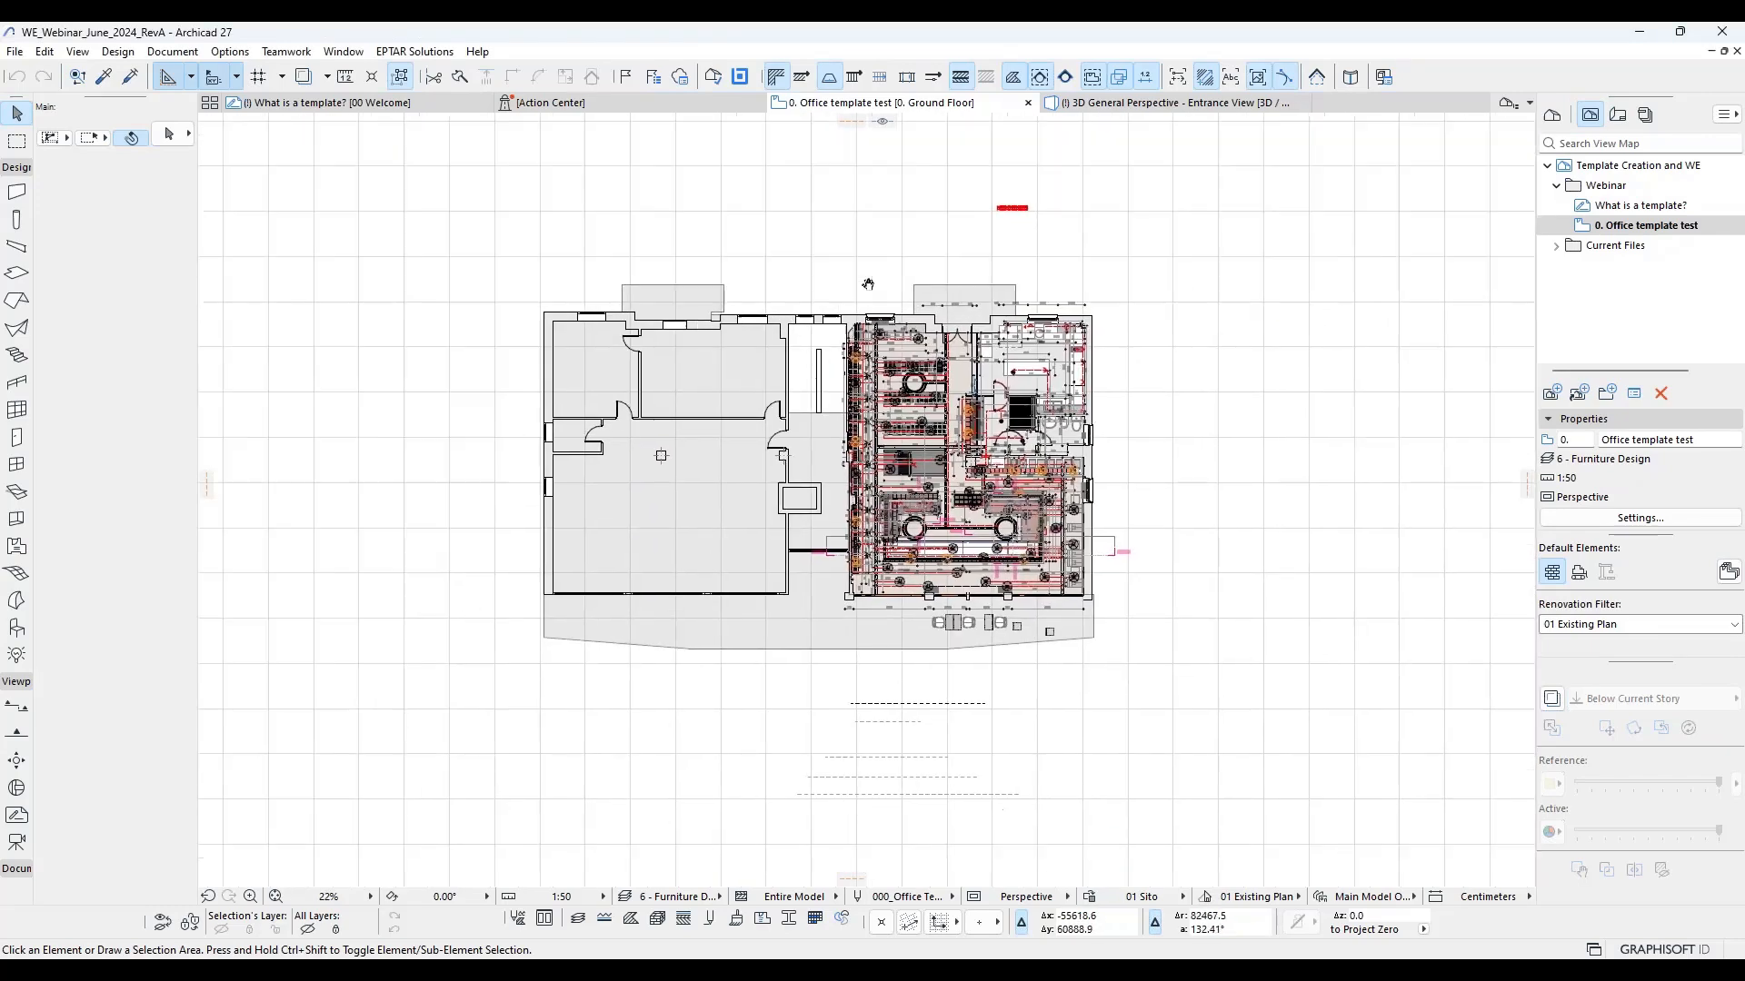
pyautogui.click(229, 54)
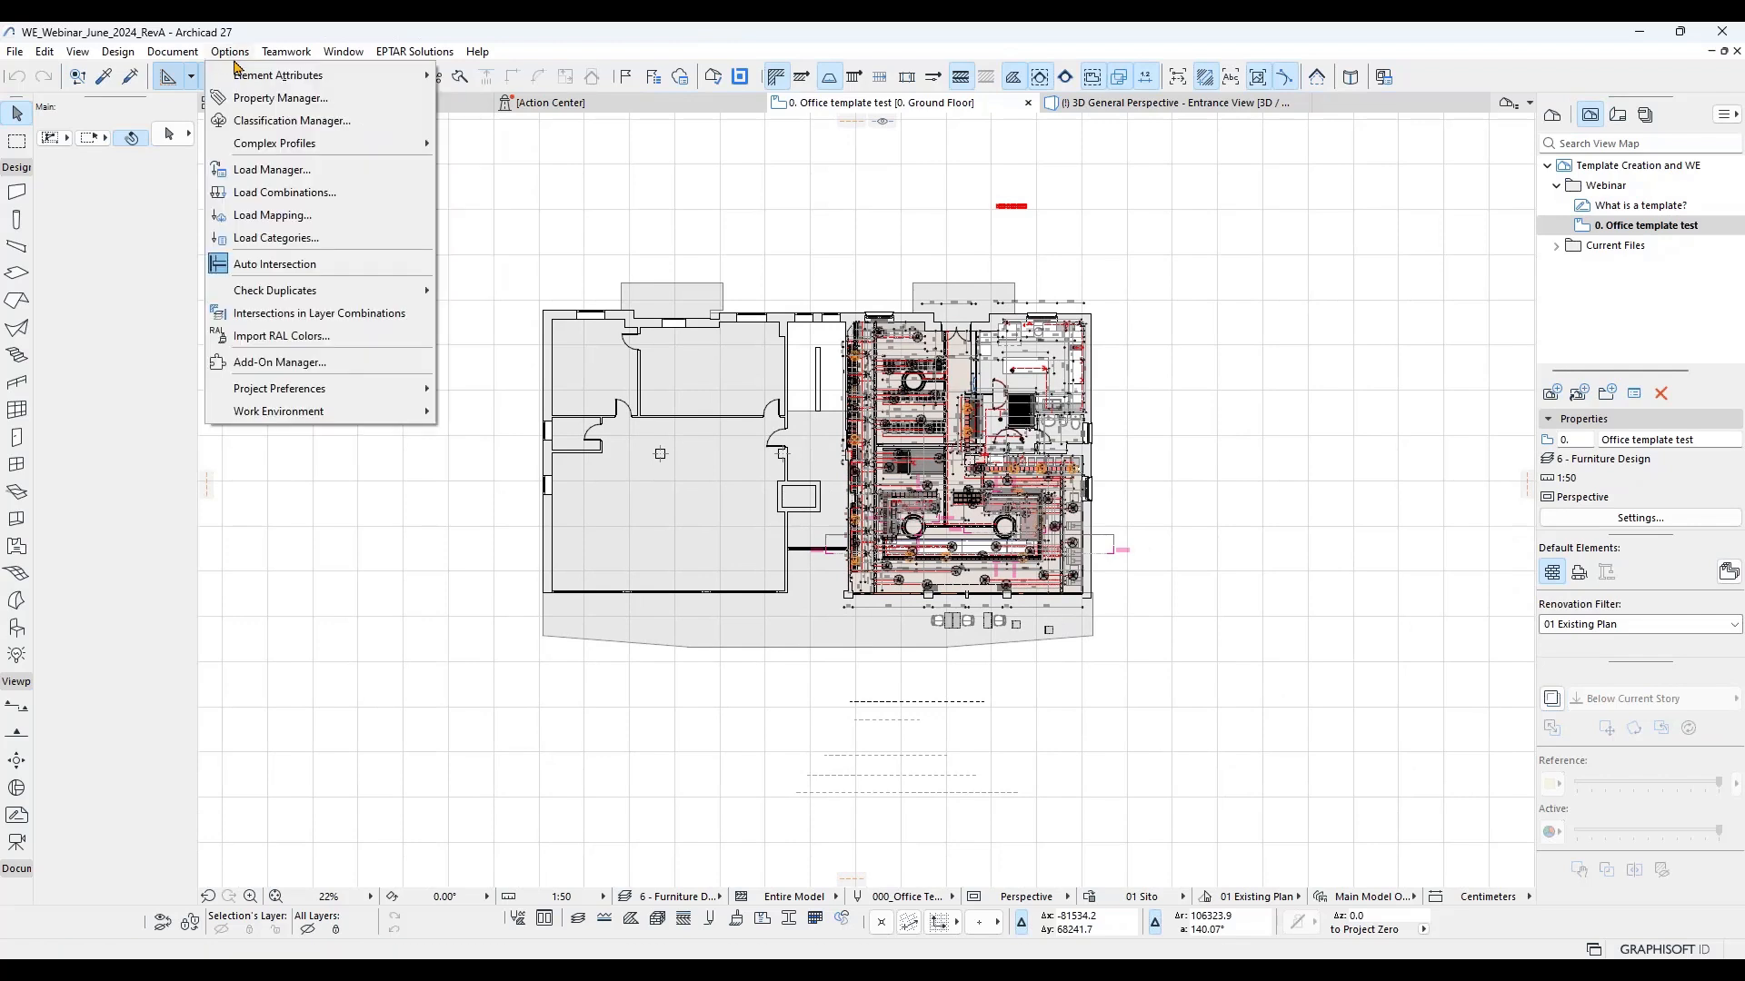
pyautogui.click(228, 54)
pyautogui.moveTo(751, 233); pyautogui.dragTo(756, 234, button='middle')
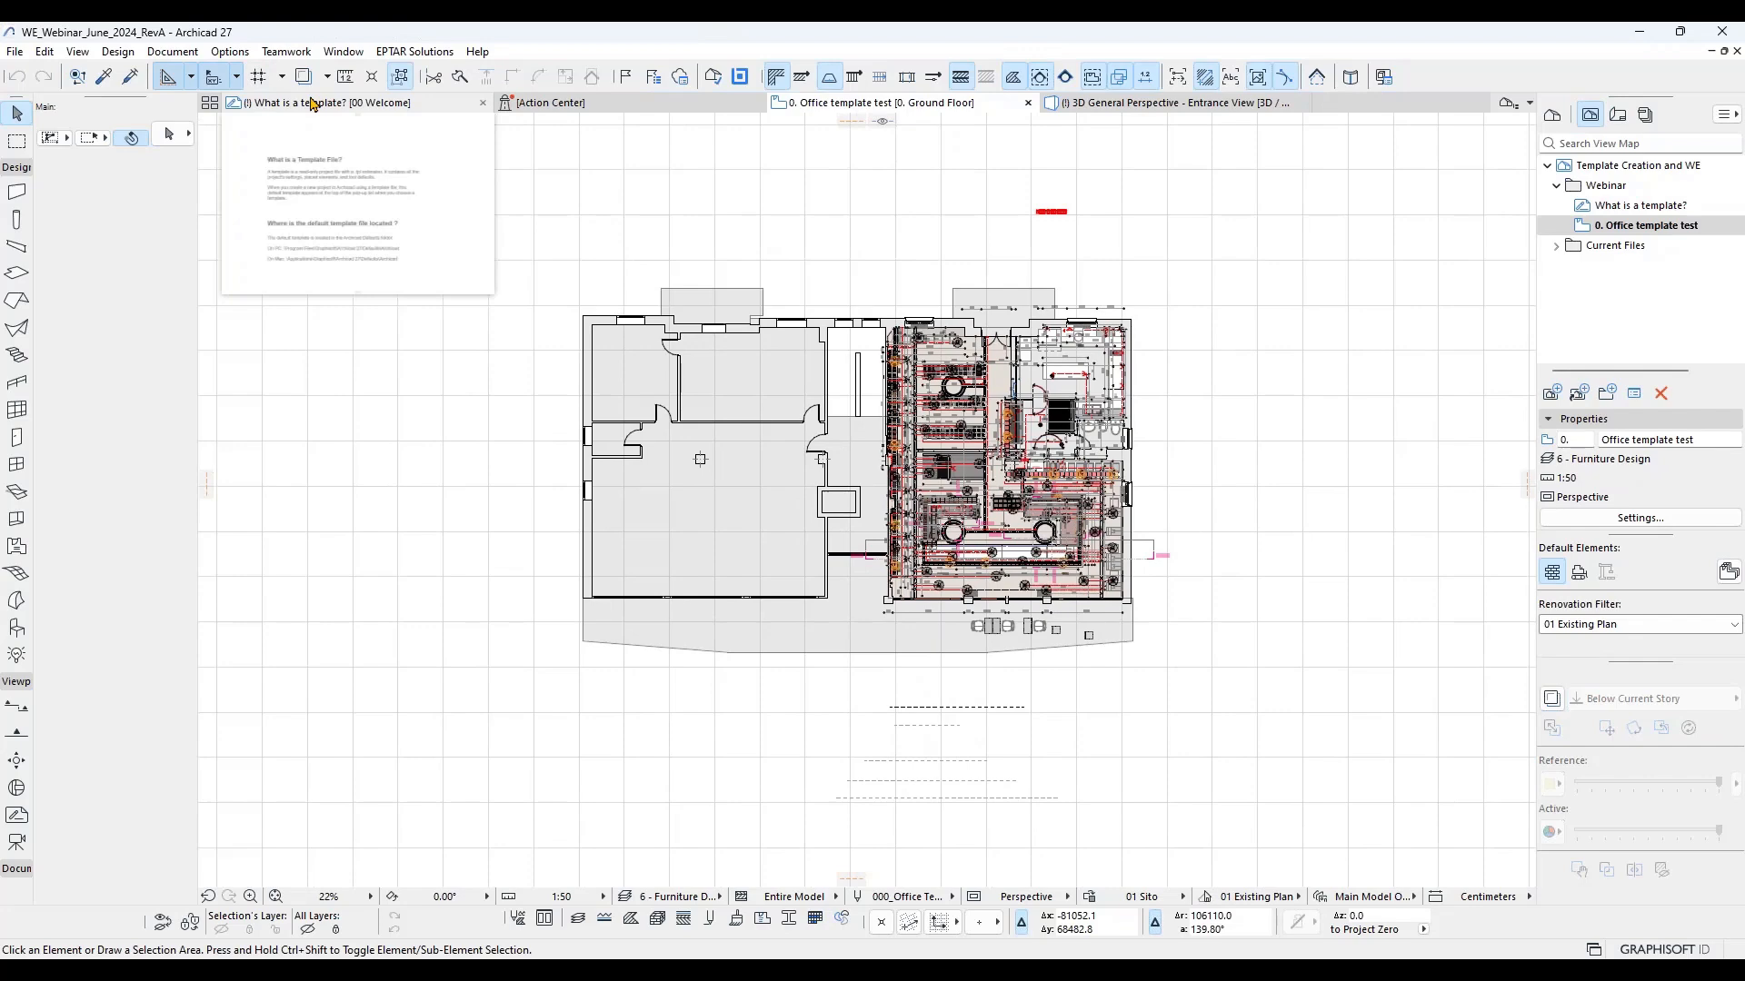
# Step: Open the Lines element attributes, enlarge the dialog and look through the available line types
pyautogui.click(243, 55)
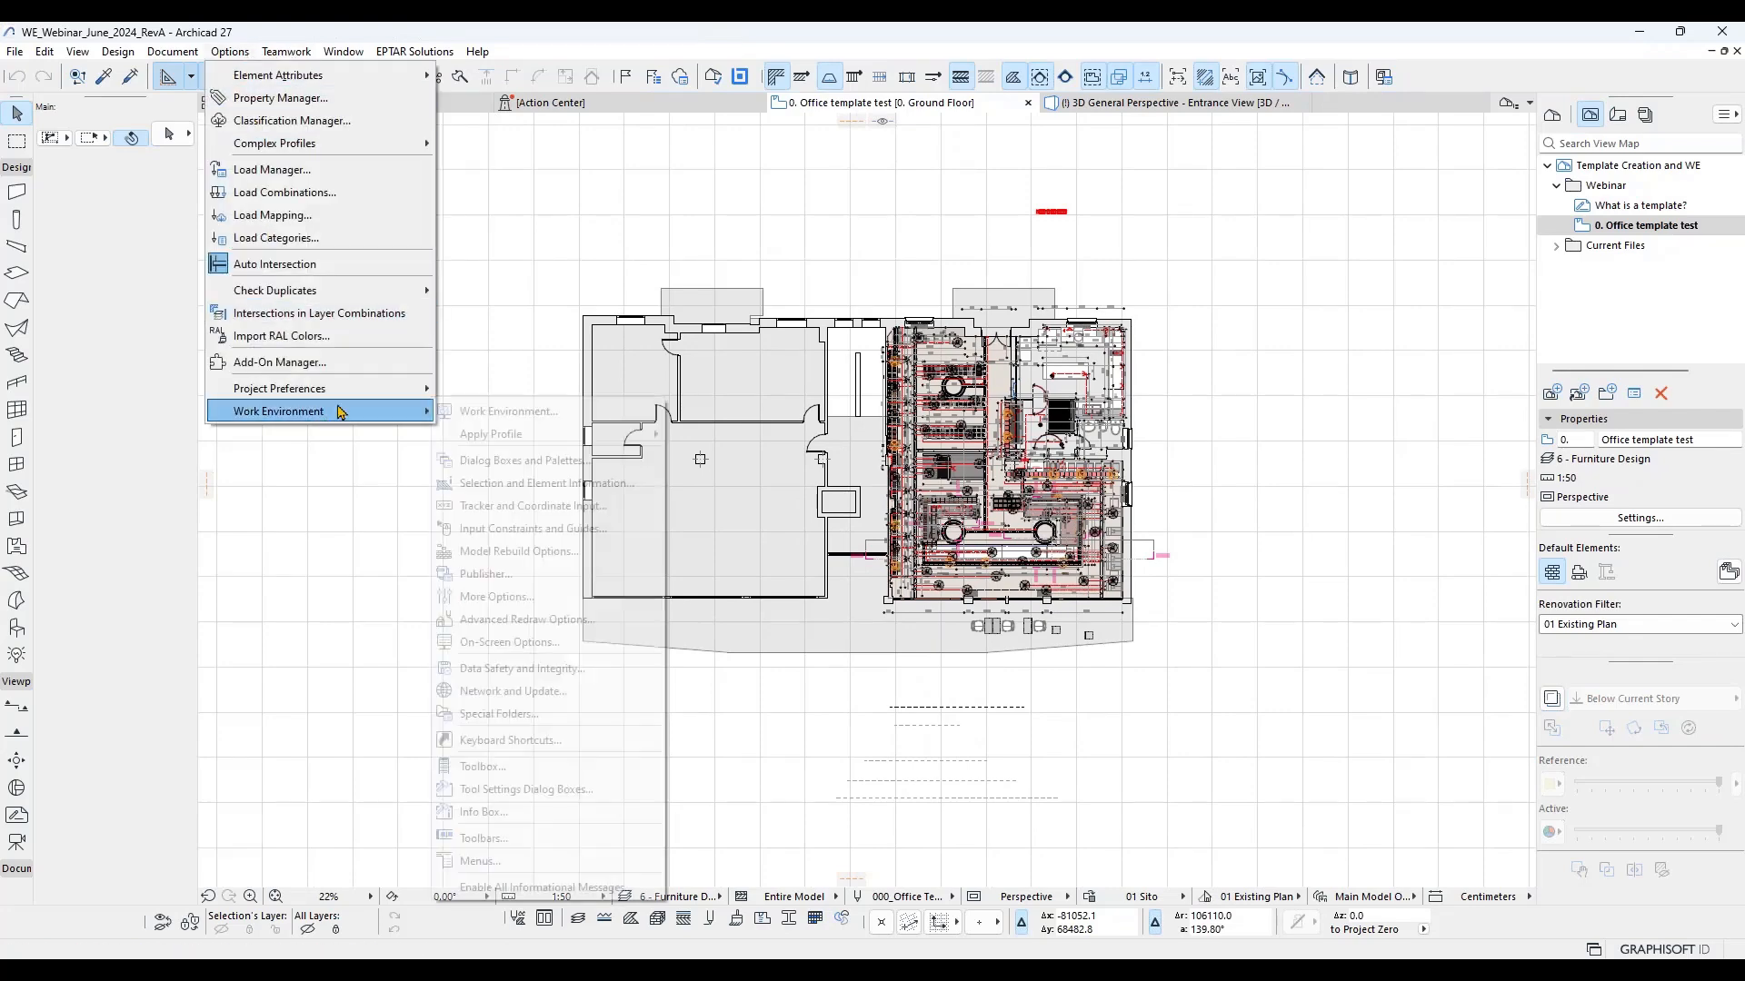
pyautogui.moveTo(382, 74)
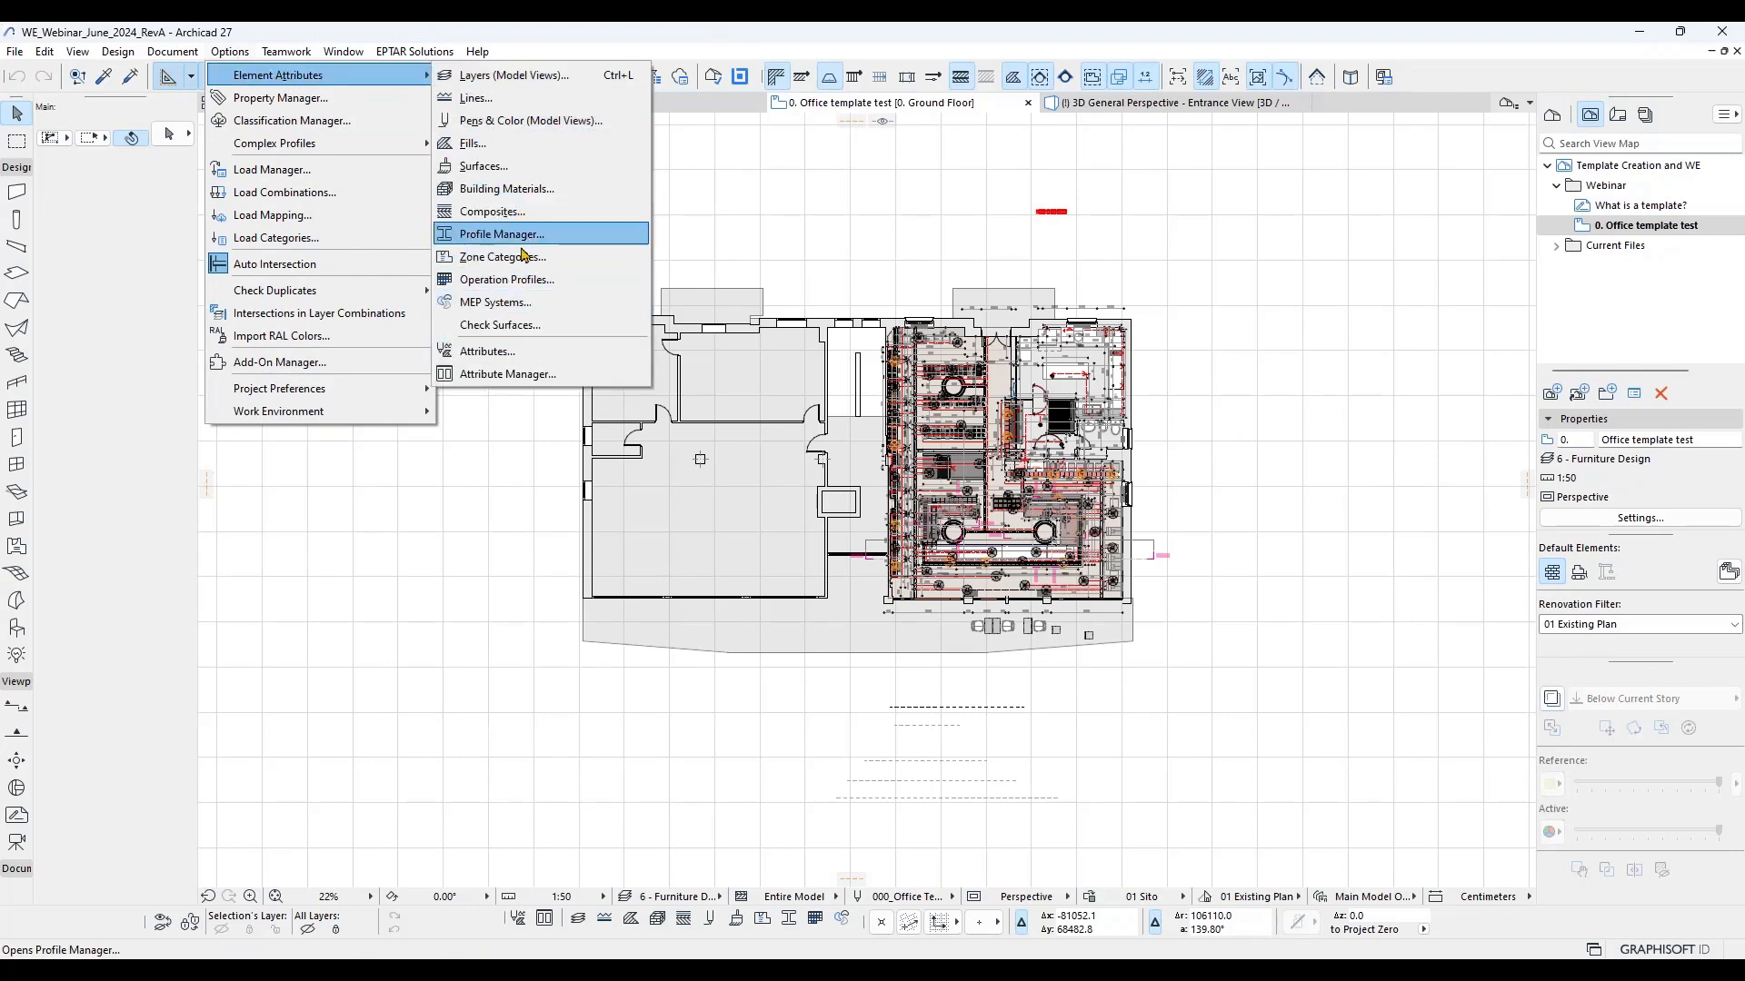
pyautogui.click(503, 102)
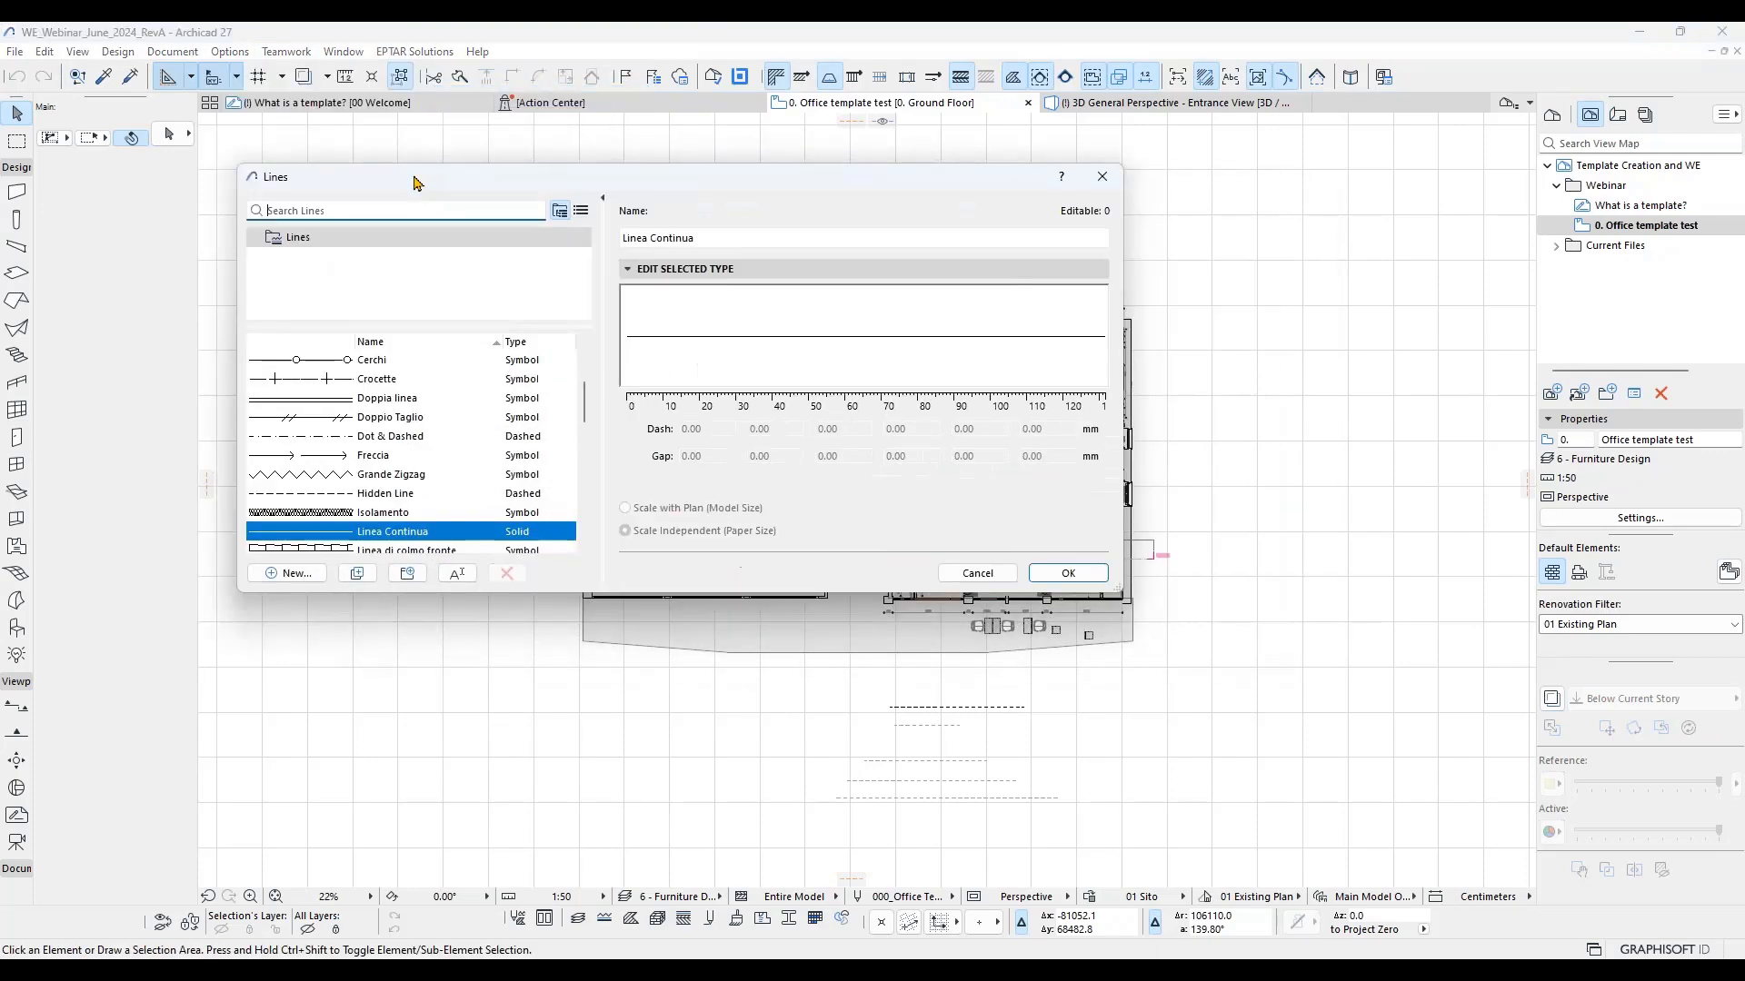
pyautogui.moveTo(528, 588); pyautogui.dragTo(528, 936)
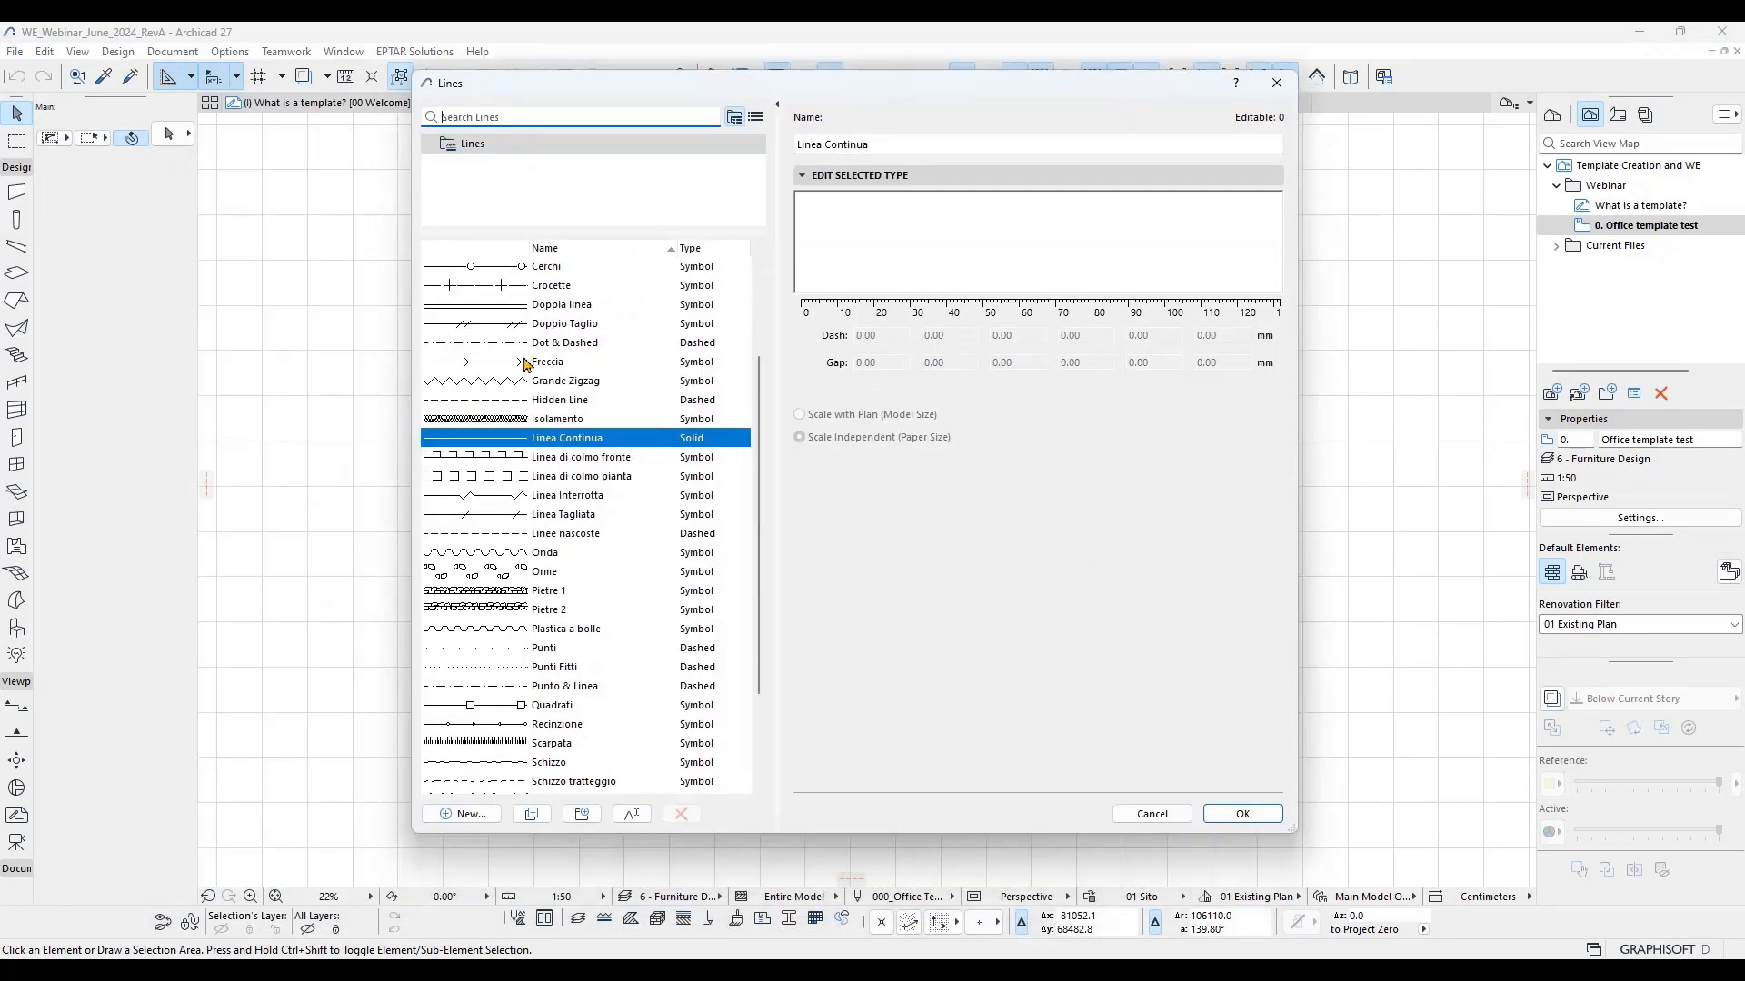
pyautogui.scroll(-3, 529, 365)
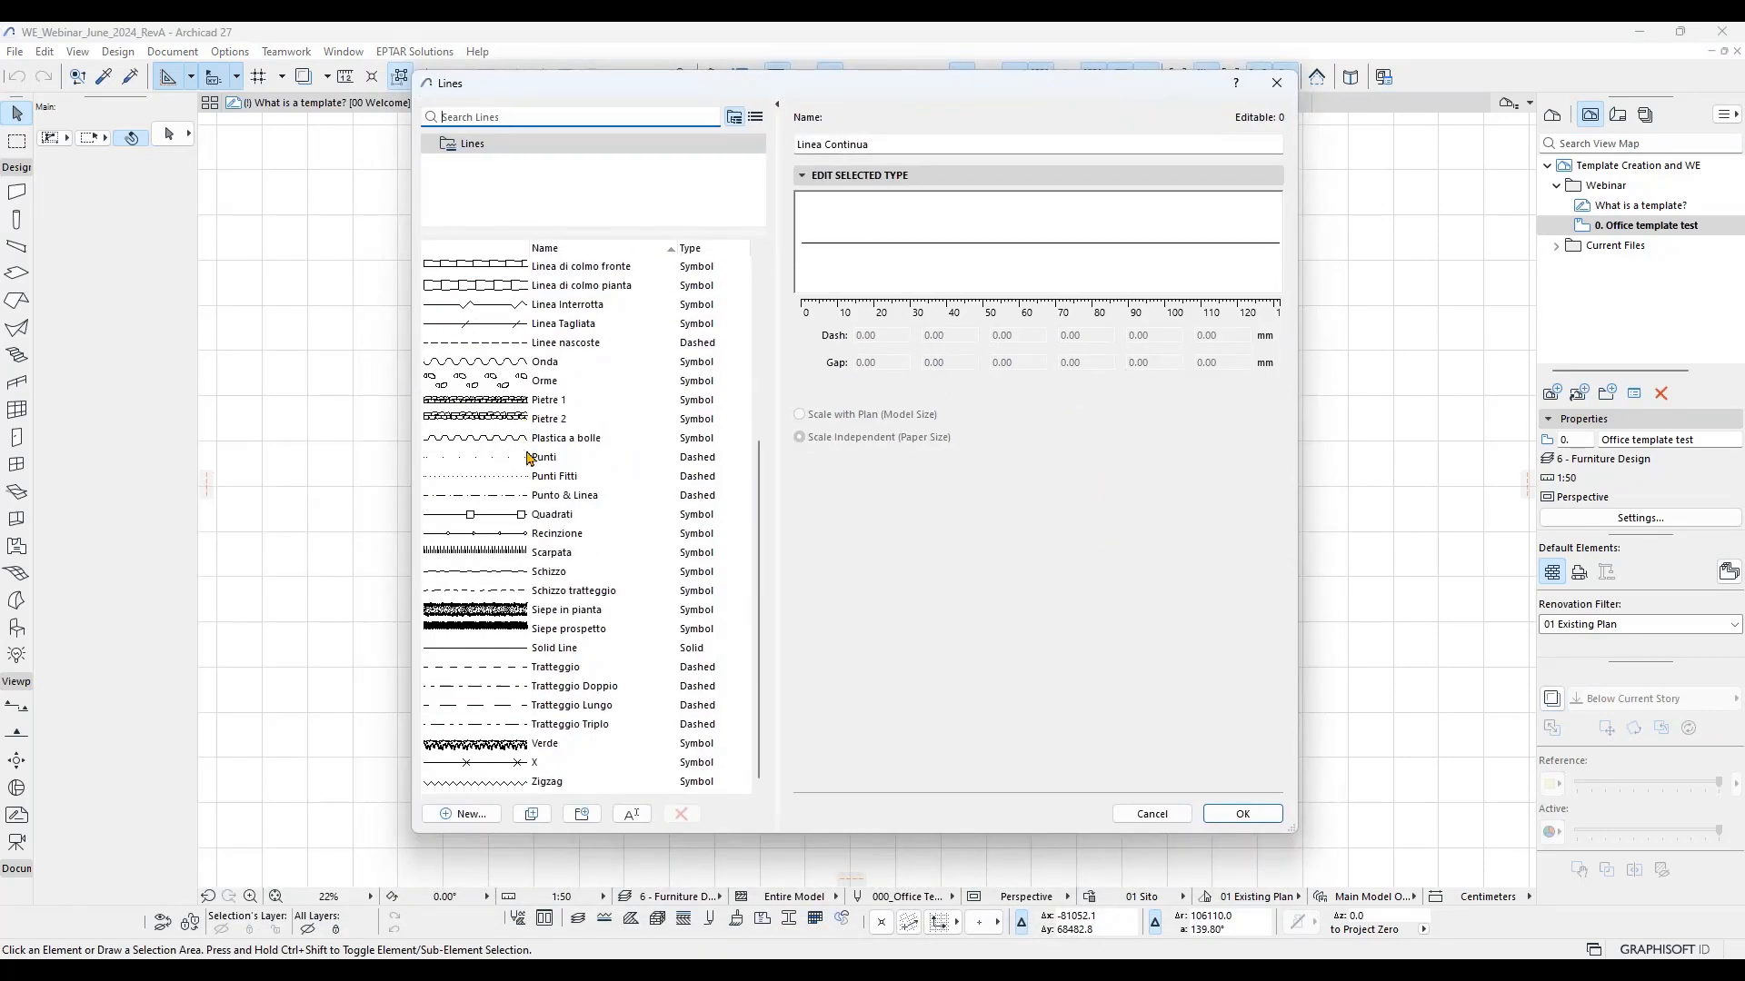
# Step: Create a new line type by duplicating Linea Continua and rename the copy Test
pyautogui.click(471, 814)
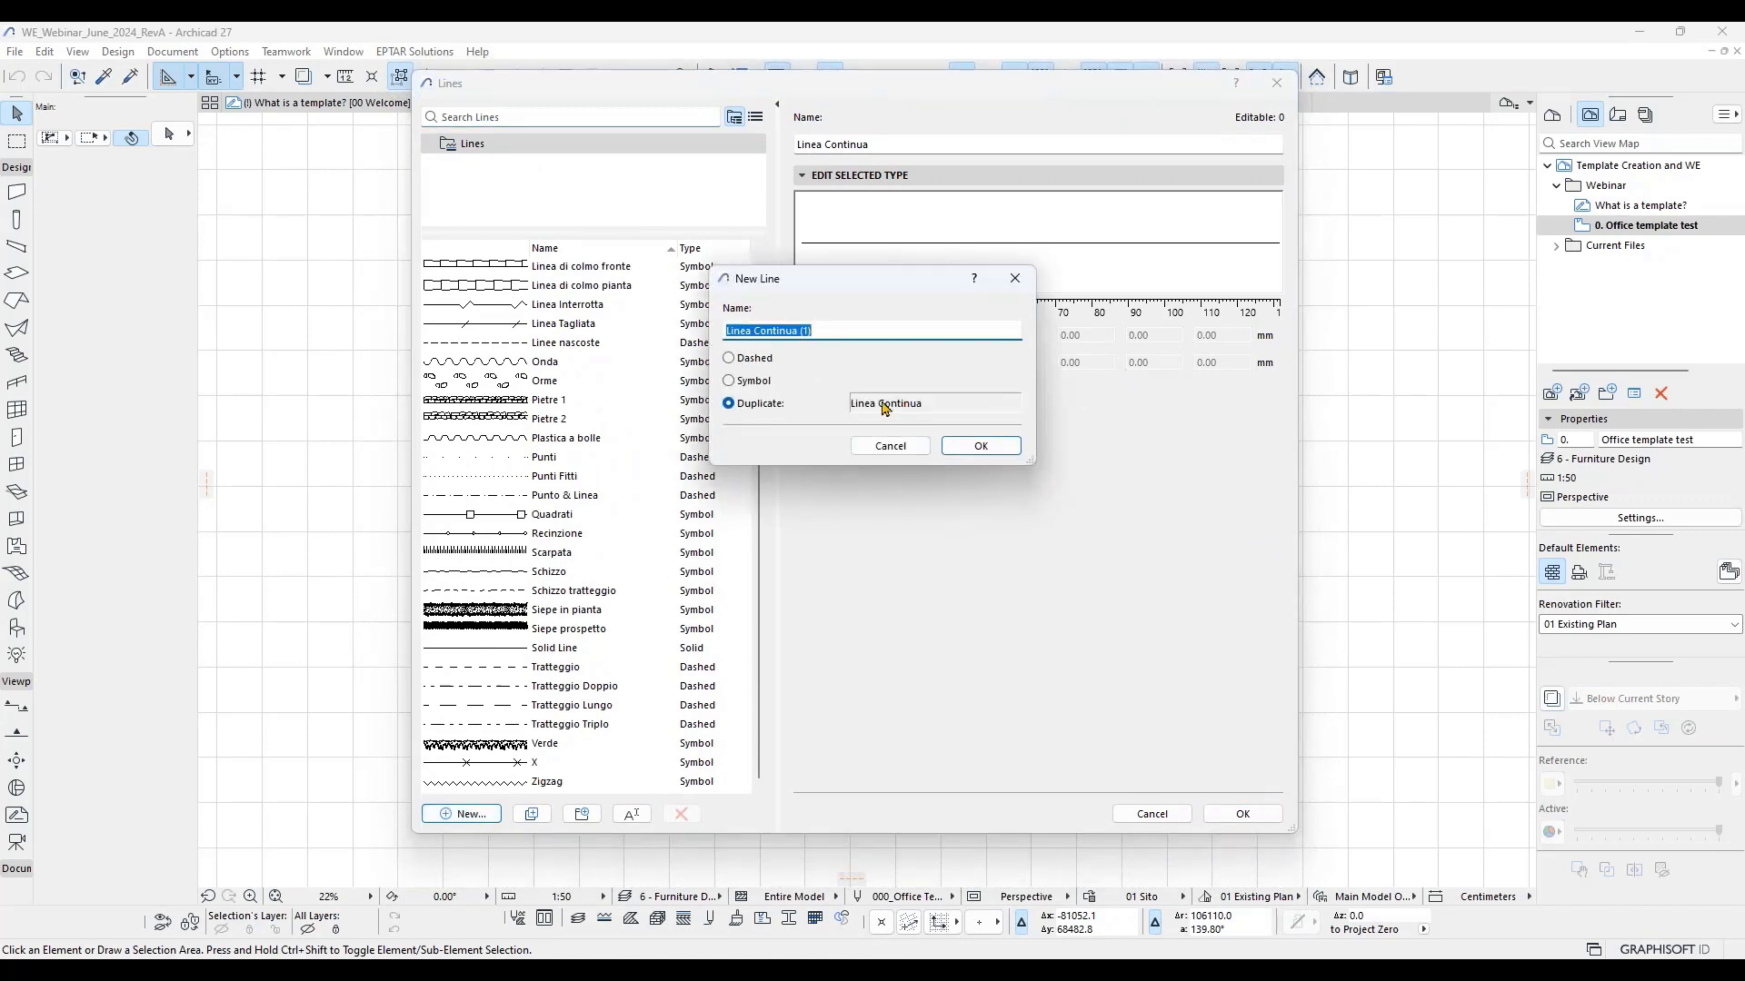
pyautogui.click(981, 446)
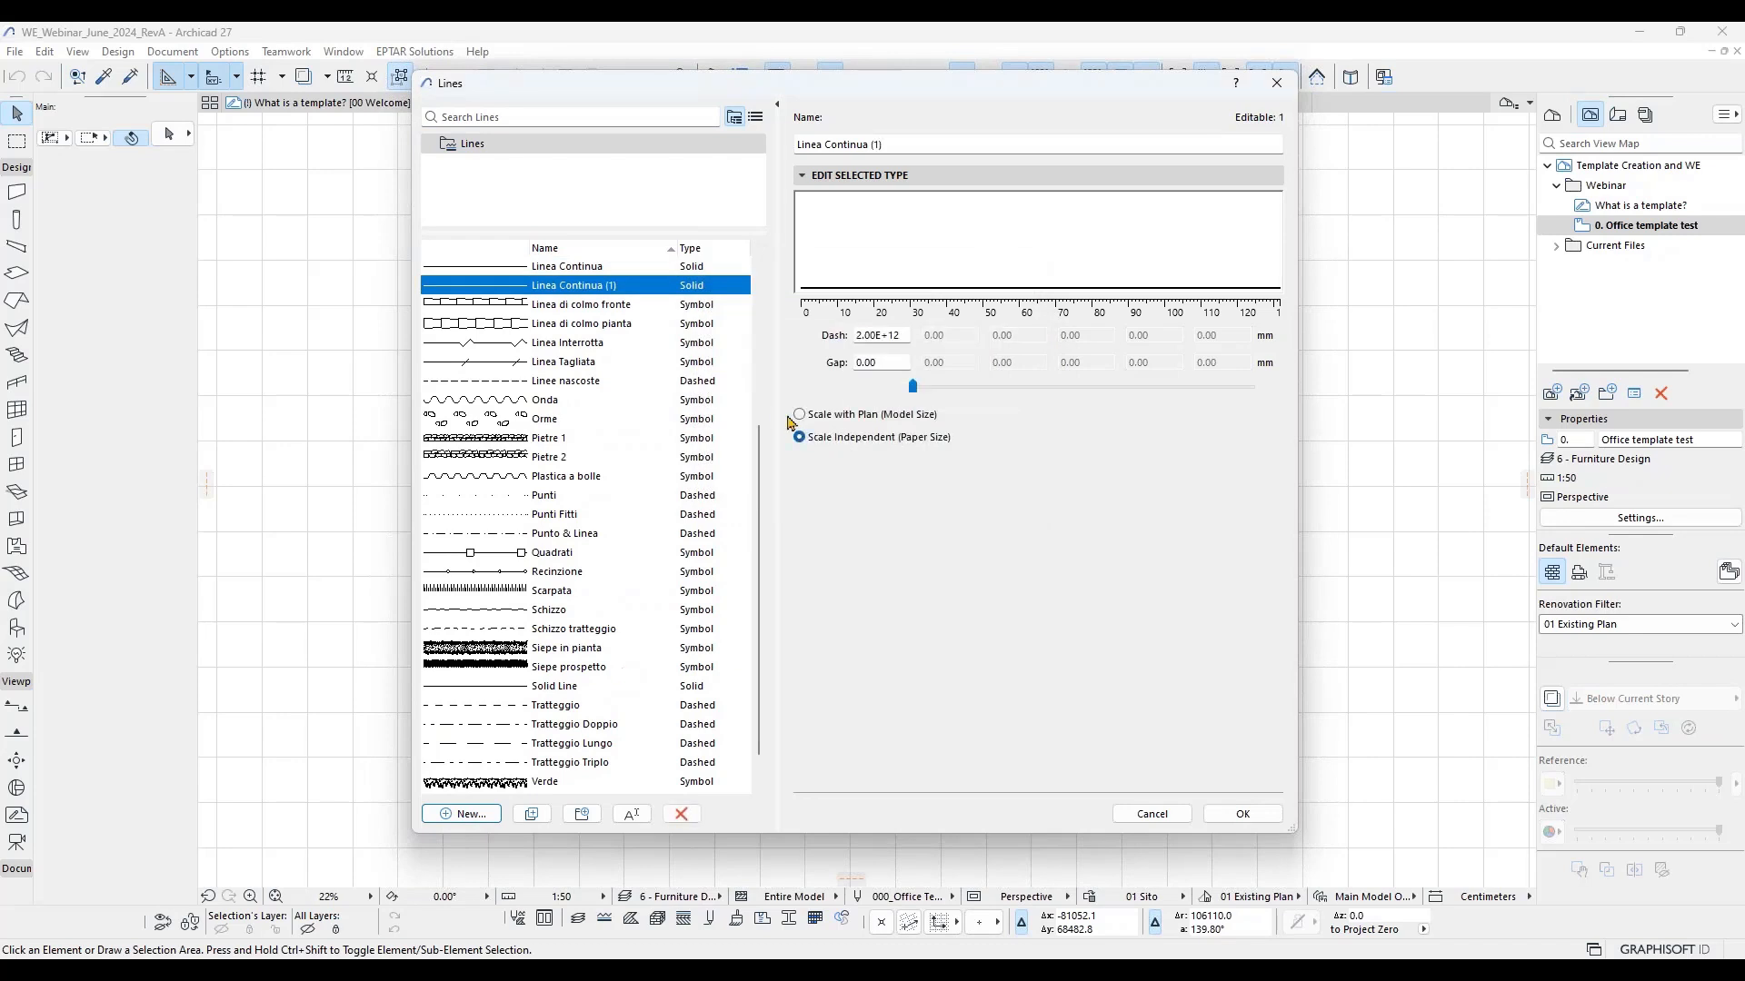
pyautogui.rightClick(514, 295)
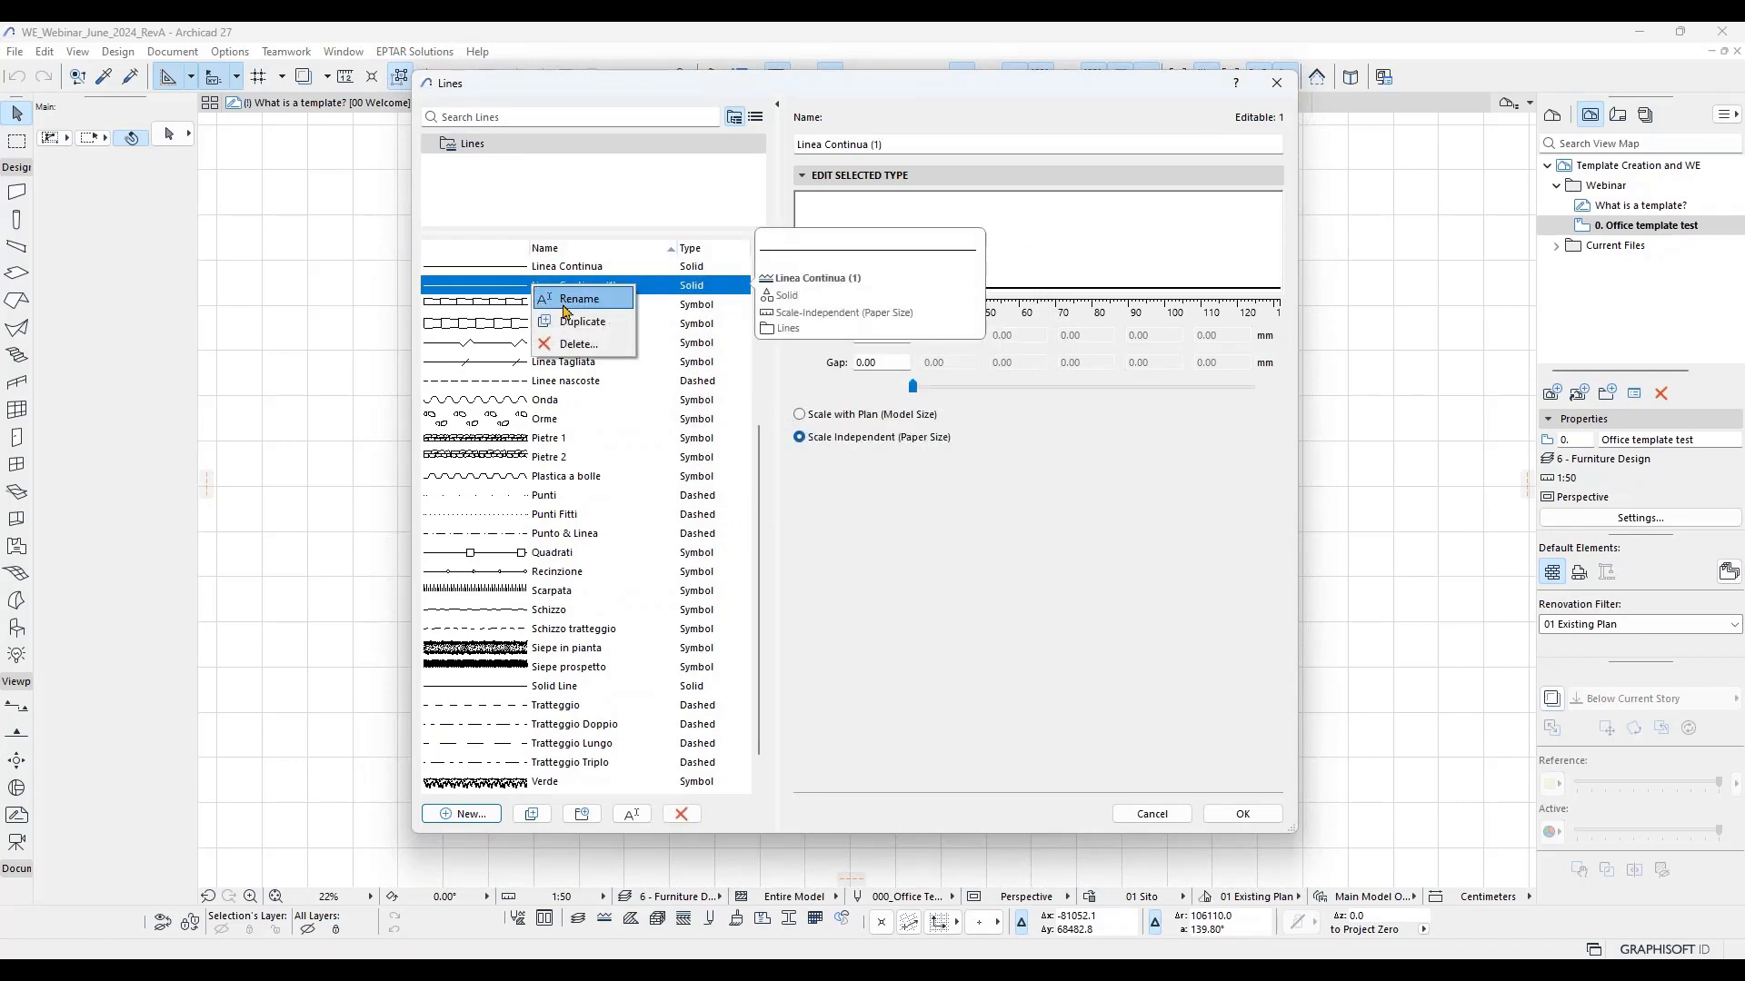
pyautogui.click(559, 302)
pyautogui.write('Test')
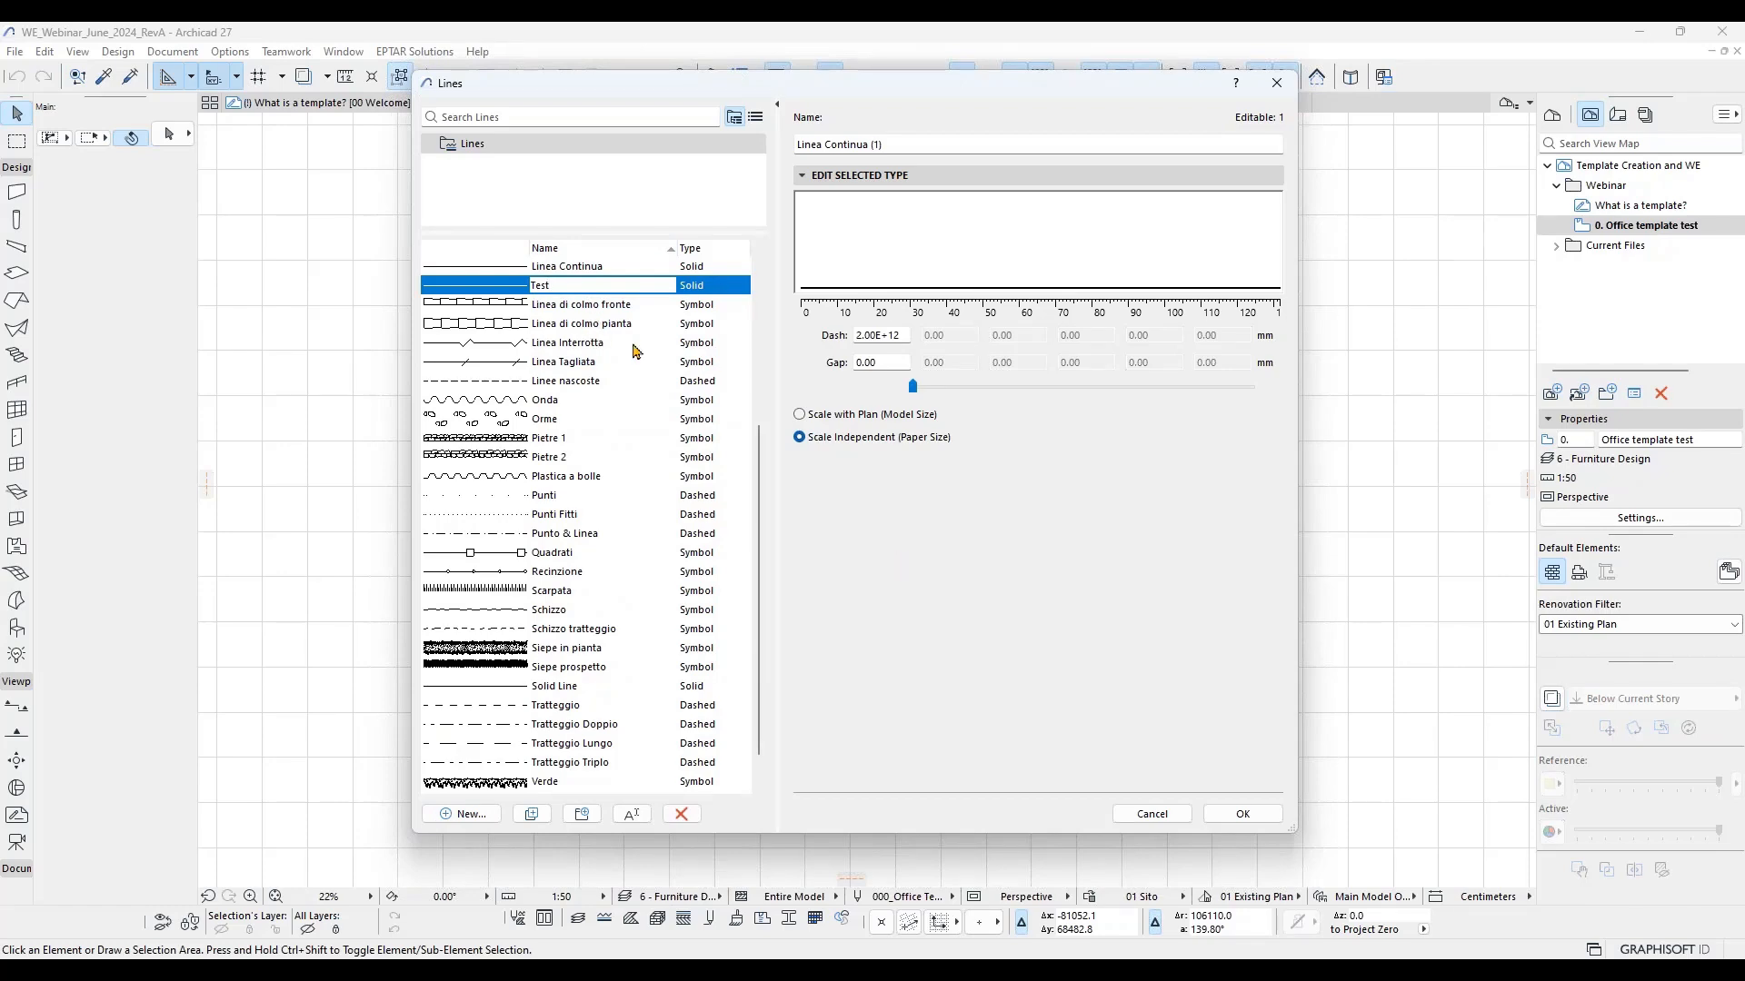
pyautogui.click(559, 310)
pyautogui.scroll(4, 508, 347)
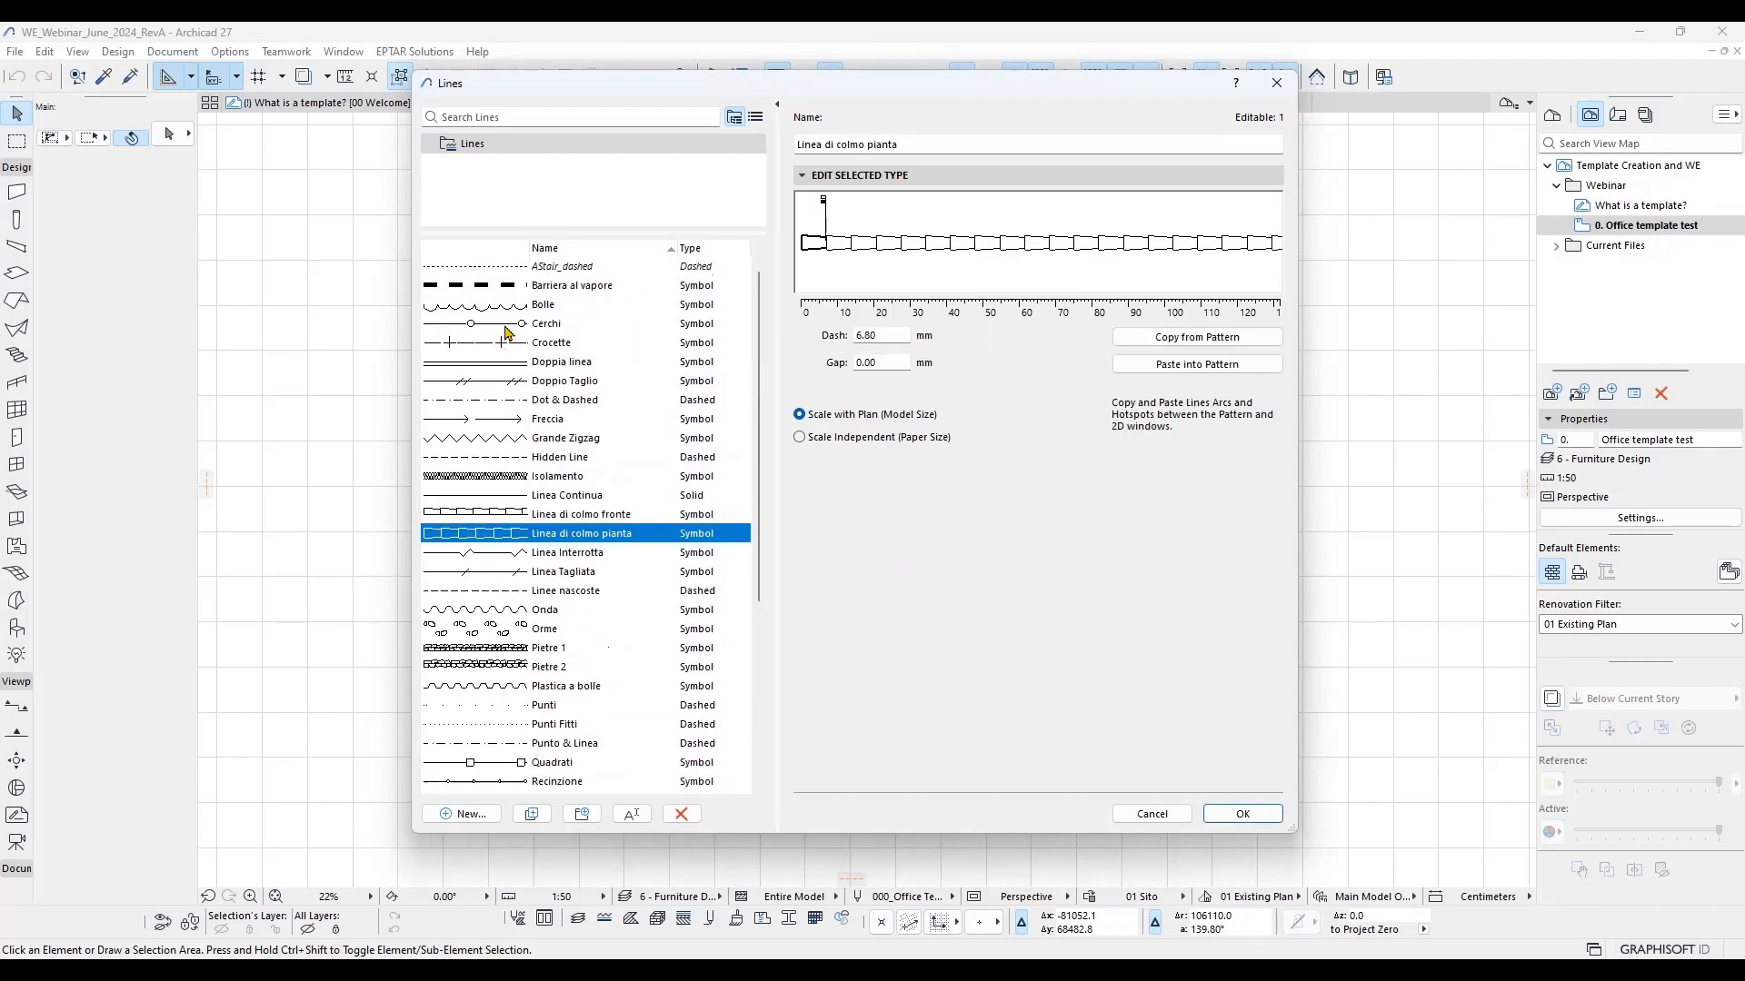
# Step: Set the Test line type's gap to 0.20 mm, extend its pattern to two dash-gap pairs and accept the line attributes
pyautogui.scroll(-4, 509, 540)
pyautogui.scroll(5, 536, 768)
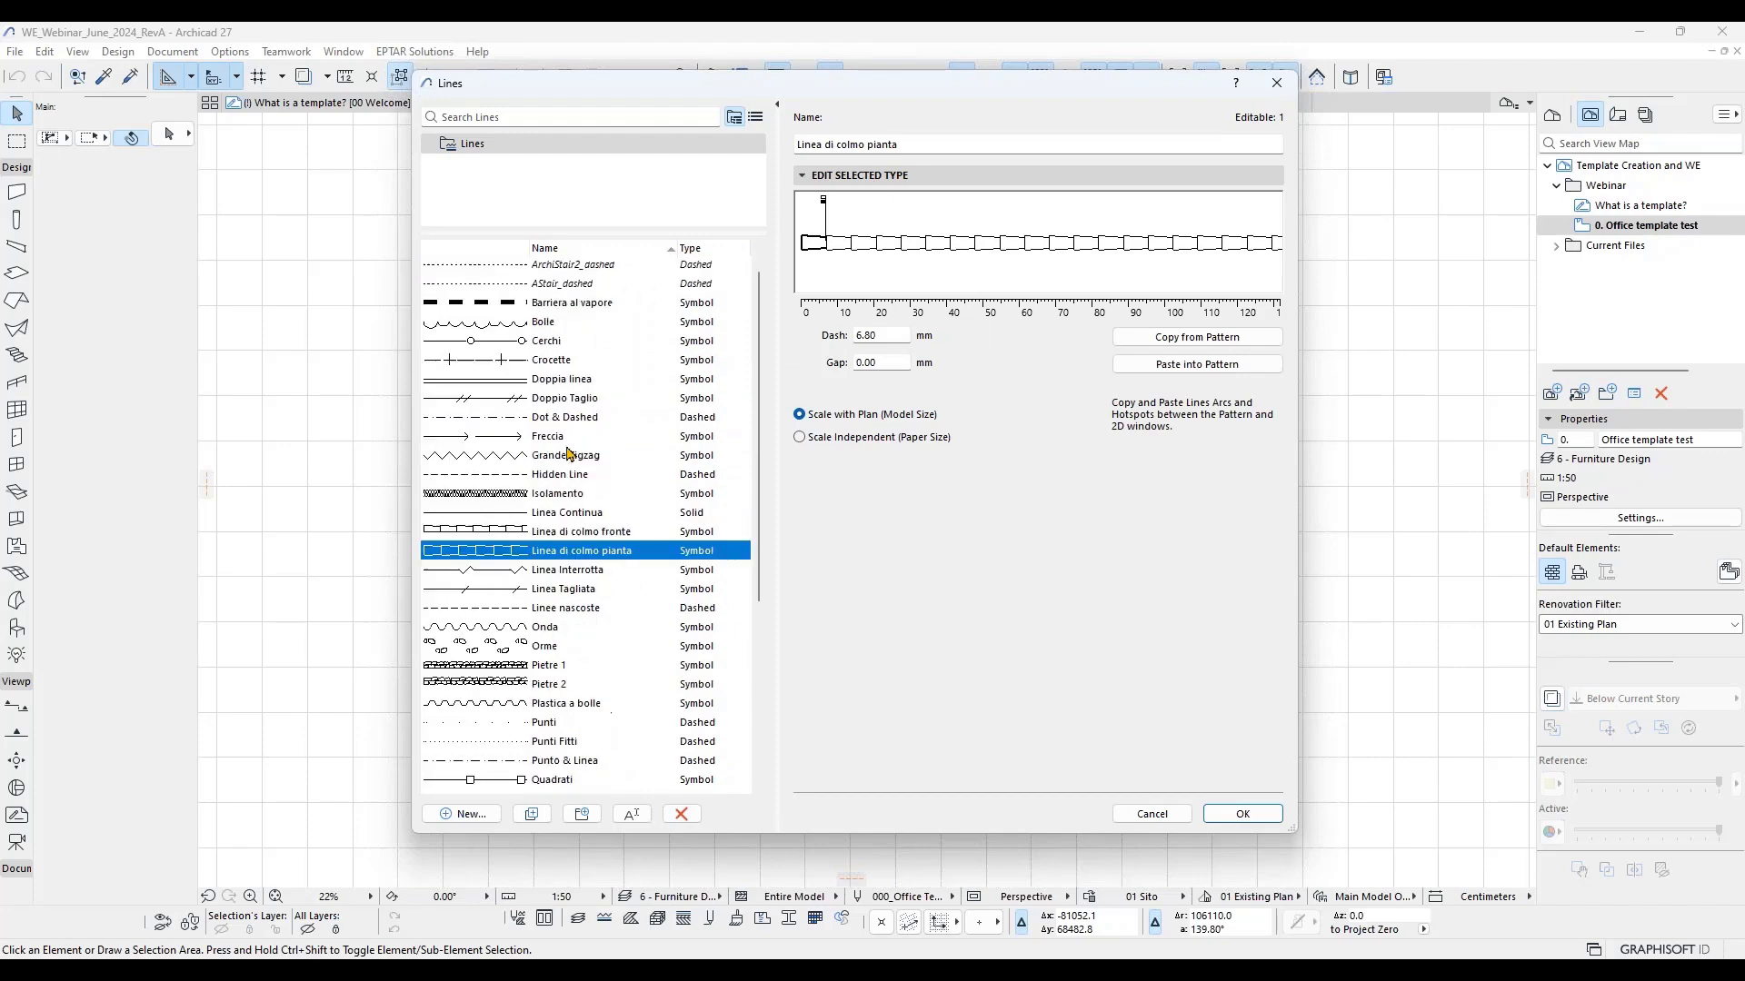
pyautogui.click(566, 386)
pyautogui.scroll(-5, 602, 625)
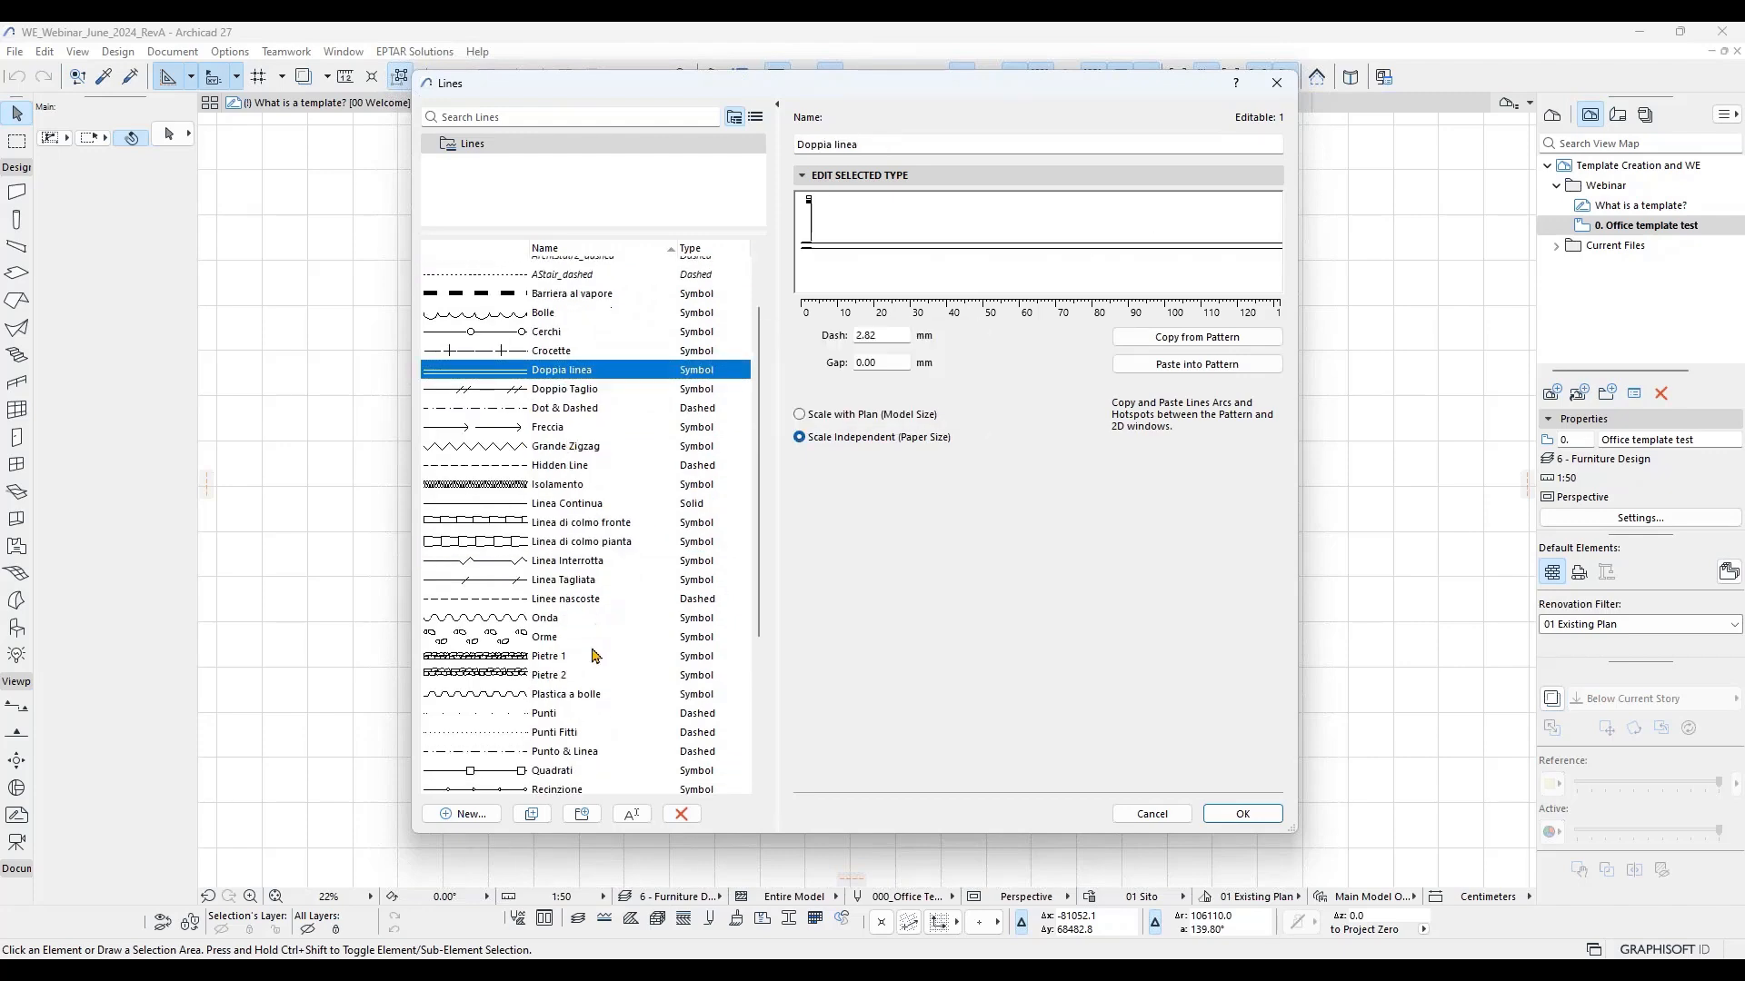
pyautogui.click(559, 650)
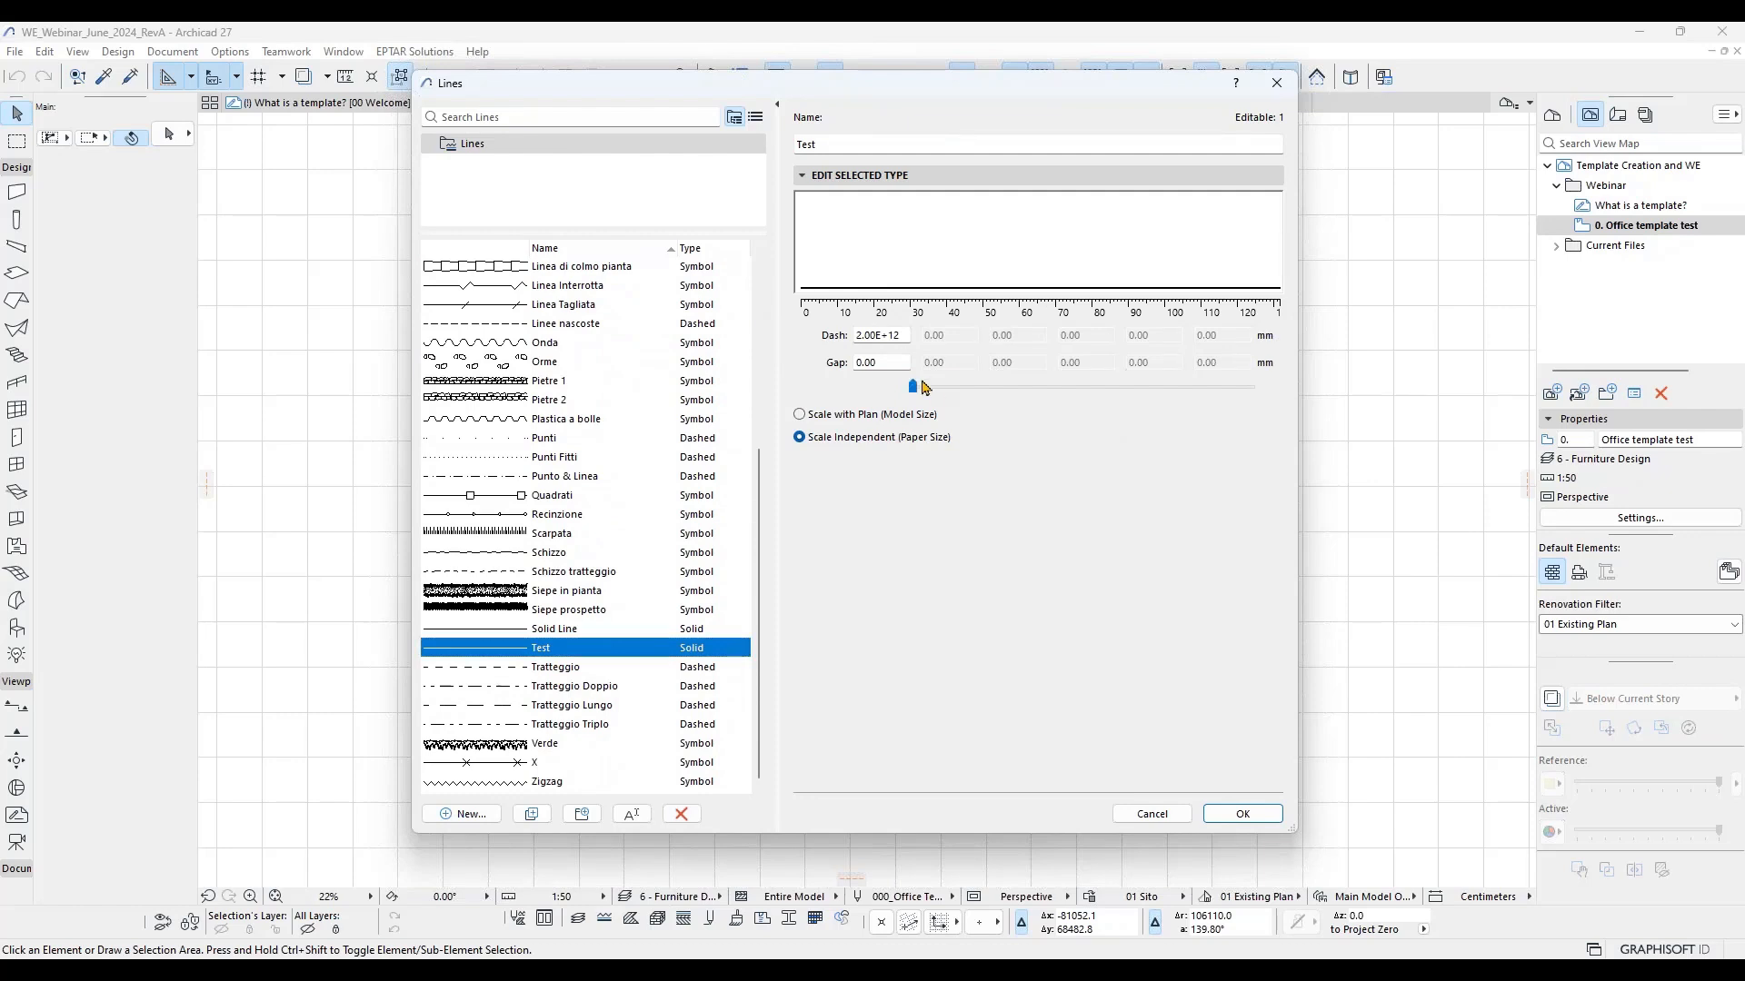
pyautogui.click(900, 361)
pyautogui.moveTo(882, 362); pyautogui.dragTo(806, 365)
pyautogui.write('0.20')
pyautogui.moveTo(914, 393); pyautogui.dragTo(981, 393)
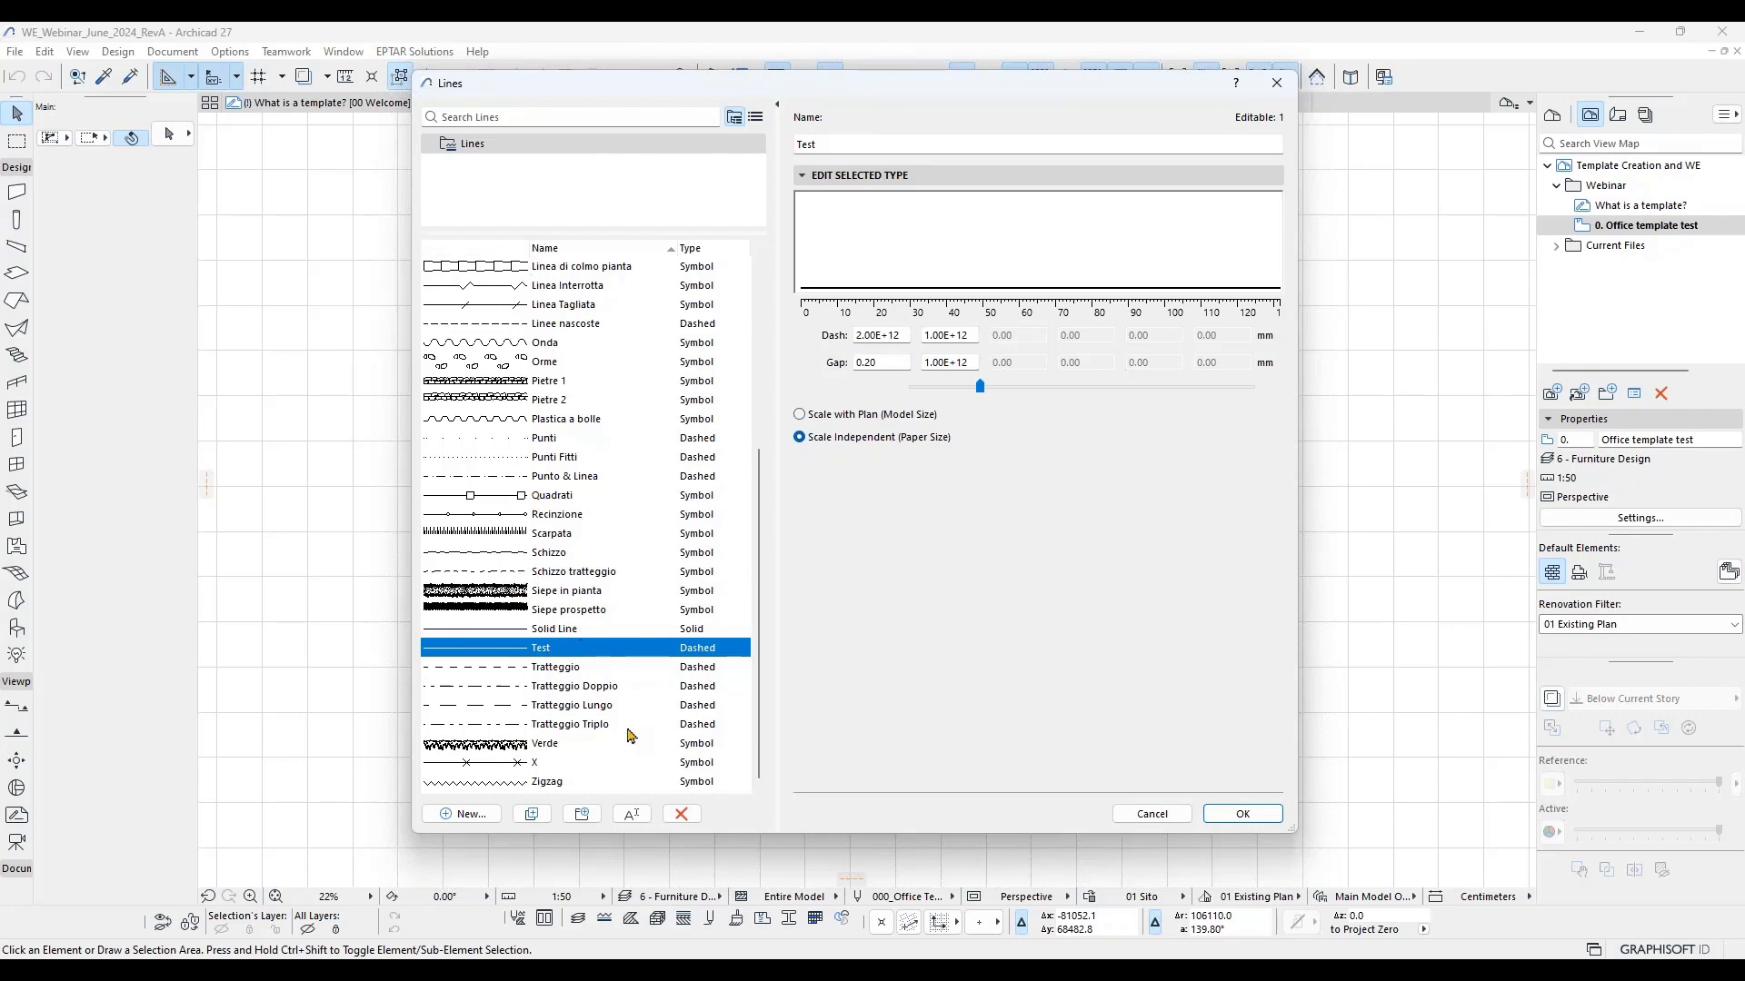
pyautogui.click(1222, 812)
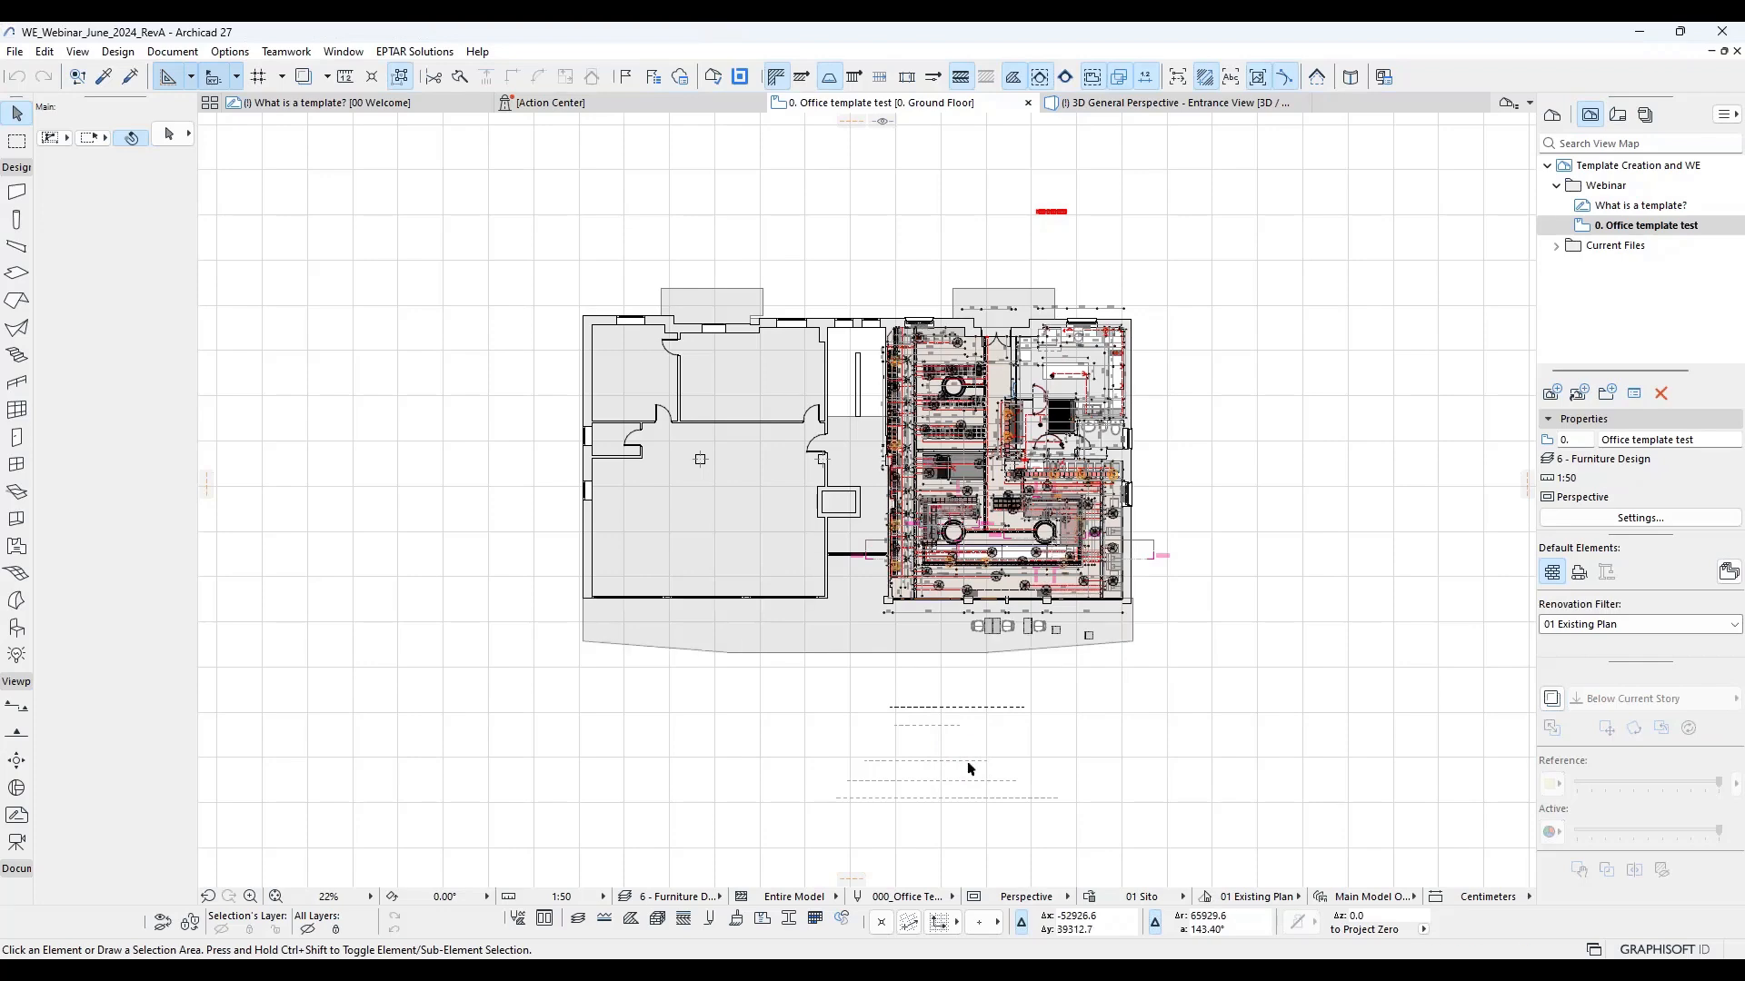
# Step: Examine the dashed lines drawn below the ground floor plan
pyautogui.scroll(2, 968, 769)
pyautogui.scroll(-3, 924, 591)
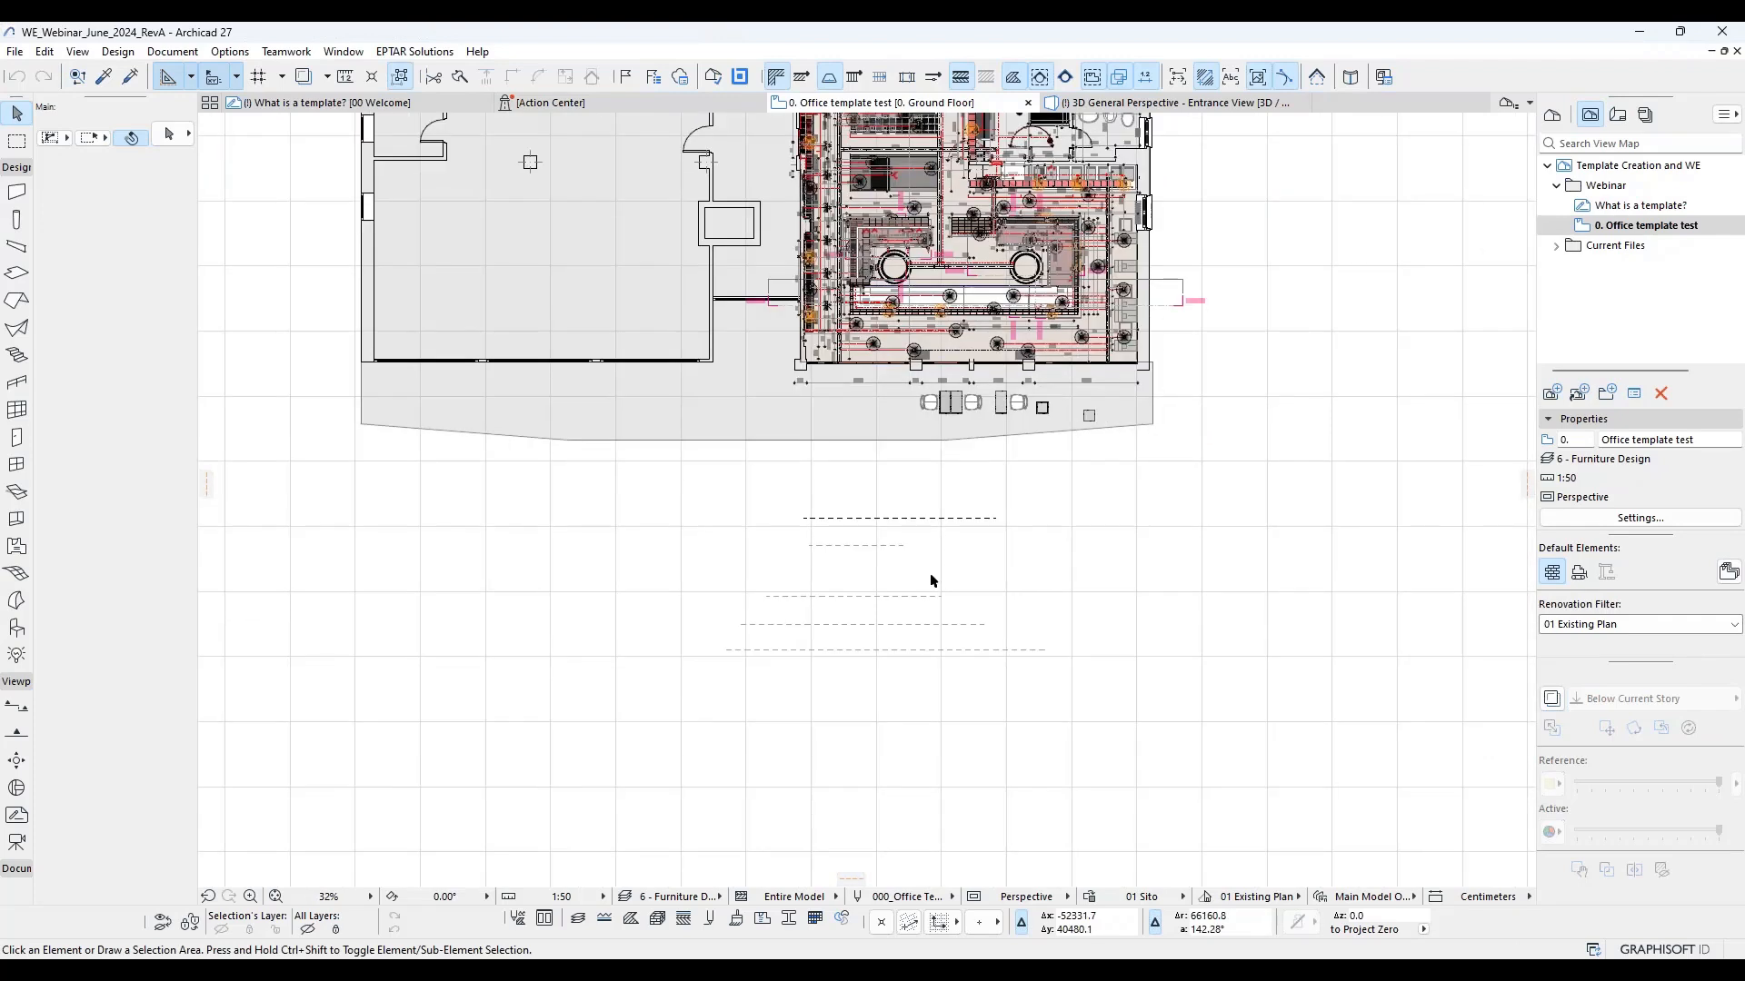
pyautogui.scroll(3, 931, 582)
pyautogui.moveTo(717, 735); pyautogui.dragTo(728, 779, button='middle')
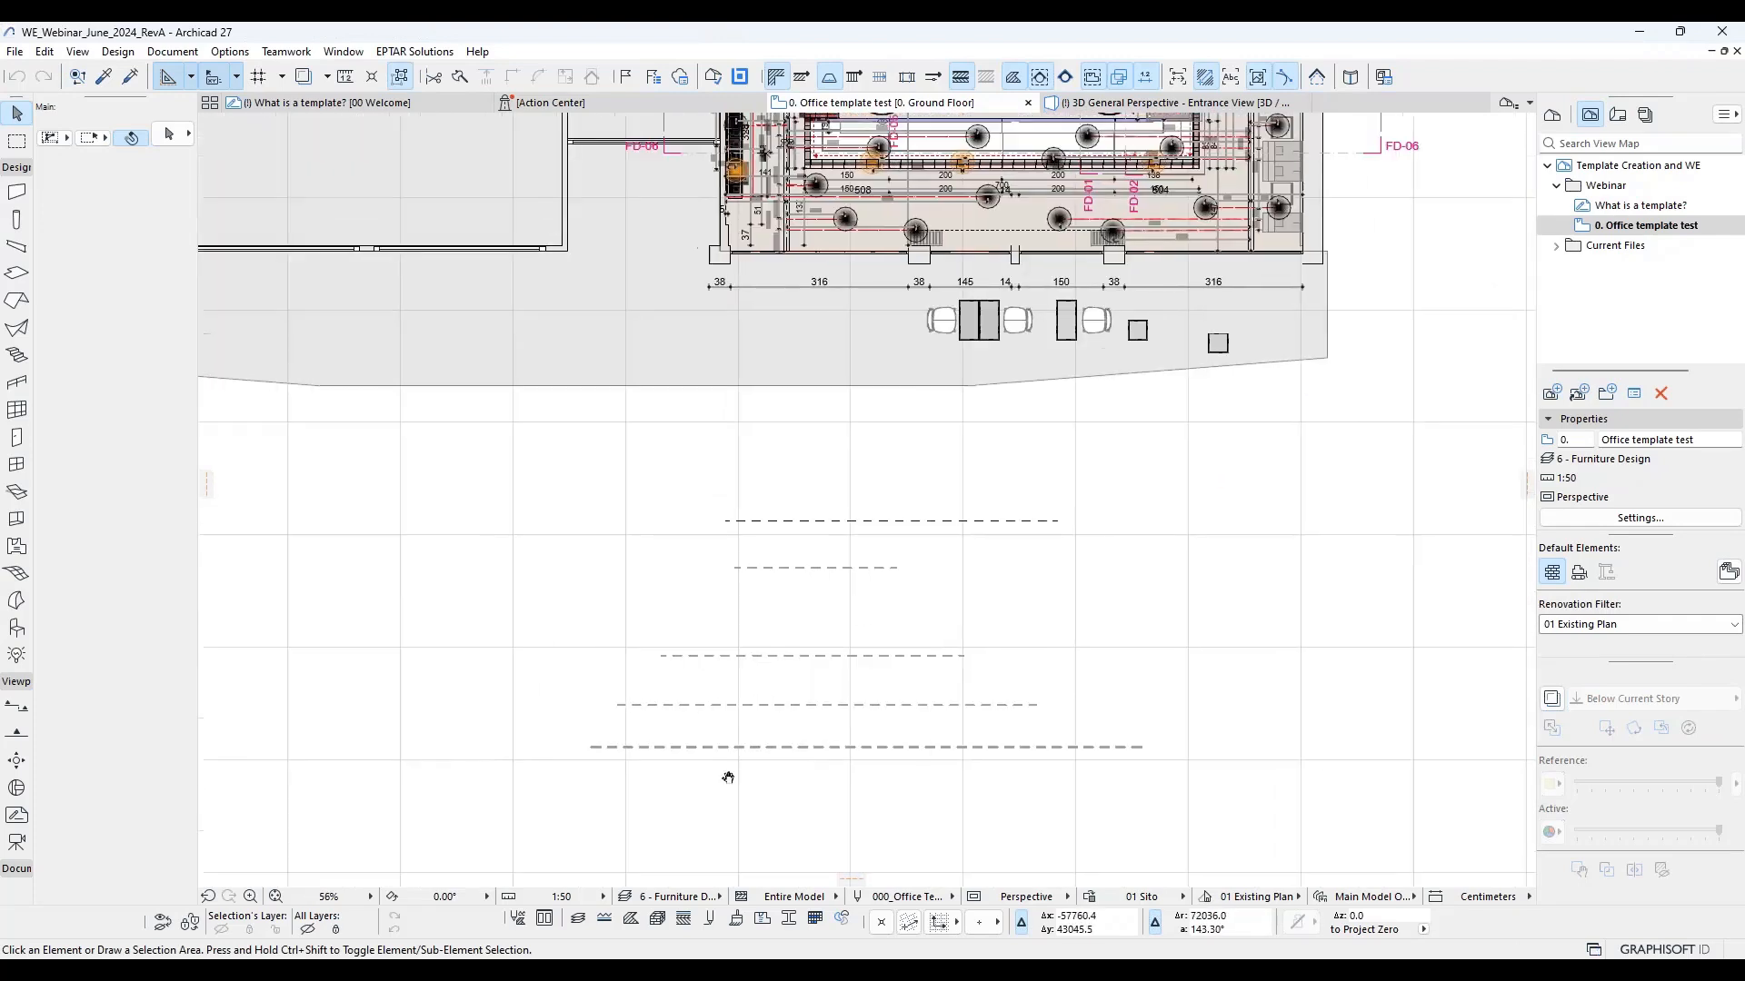
pyautogui.scroll(-4, 815, 637)
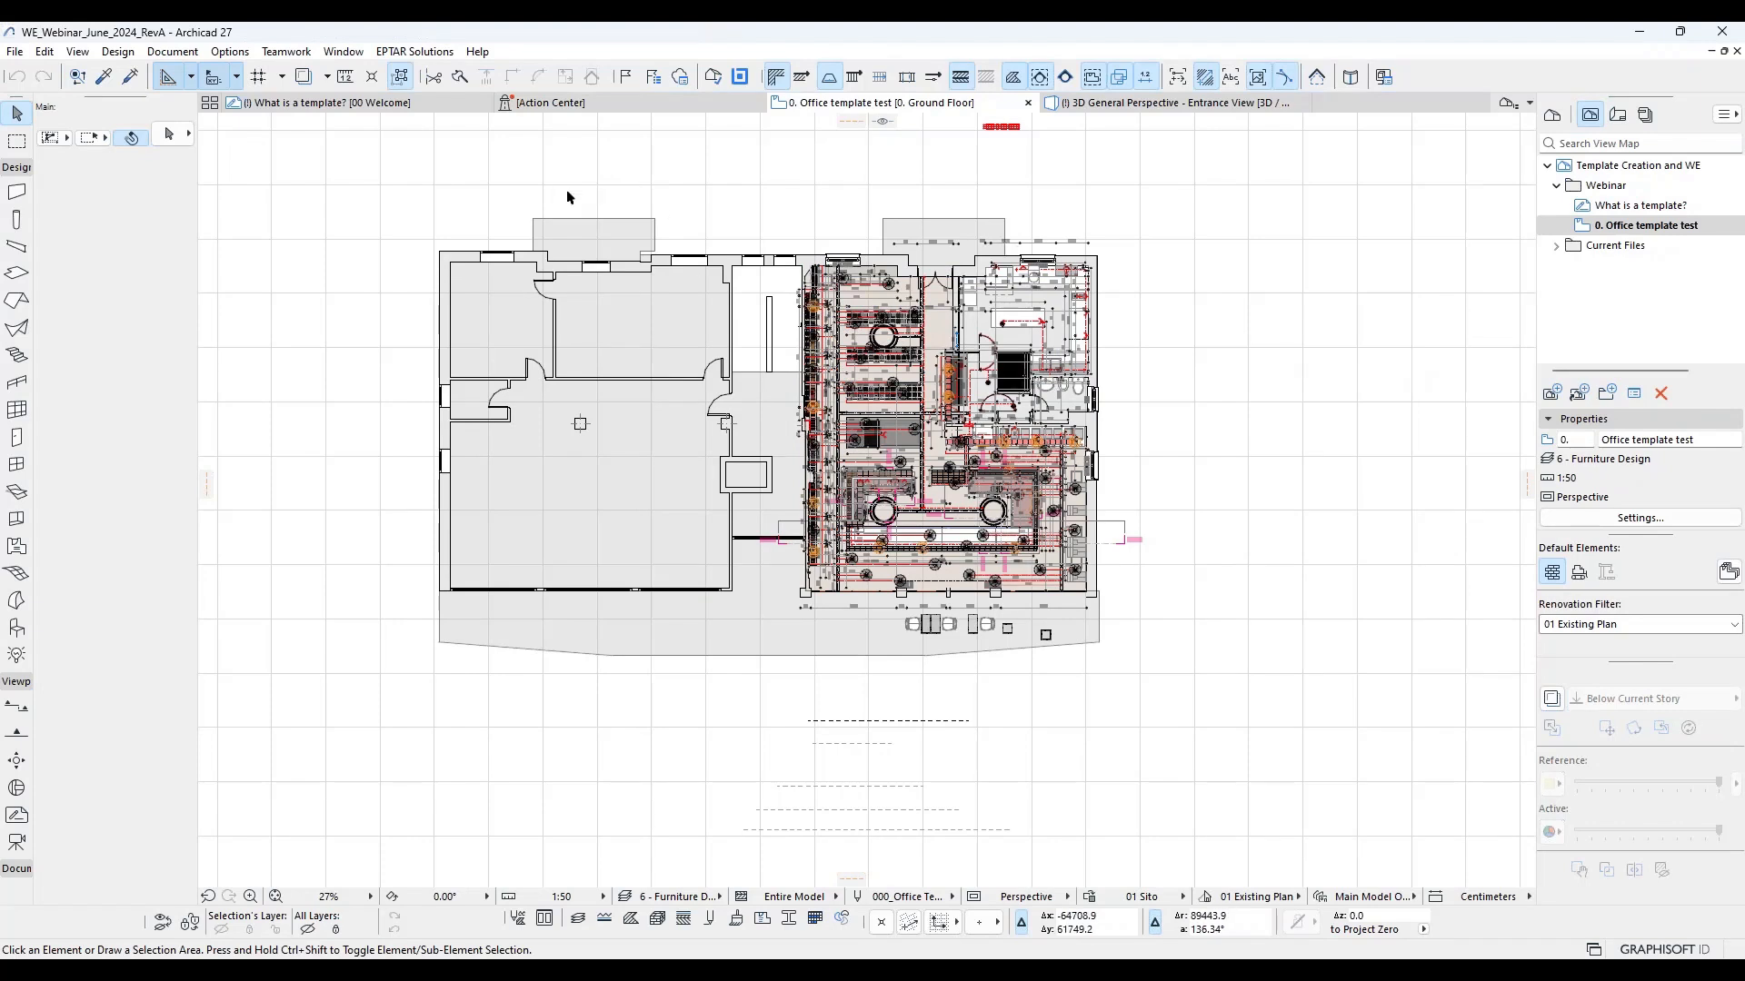
# Step: Change the default wall to a basic structure in Laterizio - Mattone with a thickness of 50.0
pyautogui.click(16, 193)
pyautogui.doubleClick(17, 194)
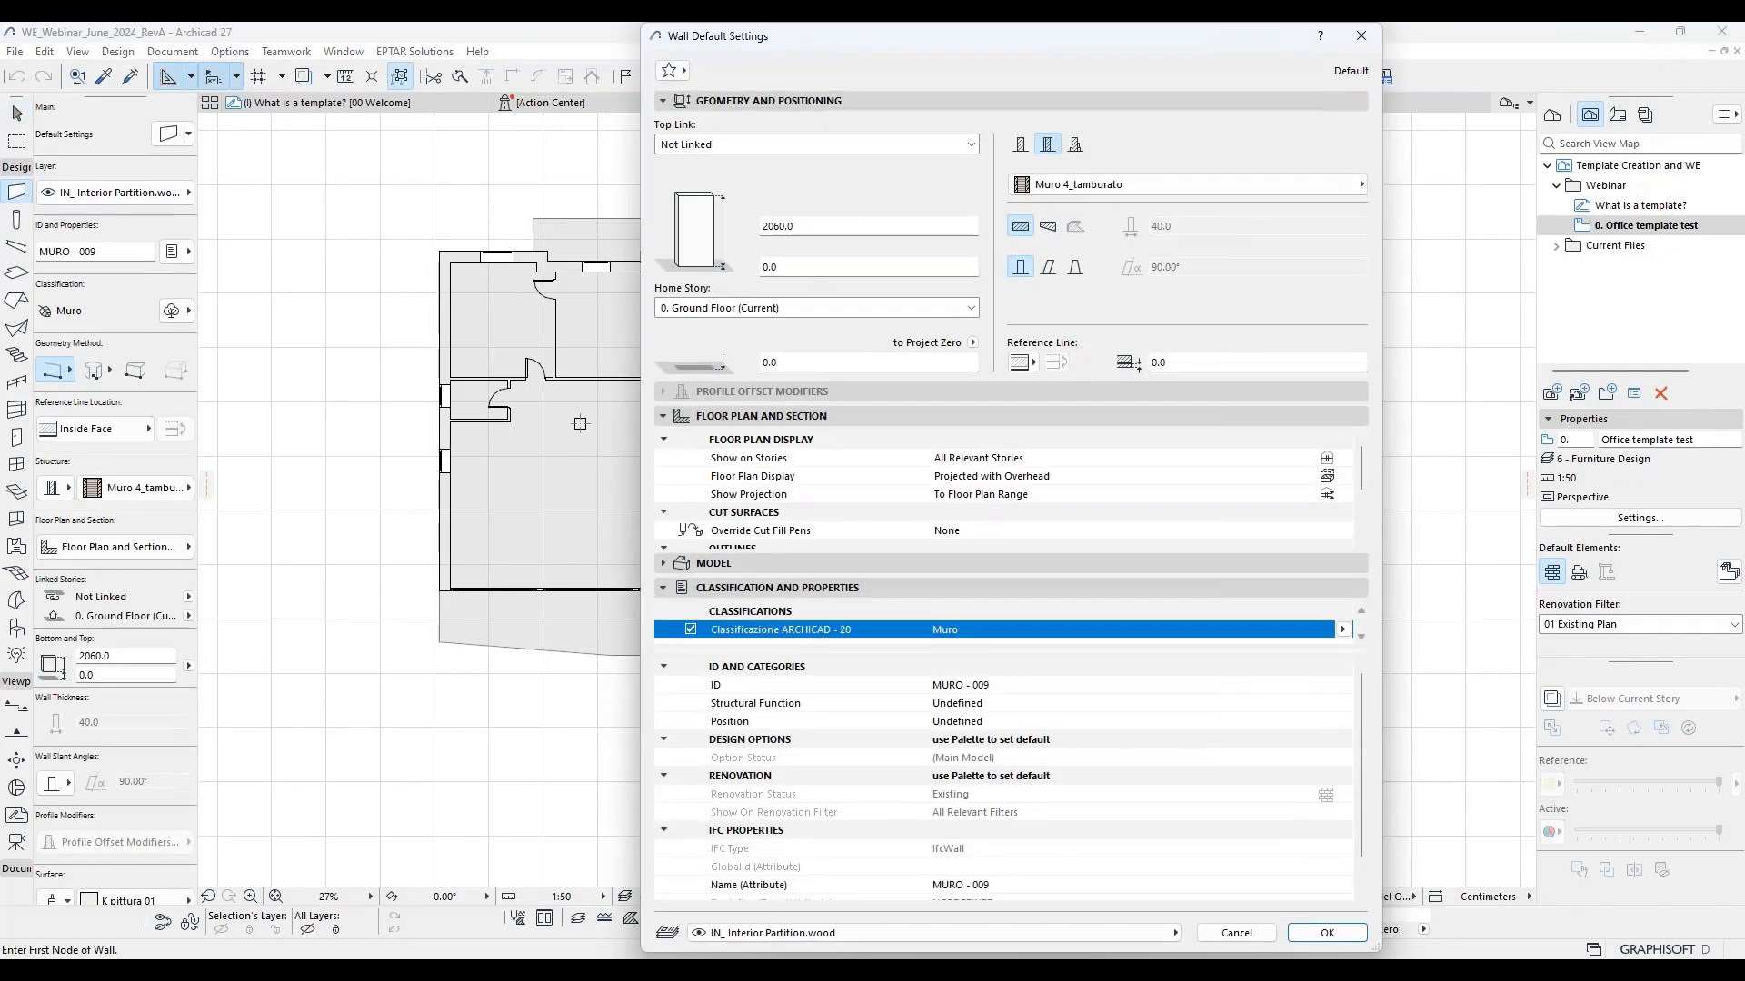
pyautogui.click(1096, 187)
pyautogui.click(1096, 187)
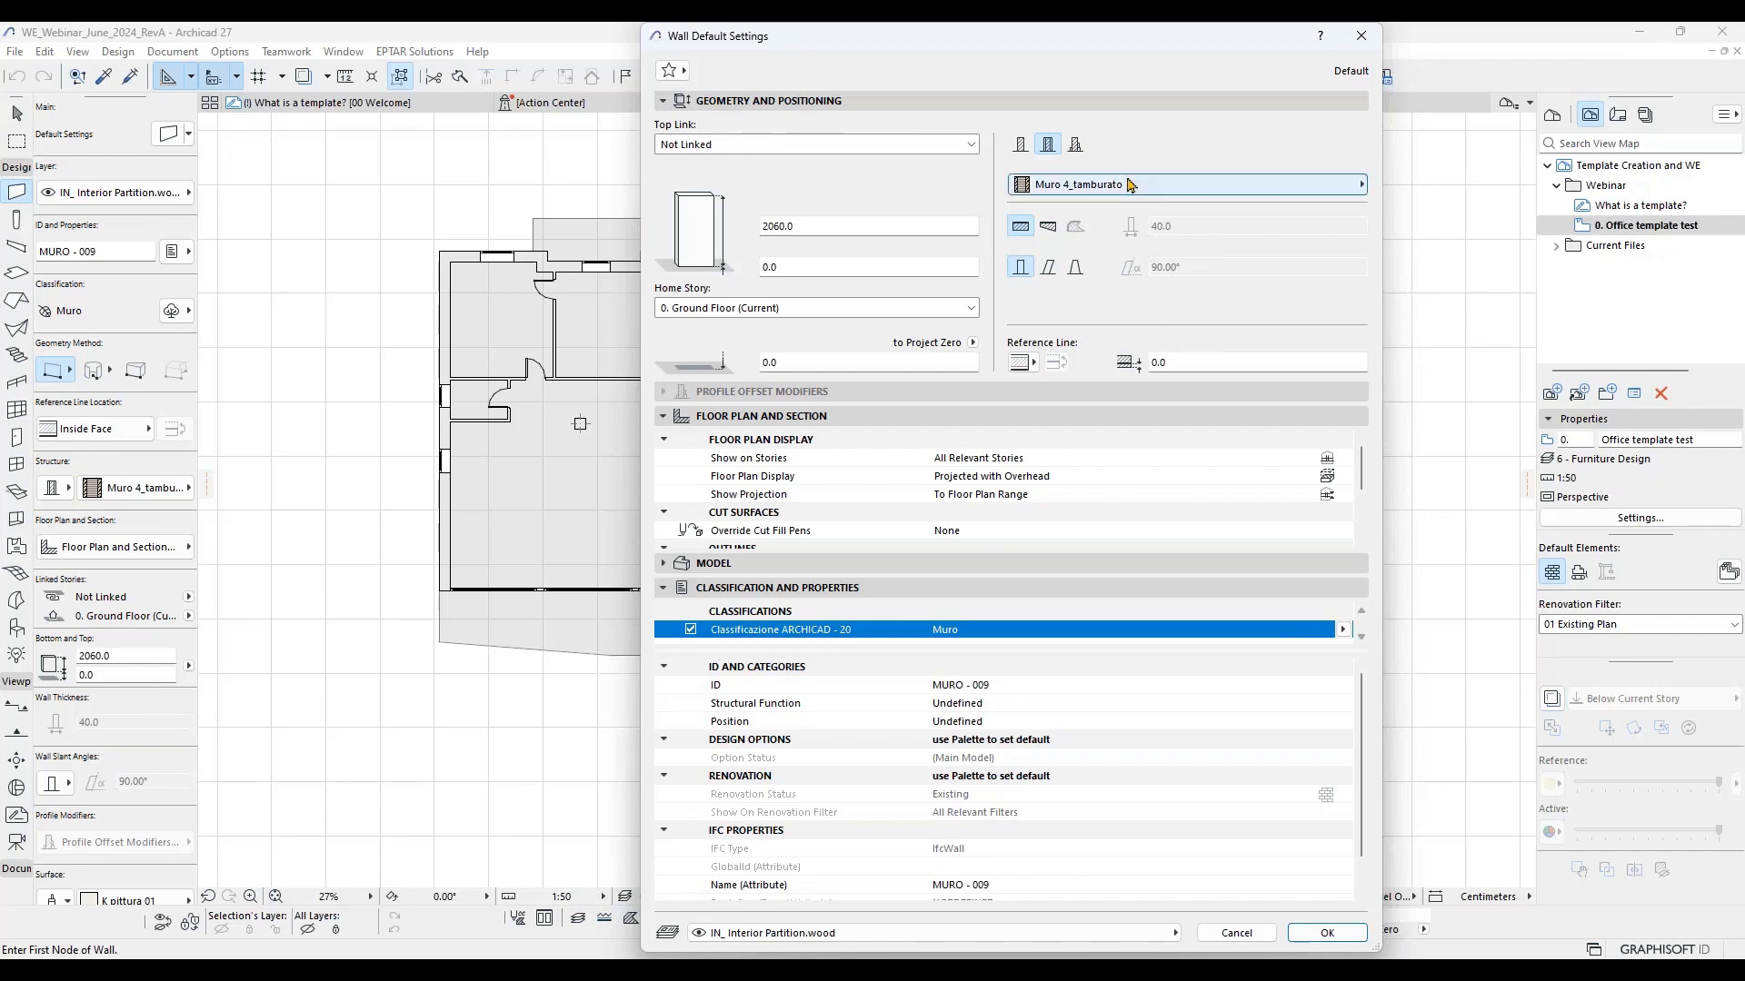
pyautogui.click(1019, 143)
pyautogui.click(1118, 187)
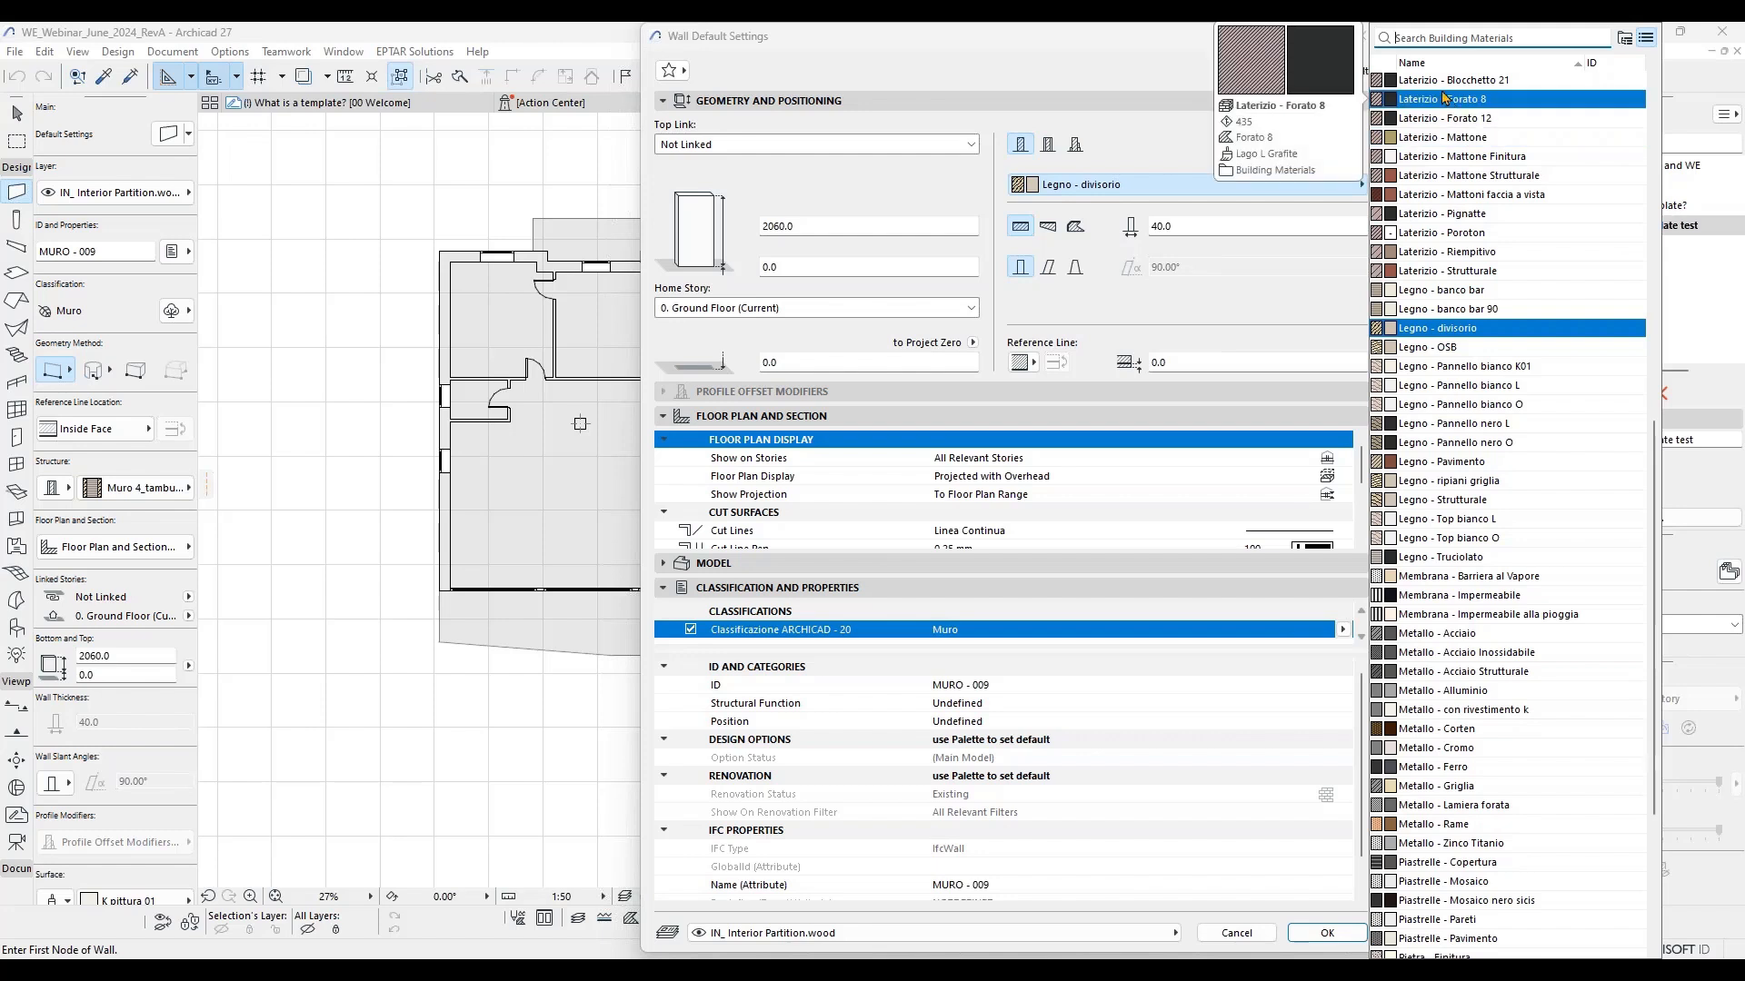
pyautogui.click(1449, 142)
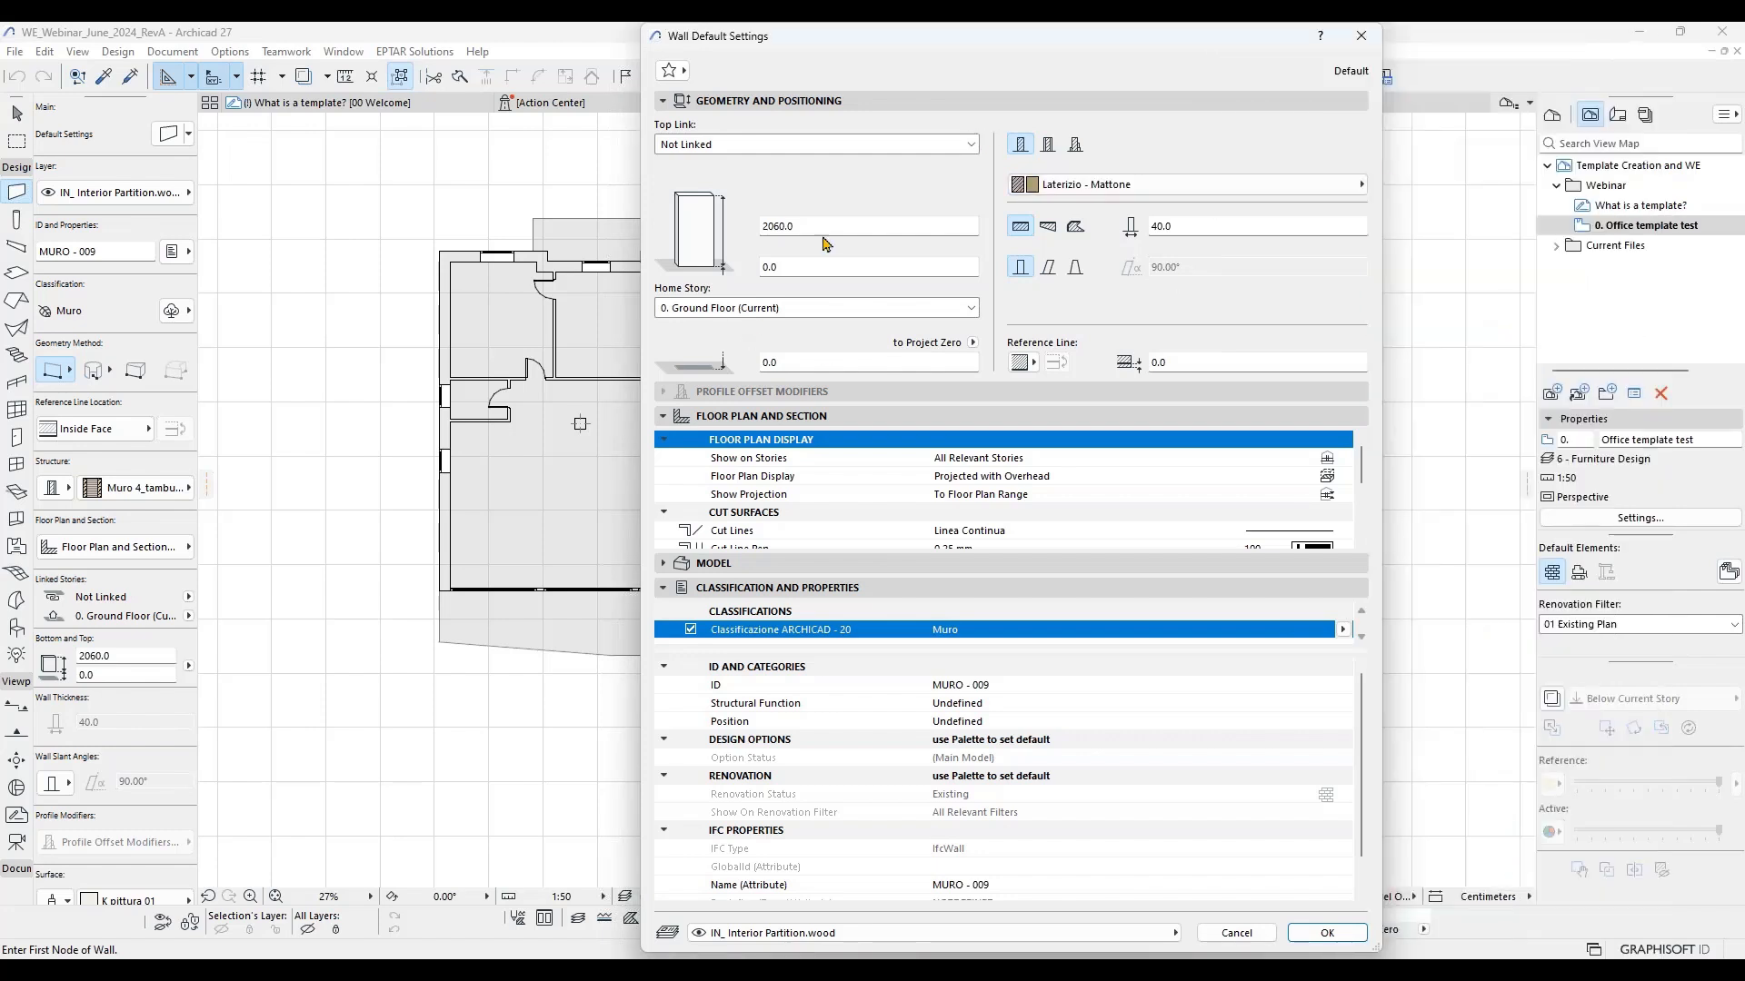
pyautogui.click(1184, 227)
pyautogui.write('50.0')
# Step: Review the default wall's ID, structural function and floor plan outline settings, accept the wall defaults and leave the Wall tool
pyautogui.click(1037, 684)
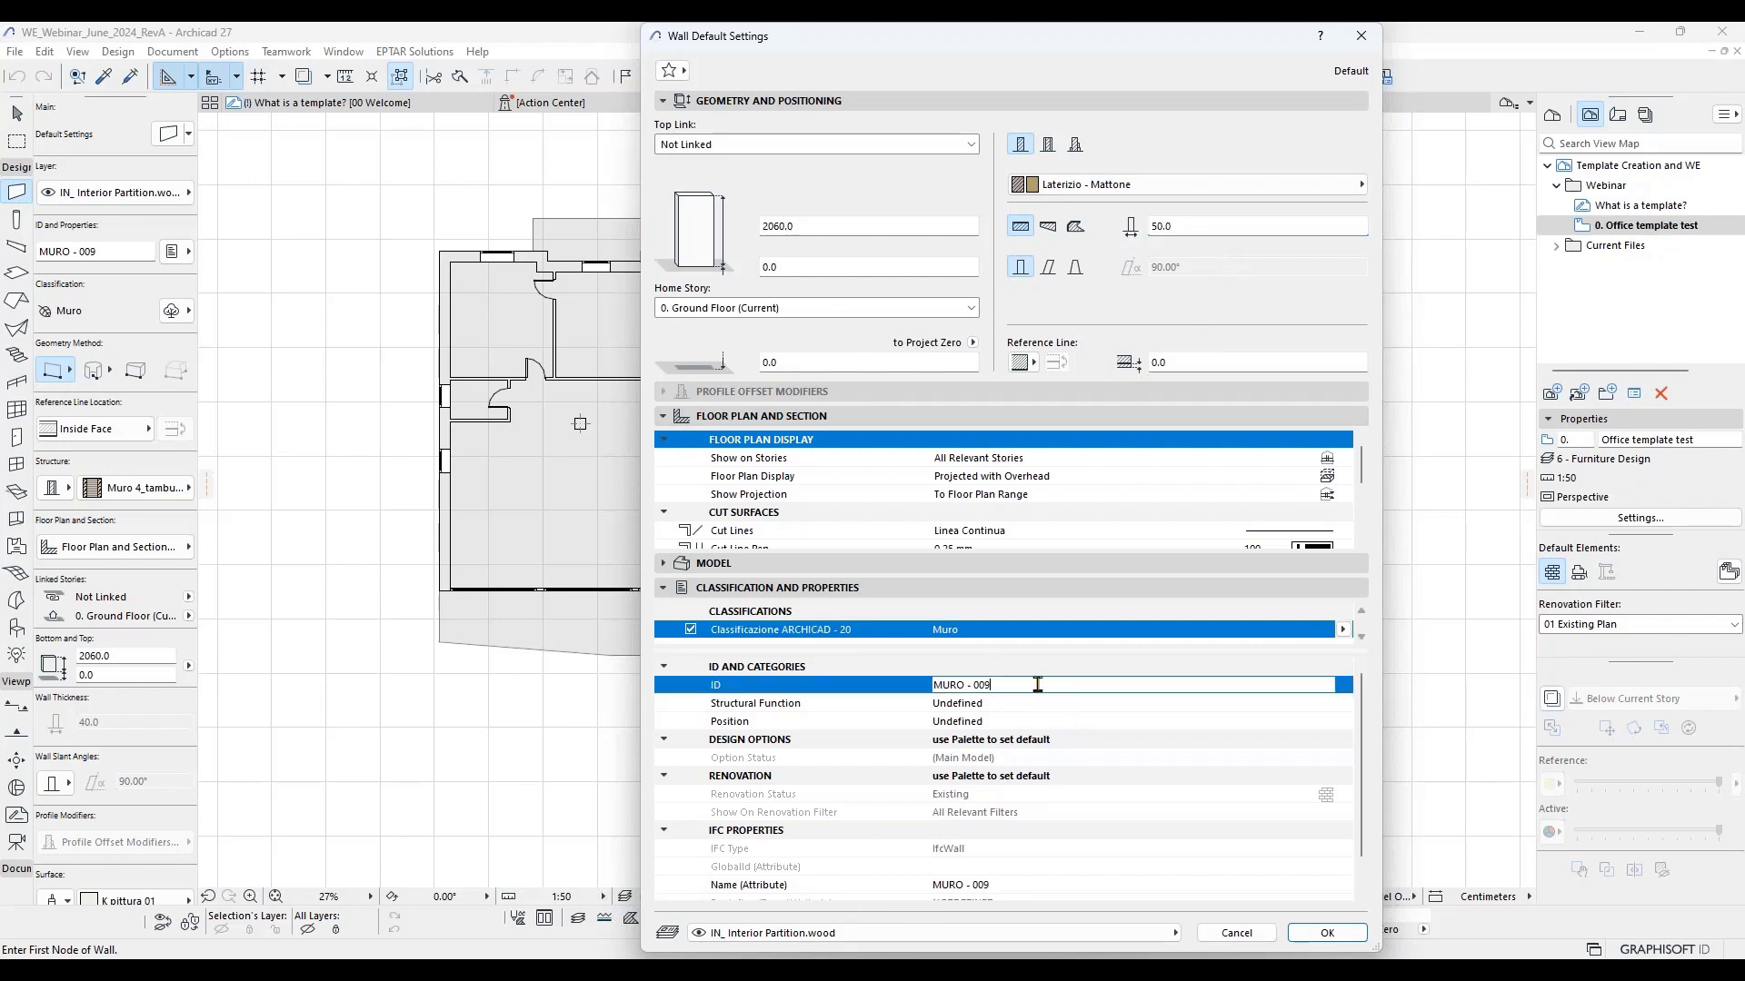
pyautogui.moveTo(1037, 685); pyautogui.dragTo(880, 686)
pyautogui.click(994, 703)
pyautogui.scroll(-1, 998, 718)
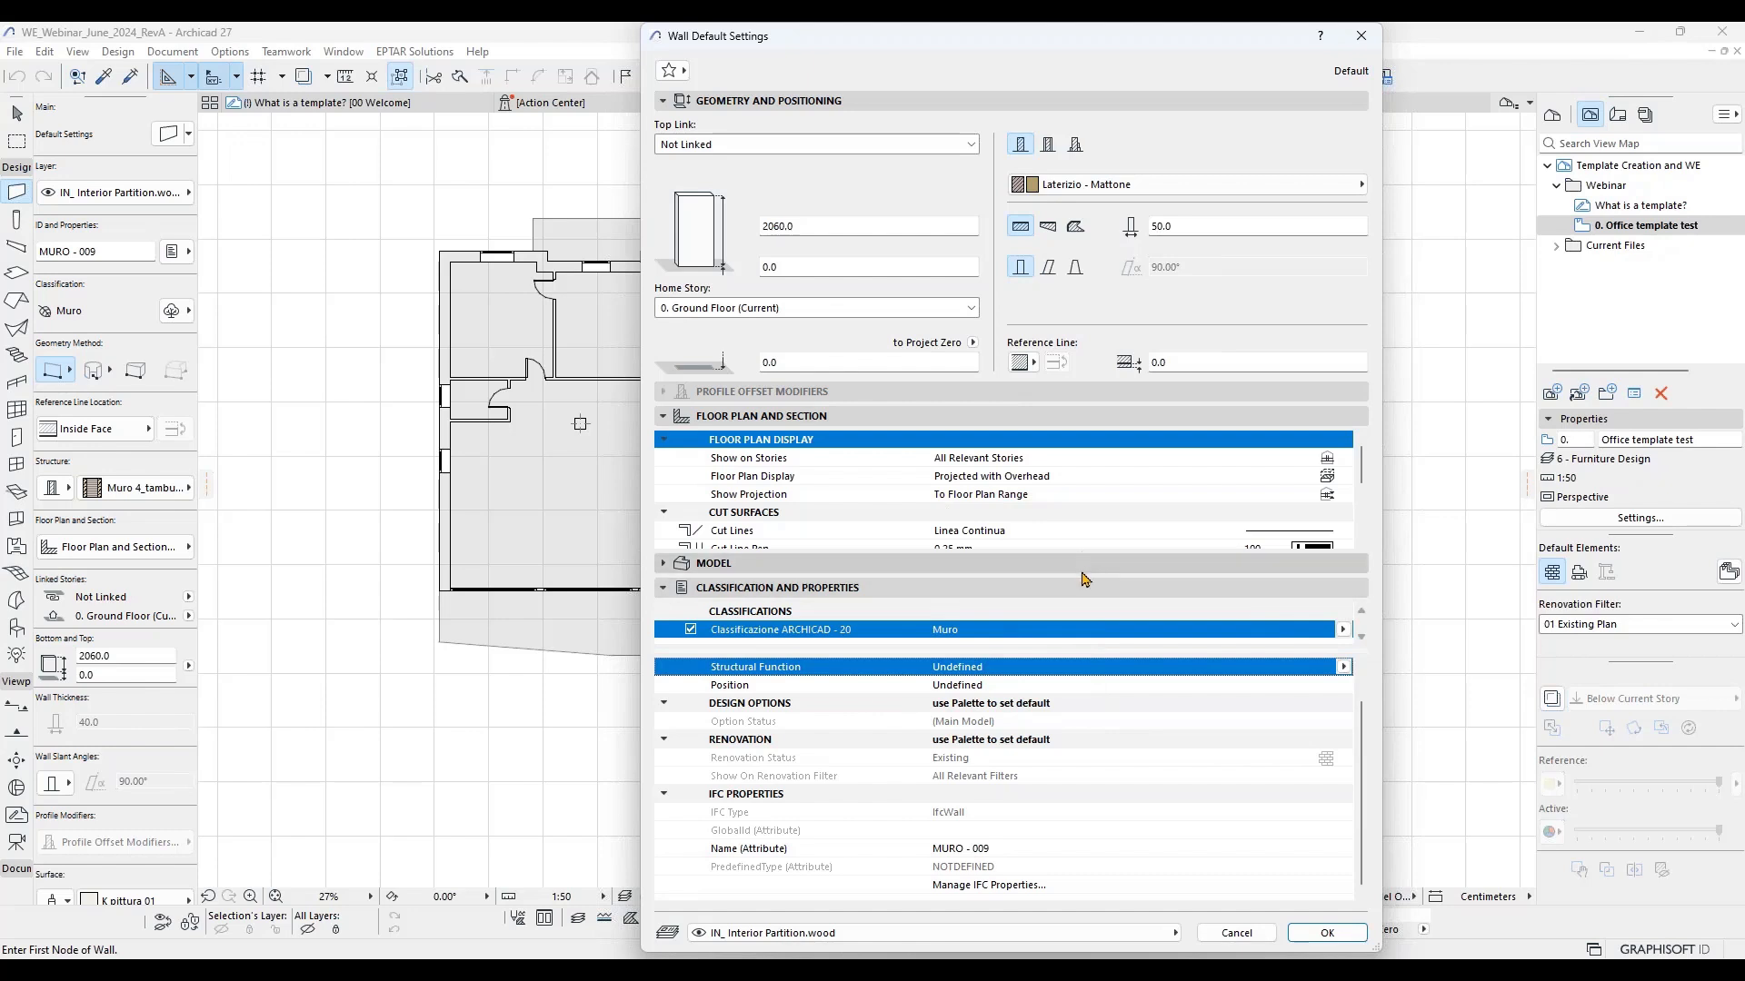
pyautogui.scroll(-5, 1181, 490)
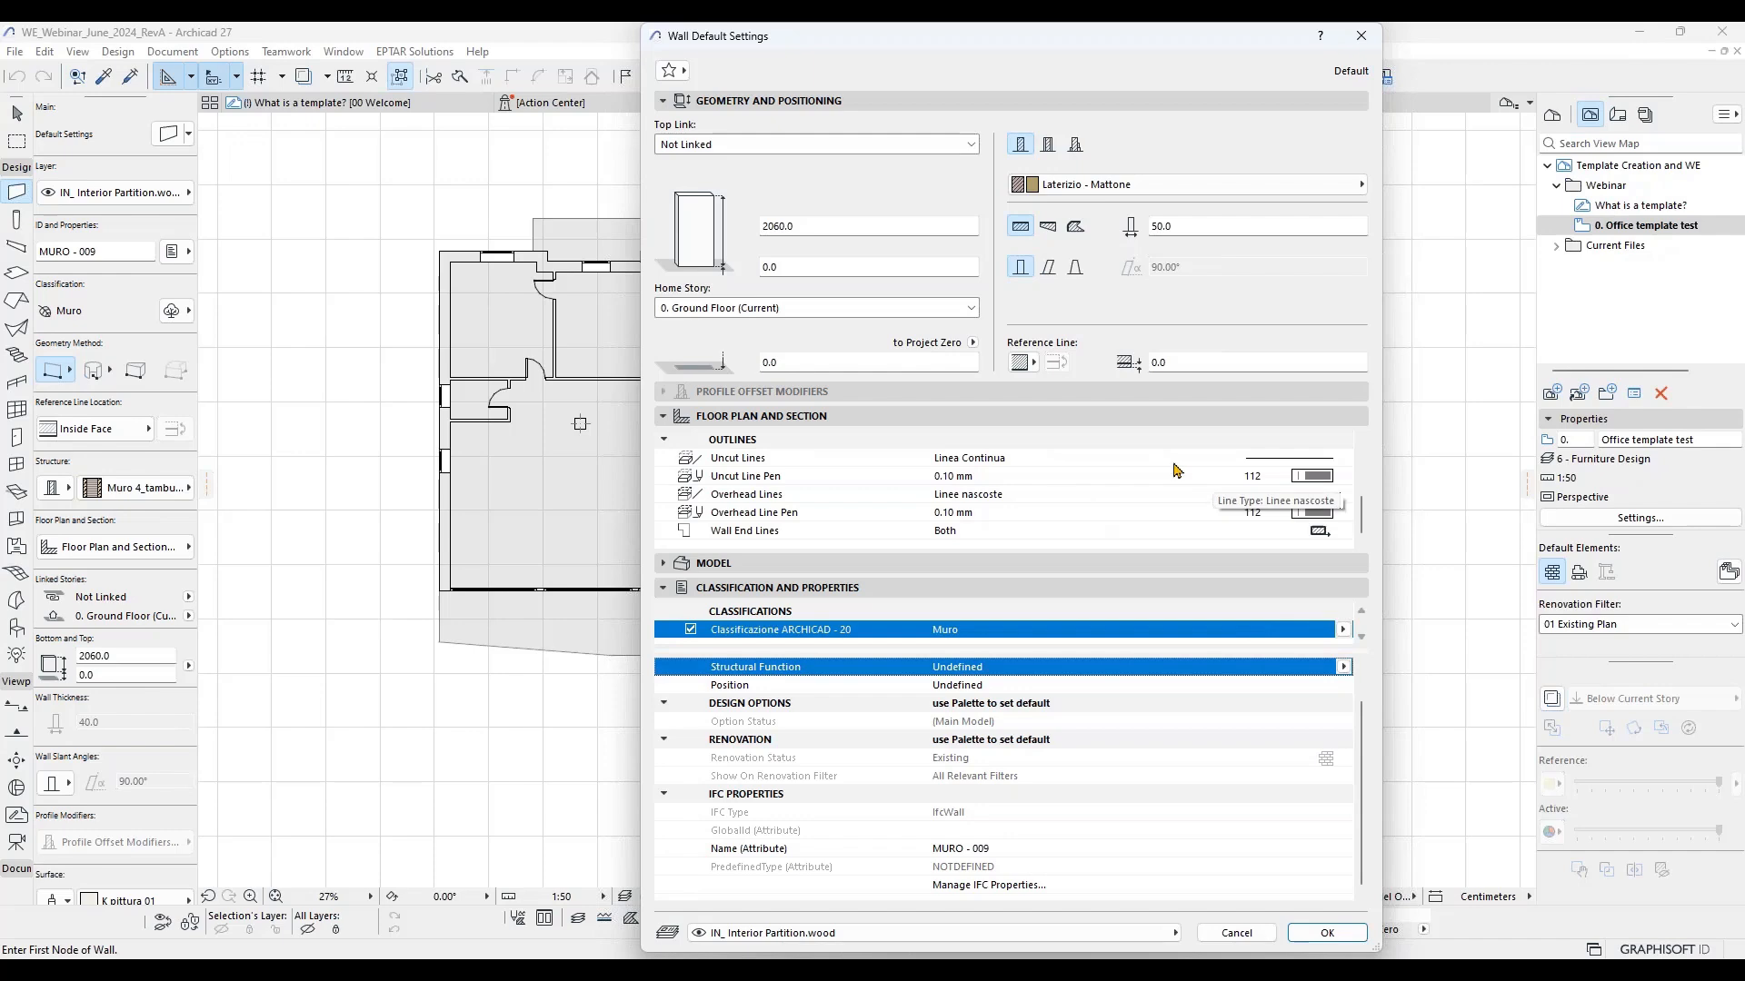
pyautogui.scroll(3, 1167, 516)
pyautogui.scroll(2, 1166, 516)
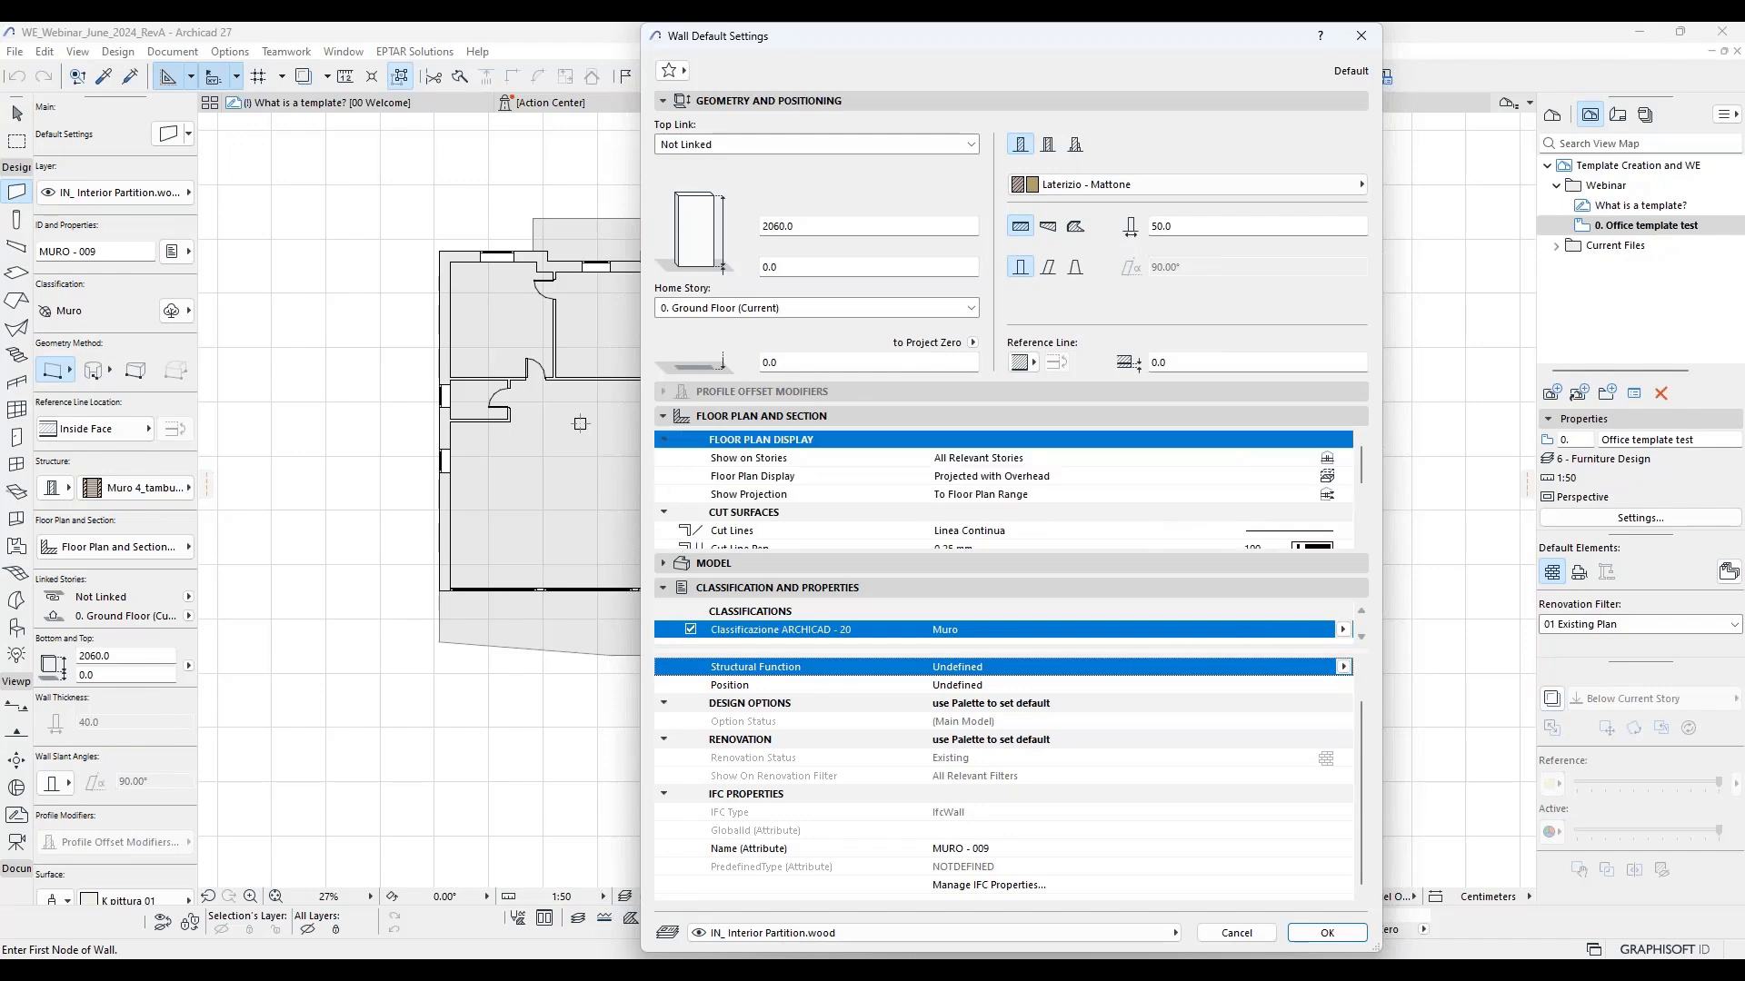
pyautogui.click(1325, 933)
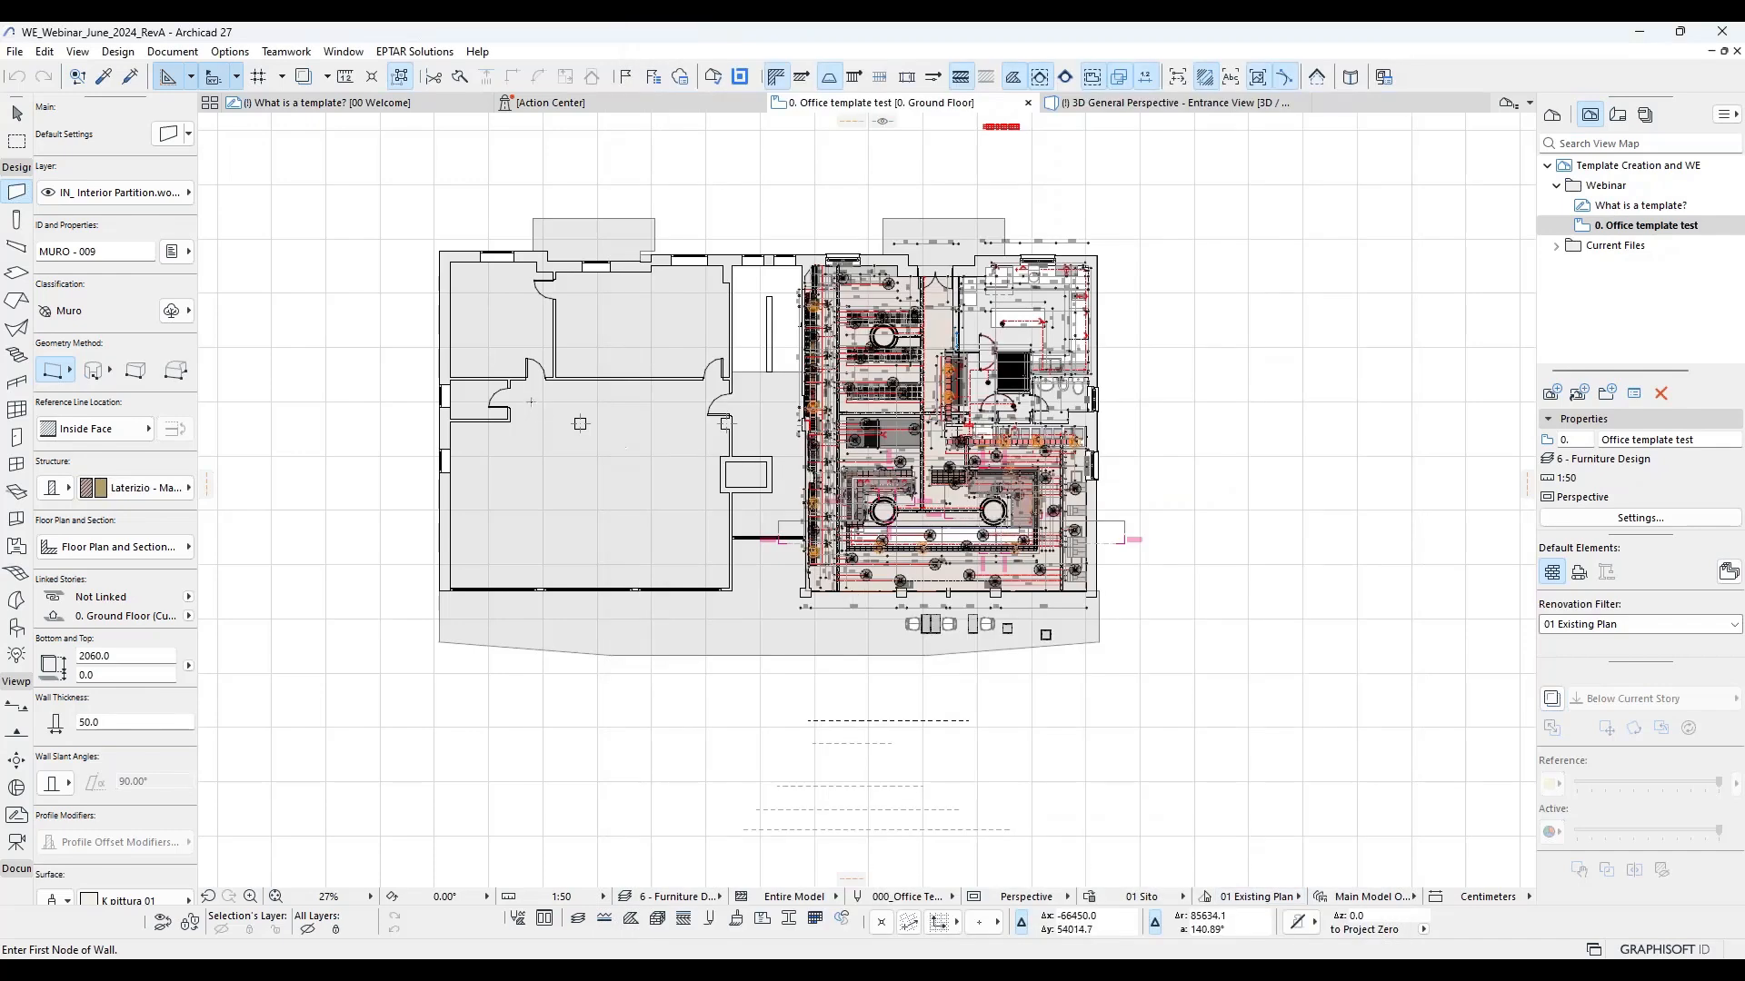
pyautogui.press('Escape')
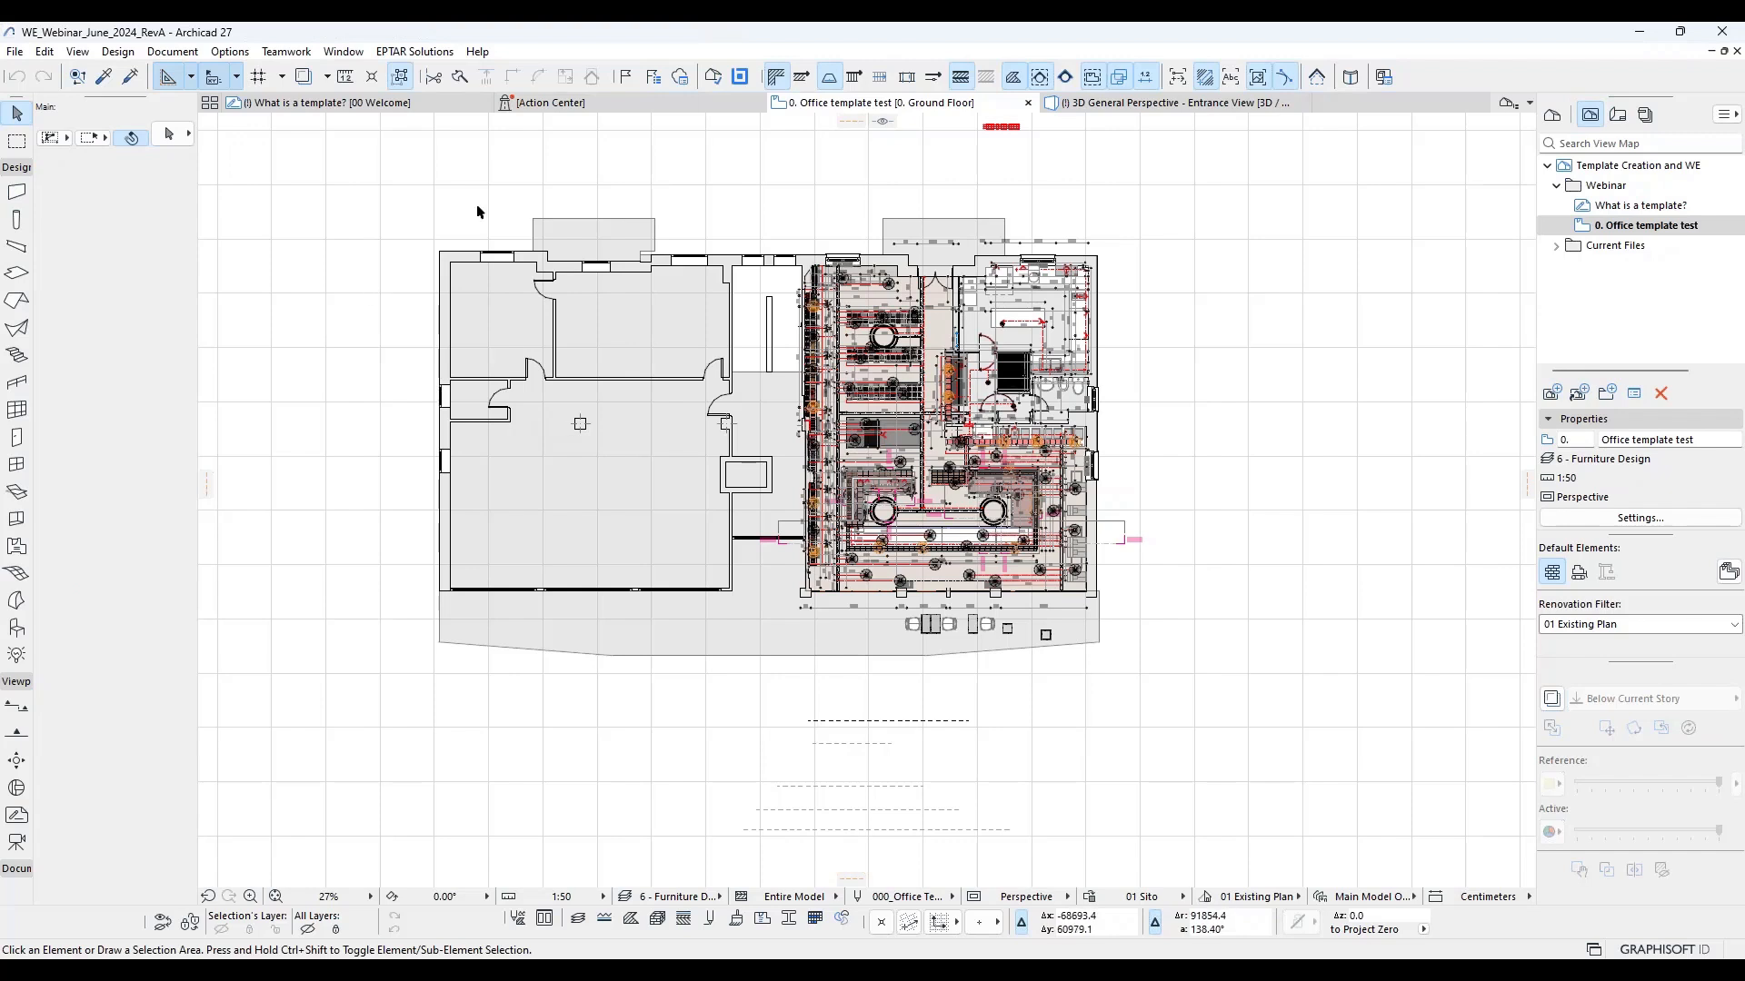
# Step: Open the Project Info, collapse the project, site, building and client sections and expand Contact Details
pyautogui.moveTo(719, 192); pyautogui.dragTo(775, 227, button='middle')
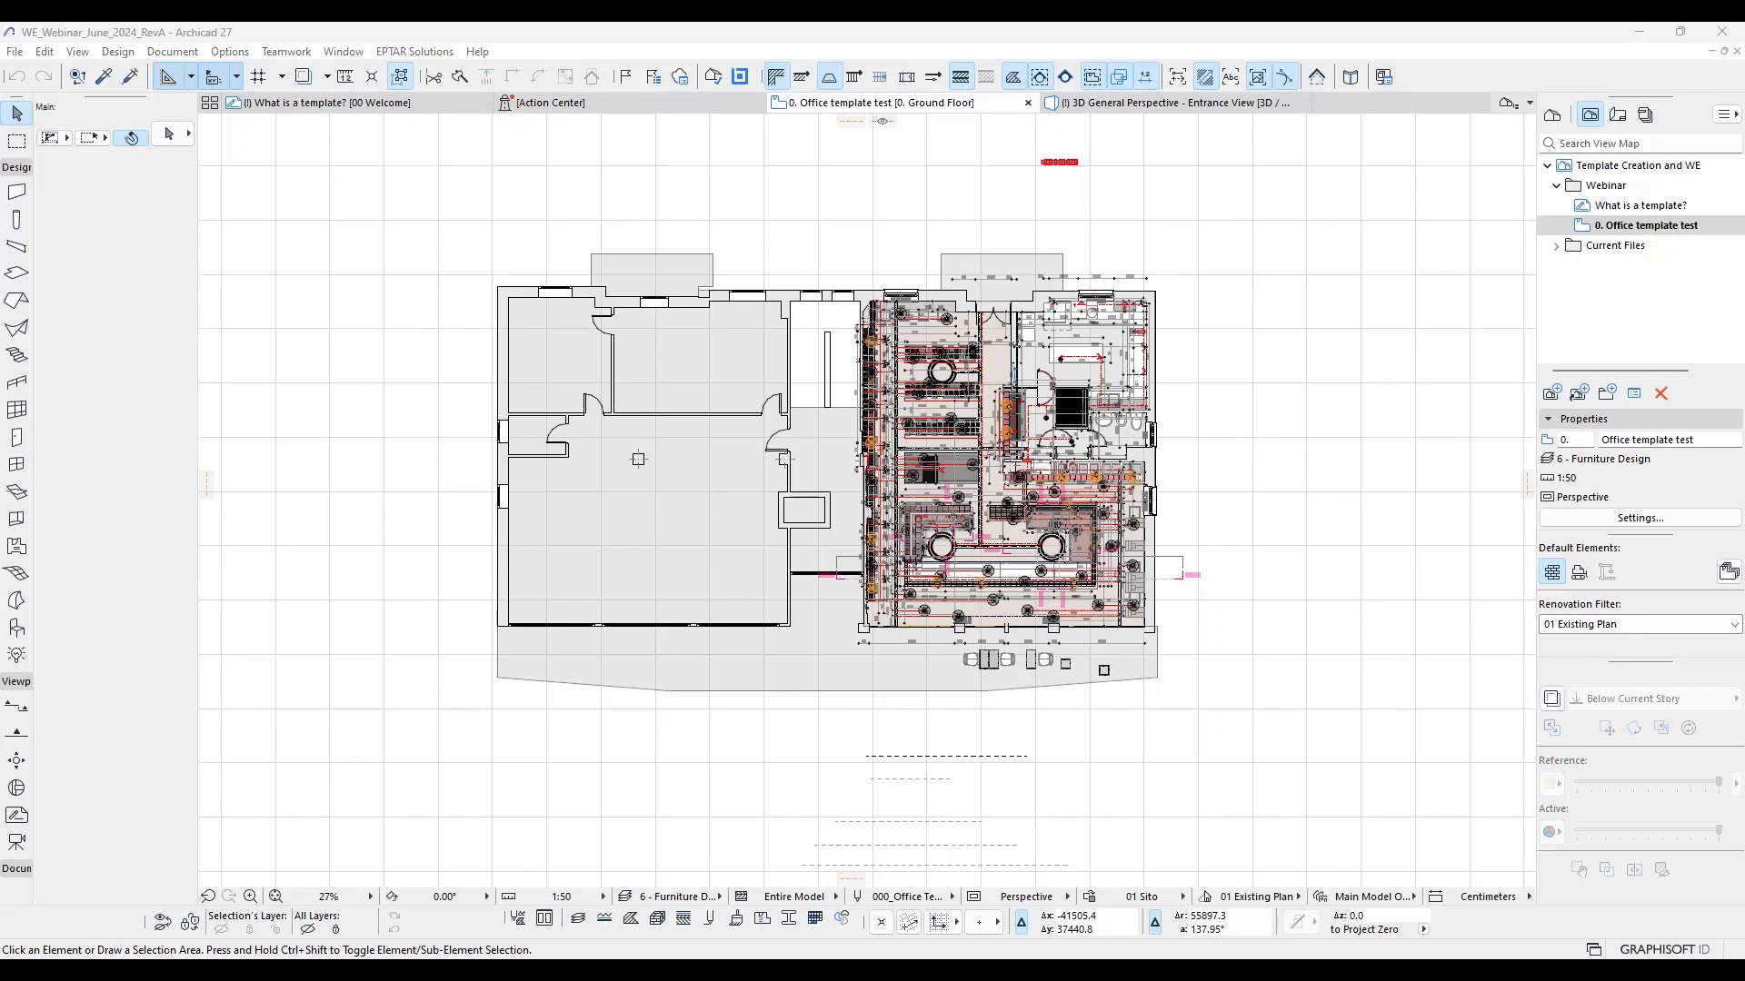
pyautogui.click(1627, 165)
pyautogui.rightClick(1617, 173)
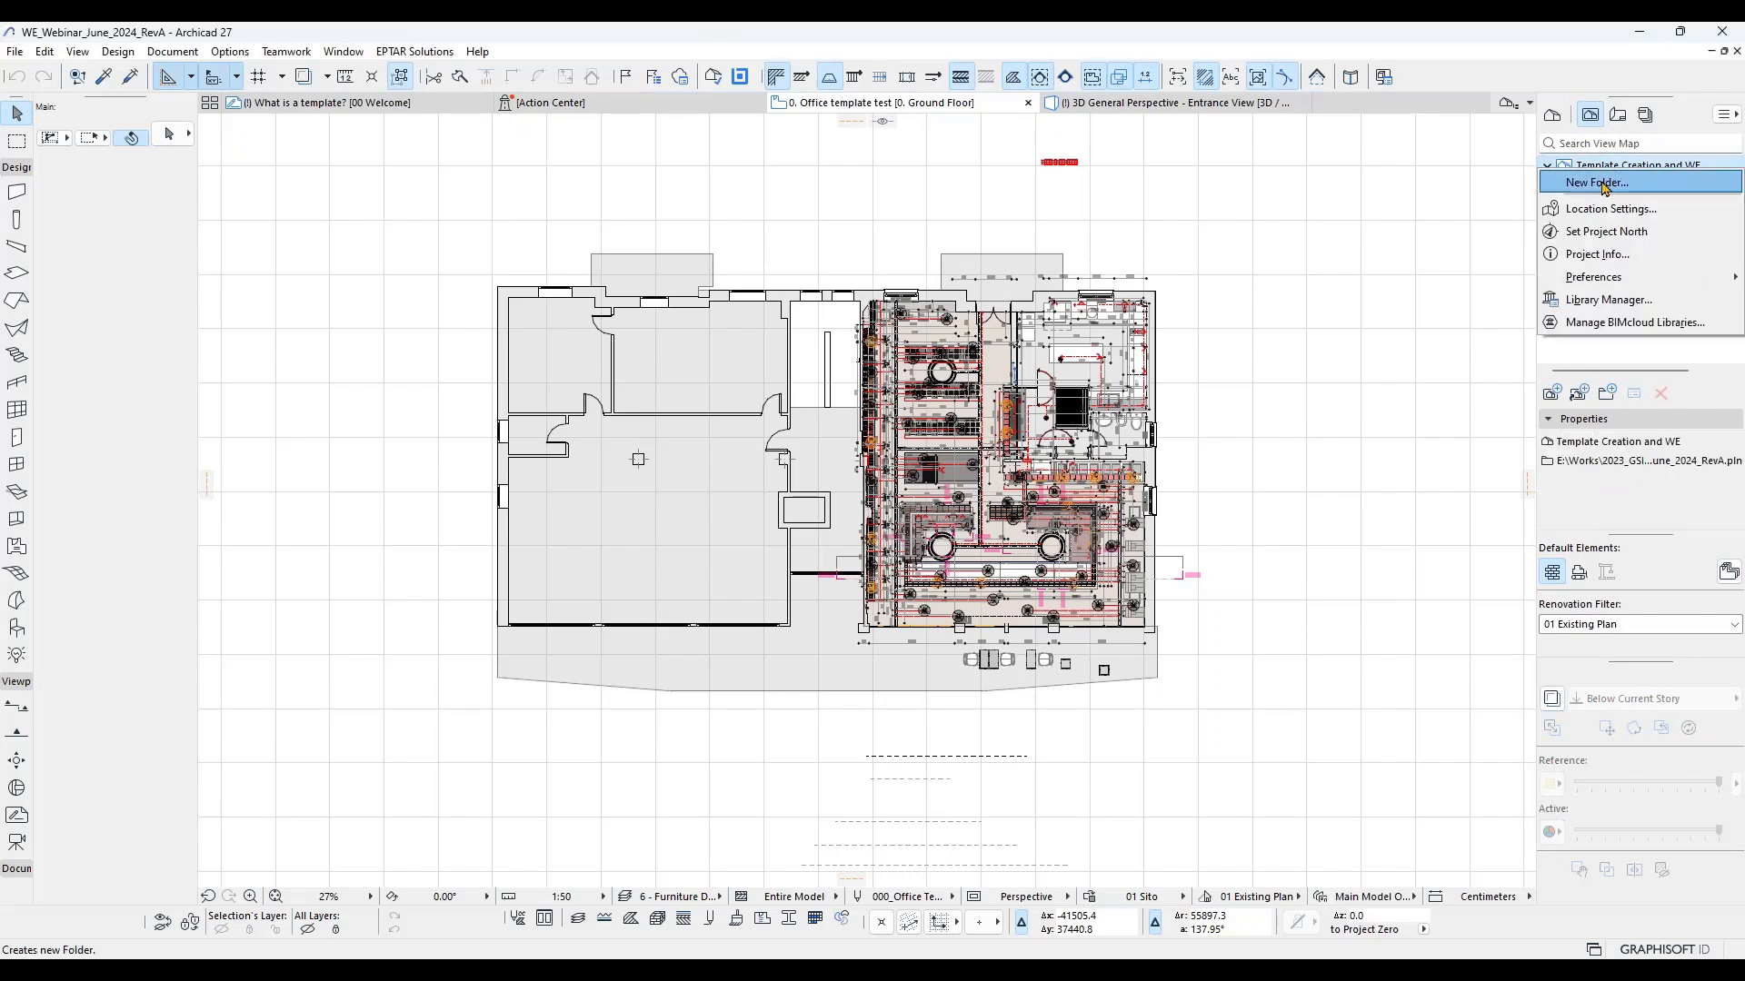
pyautogui.click(1596, 256)
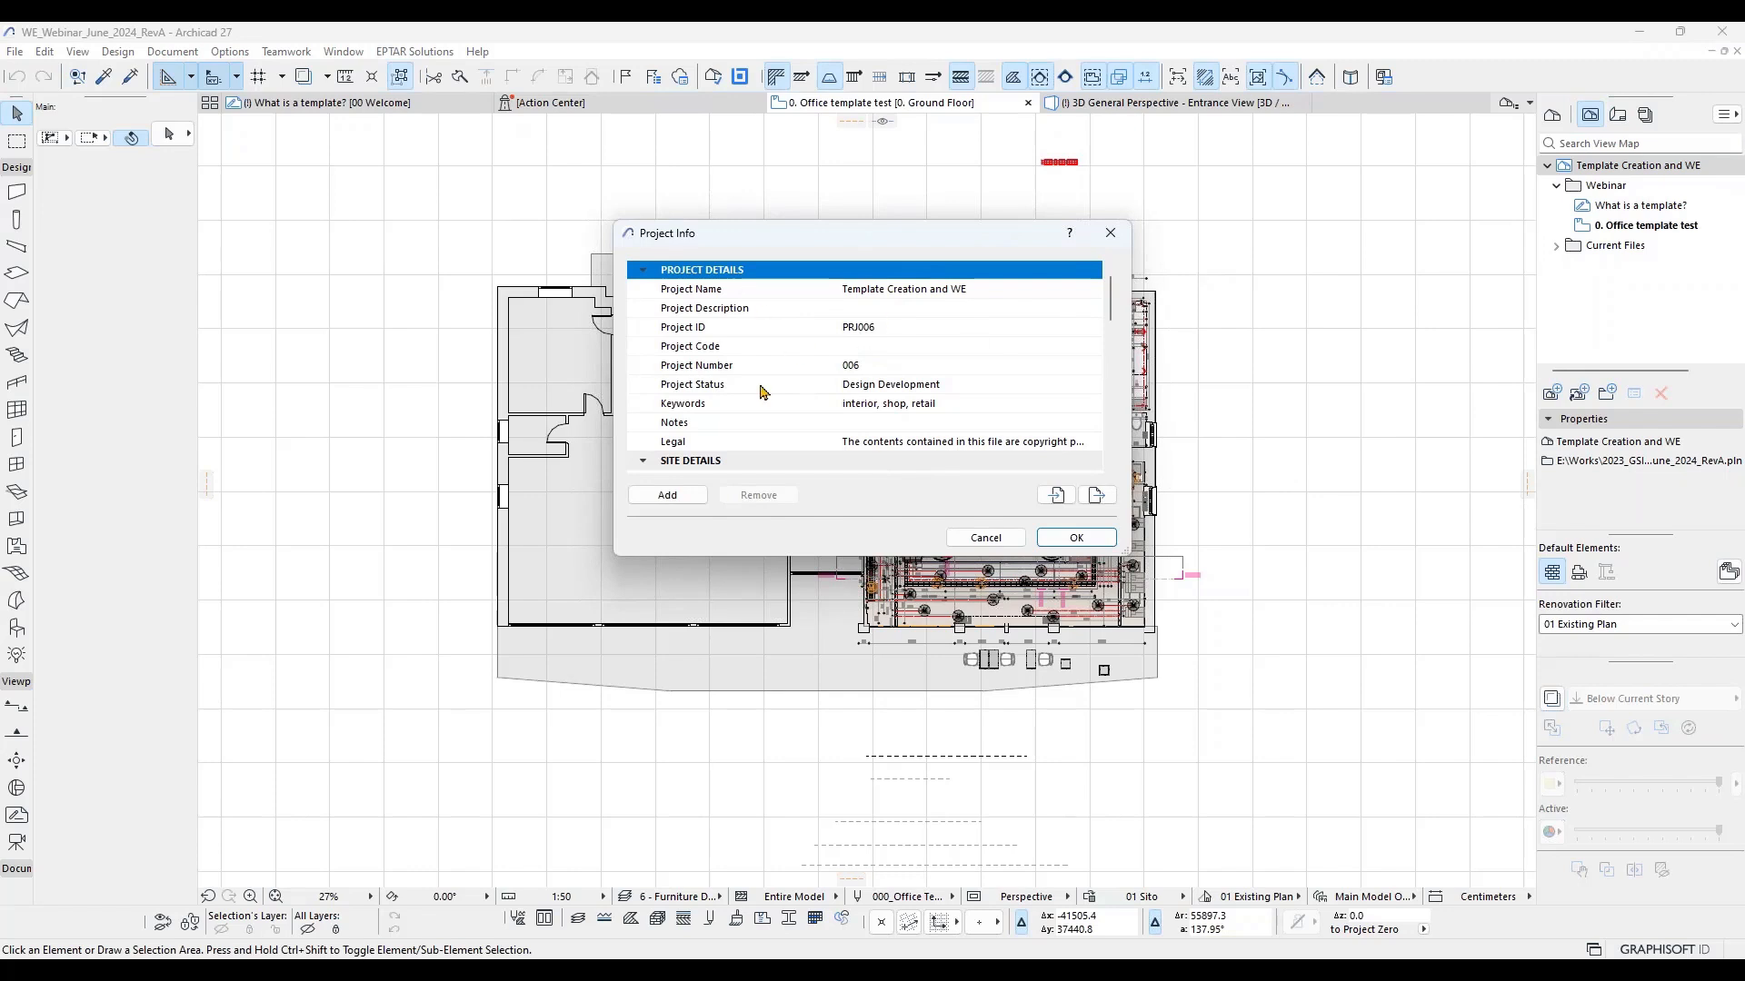
pyautogui.click(643, 270)
pyautogui.click(643, 289)
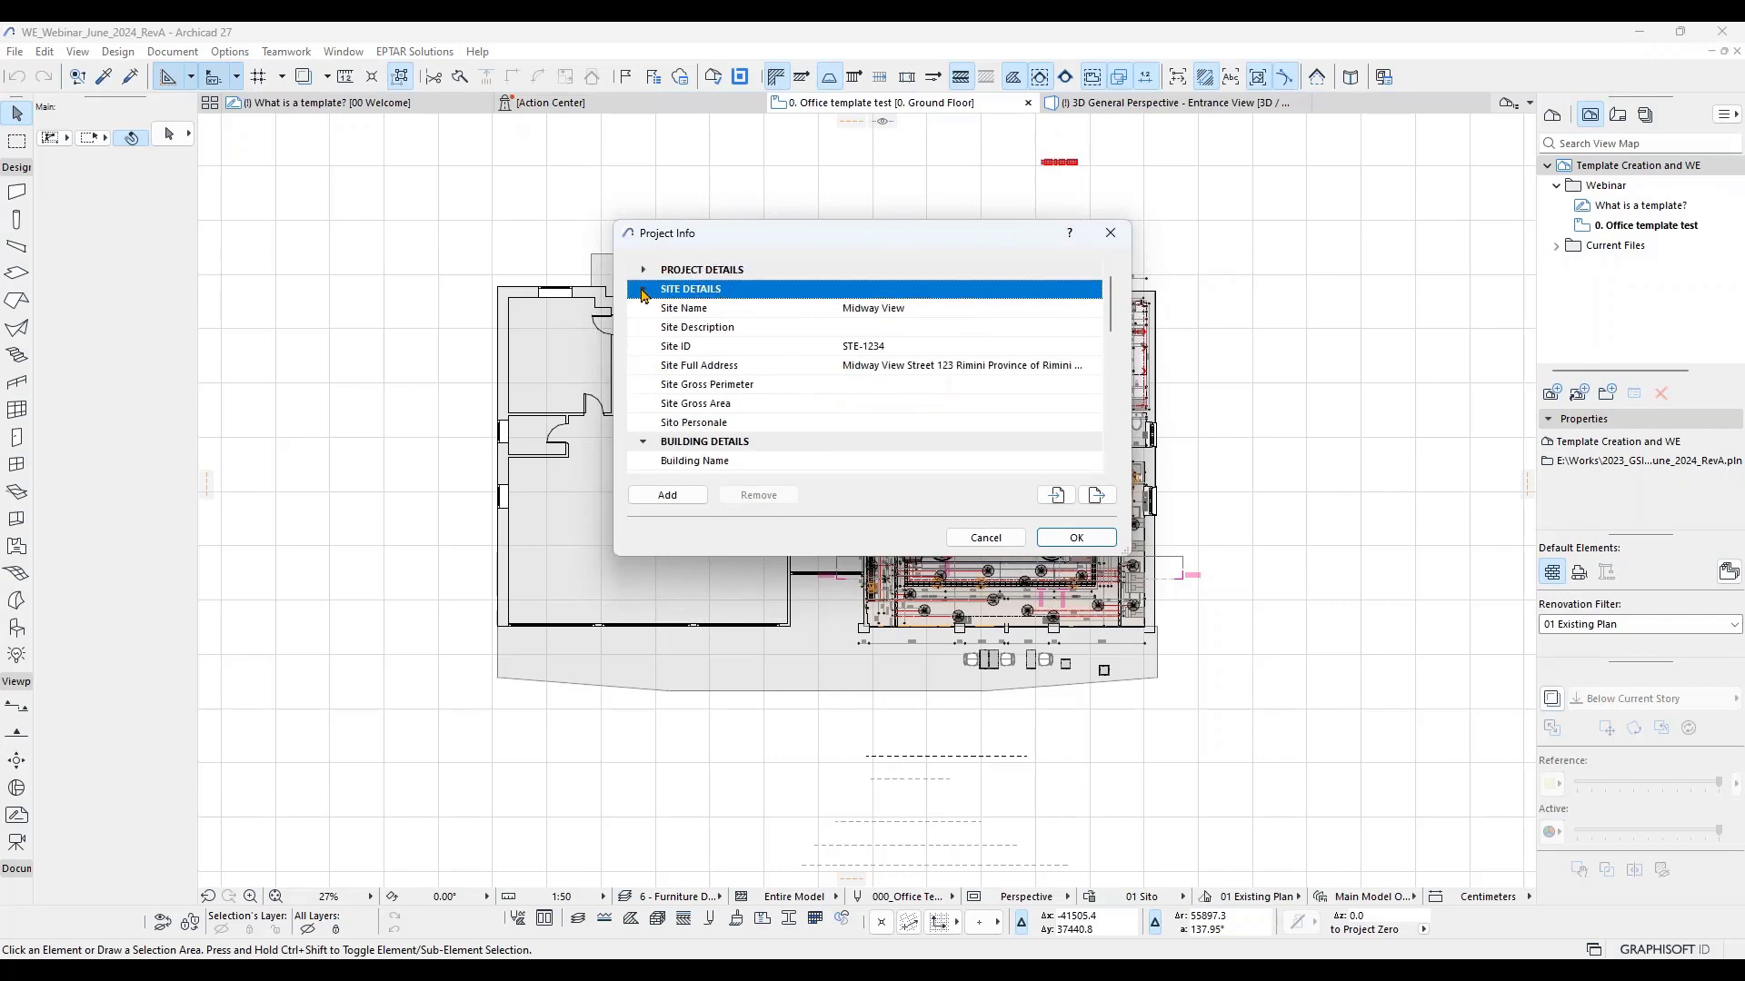
pyautogui.click(642, 308)
pyautogui.click(644, 328)
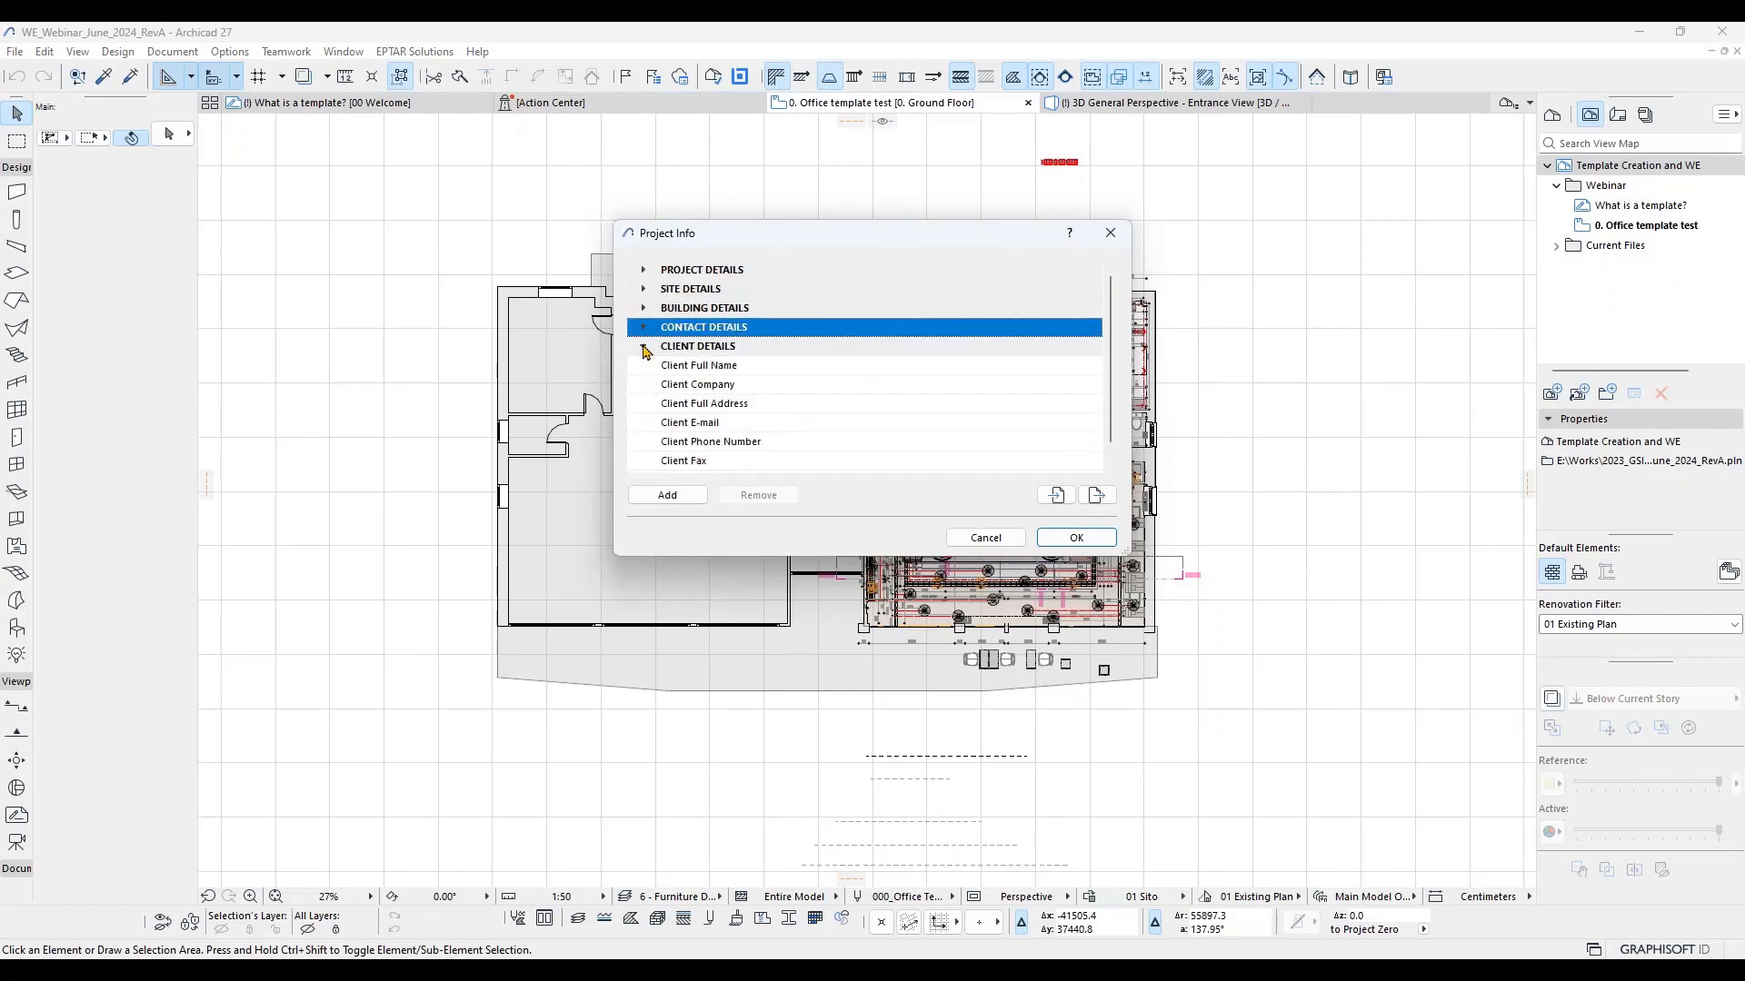
pyautogui.click(644, 347)
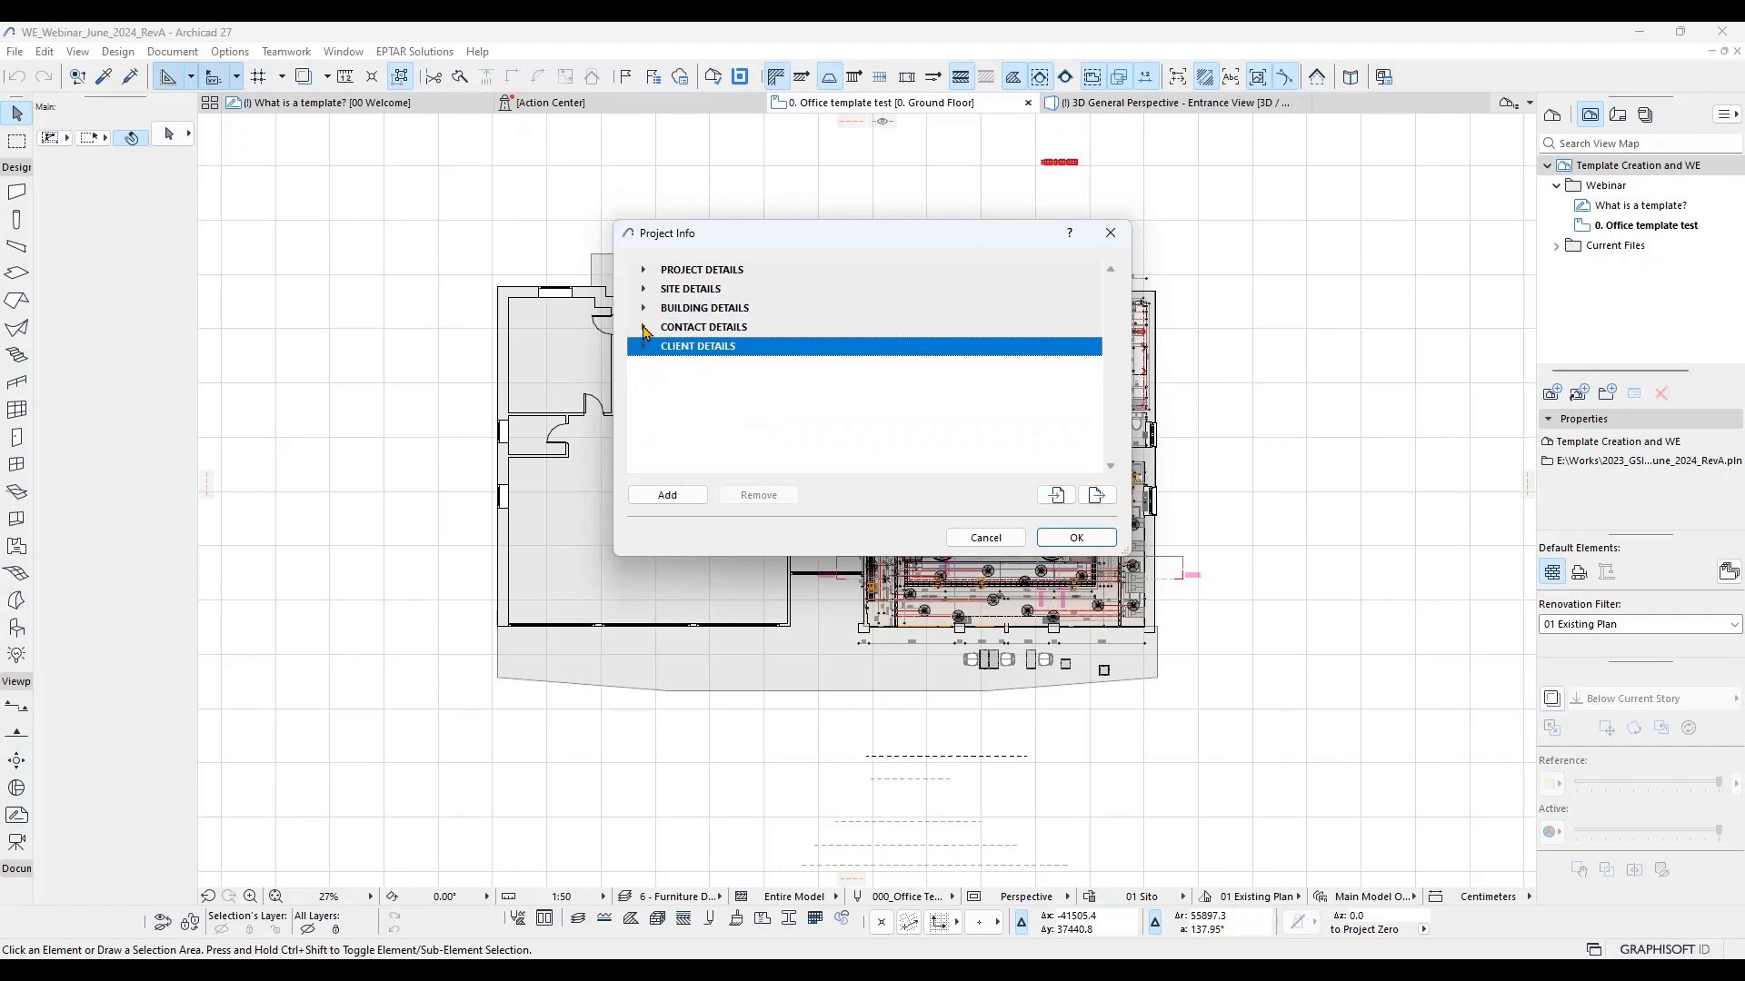
pyautogui.click(643, 327)
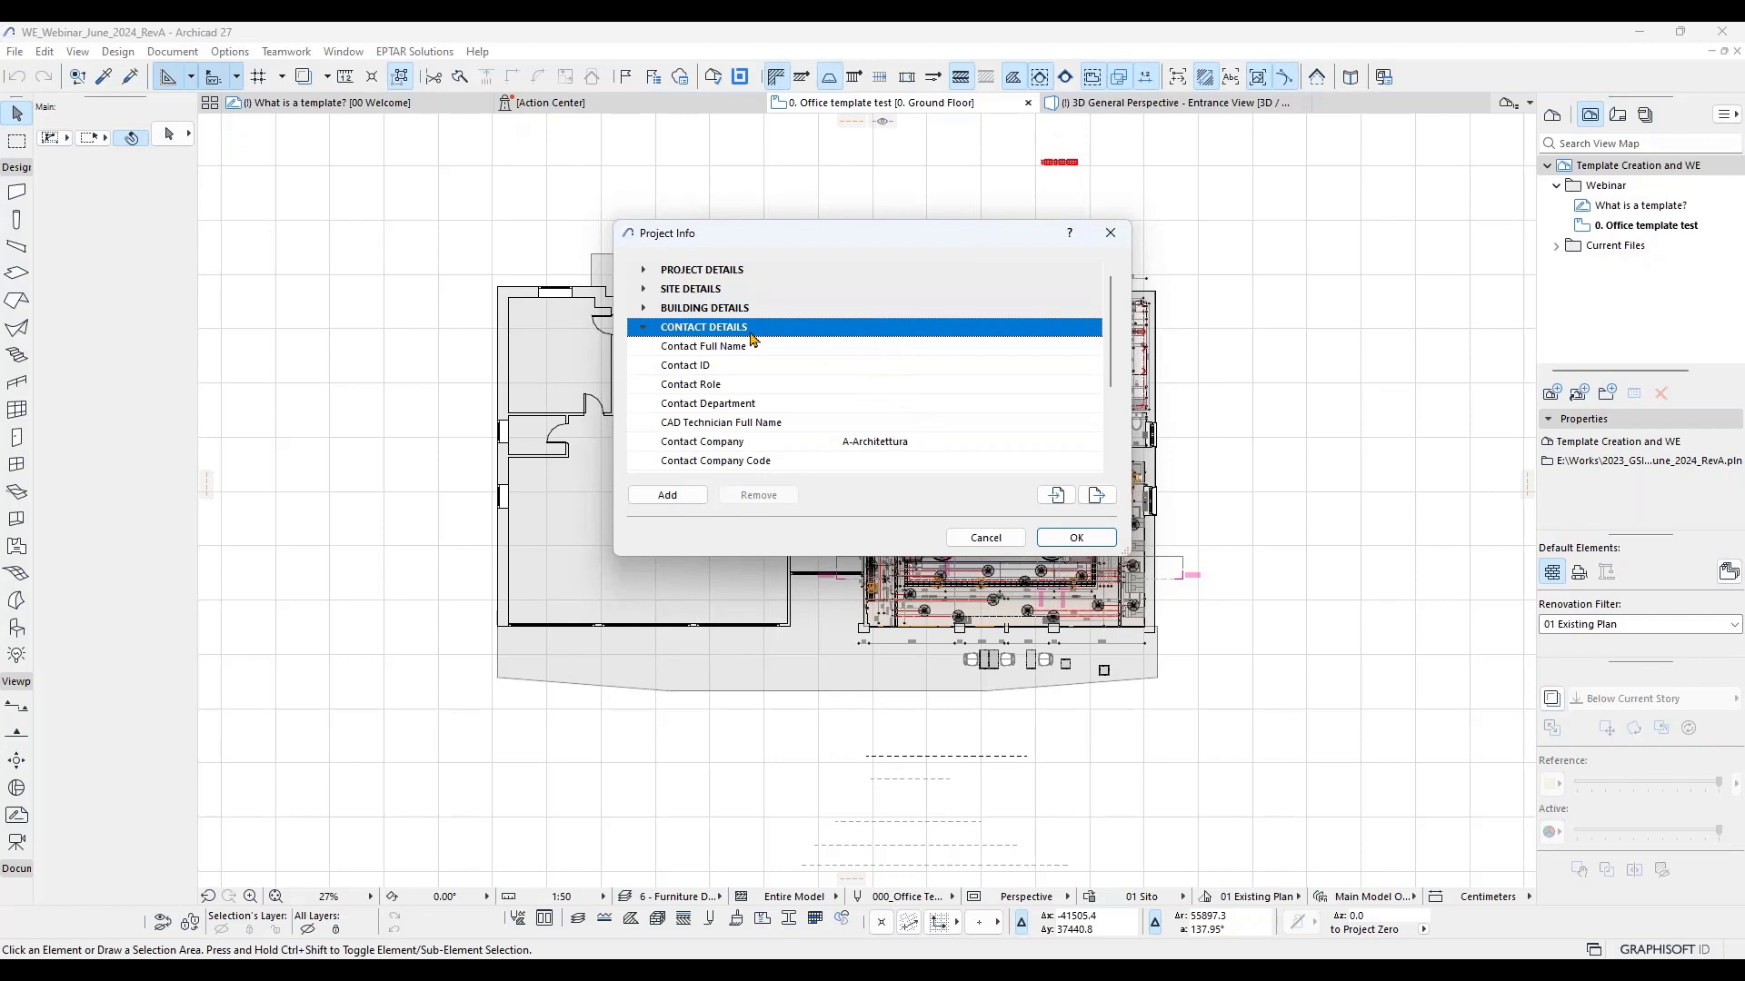
# Step: Replace the first address line of the Contact Full Address with TEst COmpany and confirm it
pyautogui.click(964, 350)
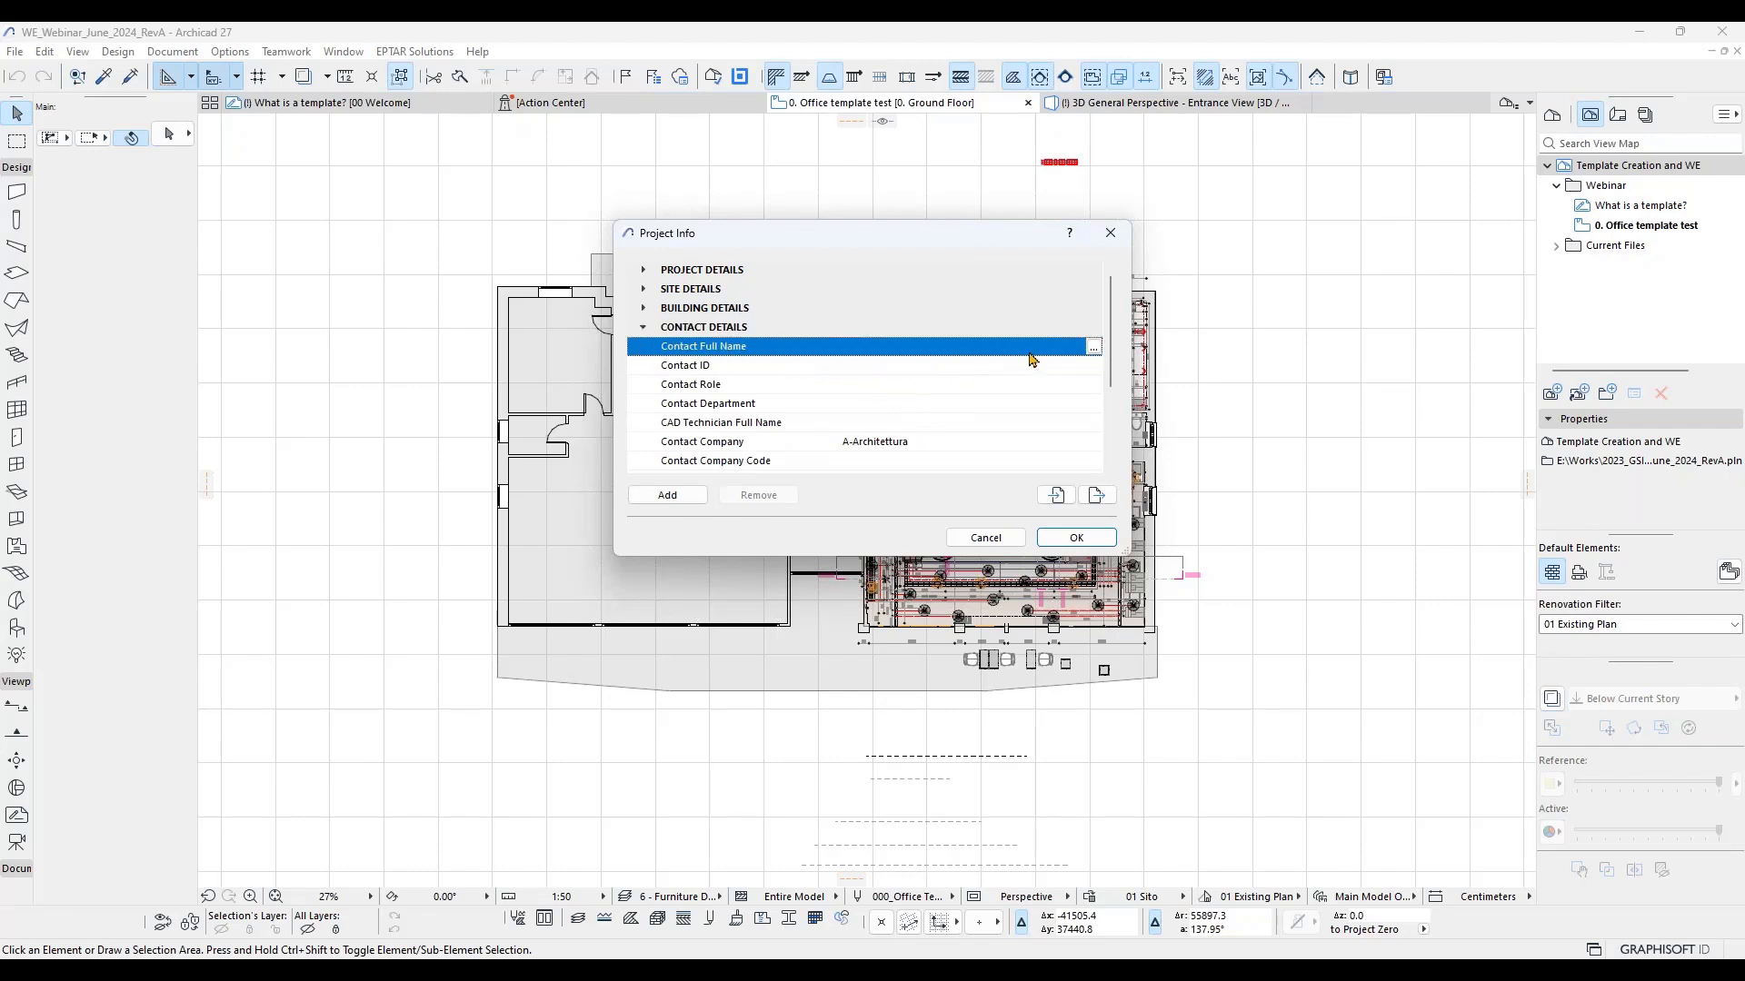
pyautogui.scroll(-1, 969, 391)
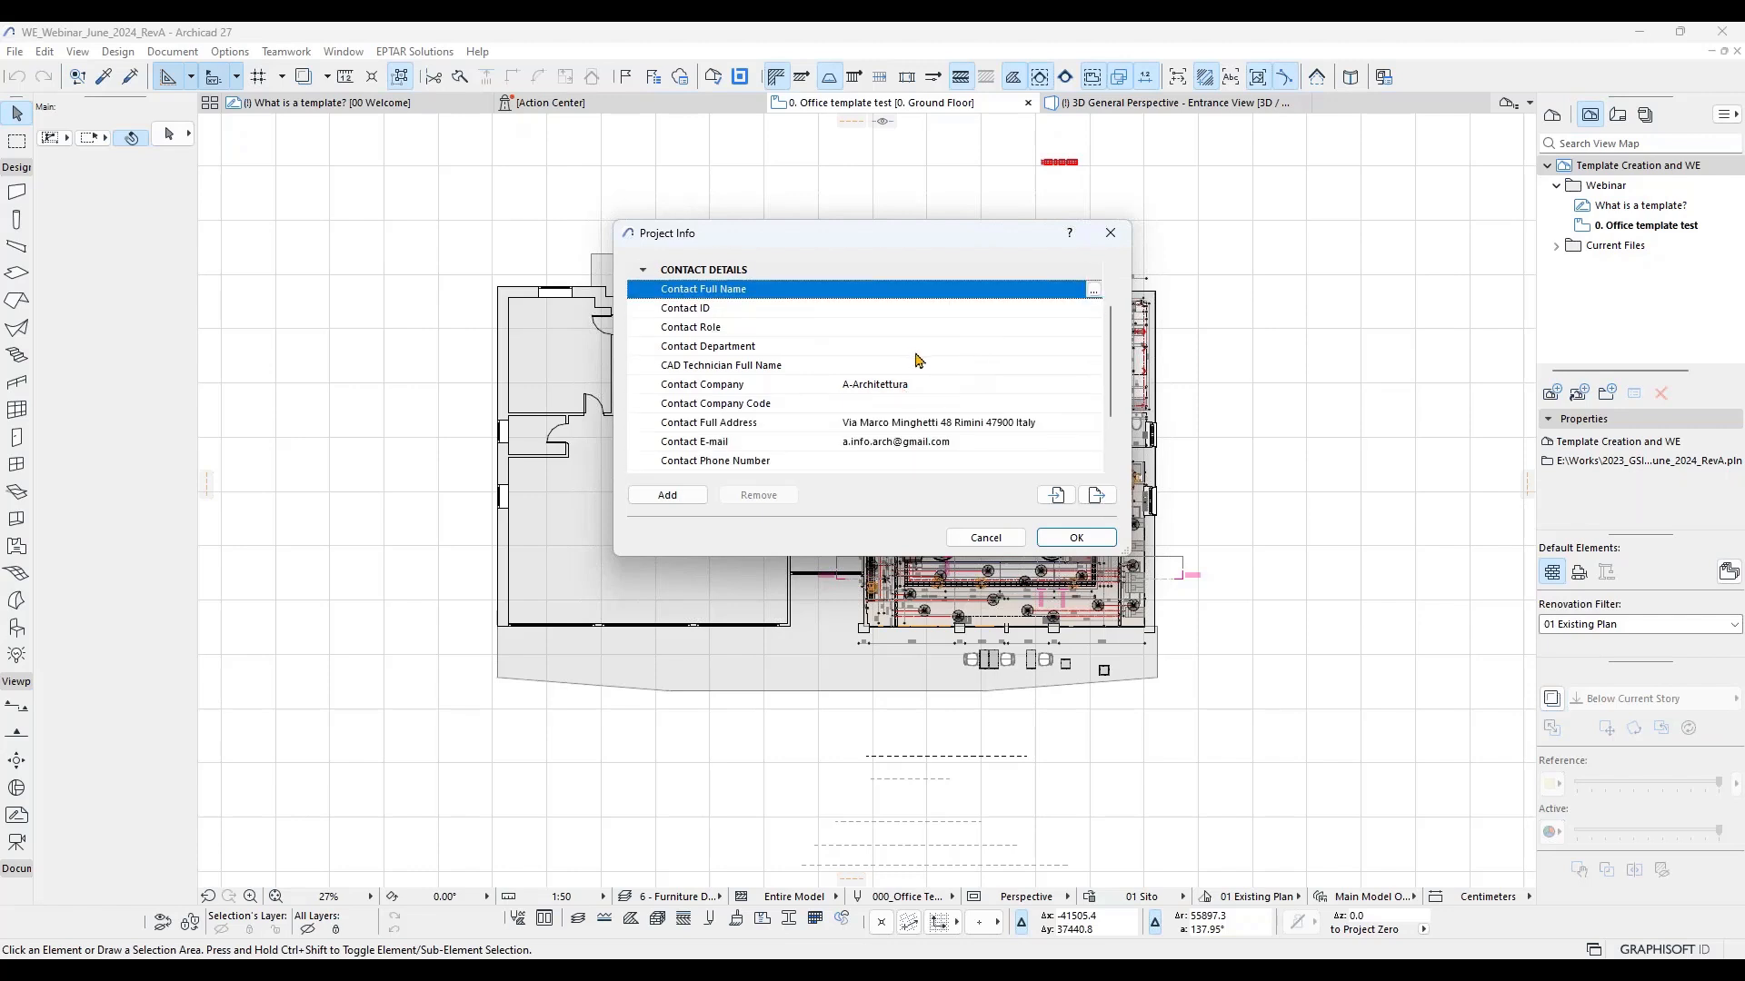
pyautogui.click(1072, 425)
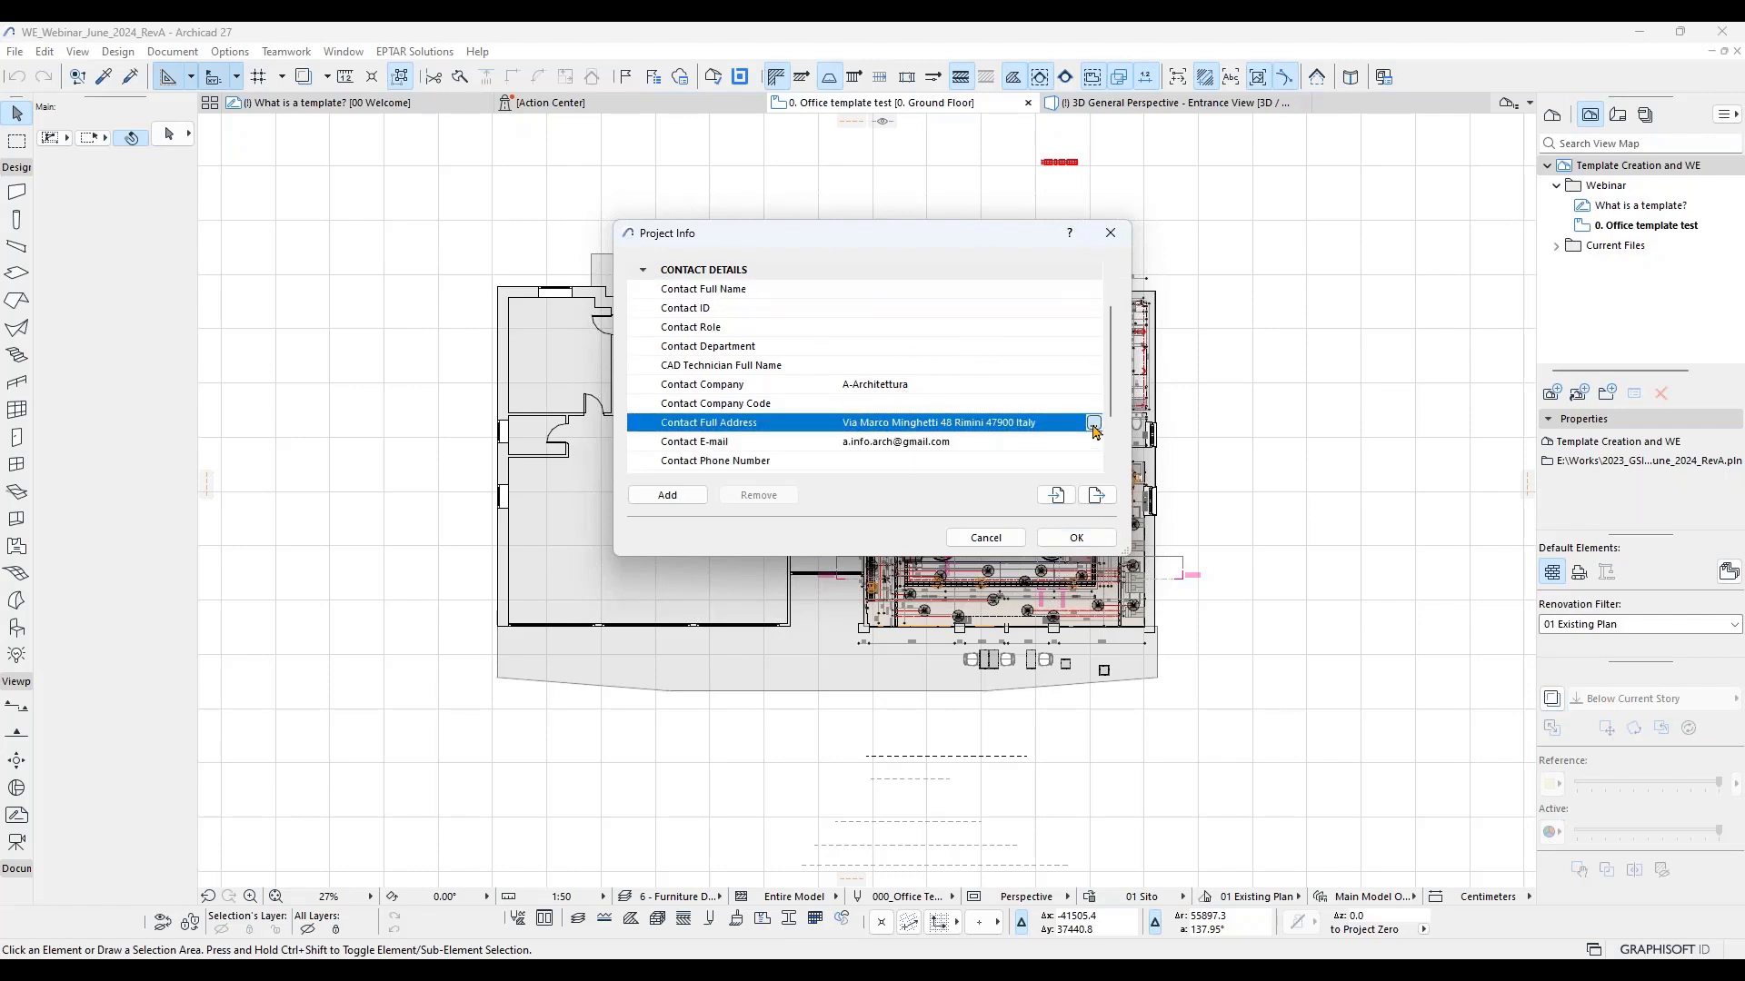
pyautogui.click(1092, 424)
pyautogui.click(936, 280)
pyautogui.hotkey('ctrl', 'a')
pyautogui.write('TE')
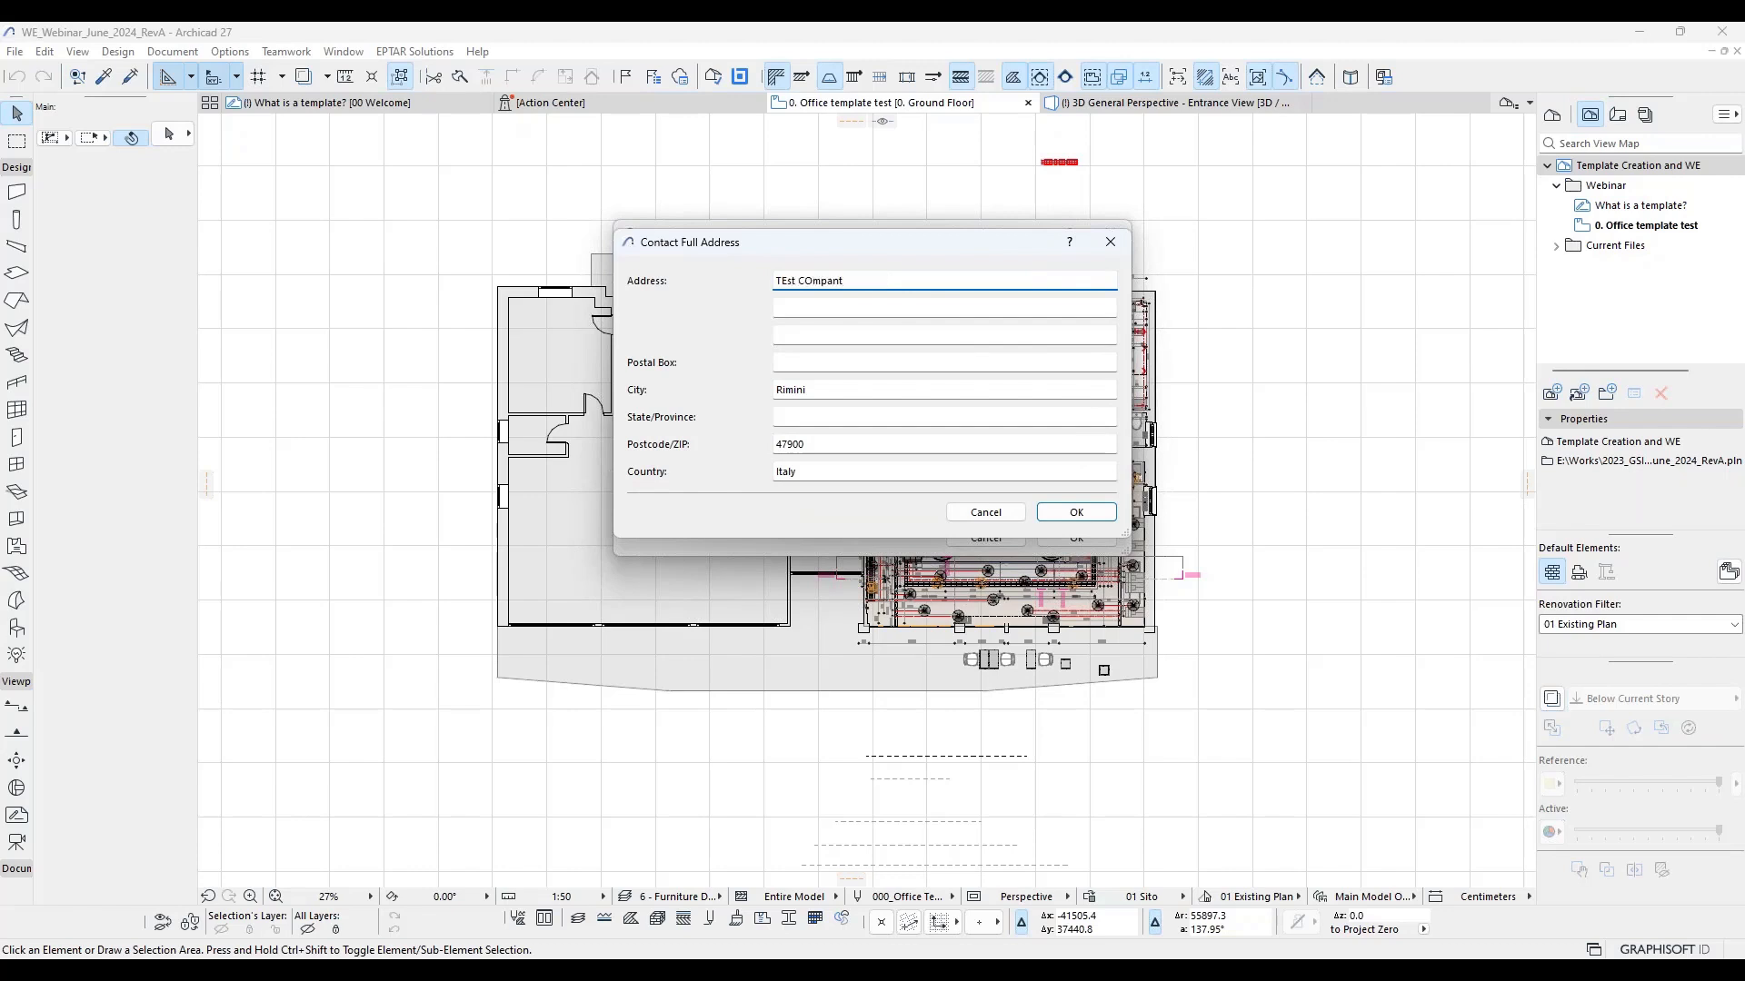
pyautogui.click(1098, 511)
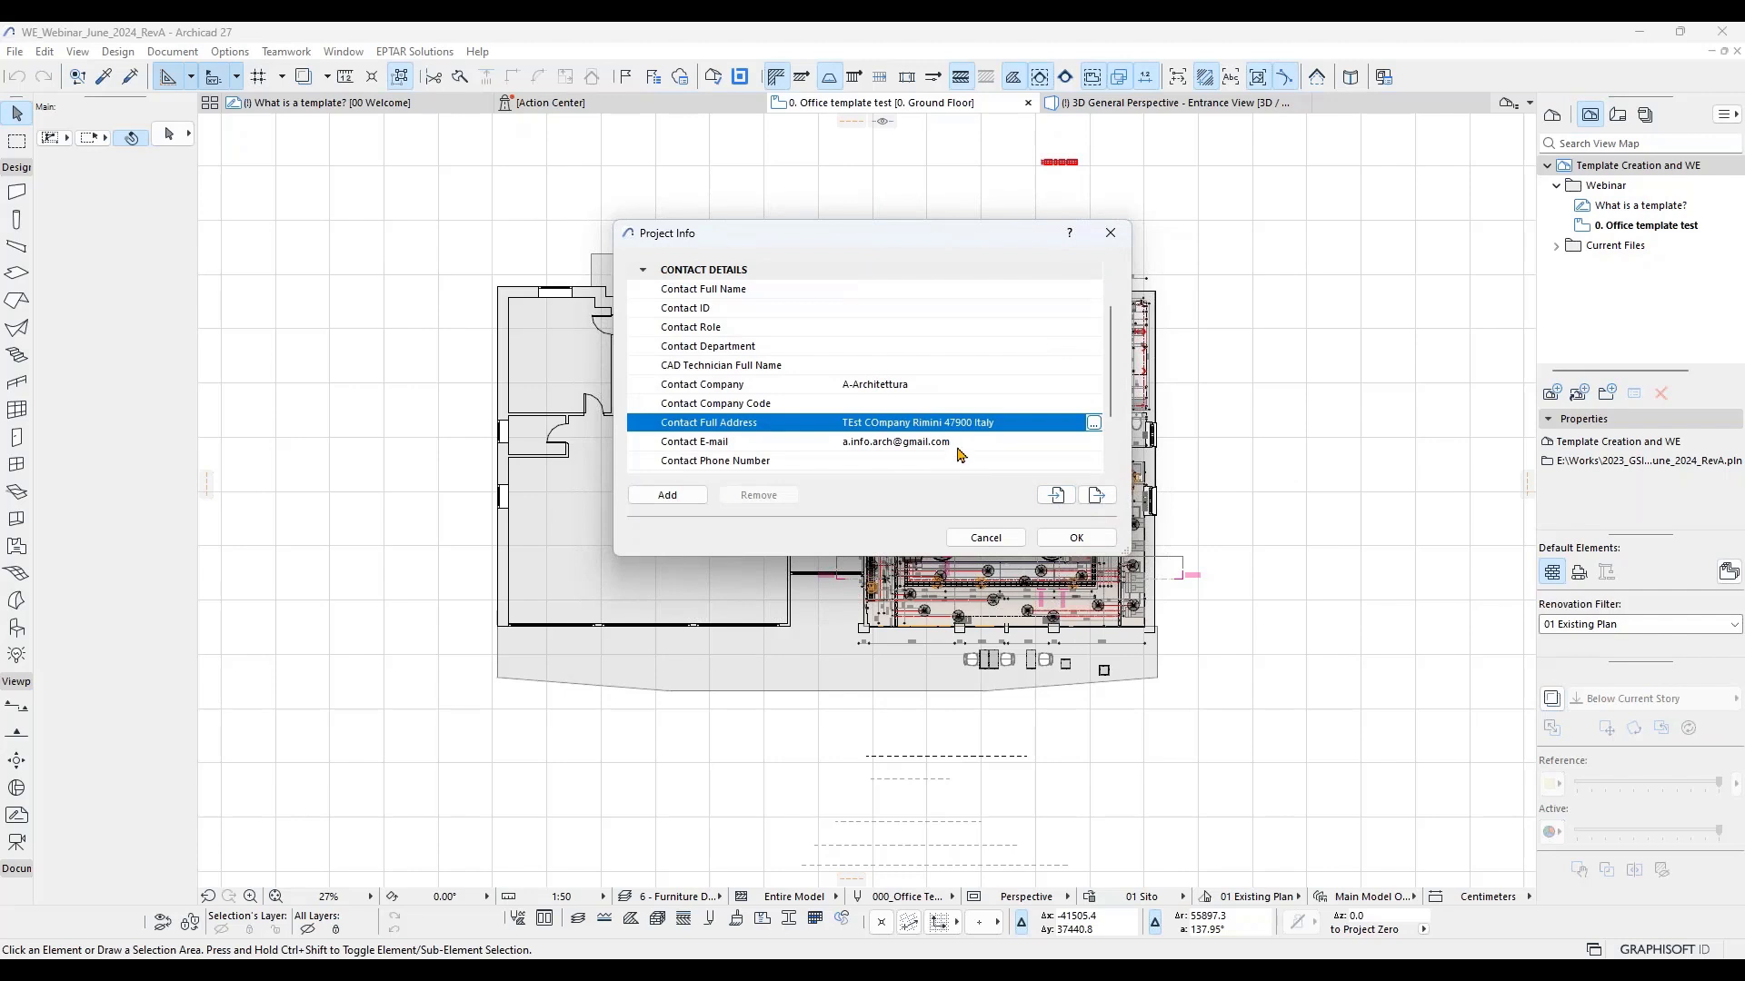
# Step: Replace the Contact E-mail entry with the placeholder text emails
pyautogui.click(958, 446)
pyautogui.doubleClick(1046, 443)
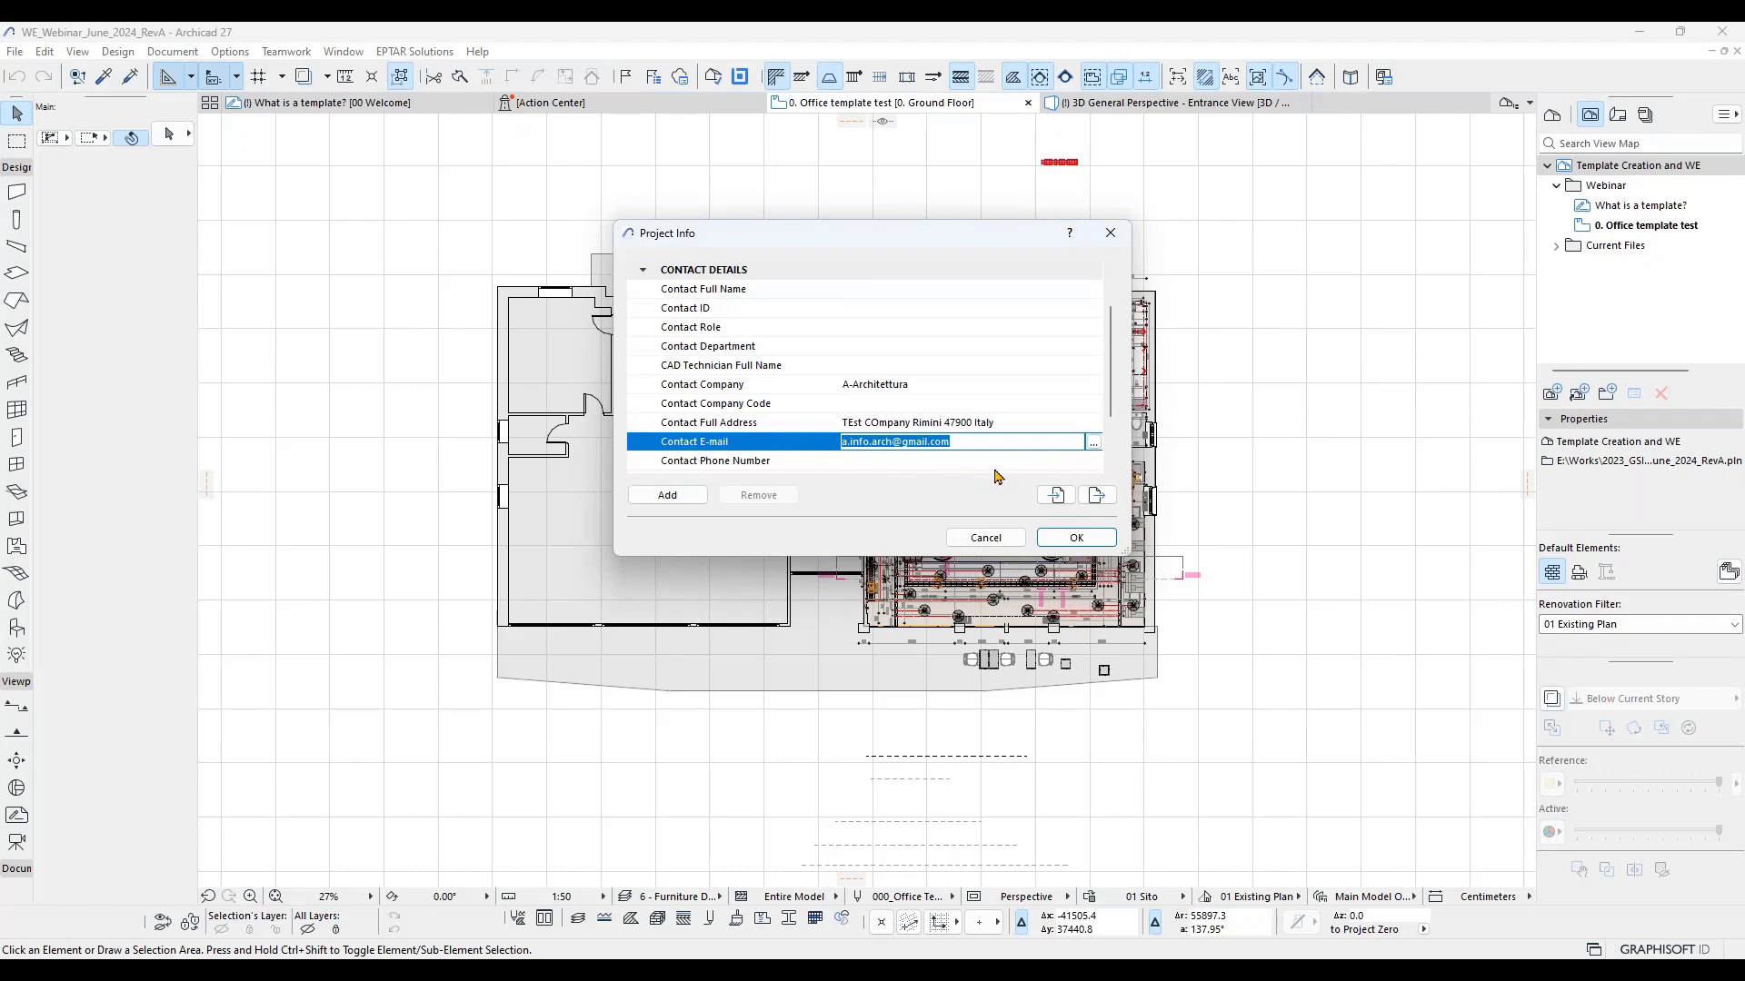
pyautogui.write('#')
pyautogui.press('BackSpace')
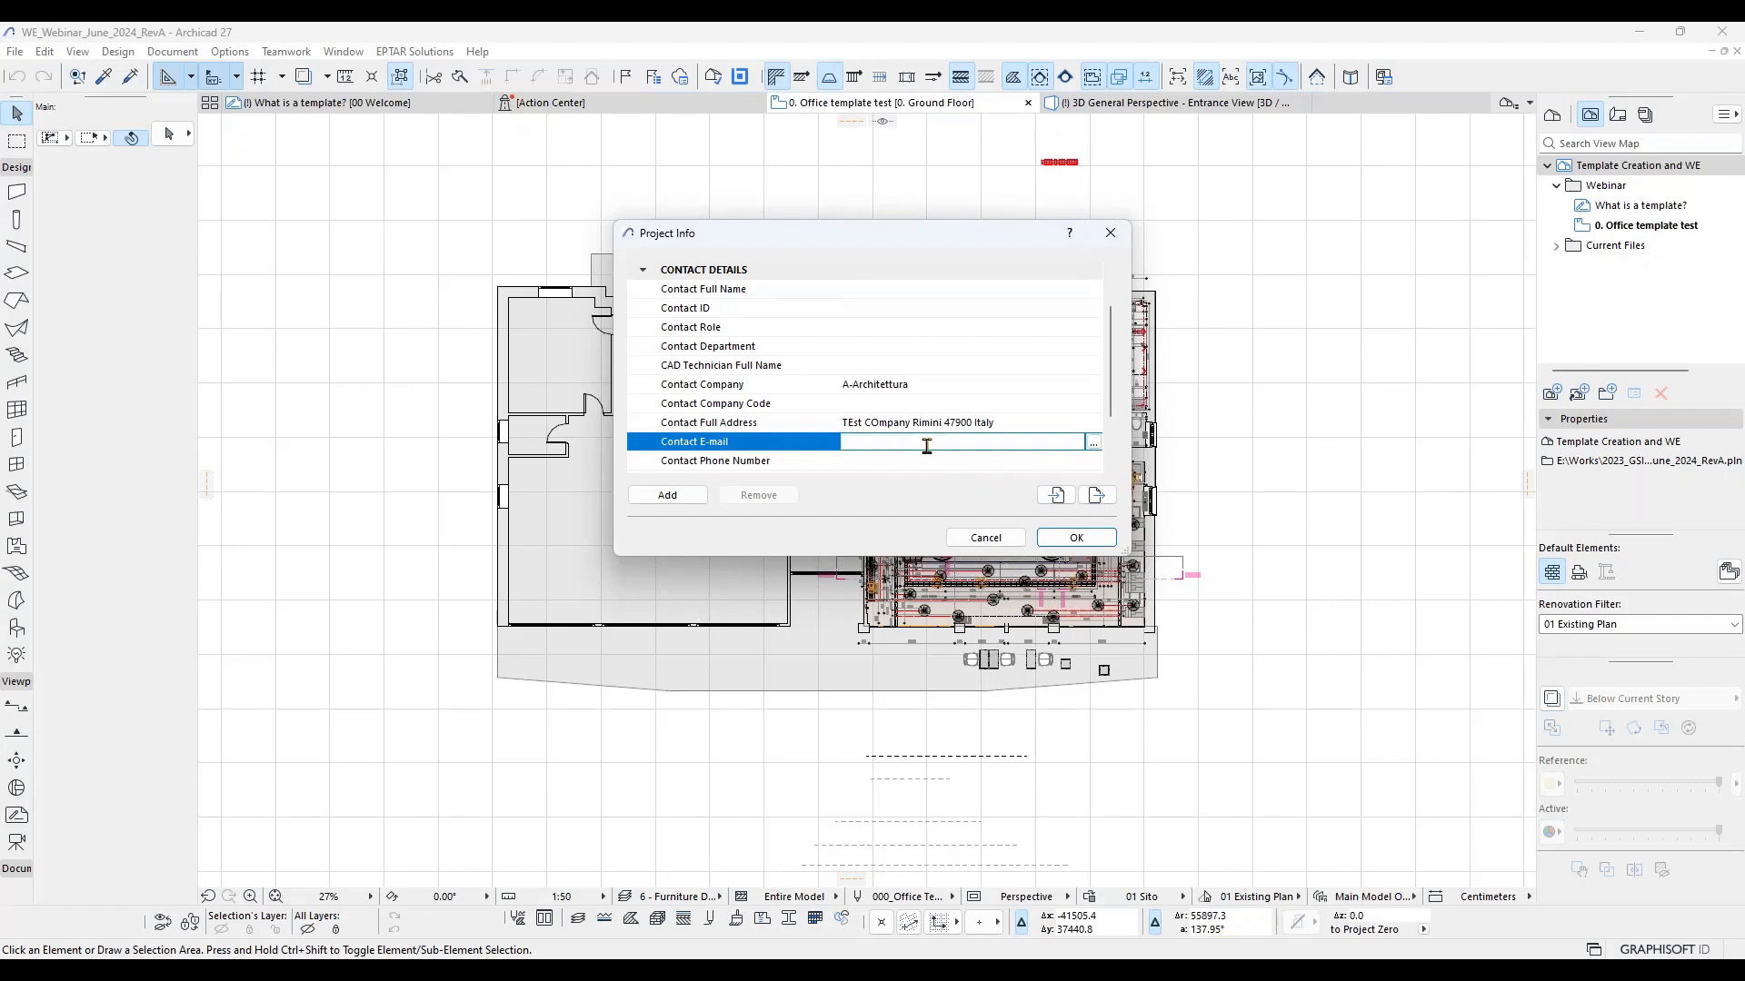
pyautogui.write('emails')
# Step: Set the Contact Company to tst in the contact details
pyautogui.click(934, 388)
pyautogui.write('tst')
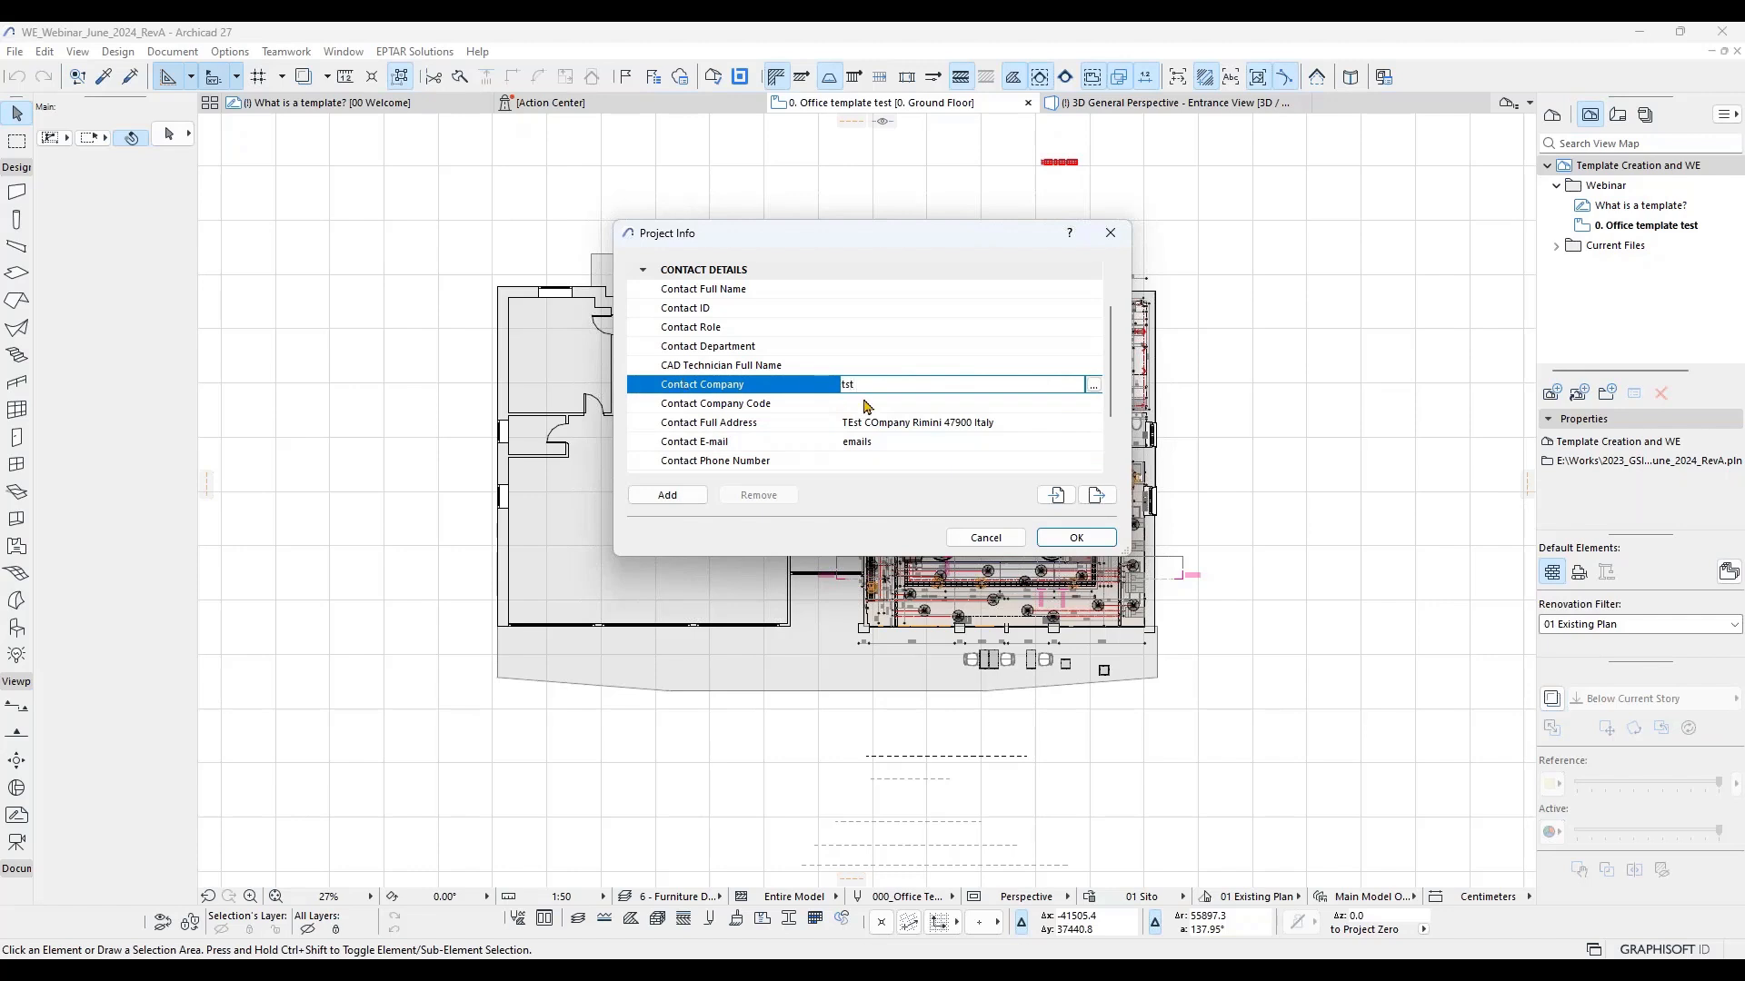
pyautogui.press('Tab')
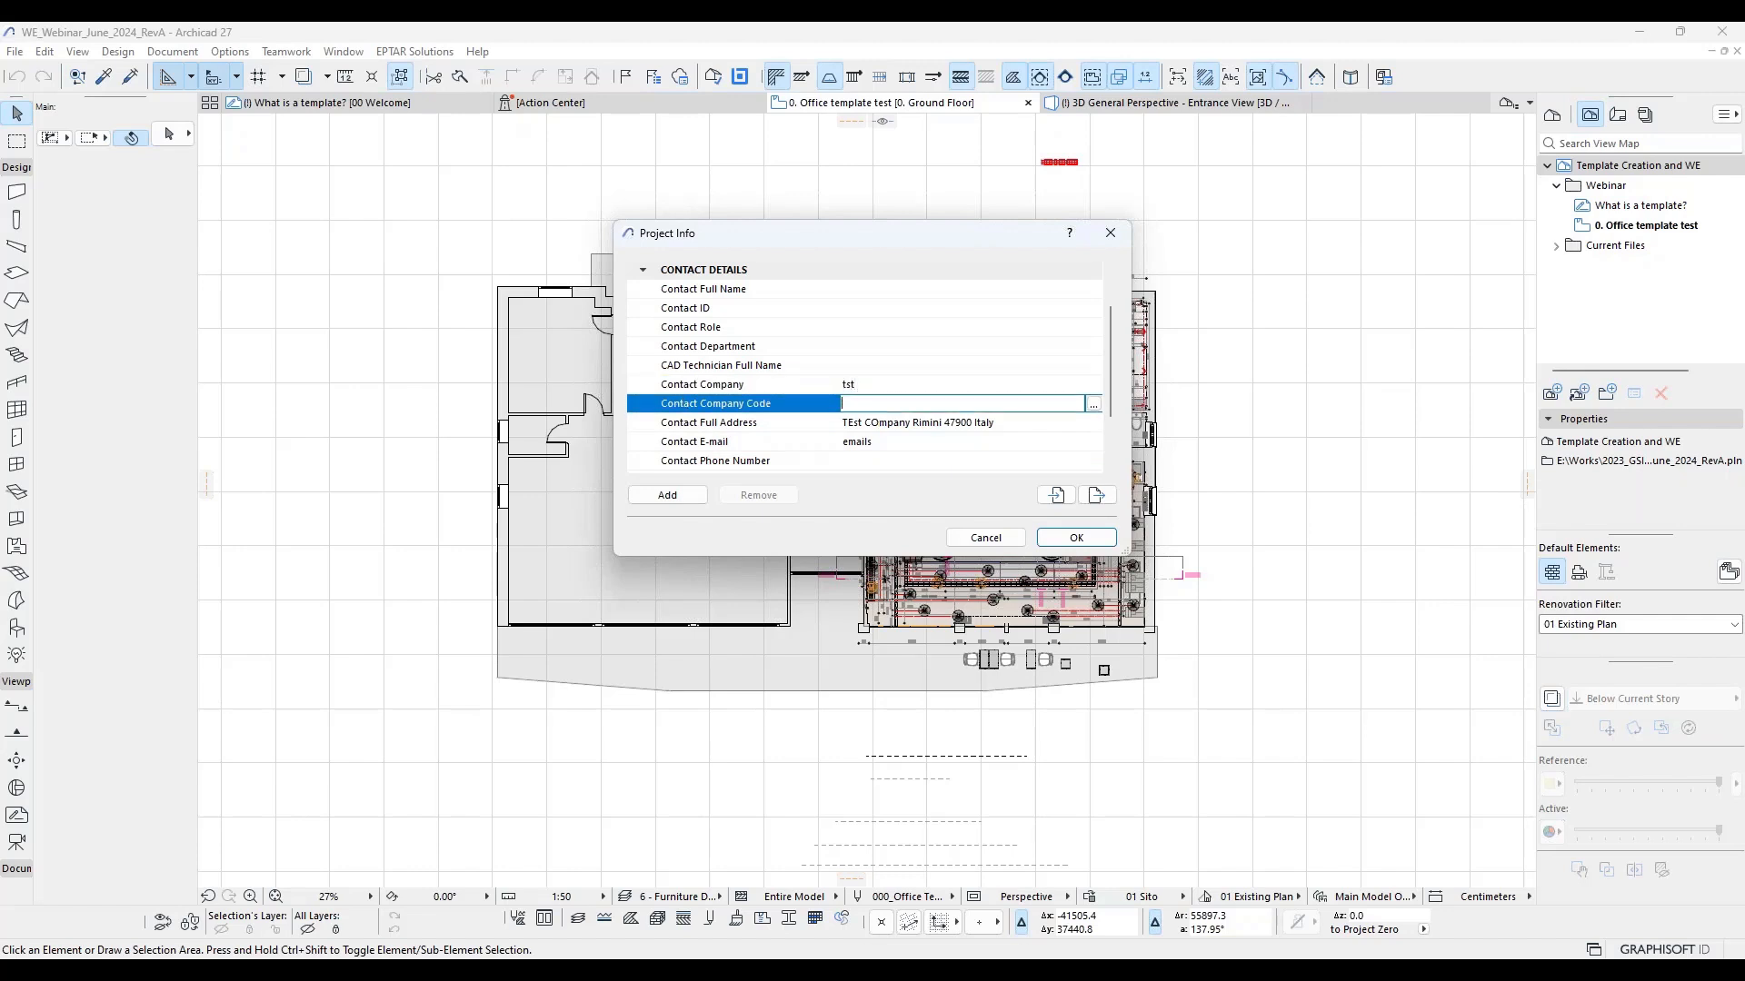
pyautogui.click(768, 389)
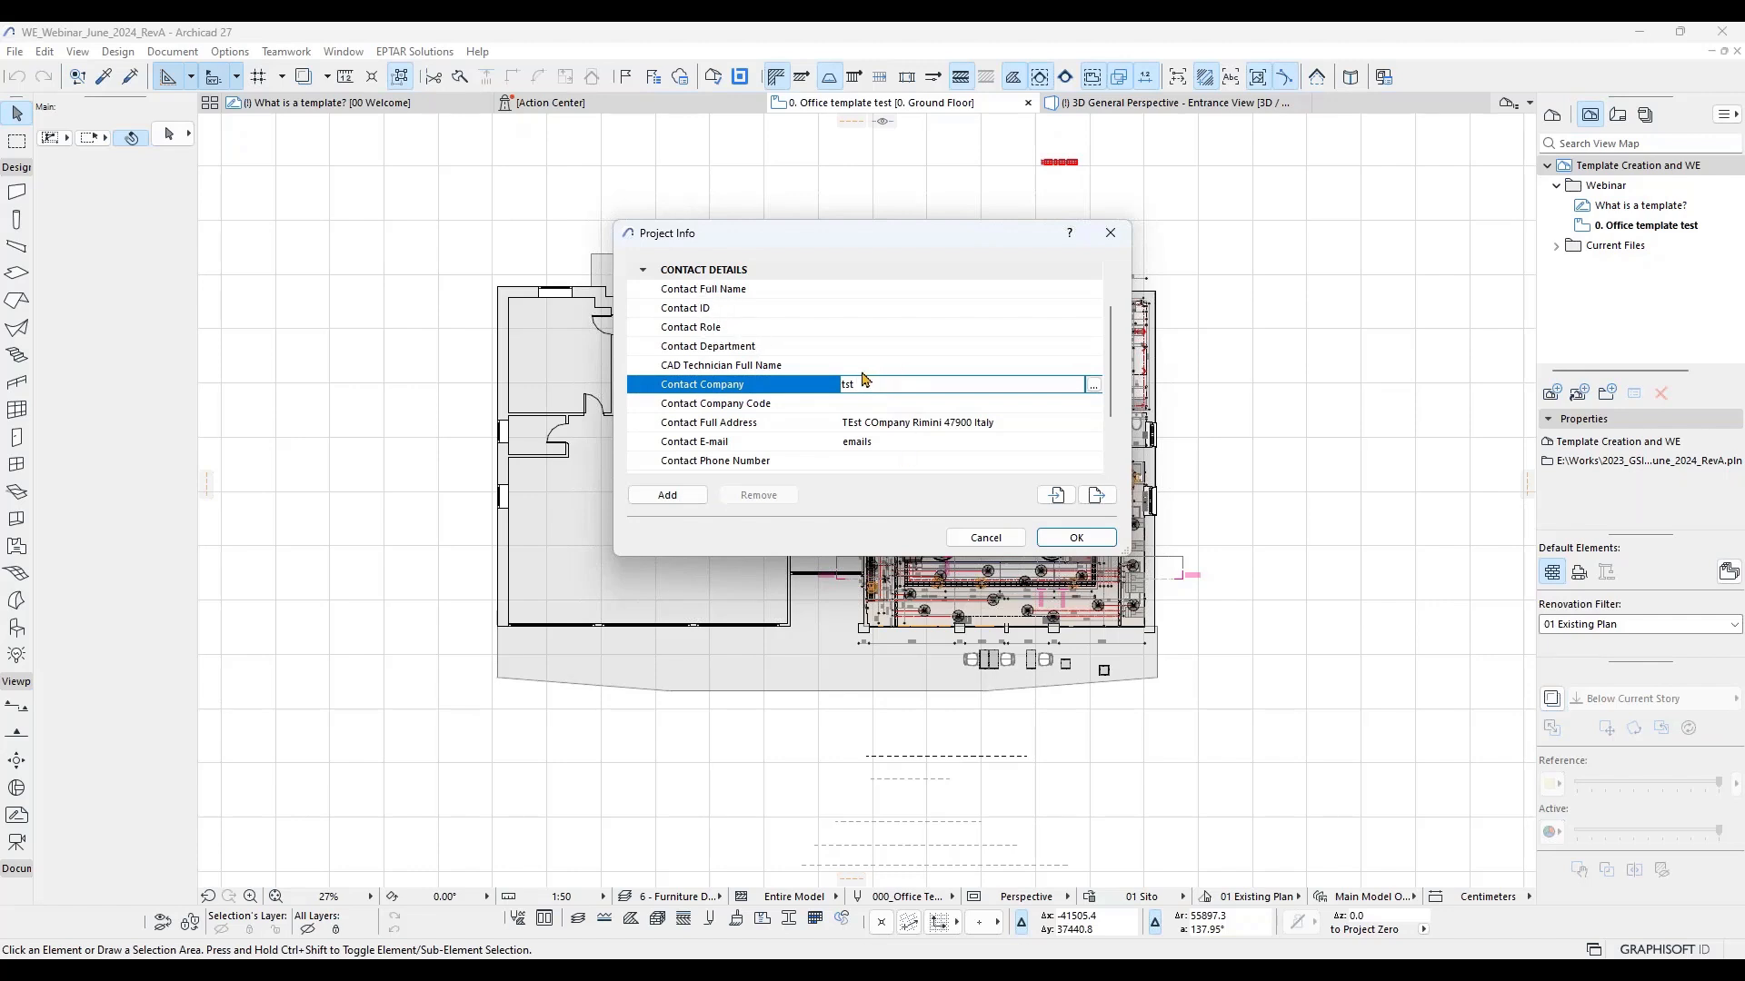
# Step: Collapse the Contact Details section and close the Project Info without applying the entries
pyautogui.scroll(1, 864, 380)
pyautogui.click(642, 329)
pyautogui.click(643, 327)
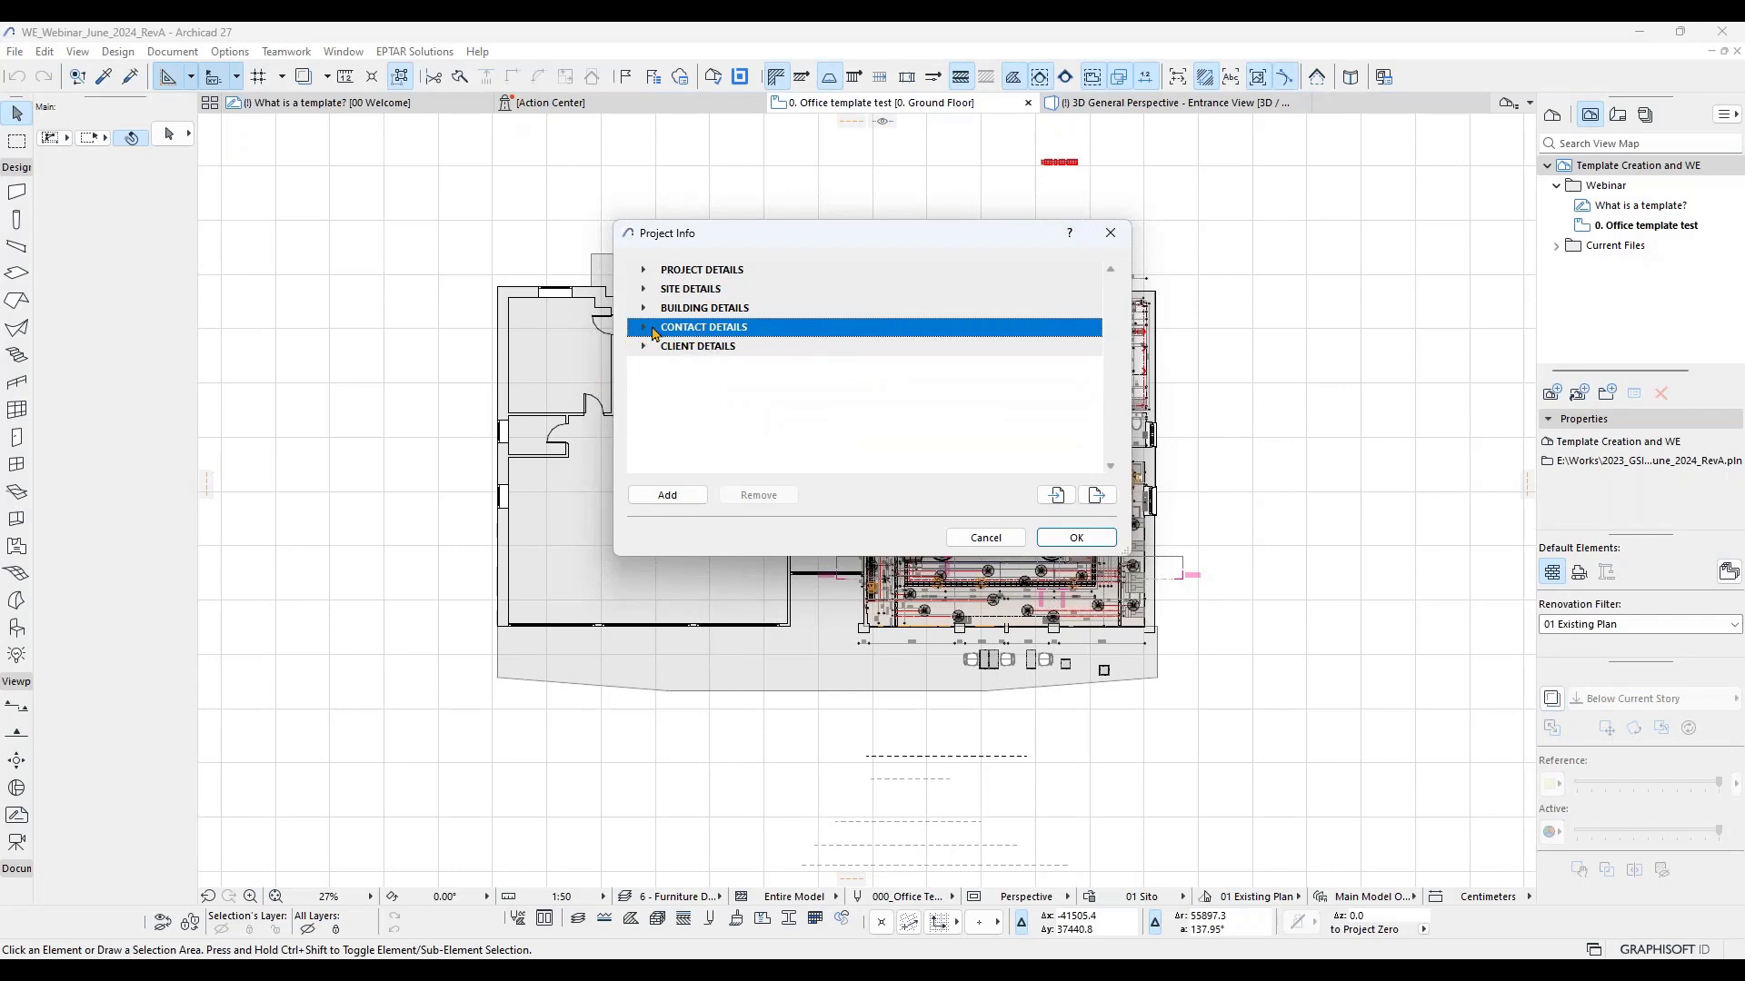
pyautogui.click(647, 329)
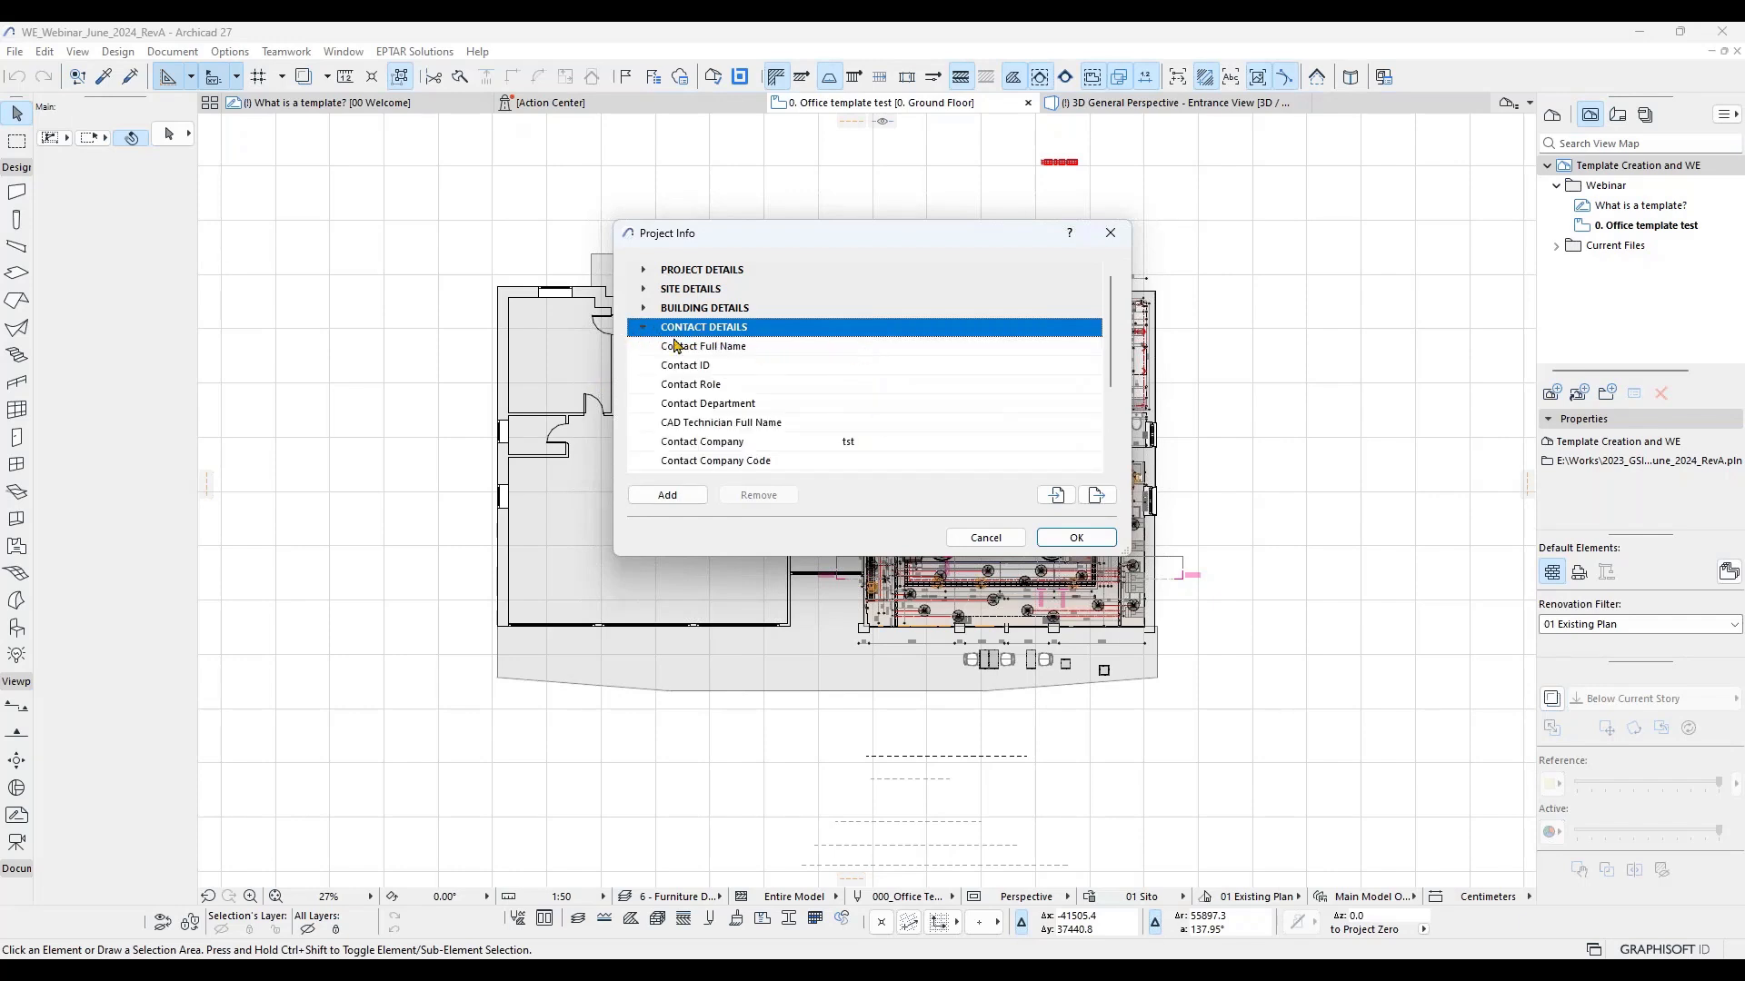
pyautogui.click(644, 329)
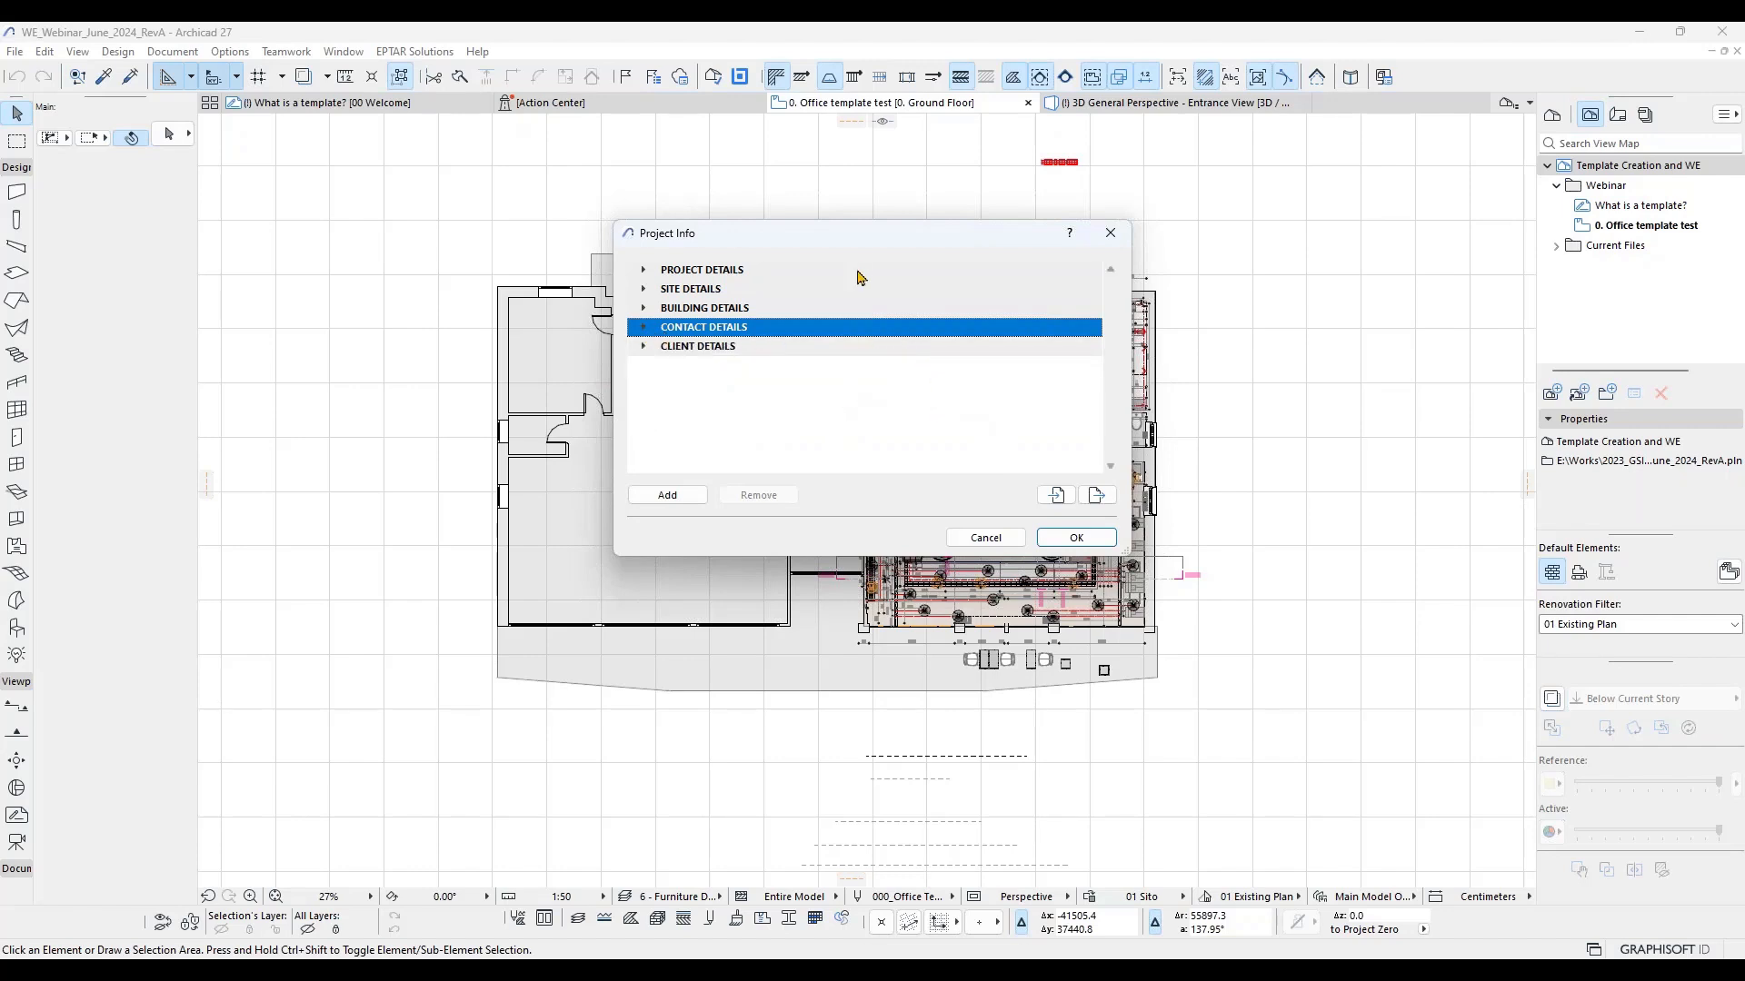
pyautogui.moveTo(875, 239); pyautogui.dragTo(854, 170)
pyautogui.click(1095, 166)
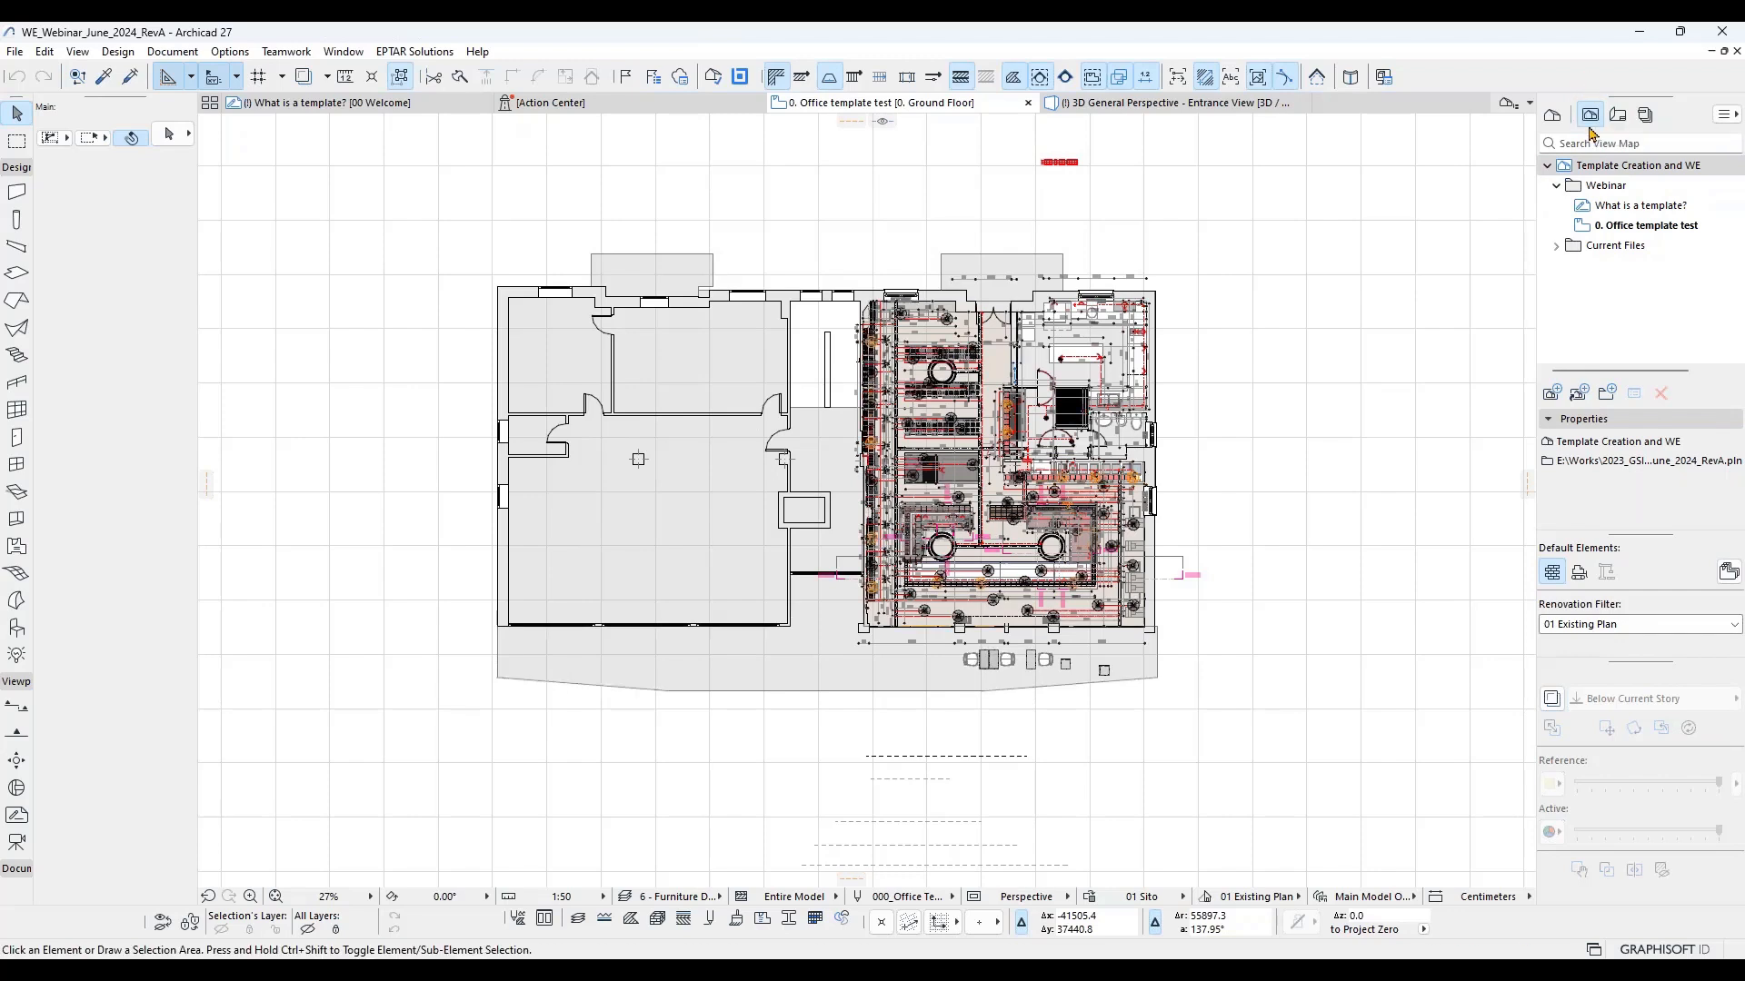
# Step: Open the project's Location Settings, review the location, survey point and north settings, and close them without changes
pyautogui.rightClick(1613, 168)
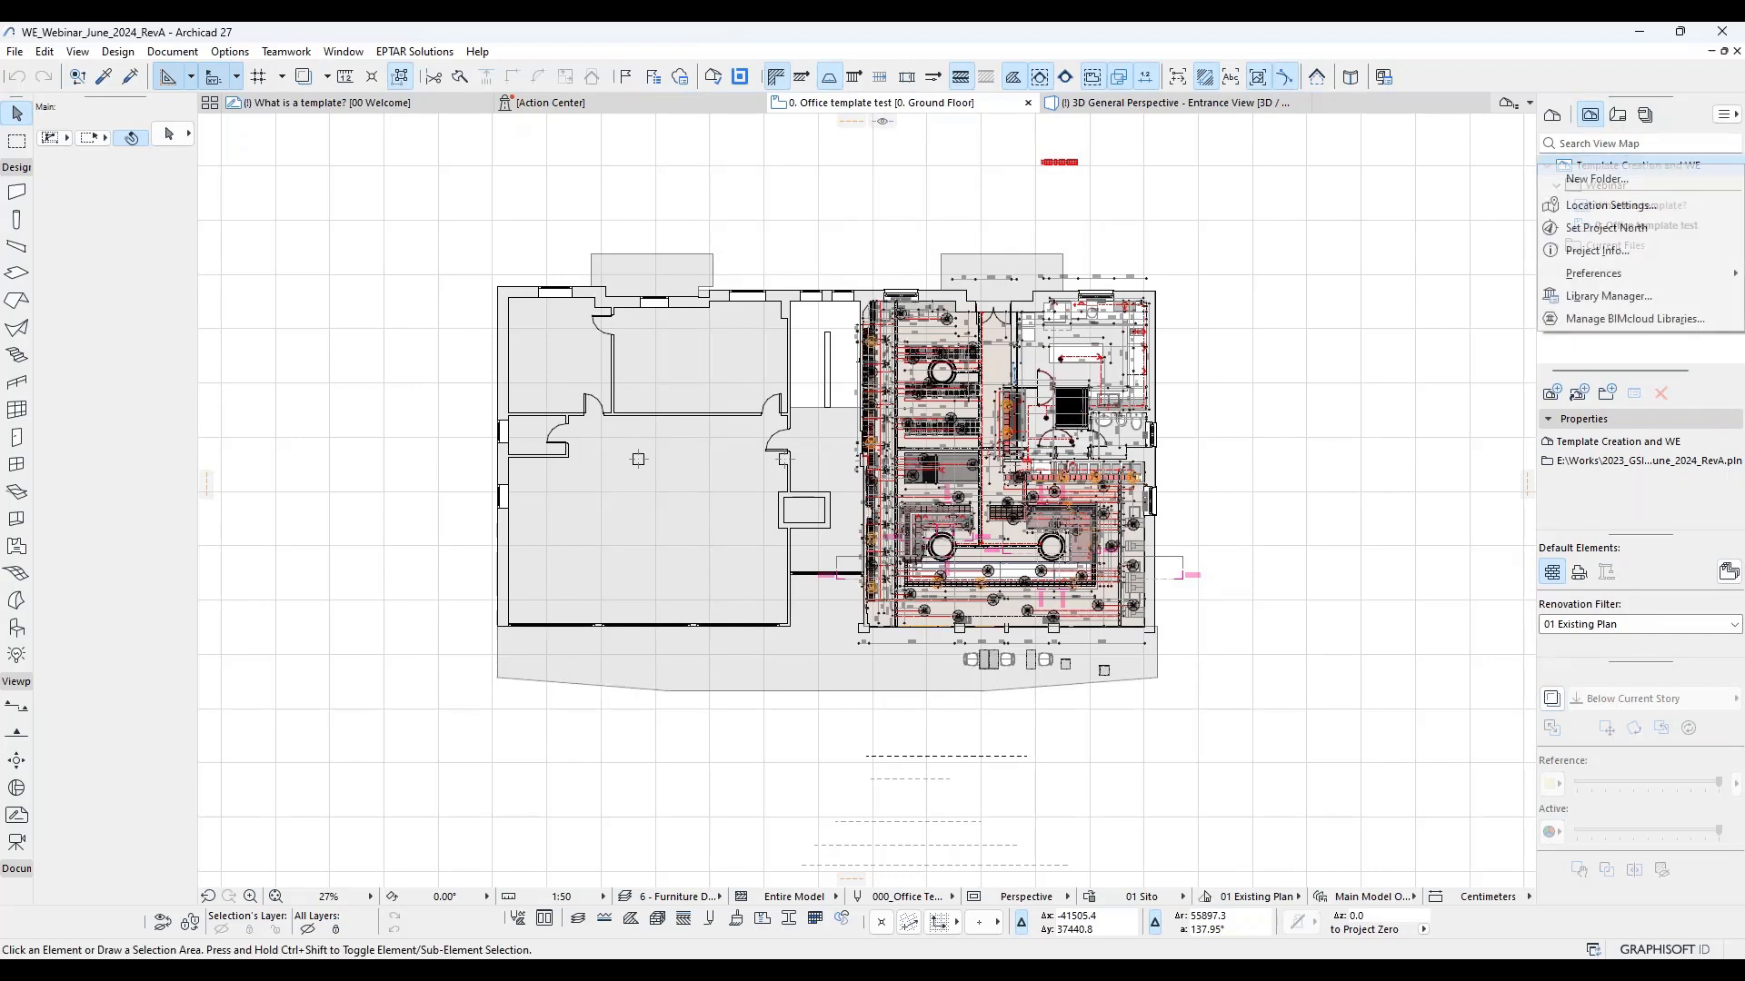
pyautogui.click(1604, 204)
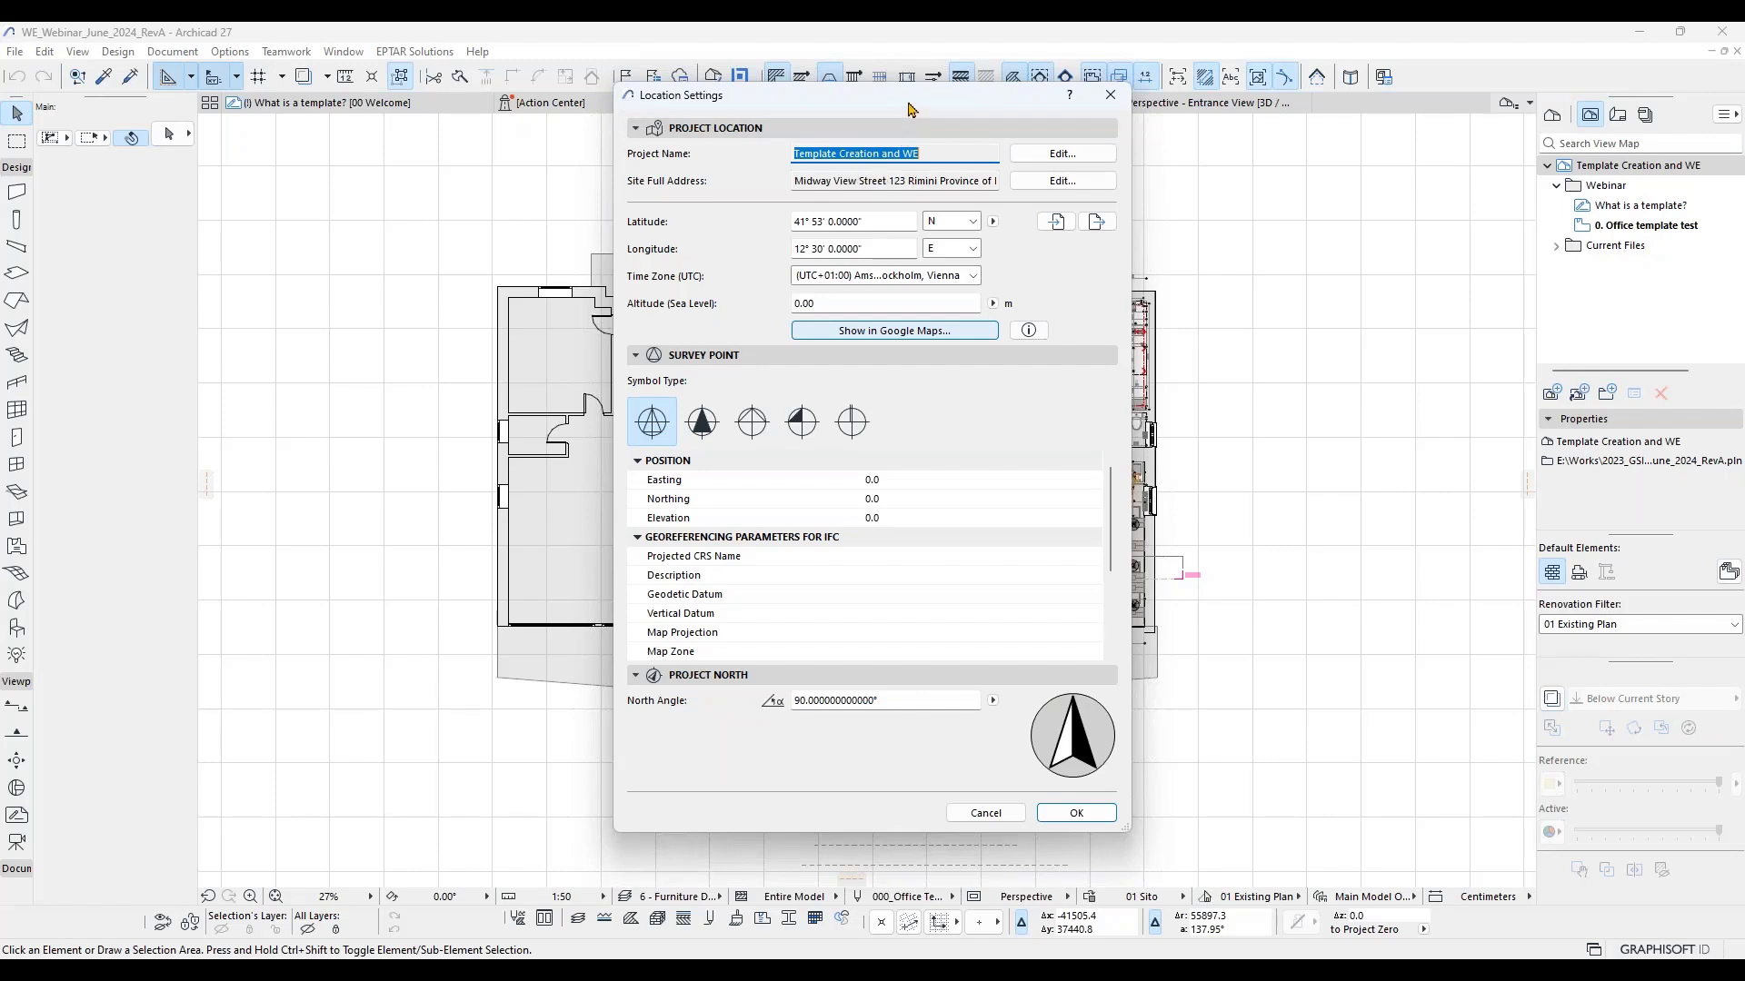
pyautogui.moveTo(907, 106); pyautogui.dragTo(802, 140)
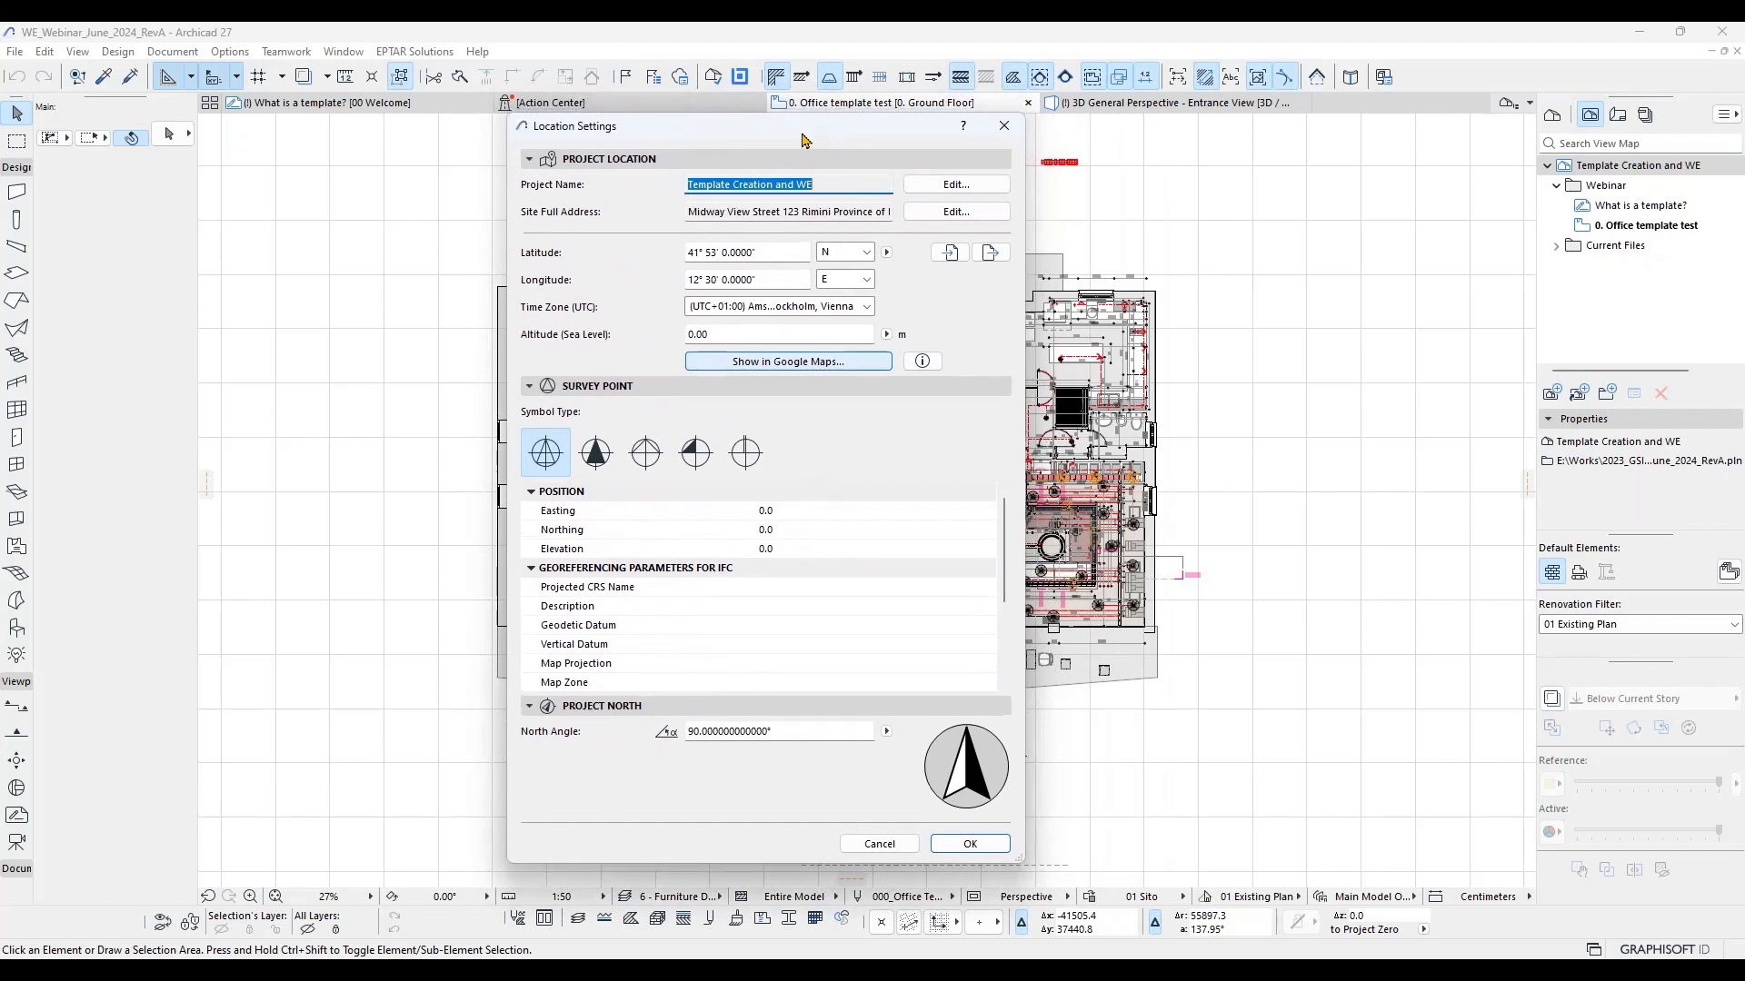
pyautogui.click(1008, 130)
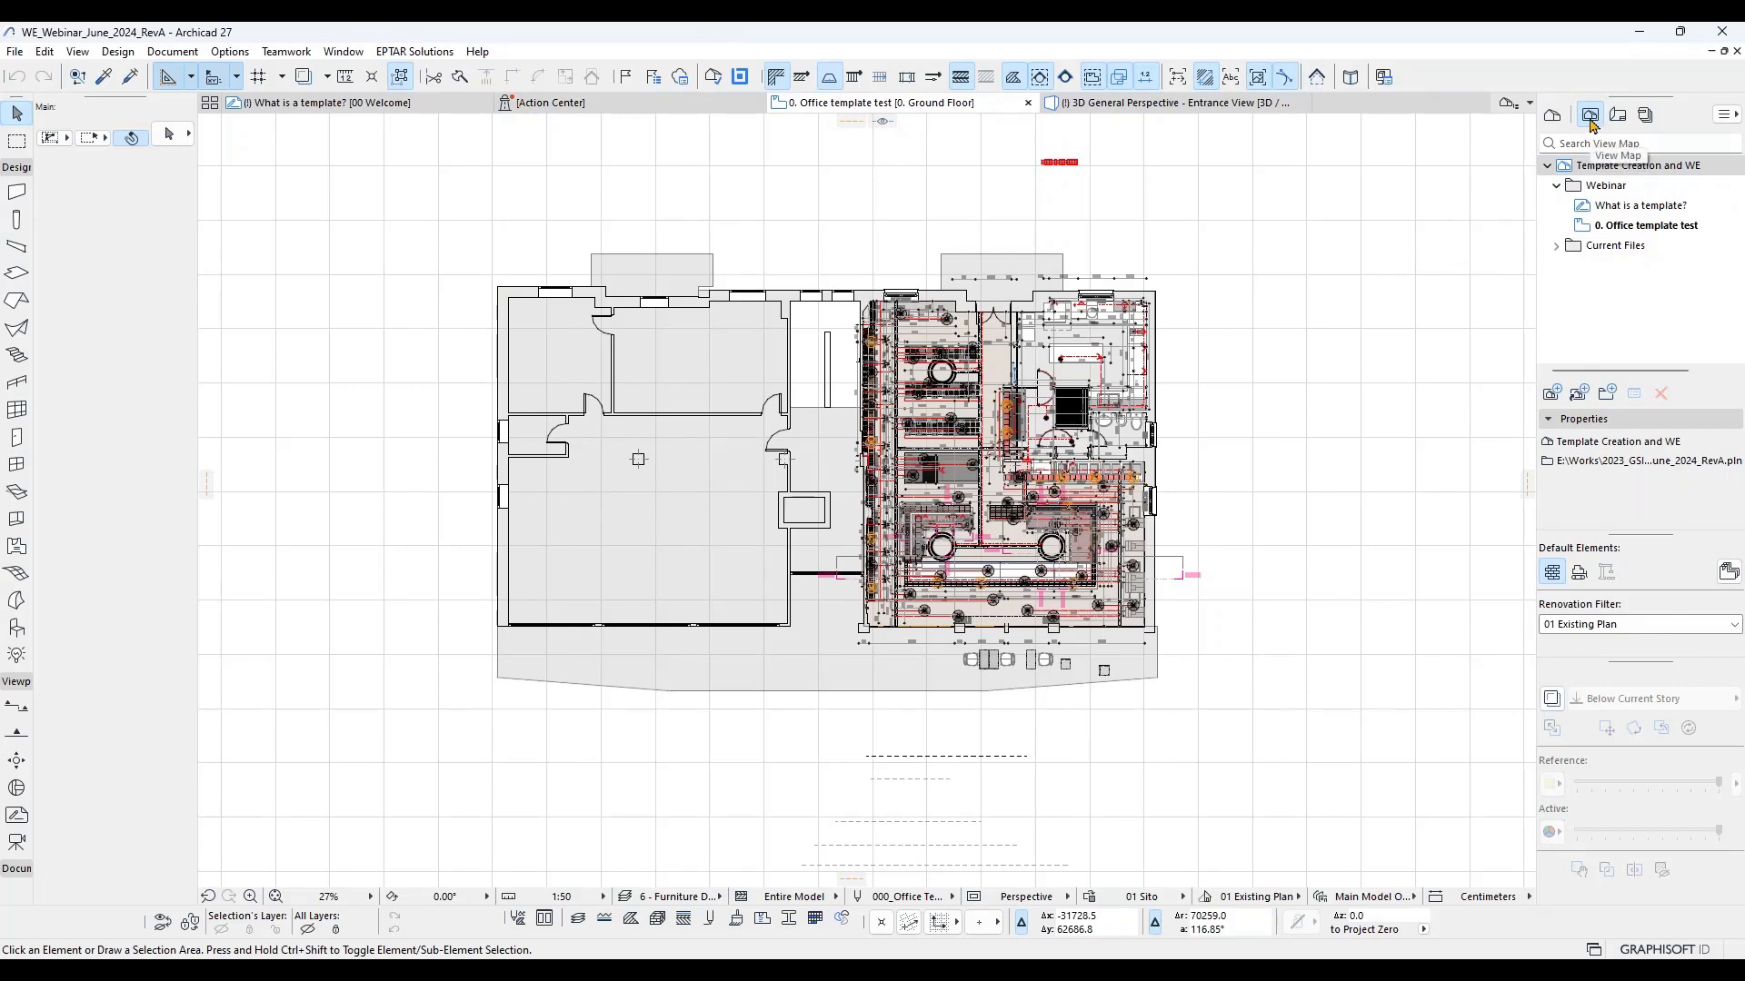
# Step: Collapse the Webinar folder in the View Map, review the stories in Story Settings and confirm them
pyautogui.click(1557, 185)
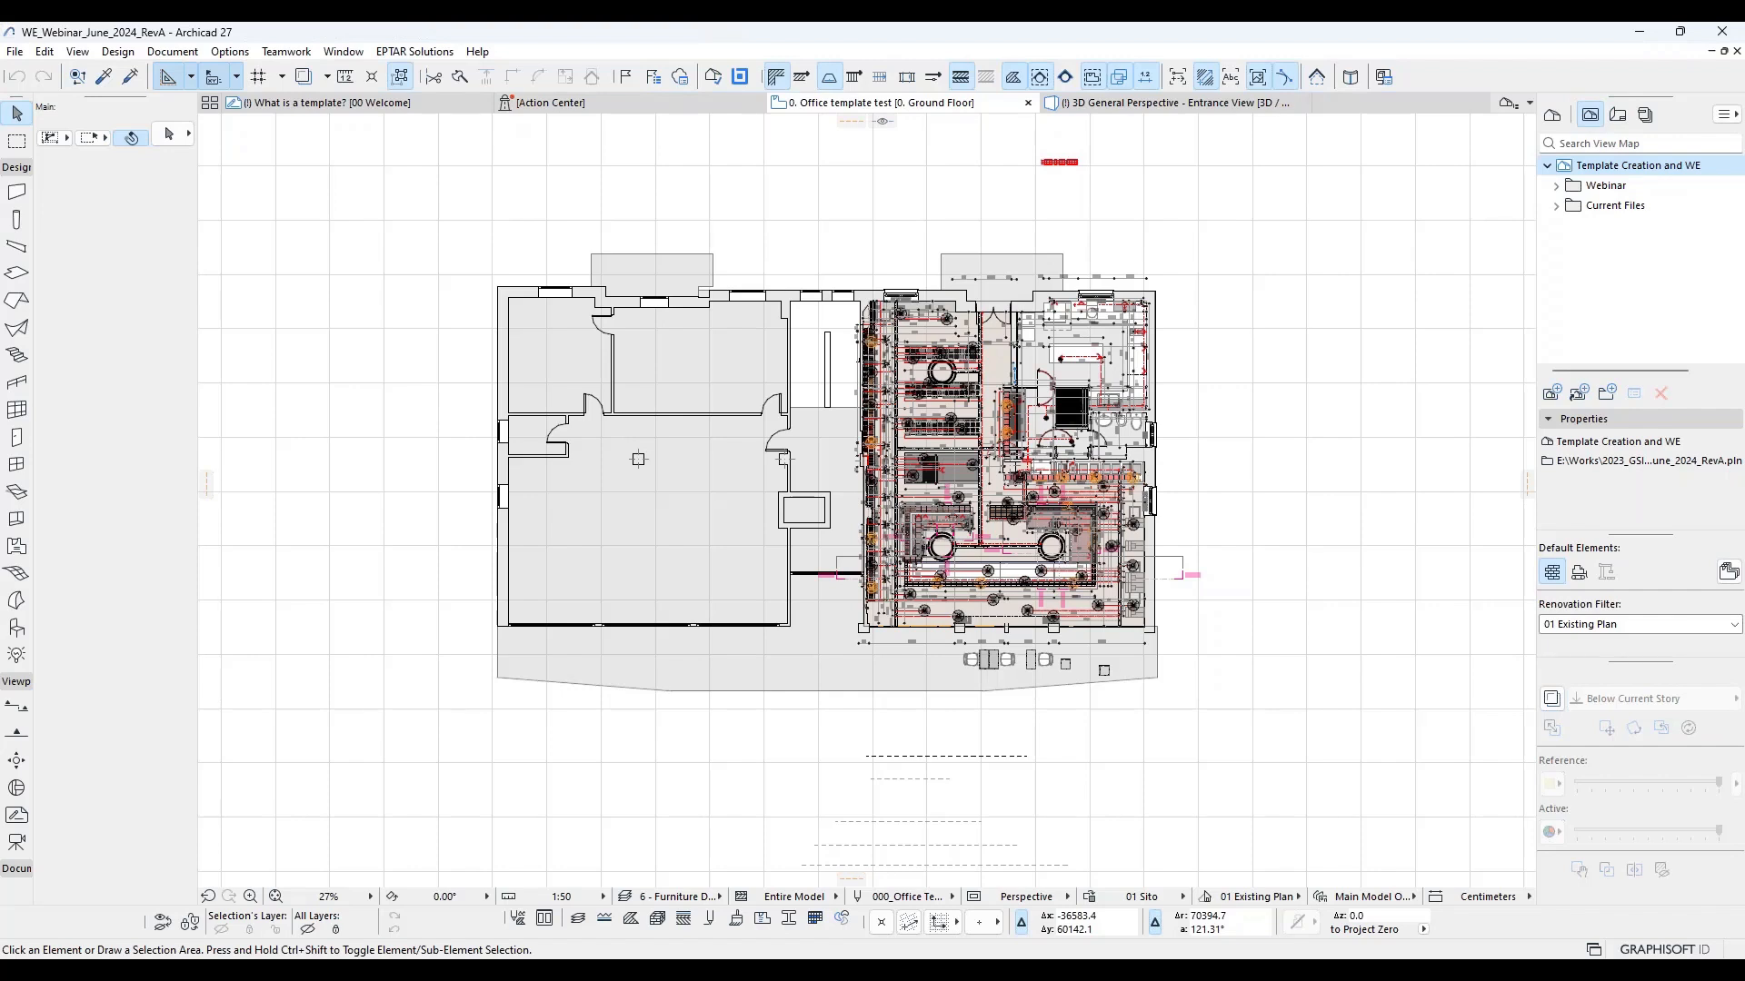
pyautogui.click(118, 51)
pyautogui.click(168, 145)
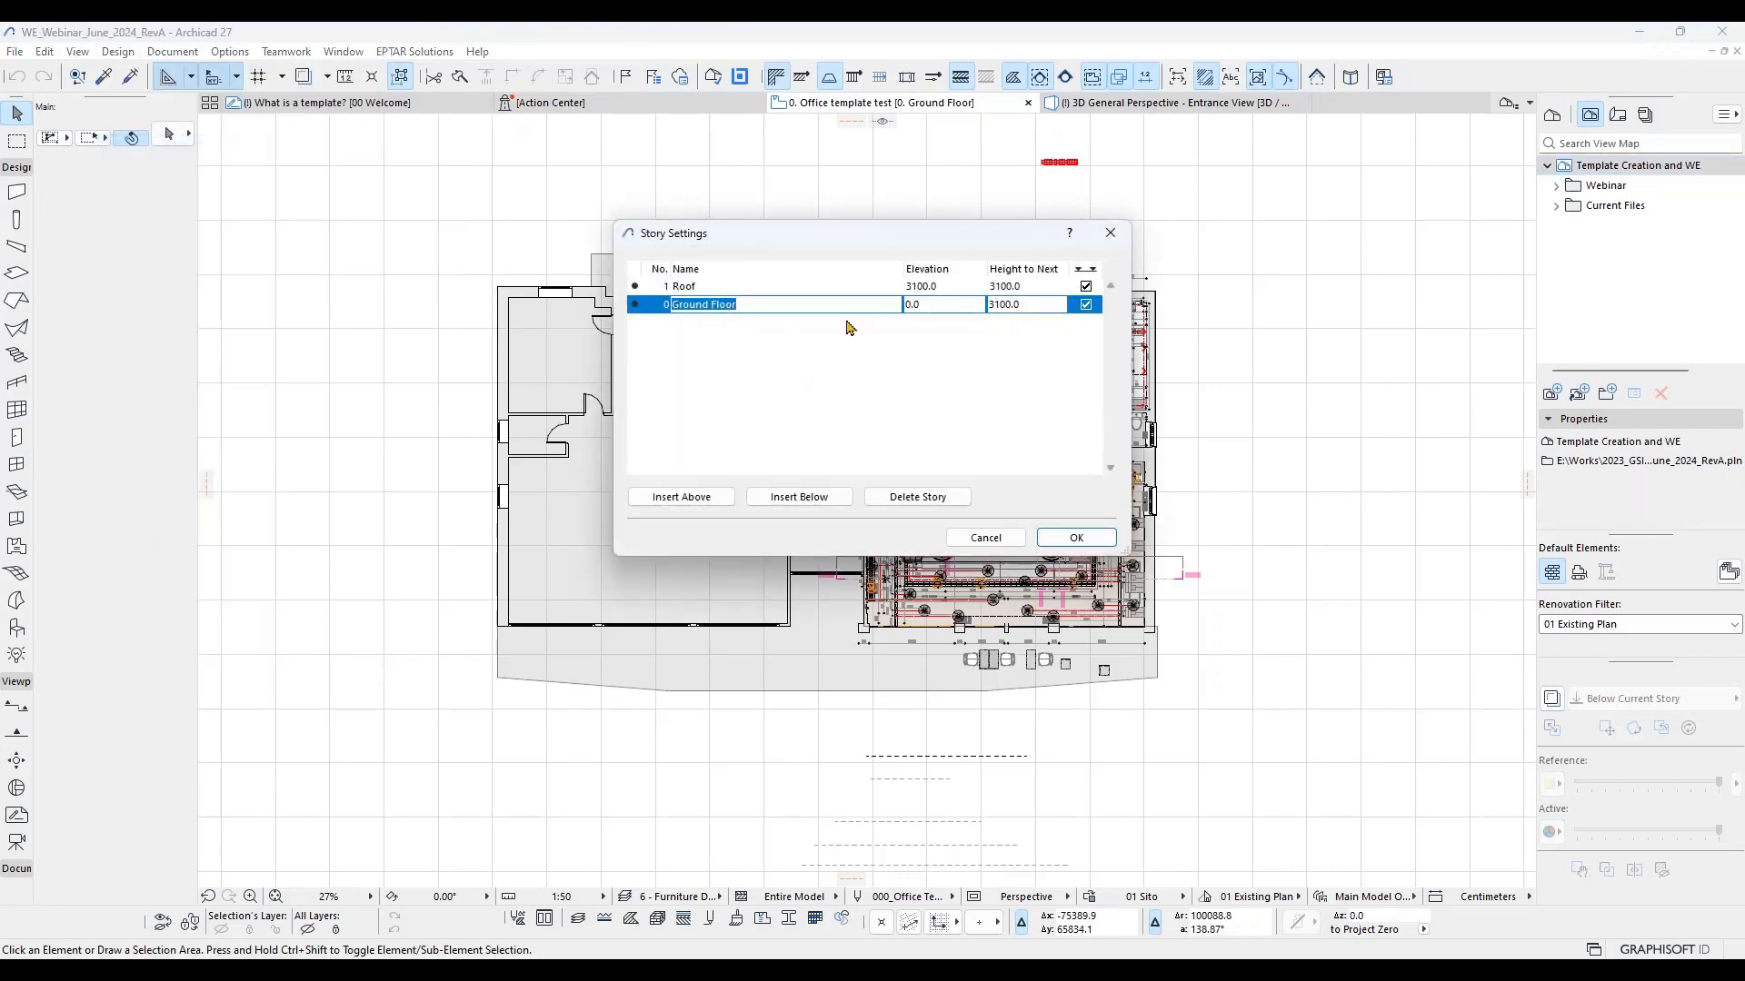
pyautogui.moveTo(822, 233); pyautogui.dragTo(791, 152)
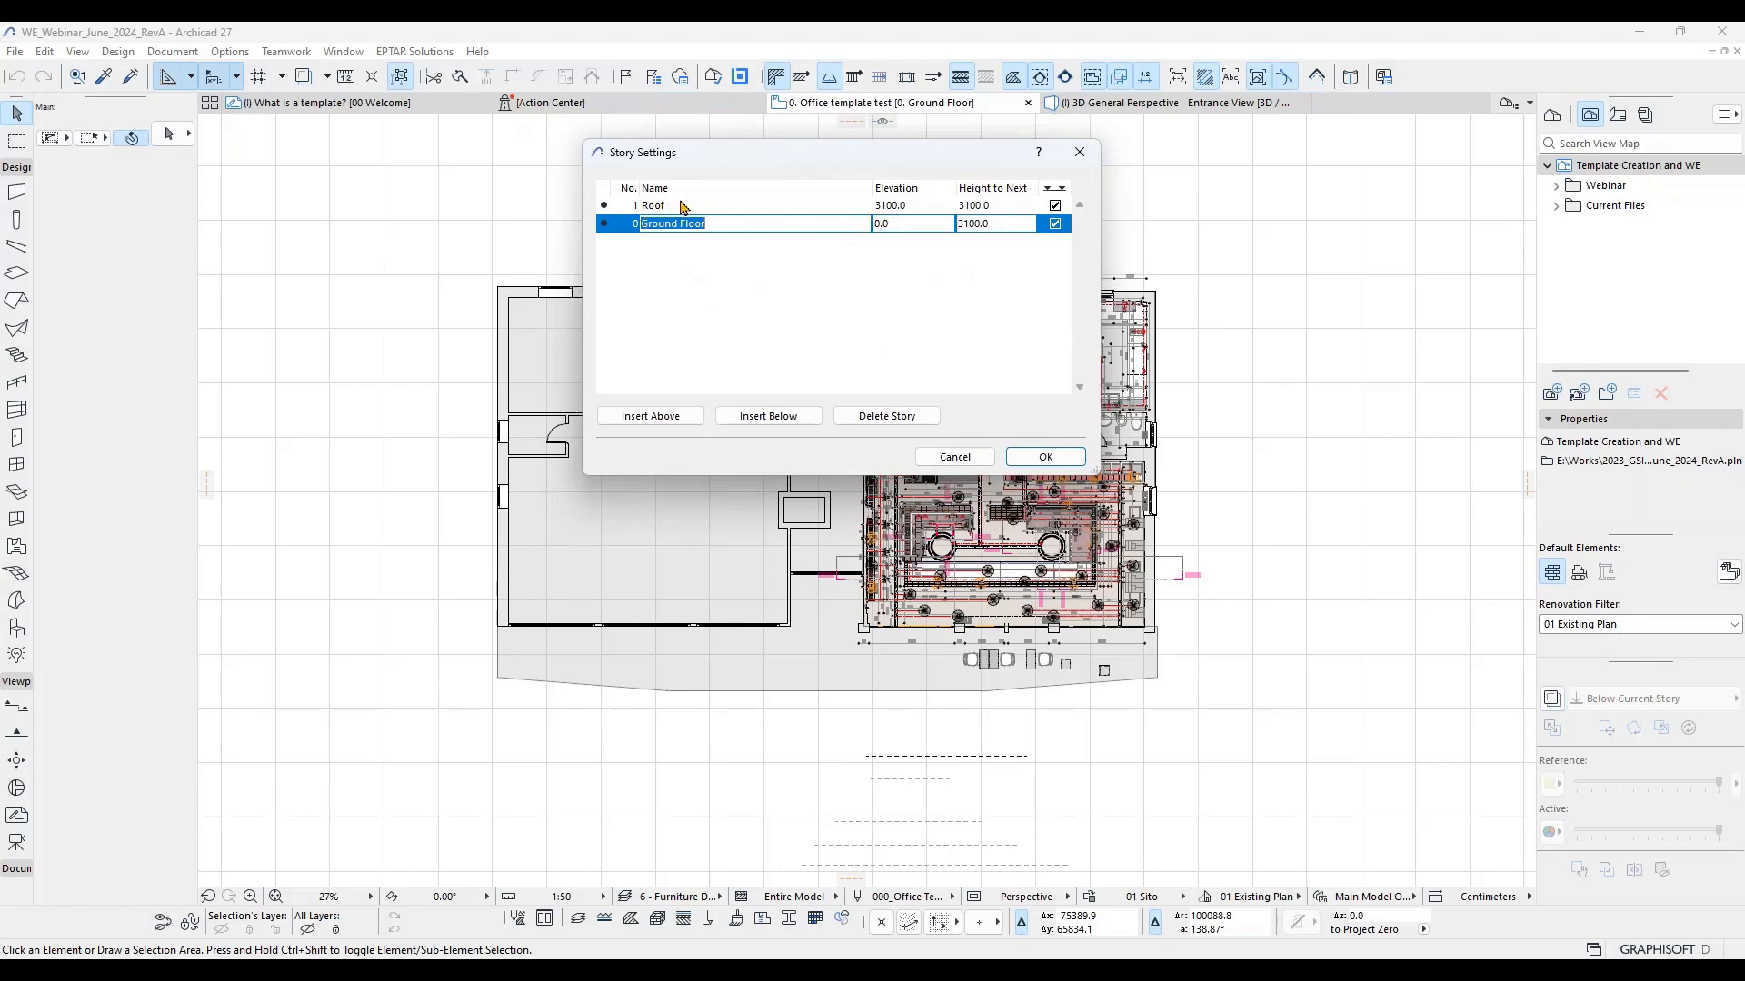
pyautogui.moveTo(825, 163); pyautogui.dragTo(776, 239)
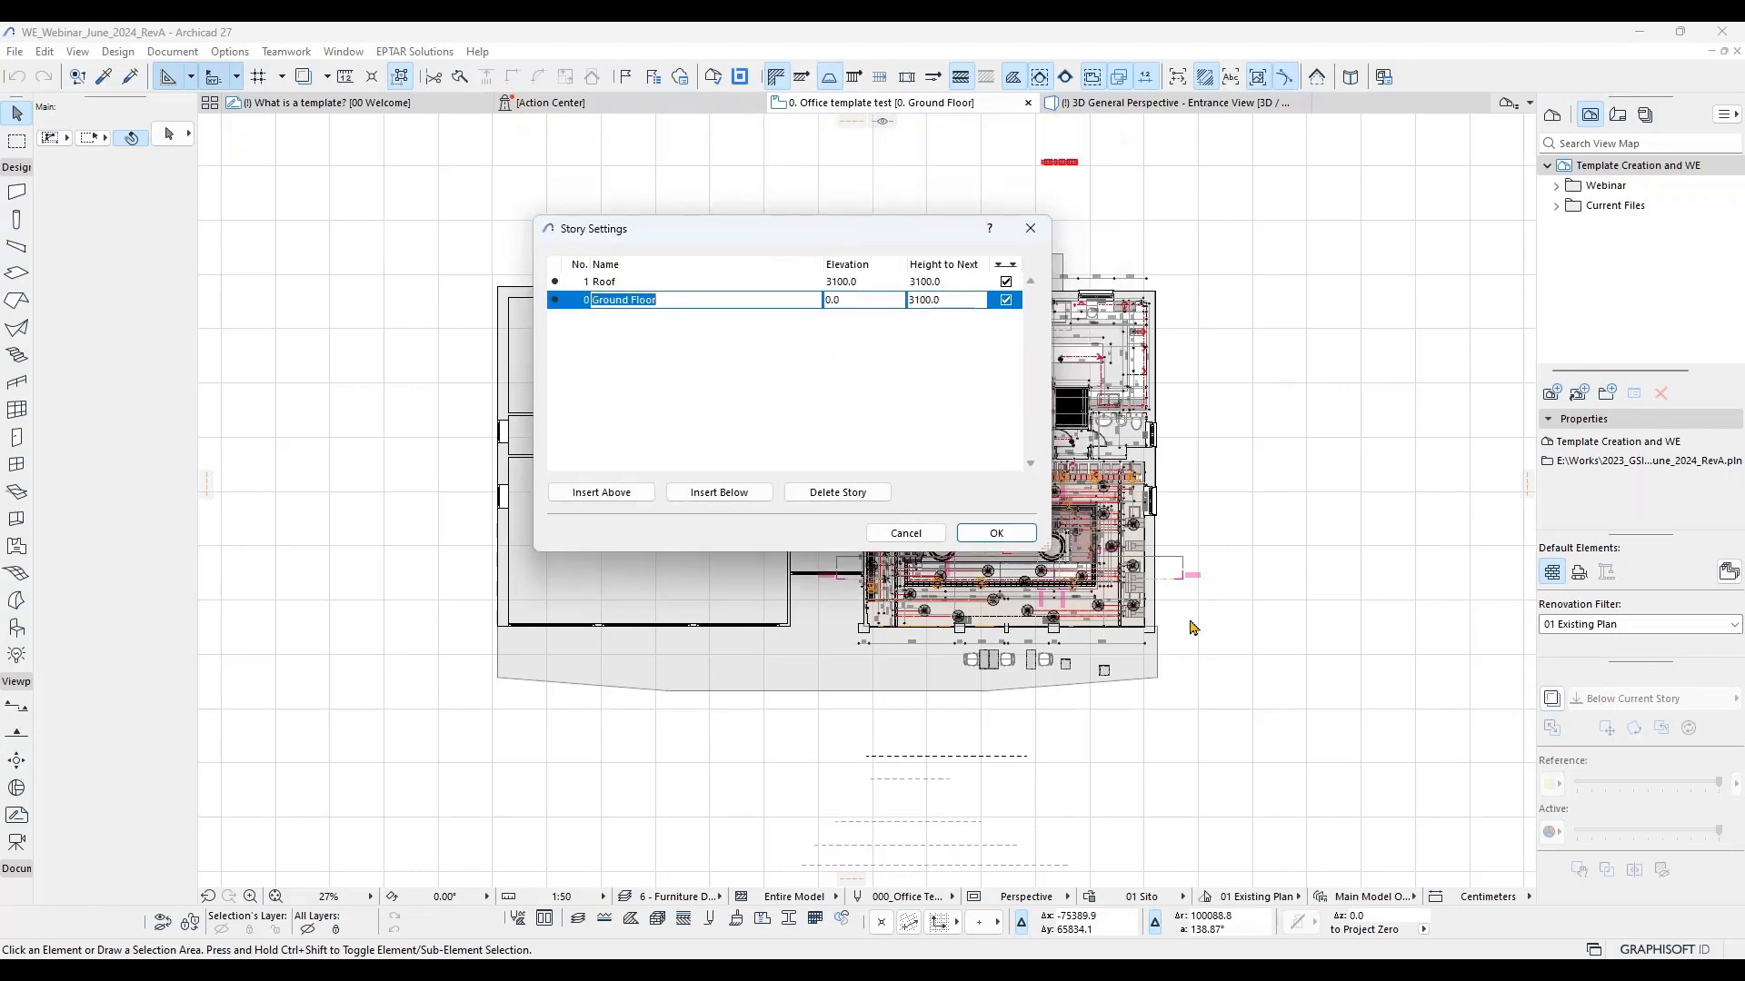
pyautogui.click(996, 533)
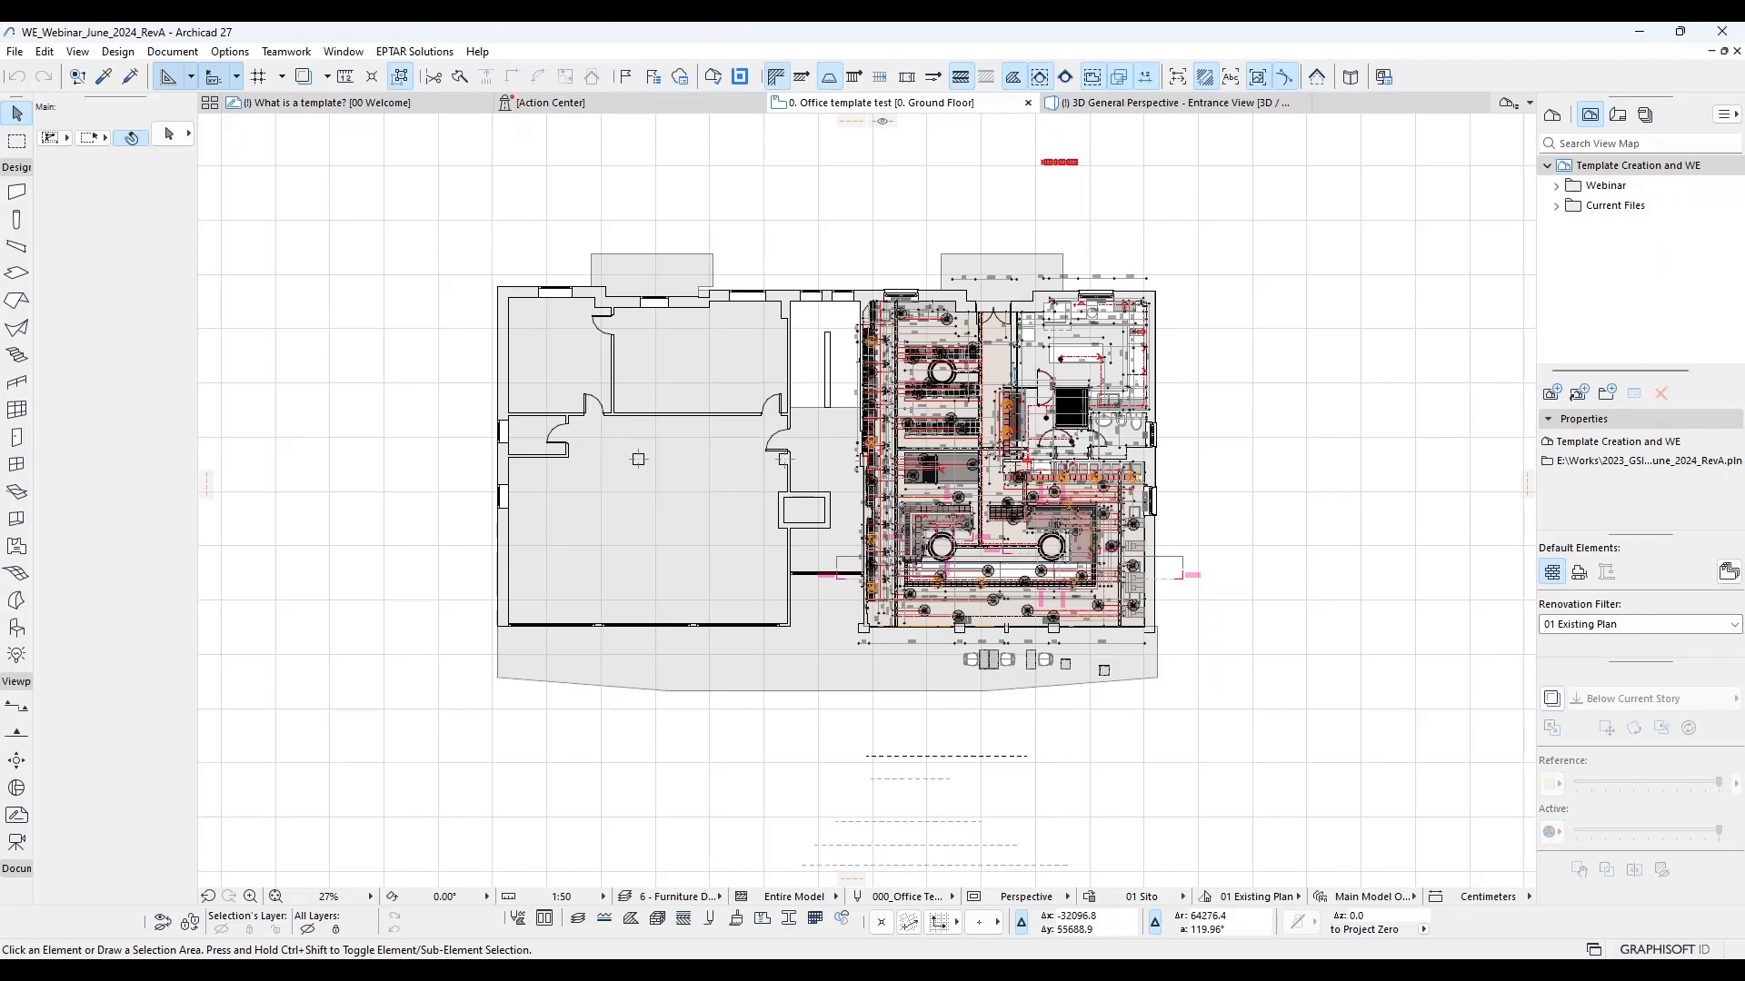
# Step: Open the Wall Default Settings, review the classification and the wall ID property, and leave the Wall tool
pyautogui.click(18, 193)
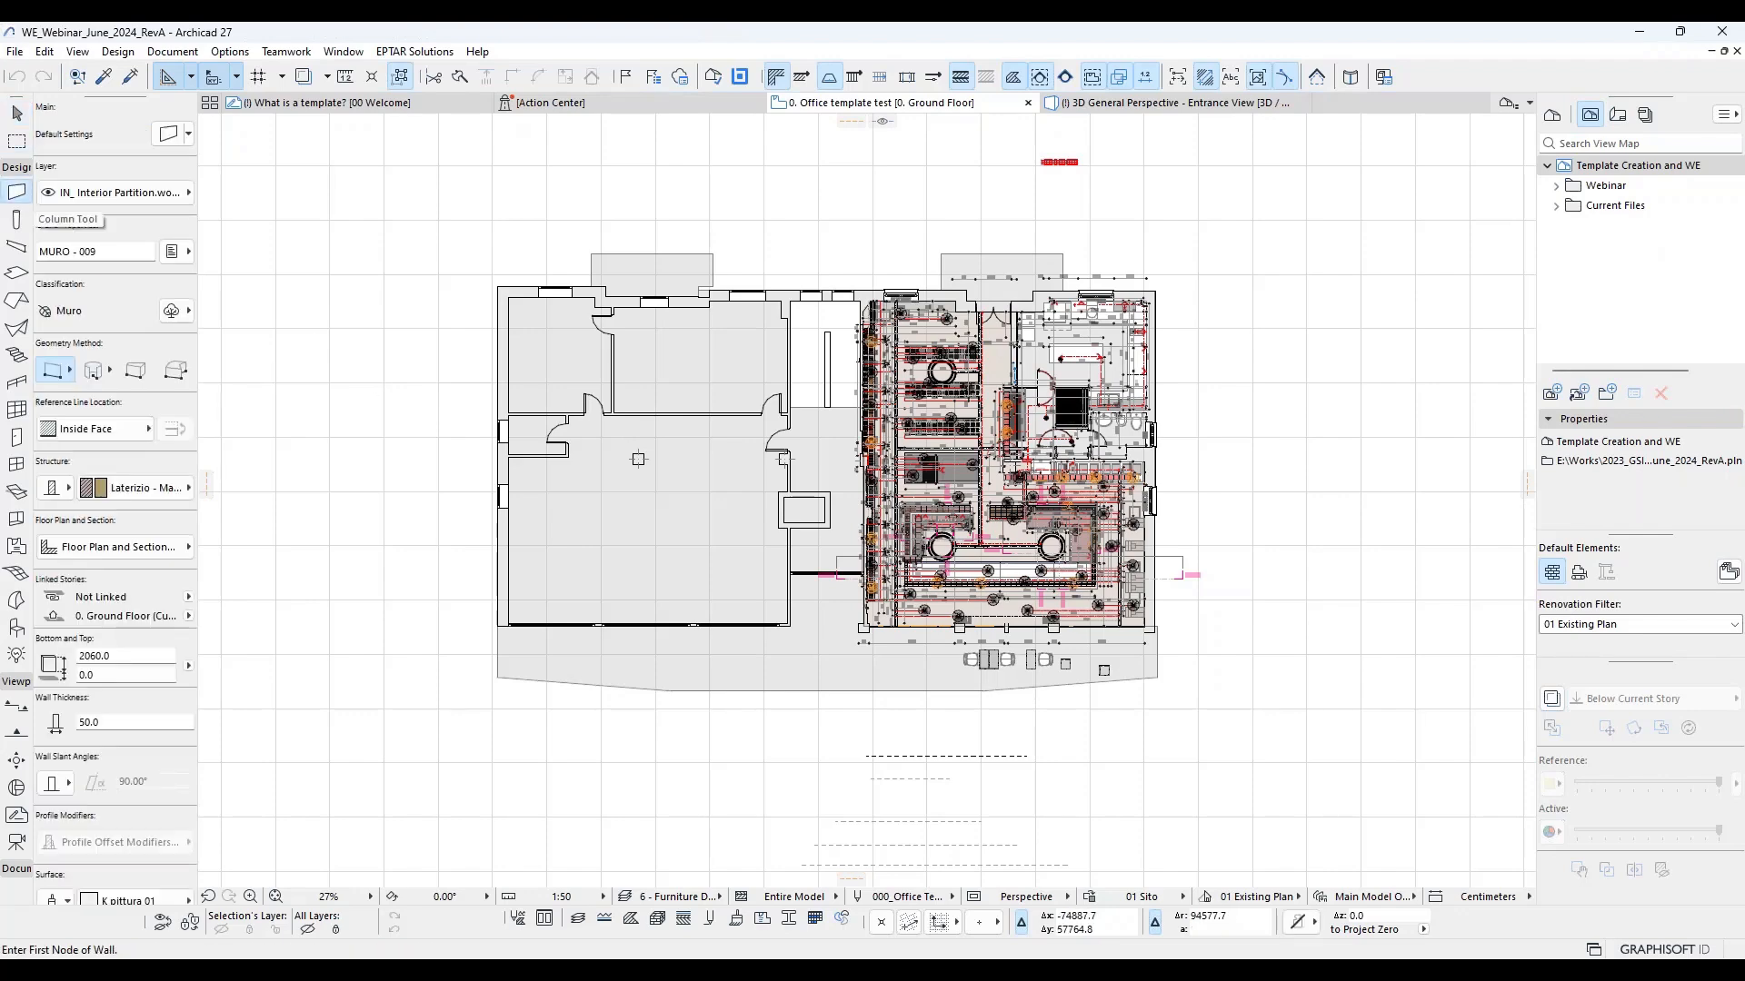
pyautogui.doubleClick(18, 193)
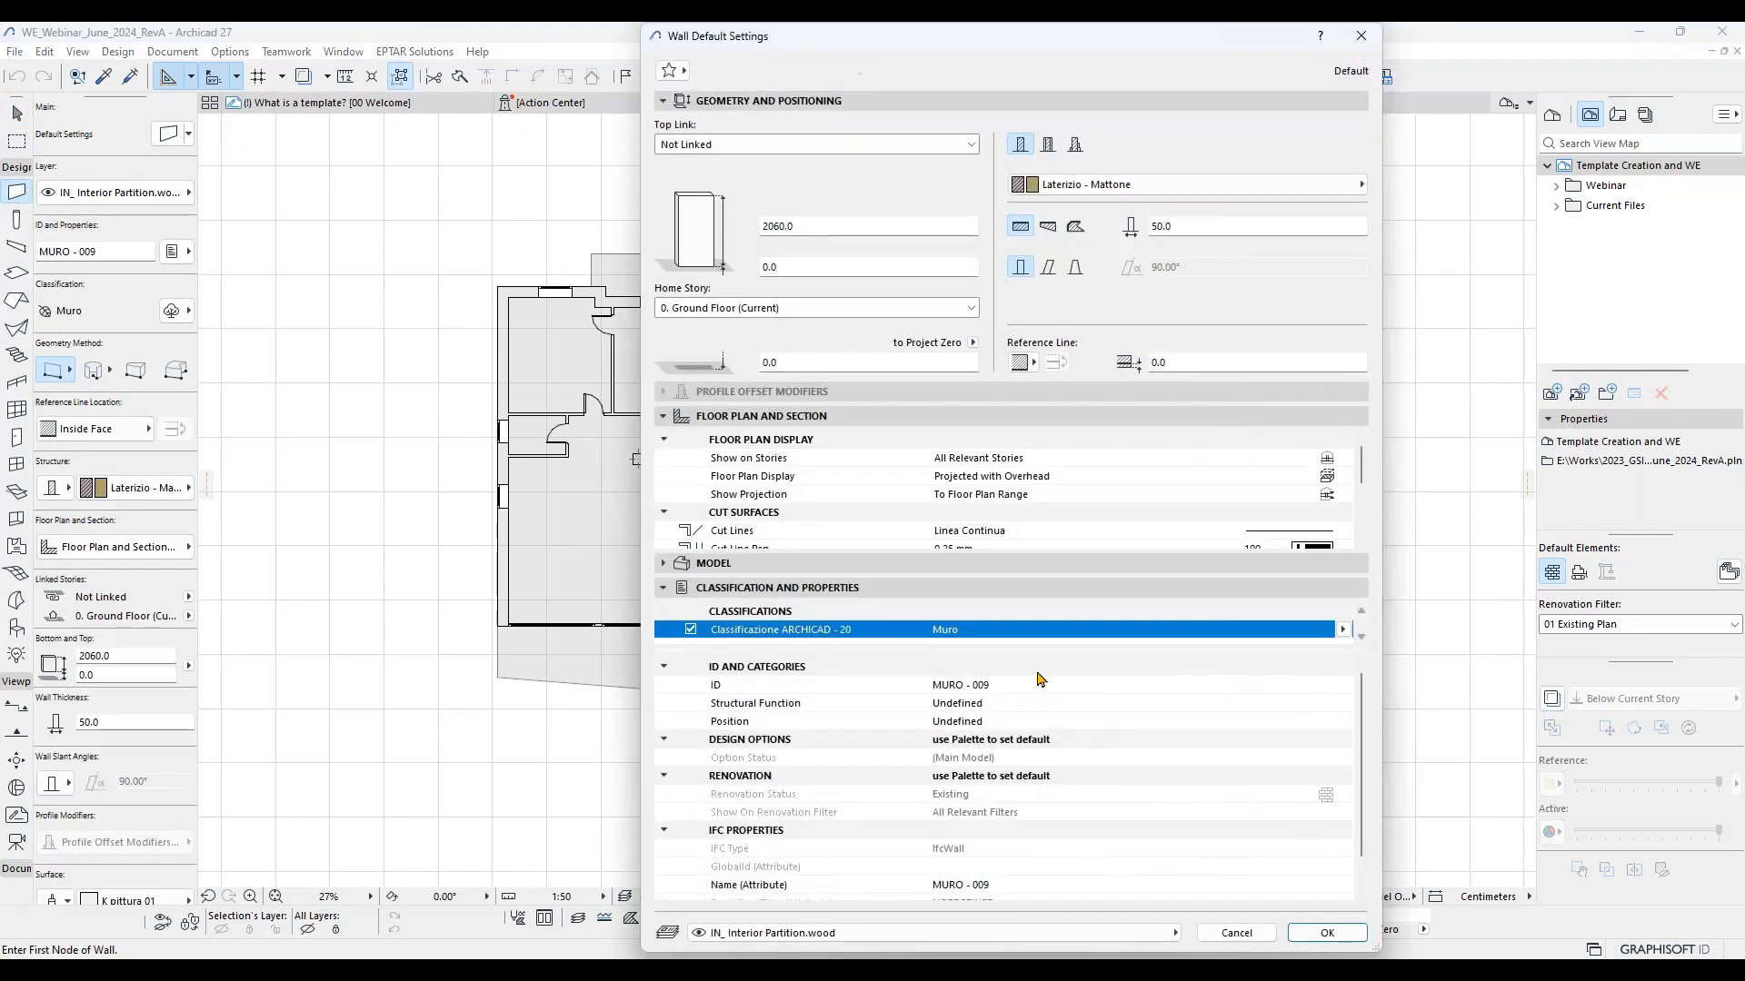
pyautogui.scroll(-2, 1041, 795)
pyautogui.scroll(2, 1040, 795)
pyautogui.click(1036, 687)
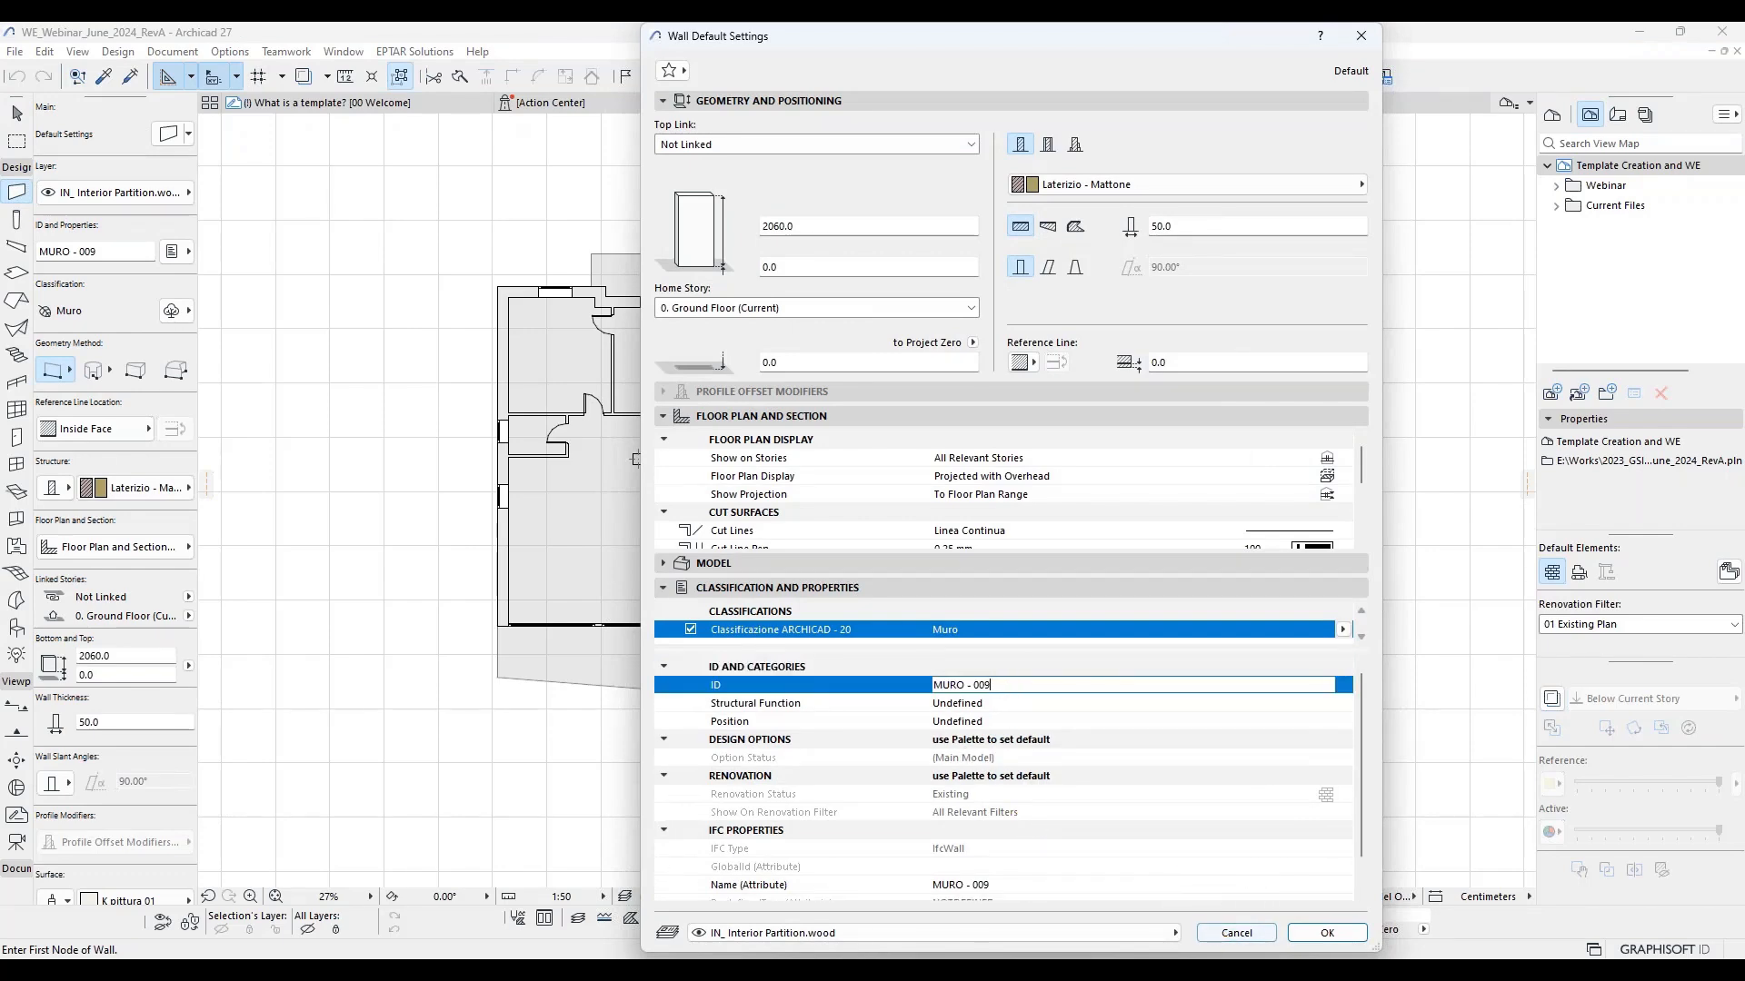
pyautogui.click(1327, 934)
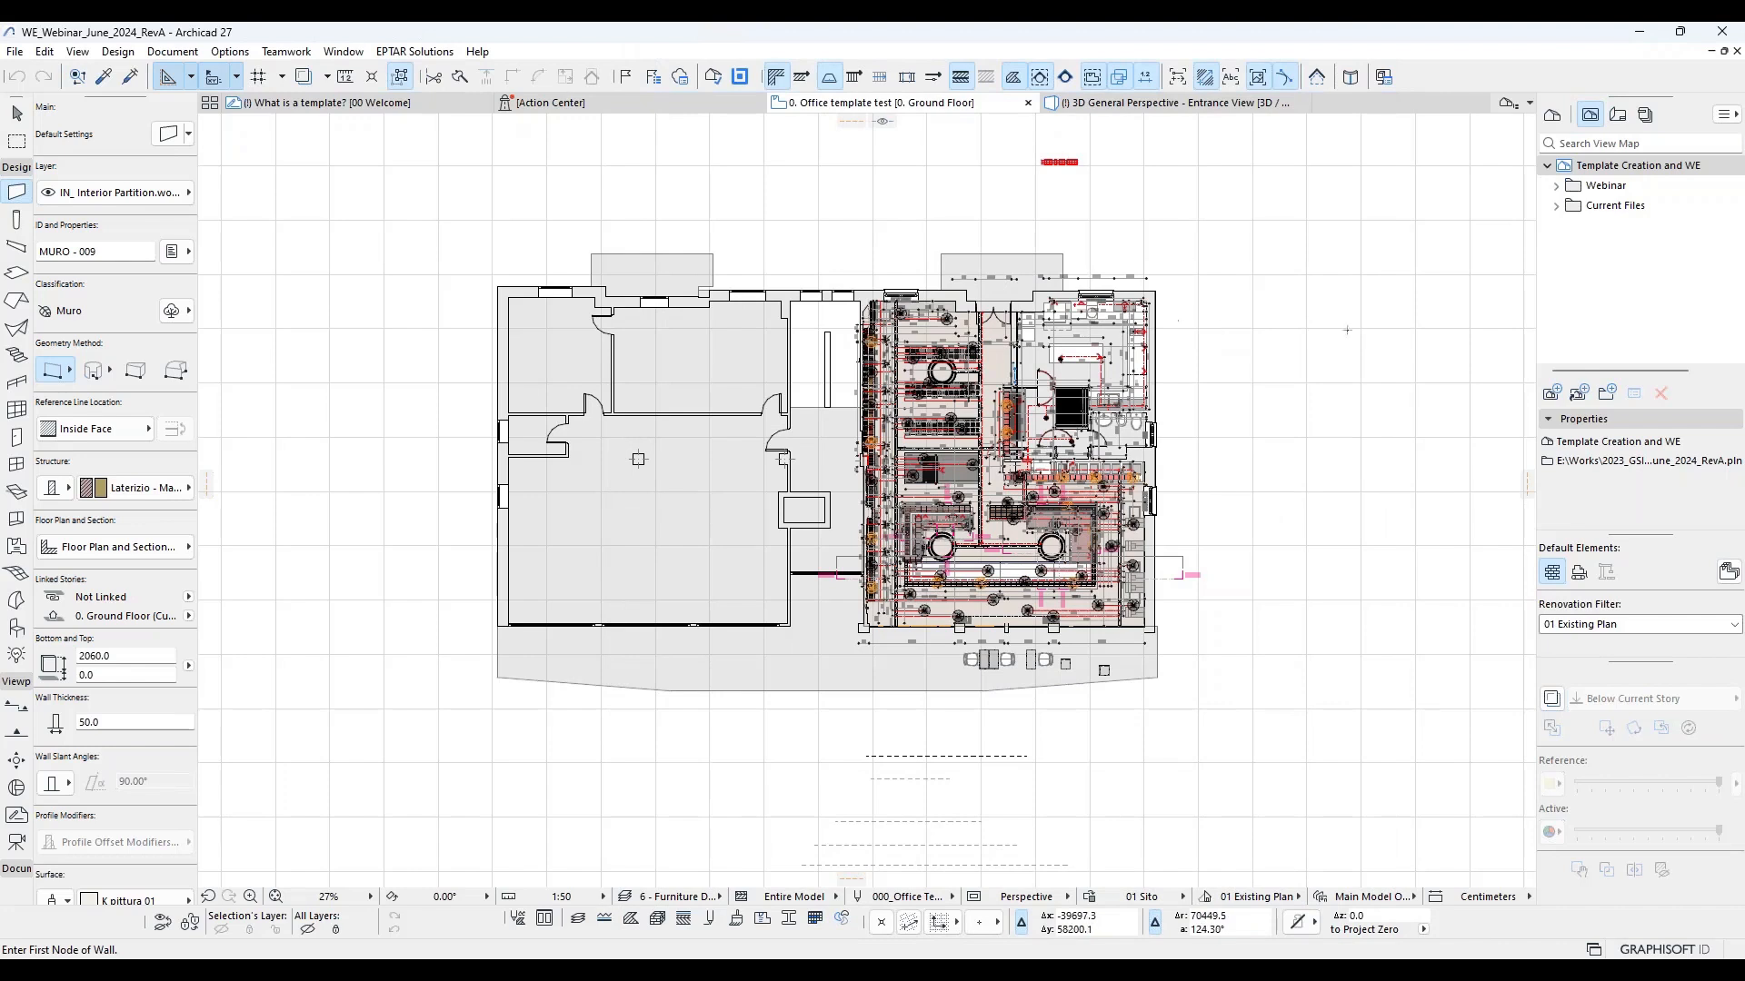
pyautogui.press('Escape')
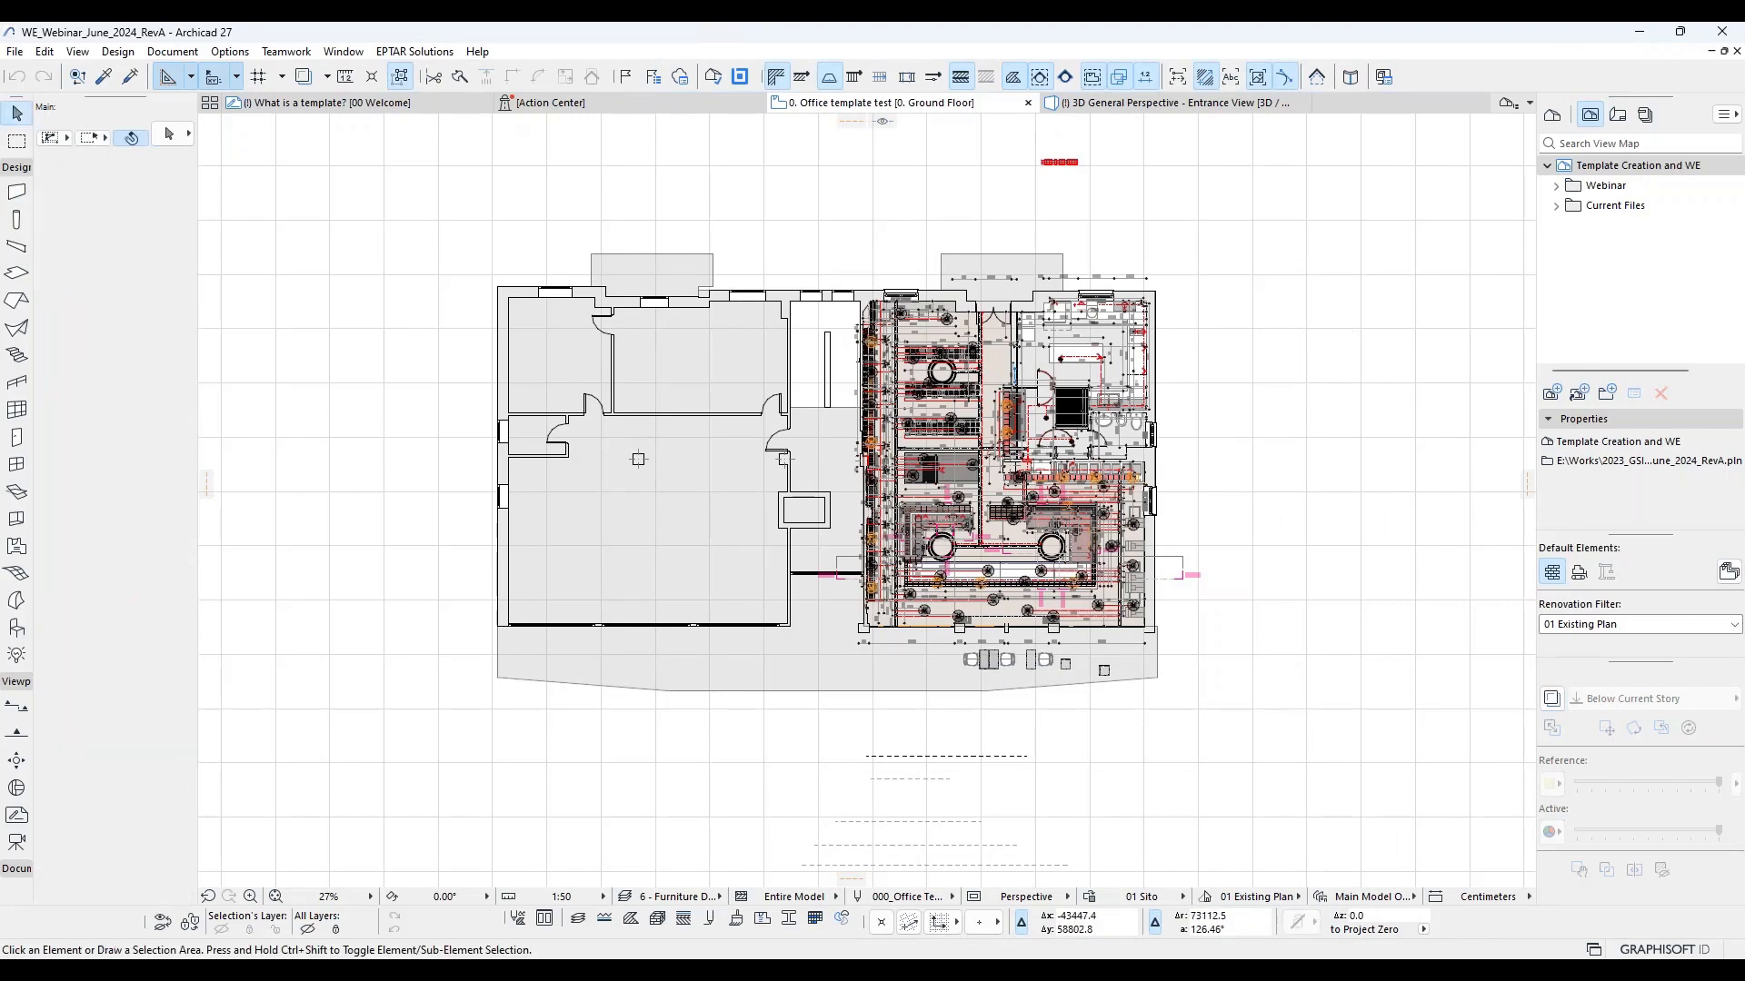
# Step: Show the BIMx publisher set, collapse its 3D Views folder and add a new folder named Phase 1
pyautogui.click(1643, 117)
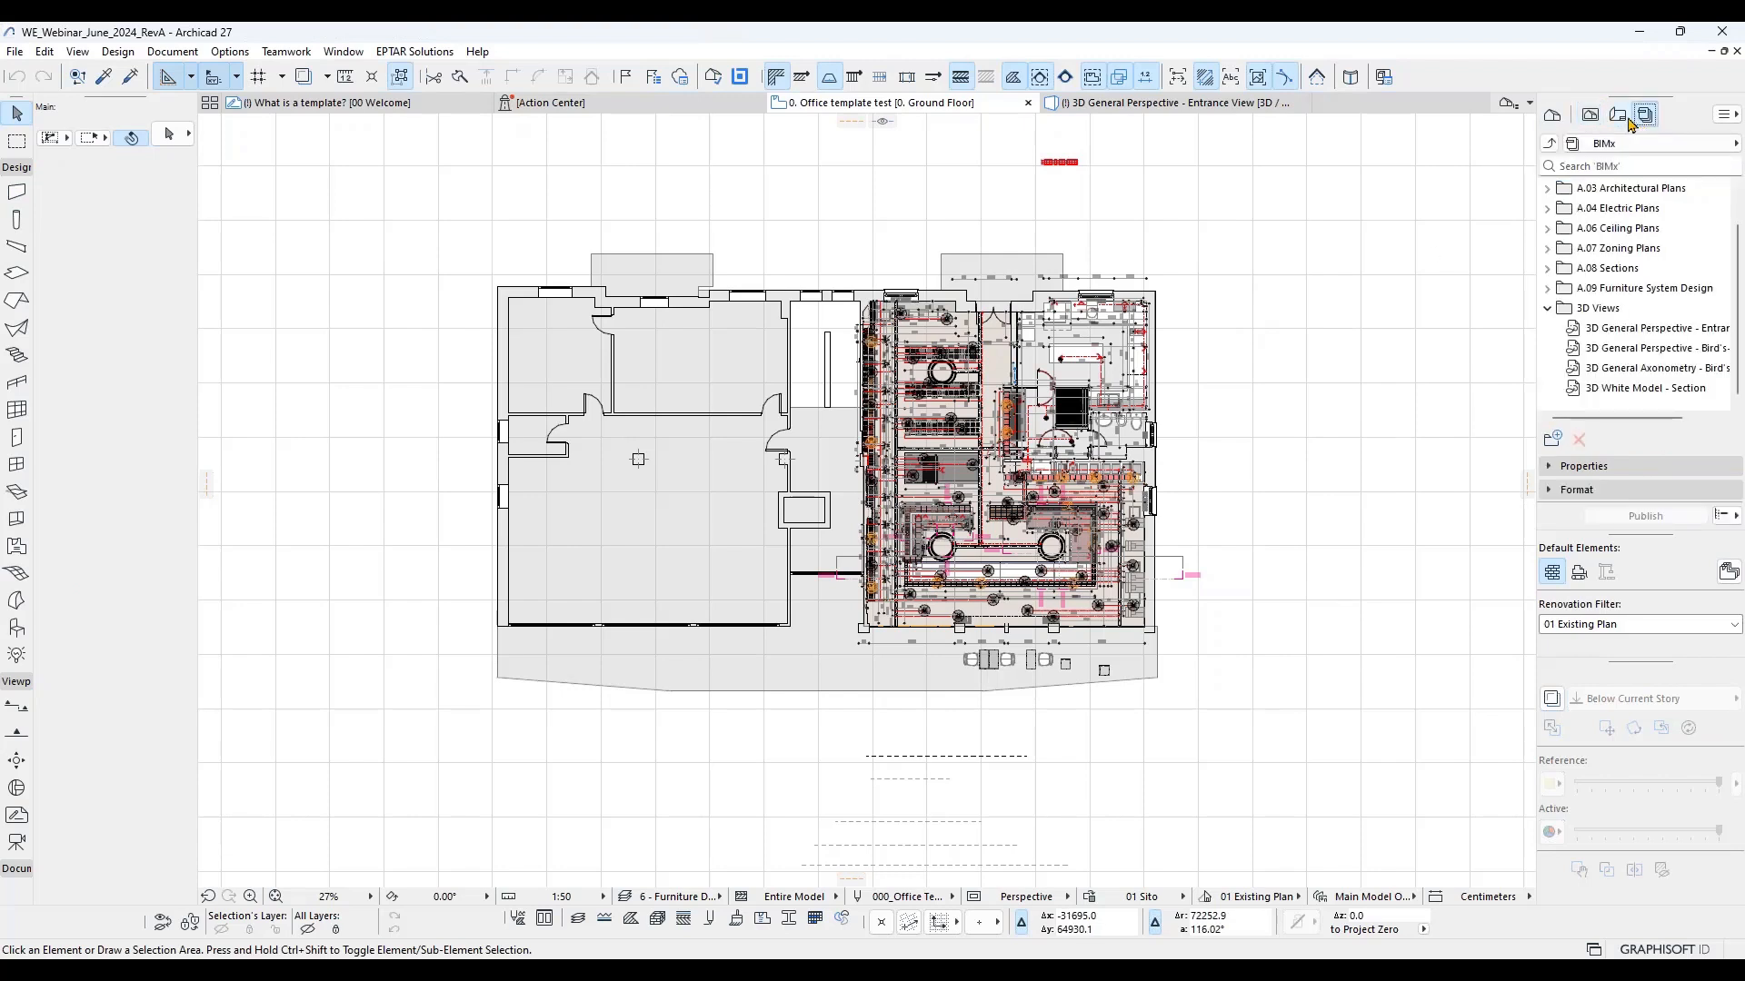
pyautogui.scroll(2, 1614, 264)
pyautogui.click(1547, 349)
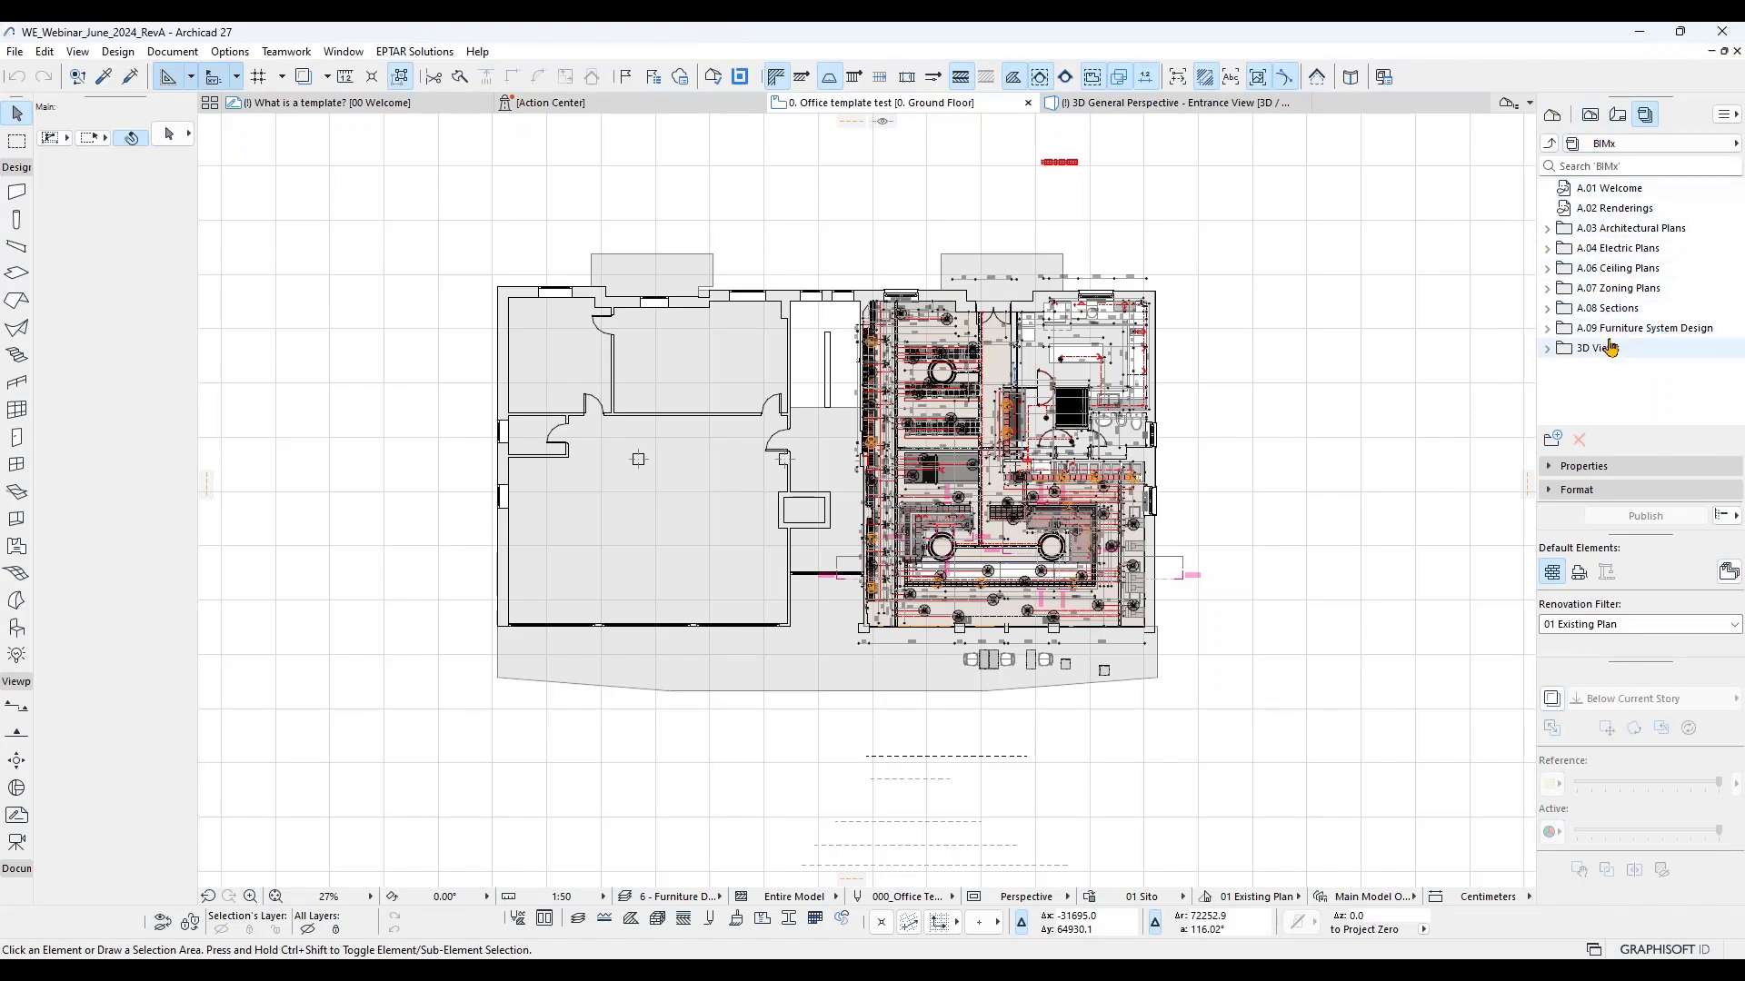
pyautogui.click(1554, 440)
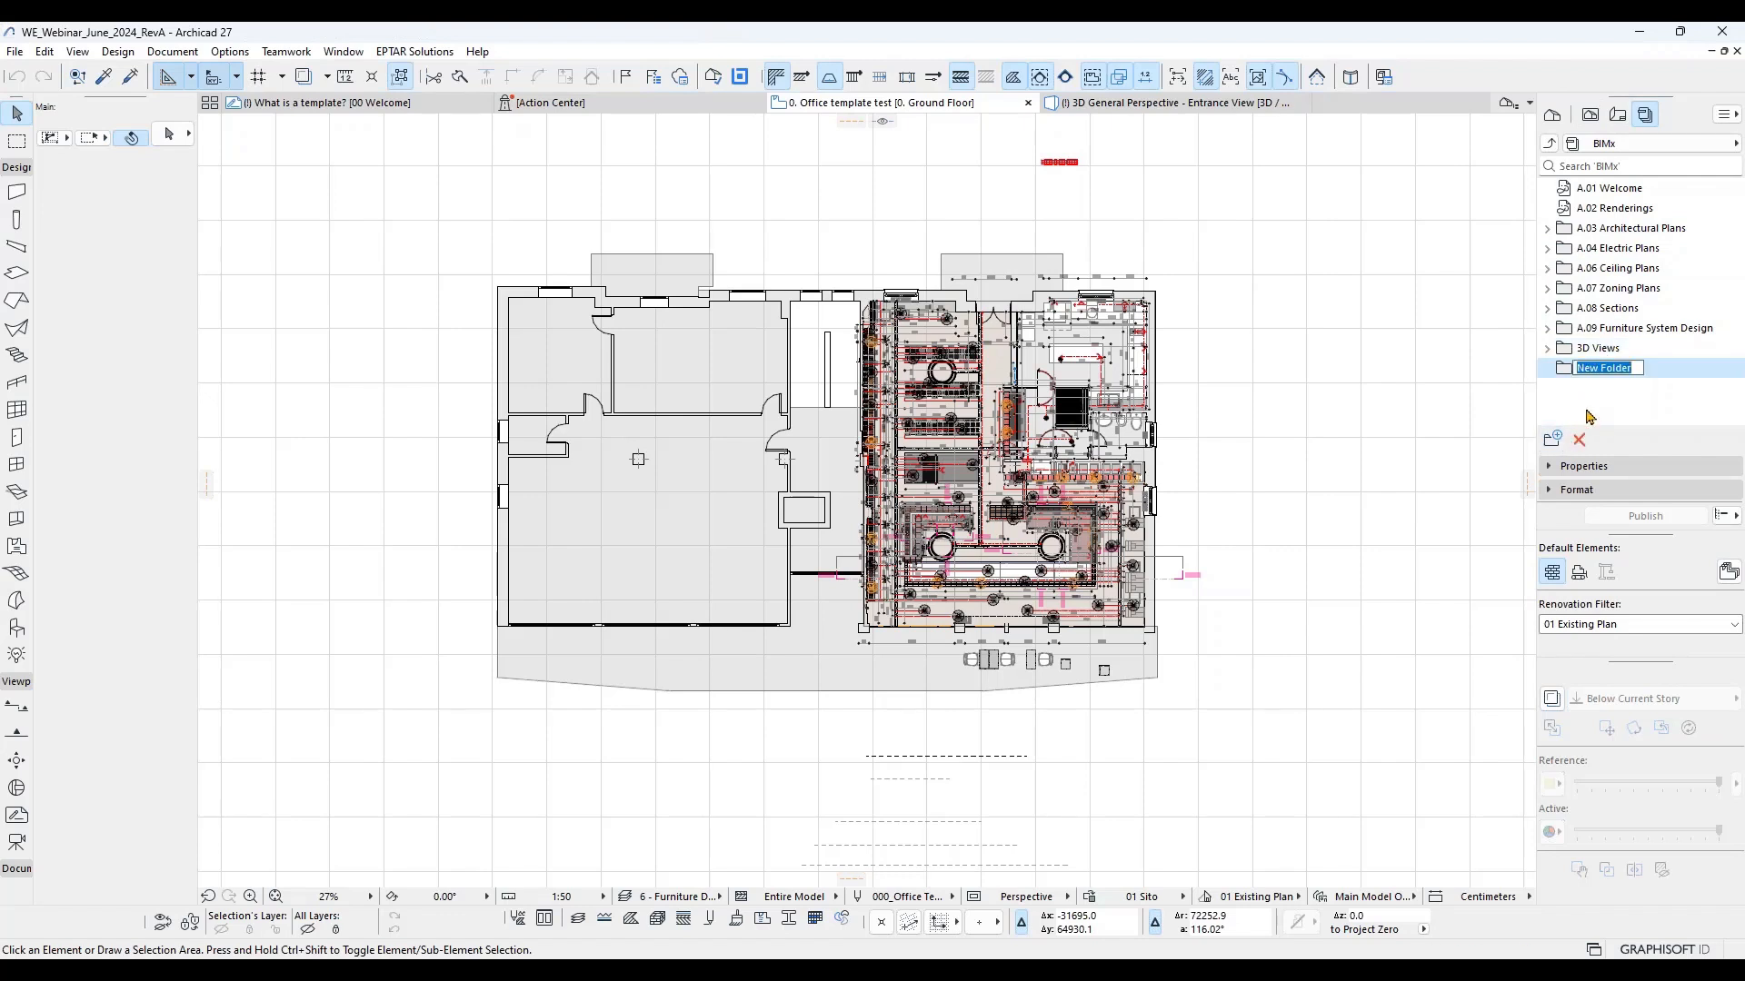
pyautogui.write('Phase 1')
pyautogui.press('Return')
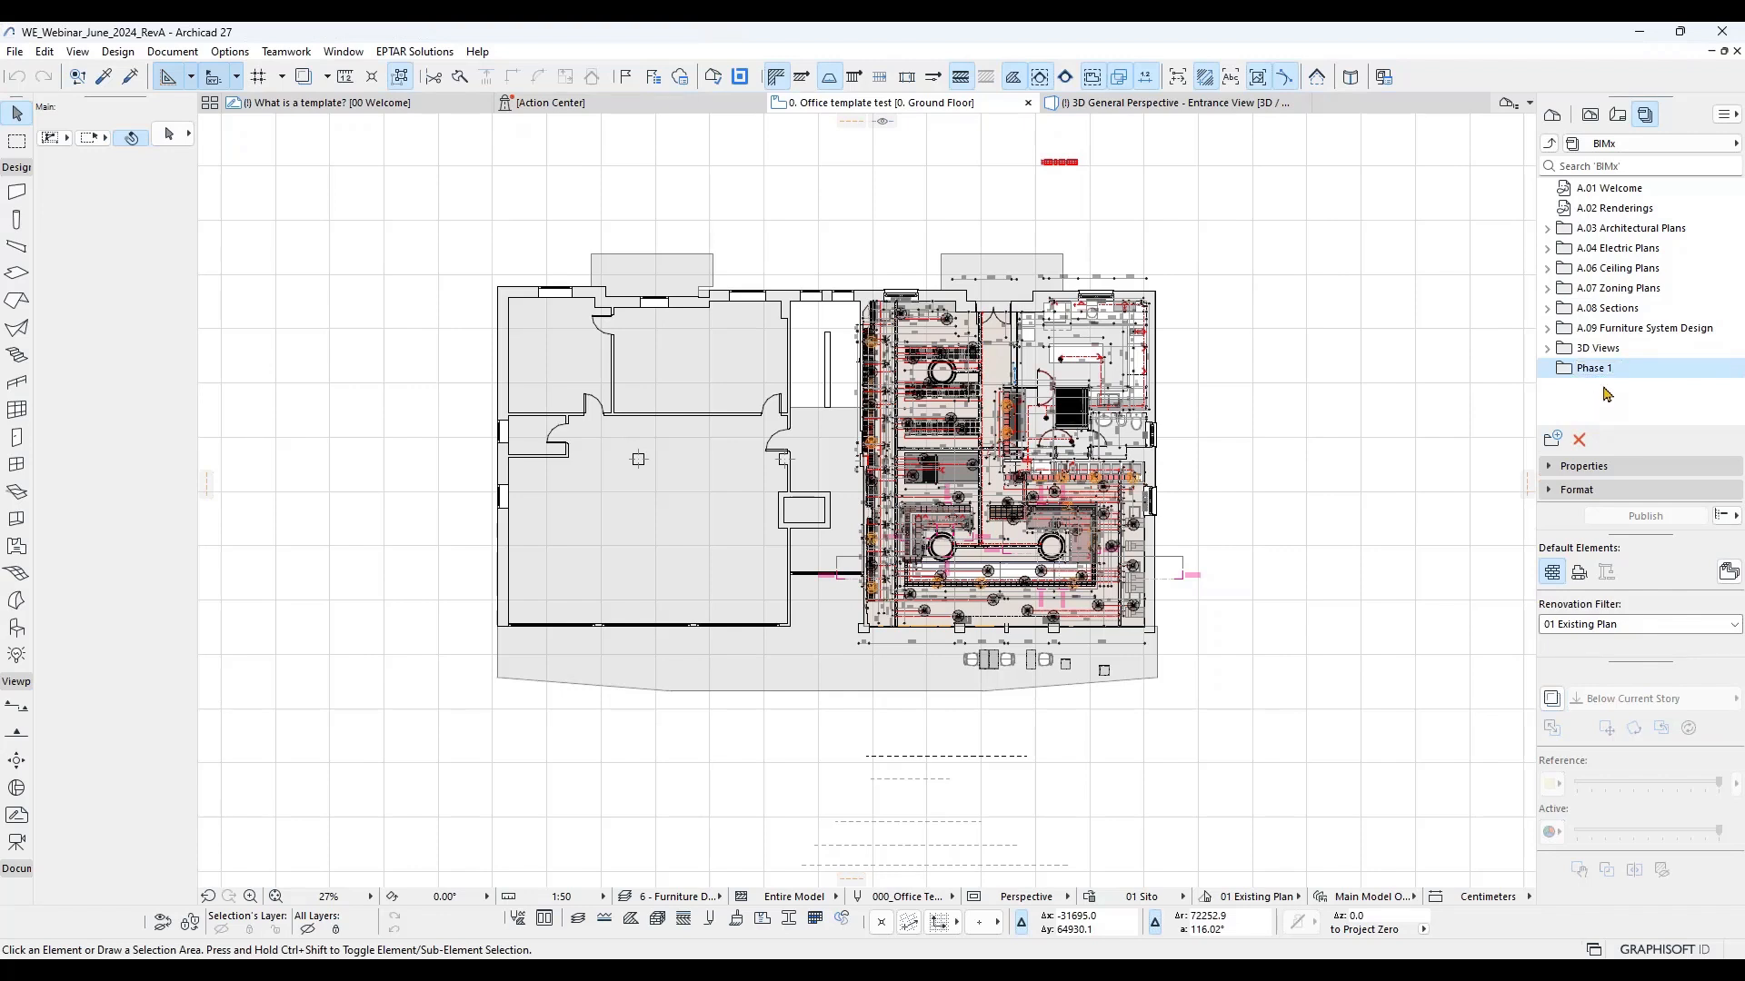
pyautogui.click(1553, 440)
pyautogui.write('P')
pyautogui.press('Escape')
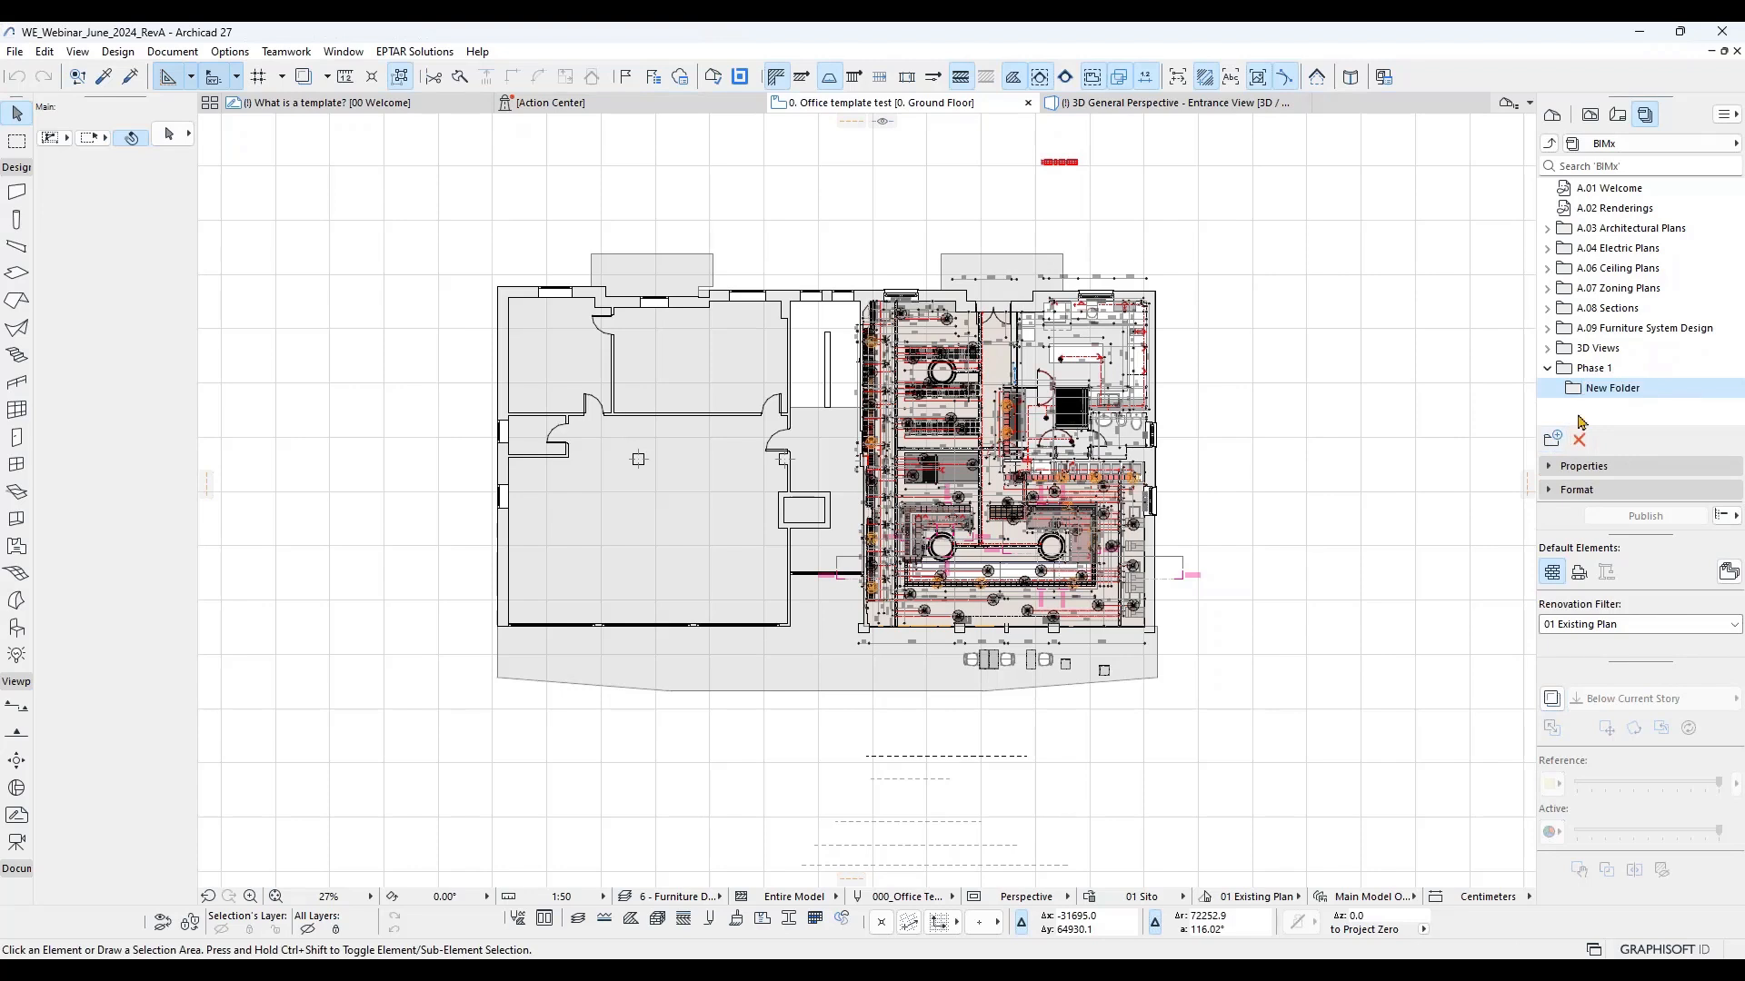
pyautogui.click(1579, 441)
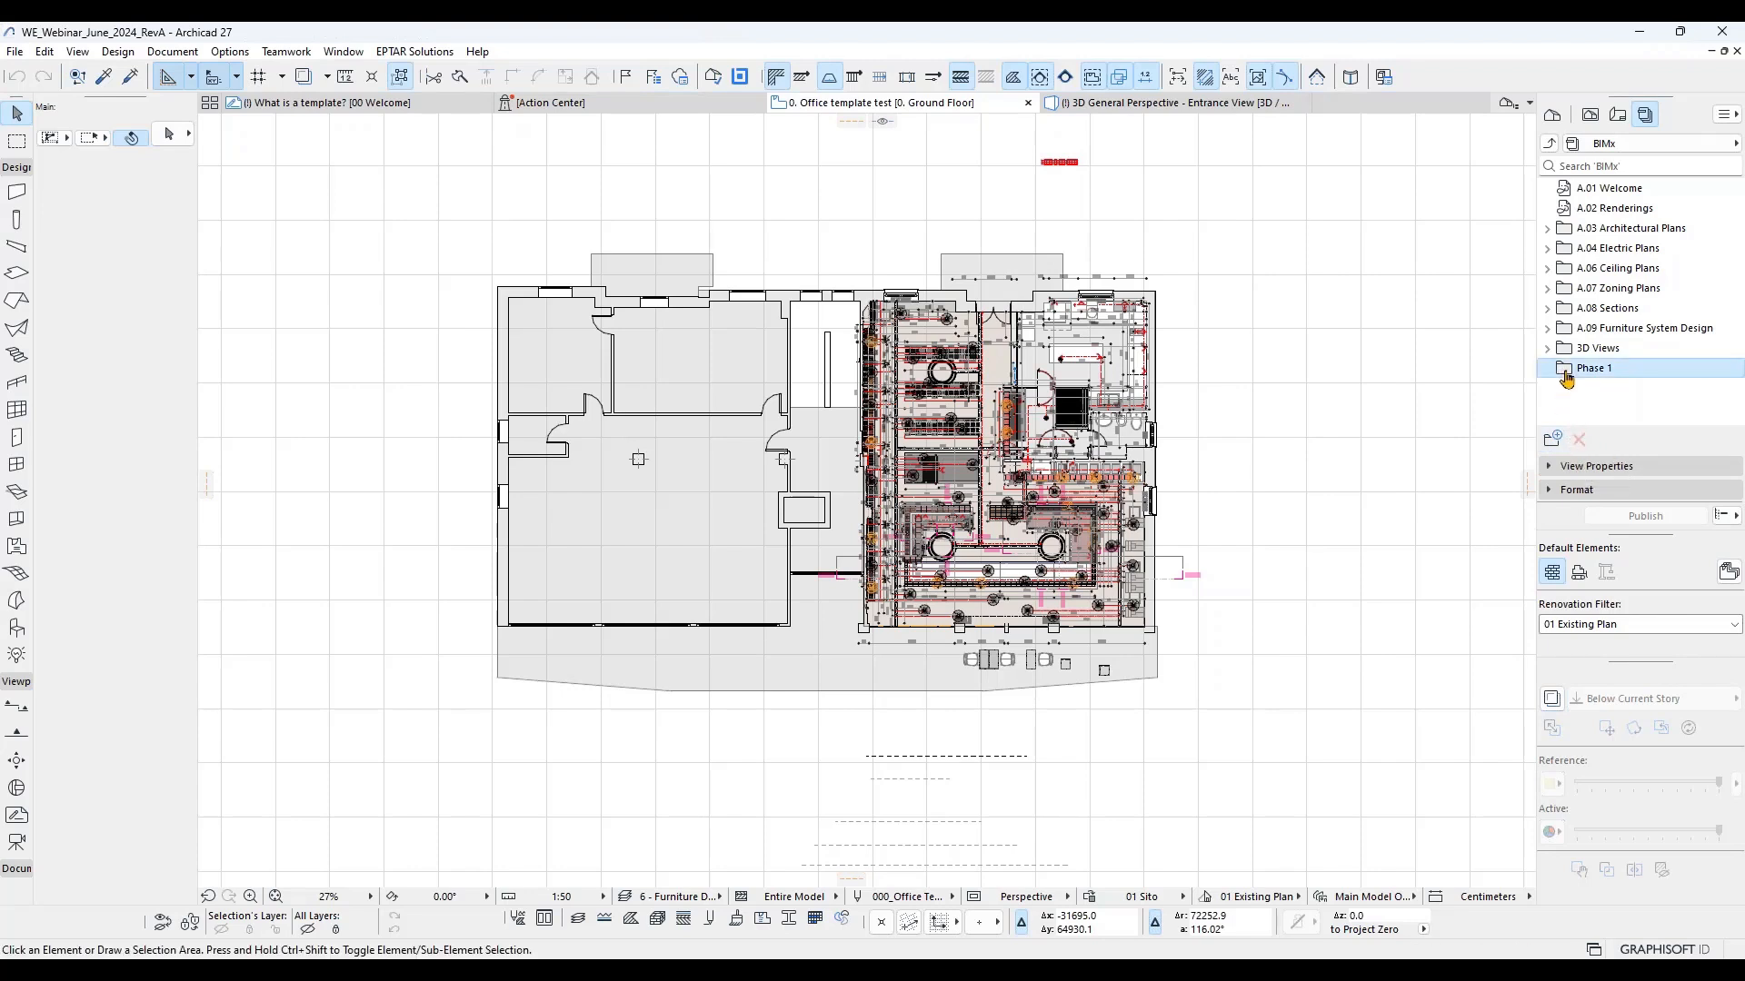
# Step: Add a new folder inside Phase 1 and move it out to the top level of the BIMx publisher set
pyautogui.click(1553, 440)
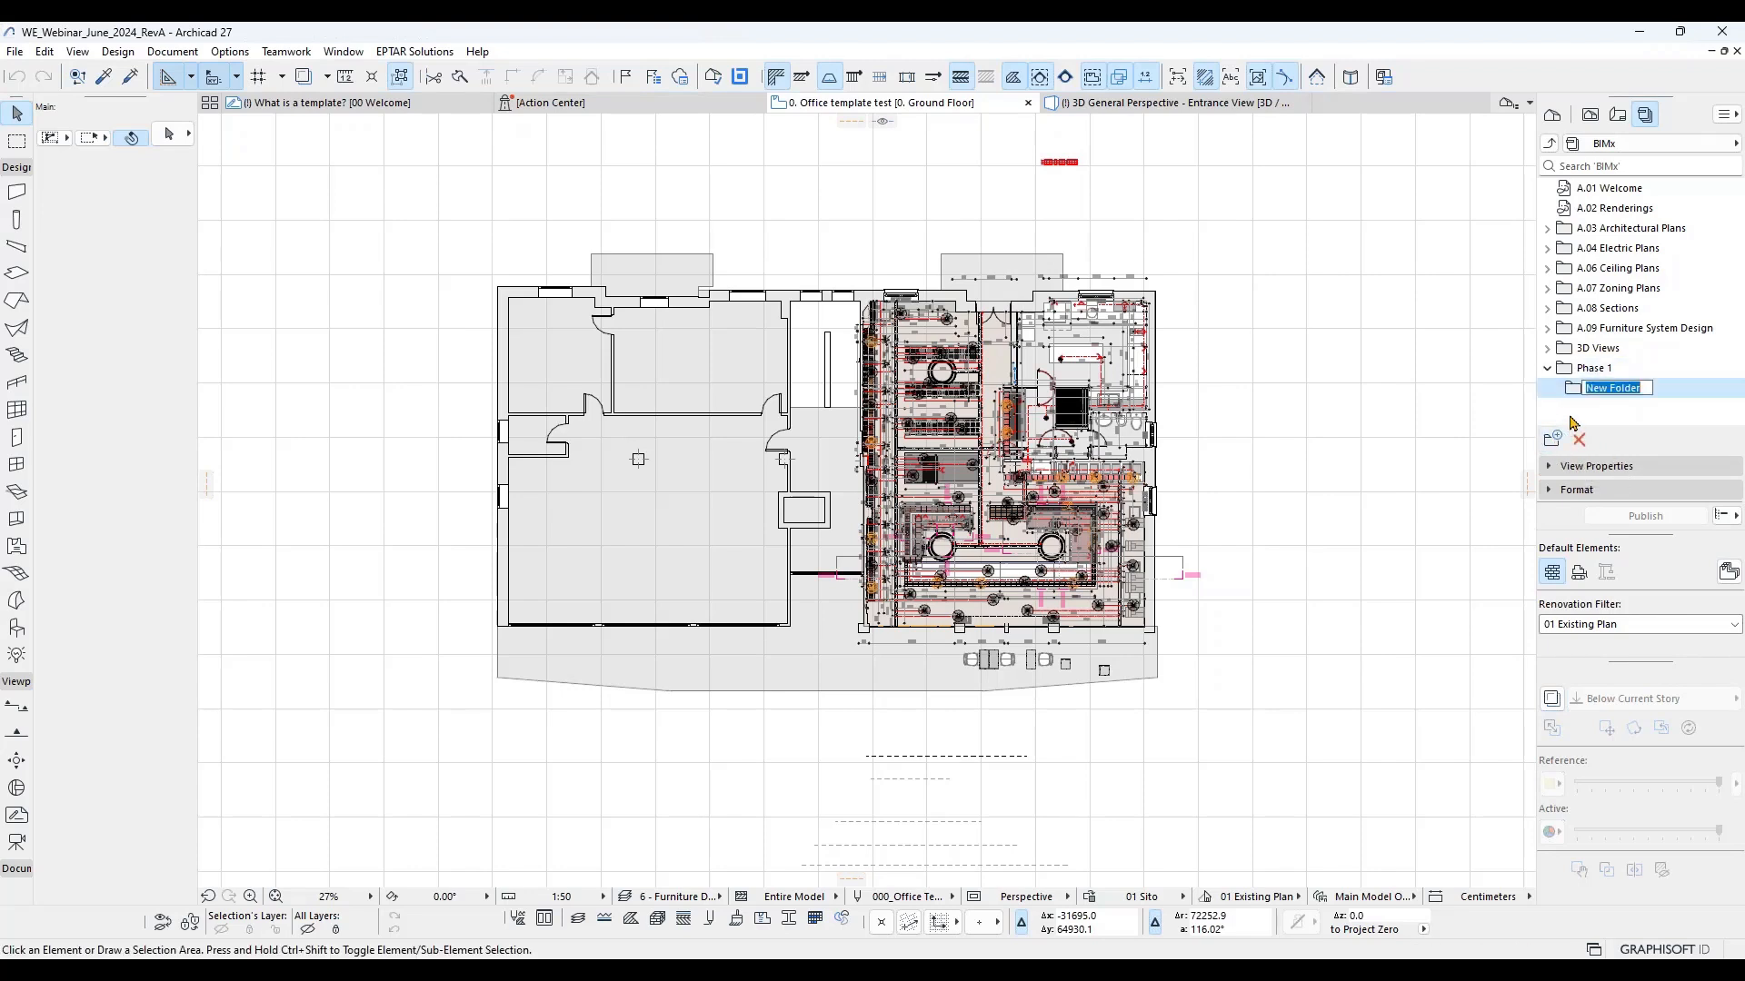
pyautogui.click(1548, 370)
pyautogui.click(1548, 369)
pyautogui.click(1586, 394)
pyautogui.moveTo(1588, 403); pyautogui.dragTo(1581, 368)
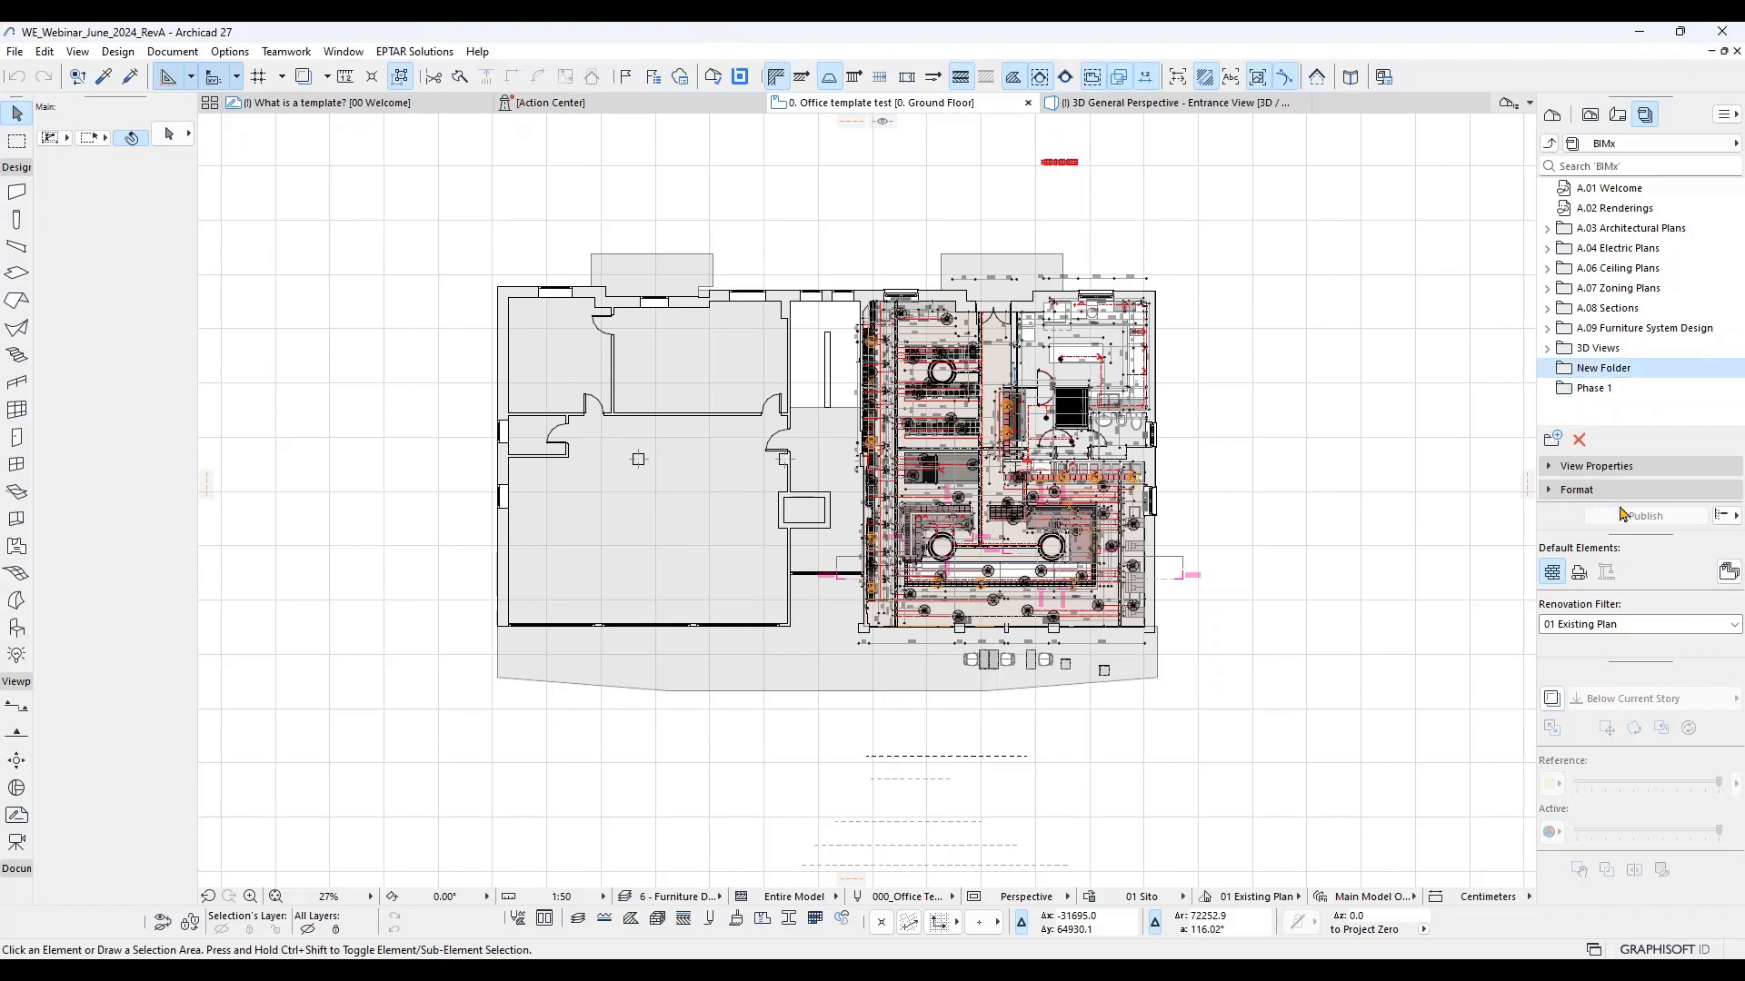
# Step: Rename the new top-level folder as Phase 2 and place it below Phase 1
pyautogui.click(1606, 380)
pyautogui.rightClick(1606, 380)
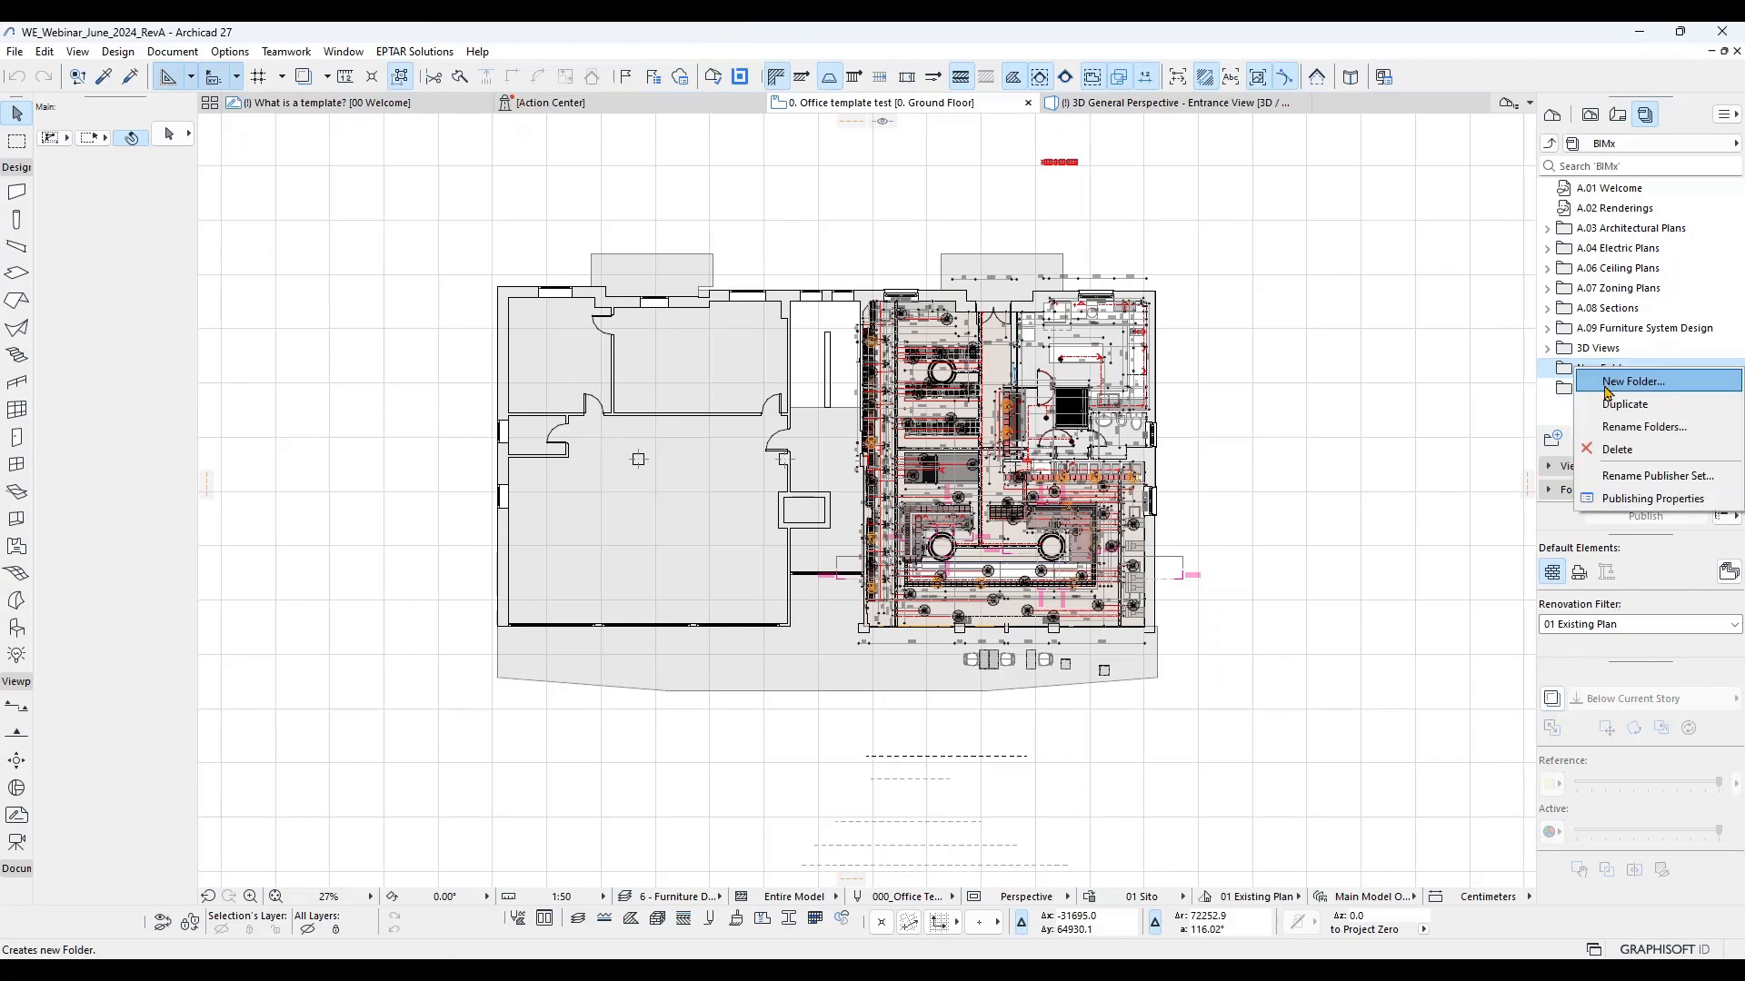
pyautogui.click(1638, 427)
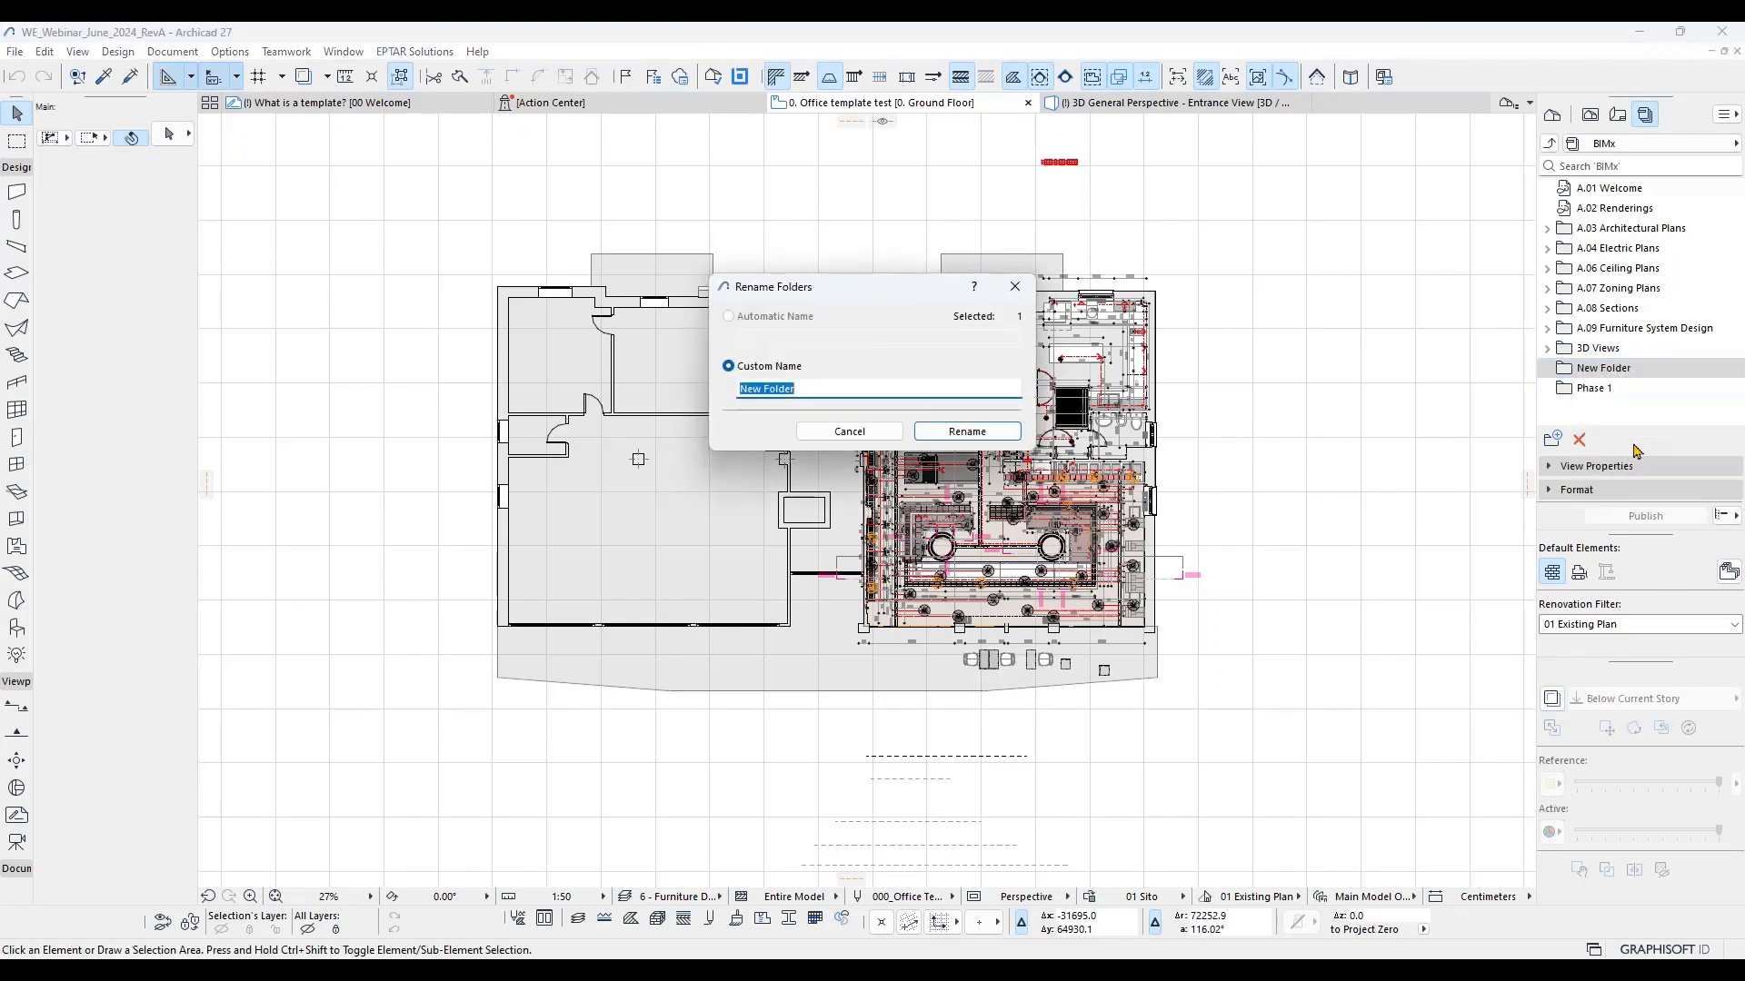
pyautogui.write('Phase 2')
pyautogui.click(965, 433)
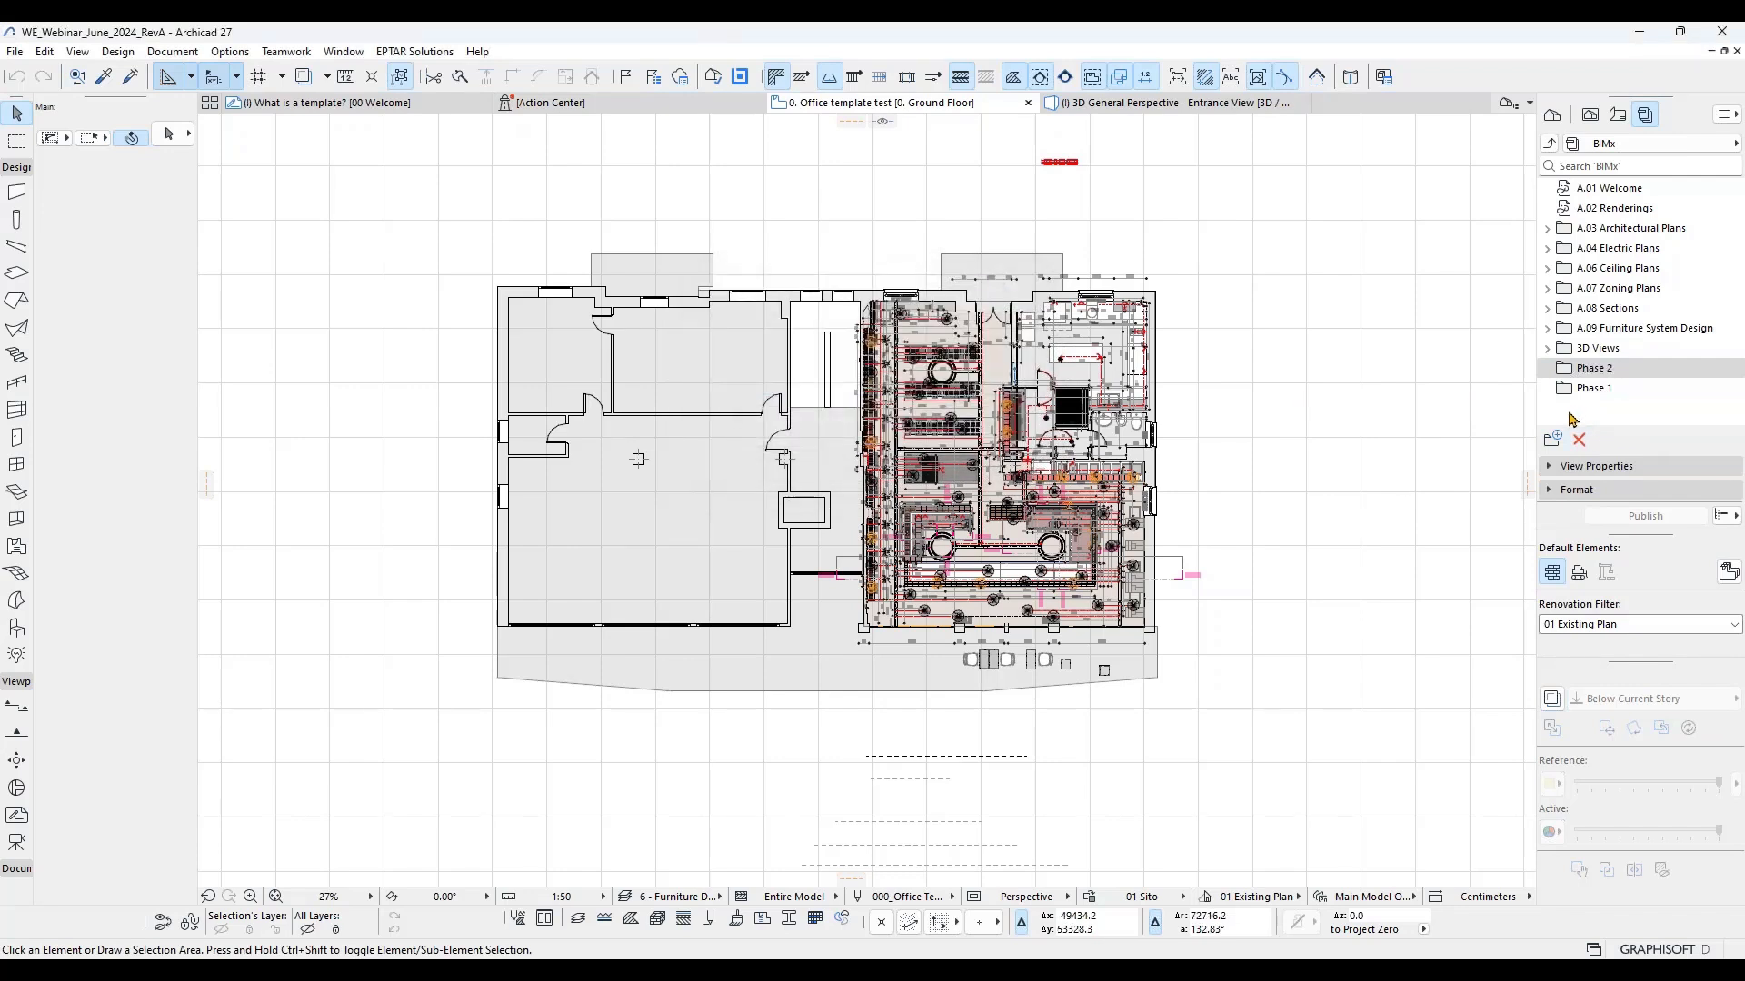
pyautogui.moveTo(1594, 369); pyautogui.dragTo(1613, 405)
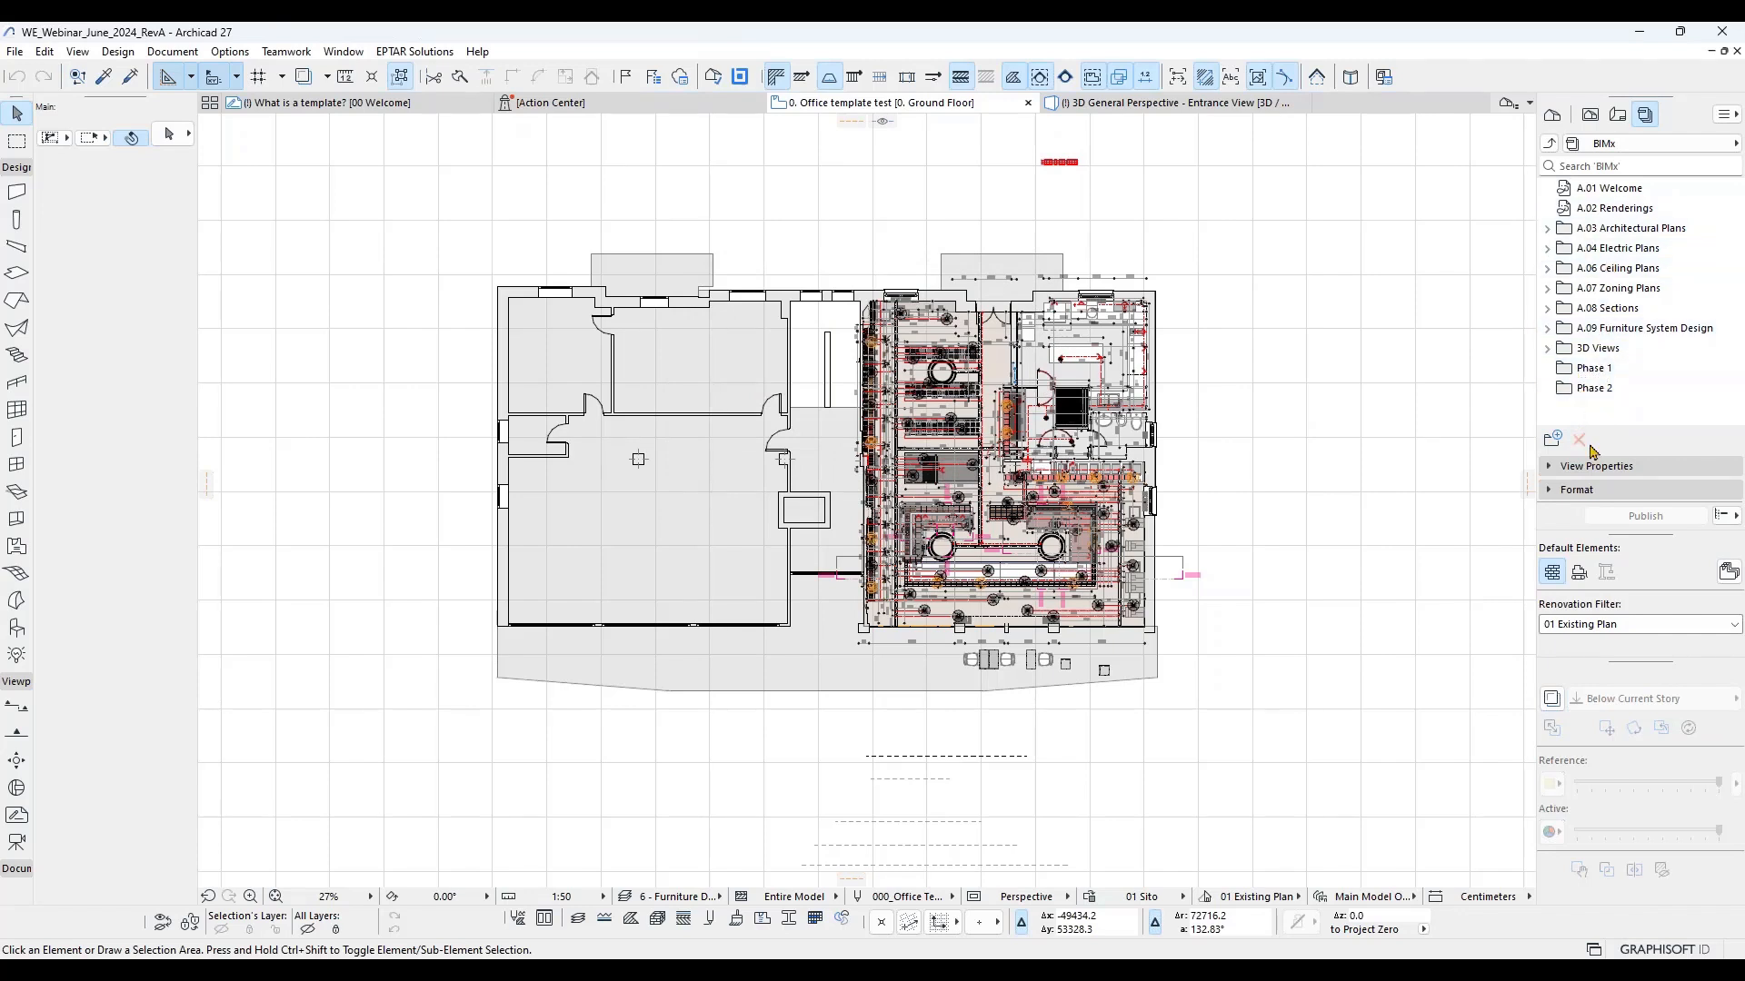
# Step: Add a subfolder named Arc Plans inside the Phase 2 folder
pyautogui.click(1547, 350)
pyautogui.click(1547, 310)
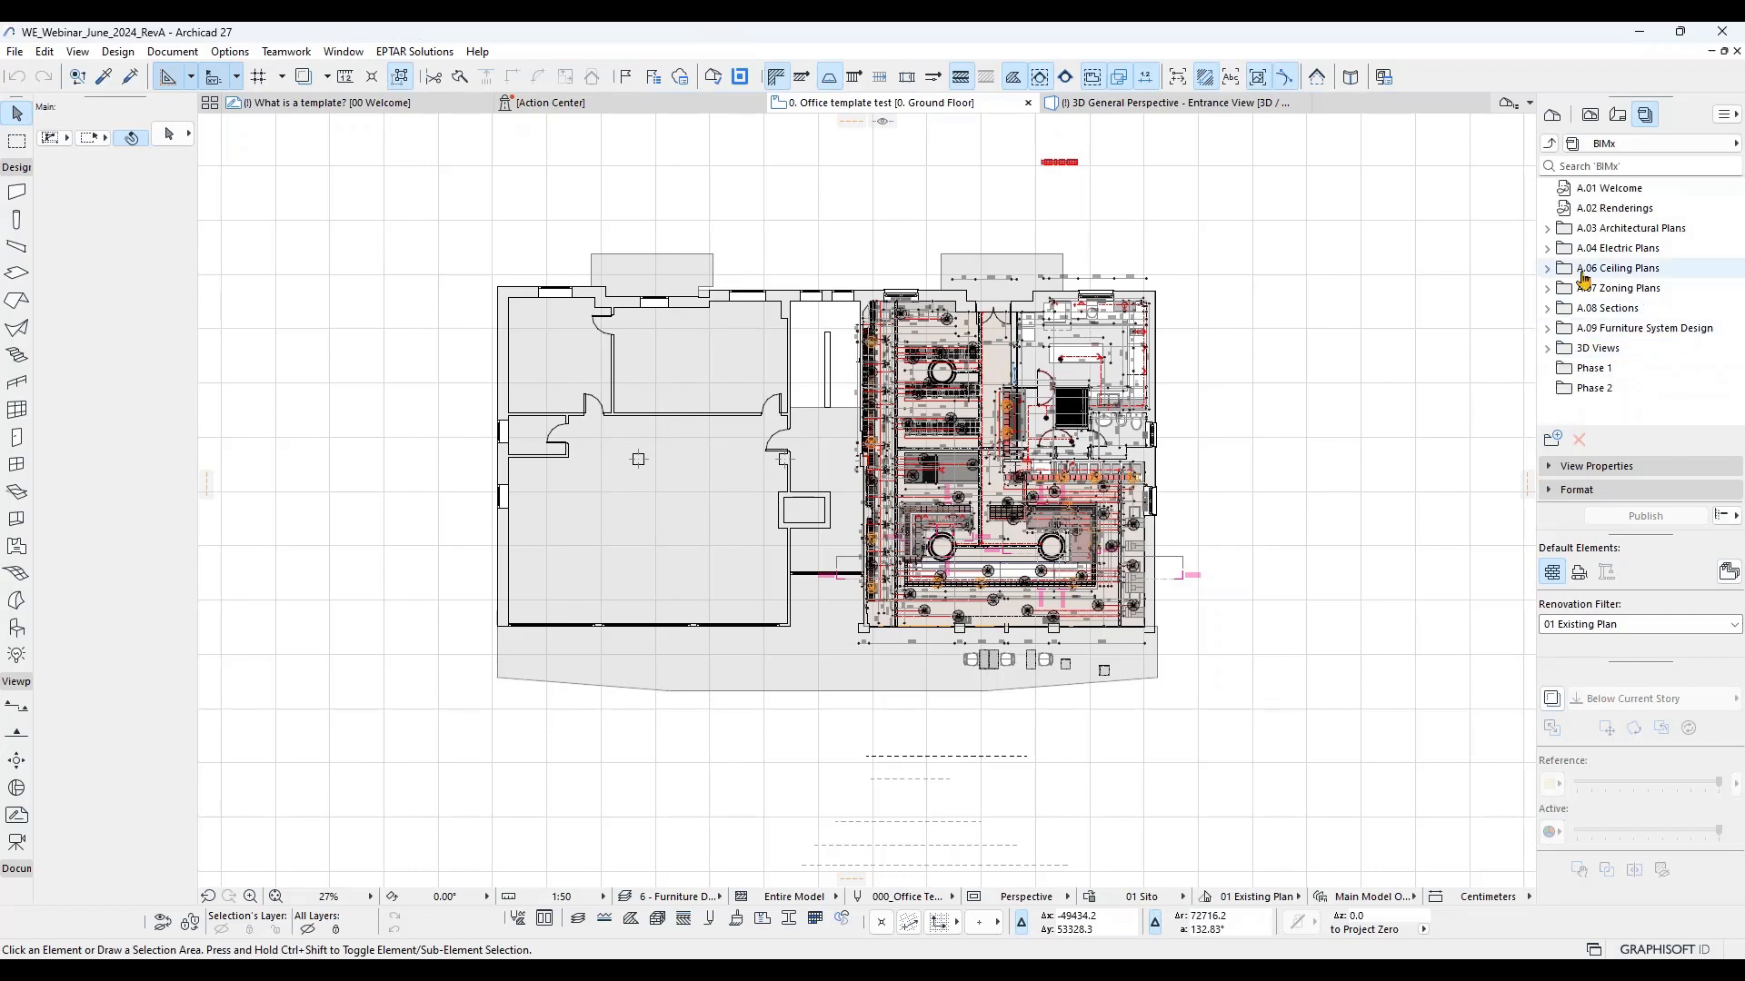
pyautogui.click(1588, 371)
pyautogui.click(1594, 388)
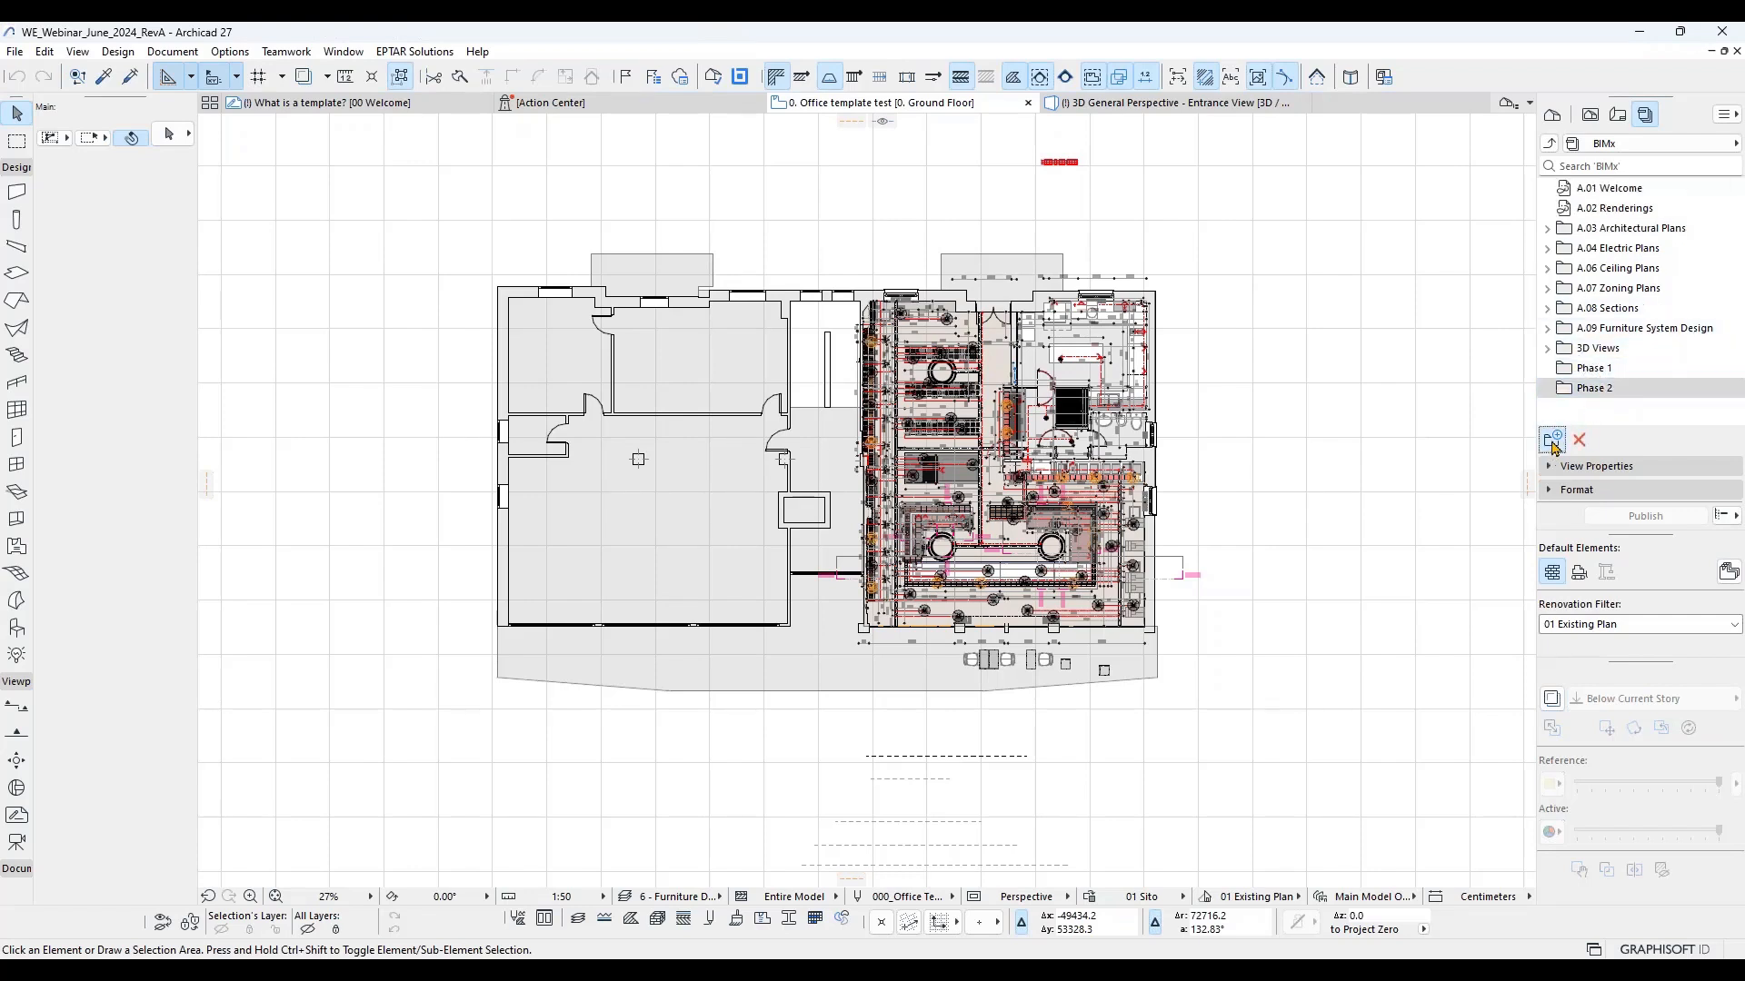
pyautogui.click(1552, 439)
pyautogui.press('BackSpace')
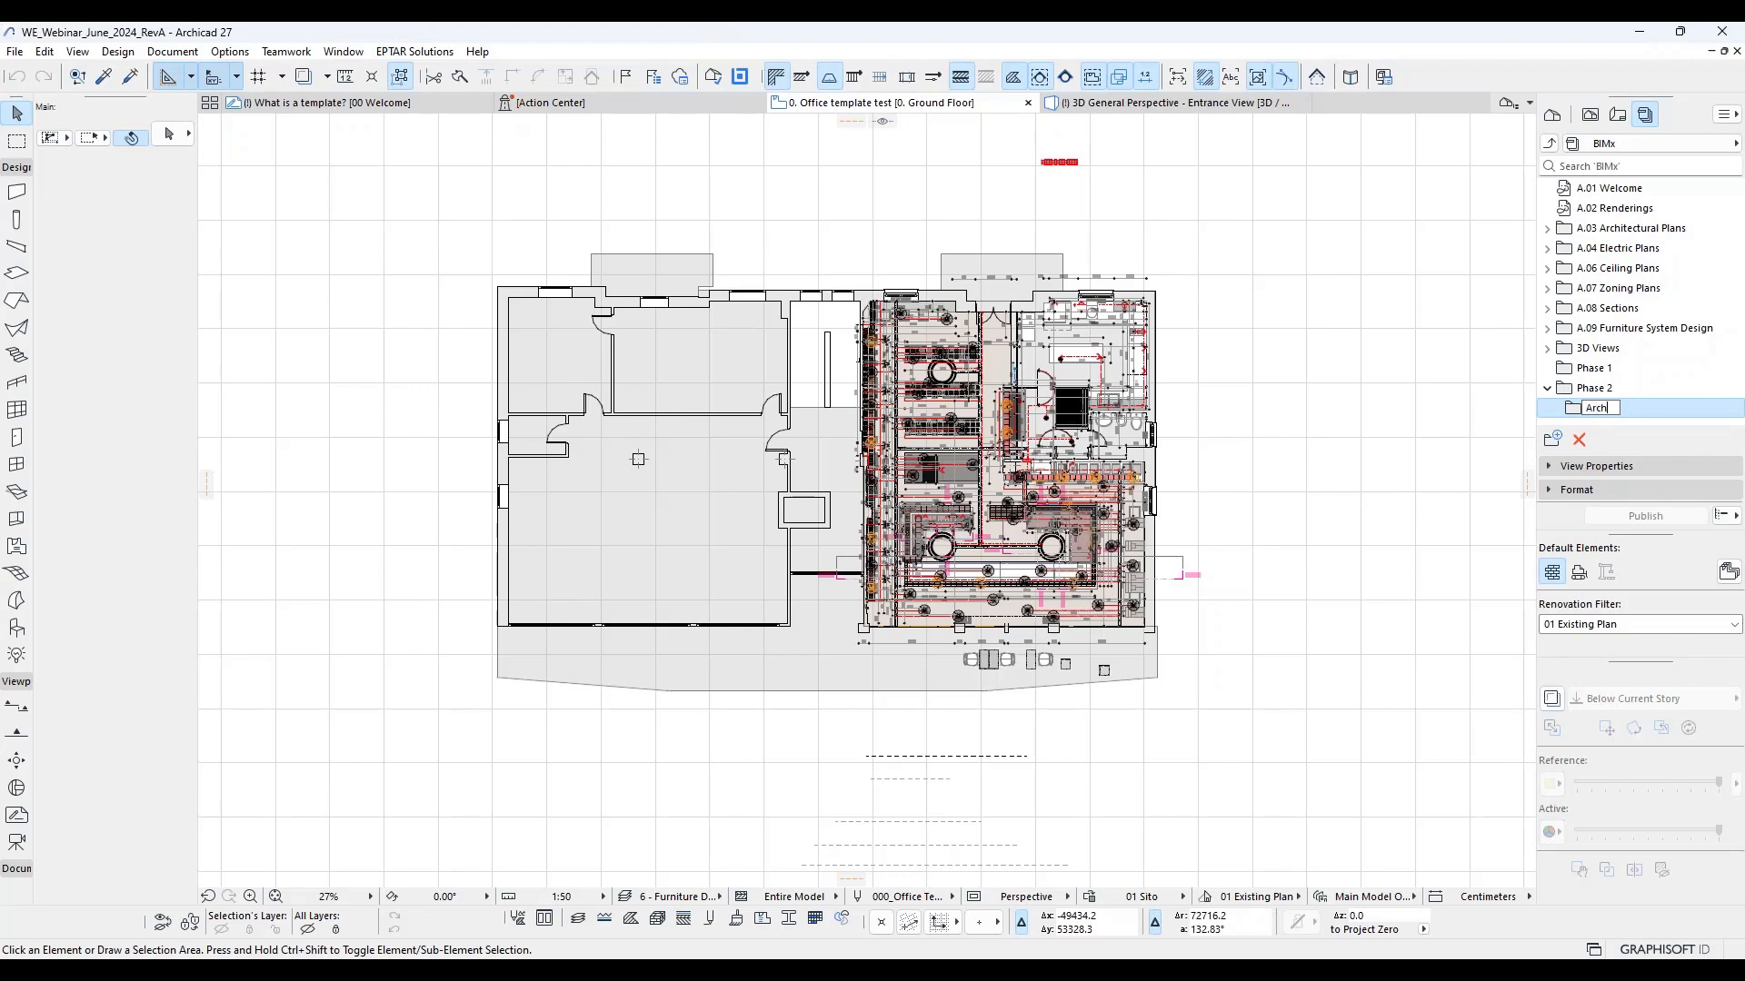
pyautogui.write('ite')
pyautogui.press('Return')
# Step: Add a second subfolder named STR Plans inside Phase 2 and reselect the Phase 2 folder
pyautogui.press('Left')
pyautogui.press('Left')
pyautogui.click(1554, 437)
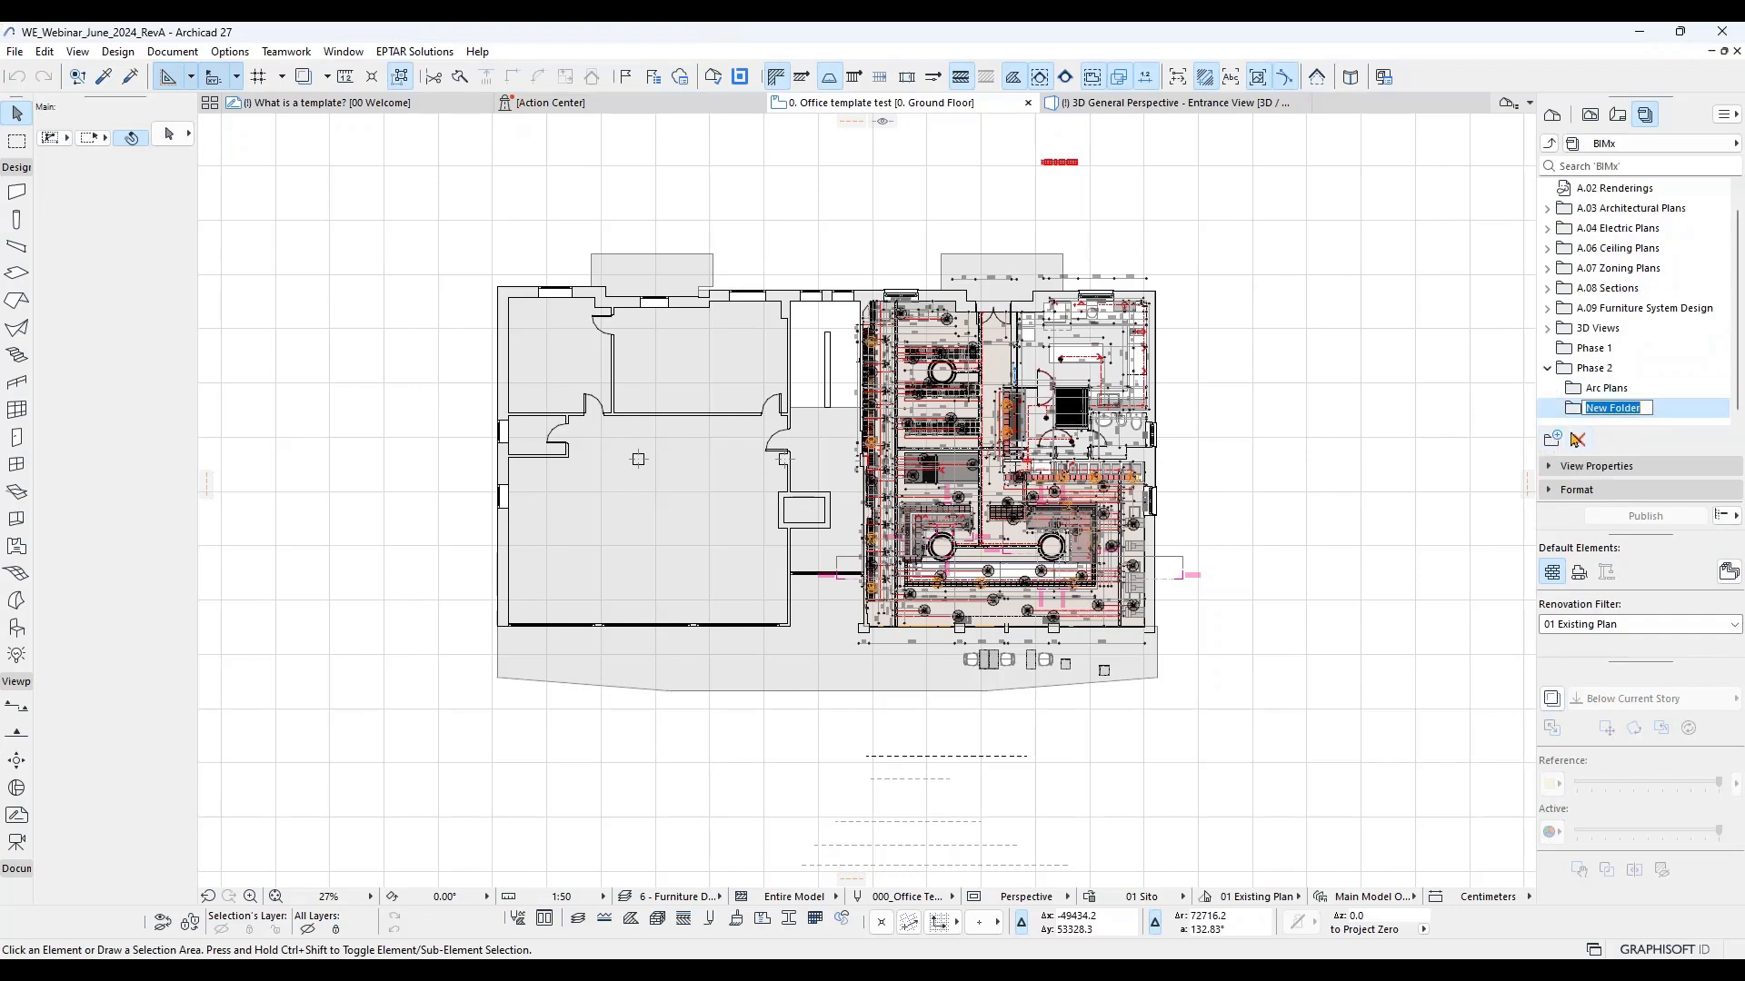
pyautogui.write('A')
pyautogui.press('Return')
pyautogui.press('Up')
pyautogui.press('Up')
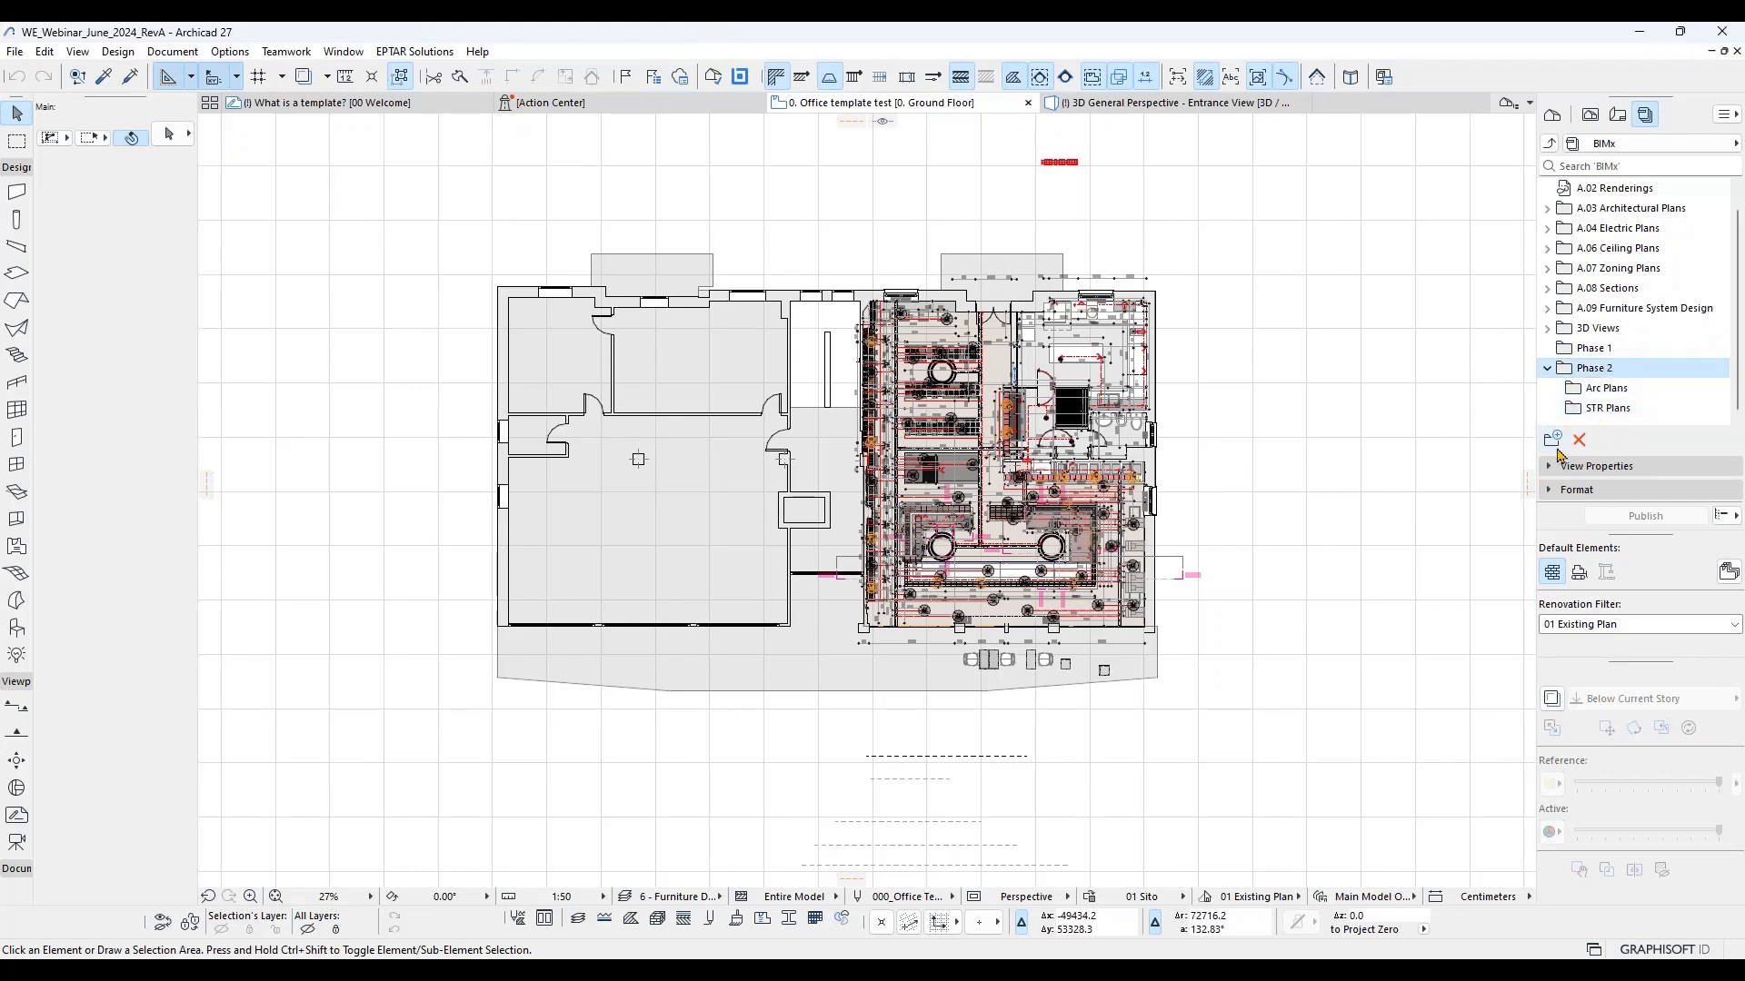
# Step: Add a third subfolder named MEP Plans inside the Phase 2 folder
pyautogui.click(1552, 440)
pyautogui.write('M')
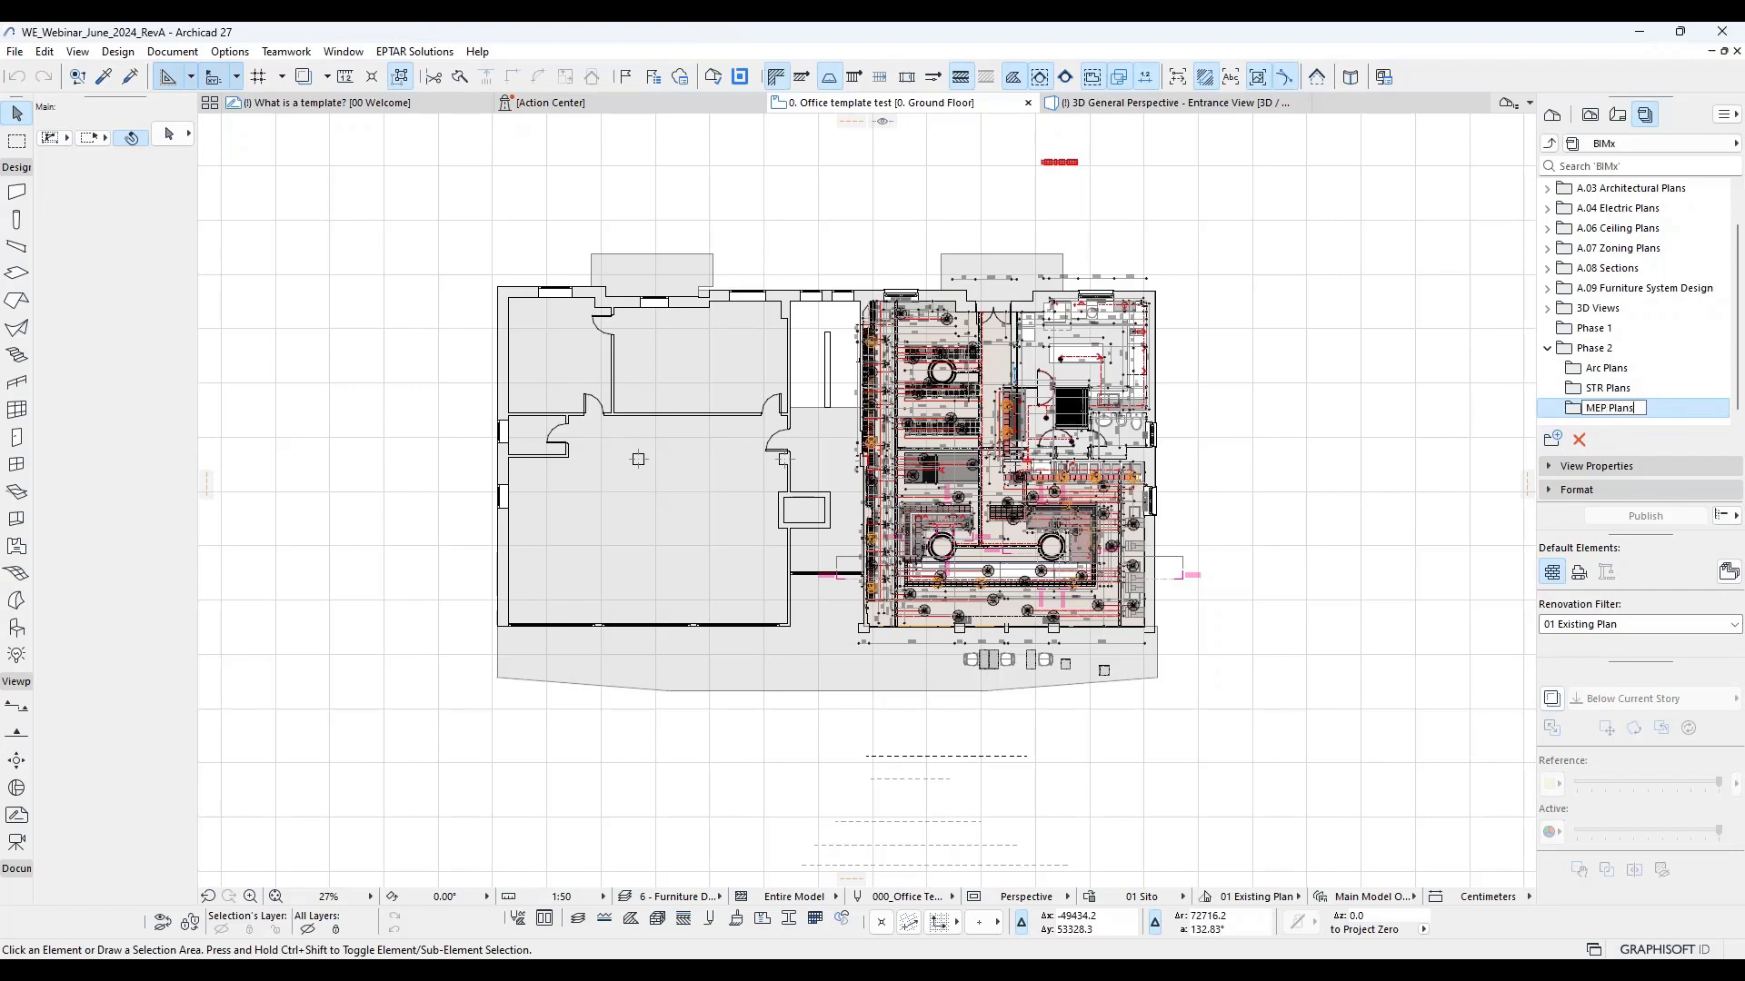
pyautogui.write('EP Plans')
pyautogui.press('Return')
# Step: Add a fourth subfolder named Preliminary Plan inside the Phase 2 folder
pyautogui.click(1605, 353)
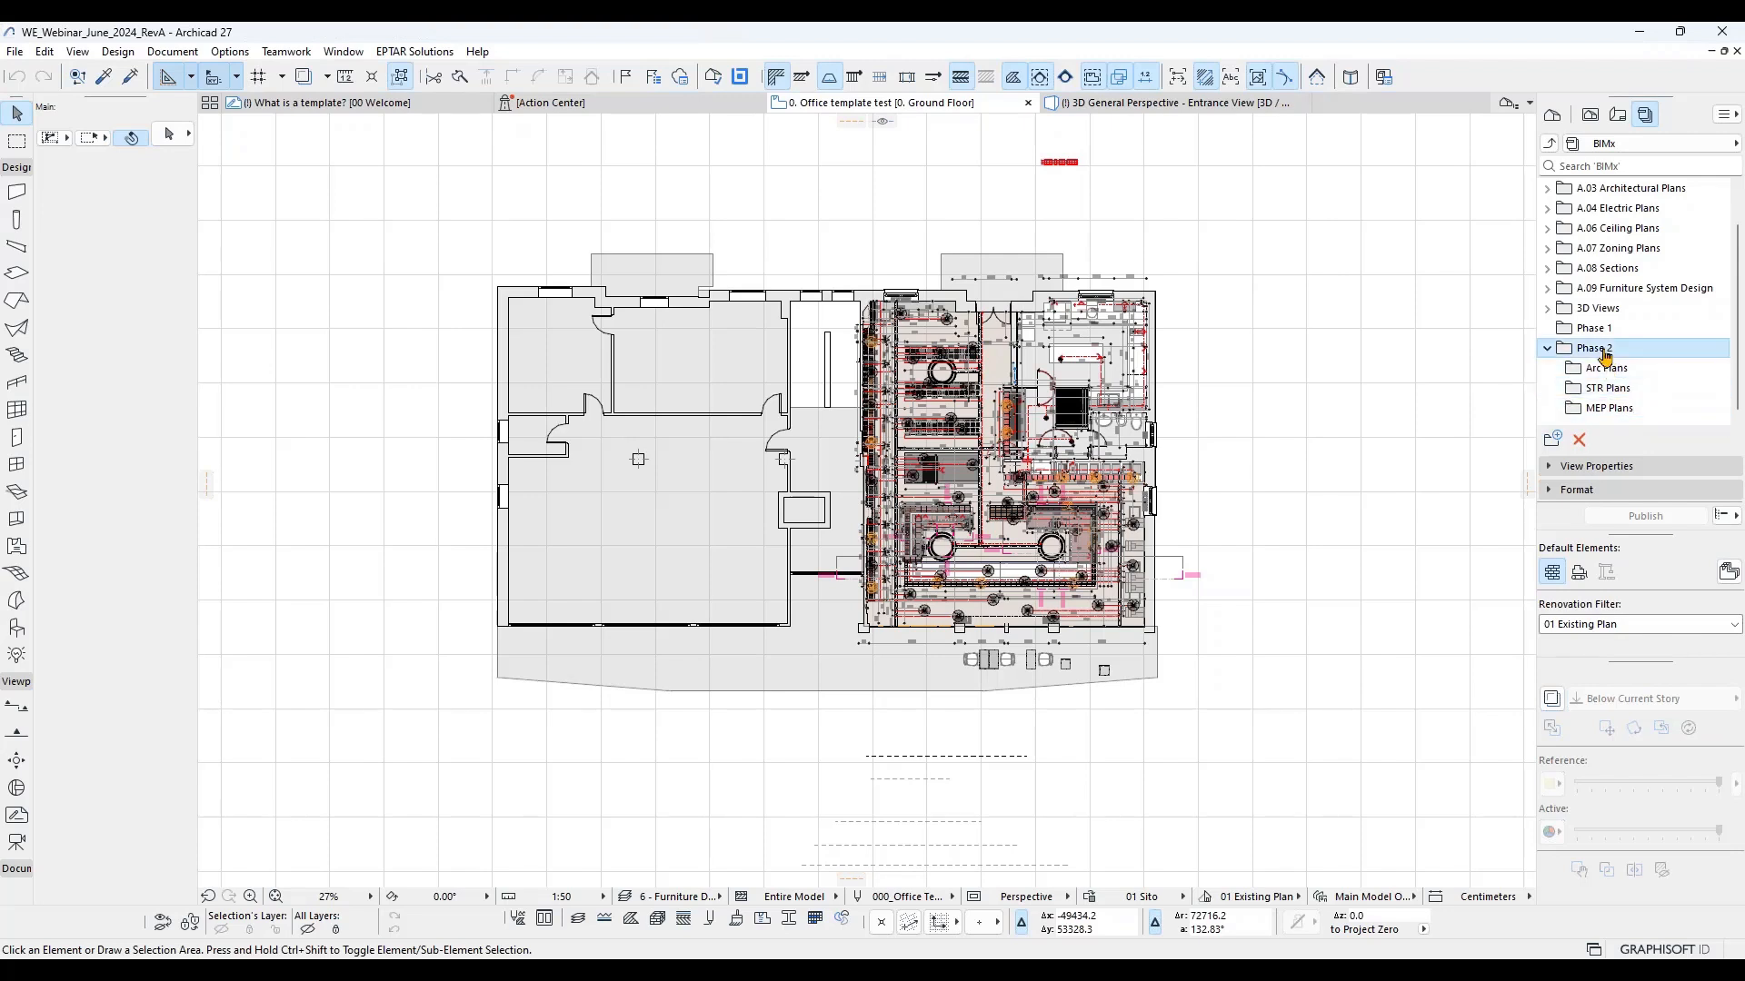
pyautogui.rightClick(1605, 356)
pyautogui.click(1620, 363)
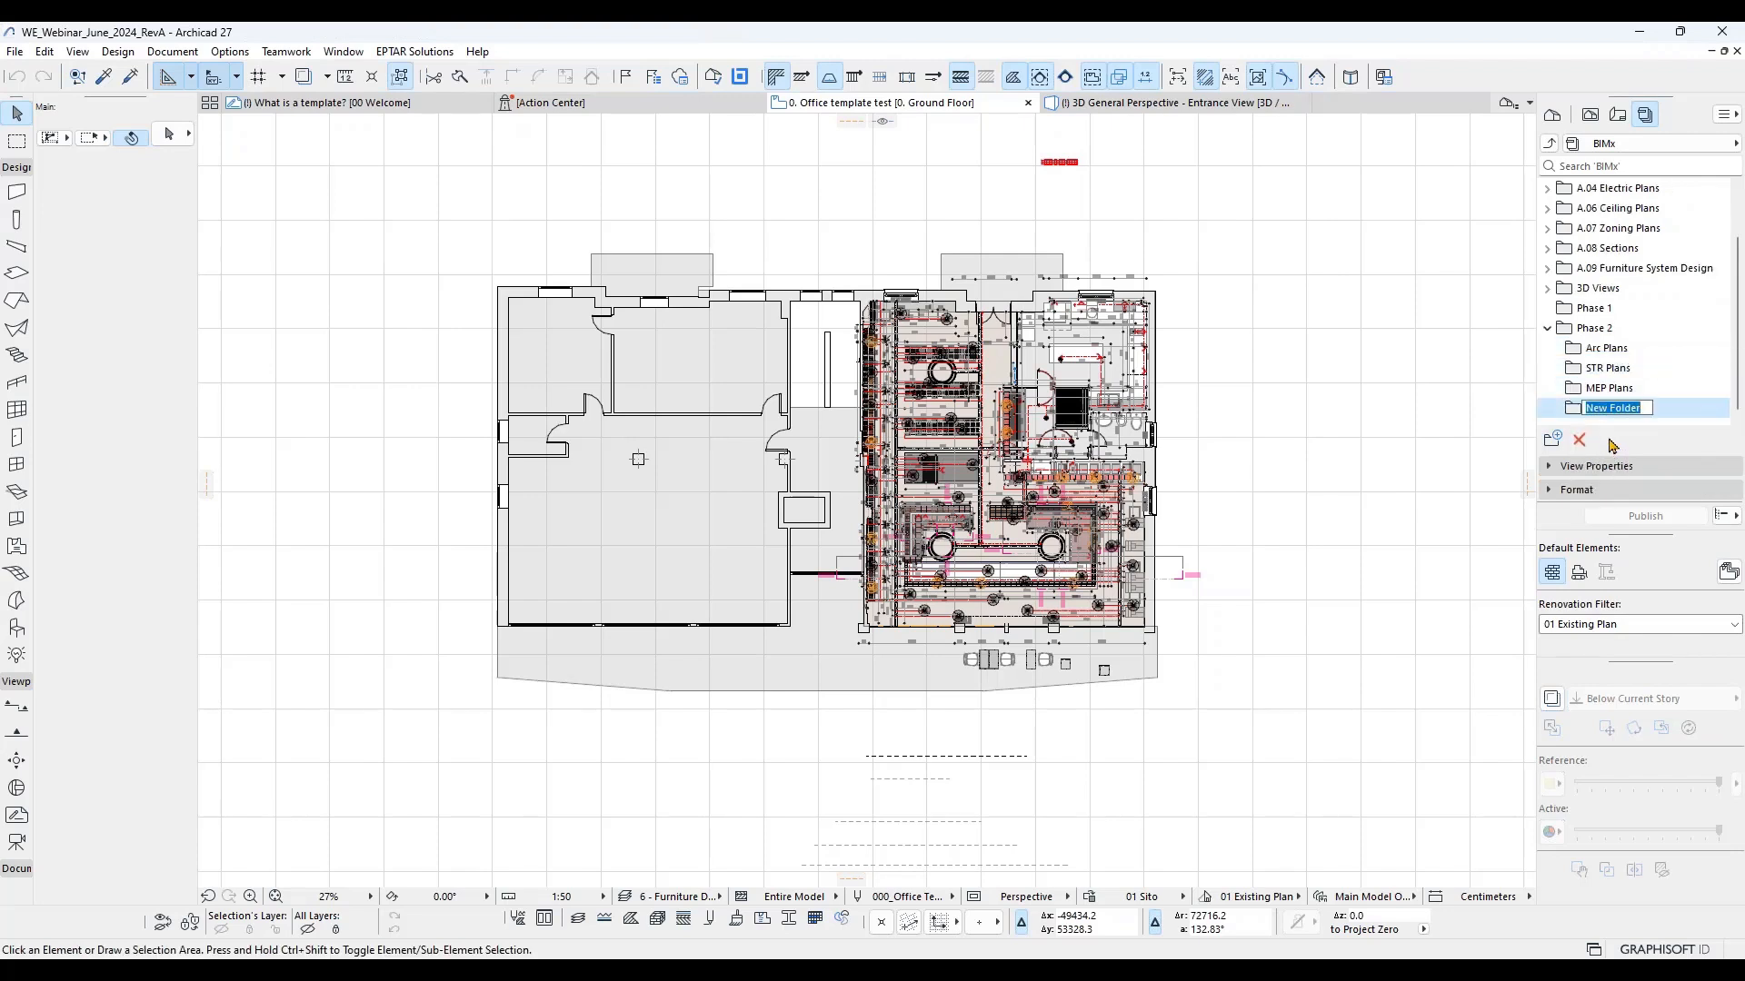
pyautogui.write('P')
pyautogui.write('reliminary Plan Co')
pyautogui.press('BackSpace')
pyautogui.press('BackSpace')
pyautogui.press('Return')
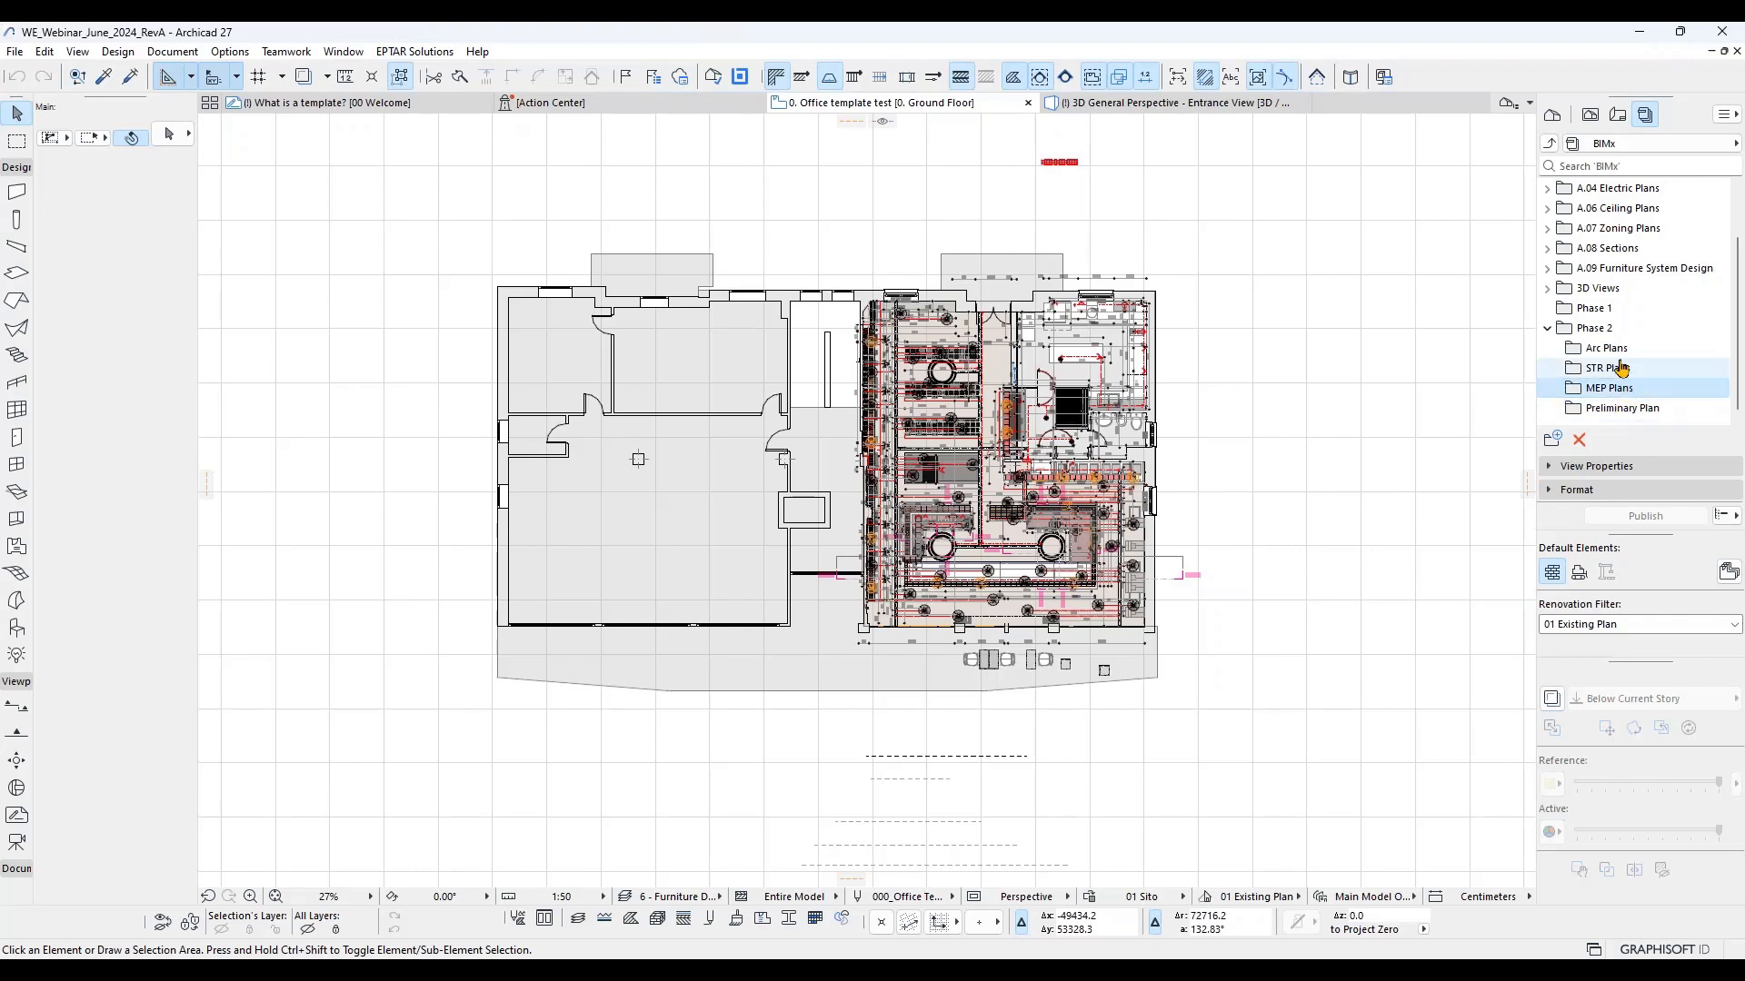
# Step: Review the subfolders inside Phase 2 and leave the folder collapsed
pyautogui.click(1547, 328)
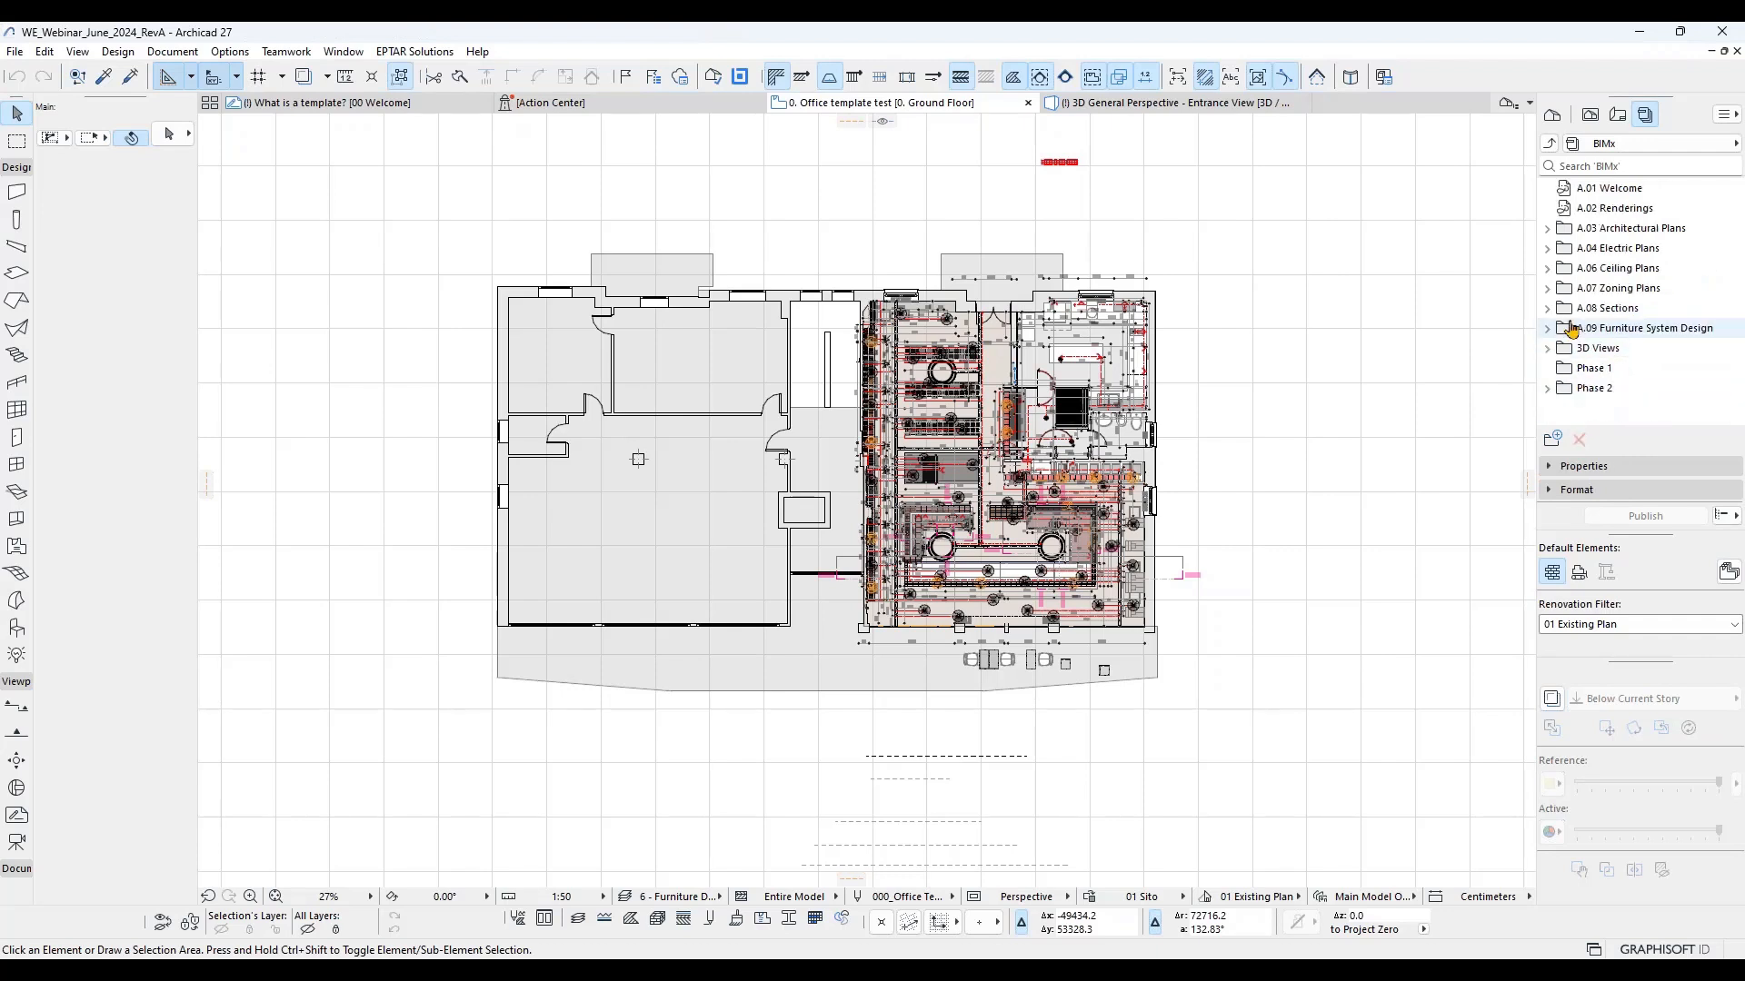
pyautogui.doubleClick(1583, 389)
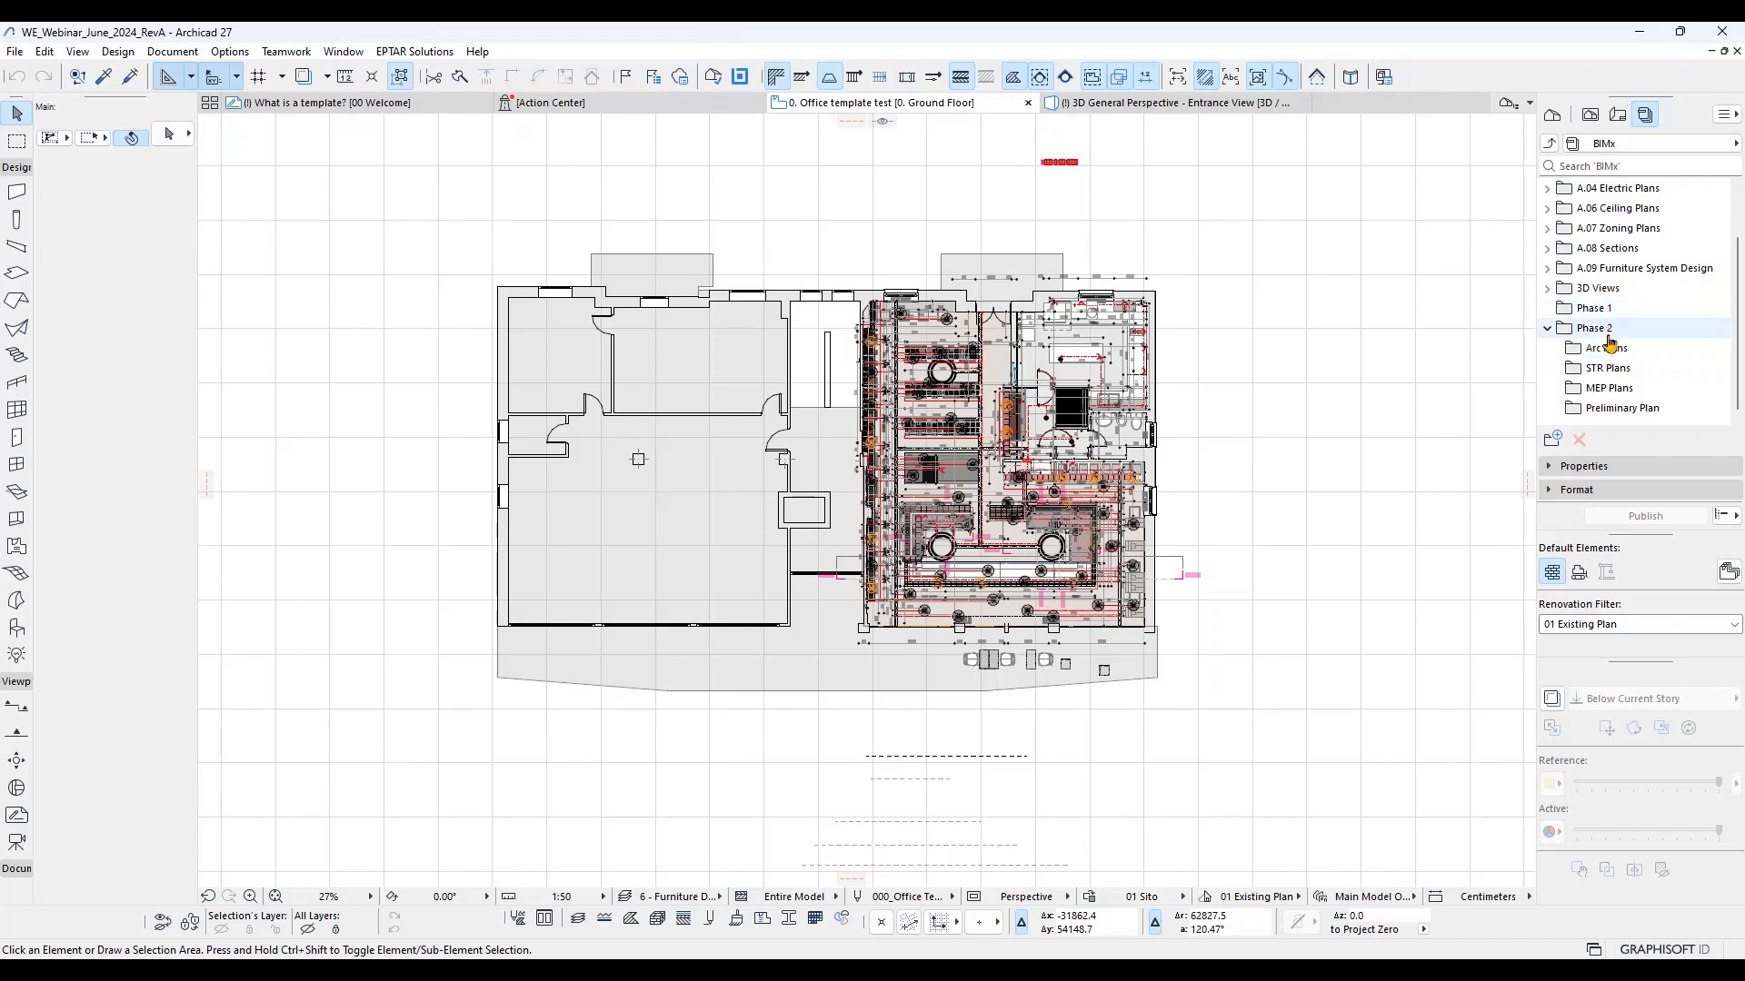
pyautogui.click(1547, 328)
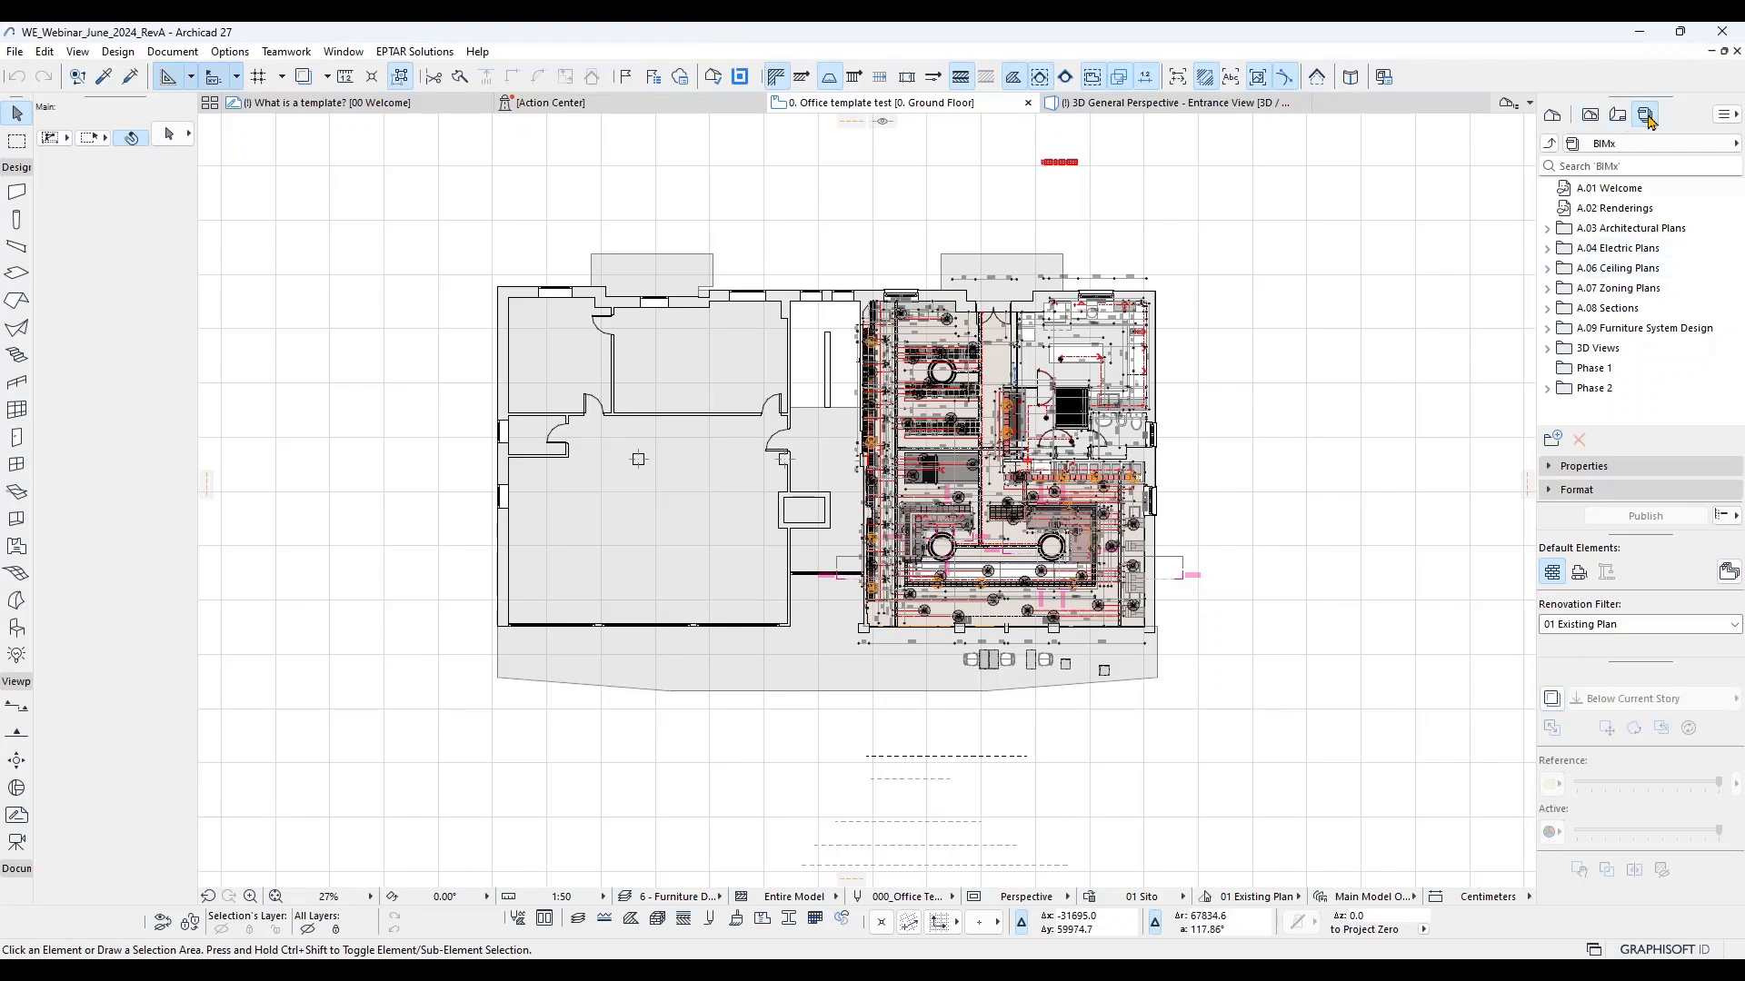
# Step: Switch the Navigator to the View Map and check the contents of the Current Files folder
pyautogui.click(1591, 116)
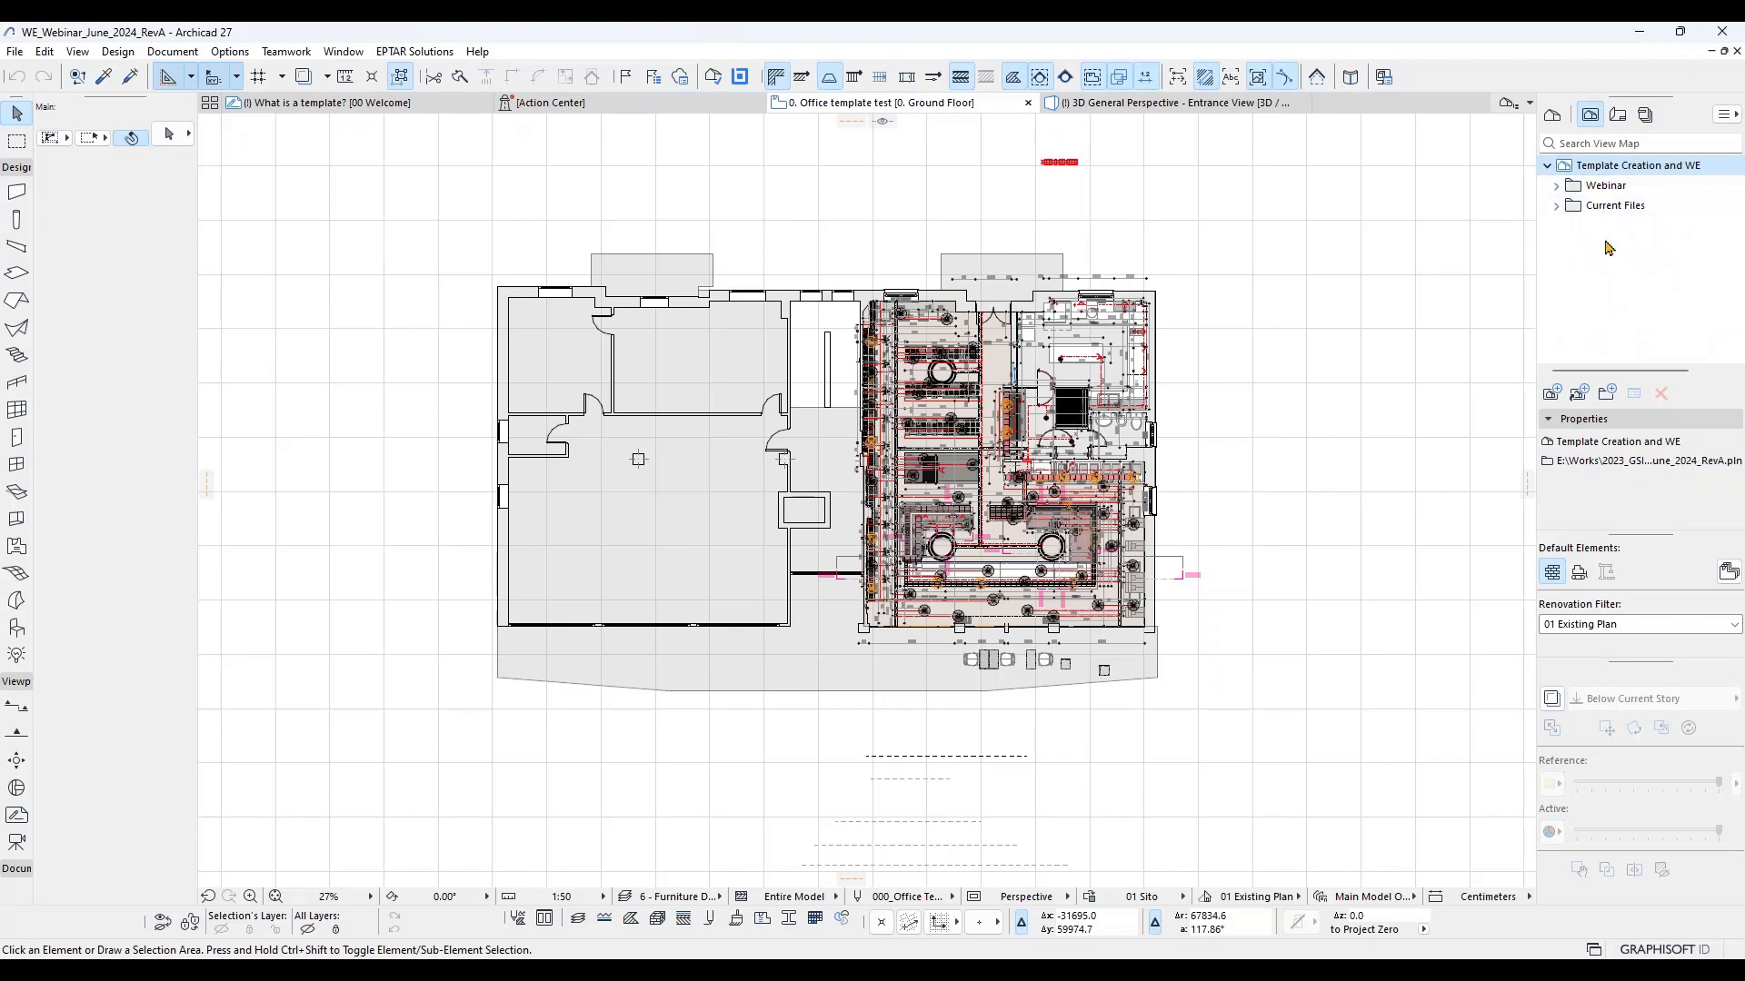
pyautogui.click(1604, 208)
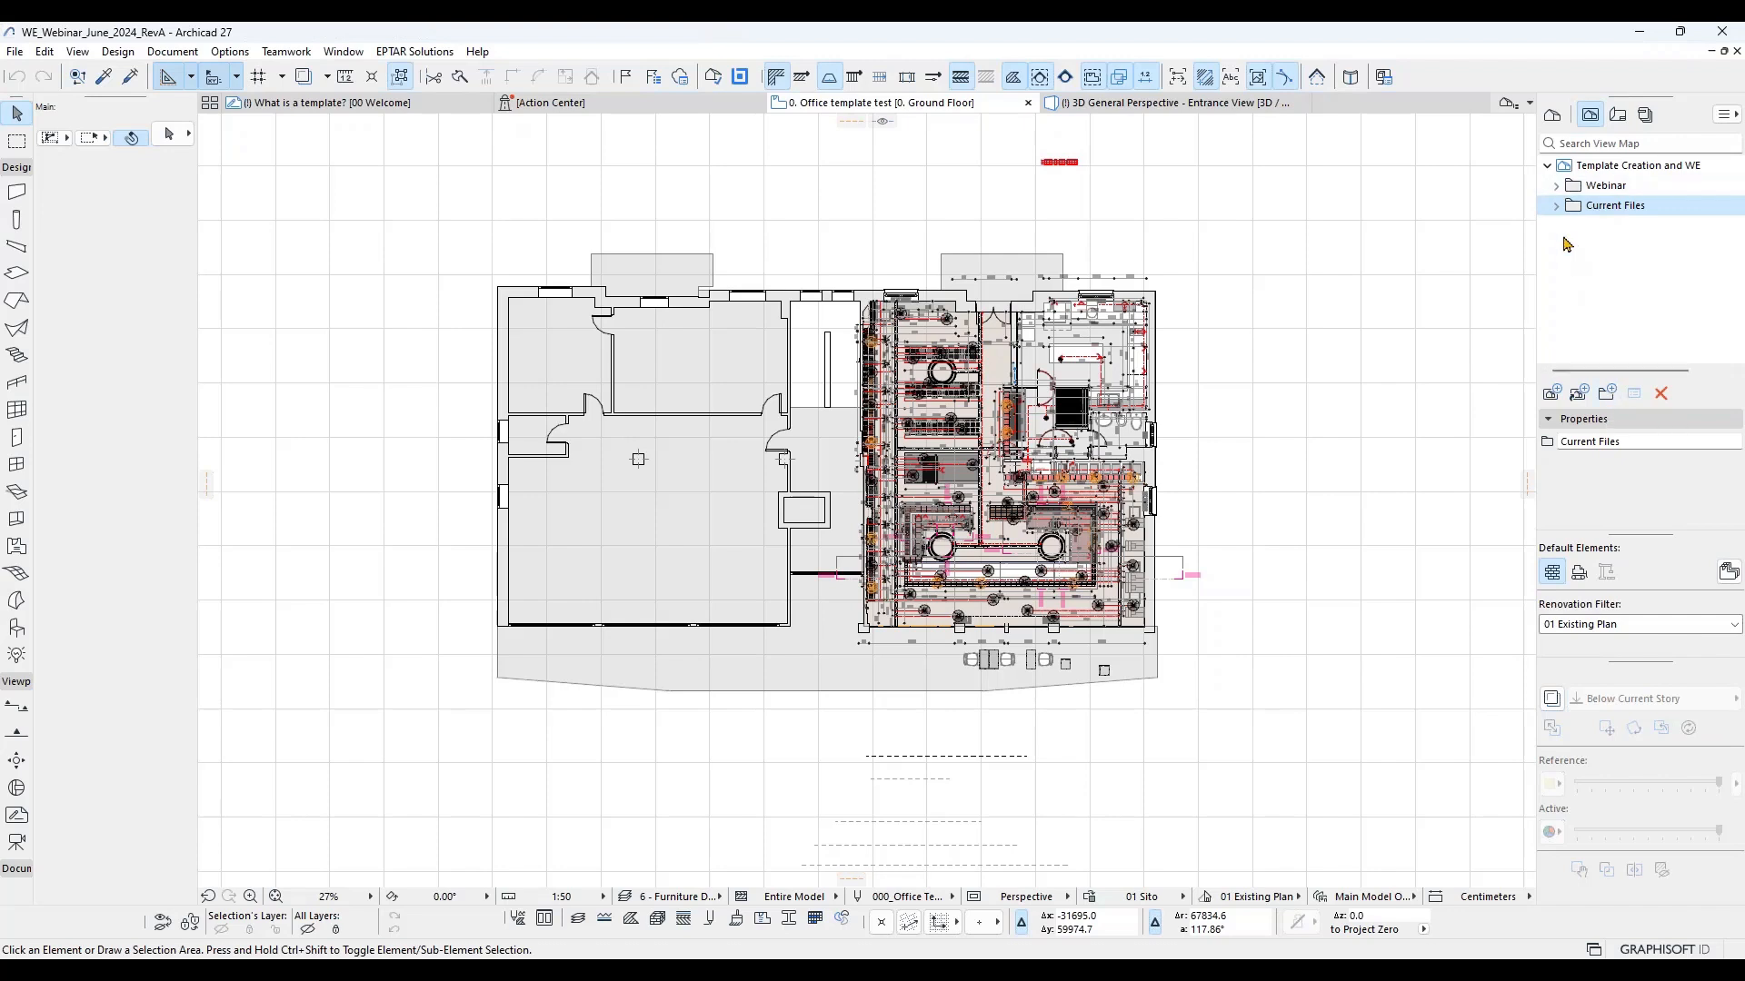
pyautogui.click(1557, 207)
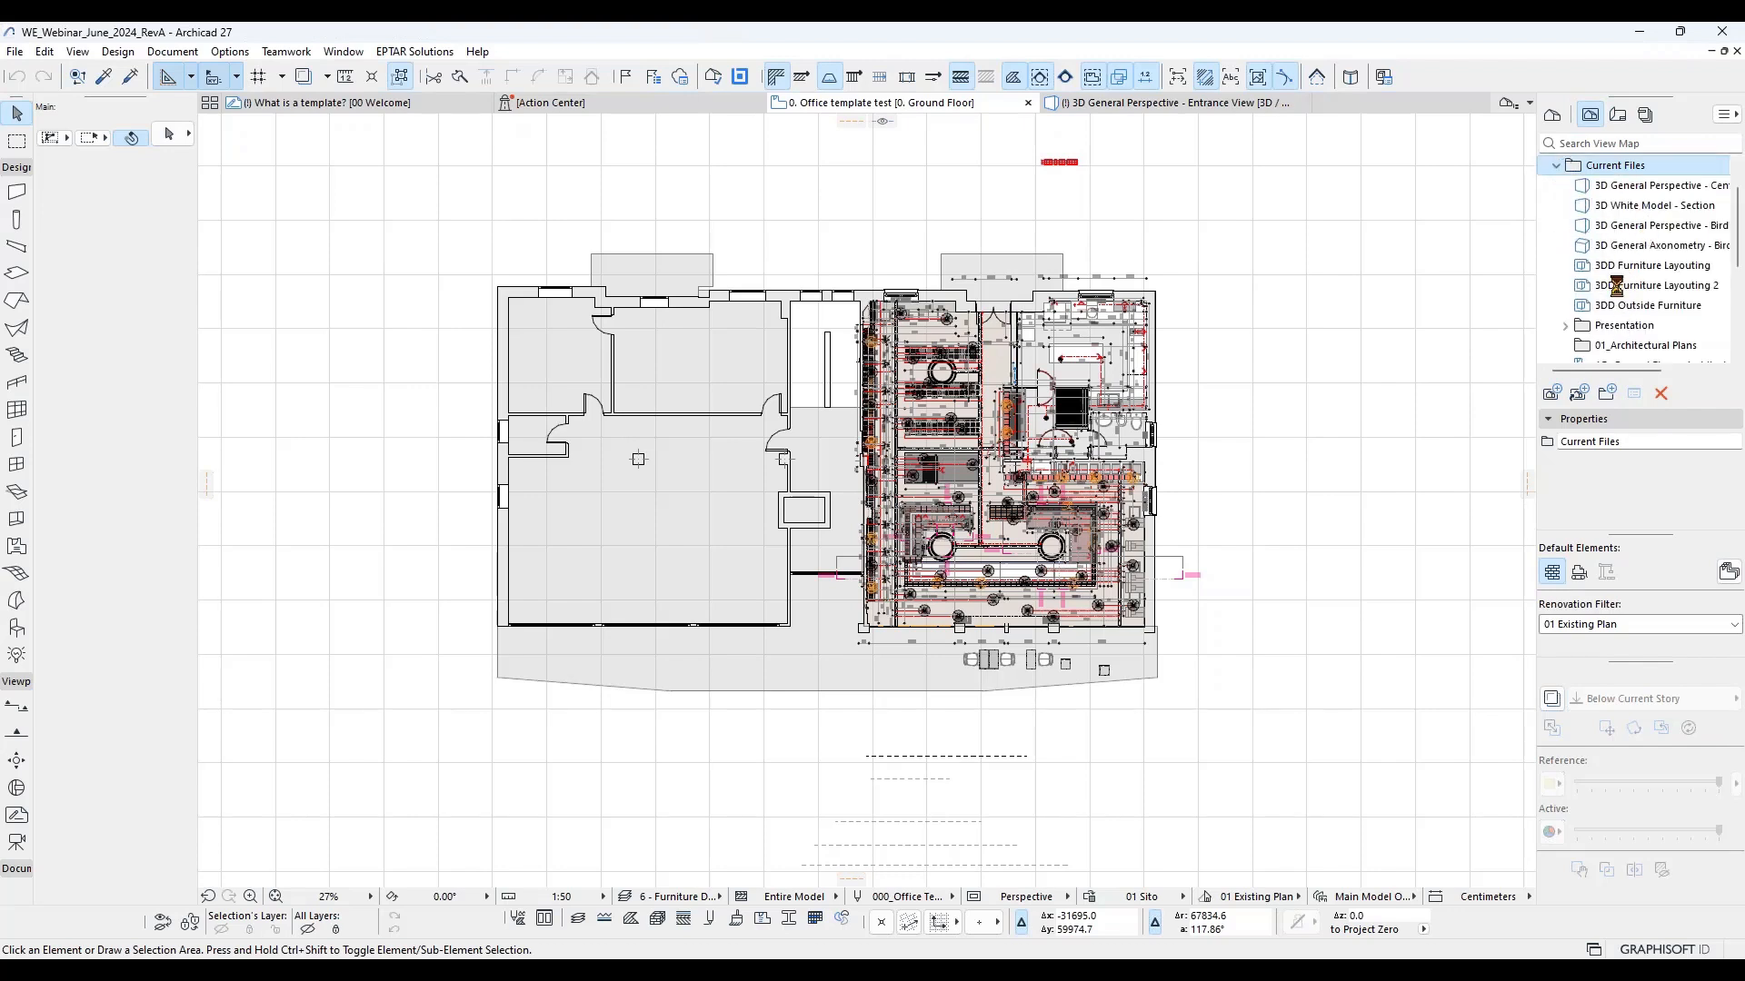
pyautogui.click(1557, 207)
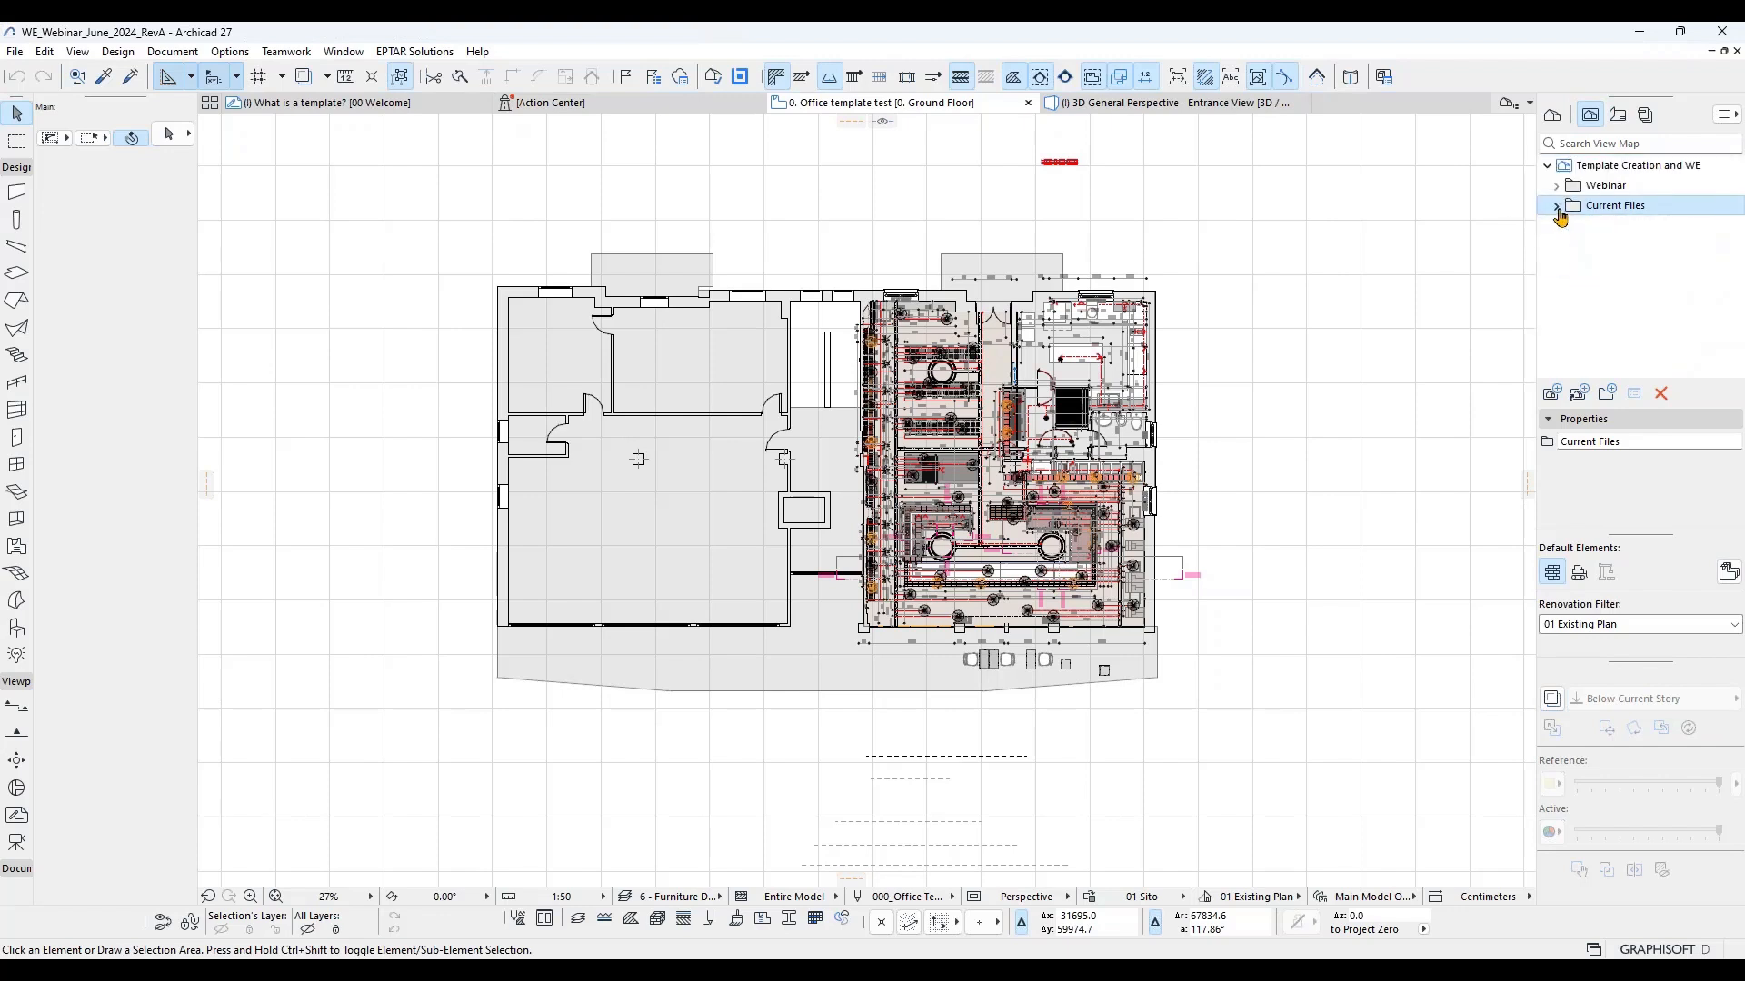
# Step: Examine the view folders within Current Files, including Presentation, 01_Architectural Plans, 02_Electric Plans and 03_Ceiling Plans, and collapse the folder
pyautogui.click(1556, 207)
pyautogui.scroll(-3, 1617, 258)
pyautogui.scroll(1, 1605, 275)
pyautogui.click(1622, 210)
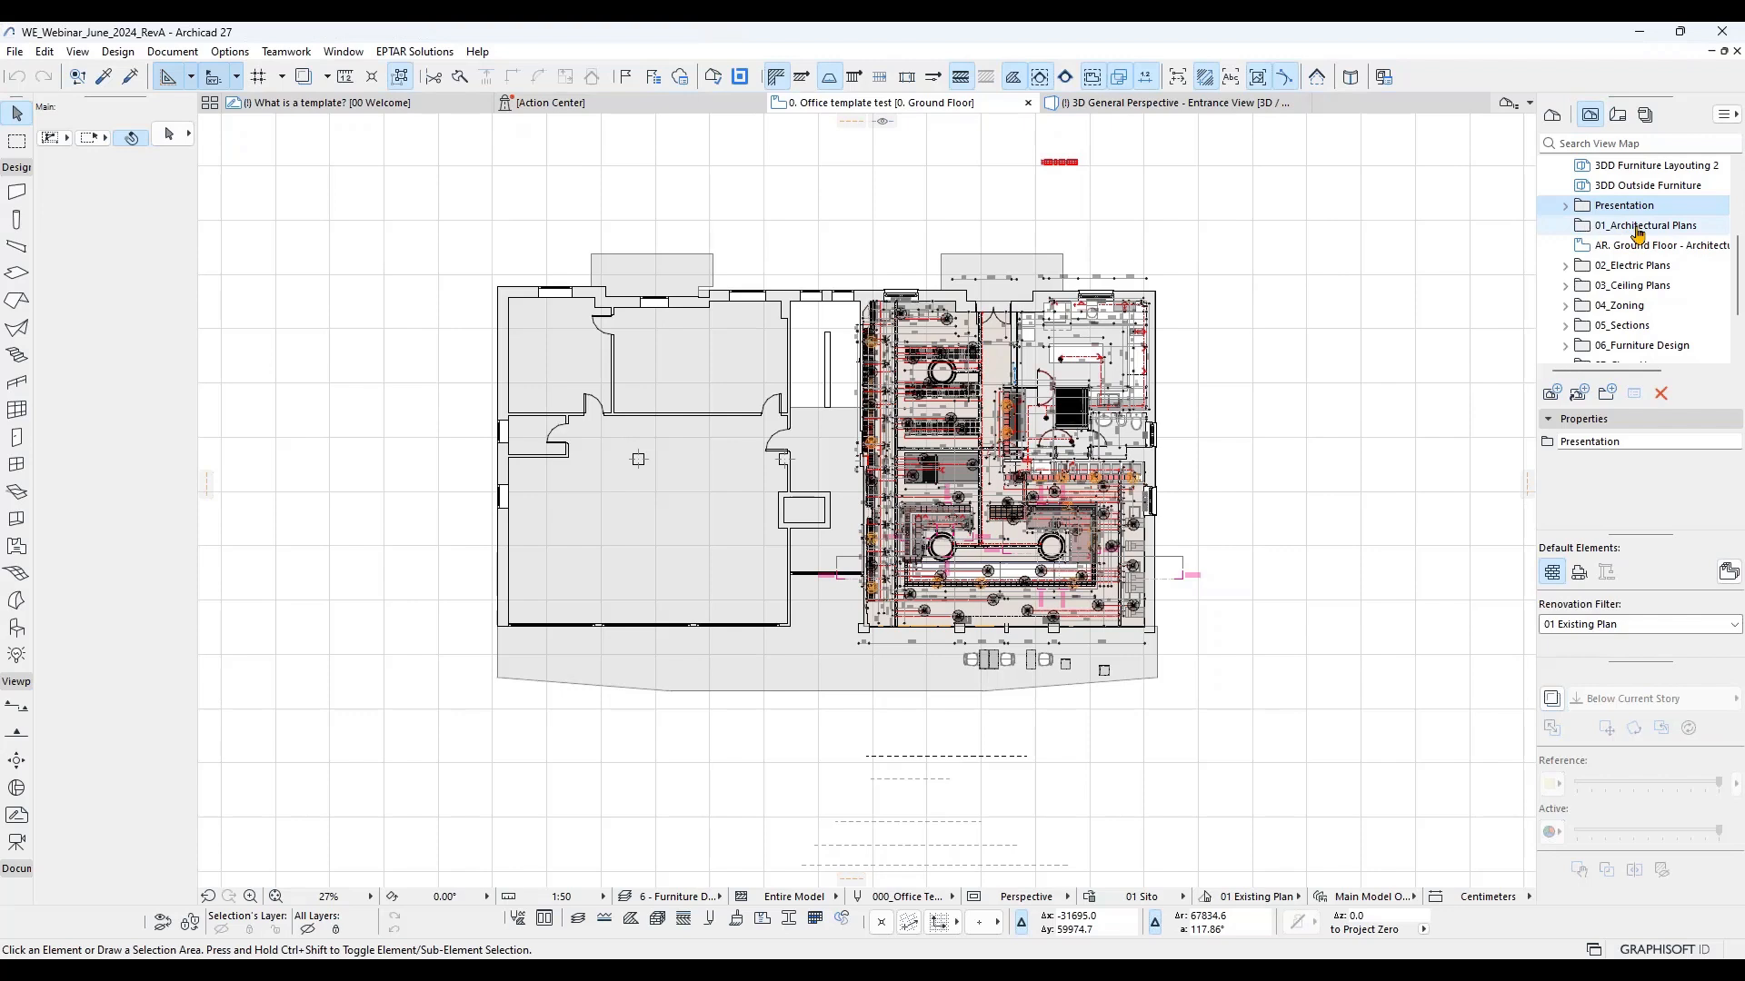
pyautogui.click(1635, 227)
pyautogui.click(1633, 265)
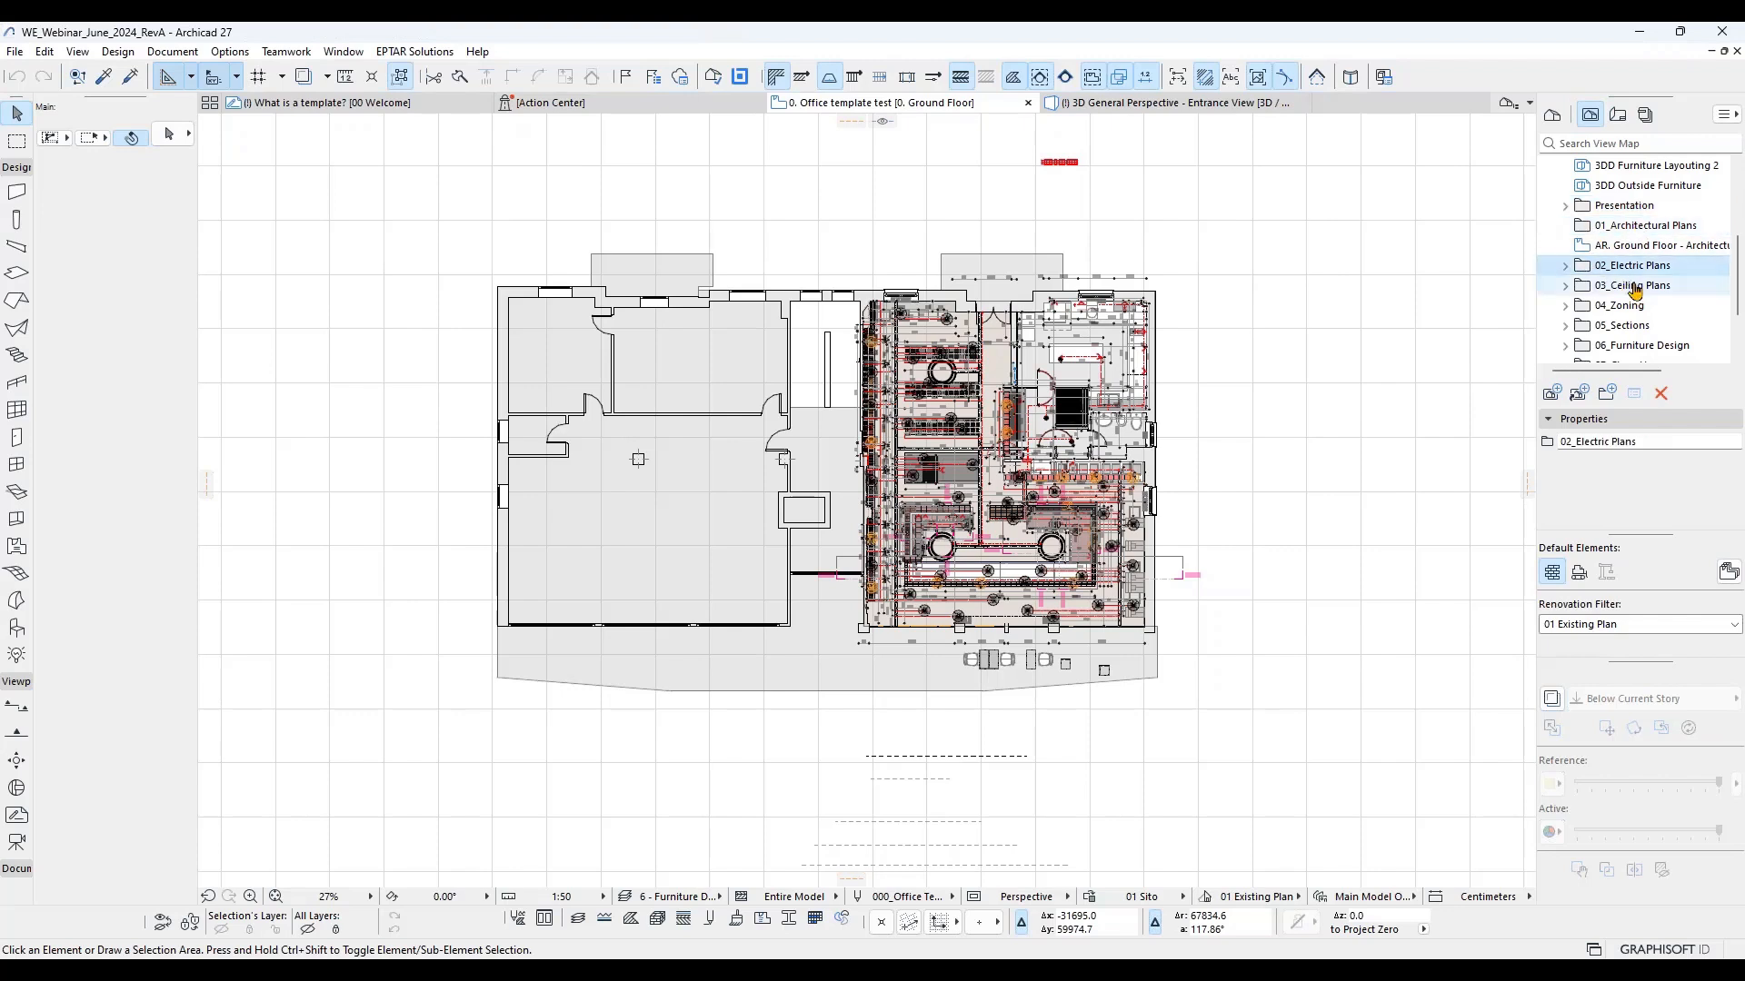
pyautogui.click(1635, 287)
pyautogui.scroll(-2, 1636, 289)
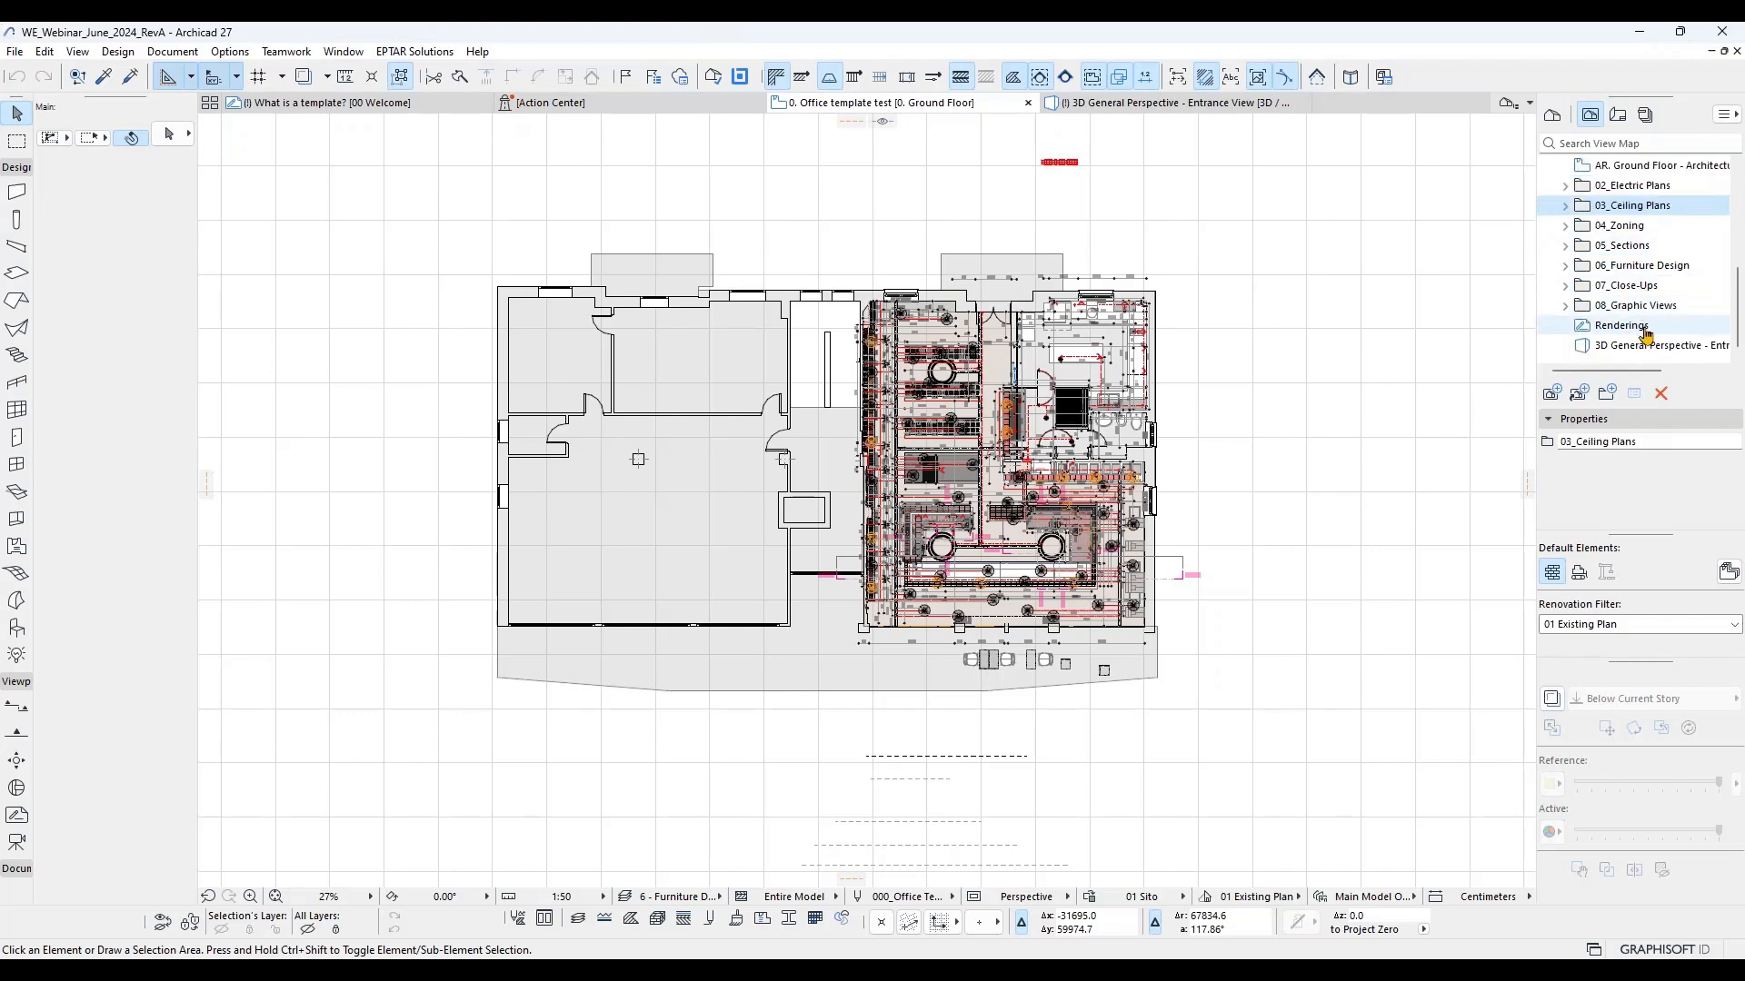
pyautogui.scroll(5, 1625, 326)
pyautogui.click(1556, 209)
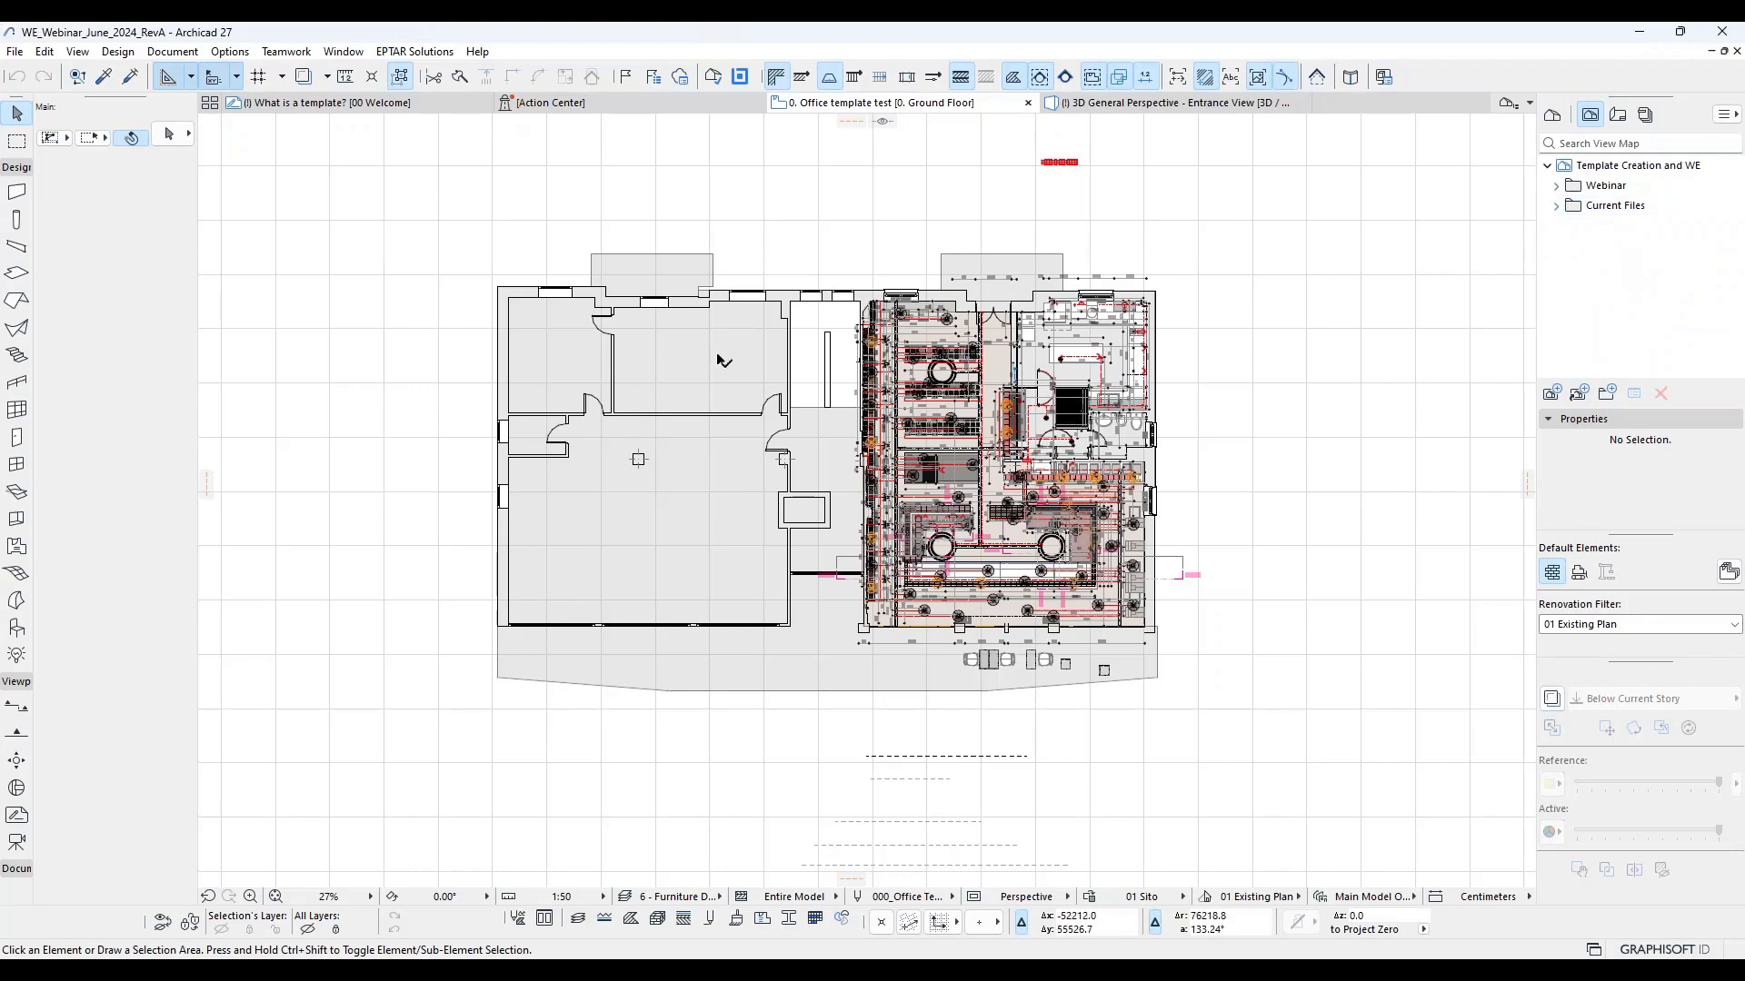
# Step: Examine the 3D document views in the Presentation folder of Current Files, including the Sandwich Station counter views, and collapse the folder
pyautogui.click(1557, 209)
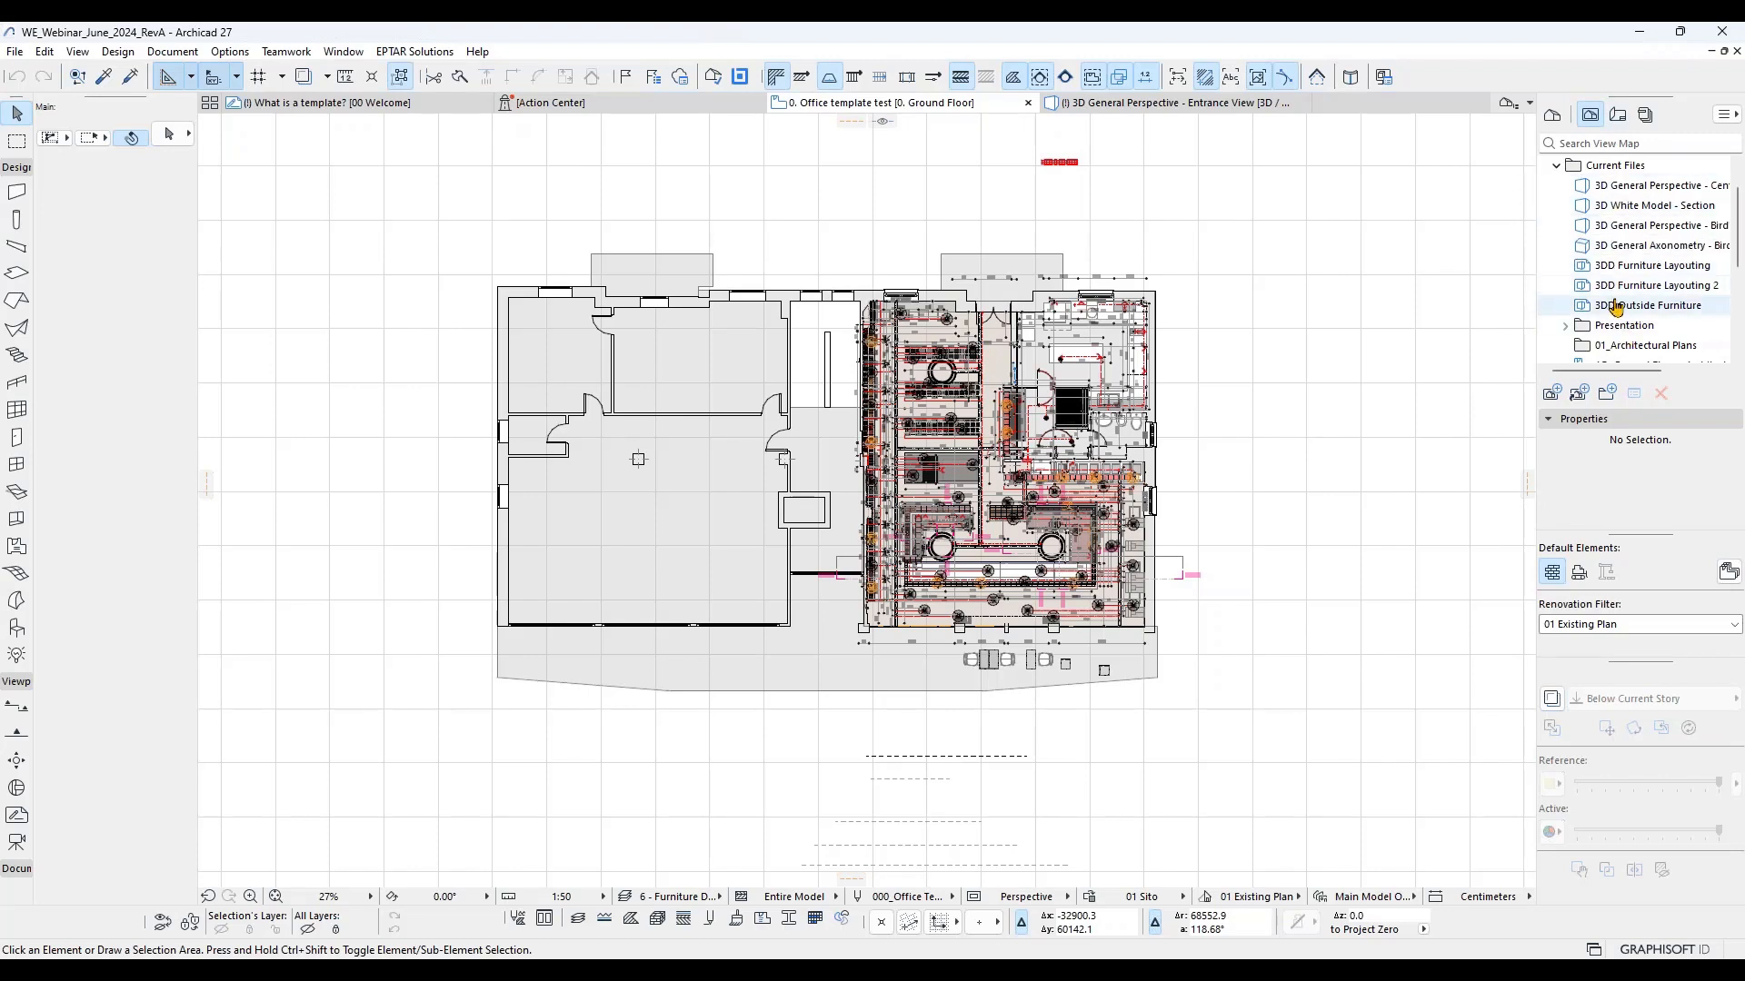
pyautogui.scroll(-1, 1625, 246)
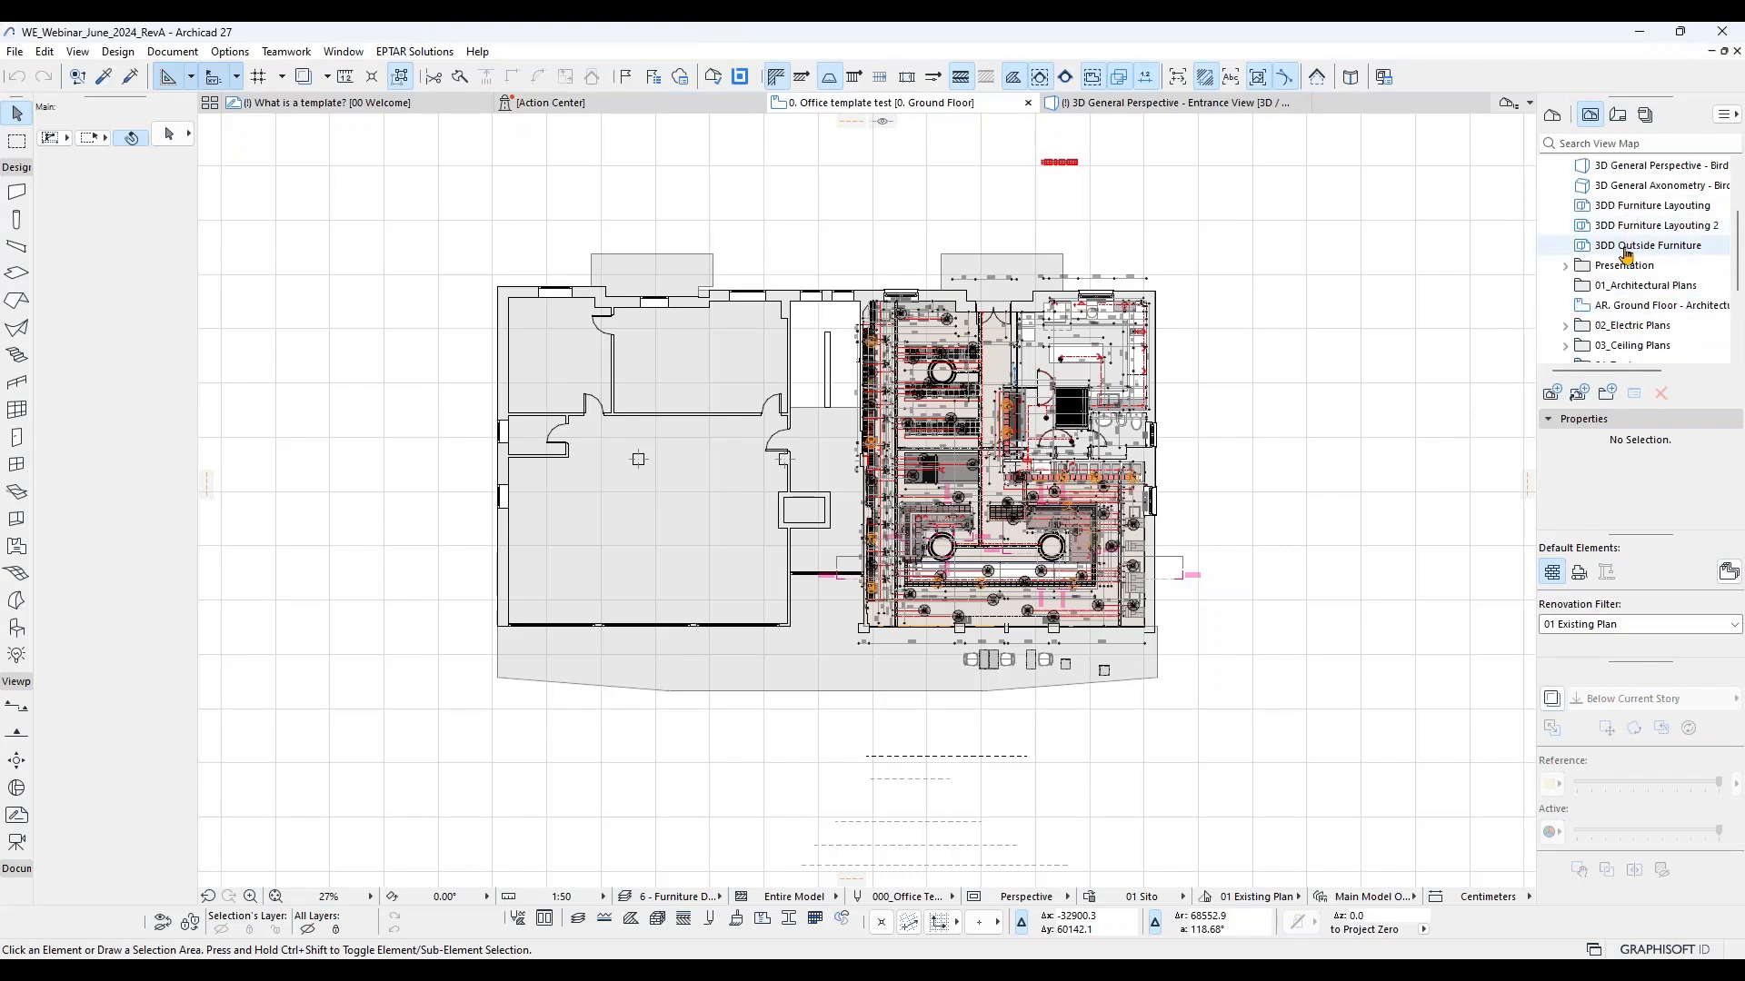
pyautogui.click(1565, 265)
pyautogui.click(1565, 167)
pyautogui.click(1566, 167)
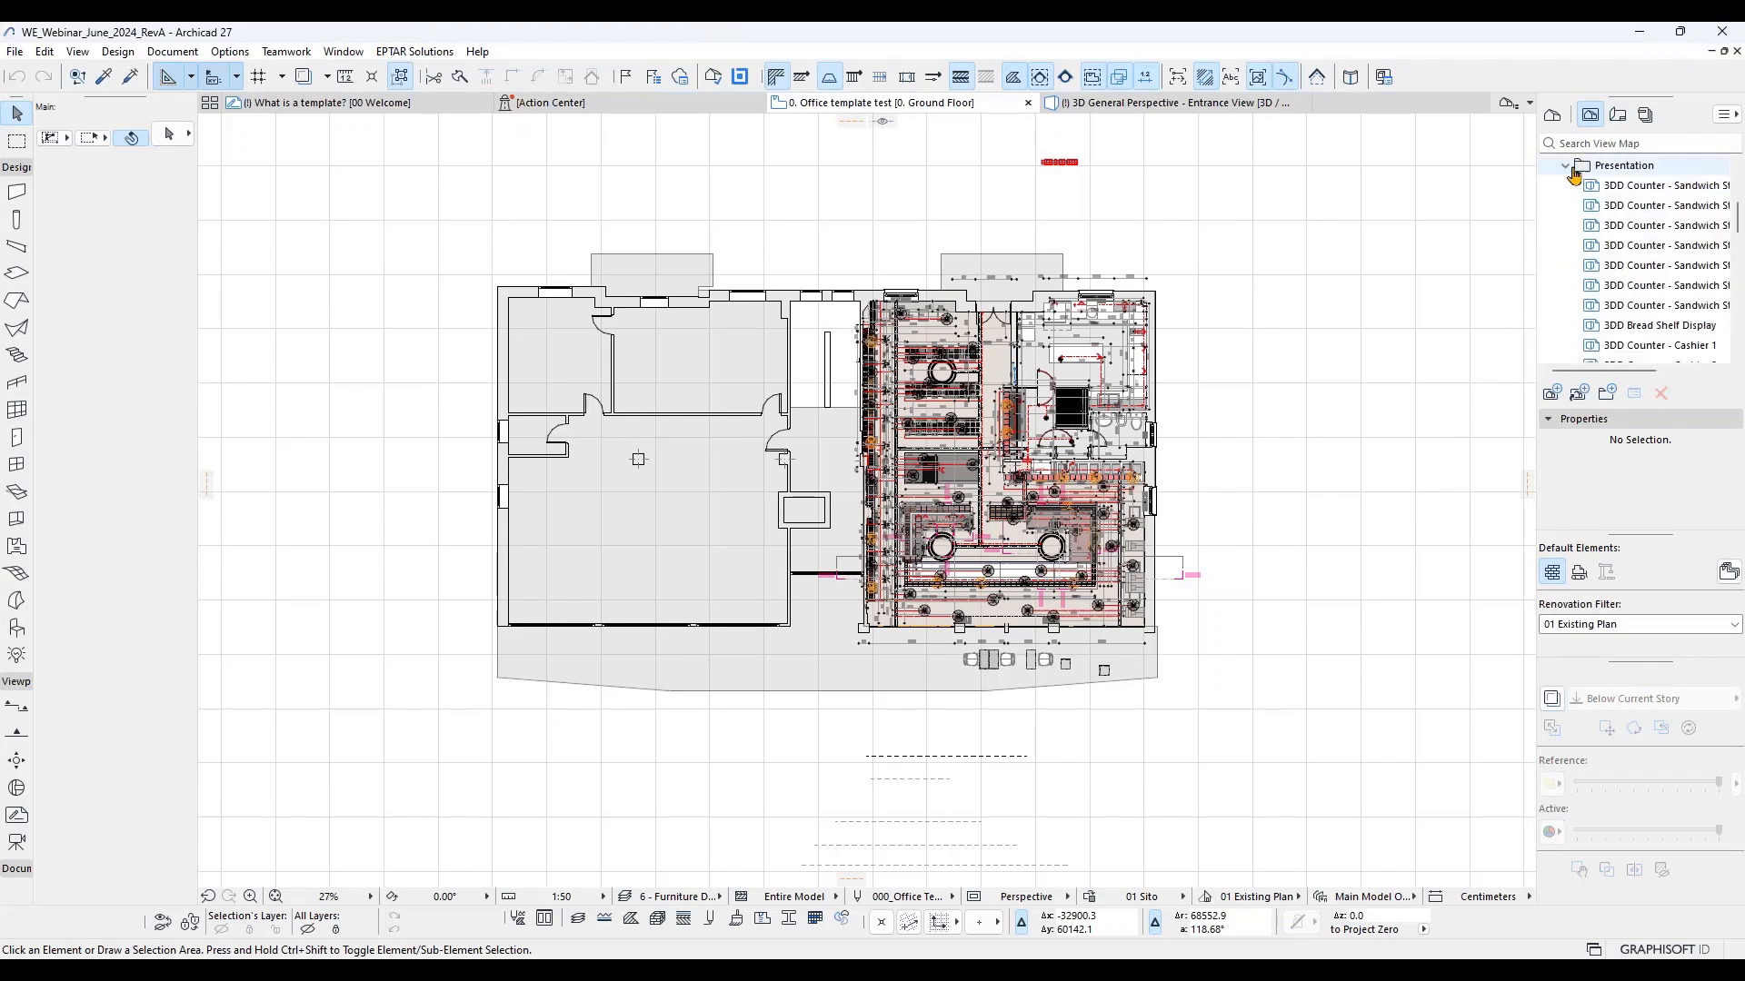
pyautogui.click(1606, 188)
pyautogui.click(1615, 210)
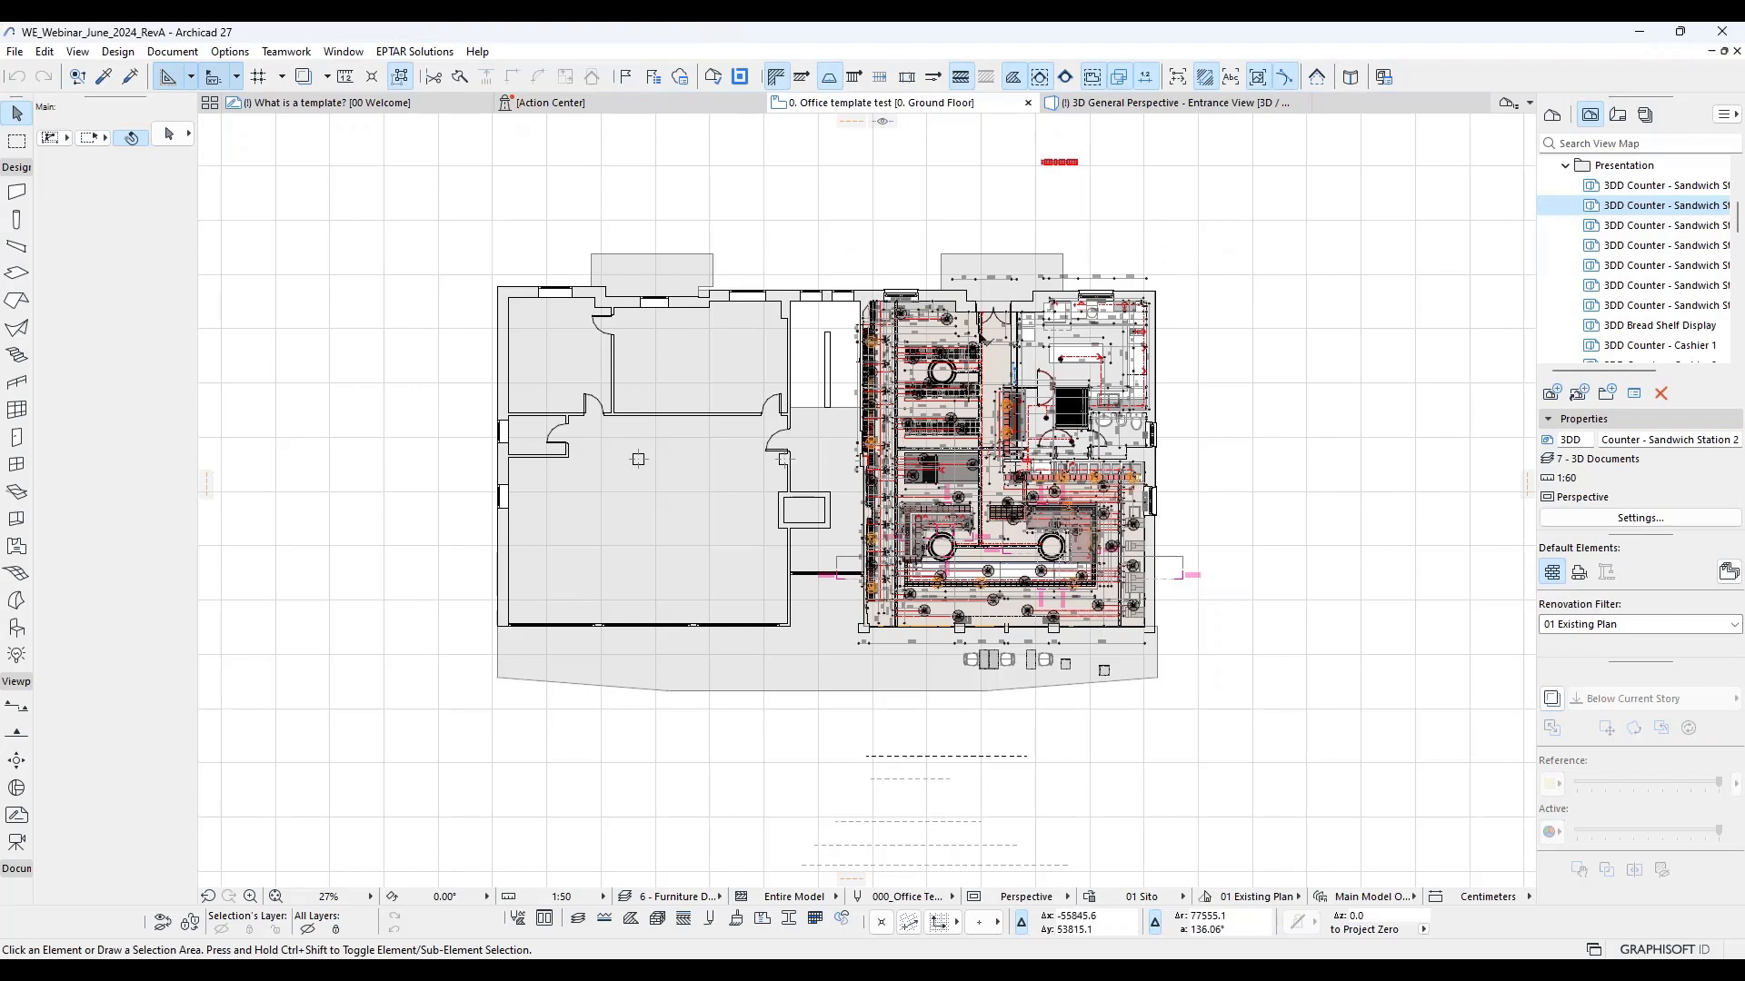
pyautogui.moveTo(827, 297)
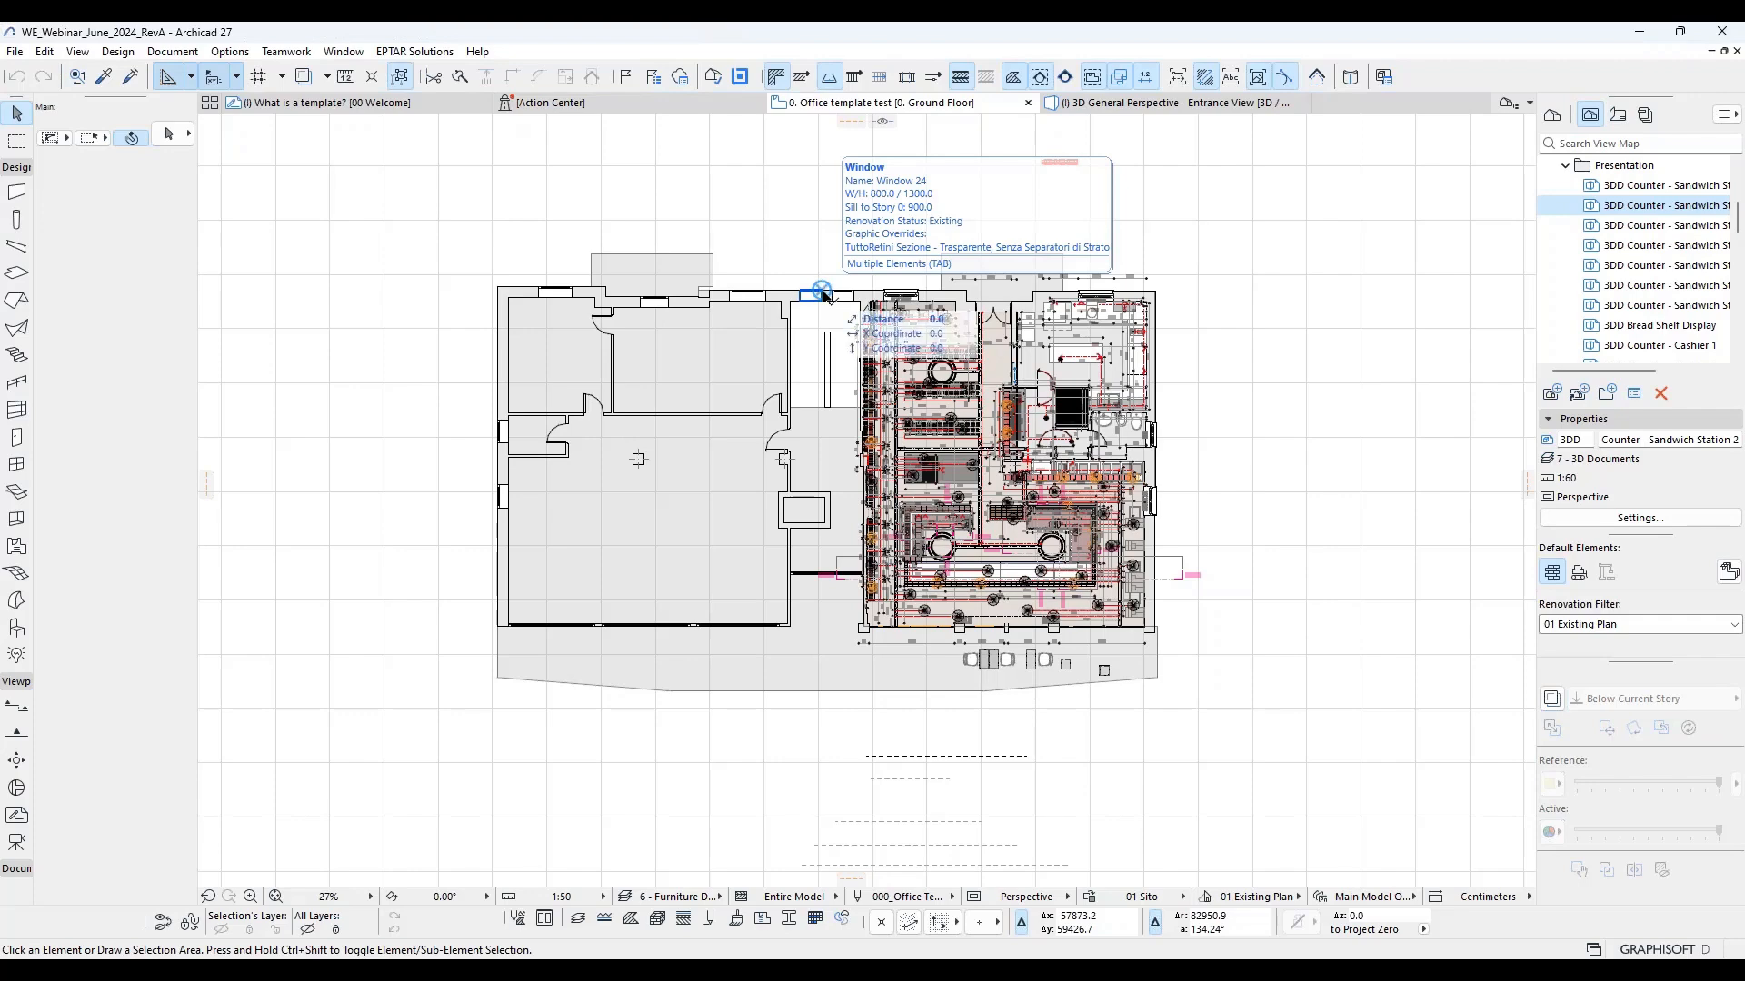
pyautogui.scroll(3, 1083, 415)
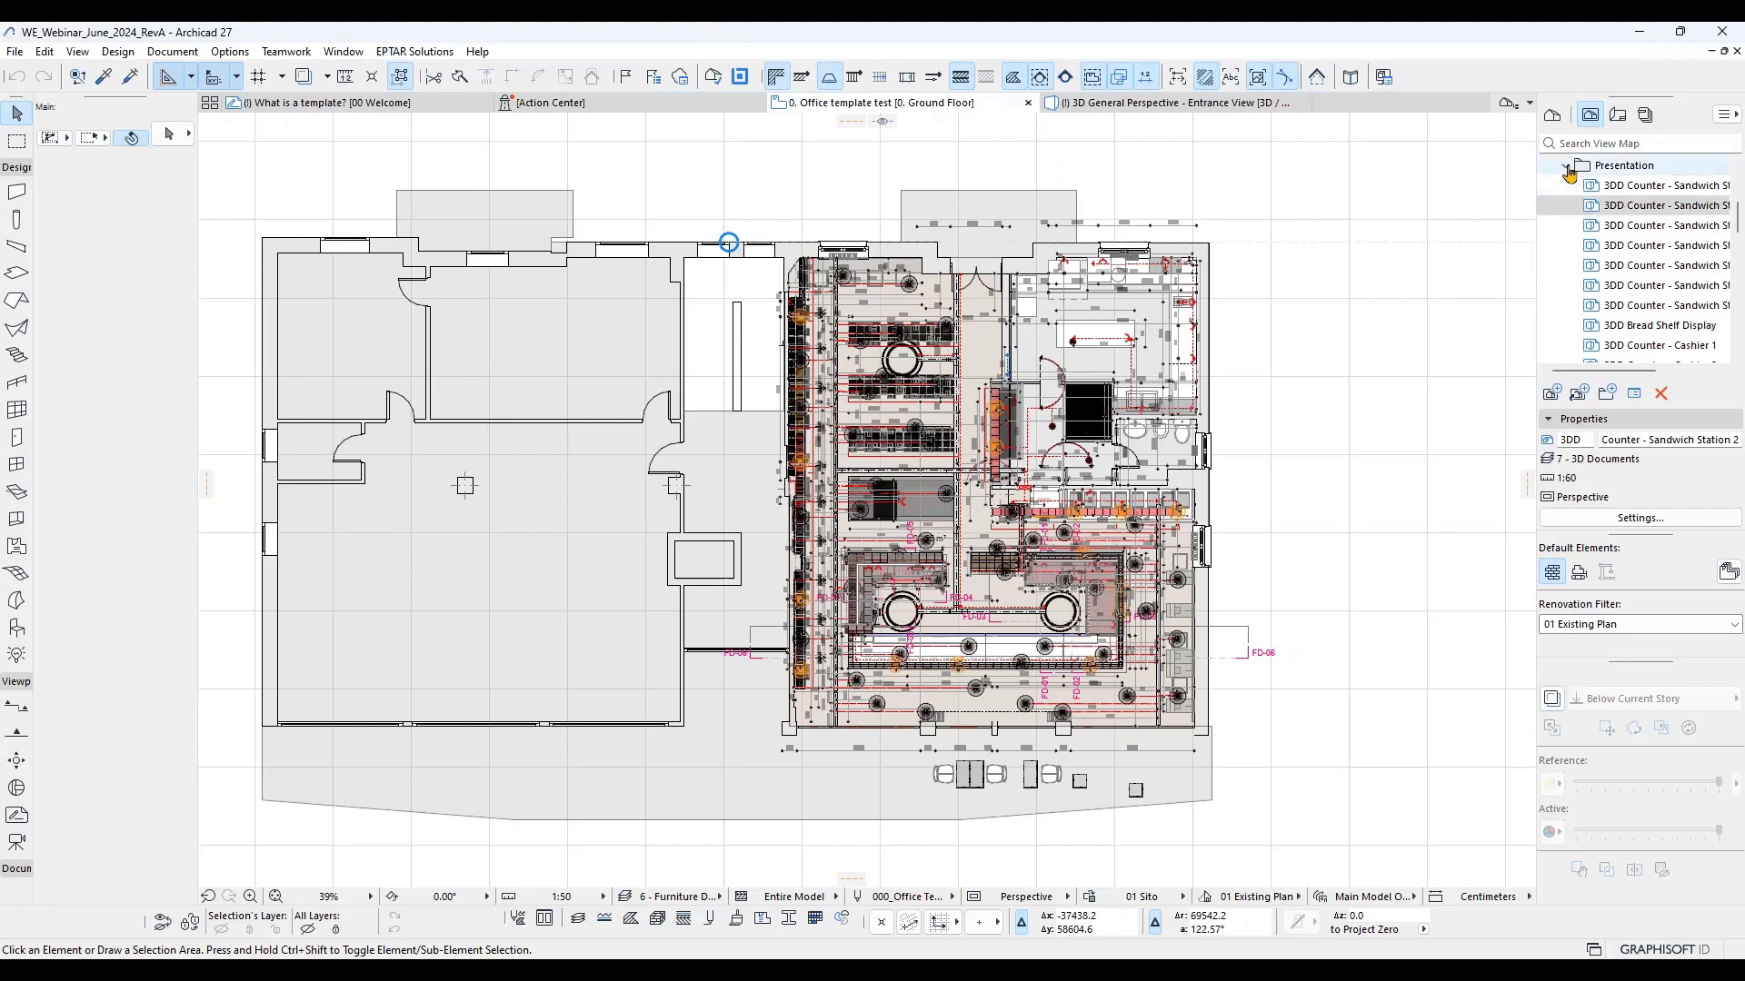
pyautogui.scroll(-3, 1626, 218)
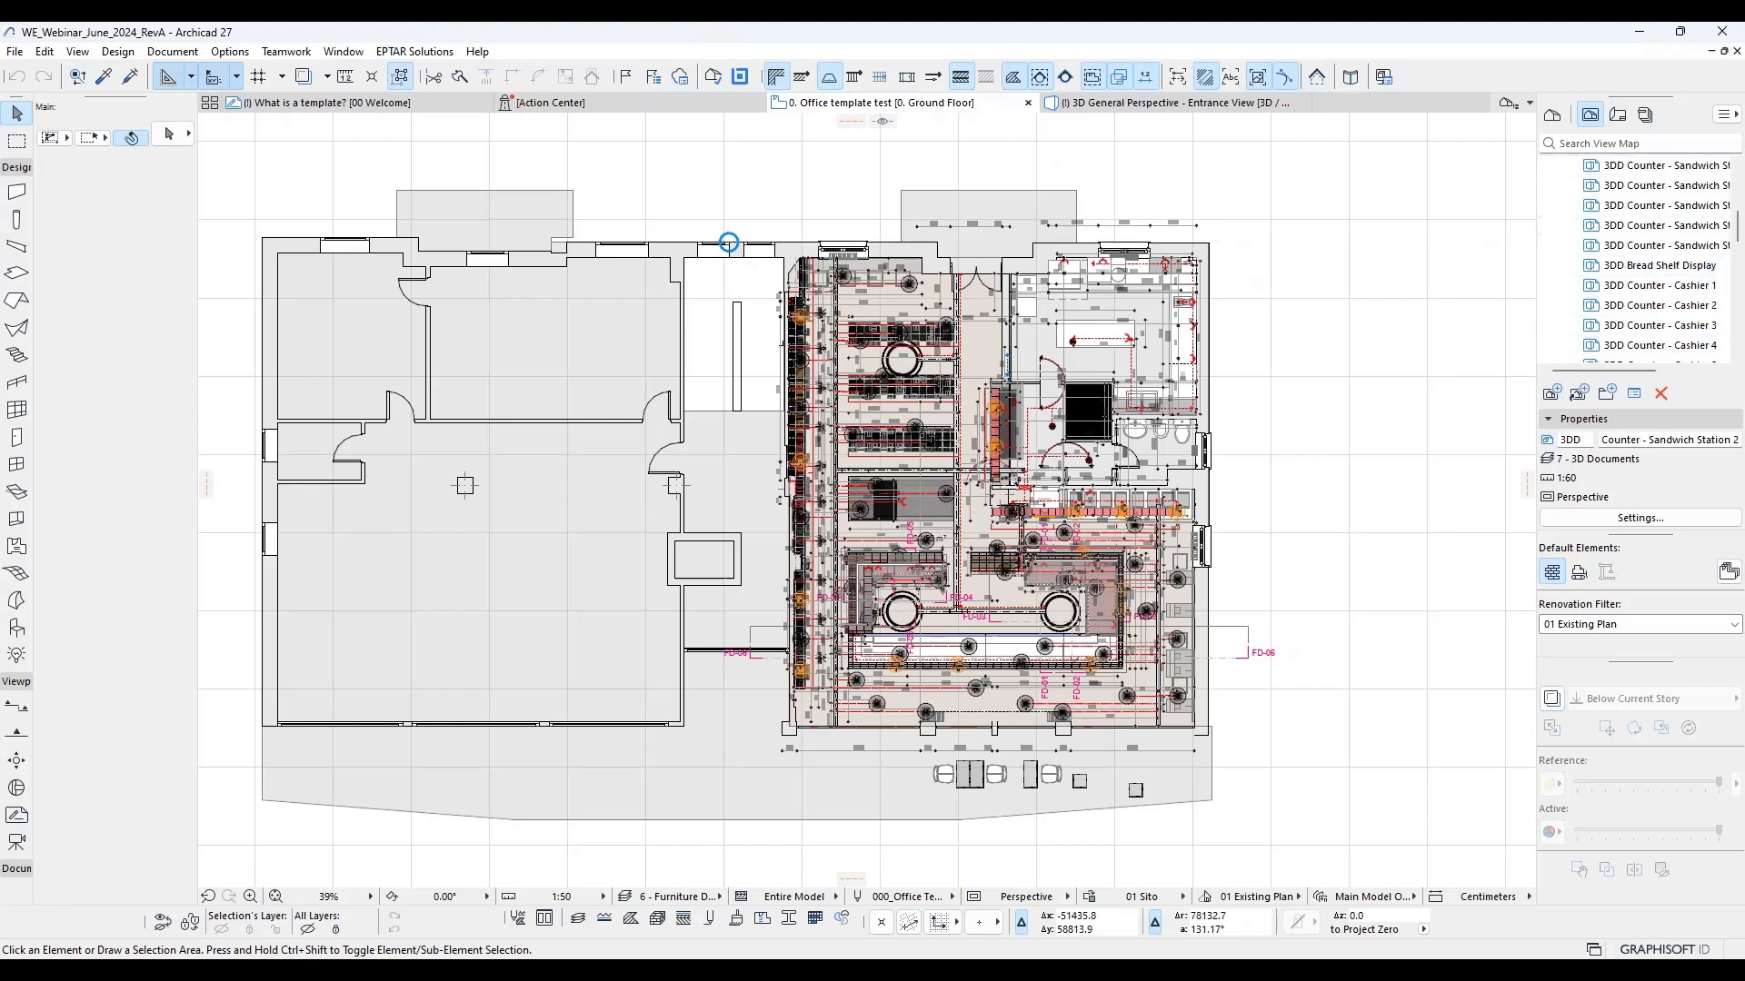
pyautogui.scroll(3, 1640, 327)
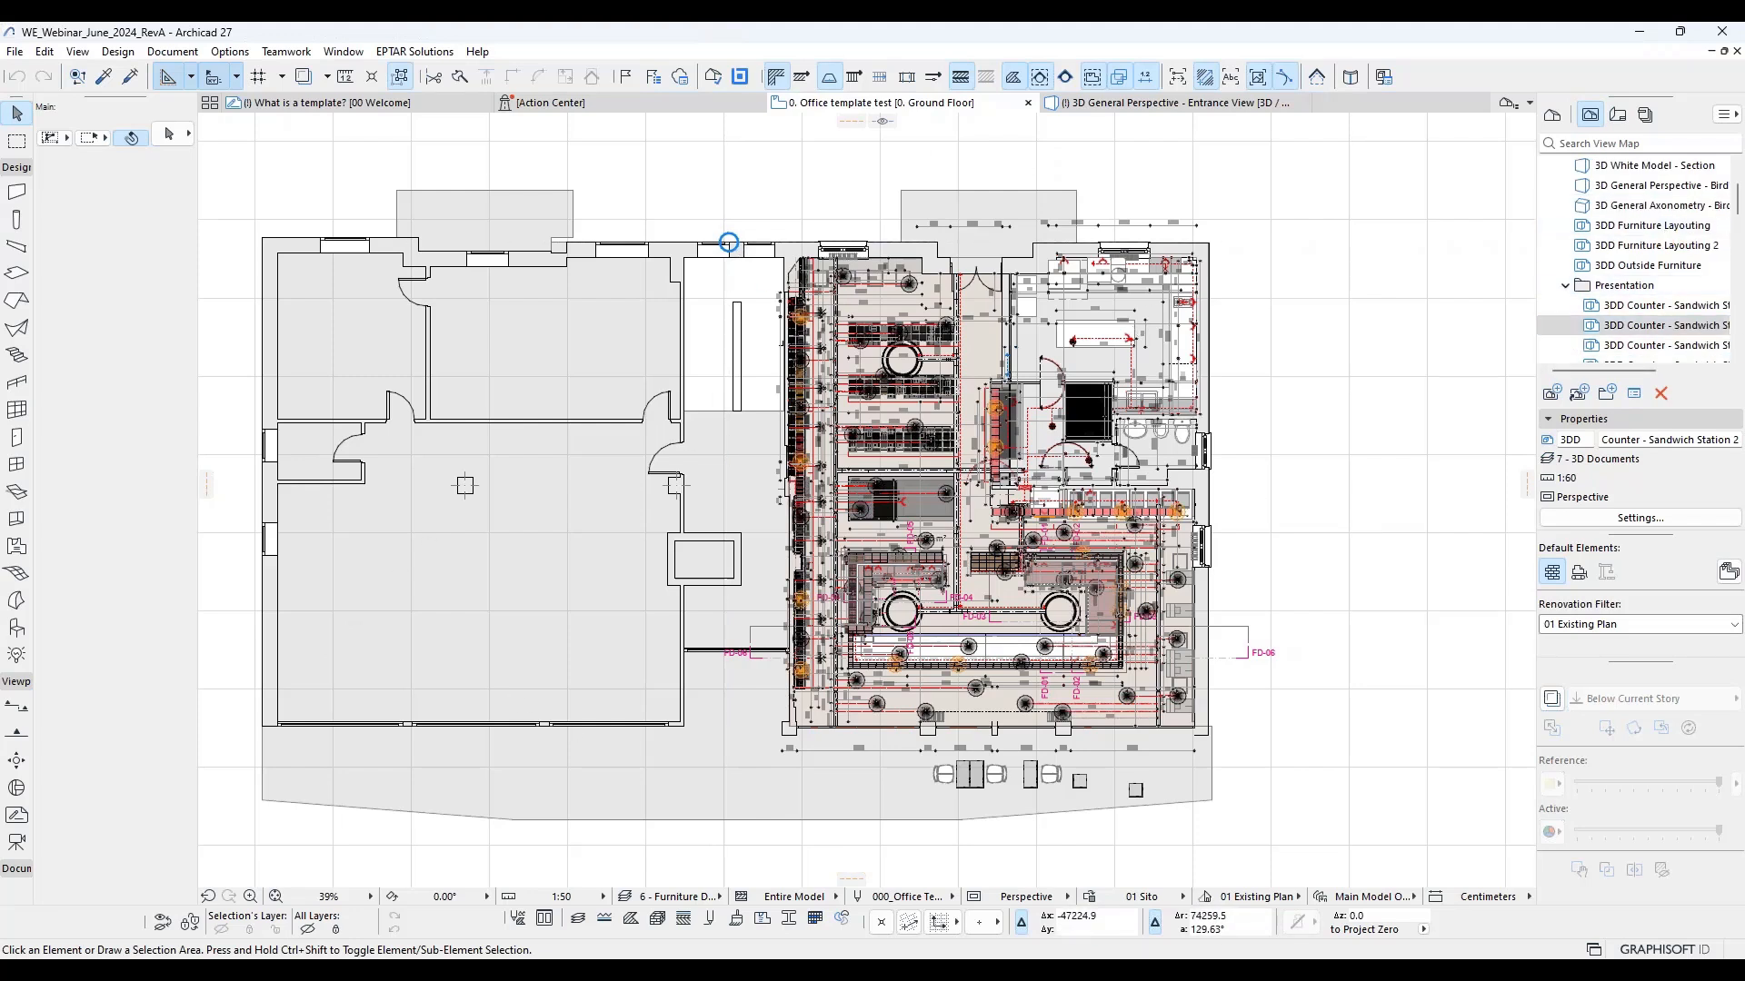
pyautogui.click(1565, 285)
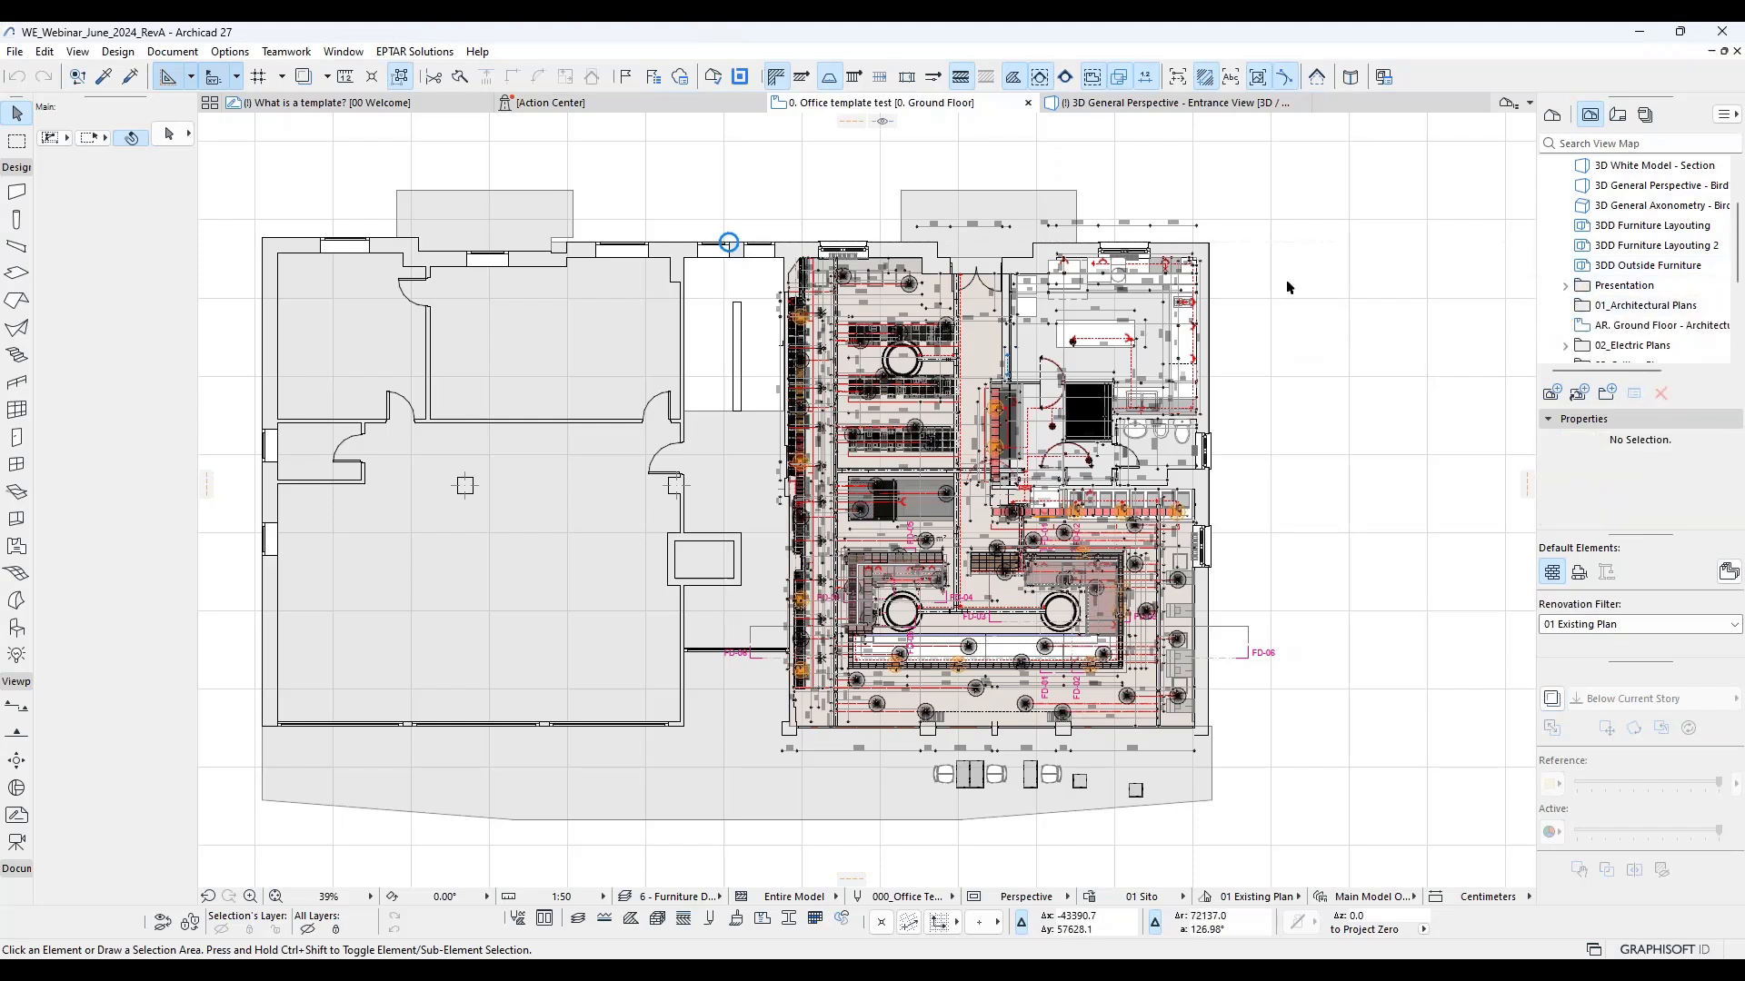
pyautogui.click(18, 51)
pyautogui.click(70, 191)
pyautogui.click(15, 51)
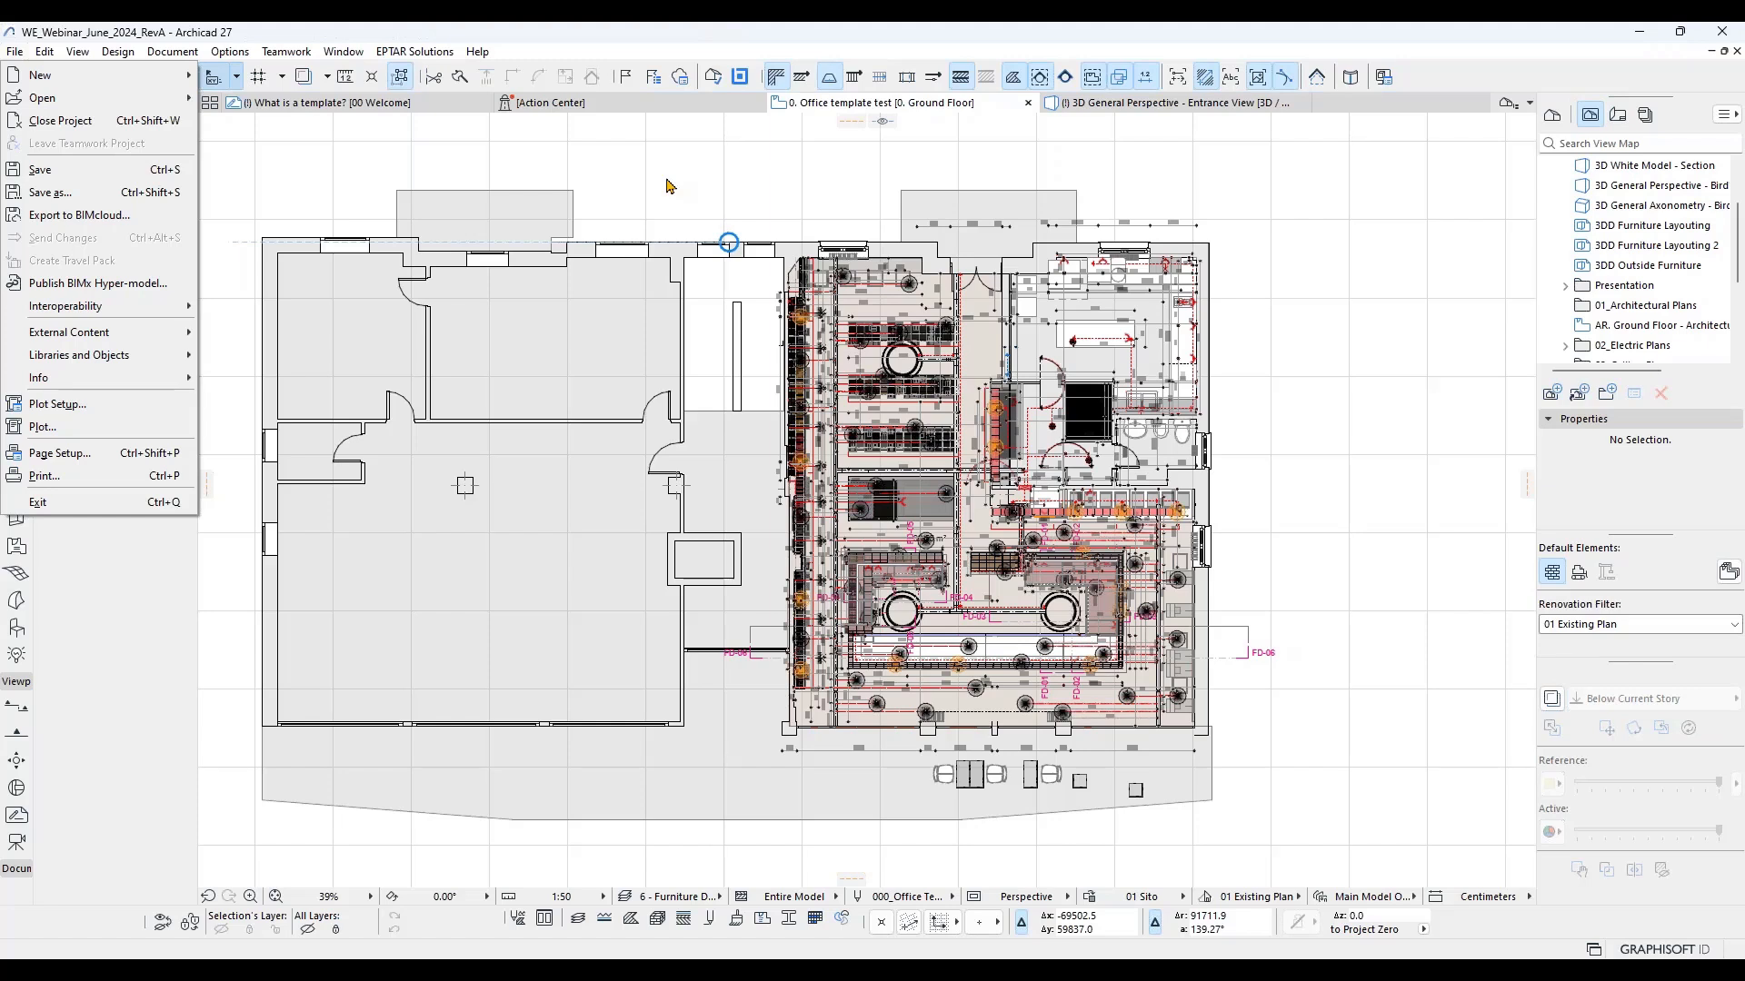
pyautogui.click(1193, 231)
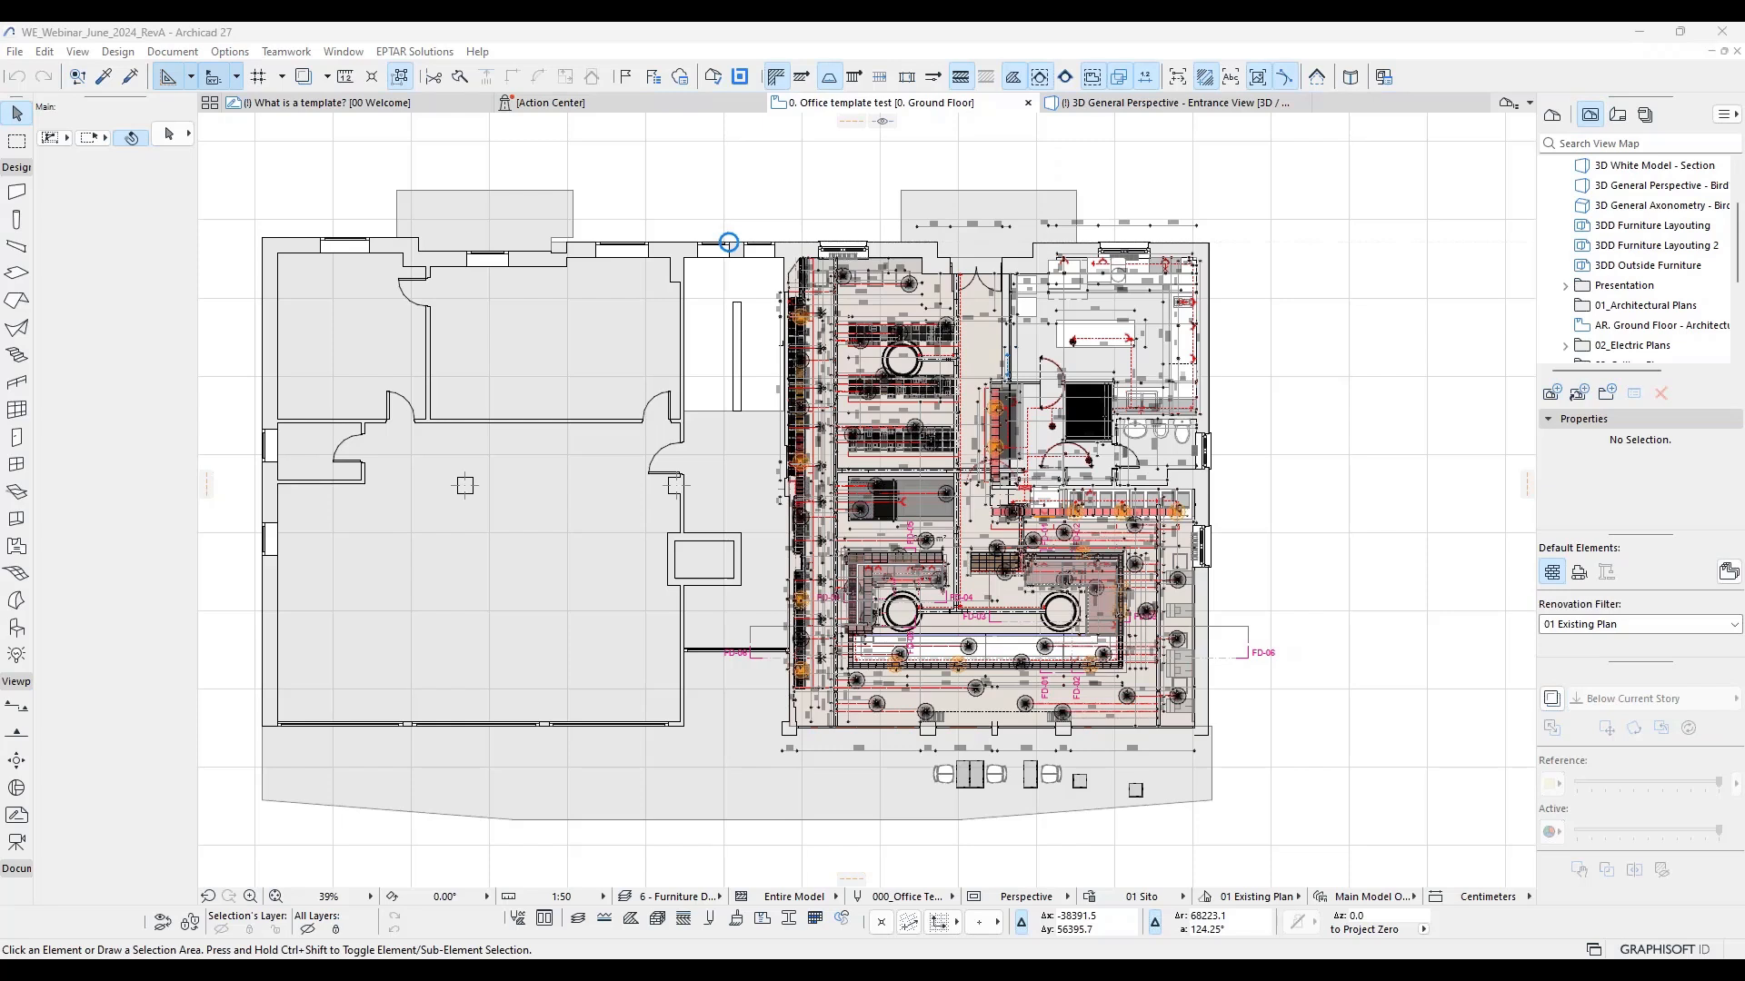
# Step: Check the A.03 Architectural Plans folder in the BIMx publisher set and switch to the DWG publisher set
pyautogui.click(1645, 115)
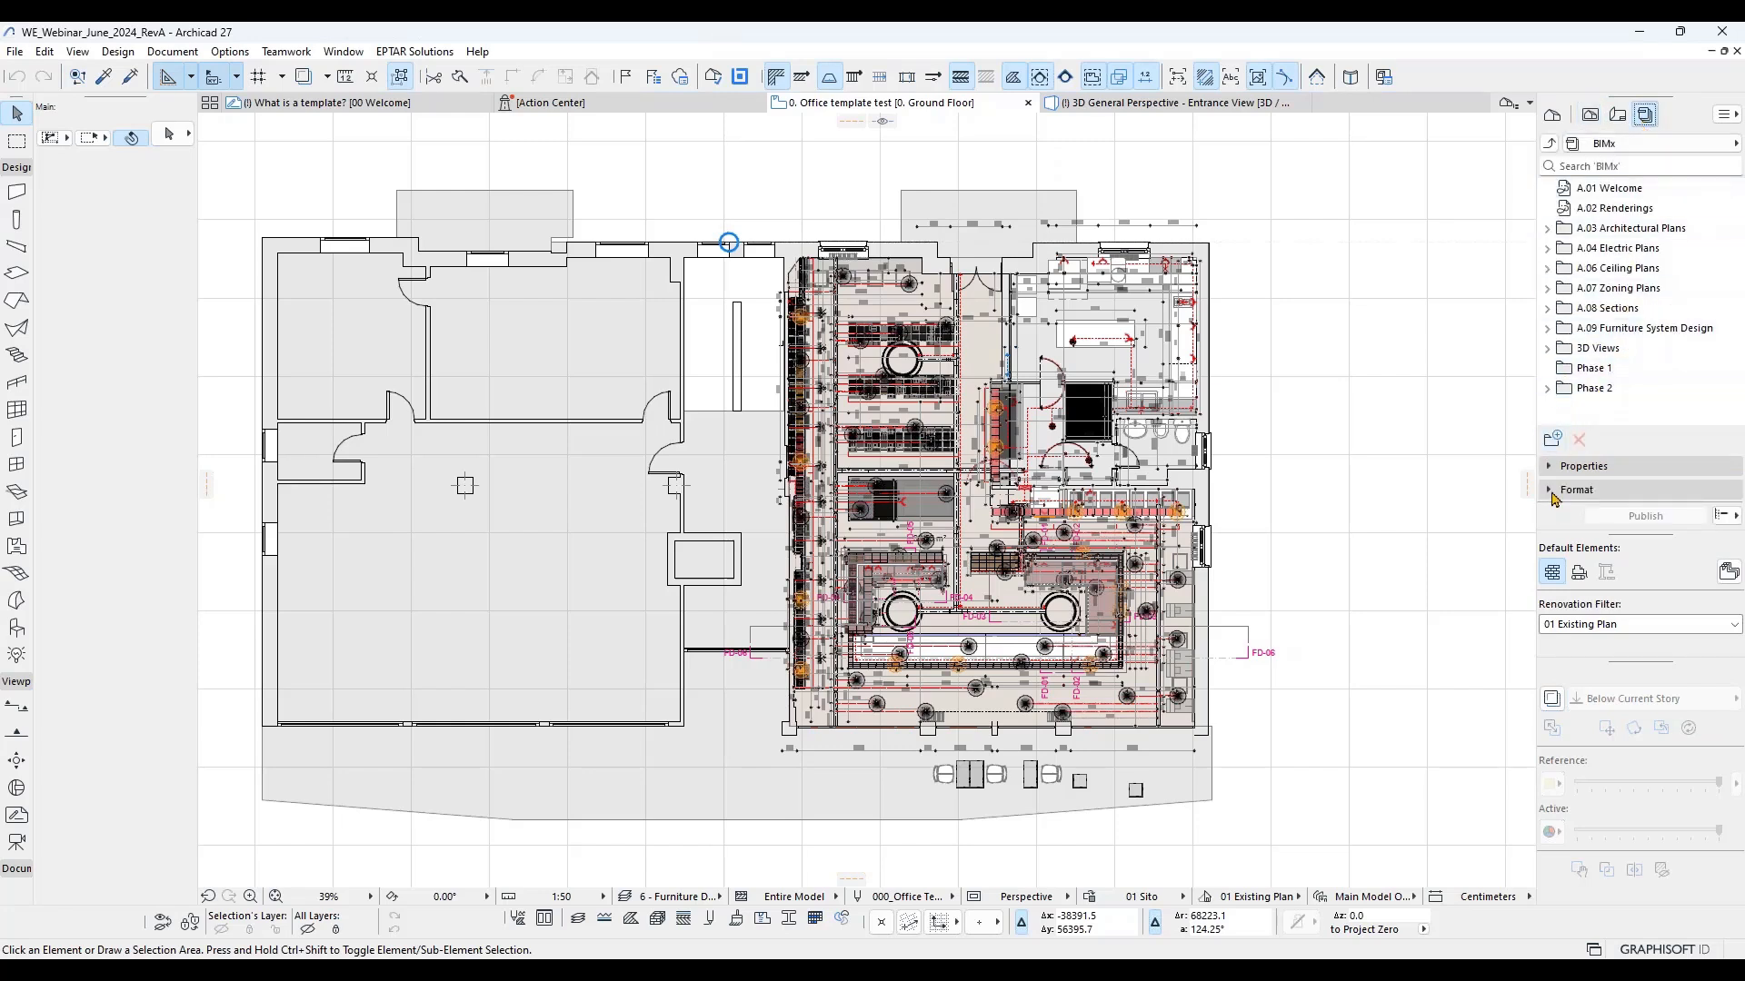
pyautogui.click(1547, 228)
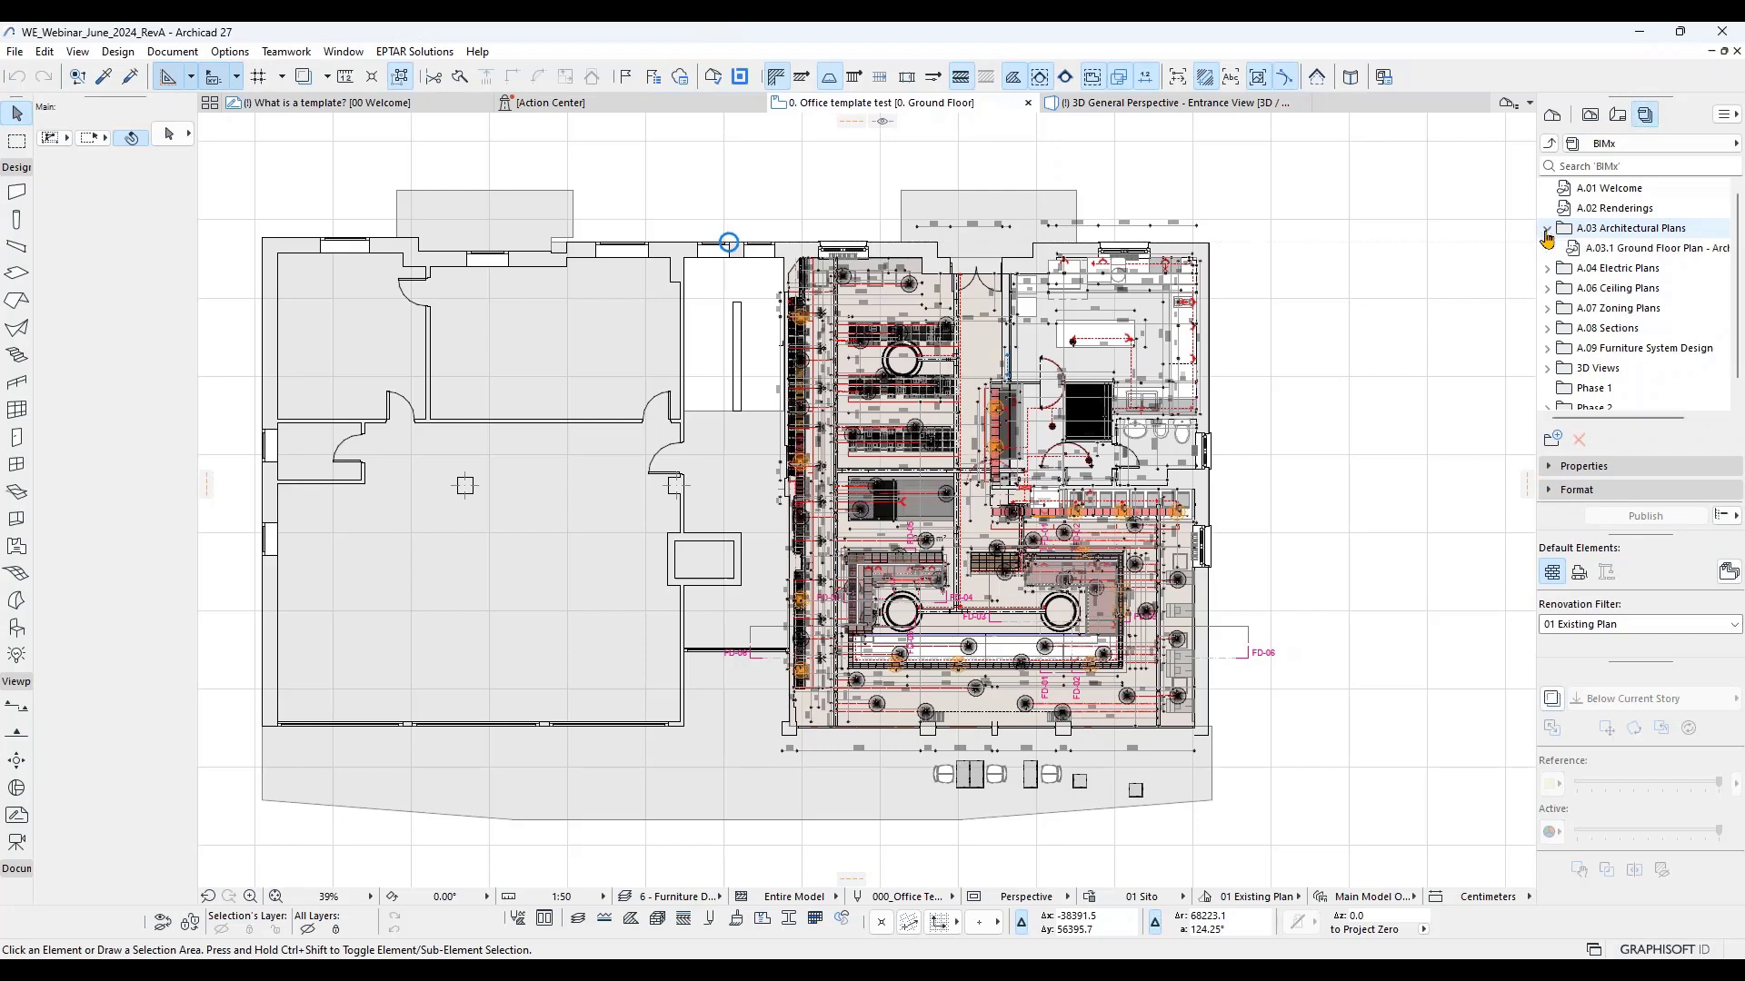
pyautogui.moveTo(1599, 248); pyautogui.dragTo(1600, 249)
pyautogui.click(1549, 143)
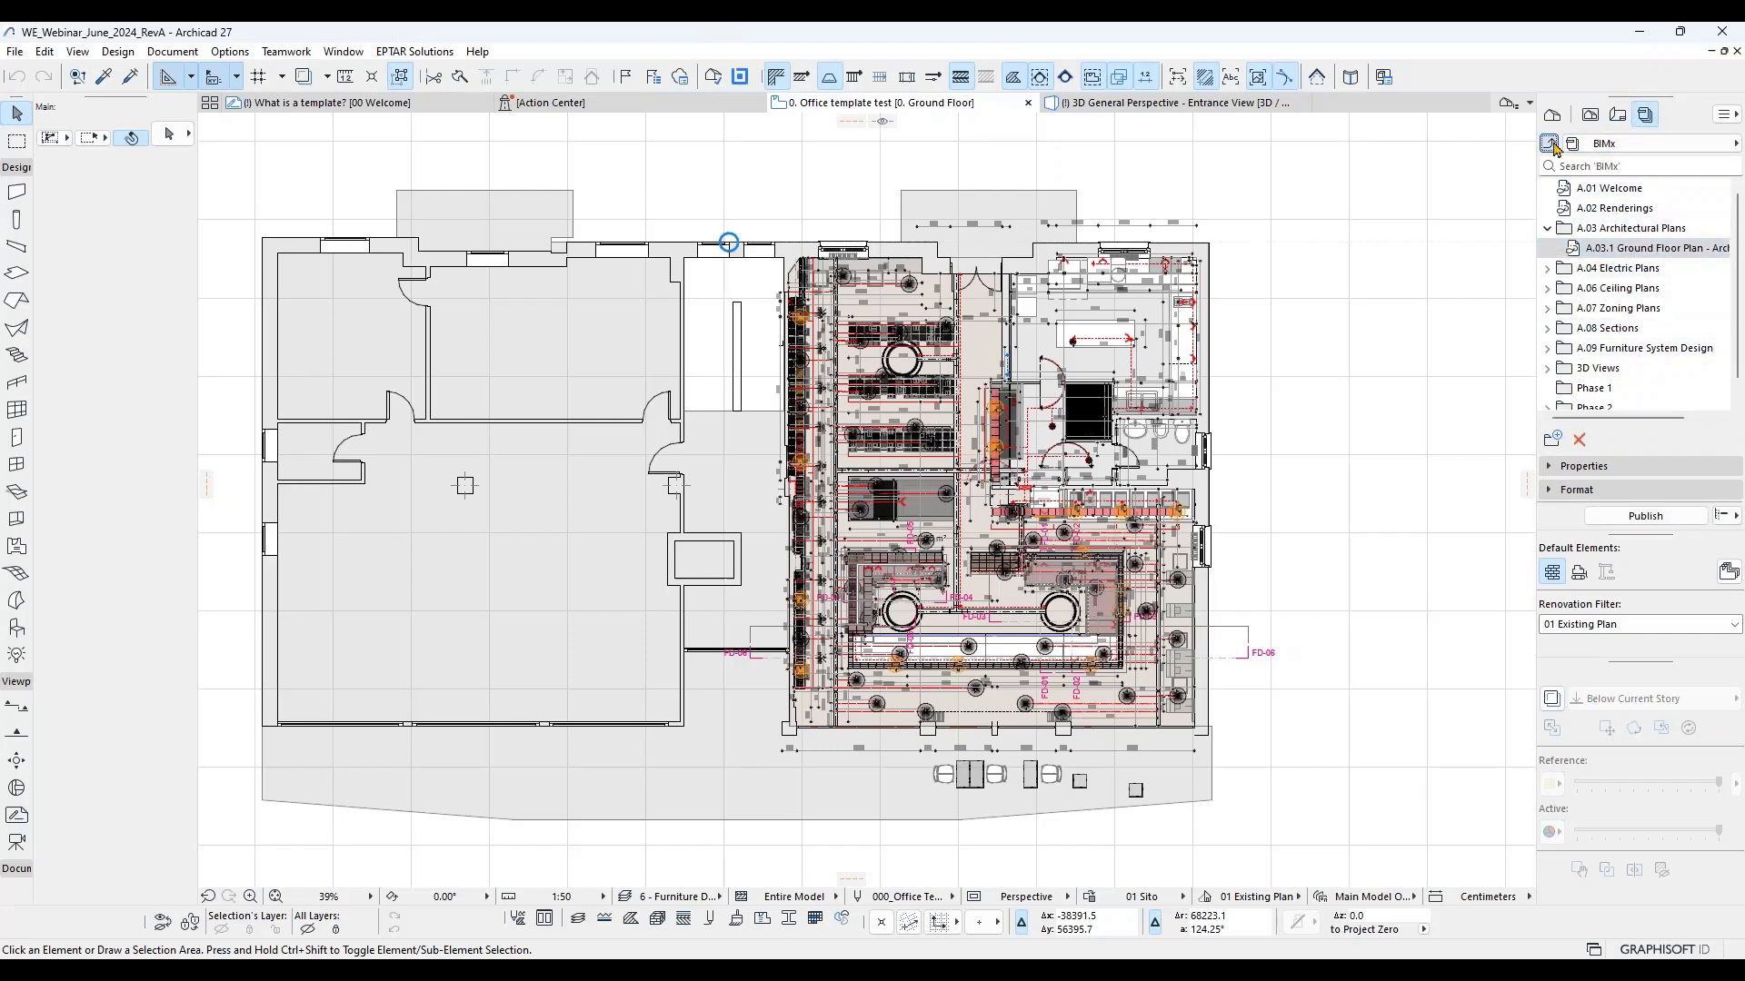
pyautogui.doubleClick(1566, 212)
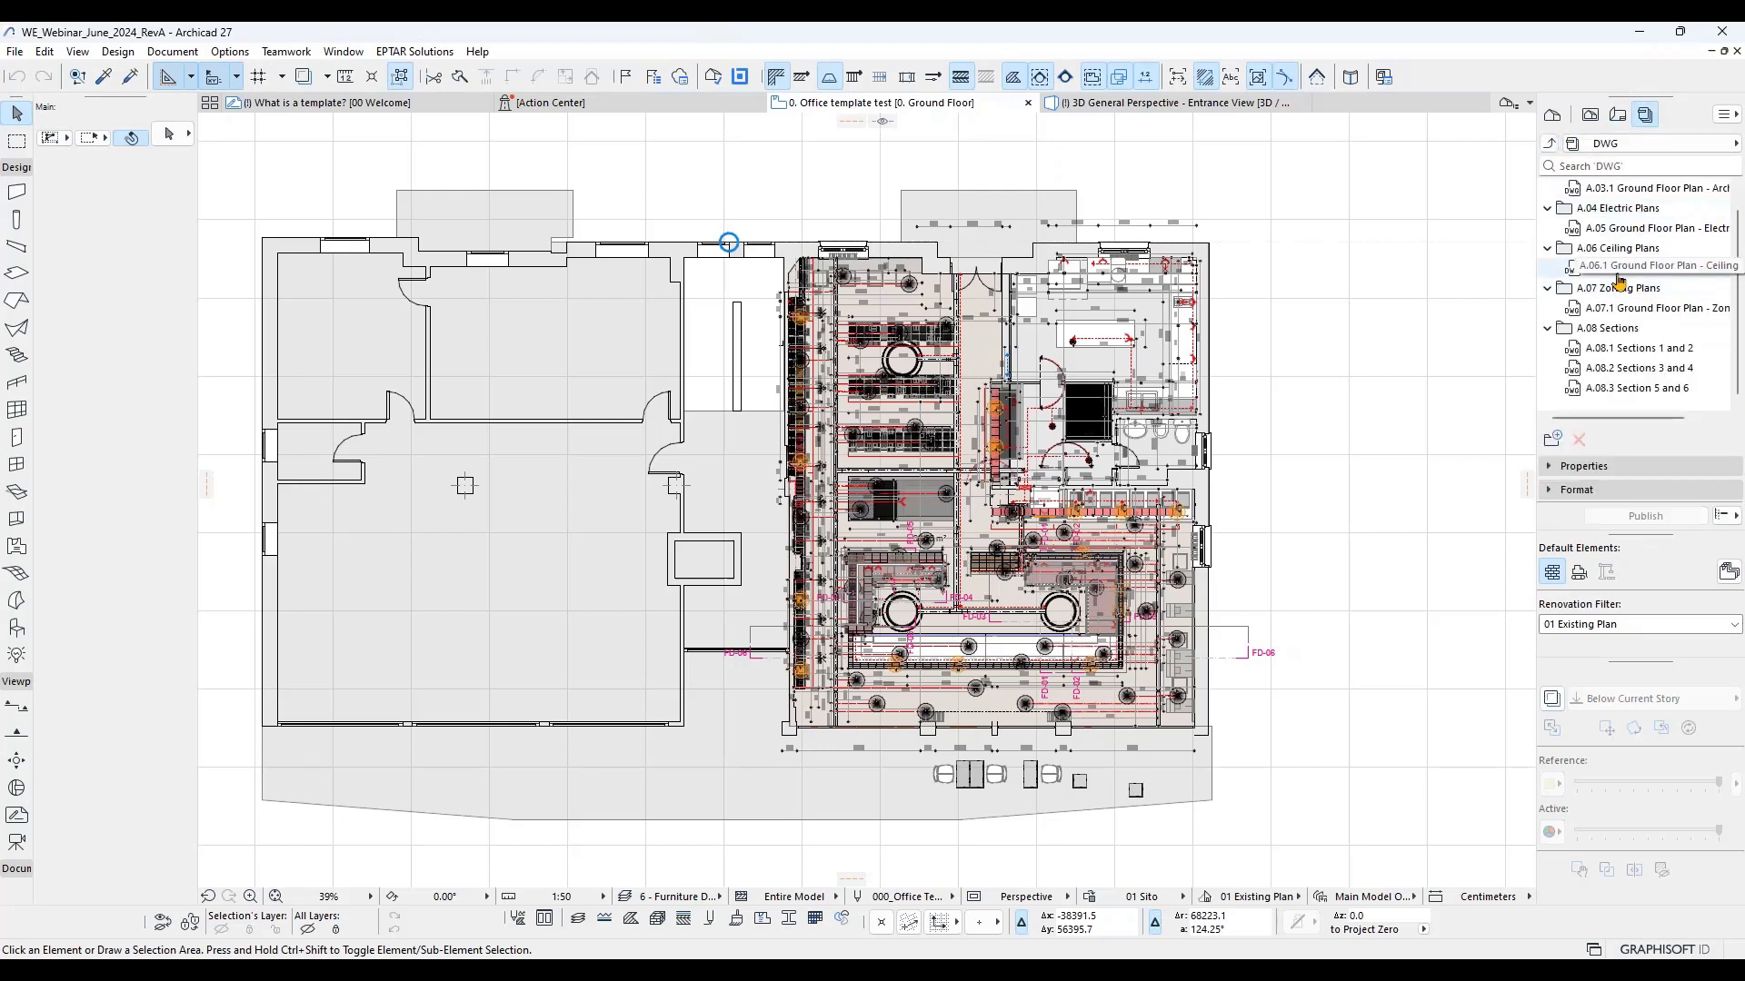
# Step: Select the A.03.1 Ground Floor Plan layout in the DWG publisher set and show its properties
pyautogui.click(1626, 208)
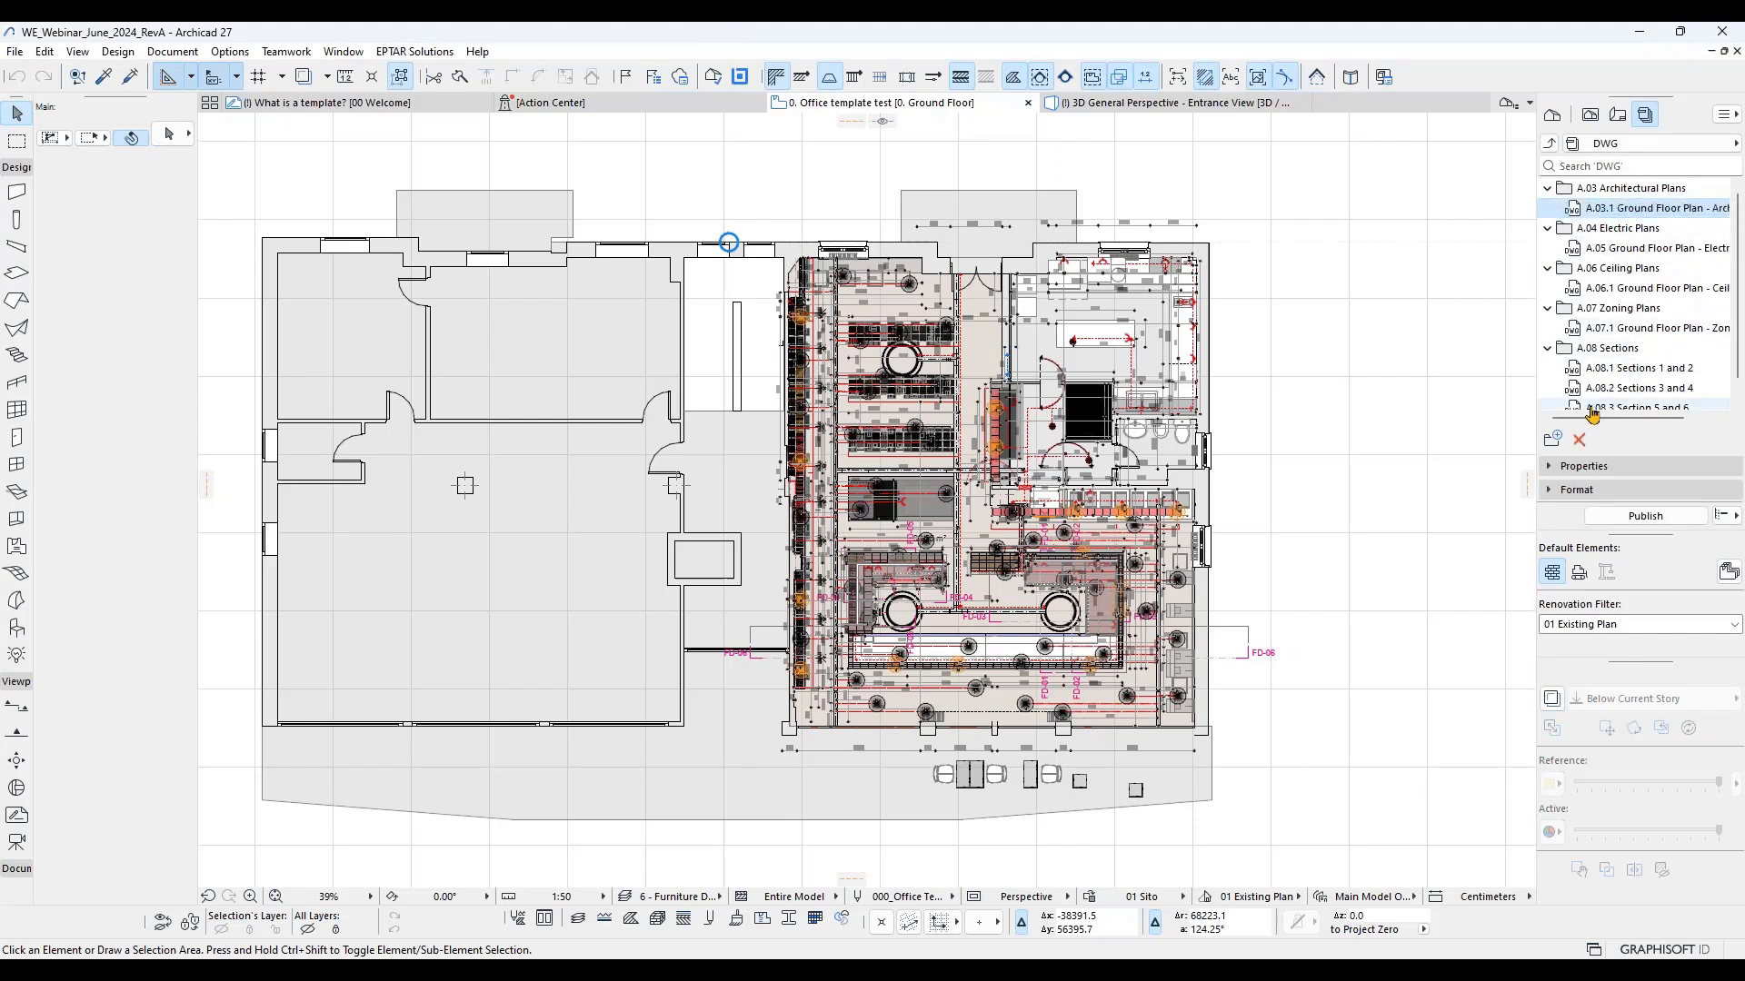
pyautogui.click(1551, 469)
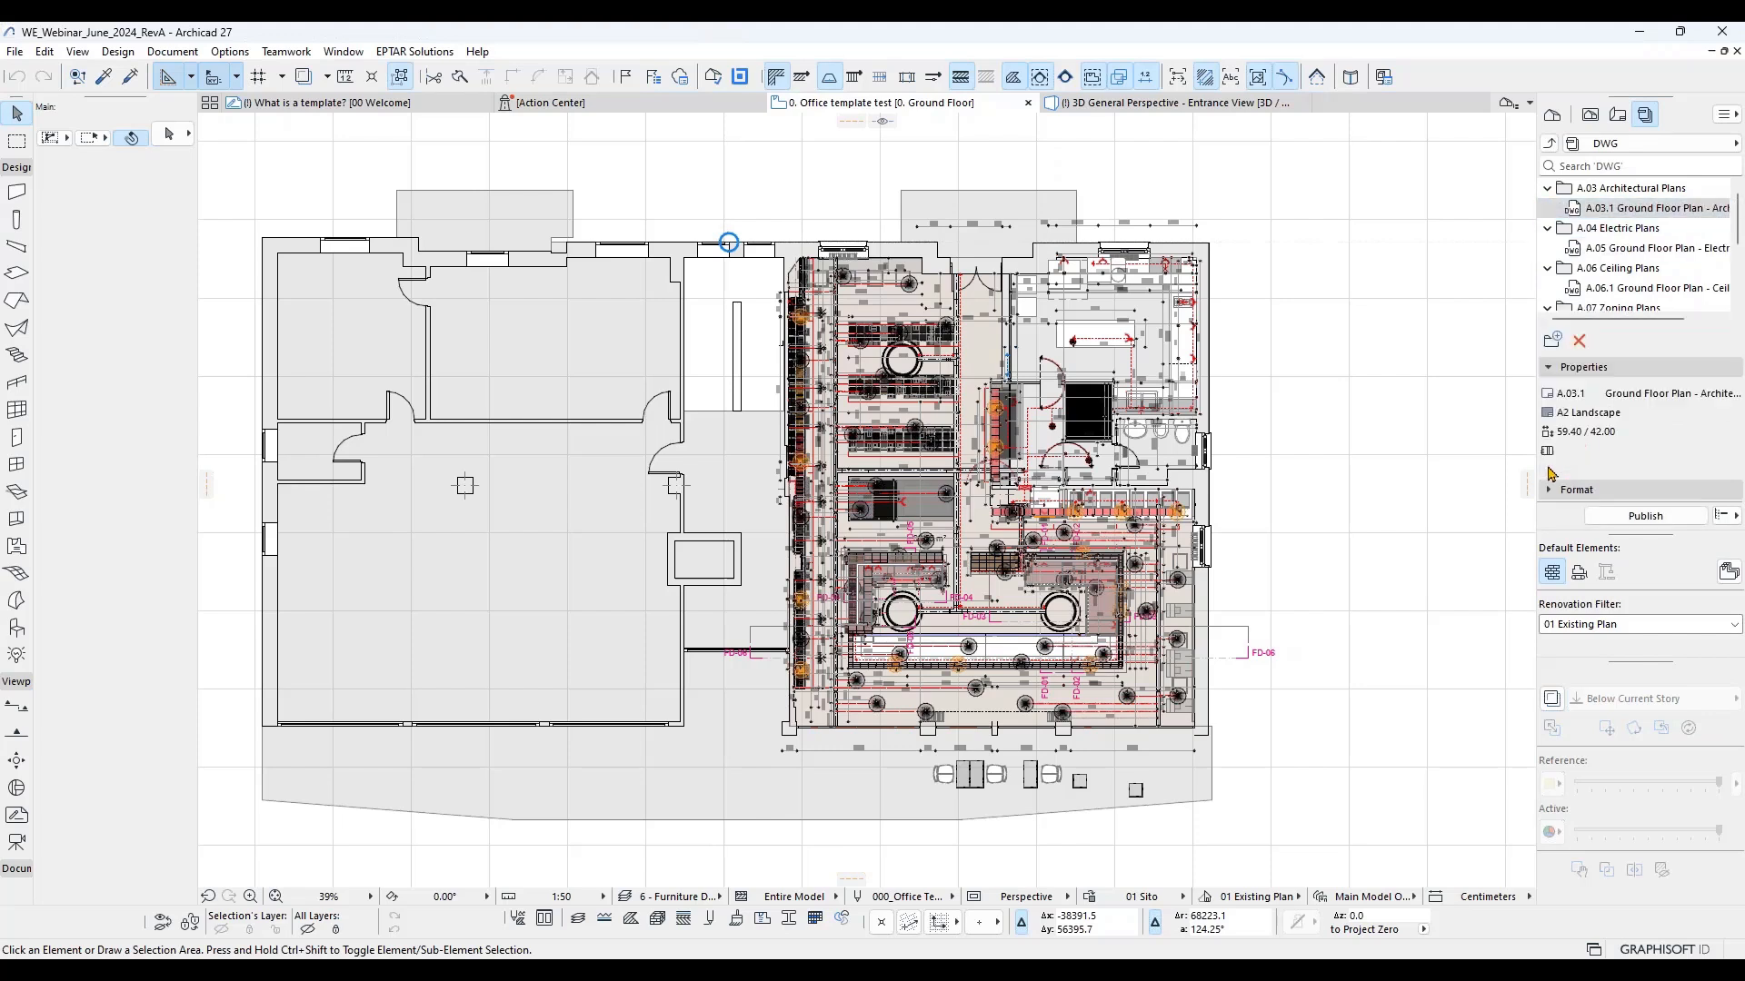
pyautogui.rightClick(1588, 421)
pyautogui.press('Escape')
# Step: Check the publishing properties of the DWG set and widen the Navigator so the full layout names fit
pyautogui.rightClick(1577, 212)
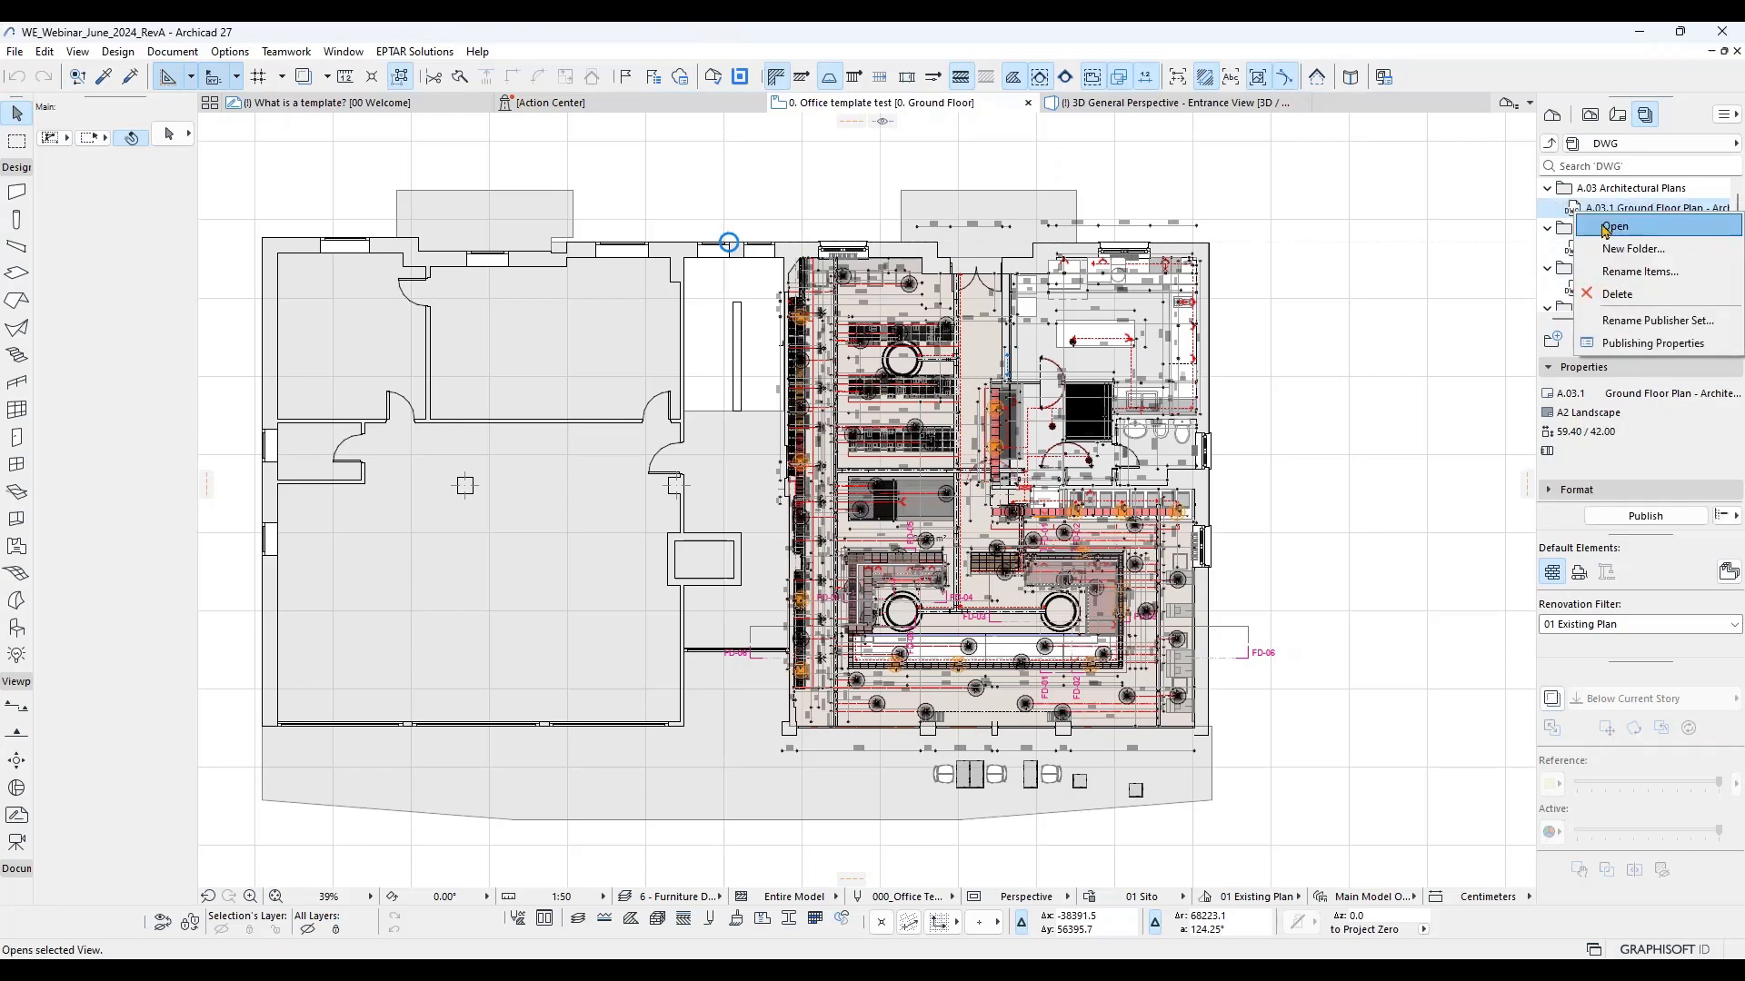
pyautogui.click(1620, 345)
pyautogui.click(1052, 147)
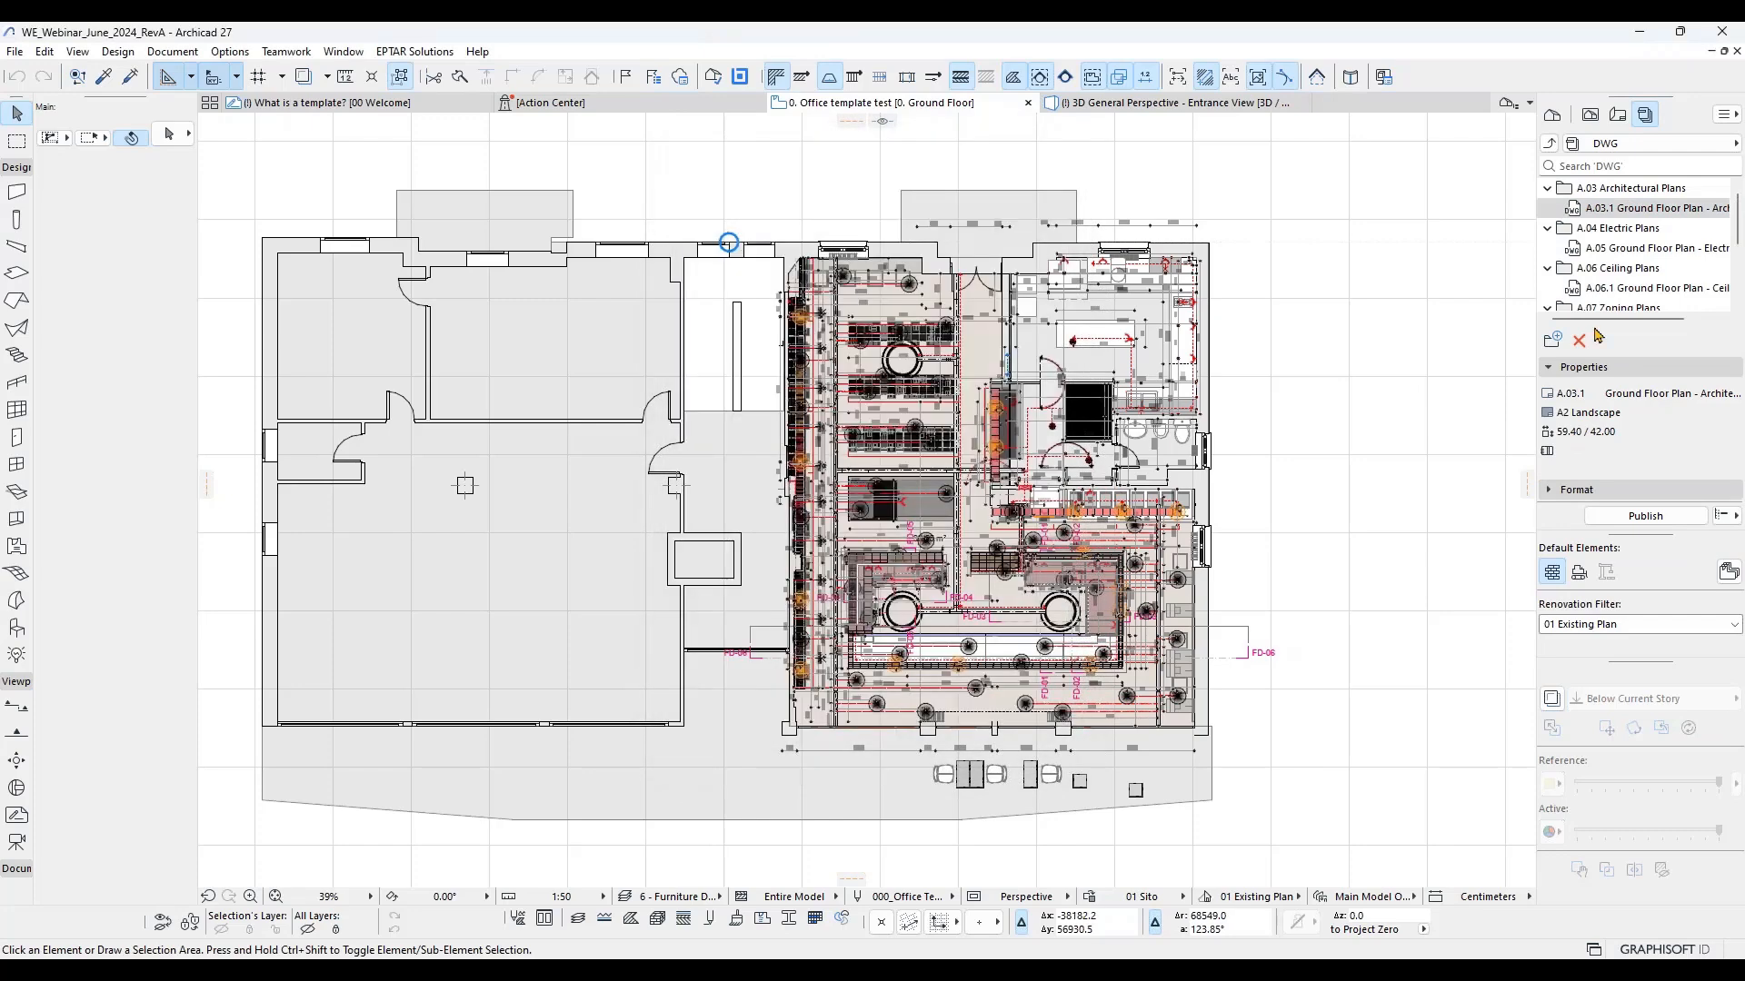
pyautogui.moveTo(1536, 275); pyautogui.dragTo(1290, 273)
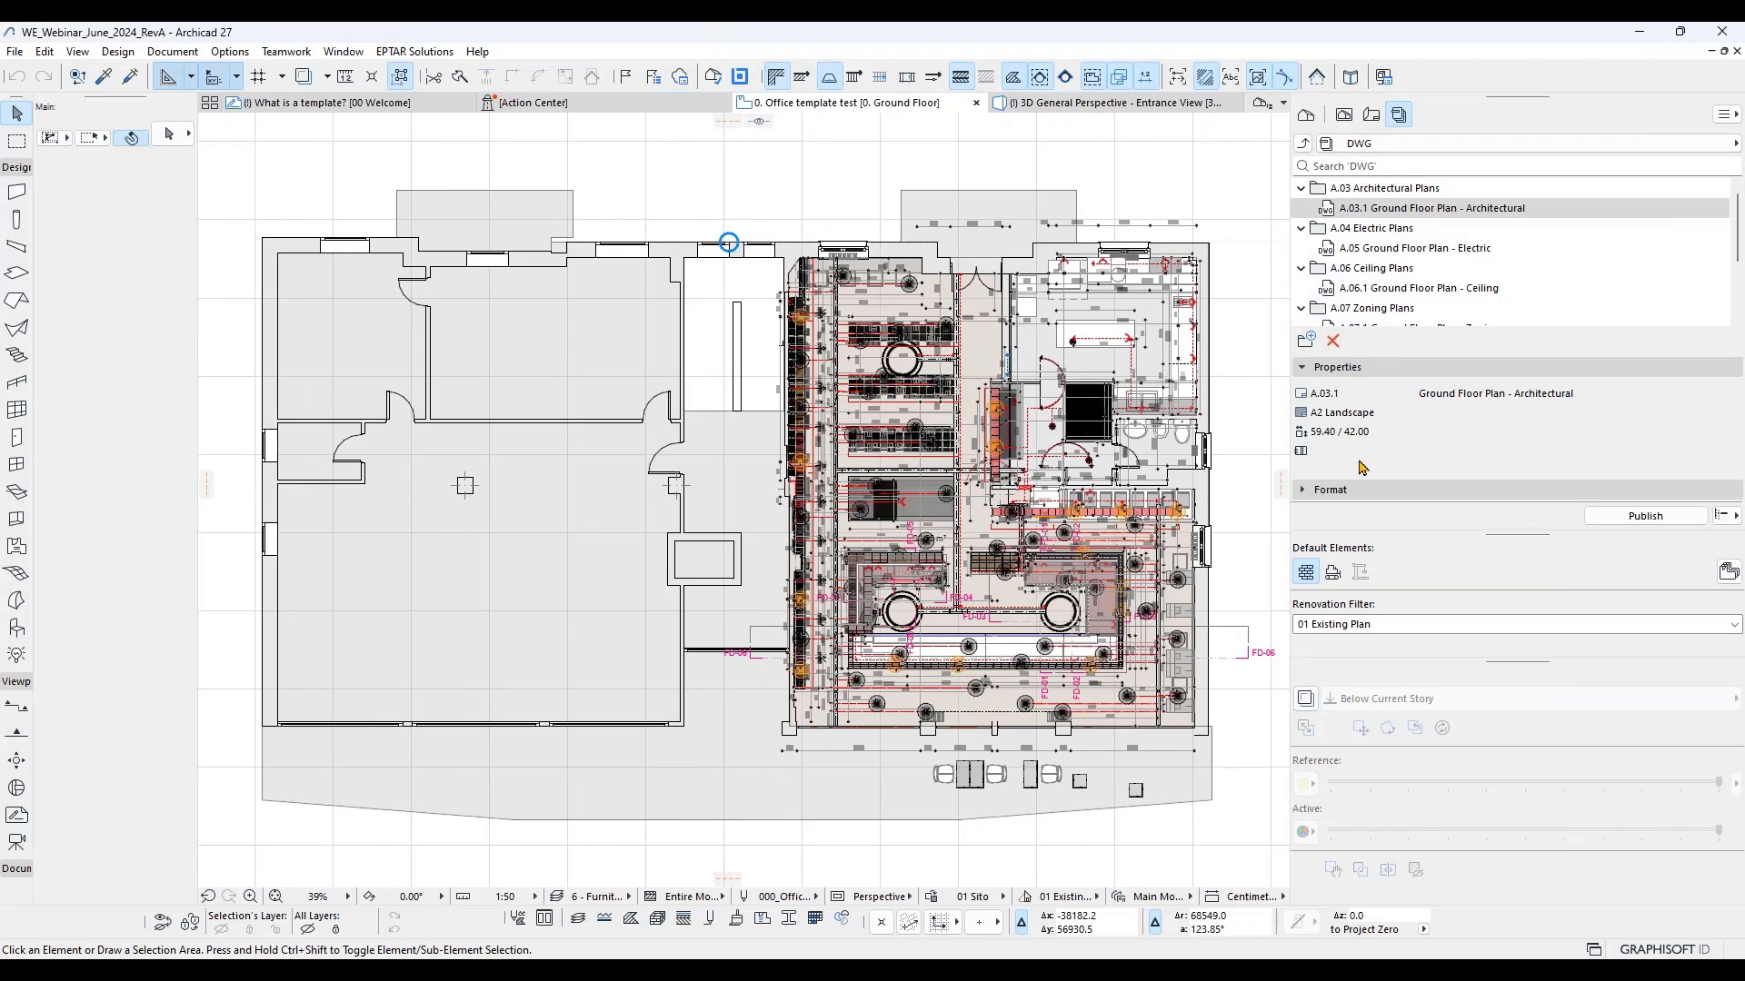
# Step: Review the available publishing formats for the A.03.1 Ground Floor Plan layout, keeping DWG, and return to its properties
pyautogui.click(1313, 490)
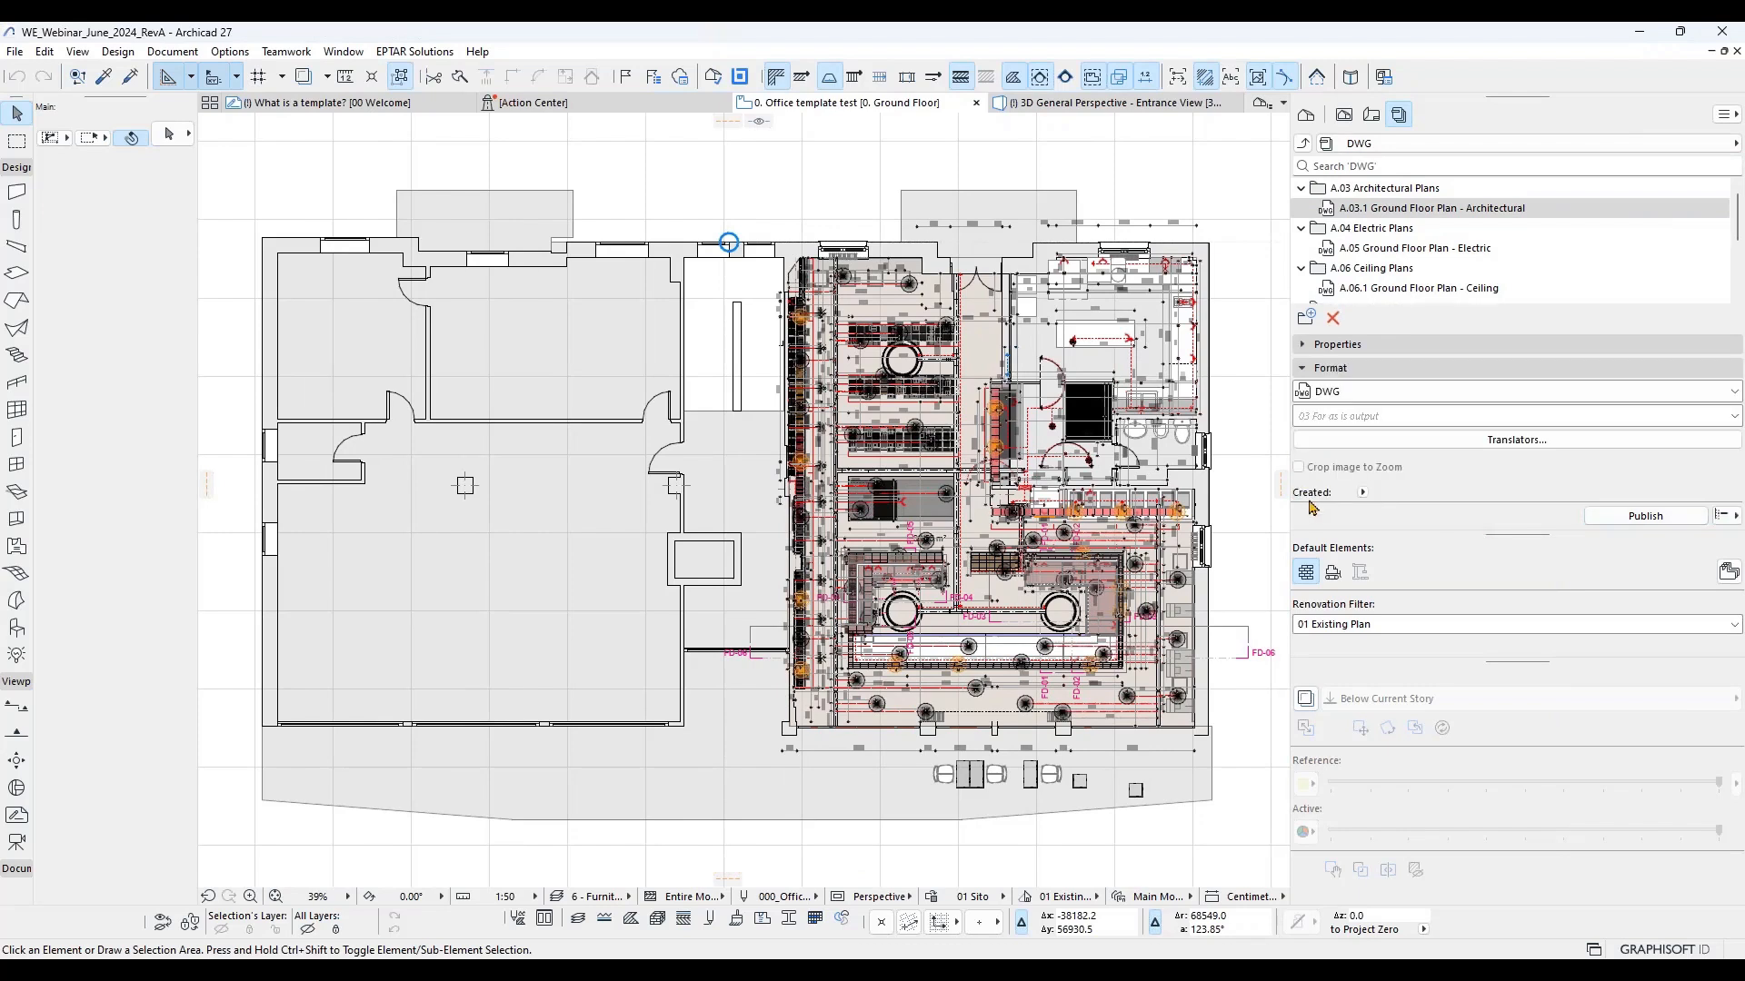
pyautogui.click(1393, 398)
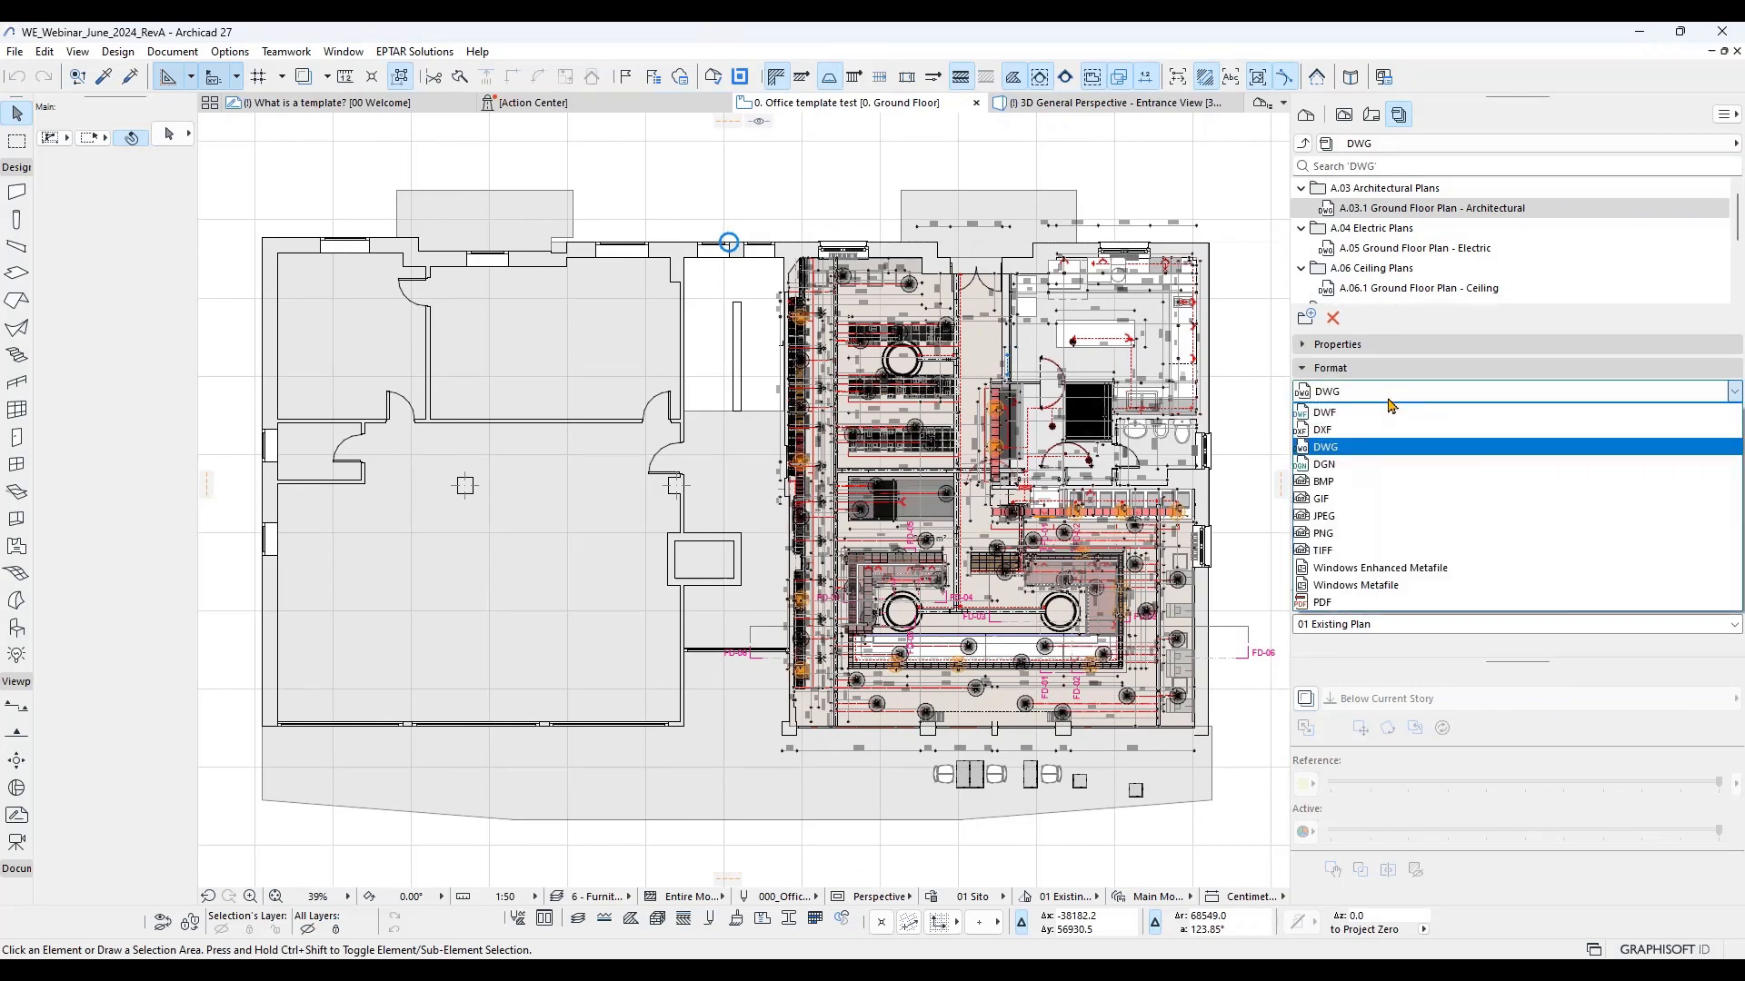
pyautogui.click(1358, 447)
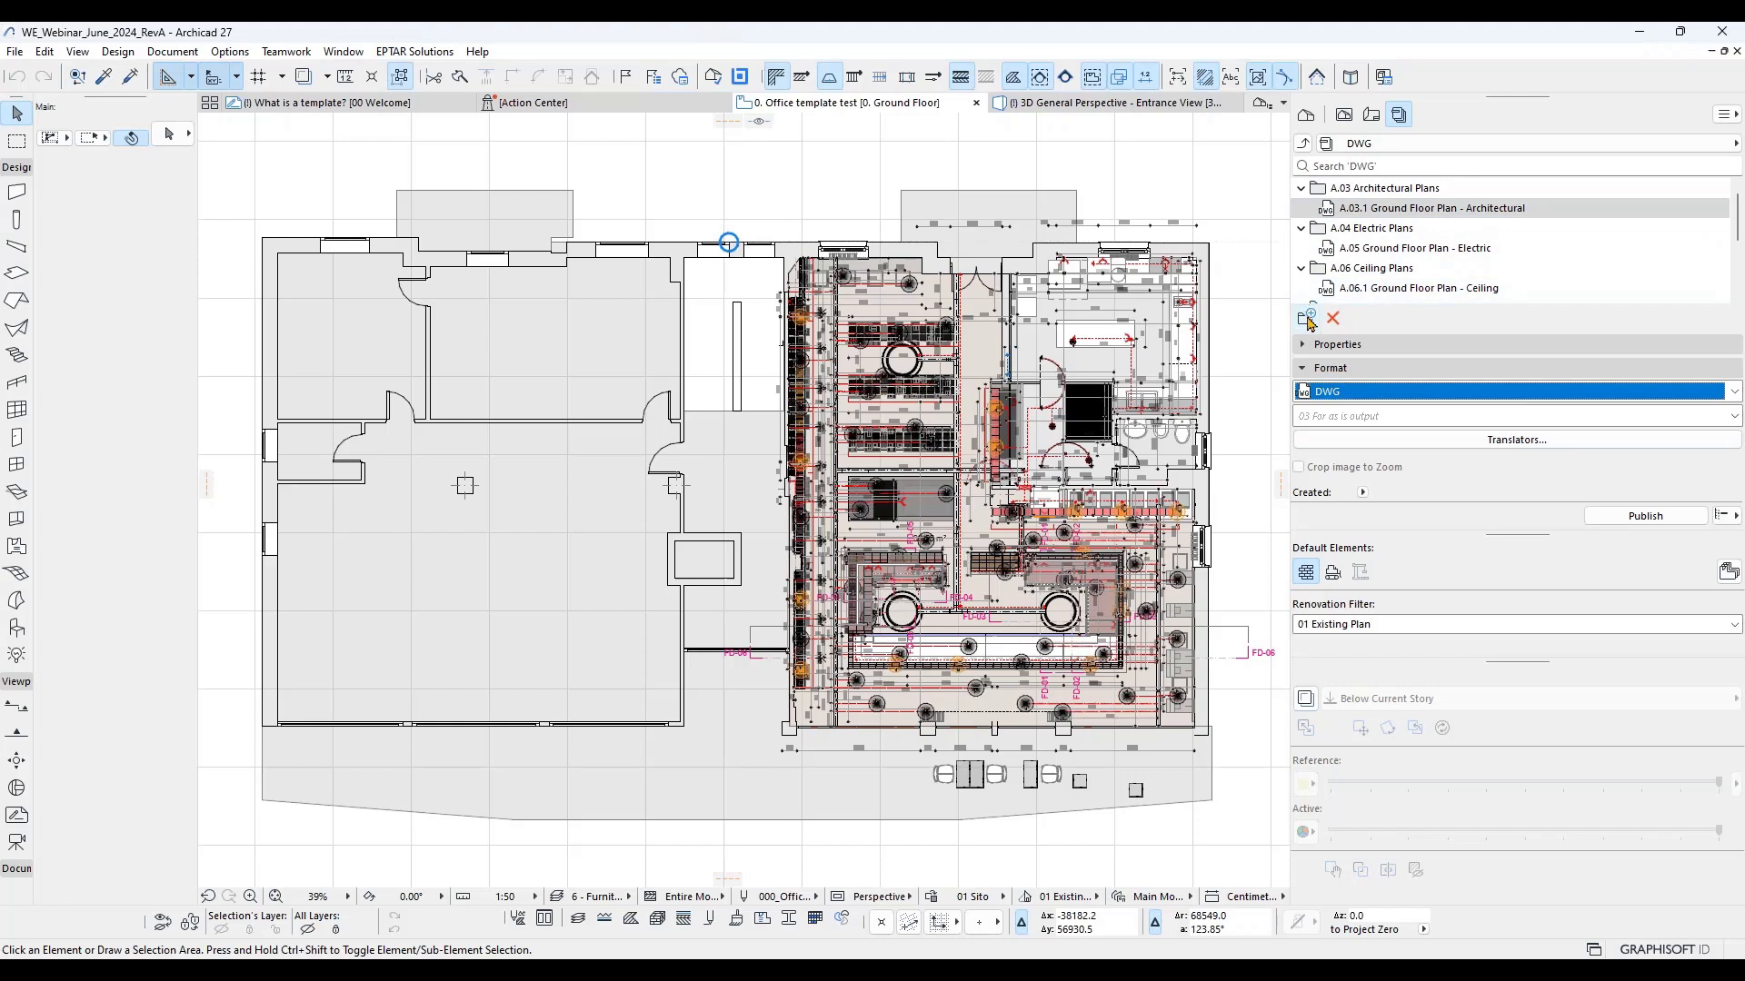
pyautogui.click(1316, 365)
pyautogui.click(1328, 466)
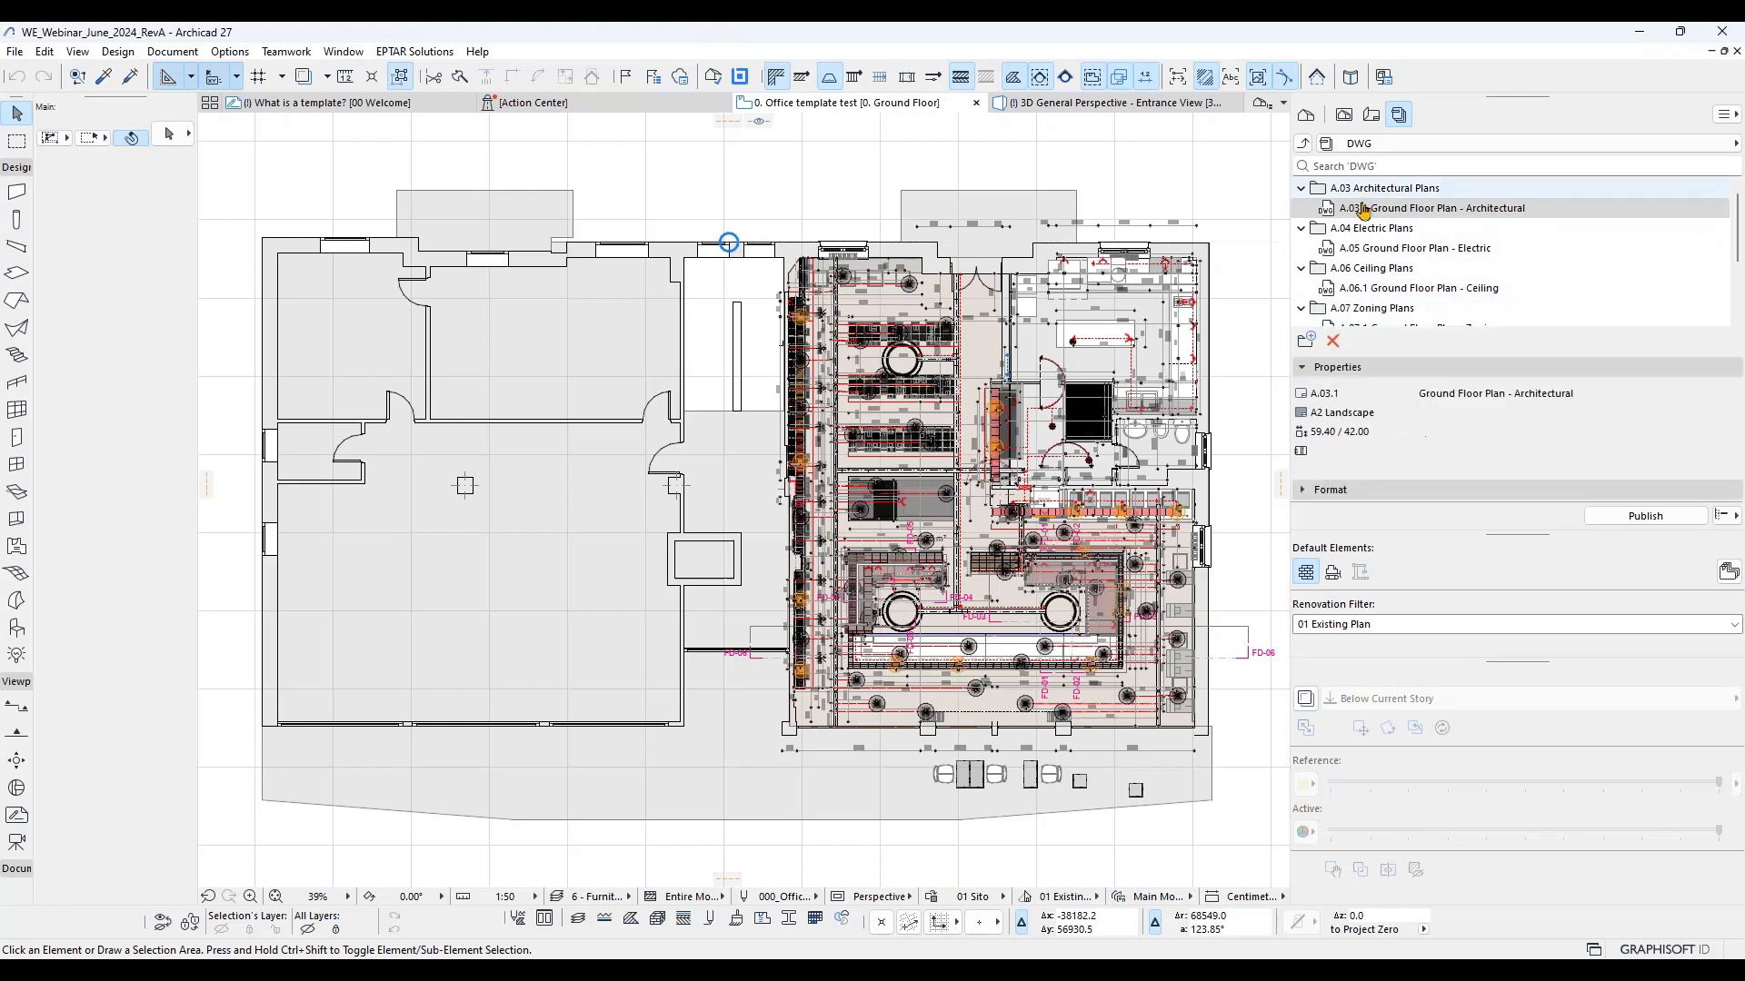
# Step: Switch to the Layout Book and review the settings for a new master layout without creating one
pyautogui.click(1369, 117)
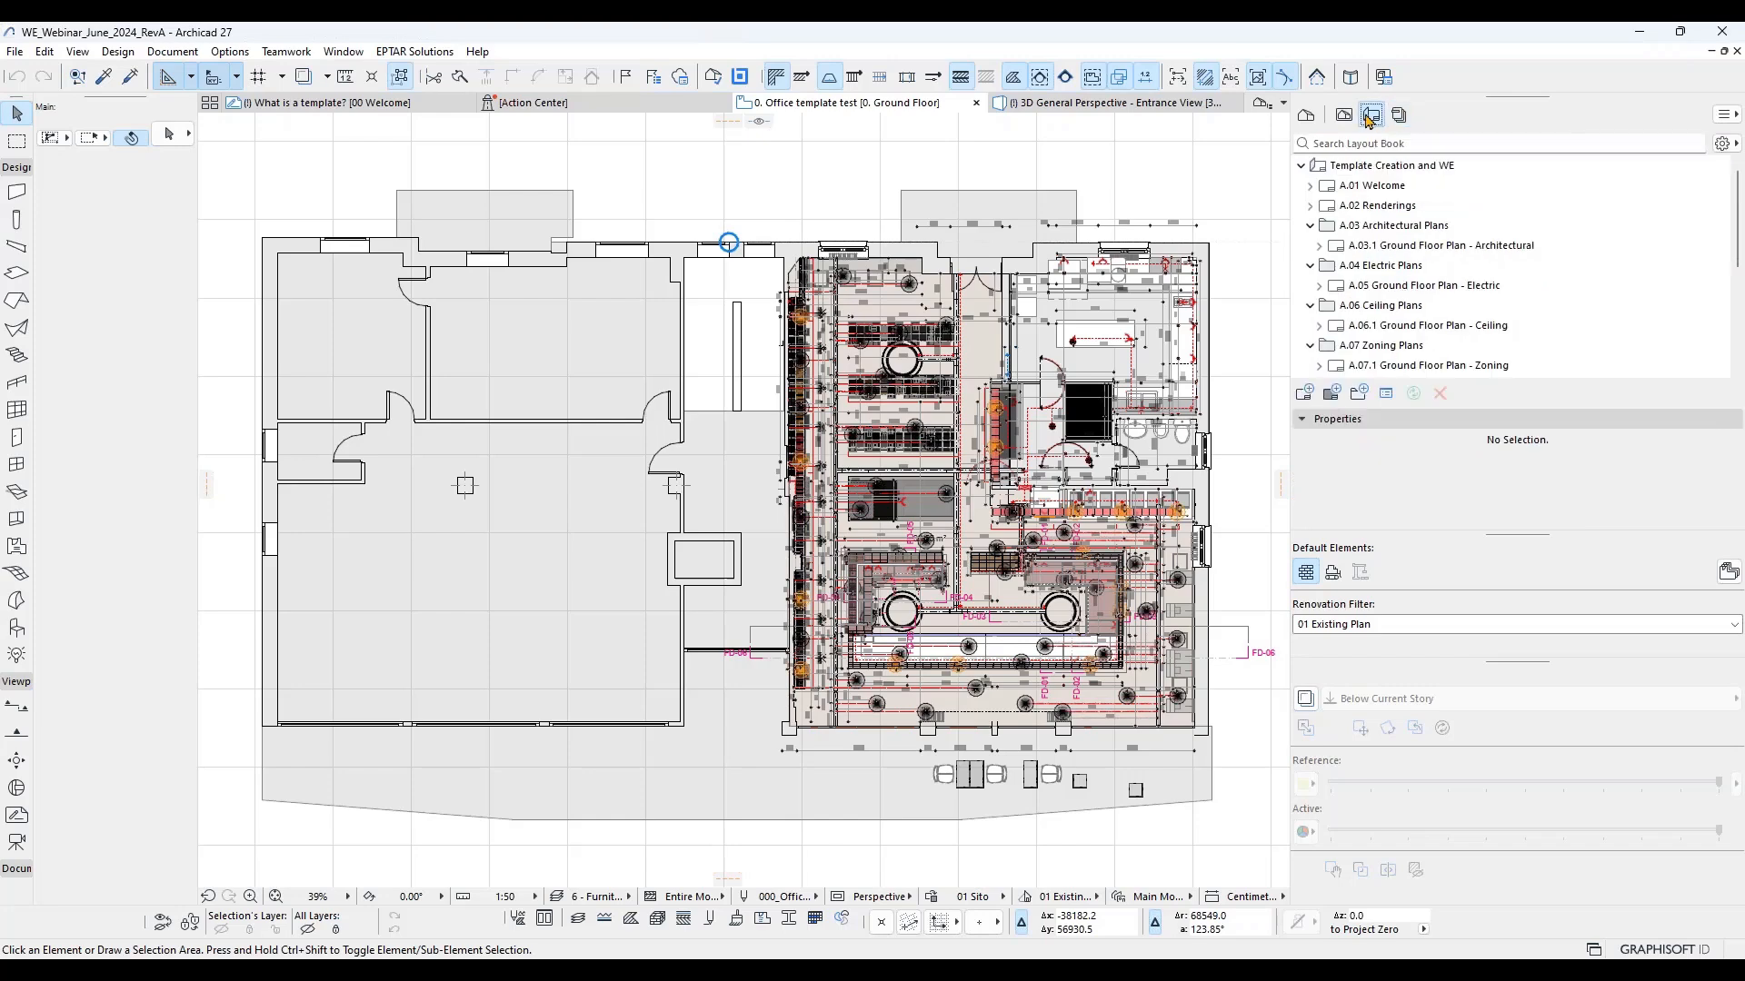
pyautogui.click(1333, 395)
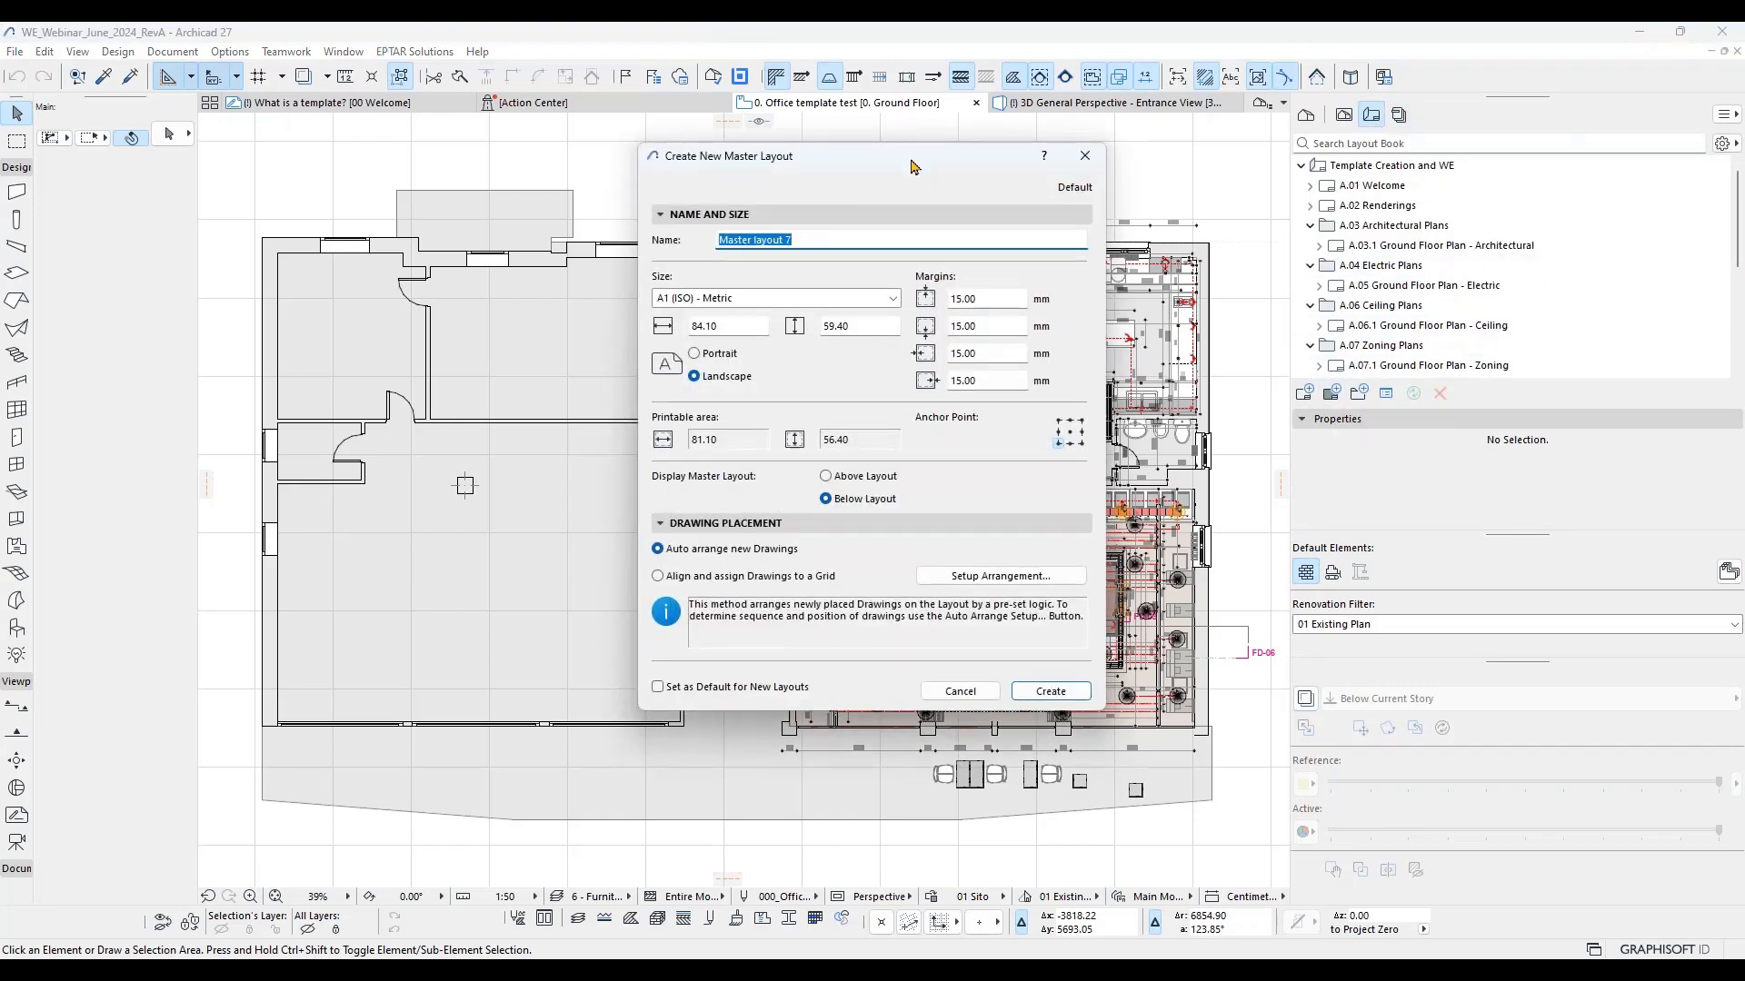
pyautogui.moveTo(914, 166); pyautogui.dragTo(625, 171)
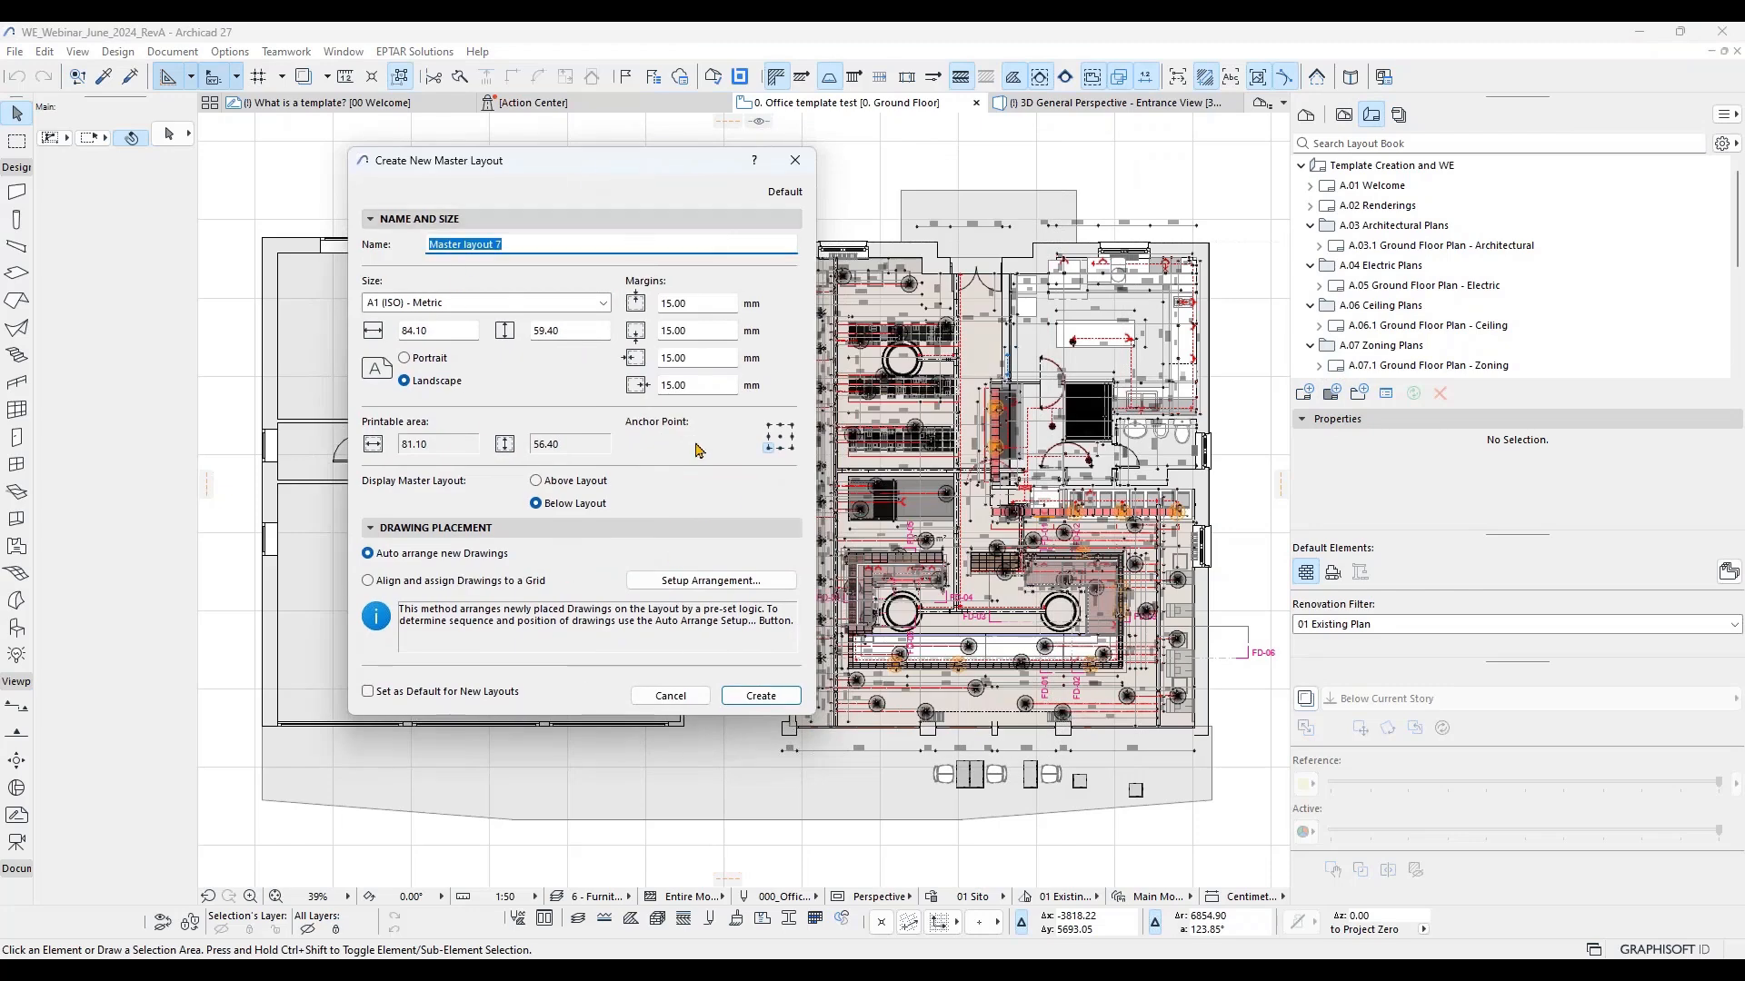
pyautogui.moveTo(706, 174); pyautogui.dragTo(776, 189)
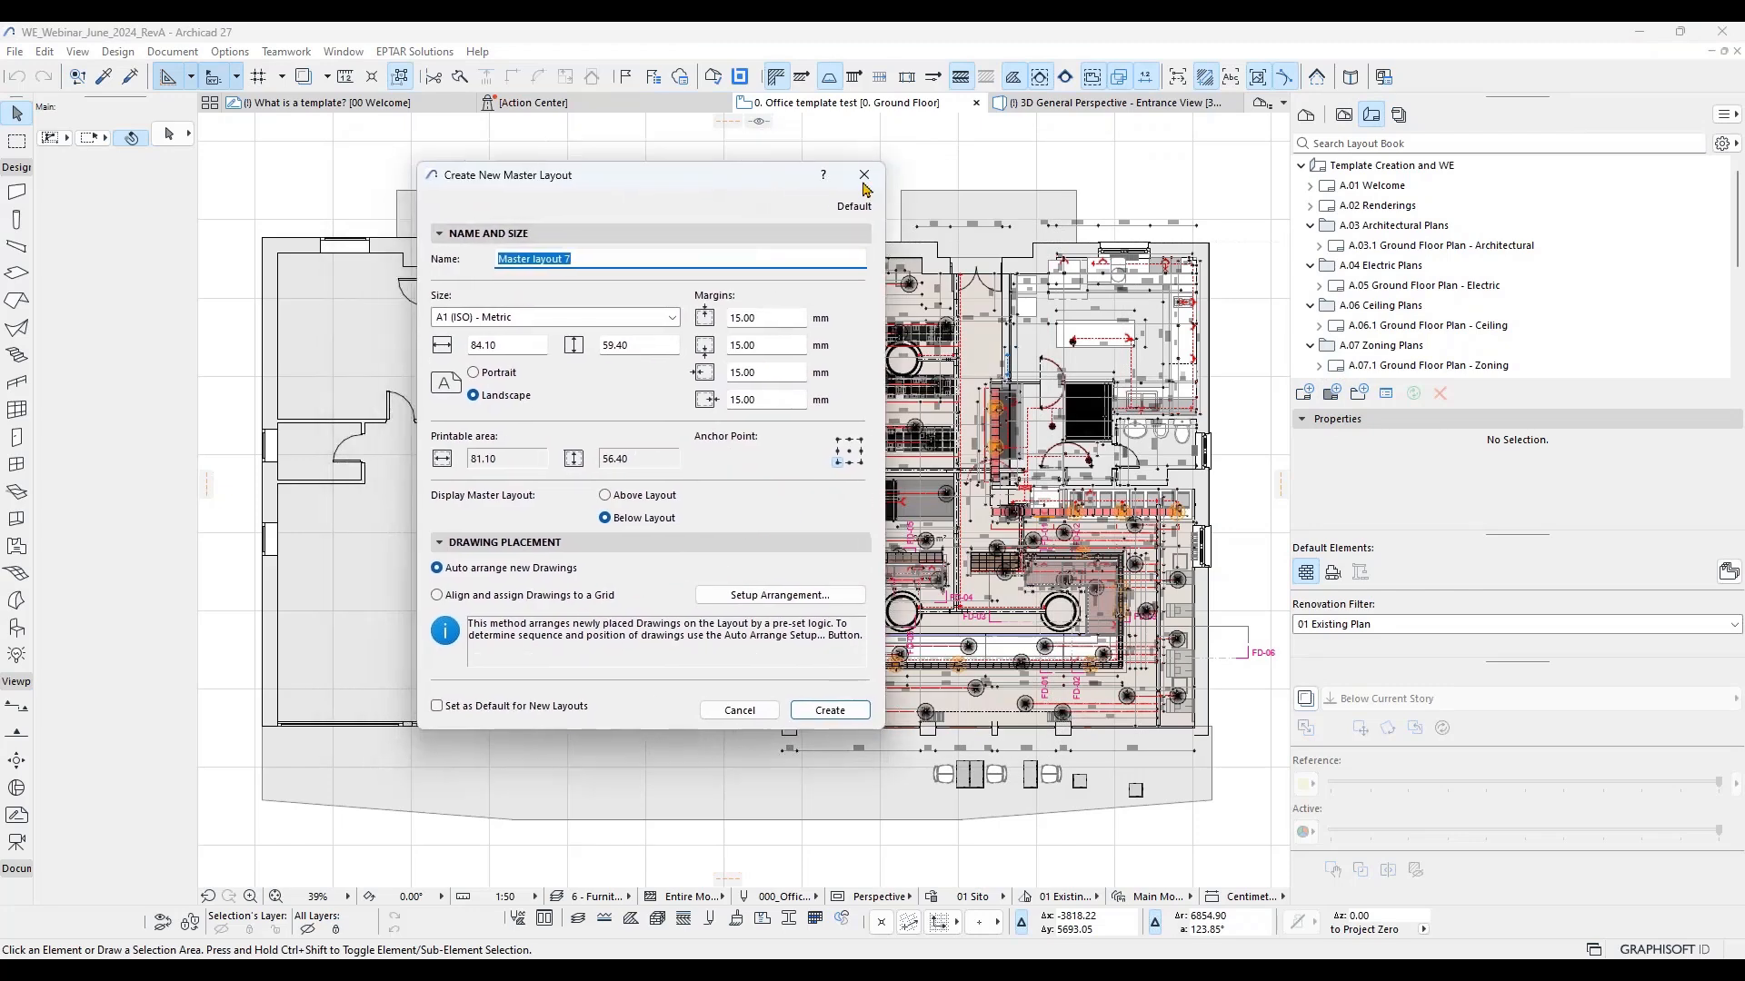
pyautogui.click(864, 179)
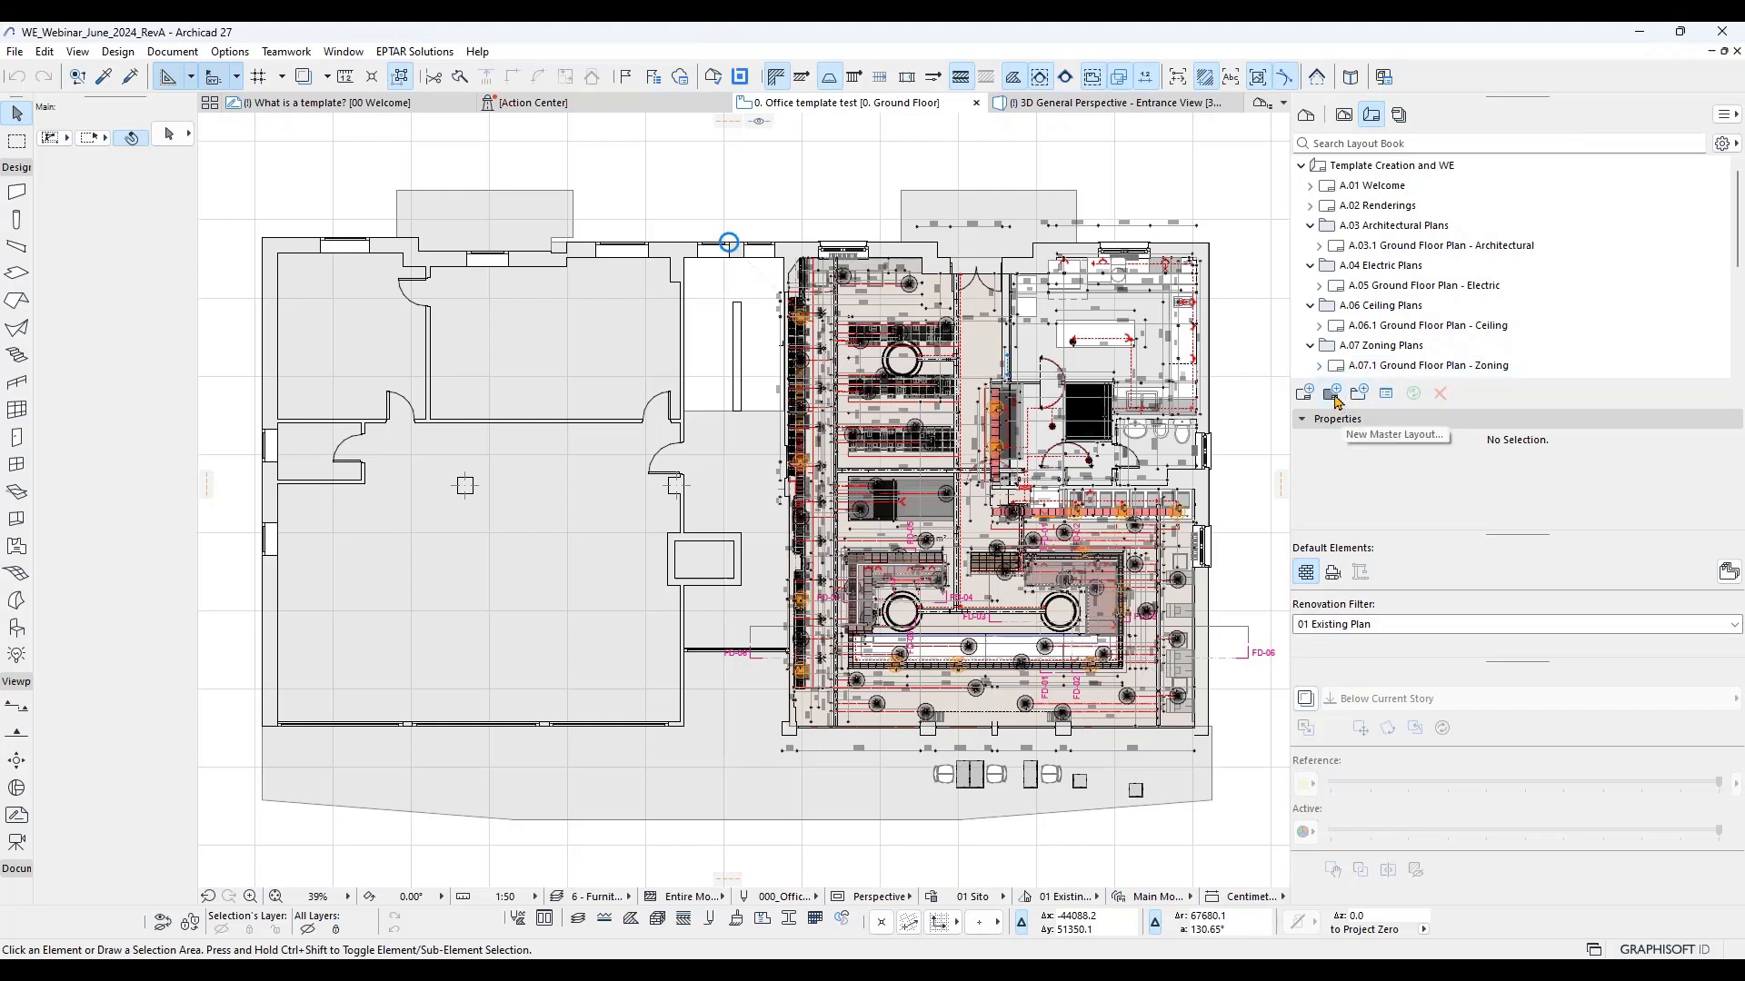
# Step: Collapse the Architectural Plans, Ceiling Plans, Zoning Plans, Sections and Furniture System Design folders in the Layout Book
pyautogui.click(1309, 225)
pyautogui.click(1309, 286)
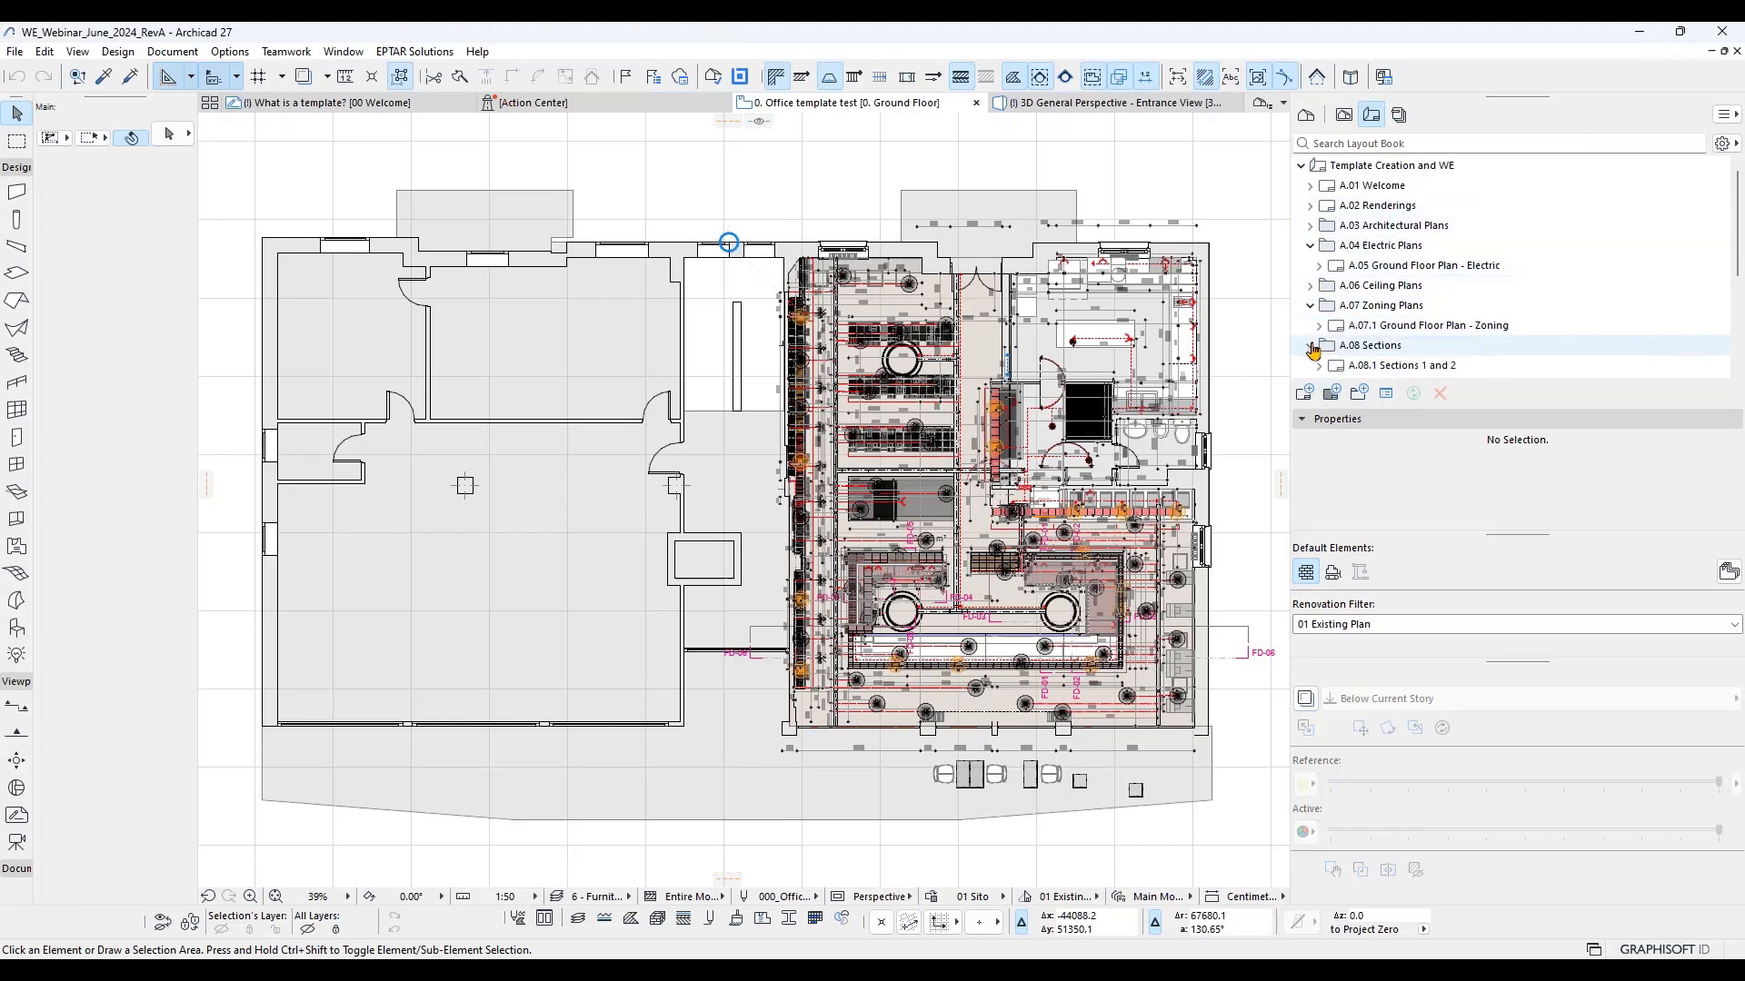
pyautogui.click(1309, 345)
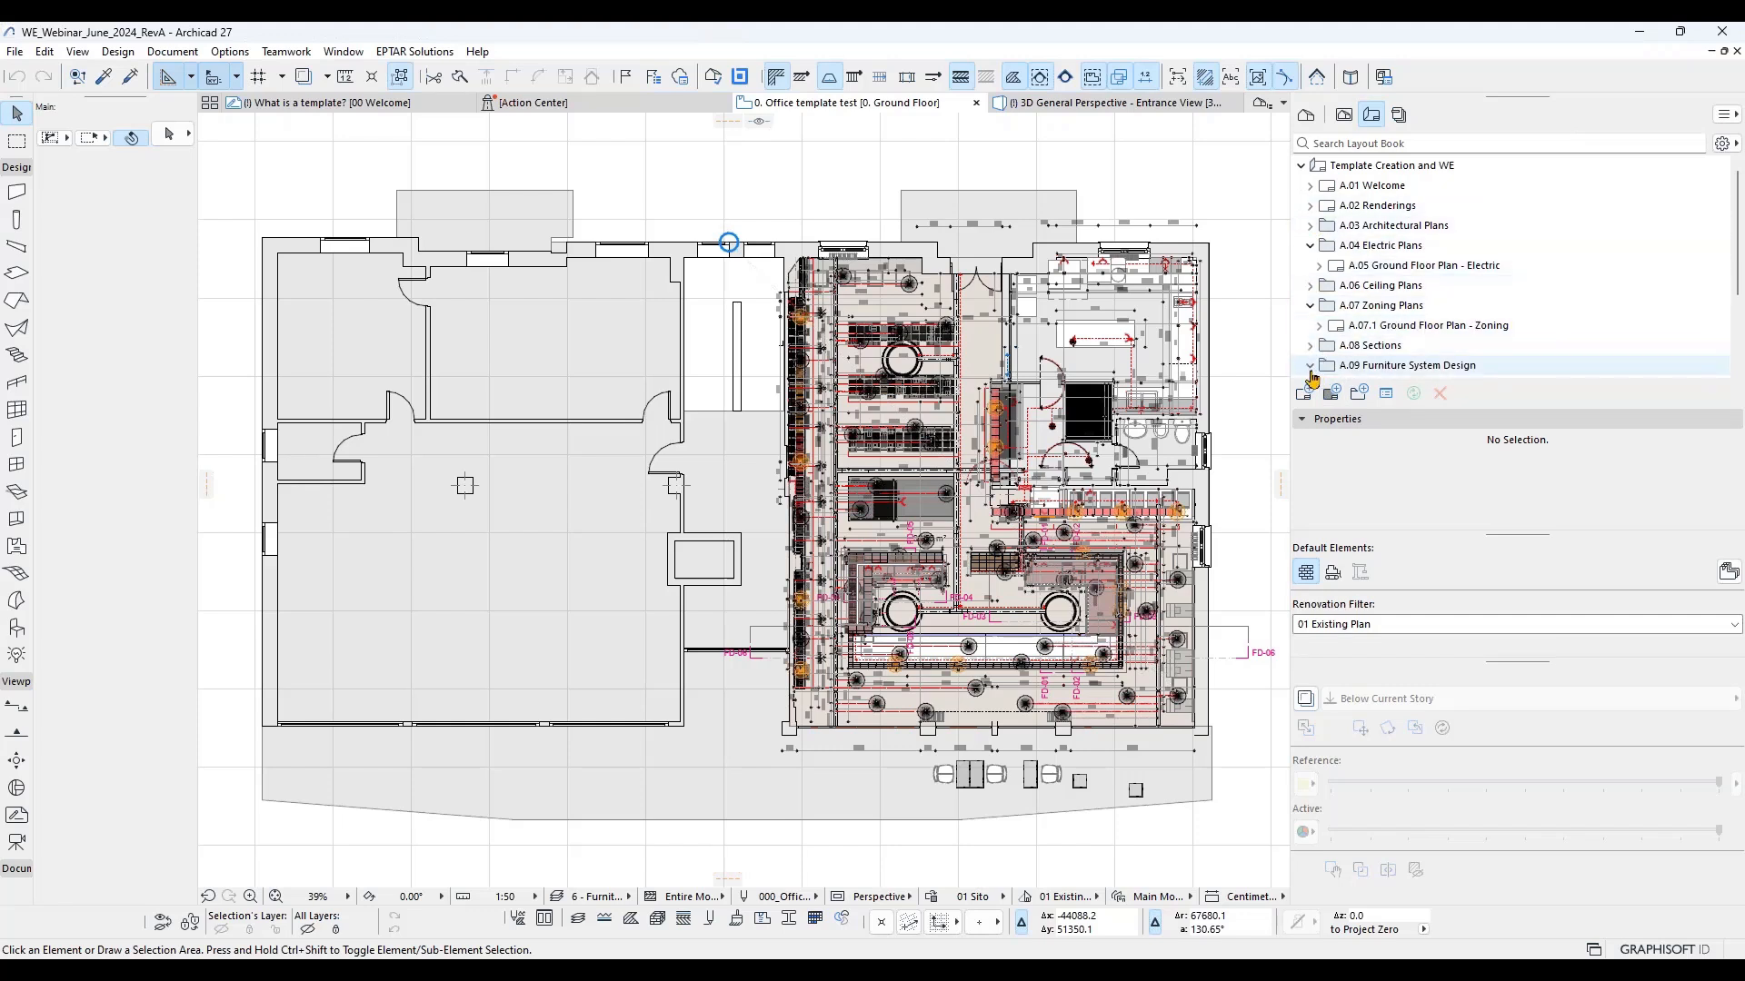
pyautogui.click(1310, 305)
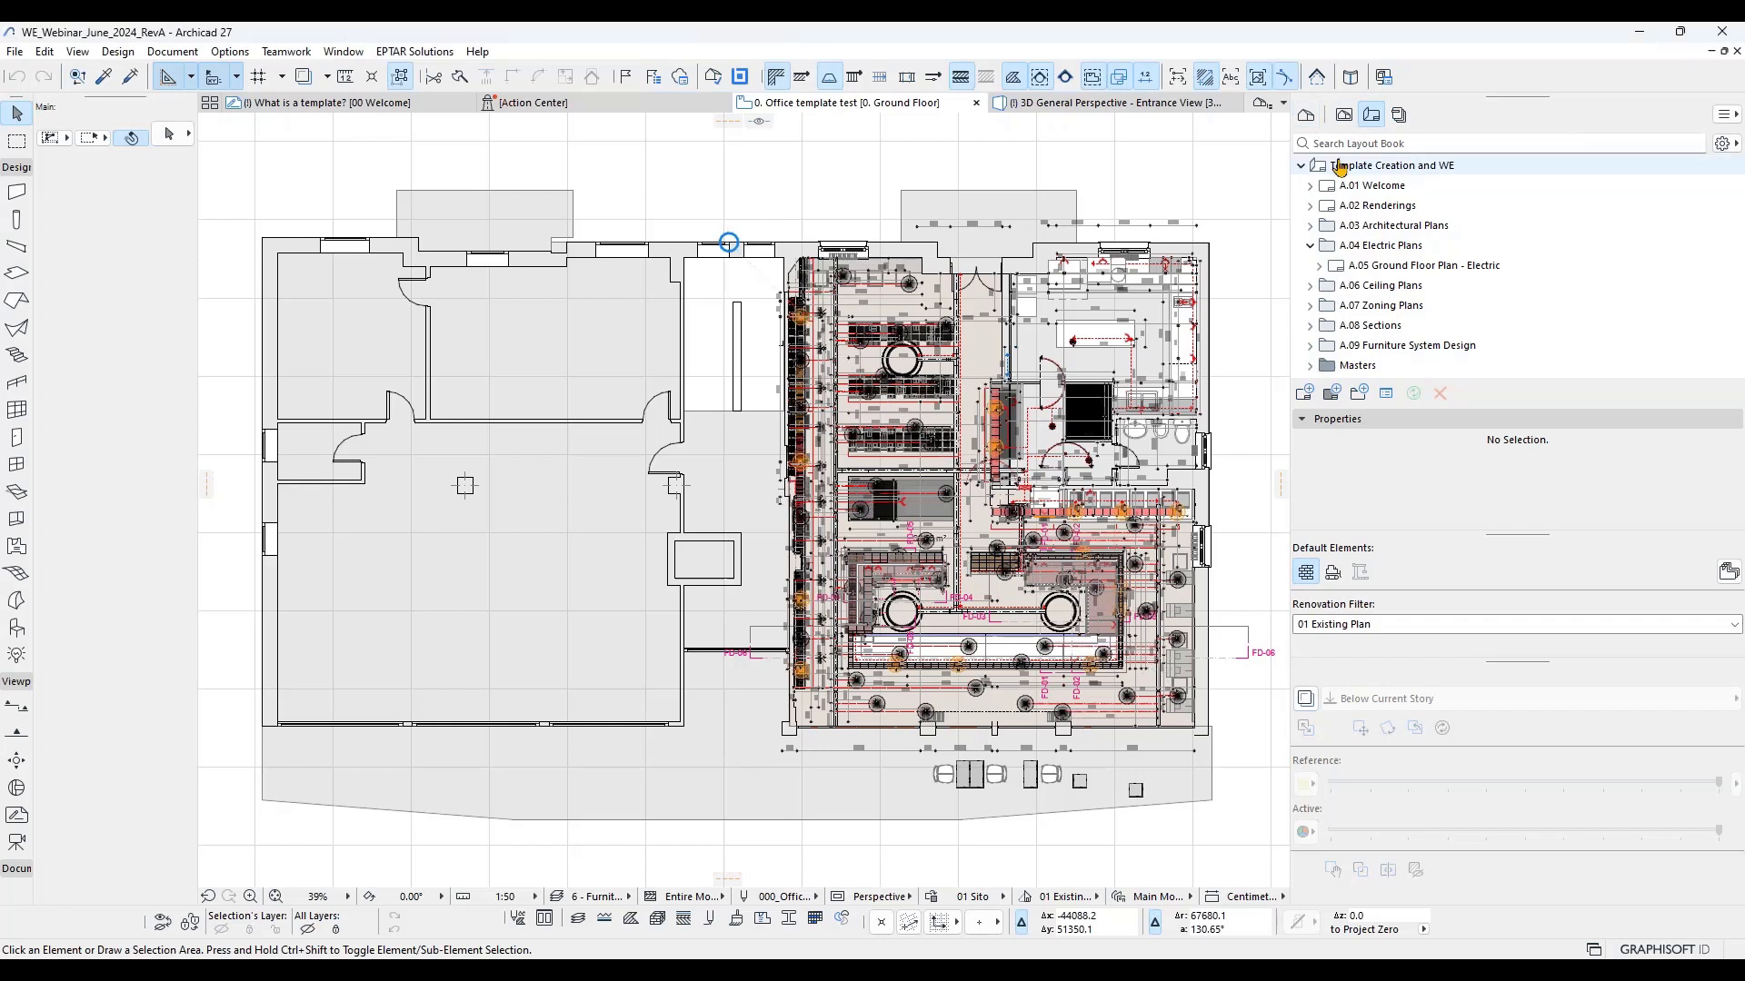
# Step: Switch to the Project Map and collapse its Stories, Worksheets, 3D Documents, 3D and Schedules branches
pyautogui.click(1305, 116)
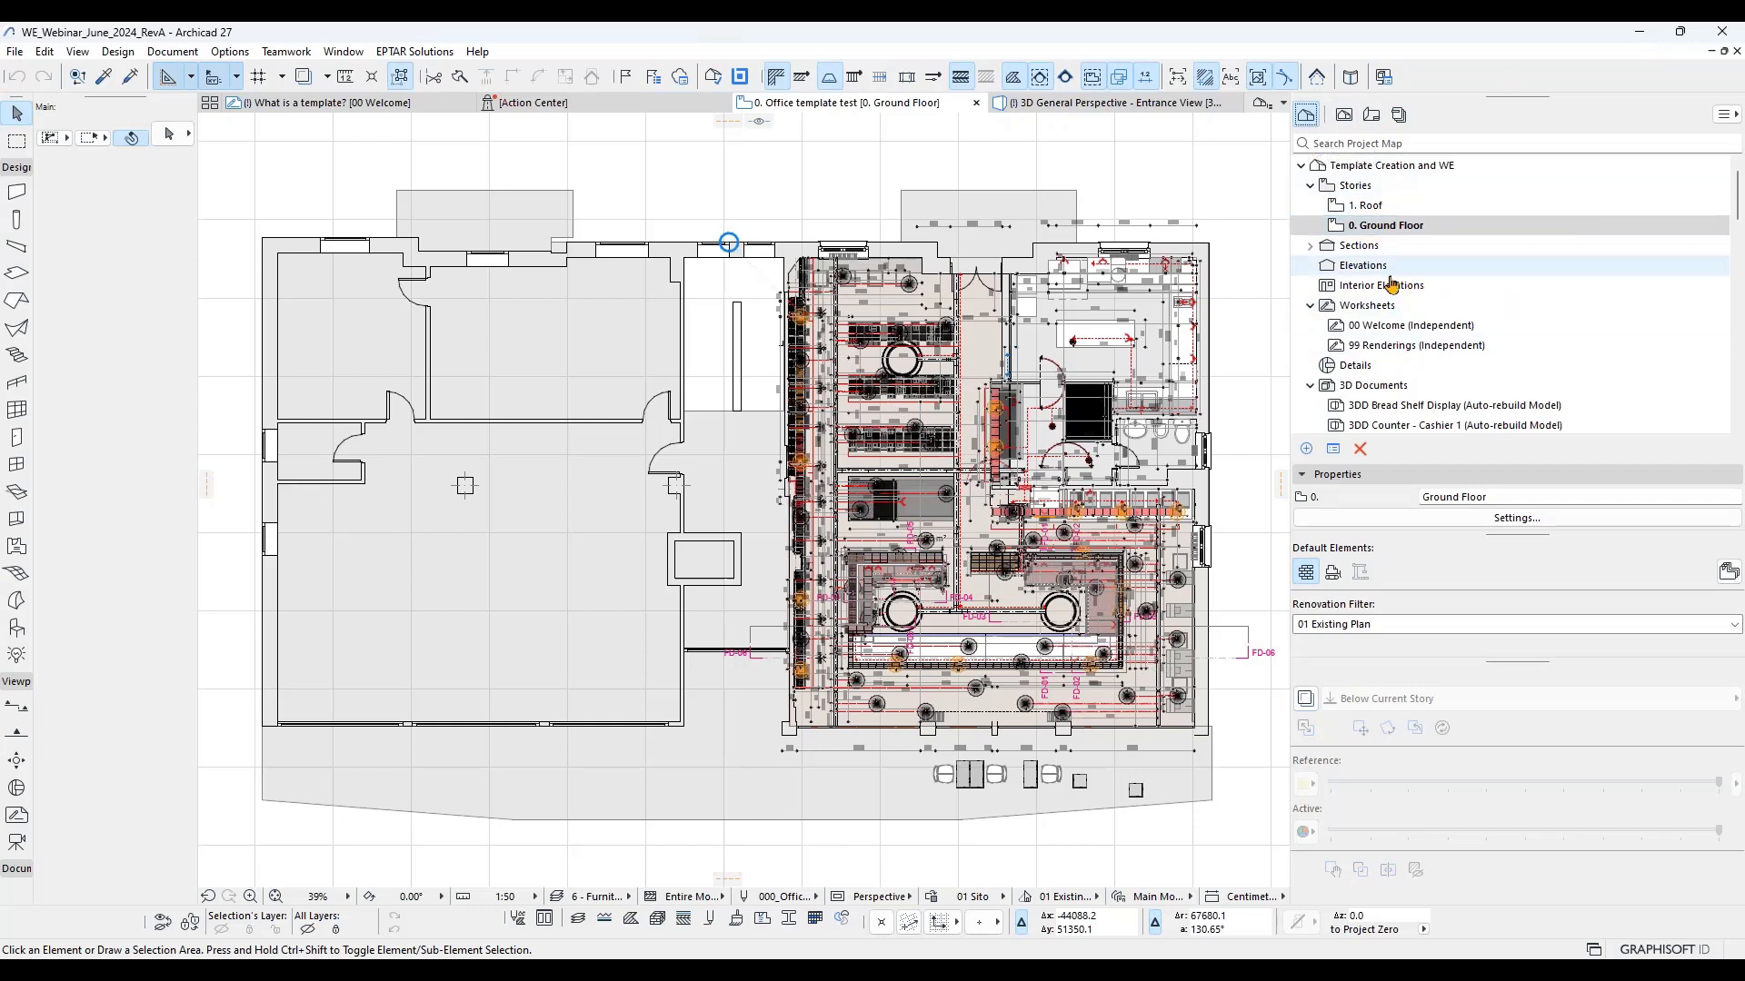
pyautogui.click(1309, 186)
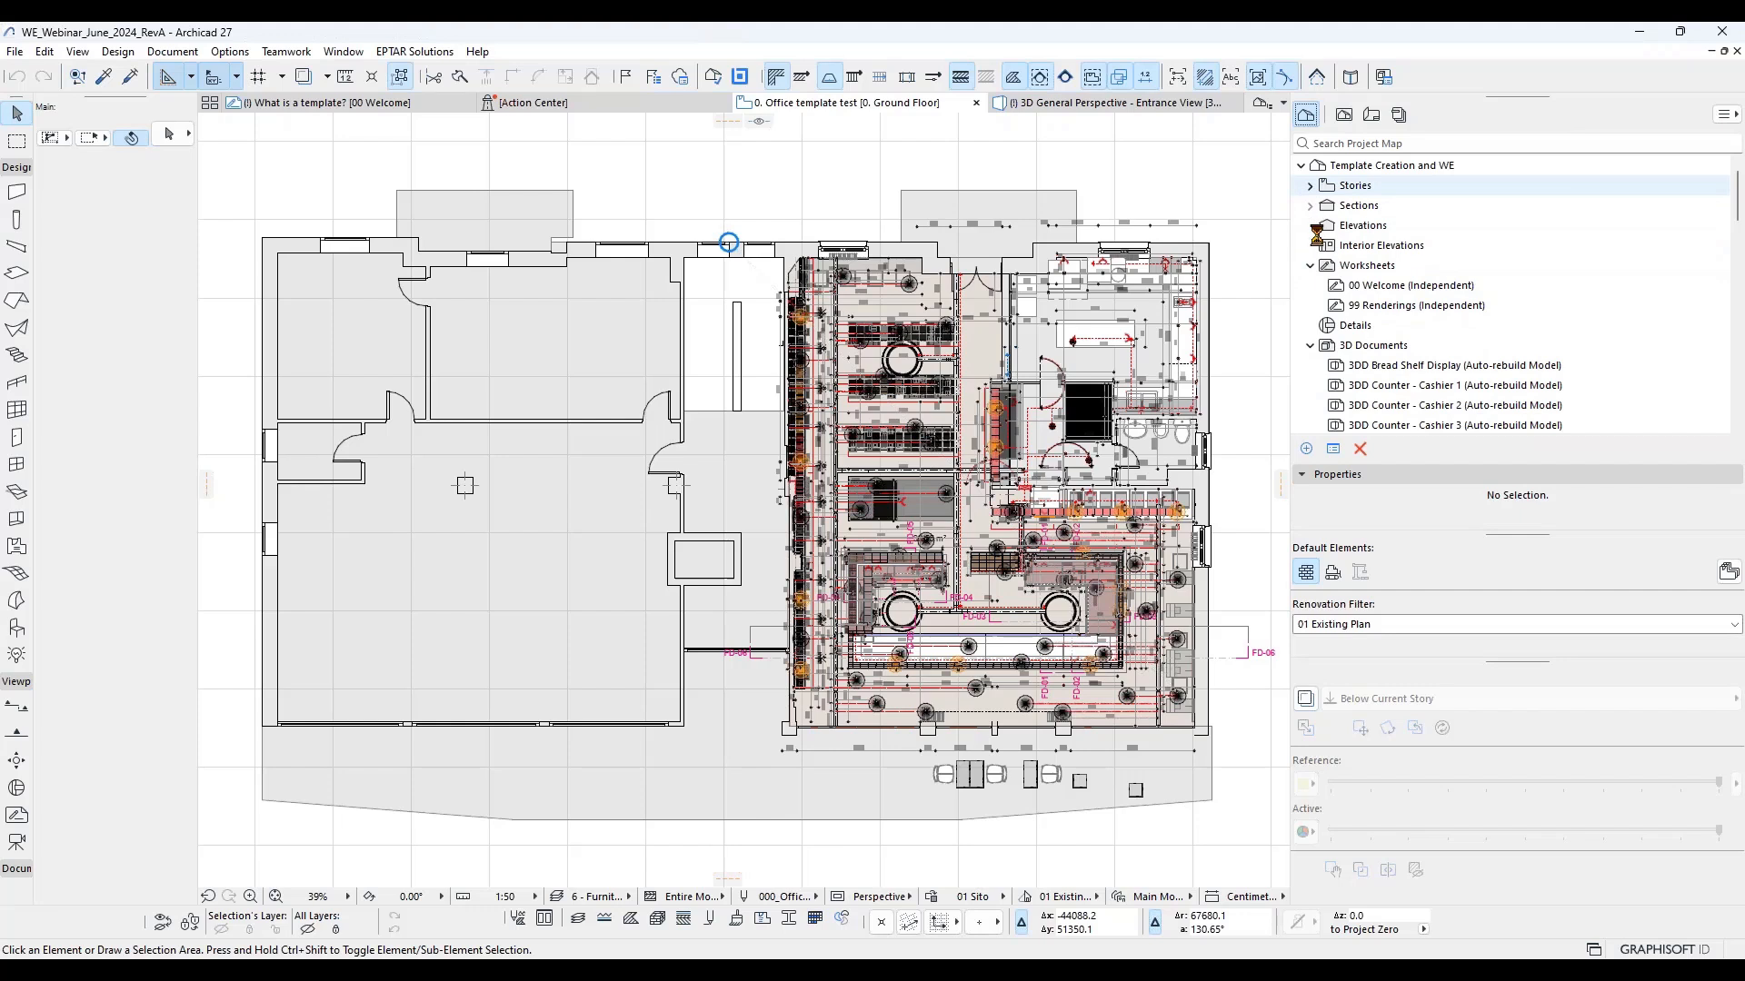
pyautogui.click(1309, 306)
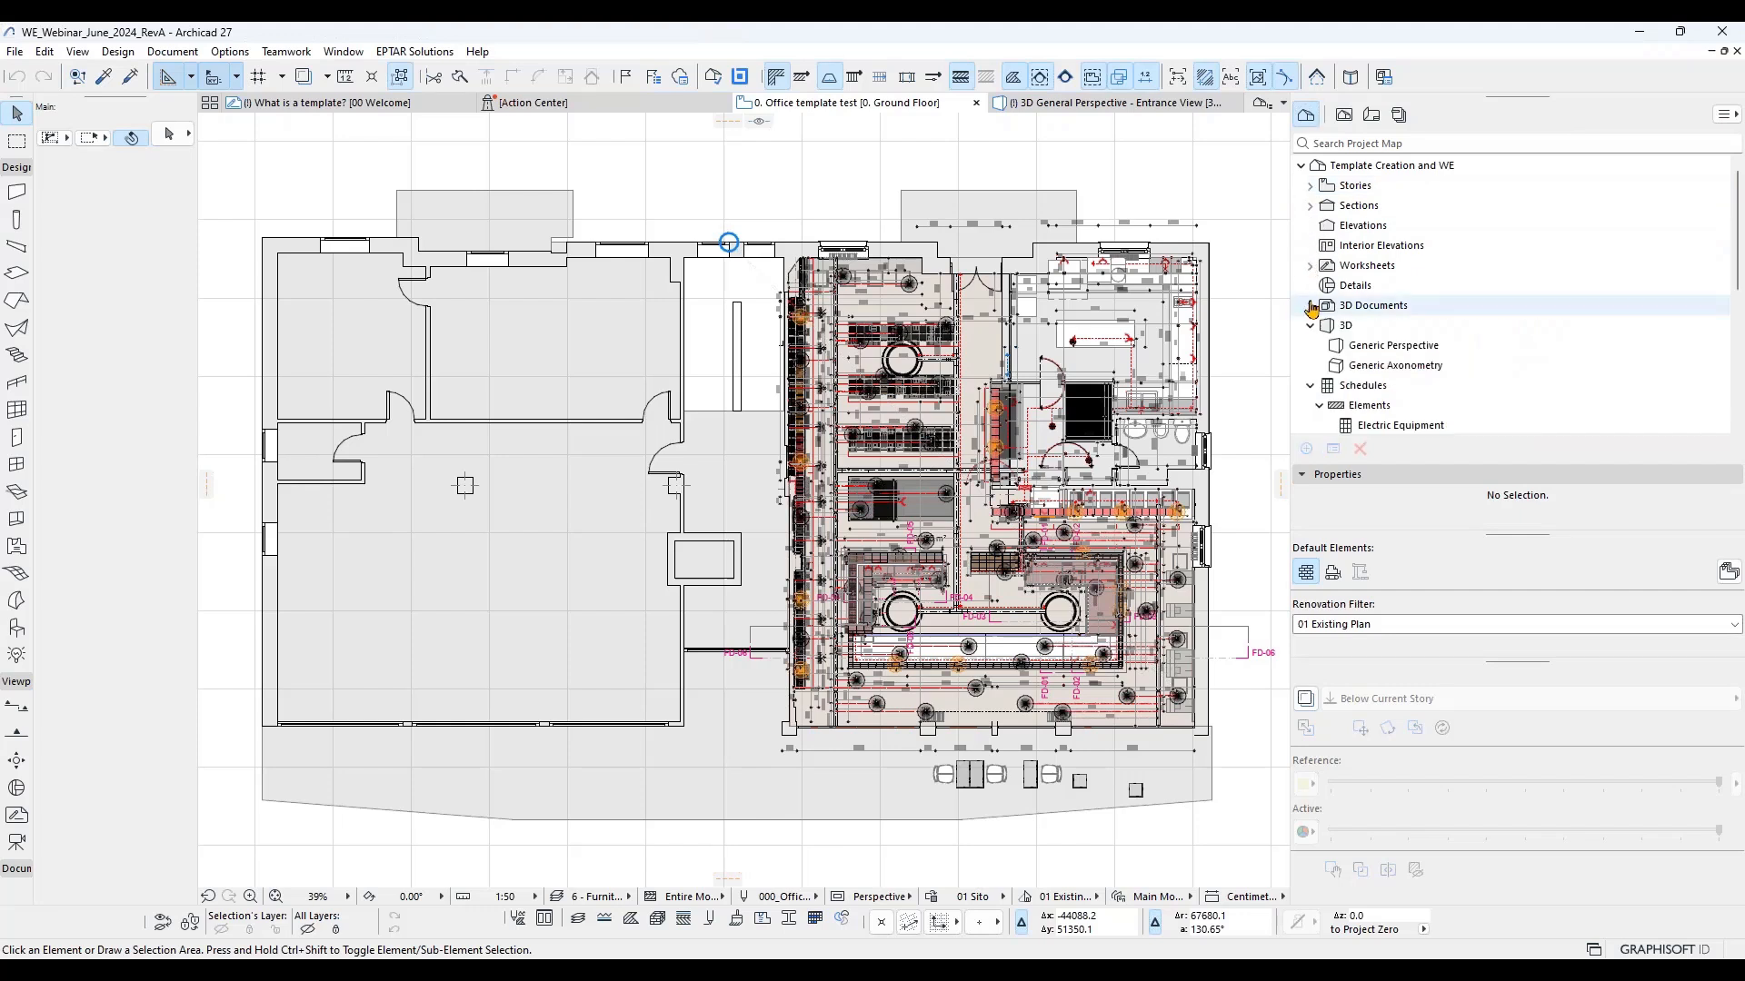
pyautogui.click(1309, 326)
pyautogui.click(1310, 345)
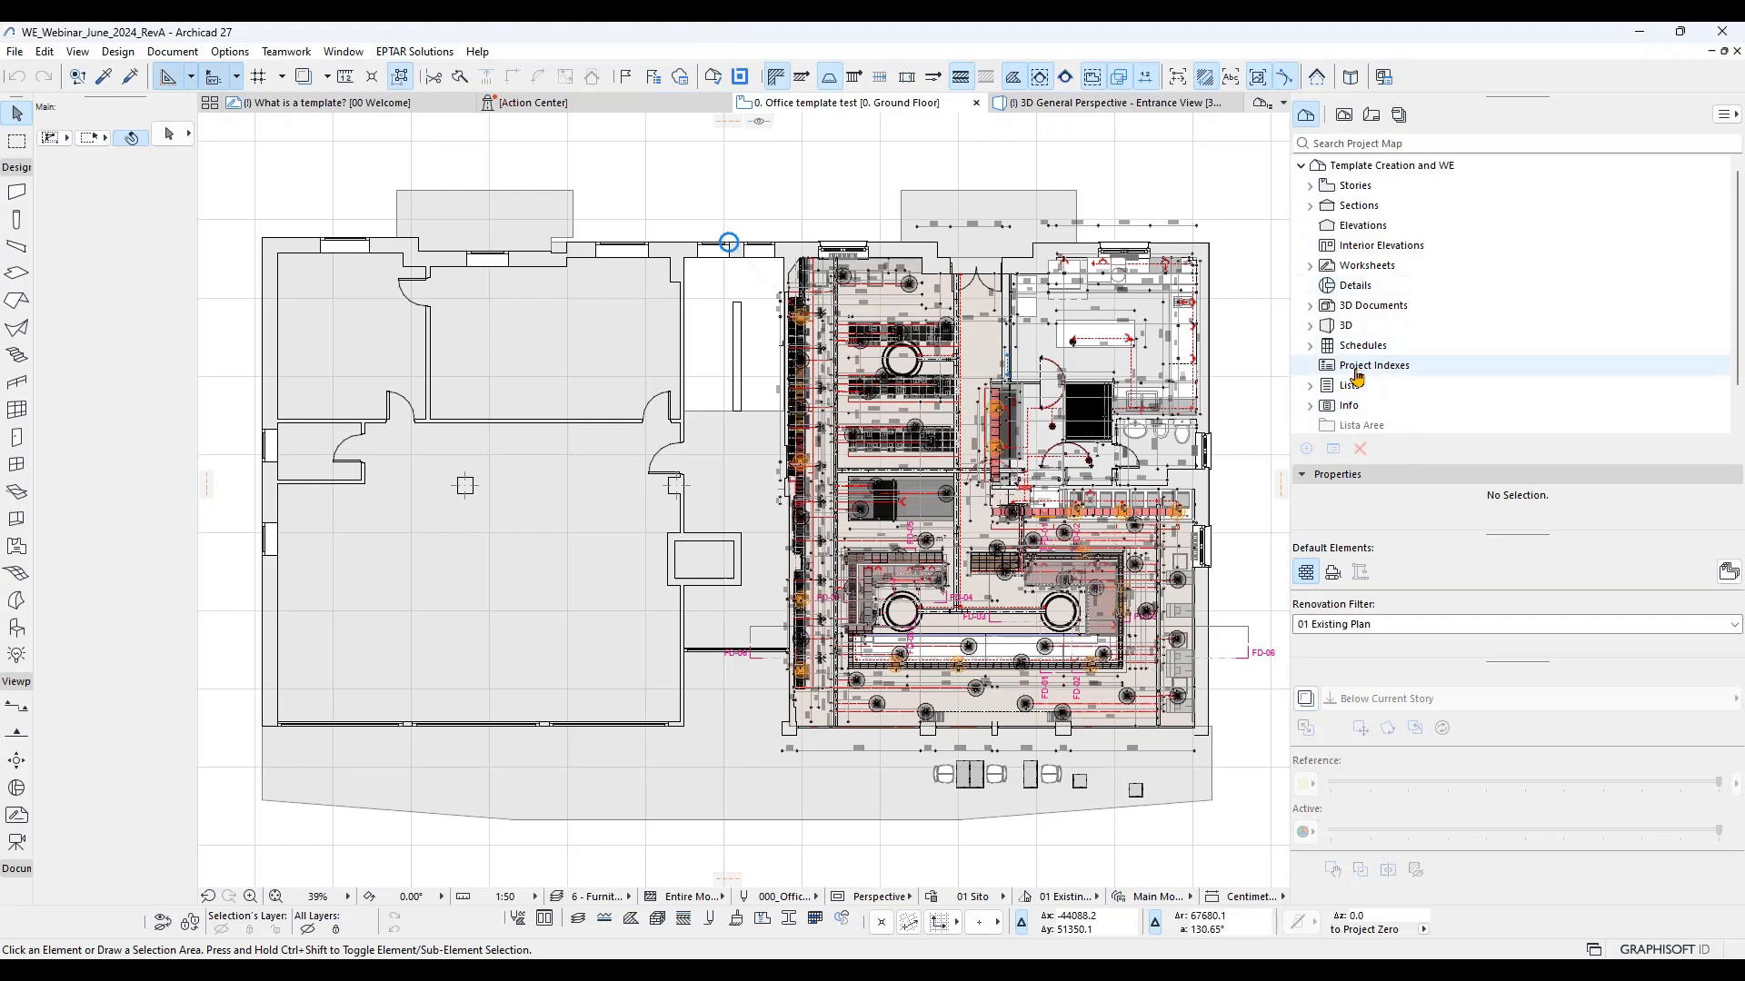
# Step: Open the Electric Equipment schedule and review the criteria and fields in its Scheme Settings
pyautogui.click(1309, 345)
pyautogui.scroll(-2, 1354, 309)
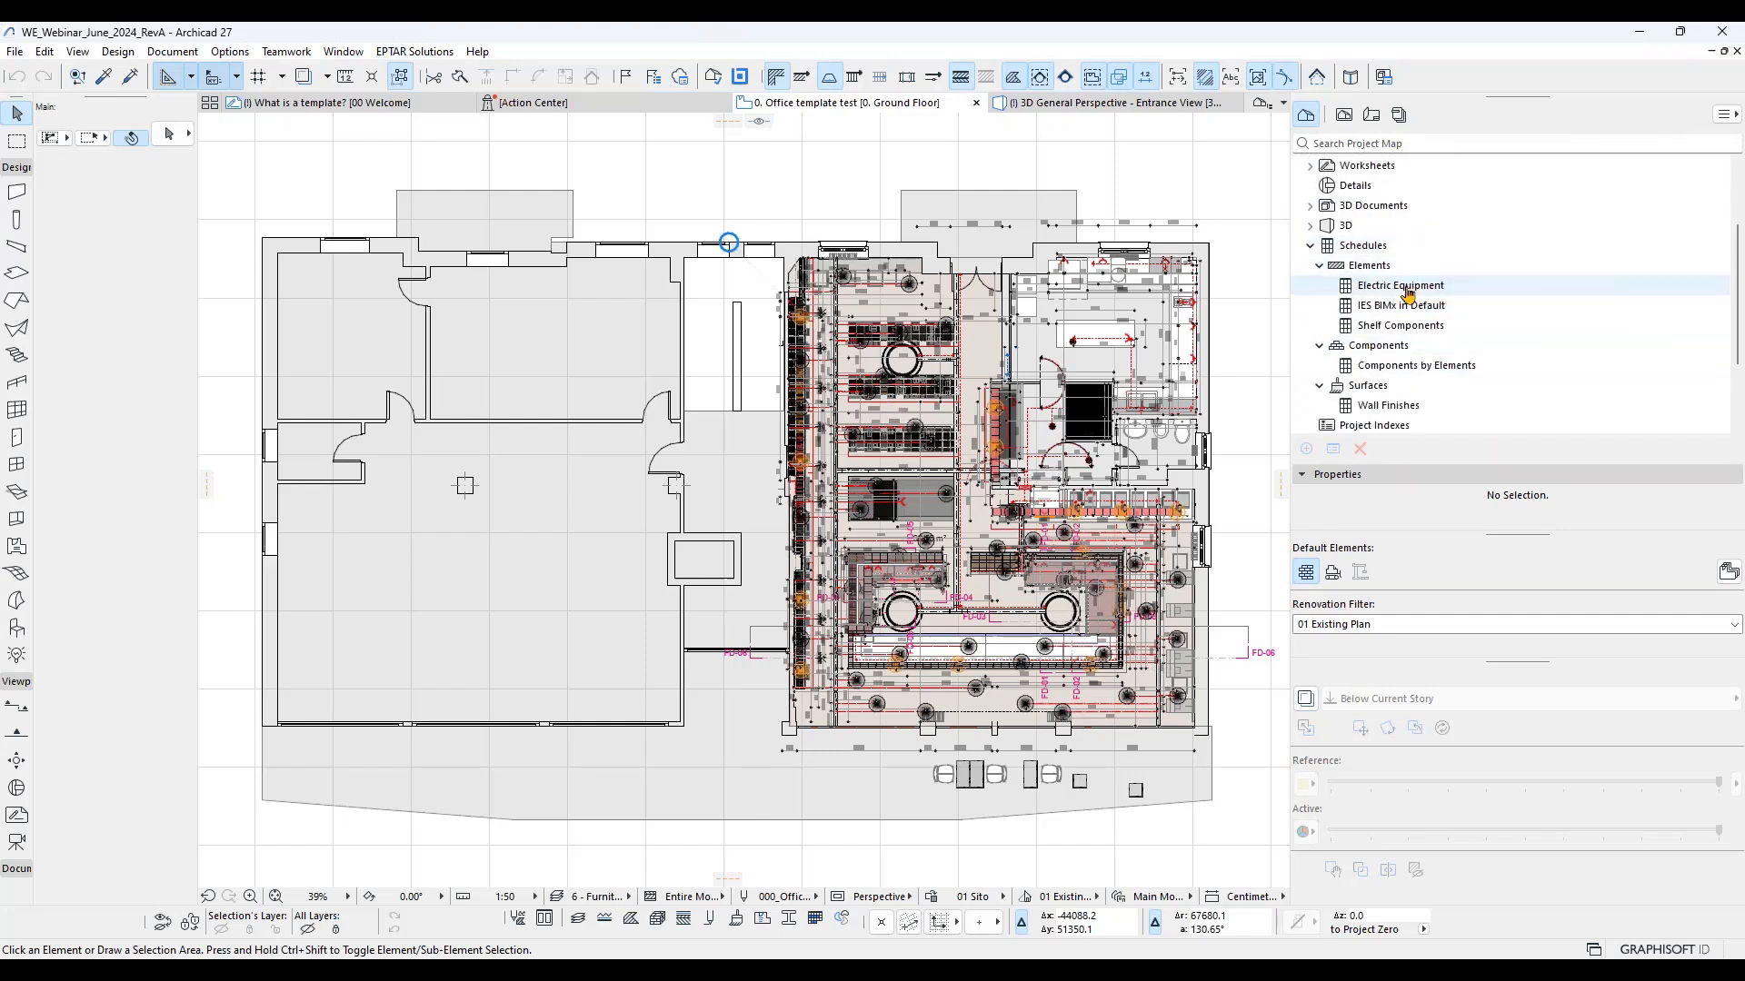
pyautogui.doubleClick(1411, 288)
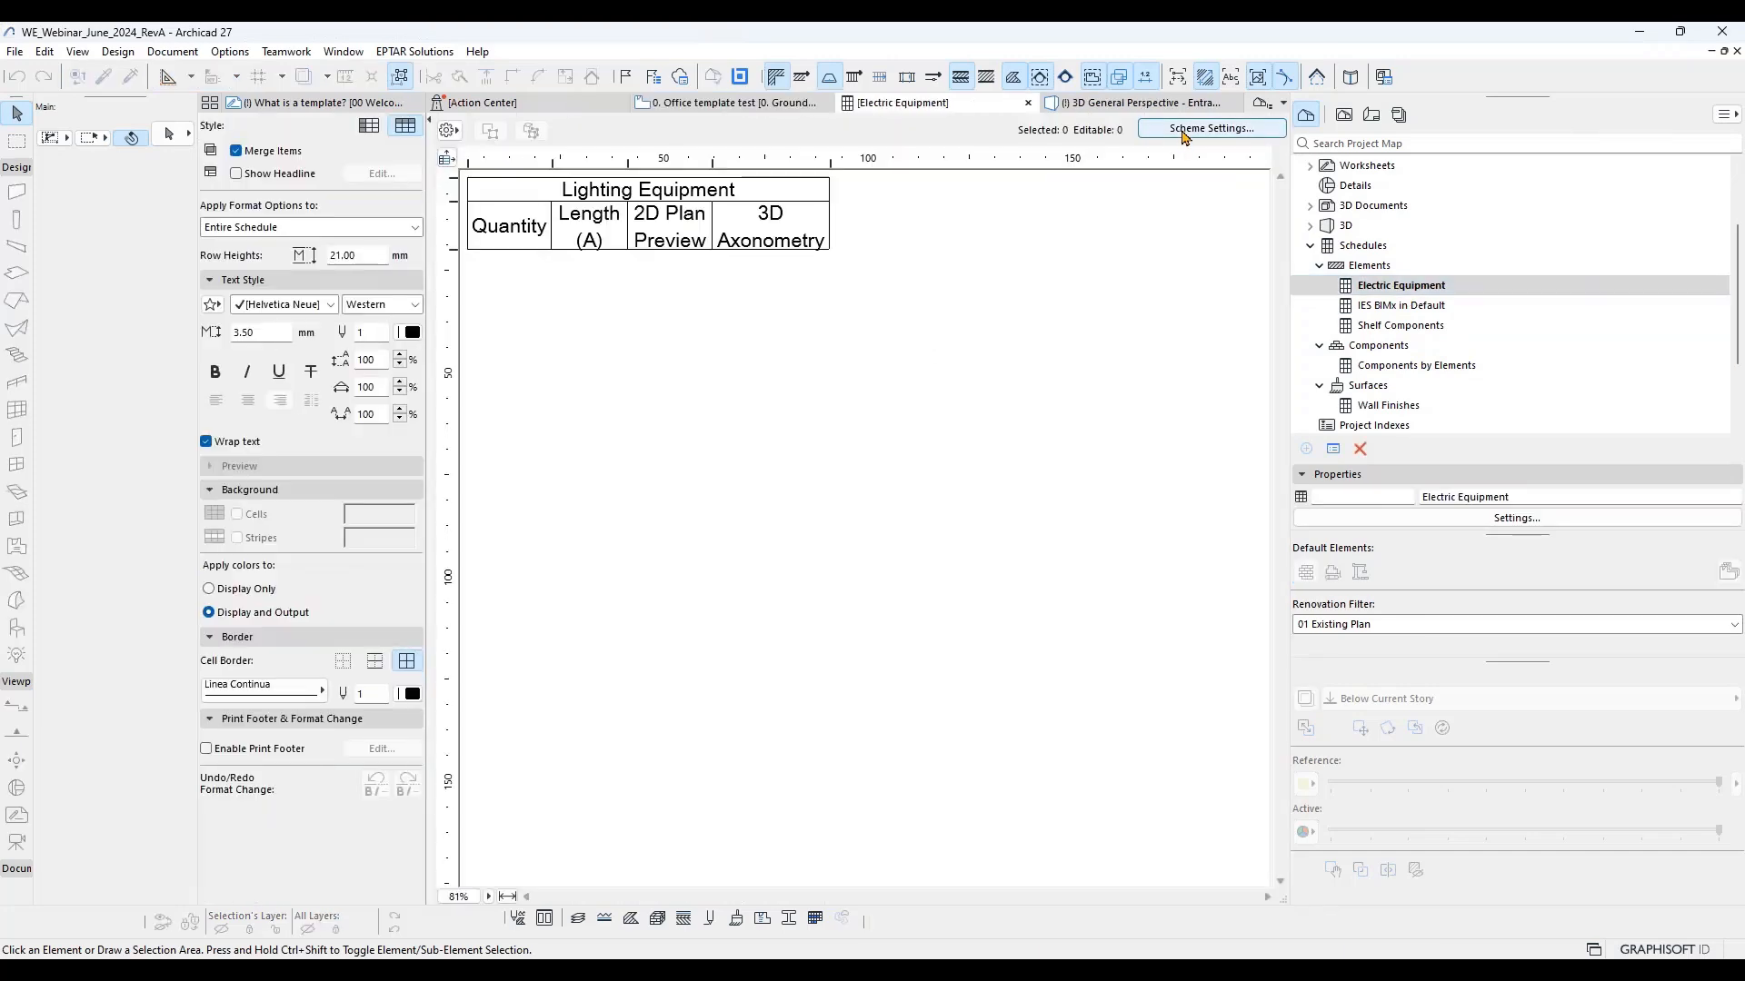
pyautogui.click(1184, 133)
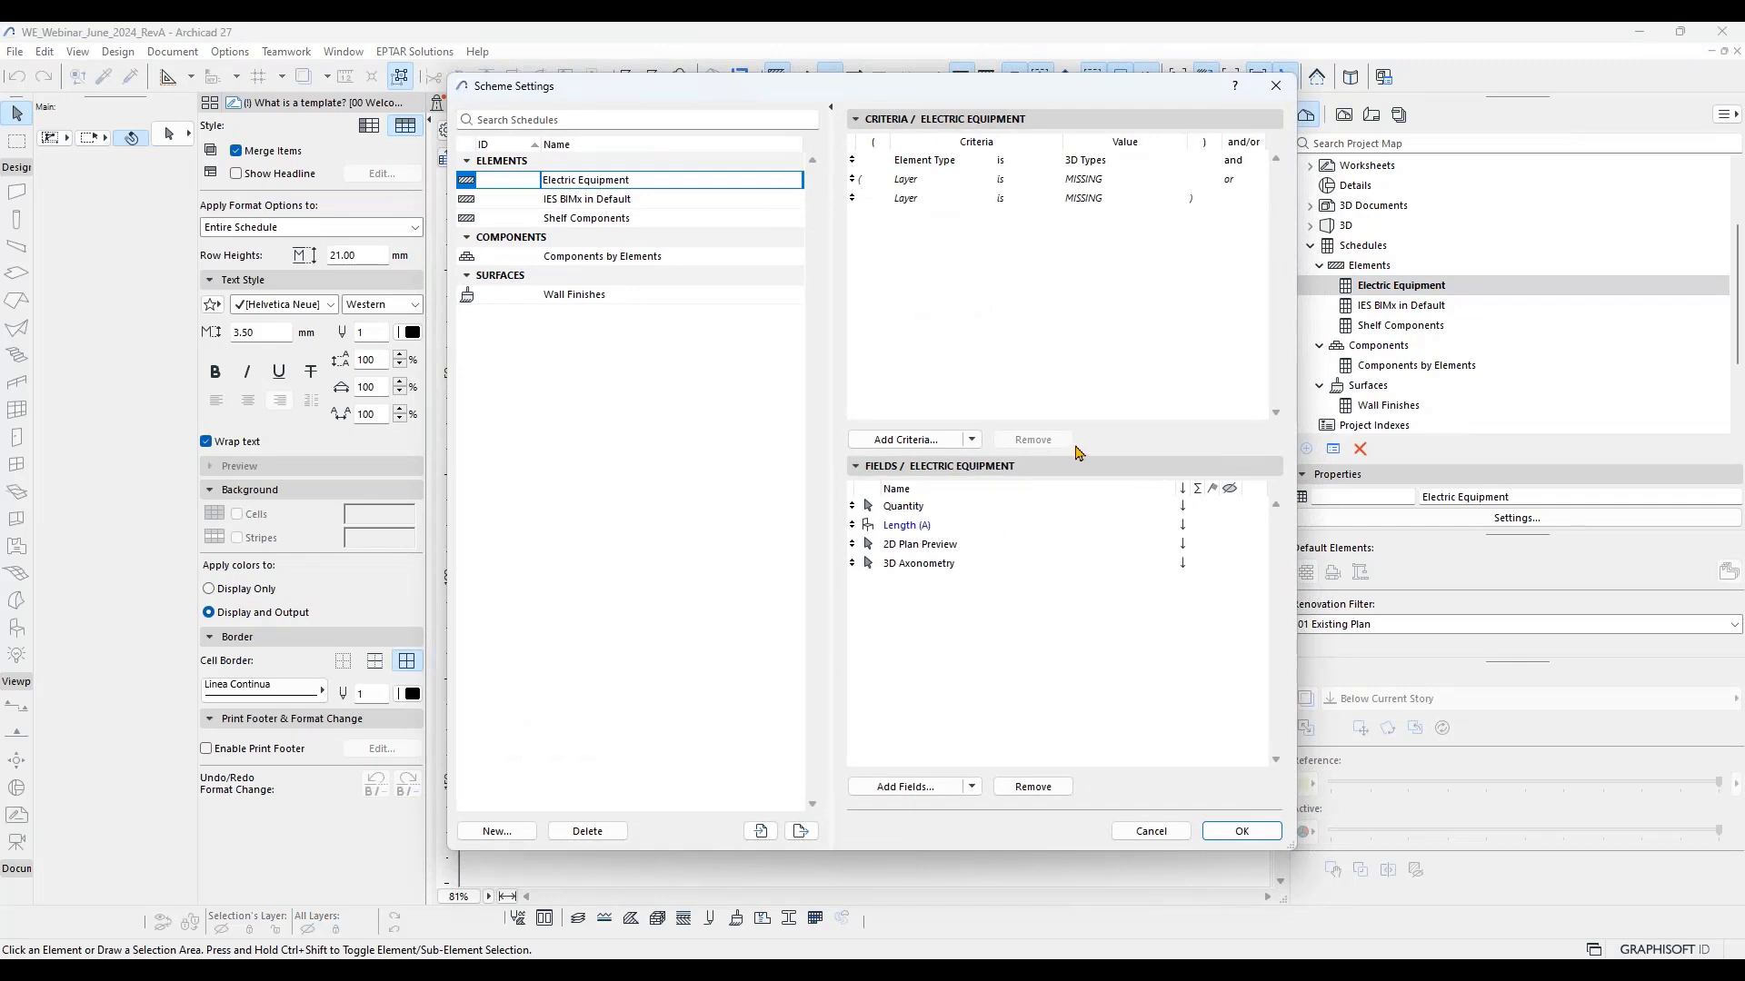
pyautogui.moveTo(1033, 93); pyautogui.dragTo(901, 93)
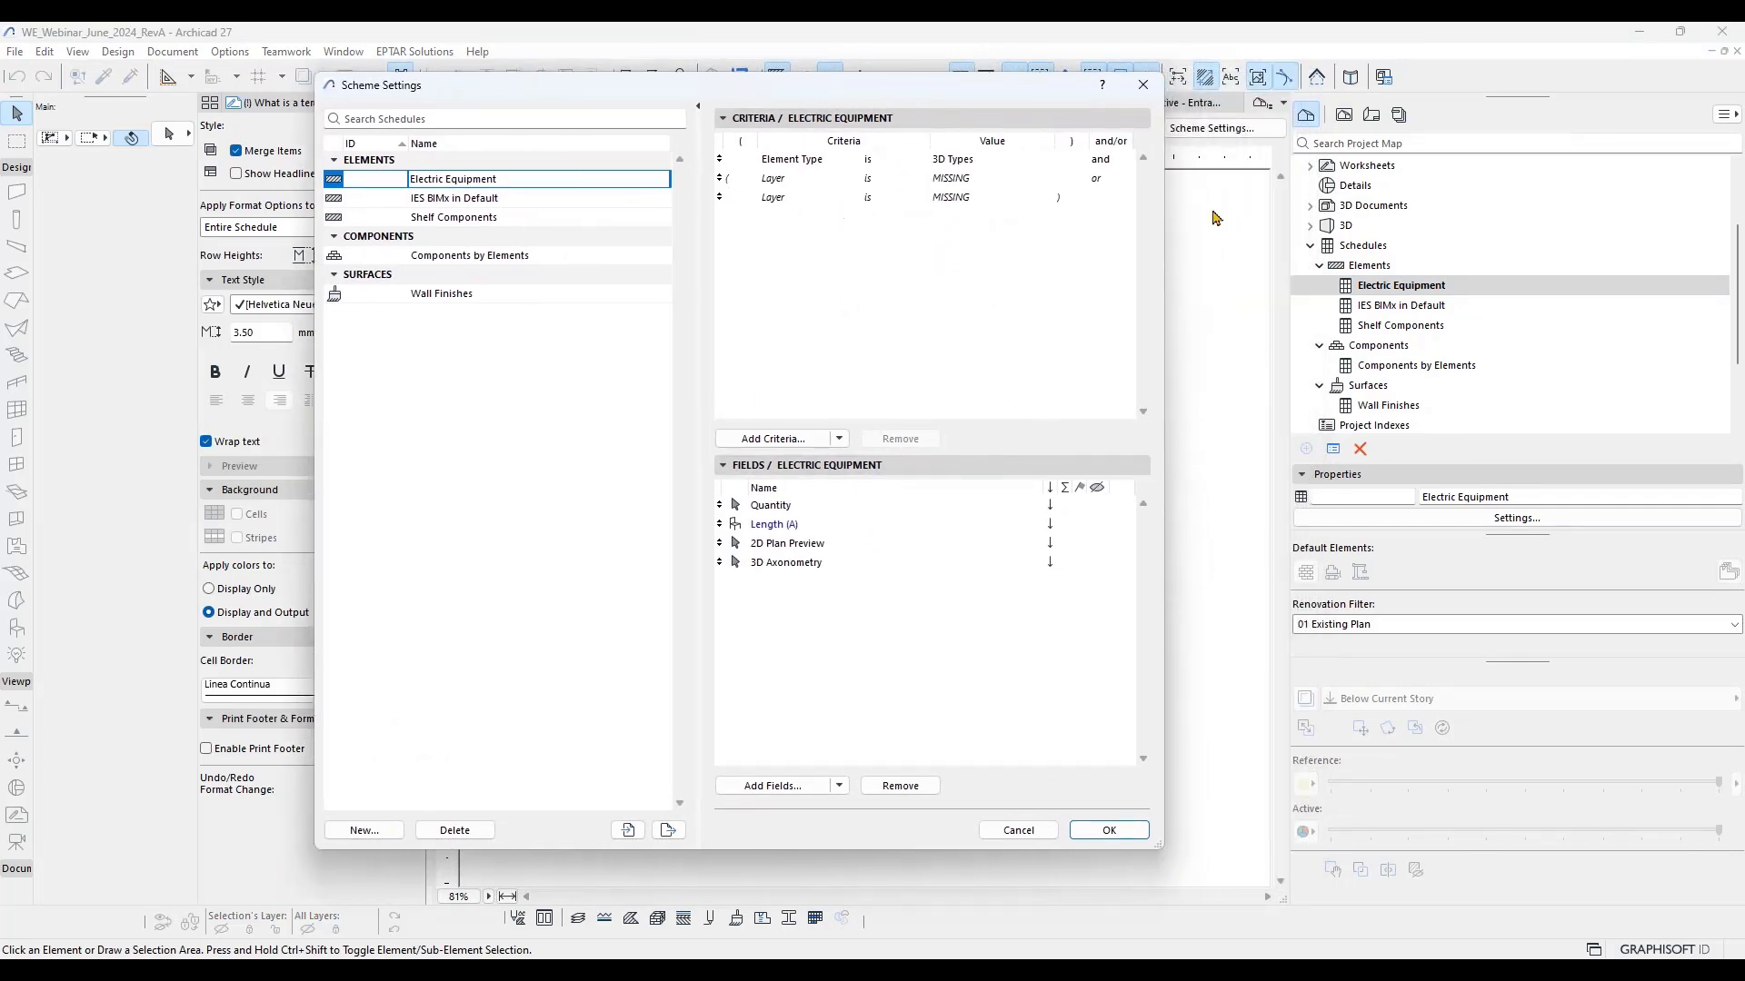
pyautogui.click(1136, 88)
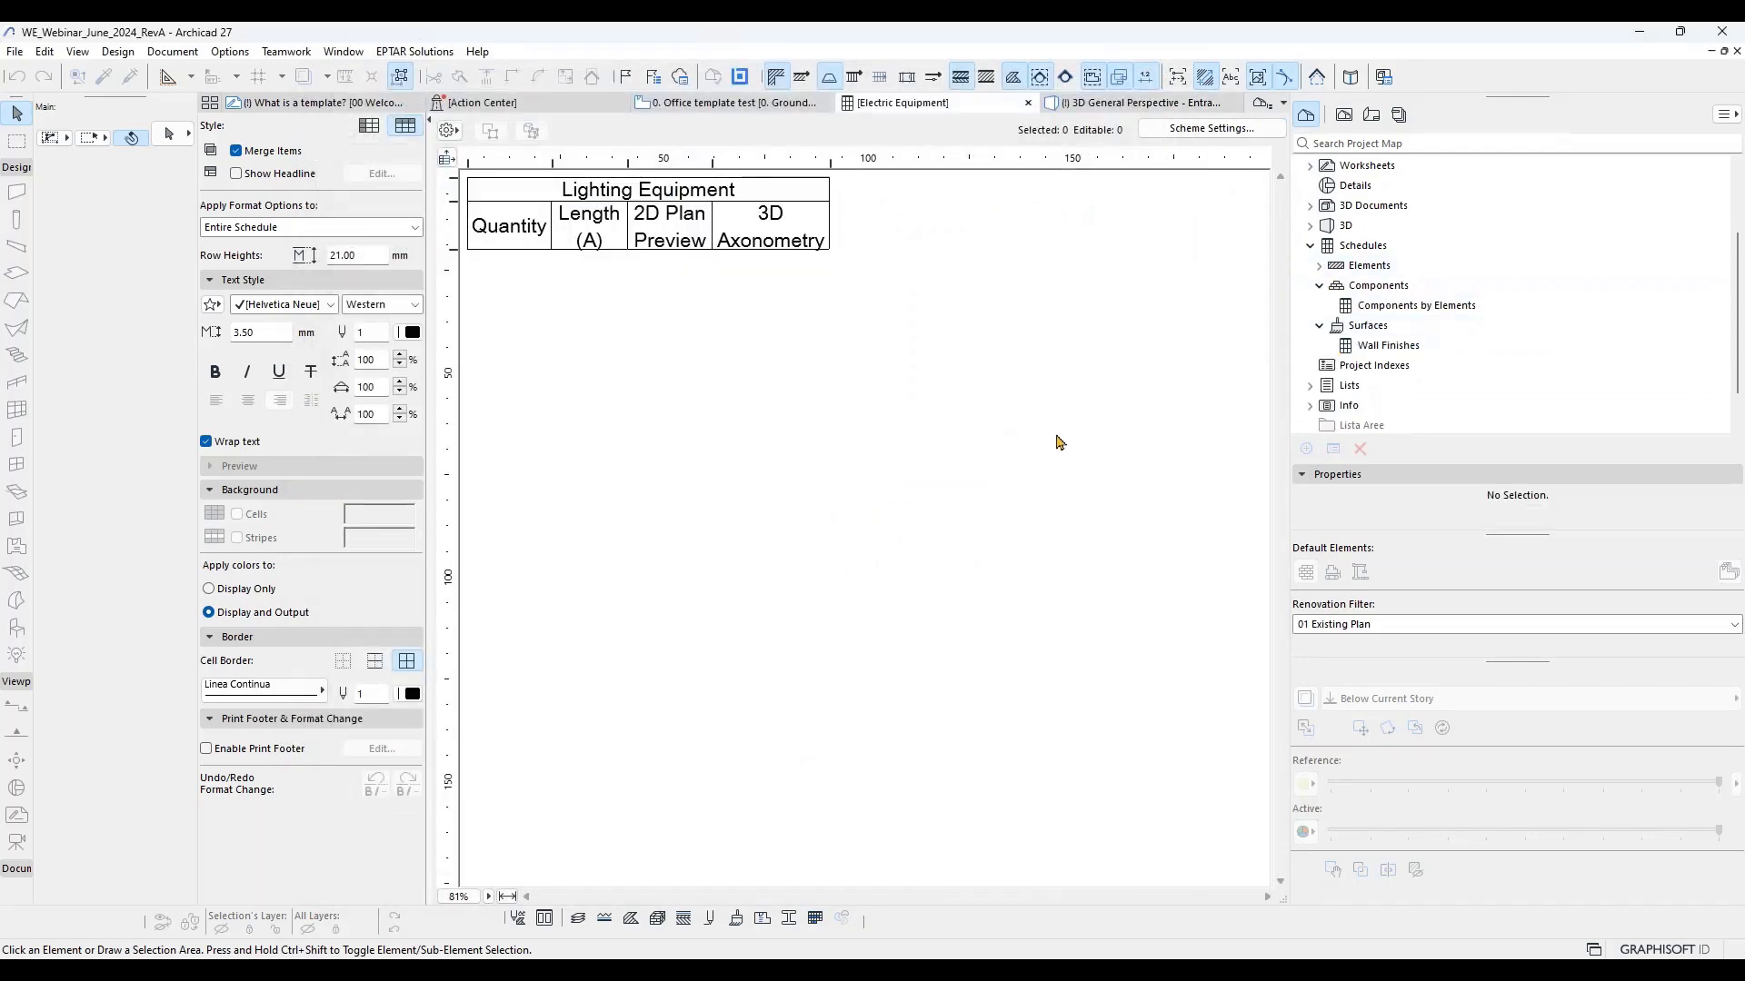
# Step: Return to the Ground Floor plan and open the default settings of the Object tool for Open Shelf_001
pyautogui.click(732, 105)
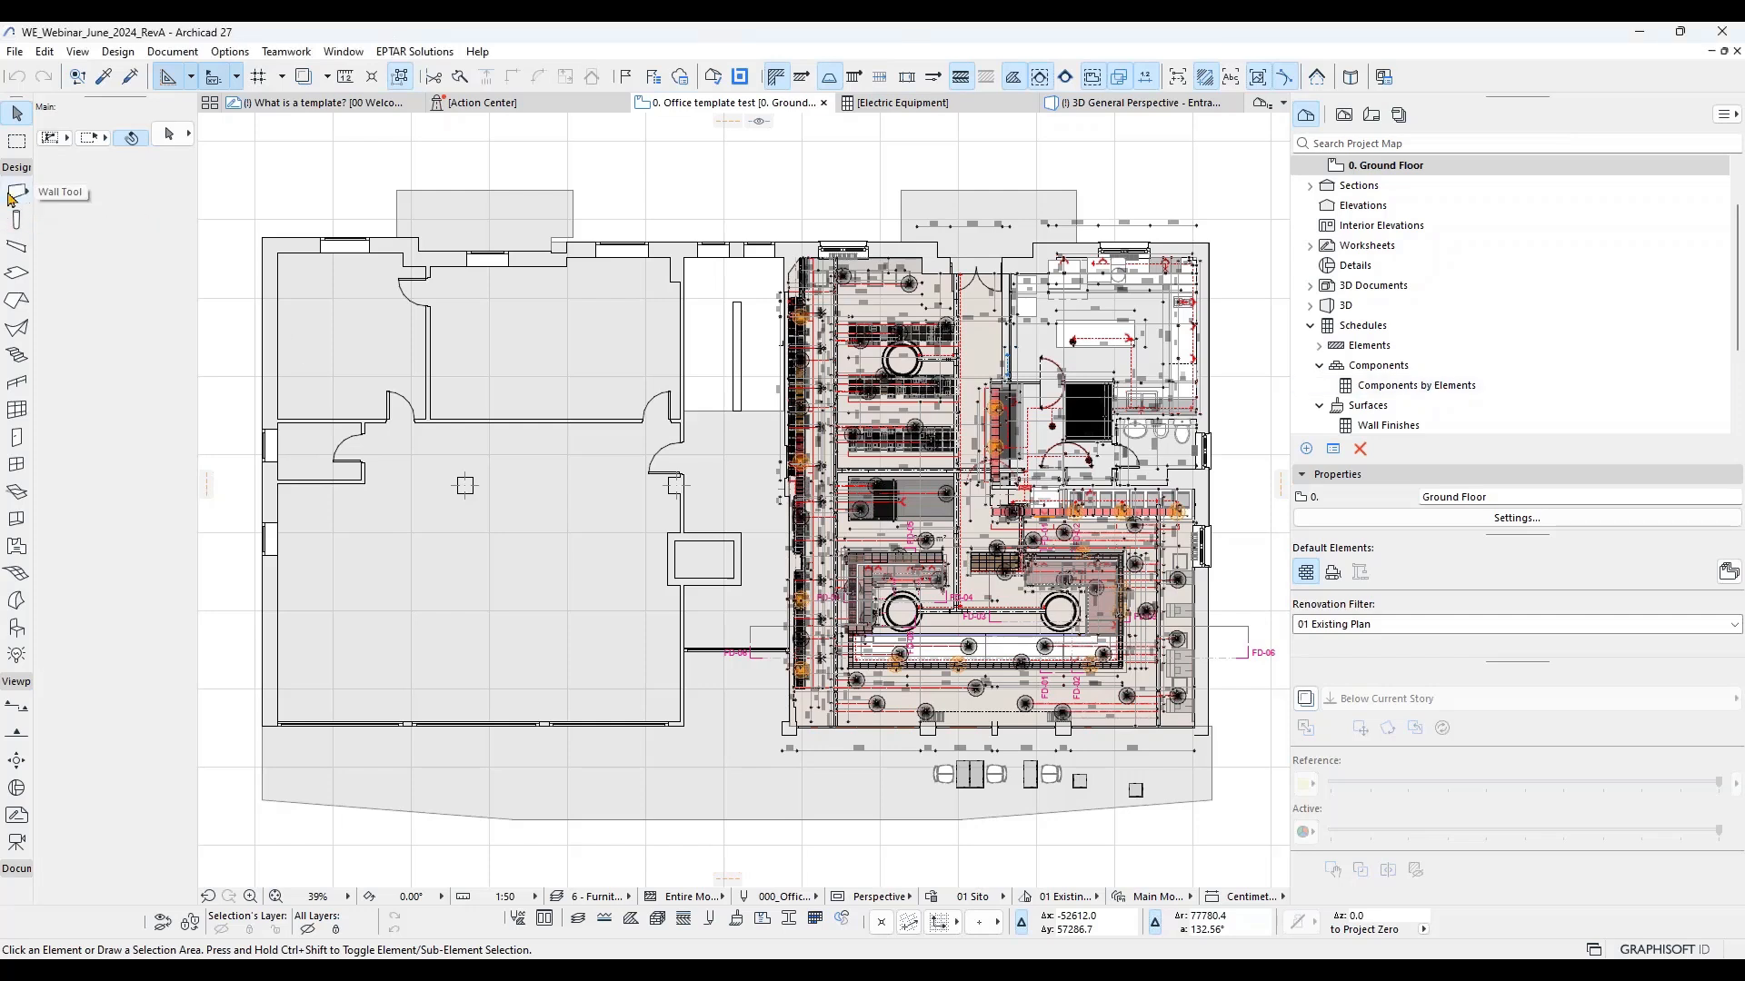
pyautogui.doubleClick(15, 631)
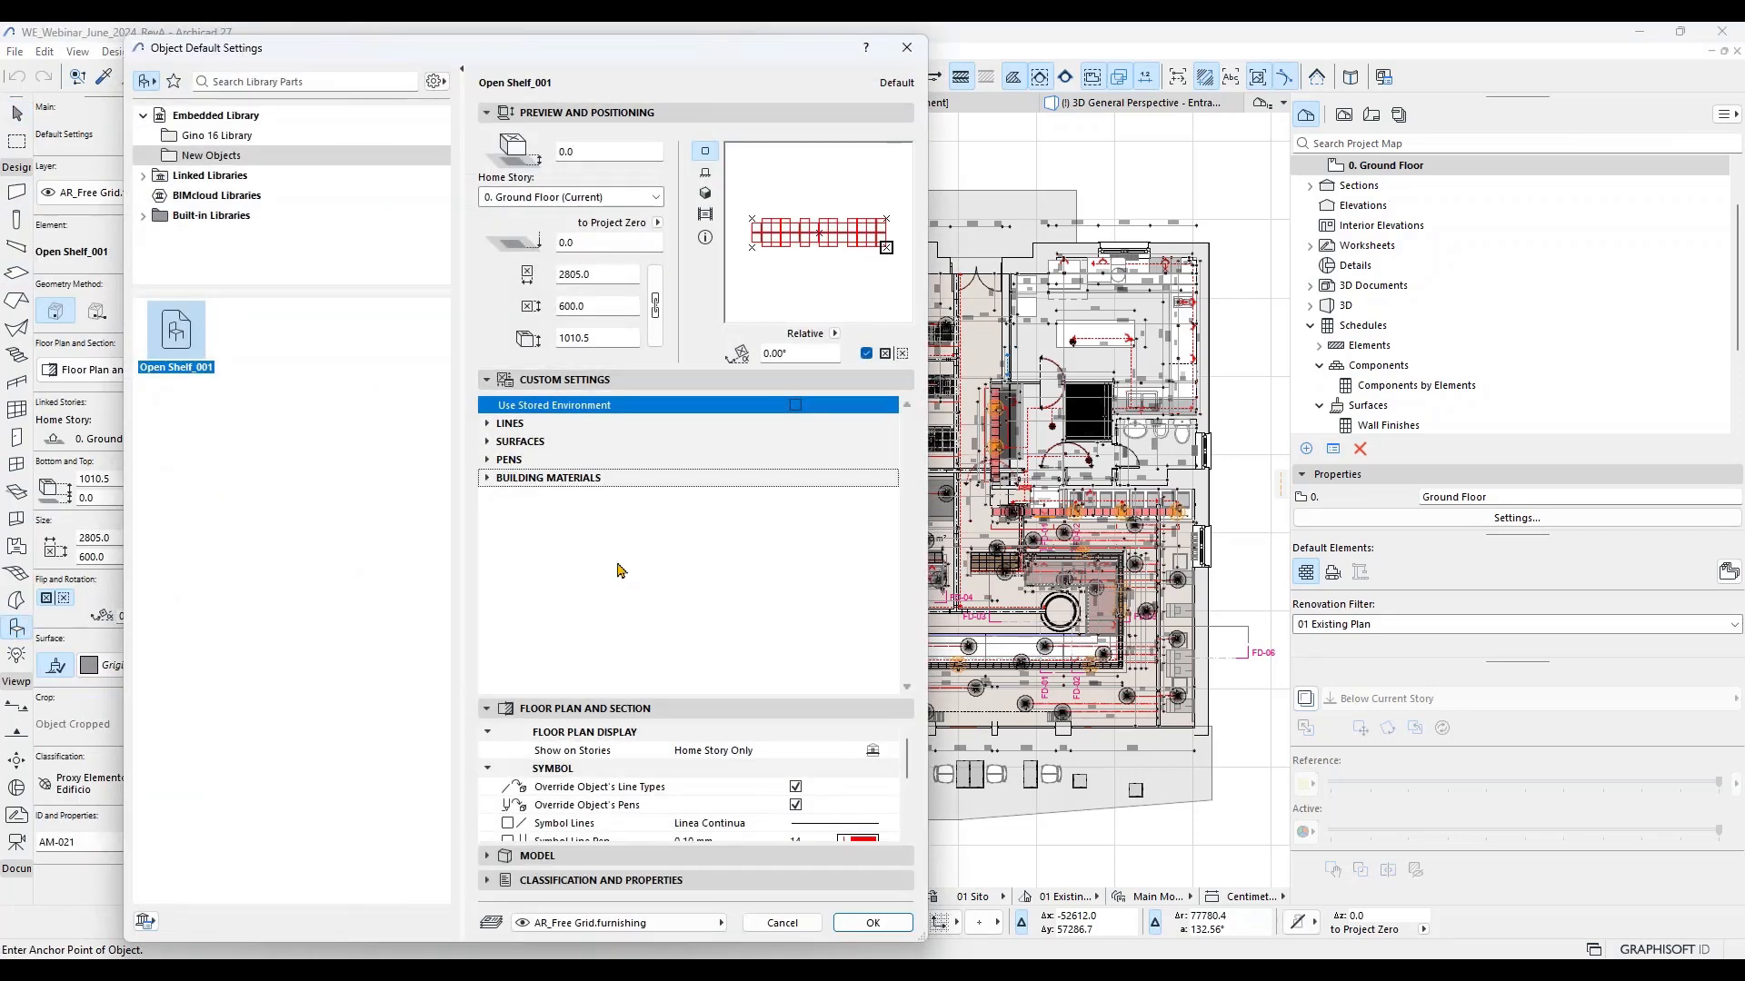
pyautogui.moveTo(202, 56); pyautogui.dragTo(439, 63)
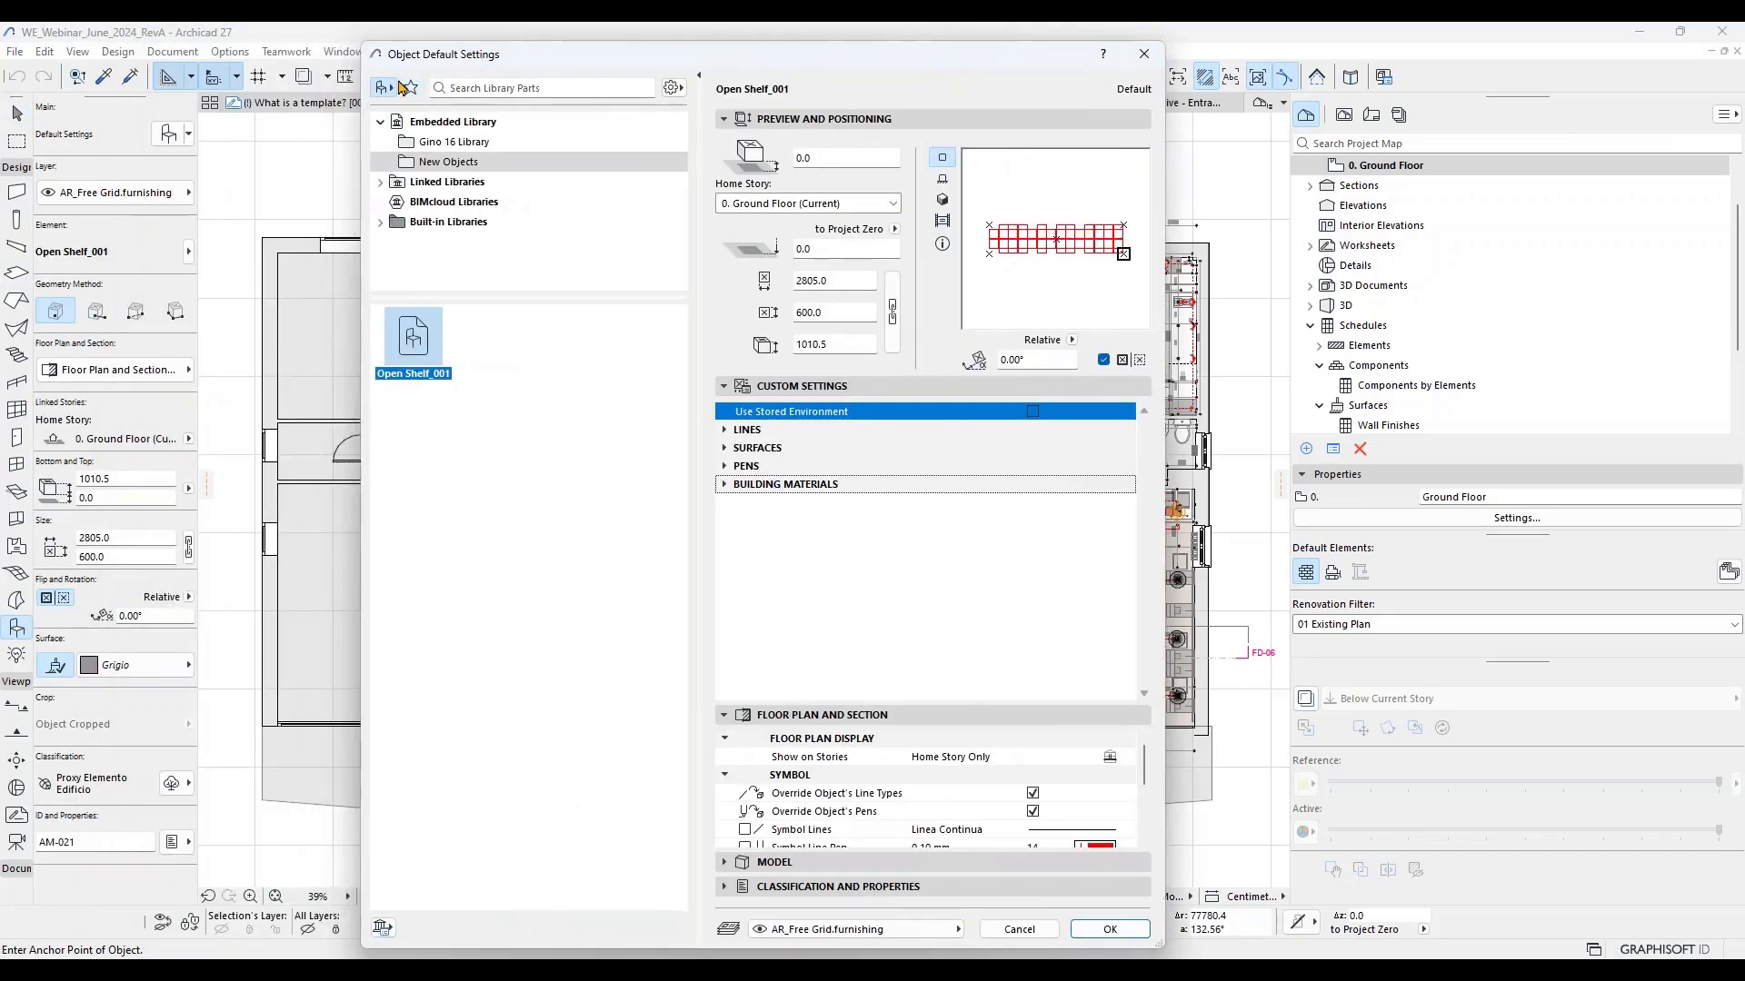
pyautogui.rightClick(424, 354)
pyautogui.click(566, 392)
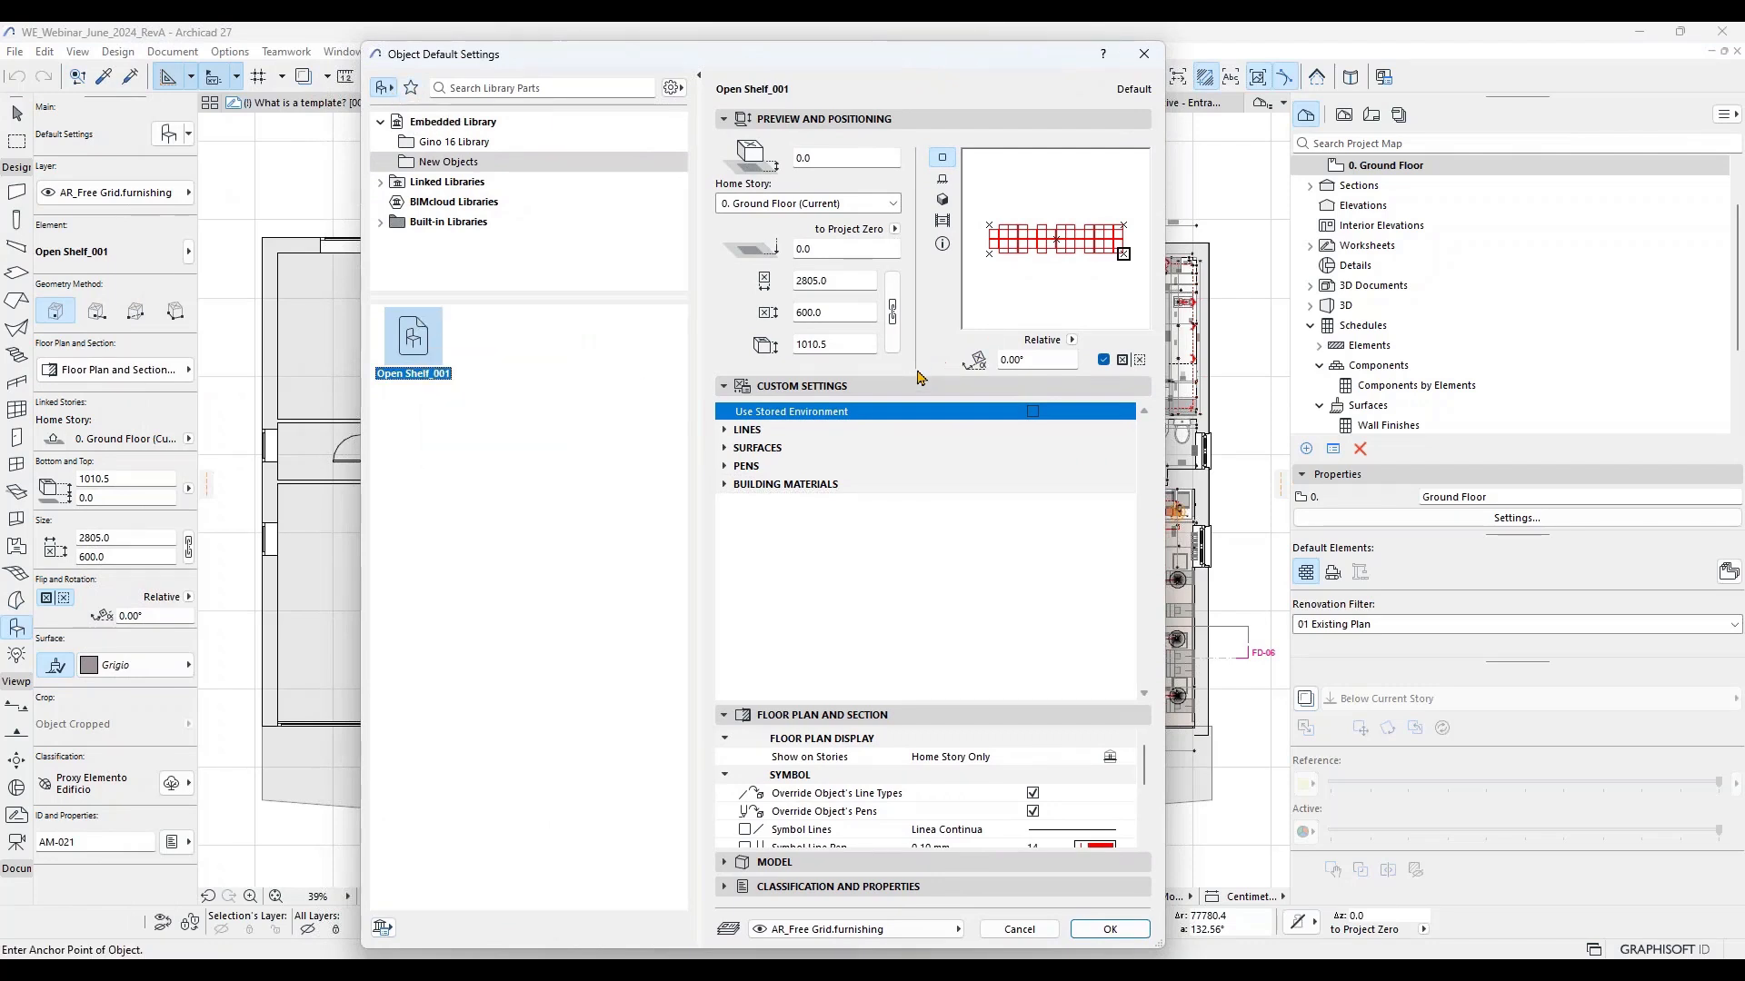
# Step: Set the Open Shelf_001 object's Dimension 1 to 2000 and its height to 1000, keeping the other plan dimension at 600
pyautogui.doubleClick(847, 280)
pyautogui.write('2')
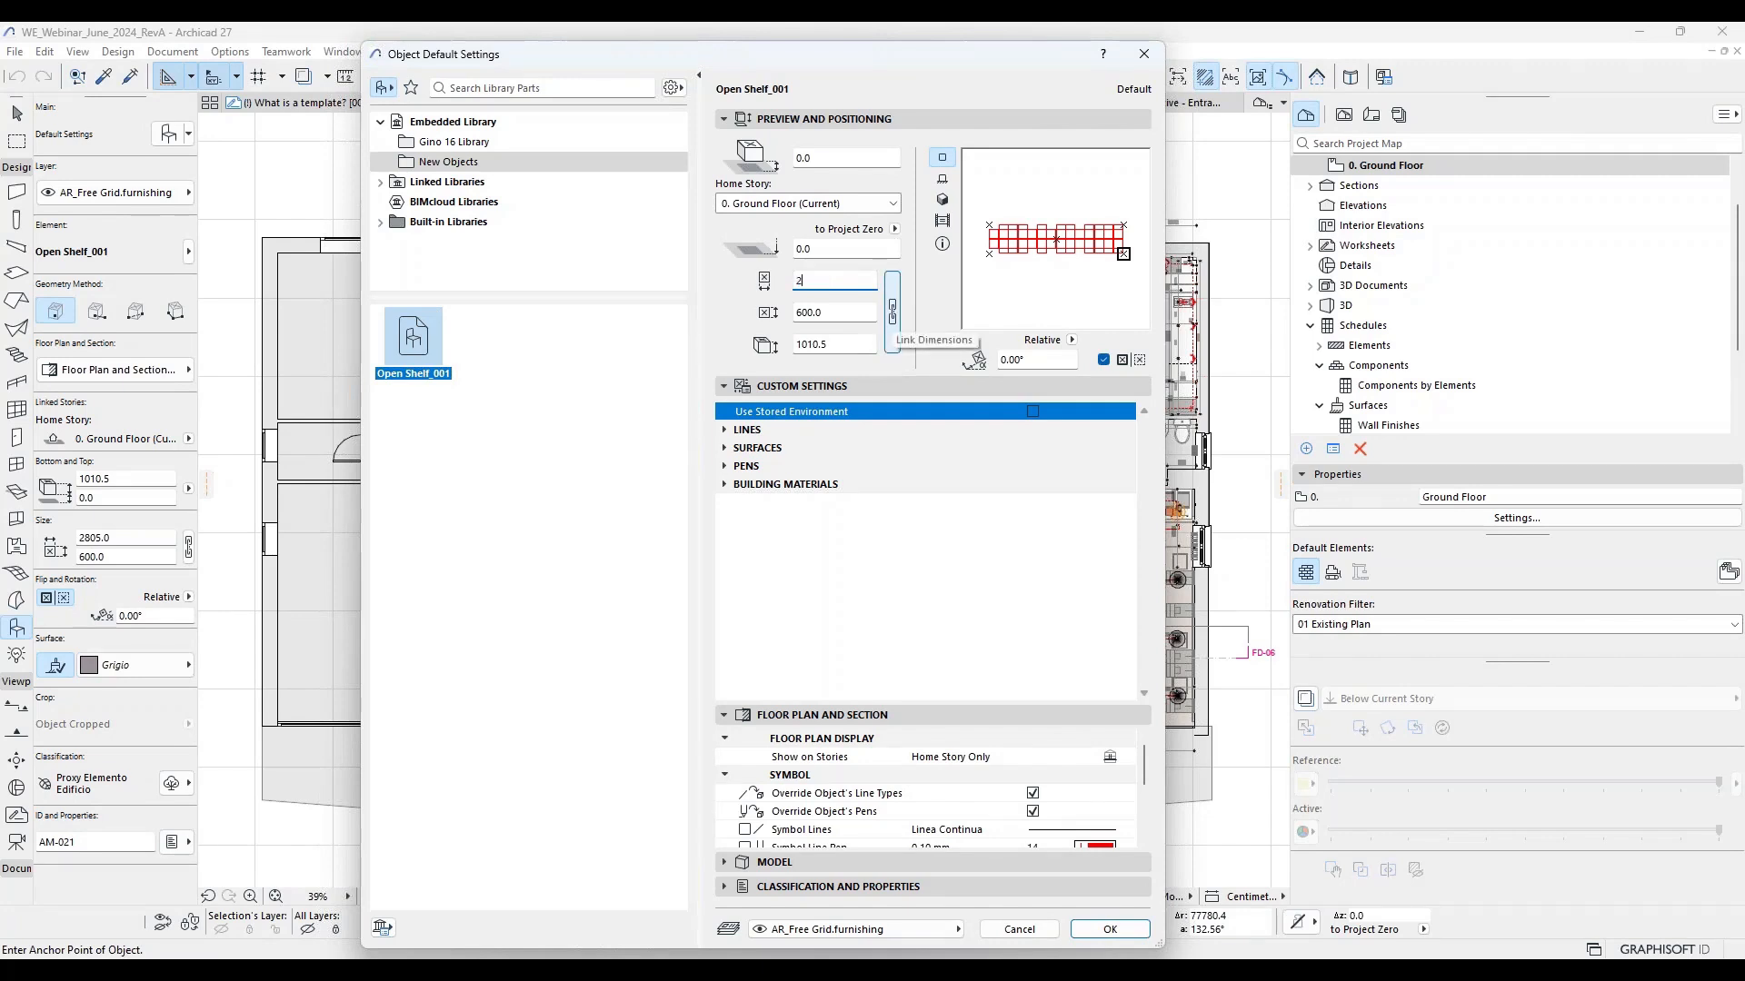
pyautogui.write('000')
pyautogui.click(859, 312)
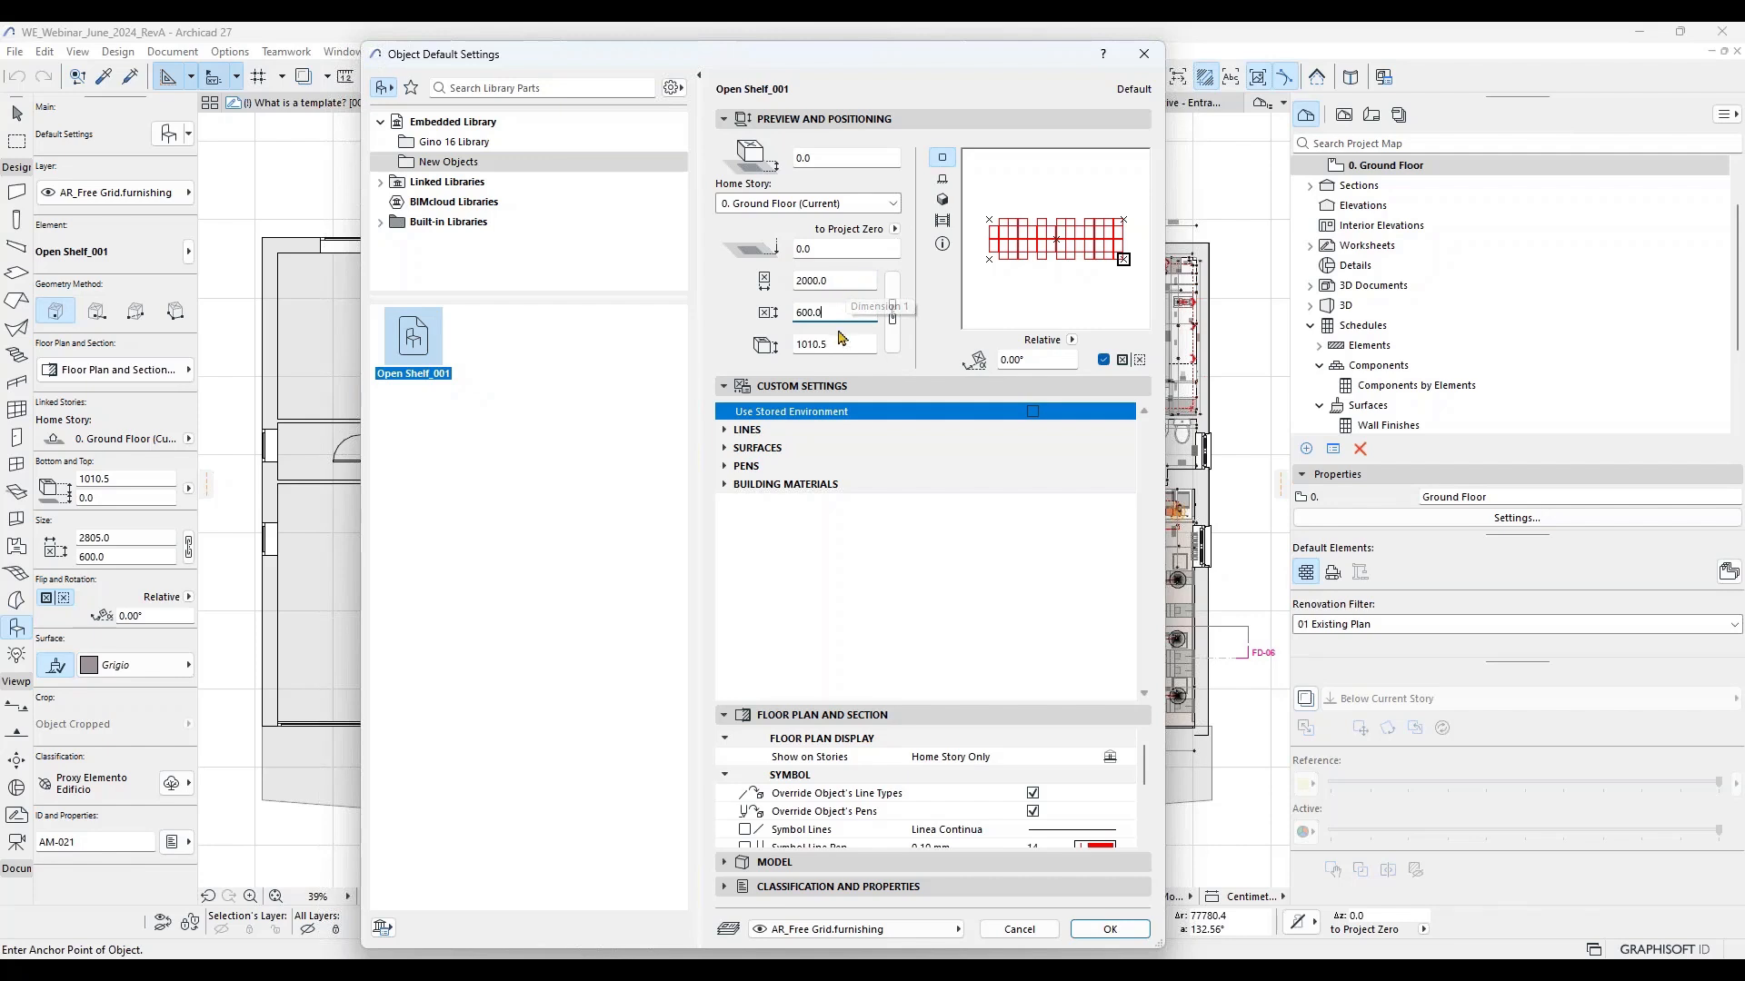
pyautogui.doubleClick(835, 312)
pyautogui.doubleClick(836, 345)
pyautogui.write('1')
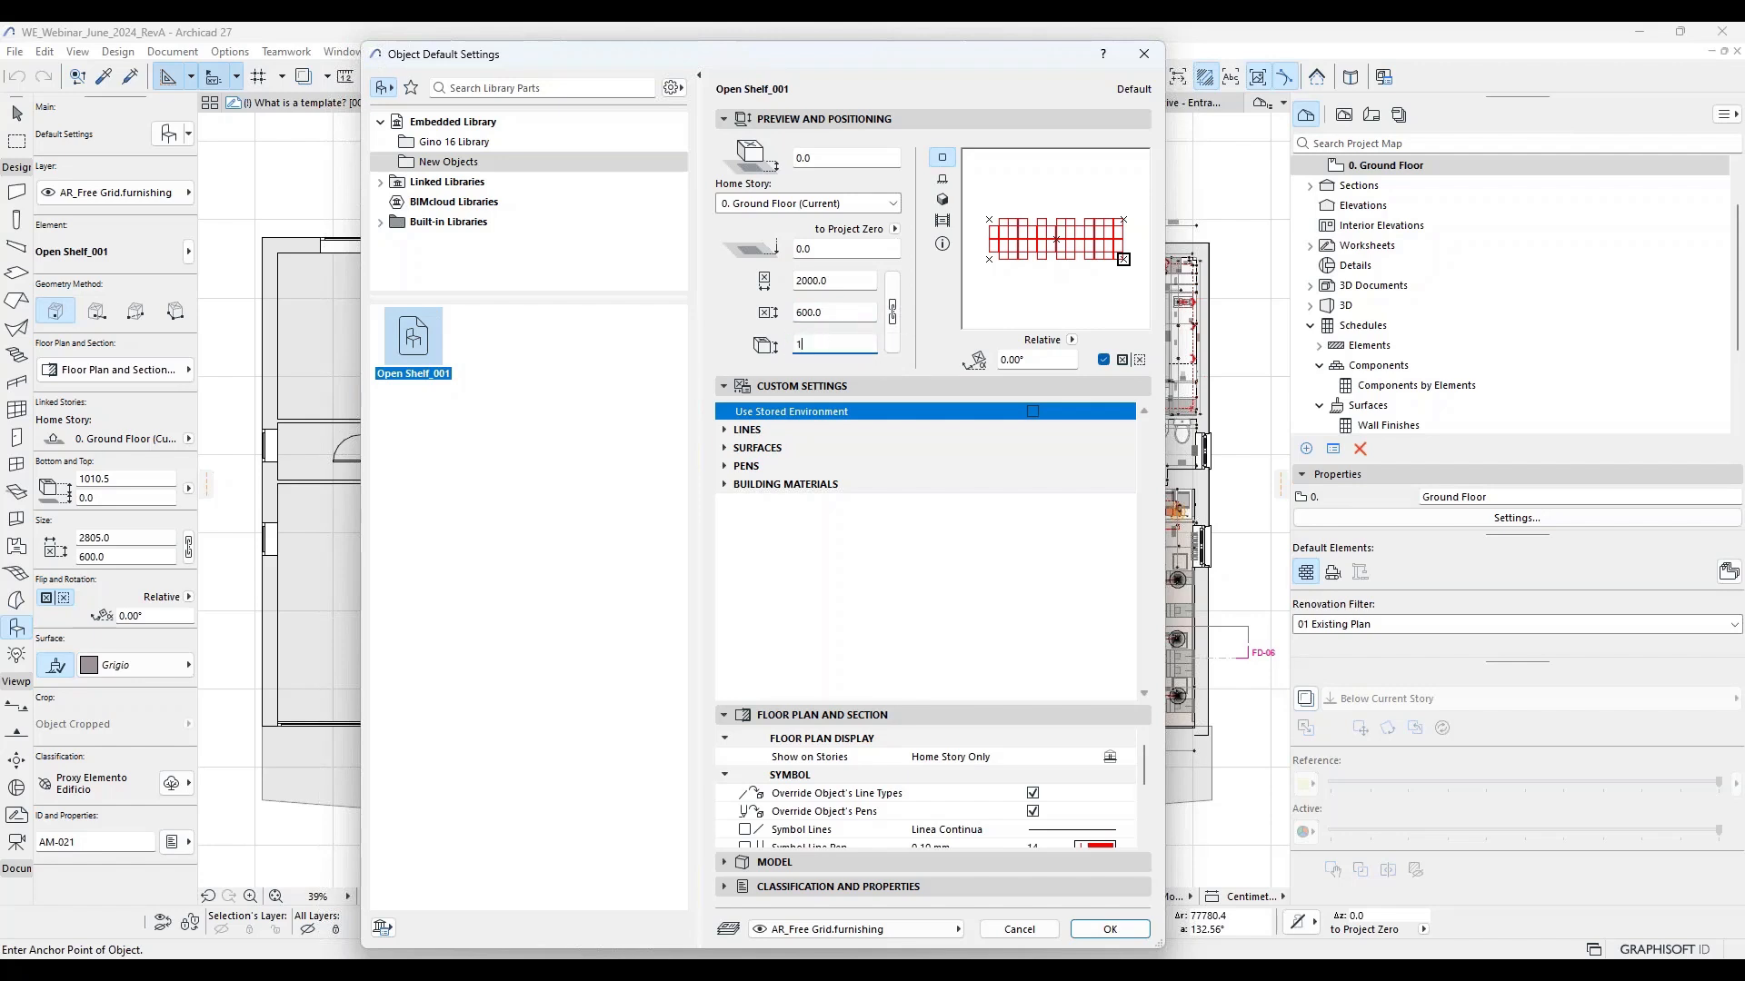
pyautogui.write('000.0')
# Step: Save the current Open Shelf_001 settings as a new favorite named "Fav 001"
pyautogui.rightClick(426, 325)
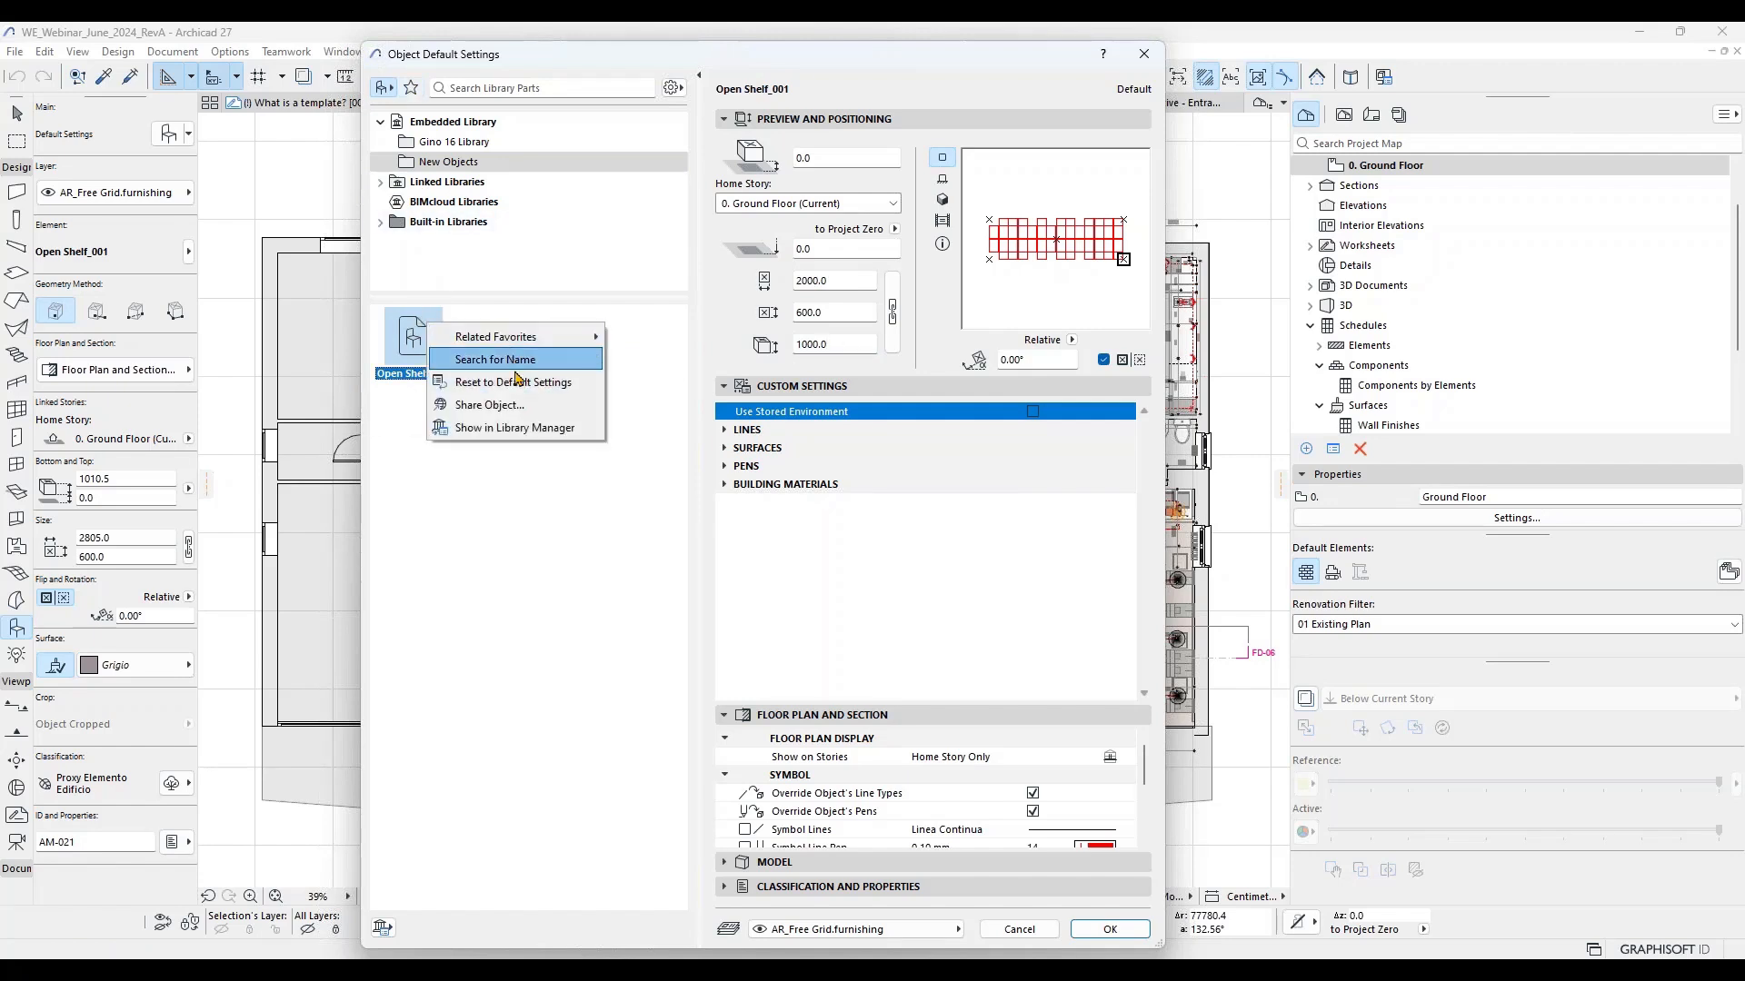
pyautogui.click(409, 345)
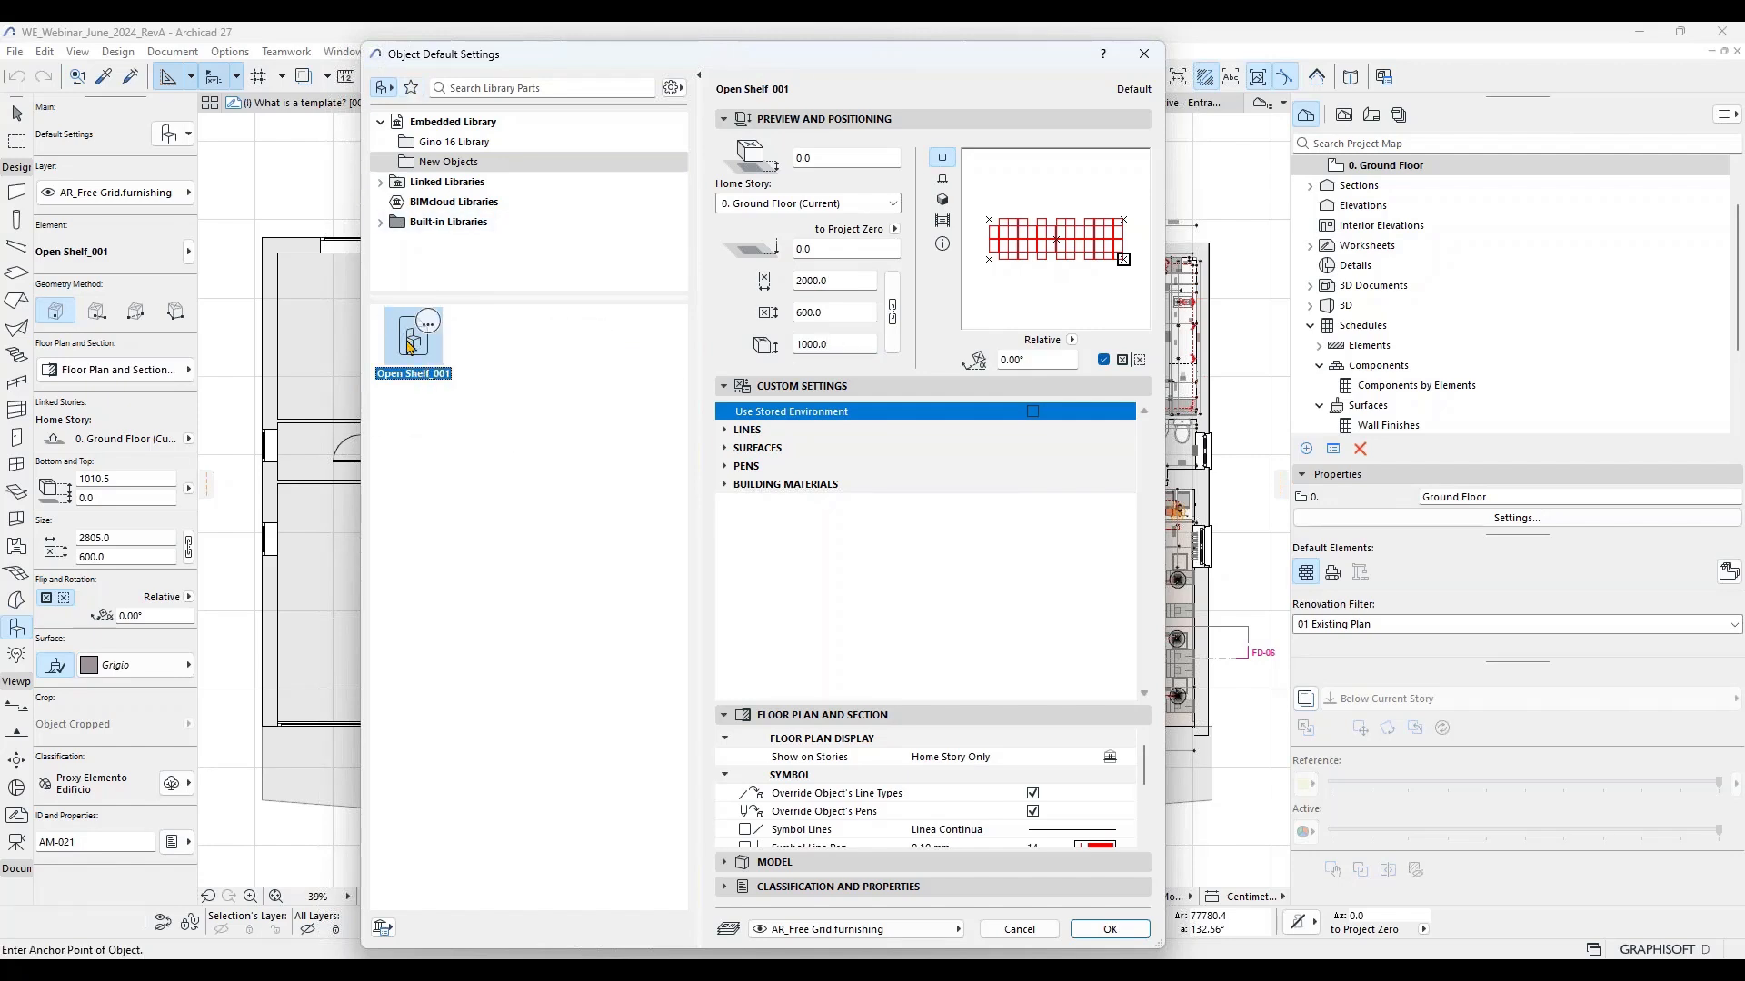
pyautogui.click(410, 87)
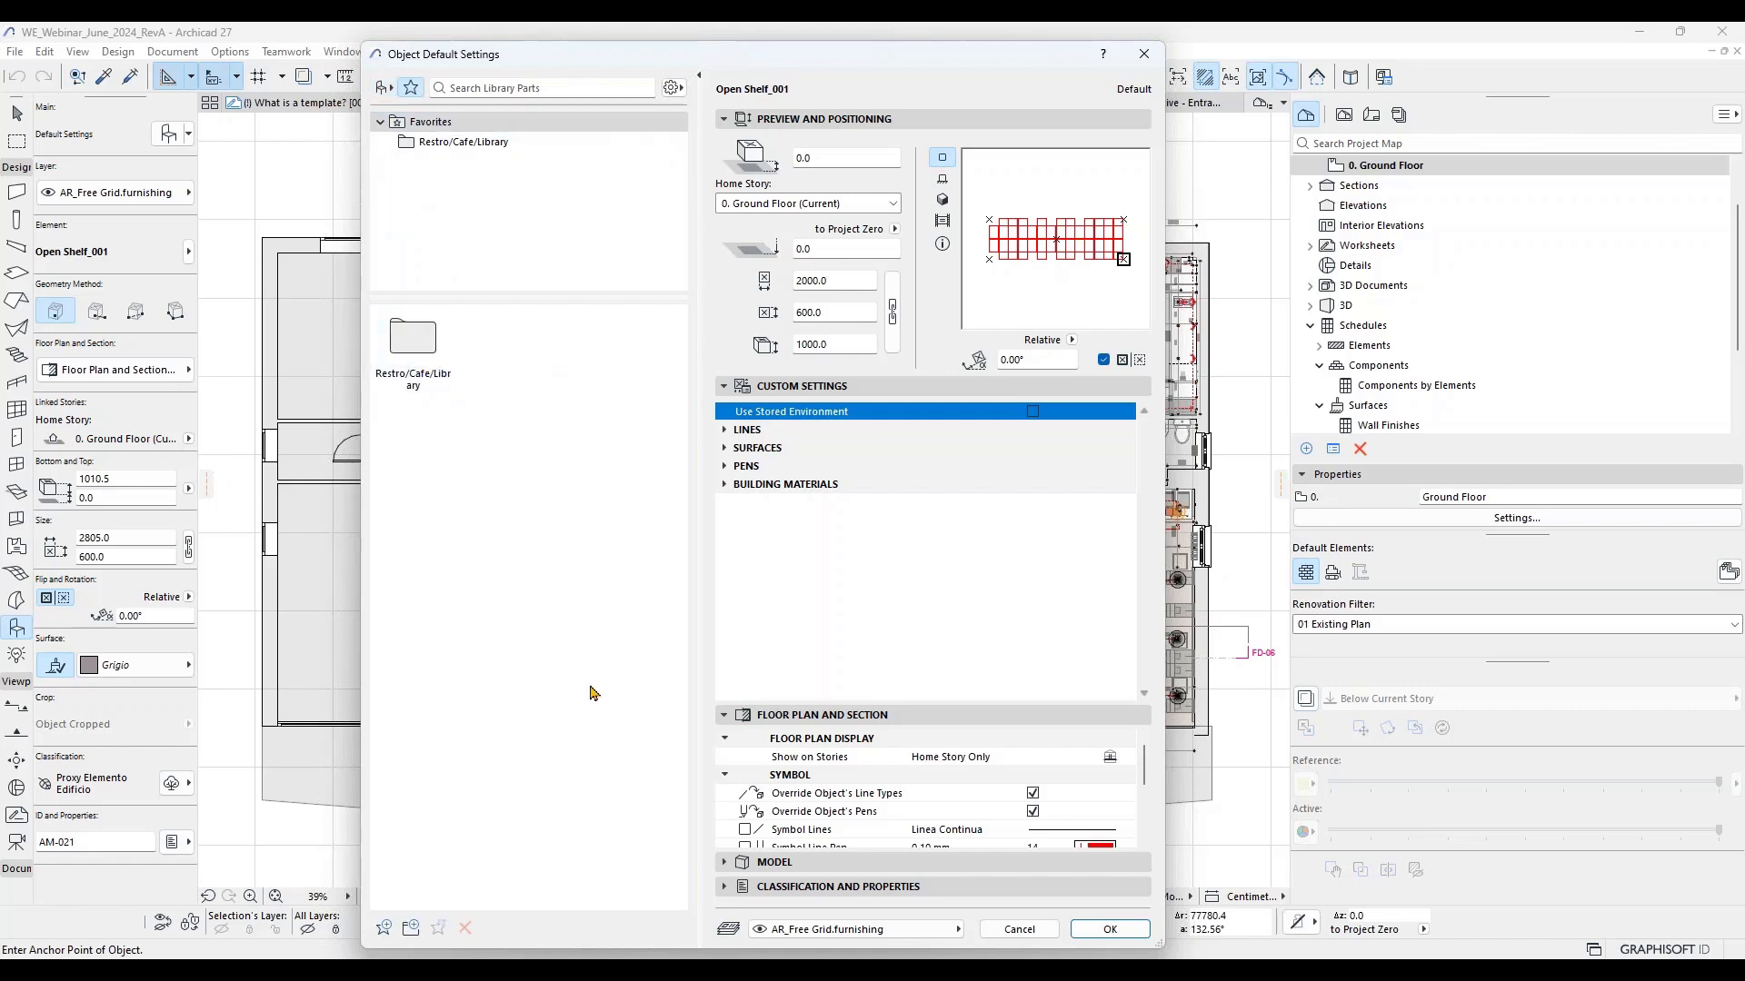
pyautogui.click(386, 929)
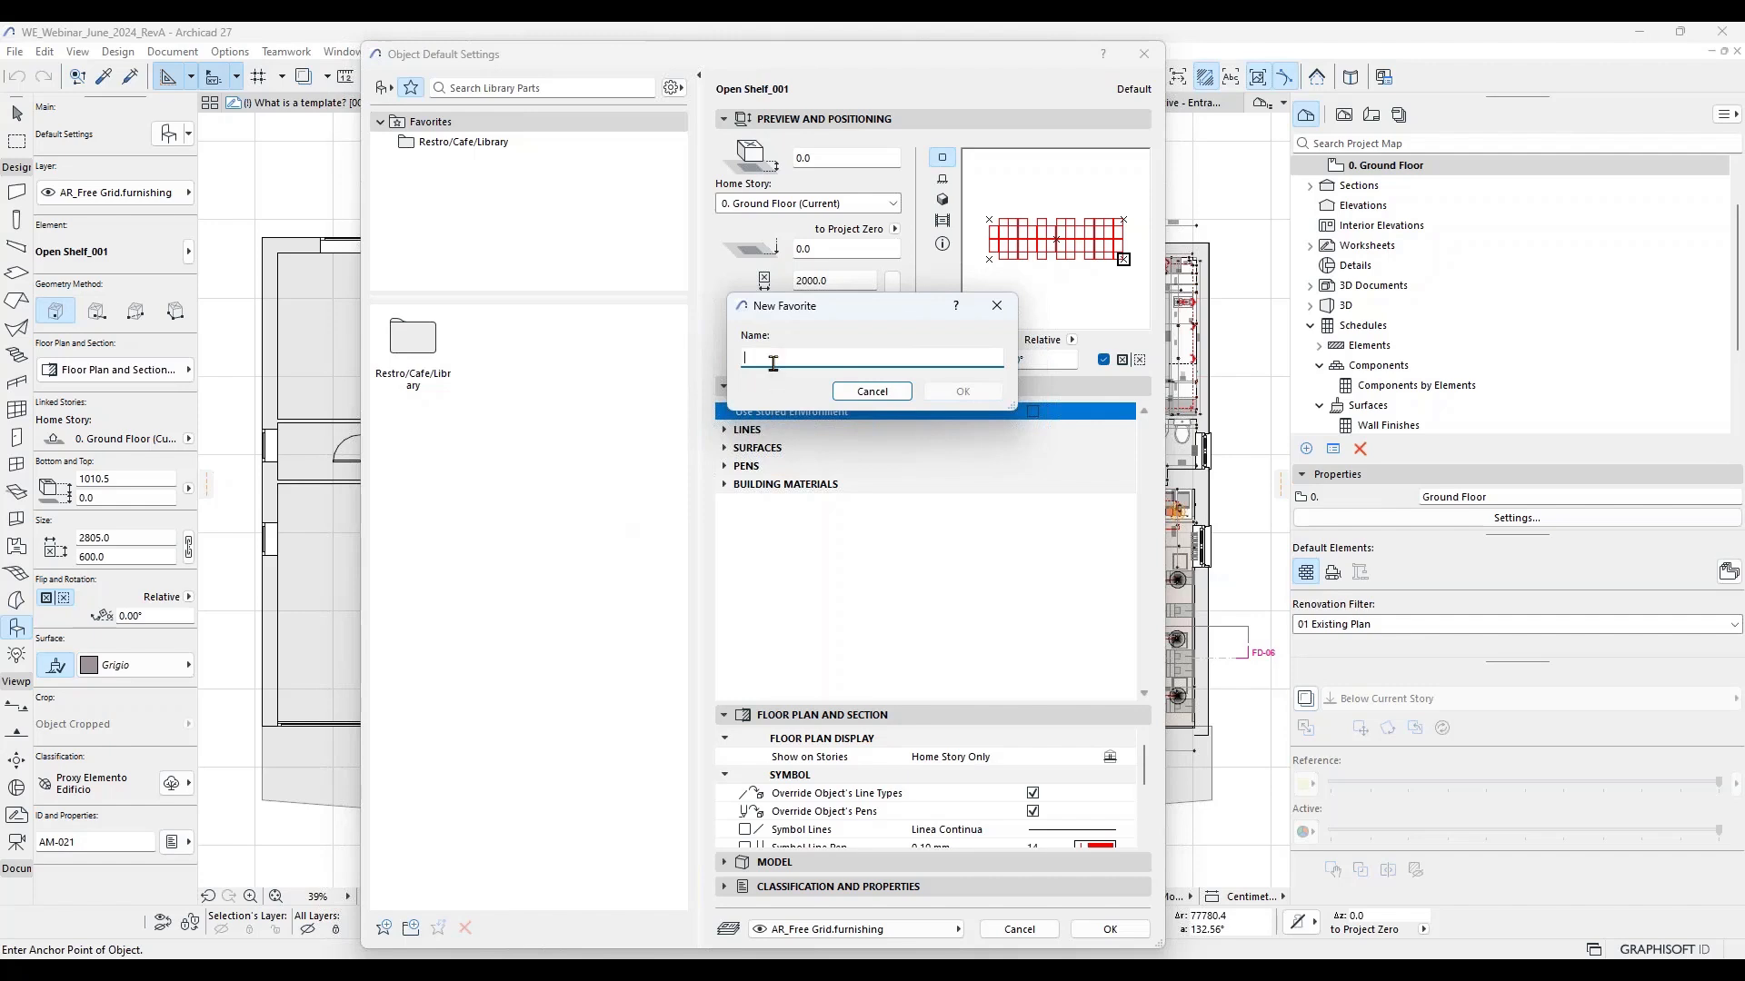
pyautogui.write('Fav 001')
pyautogui.click(962, 390)
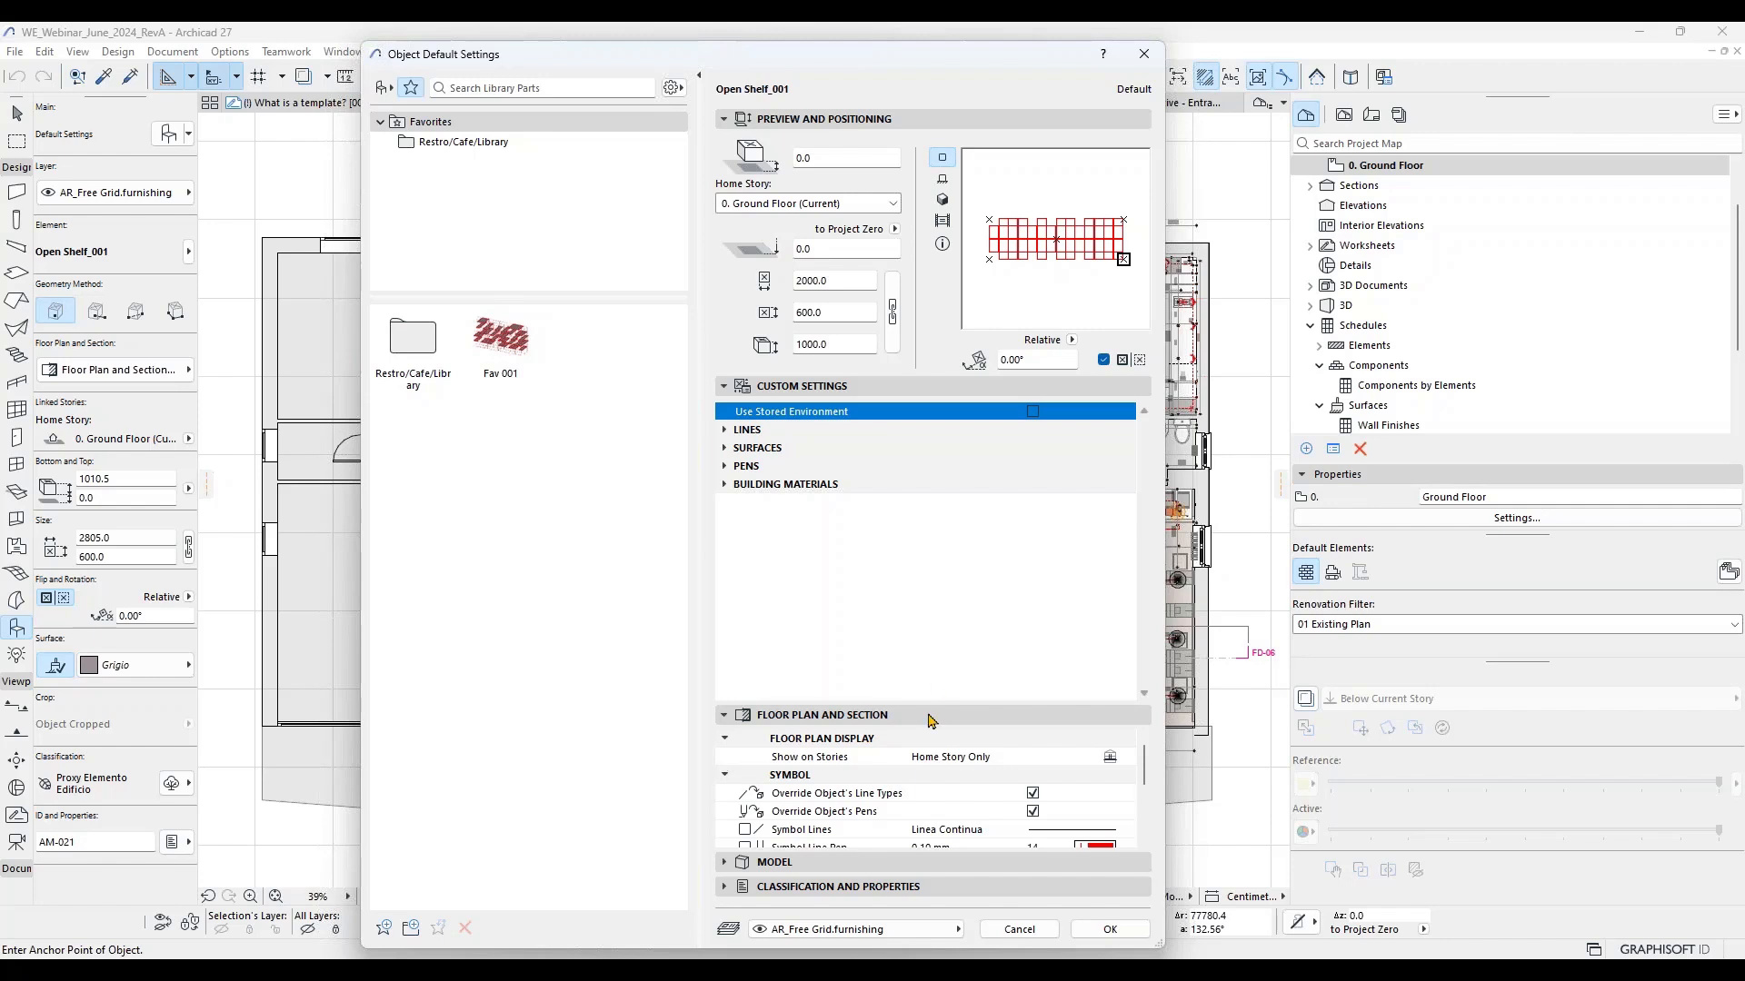
# Step: Check the three size fields of Open Shelf_001 in the Object Default Settings
pyautogui.click(850, 281)
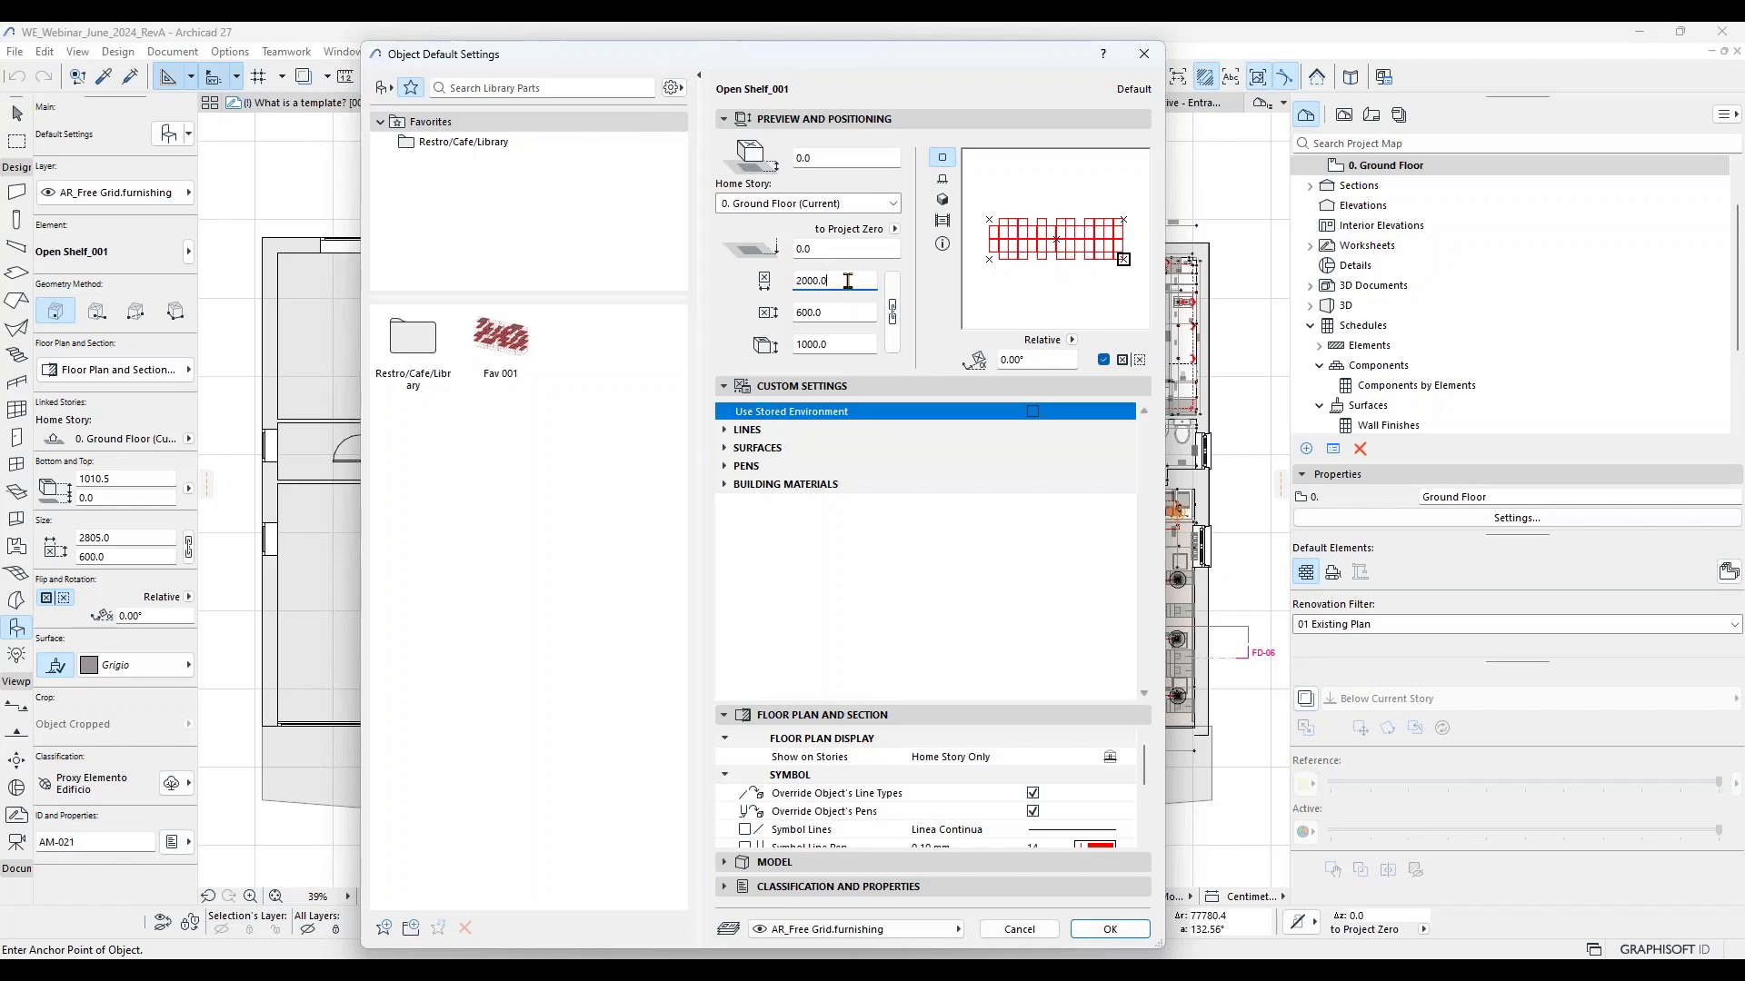
pyautogui.click(849, 315)
pyautogui.click(851, 346)
pyautogui.moveTo(896, 56); pyautogui.dragTo(864, 52)
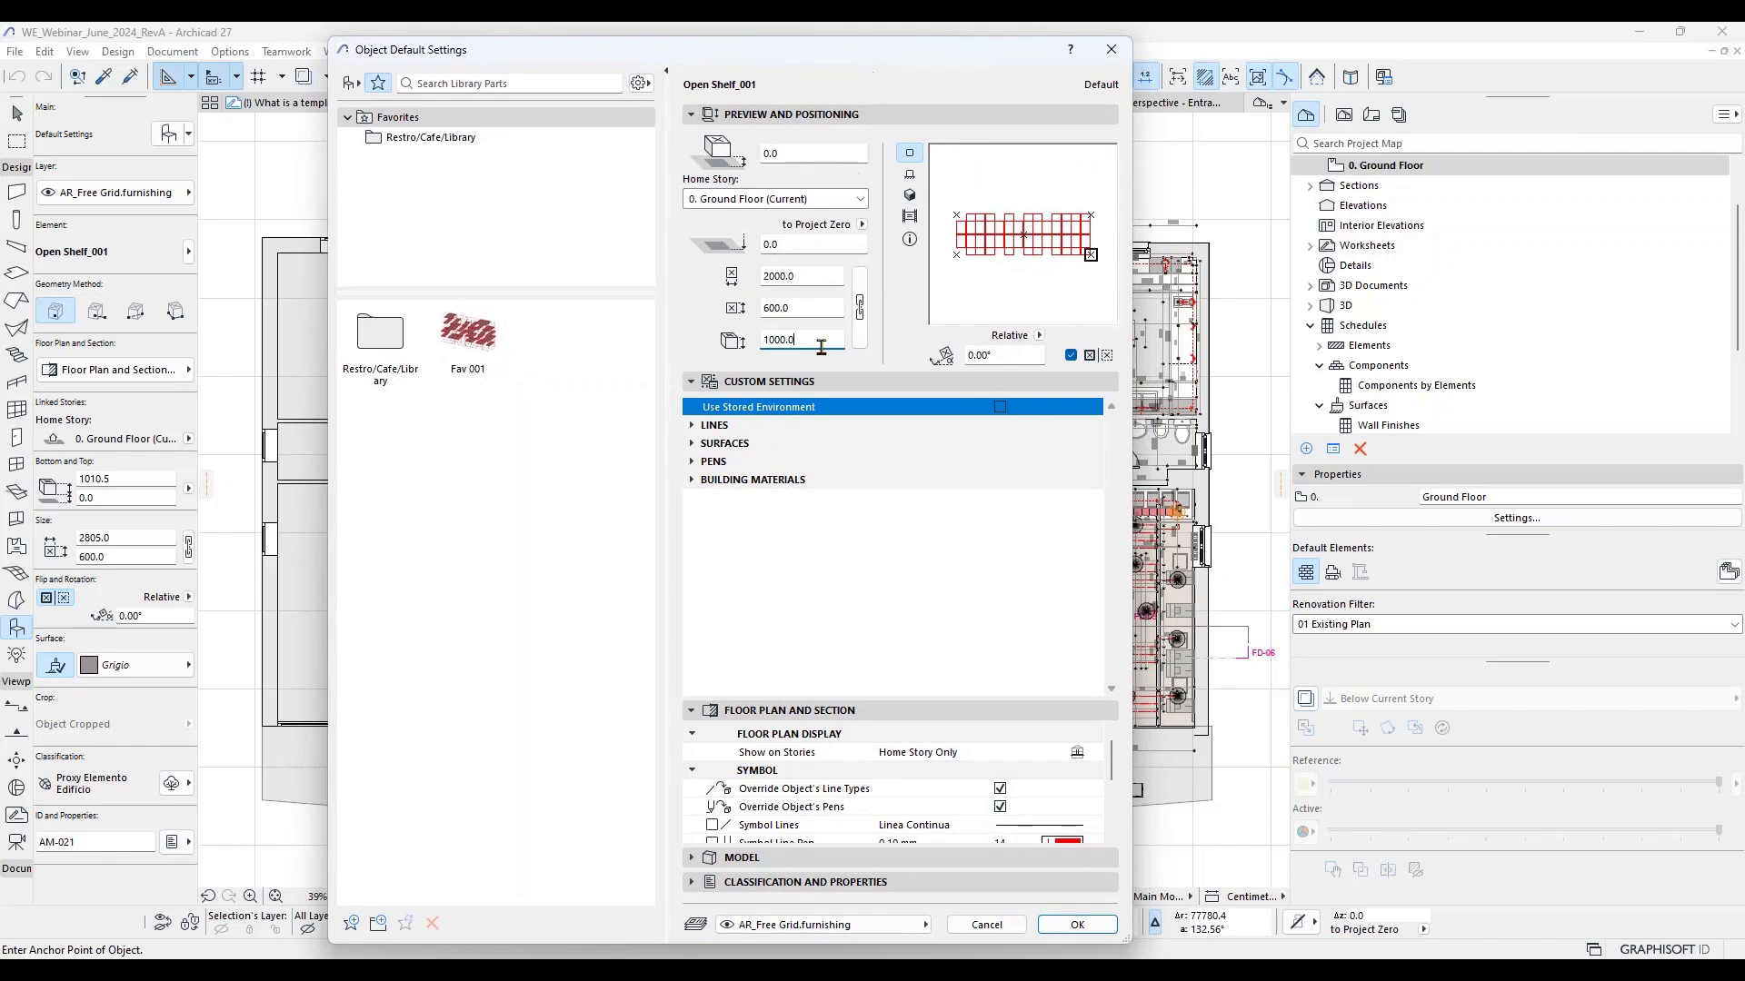
# Step: Recheck the Open Shelf_001 size fields, confirm the object's default settings and leave the Object tool
pyautogui.click(805, 277)
pyautogui.click(808, 307)
pyautogui.click(808, 338)
pyautogui.click(1075, 924)
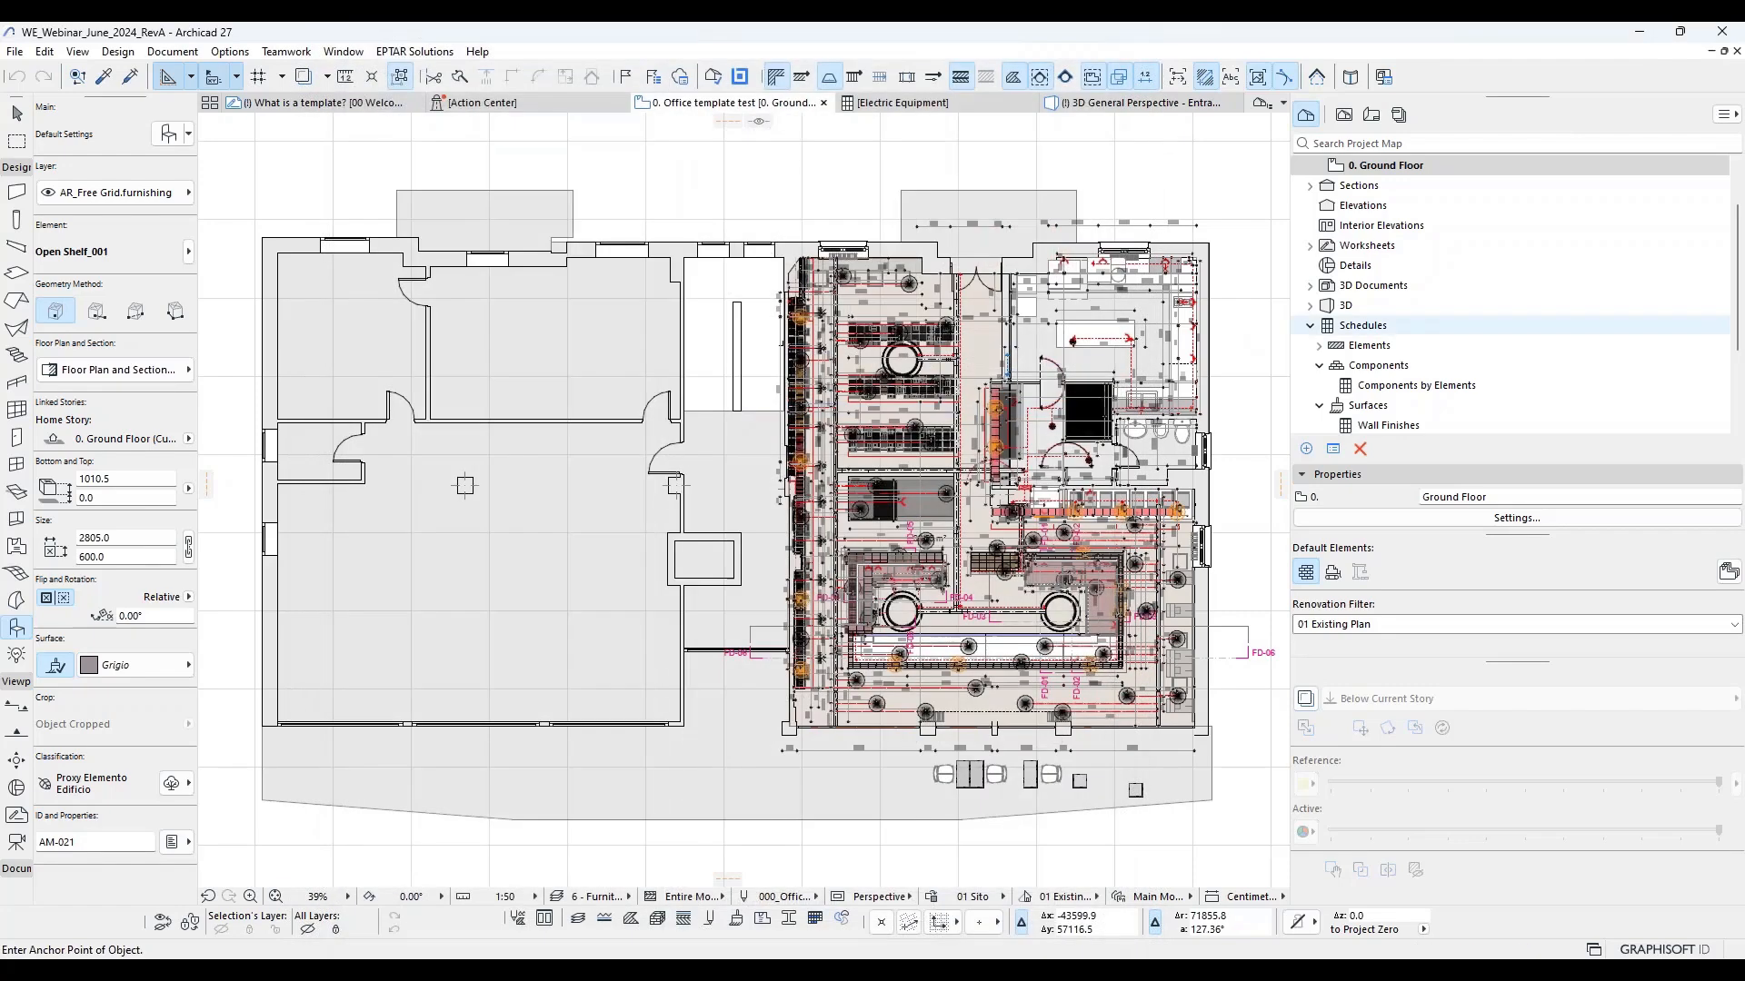
pyautogui.press('Escape')
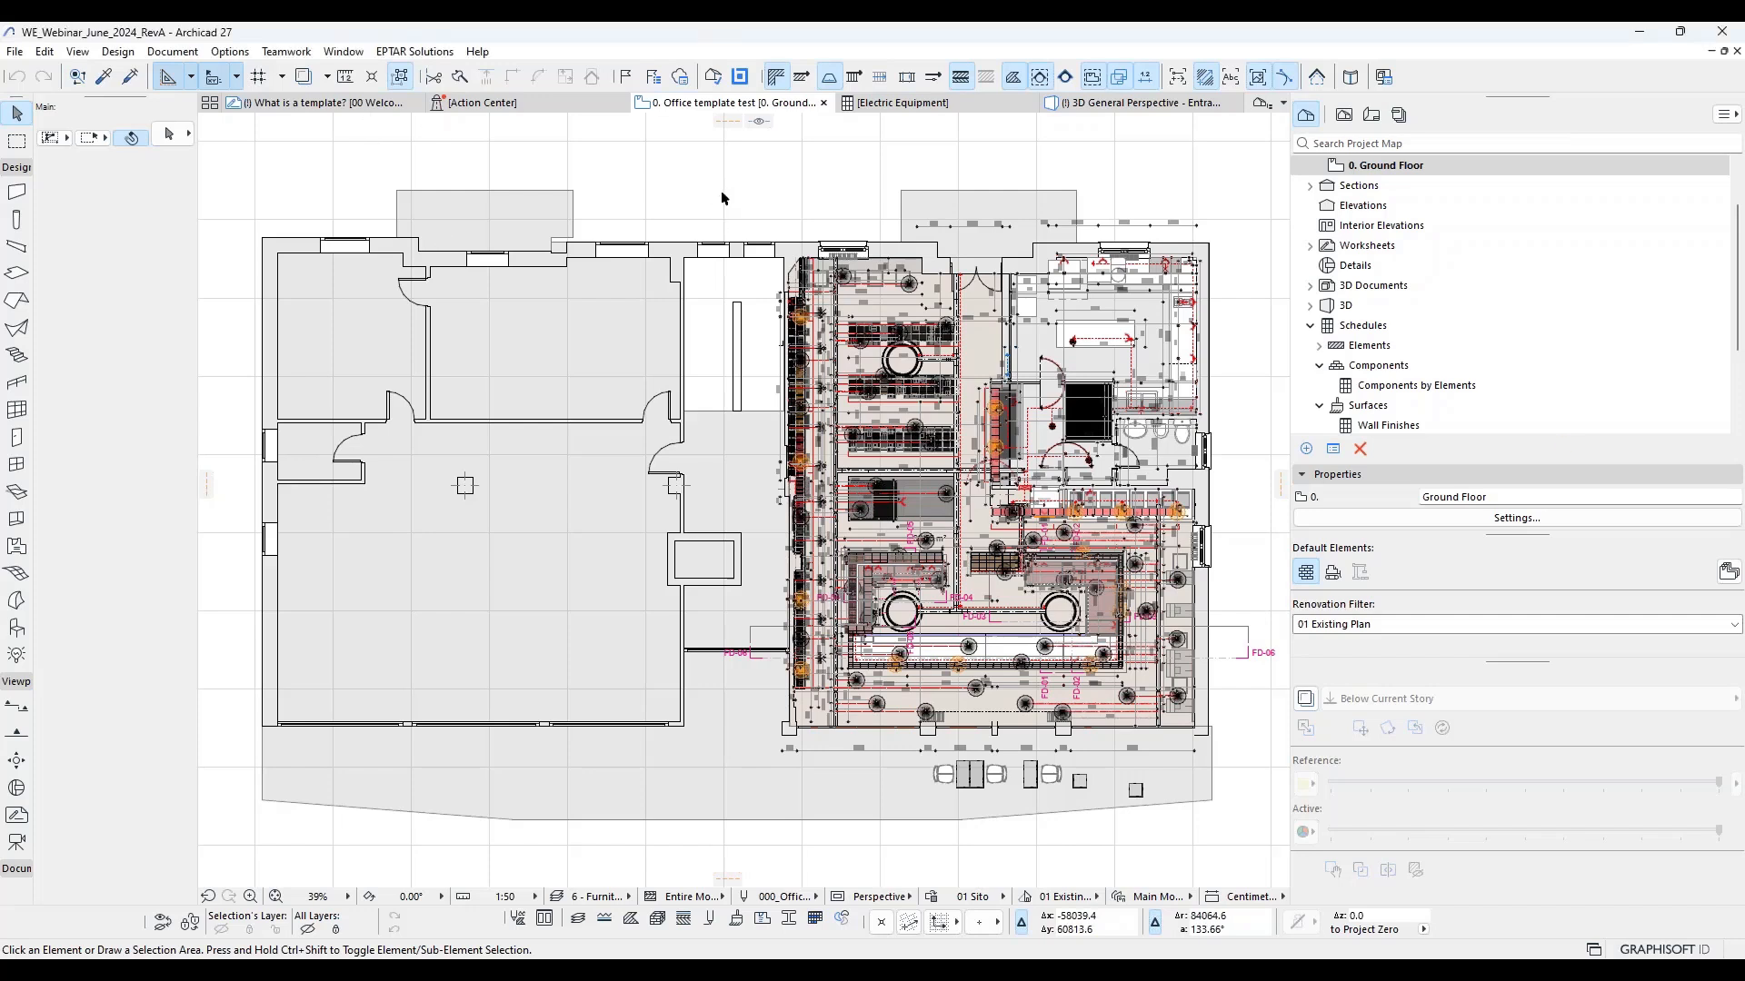
# Step: Open the Work Environment settings and look through the list of stored profiles
pyautogui.moveTo(712, 185); pyautogui.dragTo(705, 208, button='middle')
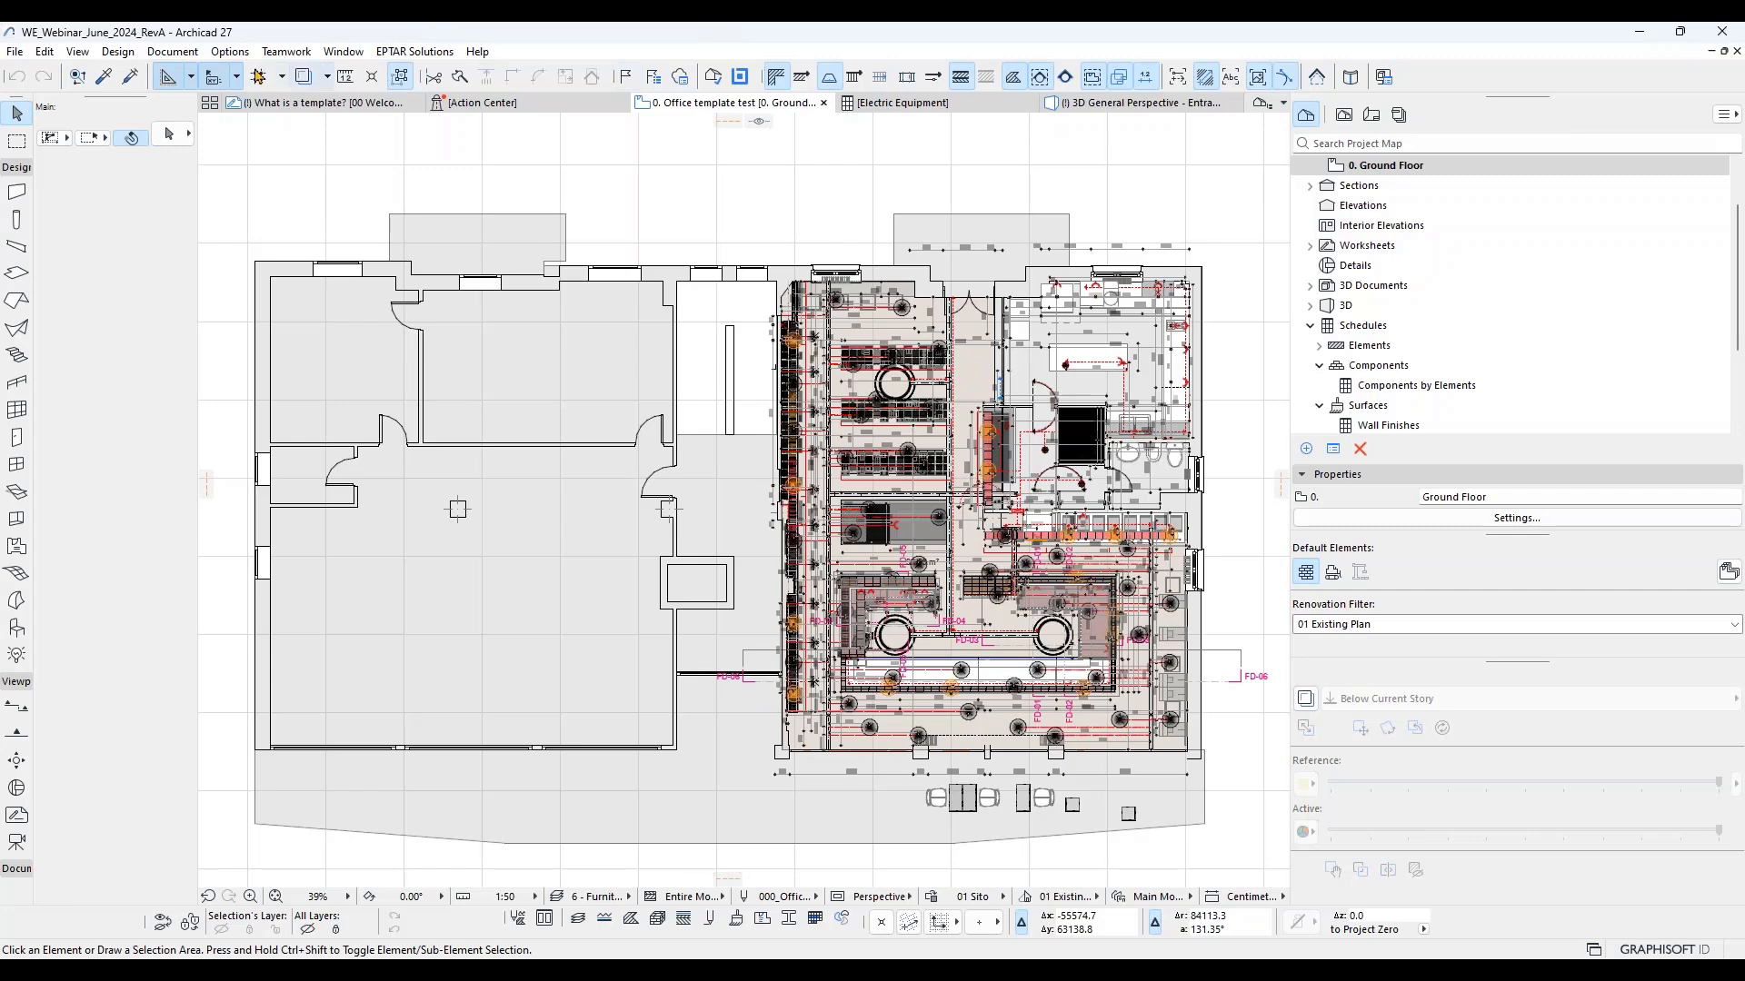
pyautogui.click(240, 55)
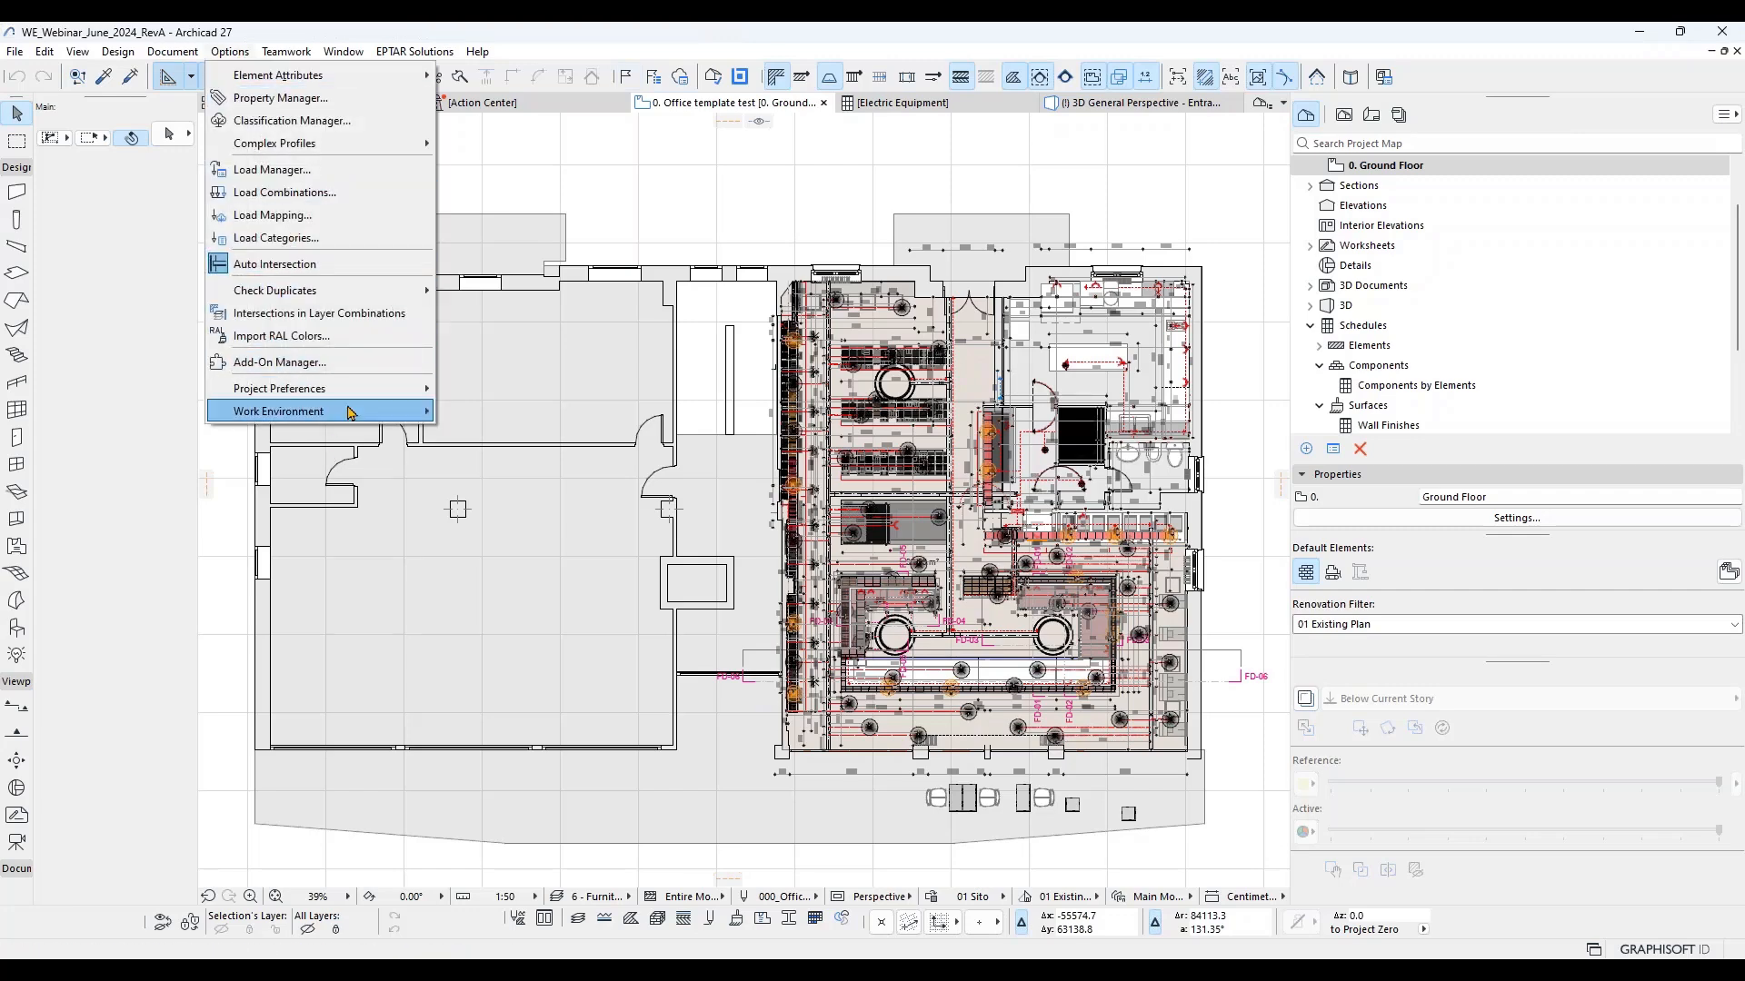
pyautogui.moveTo(351, 411)
pyautogui.click(510, 414)
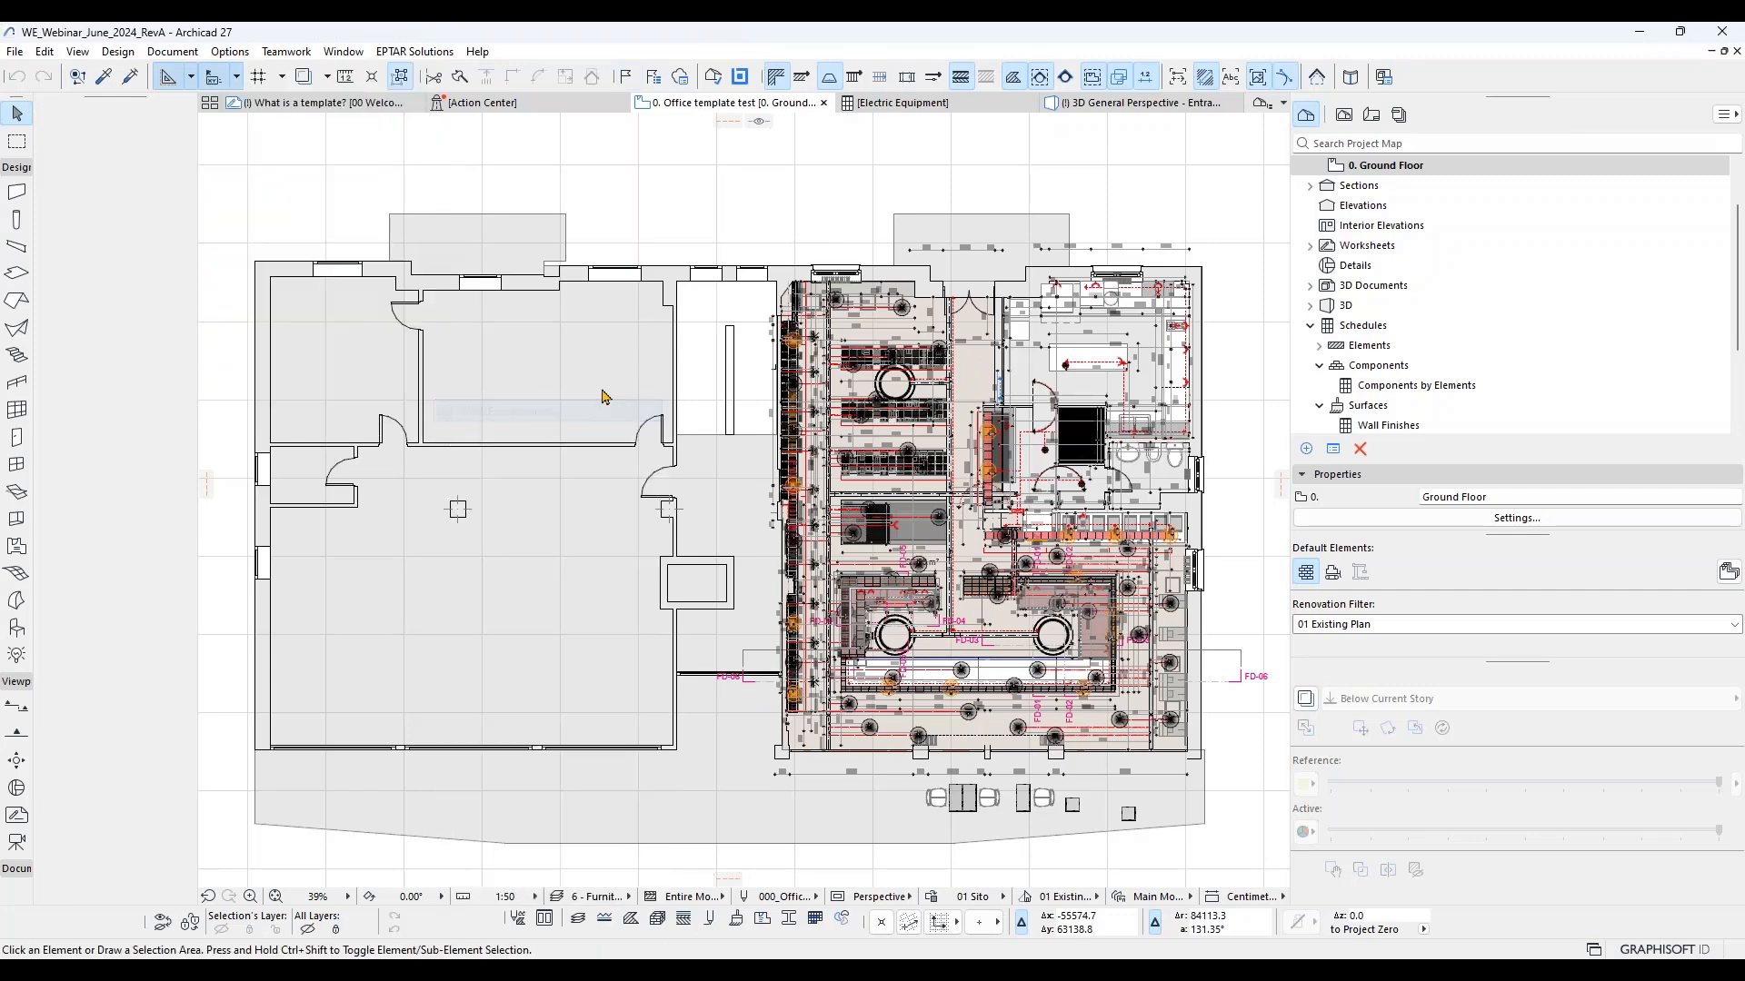
pyautogui.moveTo(687, 63); pyautogui.dragTo(673, 62)
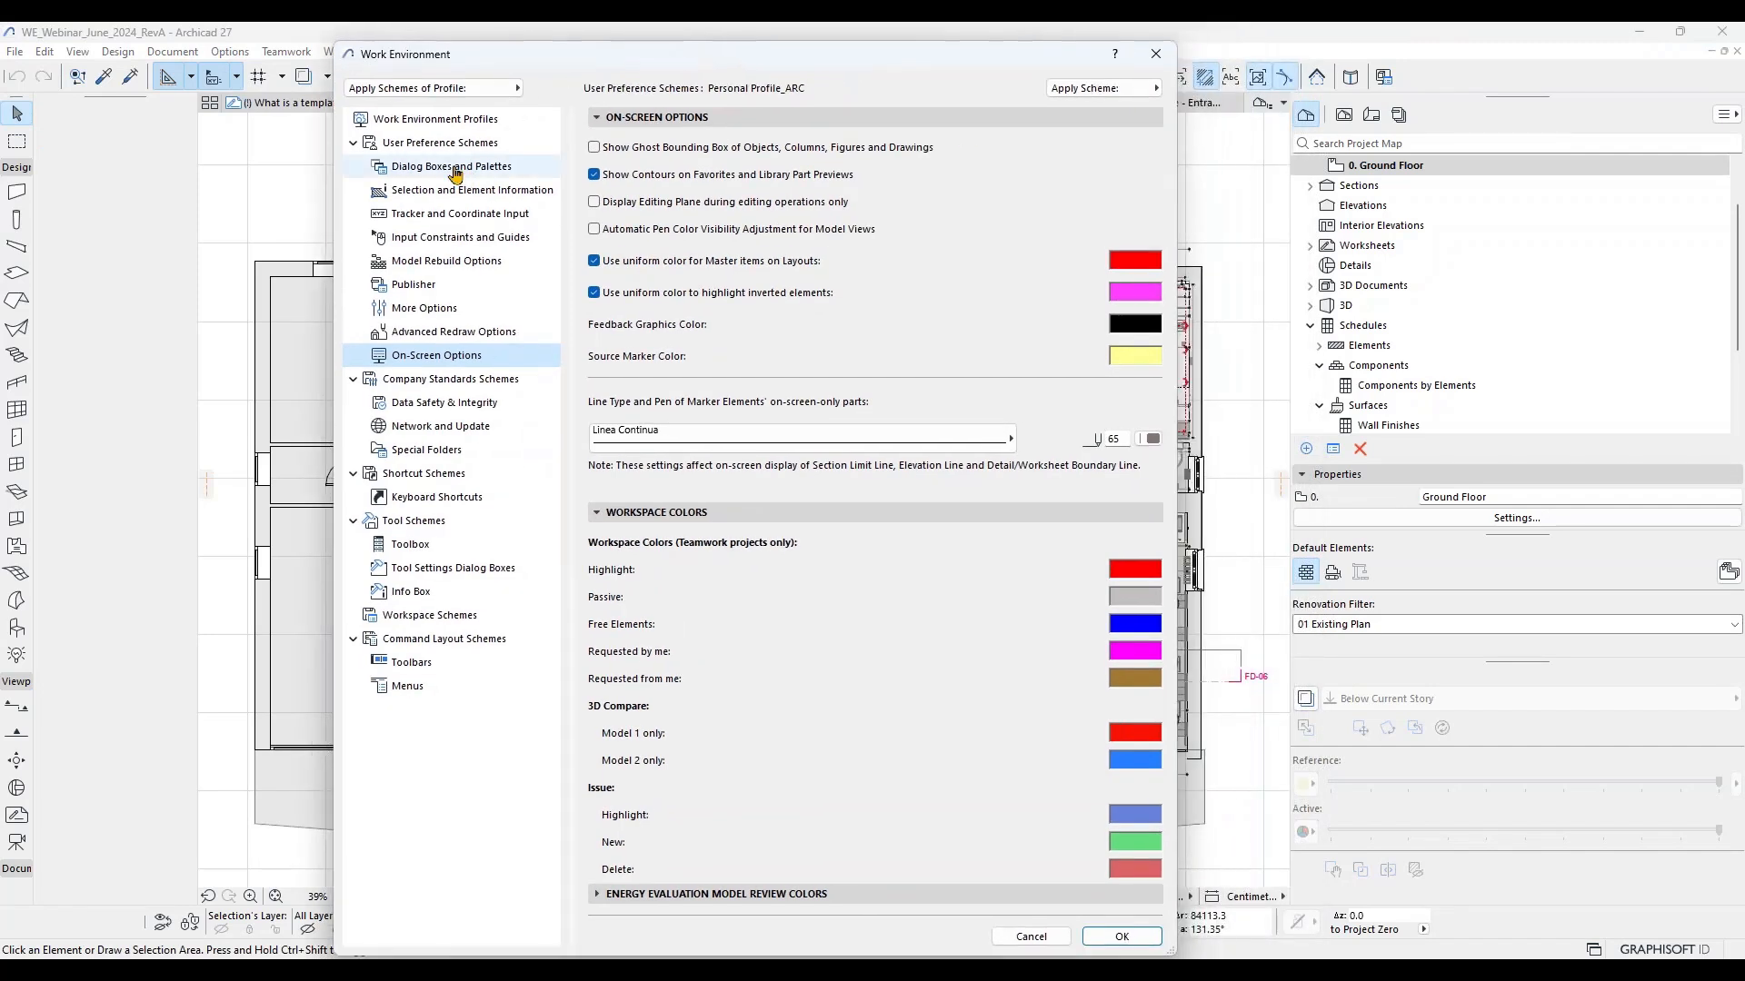
pyautogui.click(436, 119)
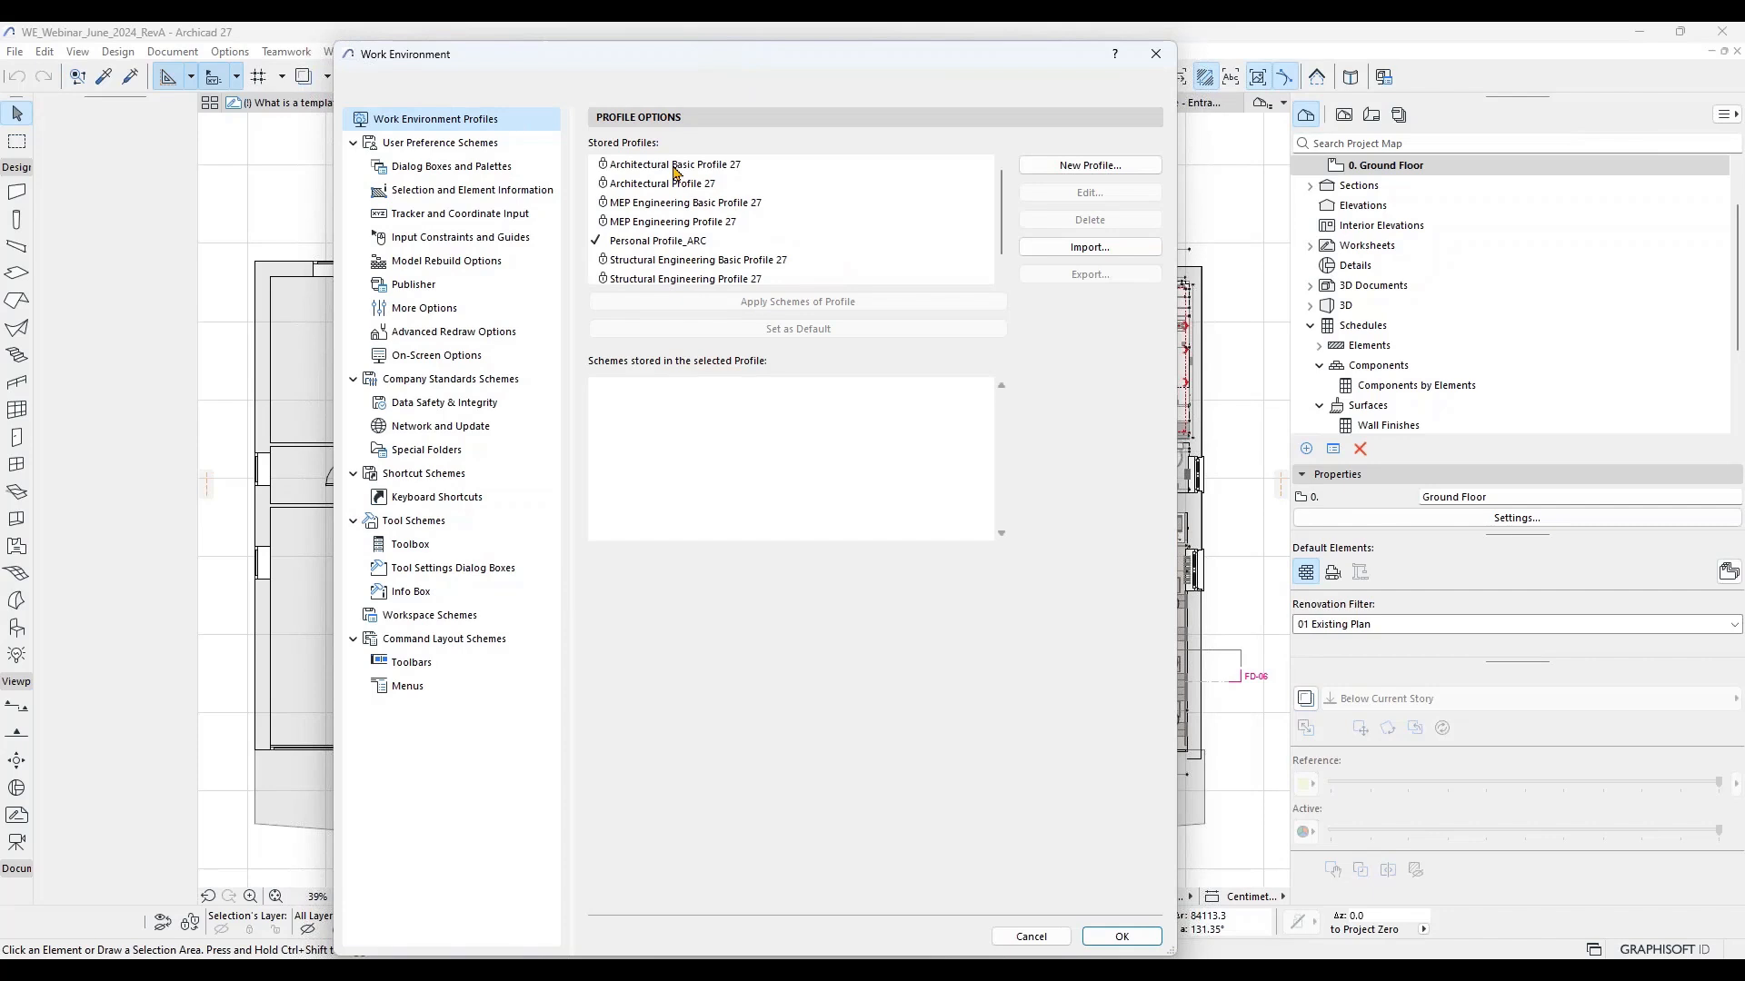
pyautogui.scroll(-1, 675, 181)
pyautogui.scroll(1, 673, 180)
pyautogui.scroll(-1, 691, 257)
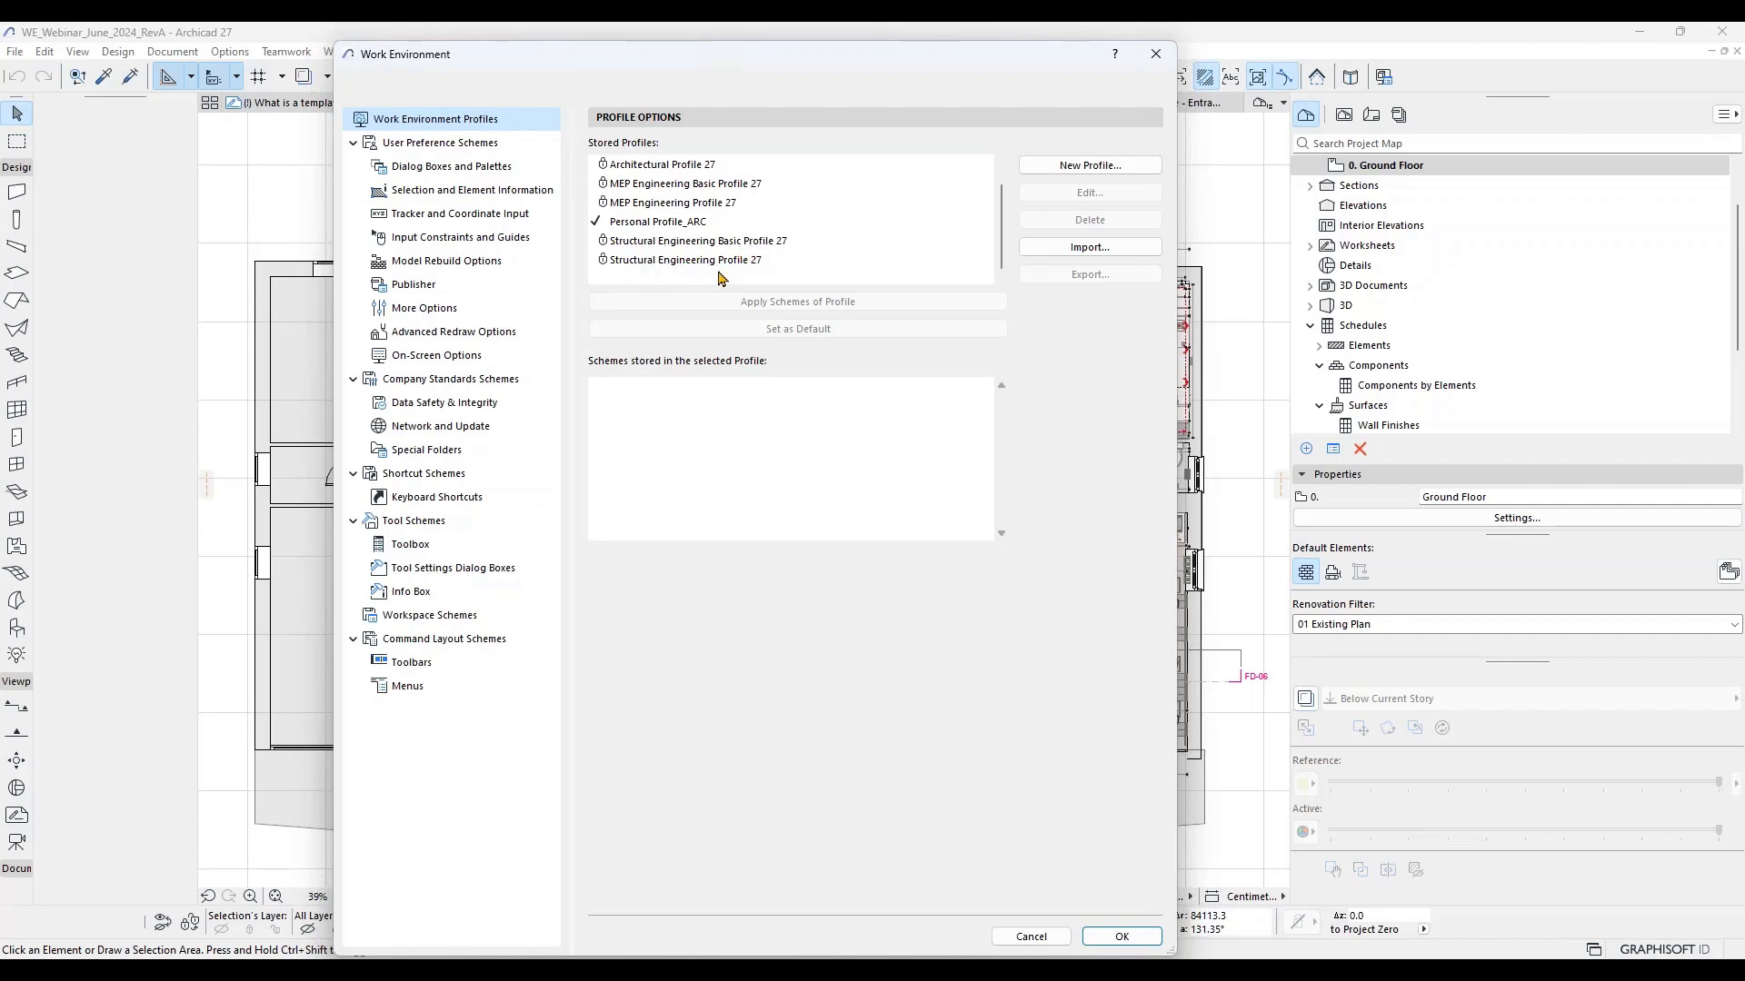
# Step: Compare the schemes stored in Architectural Profile 27, MEP Engineering Basic Profile 27, and the two Structural Engineering profiles
pyautogui.moveTo(876, 55); pyautogui.dragTo(1027, 39)
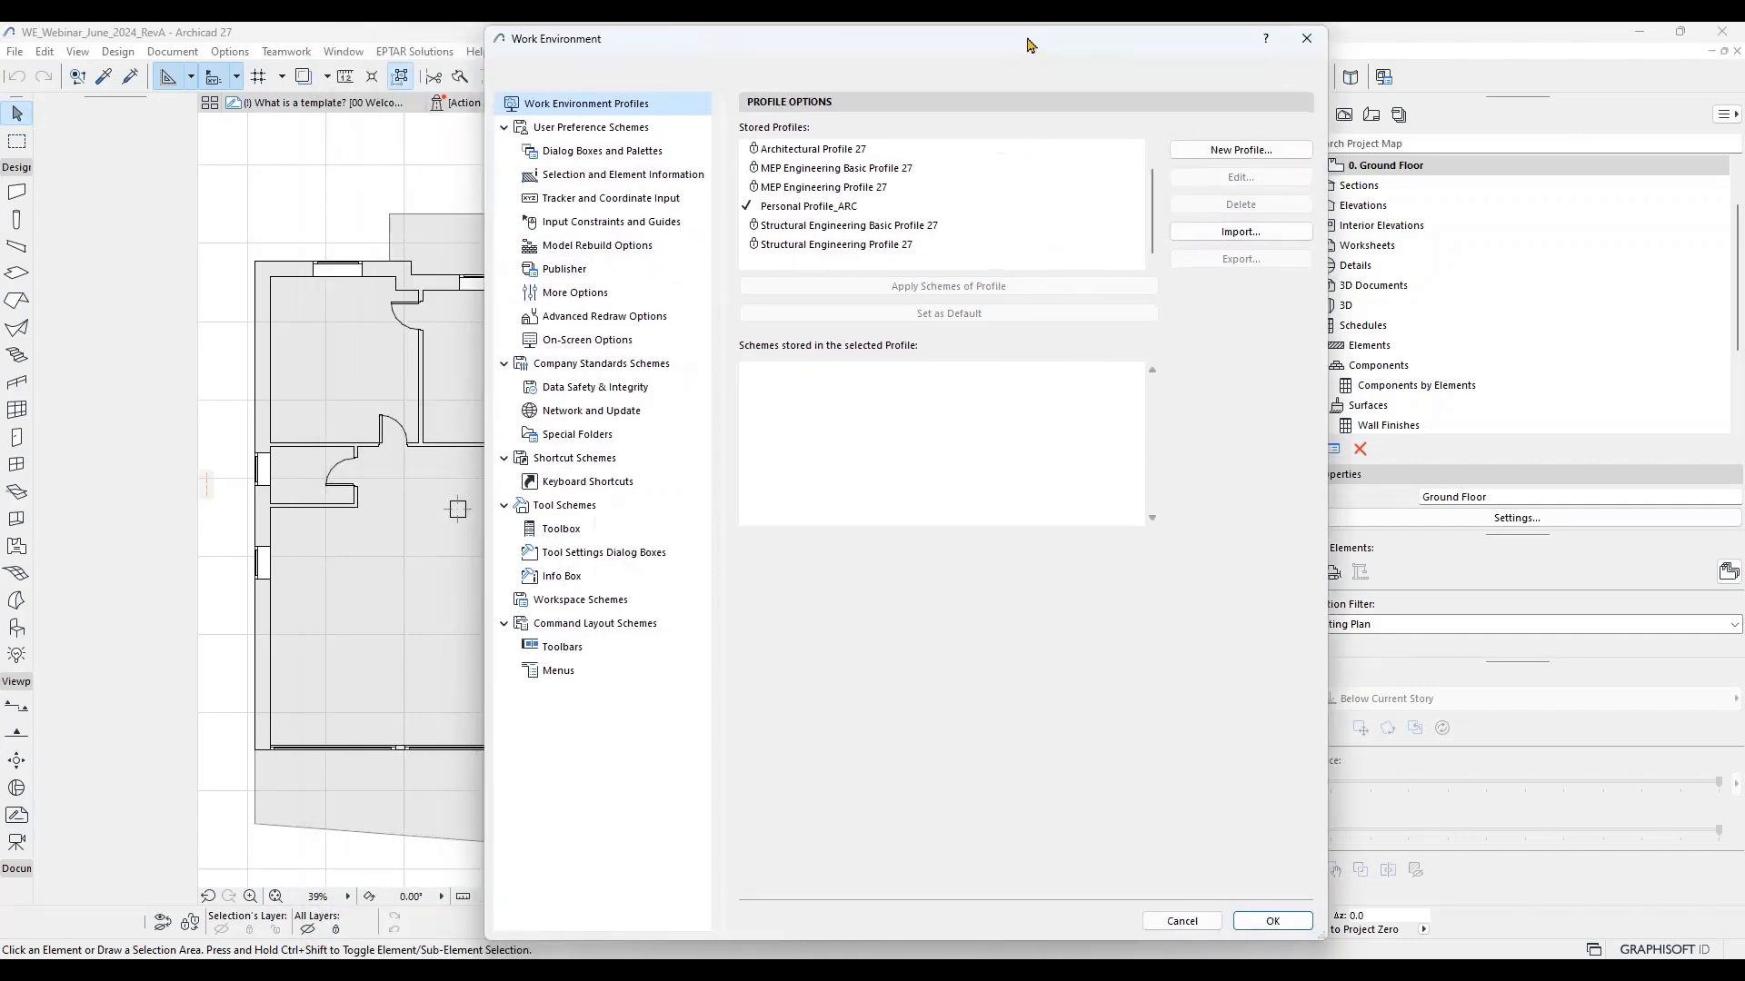
pyautogui.click(833, 150)
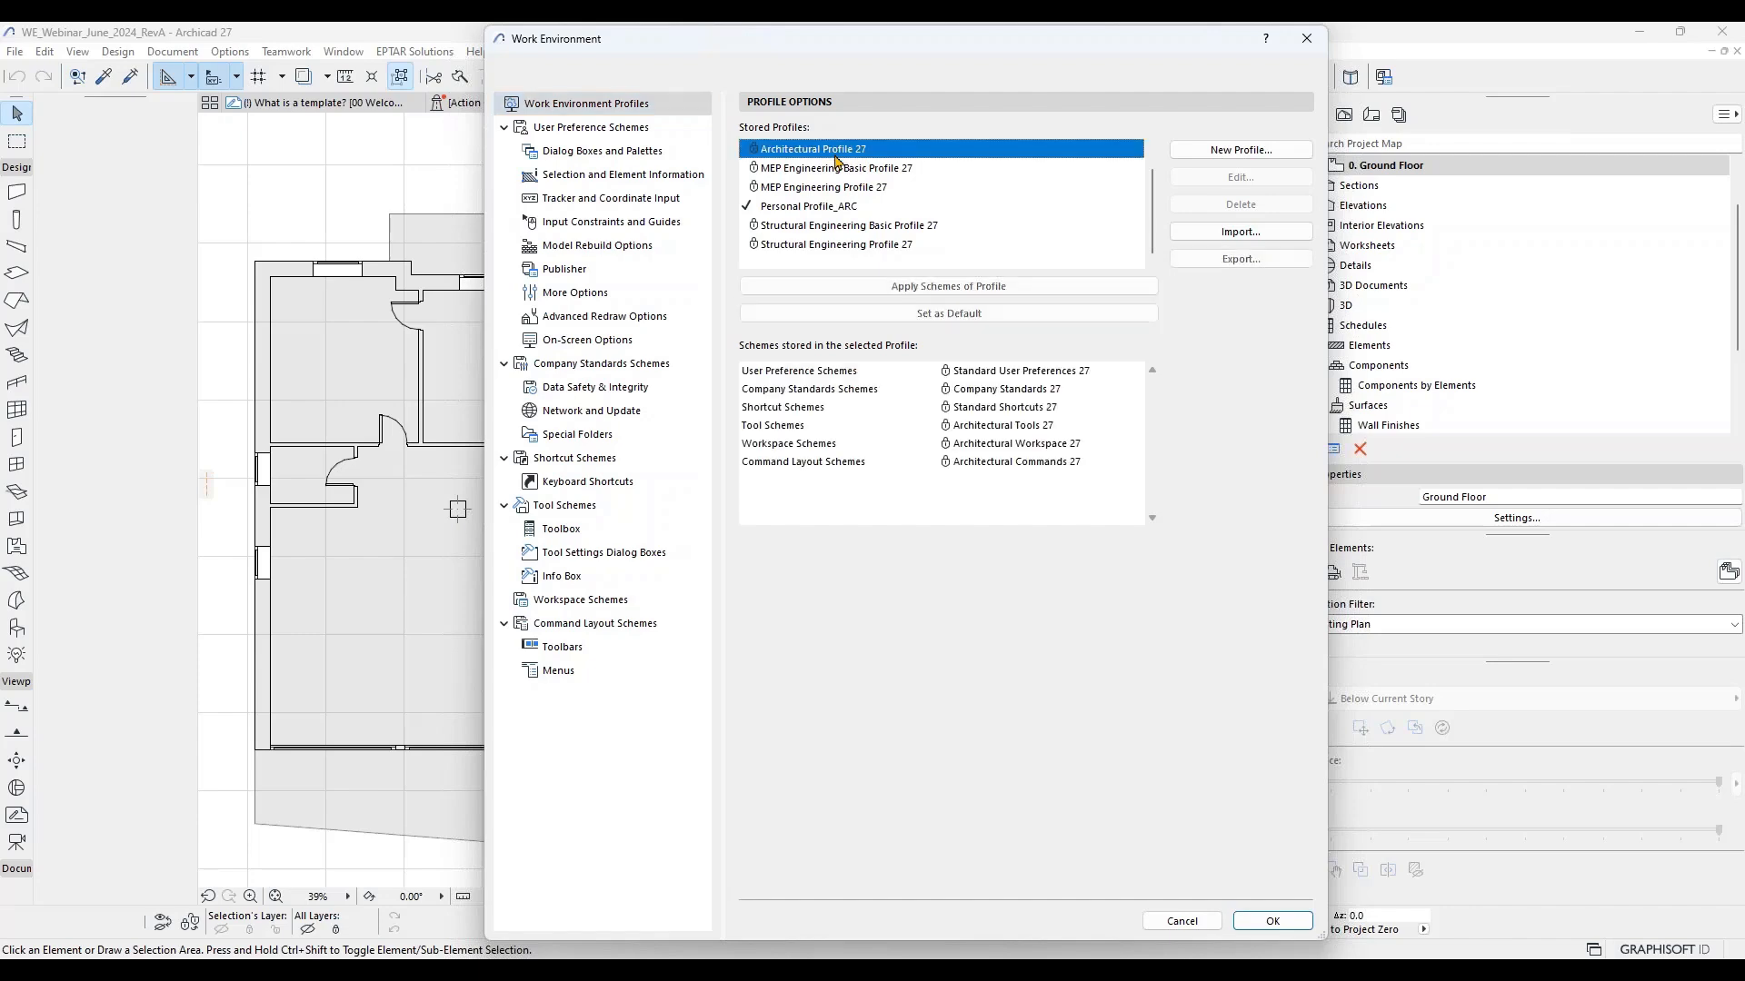
pyautogui.moveTo(870, 43); pyautogui.dragTo(543, 80)
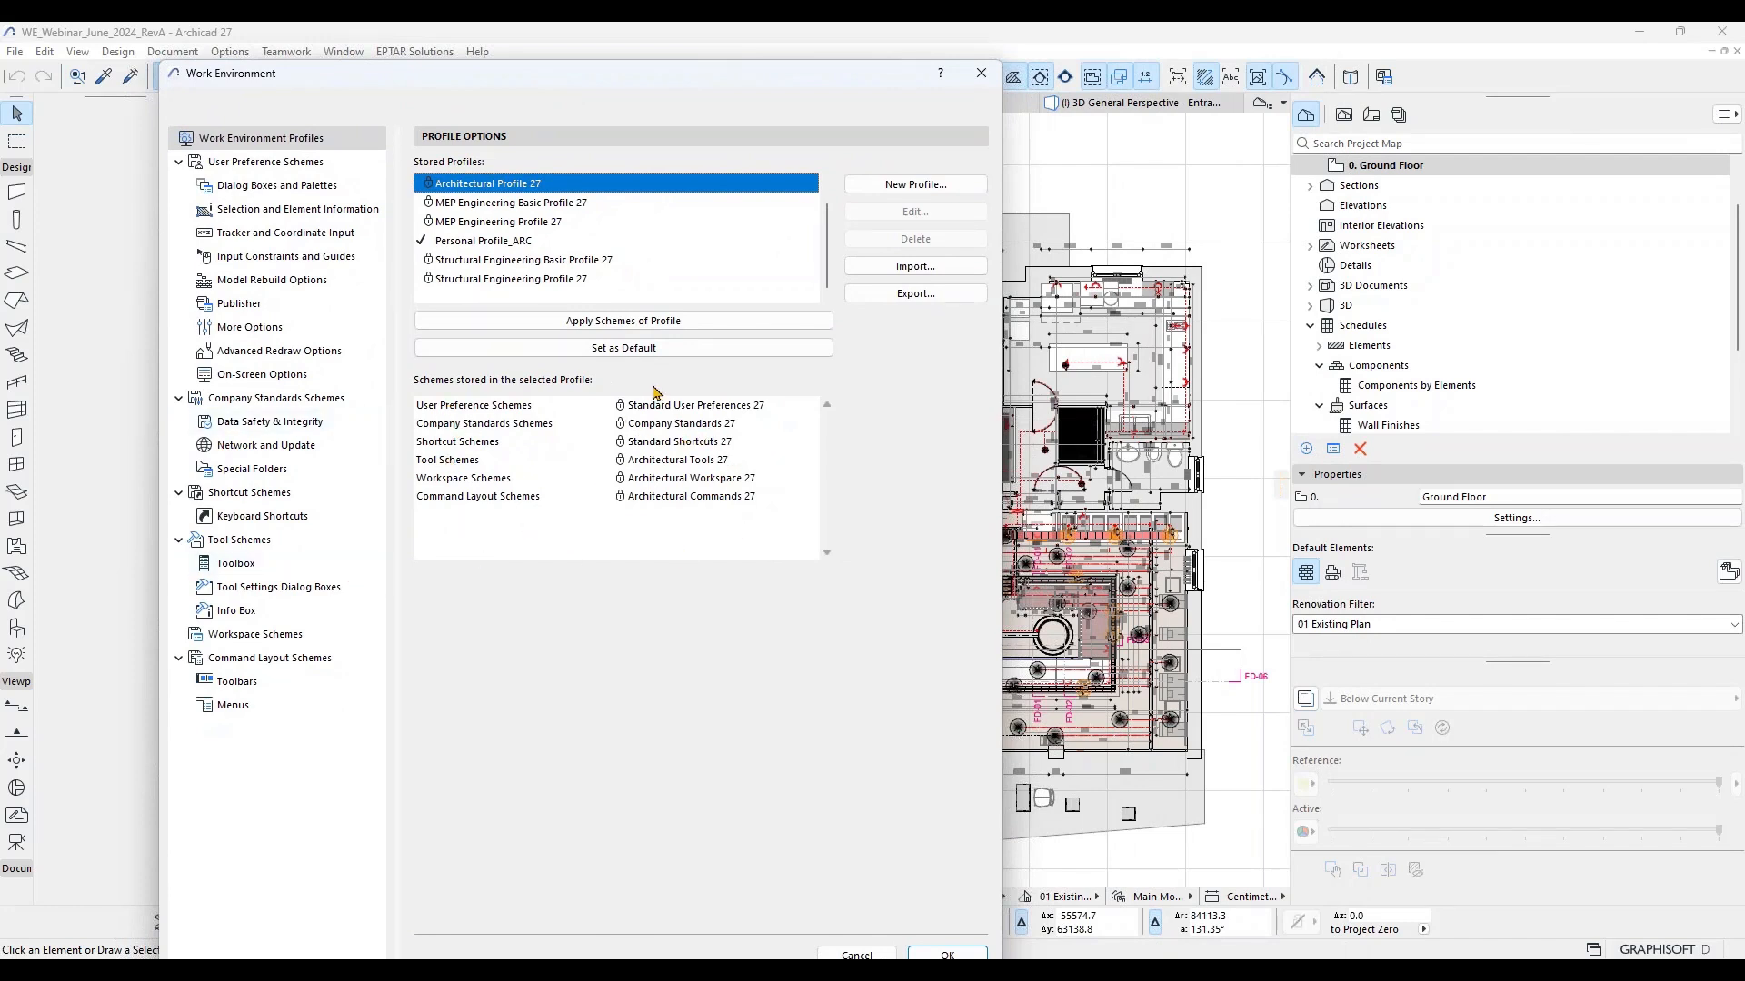
pyautogui.click(546, 207)
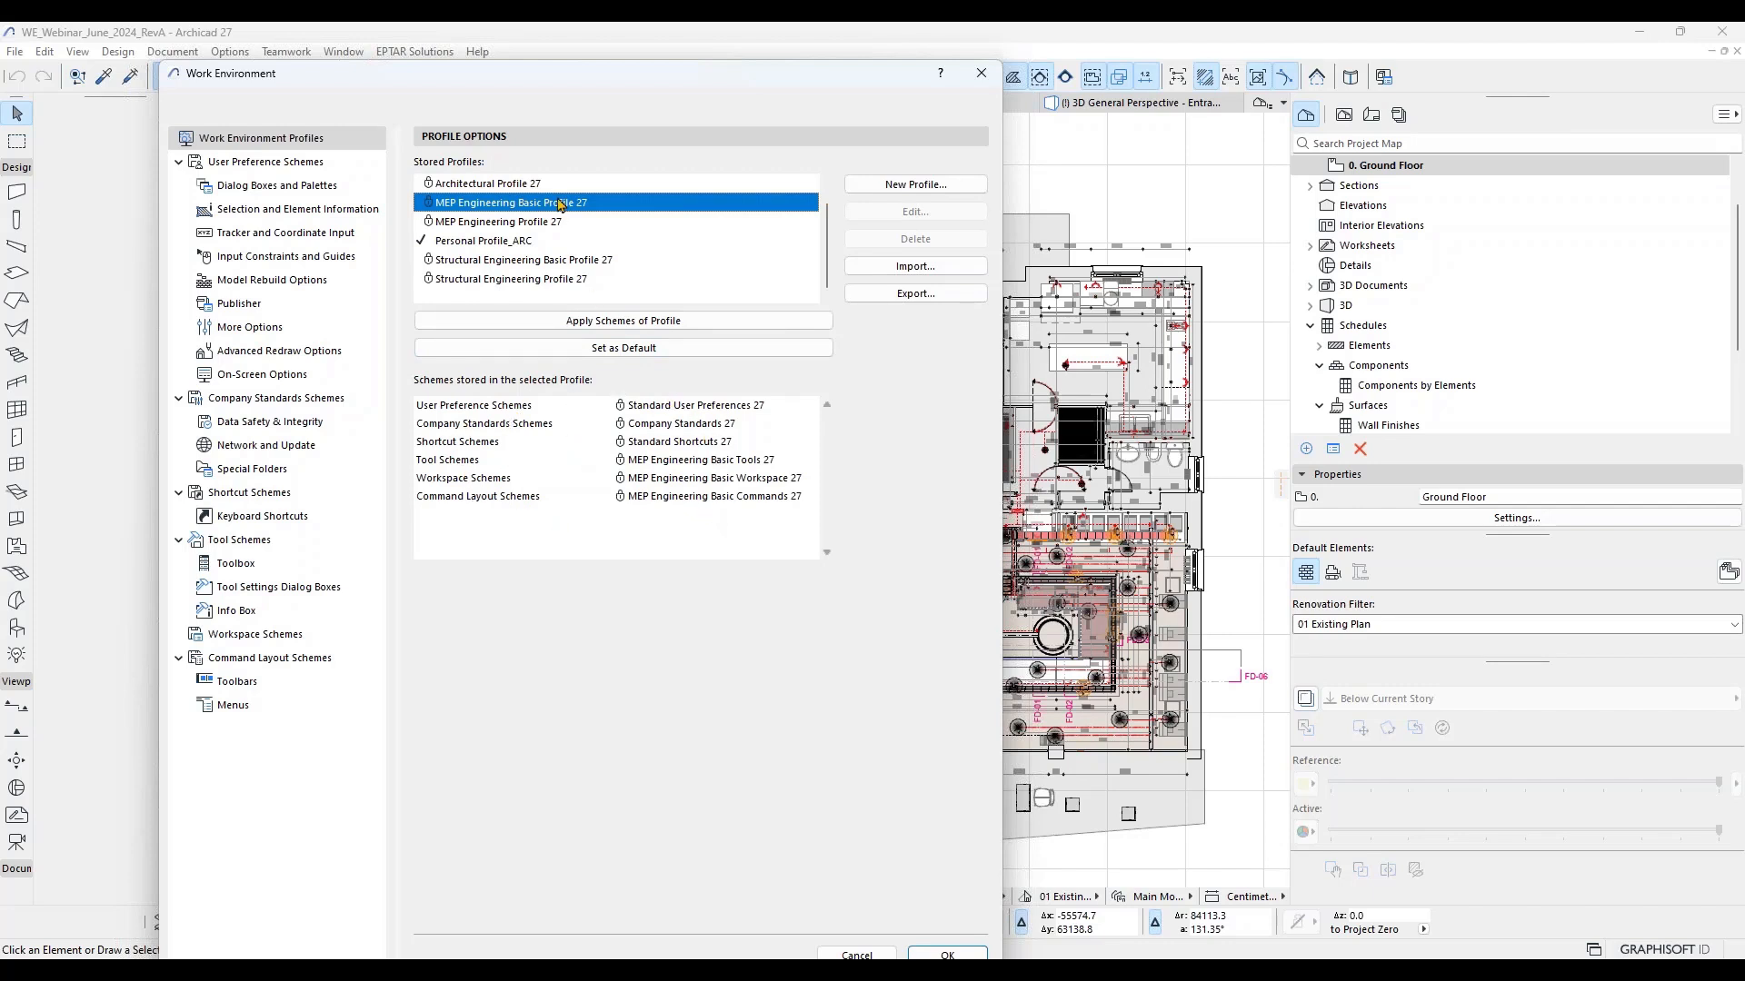
pyautogui.click(530, 185)
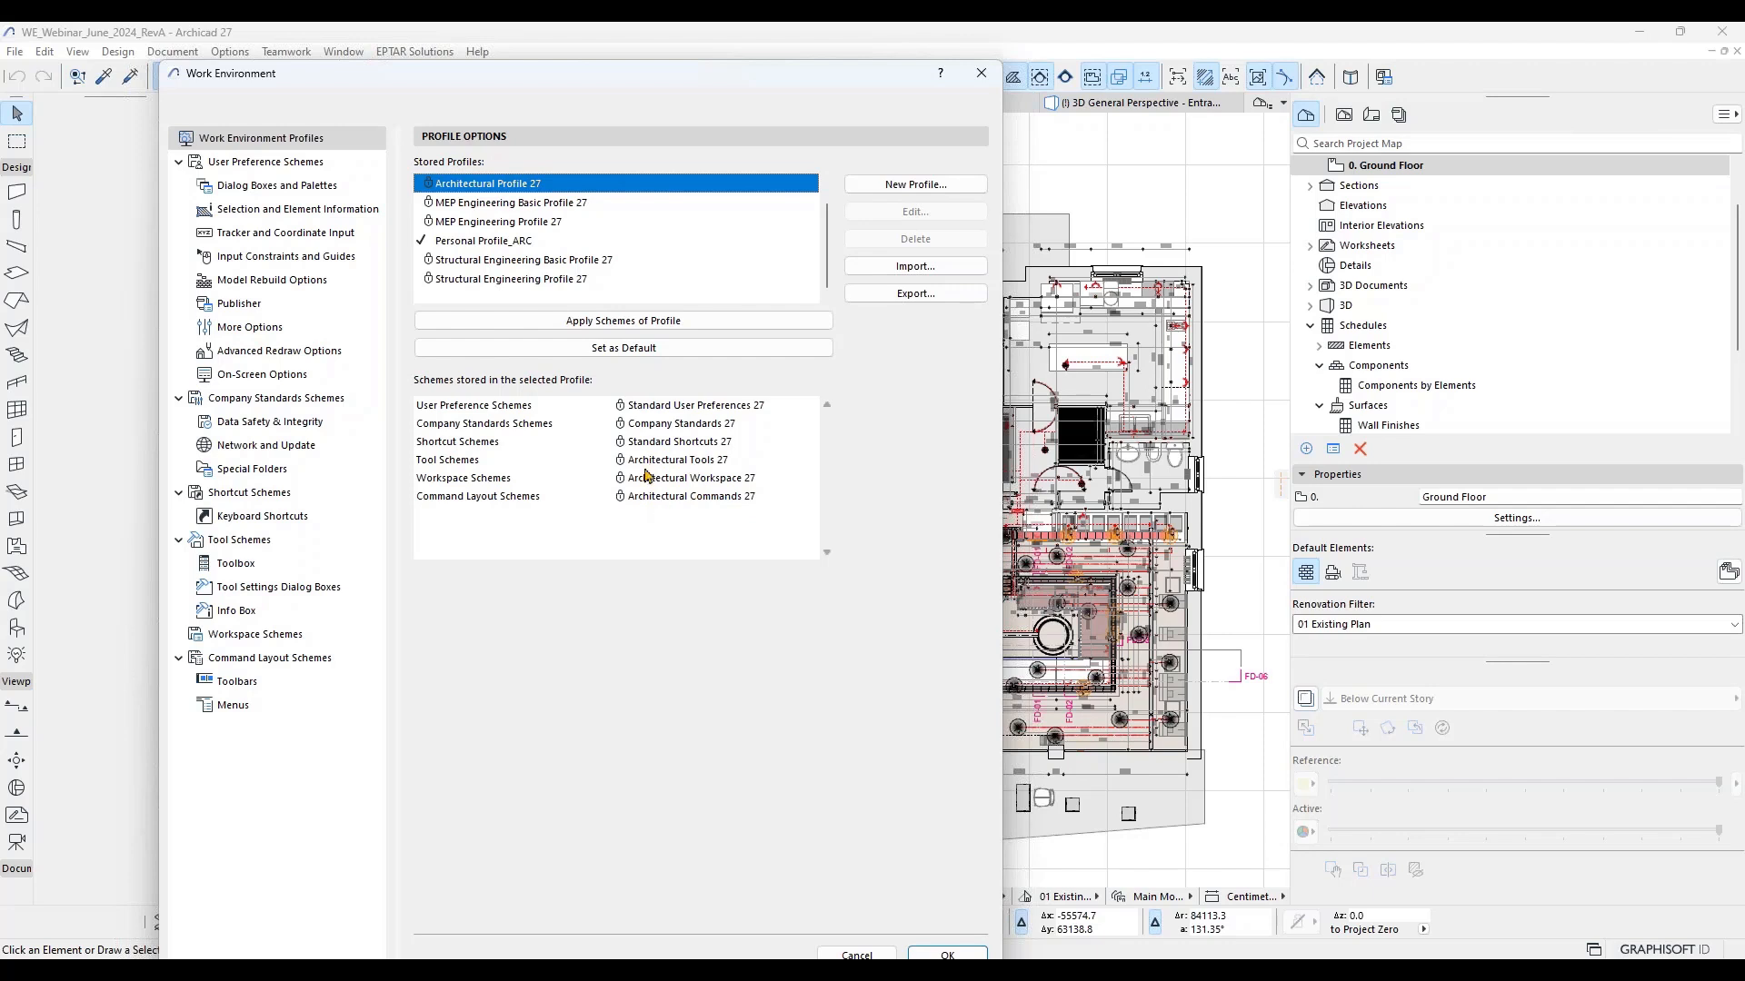
pyautogui.click(515, 203)
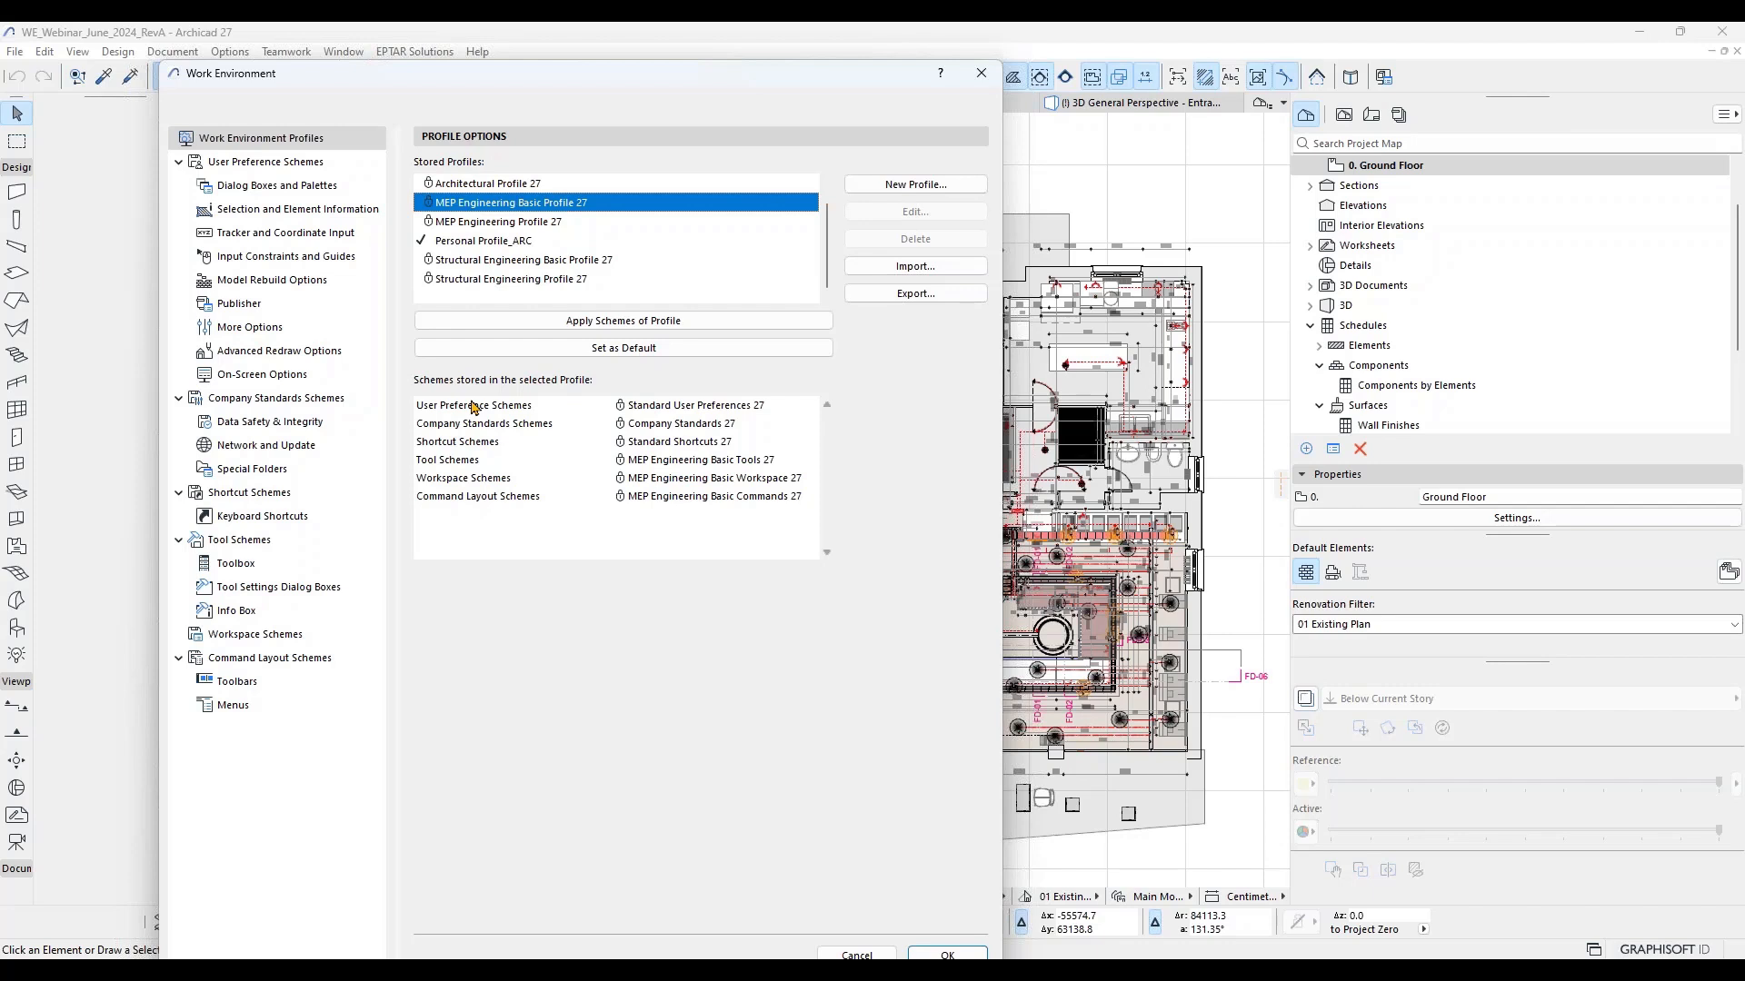
pyautogui.click(474, 185)
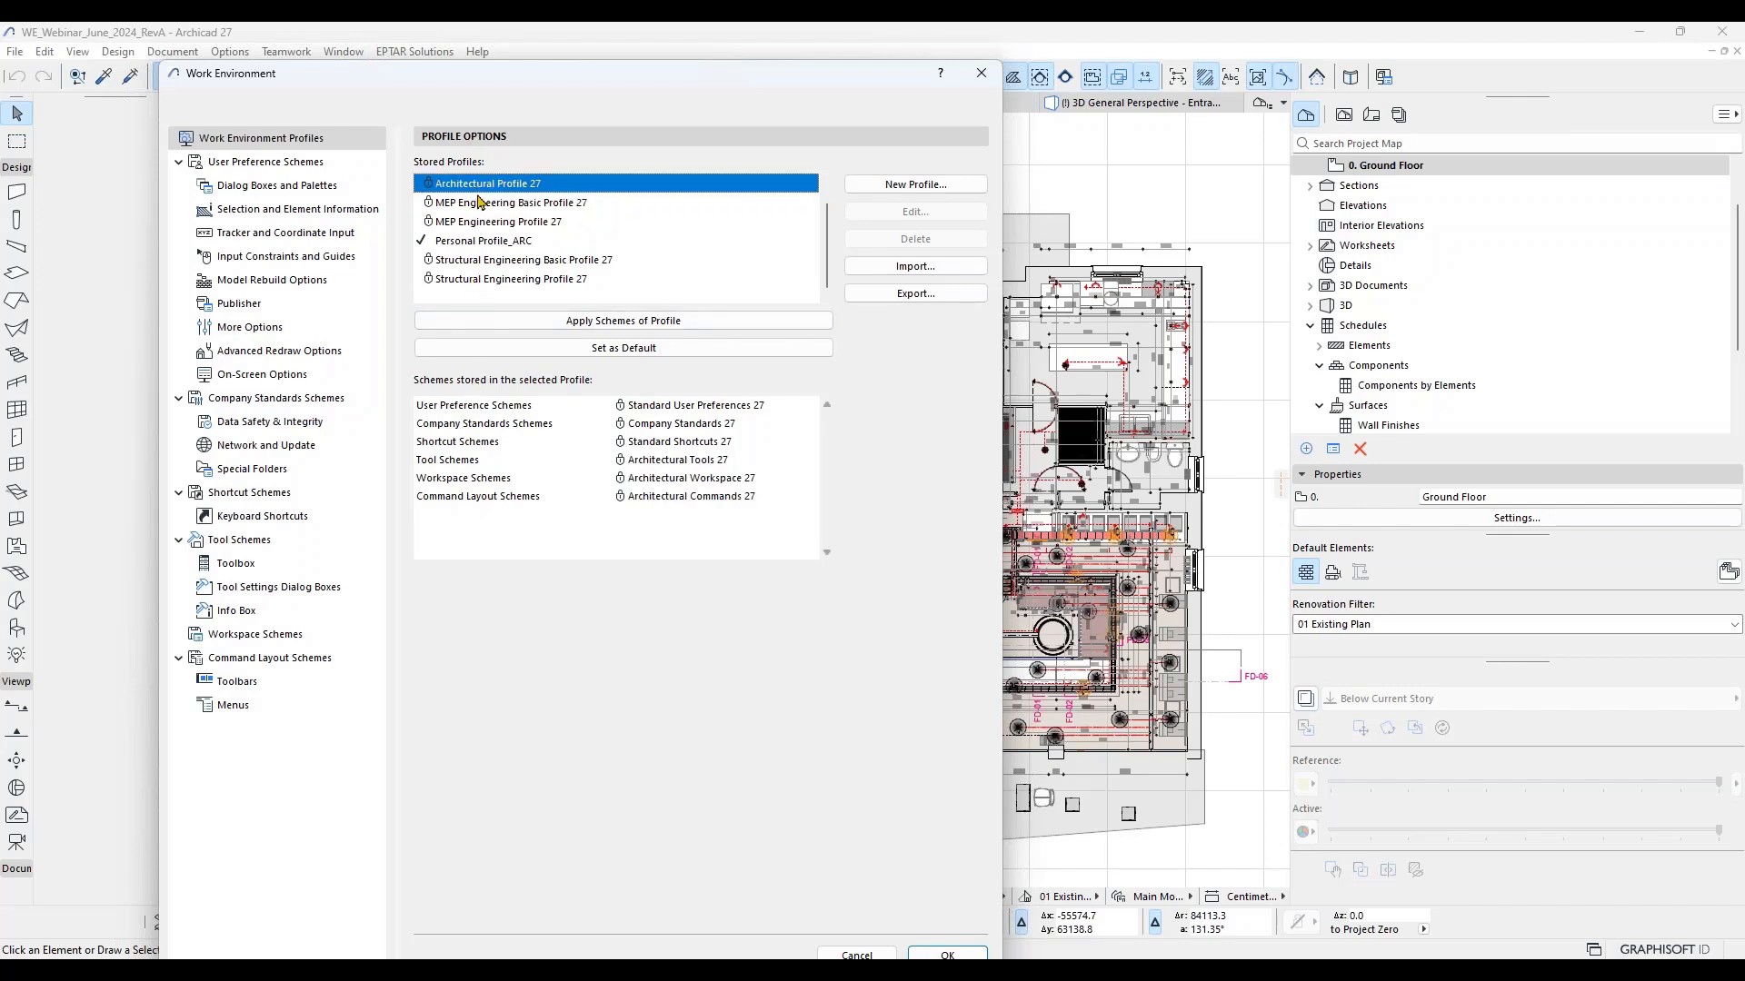
pyautogui.click(479, 202)
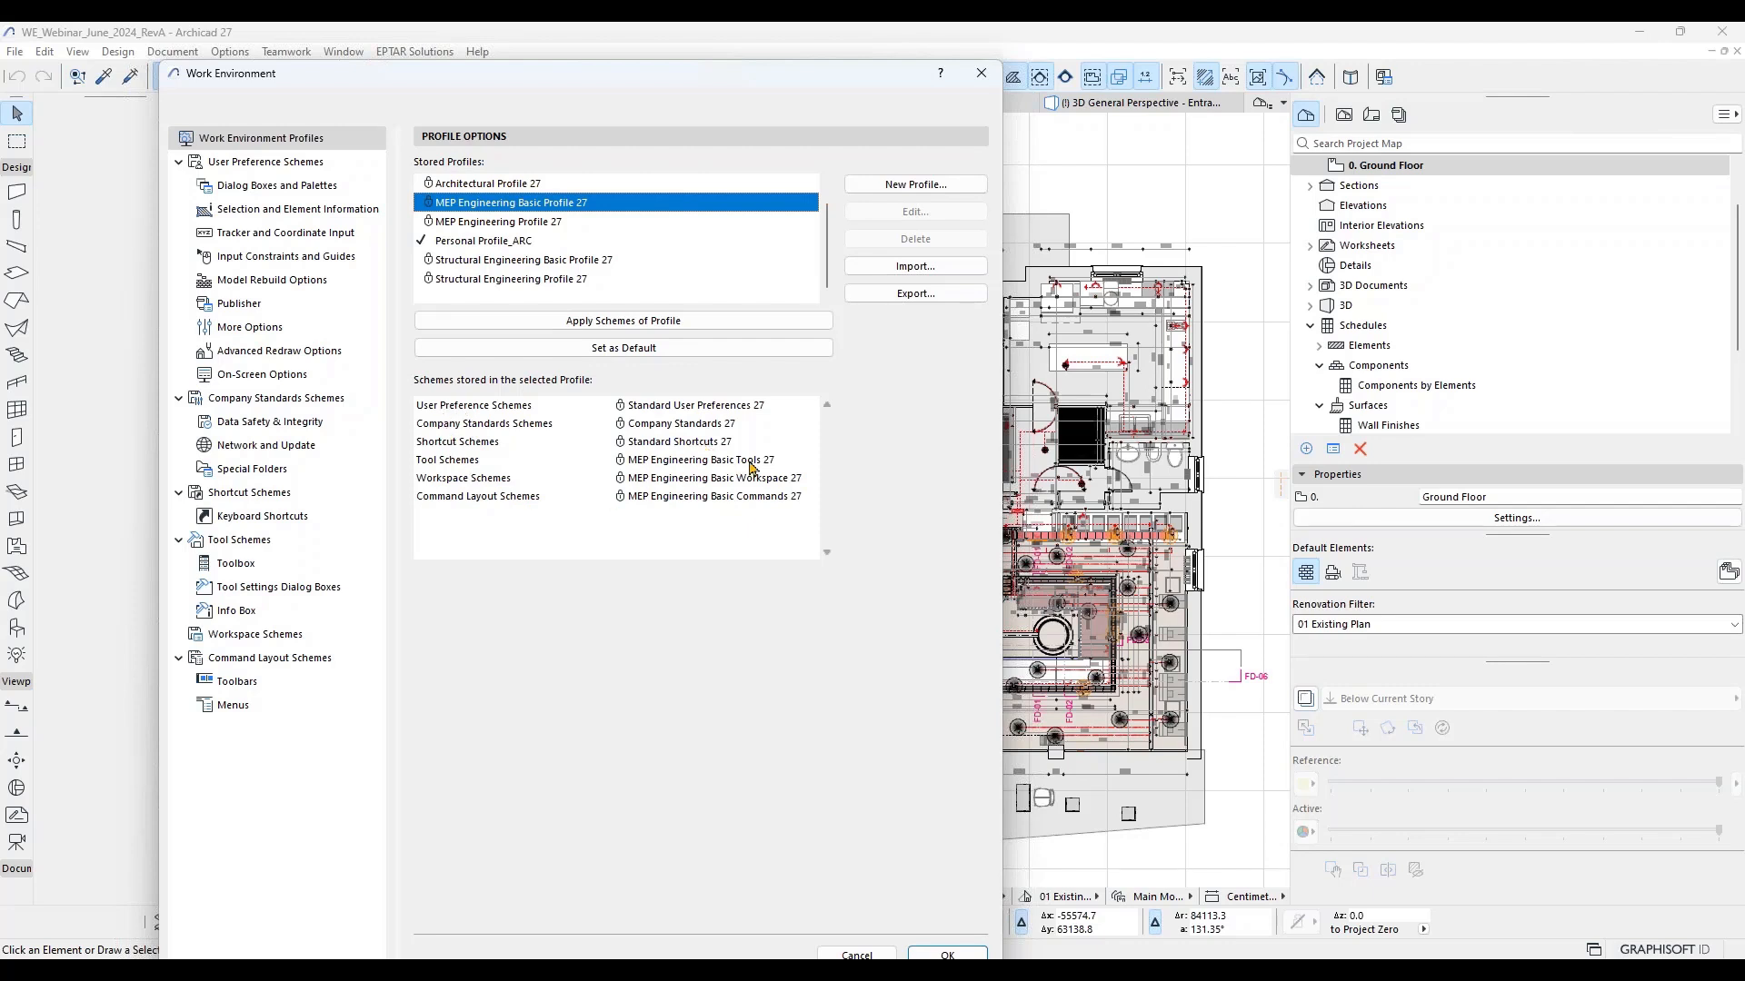
pyautogui.click(523, 262)
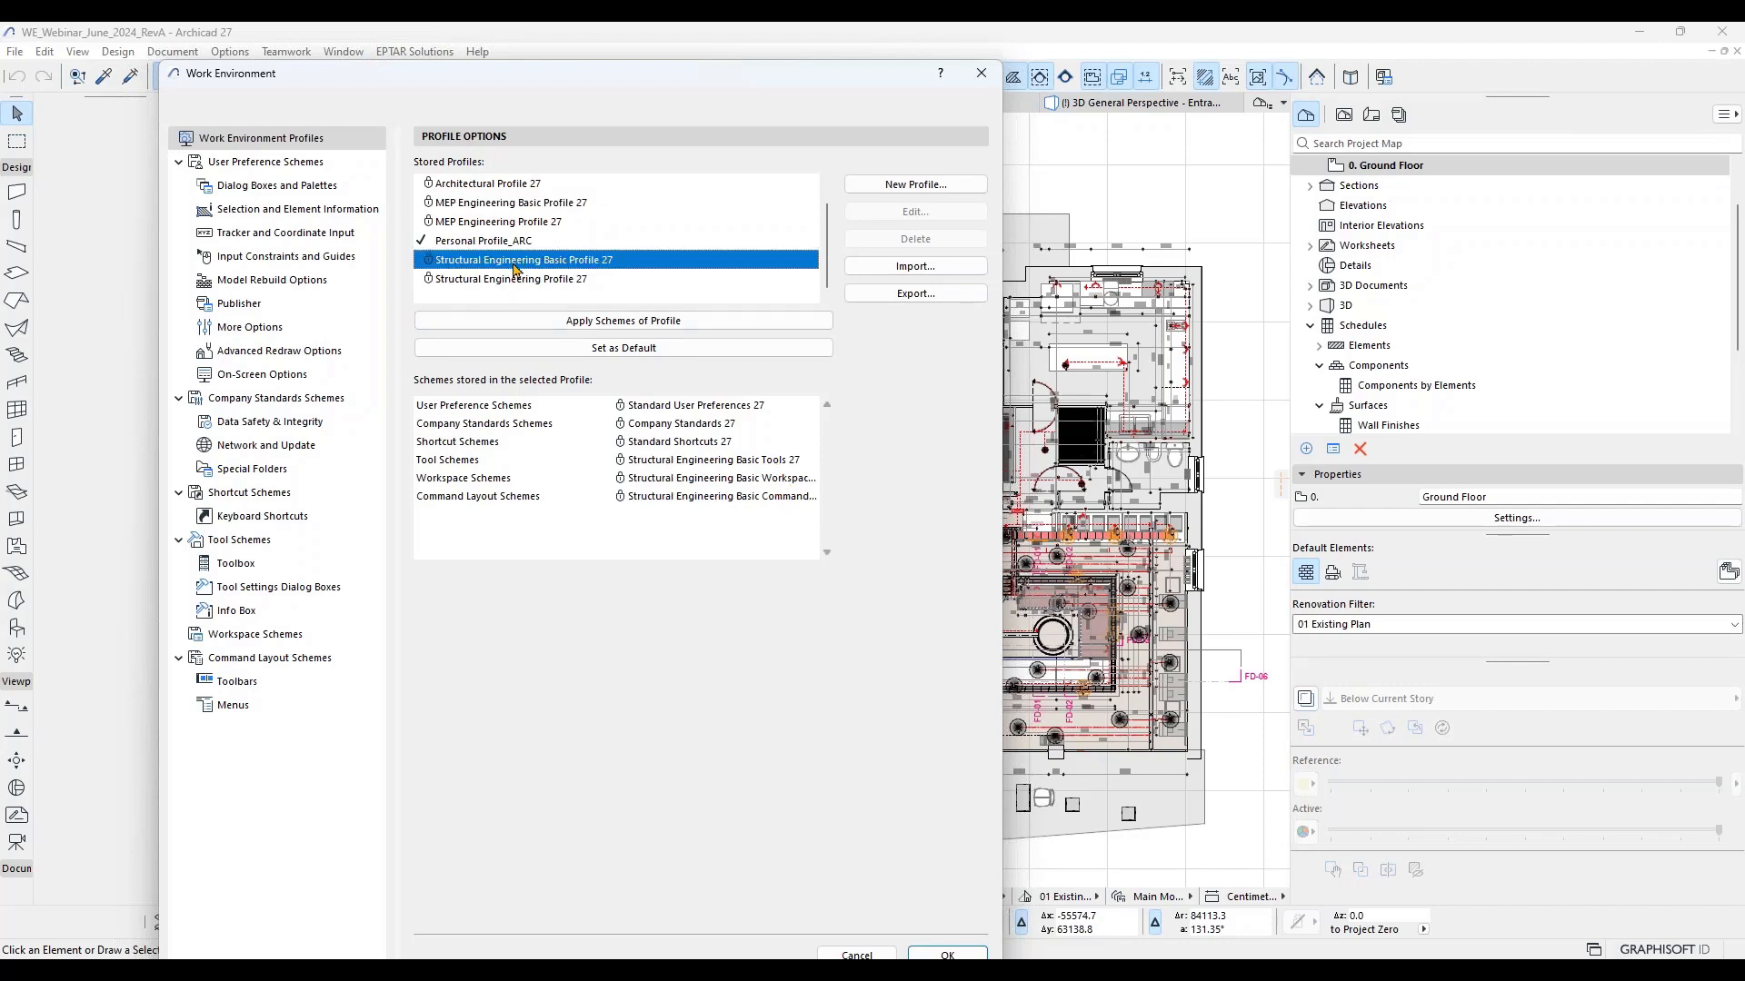
pyautogui.click(523, 281)
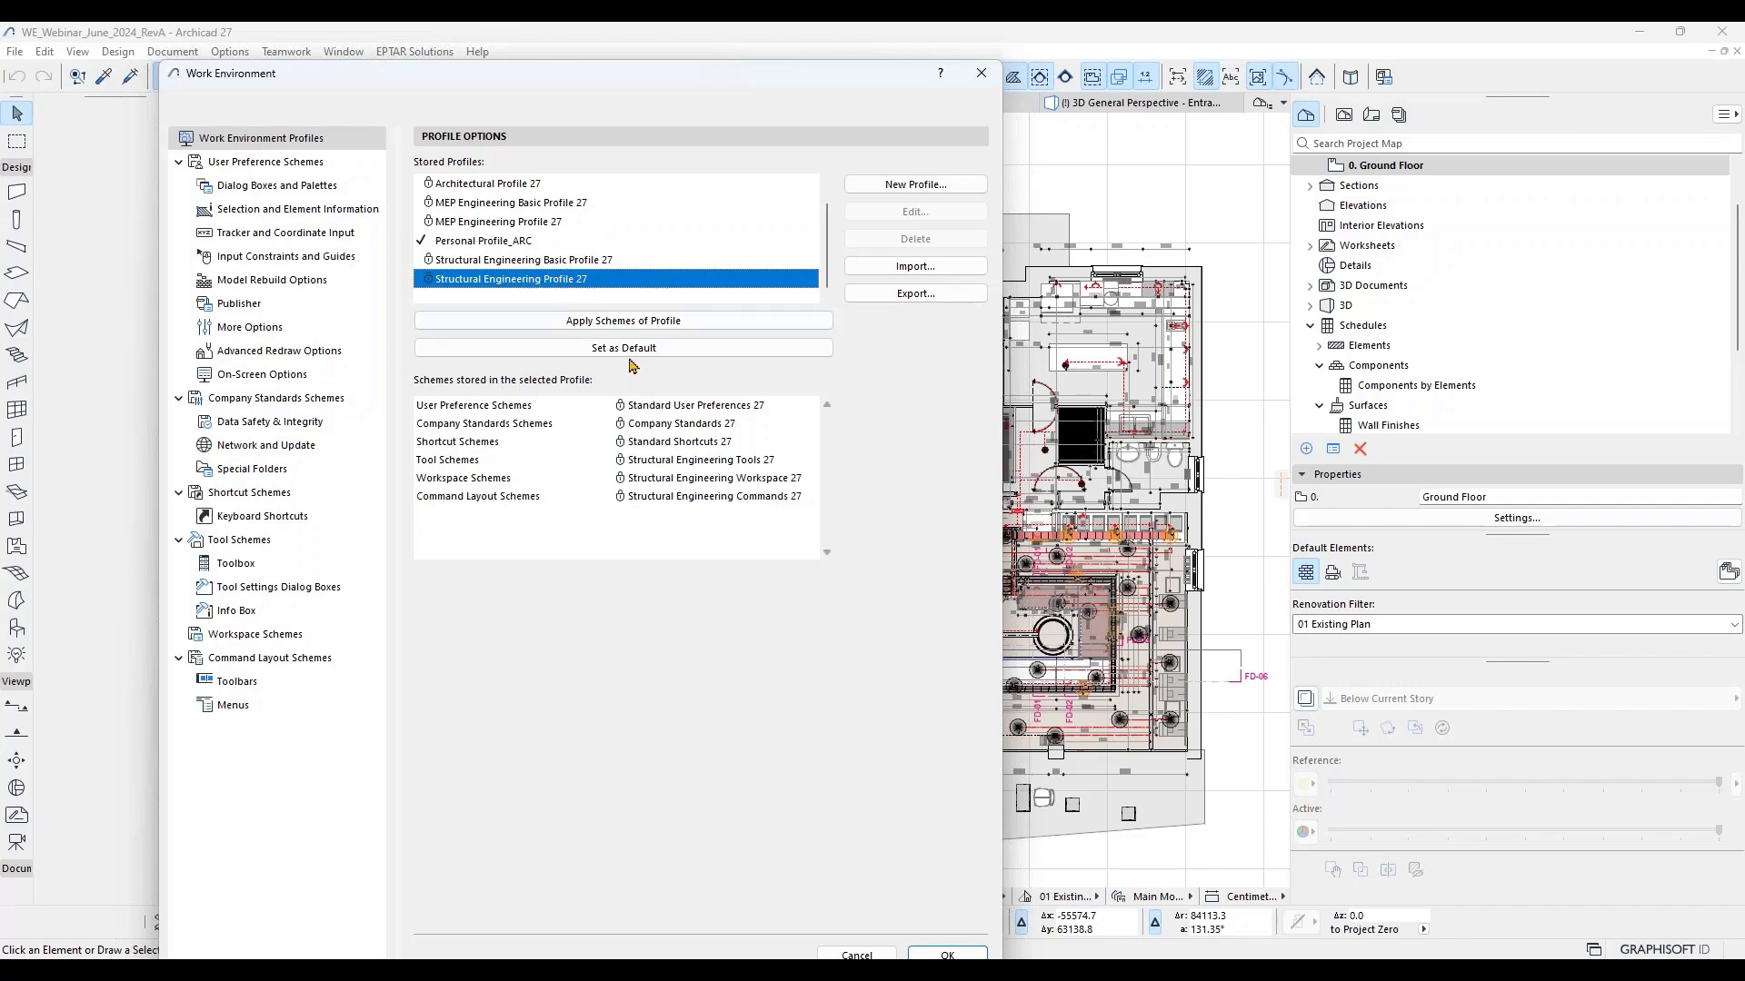
pyautogui.click(551, 263)
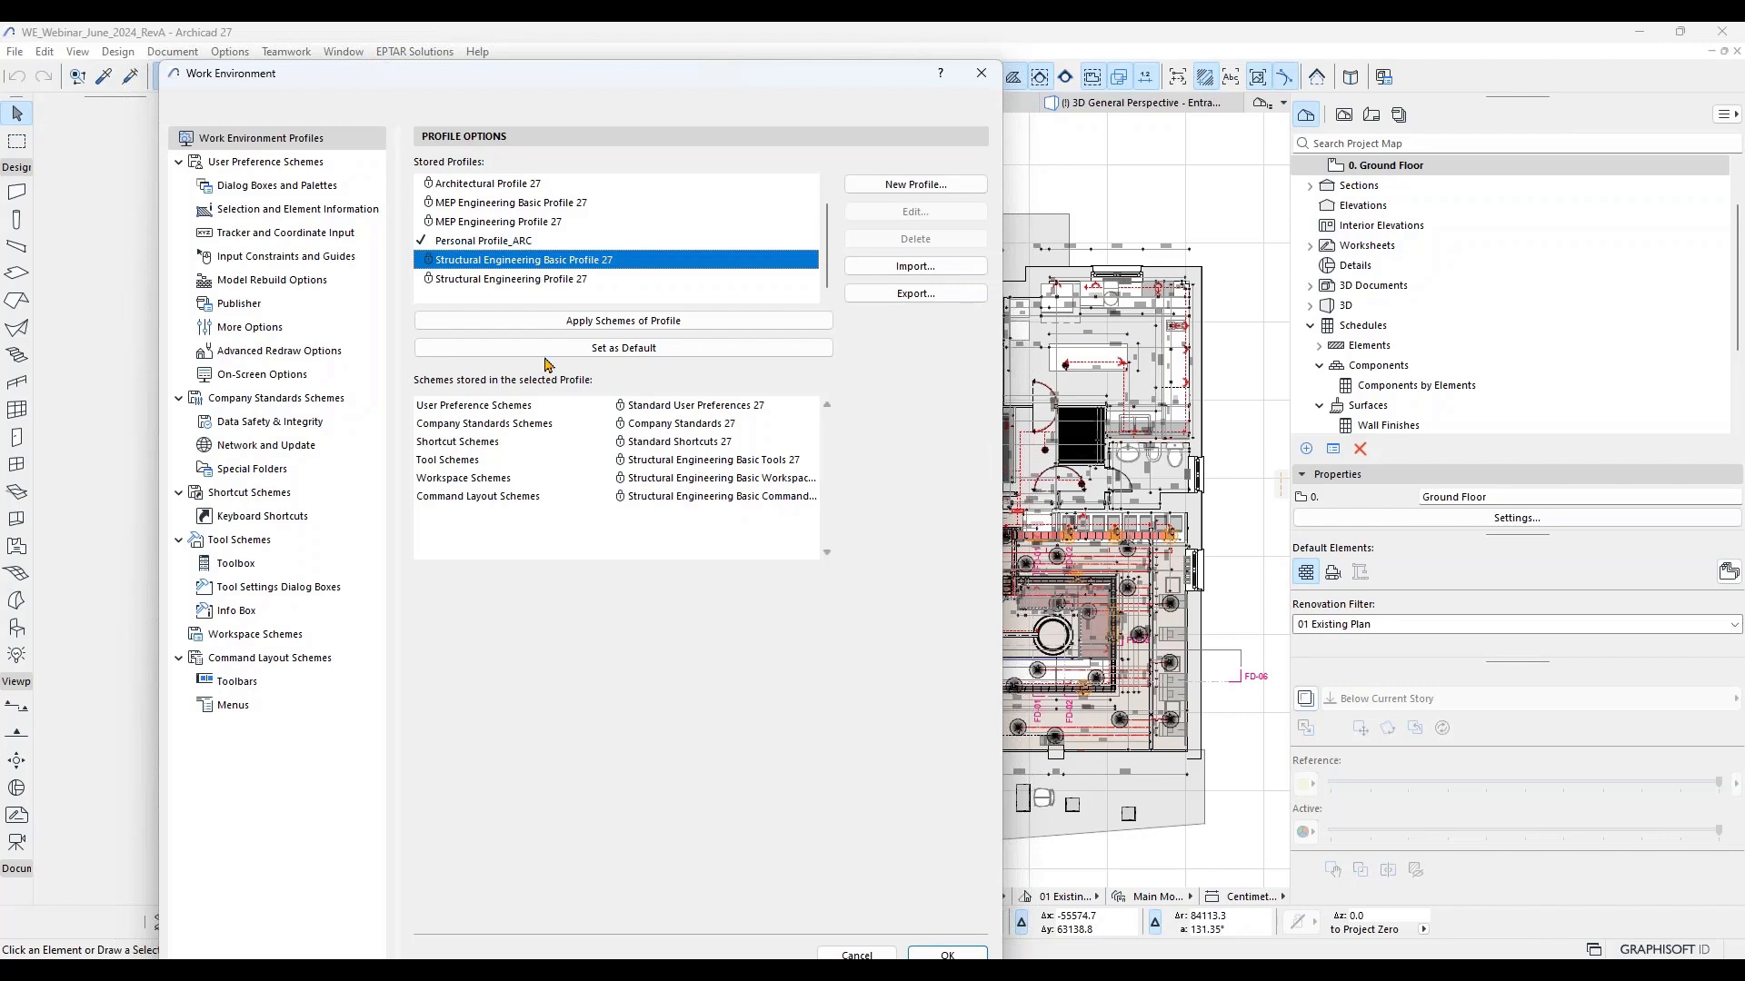
# Step: Review each scheme stored in Personal Profile_ARC, from User Preference Schemes down to Command Layout Schemes
pyautogui.click(501, 244)
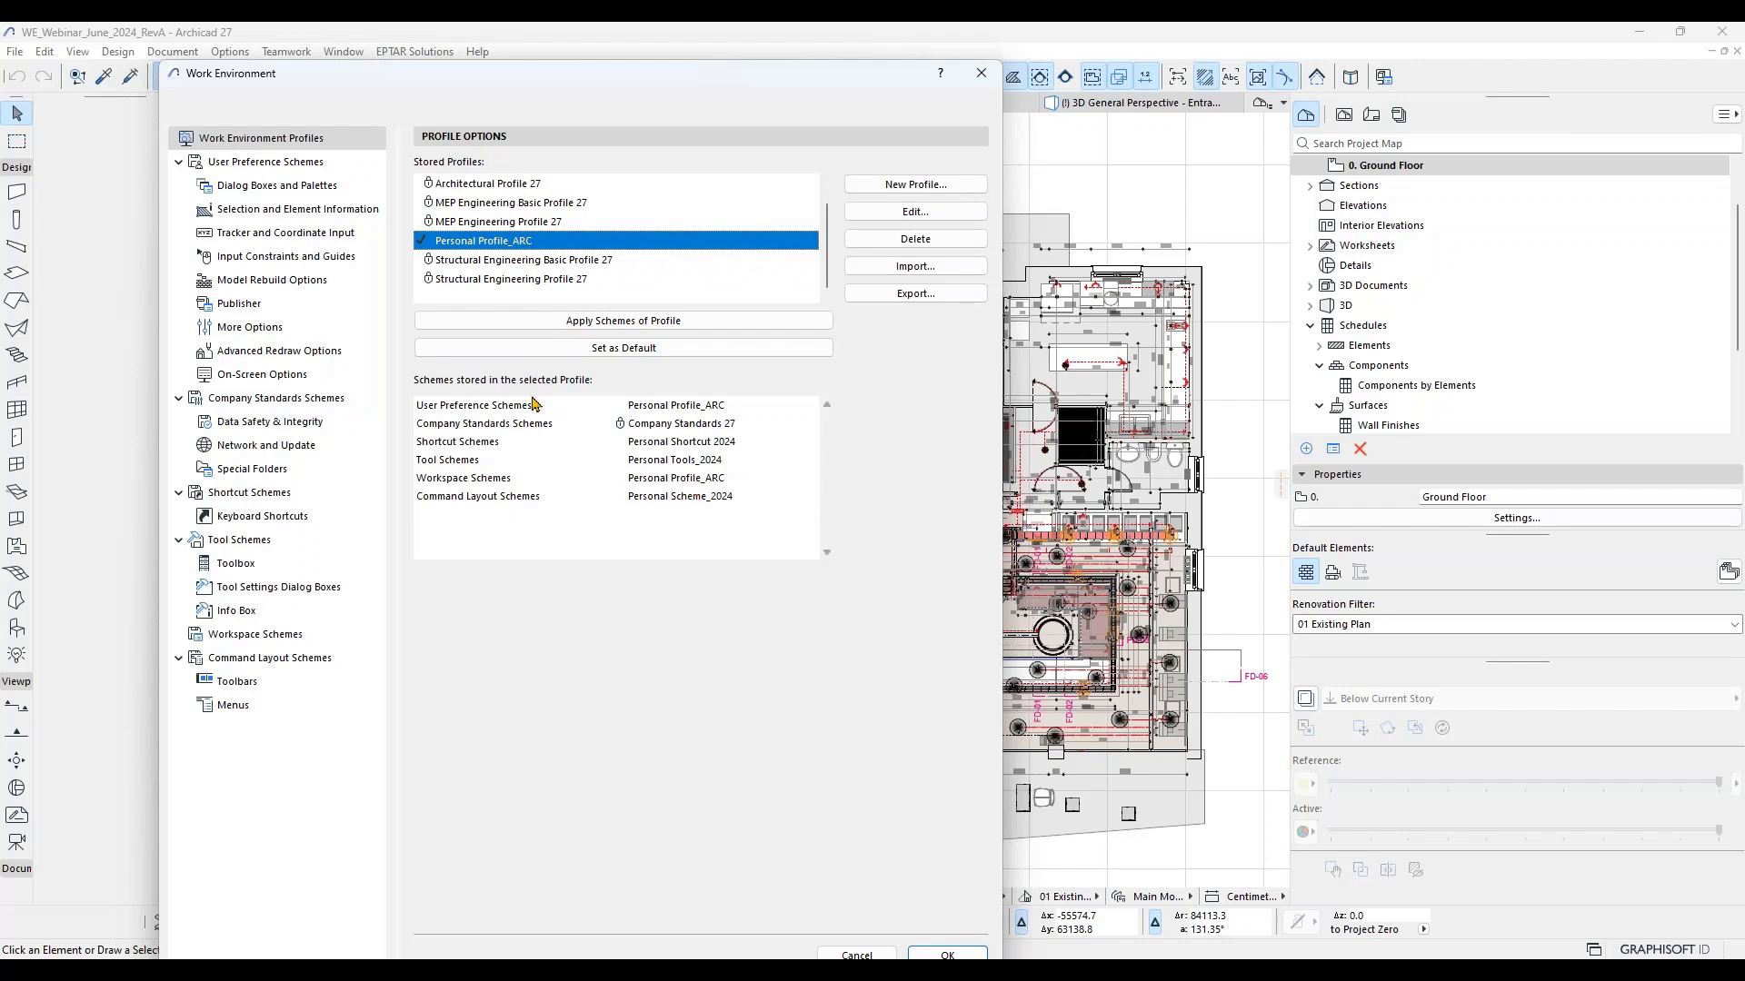
pyautogui.click(472, 410)
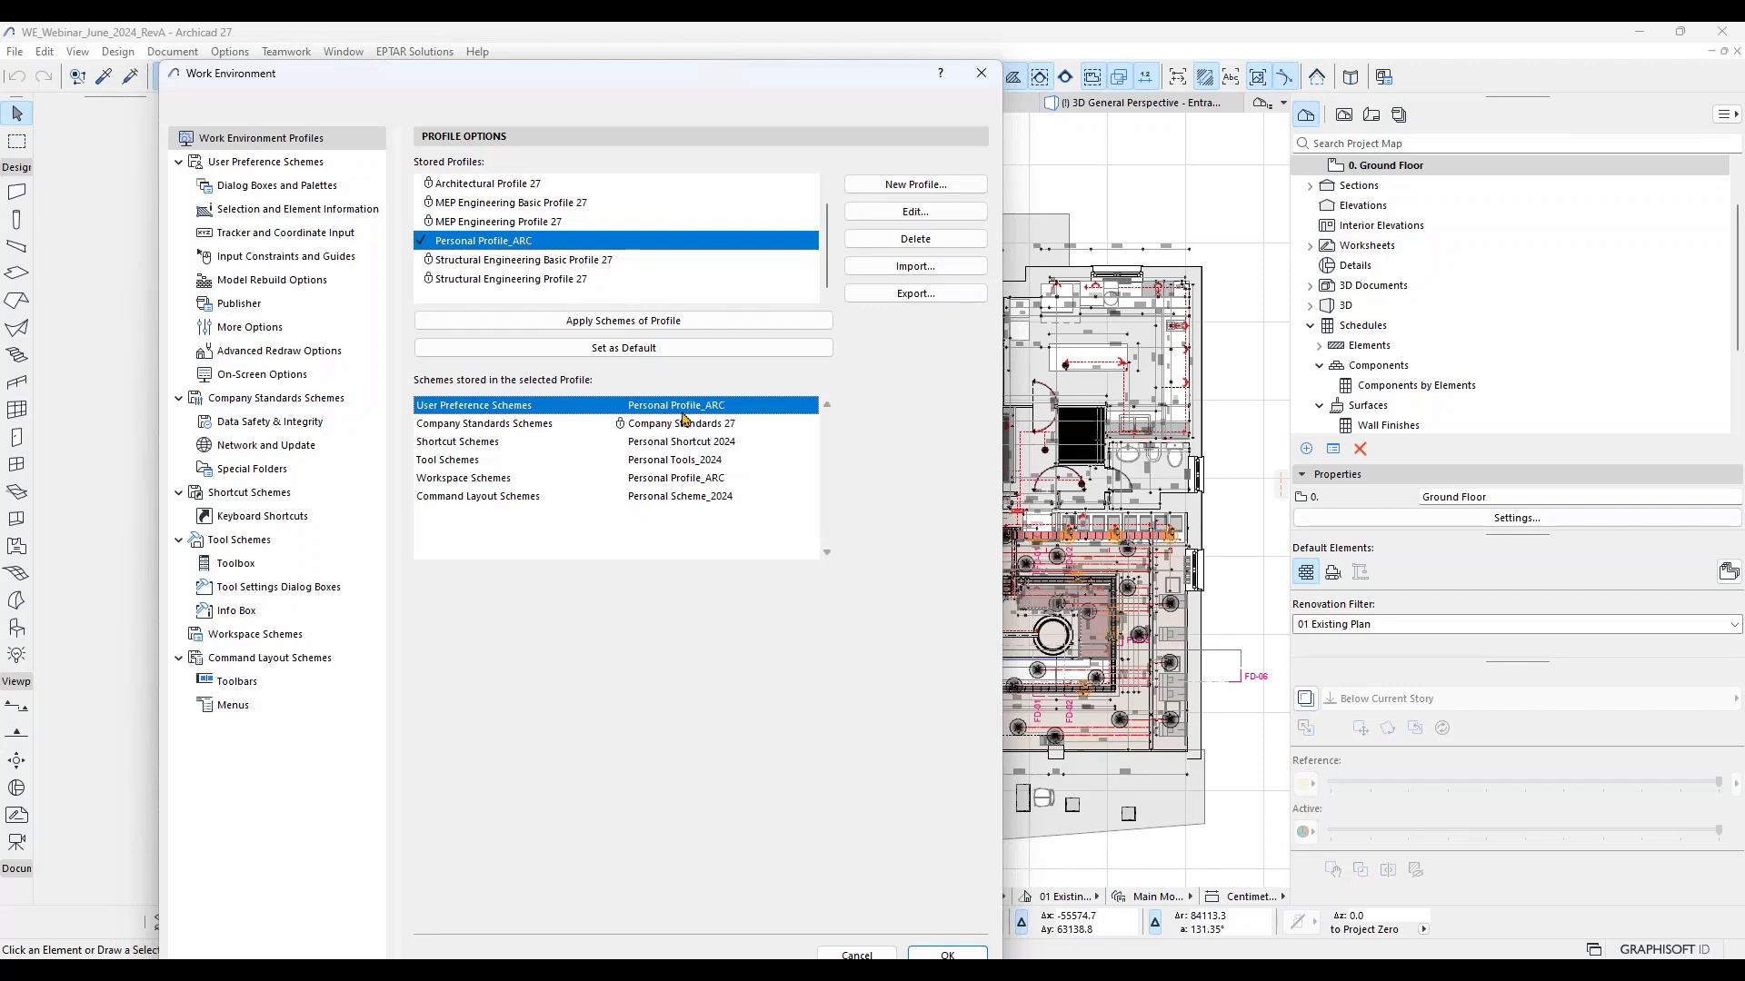
pyautogui.click(459, 426)
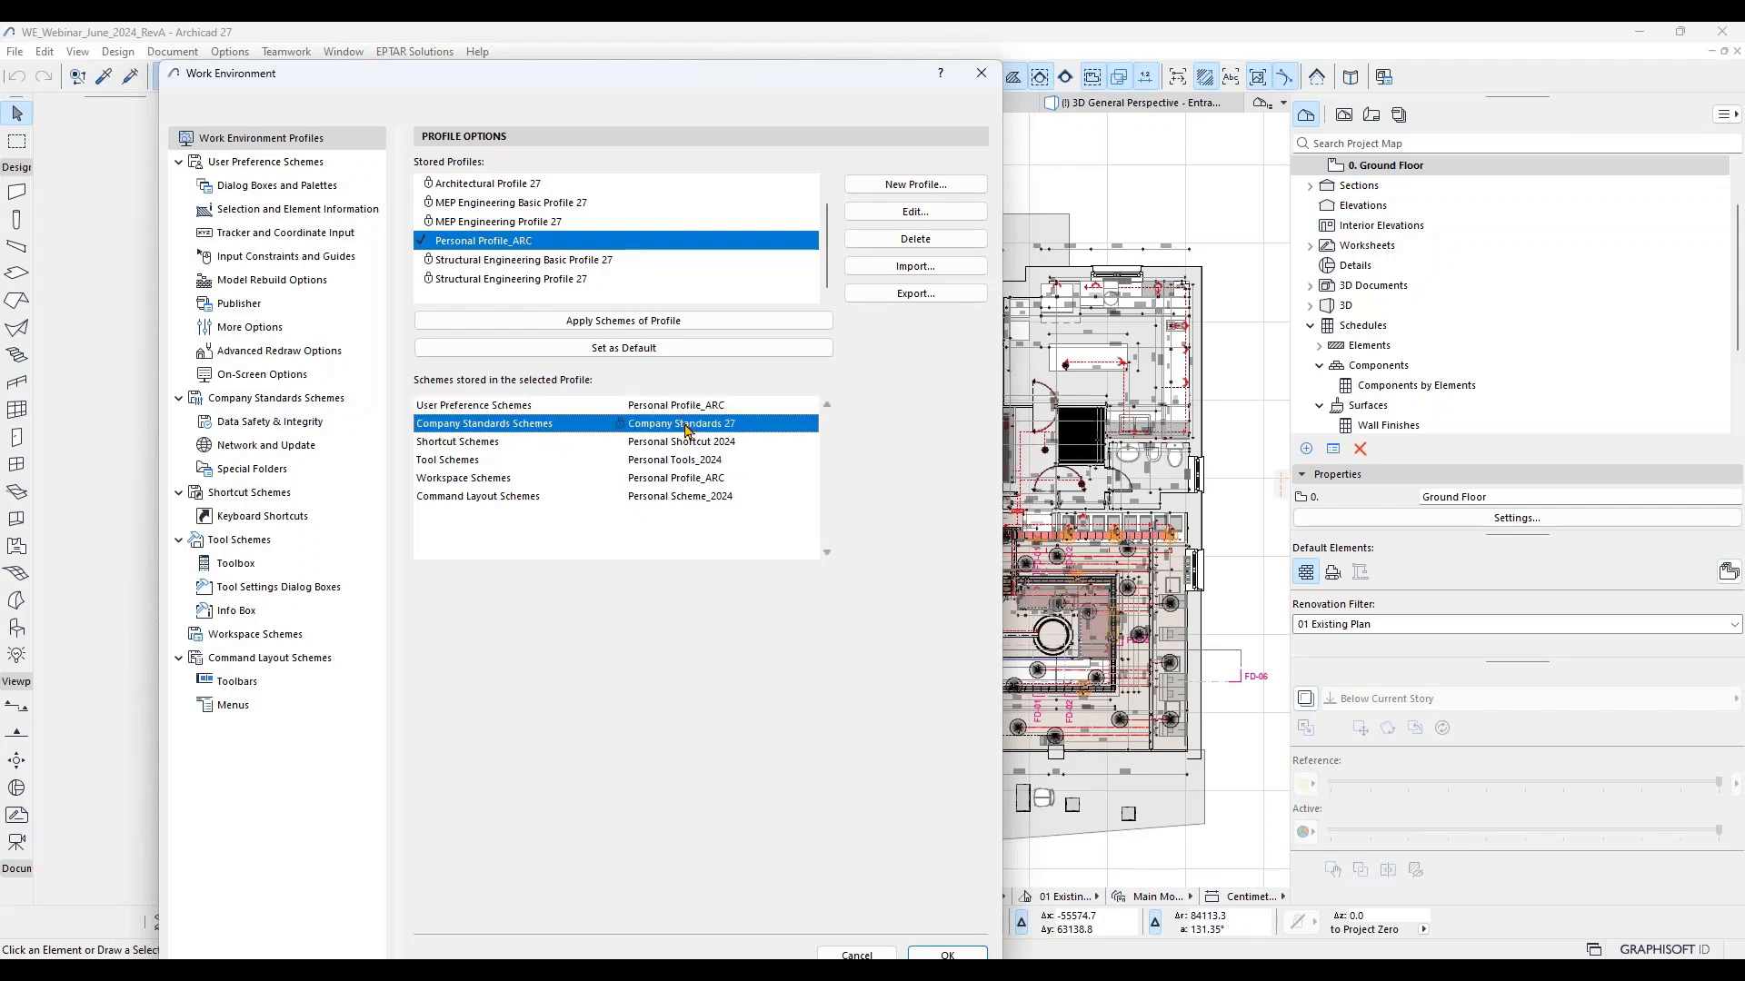
pyautogui.click(473, 447)
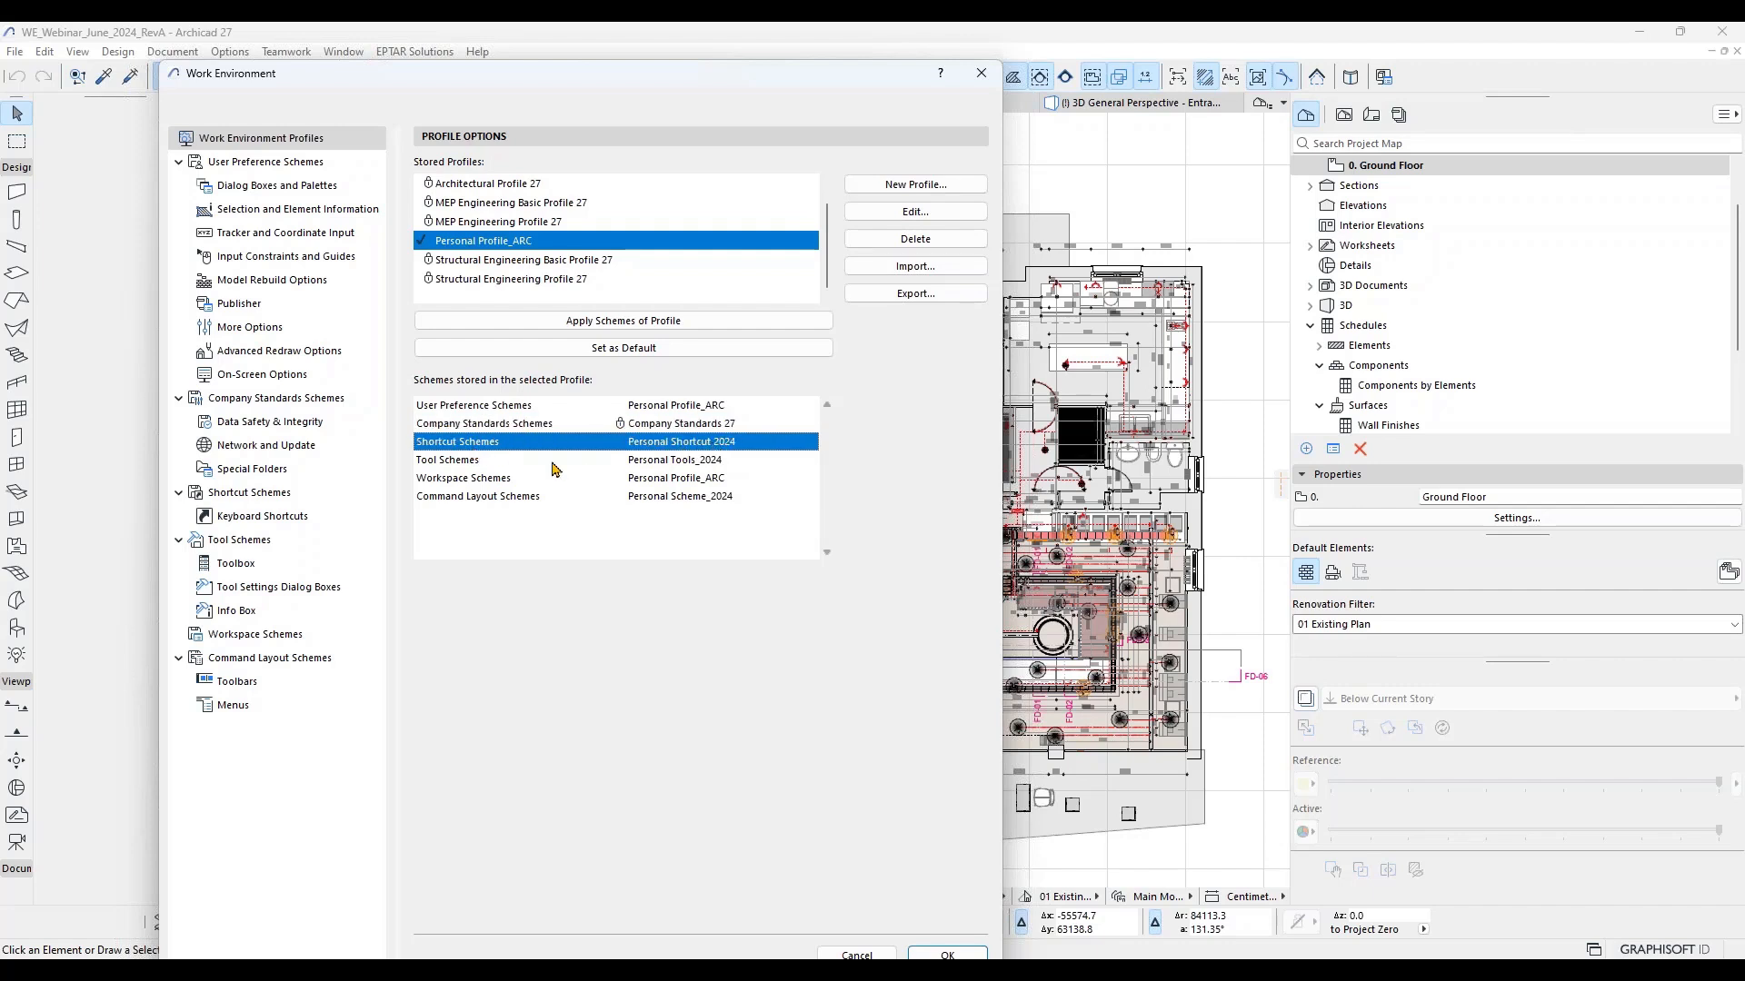
pyautogui.click(473, 460)
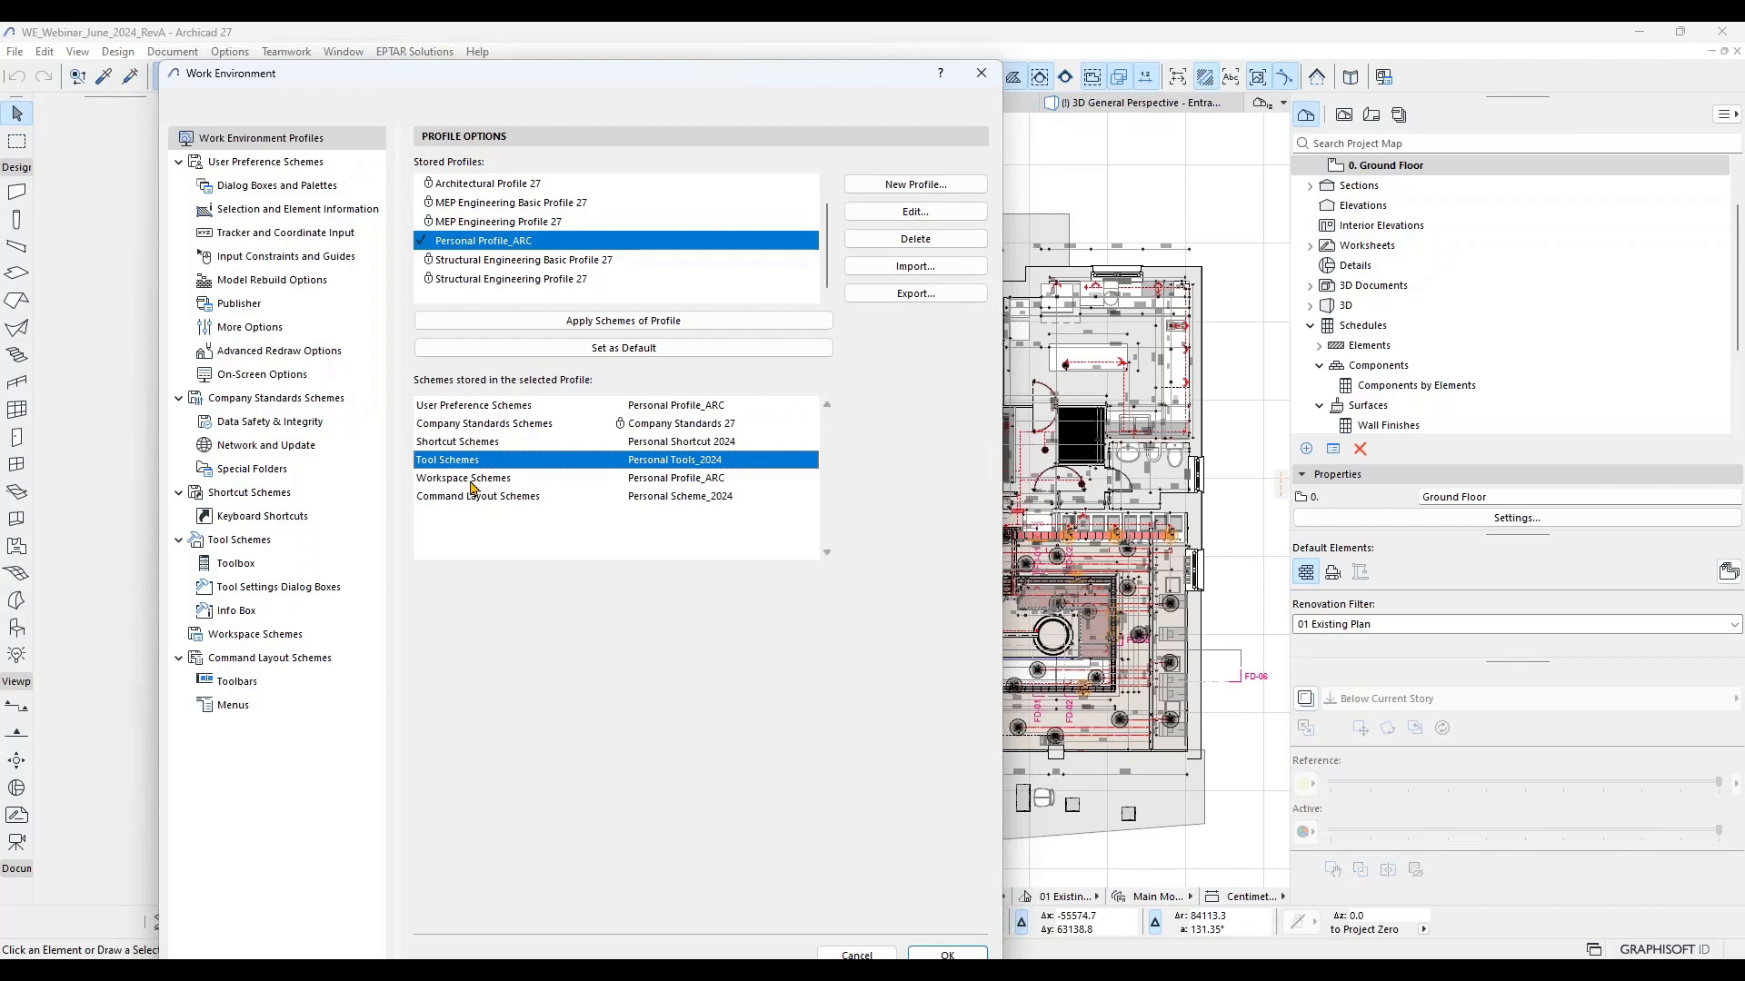
pyautogui.click(472, 482)
pyautogui.click(461, 498)
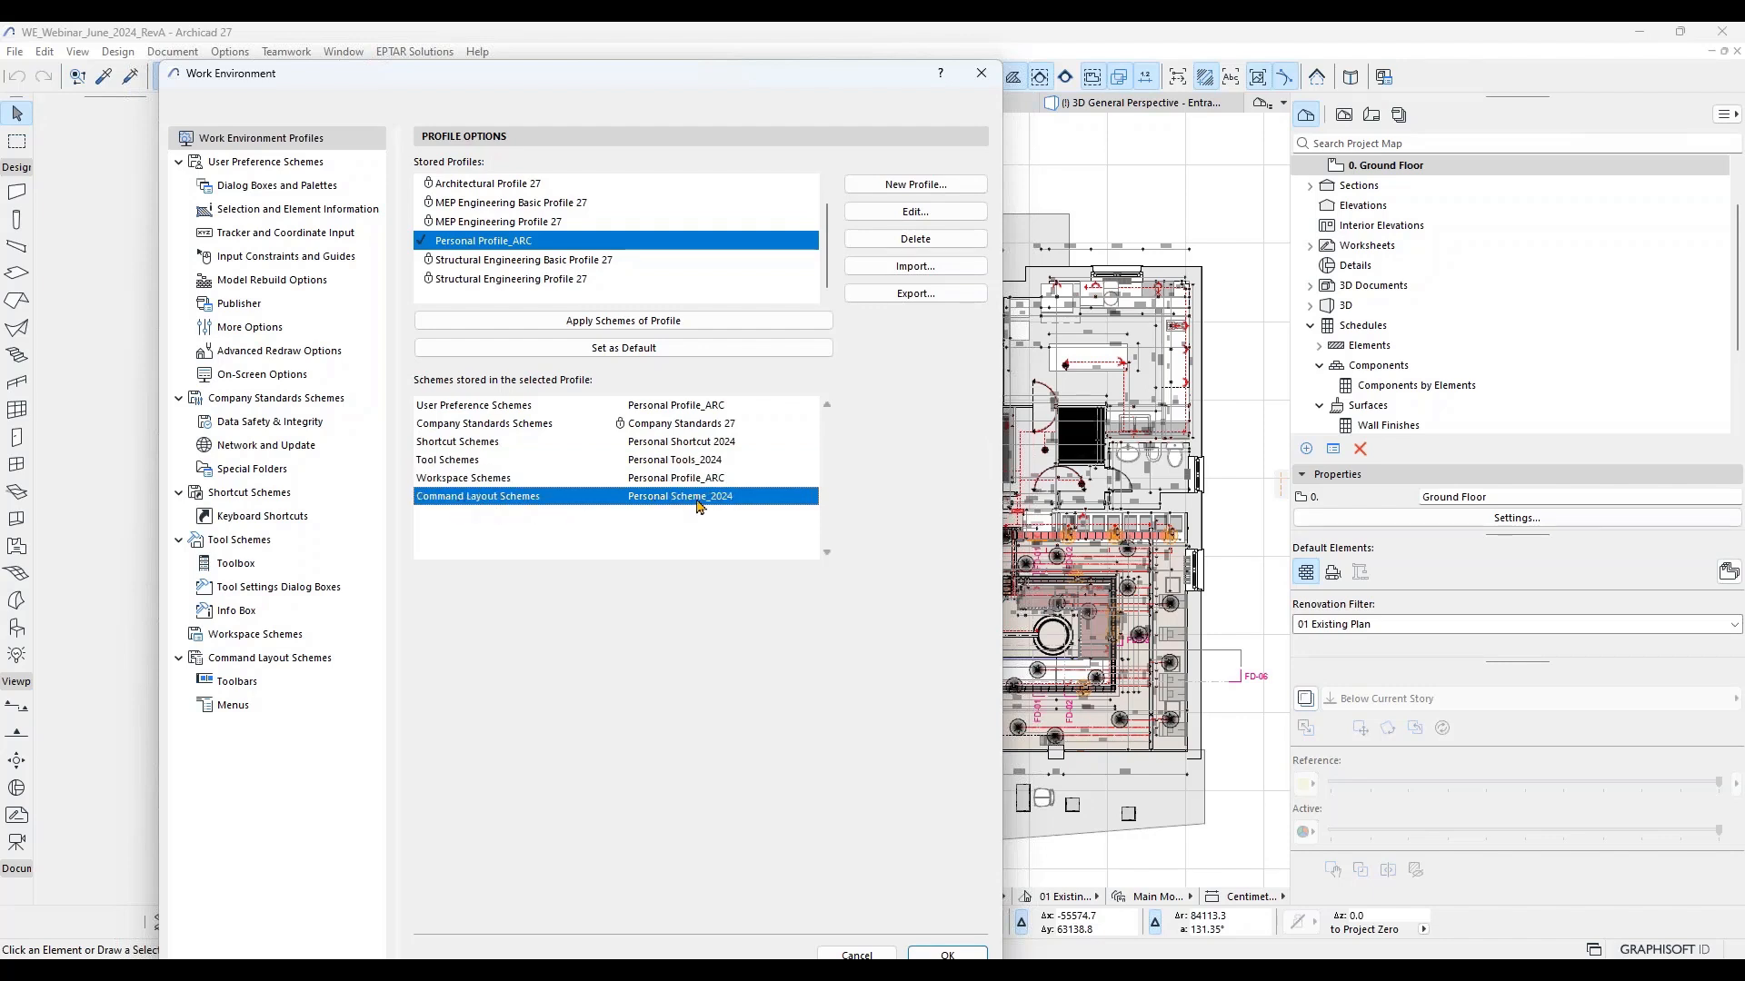
# Step: Review each of the six schemes stored in Architectural Profile 27
pyautogui.click(492, 185)
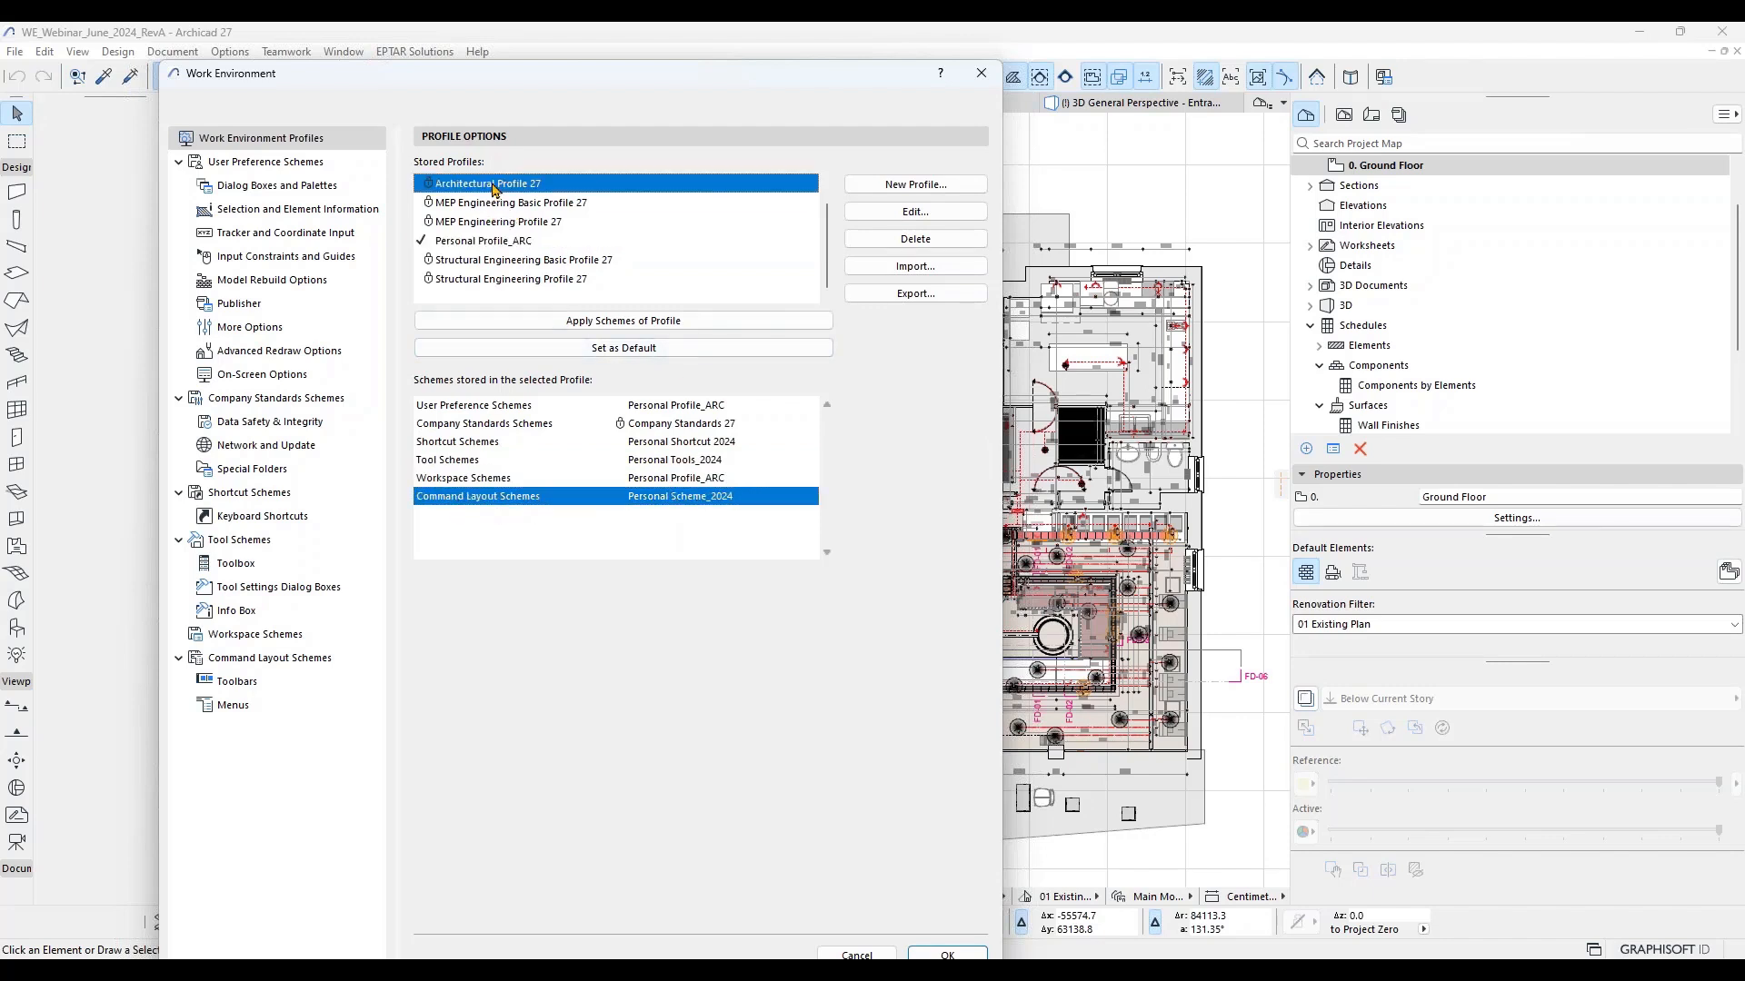
pyautogui.click(440, 407)
pyautogui.click(438, 425)
pyautogui.click(438, 442)
pyautogui.click(440, 461)
pyautogui.click(439, 478)
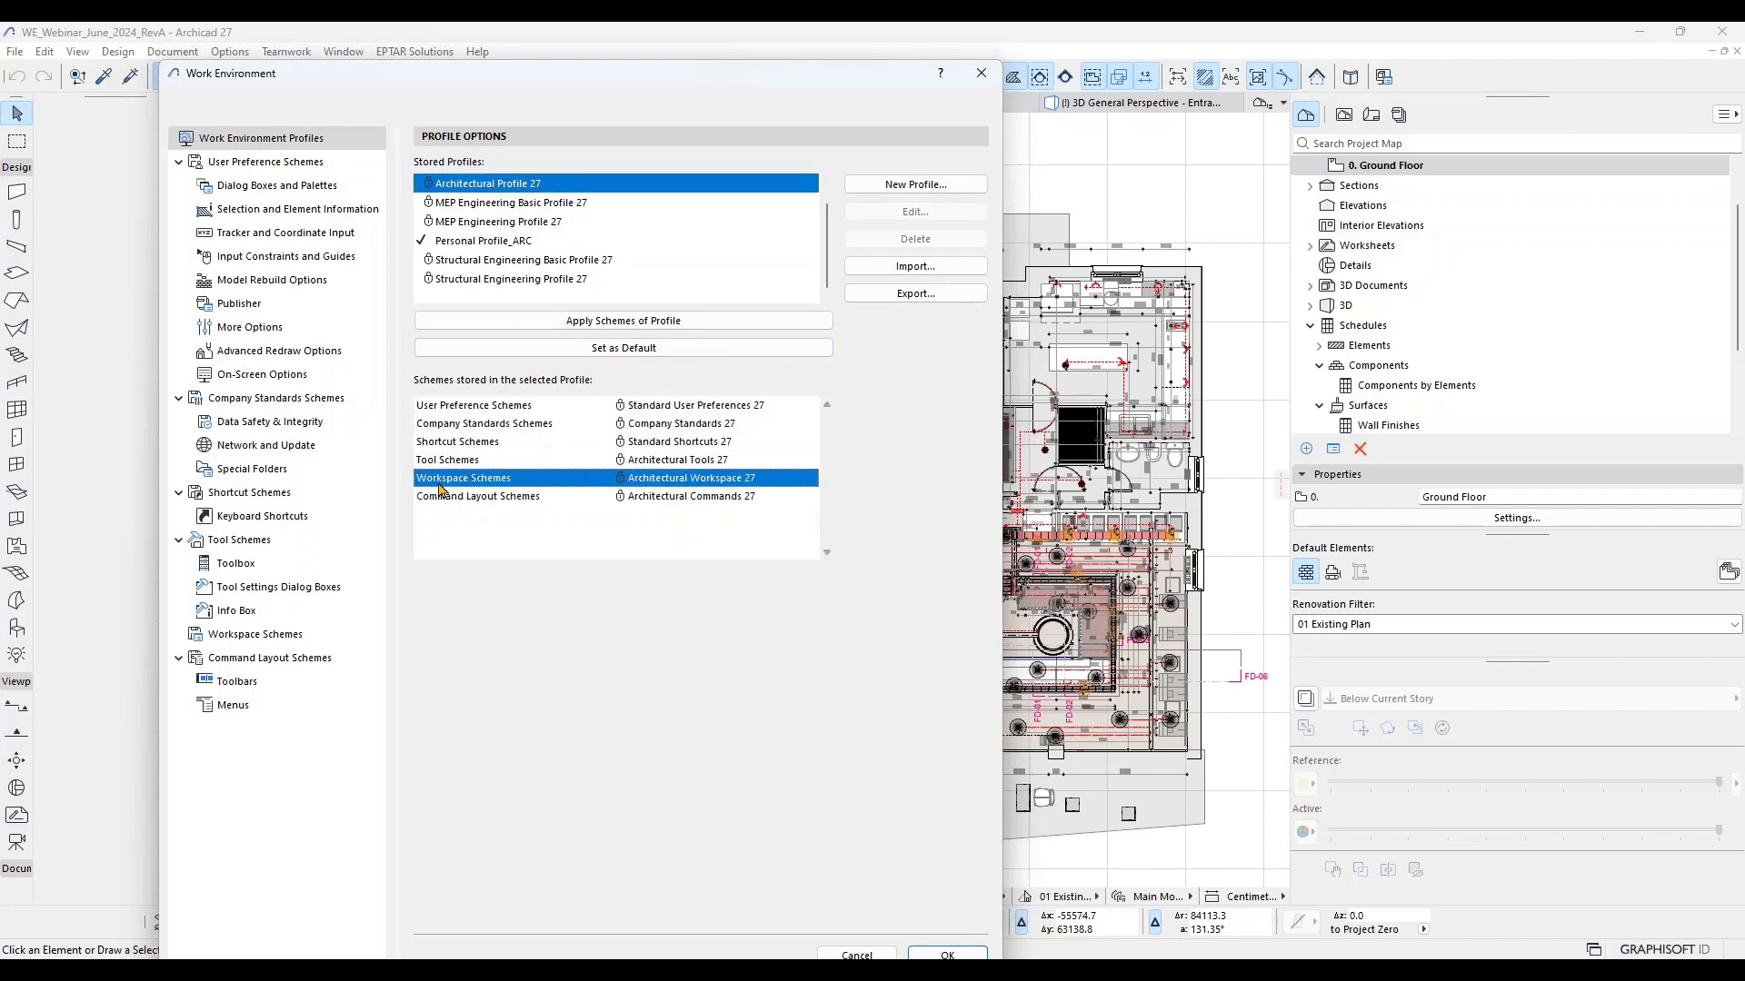
pyautogui.click(442, 498)
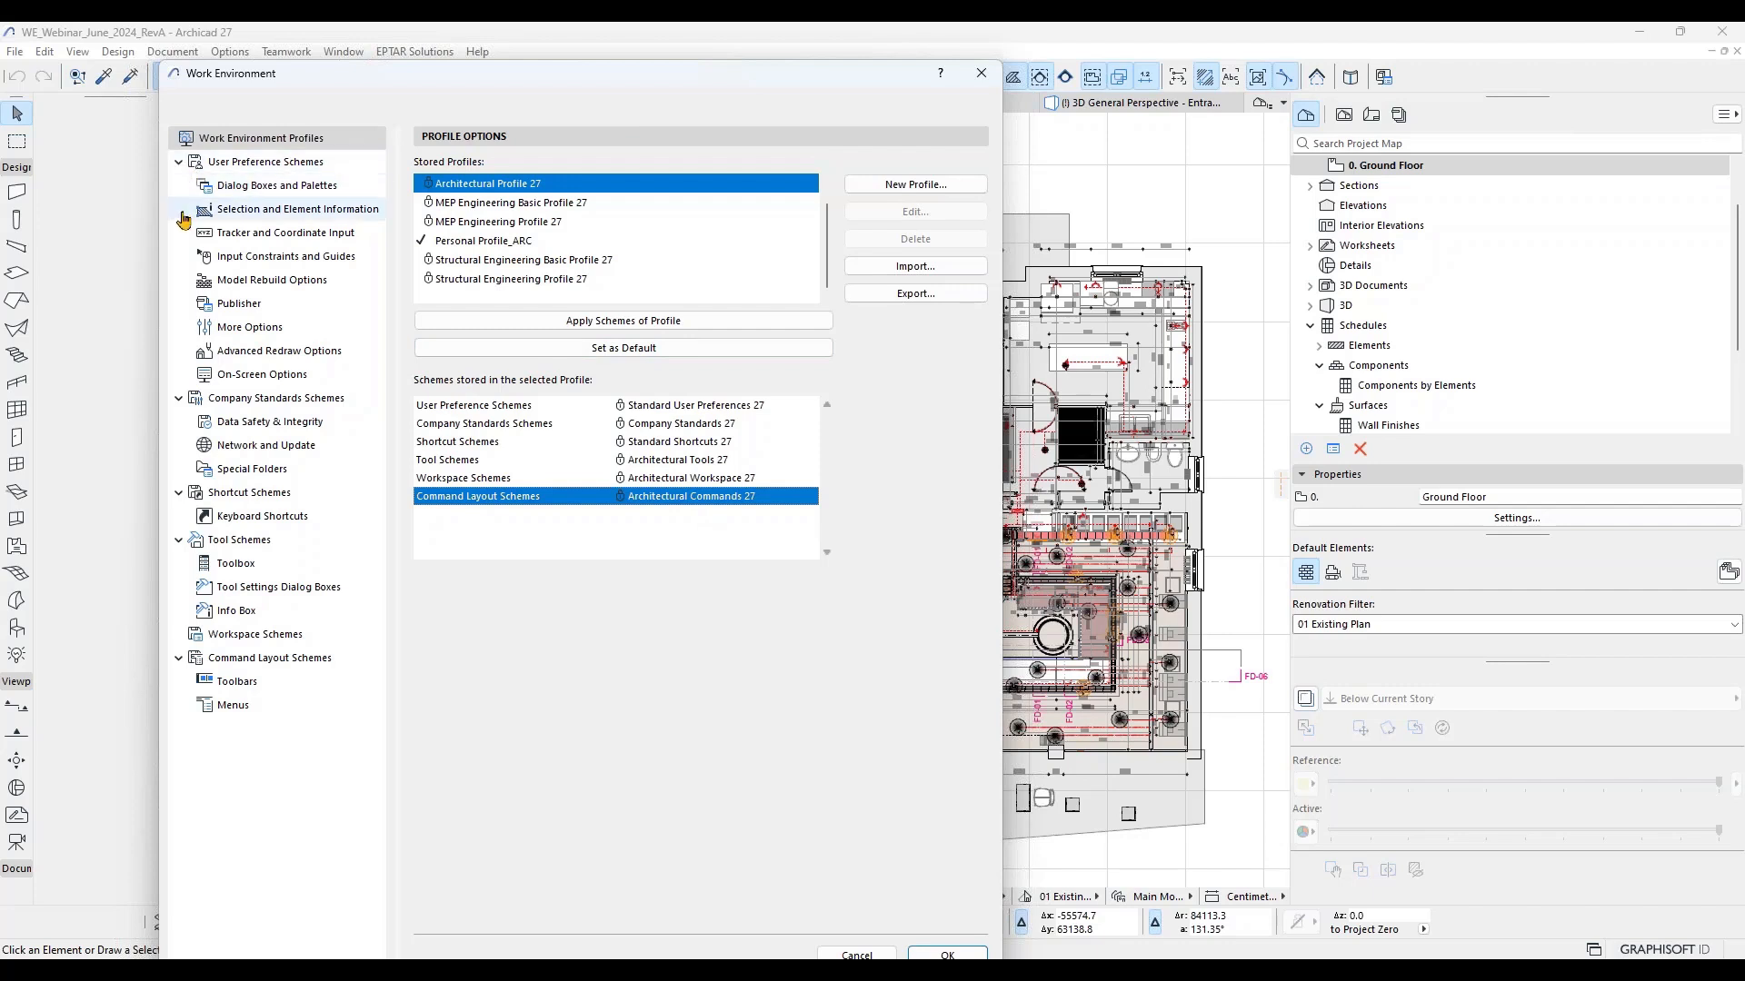
# Step: Collapse all scheme categories in the Work Environment tree so only the main headings are listed
pyautogui.click(179, 162)
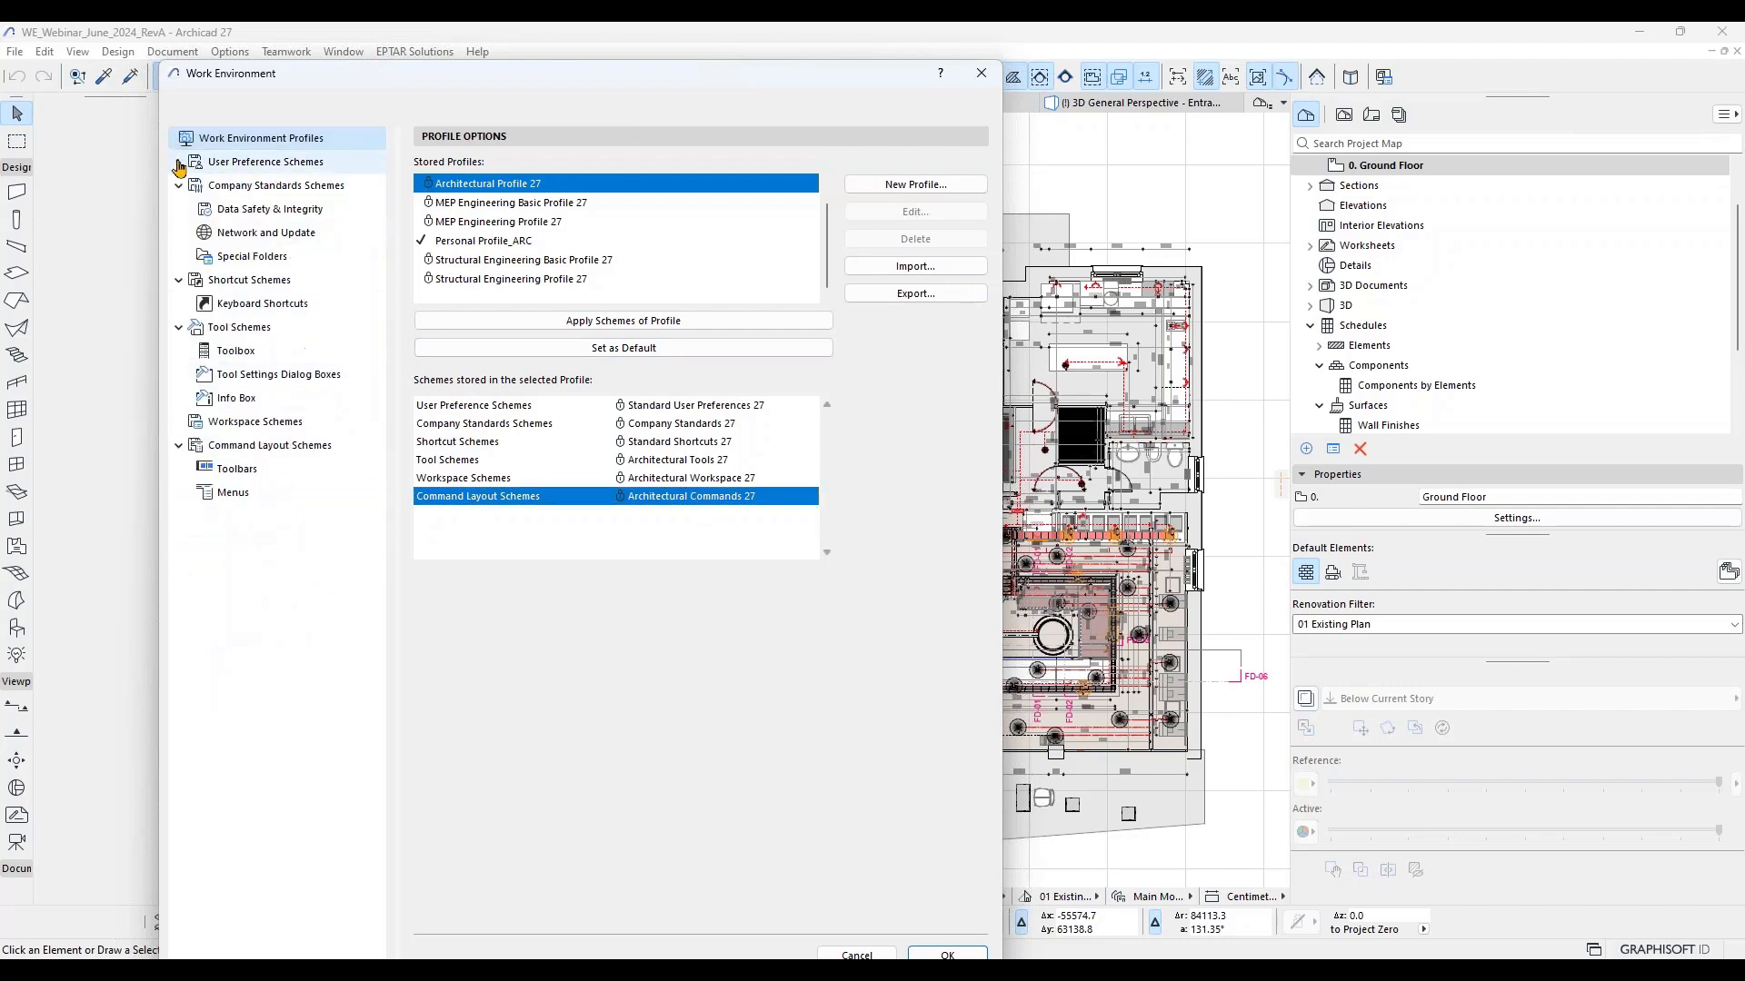
pyautogui.click(179, 185)
pyautogui.click(179, 256)
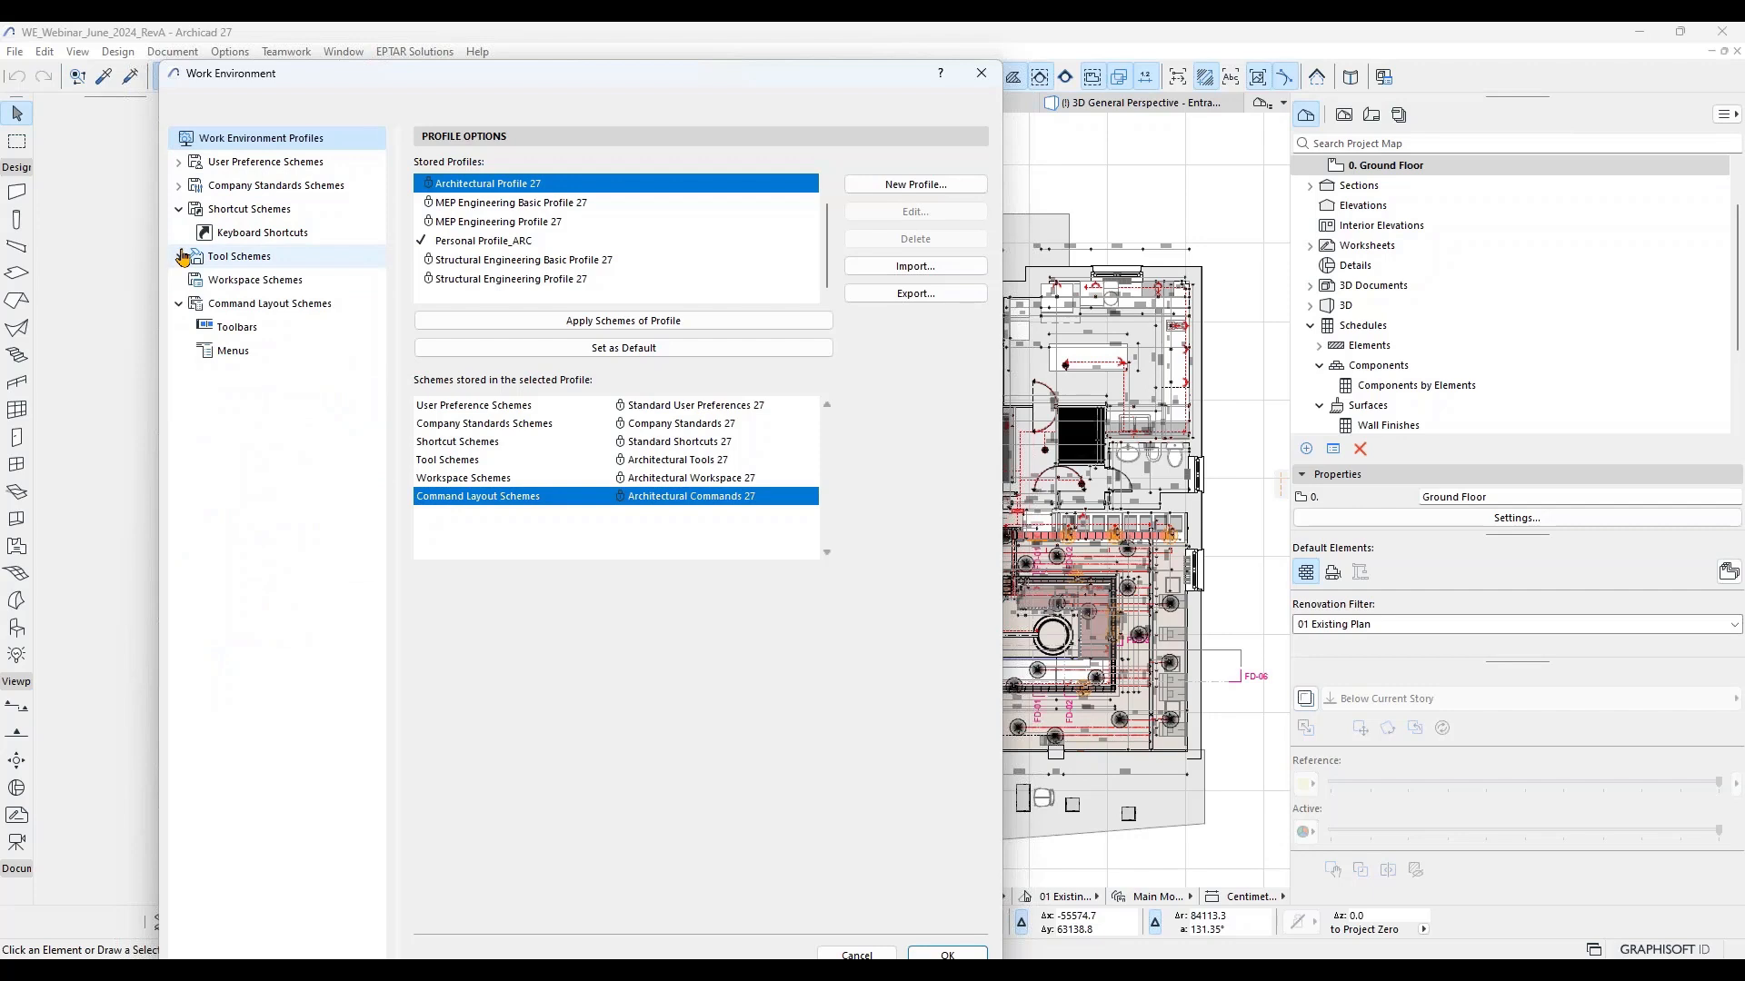
pyautogui.click(179, 209)
pyautogui.click(179, 280)
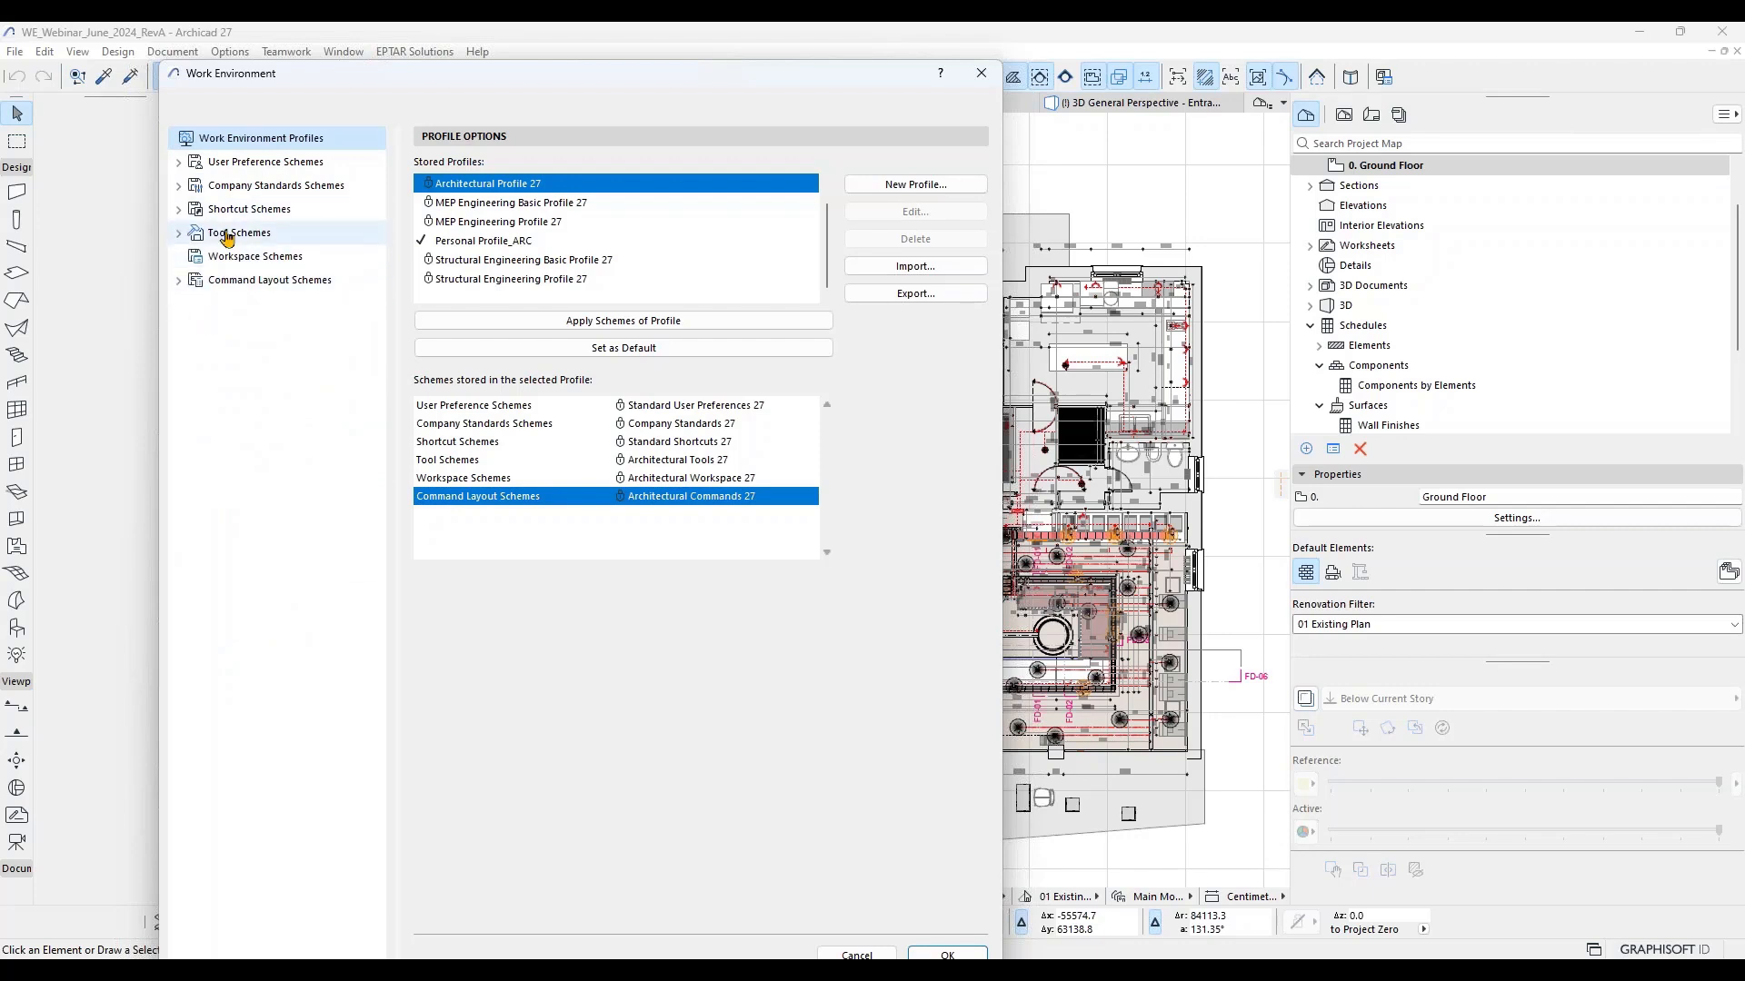
# Step: View the stored schemes of the user preference, company standards, shortcut, tool and command layout categories, and return to User Preference Schemes
pyautogui.click(259, 163)
pyautogui.click(258, 187)
pyautogui.click(251, 210)
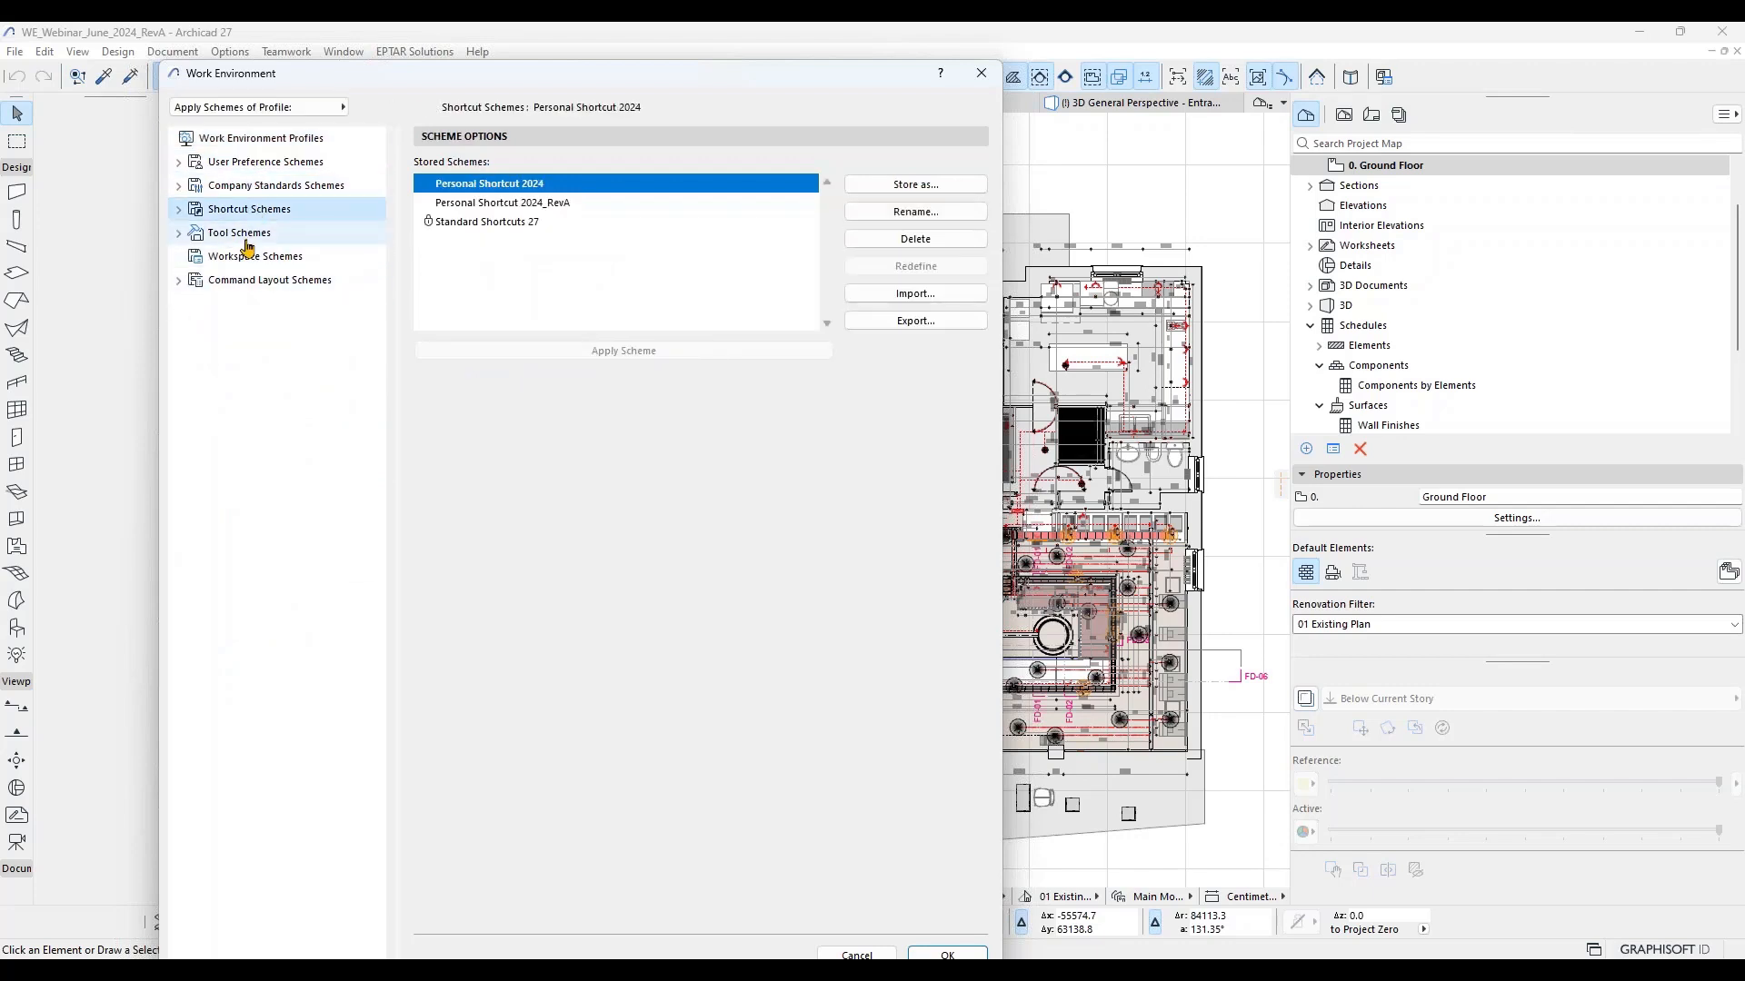
pyautogui.click(245, 234)
pyautogui.click(251, 281)
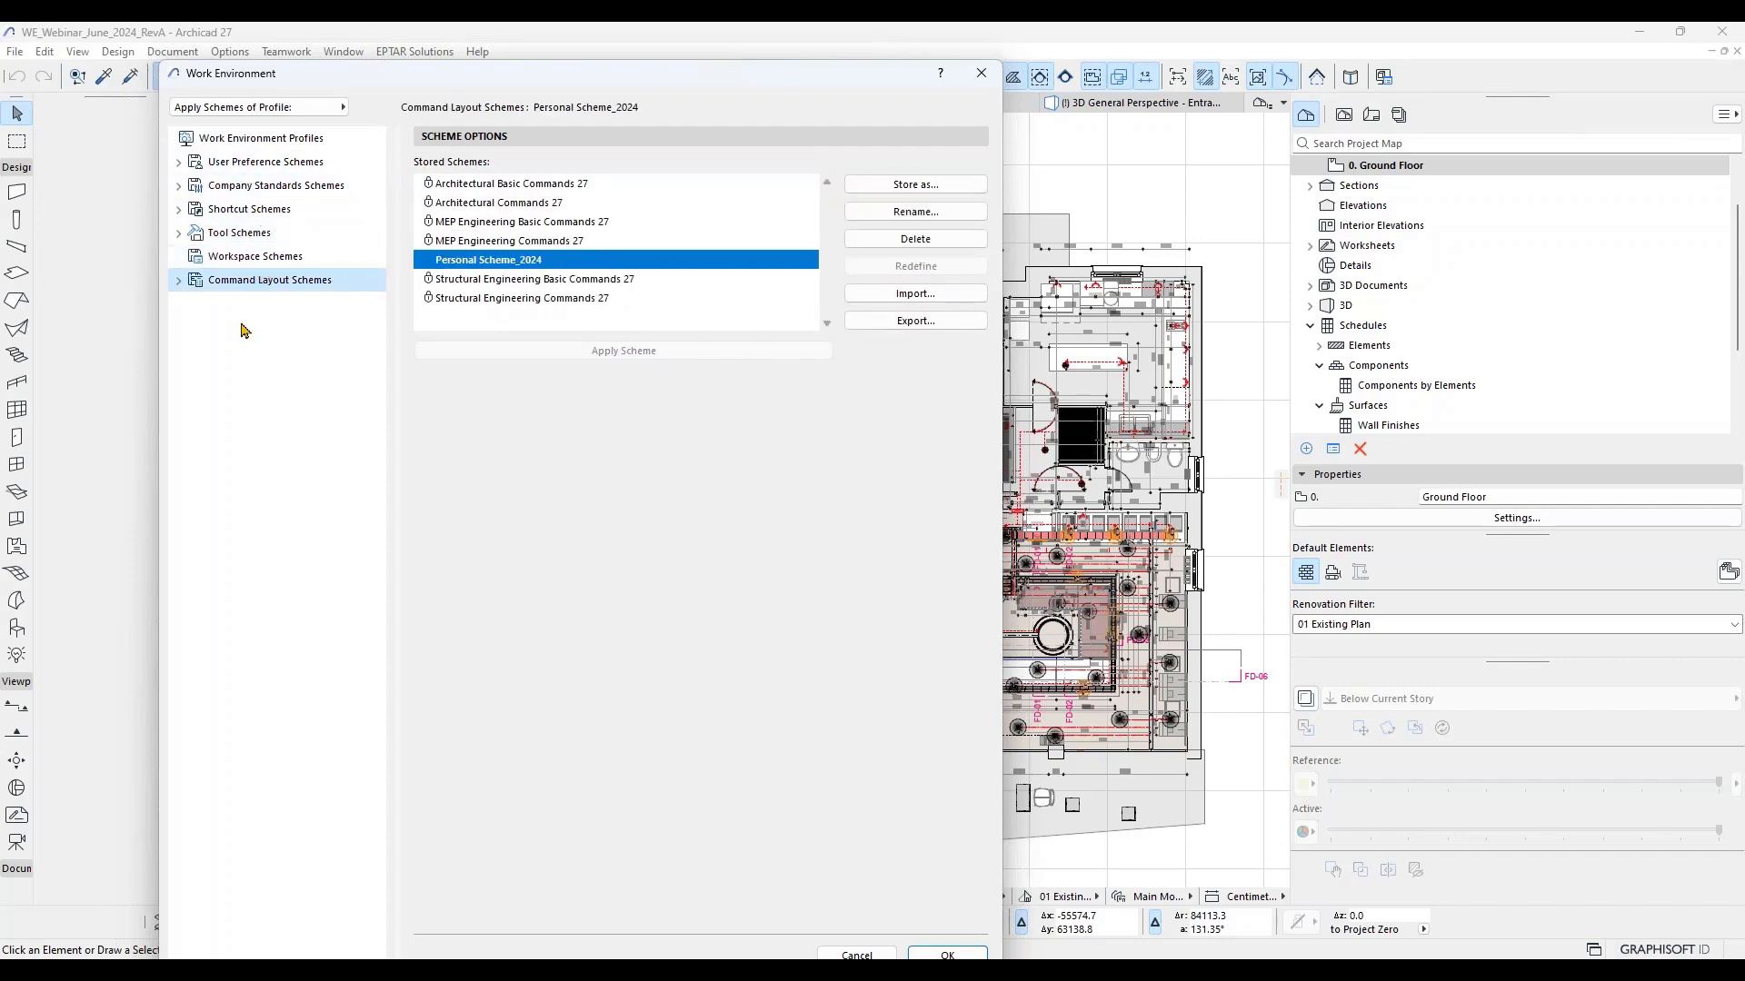
pyautogui.click(222, 139)
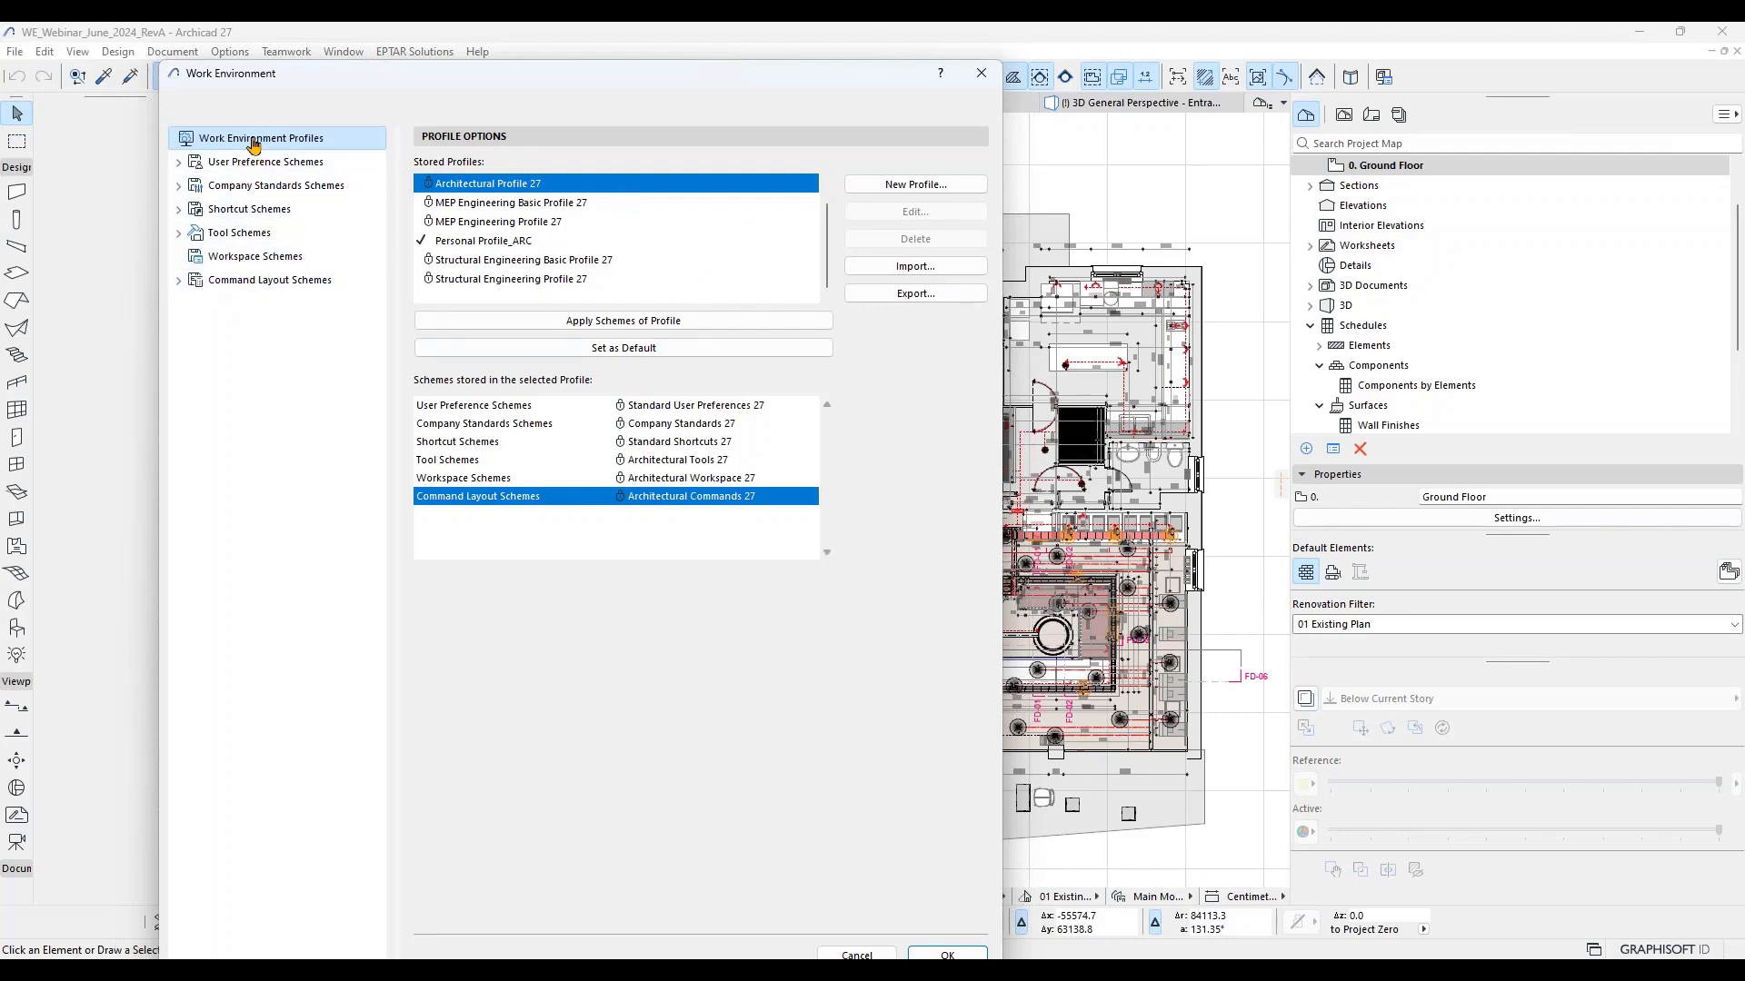
pyautogui.click(260, 164)
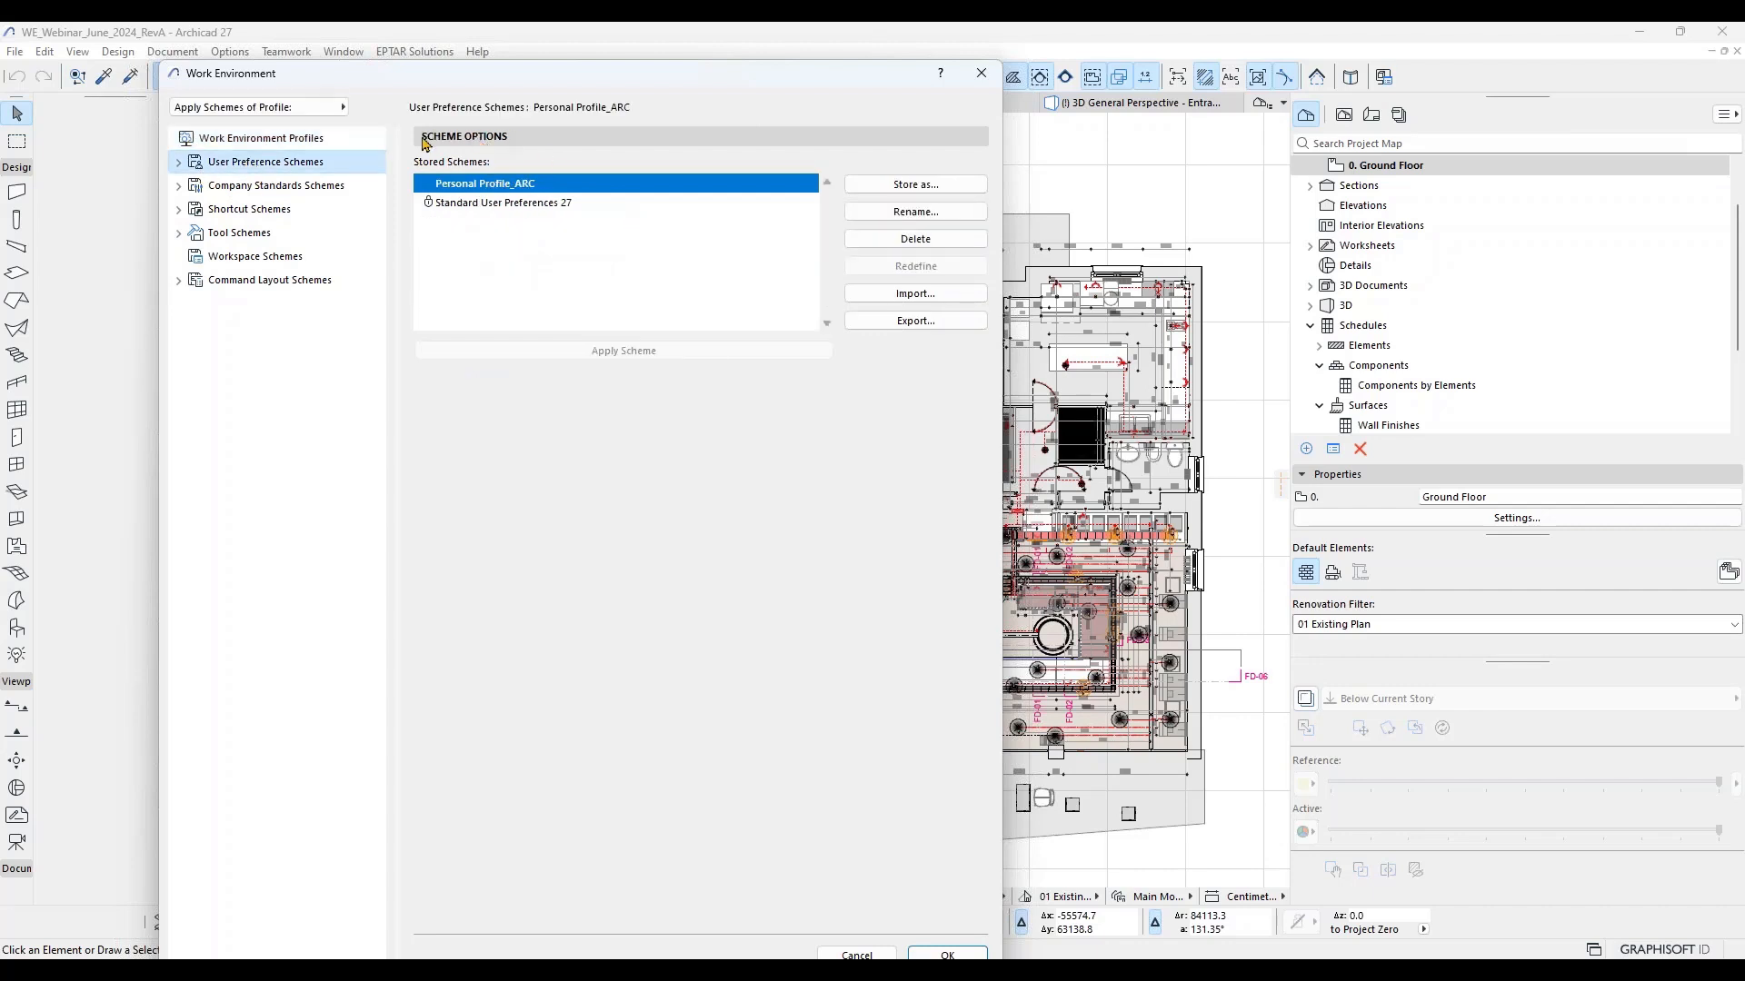
# Step: View the Work Environment profiles and the stored schemes of all six categories, from User Preference Schemes down to Command Layout Schemes
pyautogui.click(226, 139)
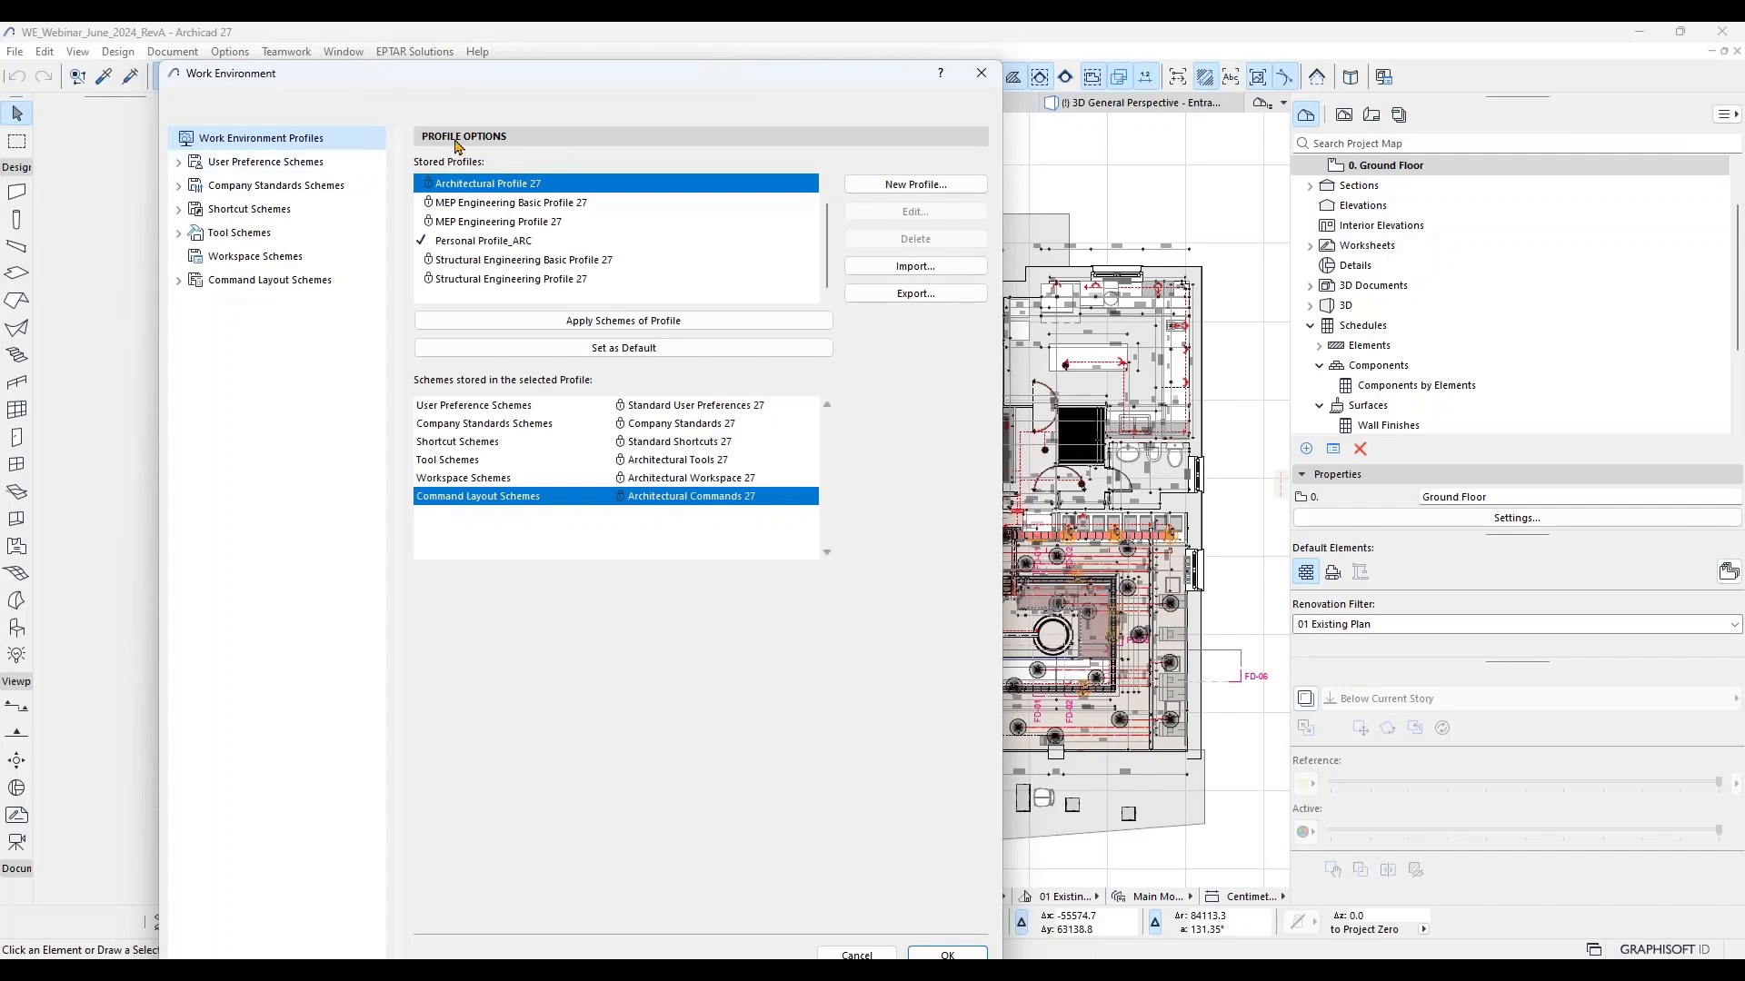
pyautogui.click(300, 163)
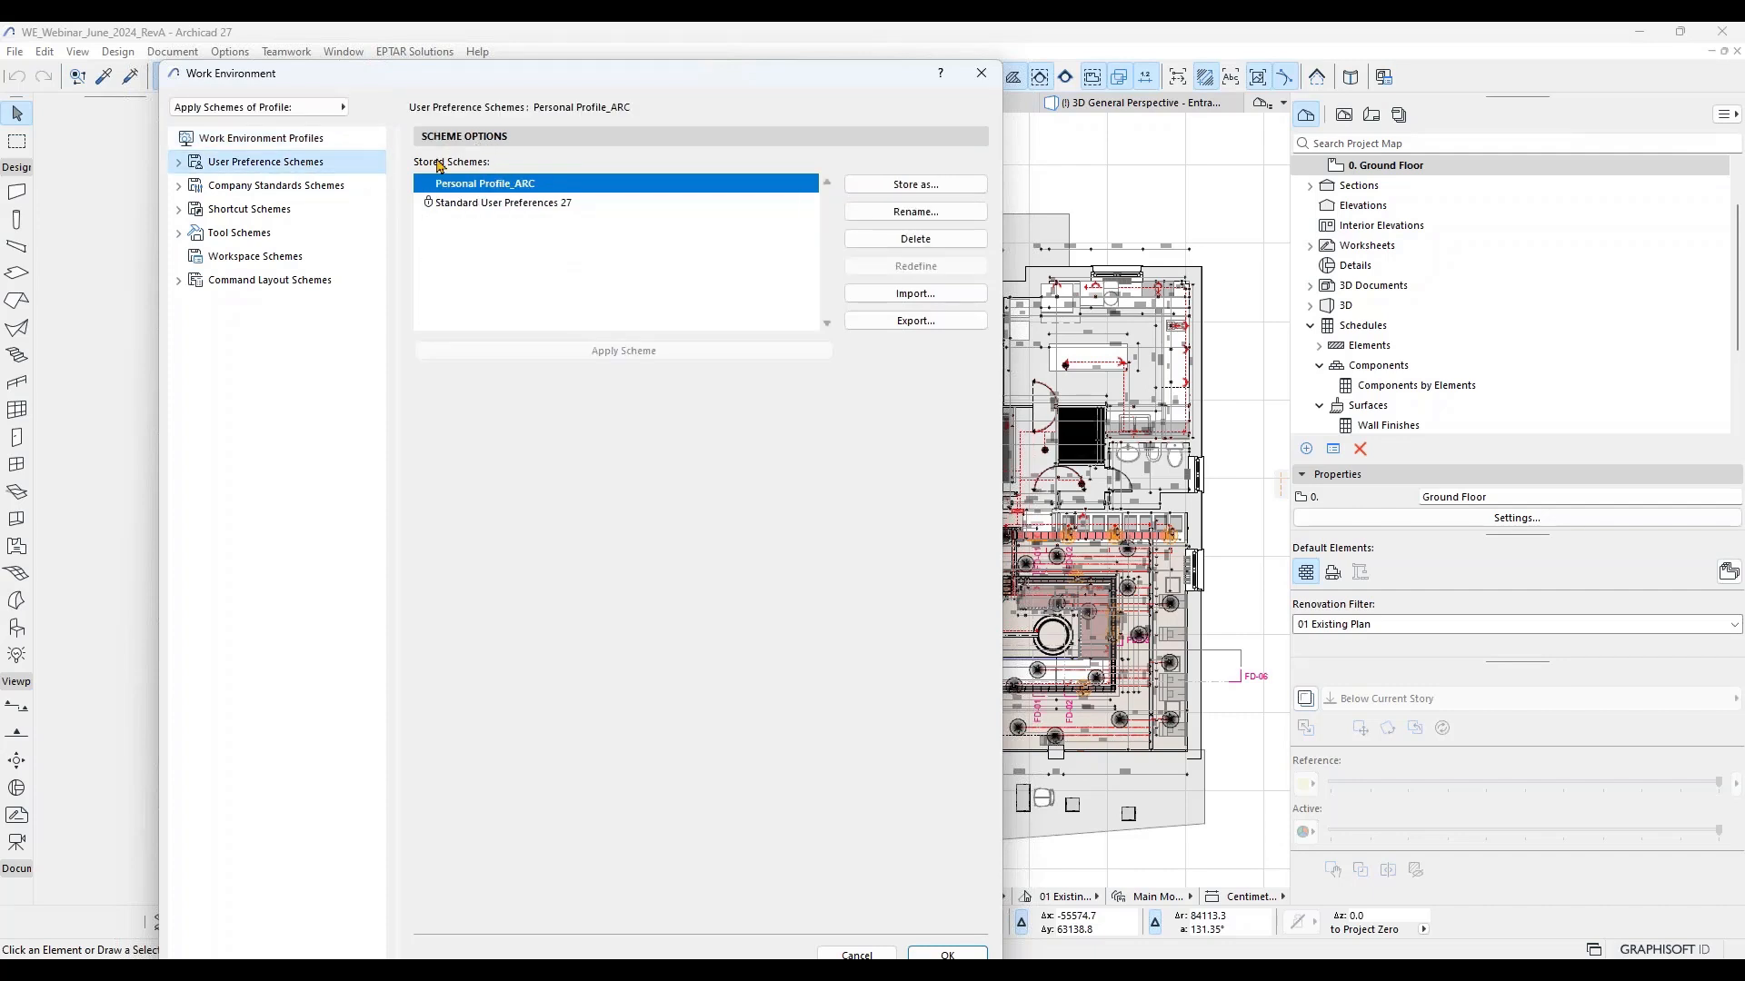
pyautogui.click(283, 191)
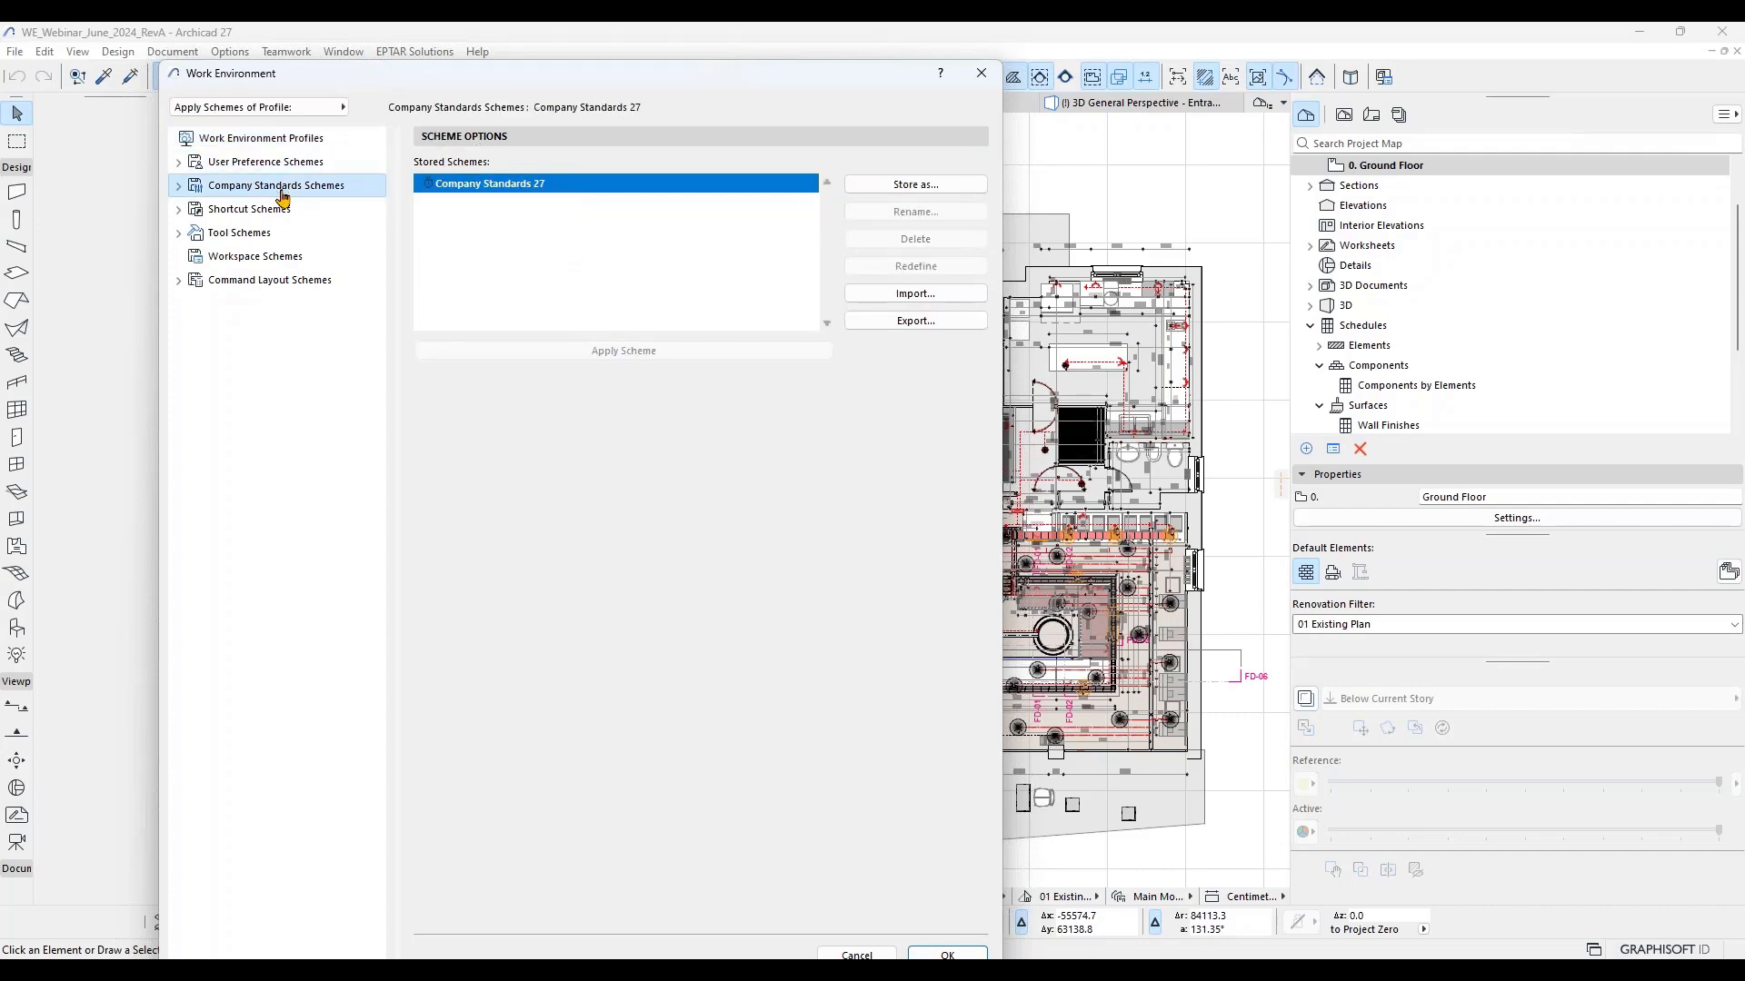
pyautogui.click(282, 211)
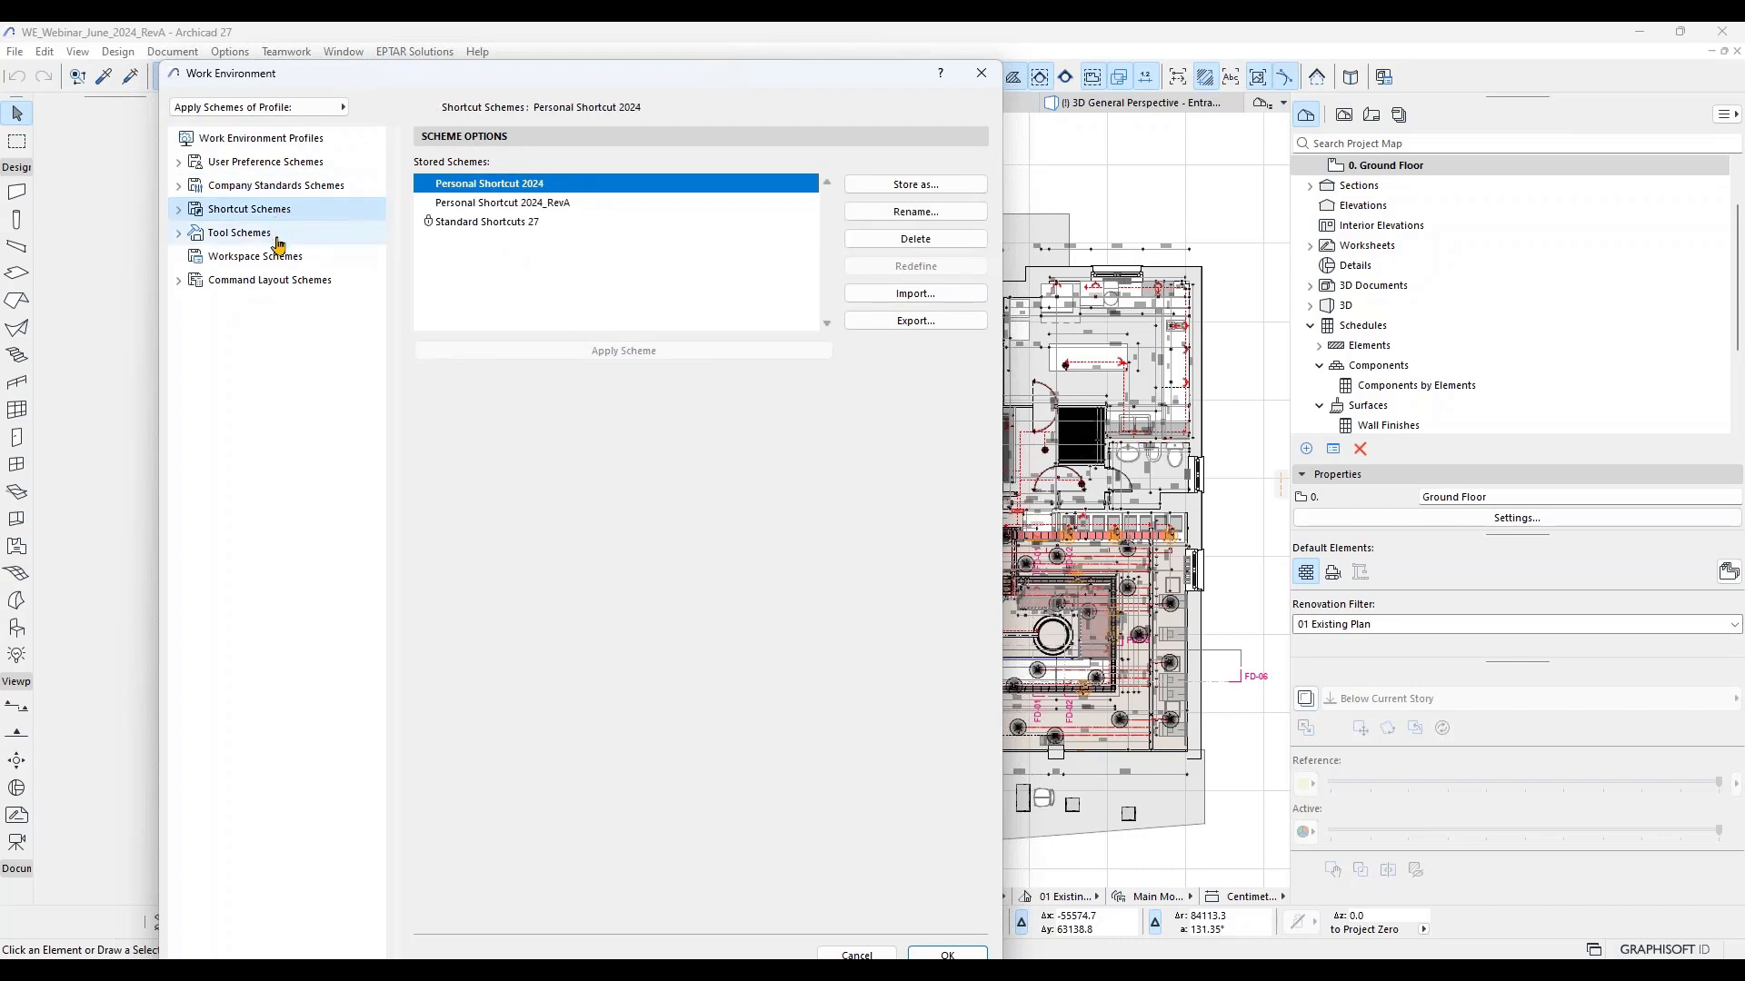
pyautogui.click(279, 240)
pyautogui.click(273, 257)
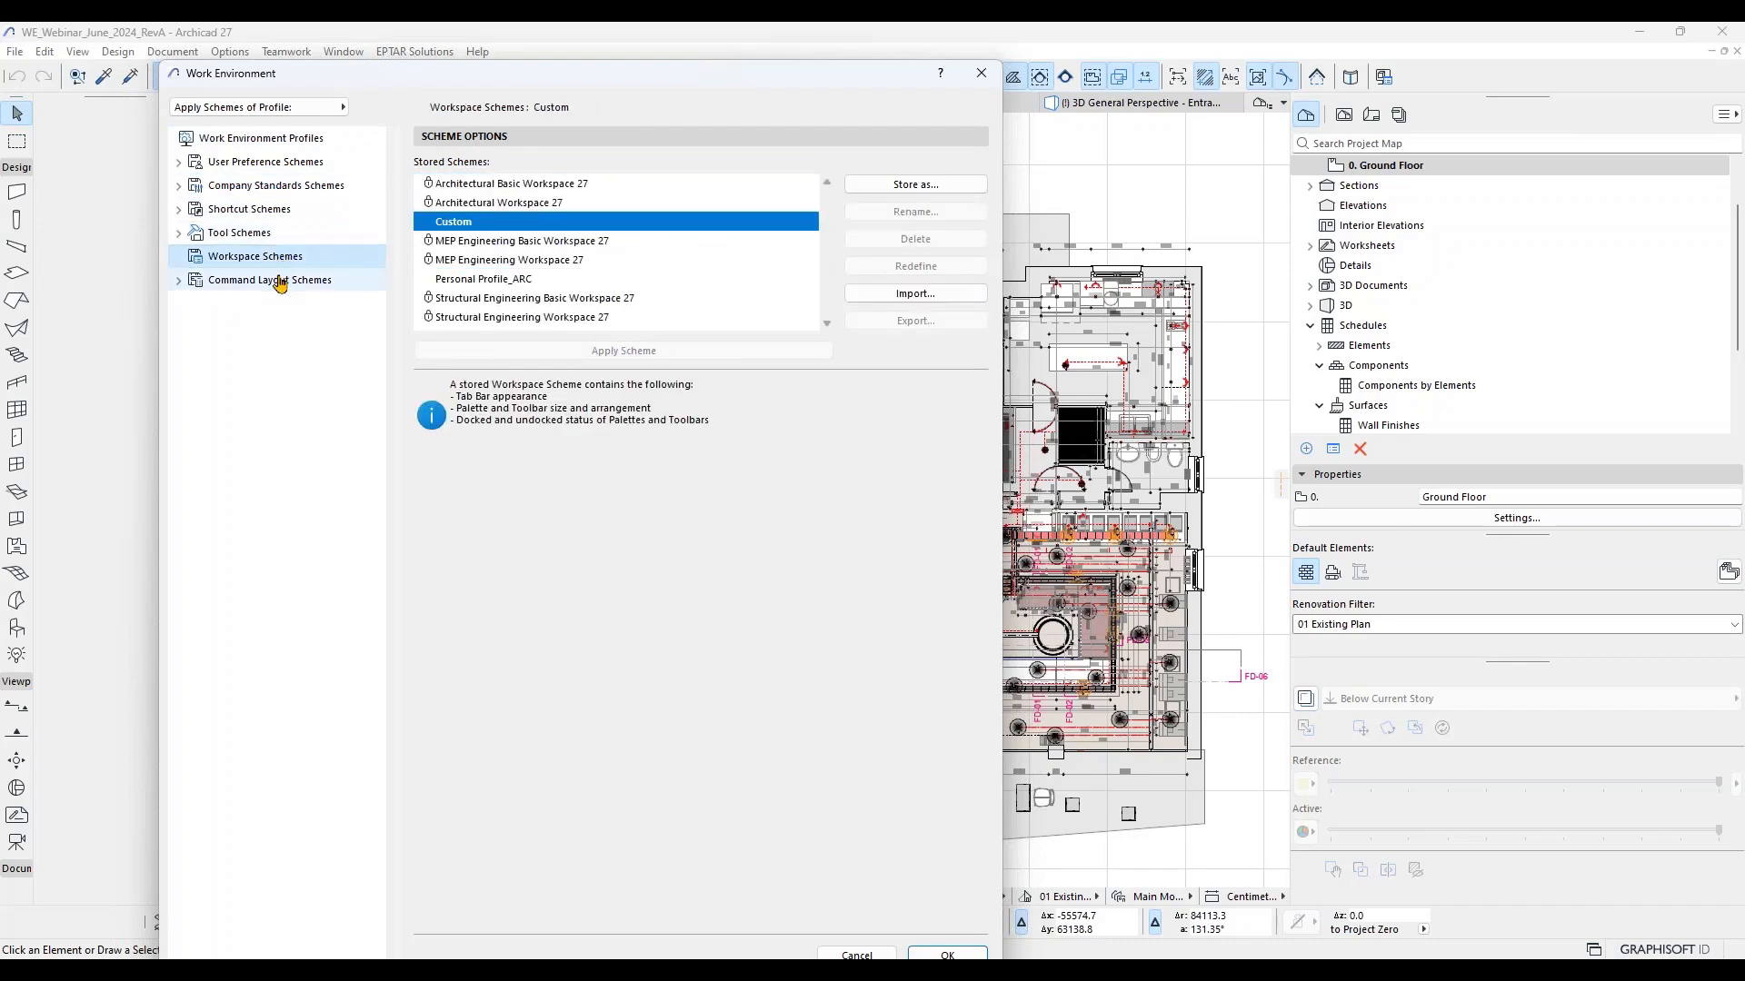
pyautogui.click(280, 281)
# Step: Expand User Preference Schemes and view the Dialog Boxes and Palettes settings of Personal Profile_ARC
pyautogui.click(273, 163)
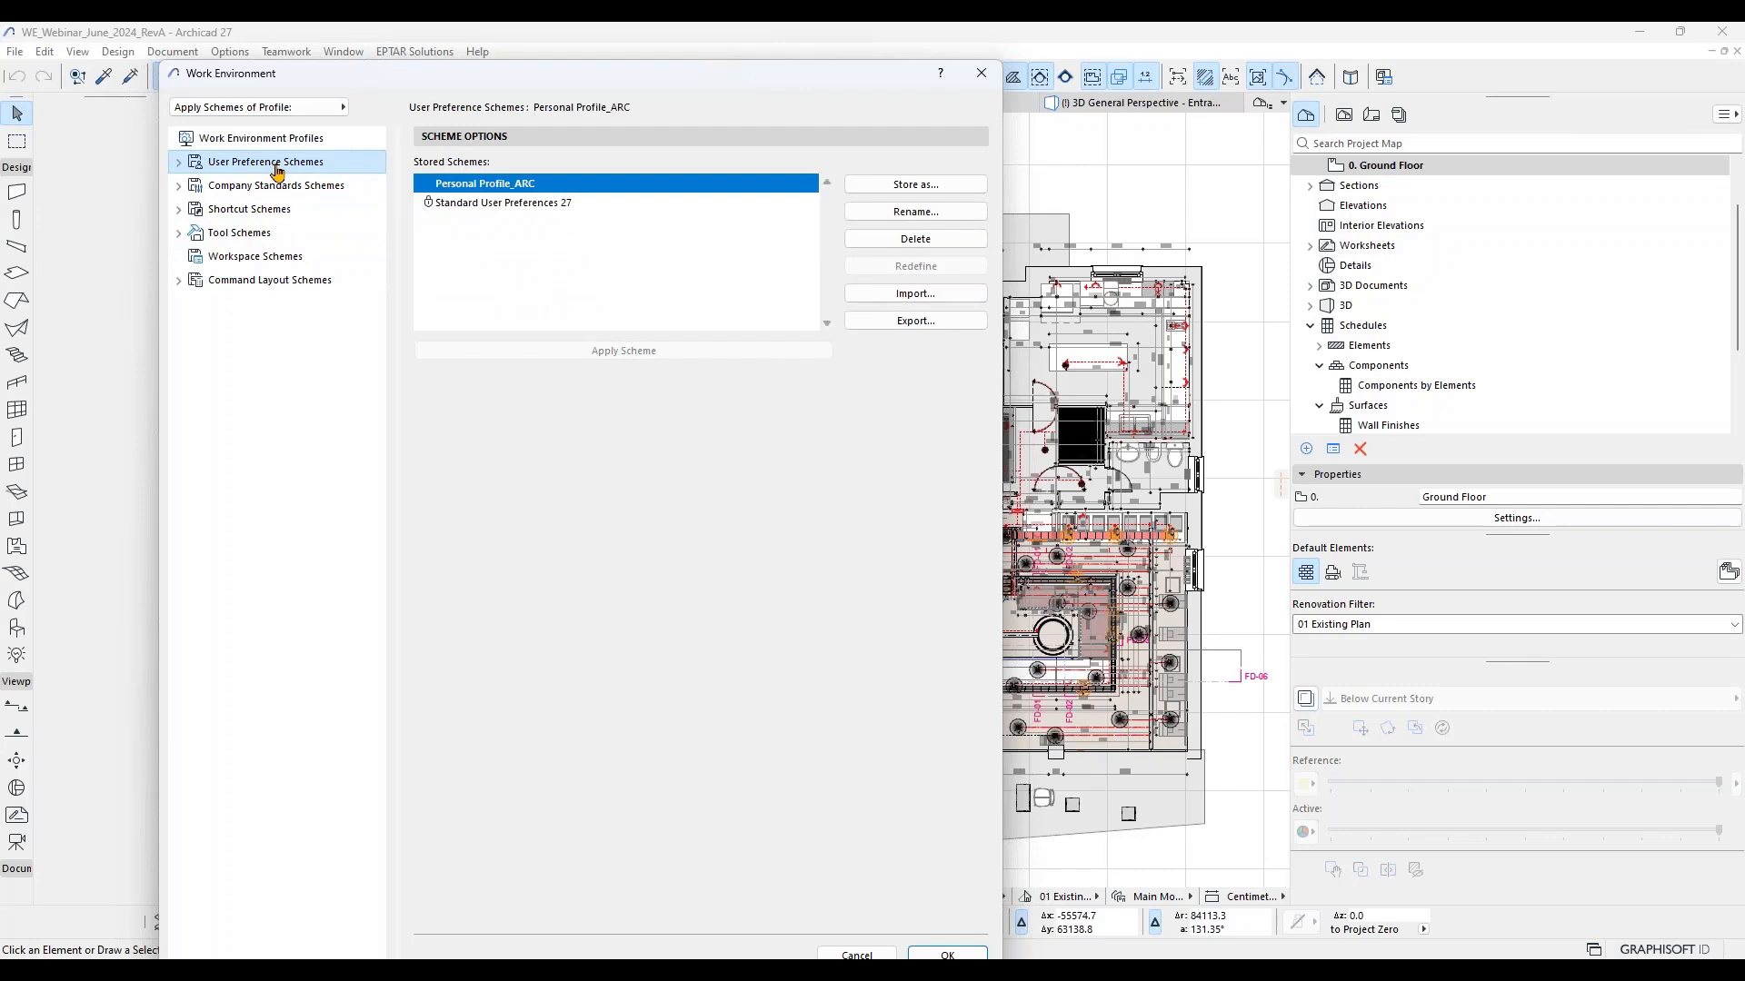
pyautogui.click(178, 164)
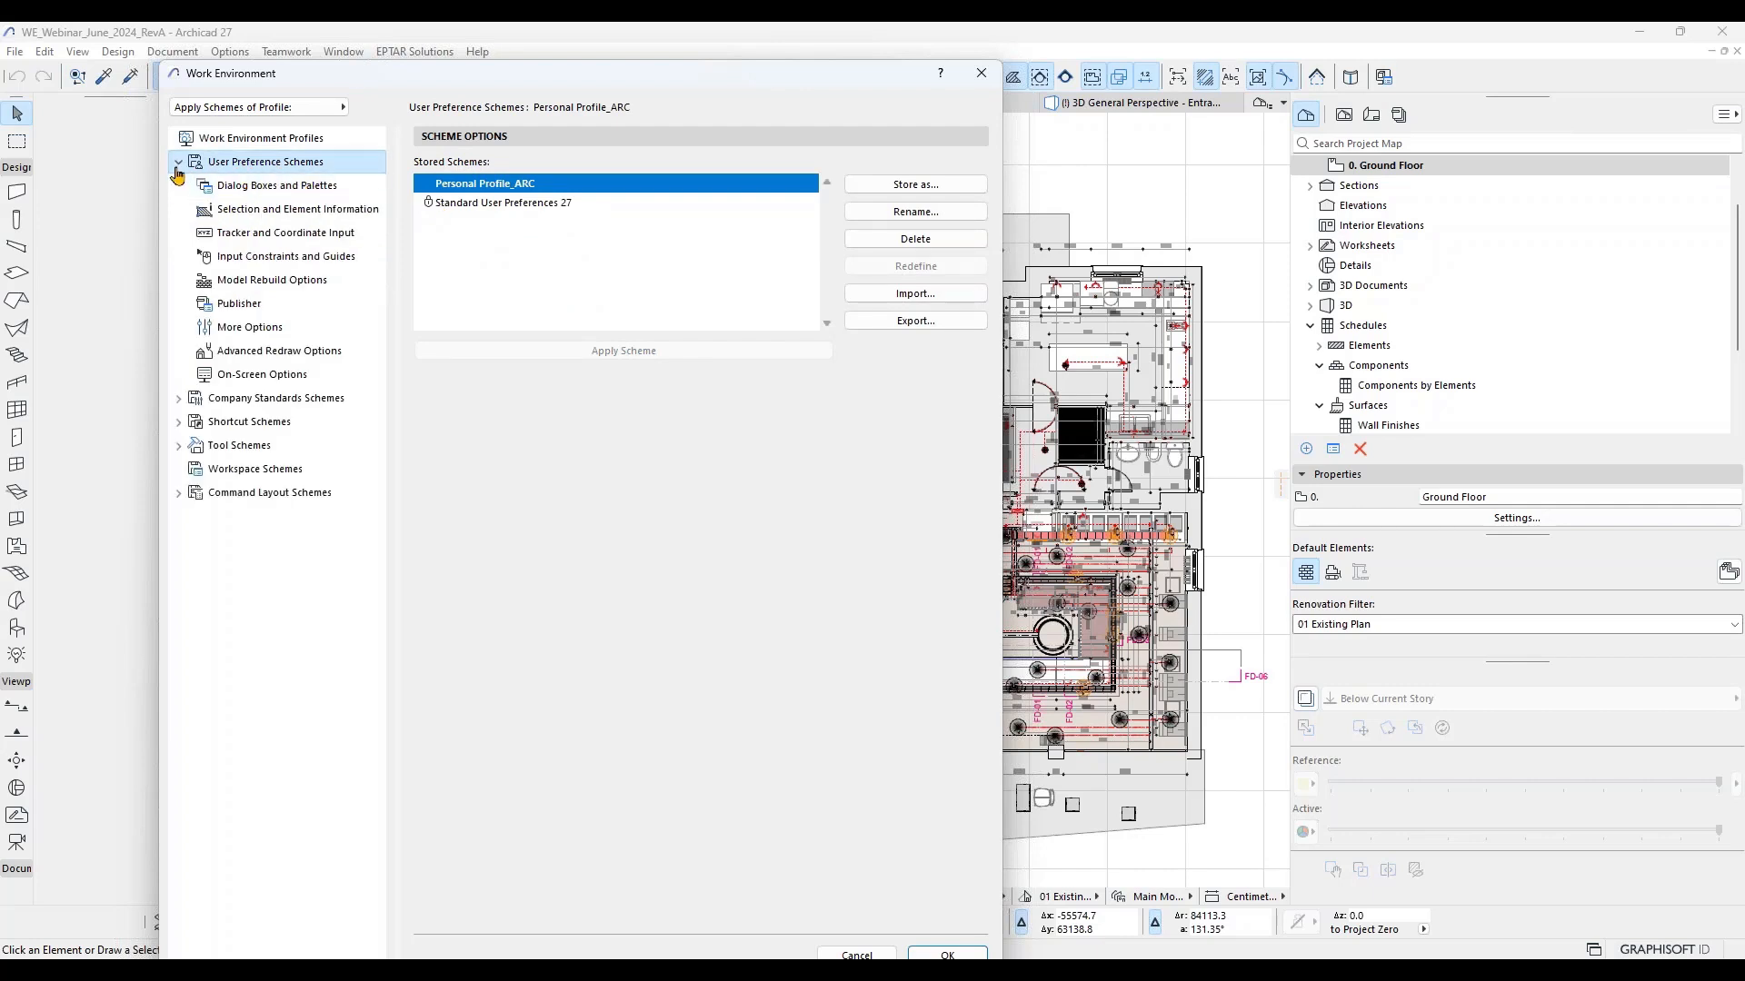
pyautogui.click(274, 187)
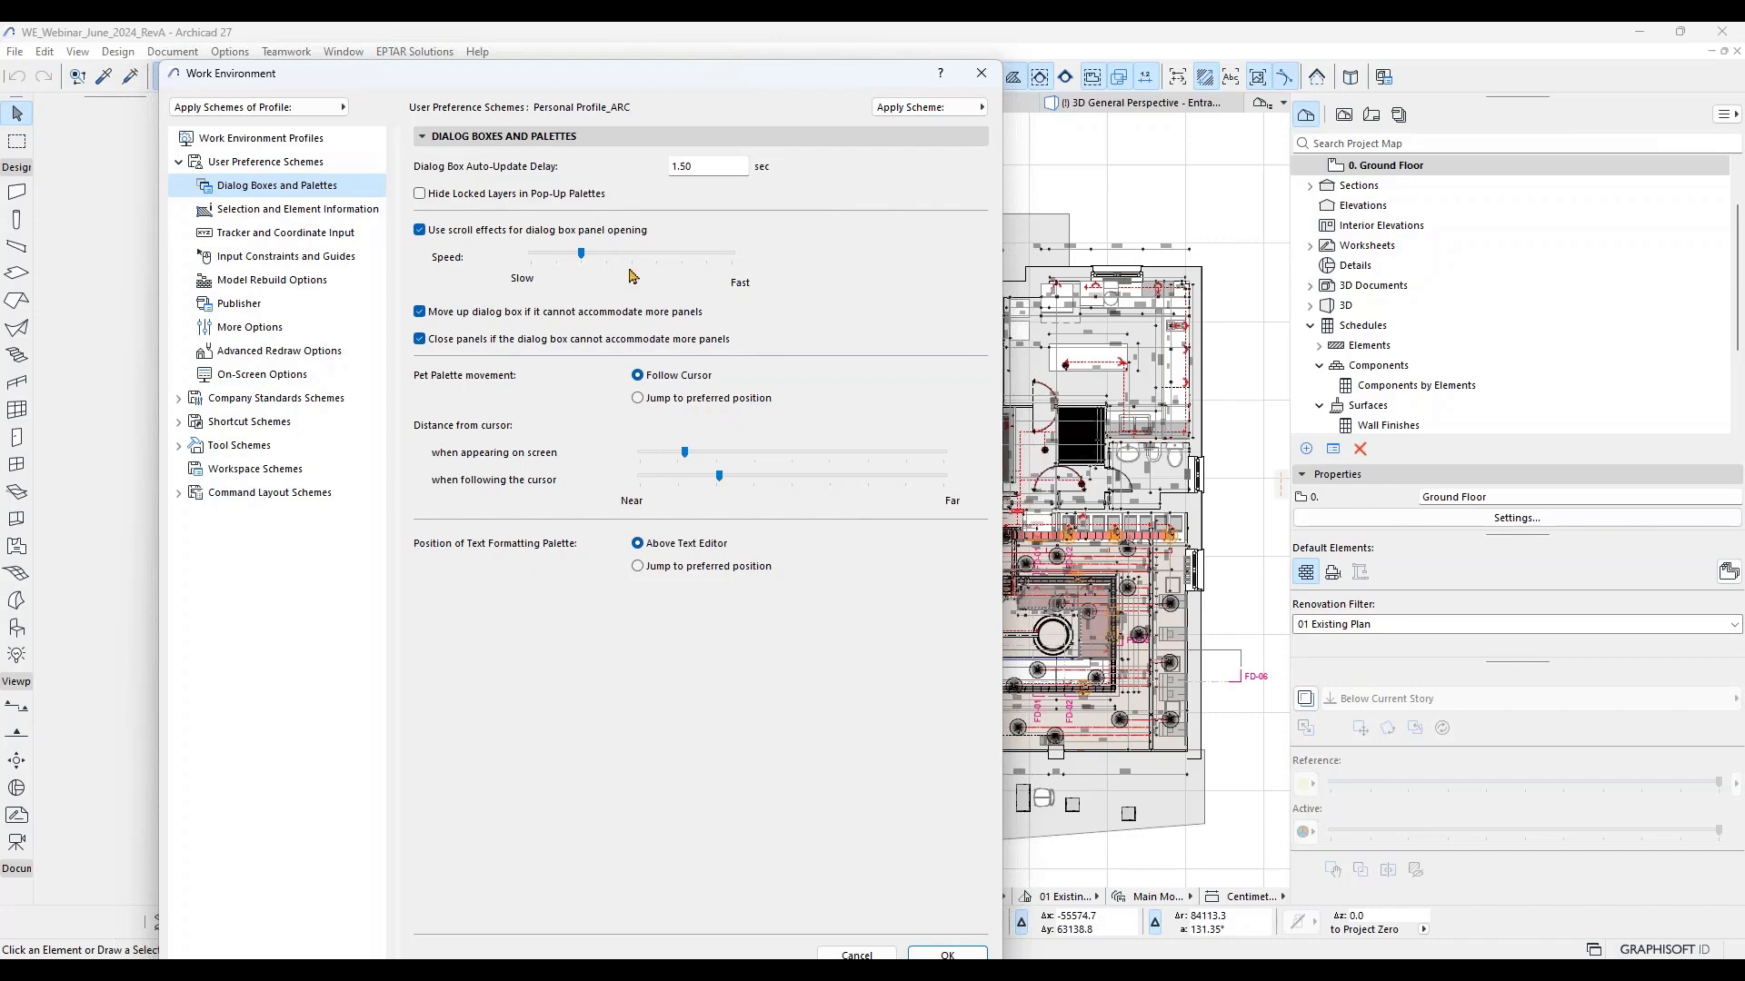
# Step: Slightly increase the scroll effect speed for dialog box panel opening in the user preferences
pyautogui.moveTo(662, 81); pyautogui.dragTo(816, 53)
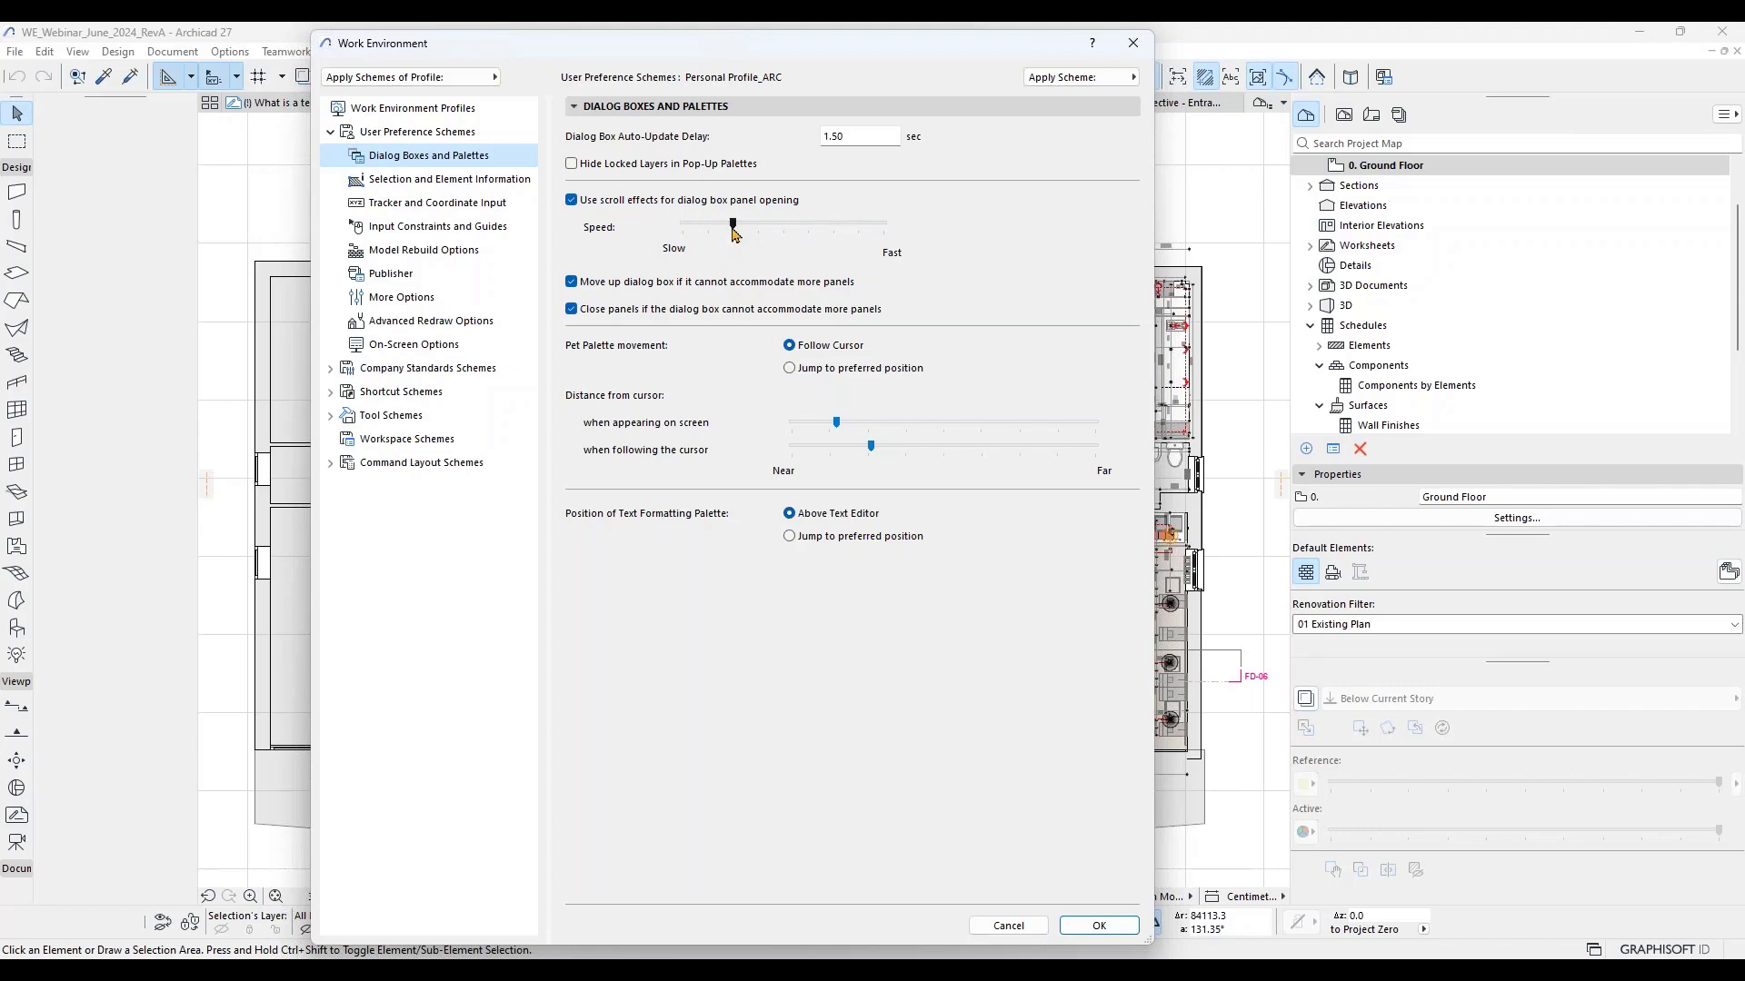
pyautogui.moveTo(733, 228); pyautogui.dragTo(758, 228)
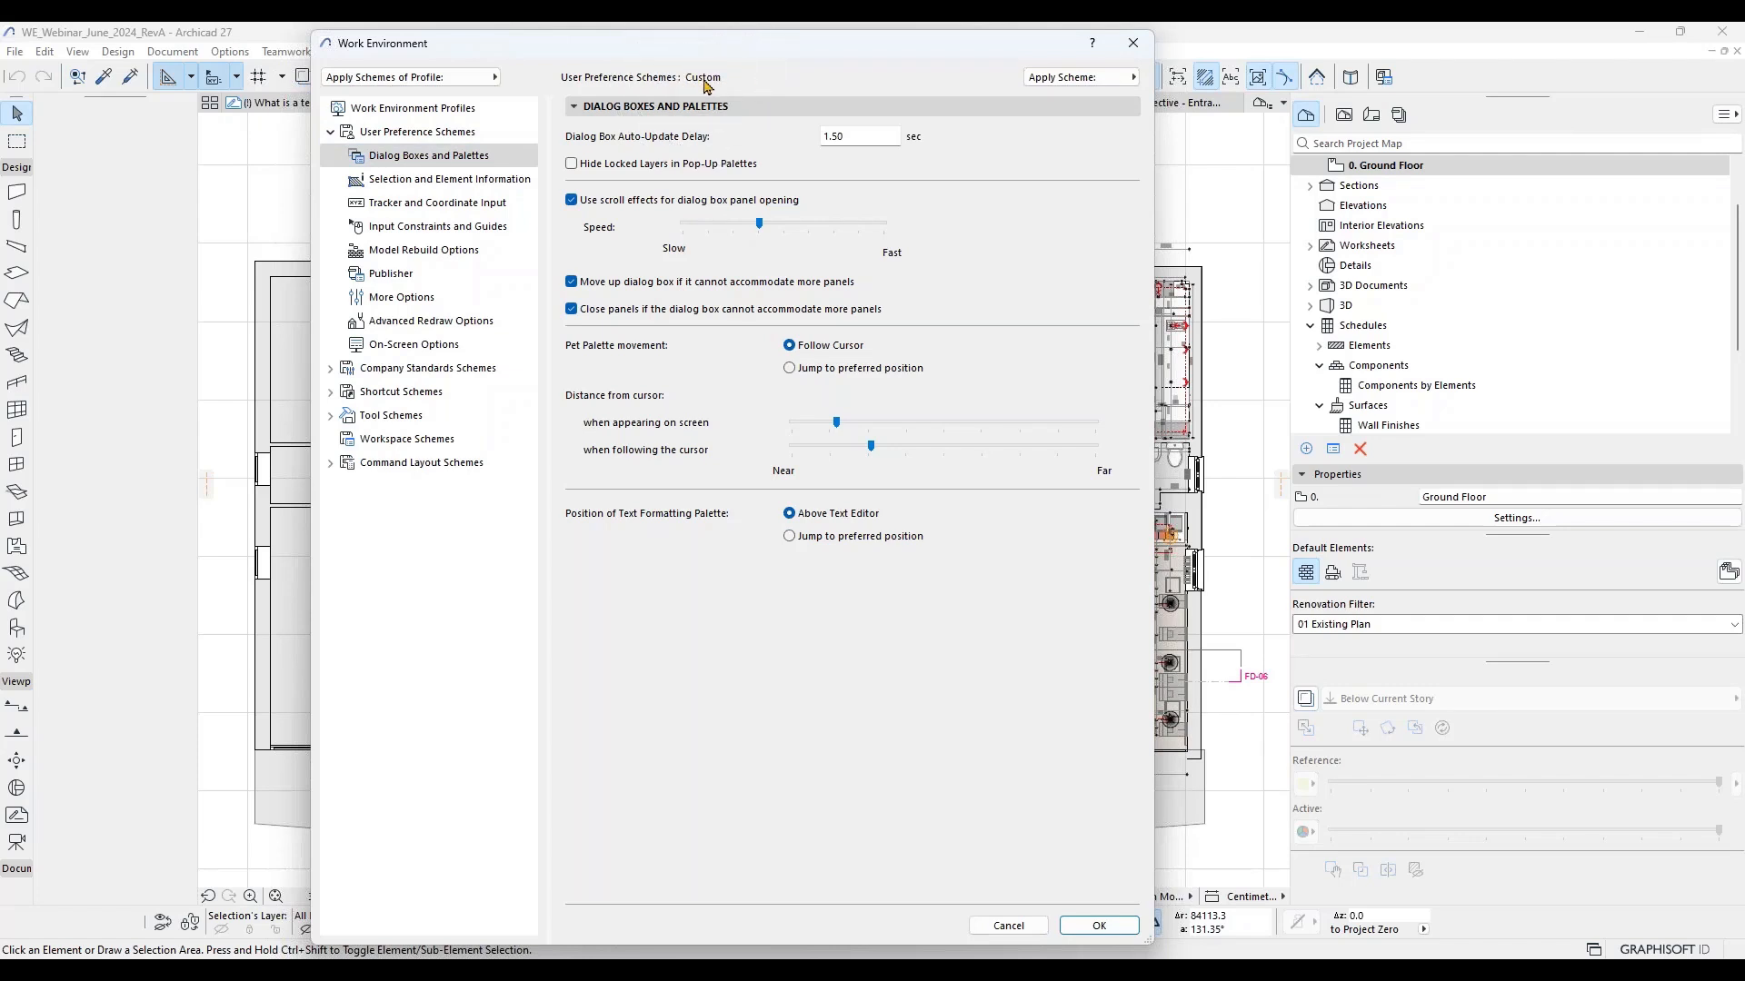
# Step: Review the user preferences for selection and element information, tracker and coordinate input, and input constraints and guides
pyautogui.click(437, 186)
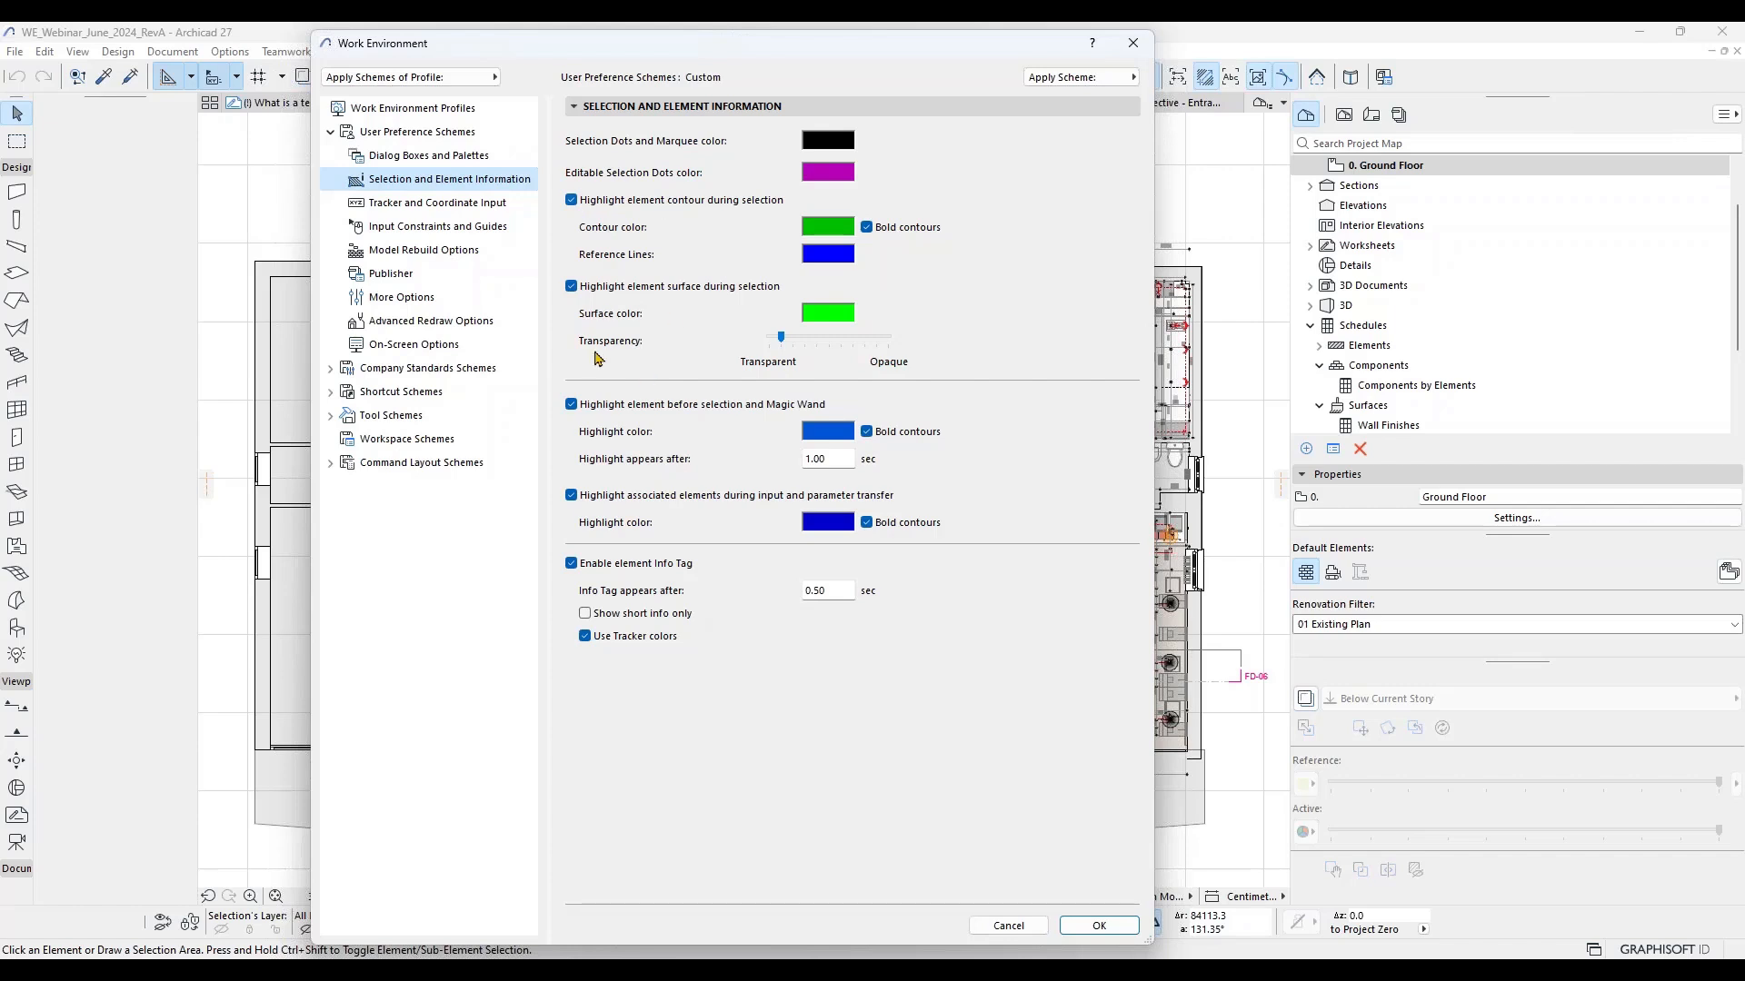
pyautogui.click(426, 205)
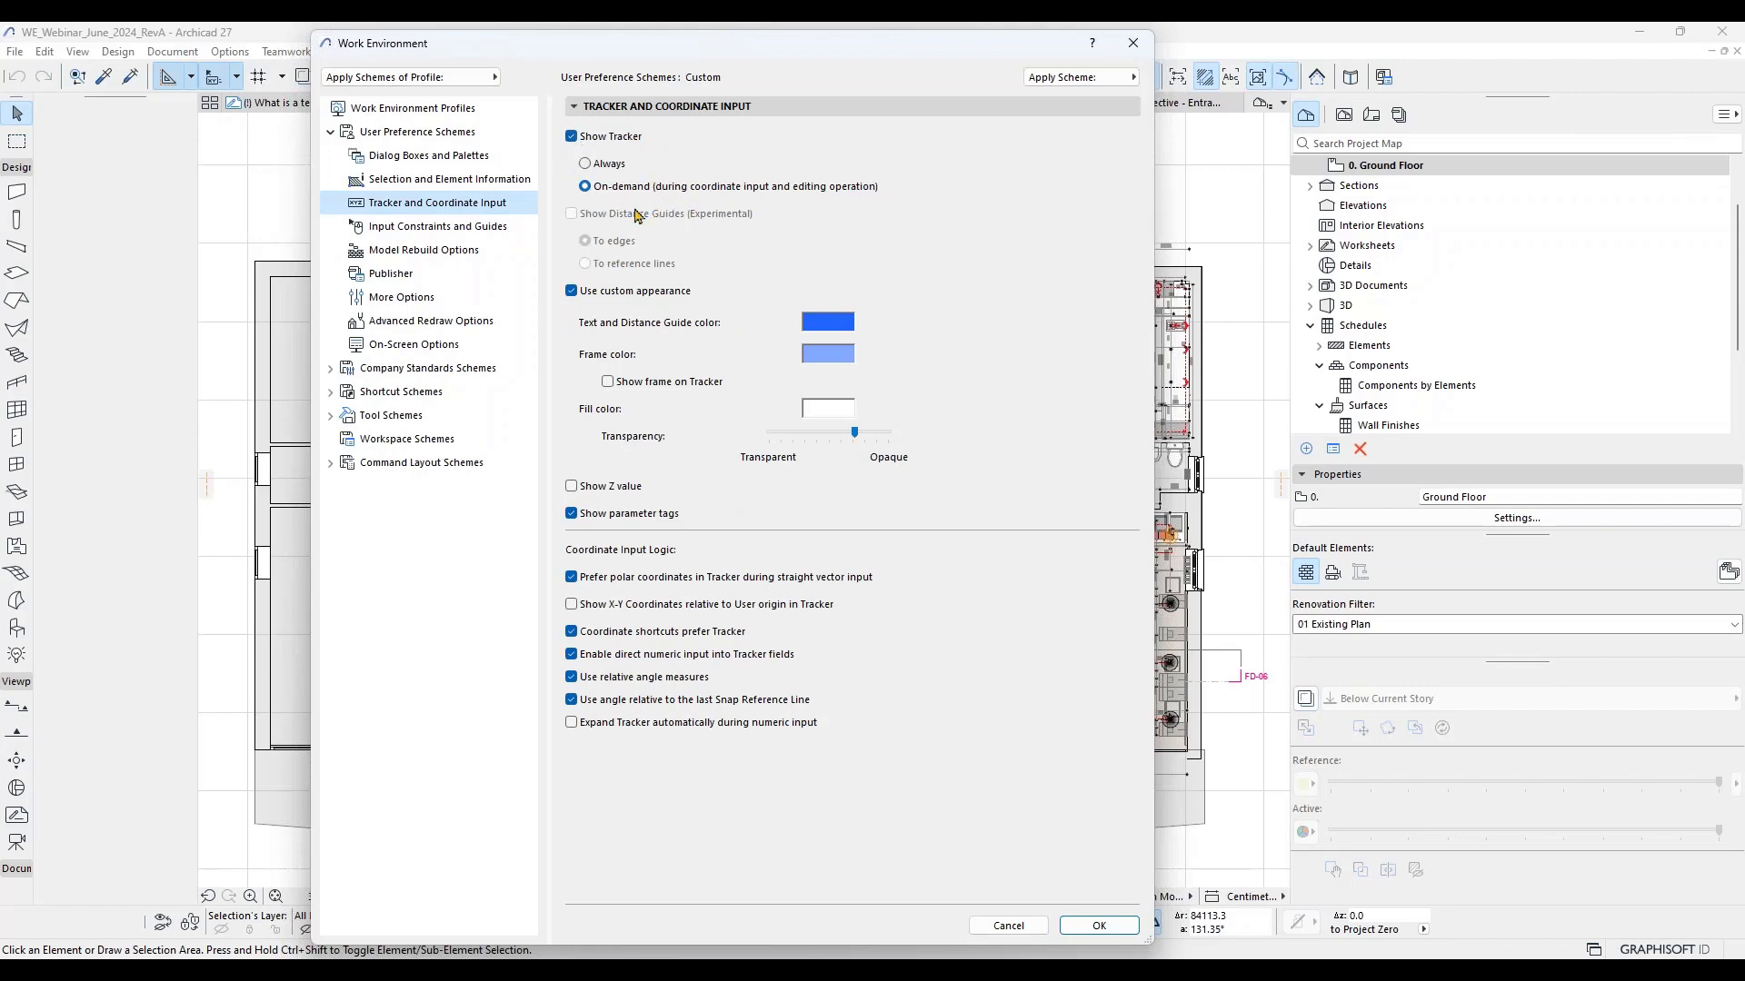
pyautogui.click(425, 233)
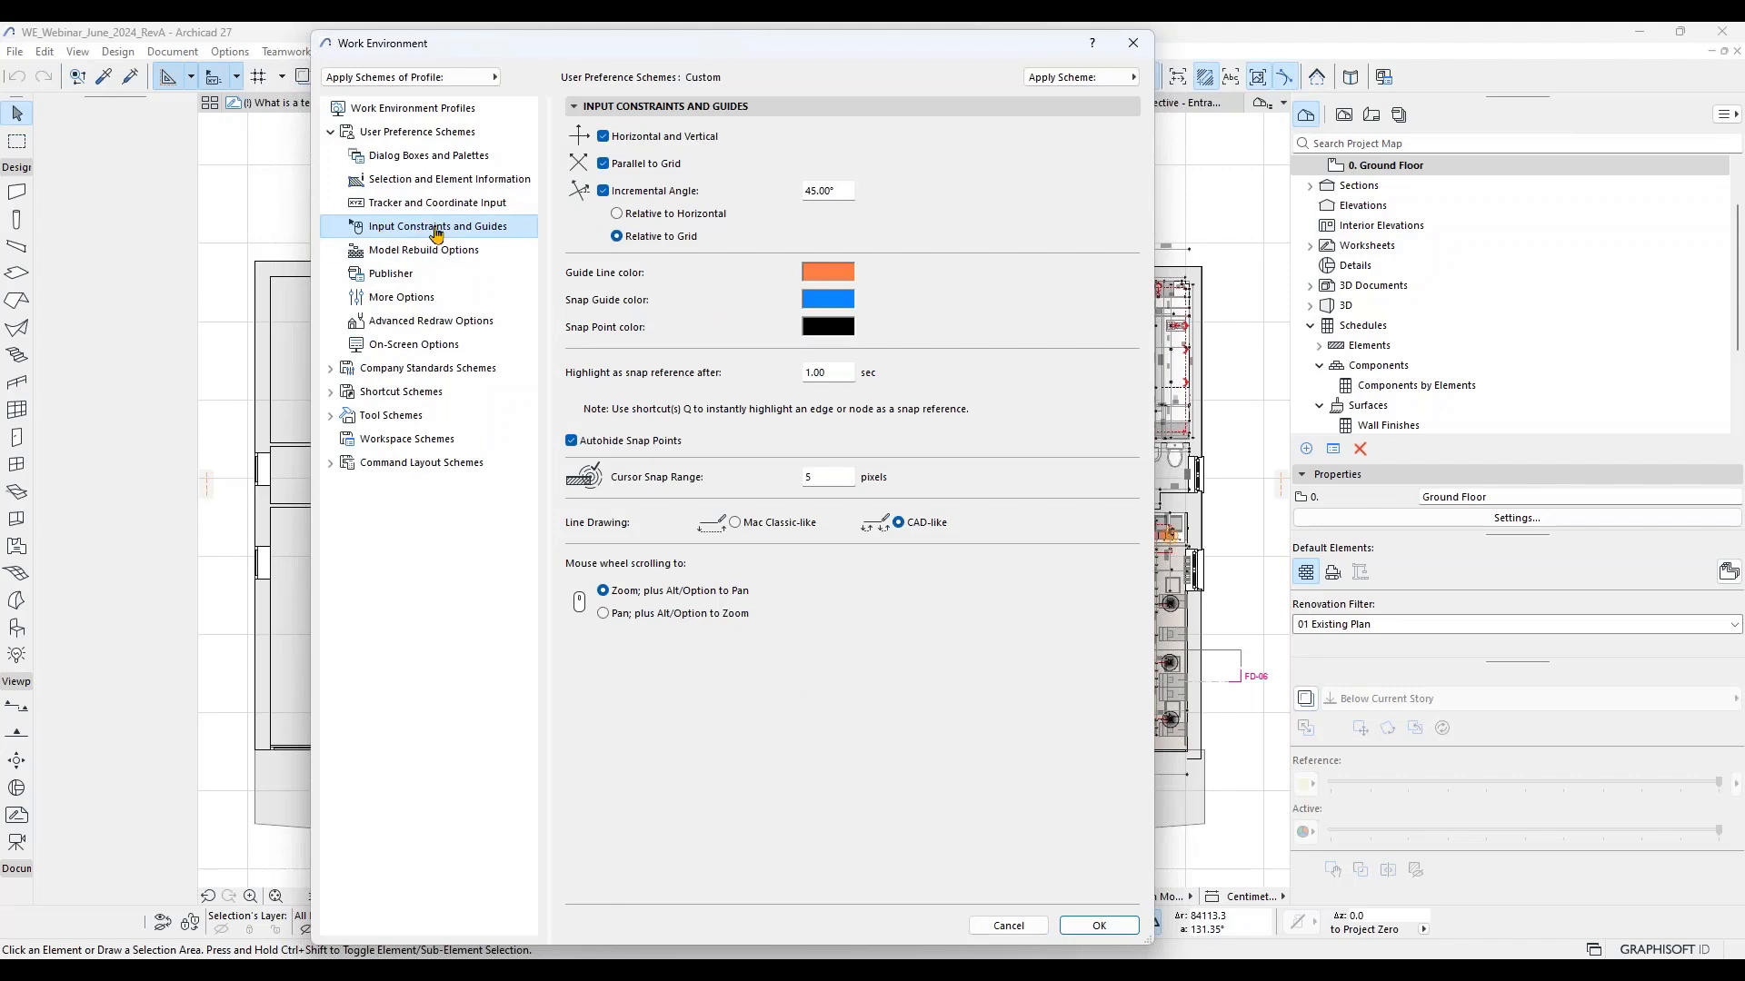
# Step: Switch continuous updating of Auto-rebuild Model viewpoints off and back on in the Model Rebuild Options
pyautogui.click(400, 251)
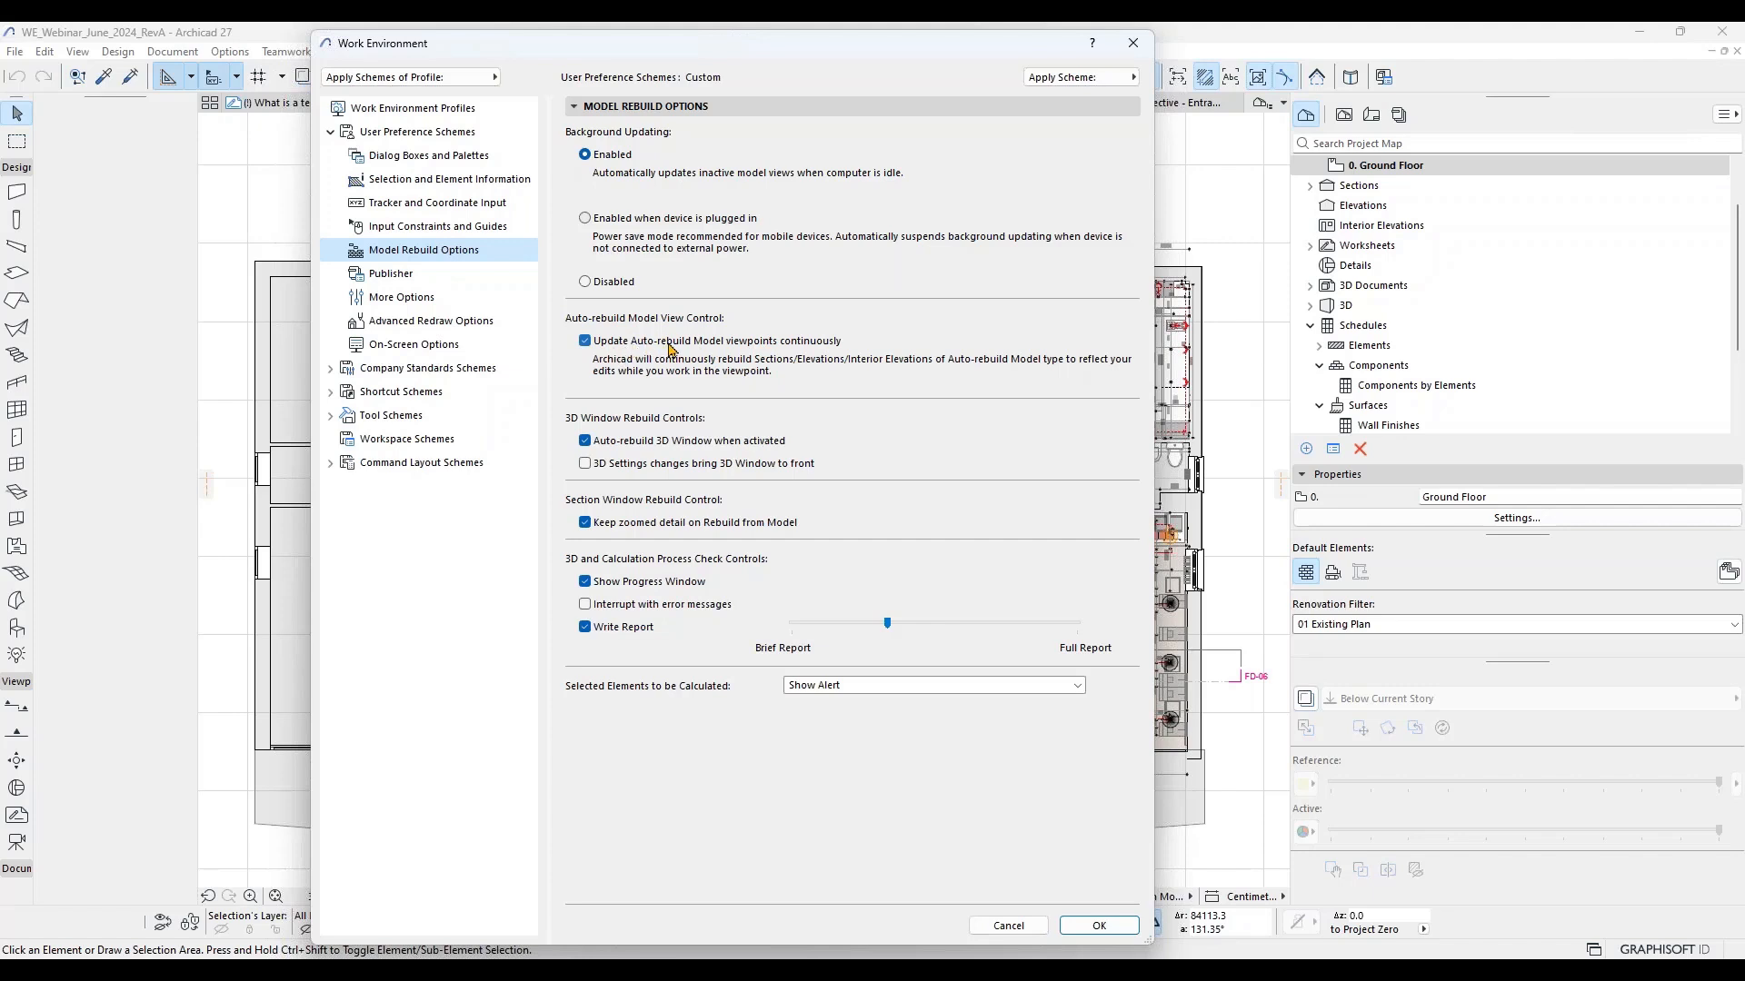
pyautogui.click(586, 343)
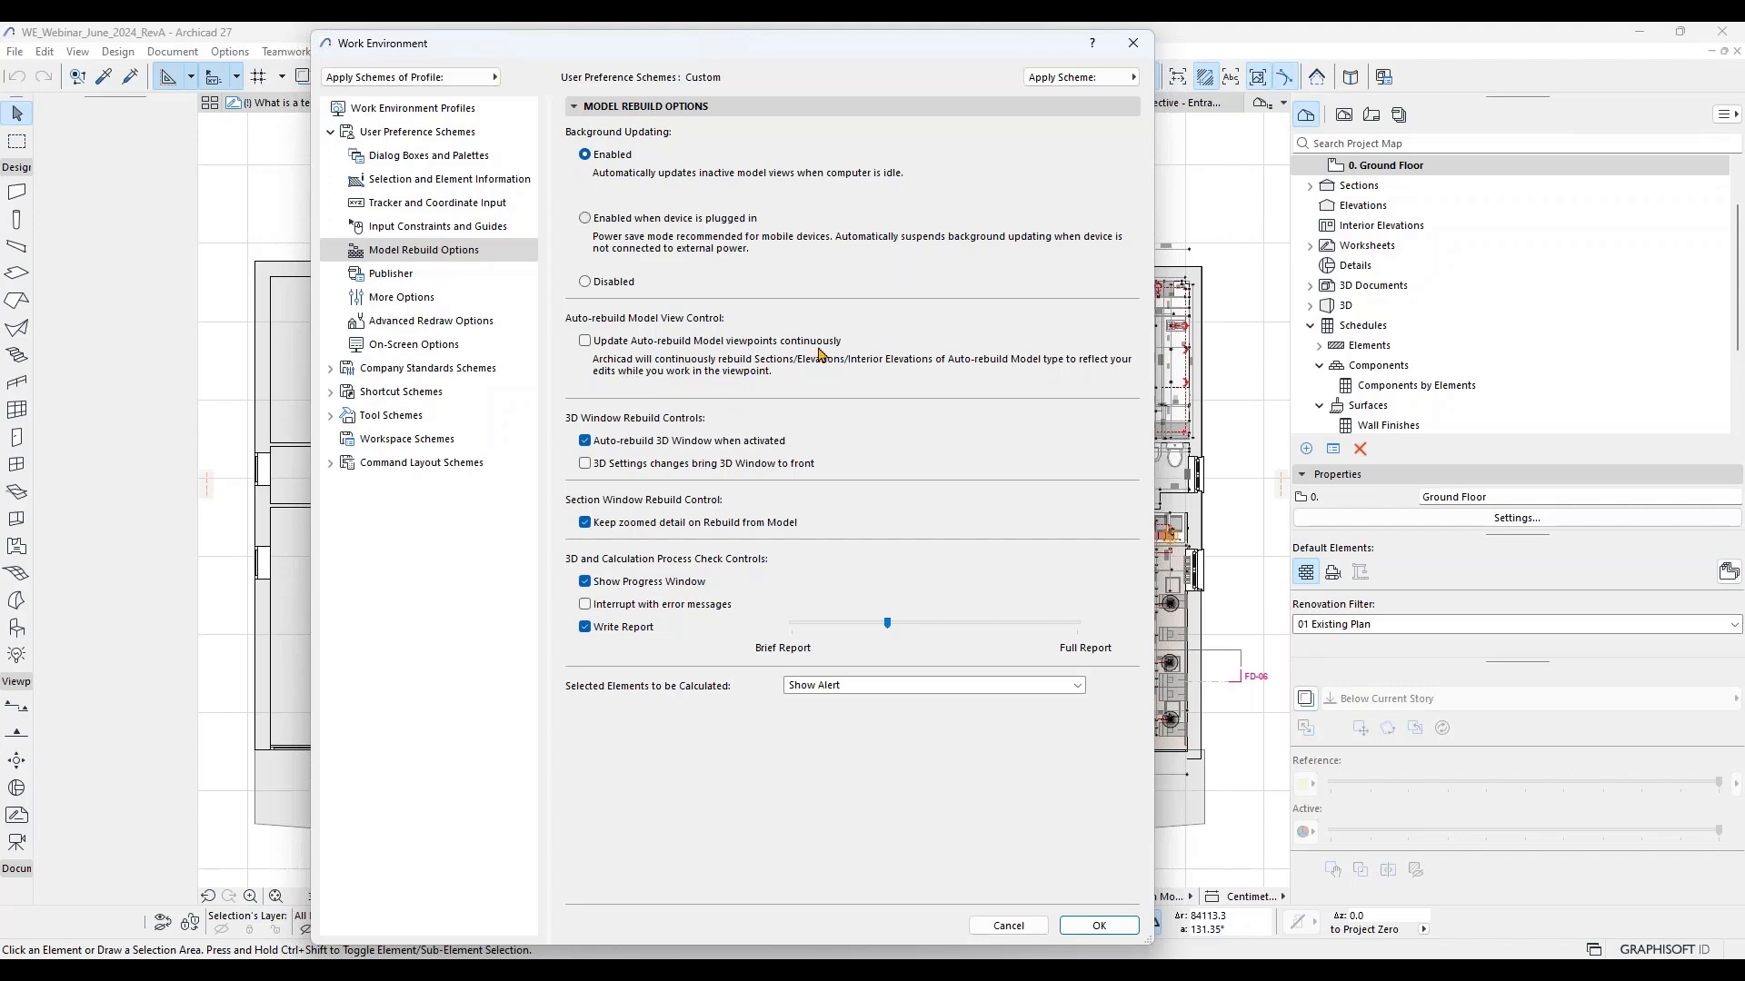
pyautogui.click(586, 341)
# Step: Review the Publisher, On-Screen Options, Advanced Redraw Options and More Options settings among the user preferences
pyautogui.click(424, 275)
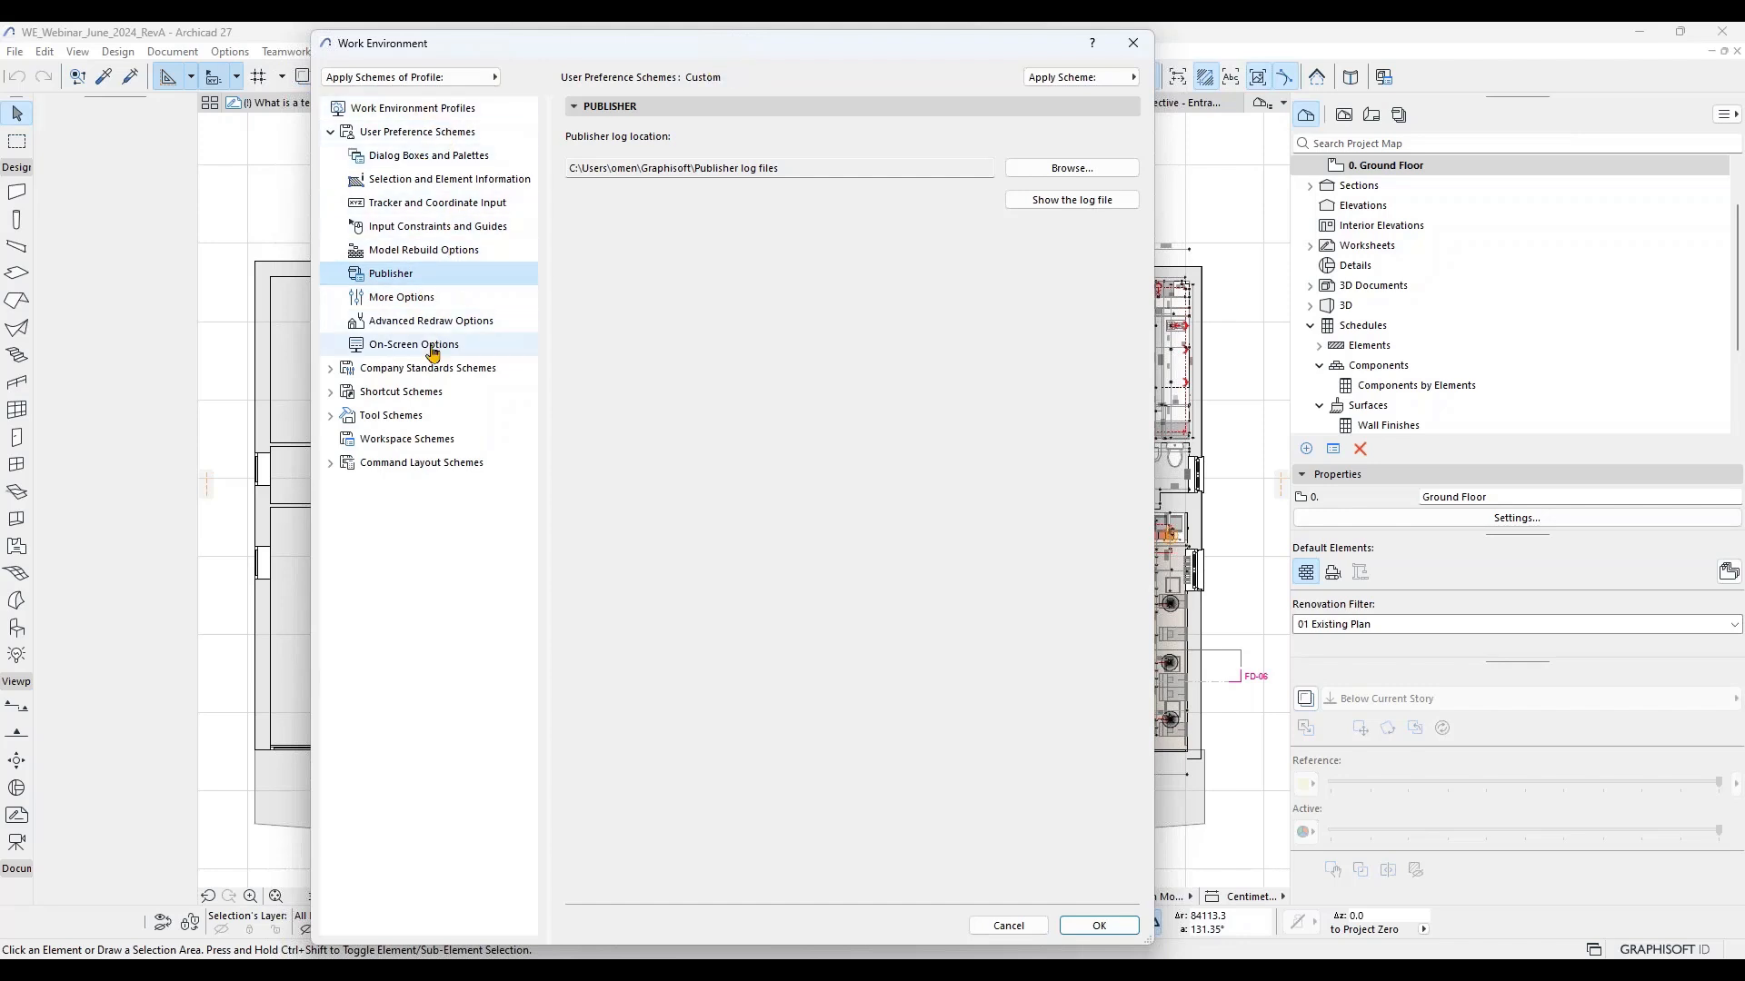
pyautogui.click(417, 132)
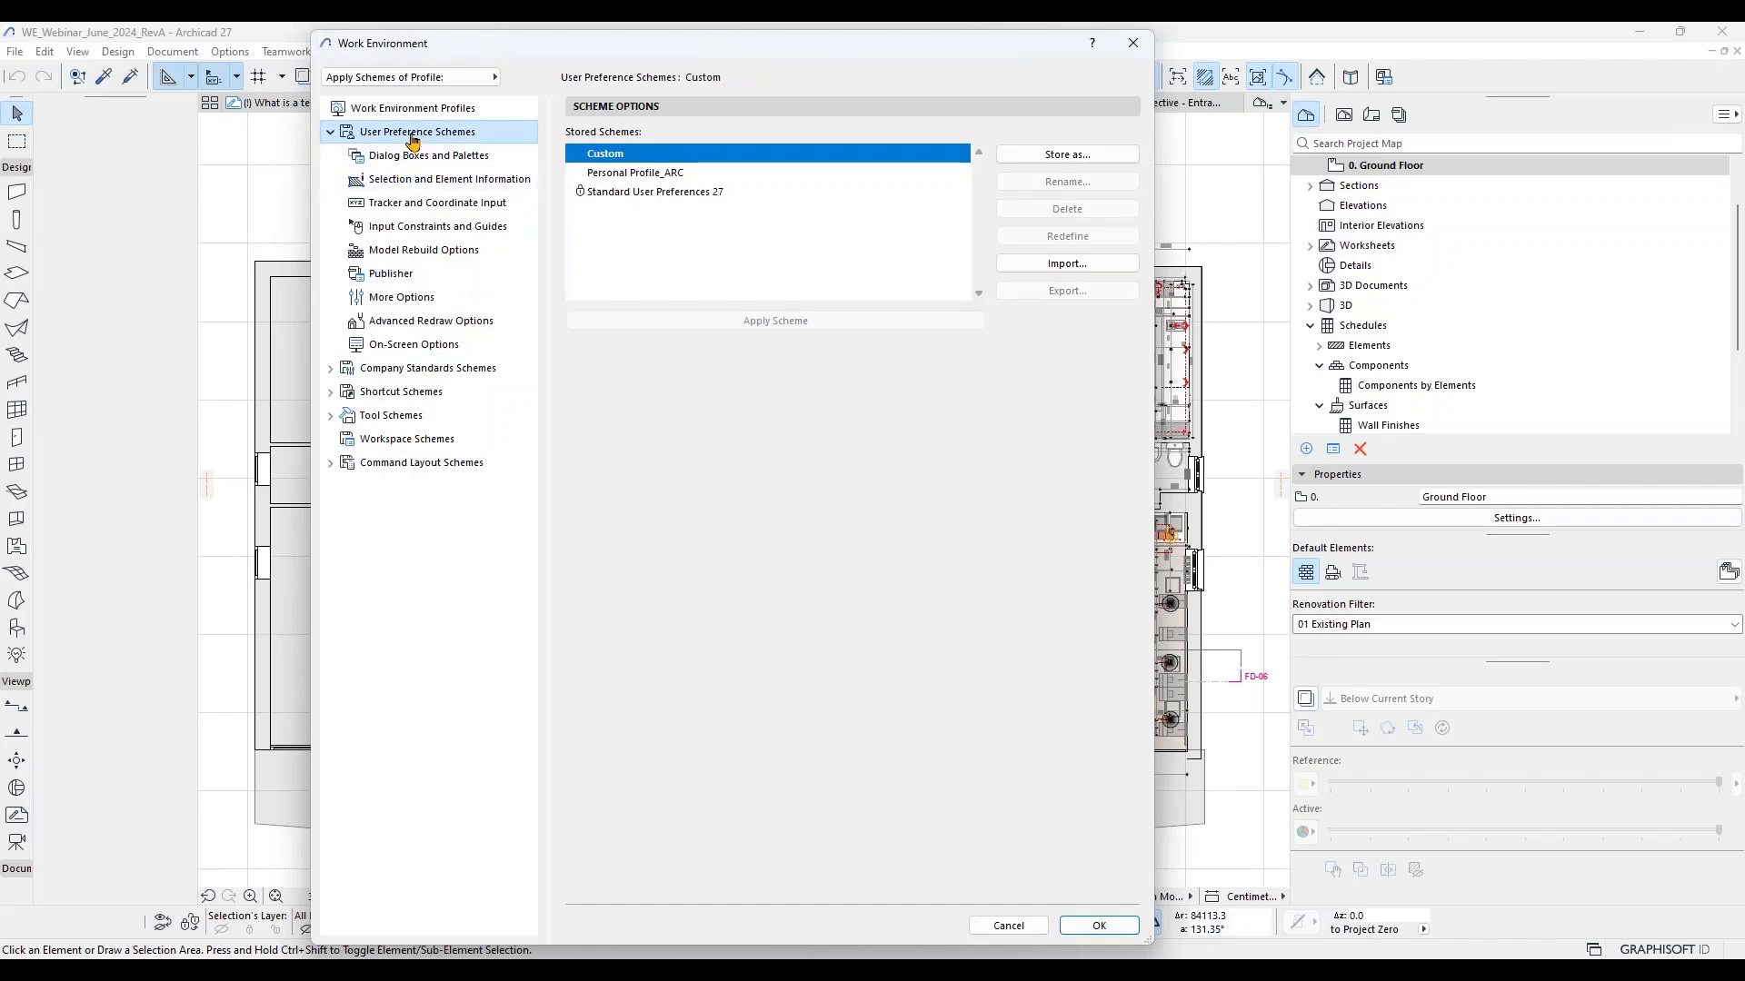
pyautogui.click(330, 131)
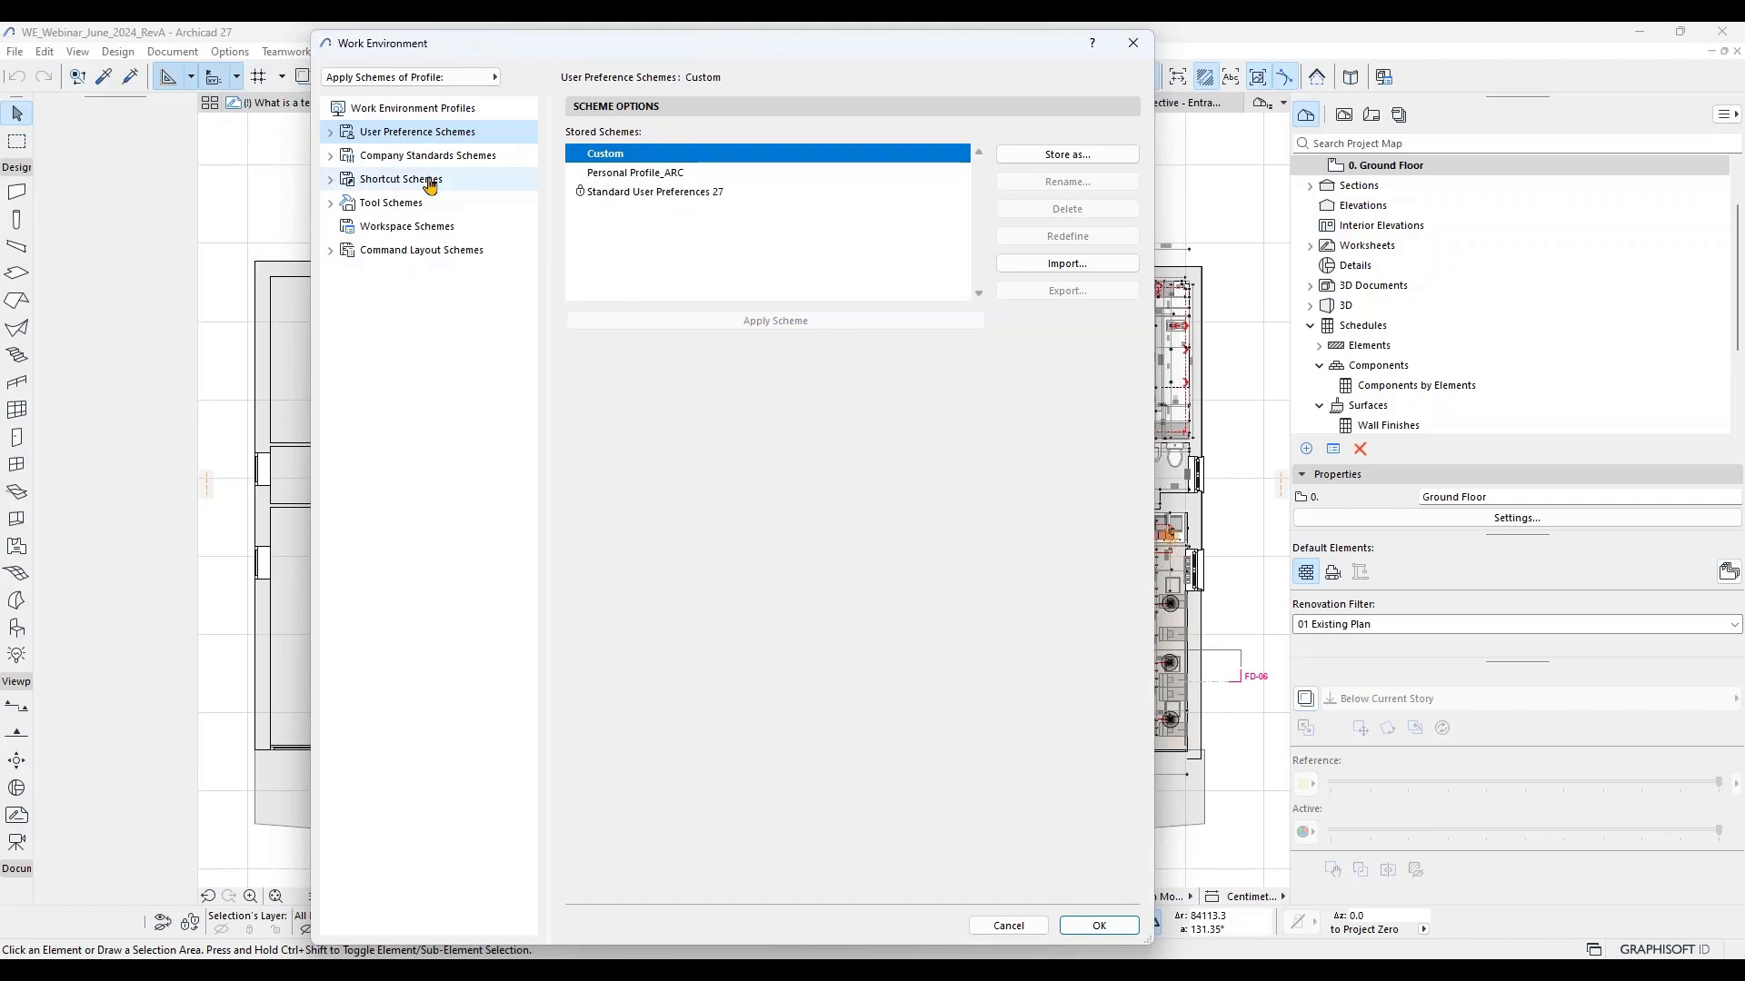
pyautogui.click(331, 132)
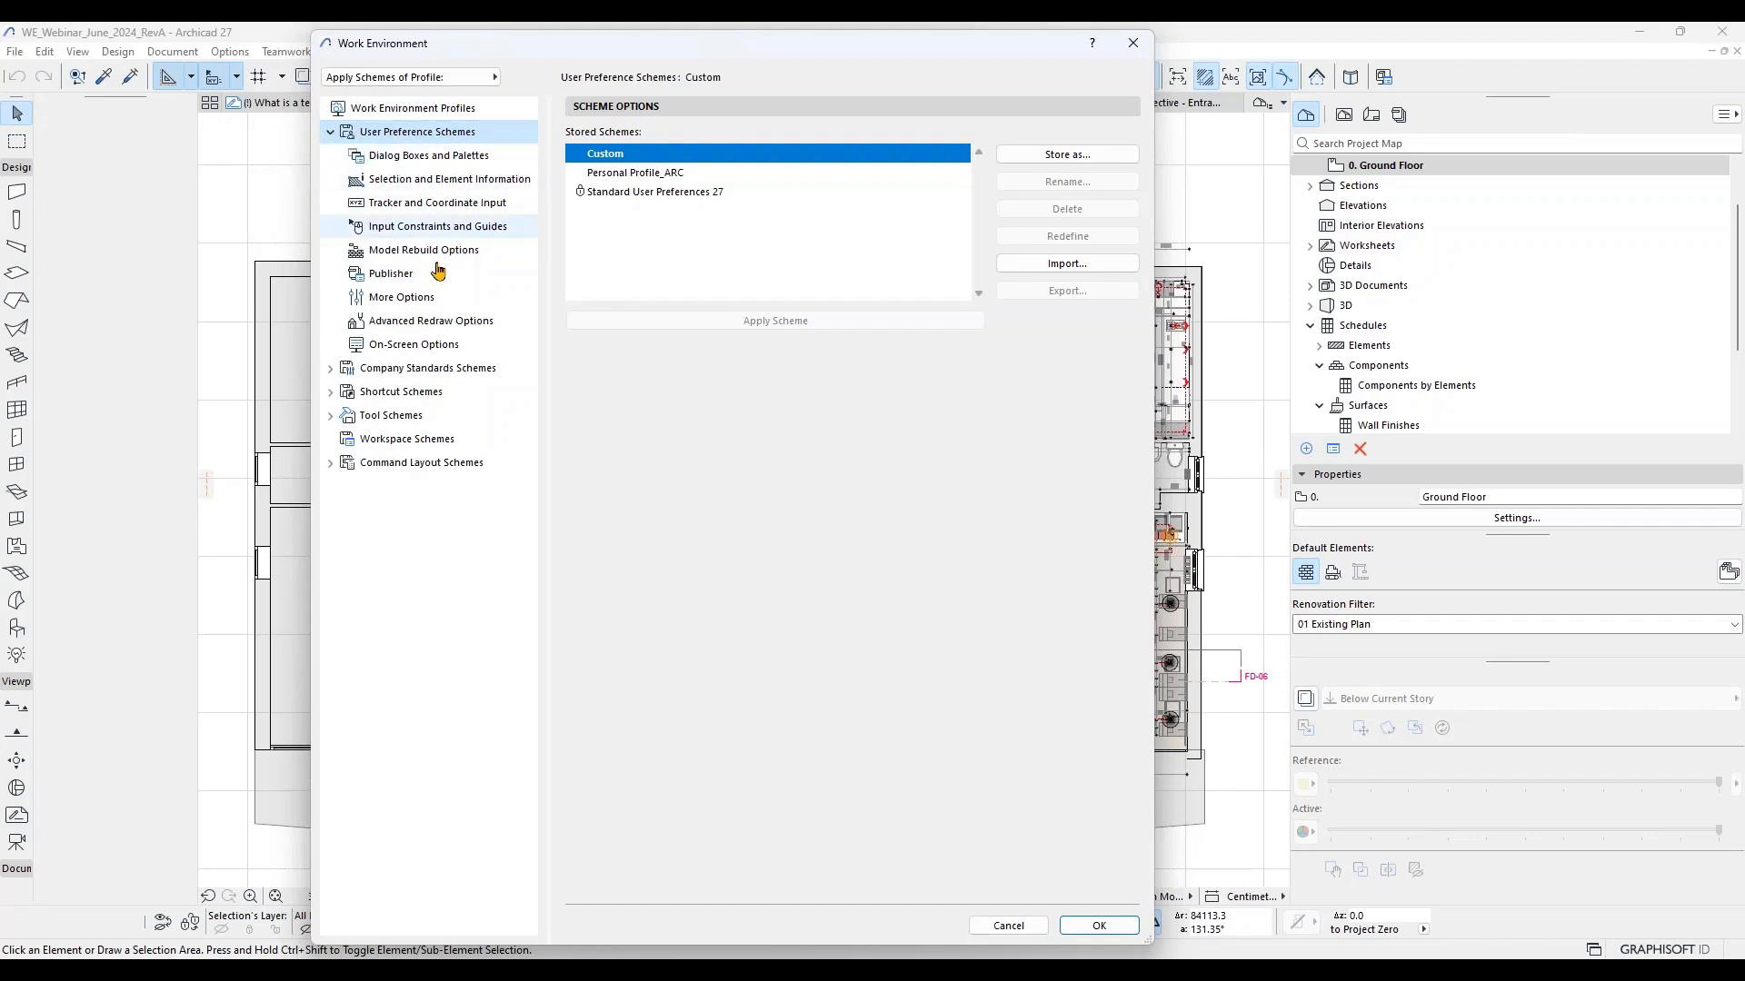
pyautogui.click(429, 345)
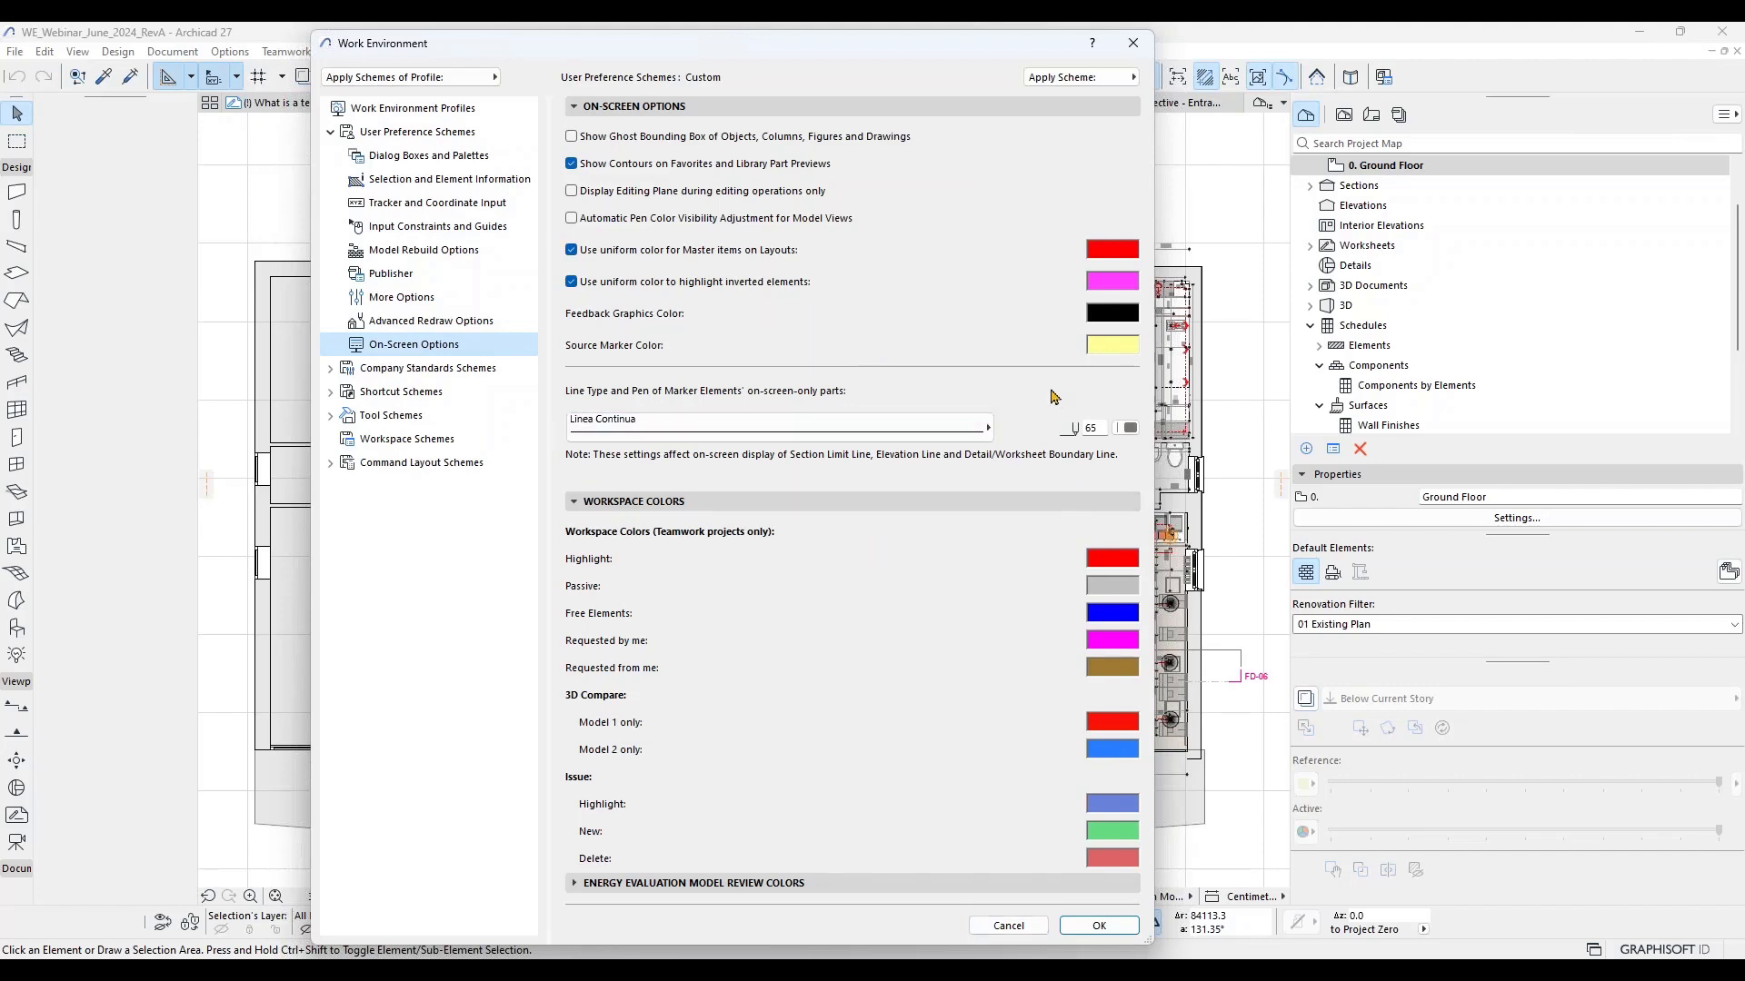
pyautogui.press('Up')
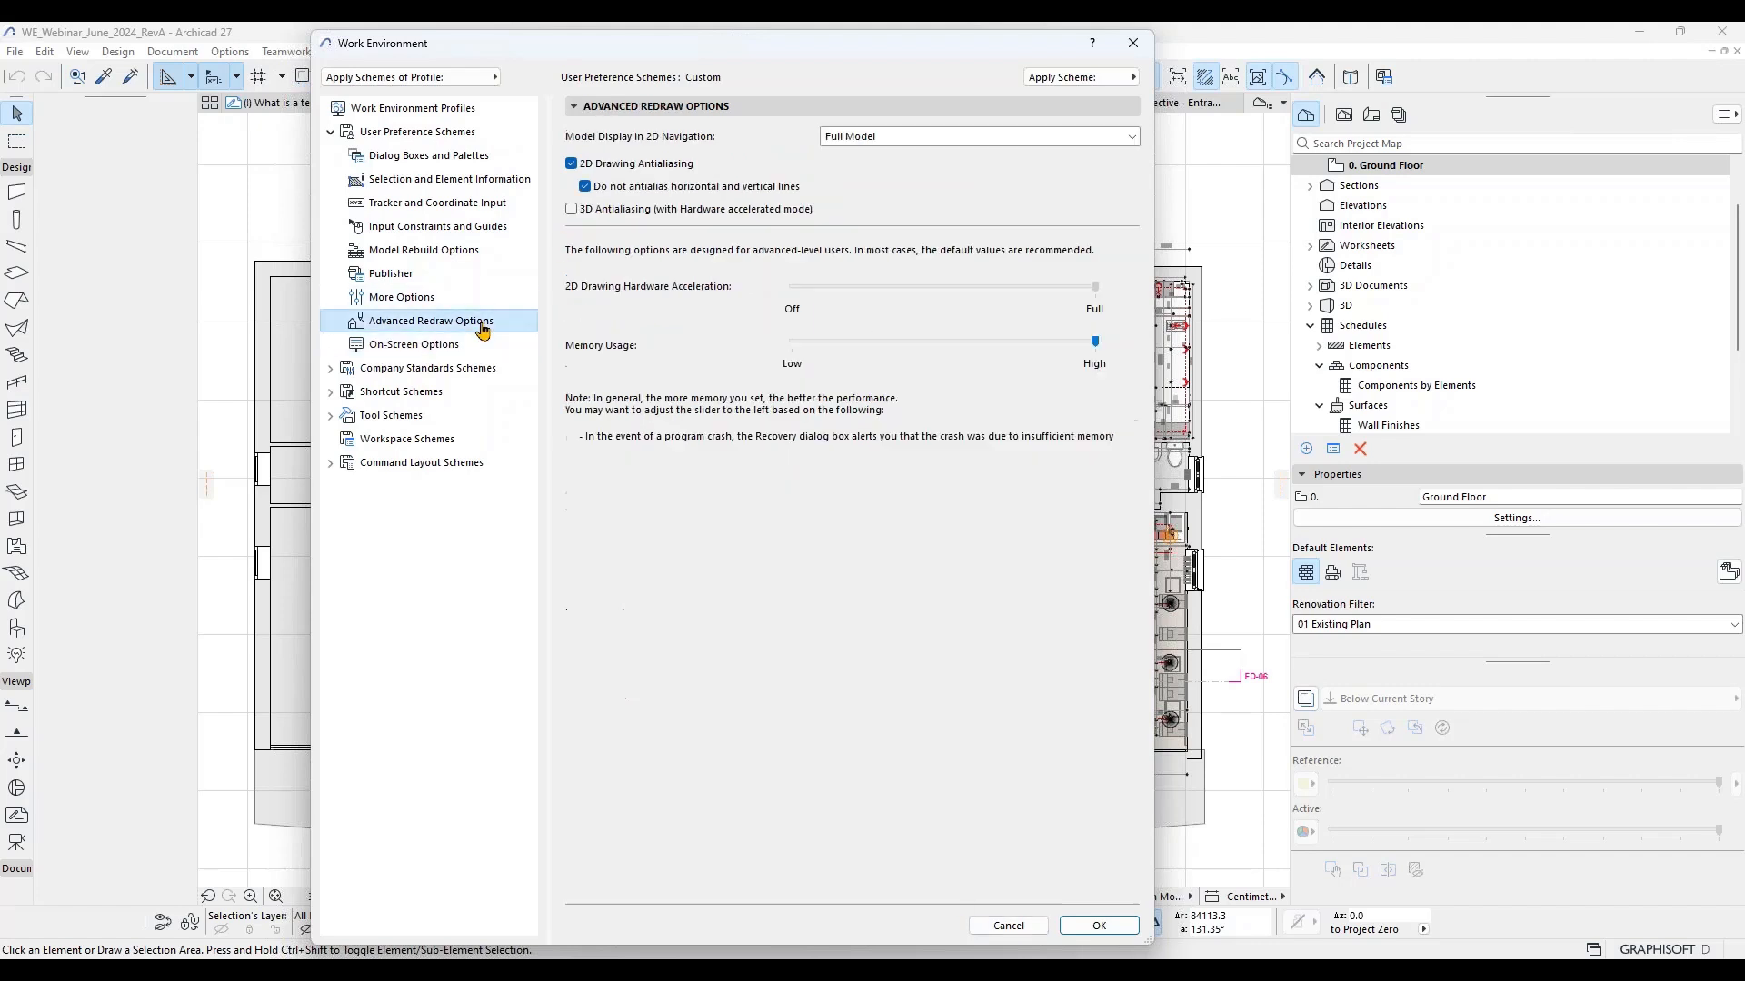
pyautogui.click(400, 297)
pyautogui.click(395, 278)
pyautogui.click(400, 297)
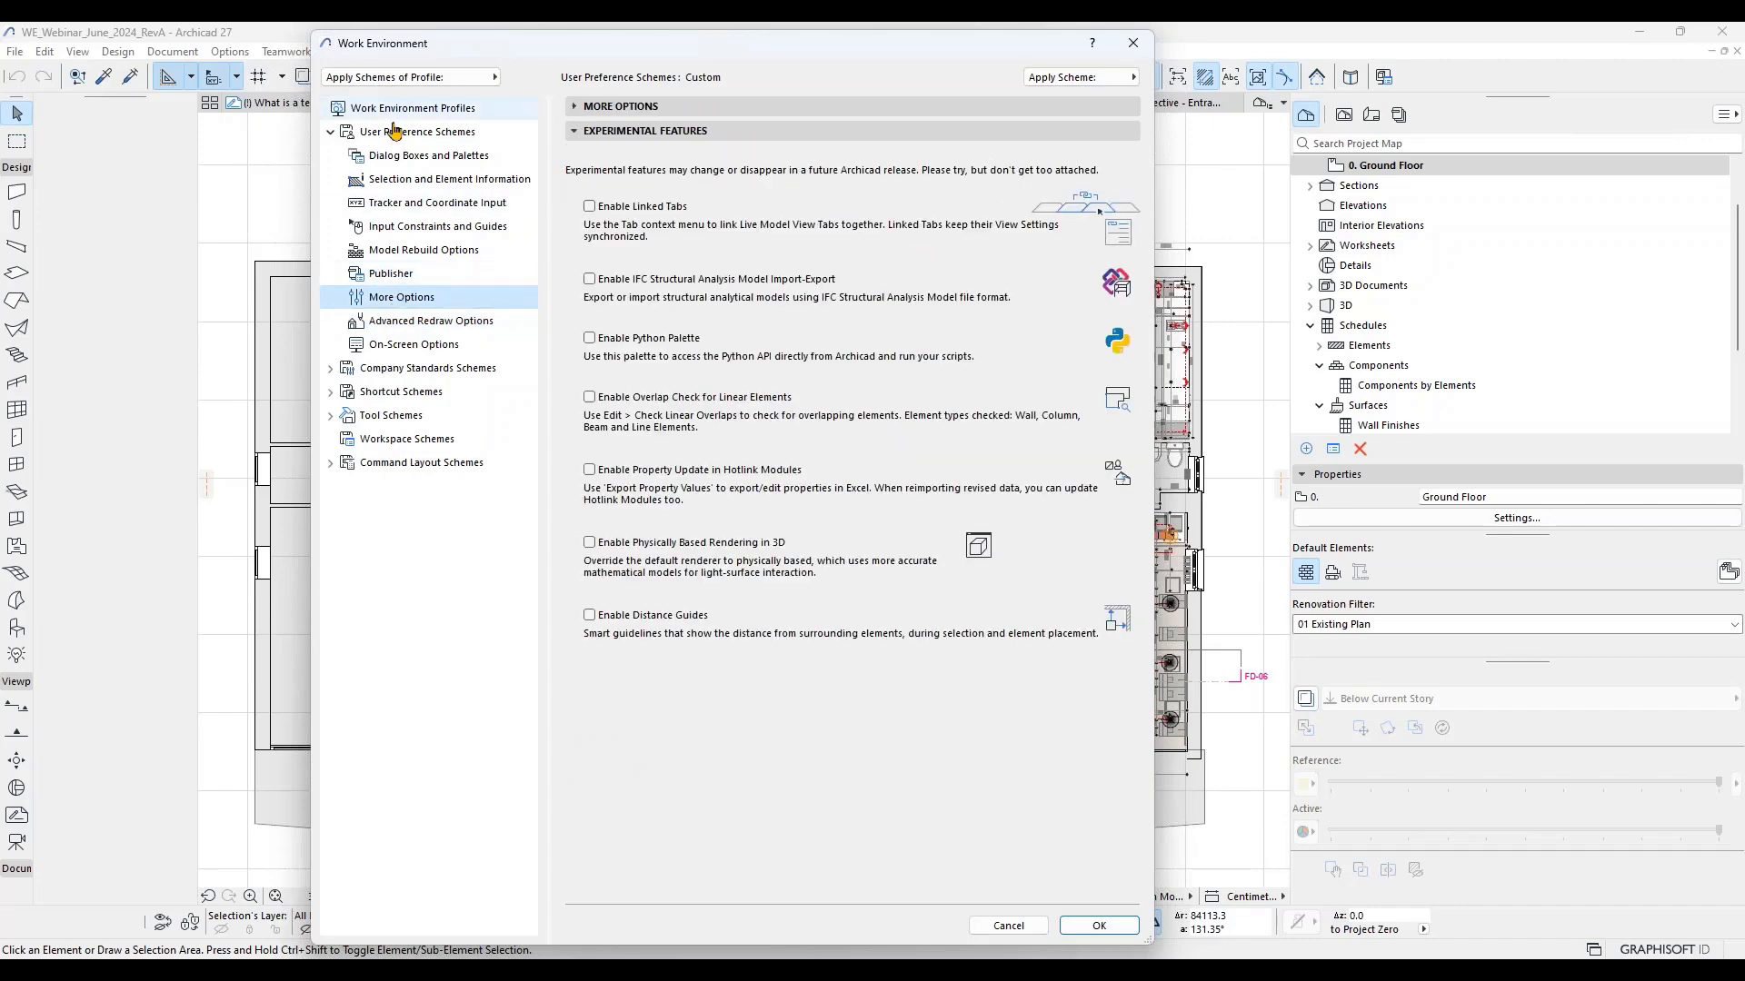
# Step: Store the modified user preferences as a new scheme named Test_Scheme
pyautogui.click(404, 132)
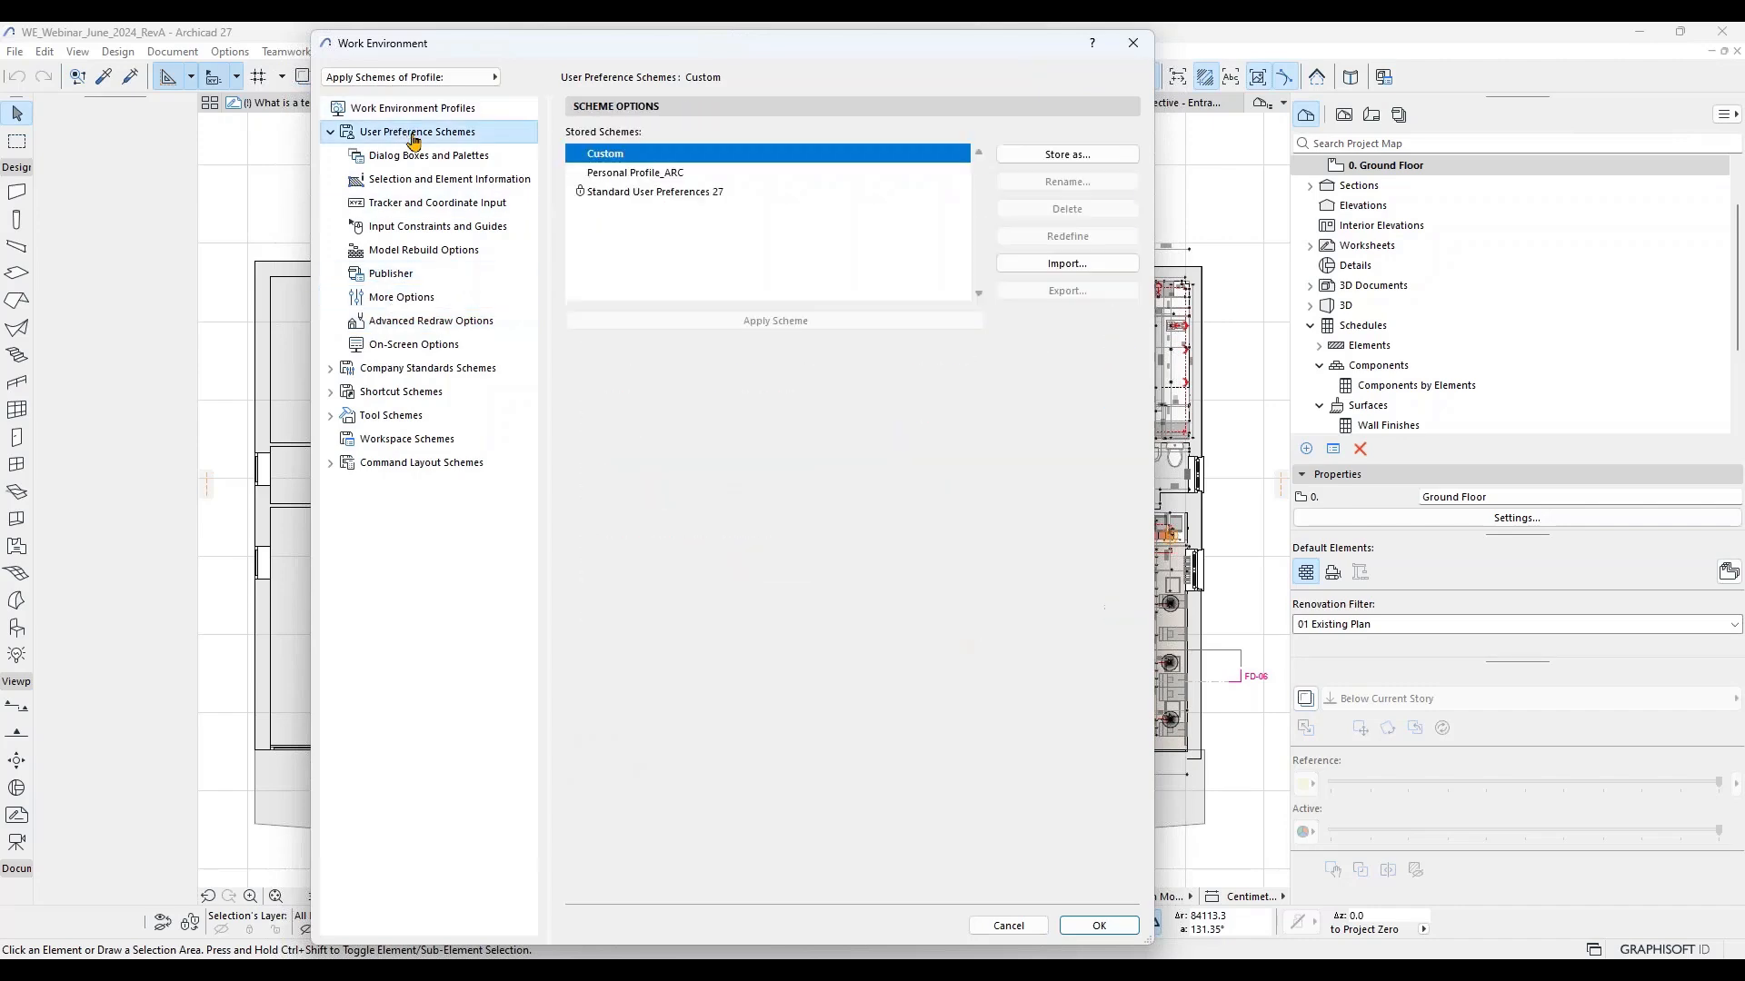
pyautogui.click(1032, 162)
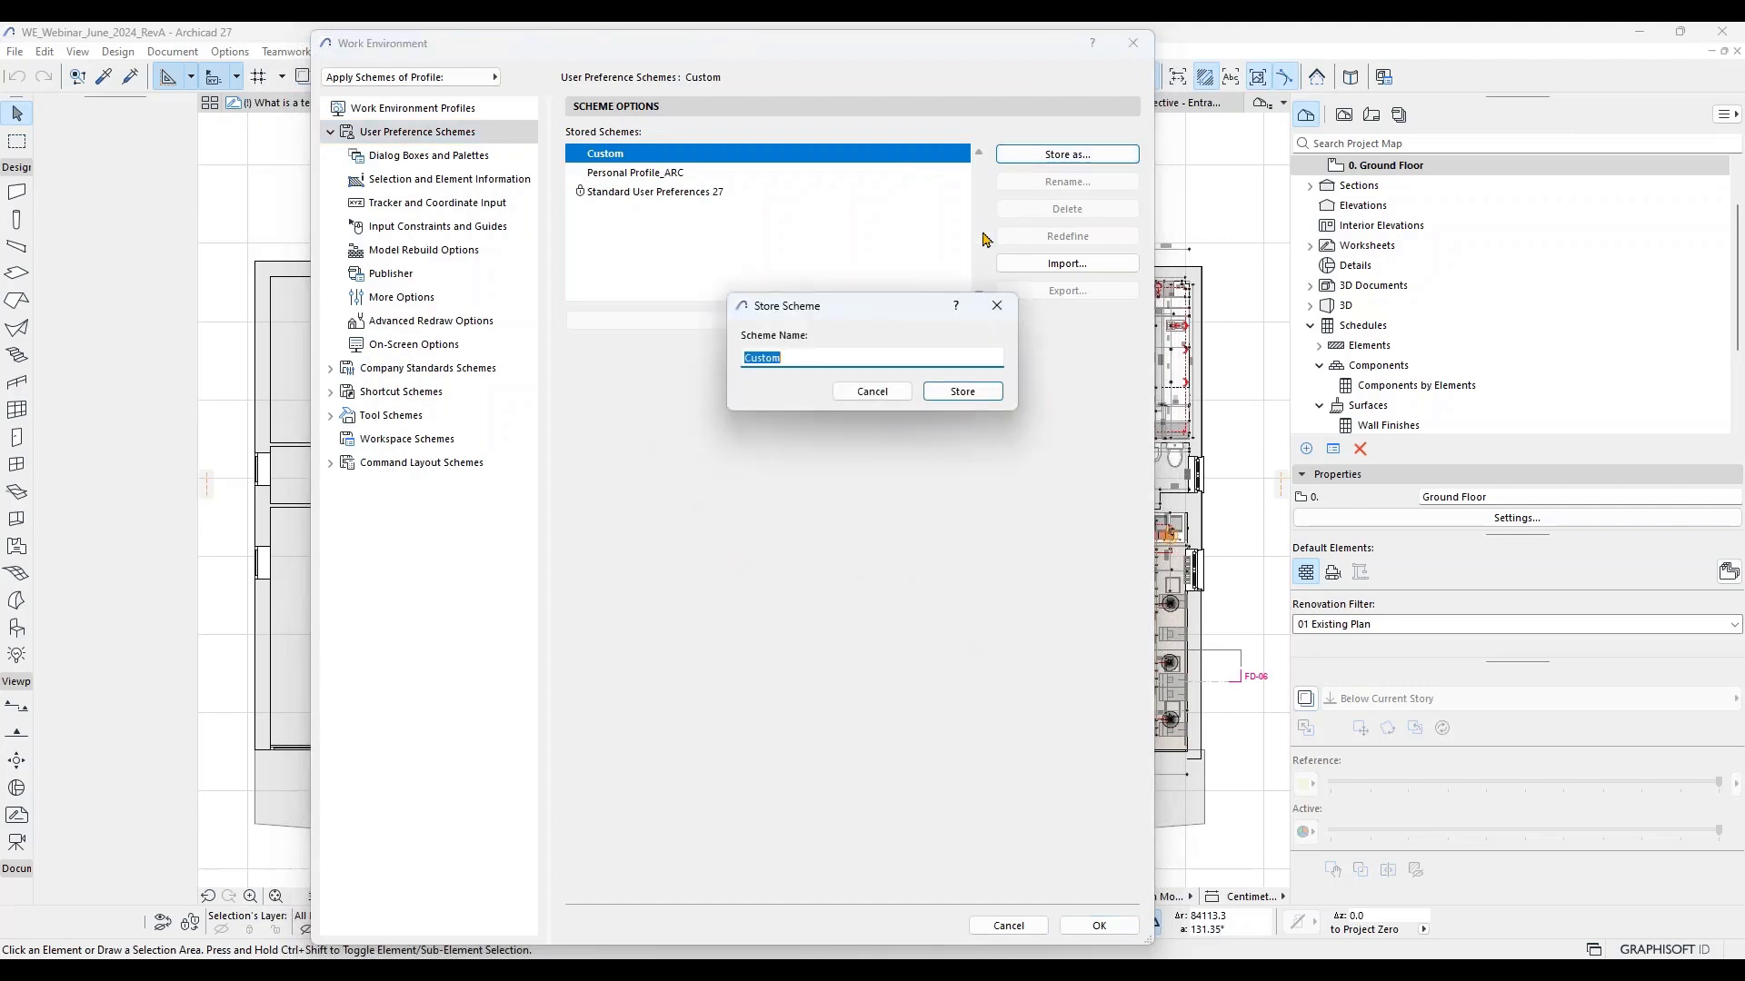
pyautogui.write('Test_Scheme')
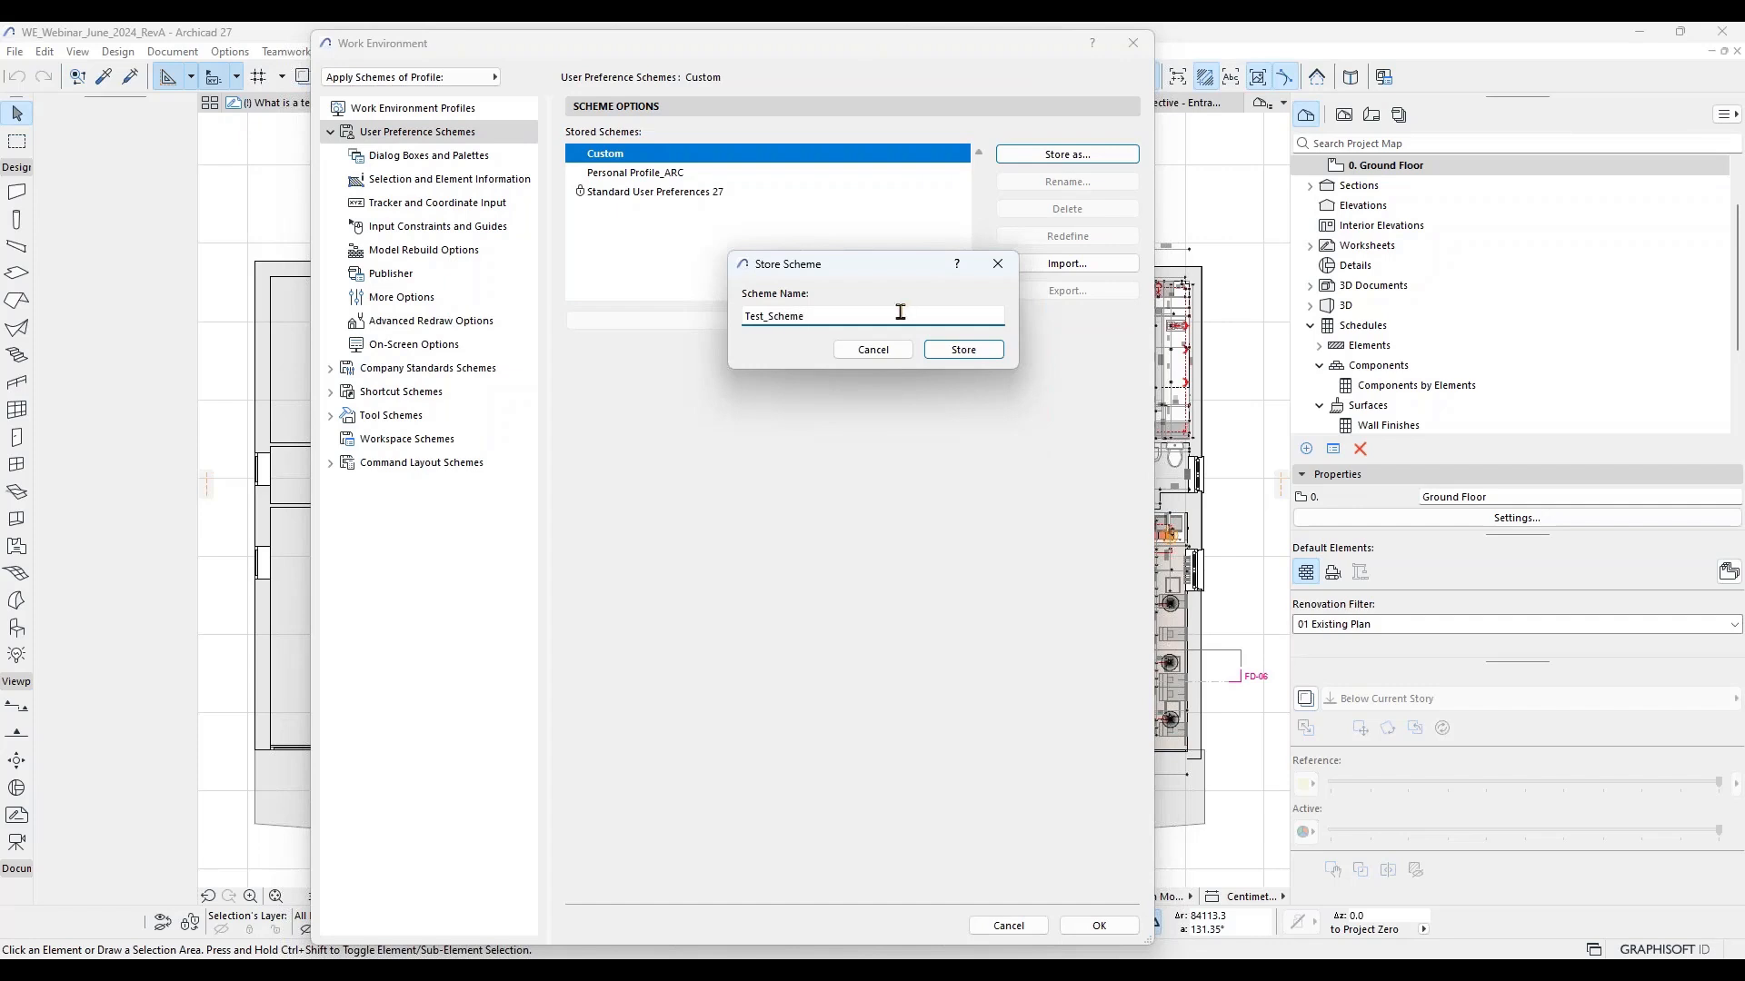
pyautogui.moveTo(889, 269); pyautogui.dragTo(728, 269)
pyautogui.click(804, 350)
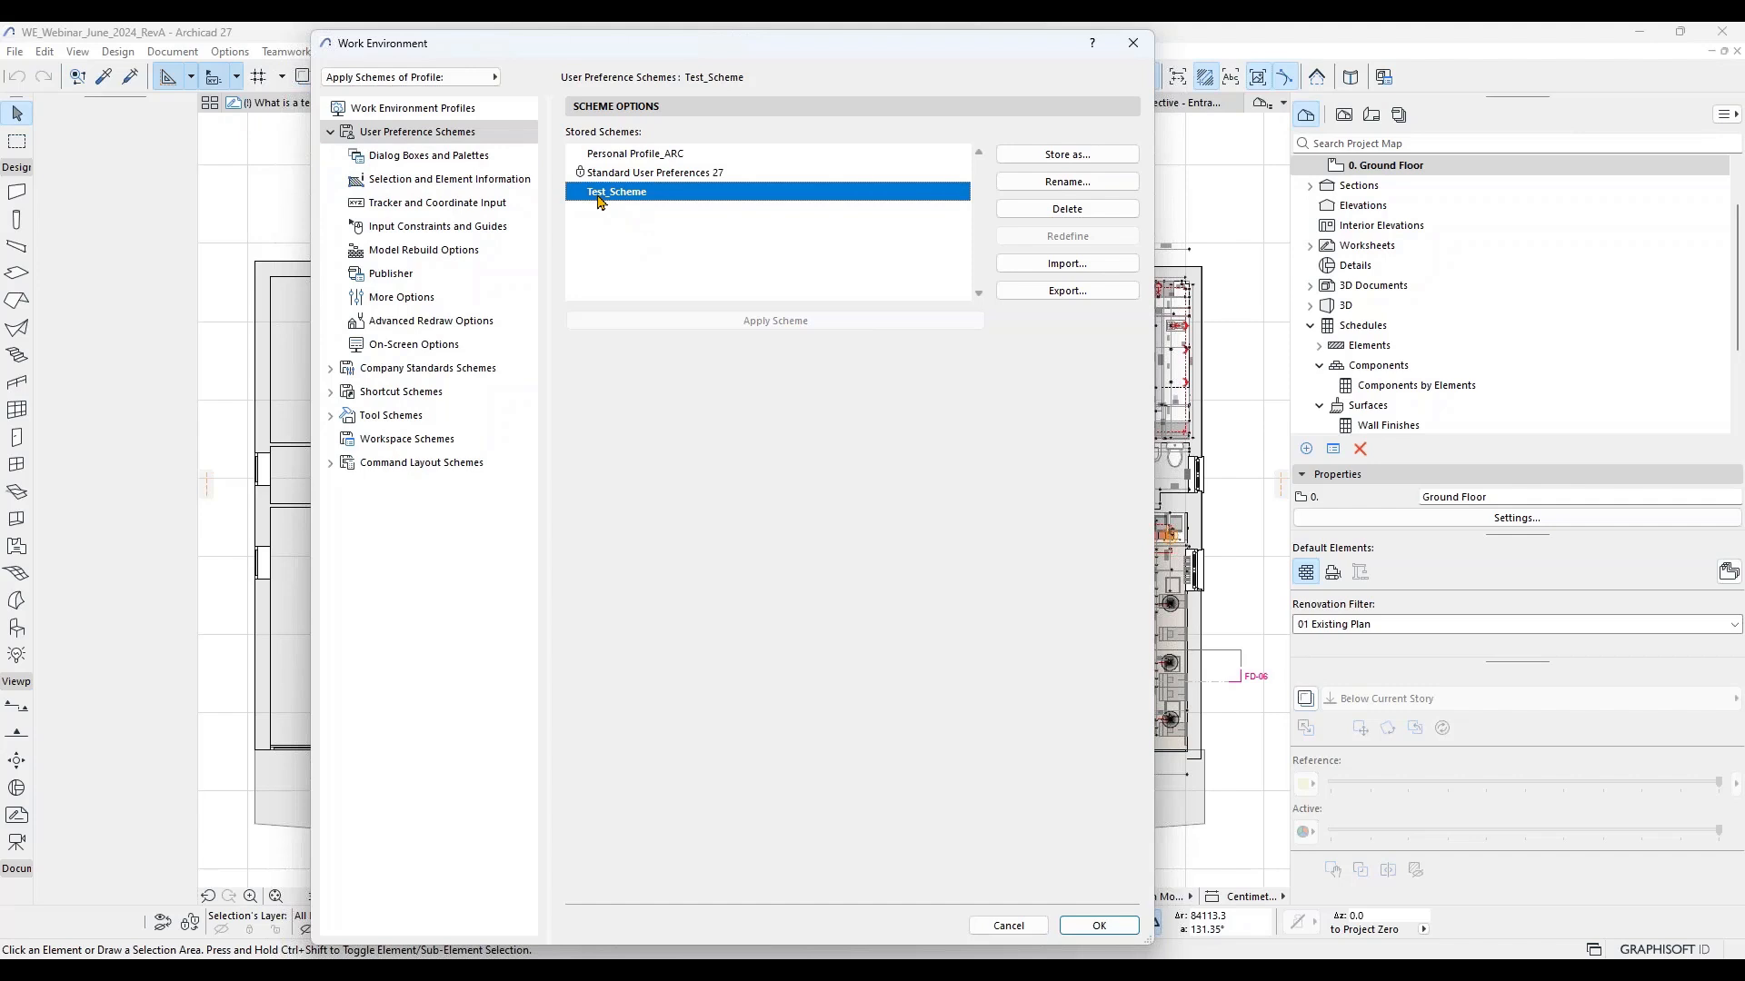
# Step: Nudge the scroll effect speed for dialog box panel opening while Test_Scheme is the current scheme
pyautogui.click(504, 156)
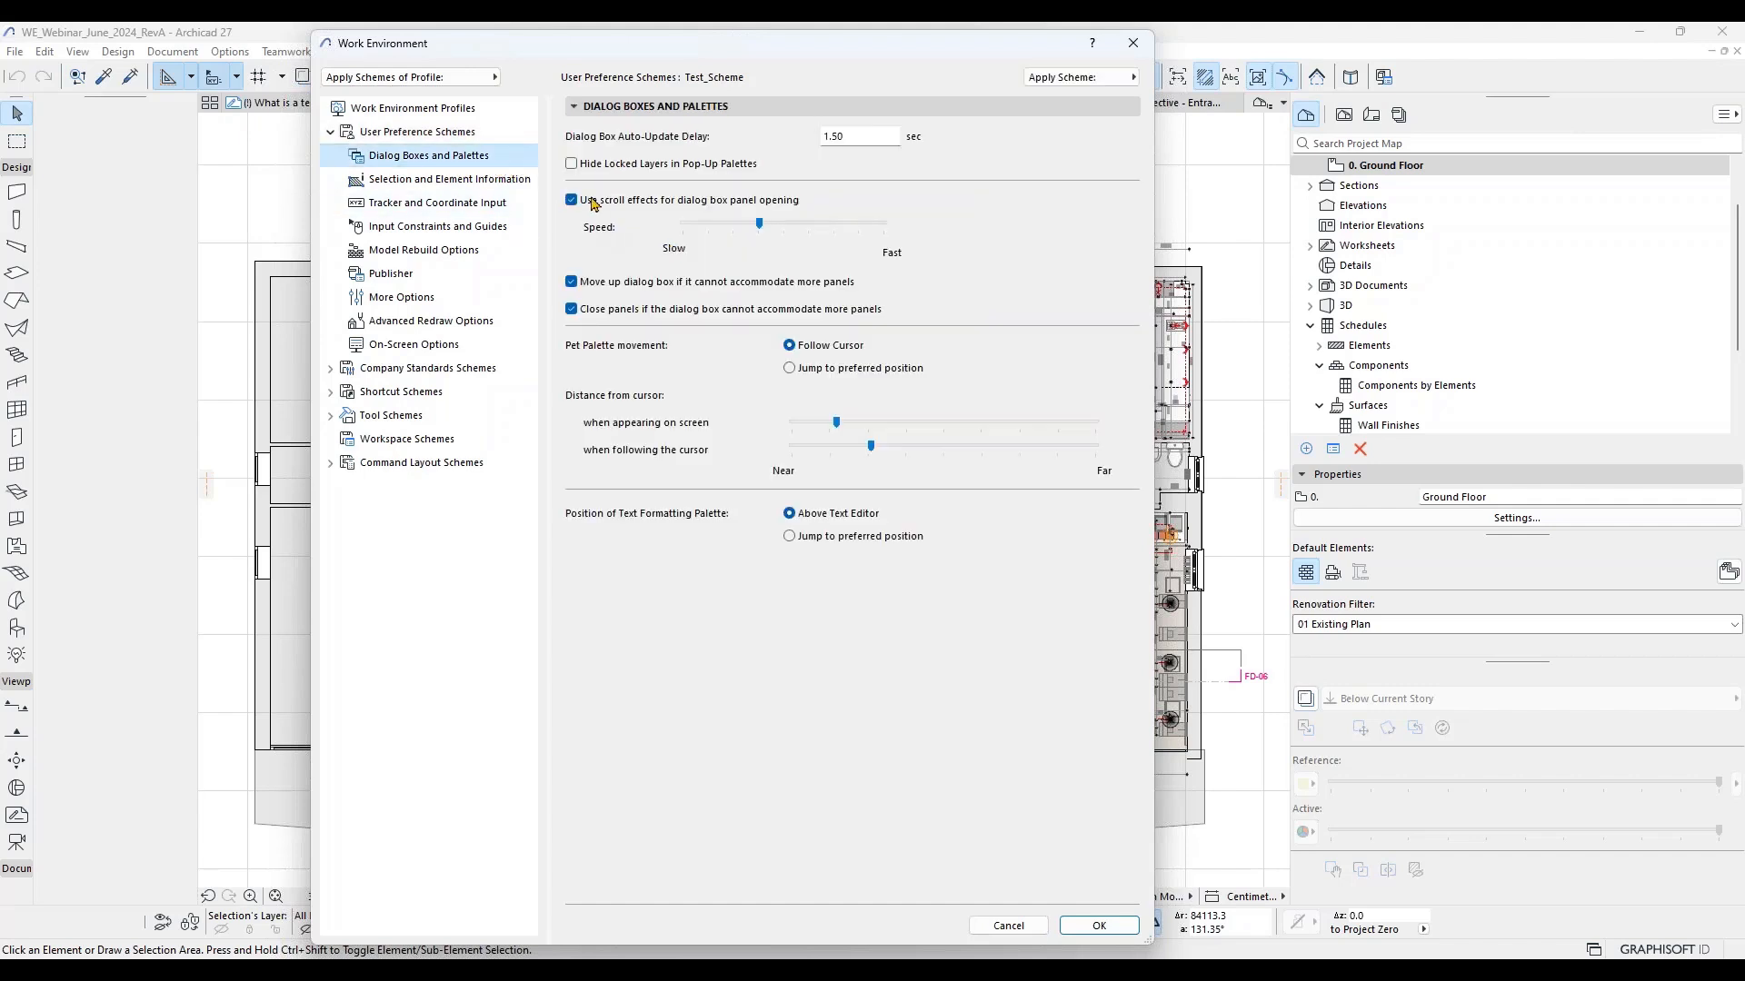
pyautogui.click(760, 225)
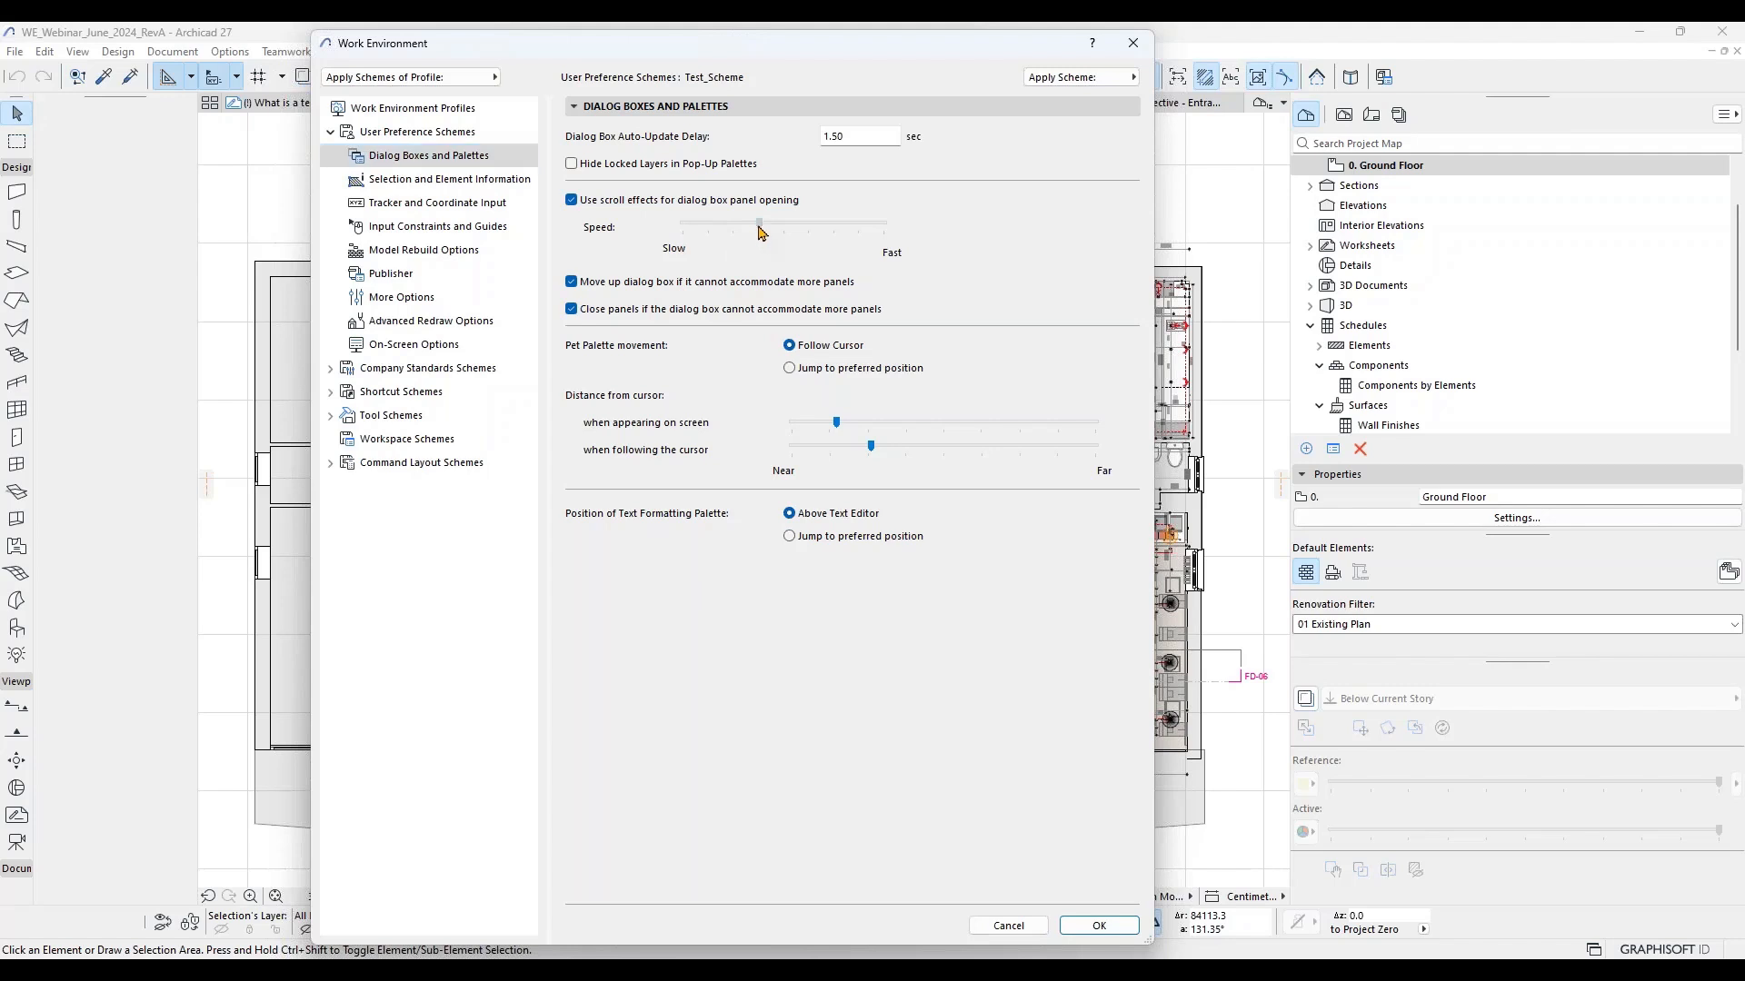
pyautogui.moveTo(761, 229); pyautogui.dragTo(758, 233)
# Step: Select the Personal Profile_ARC and Standard User Preferences 27 schemes in turn without applying them, checking the dialog box scroll speed
pyautogui.click(394, 134)
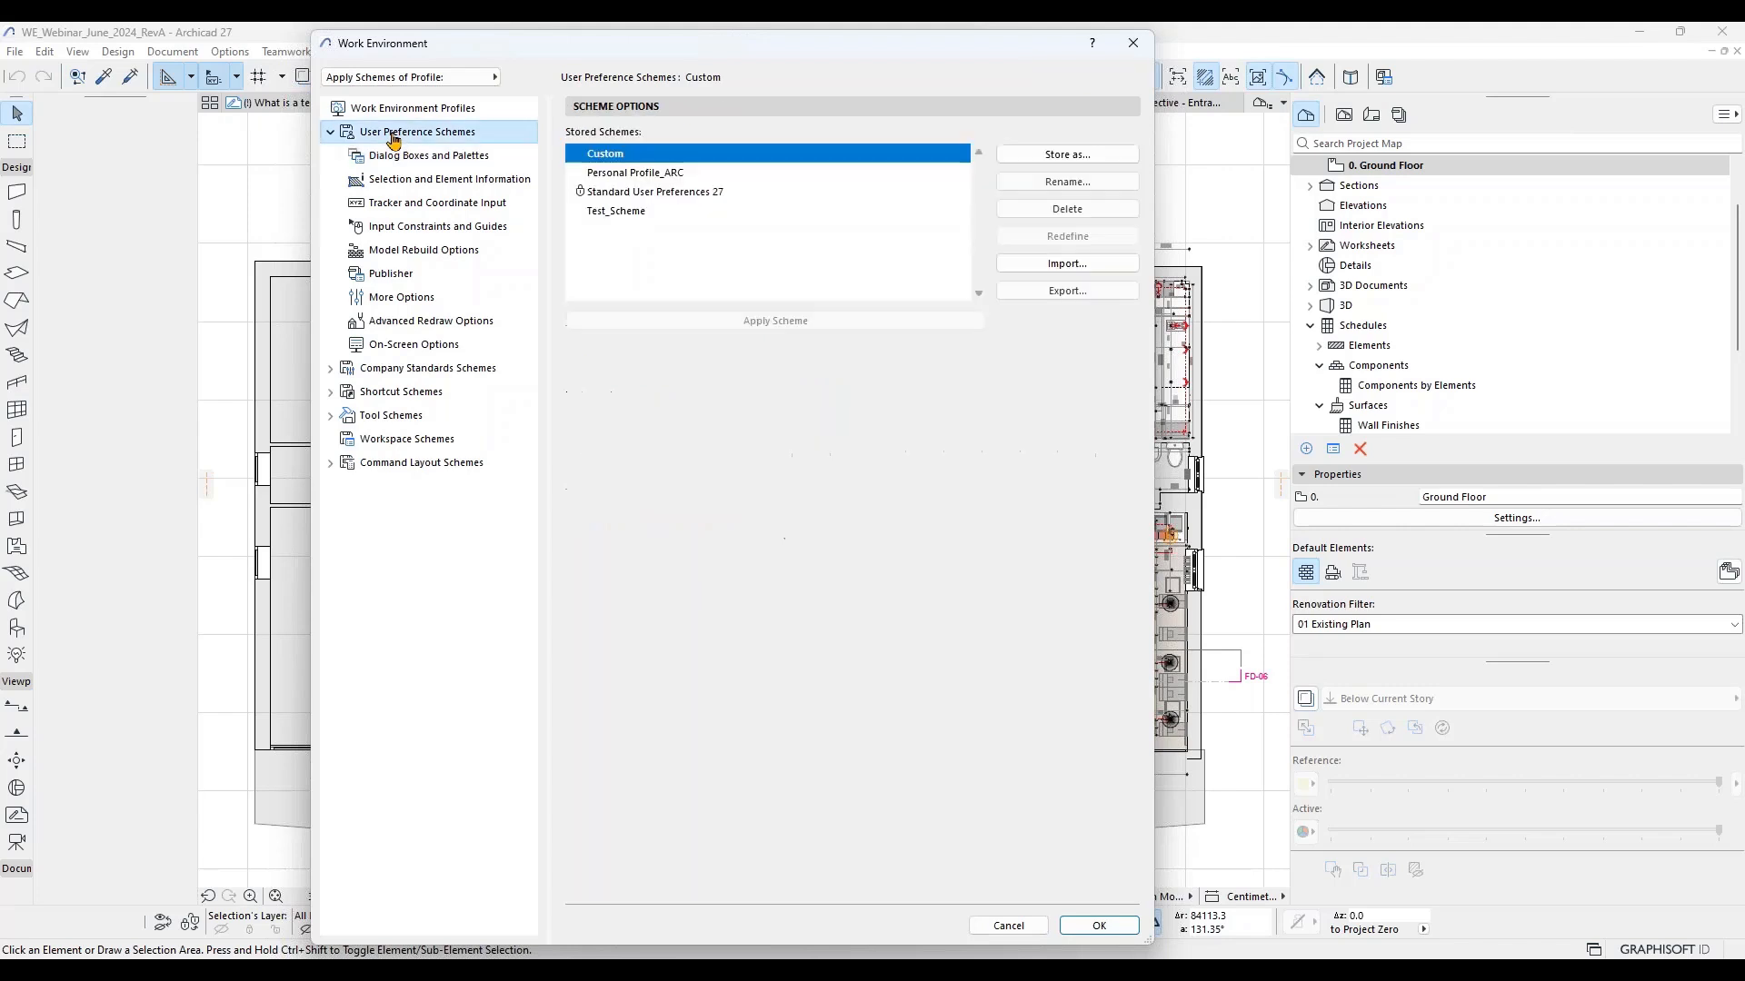
pyautogui.click(637, 174)
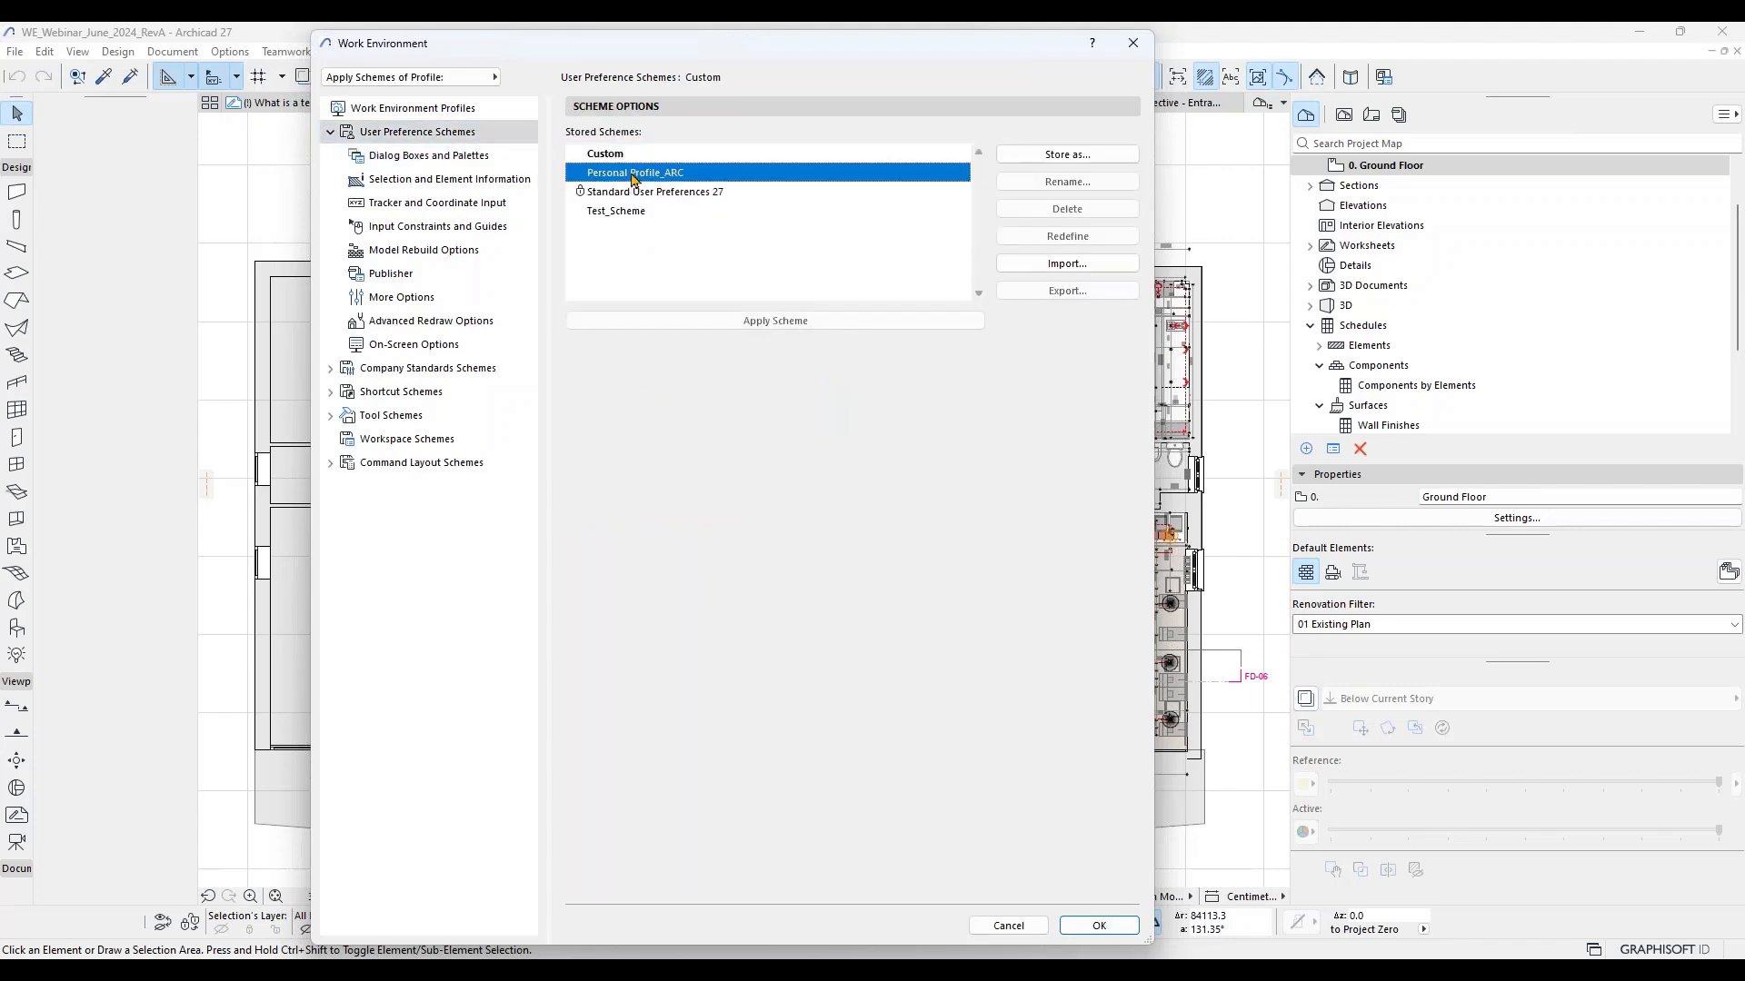
pyautogui.click(452, 157)
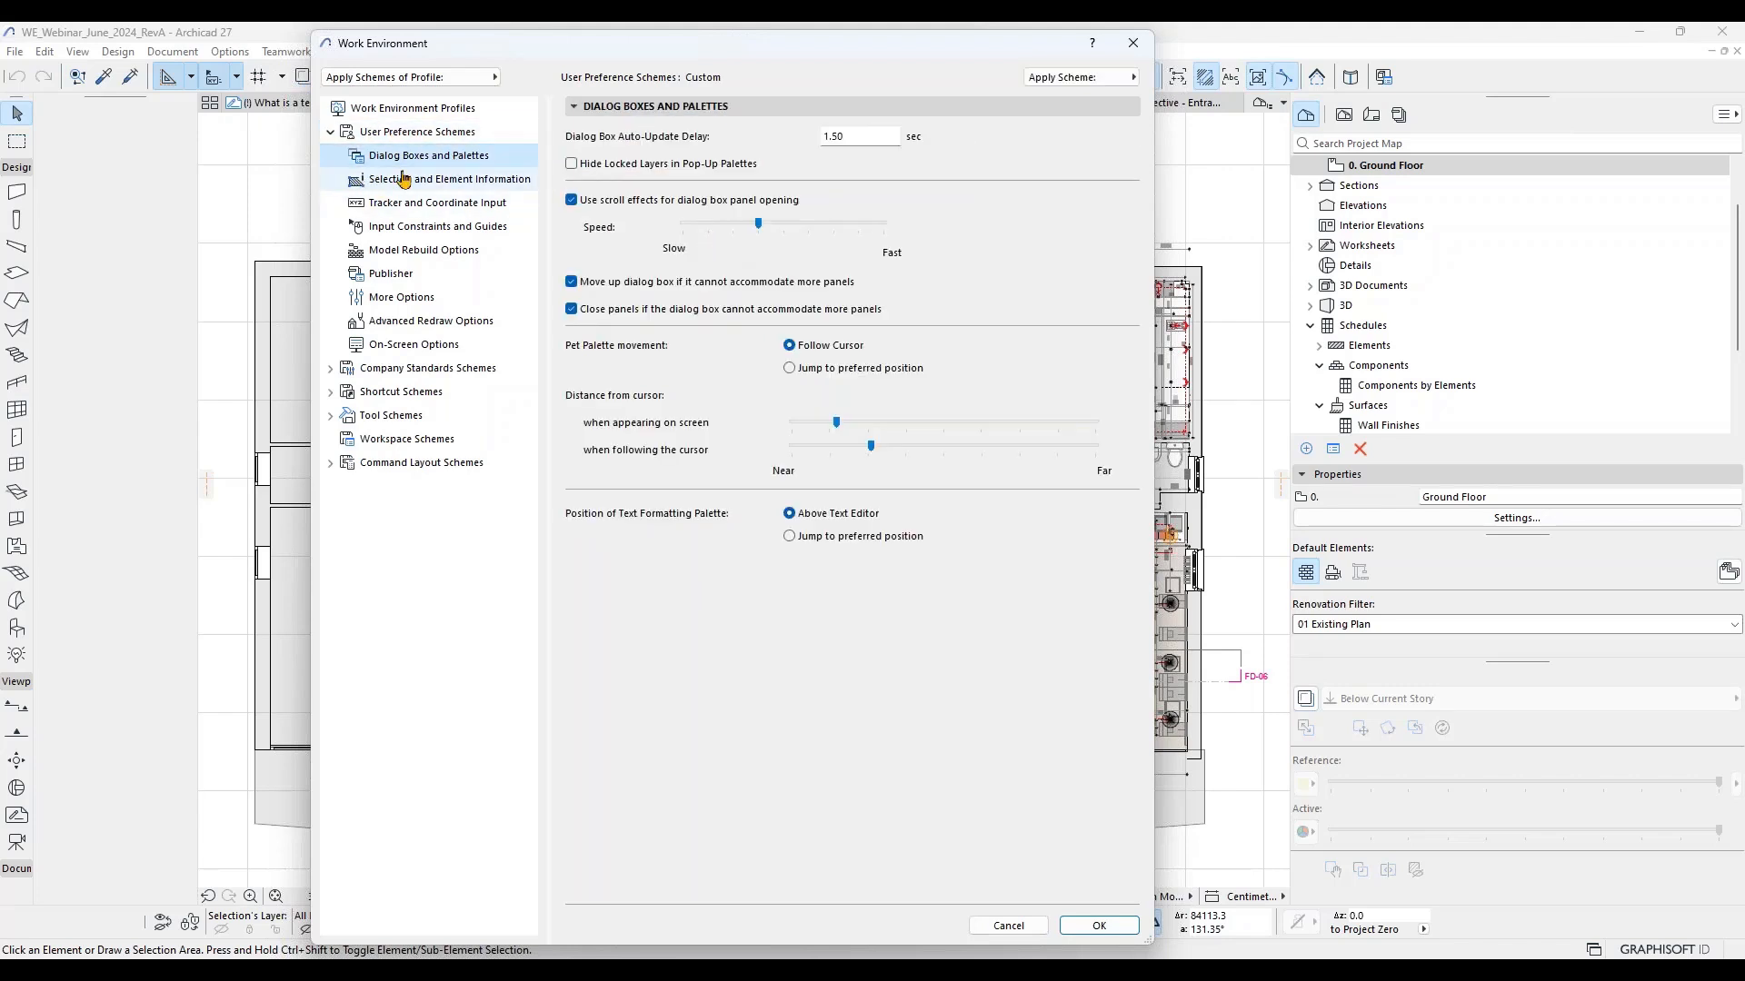
pyautogui.click(418, 133)
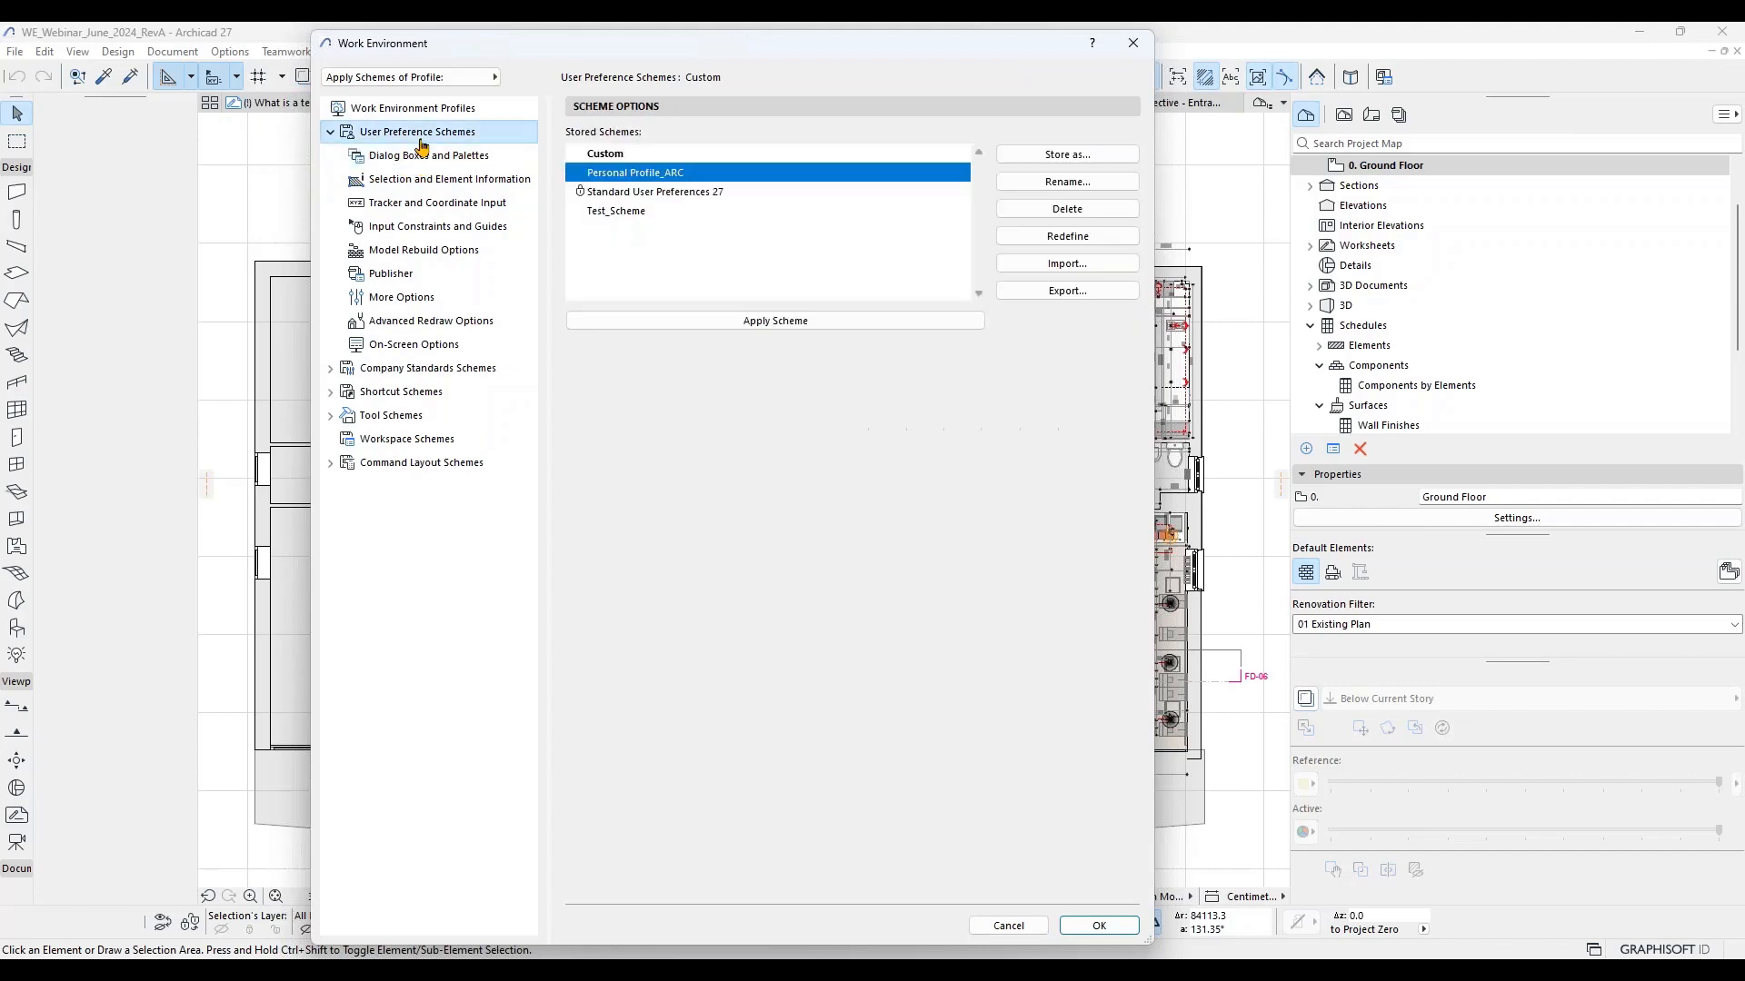
pyautogui.click(648, 193)
pyautogui.click(452, 157)
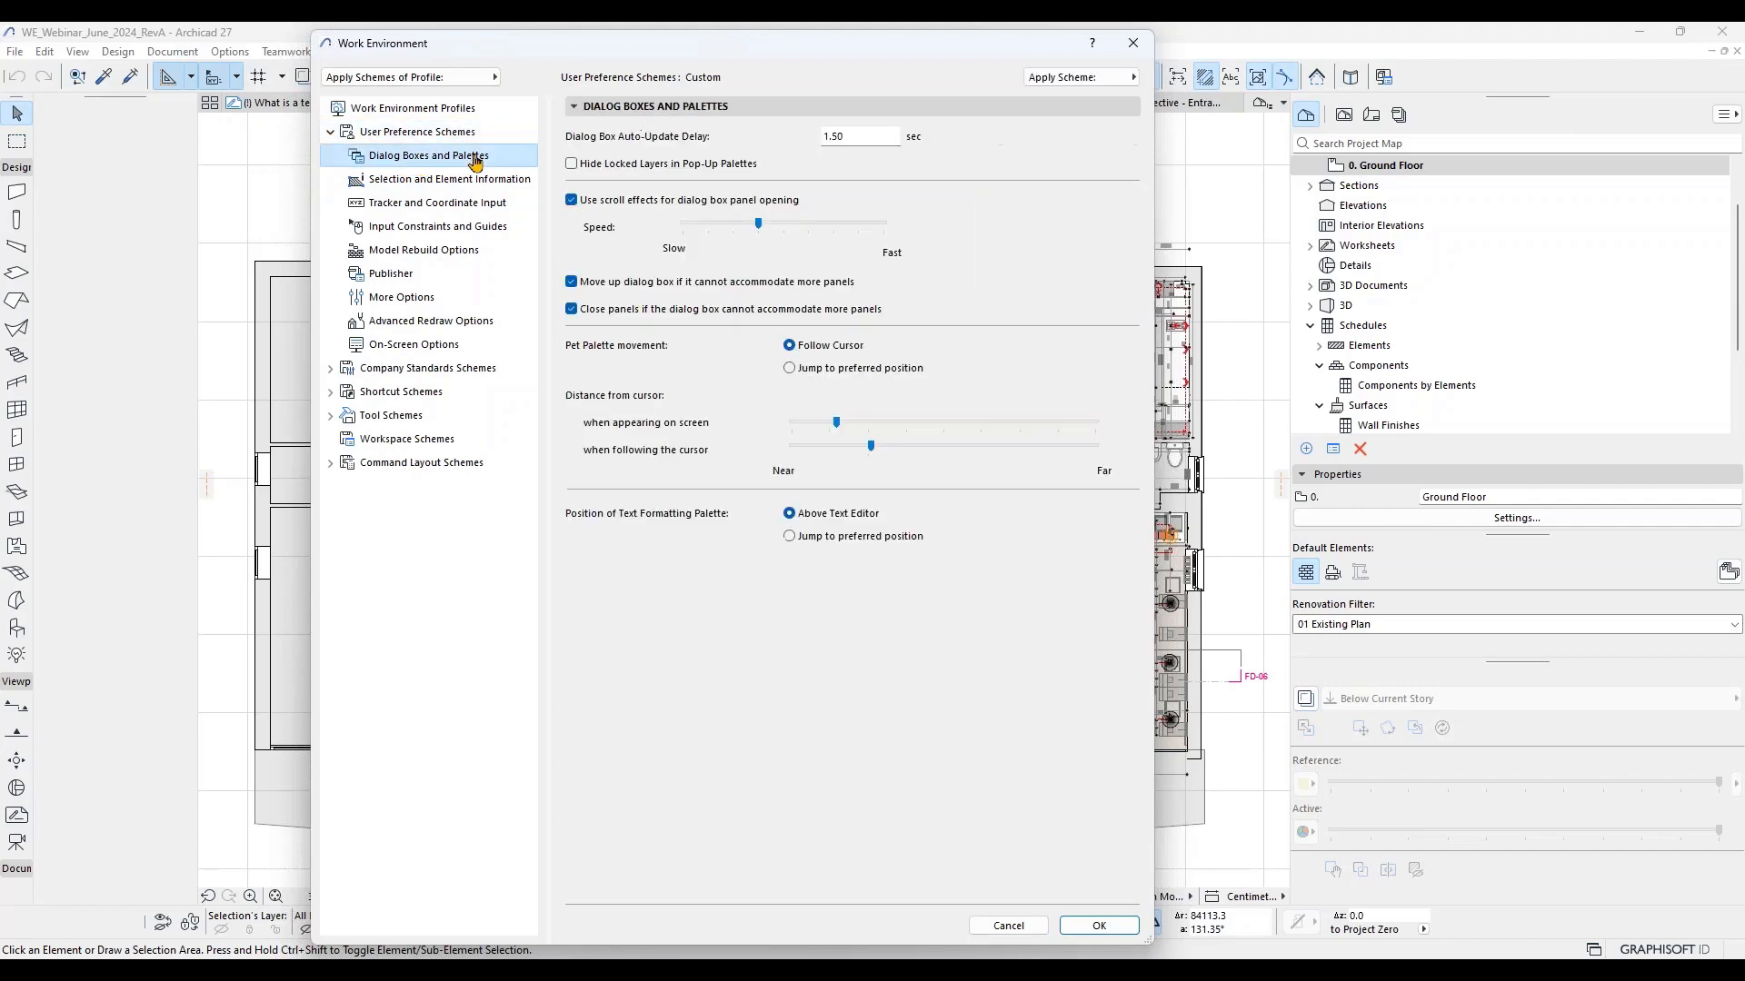
pyautogui.click(766, 227)
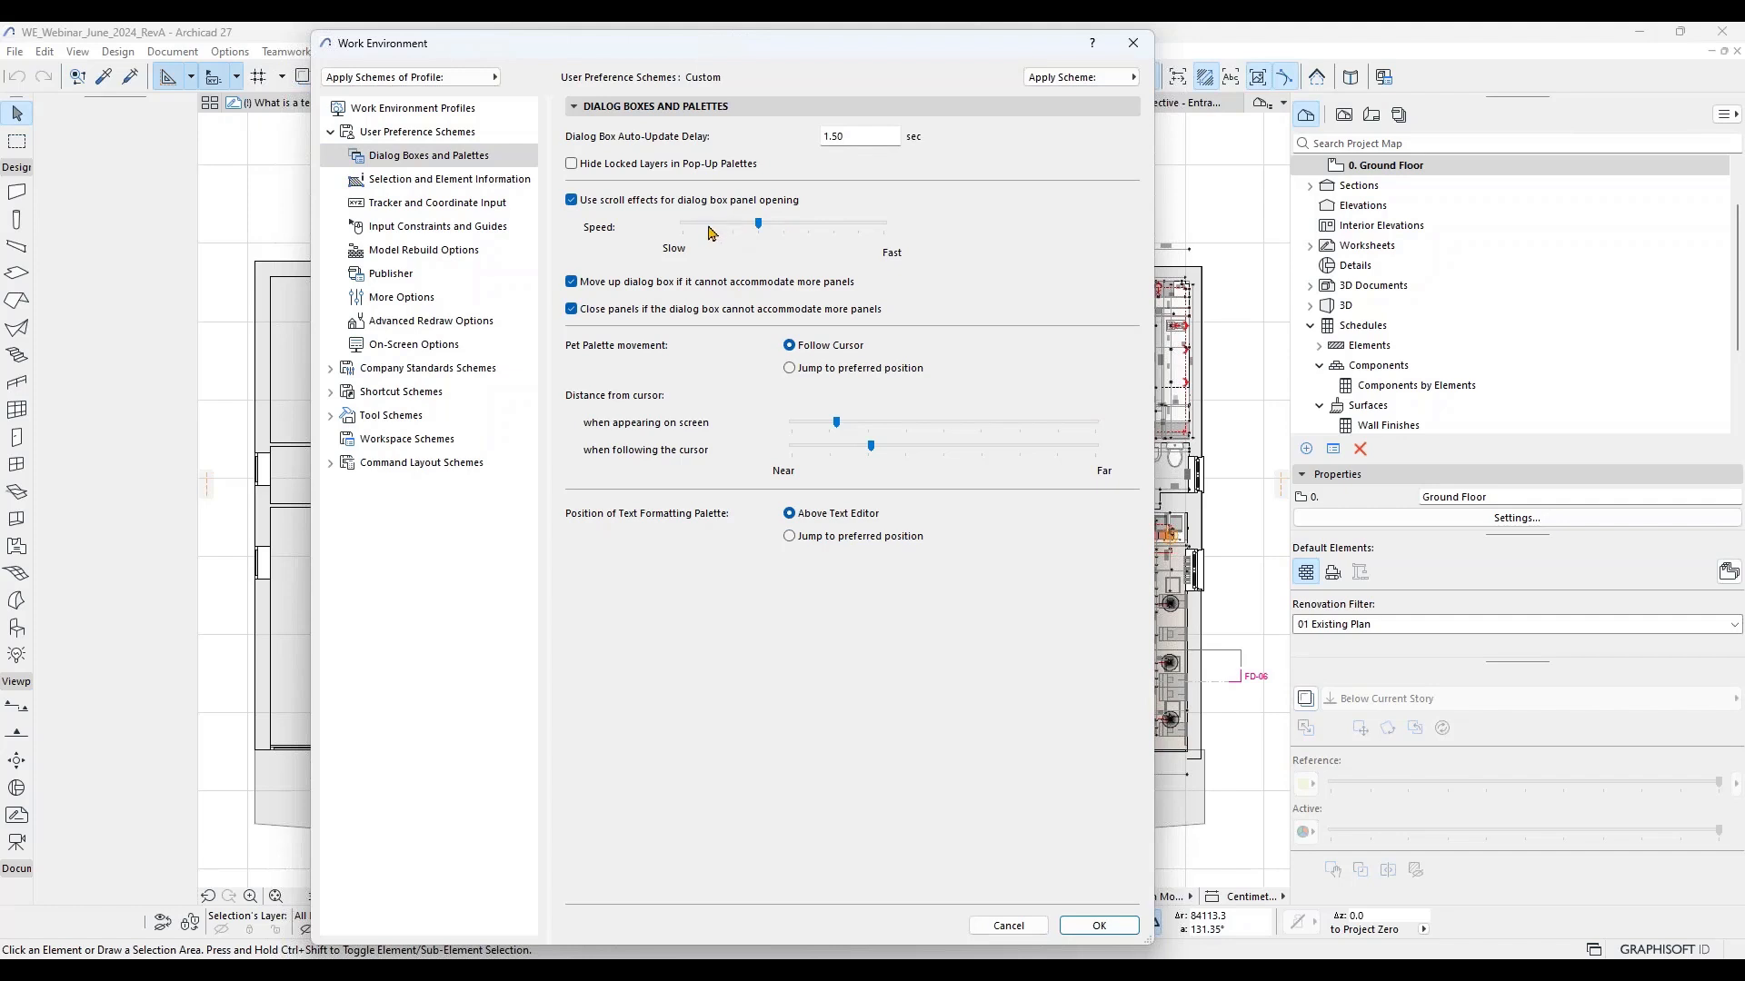
# Step: Apply the stored Personal Profile_ARC user preference scheme and check its scroll effect speed for dialog box panels
pyautogui.click(418, 132)
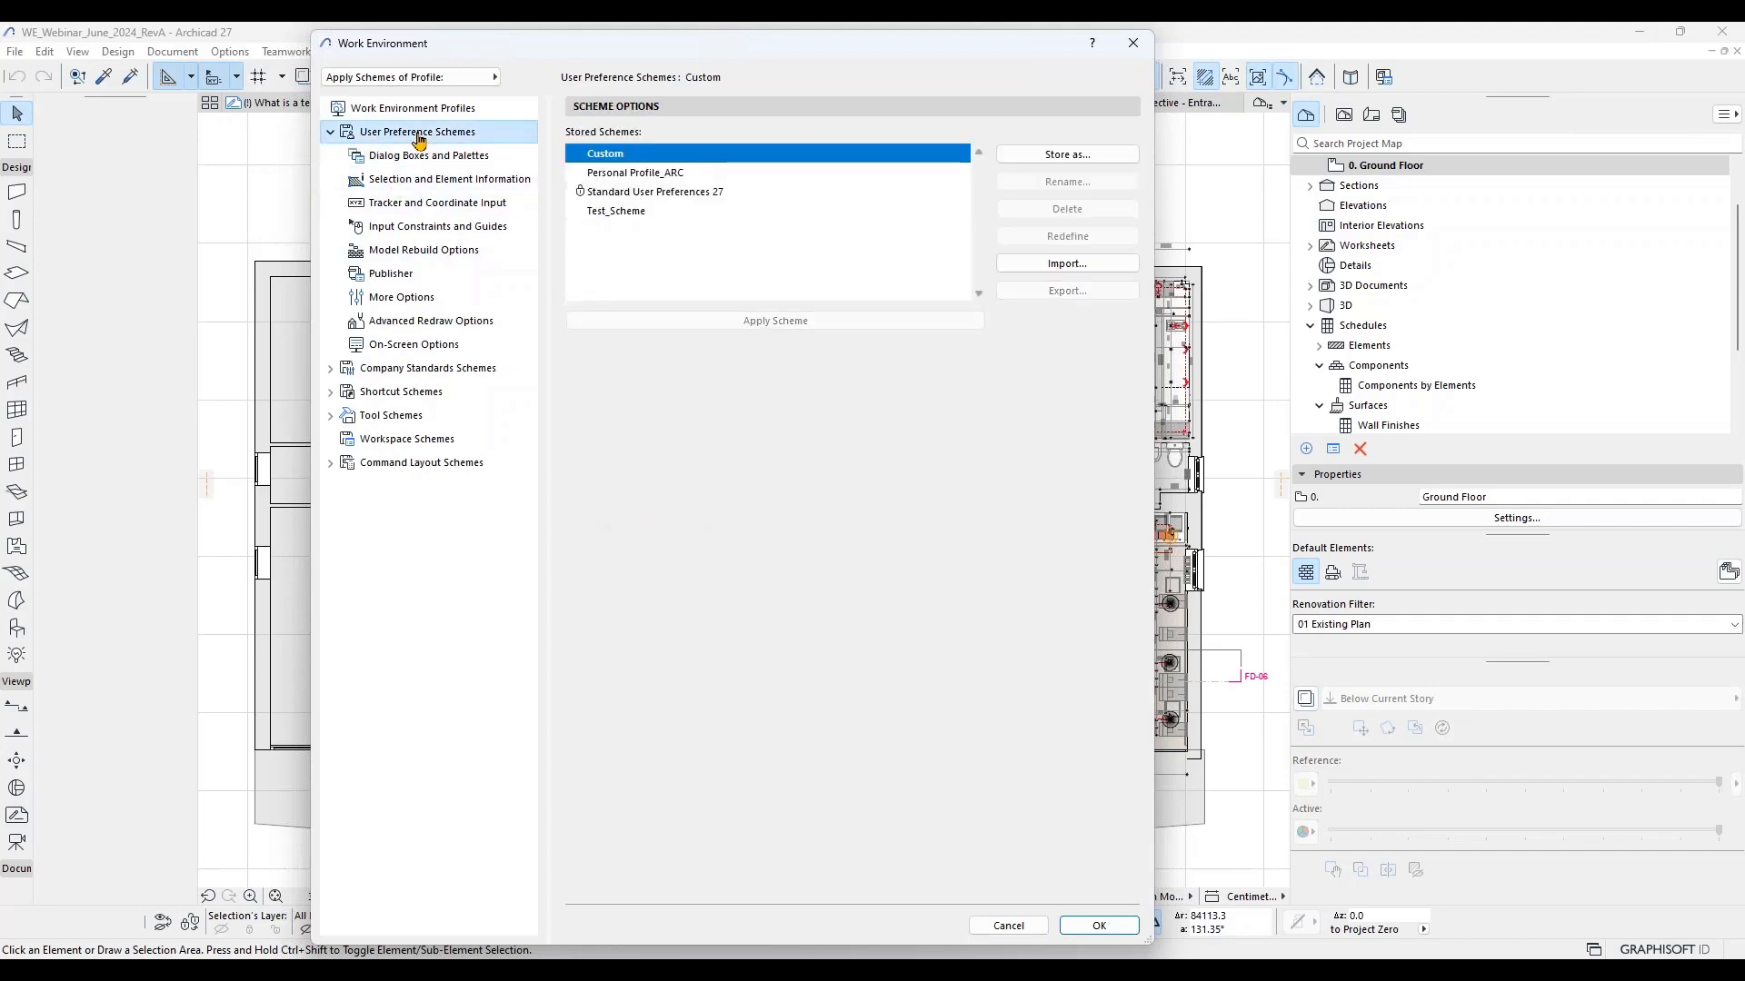
pyautogui.click(637, 211)
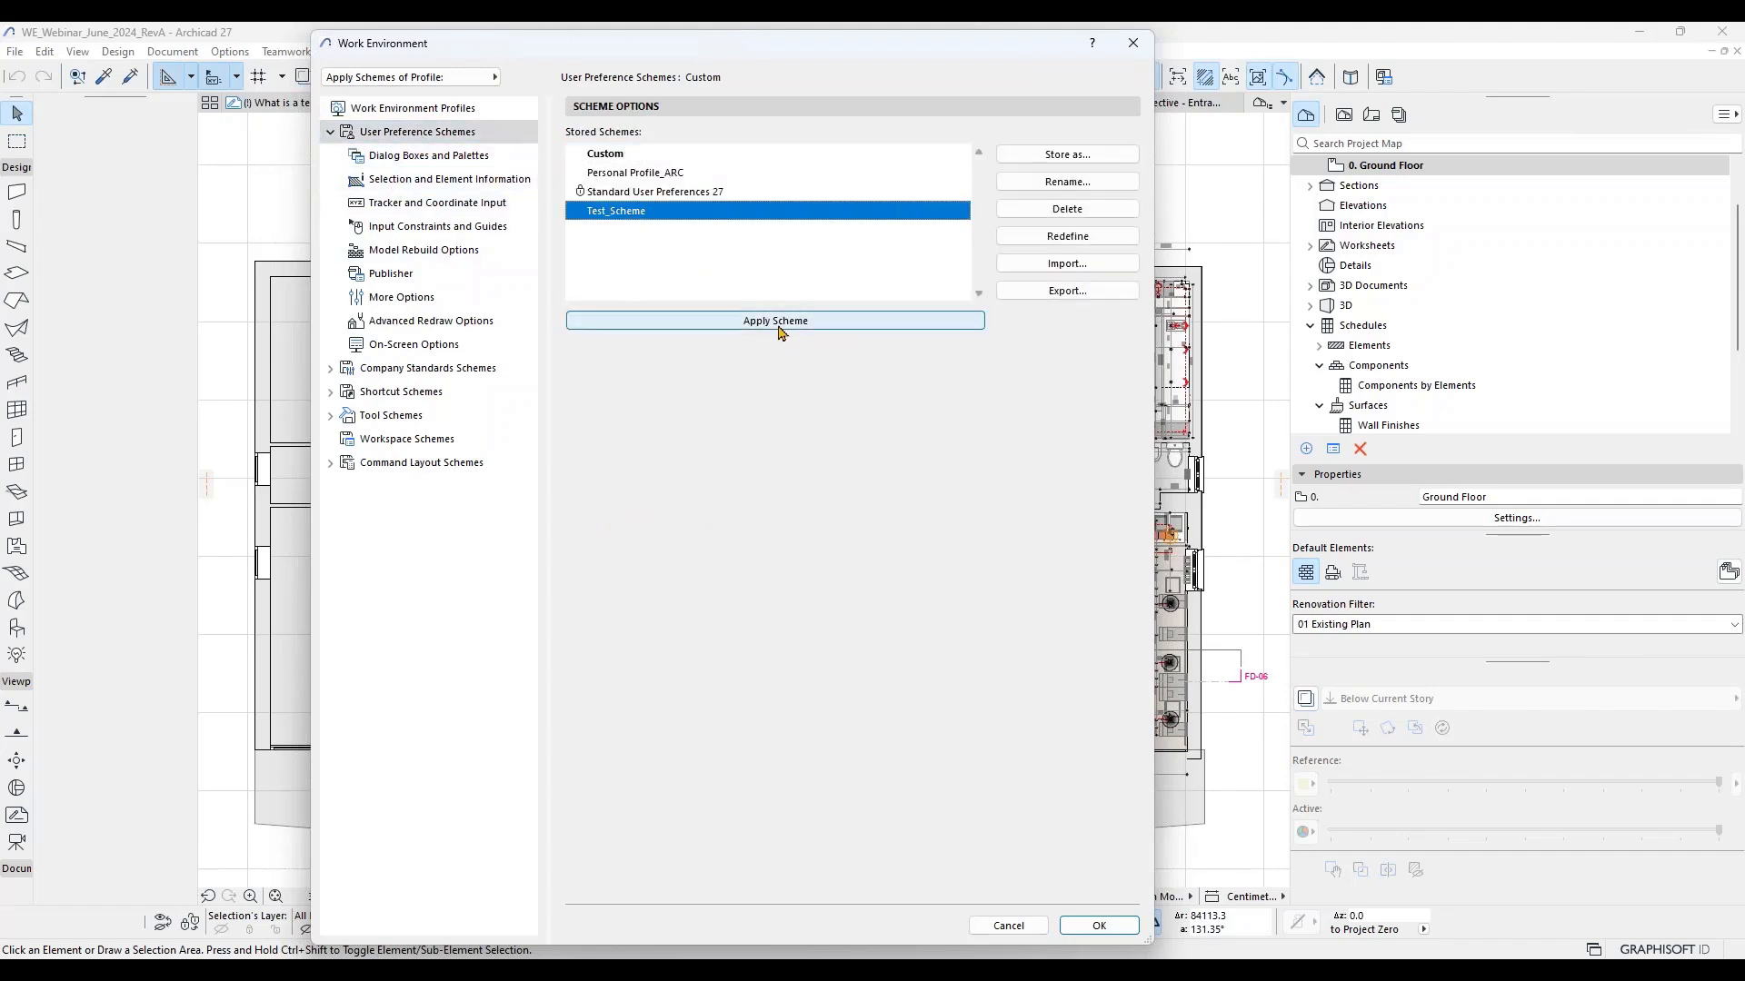
pyautogui.click(643, 191)
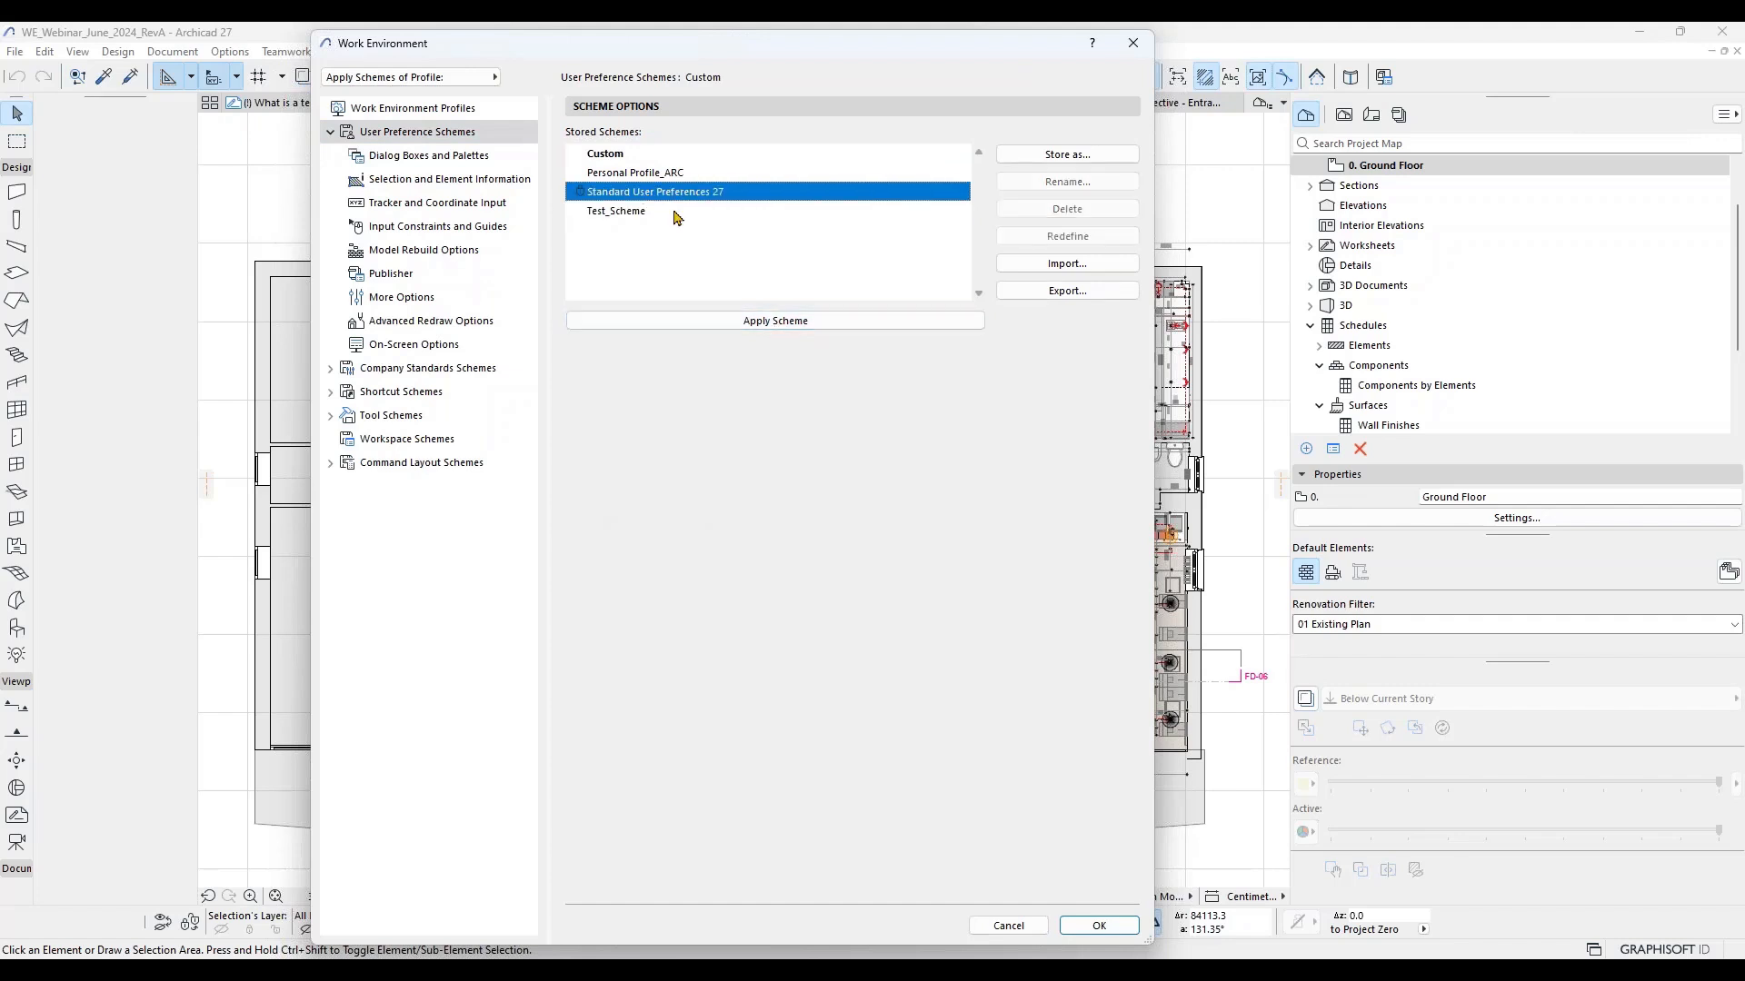
pyautogui.click(636, 173)
pyautogui.click(751, 322)
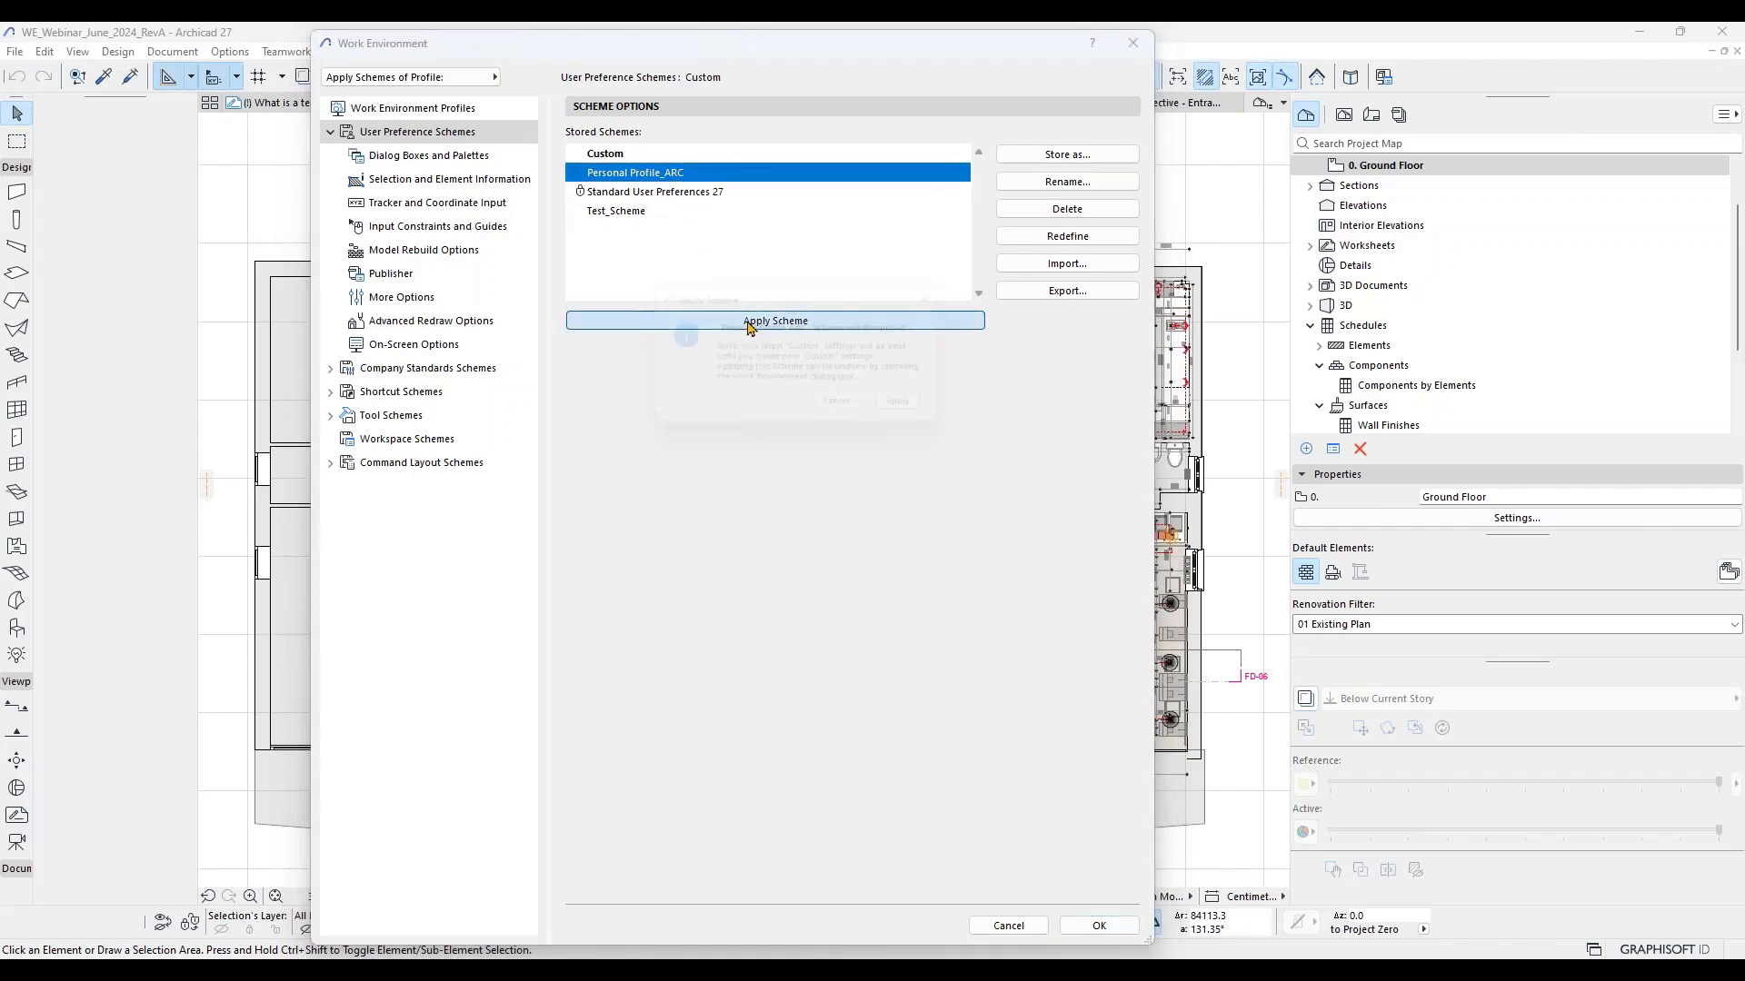
pyautogui.click(917, 414)
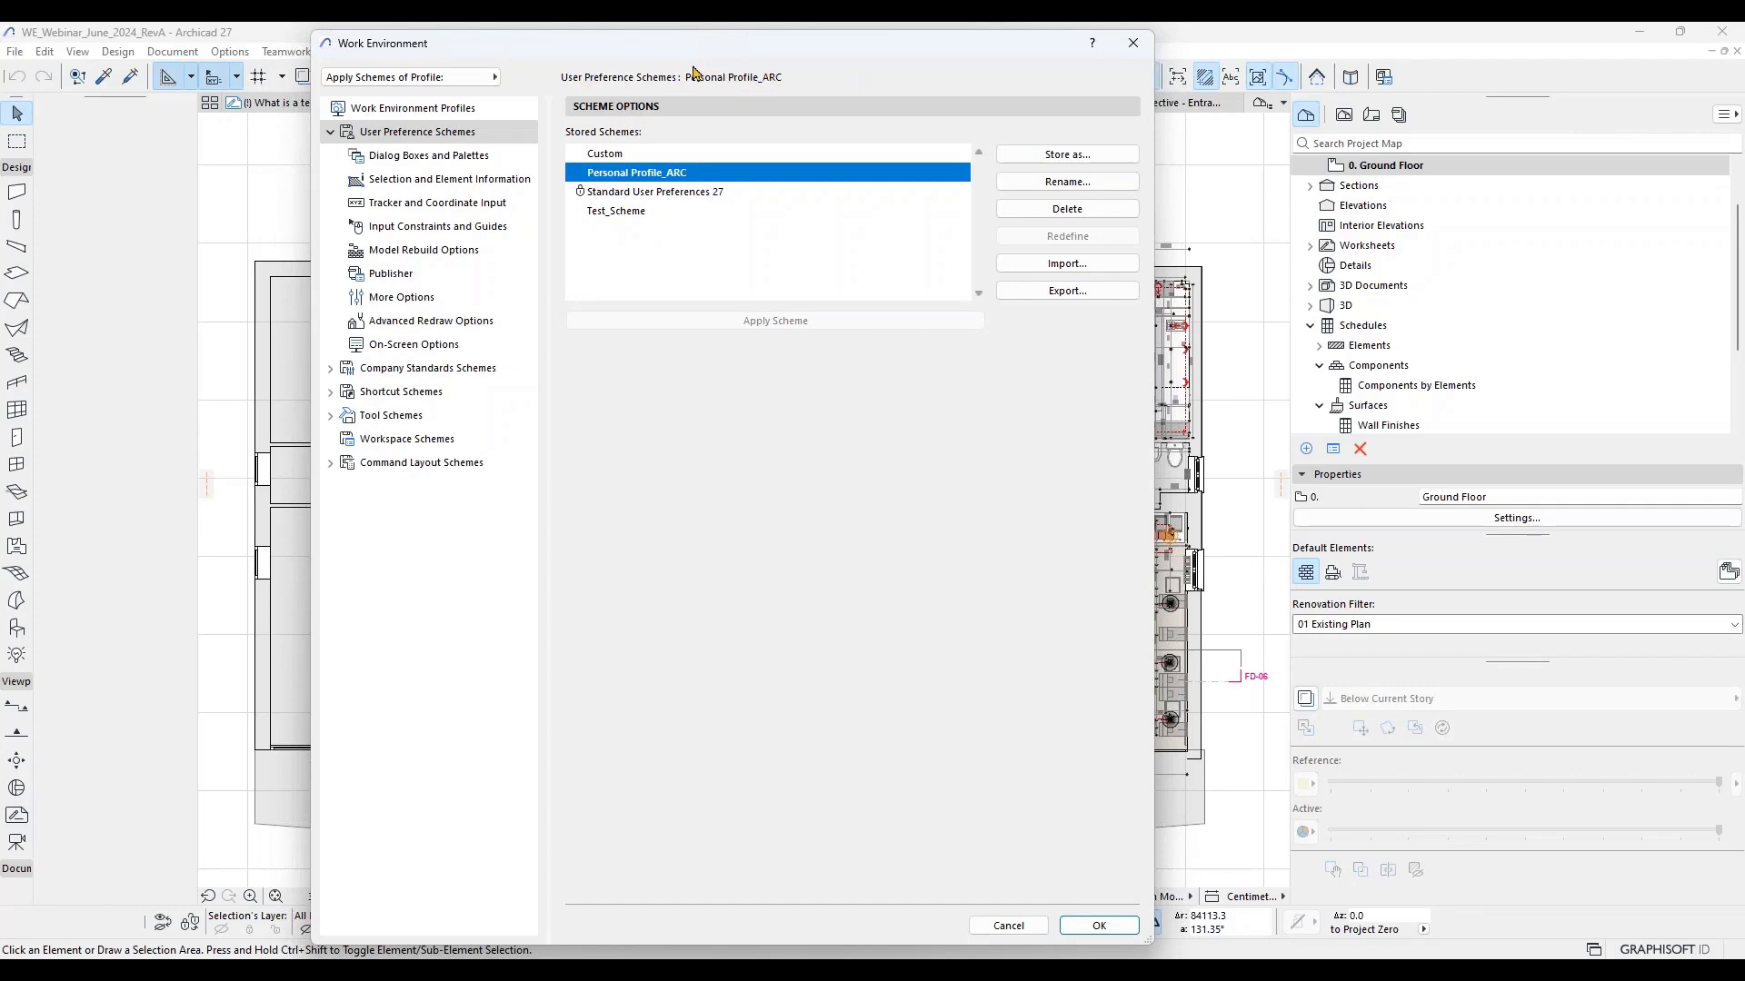
pyautogui.click(460, 156)
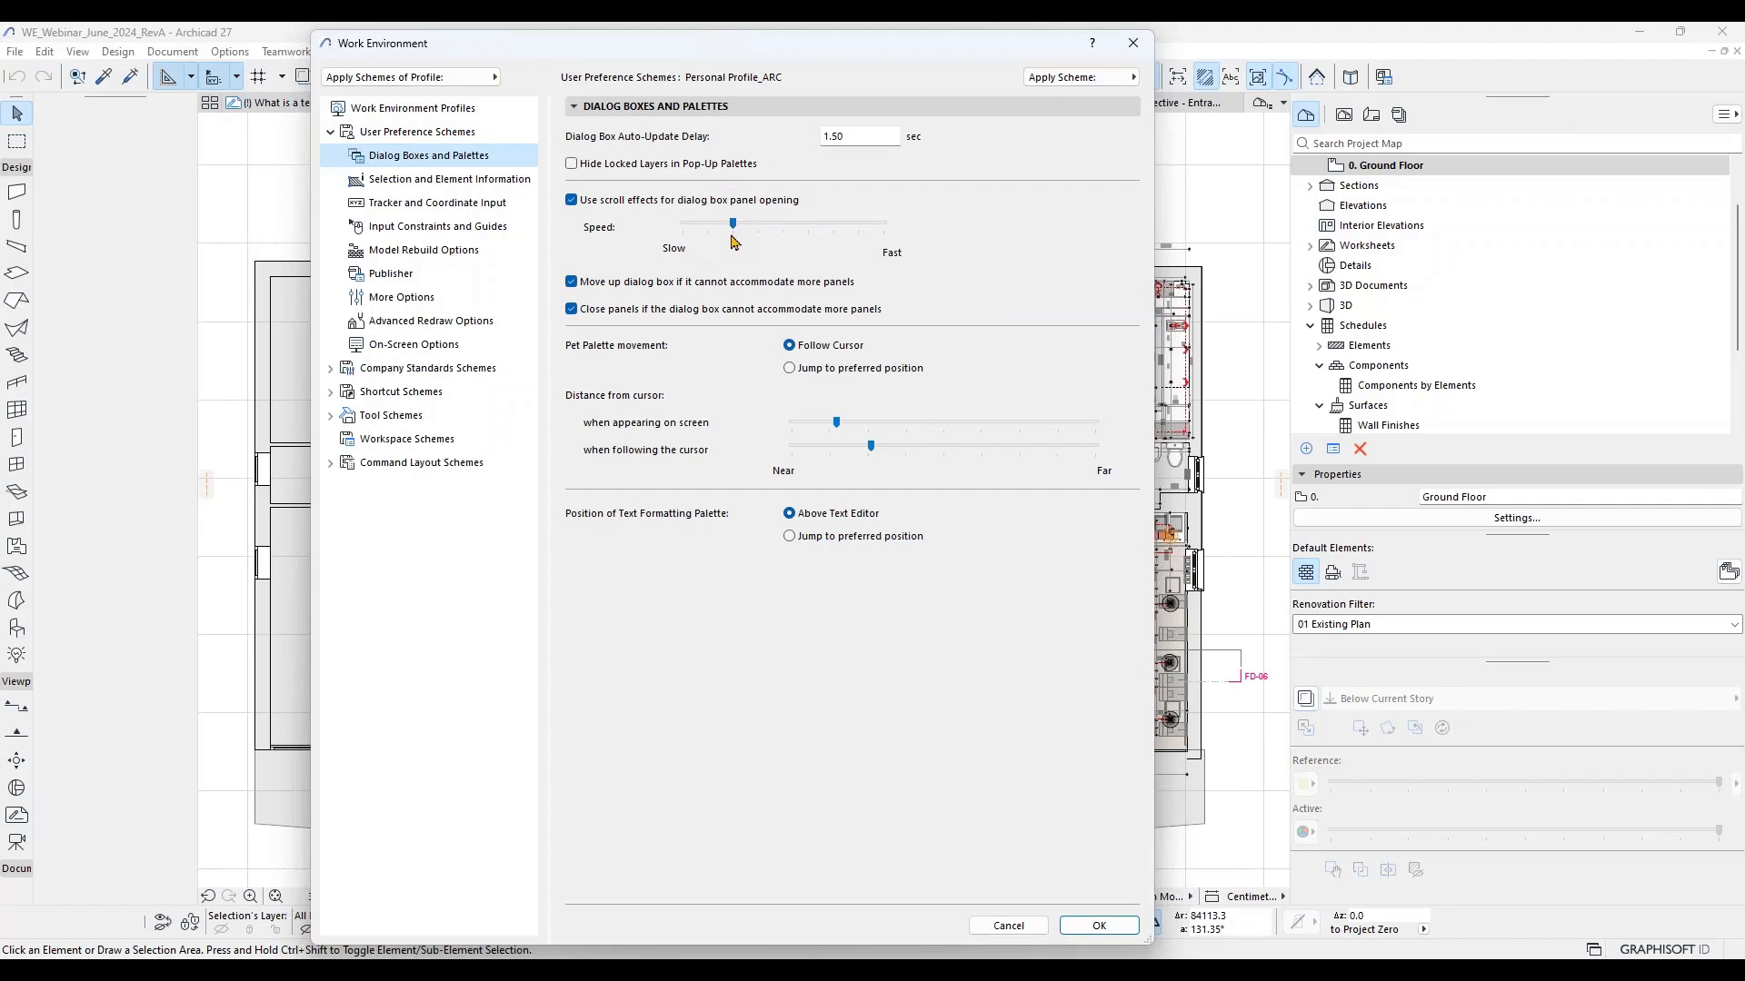
pyautogui.click(400, 135)
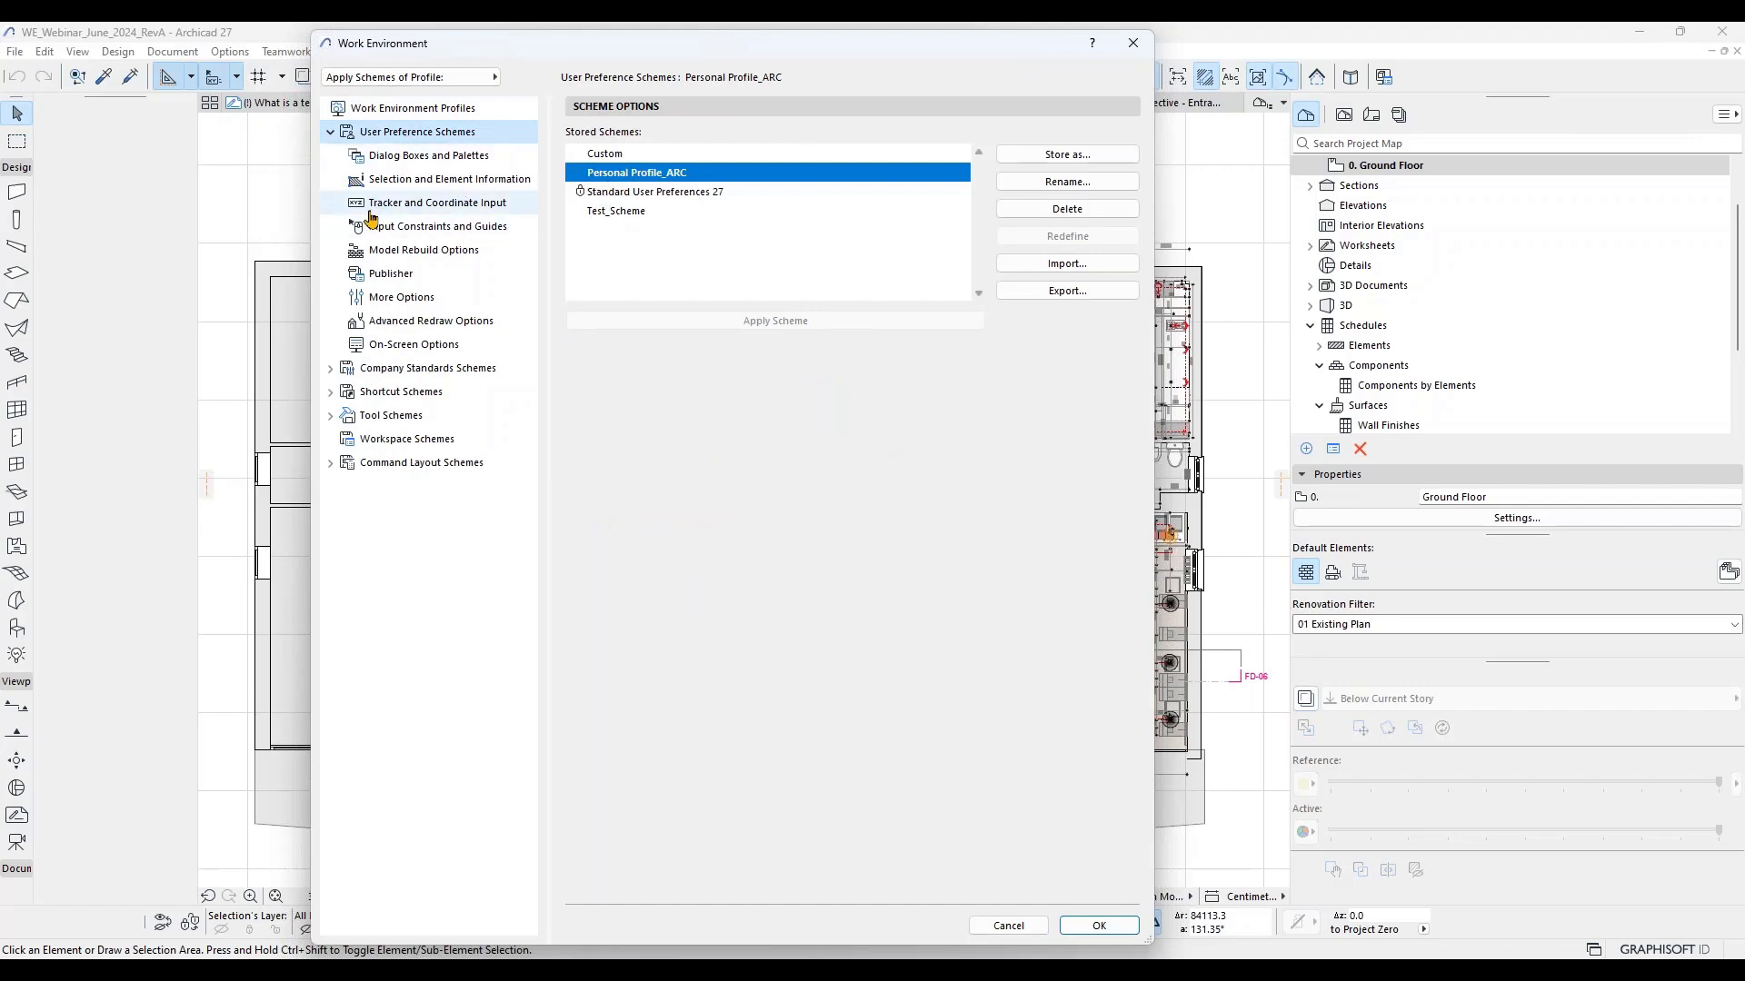
# Step: Expand the Company Standards Schemes and open their Data Safety & Integrity settings for review
pyautogui.click(330, 131)
pyautogui.click(400, 155)
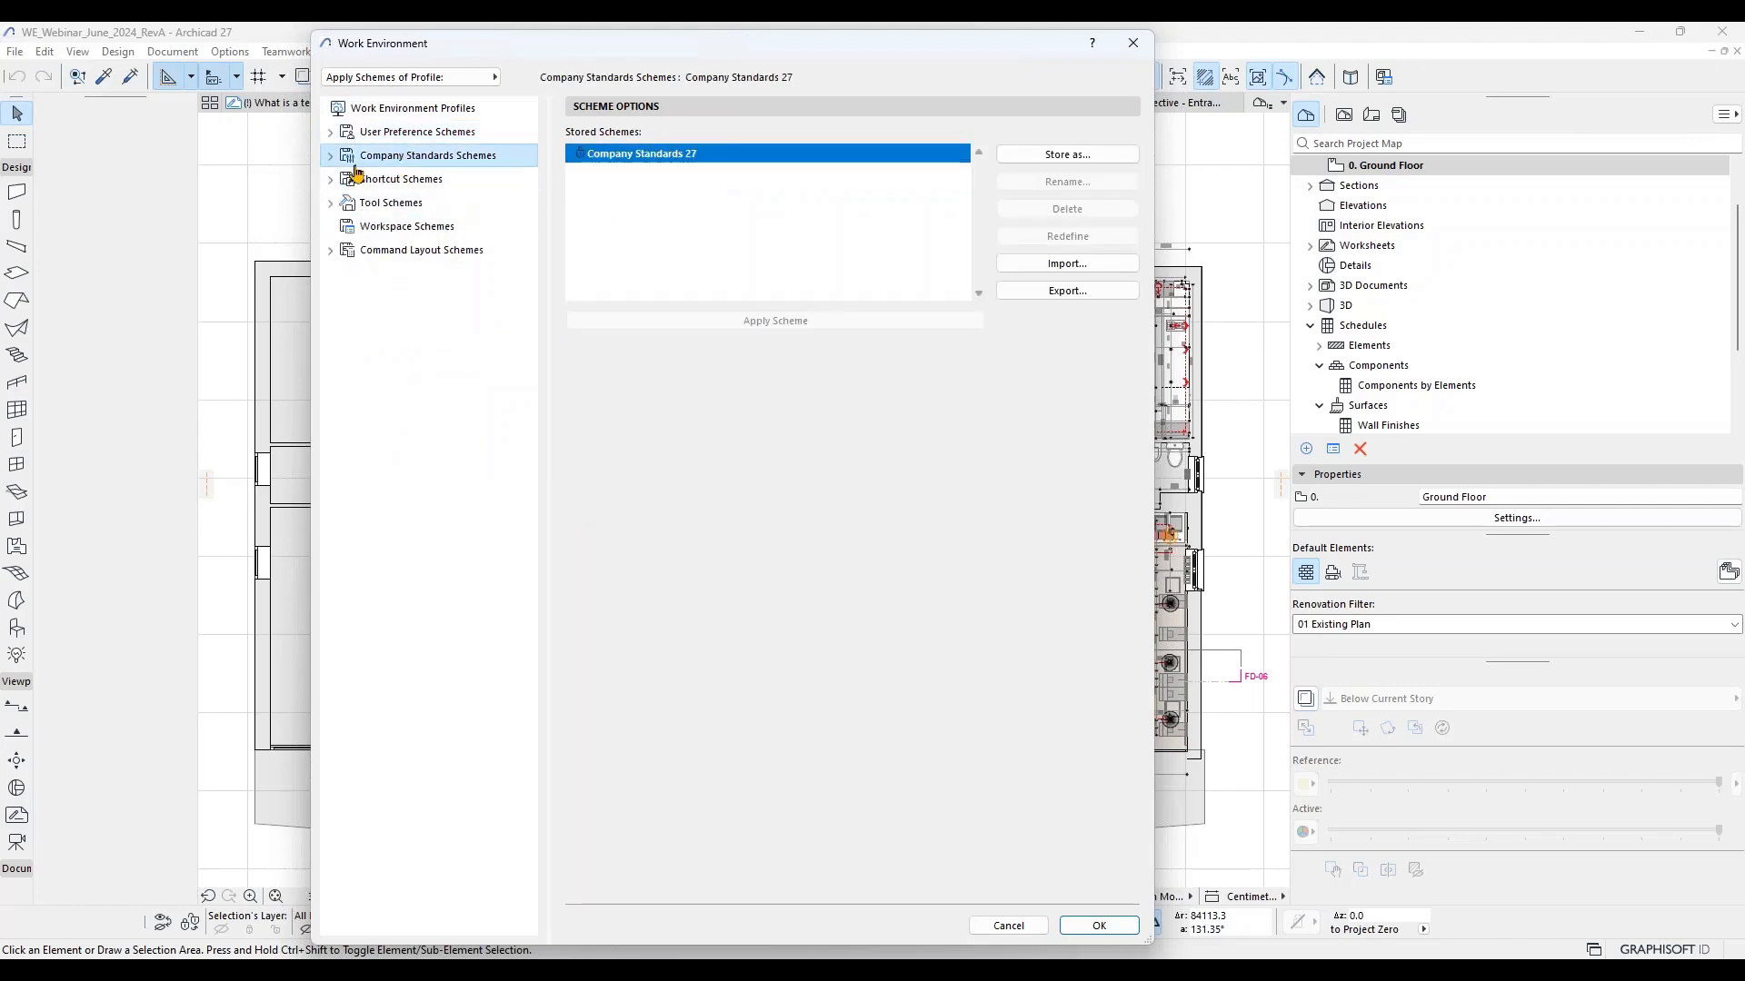
pyautogui.click(330, 156)
pyautogui.click(454, 185)
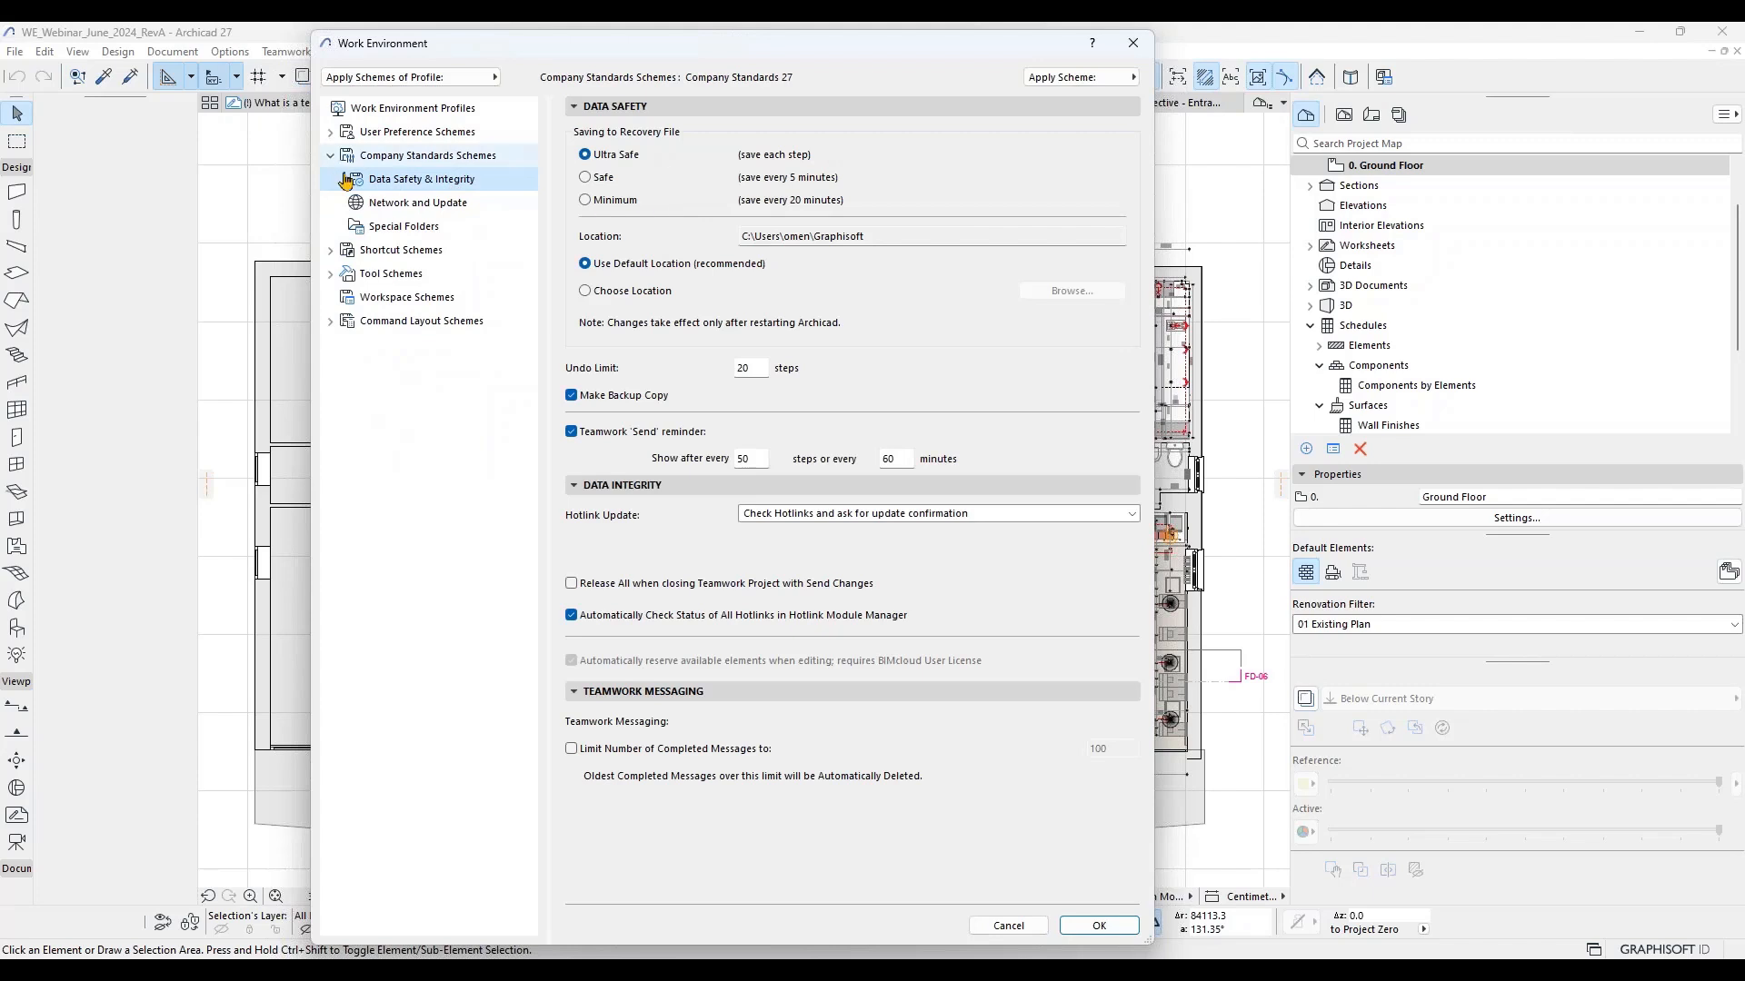
# Step: Review the Network and Update and Special Folders settings, opening the temporary folder's location browser without choosing a folder
pyautogui.click(407, 205)
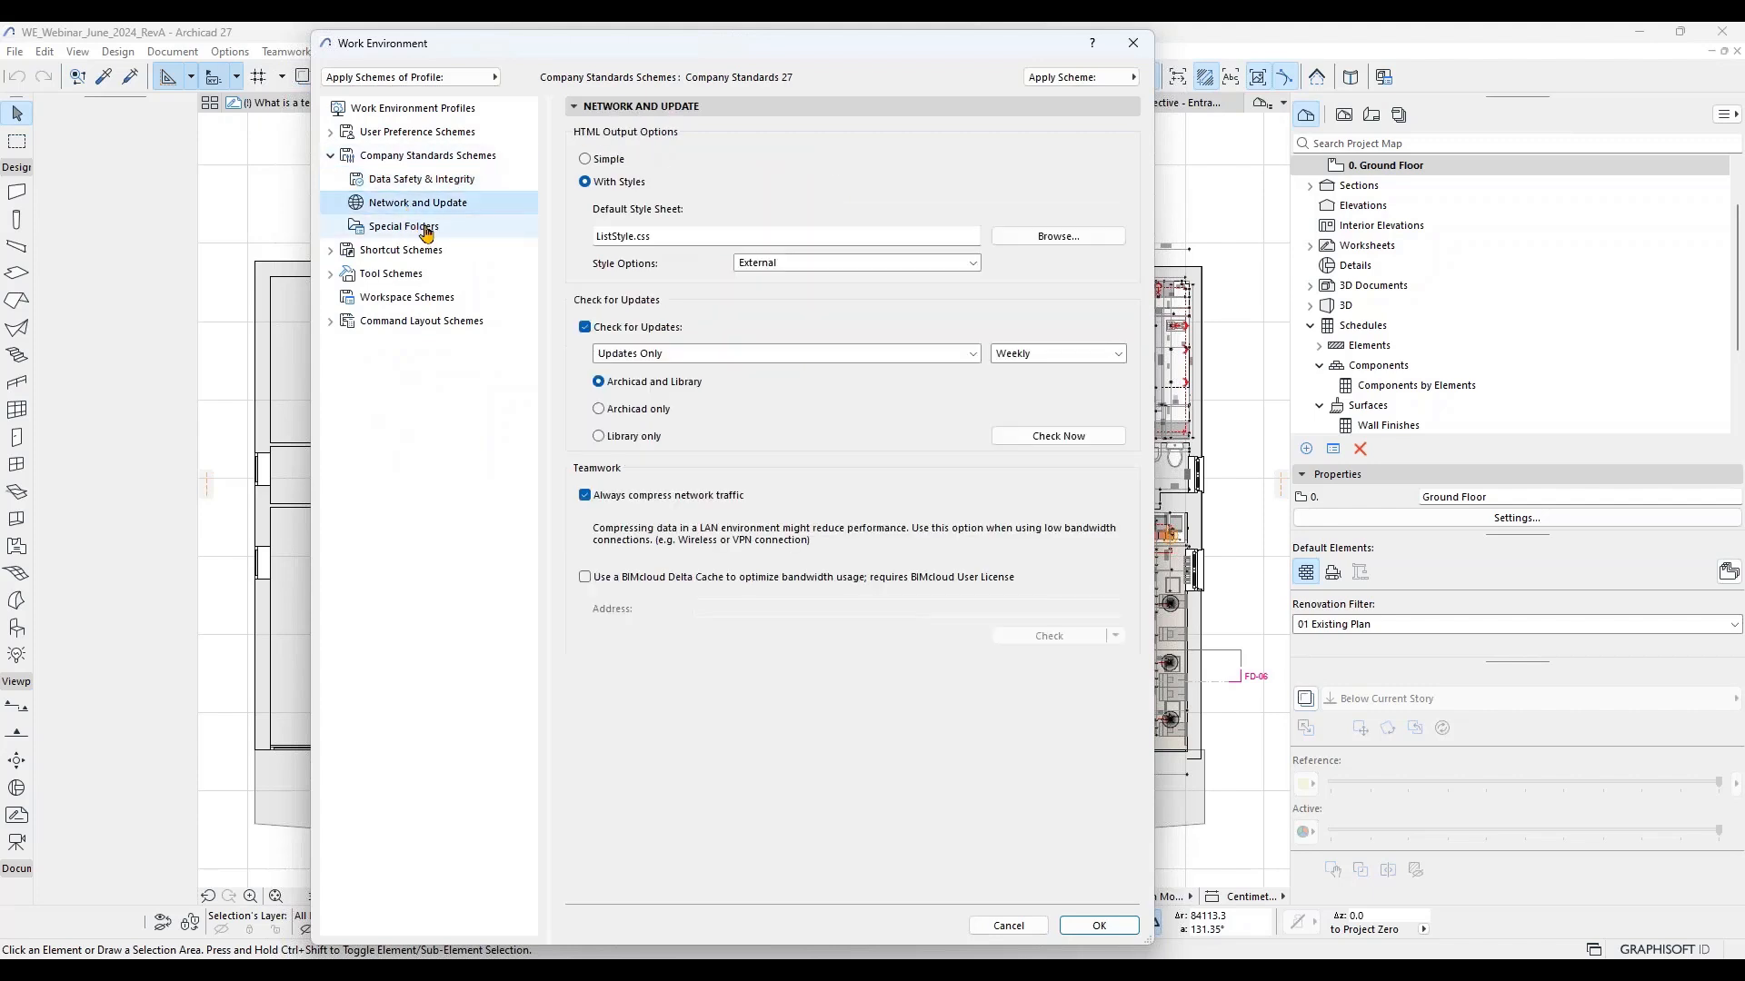
pyautogui.click(433, 237)
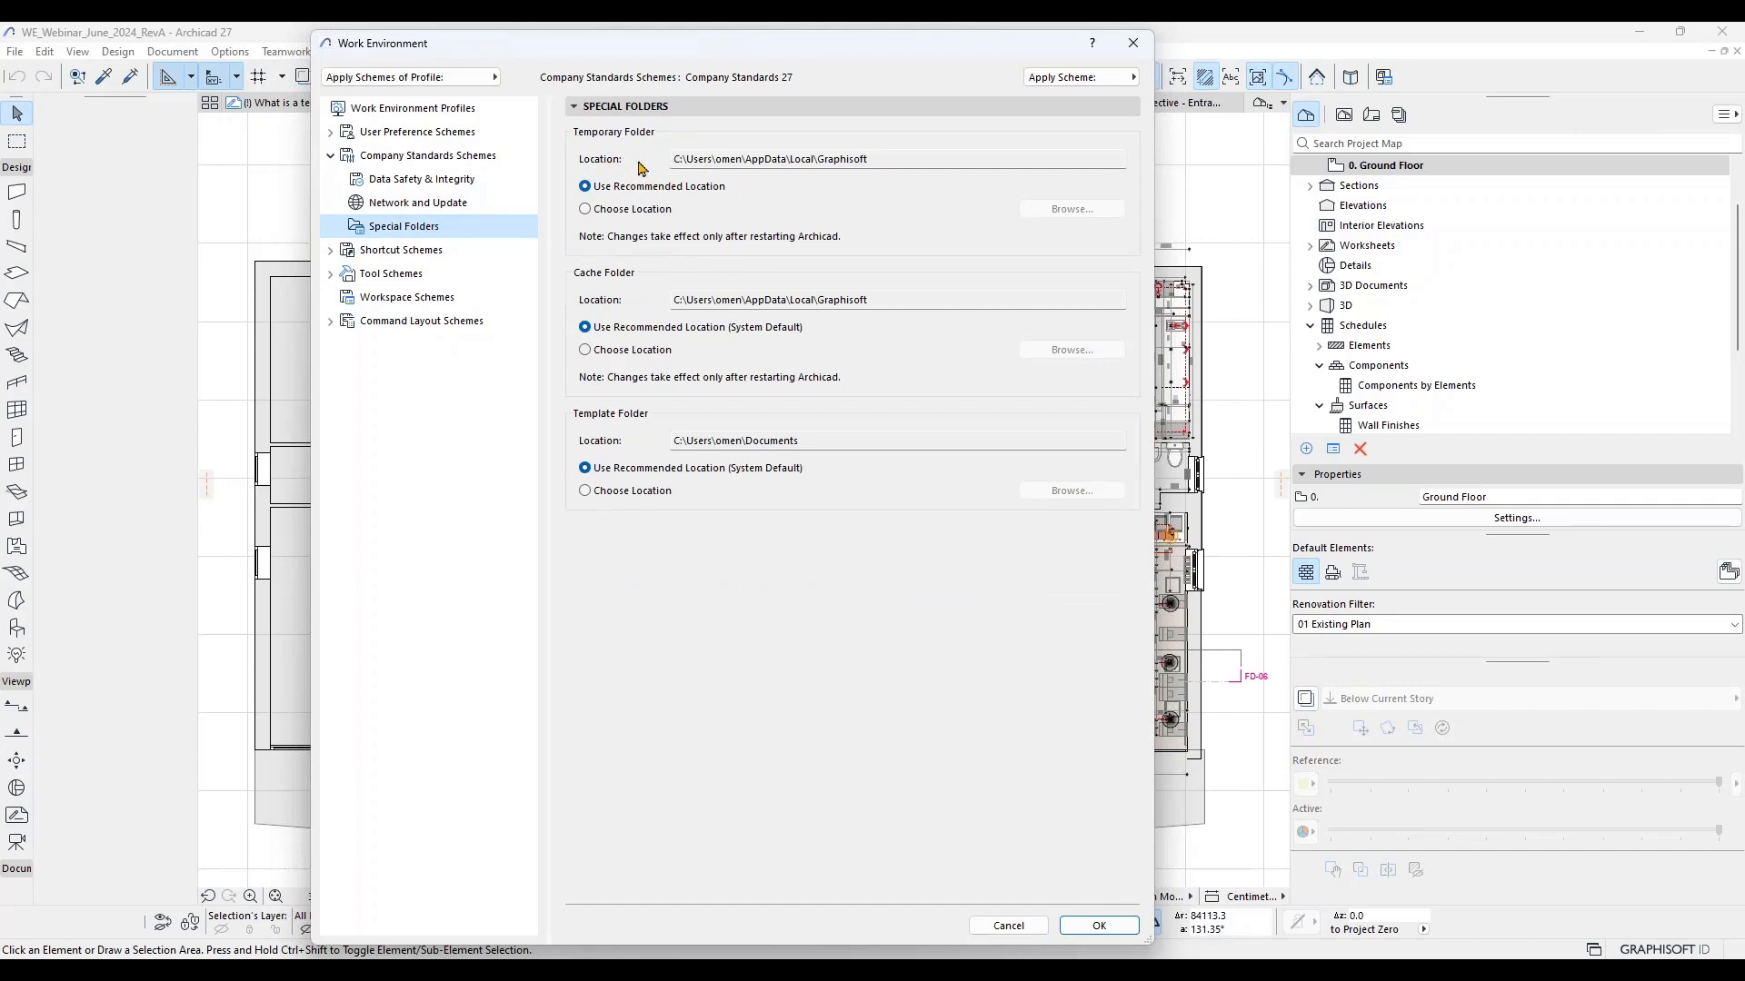
pyautogui.click(681, 164)
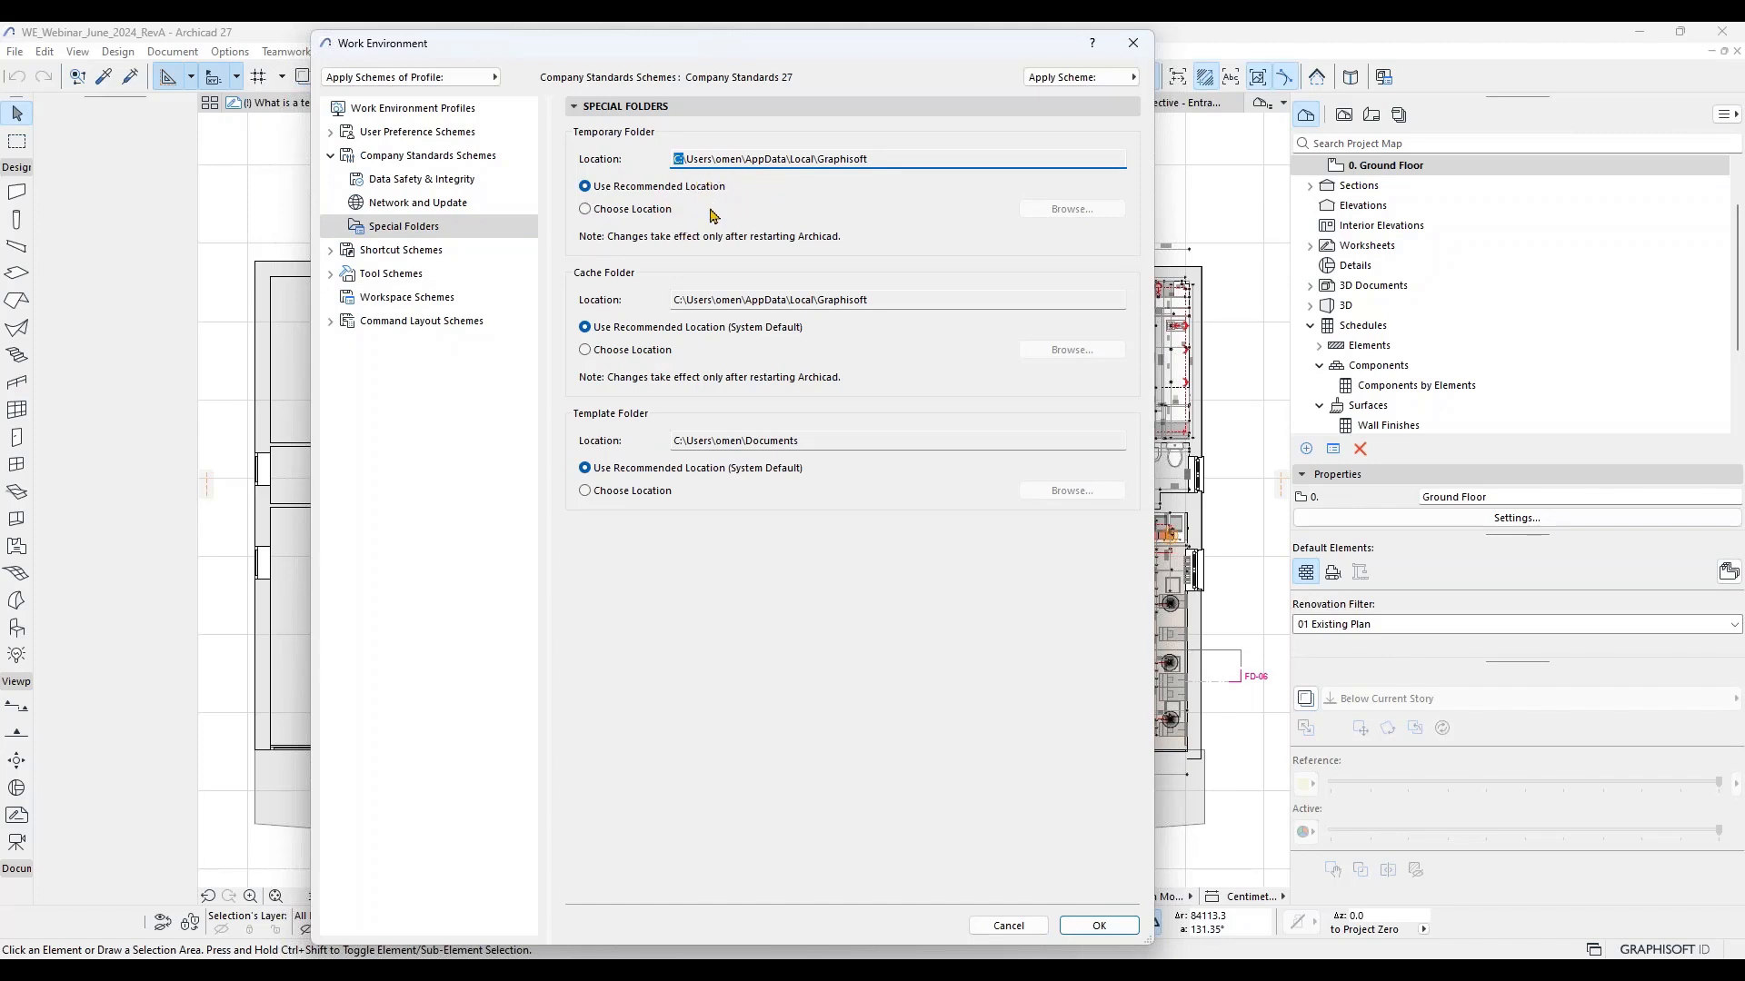
pyautogui.click(604, 212)
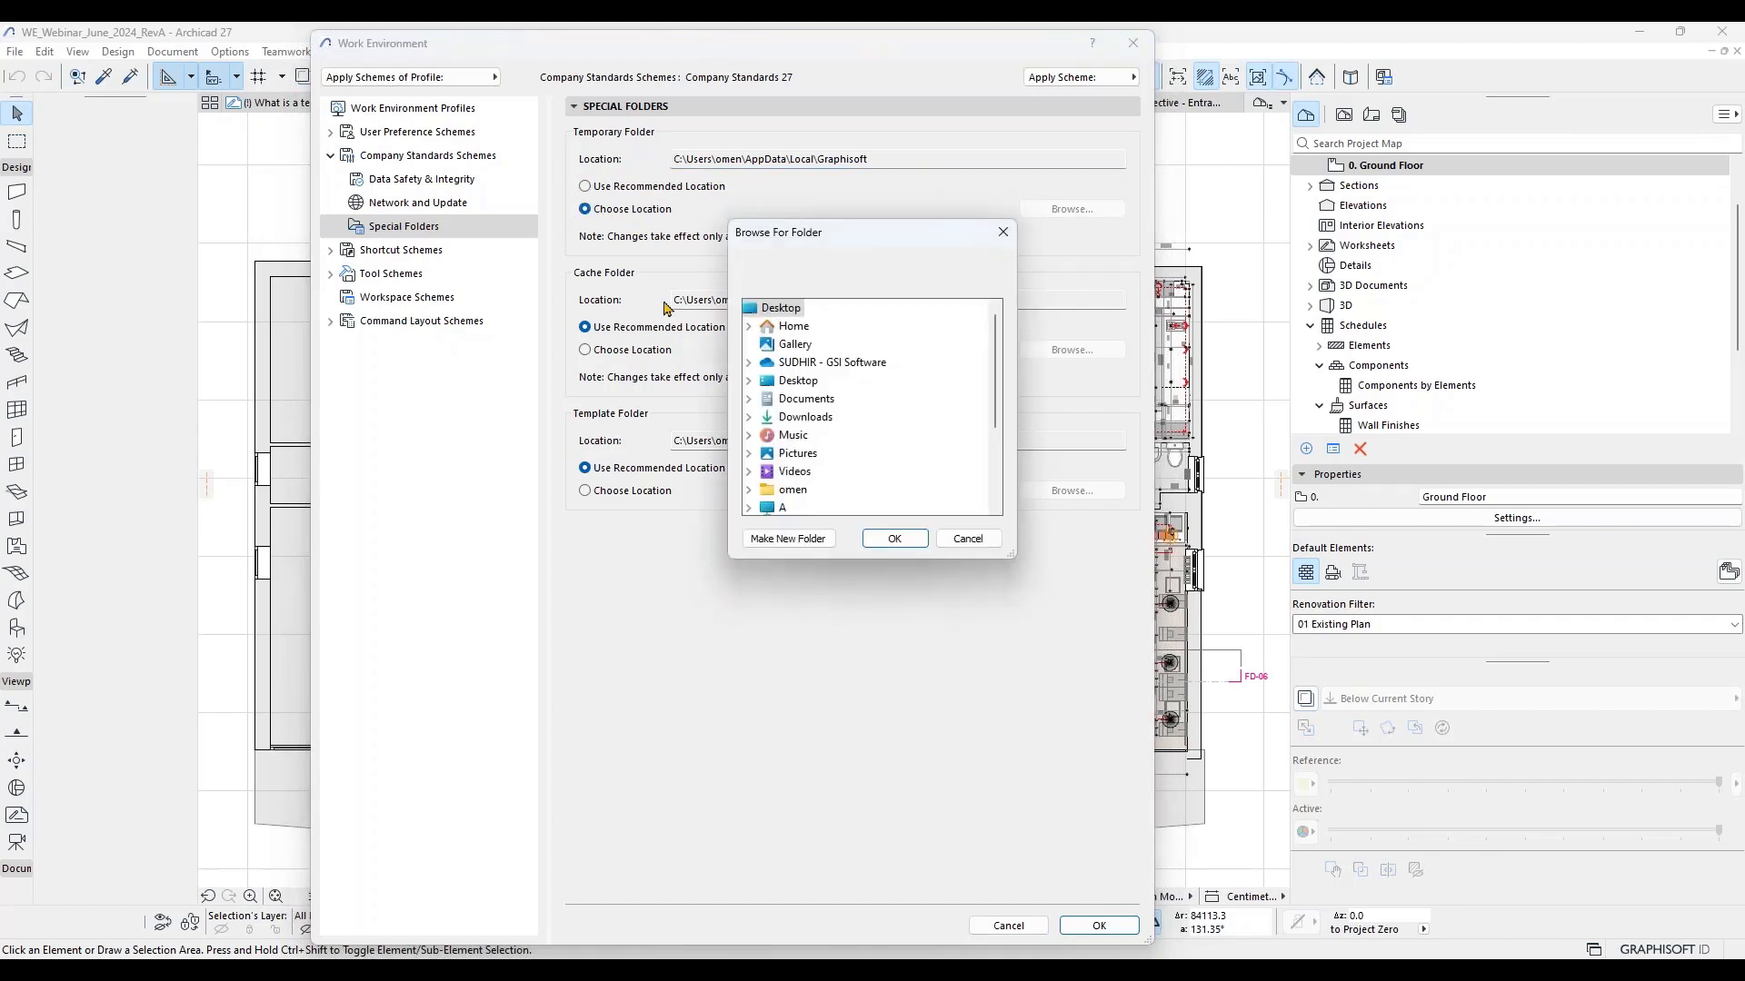
pyautogui.click(968, 539)
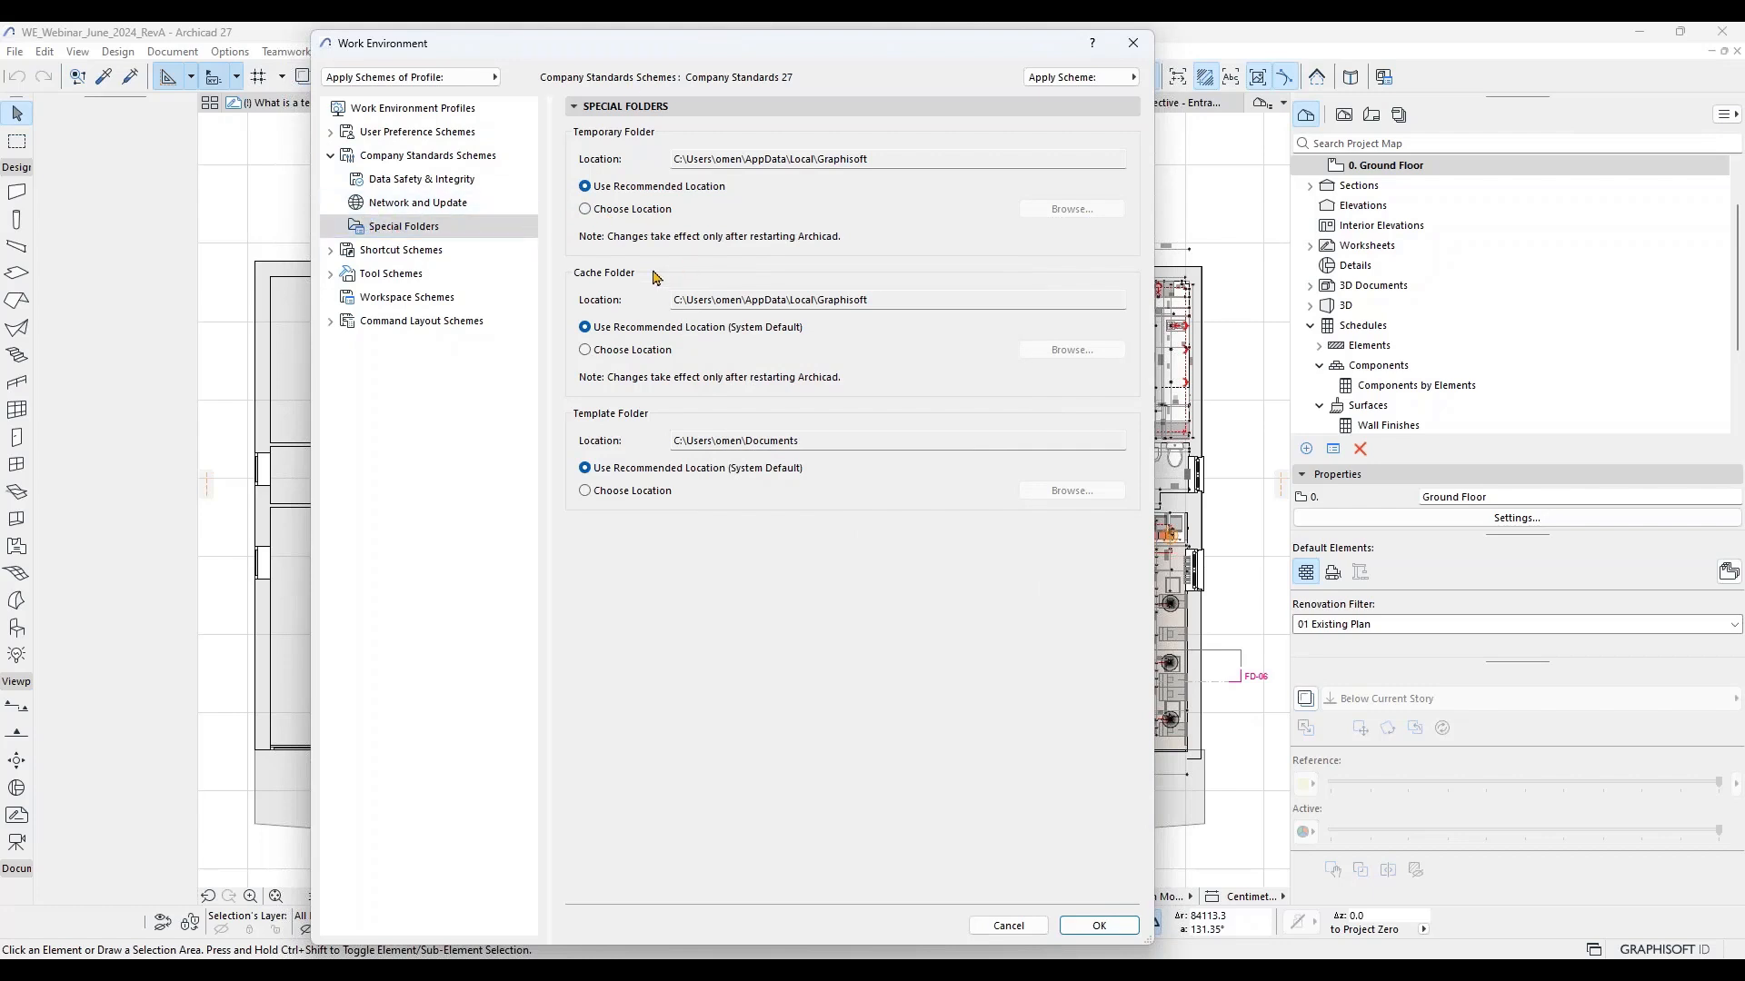
# Step: Return to the Company Standards scheme options, collapse their settings, and open the store dialog without storing a scheme
pyautogui.click(401, 160)
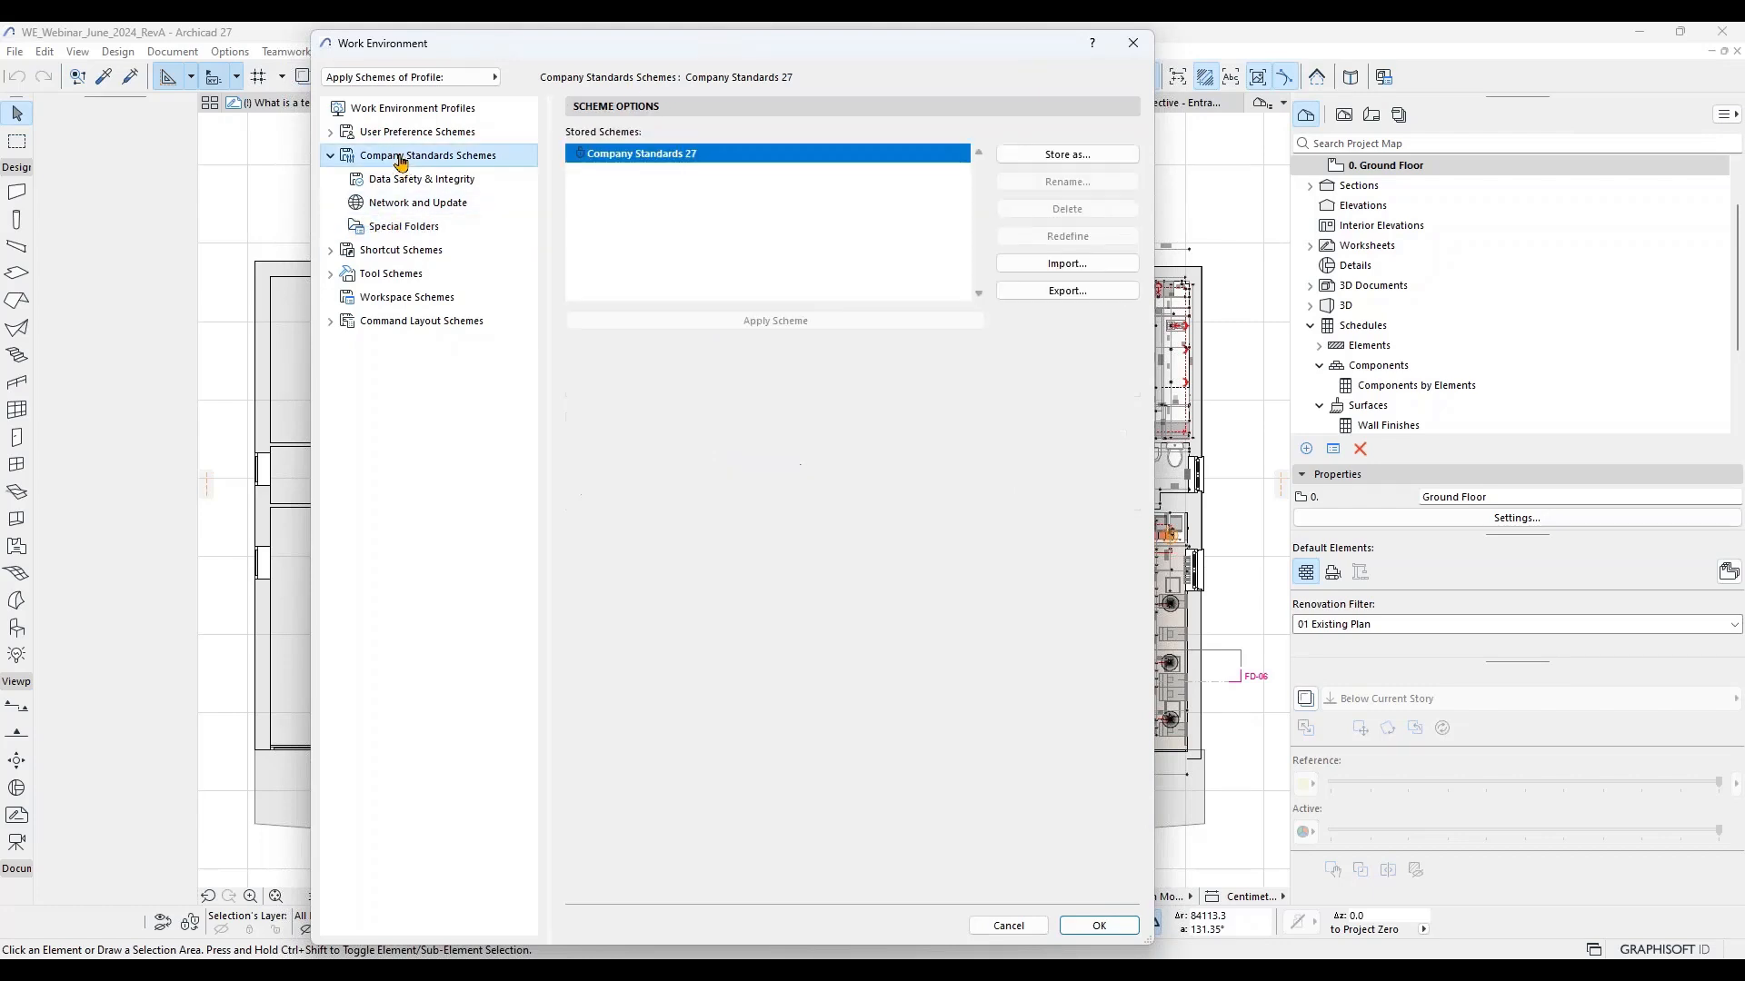
pyautogui.click(330, 155)
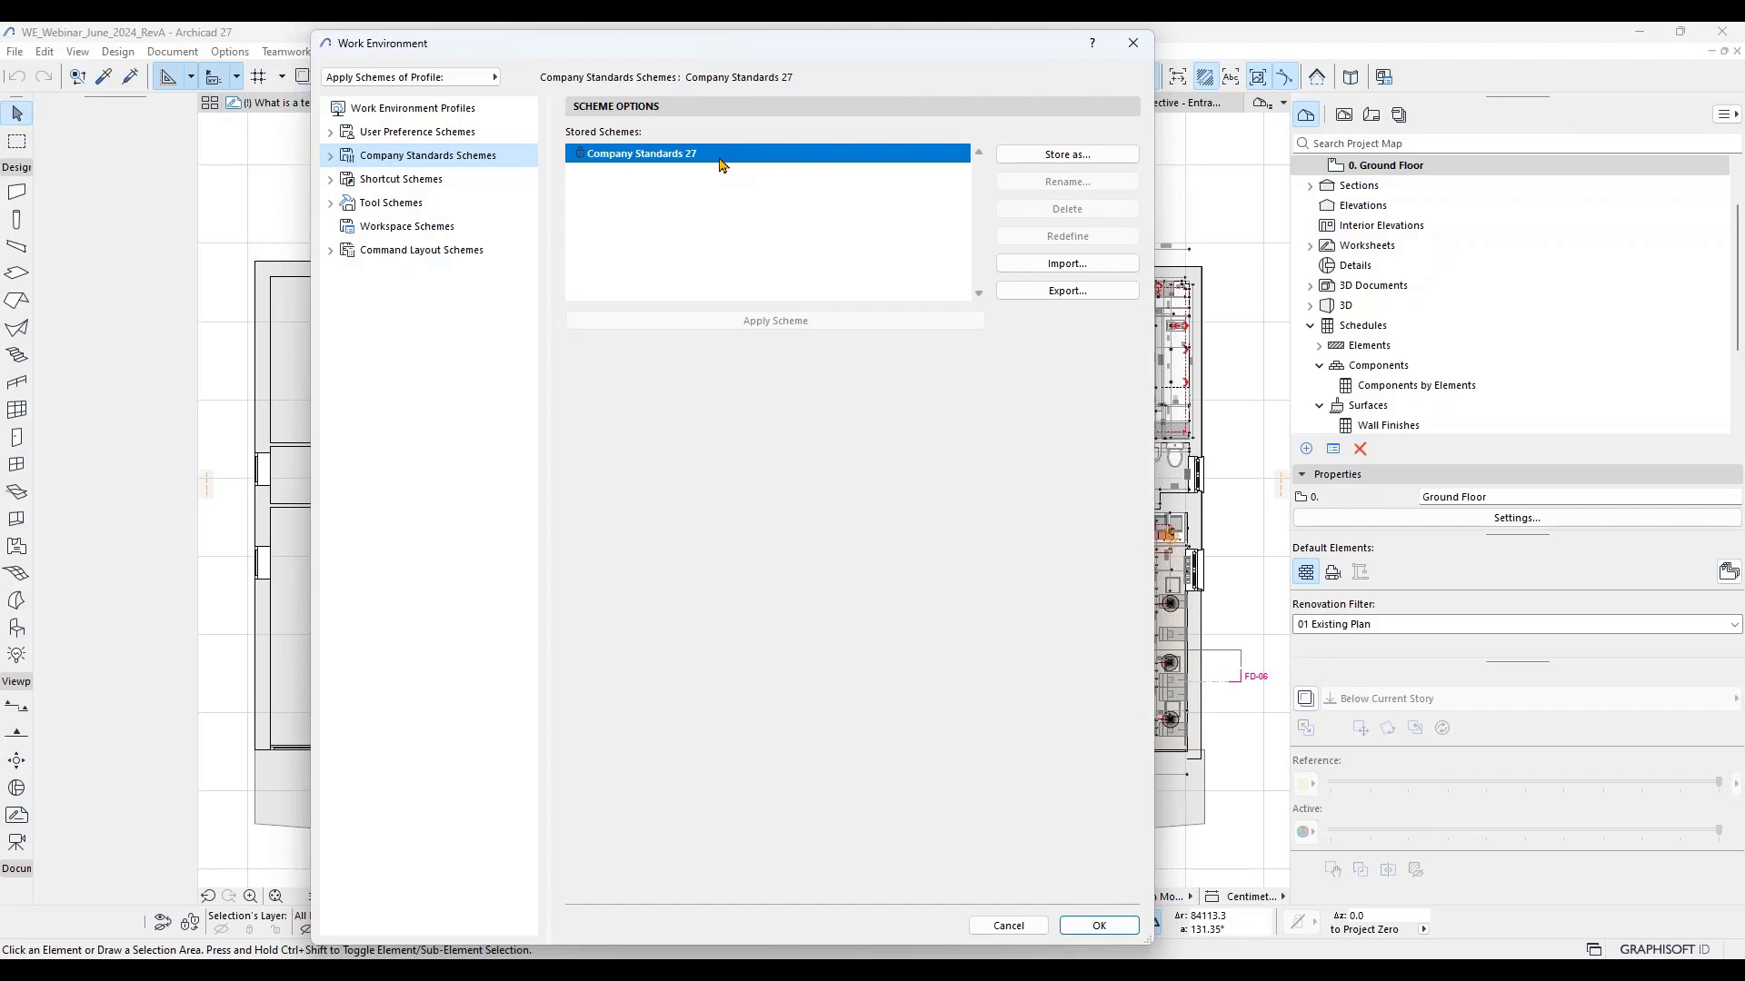
pyautogui.click(1067, 155)
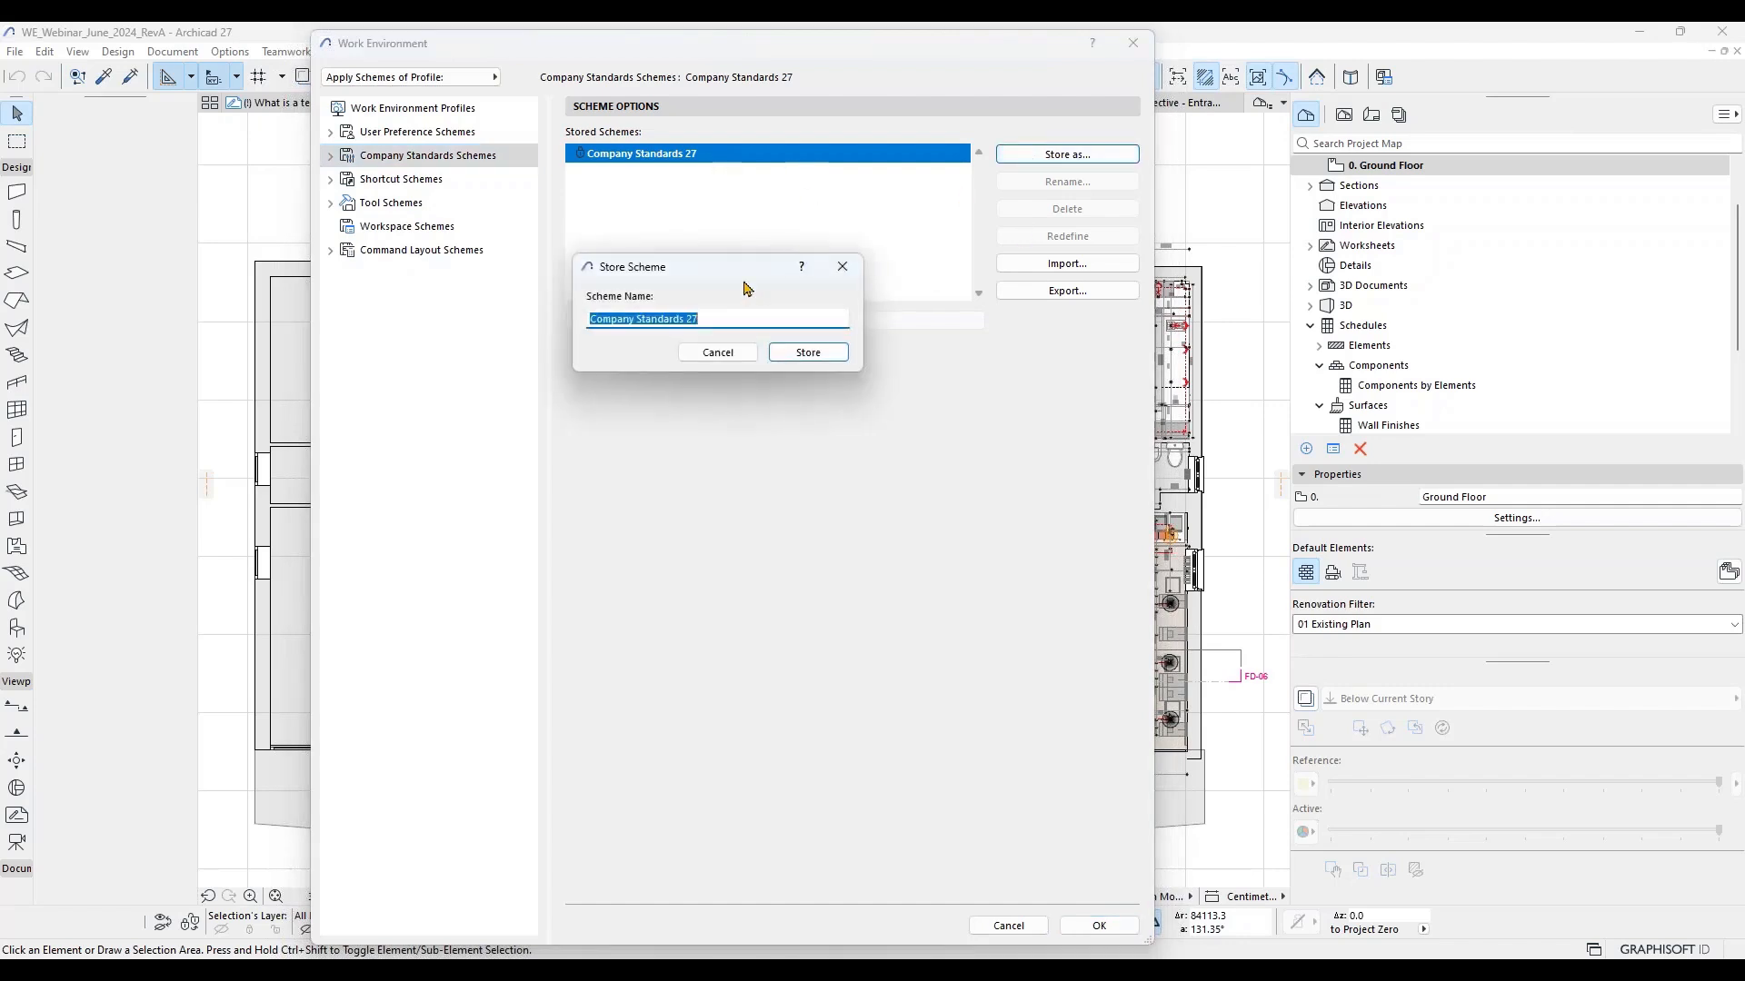
pyautogui.moveTo(751, 268); pyautogui.dragTo(780, 215)
pyautogui.click(766, 292)
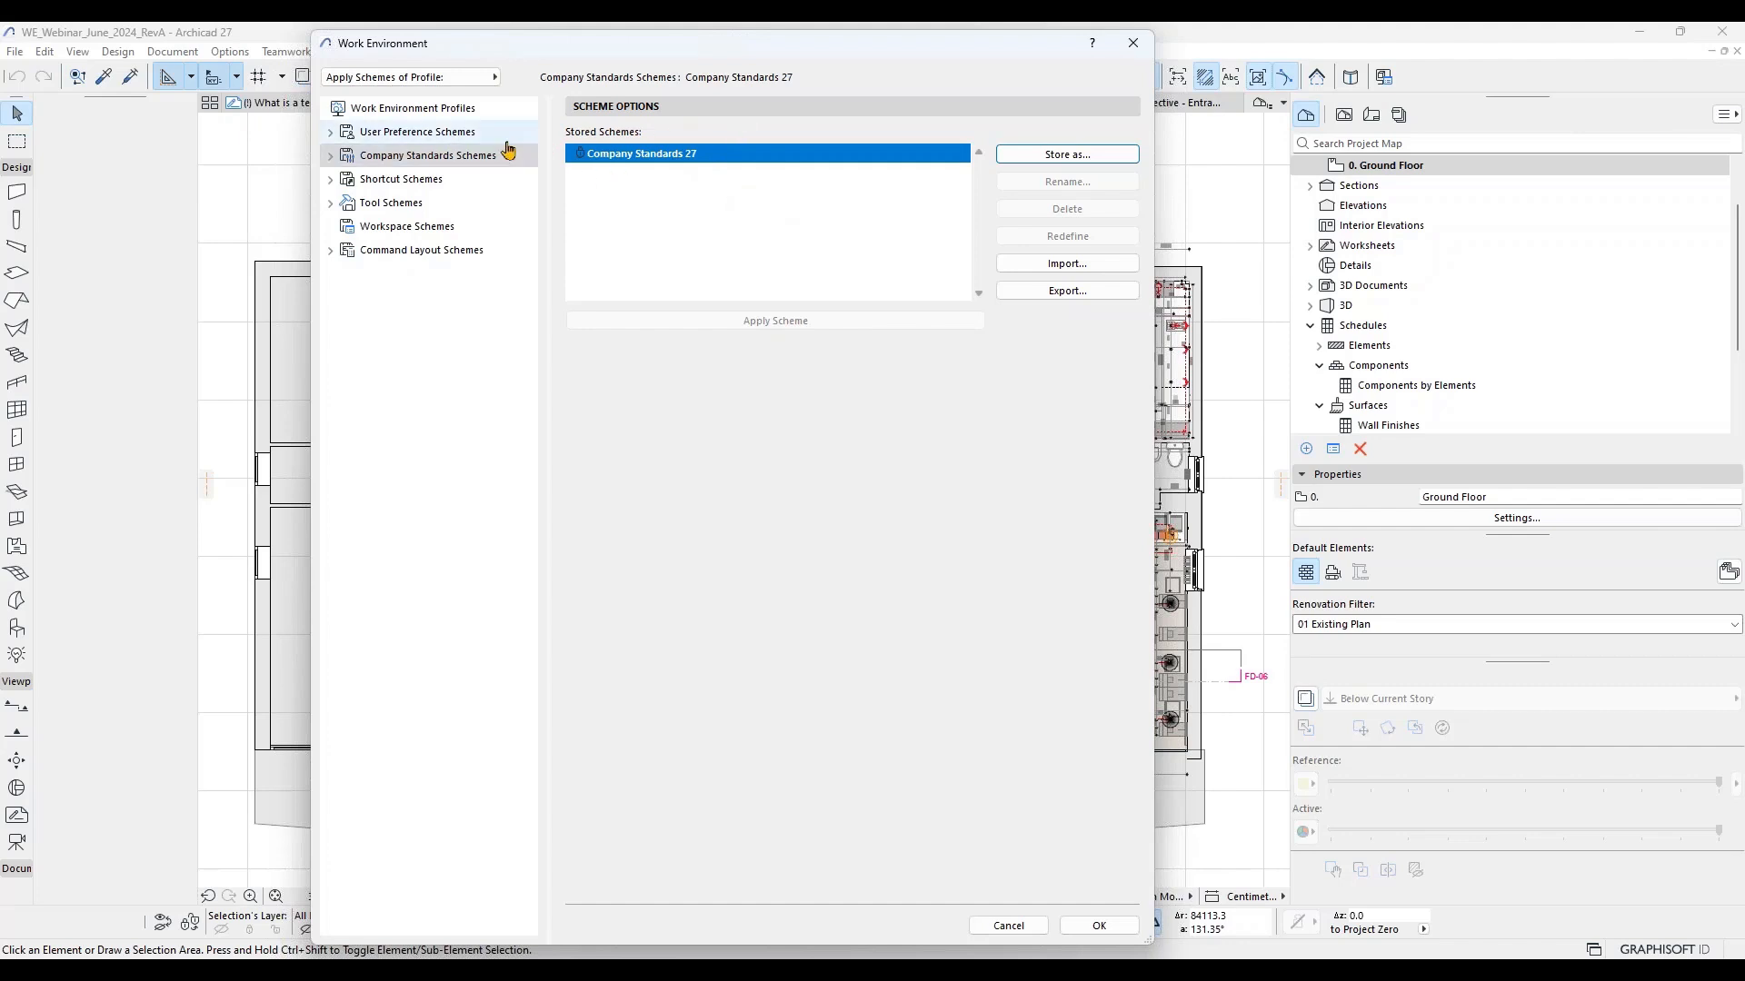
# Step: Expand the Shortcut Schemes and open their Keyboard Shortcuts settings
pyautogui.click(452, 133)
pyautogui.click(377, 179)
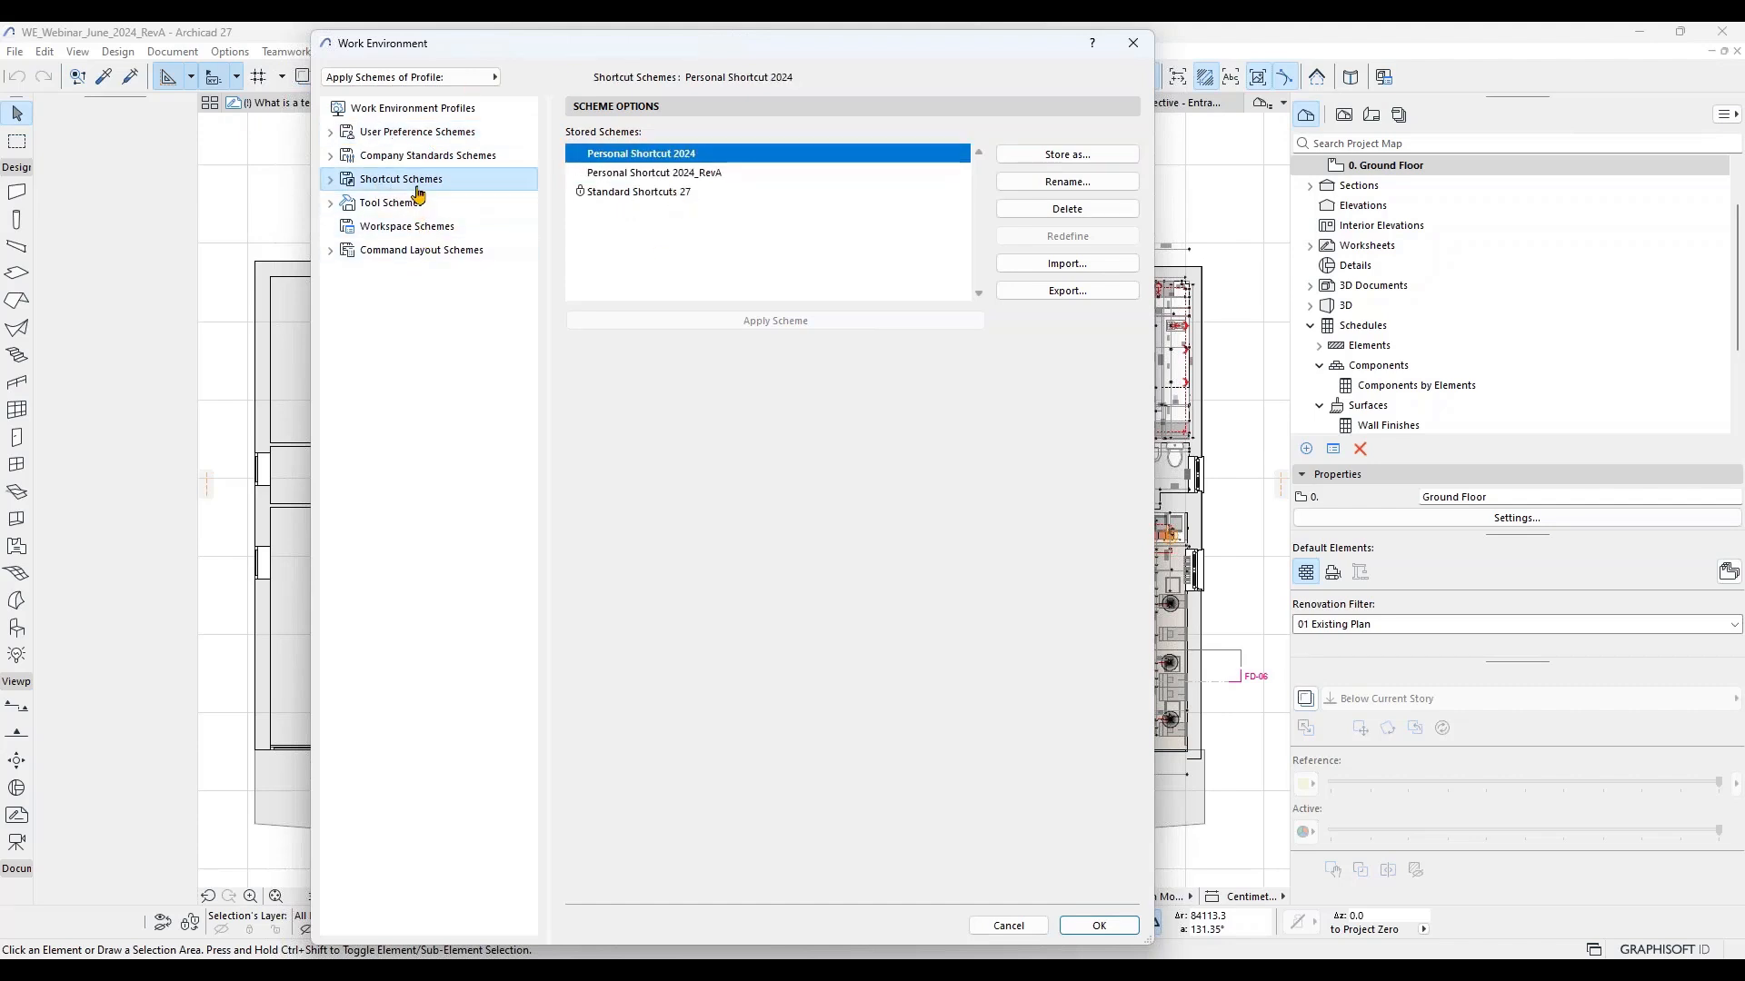
pyautogui.click(330, 179)
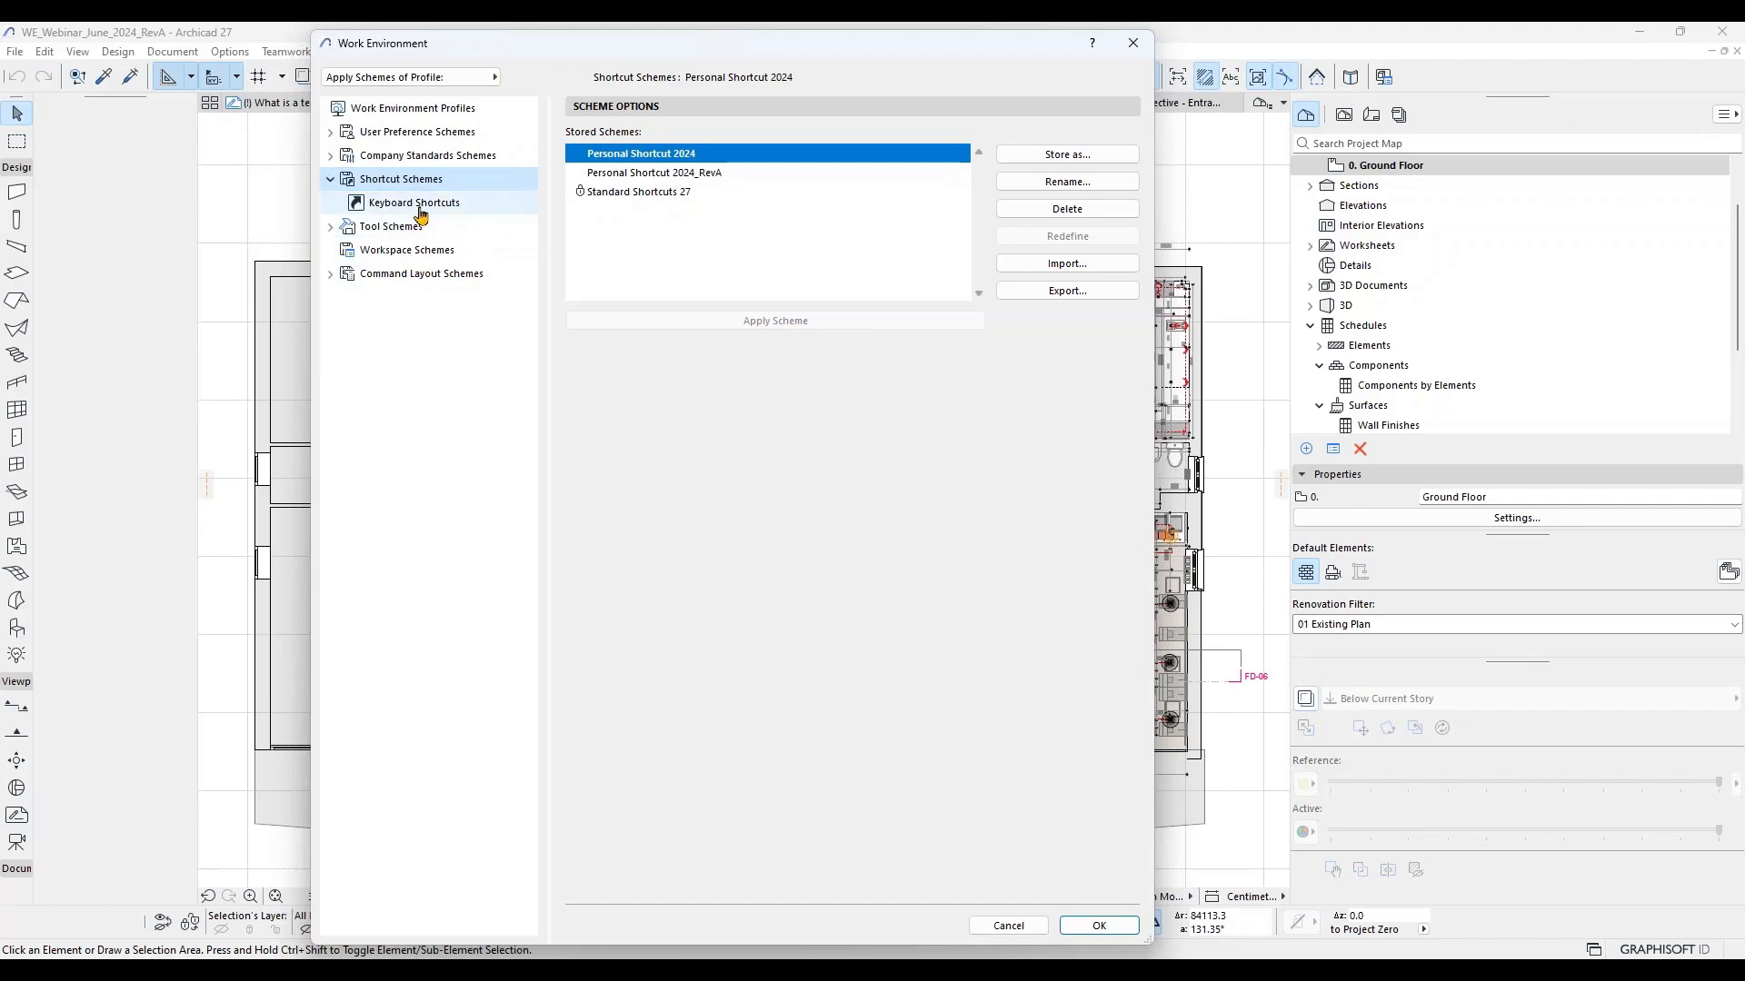
pyautogui.click(413, 203)
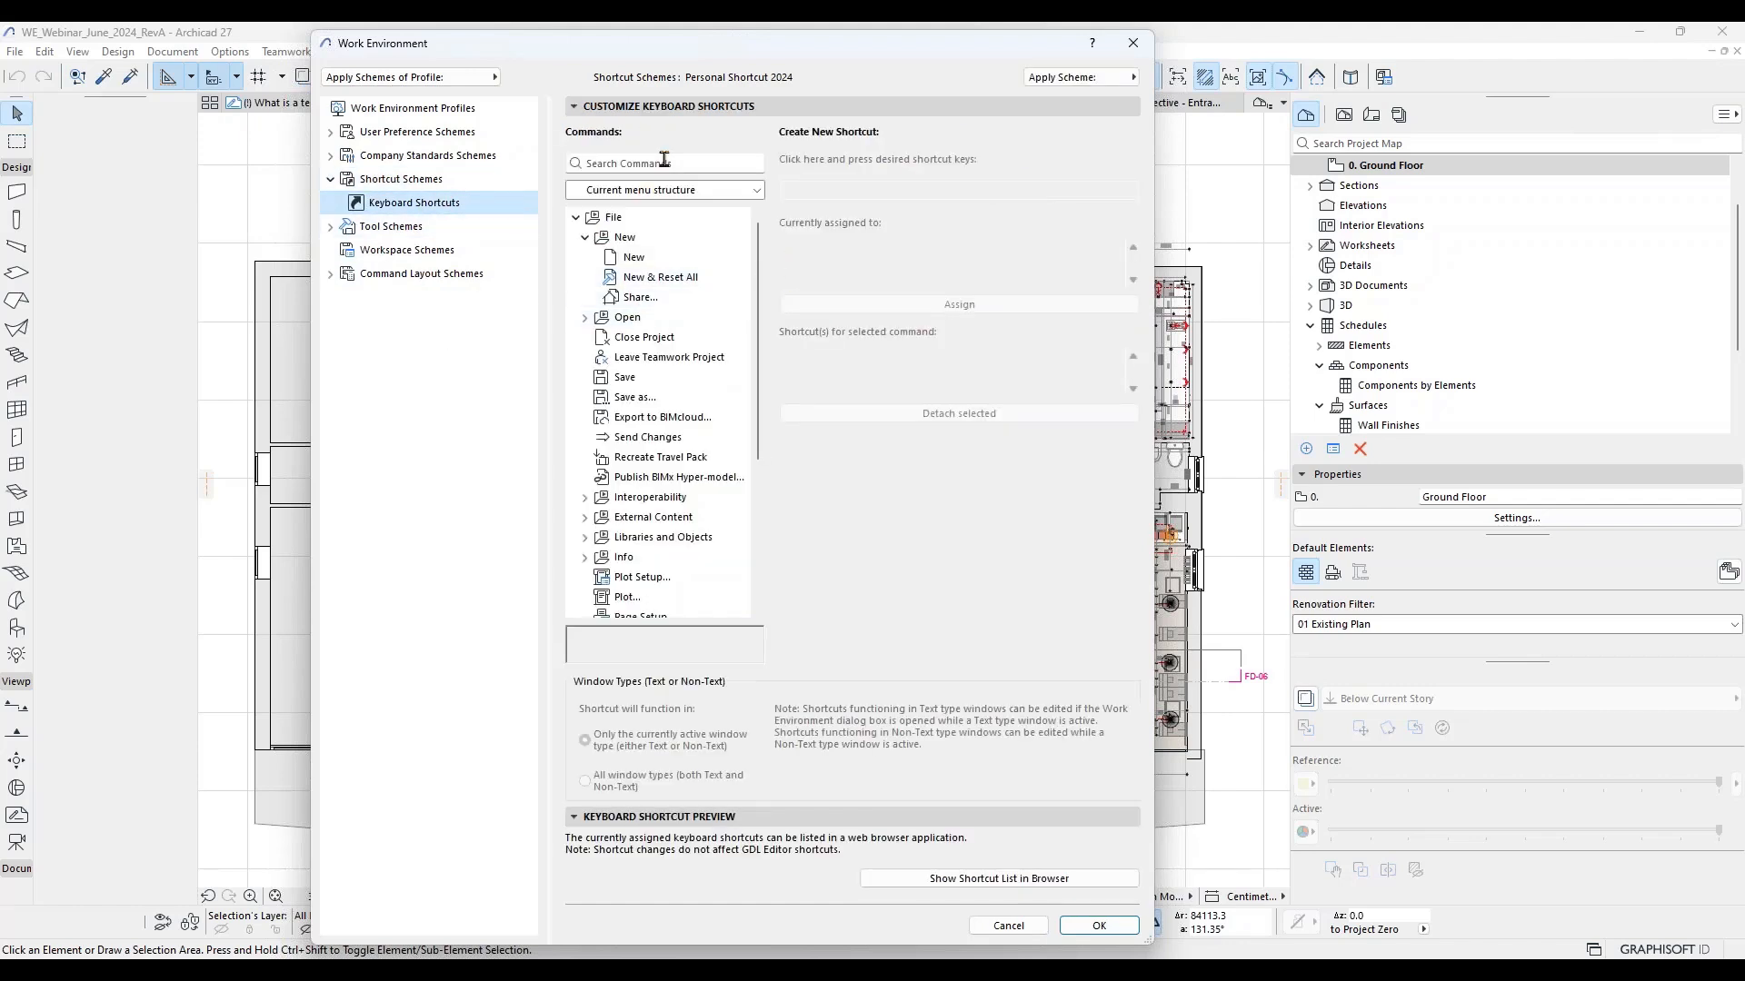
# Step: Search the commands for "spli", check the shortcut assigned to the Split command, and clear the search
pyautogui.click(664, 160)
pyautogui.write('split')
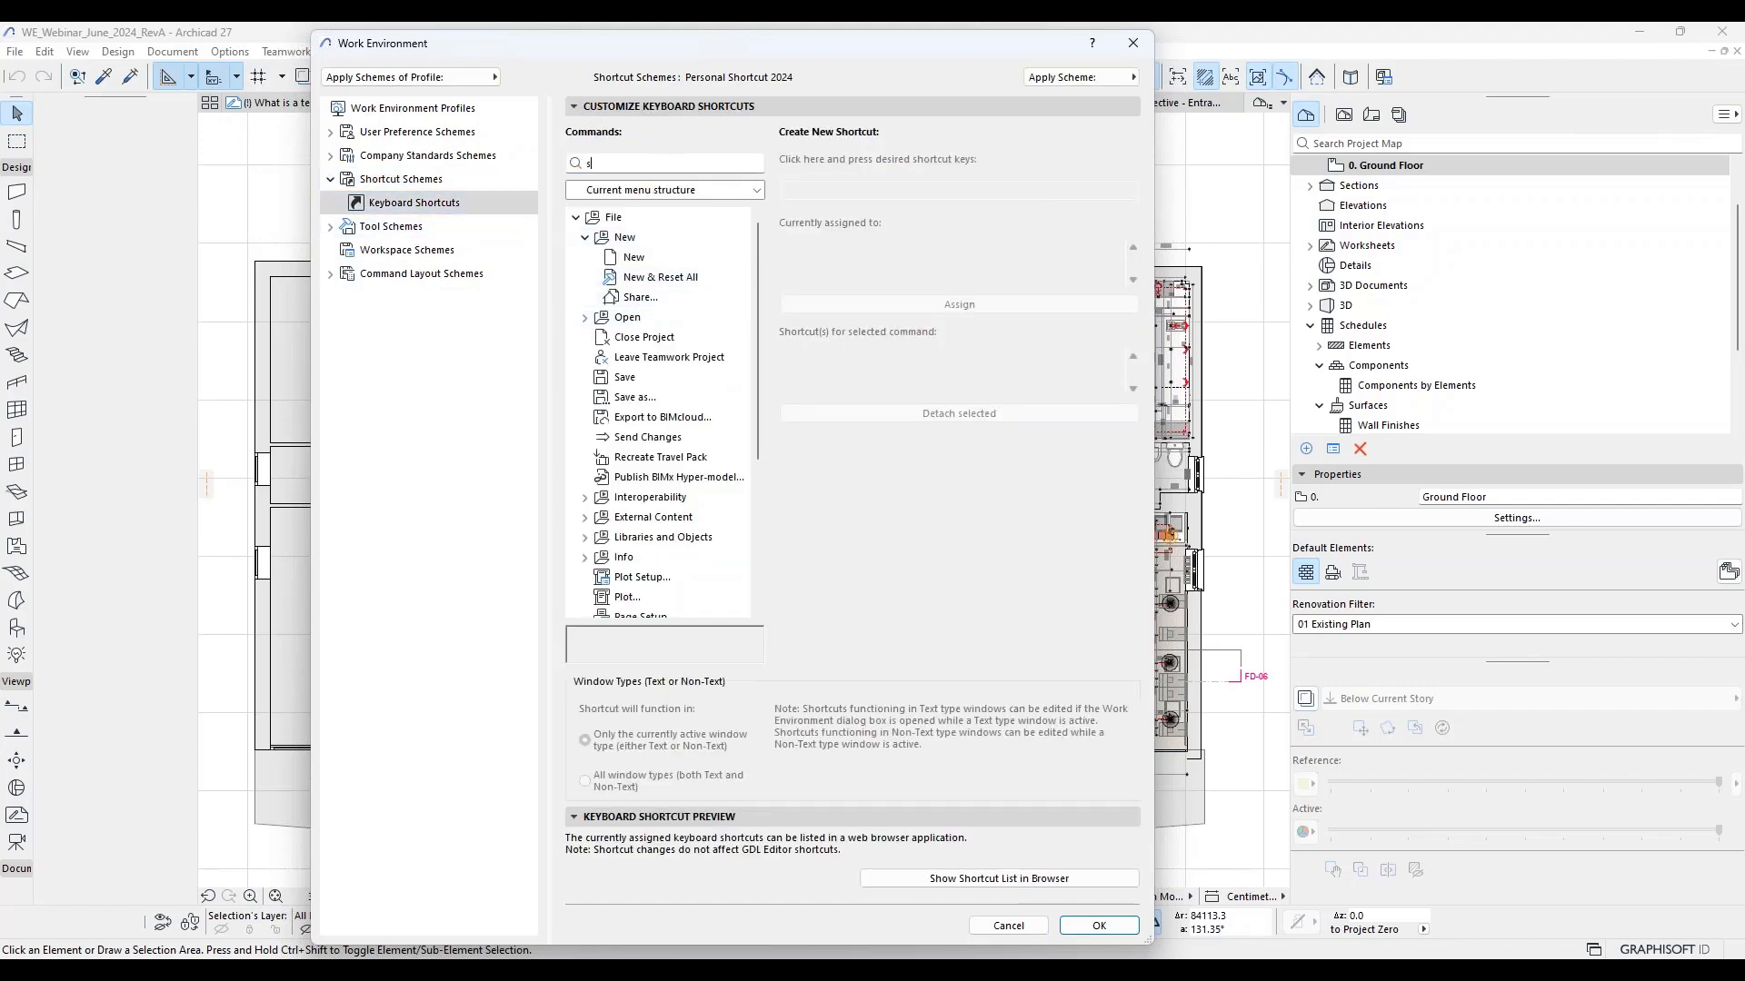
pyautogui.click(611, 219)
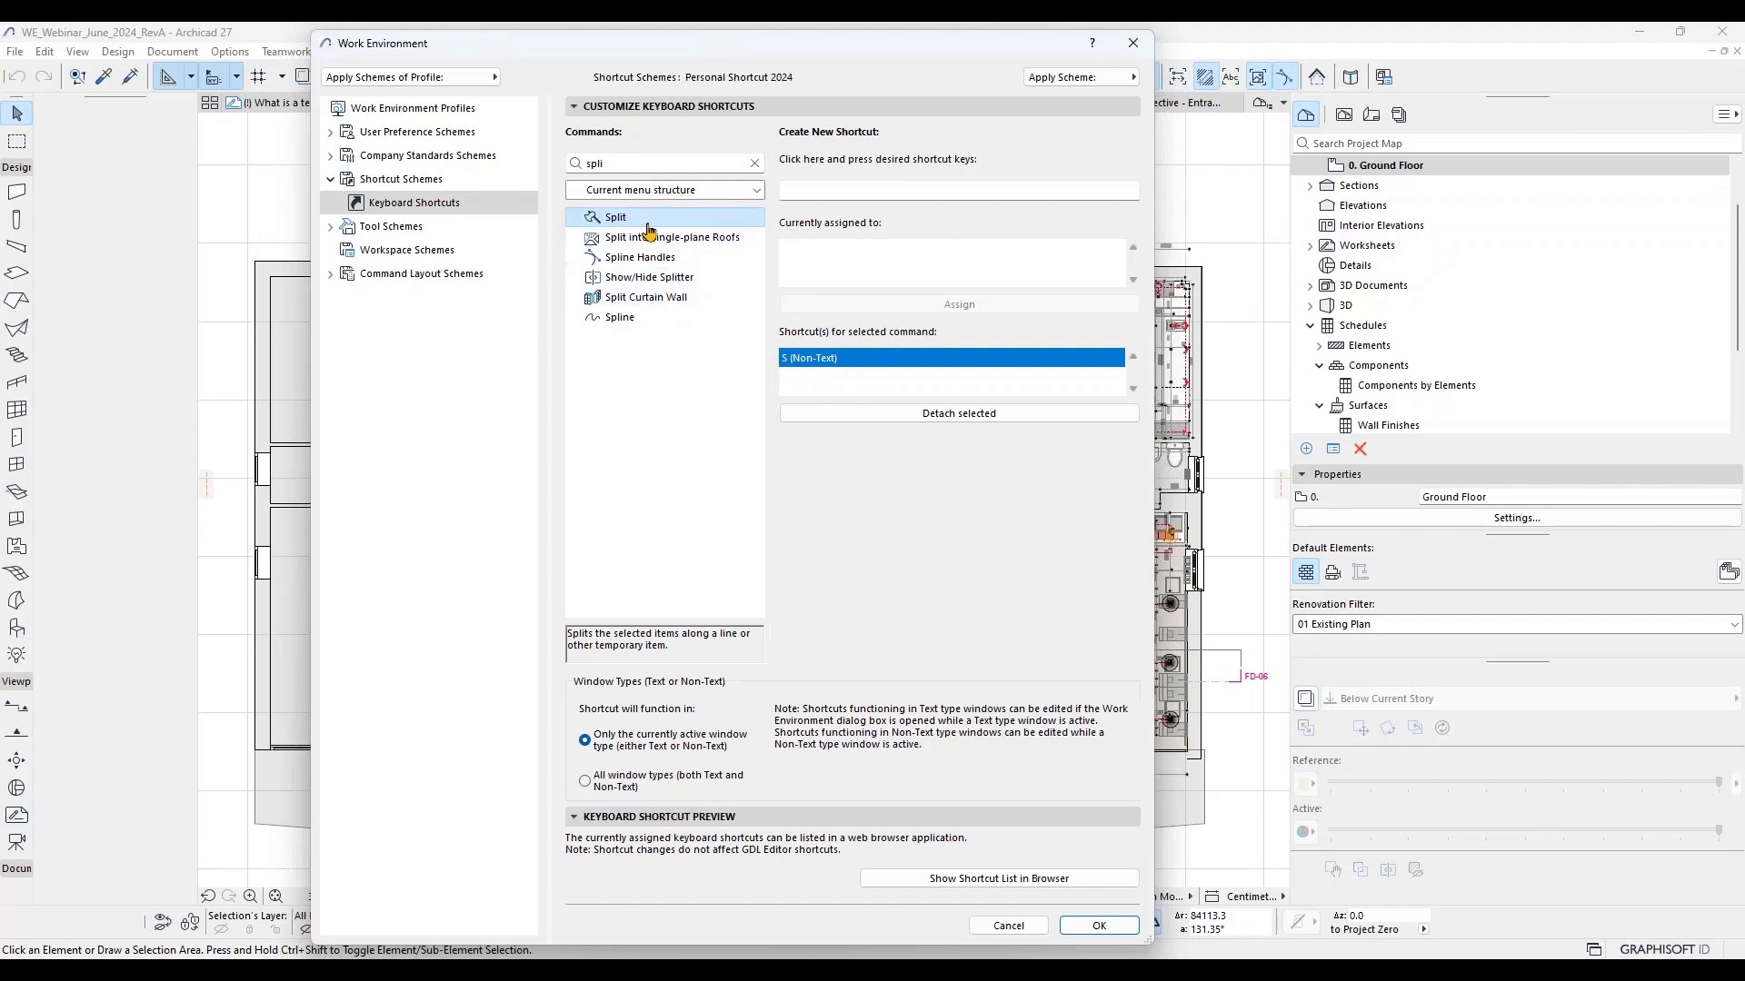
pyautogui.click(755, 164)
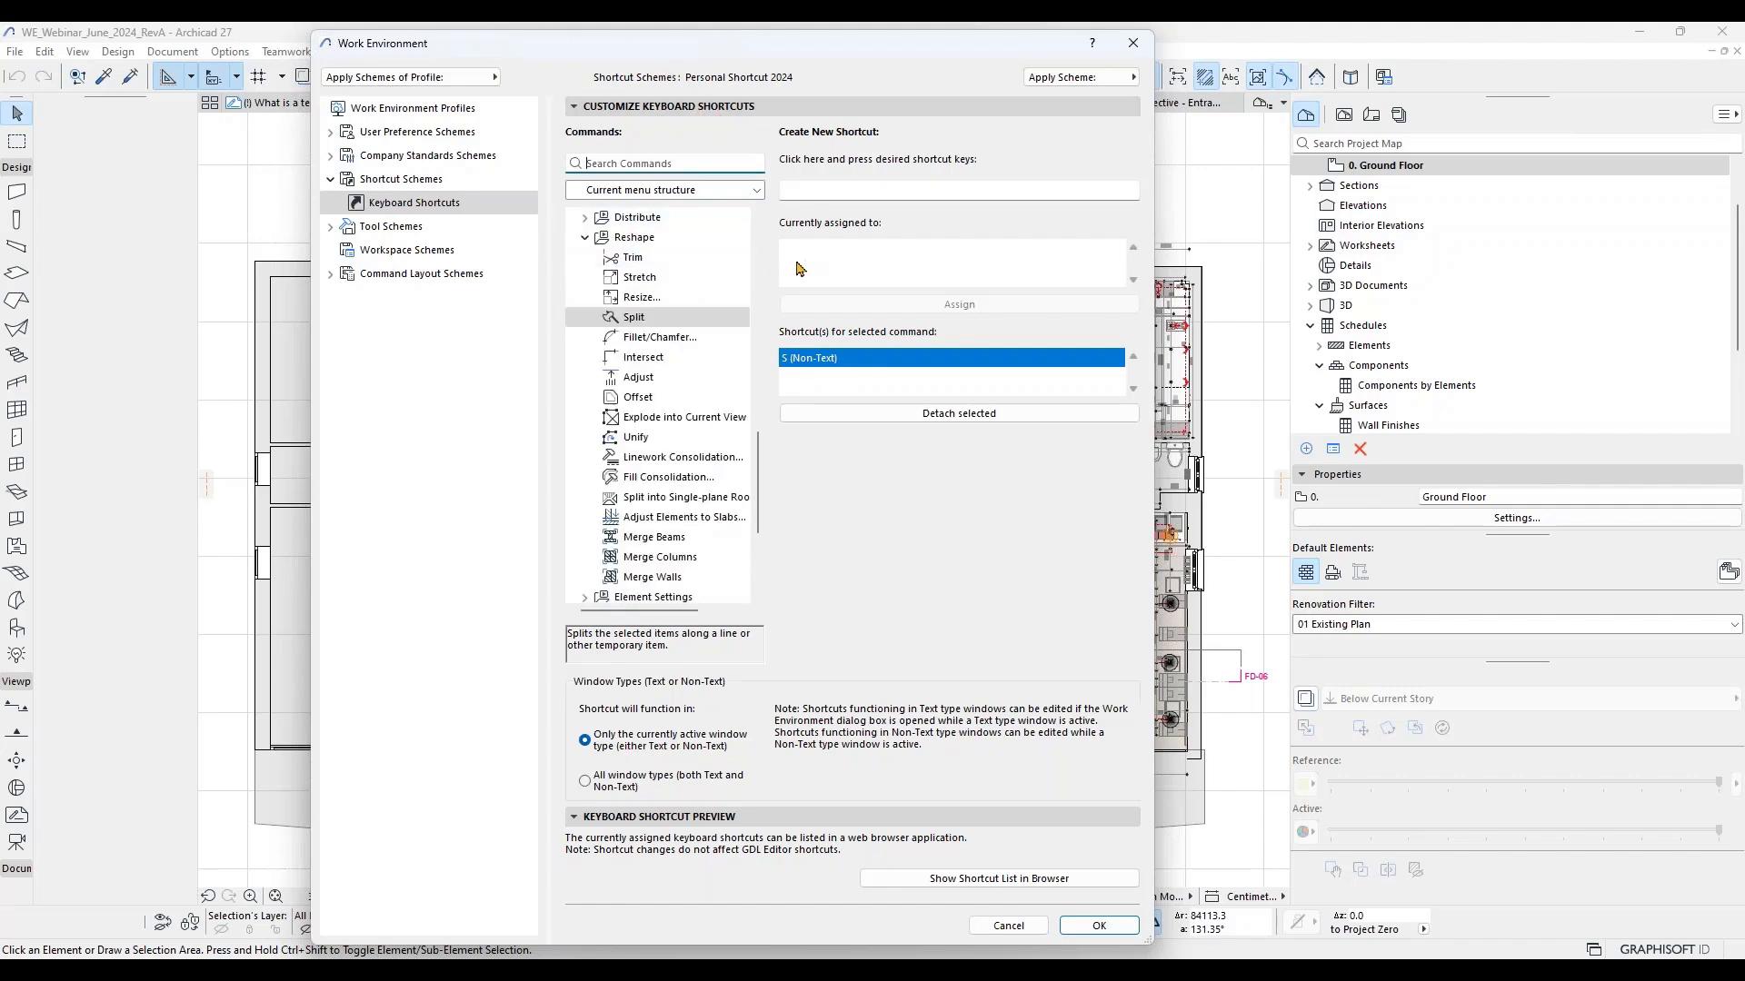
# Step: Return to the Shortcut Schemes options and collapse them, and open the Toolbox settings of the Tool Schemes
pyautogui.click(442, 180)
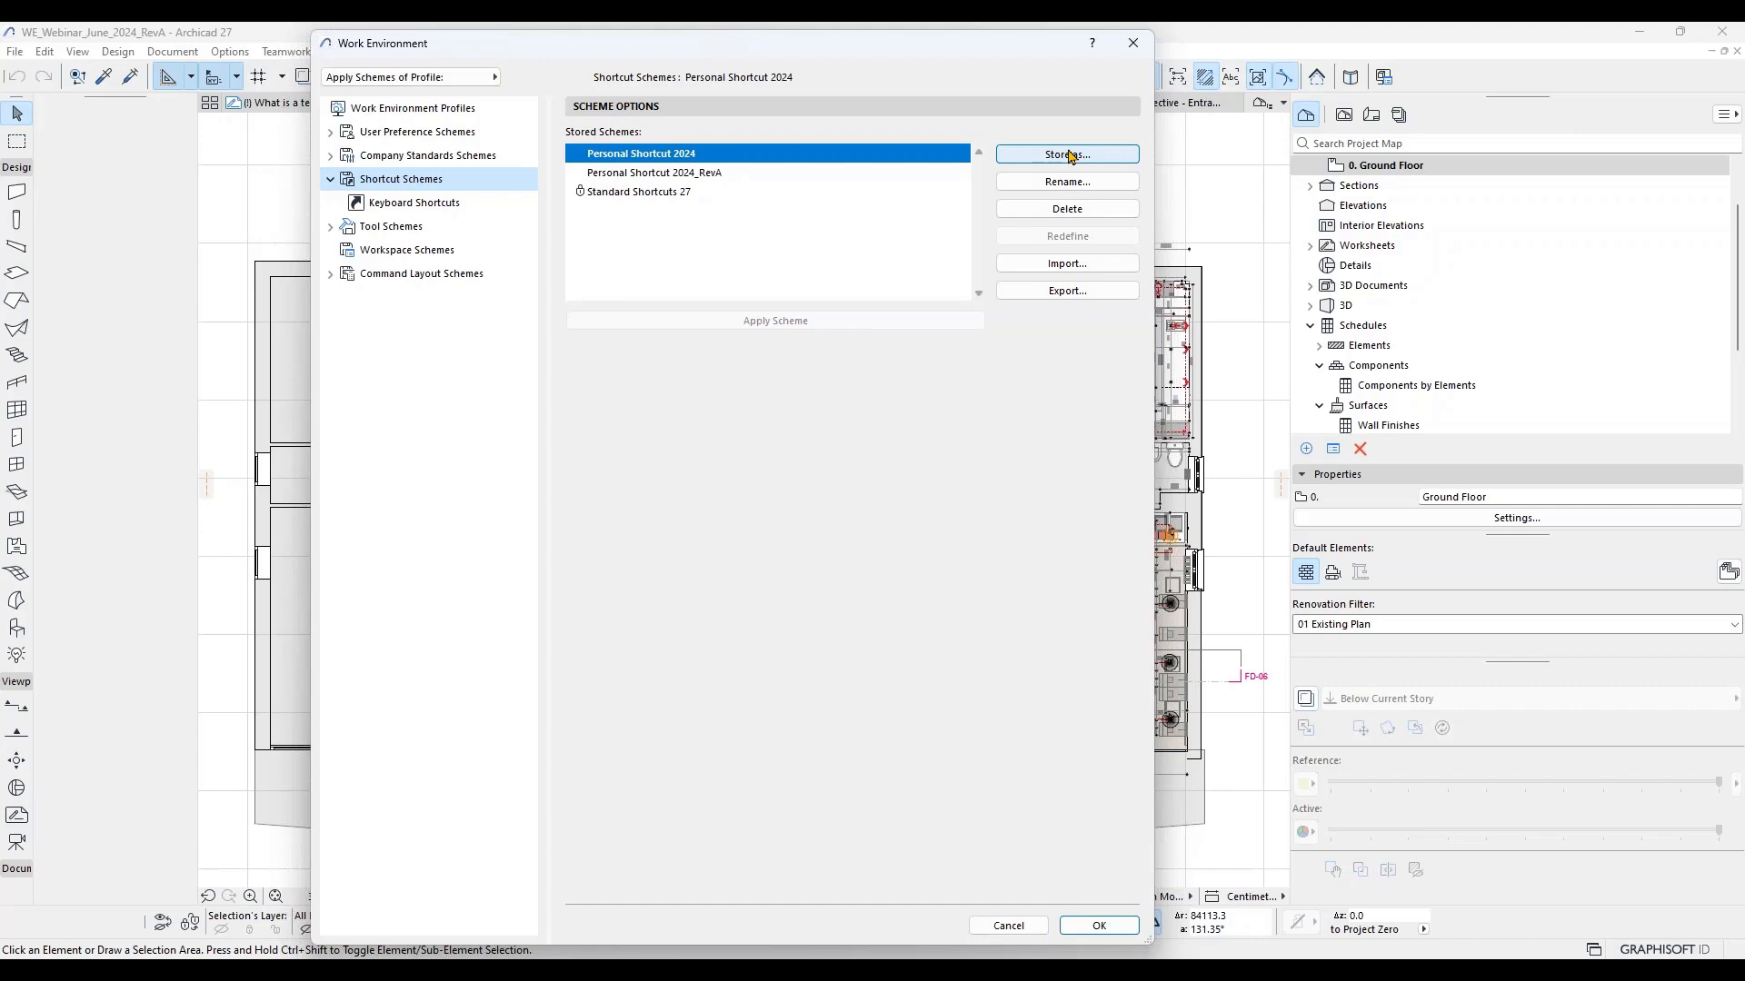
pyautogui.moveTo(930, 45); pyautogui.dragTo(961, 47)
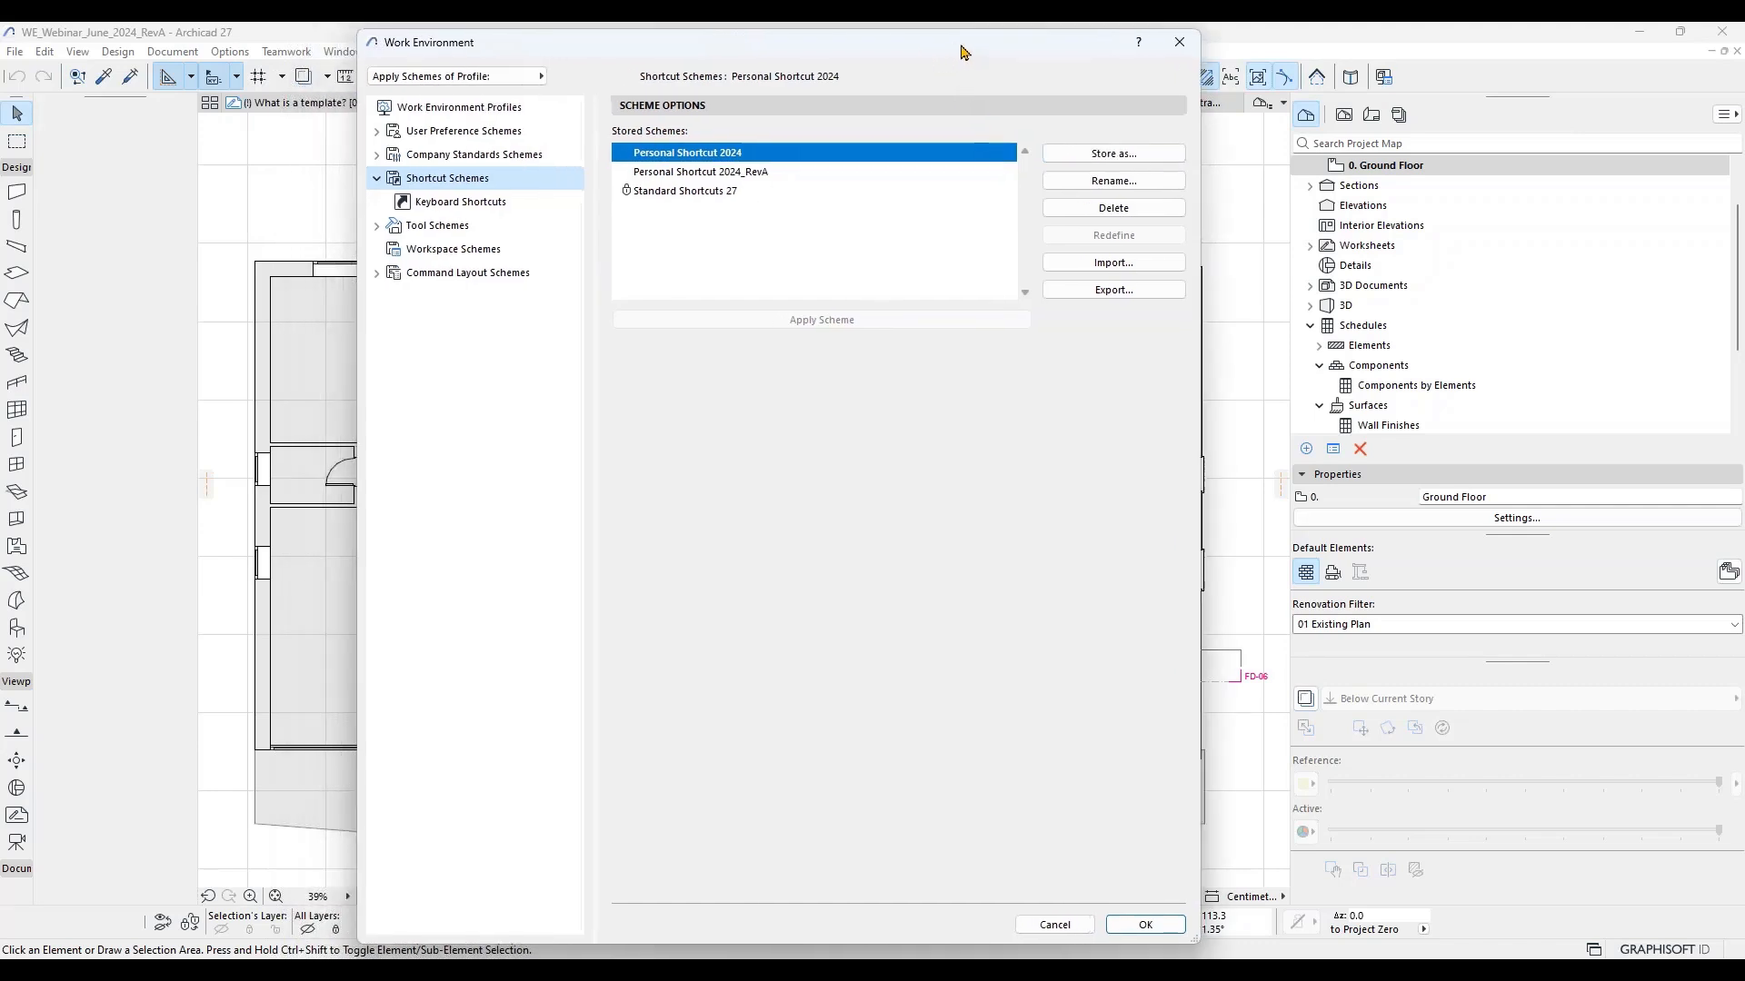
pyautogui.click(377, 179)
pyautogui.click(446, 201)
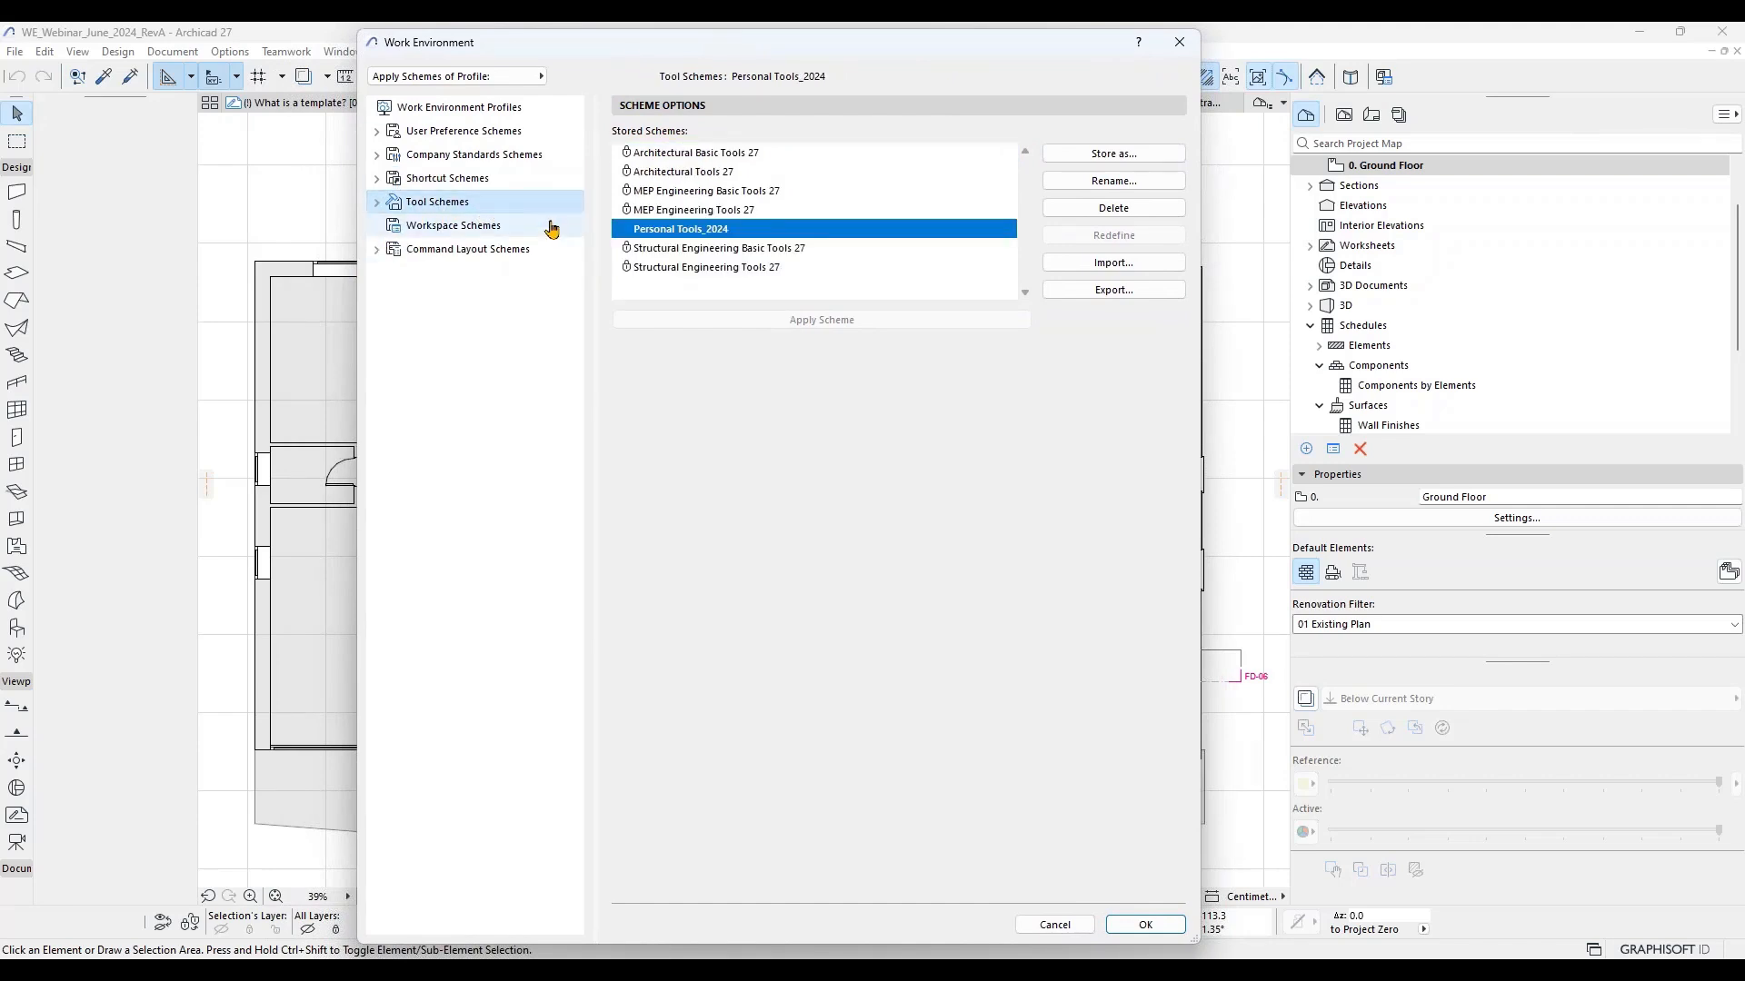
pyautogui.click(376, 202)
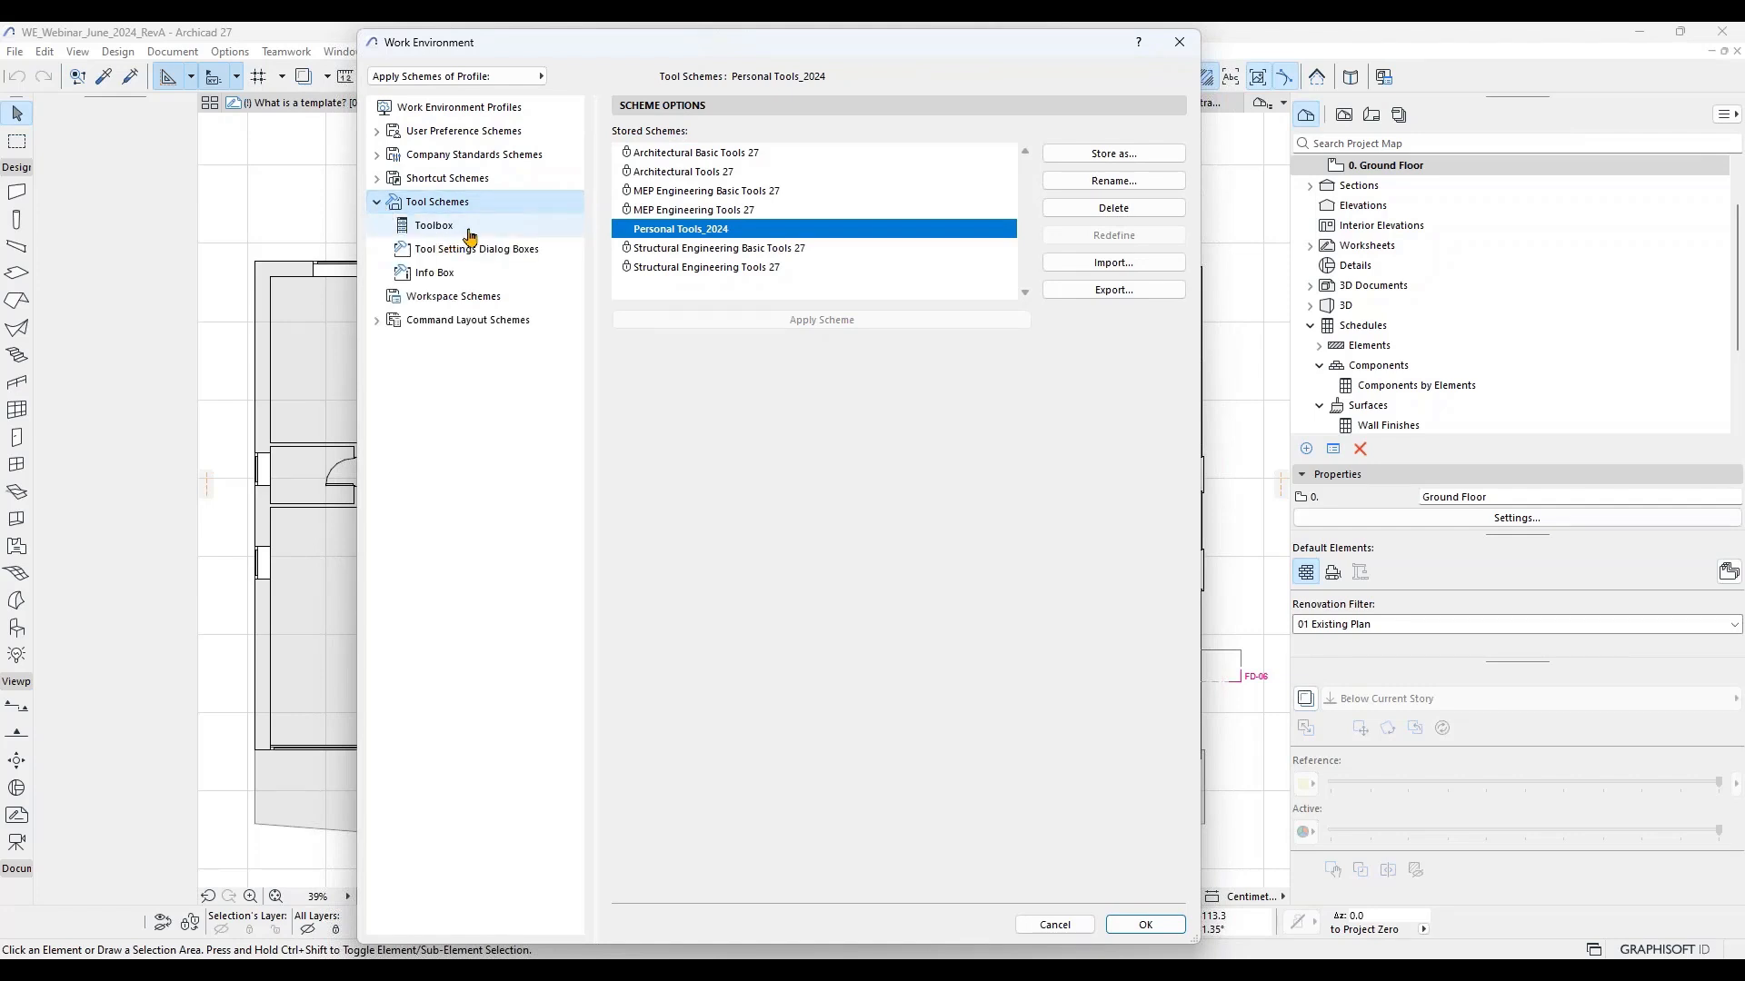
pyautogui.click(470, 235)
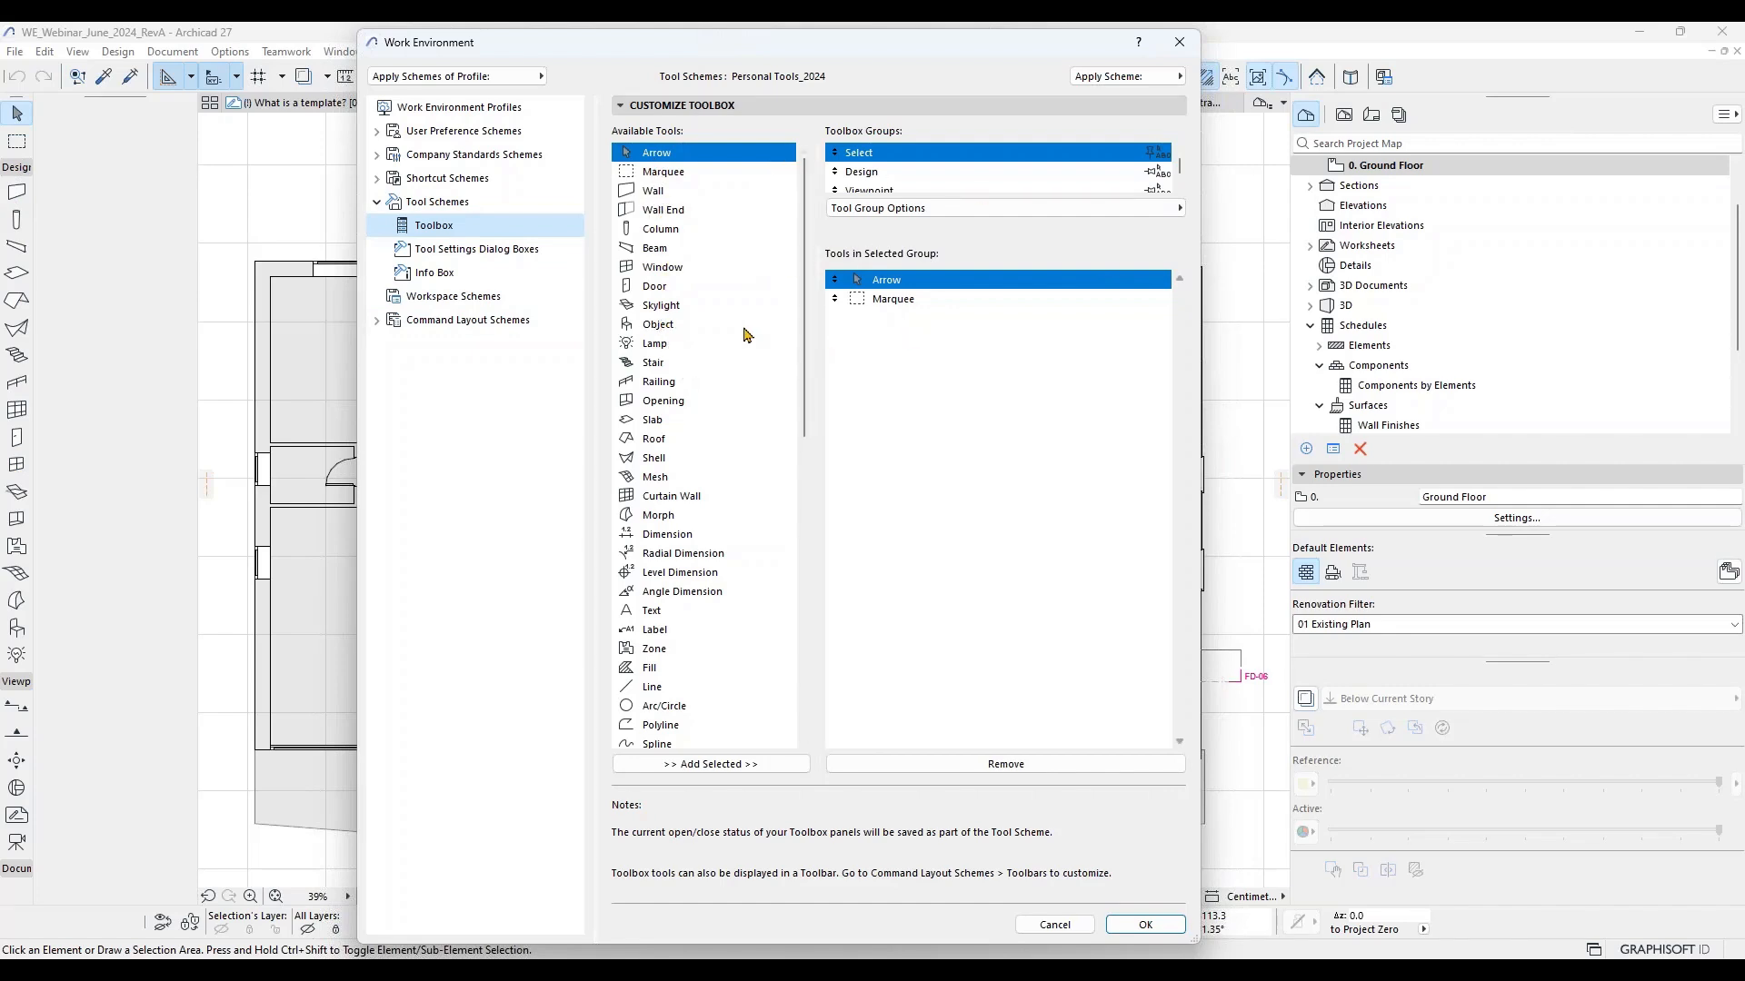
# Step: Compare the tools contained in the Select and Design toolbox groups, finishing on the Select group
pyautogui.click(673, 179)
pyautogui.click(697, 155)
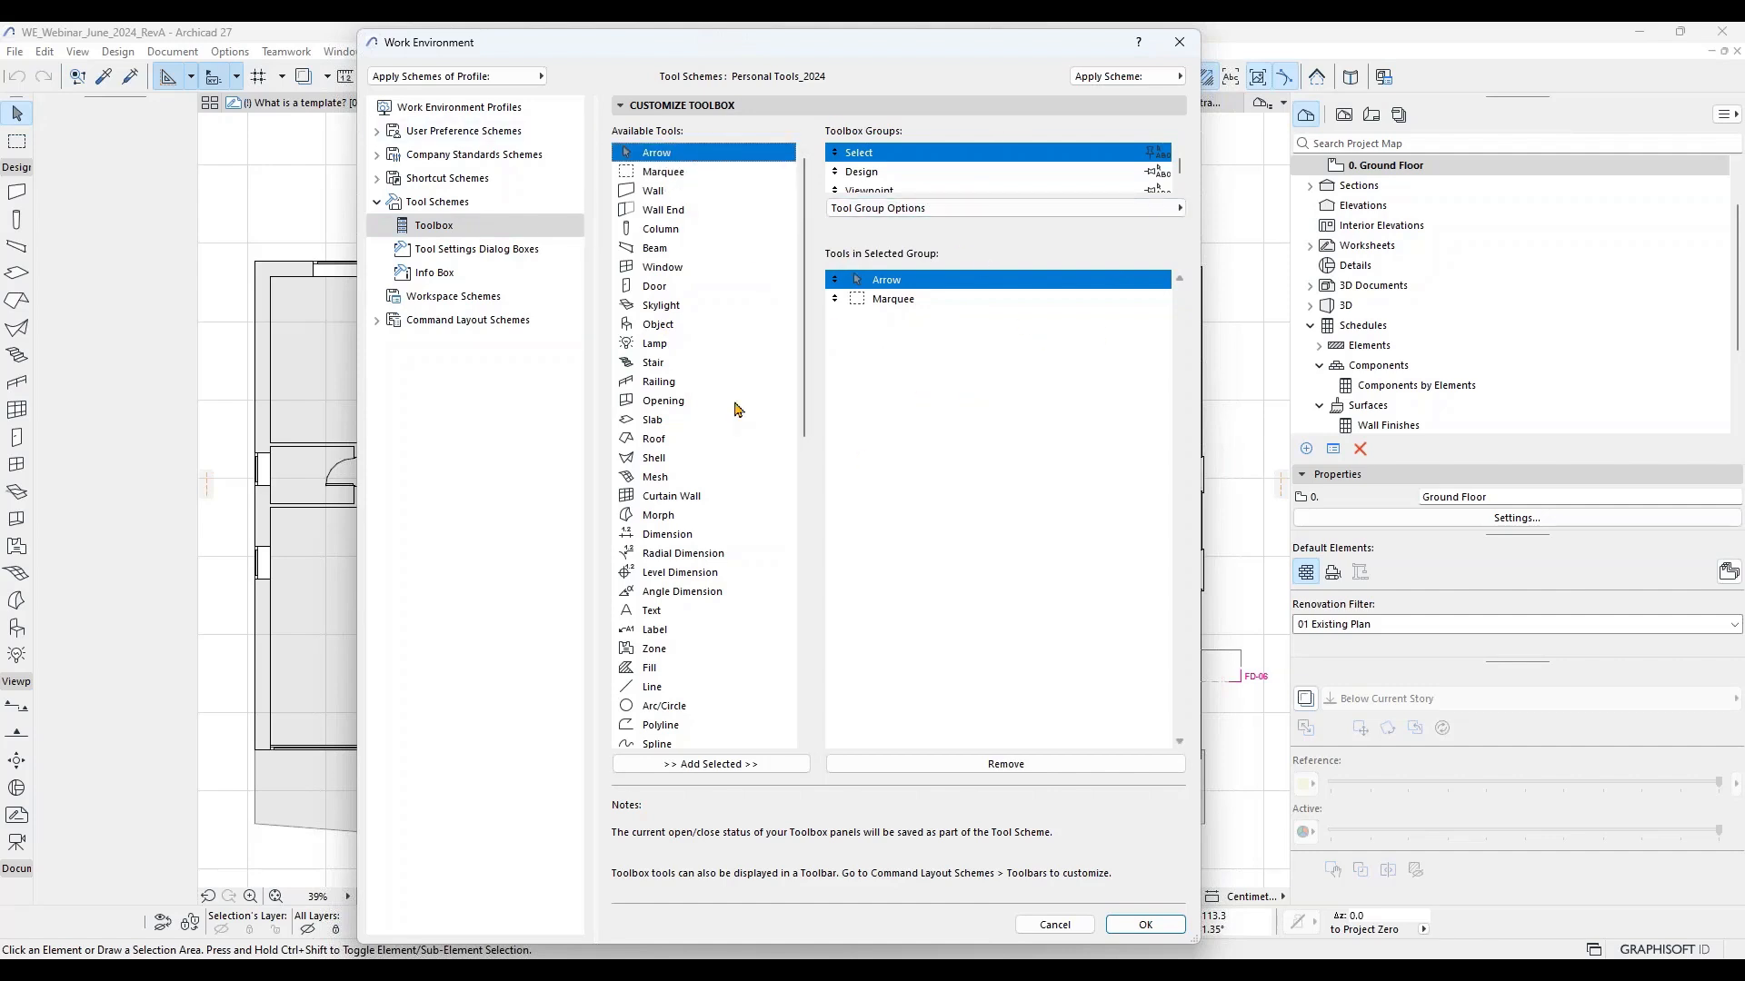
pyautogui.click(872, 174)
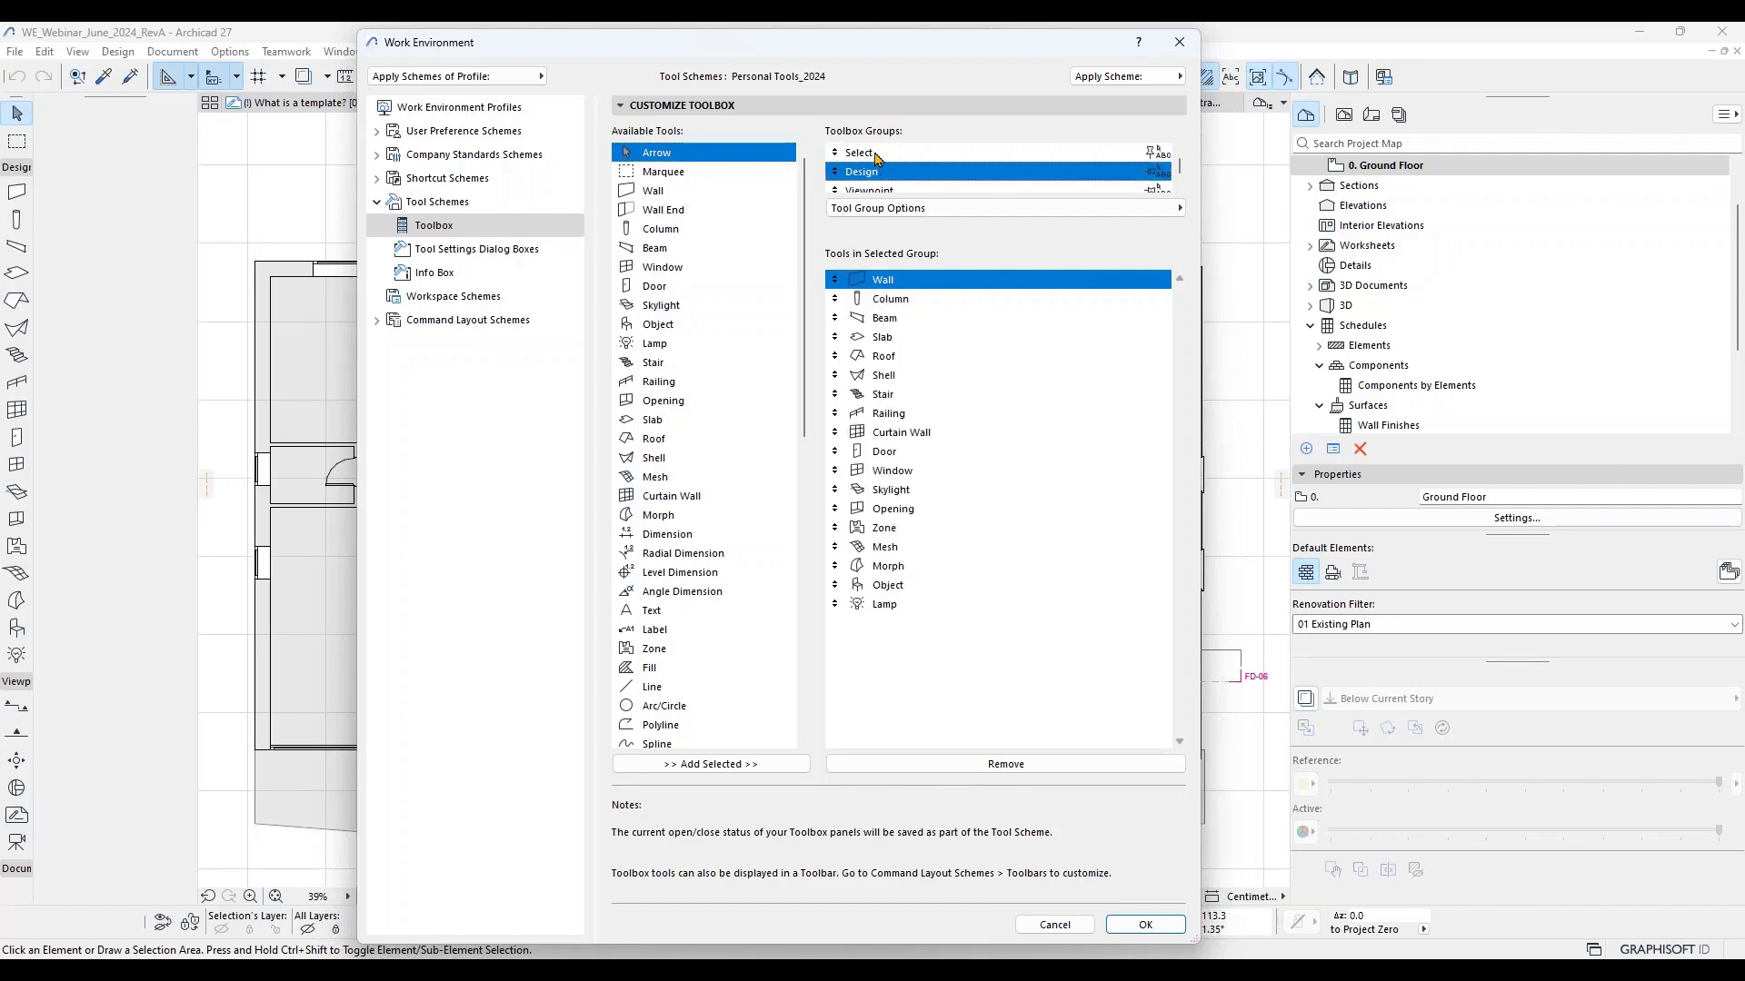
pyautogui.click(874, 155)
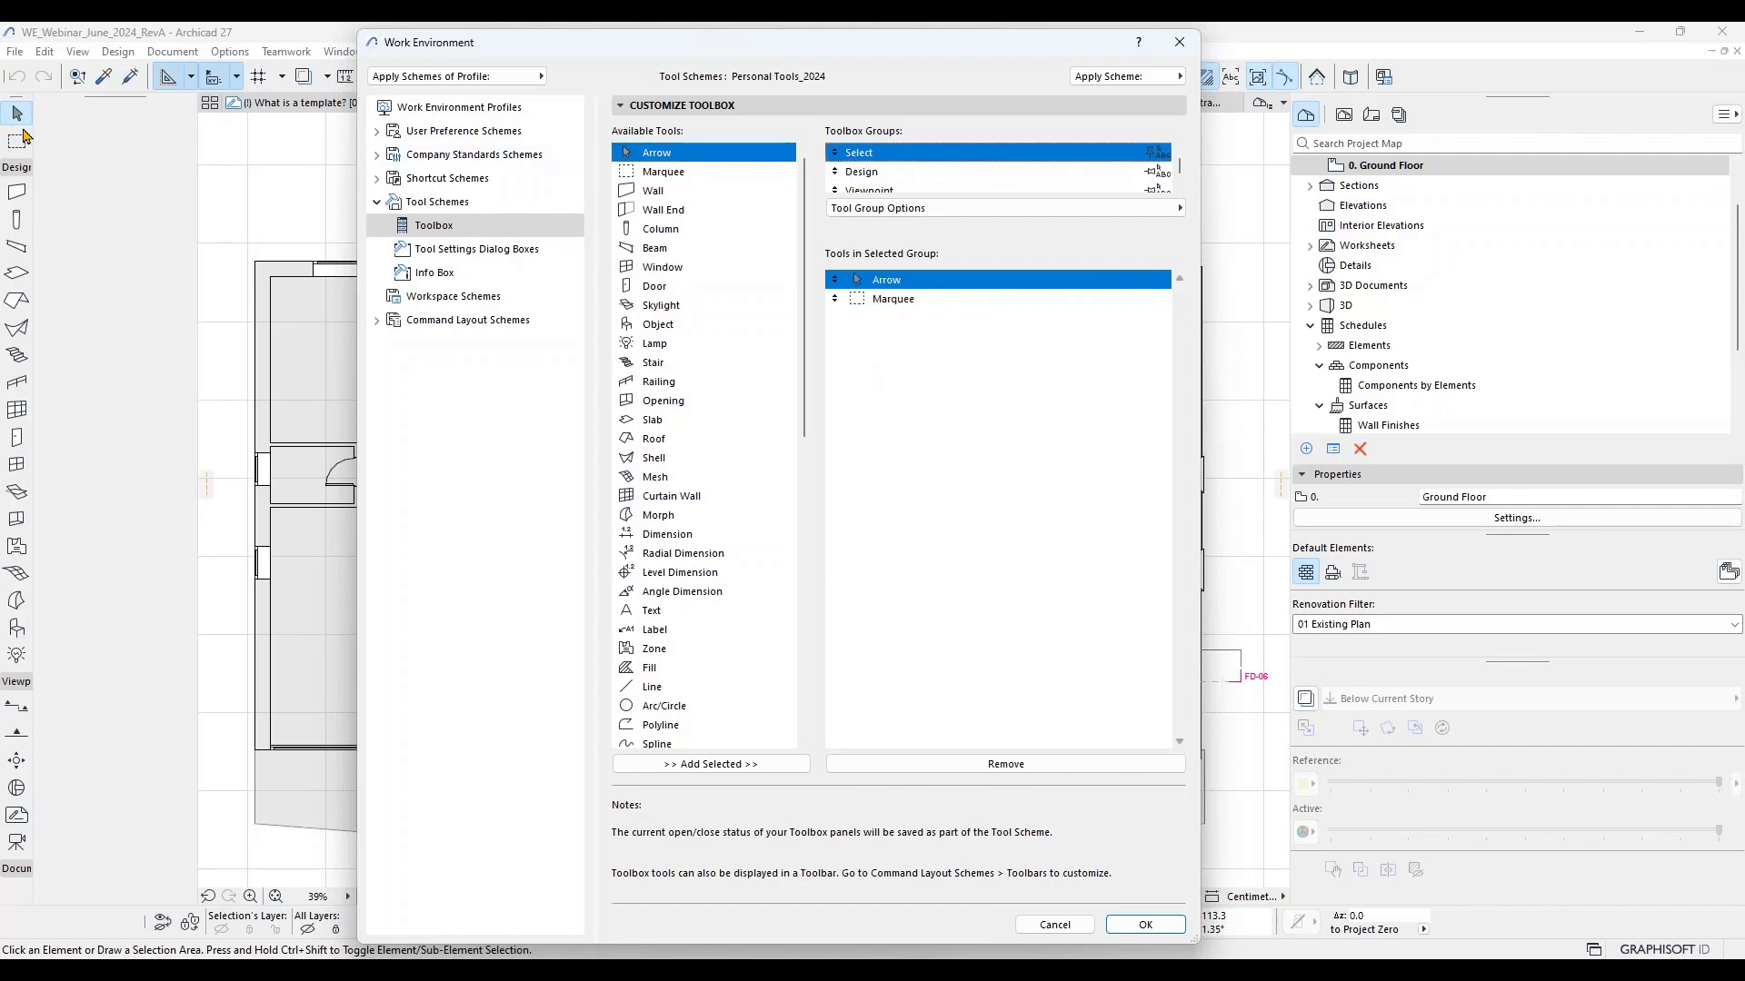
# Step: Cancel the Work Environment dialog to view the expanded Toolbox palette, and reopen the Toolbox settings beside the palette
pyautogui.click(1055, 926)
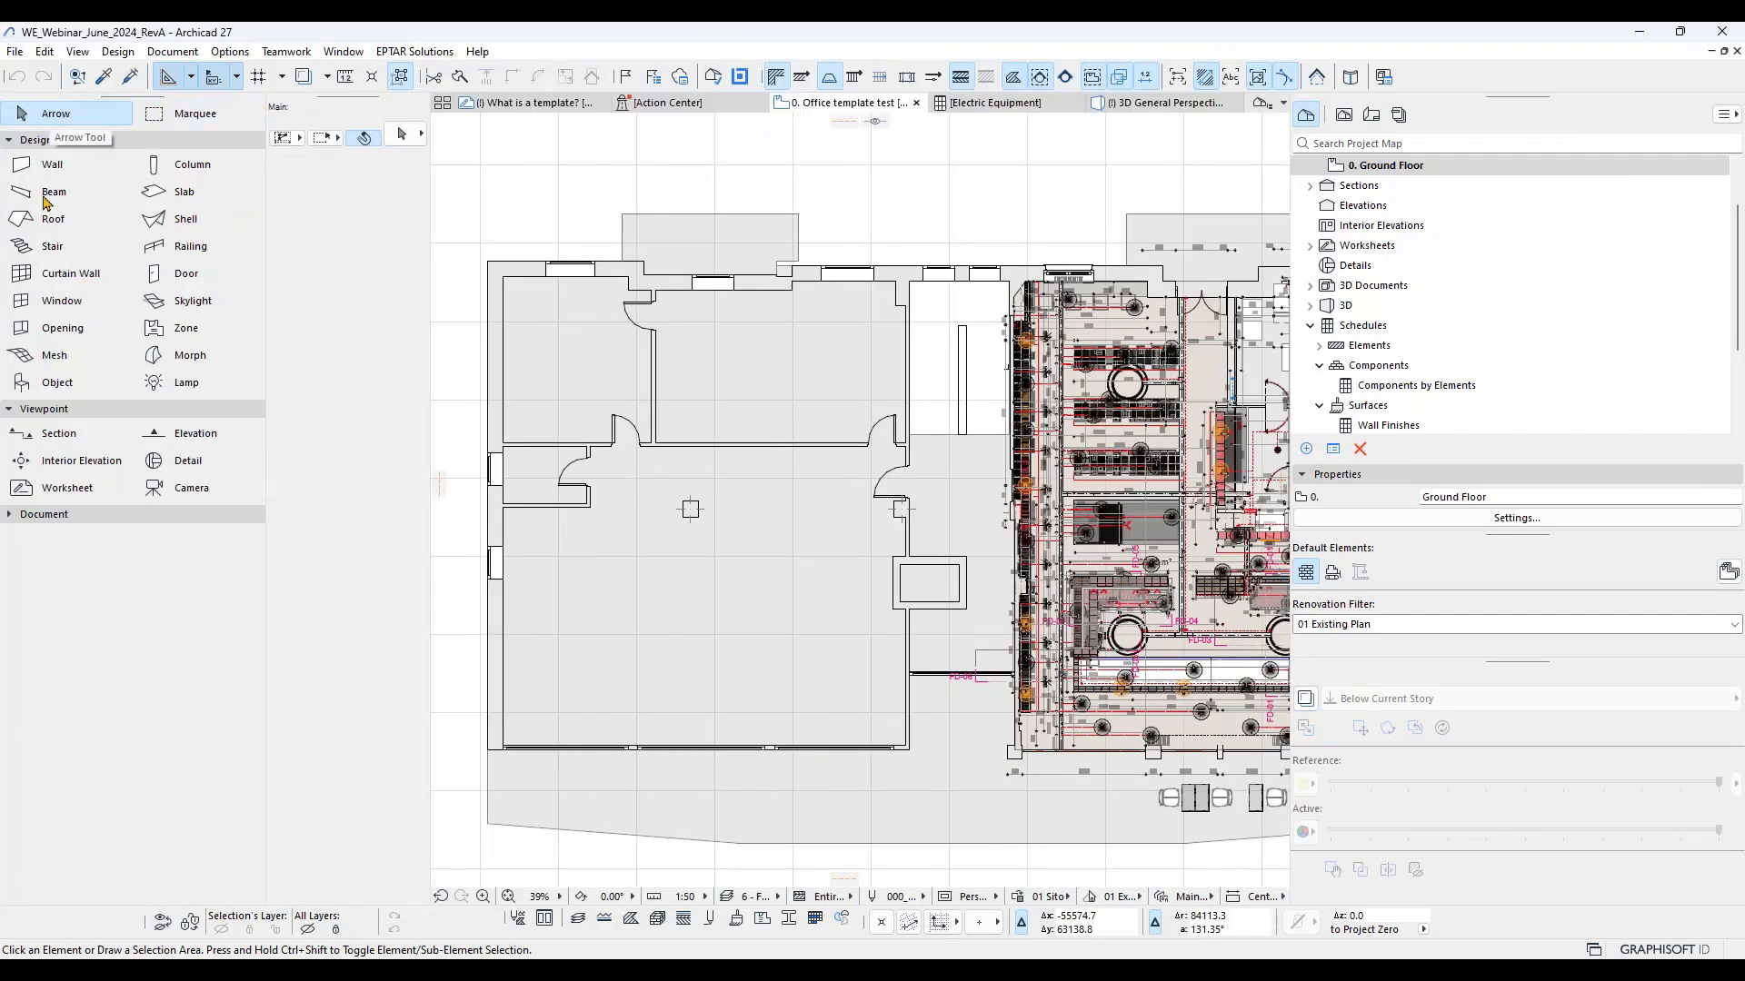
pyautogui.click(230, 52)
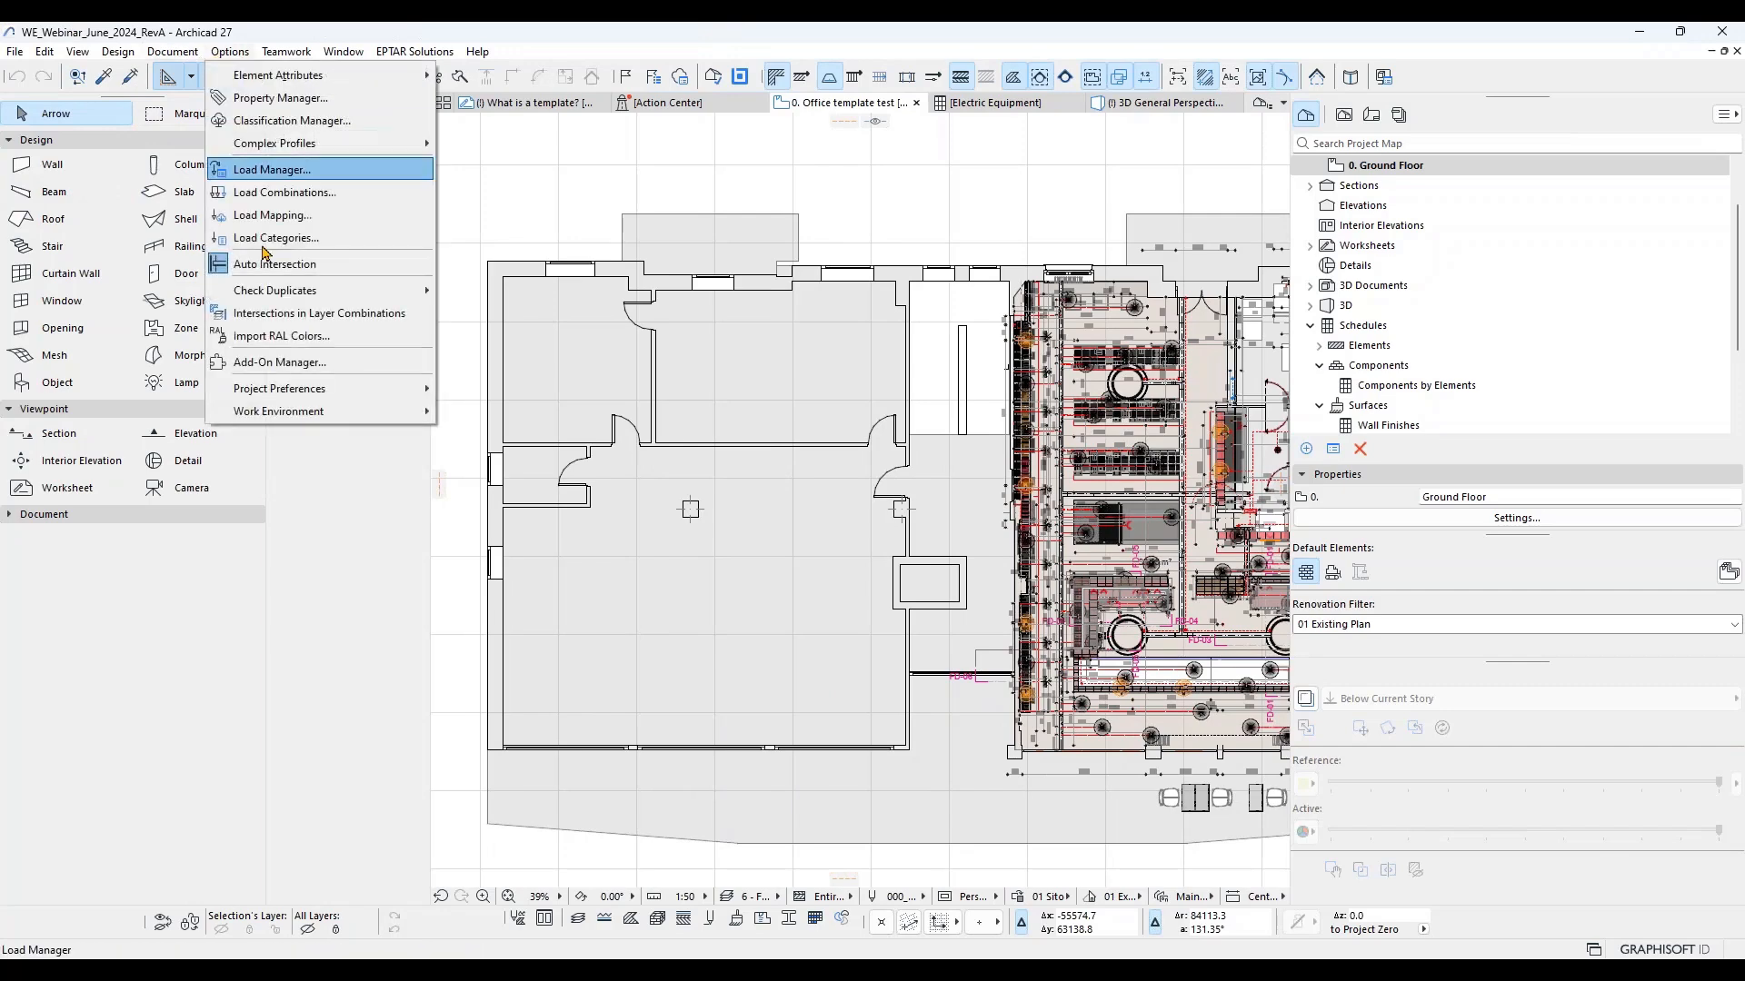
pyautogui.moveTo(362, 411)
pyautogui.click(466, 409)
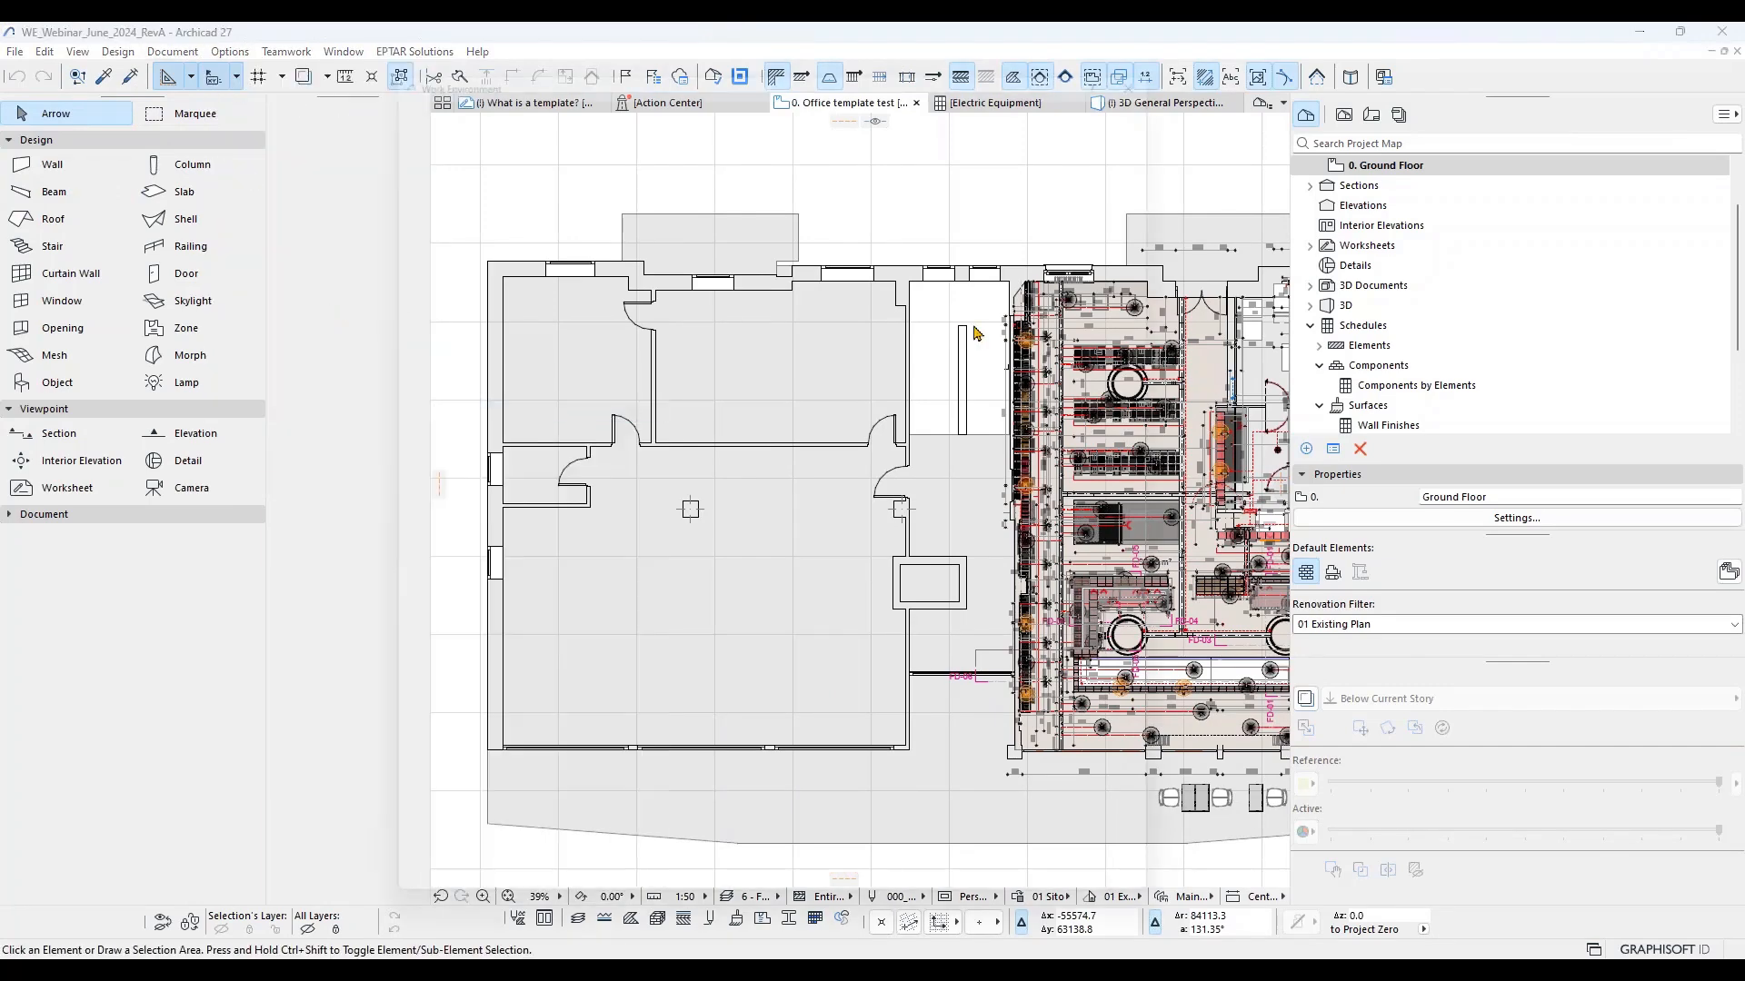
pyautogui.moveTo(725, 46); pyautogui.dragTo(847, 41)
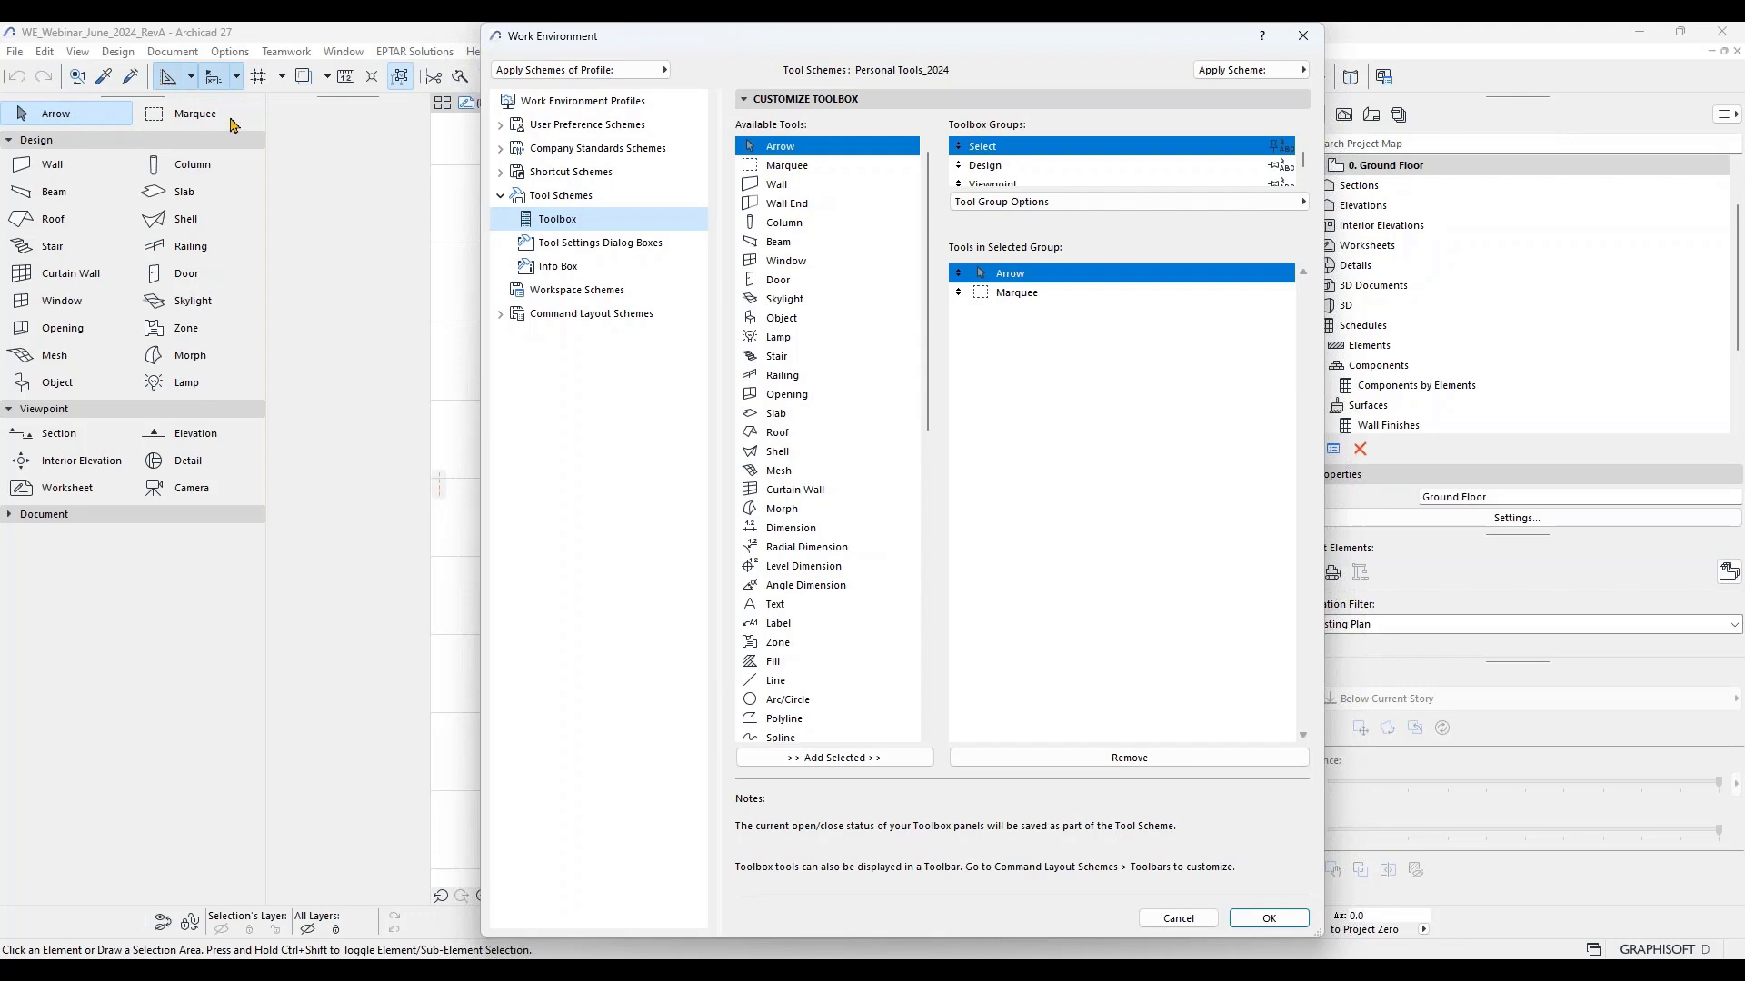
# Step: Examine the Arrow and Marquee tools in the Select group and browse the full list of available tools
pyautogui.click(1010, 277)
pyautogui.click(1018, 292)
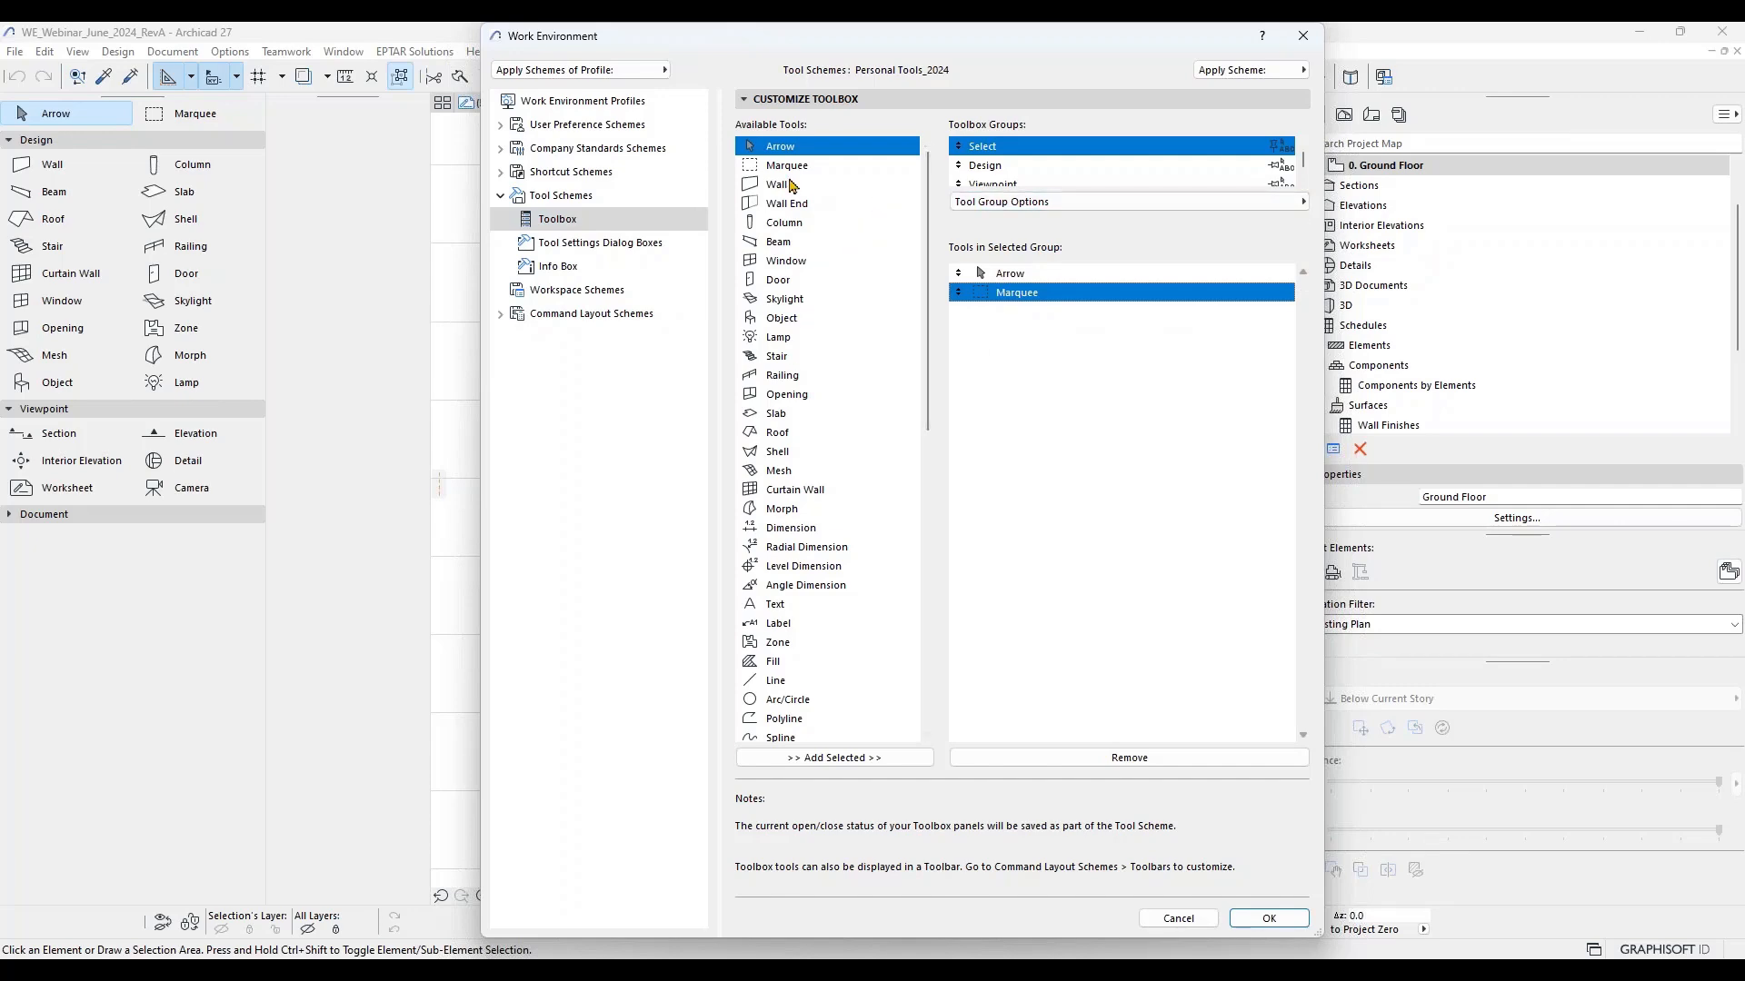
pyautogui.scroll(-12, 836, 255)
pyautogui.scroll(12, 818, 259)
# Step: Examine the Design group's tools, including Wall, Column, Beam, Slab and Lamp, and browse the available tools down to Corner-Window
pyautogui.click(990, 165)
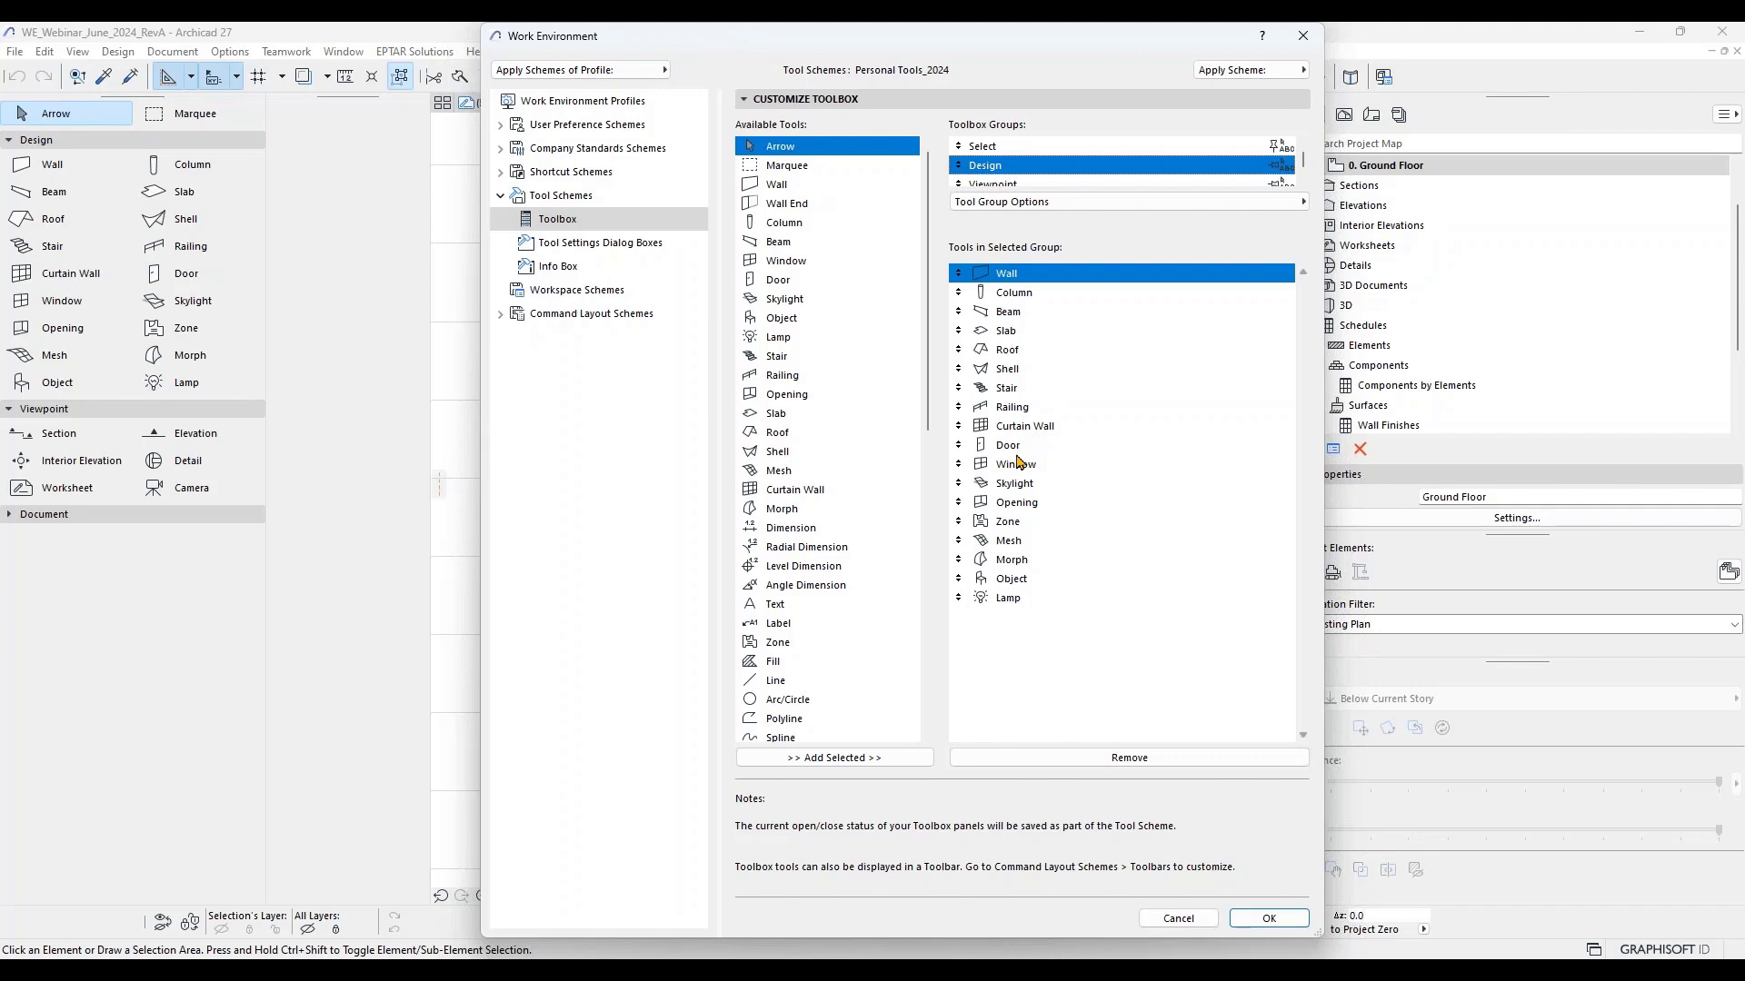
pyautogui.click(1011, 598)
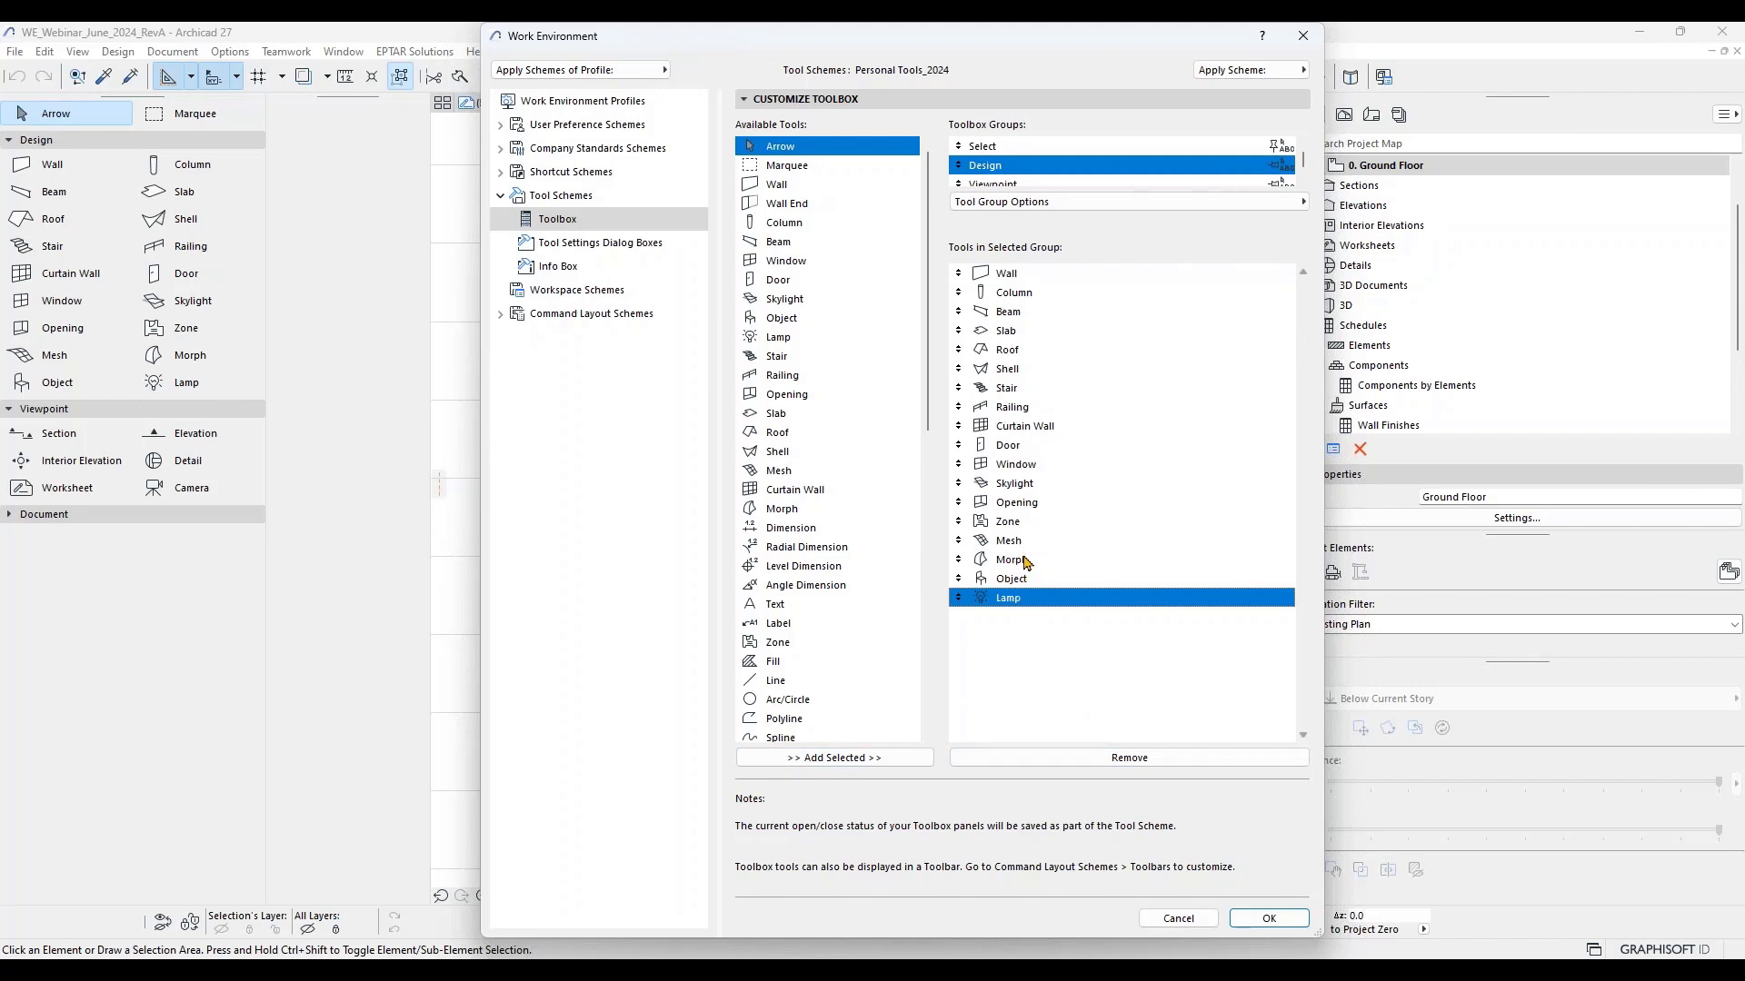
pyautogui.click(1020, 277)
pyautogui.click(1023, 293)
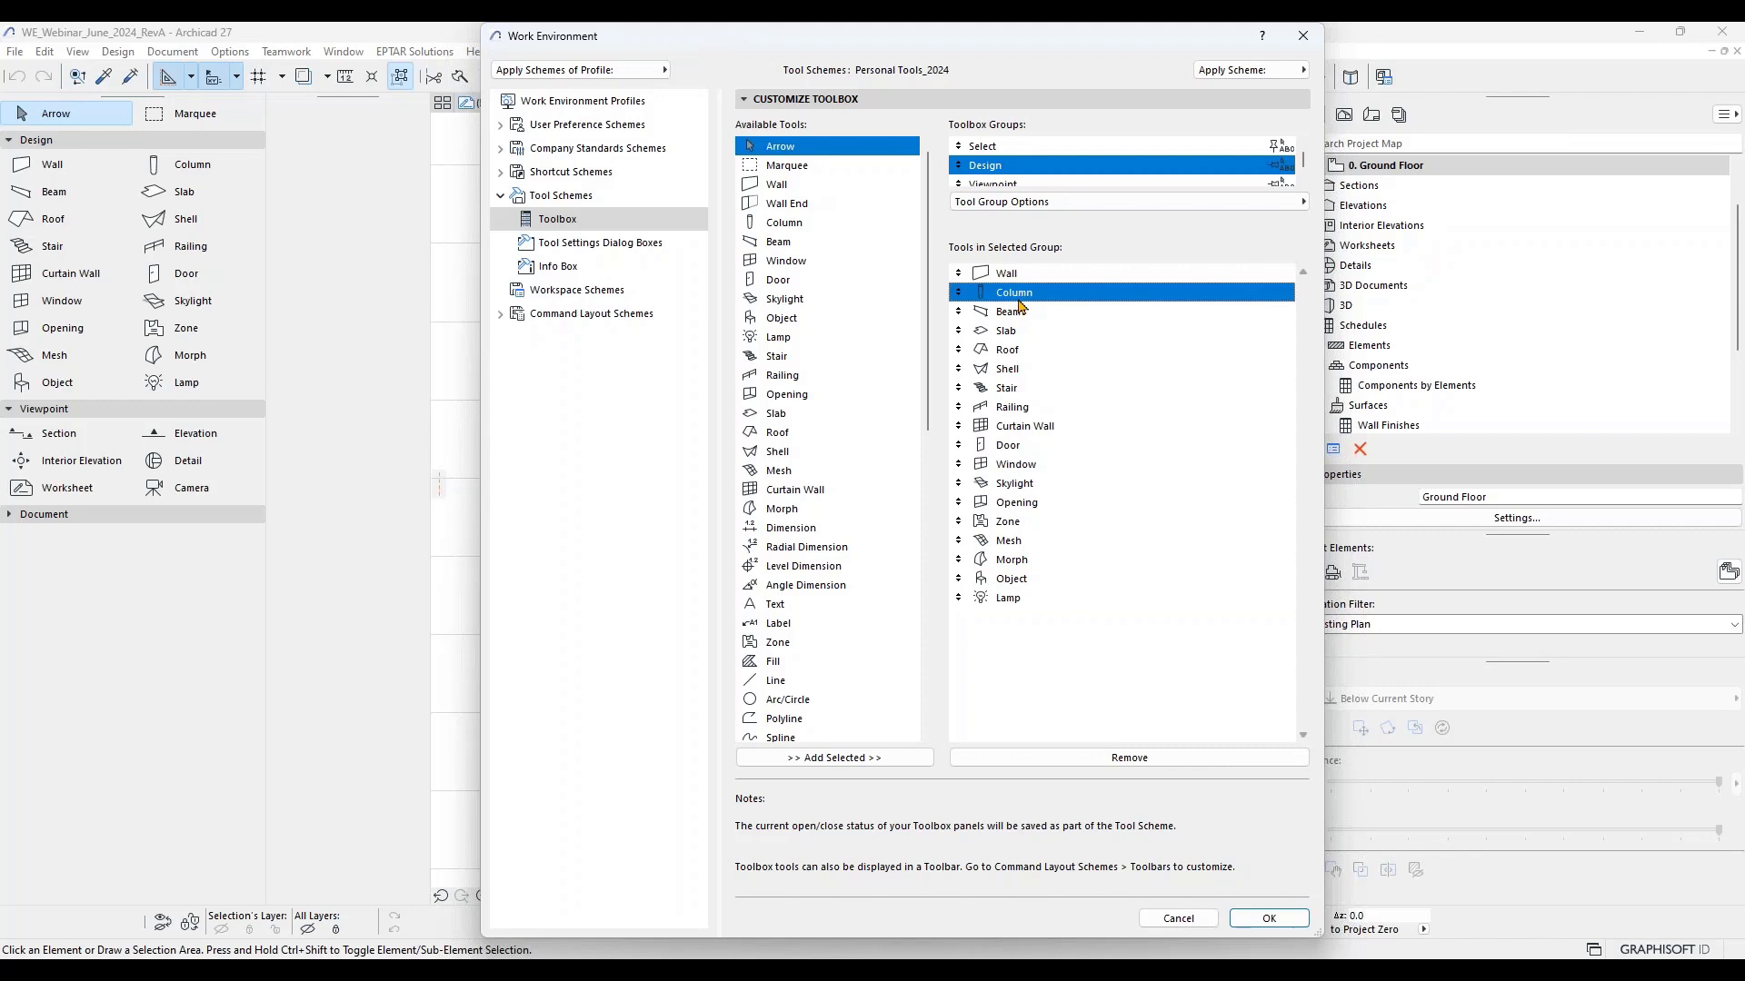
pyautogui.click(1019, 313)
pyautogui.click(1018, 332)
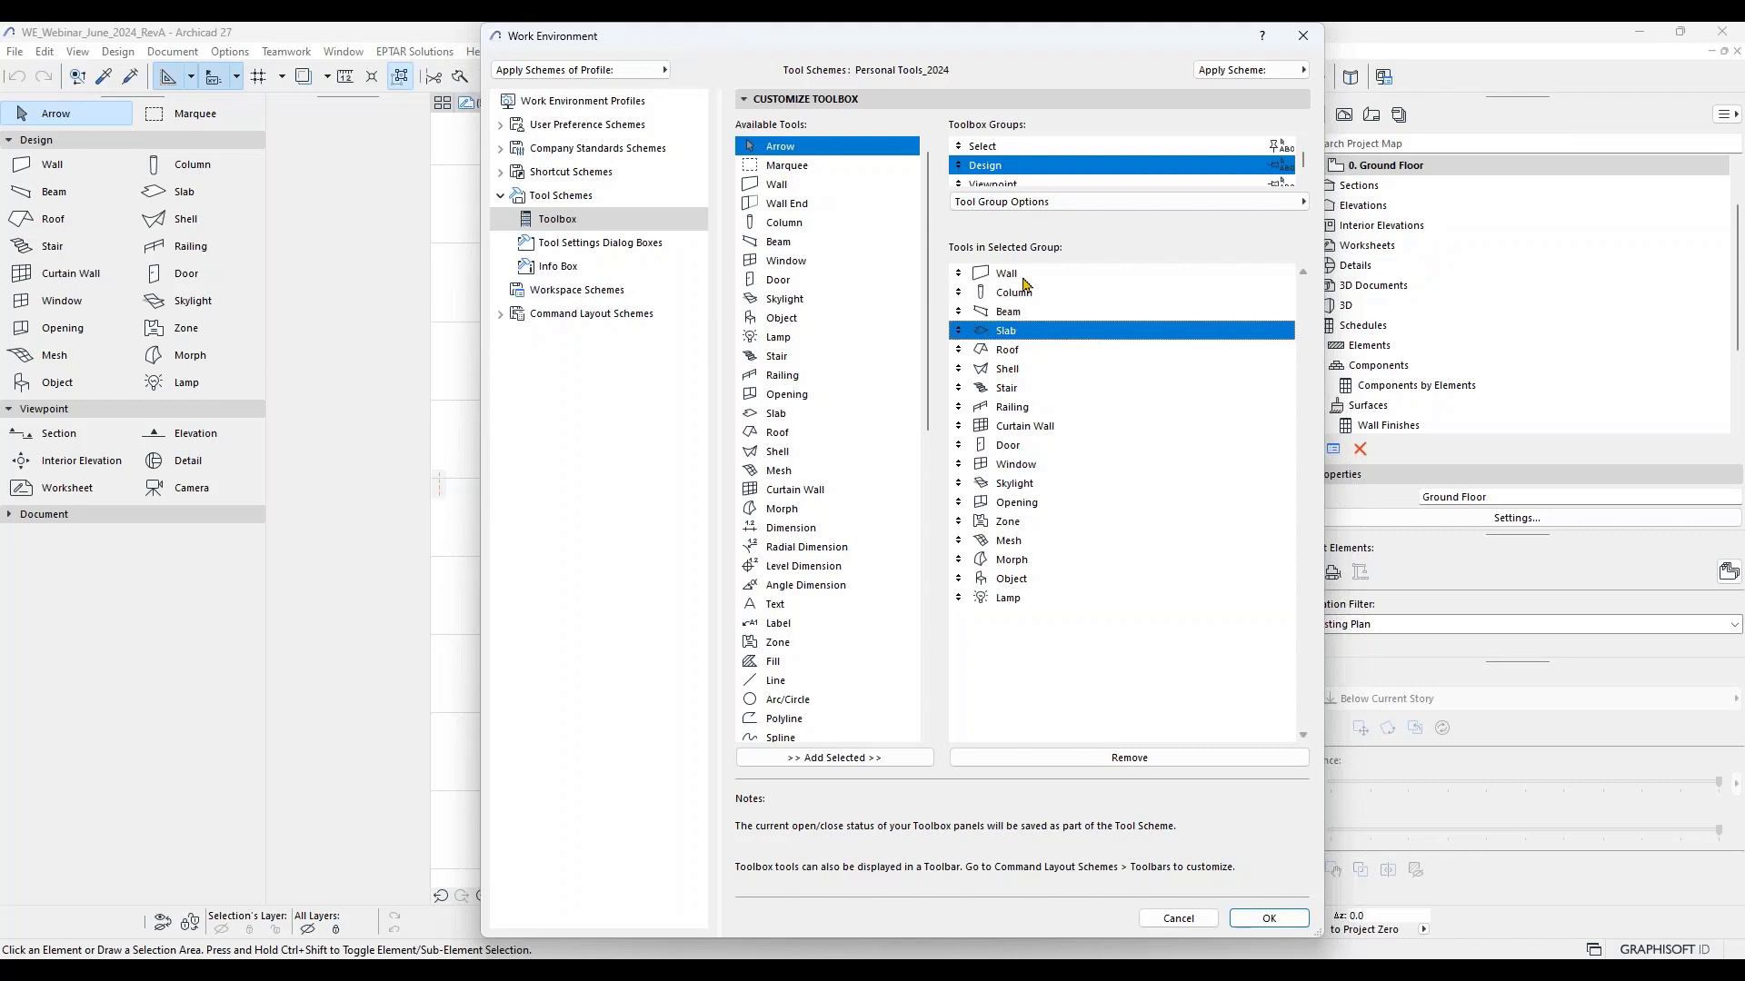
pyautogui.click(990, 282)
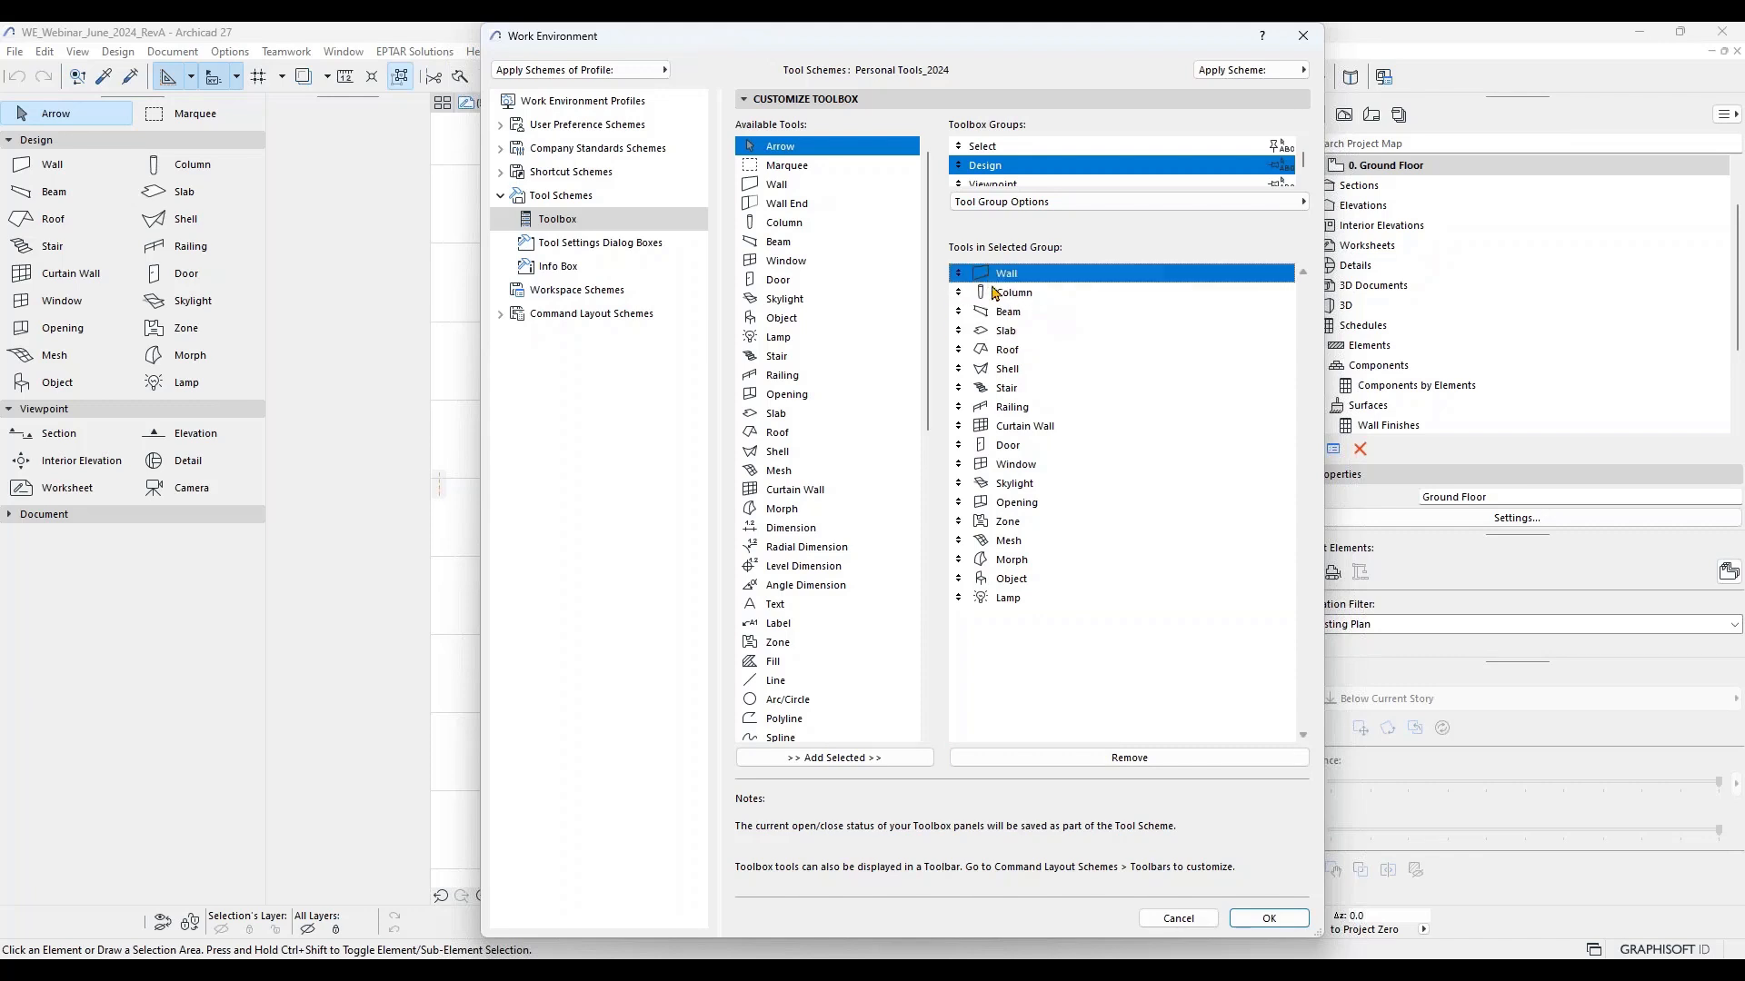
pyautogui.click(1049, 650)
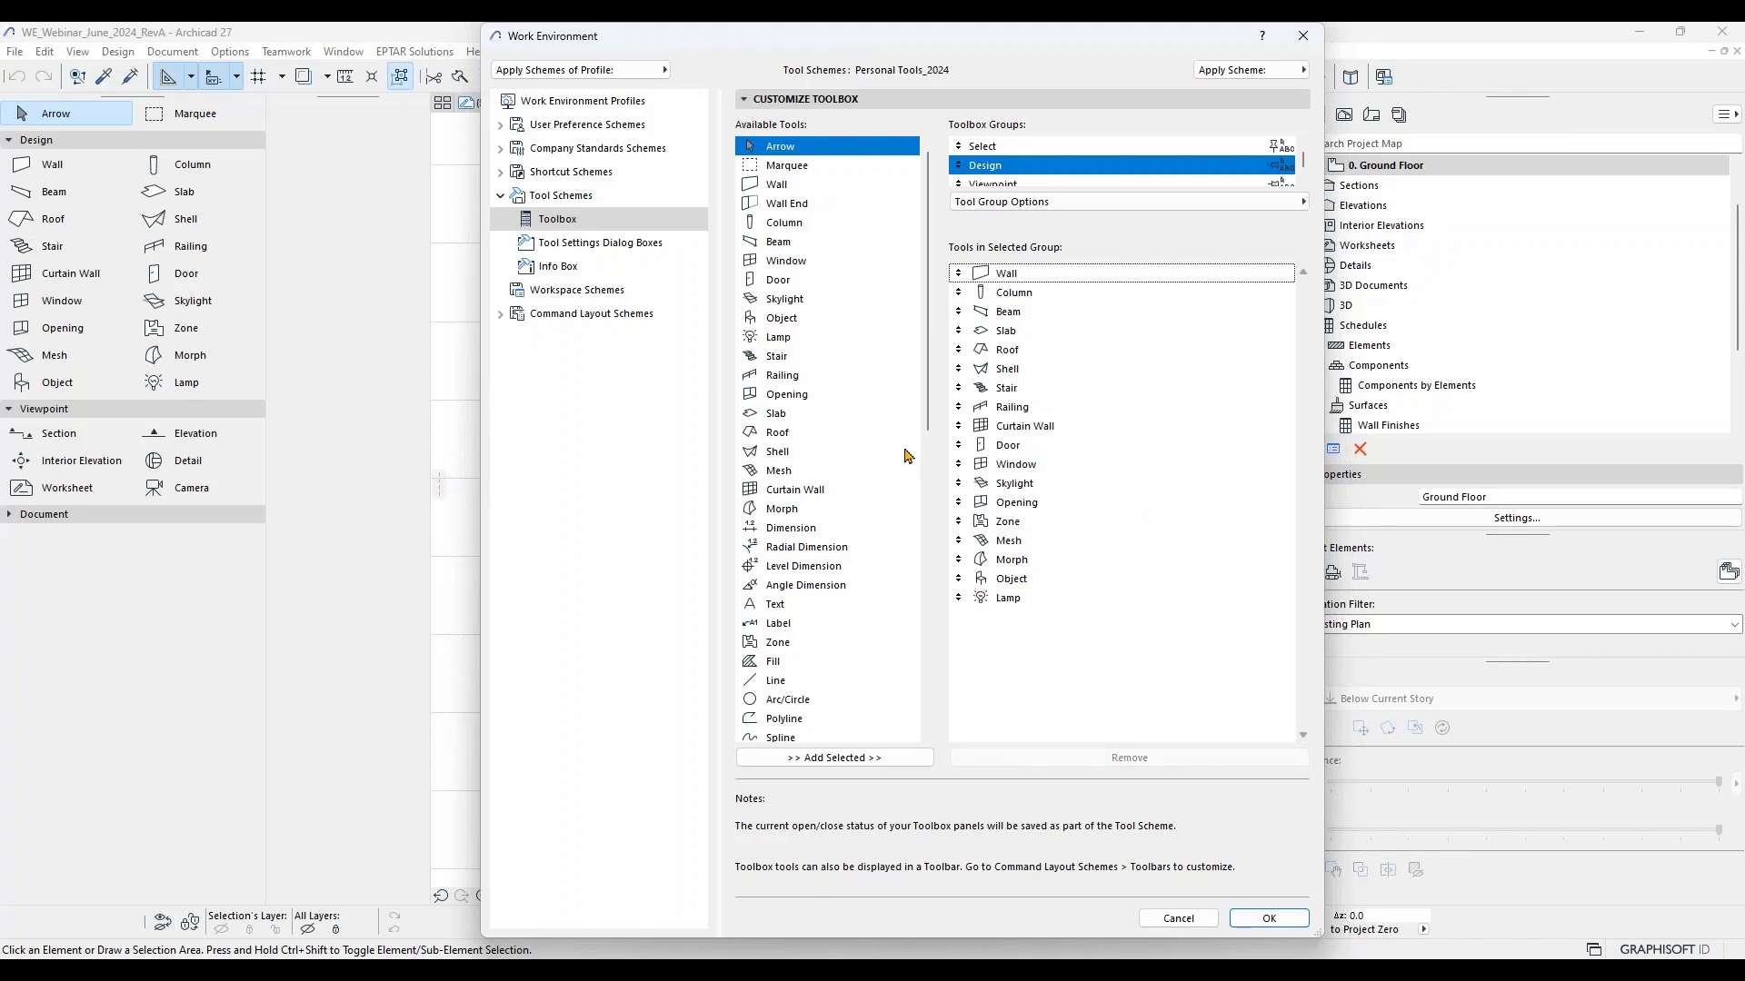
pyautogui.scroll(-11, 846, 308)
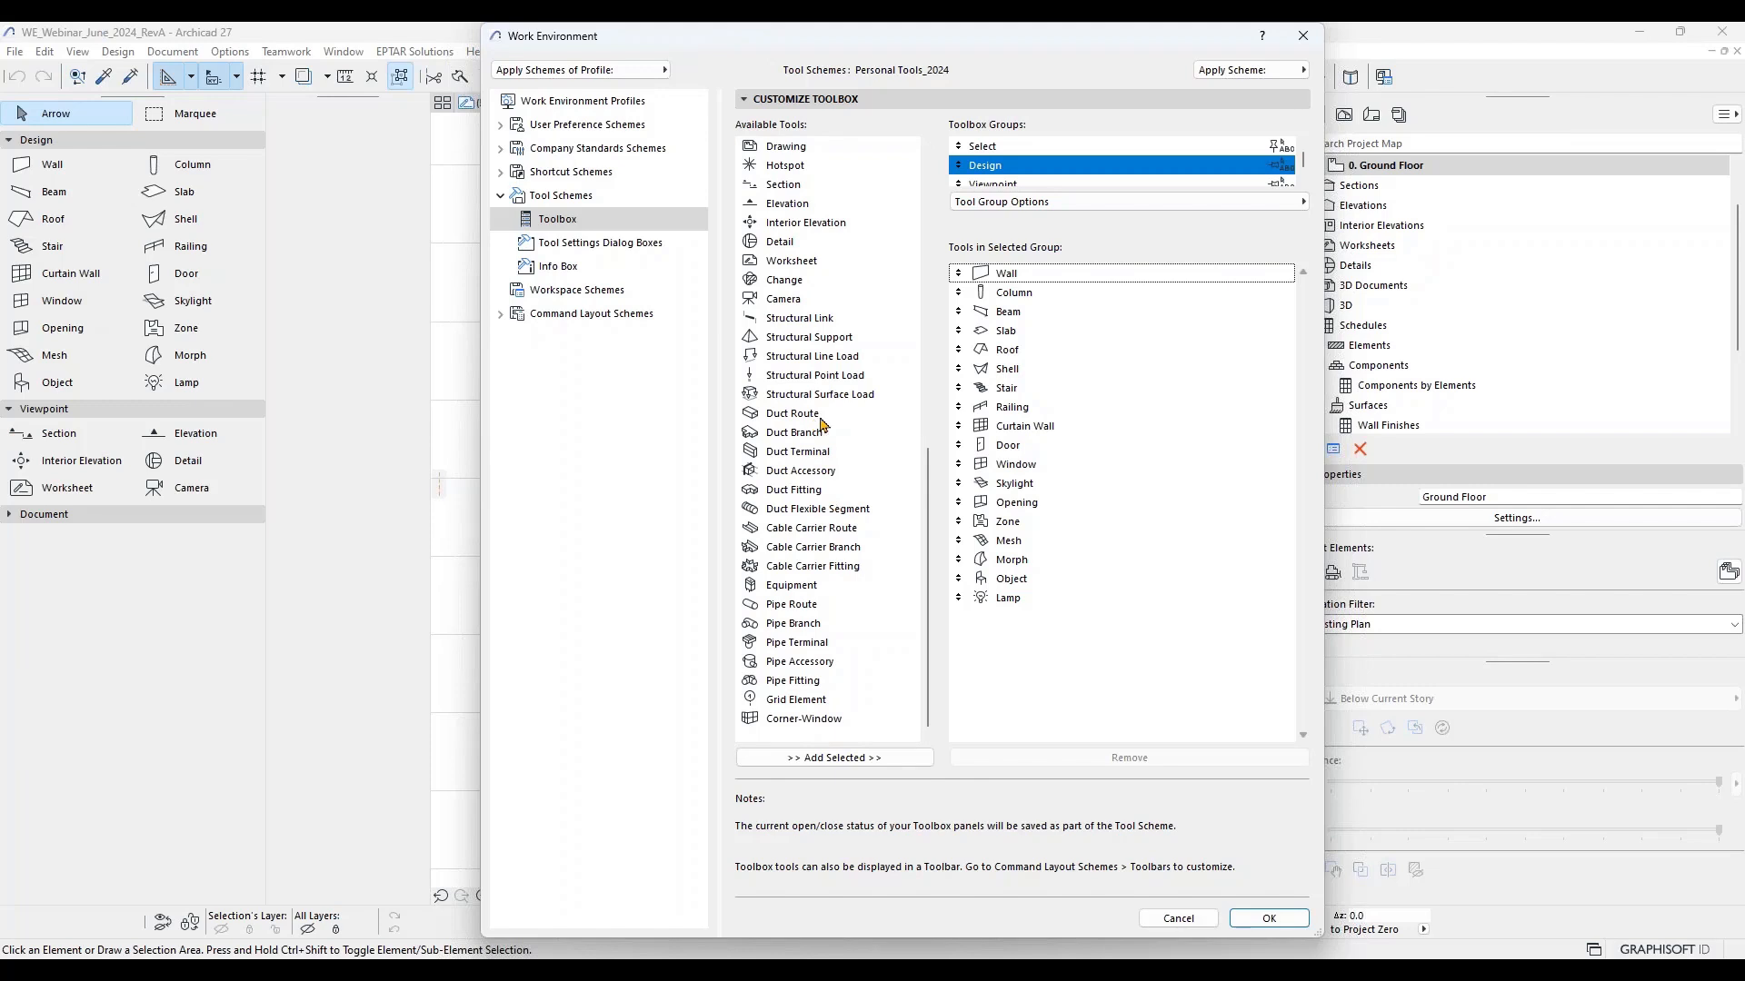
# Step: Add the Pipe Fitting tool from the available tools to the Design toolbox group
pyautogui.click(1031, 275)
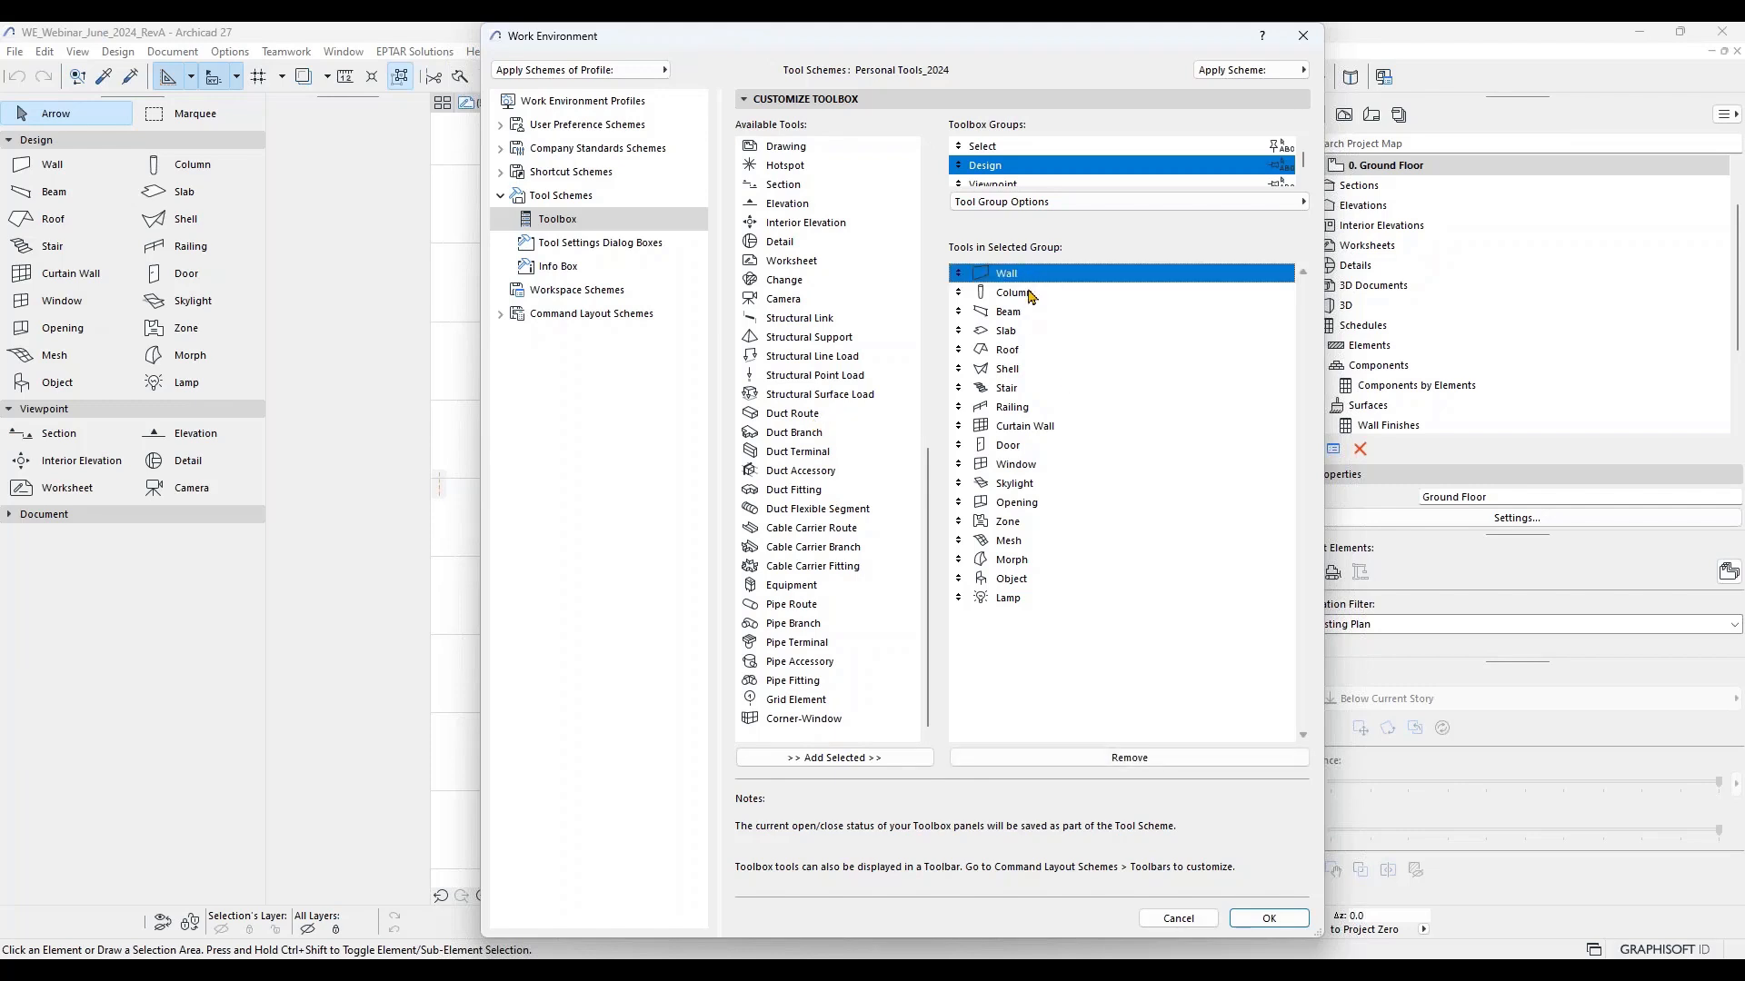
pyautogui.click(1033, 293)
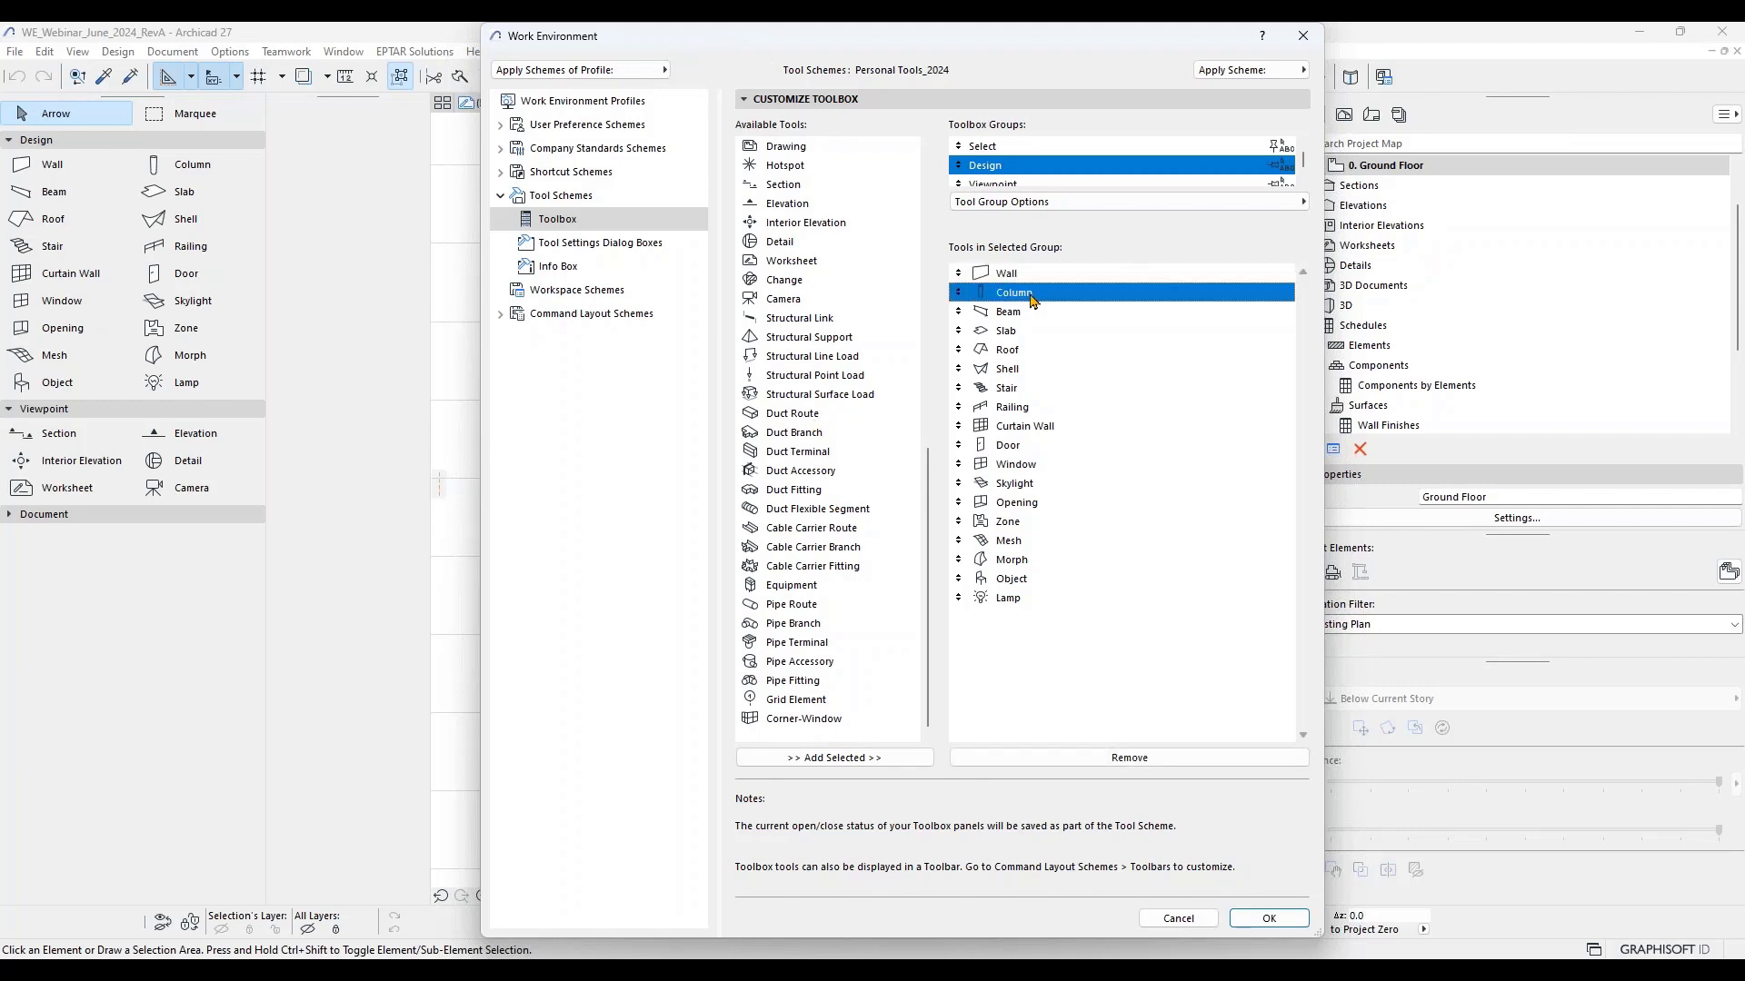
pyautogui.click(803, 413)
pyautogui.click(809, 434)
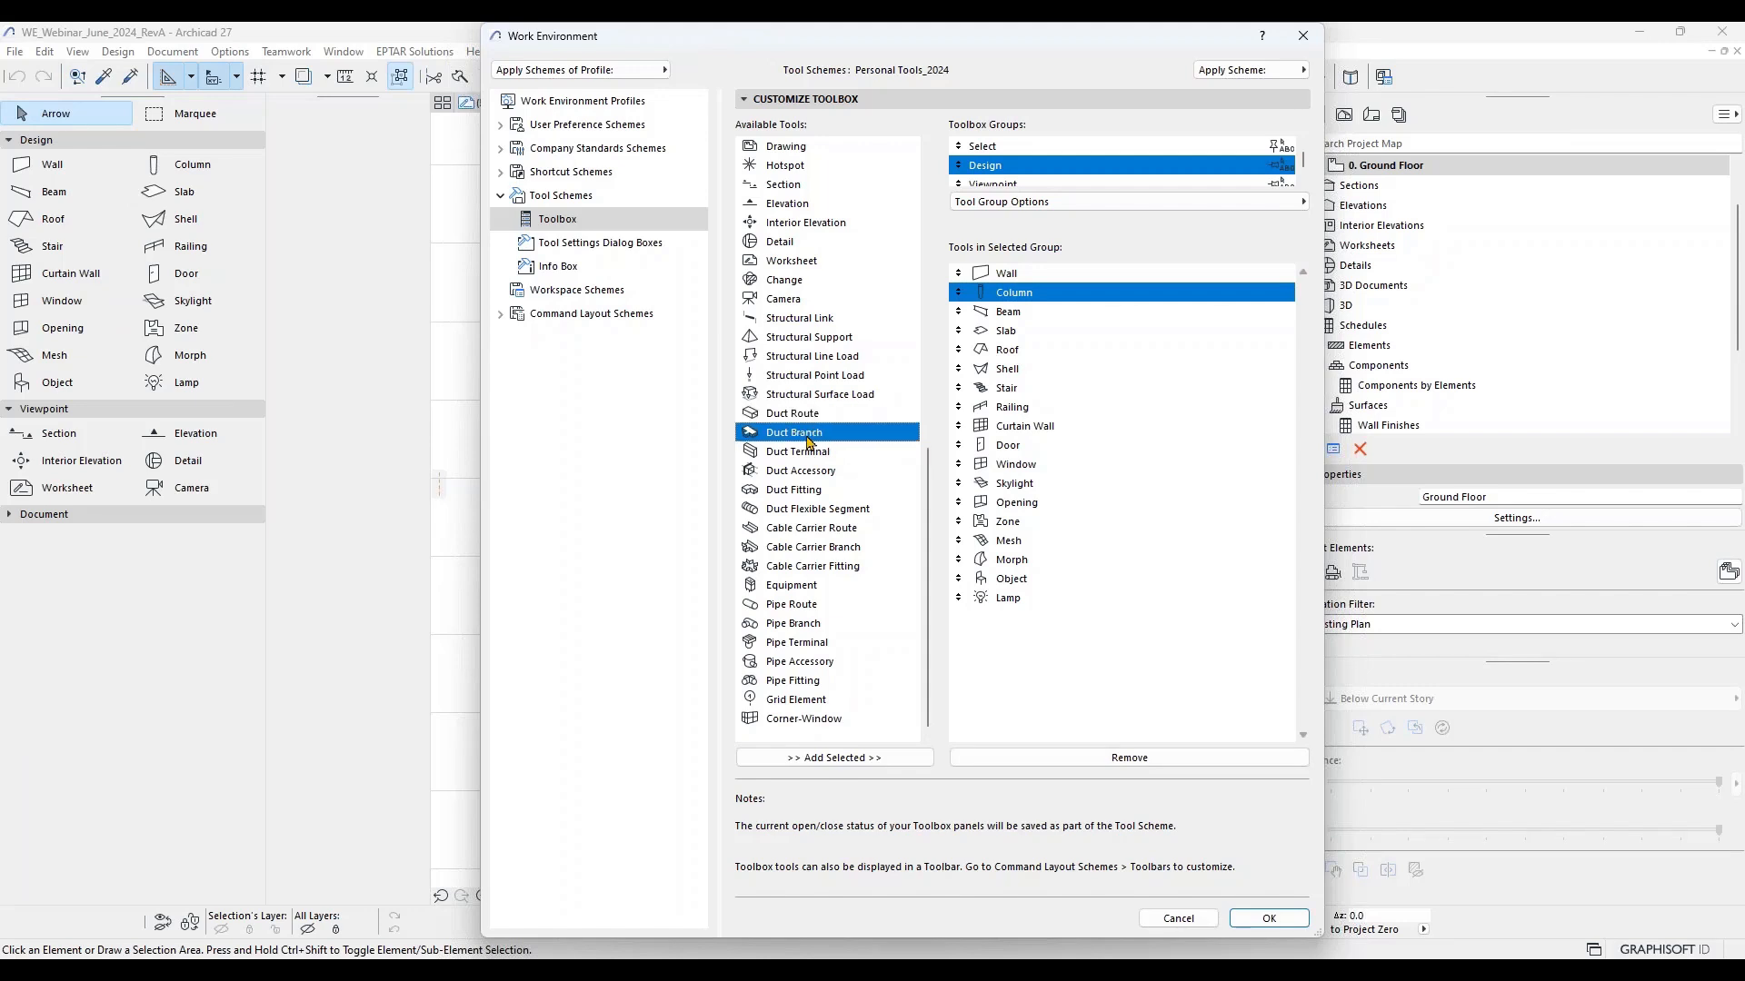
pyautogui.click(793, 567)
pyautogui.click(796, 662)
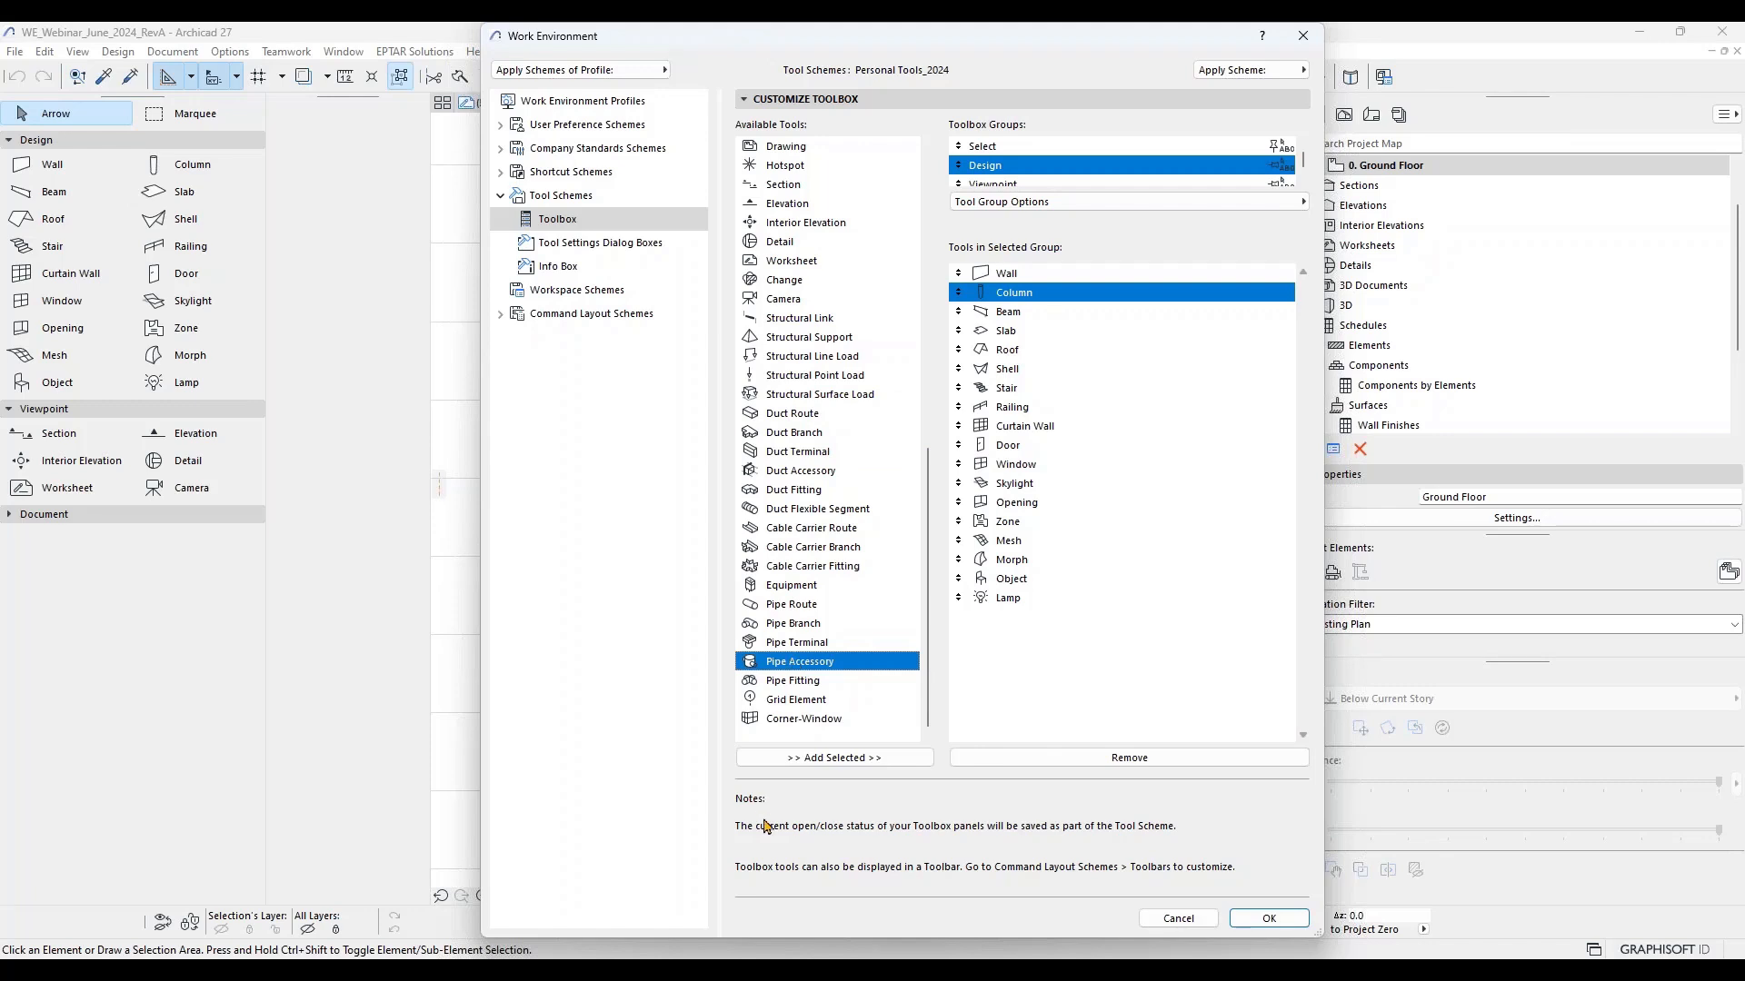
pyautogui.click(787, 681)
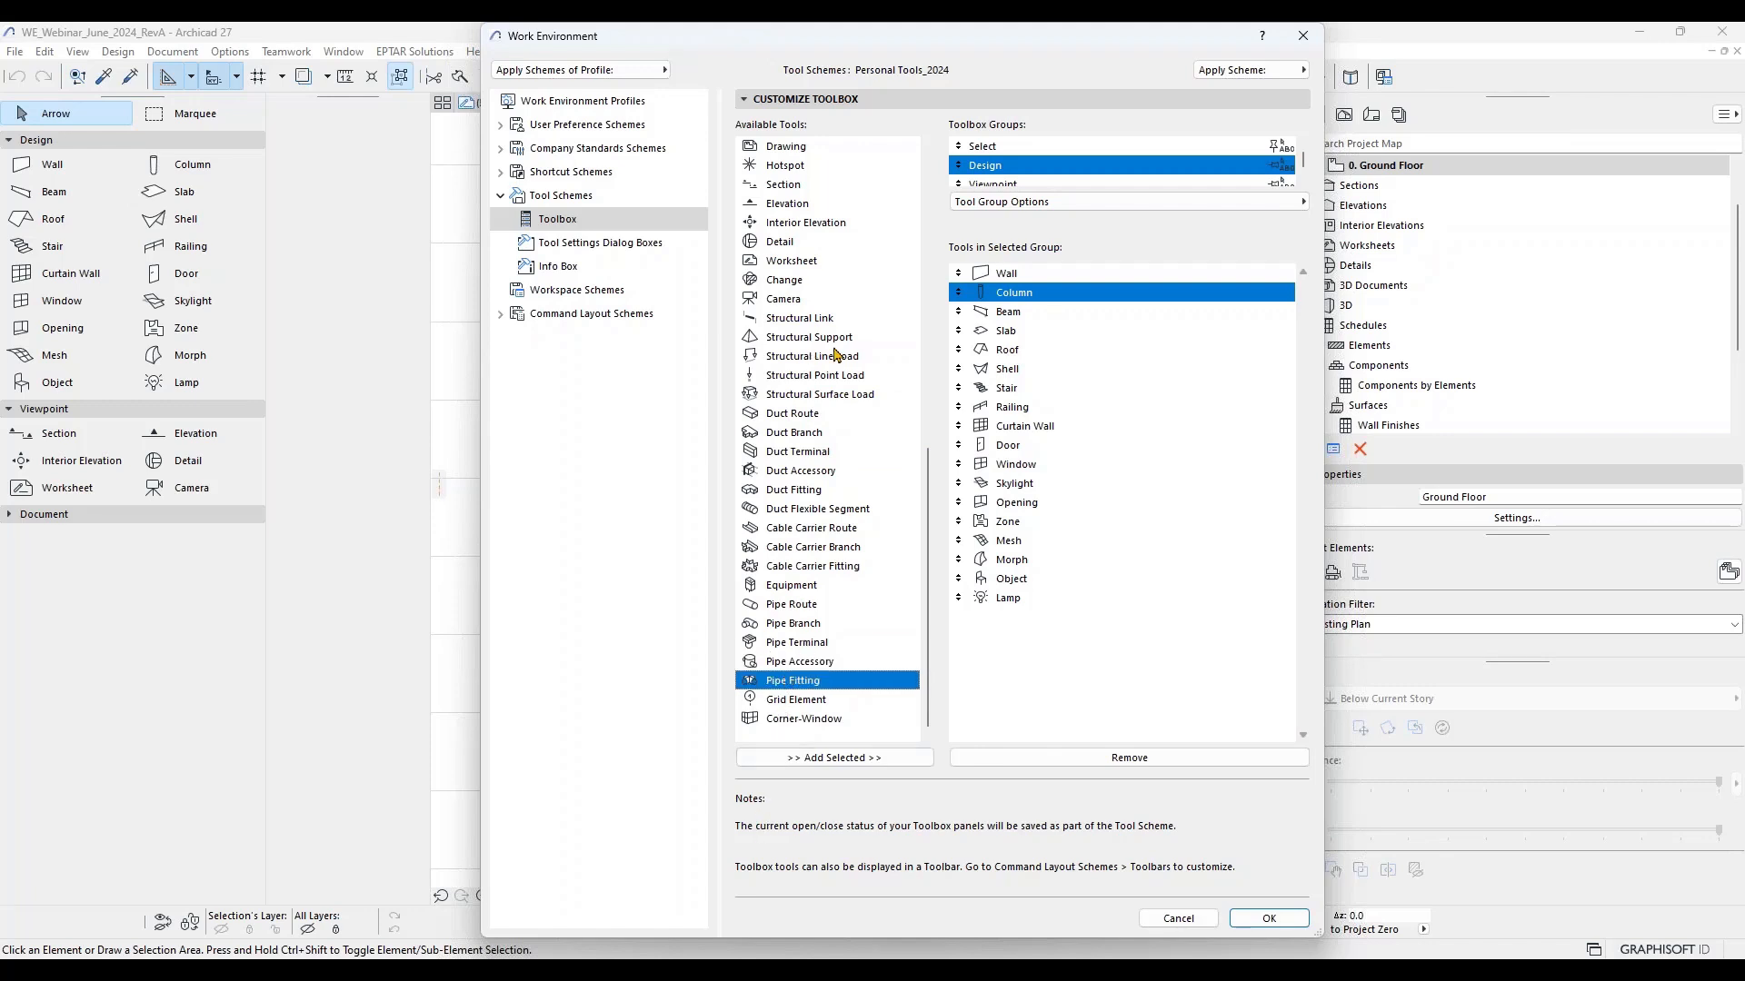
pyautogui.click(846, 760)
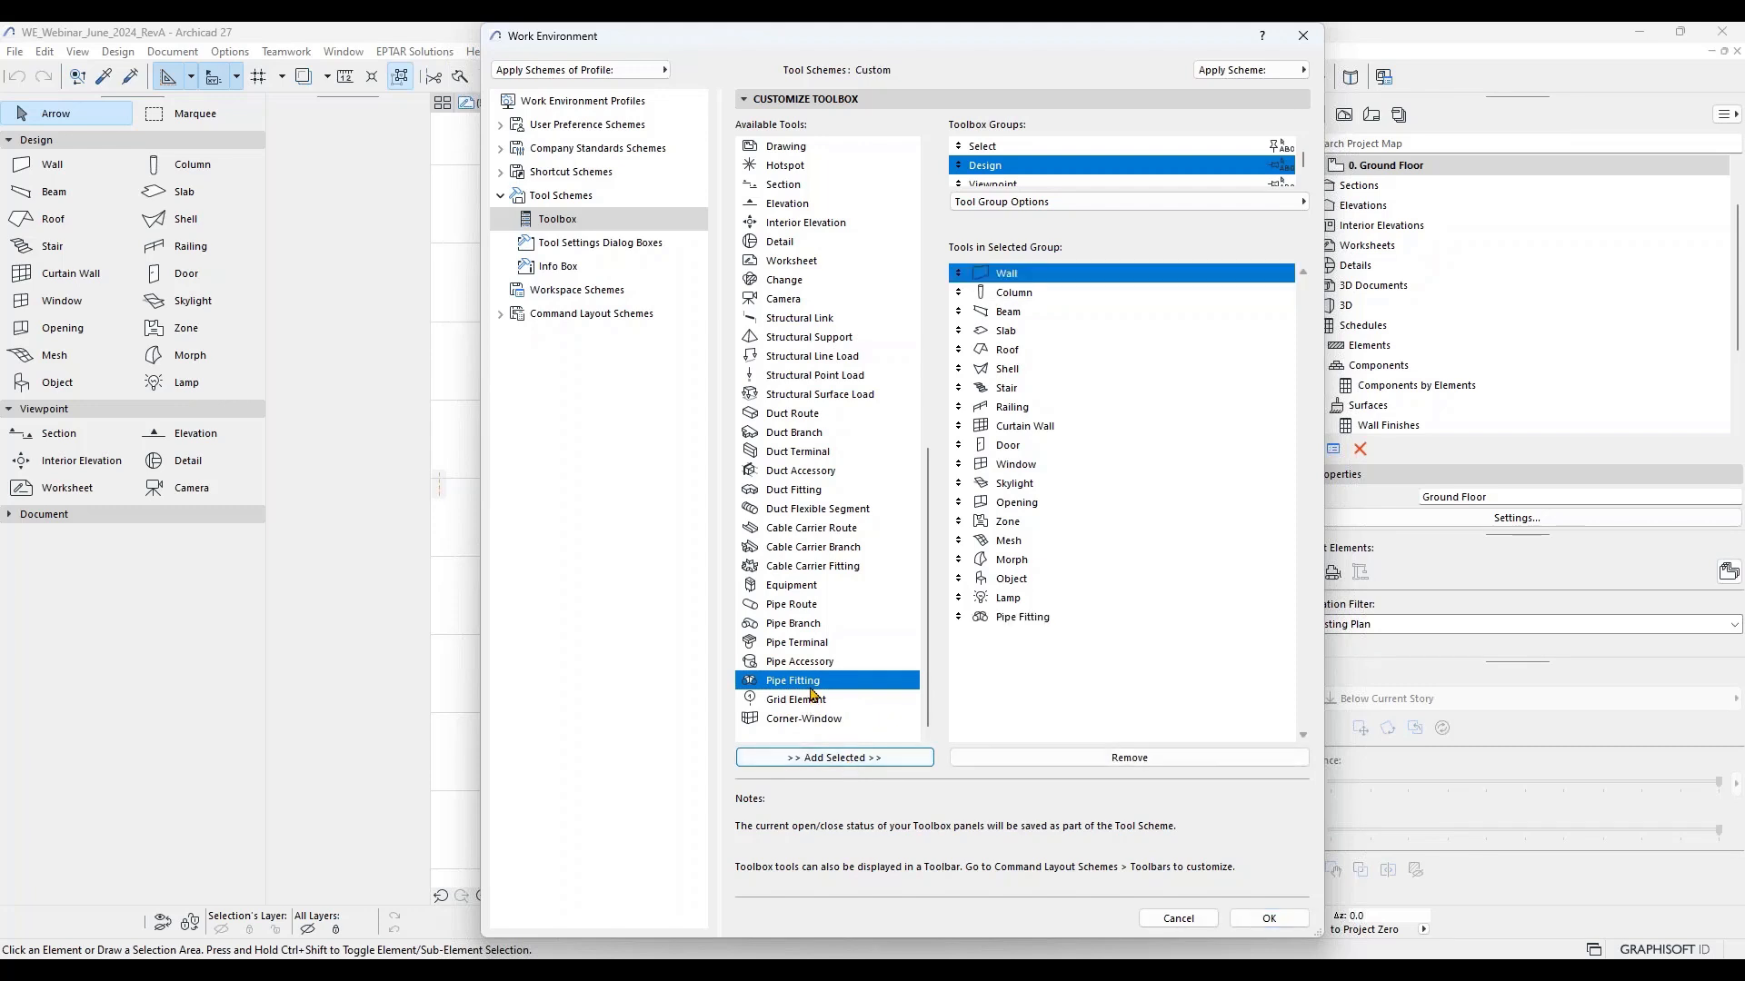
# Step: Remove the tools from Wall through Window, including Column, Beam, Slab, Roof and Door, from the Design toolbox group
pyautogui.click(1025, 621)
pyautogui.click(1024, 597)
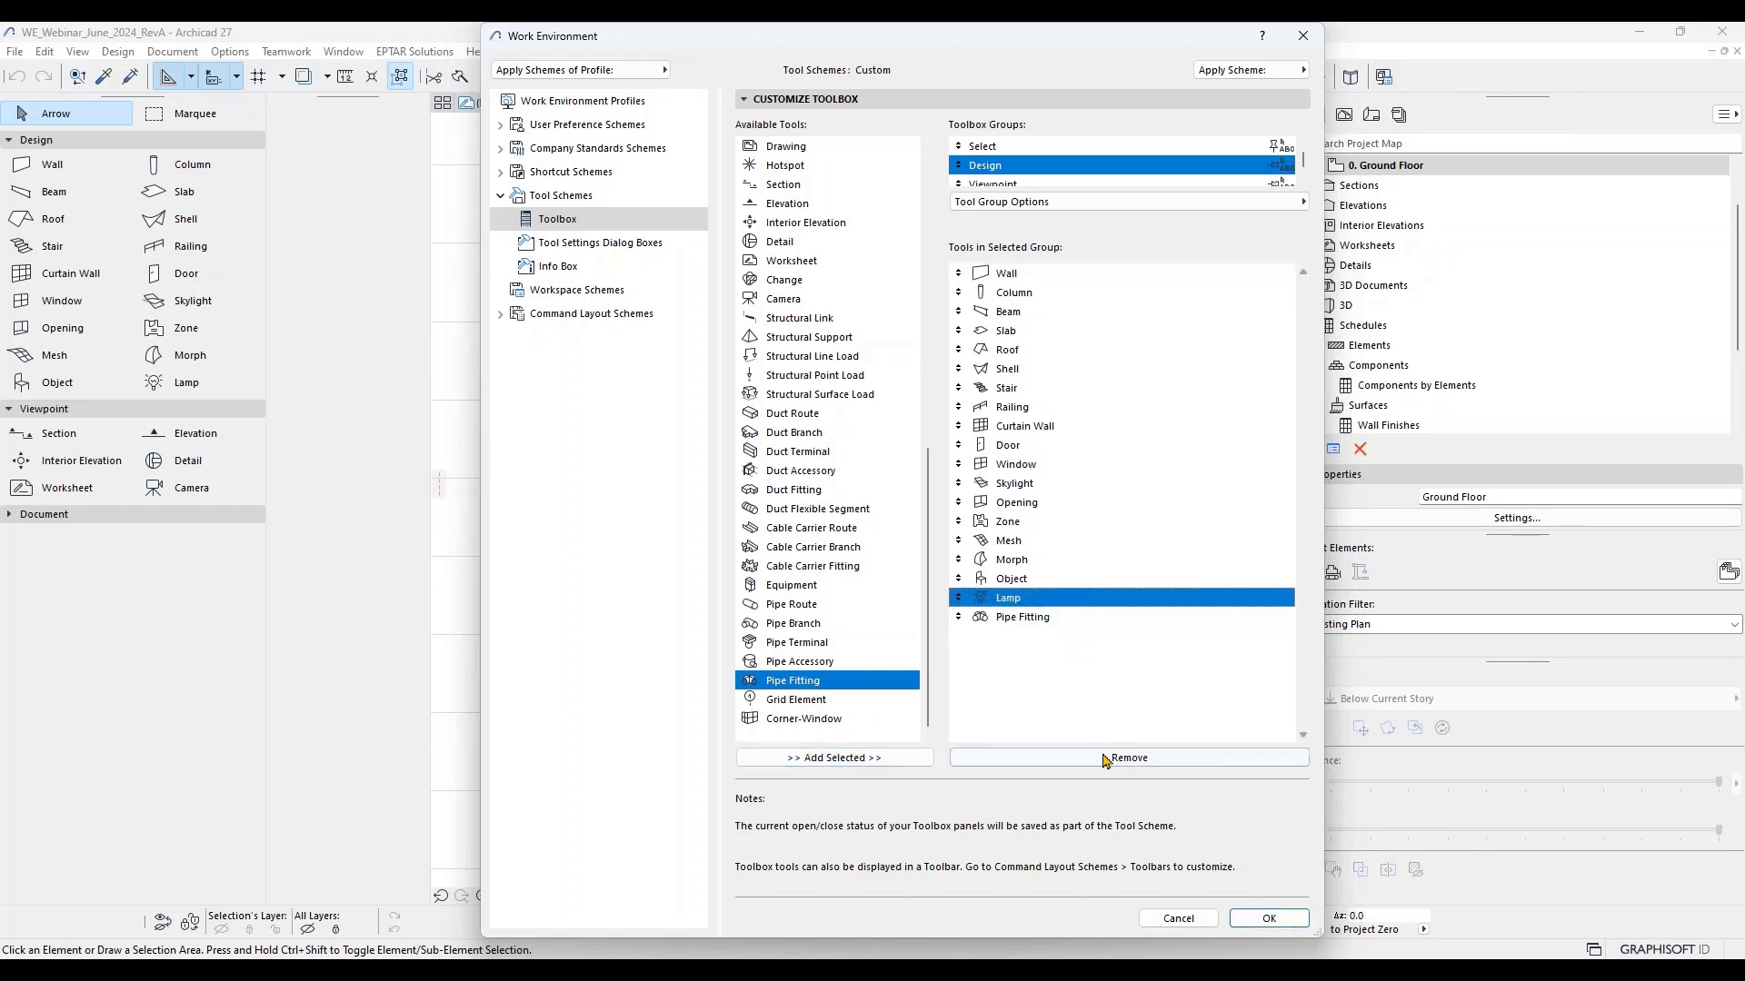
pyautogui.click(1015, 275)
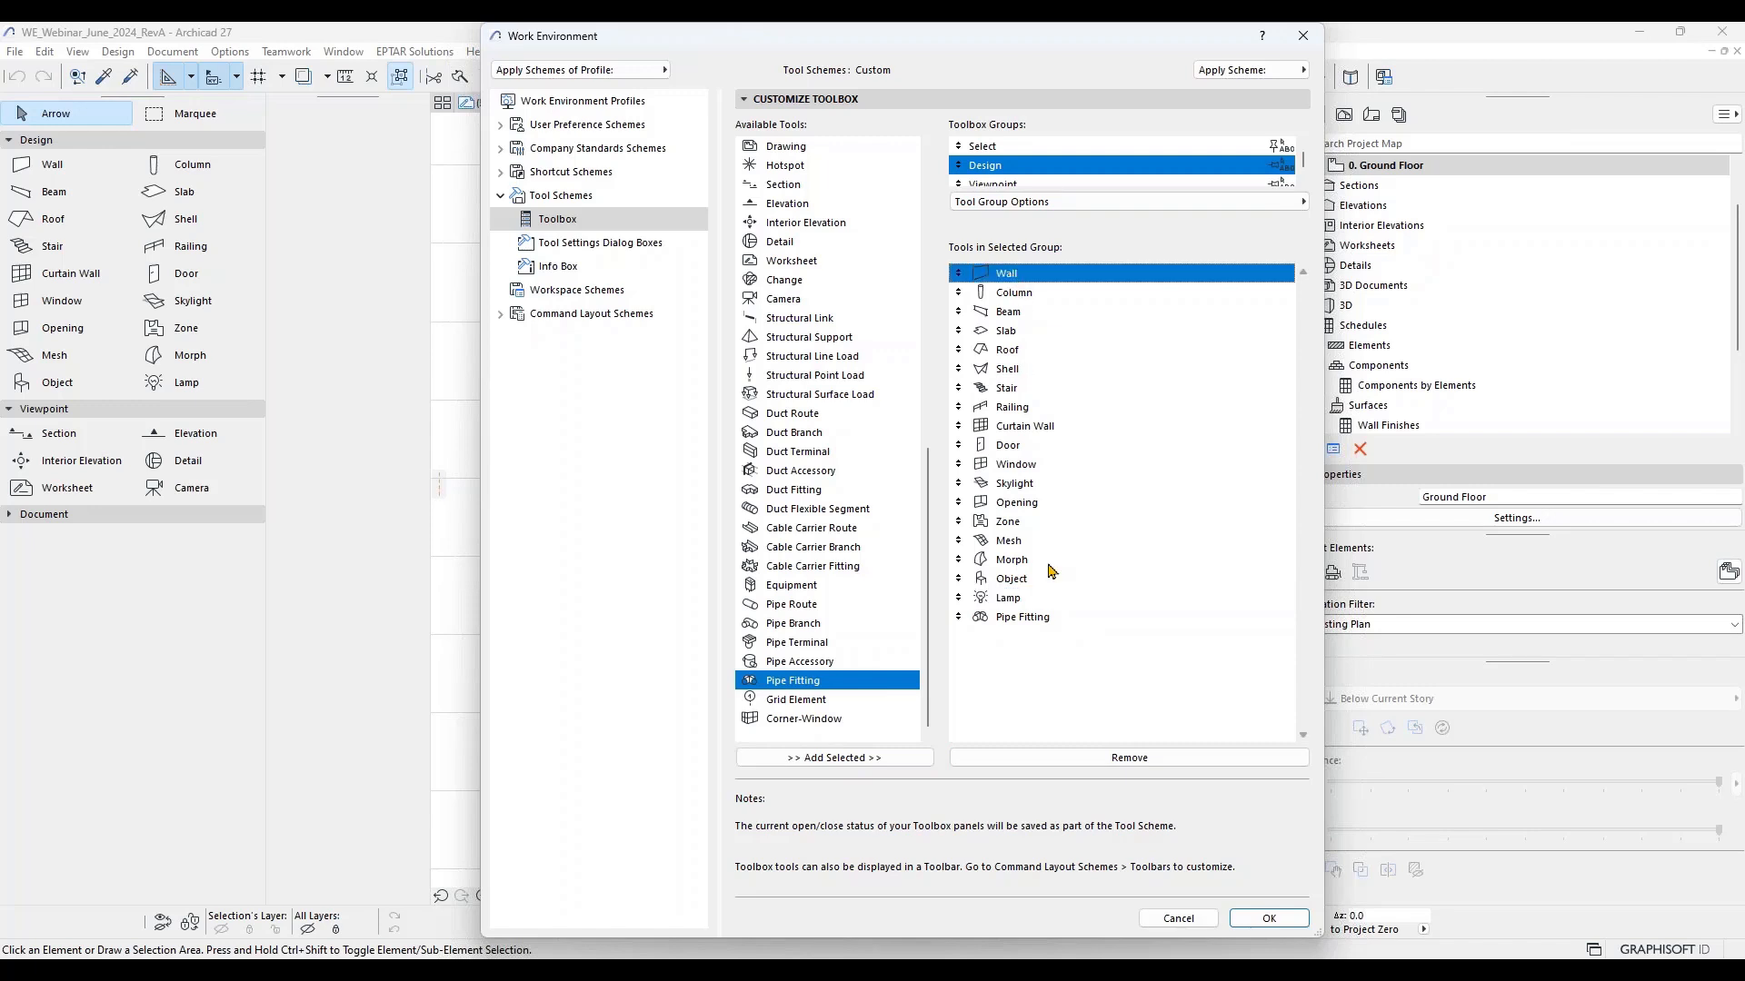
pyautogui.click(1100, 760)
pyautogui.click(1111, 759)
pyautogui.click(1111, 760)
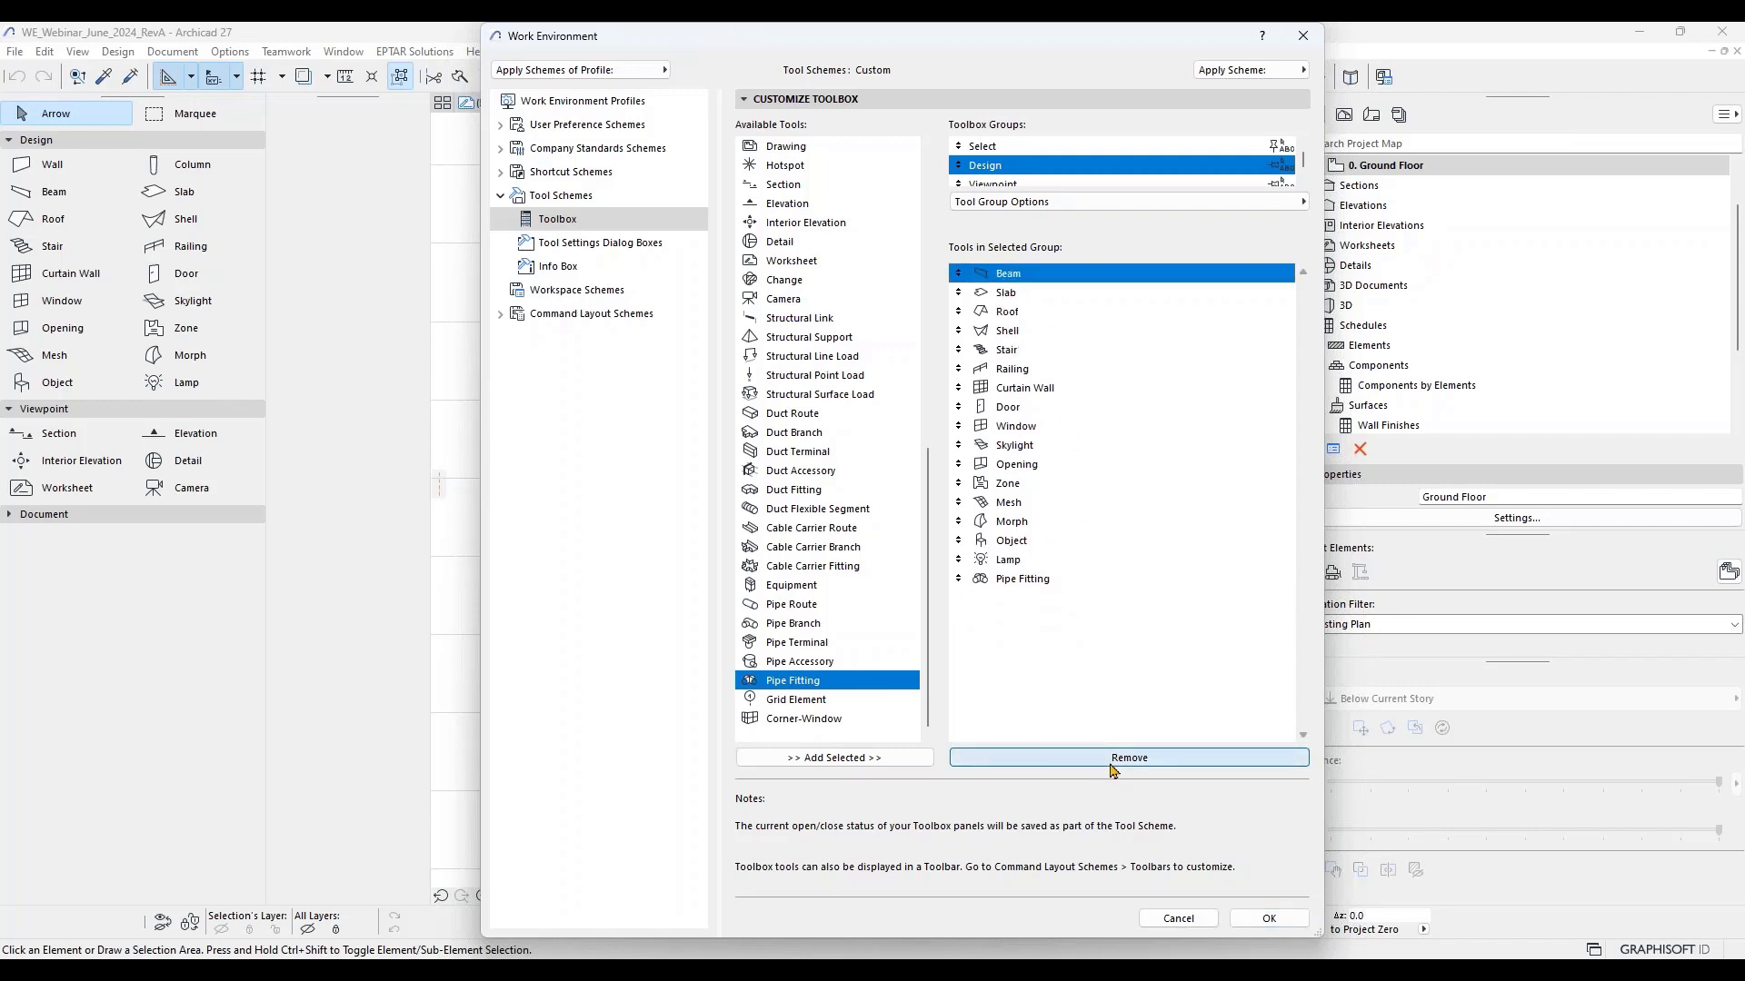
pyautogui.click(1111, 759)
pyautogui.click(1111, 759)
pyautogui.click(1114, 760)
pyautogui.click(1114, 760)
pyautogui.click(1114, 760)
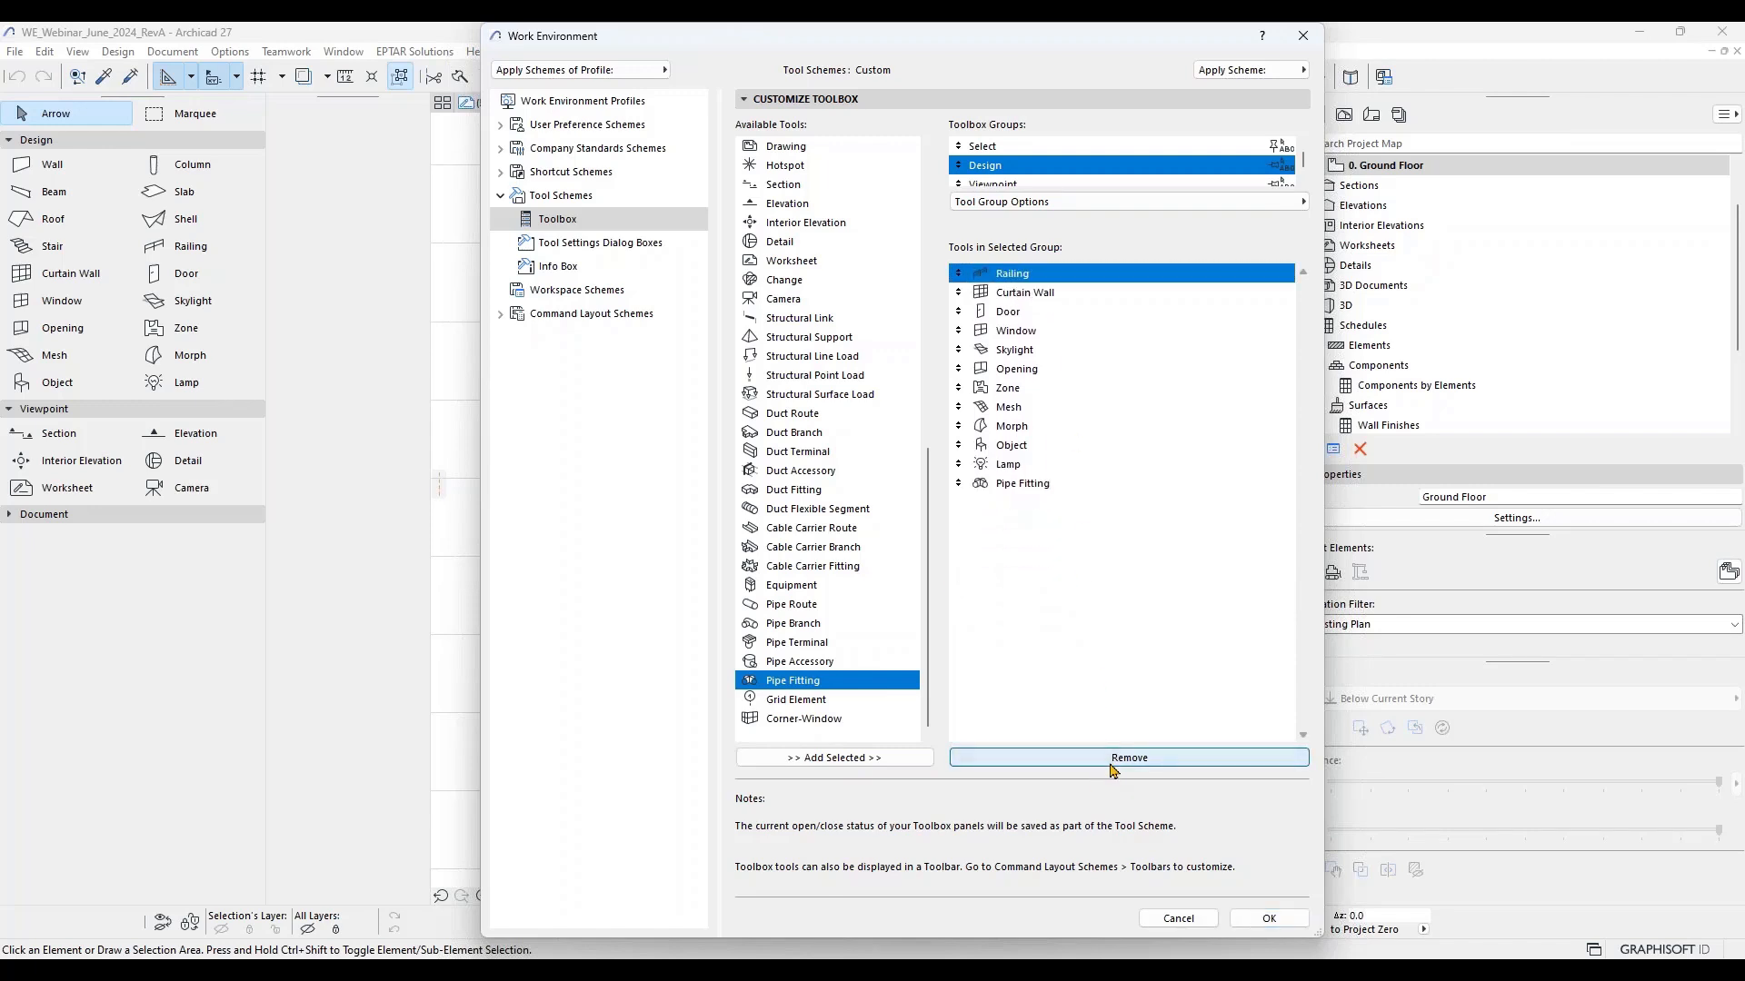
pyautogui.click(1114, 760)
pyautogui.click(1114, 760)
pyautogui.click(1114, 759)
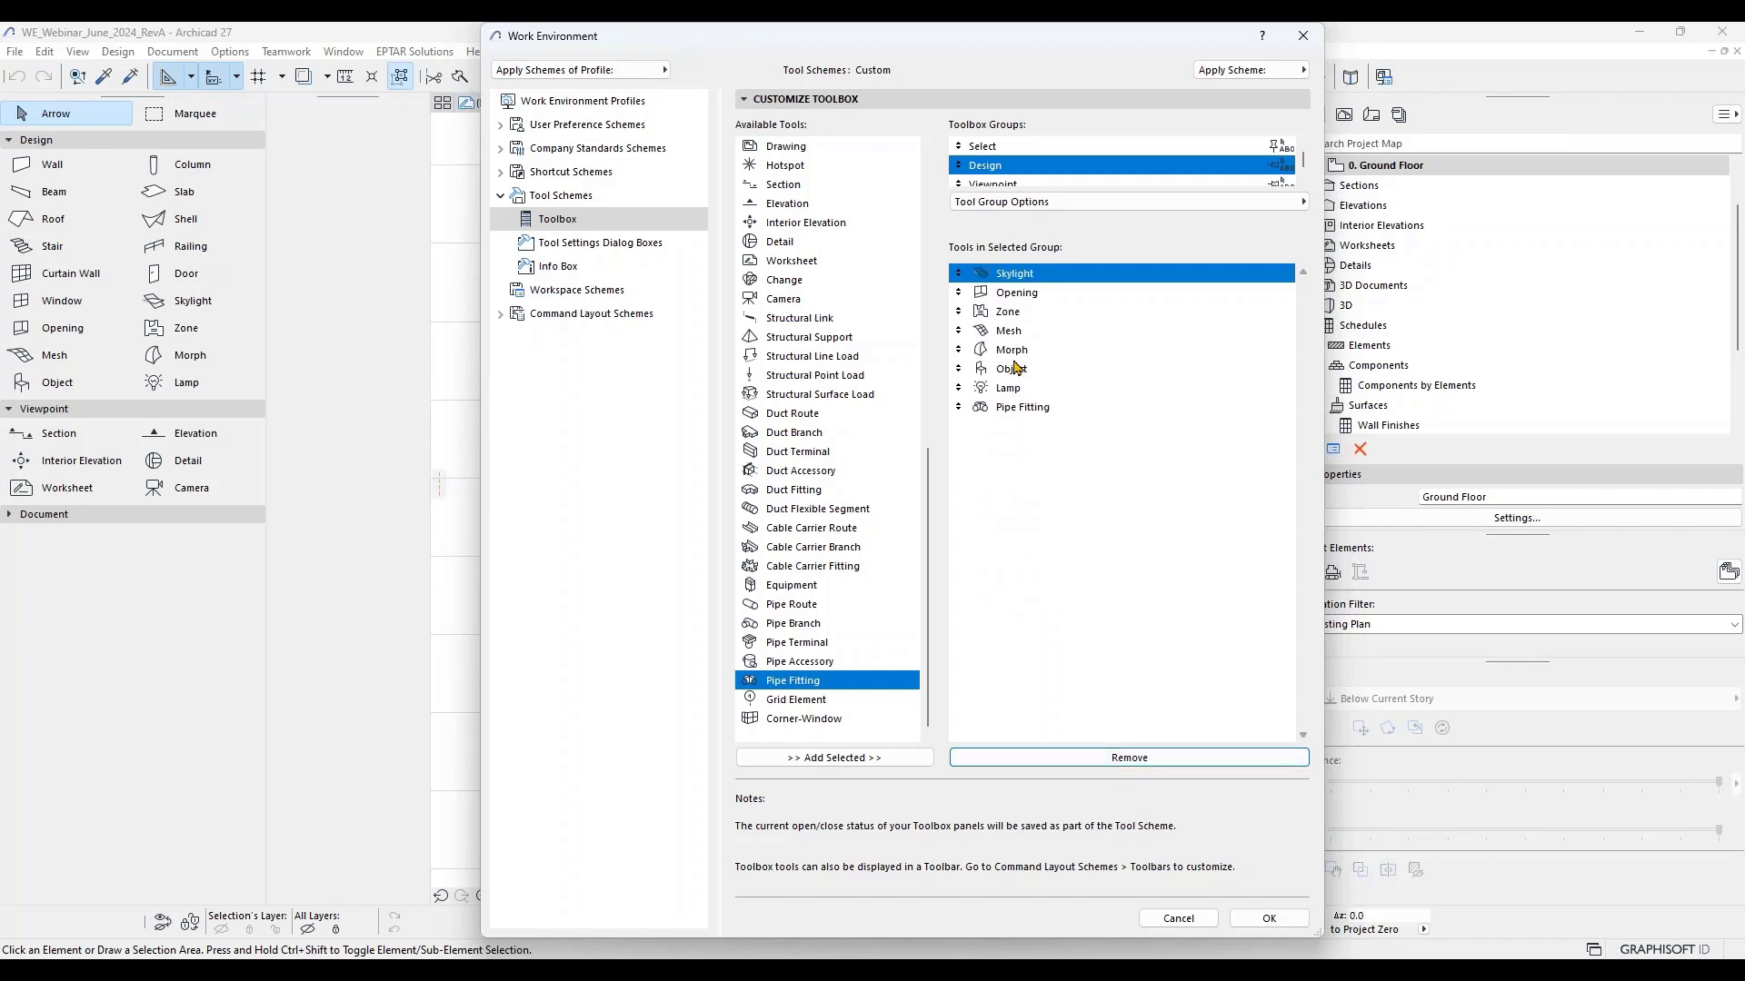
# Step: Add Duct Terminal, Duct Accessory, Duct Fitting and Duct Flexible Segment to the Design toolbox group and confirm the Work Environment changes
pyautogui.click(1016, 395)
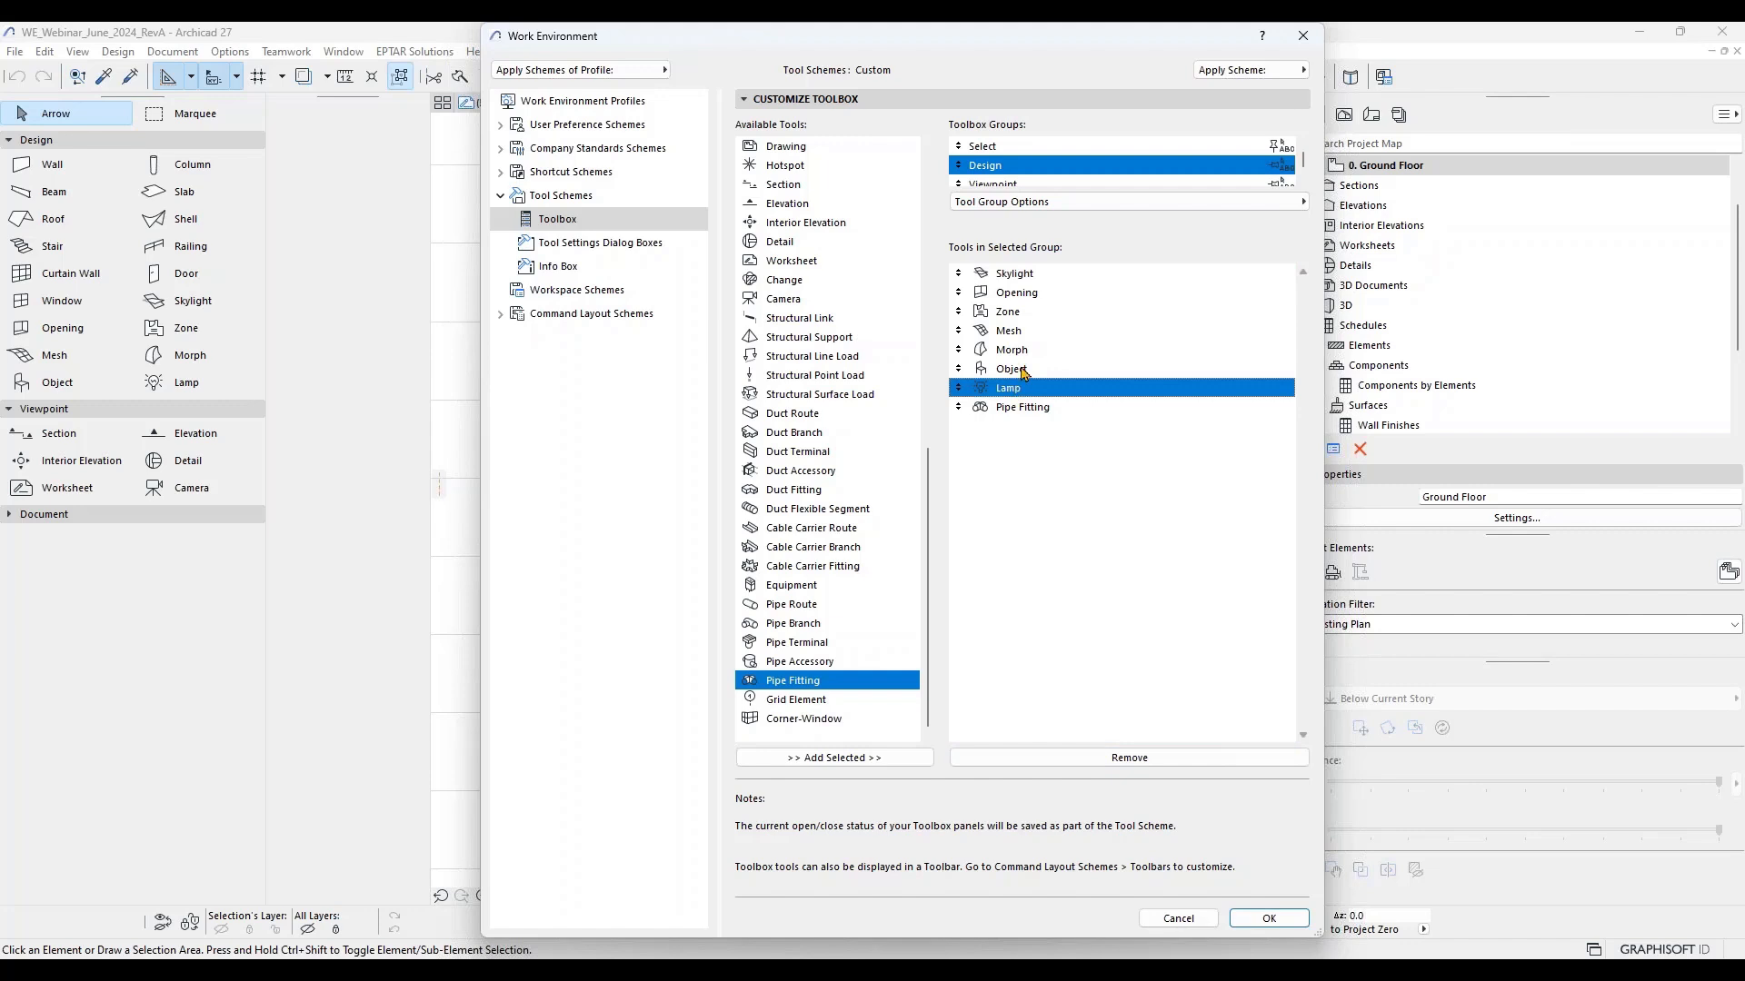
pyautogui.click(1027, 368)
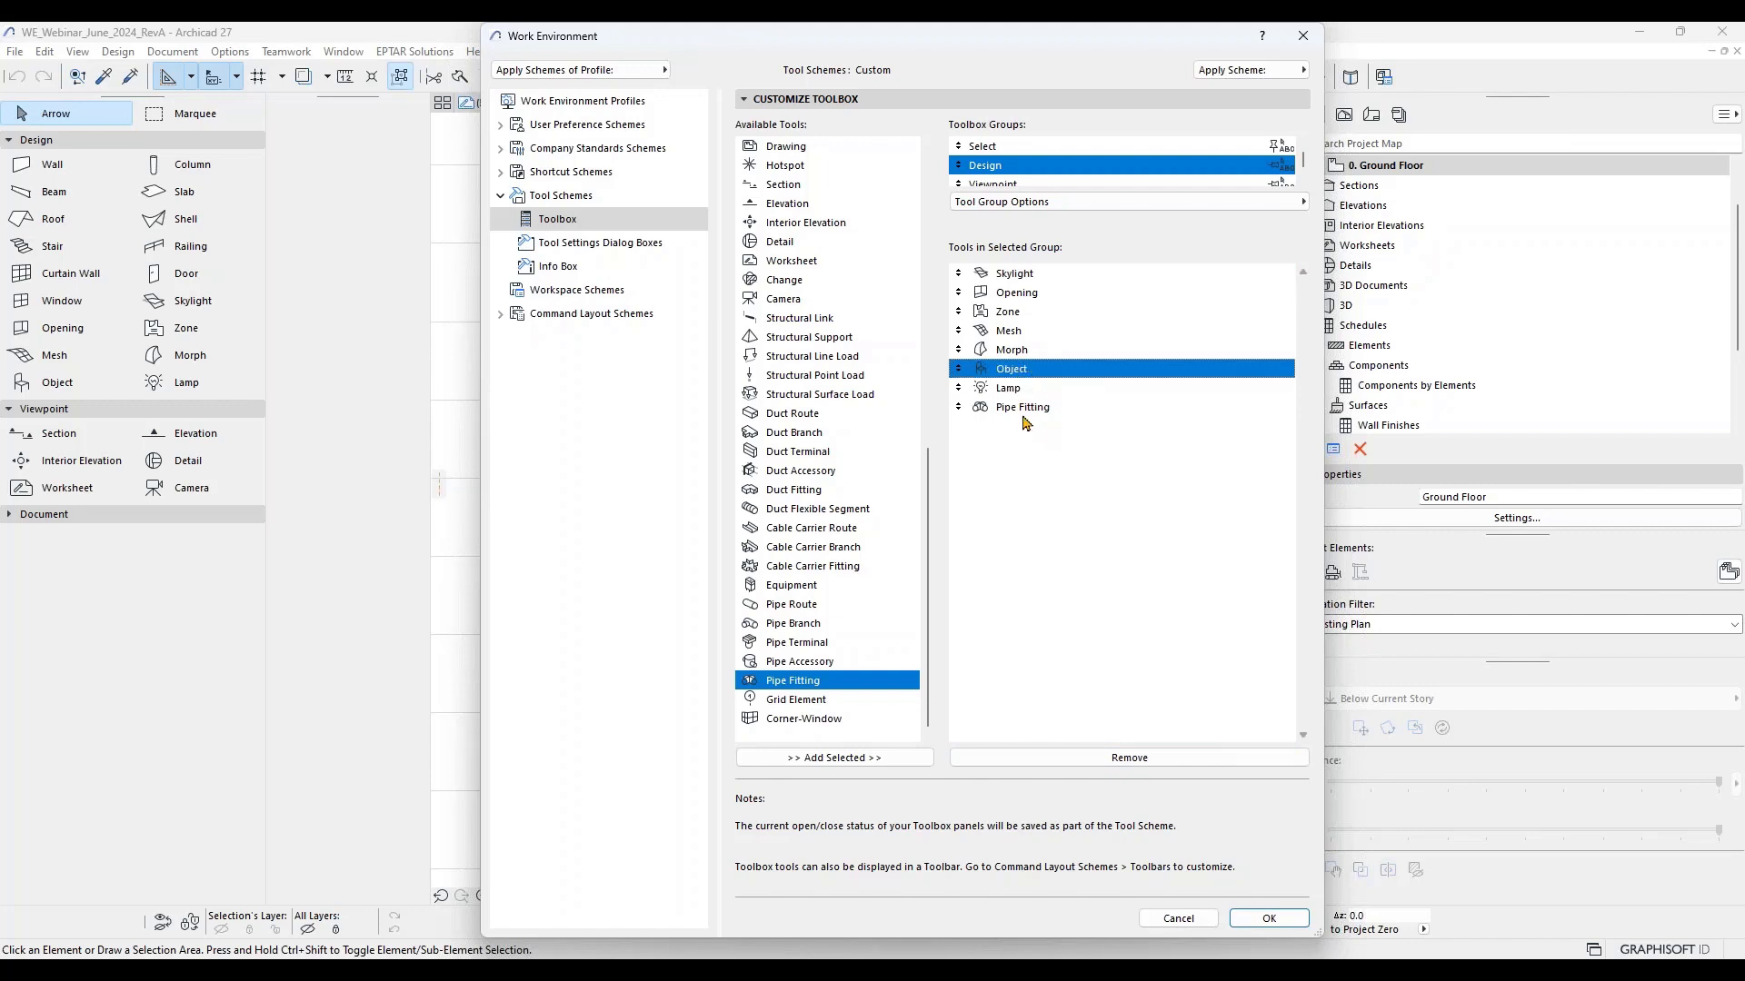
pyautogui.click(806, 591)
pyautogui.click(799, 454)
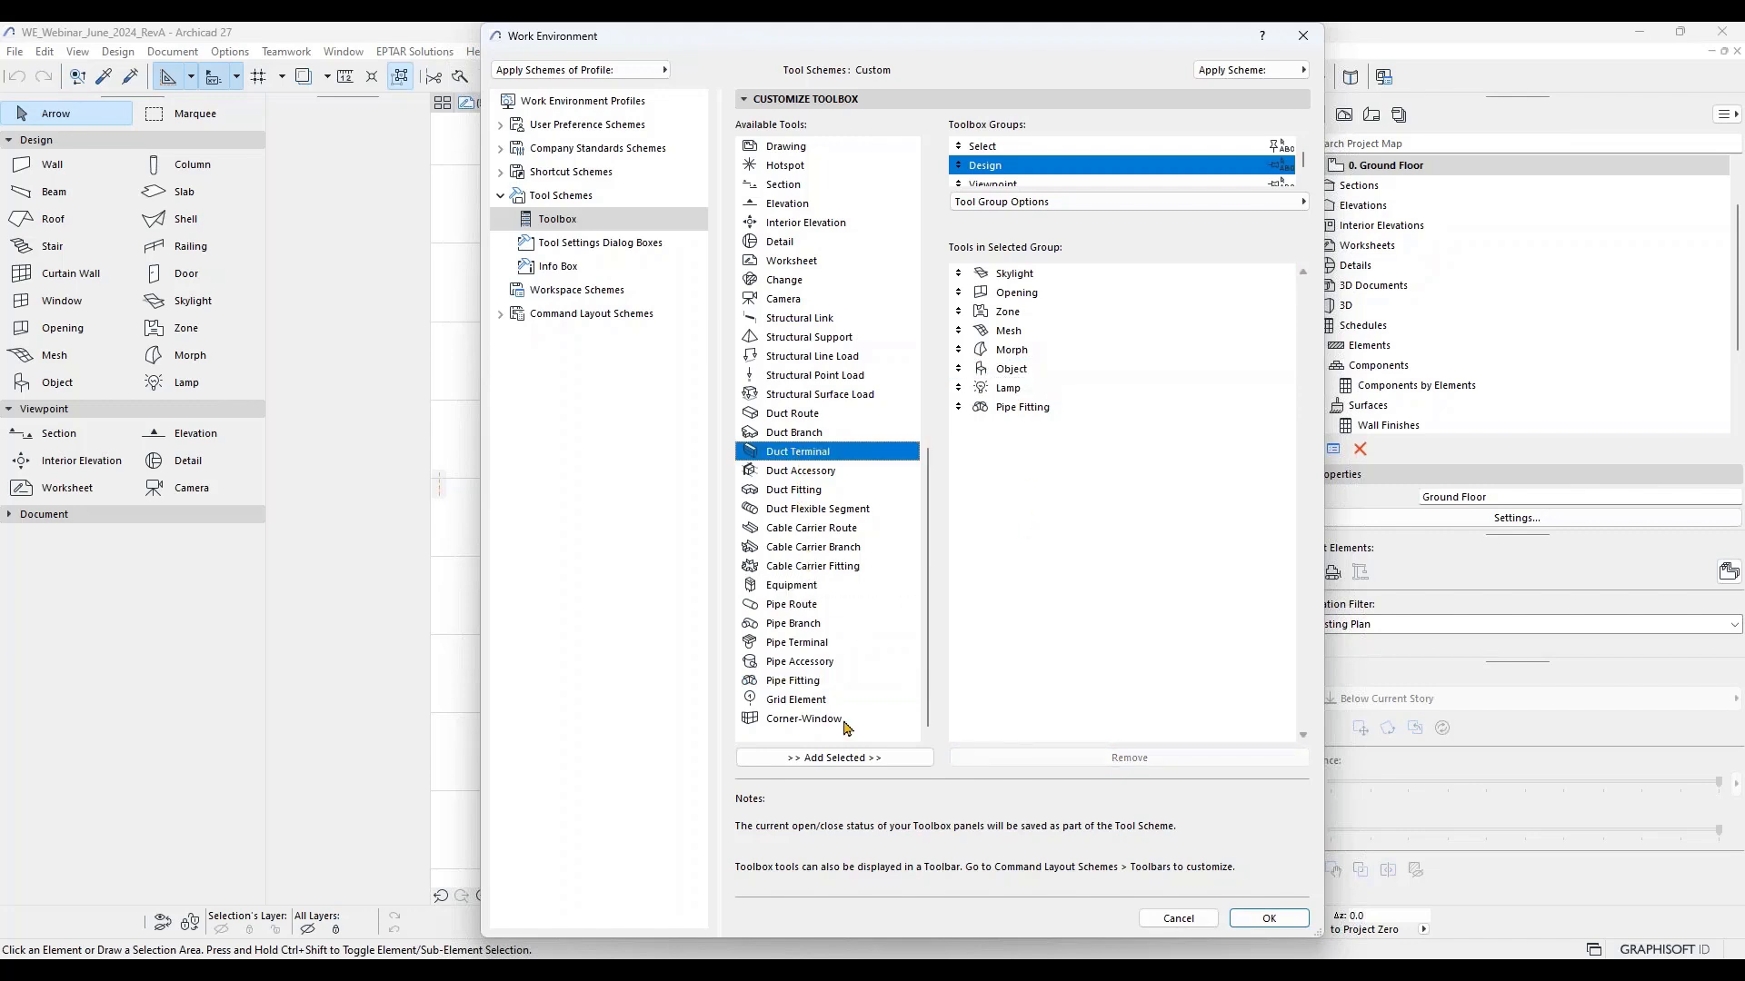
pyautogui.click(850, 758)
pyautogui.click(820, 474)
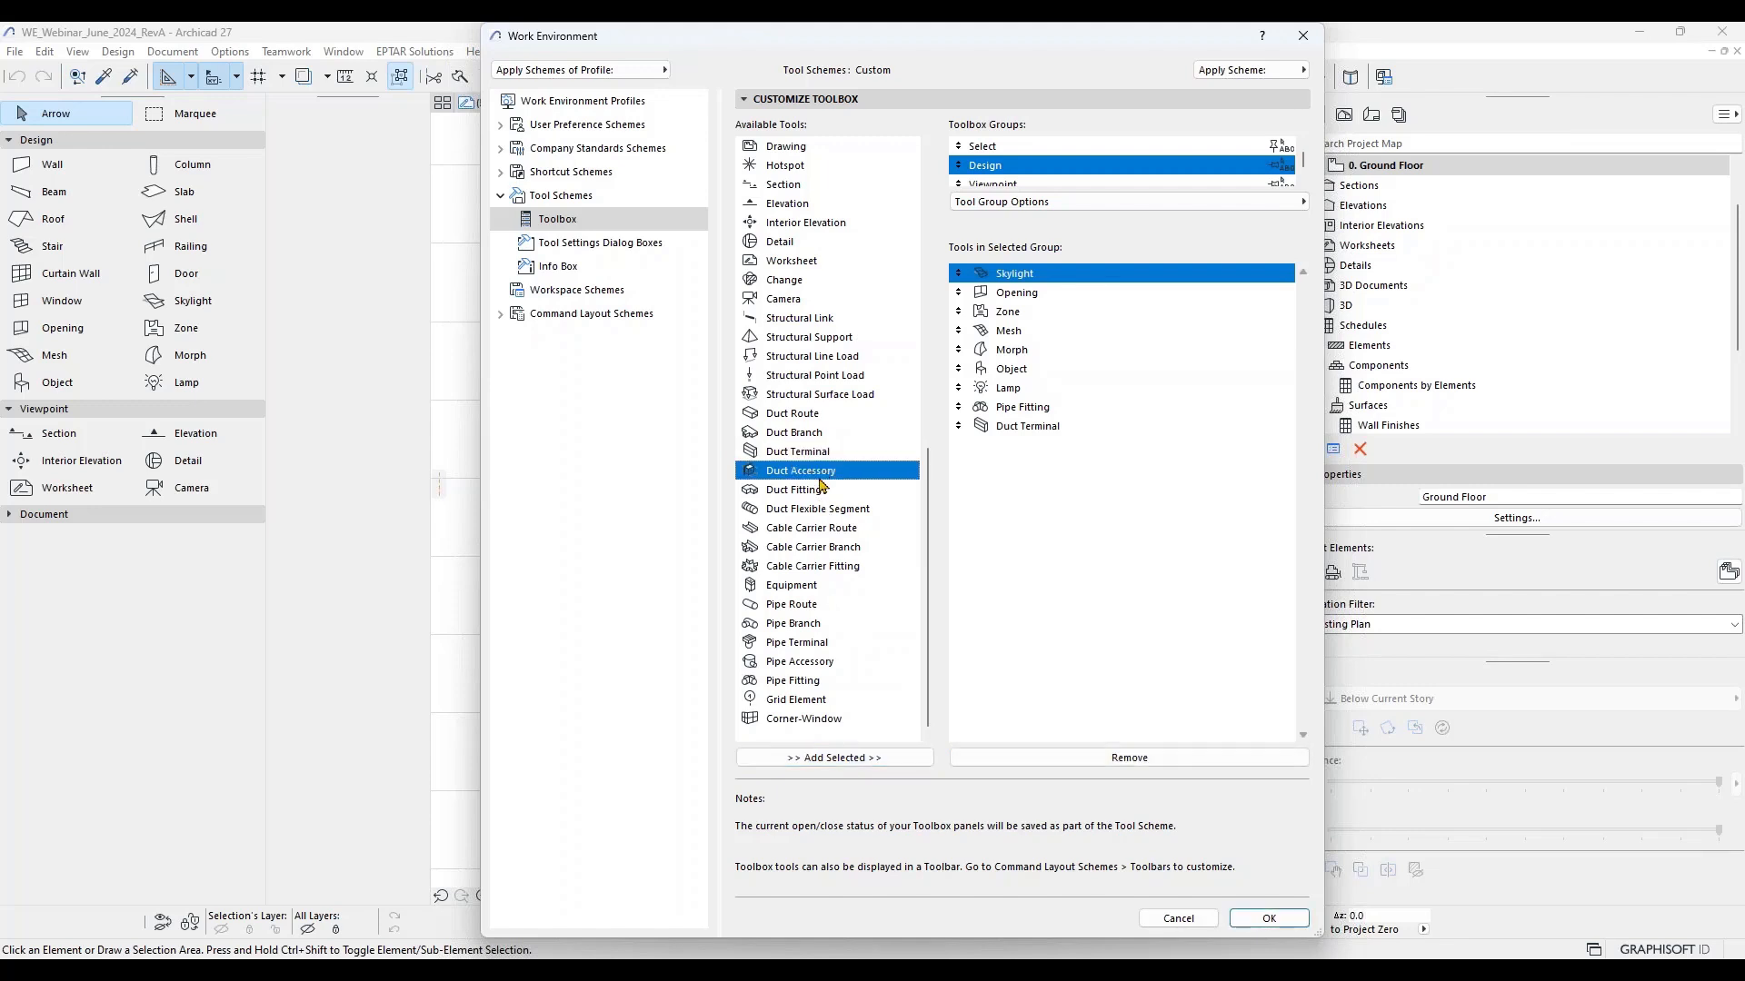
pyautogui.click(831, 758)
pyautogui.click(745, 490)
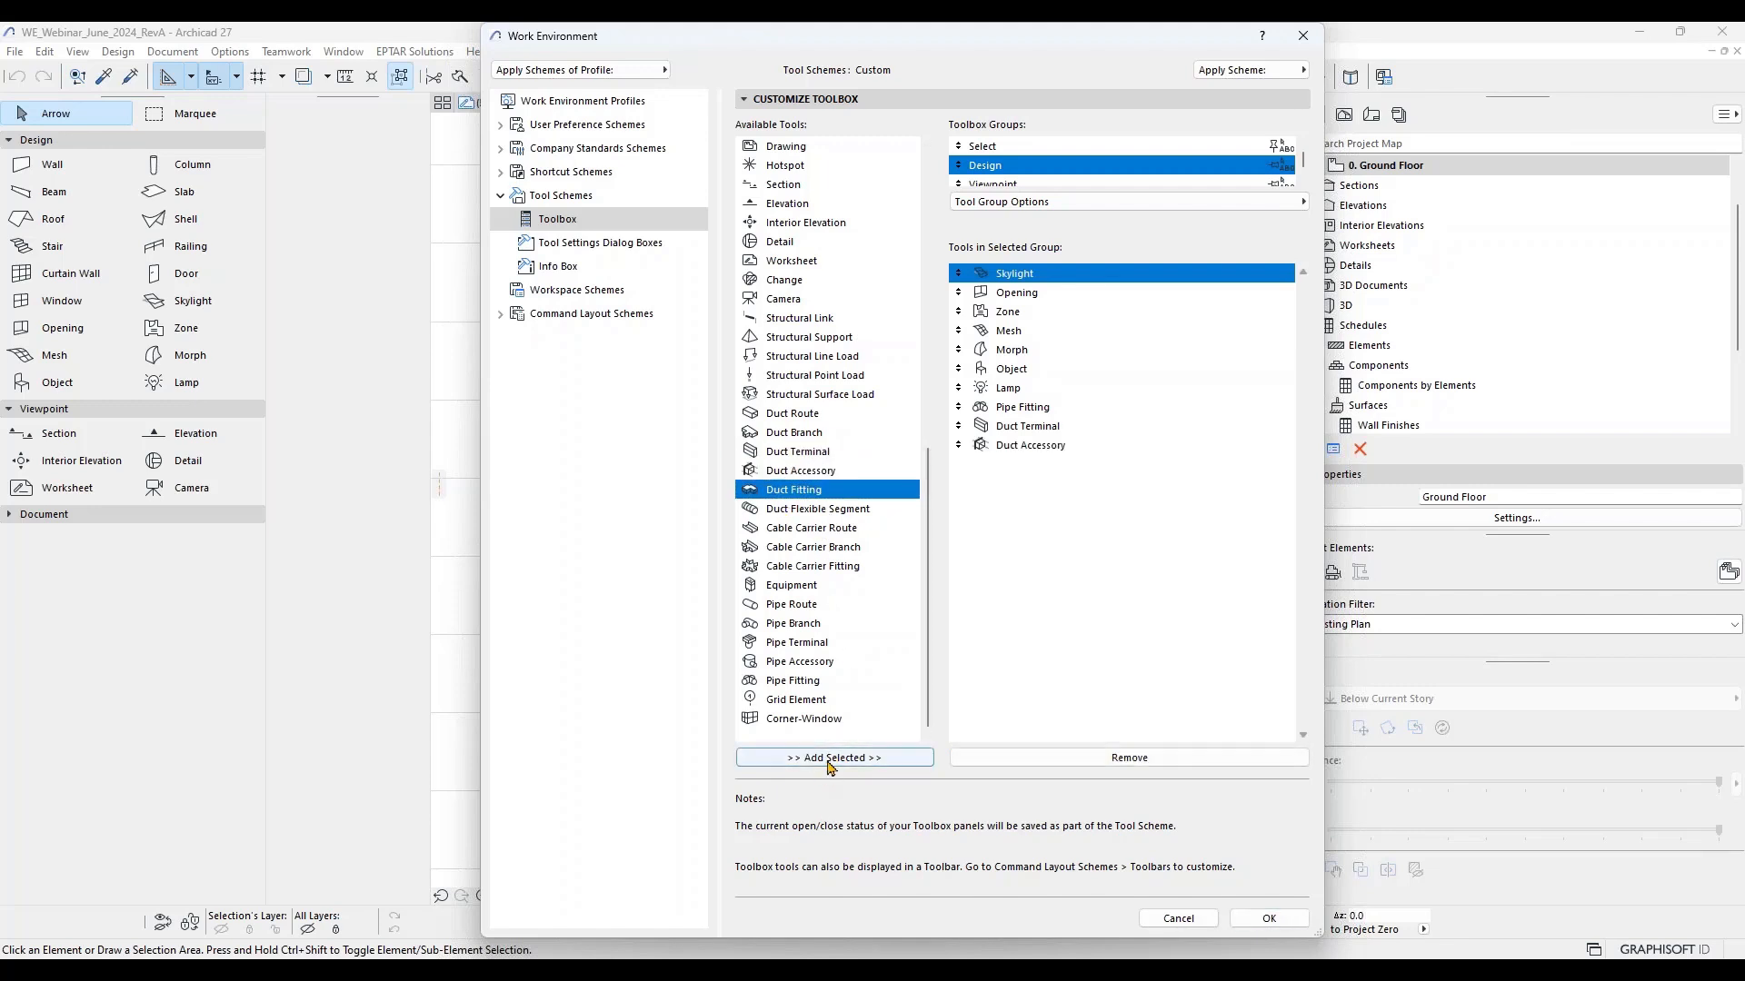
pyautogui.click(813, 758)
pyautogui.click(818, 509)
pyautogui.click(831, 755)
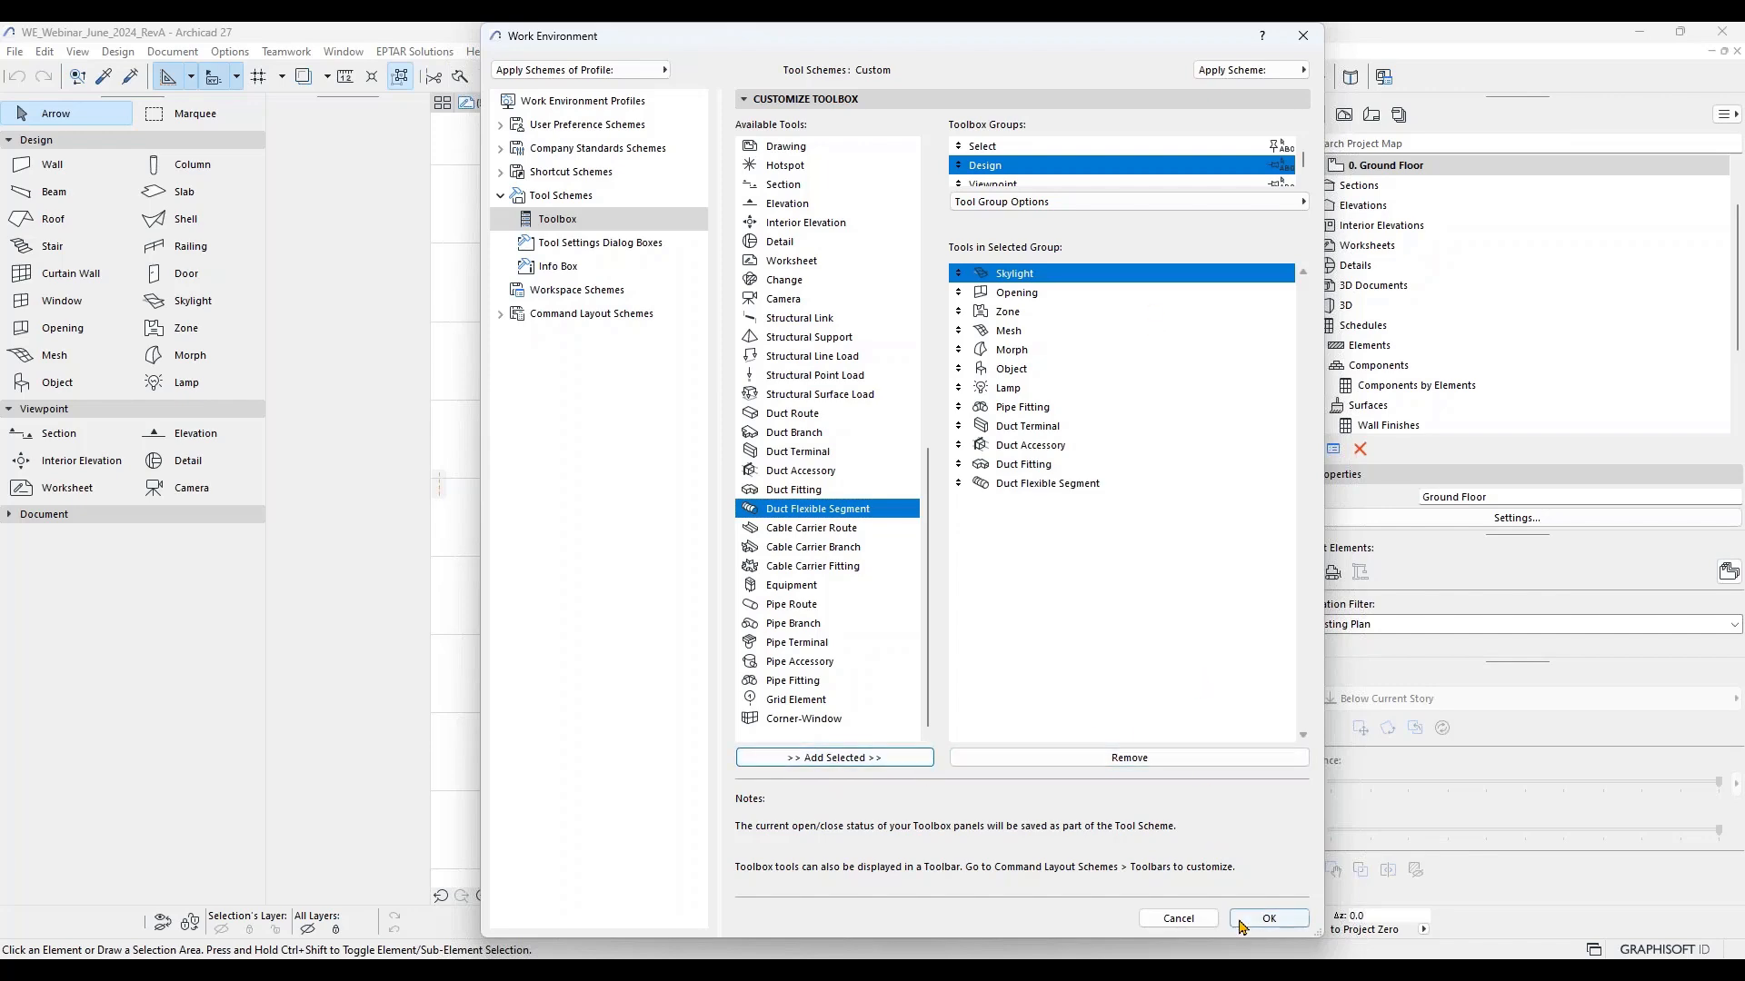
pyautogui.click(1268, 919)
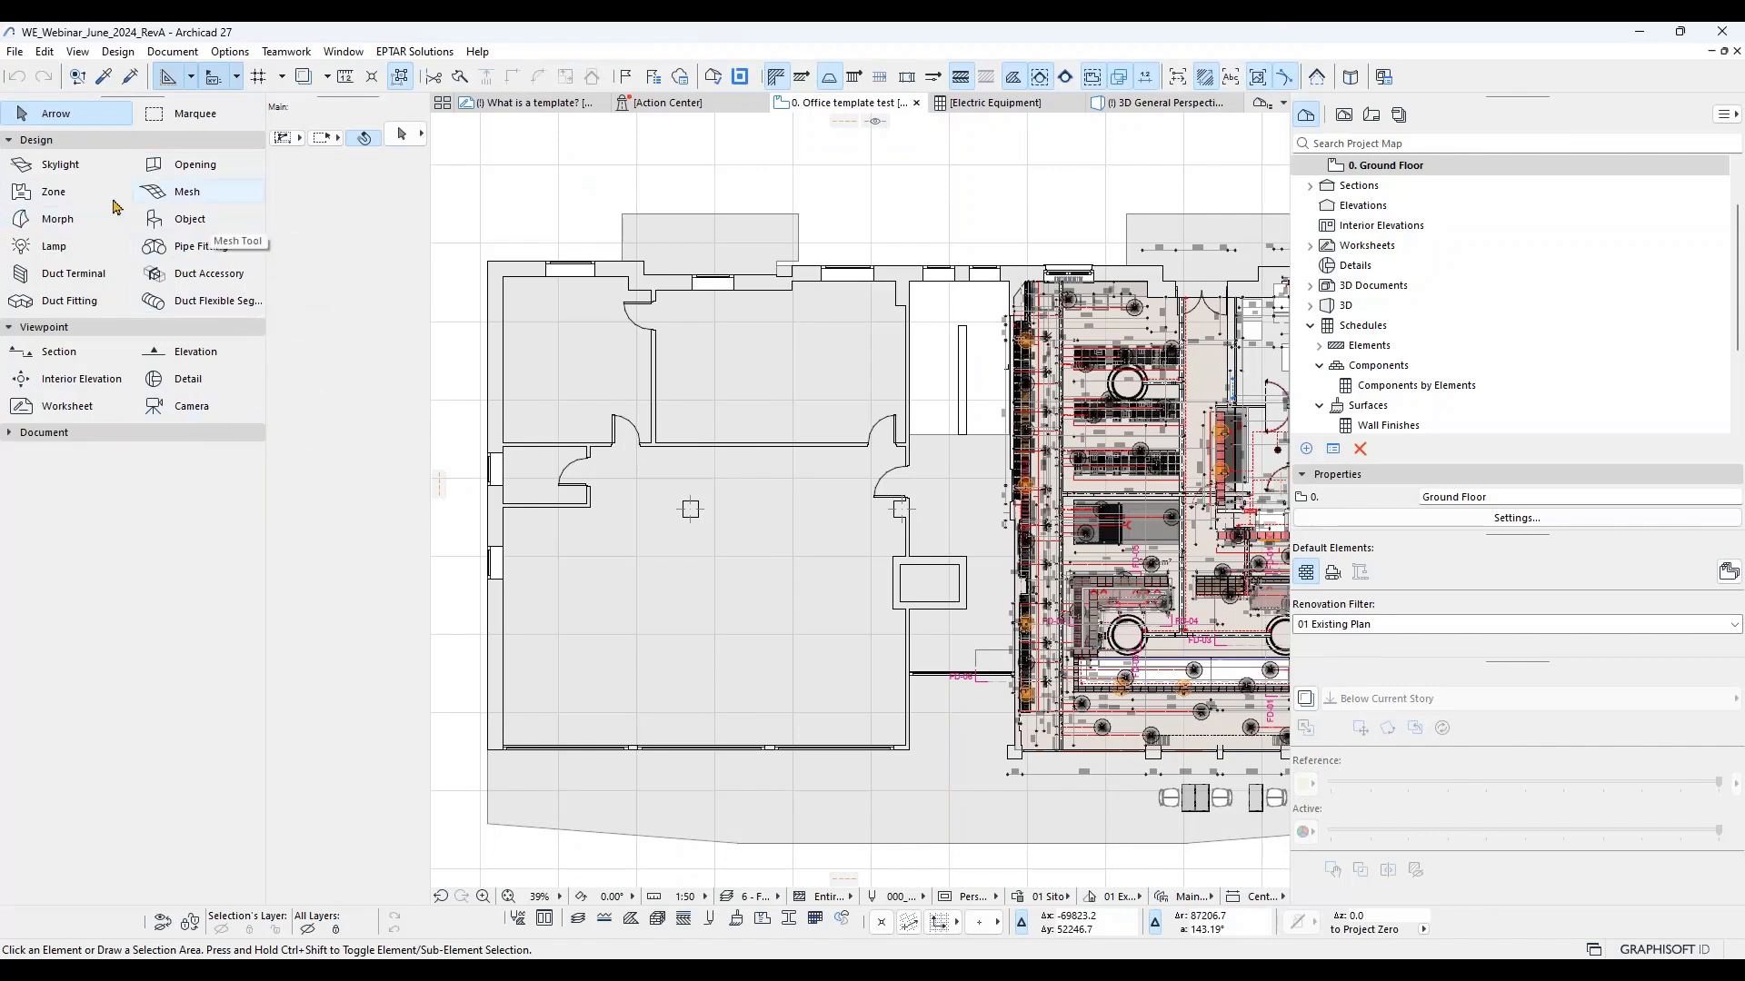
# Step: Collapse the Viewpoint and Document groups in the Toolbox palette, leaving the customised Design group expanded
pyautogui.click(7, 140)
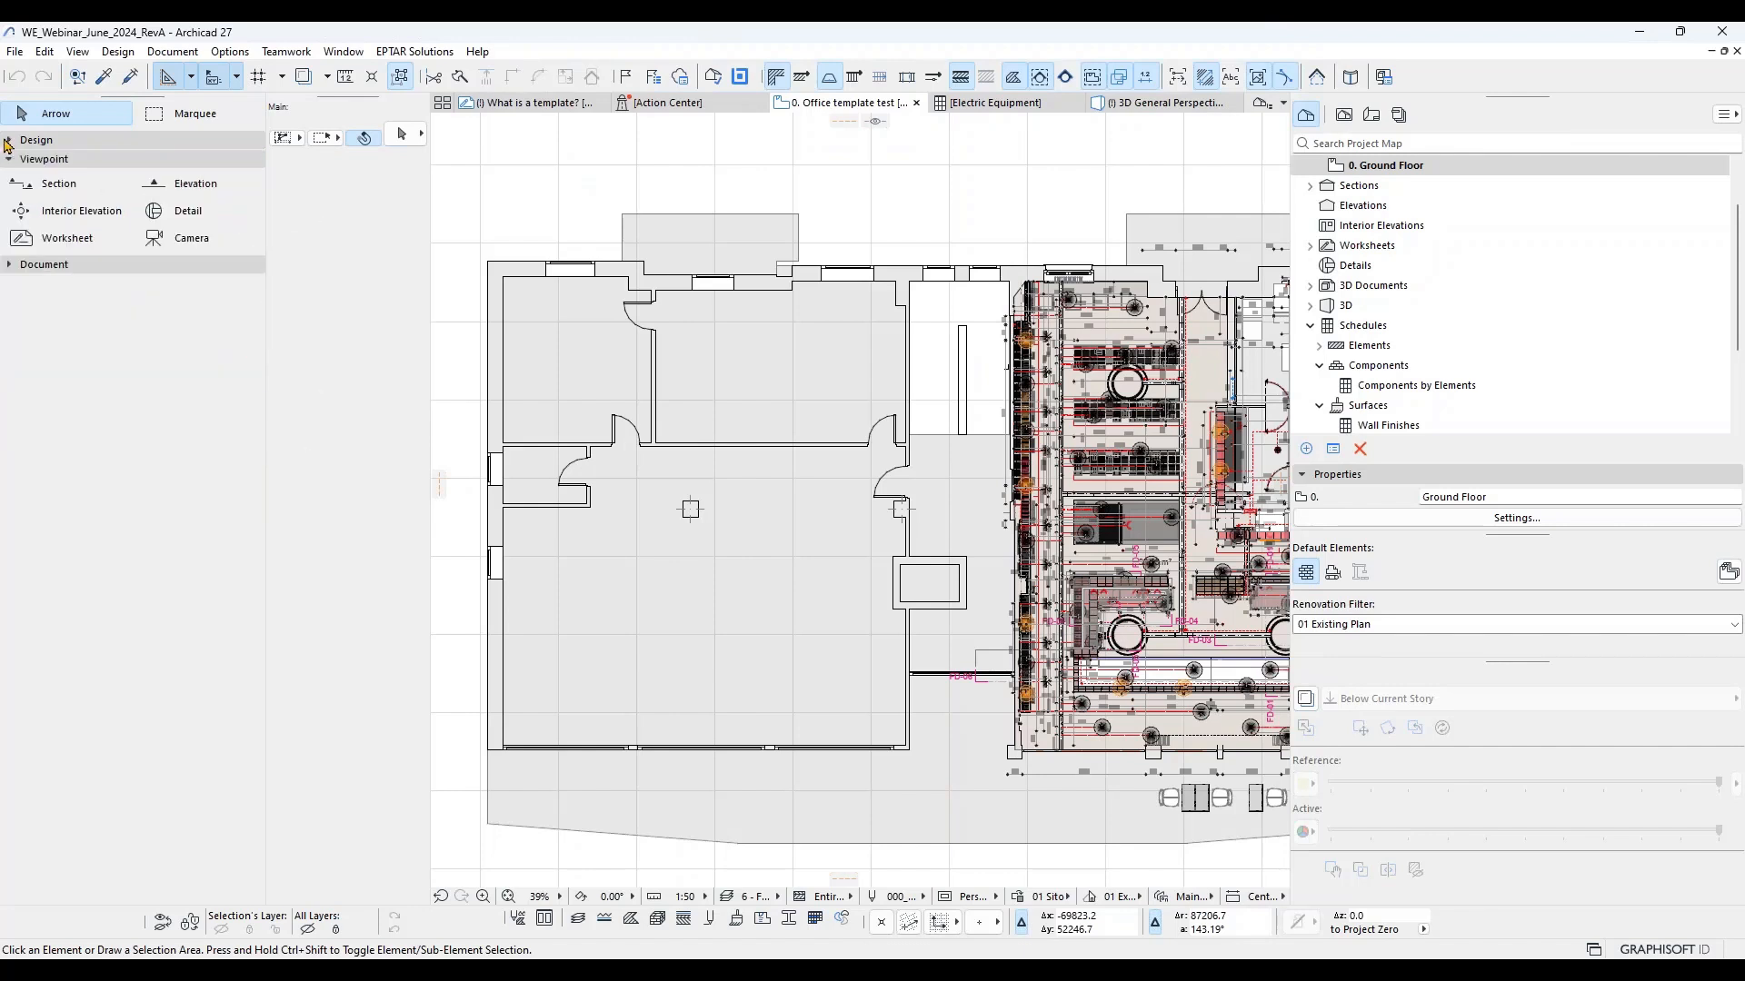
pyautogui.click(9, 159)
pyautogui.click(9, 182)
pyautogui.click(9, 142)
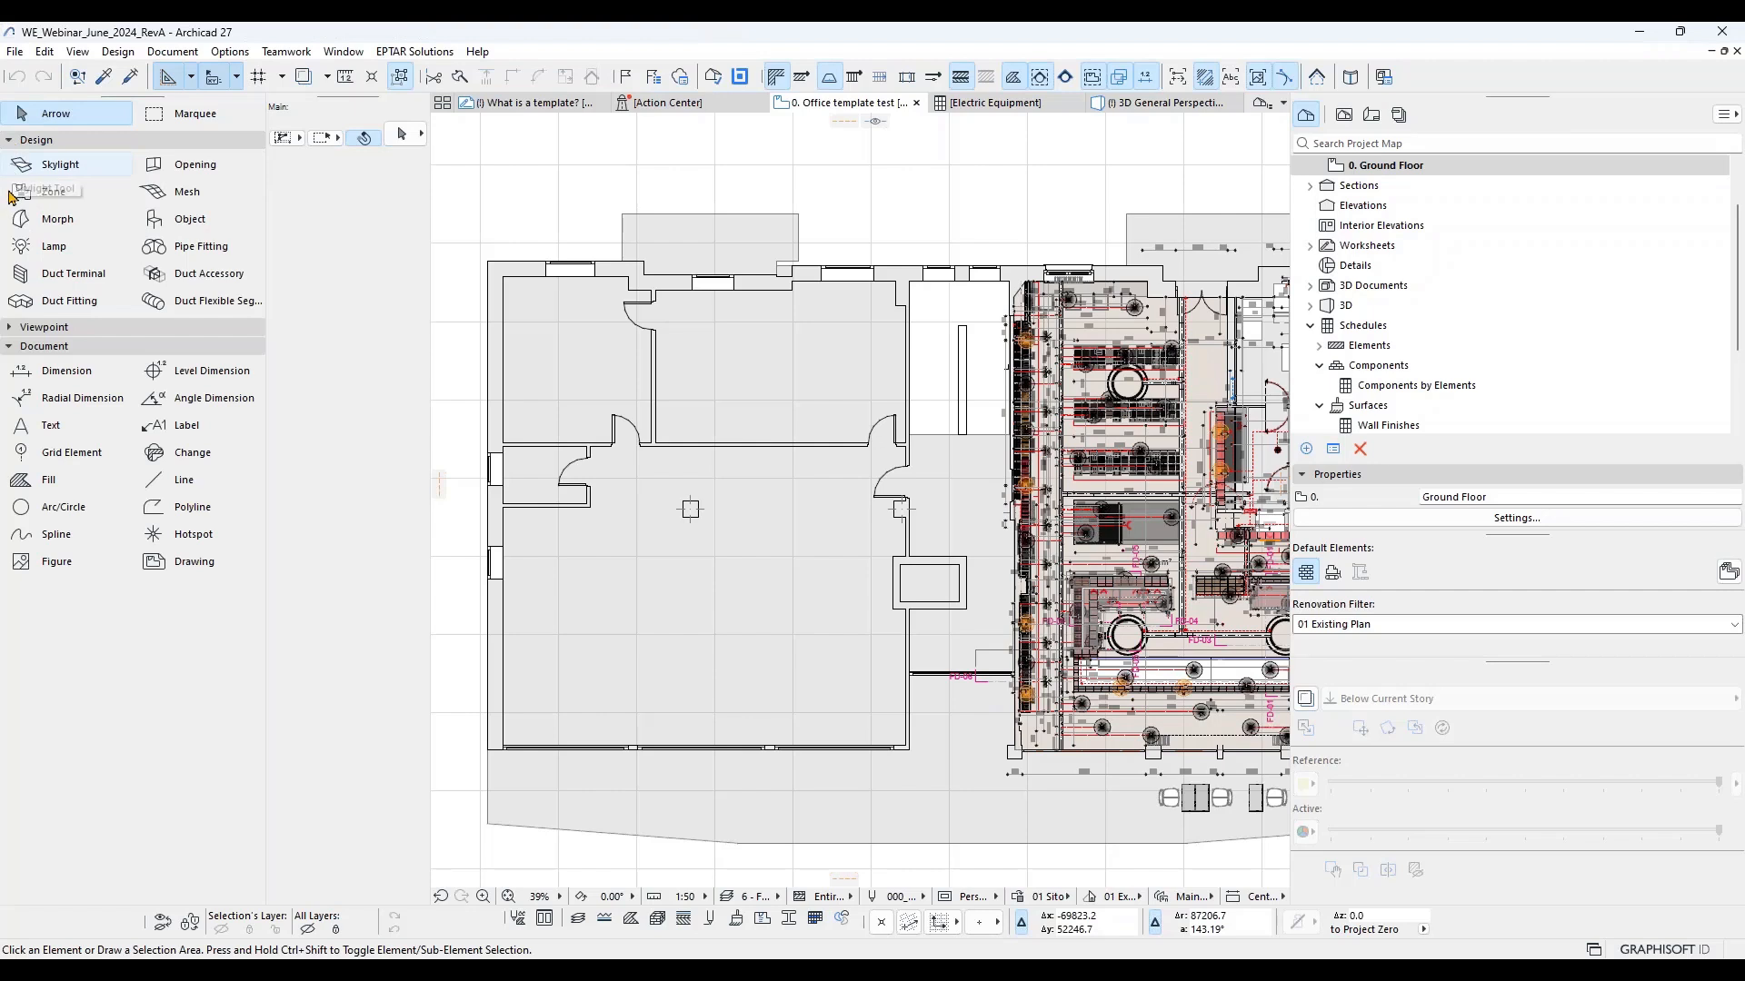
pyautogui.click(7, 348)
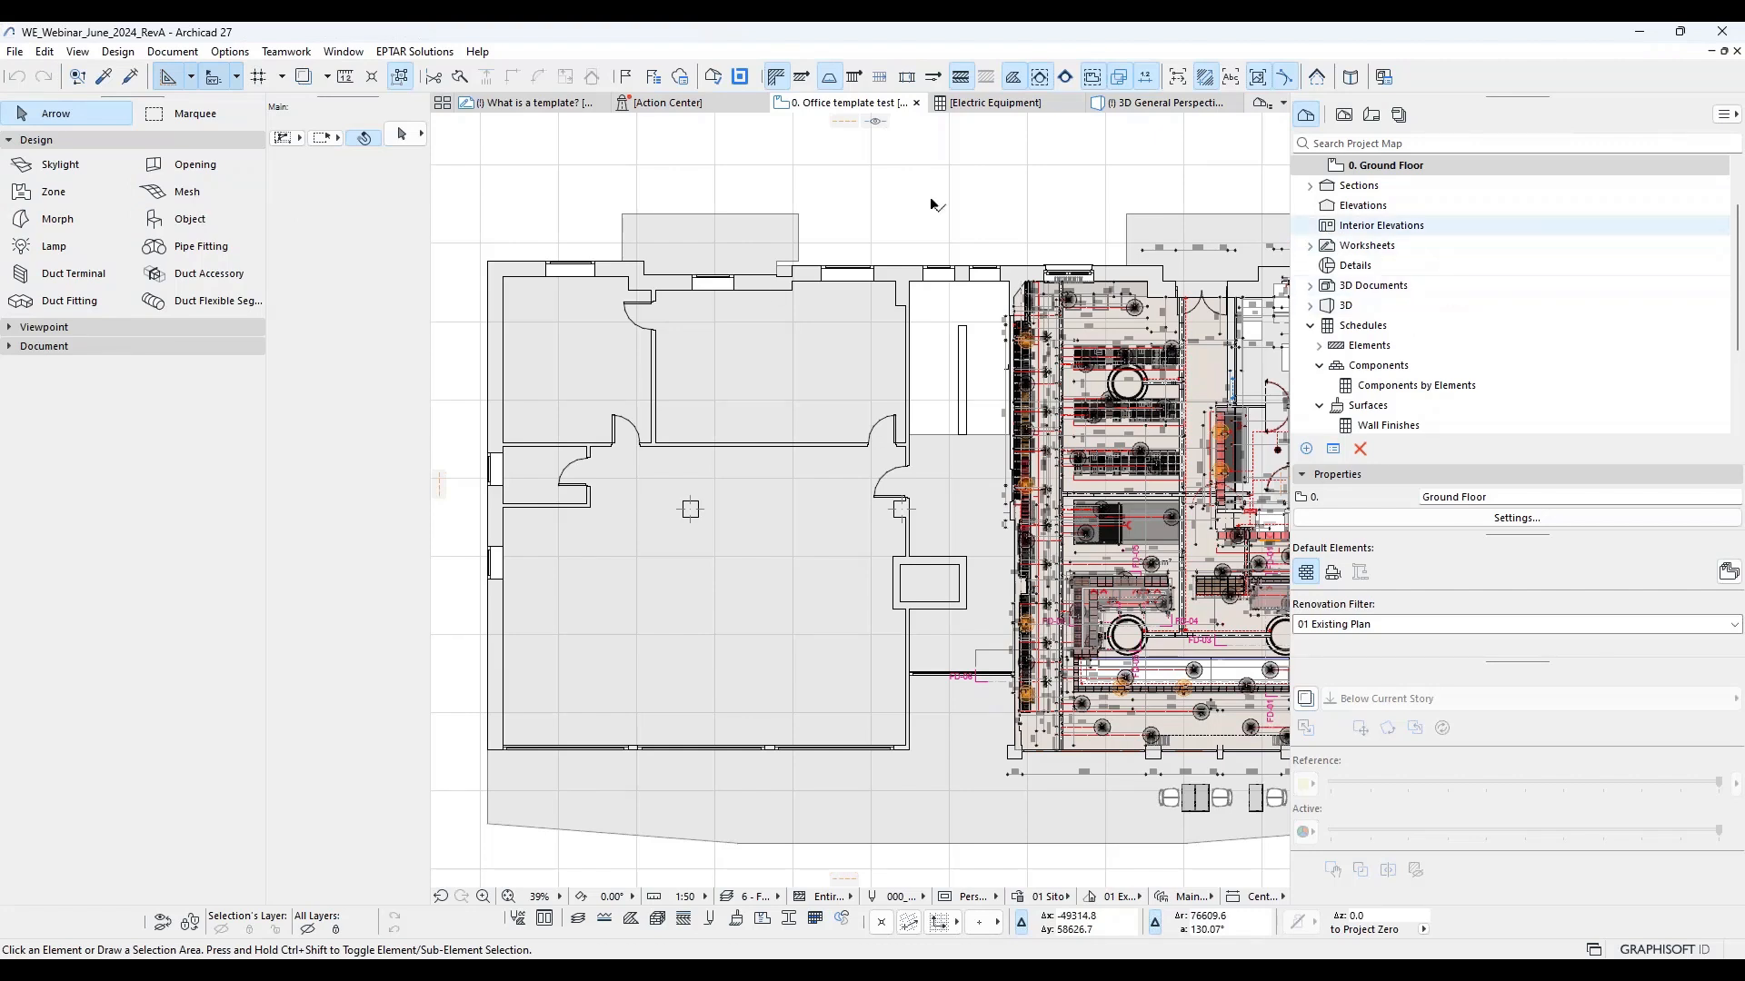
pyautogui.click(15, 52)
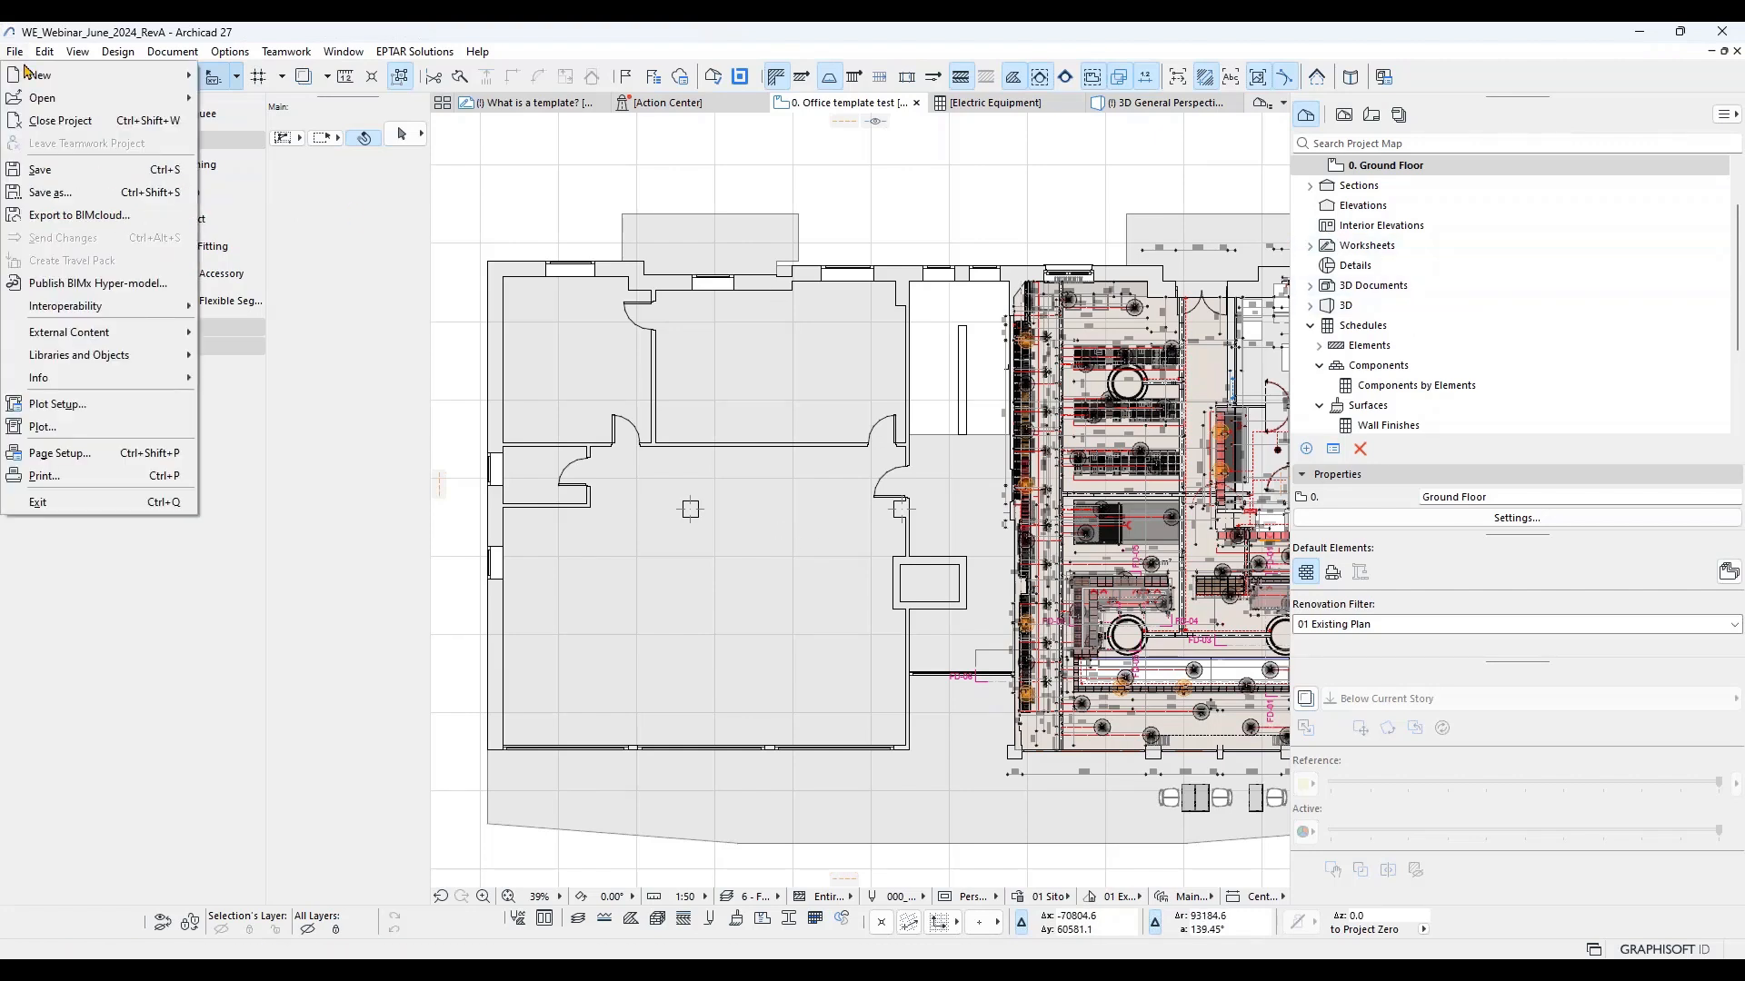
pyautogui.click(759, 217)
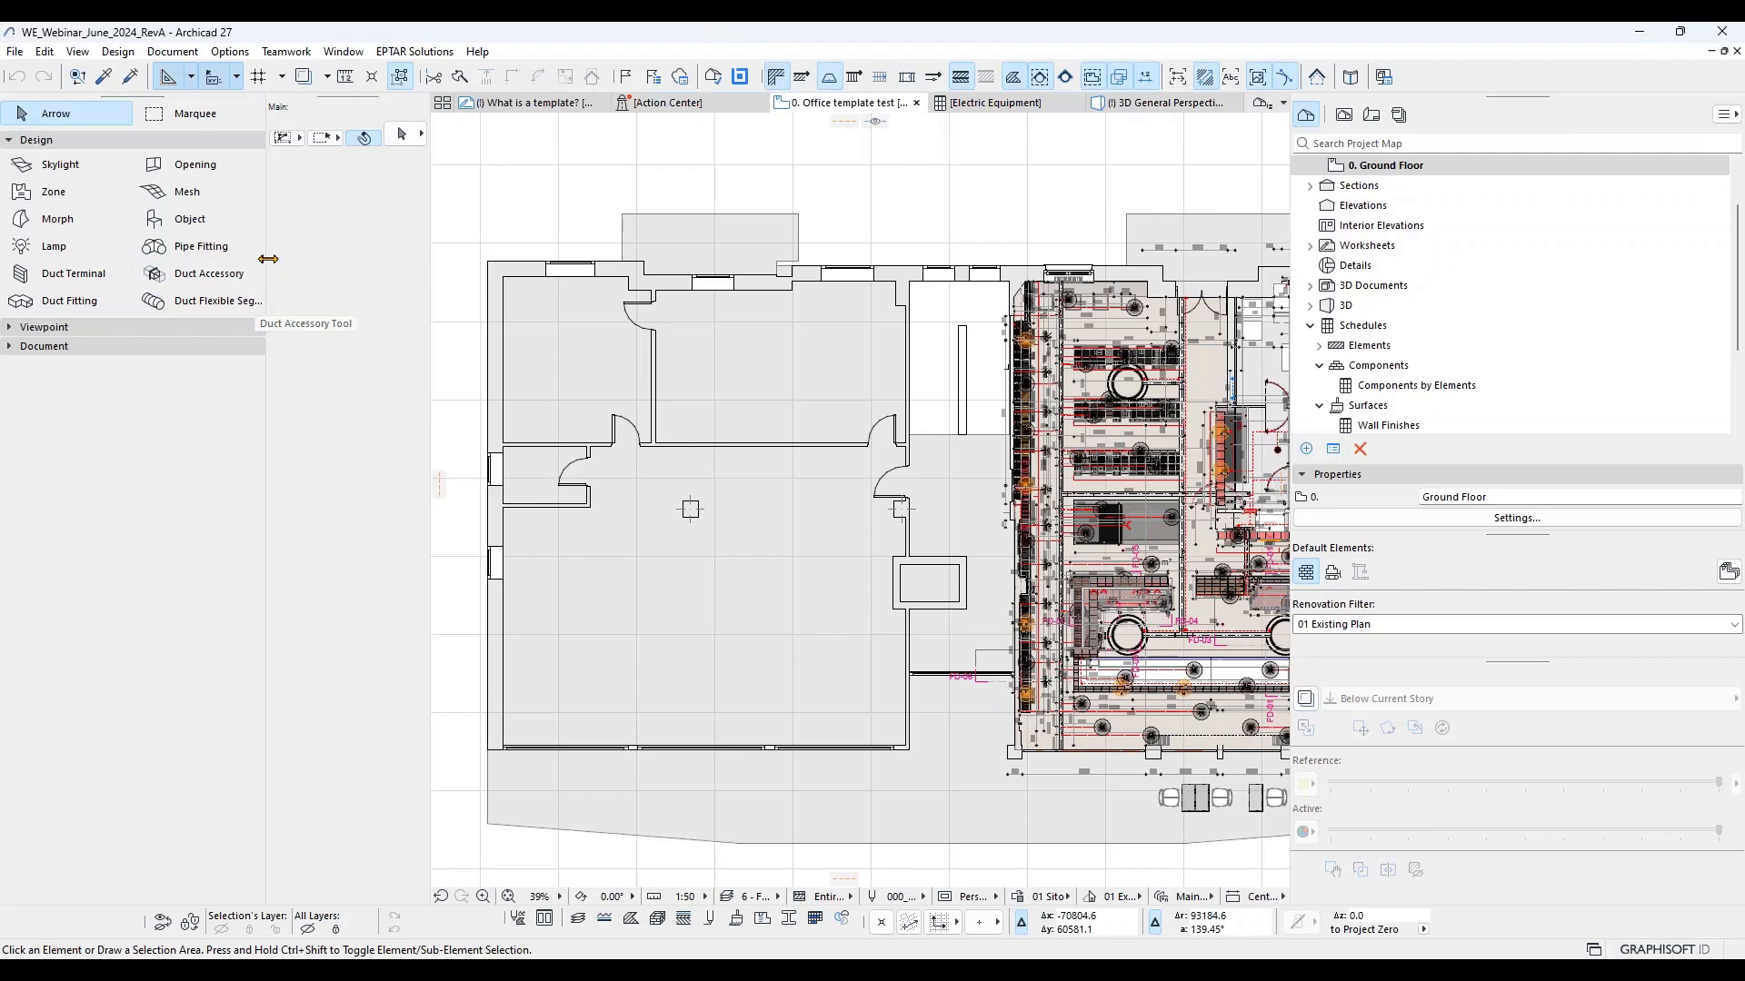
# Step: Reopen the Work Environment toolbox settings and display the Tool Settings Dialog Boxes page of the tool schemes
pyautogui.click(230, 52)
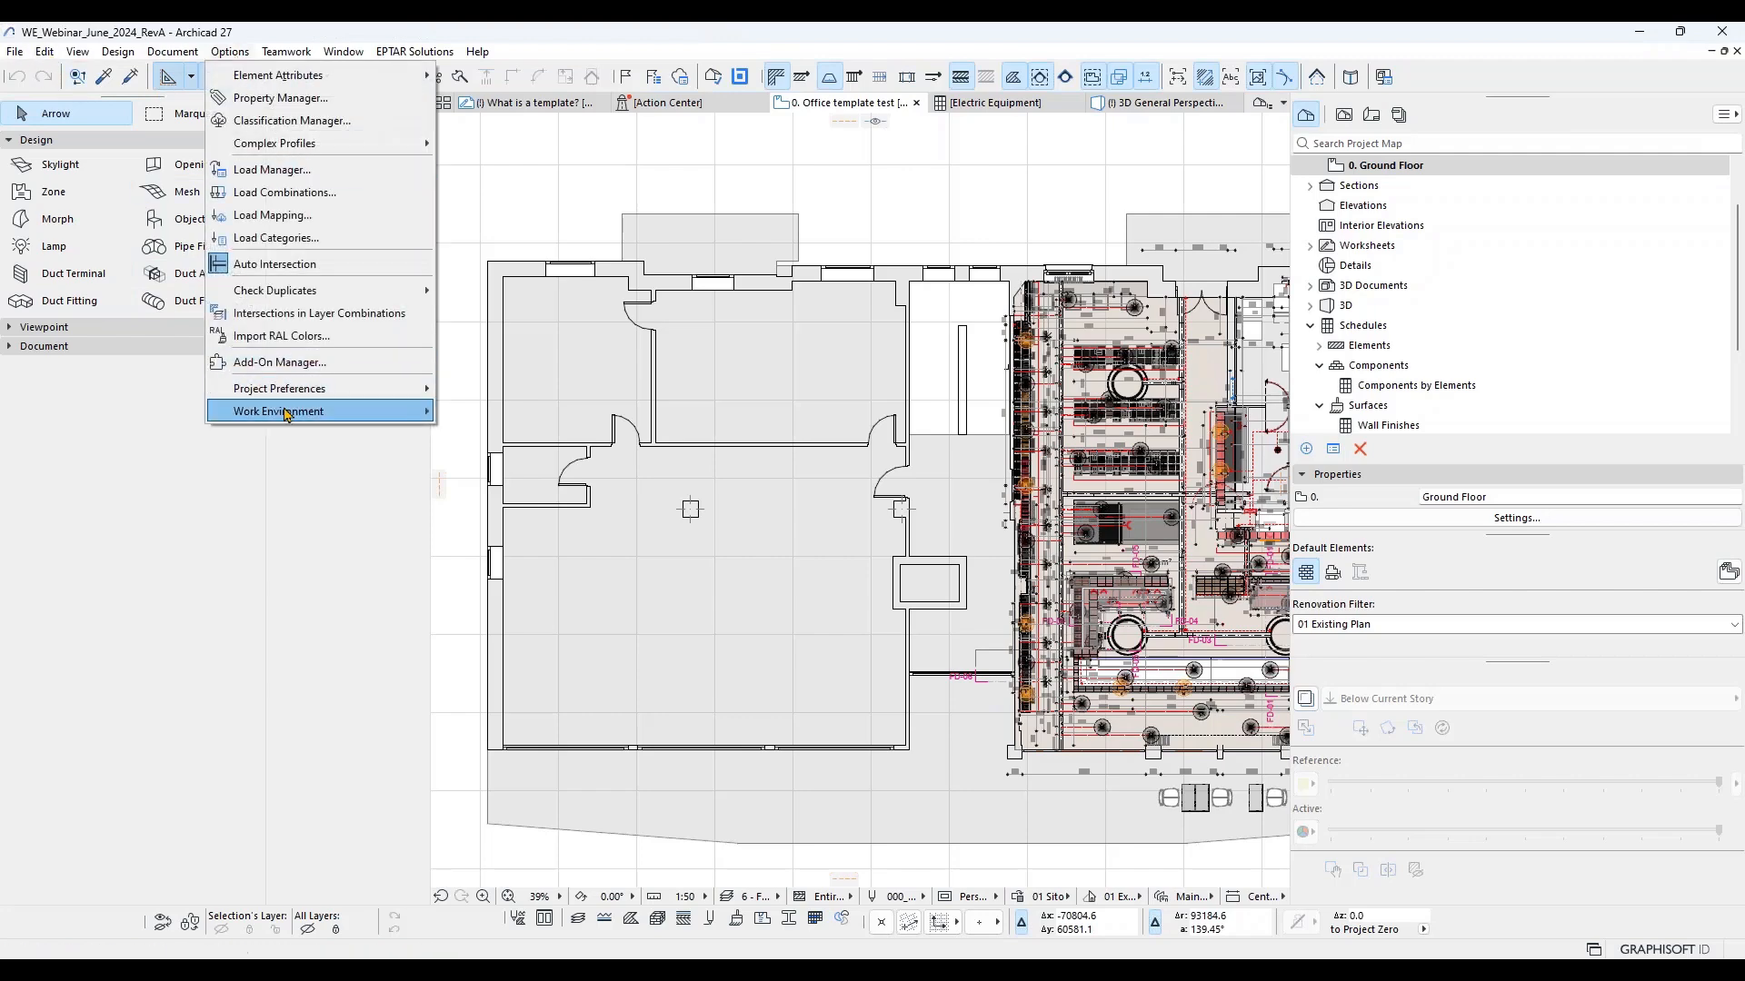
pyautogui.moveTo(284, 412)
pyautogui.click(509, 402)
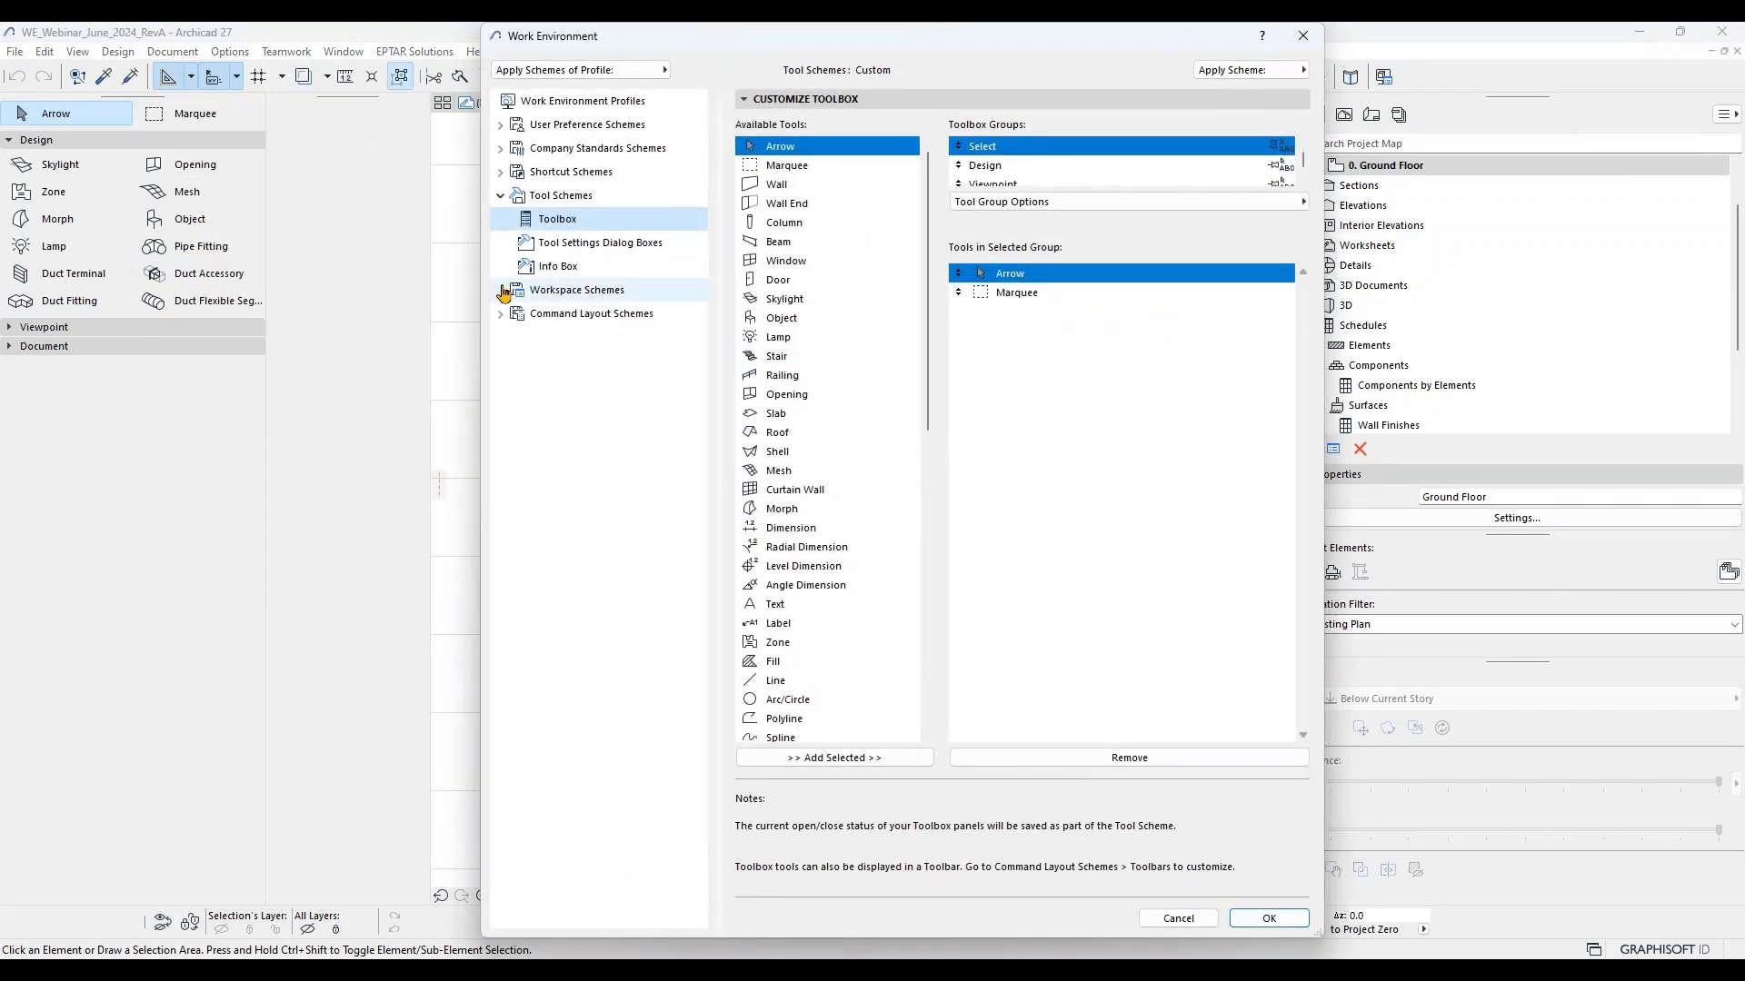
pyautogui.click(587, 245)
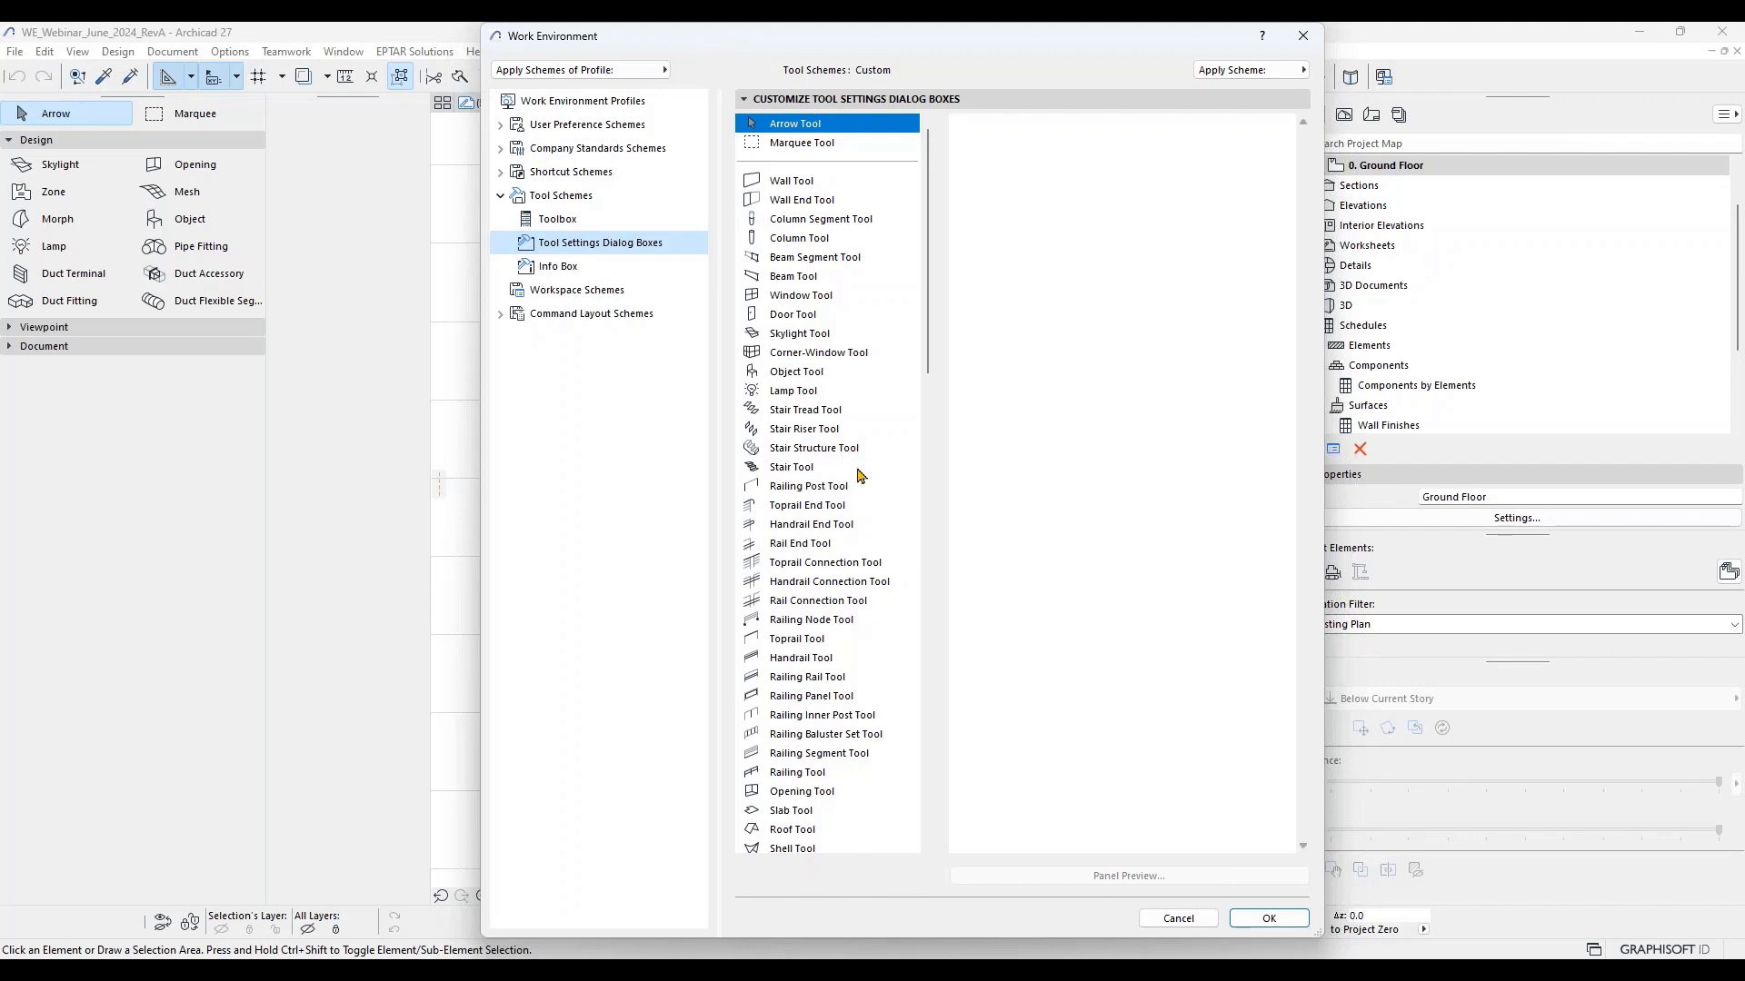
# Step: List the Wall Tool's settings panels and preview its selection and favorites panel
pyautogui.click(814, 192)
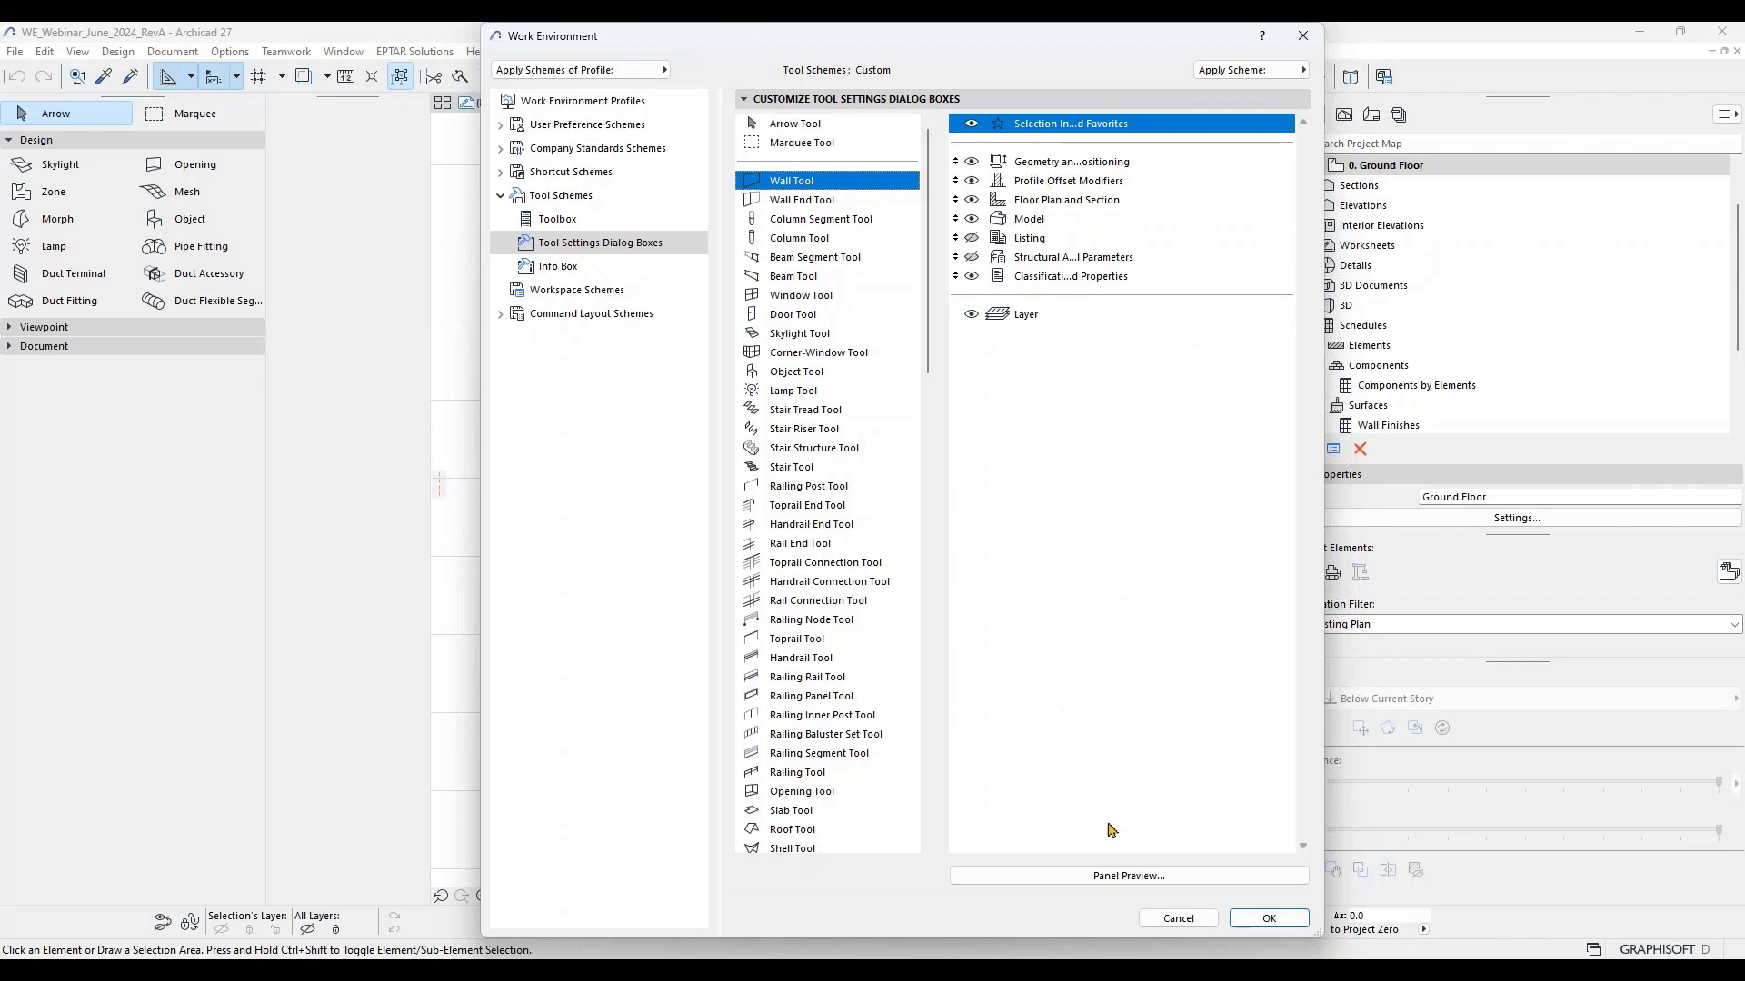
pyautogui.click(1114, 880)
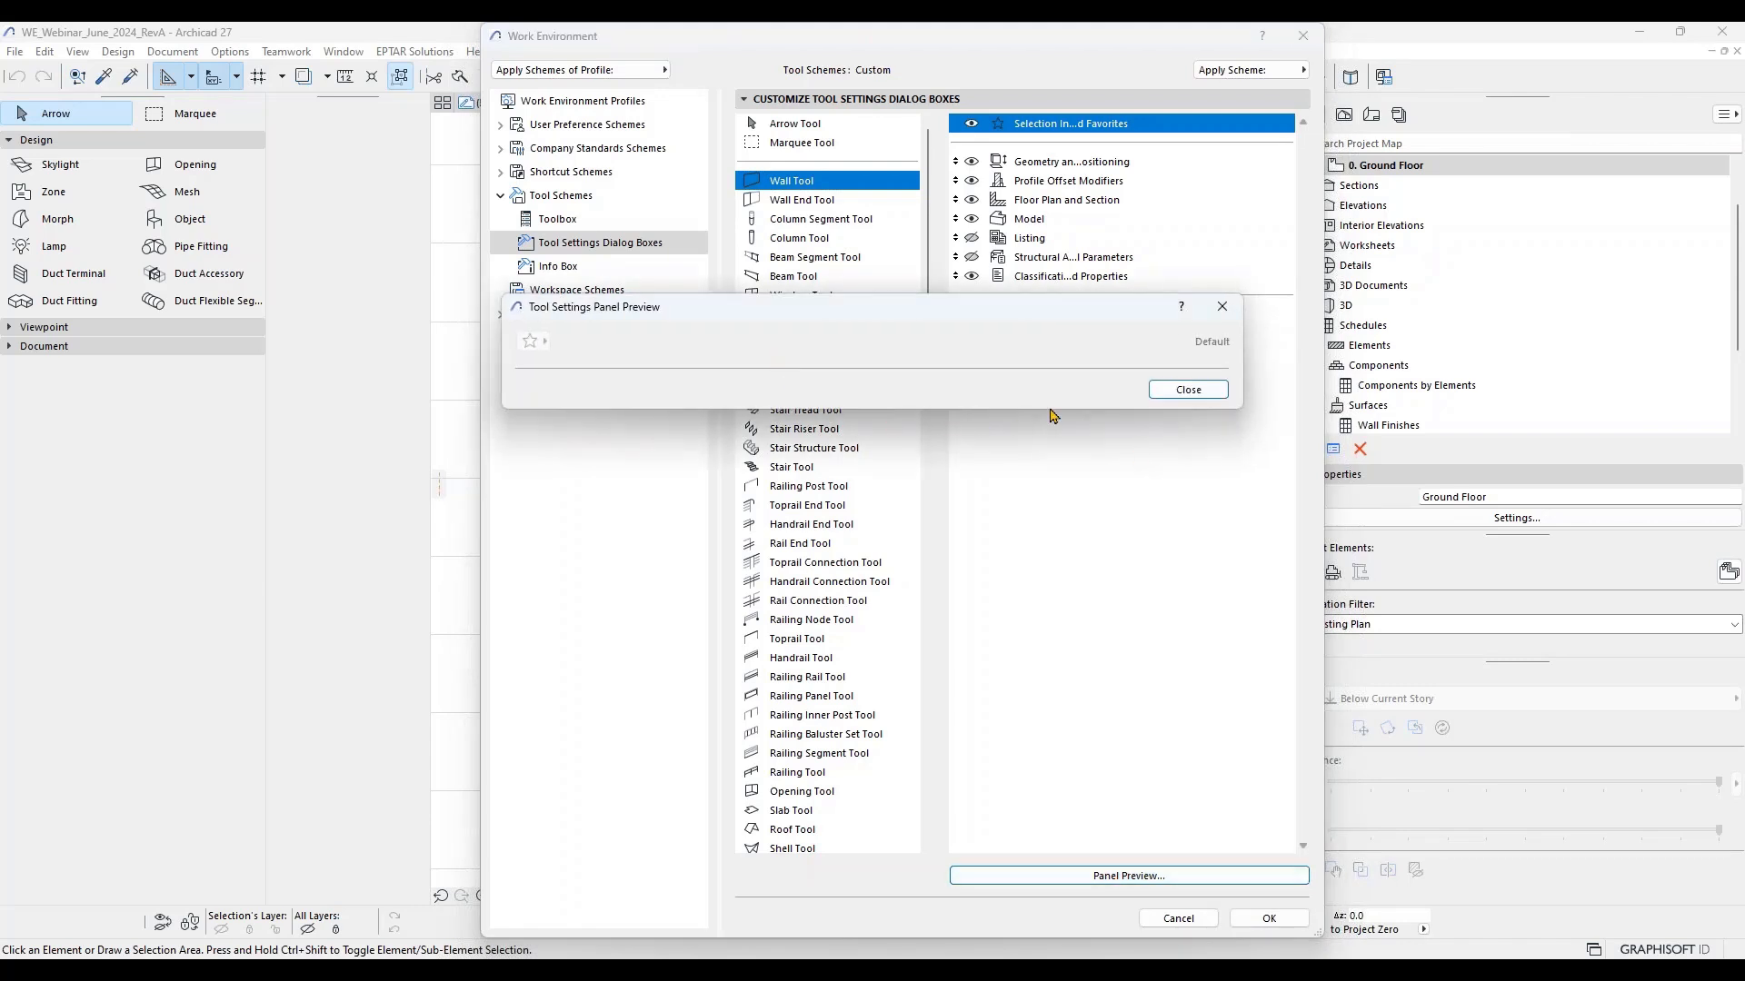
pyautogui.click(1184, 390)
pyautogui.click(1043, 324)
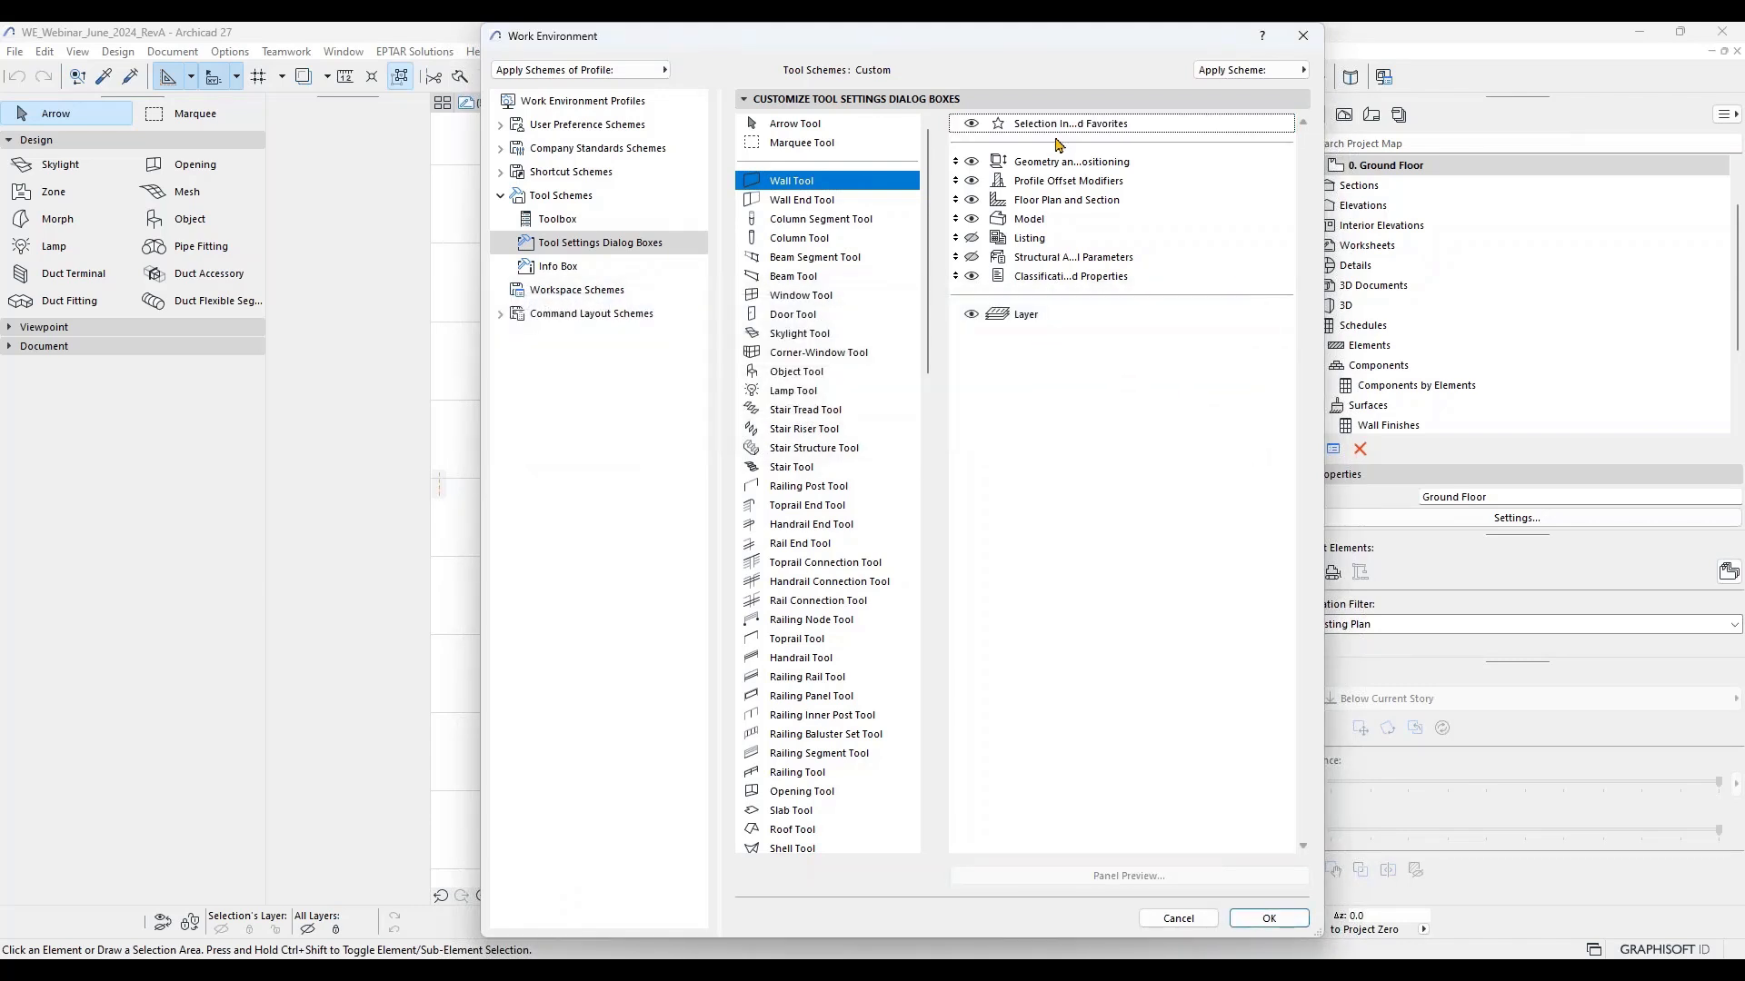
pyautogui.click(1083, 127)
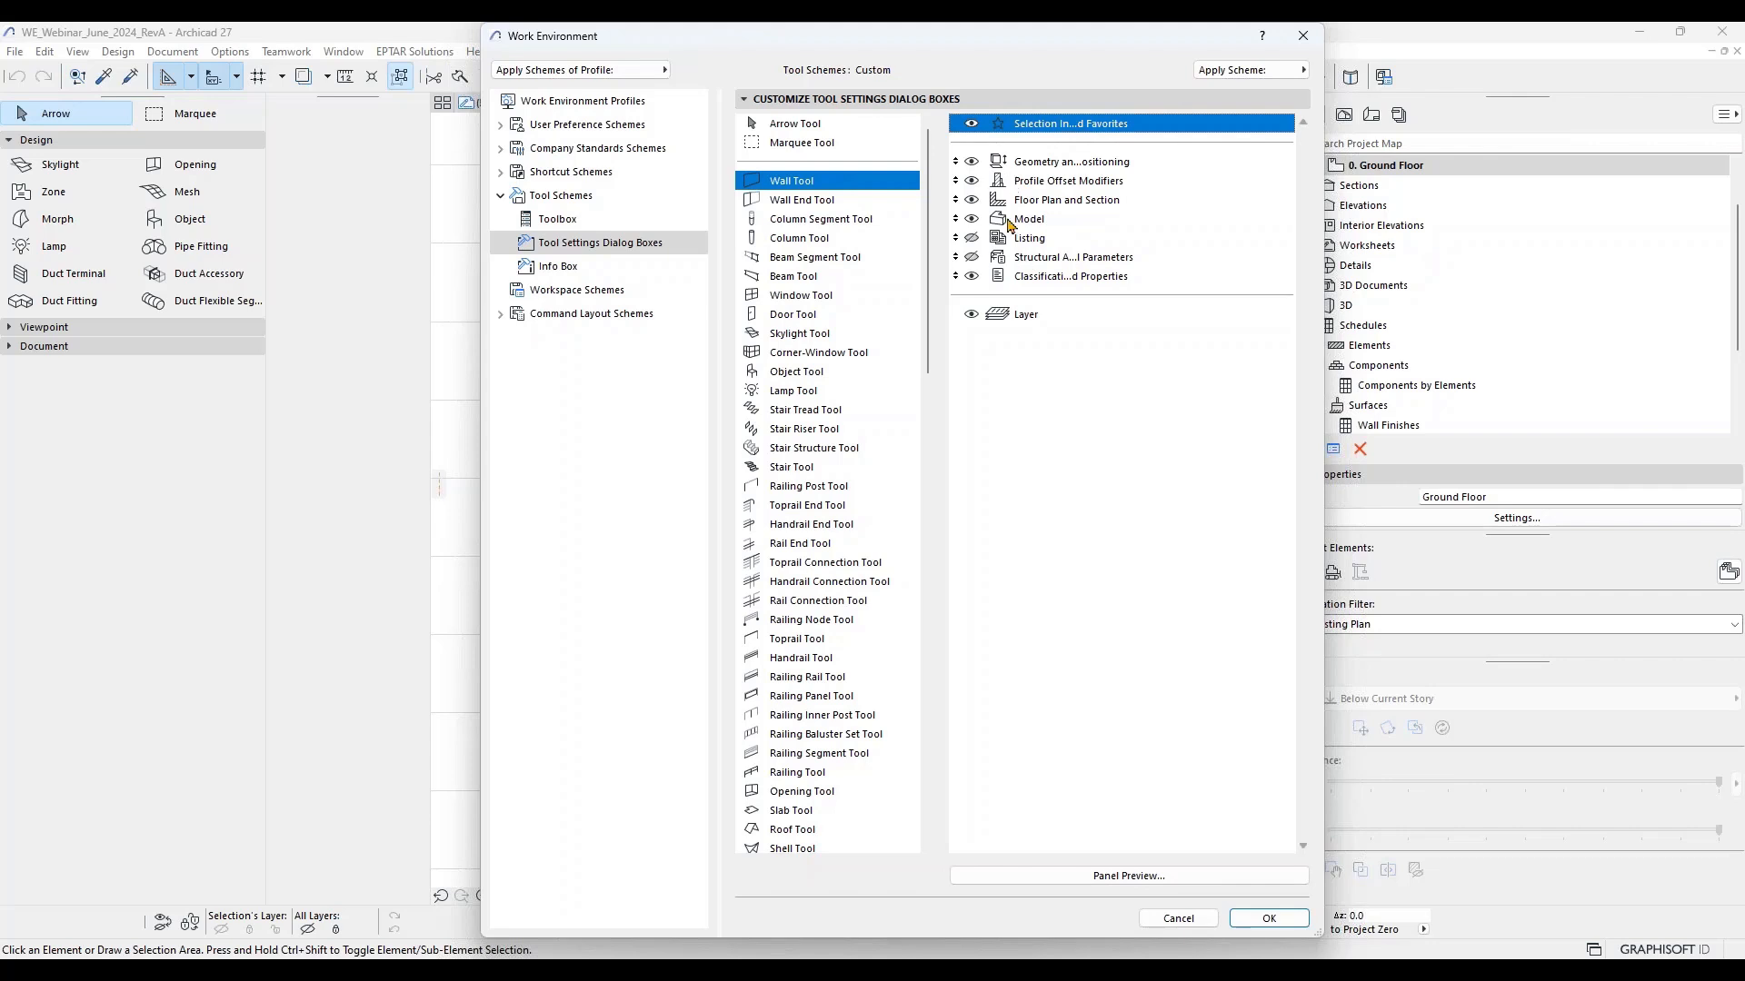
# Step: Show the Wall Tool's Listing and structural parameters panels, hide both again, and confirm the Work Environment dialog
pyautogui.click(973, 241)
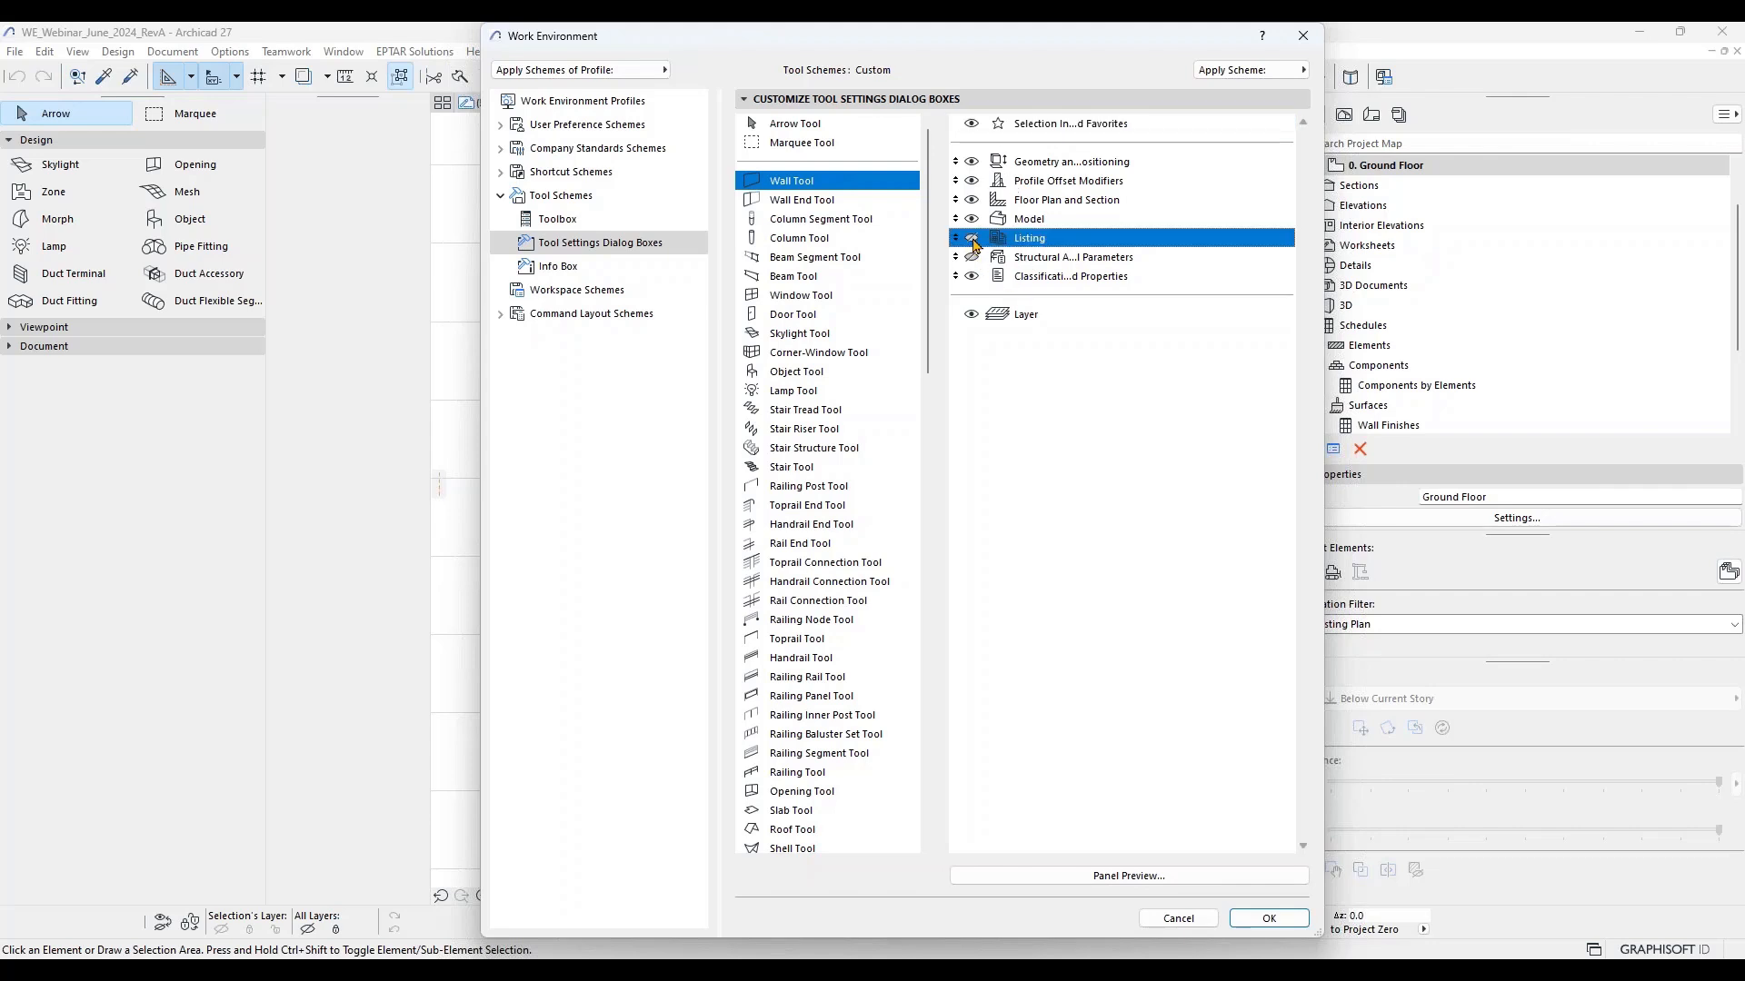
pyautogui.click(973, 259)
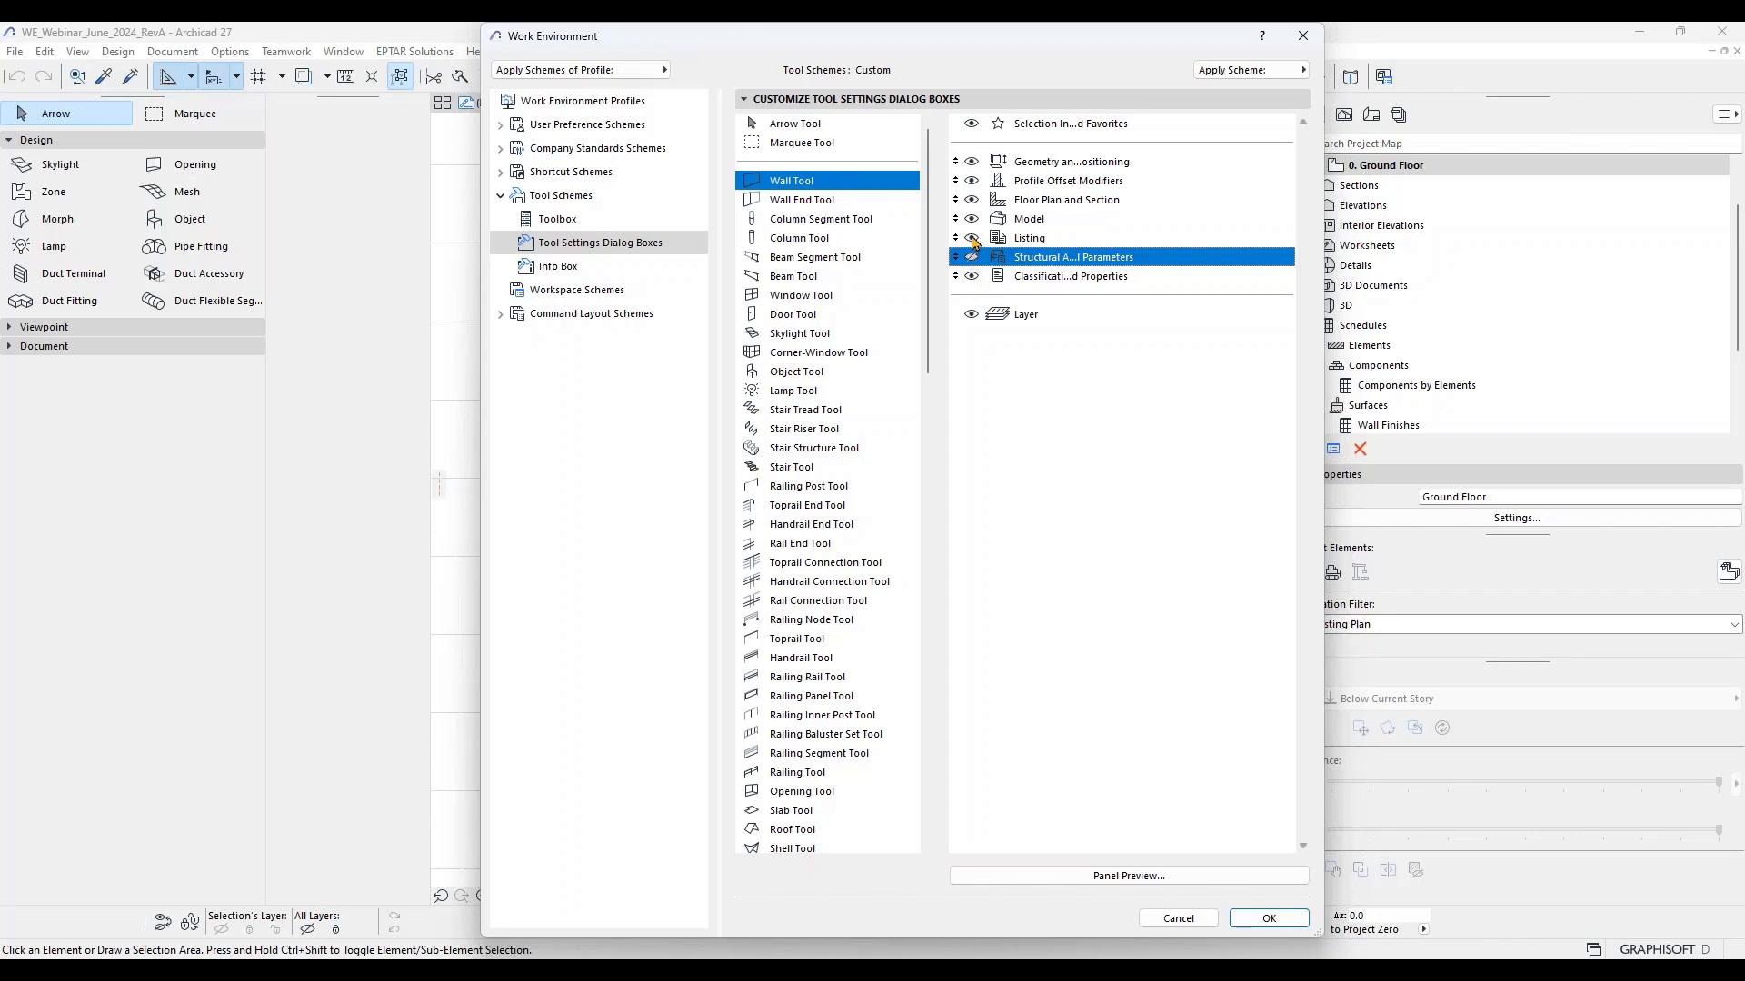
pyautogui.click(972, 239)
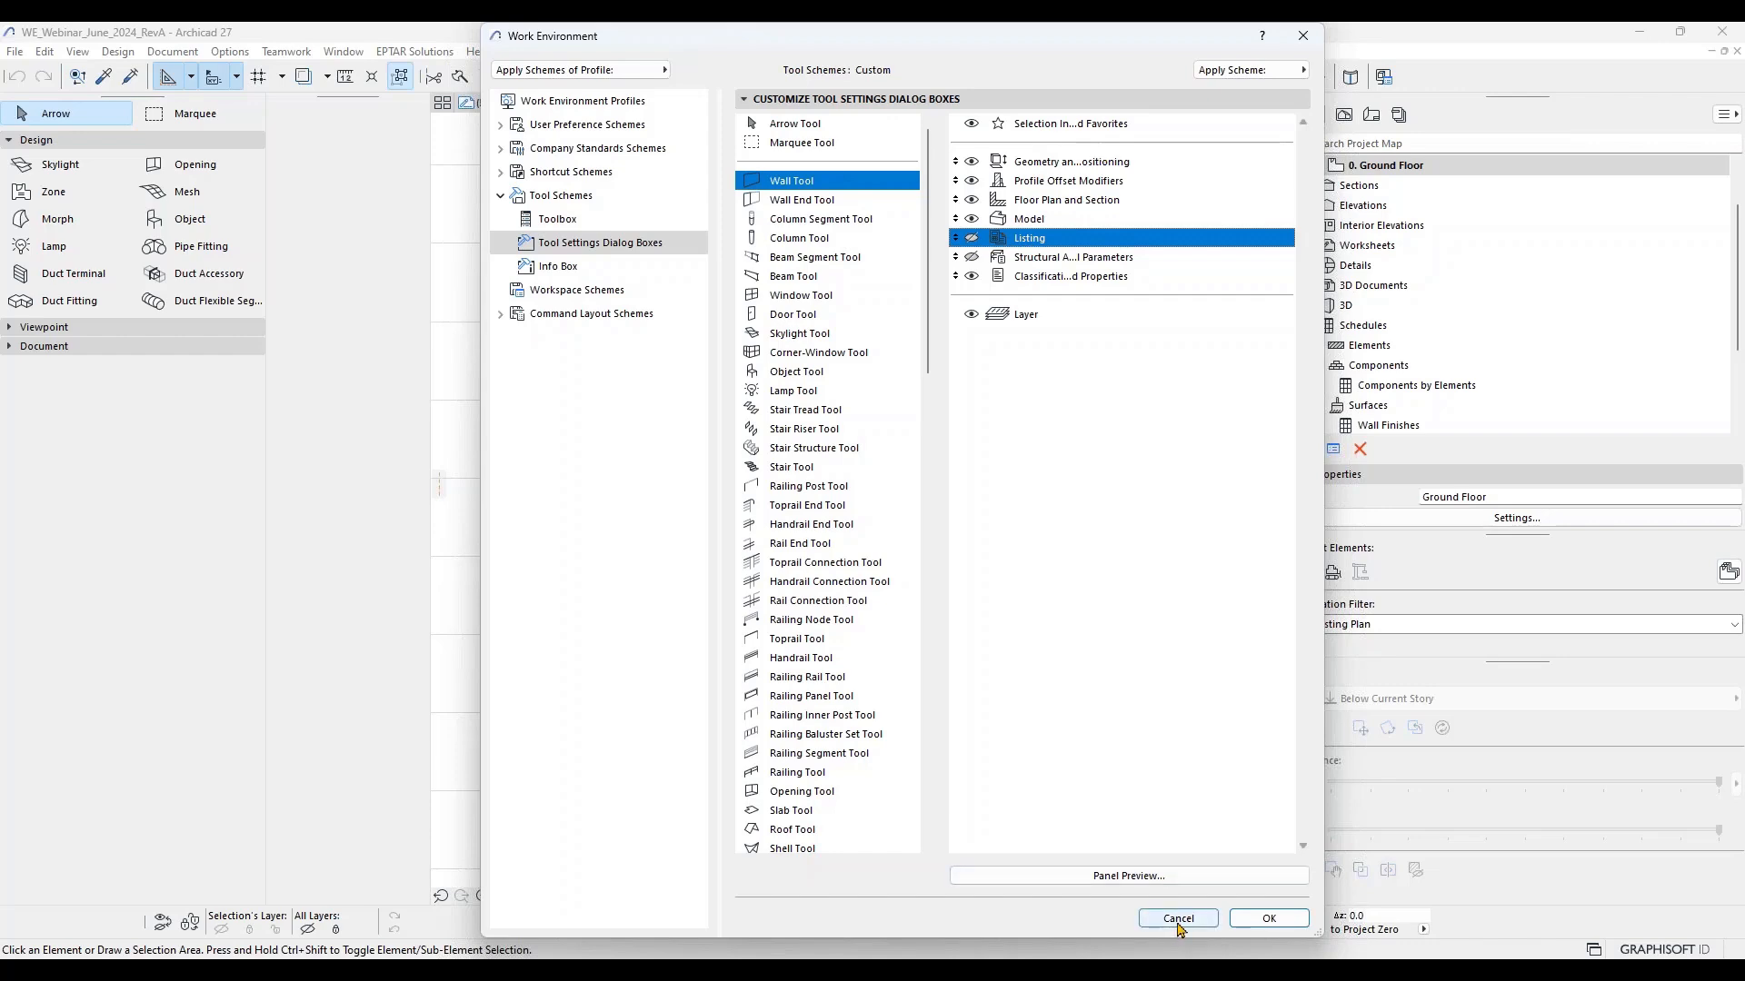
pyautogui.click(1269, 919)
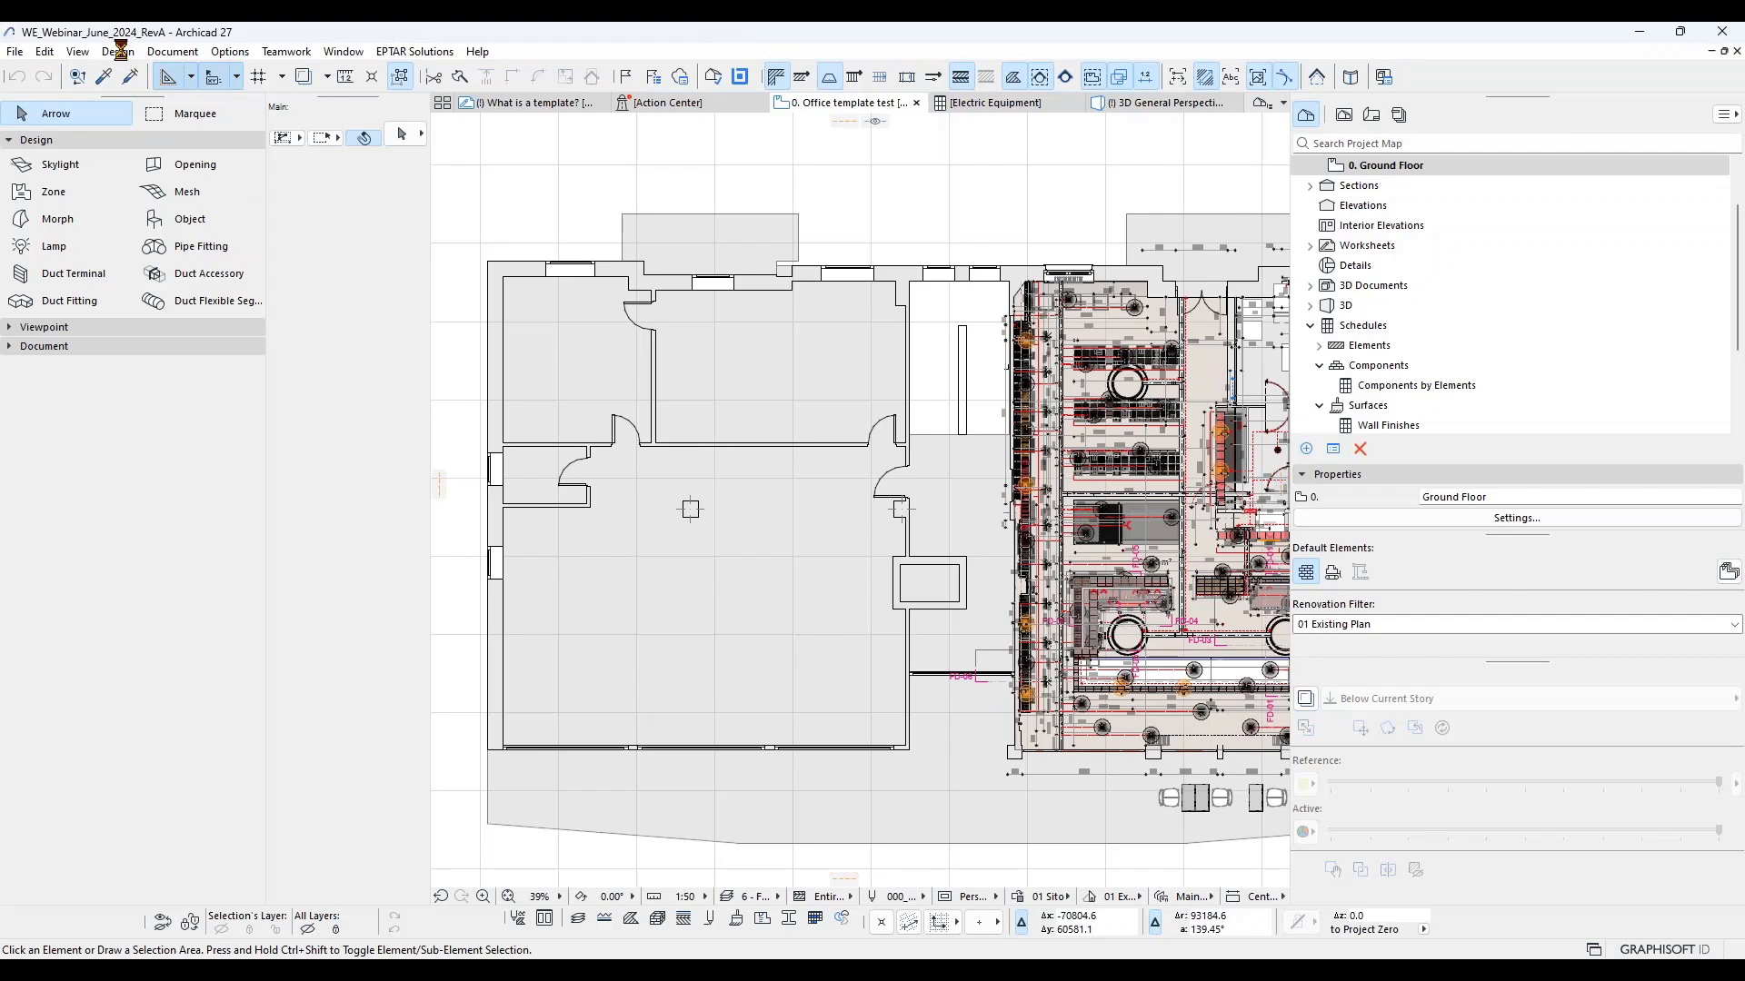
# Step: Activate the Wall tool from the architectural design tools and display its default settings
pyautogui.click(120, 52)
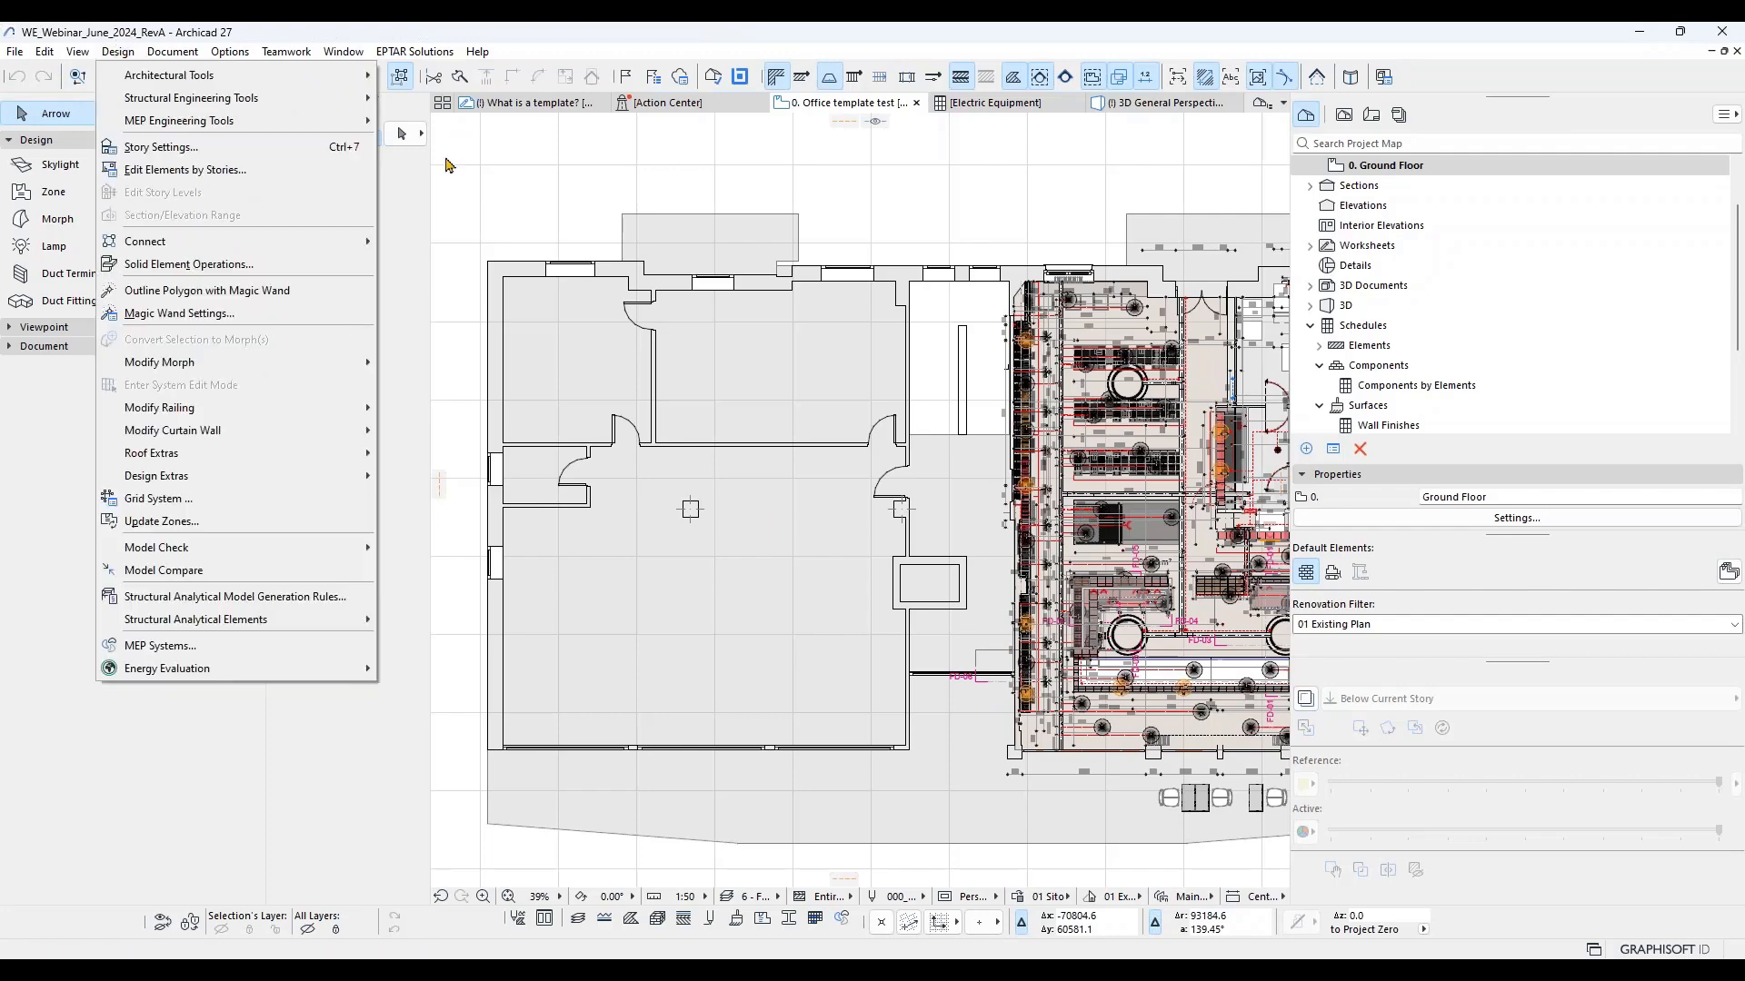
pyautogui.moveTo(316, 79)
pyautogui.click(409, 76)
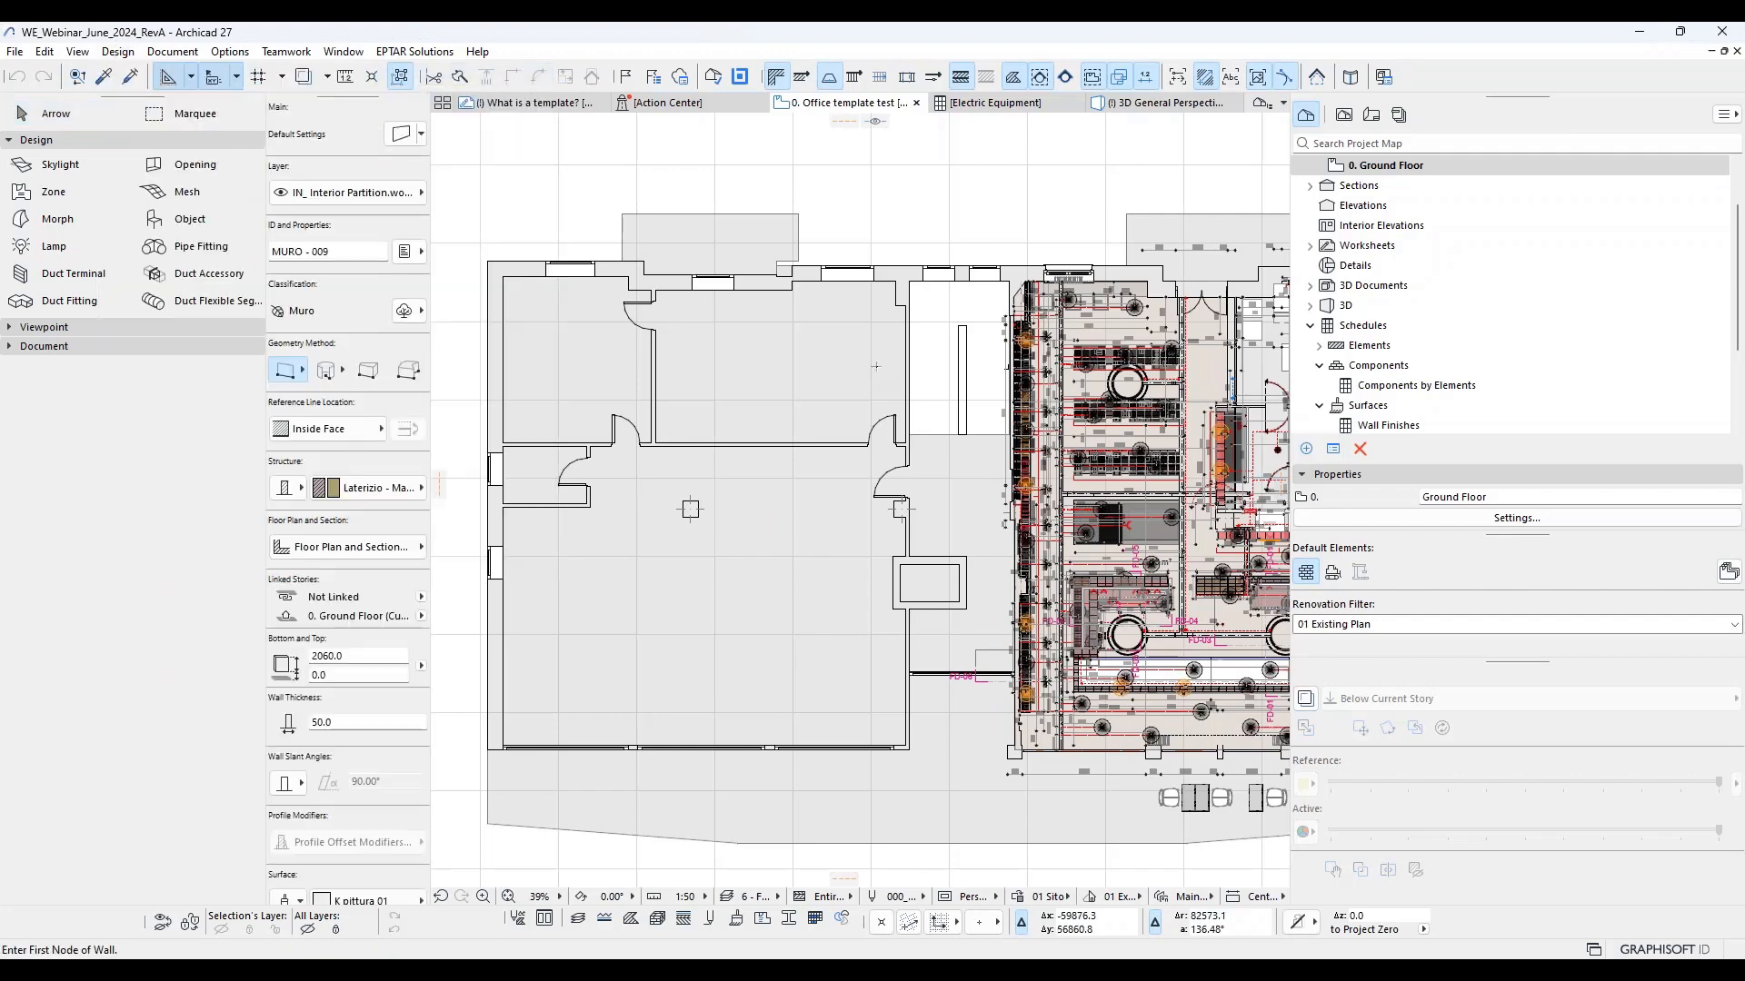
pyautogui.hotkey('ctrl', 't')
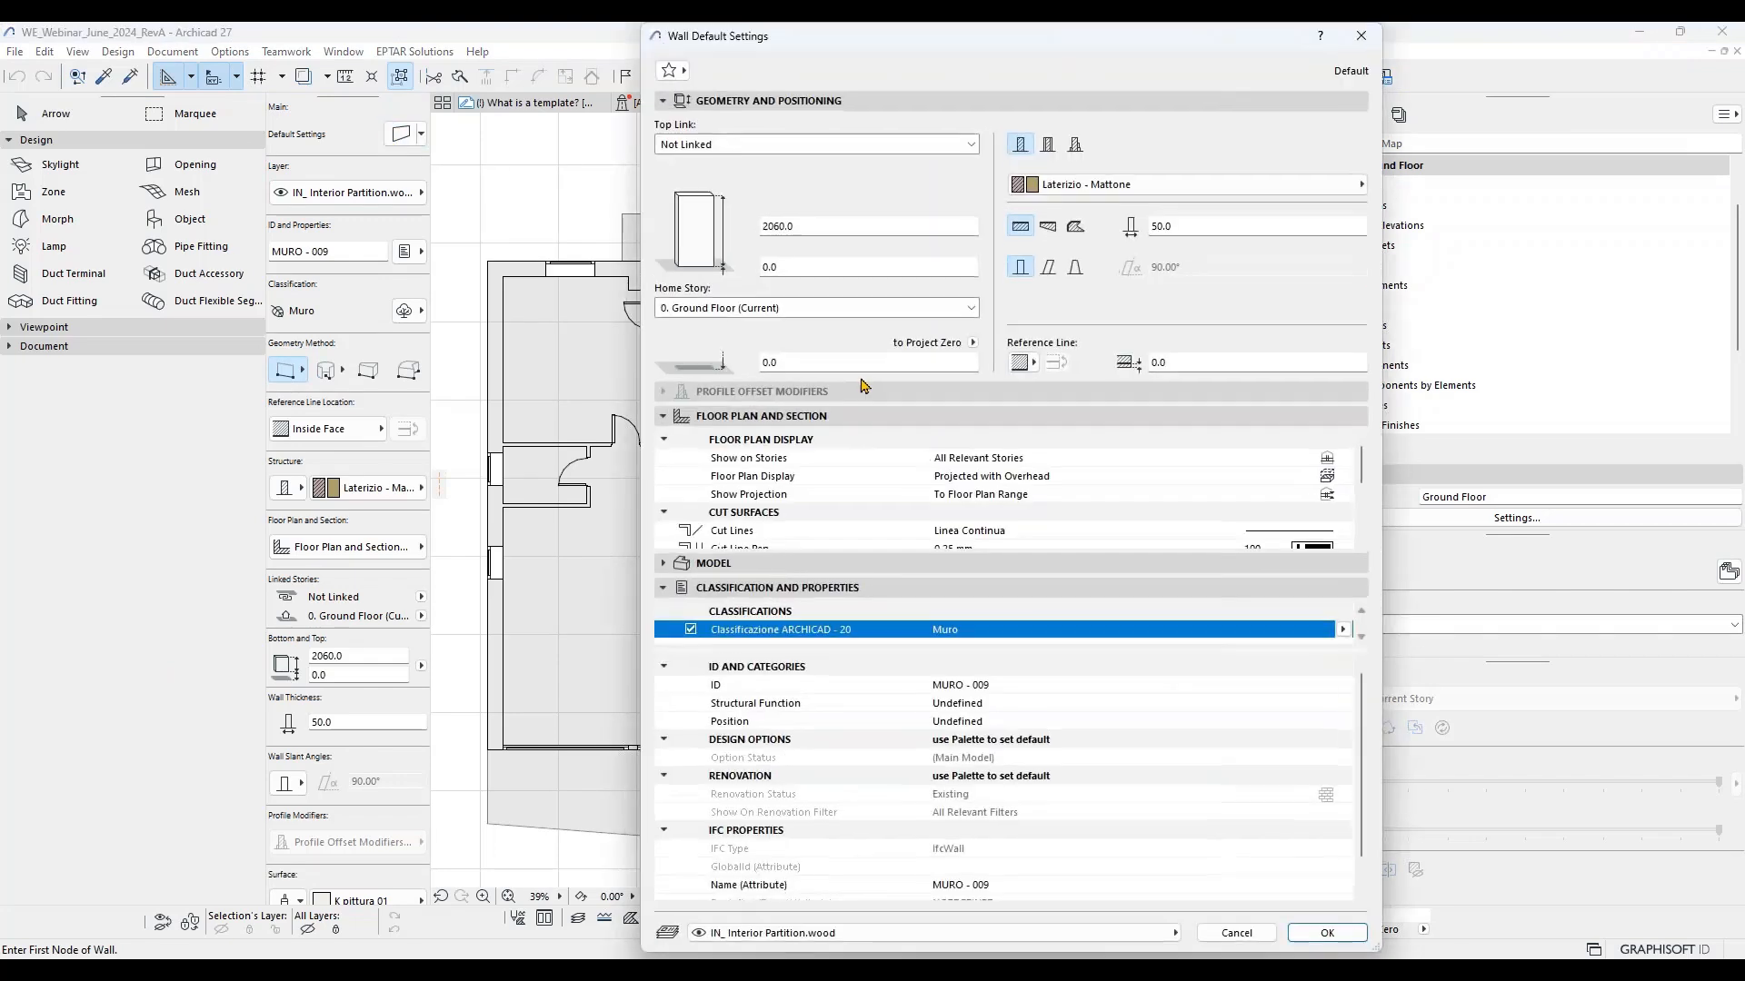
# Step: Collapse the Geometry and Positioning, Floor Plan and Section, and Classification and Properties panels, and cancel the Wall Default Settings
pyautogui.click(662, 101)
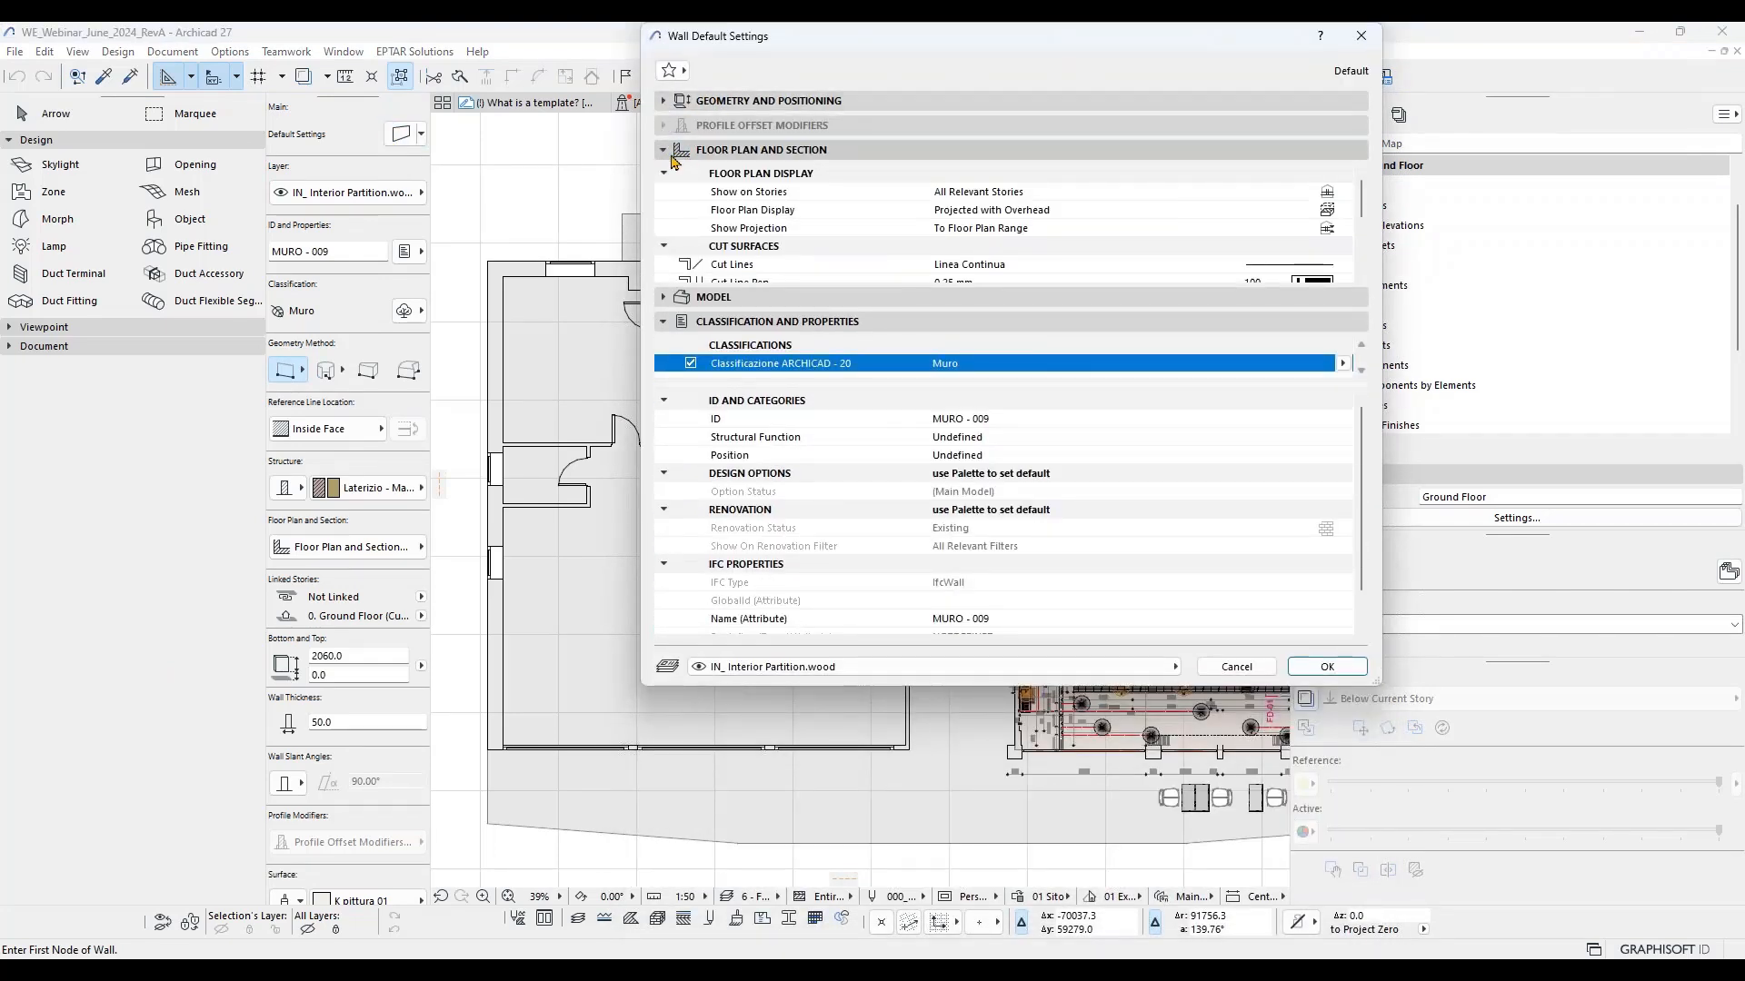
pyautogui.click(662, 150)
pyautogui.click(704, 199)
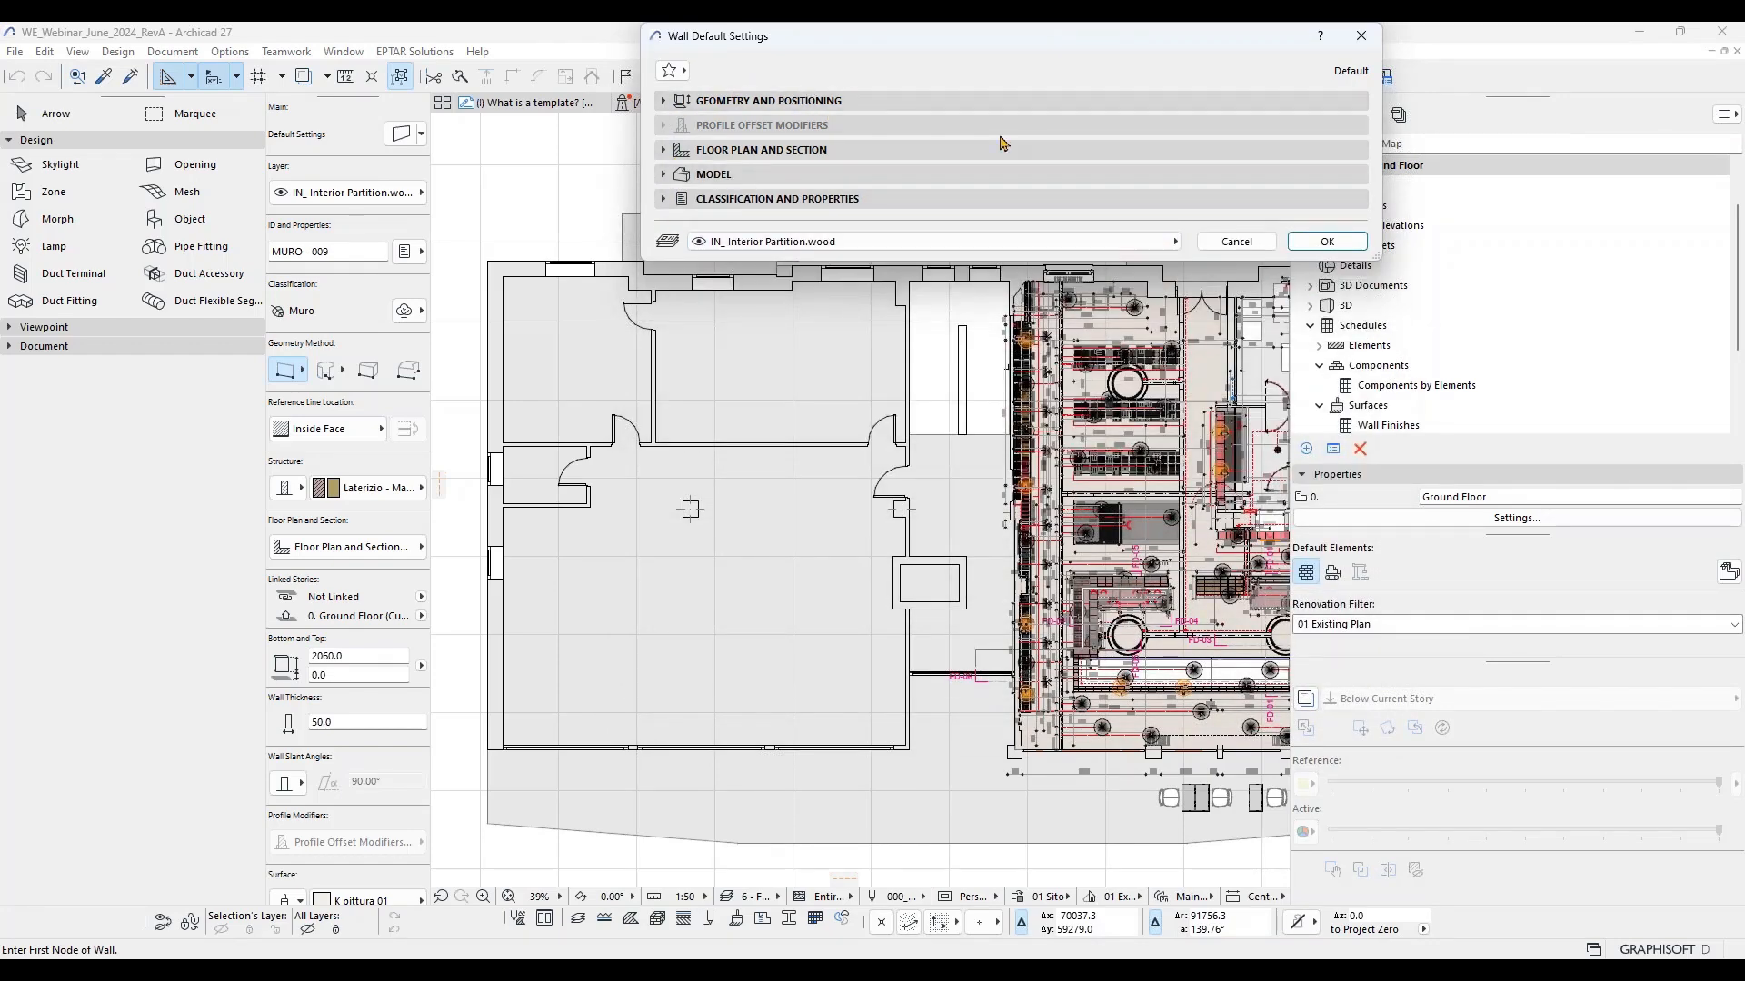
pyautogui.click(1236, 241)
# Step: Reopen the Work Environment tool schemes and display the Info Box customisation page for the Wall Tool
pyautogui.click(244, 55)
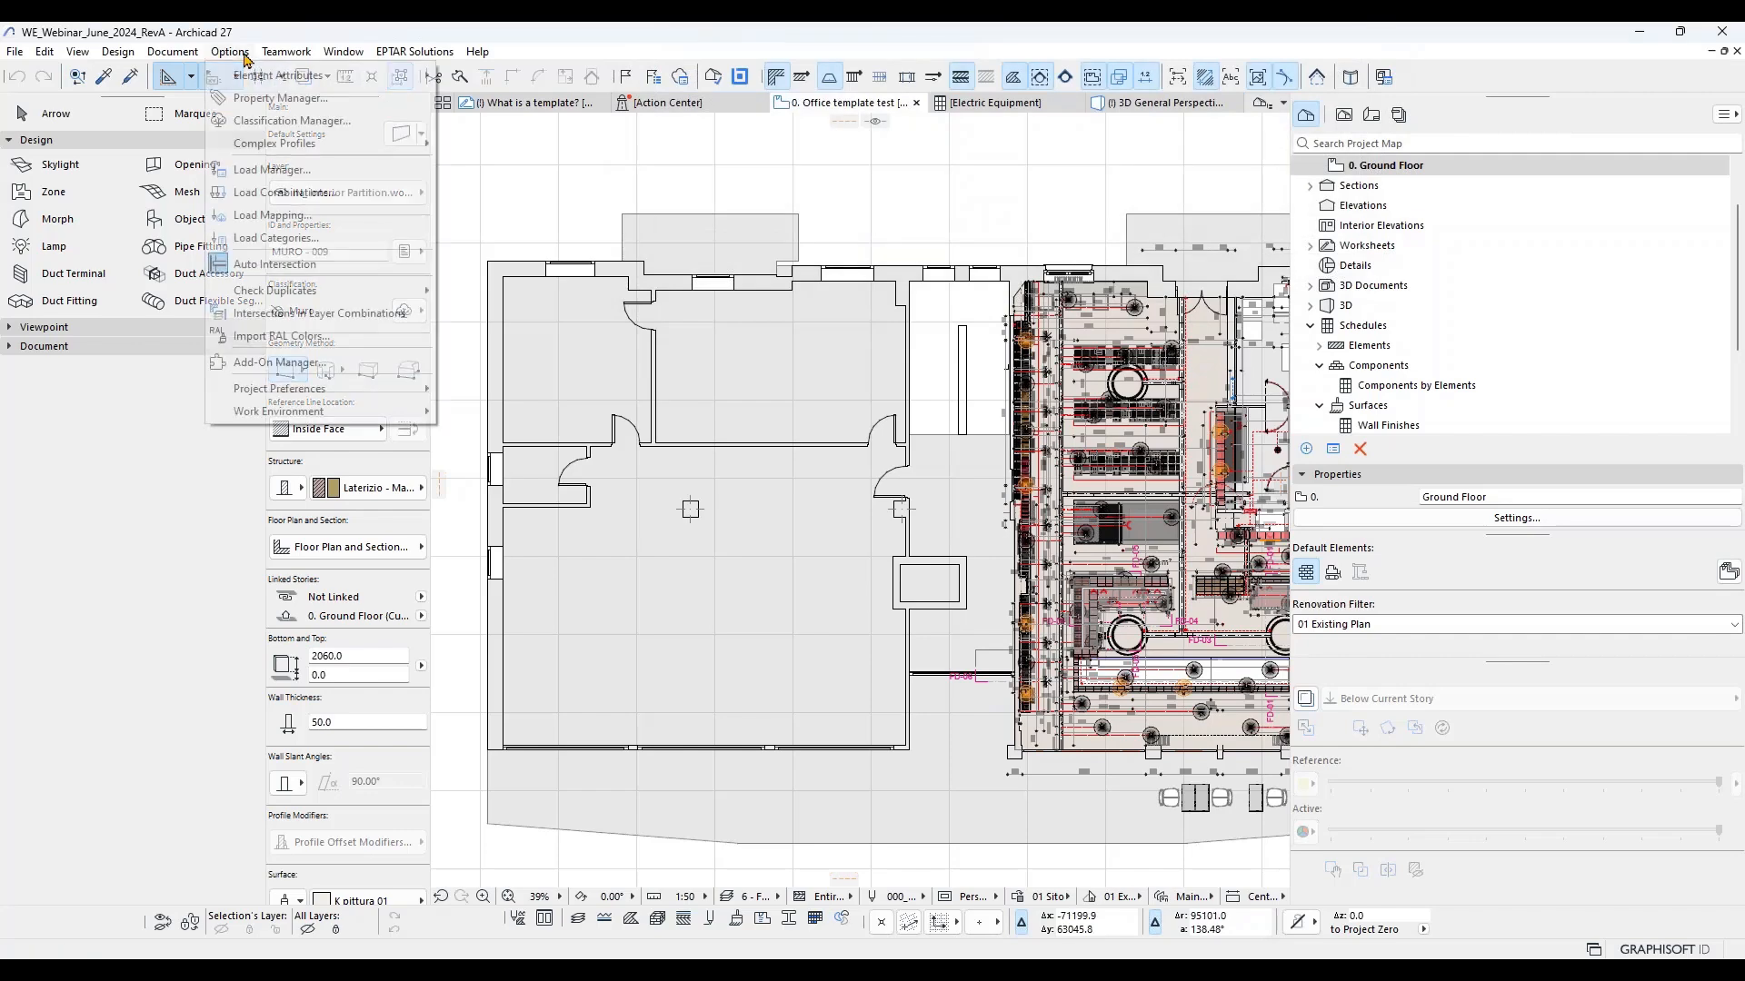
pyautogui.moveTo(278, 411)
pyautogui.click(491, 411)
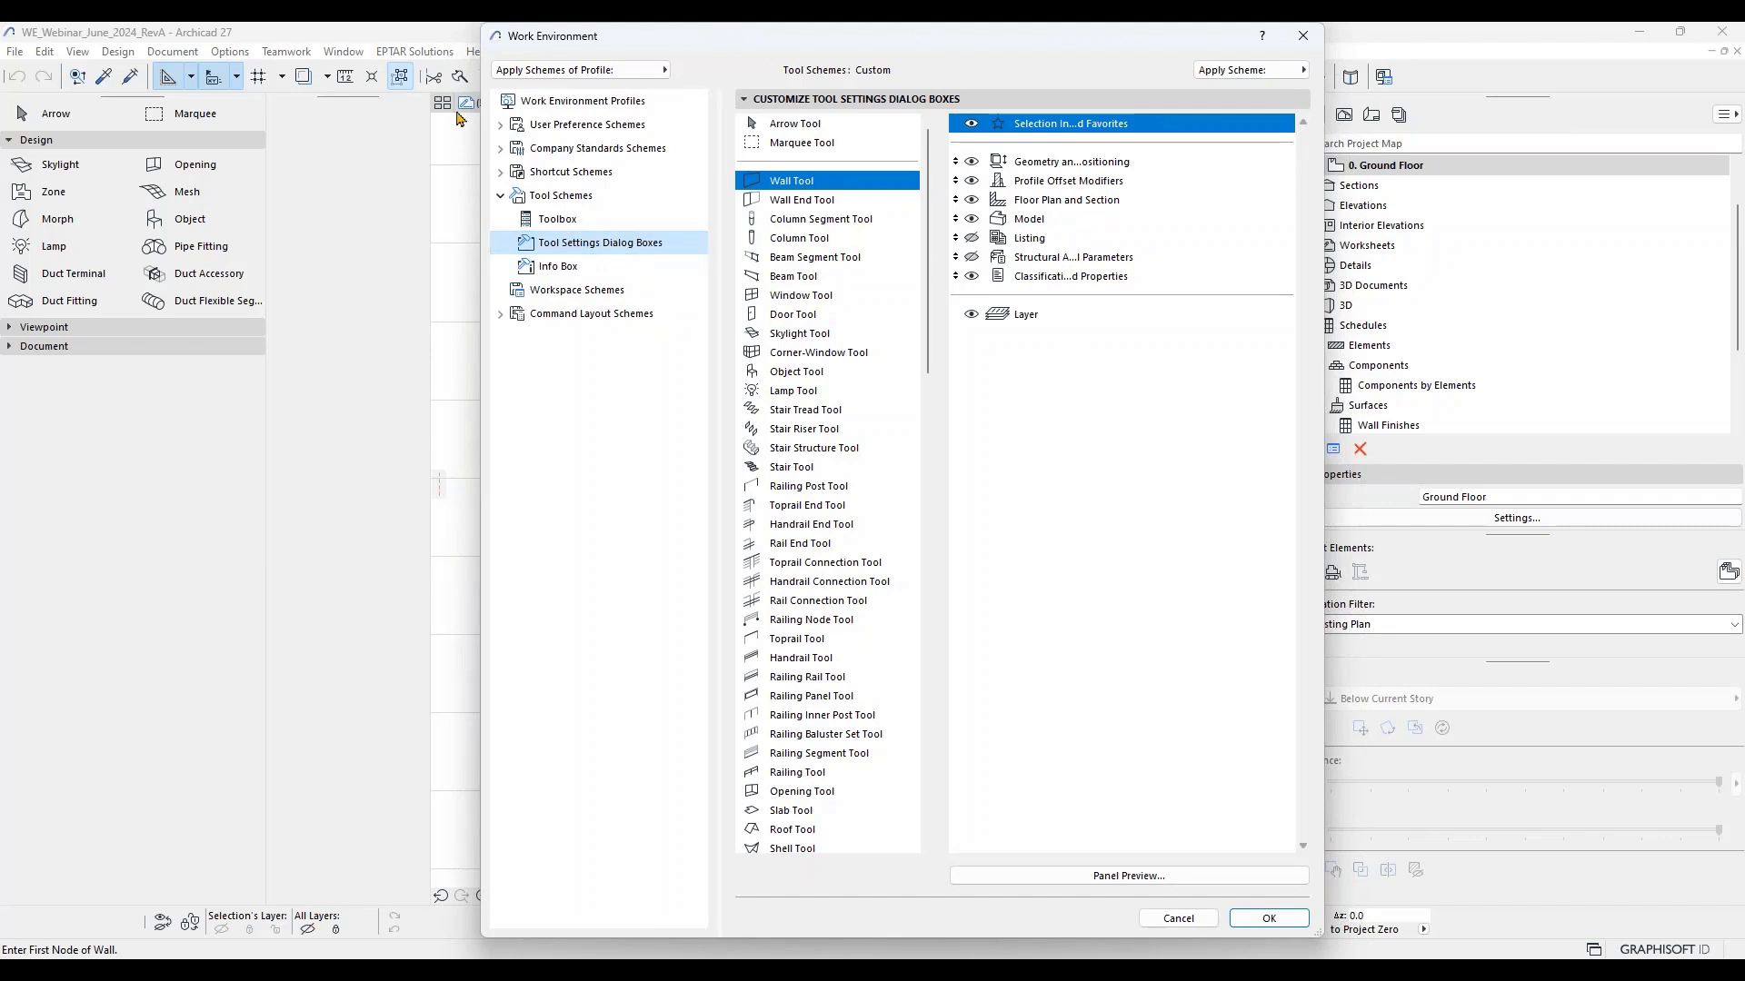
pyautogui.click(580, 266)
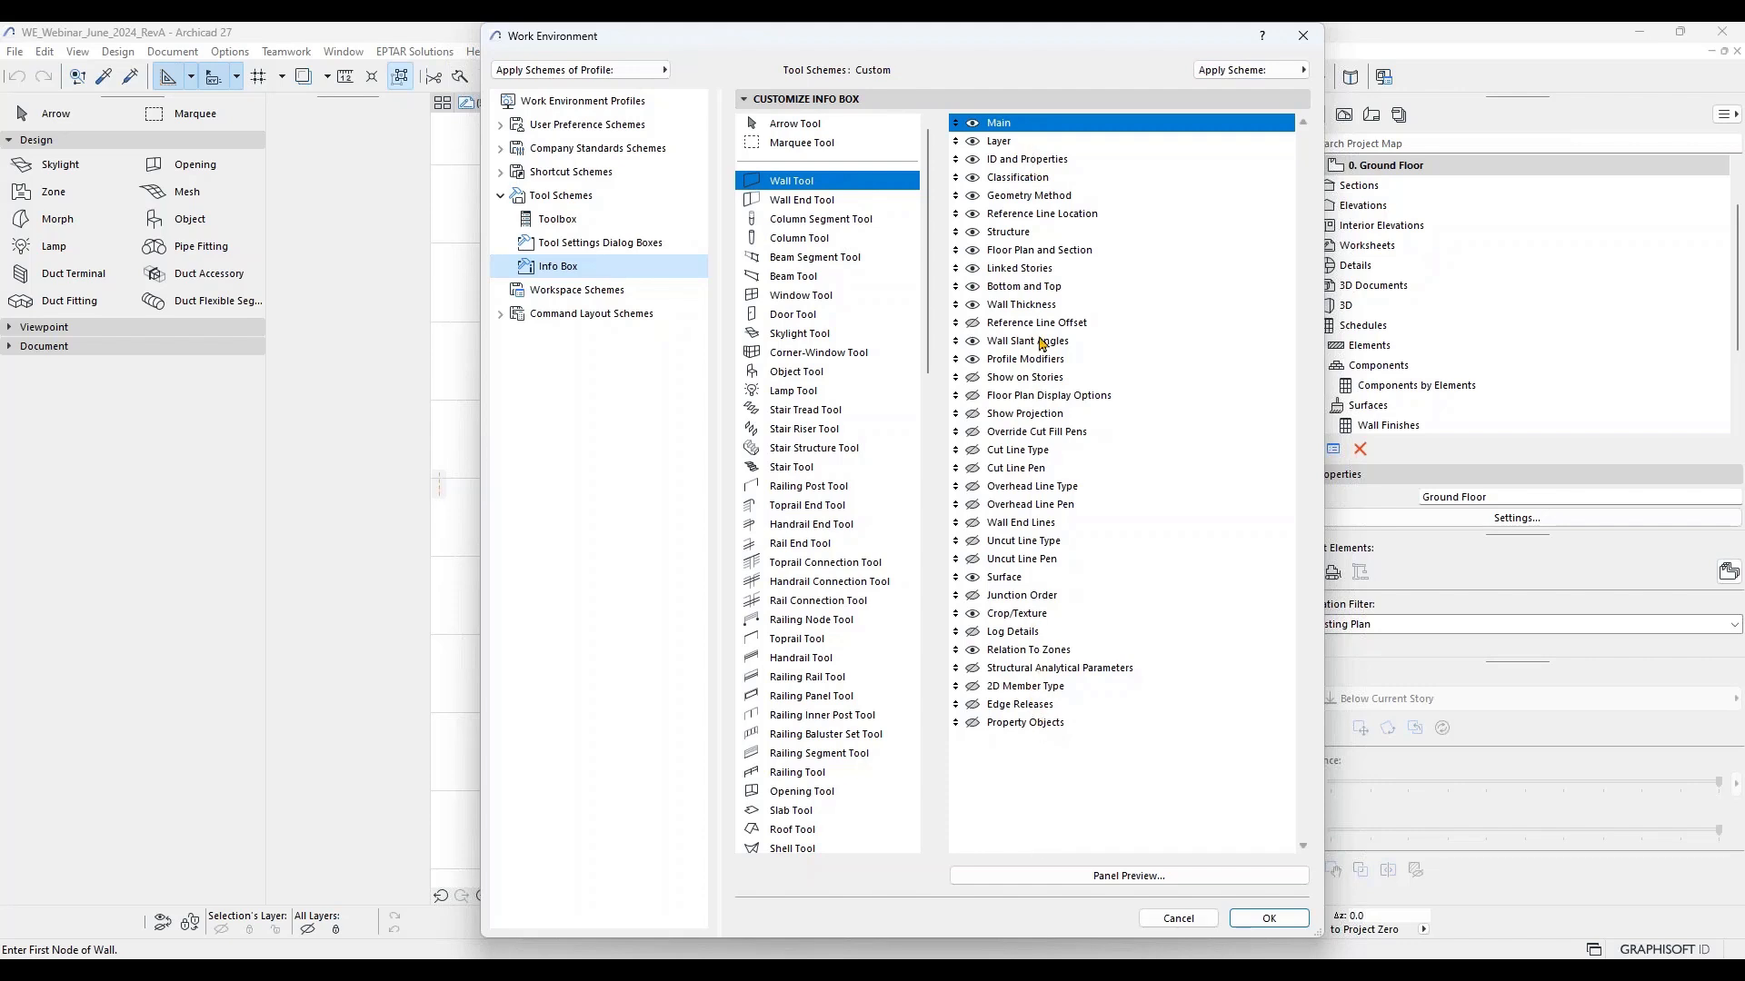
# Step: Review the Info Box panel lists of the Wall End, Column Segment, Column and Beam Segment tools
pyautogui.click(811, 201)
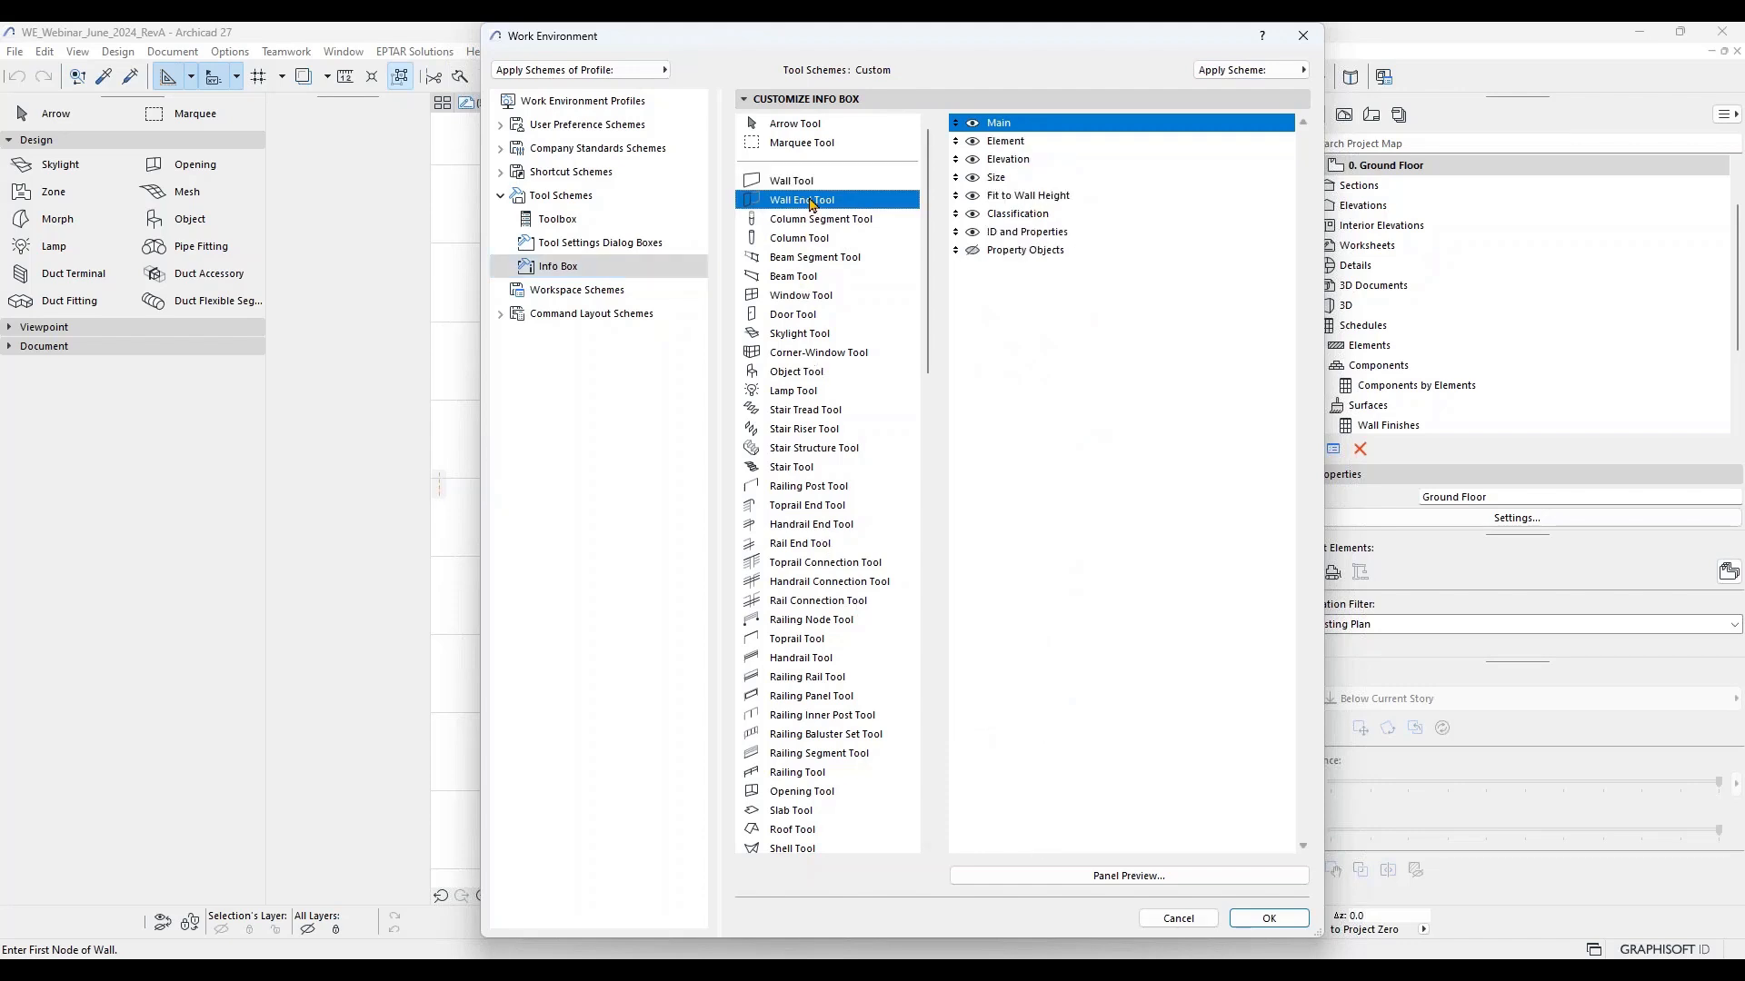
pyautogui.click(812, 221)
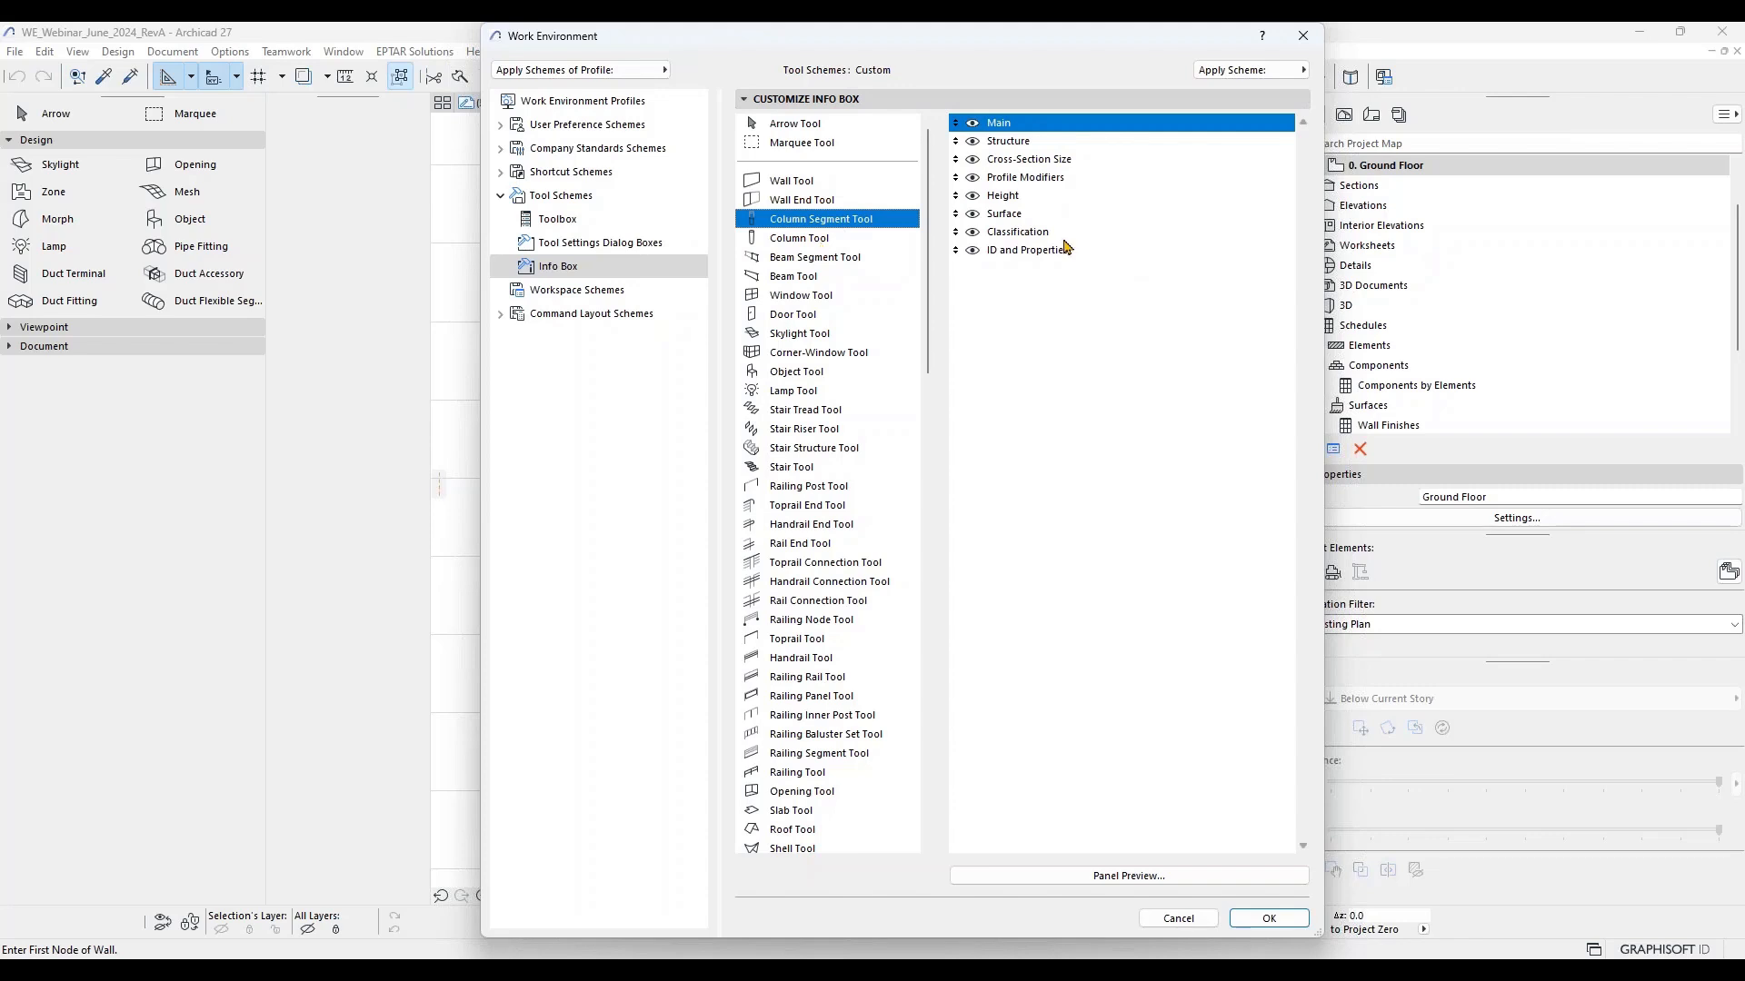
pyautogui.click(790, 240)
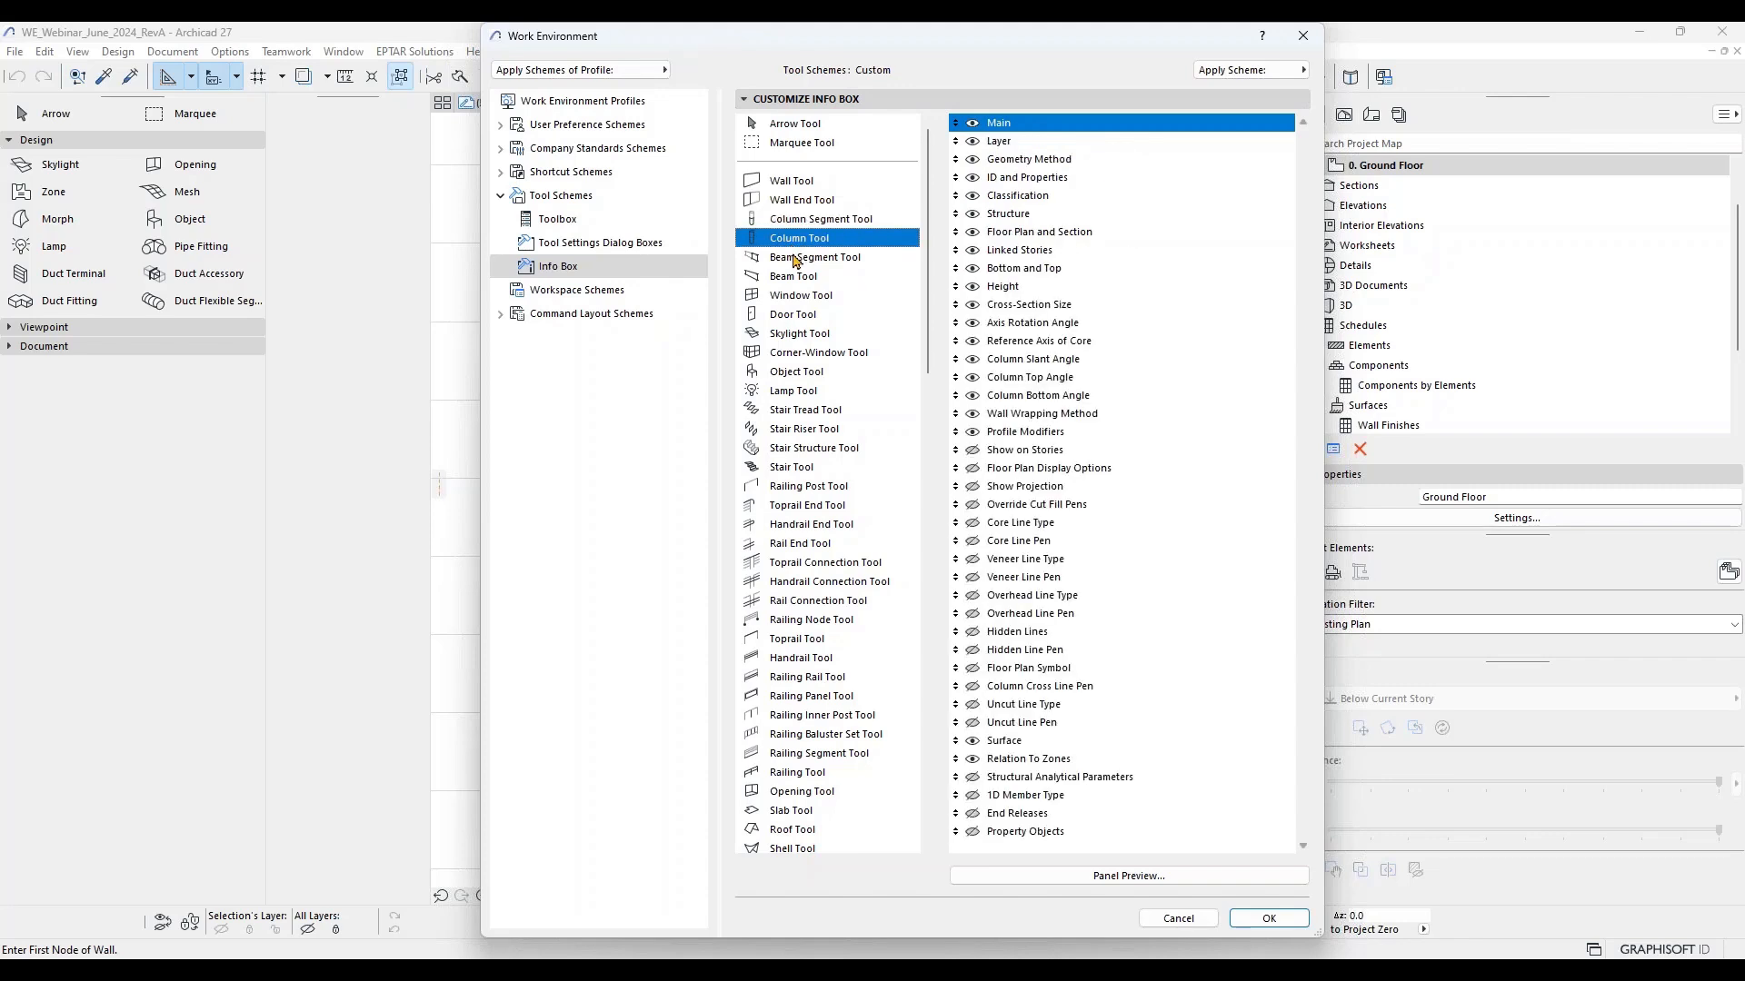
pyautogui.click(804, 259)
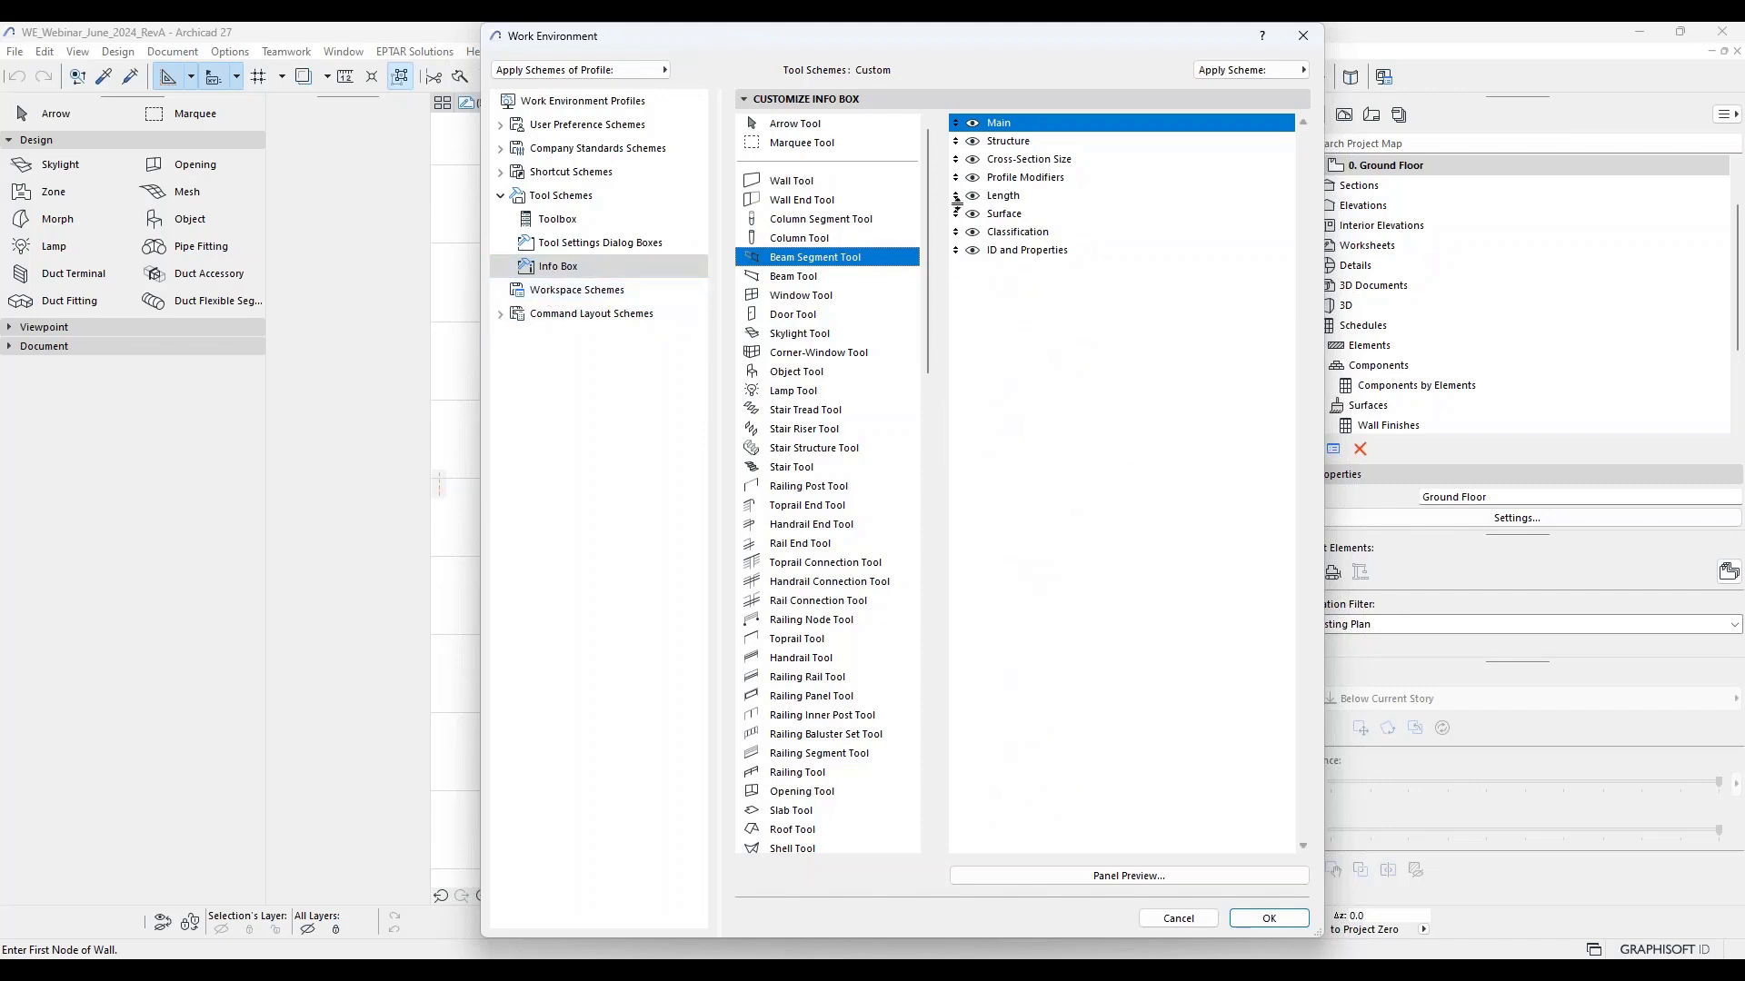
# Step: View the stored Workspace Schemes, close the Work Environment dialog and return to the Arrow tool
pyautogui.click(571, 293)
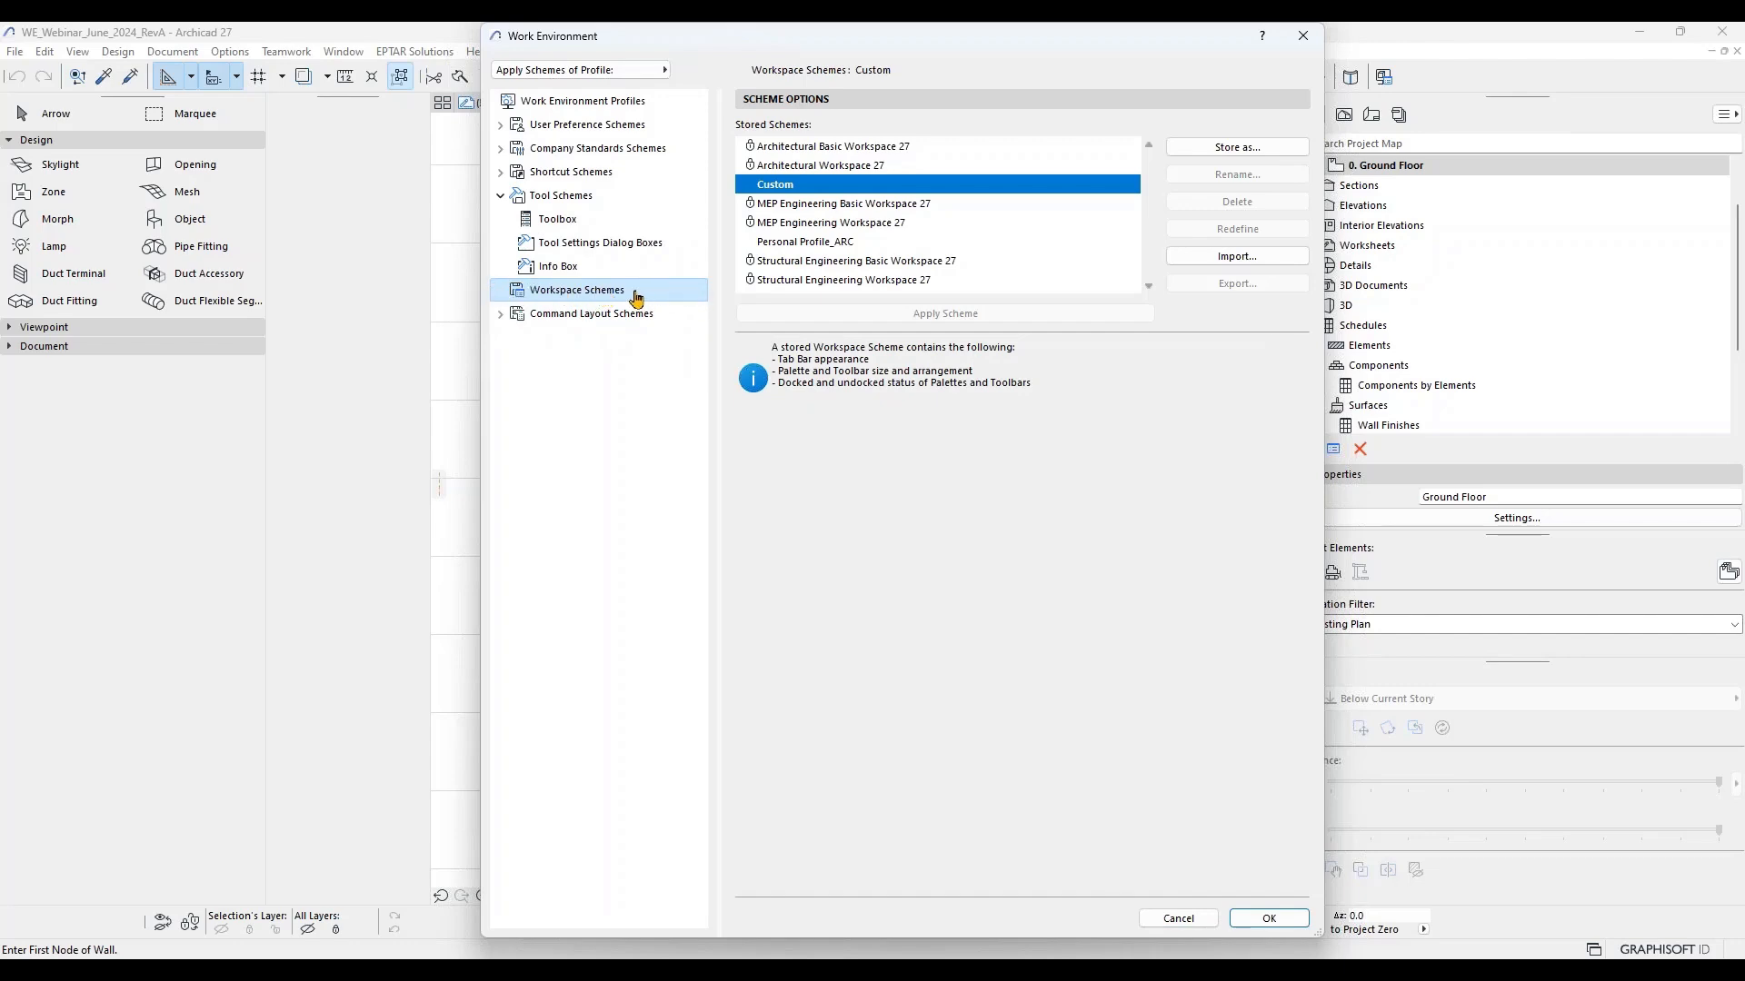
pyautogui.click(1303, 35)
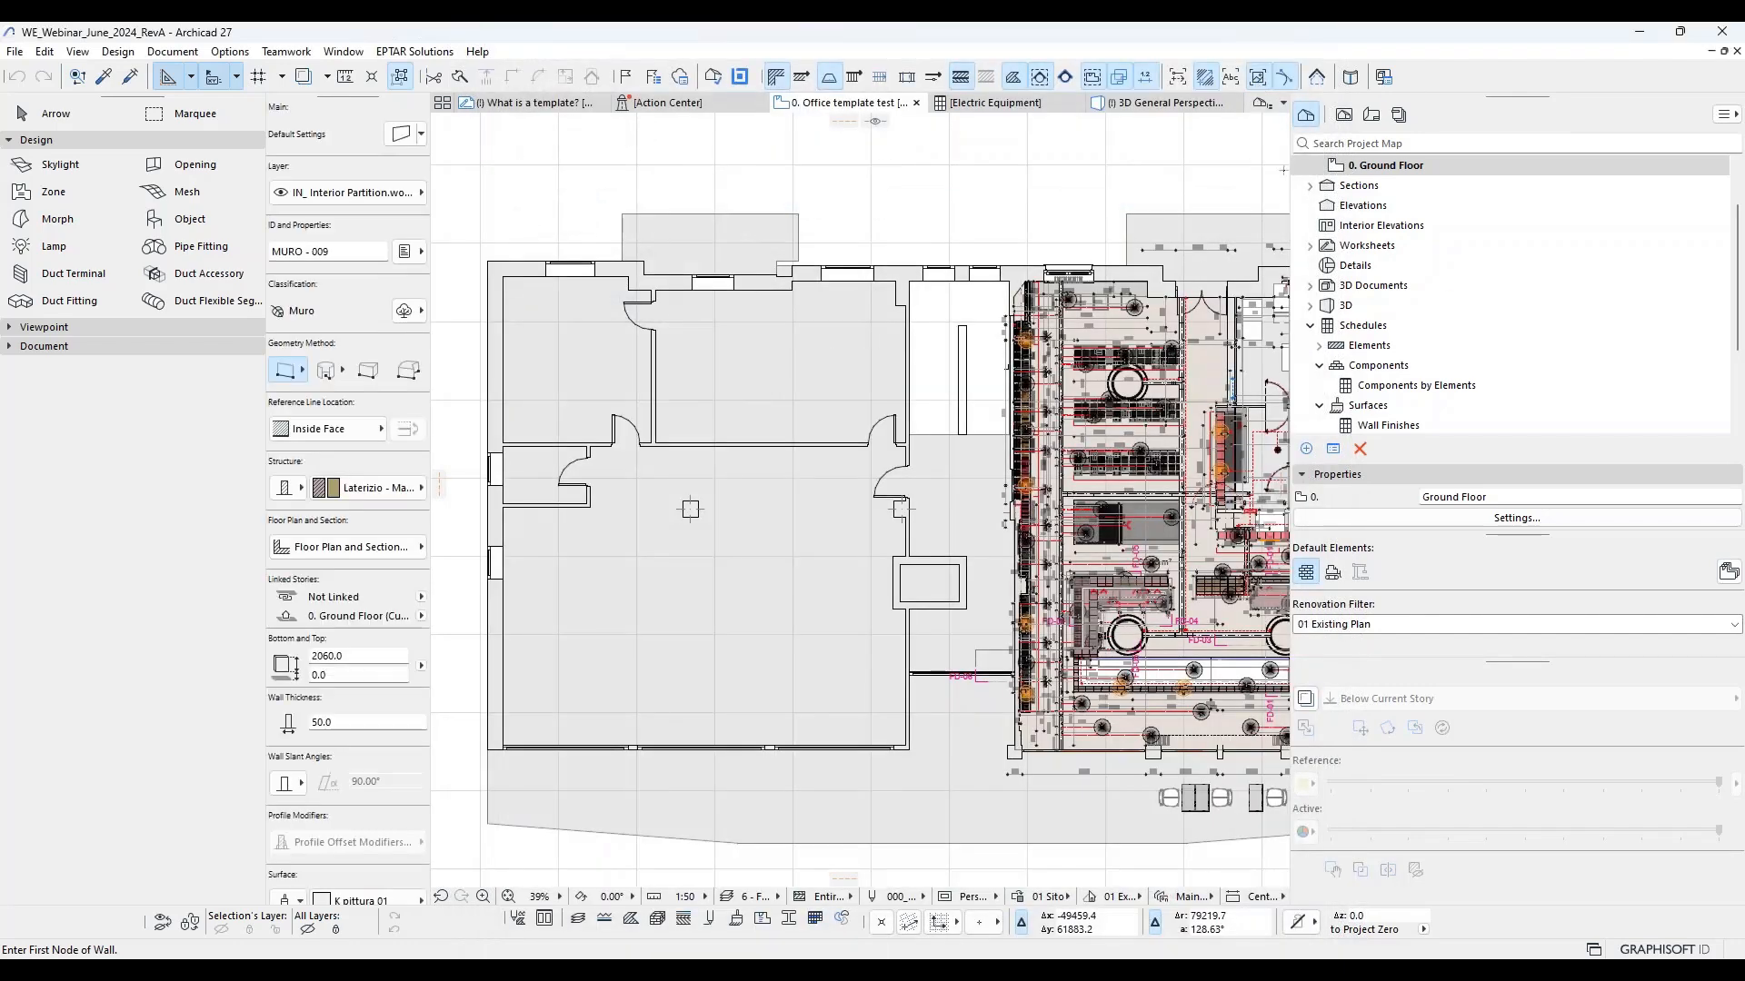
pyautogui.press('Escape')
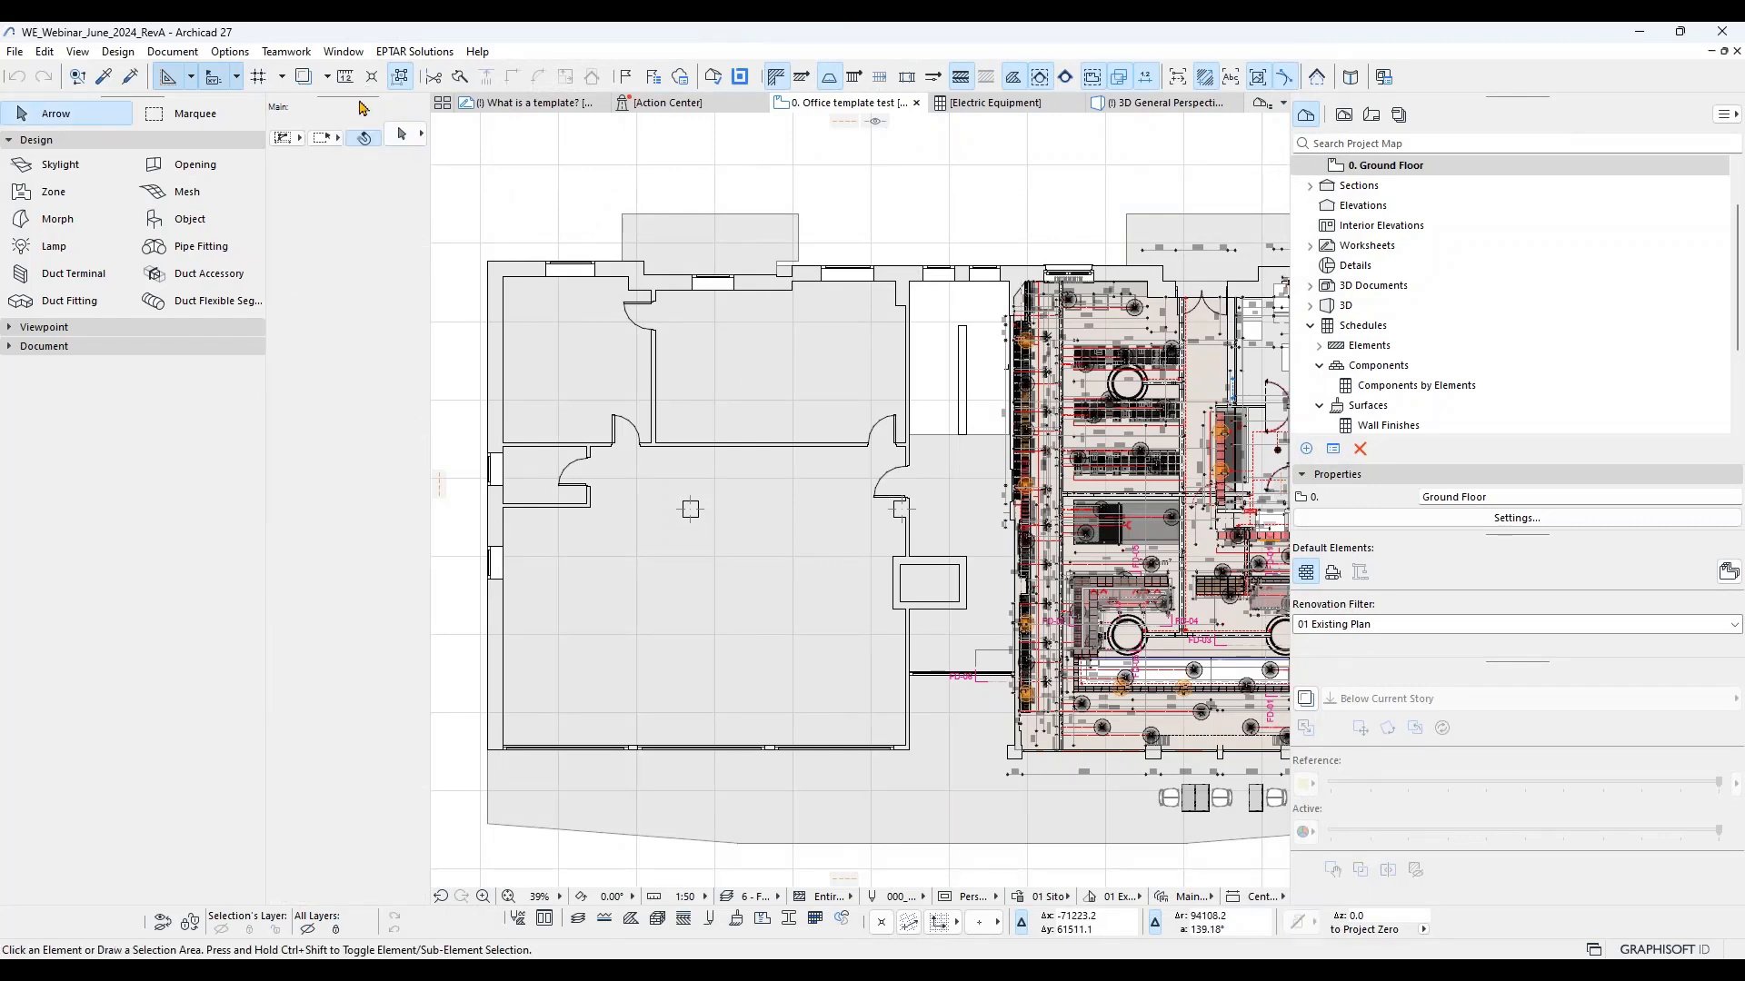
# Step: Dock the Info Box beside the Navigator and store the layout as a workspace scheme named "Right side"
pyautogui.moveTo(332, 108); pyautogui.dragTo(1277, 149)
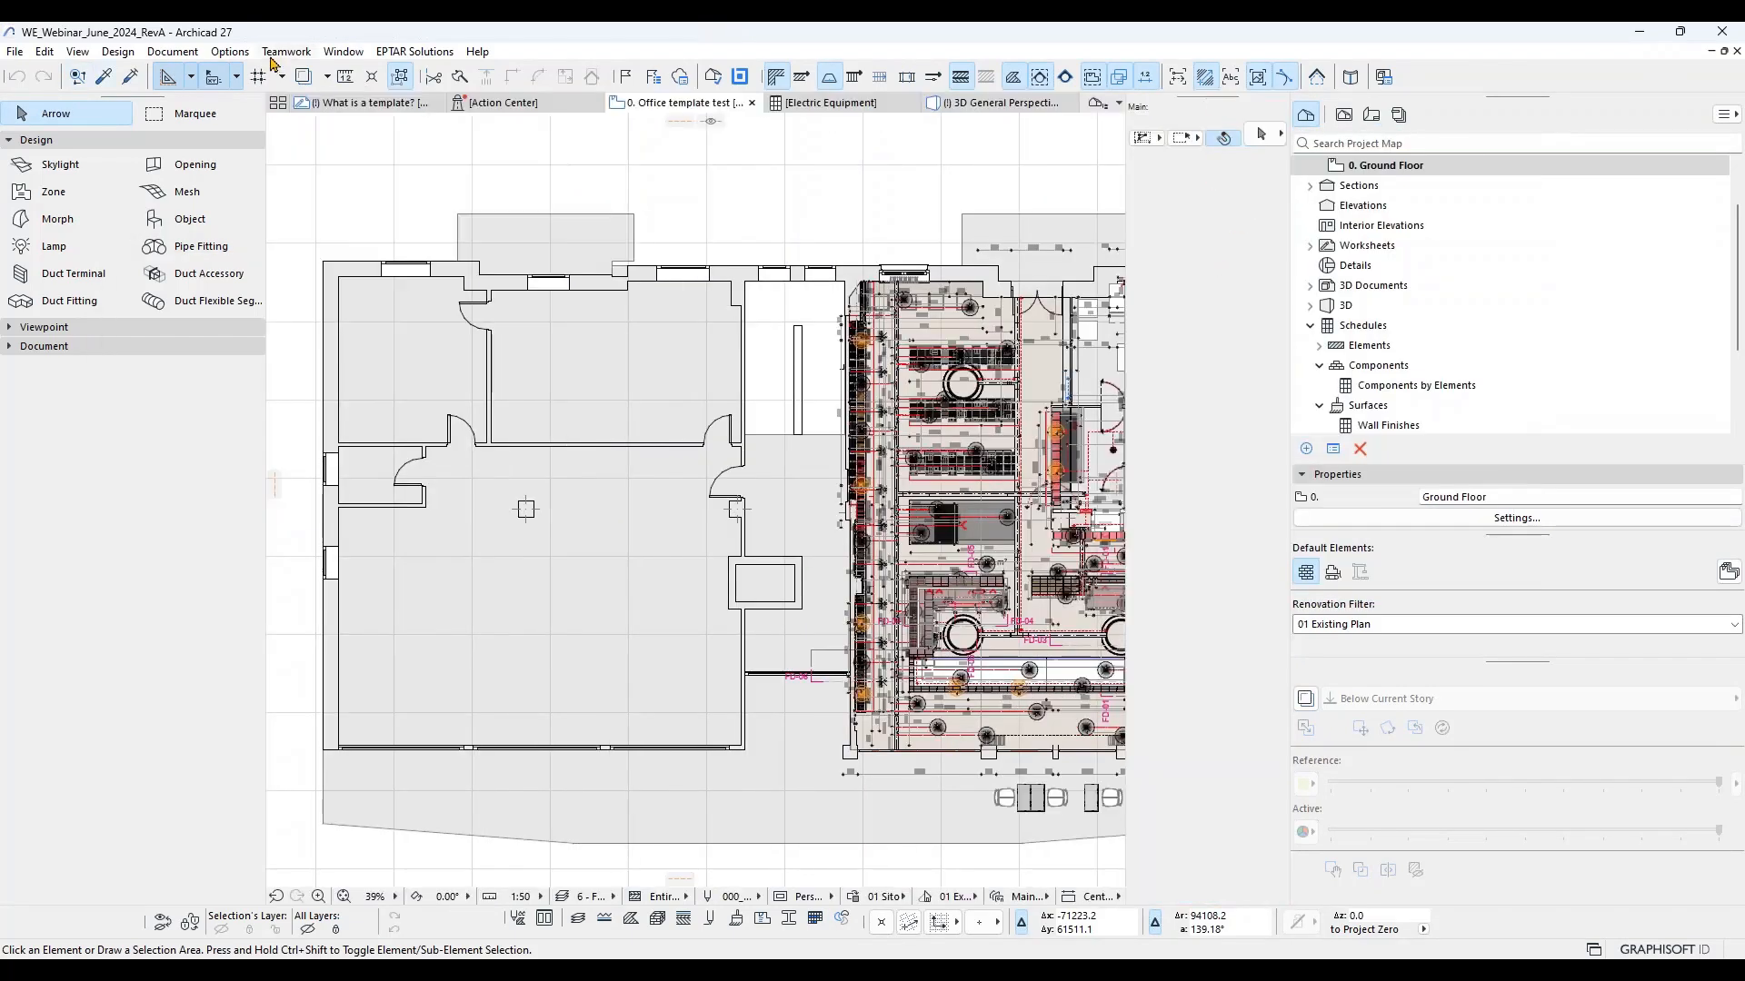
pyautogui.click(230, 52)
pyautogui.moveTo(278, 411)
pyautogui.click(527, 418)
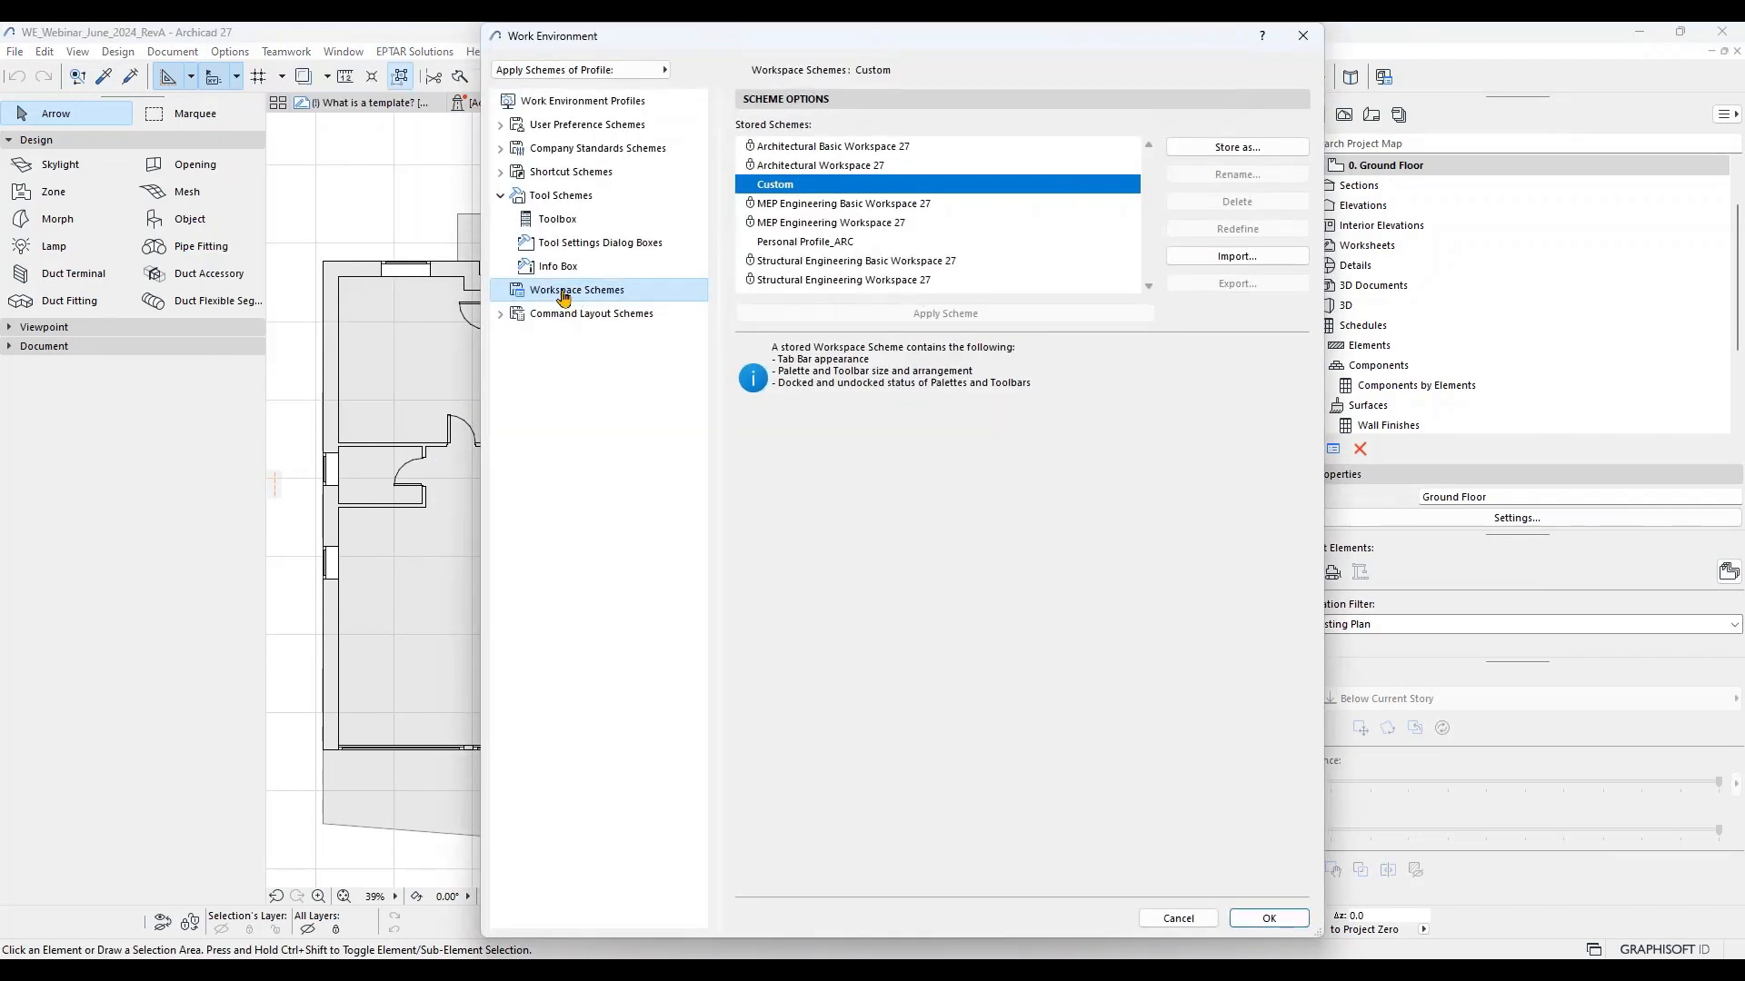
pyautogui.click(1218, 150)
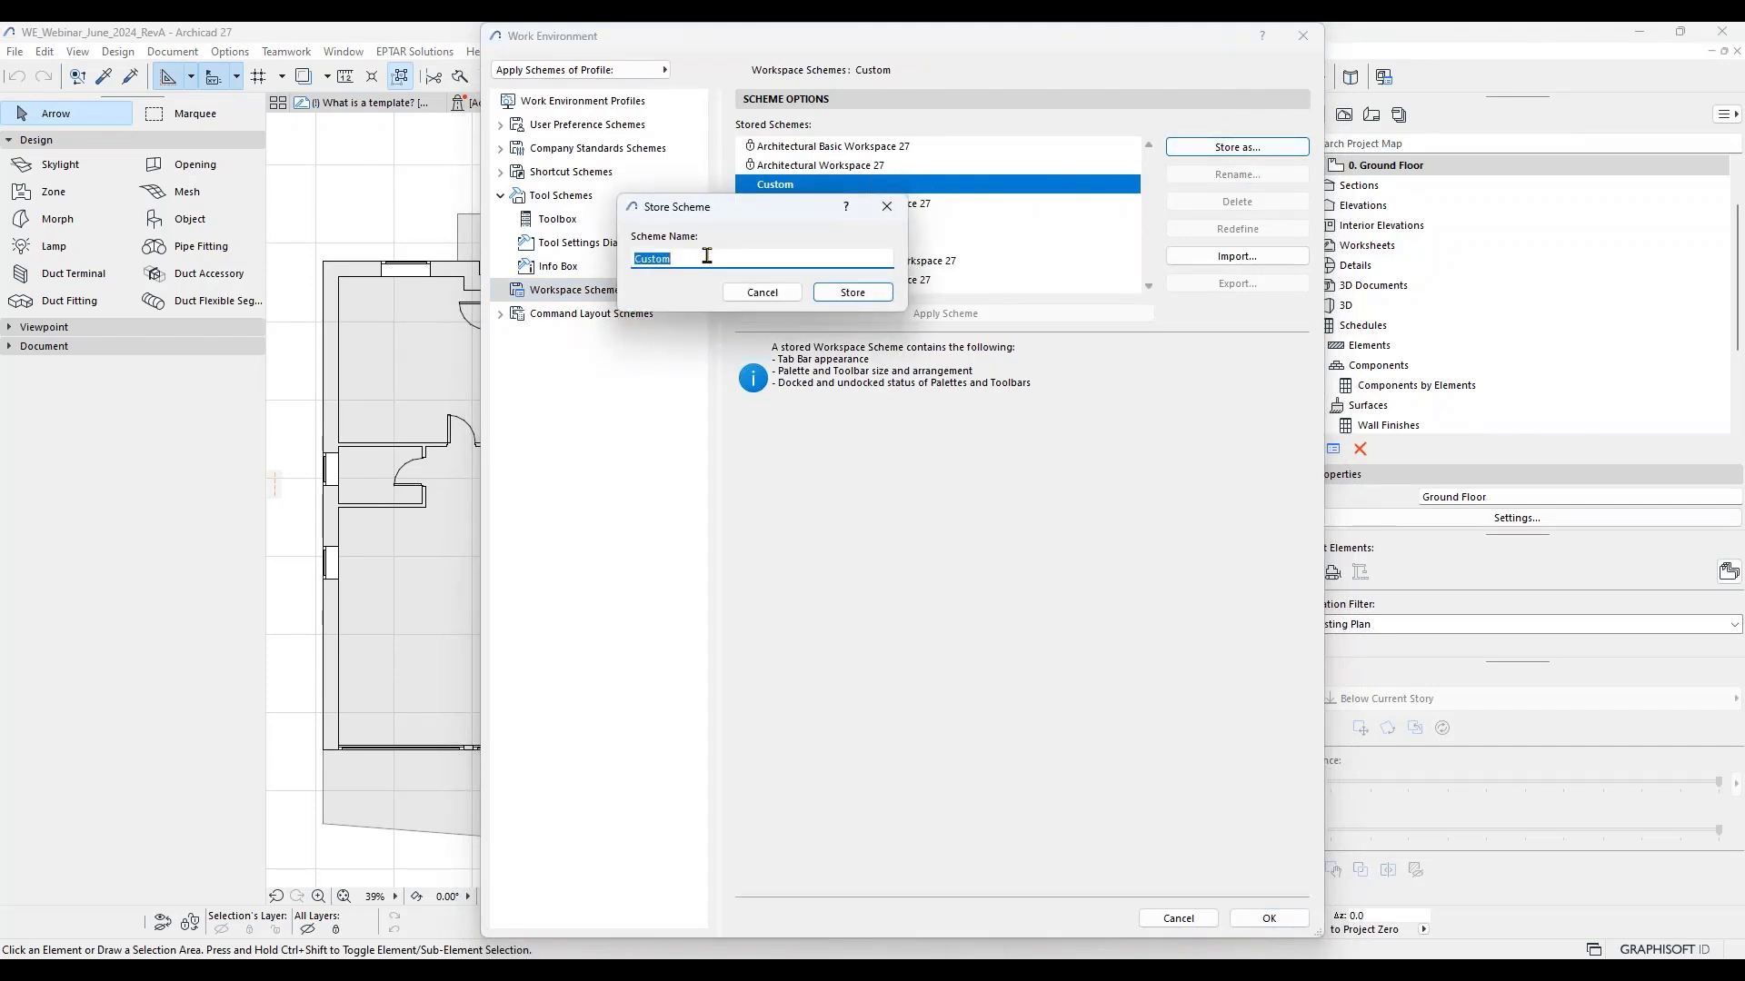
pyautogui.write('Right side')
pyautogui.click(834, 293)
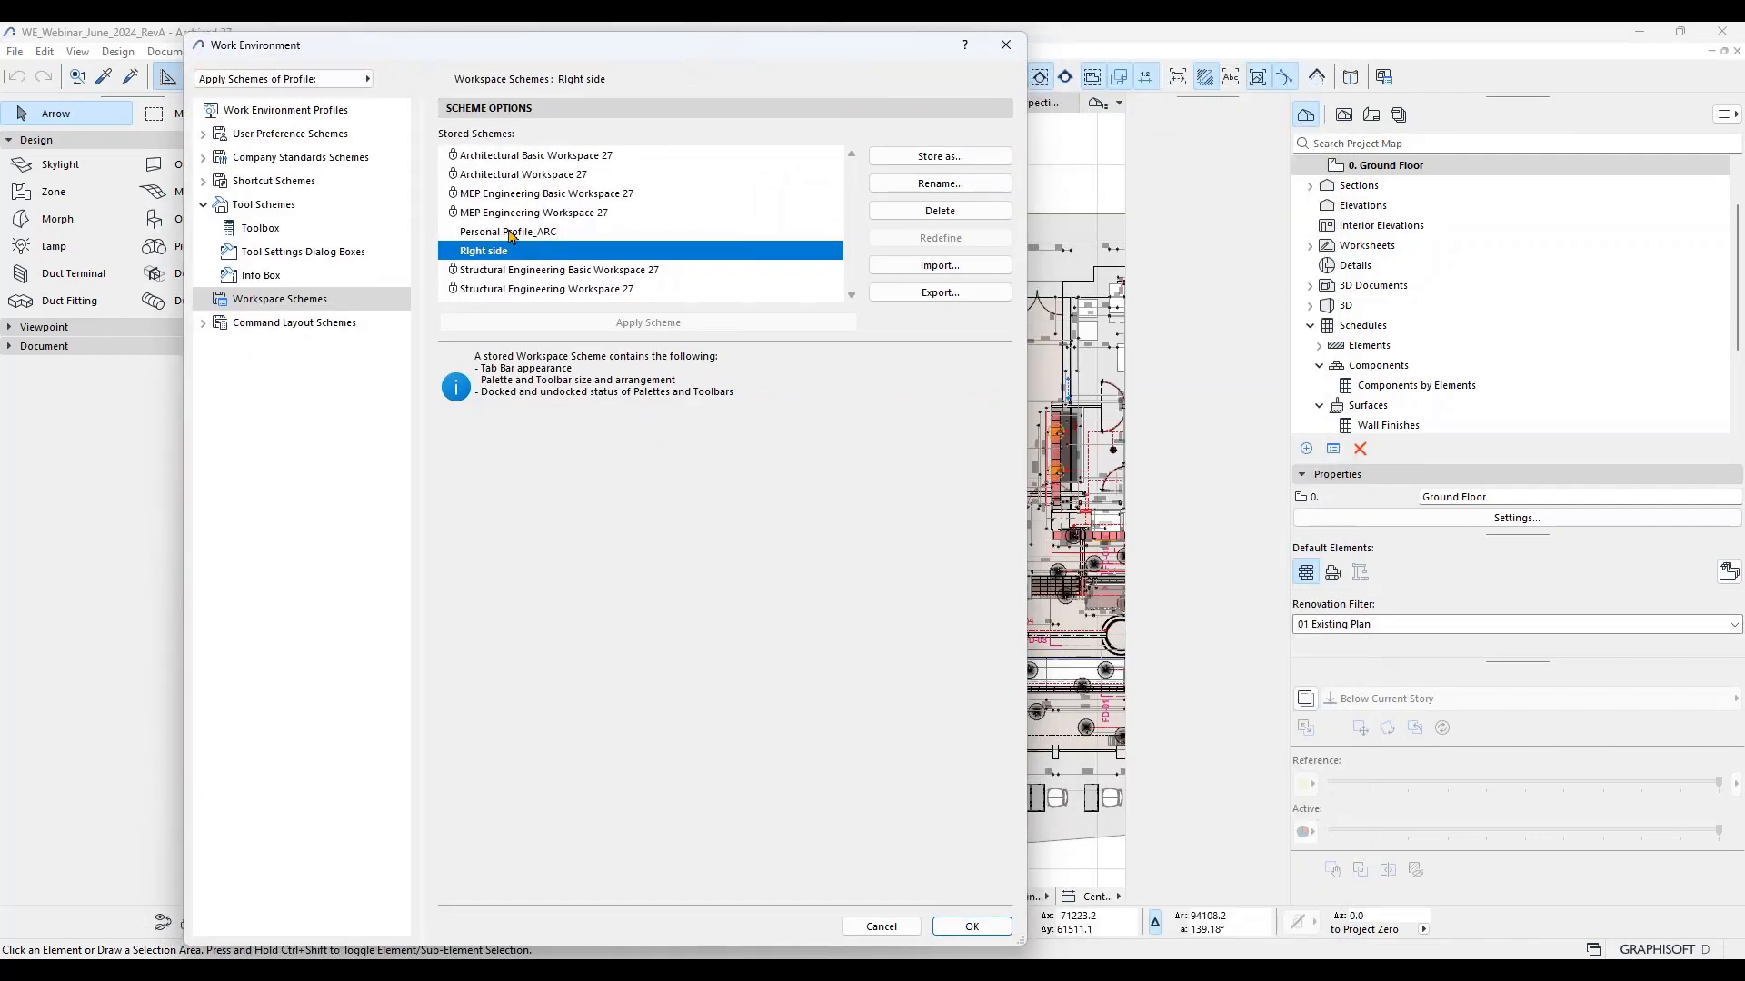
# Step: Apply the Personal Profile_ARC workspace scheme and confirm the Work Environment dialog
pyautogui.click(511, 233)
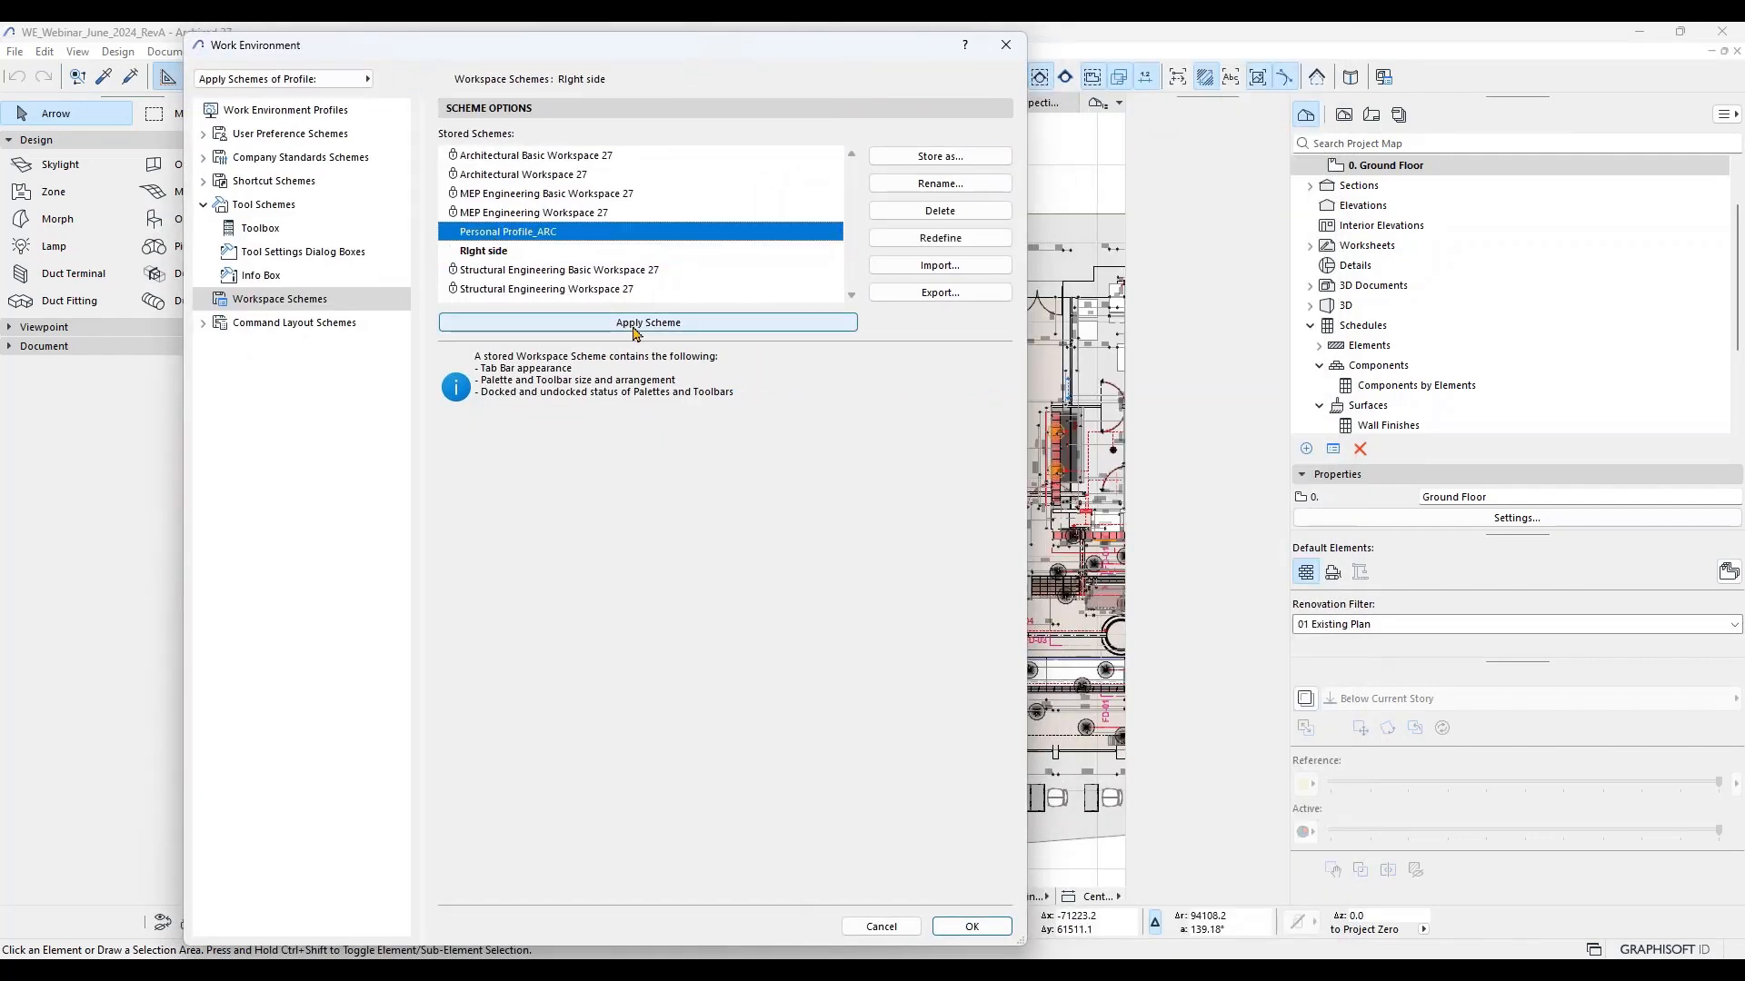
pyautogui.click(636, 324)
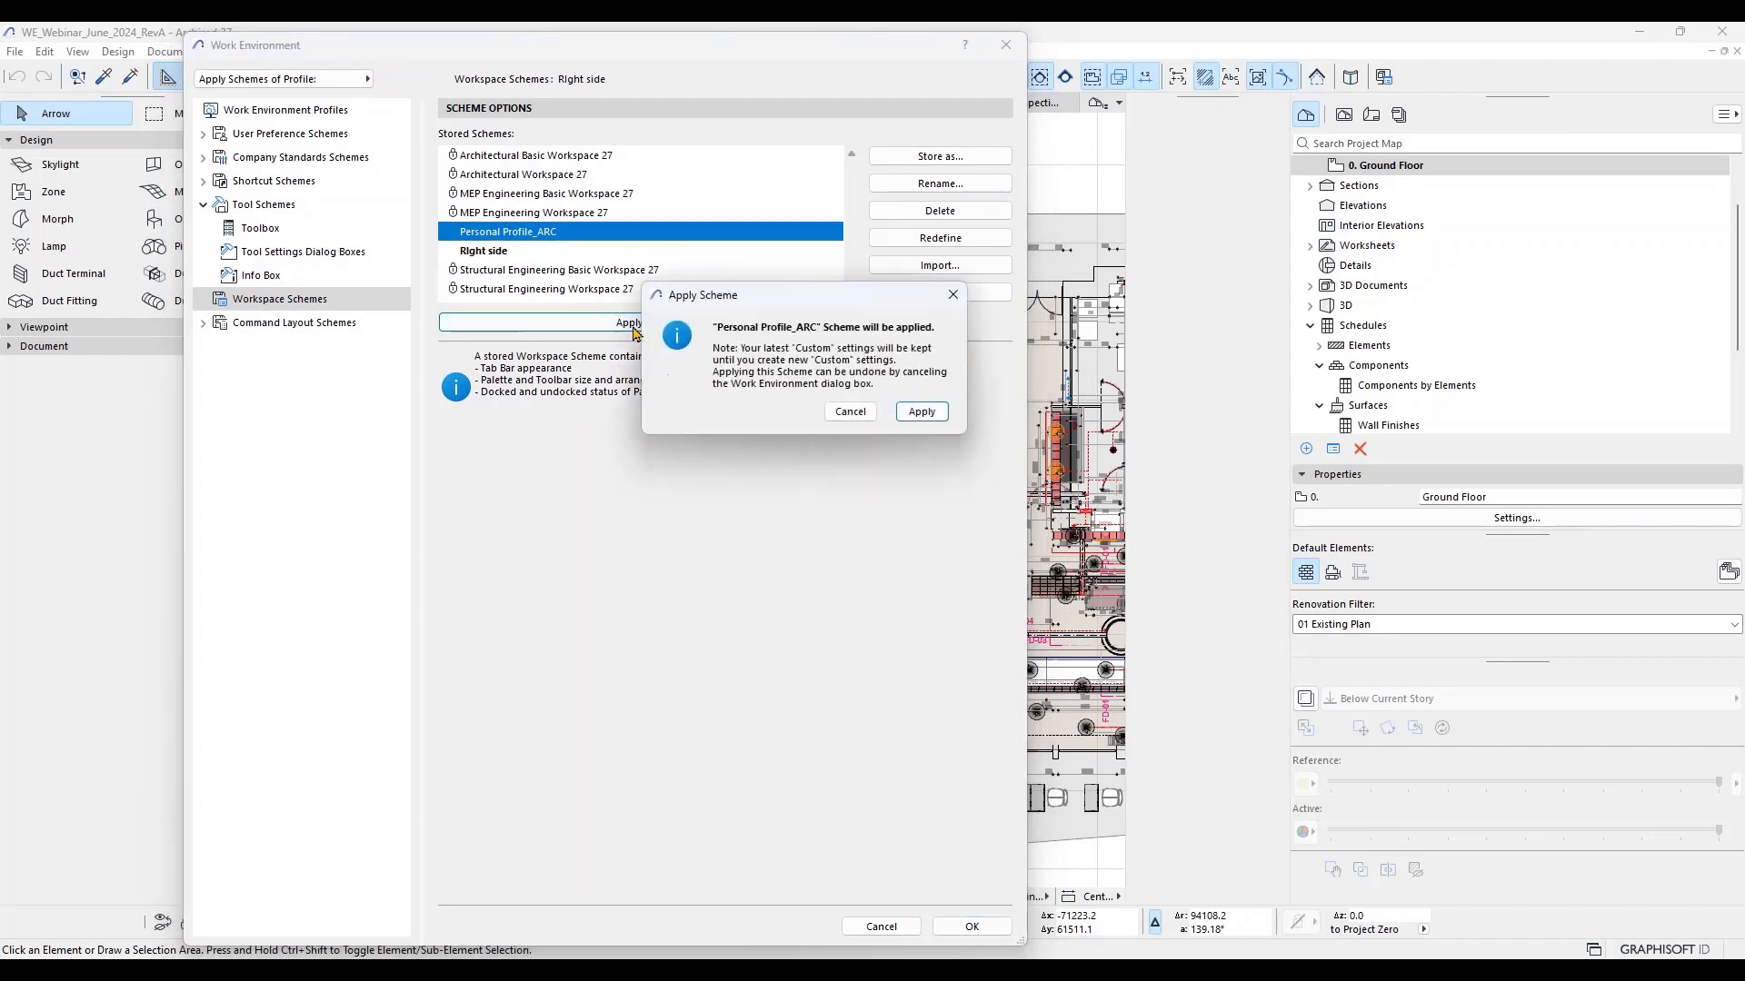
pyautogui.click(926, 416)
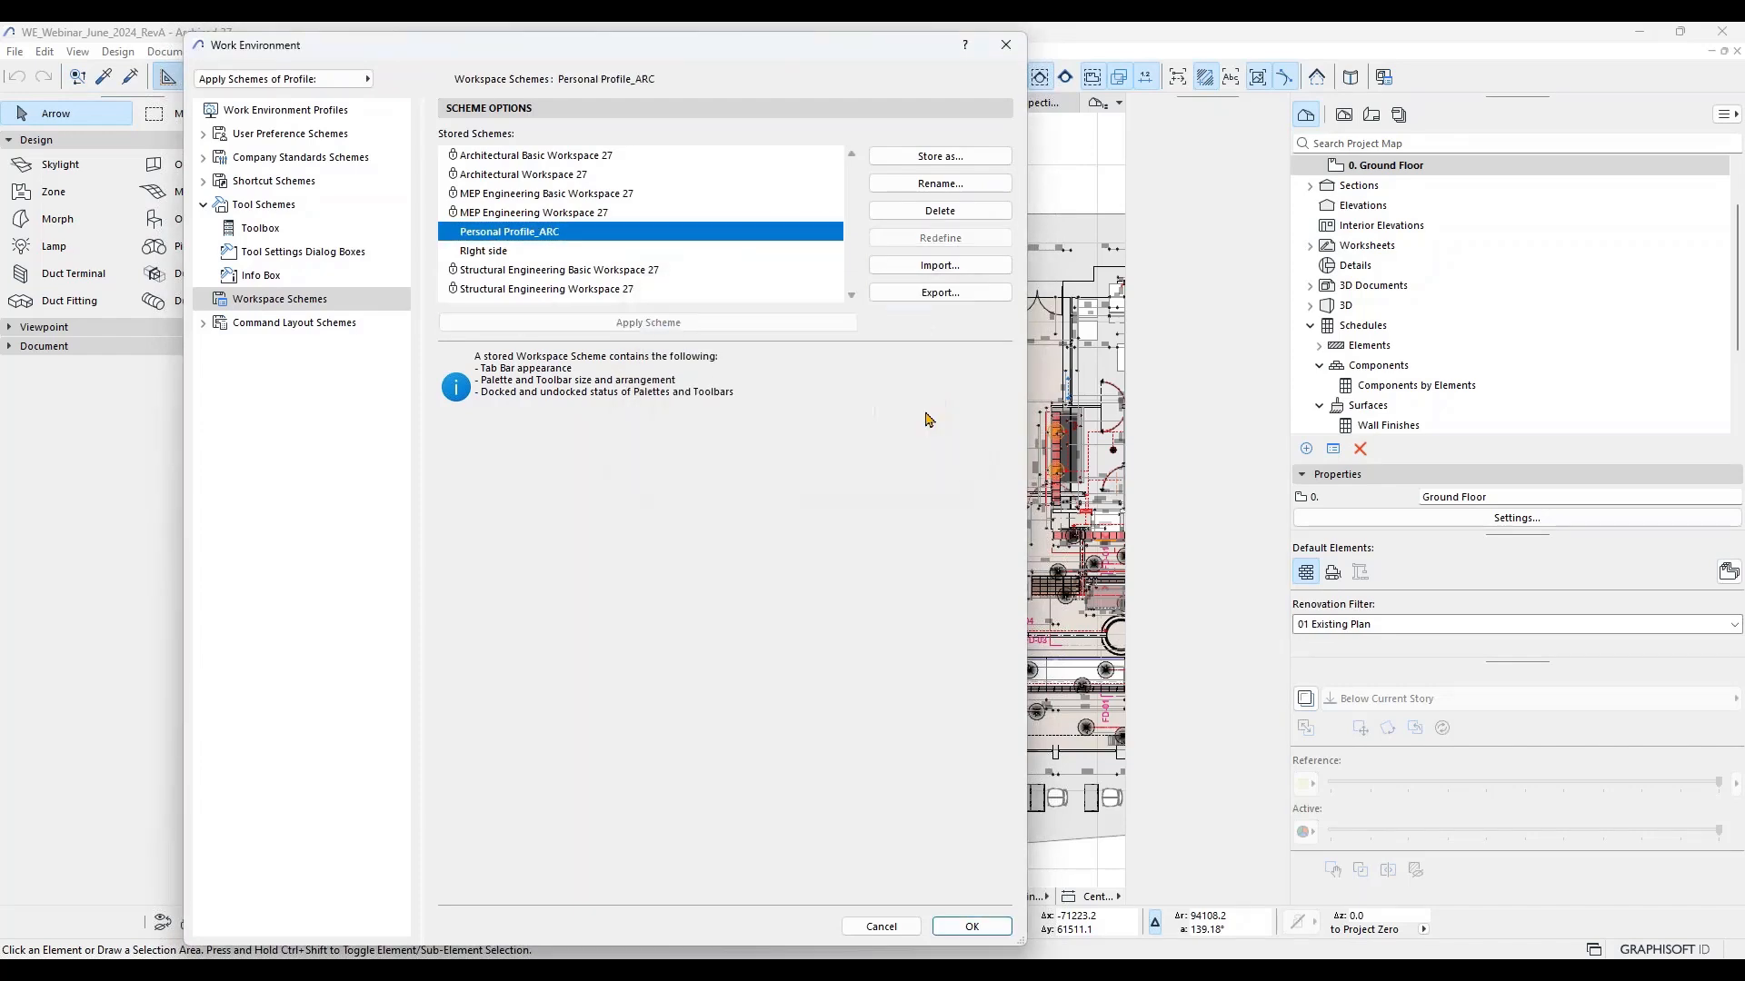
pyautogui.click(971, 926)
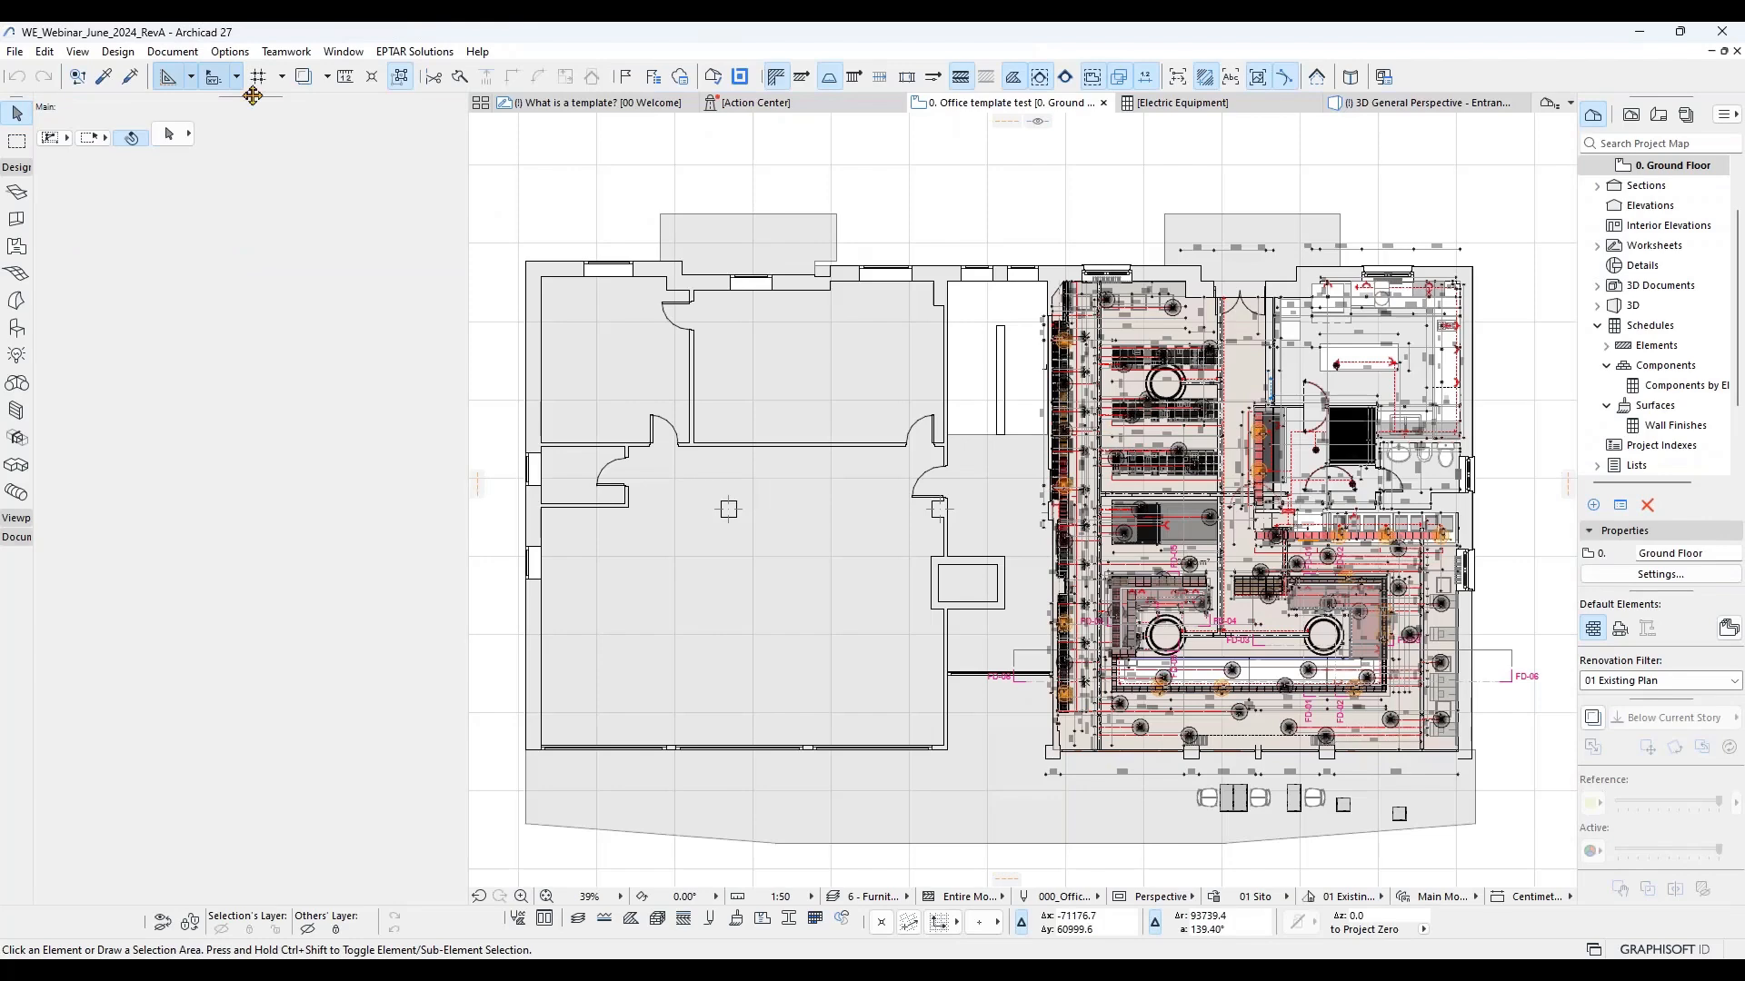
# Step: Resize the docked Info Box, trying a narrow and a very wide column before settling on a moderately narrow width
pyautogui.moveTo(260, 97); pyautogui.dragTo(22, 263)
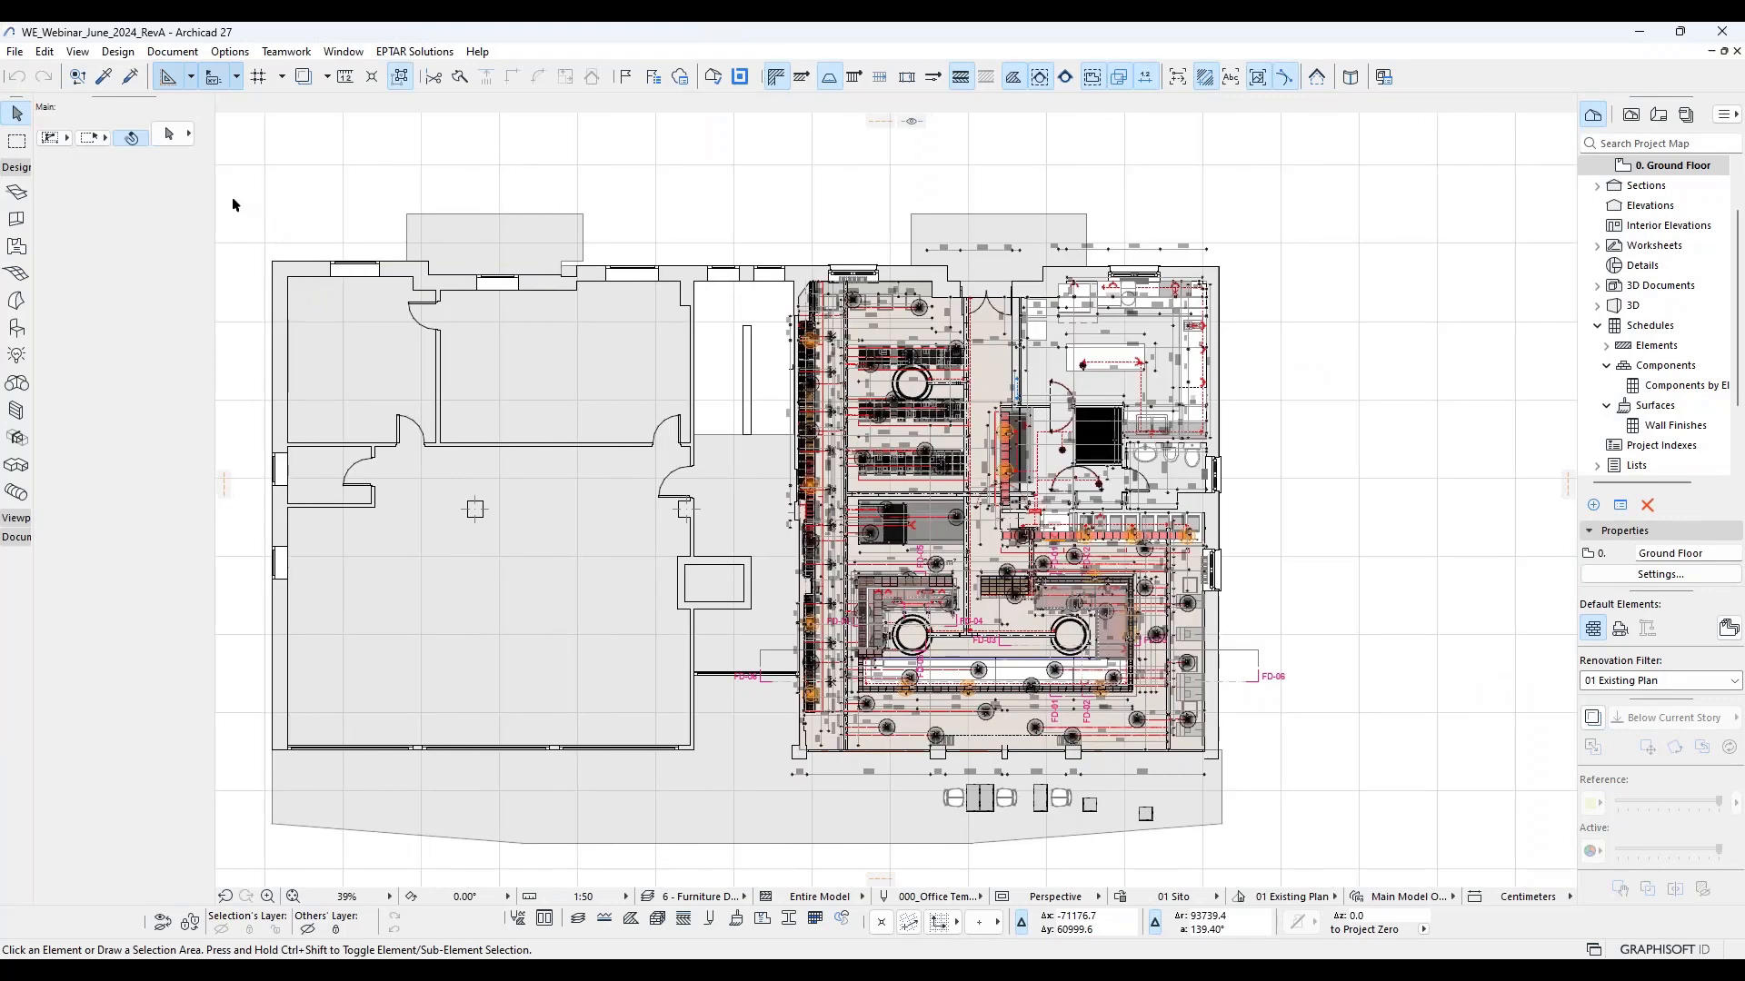
pyautogui.moveTo(217, 211); pyautogui.dragTo(593, 343)
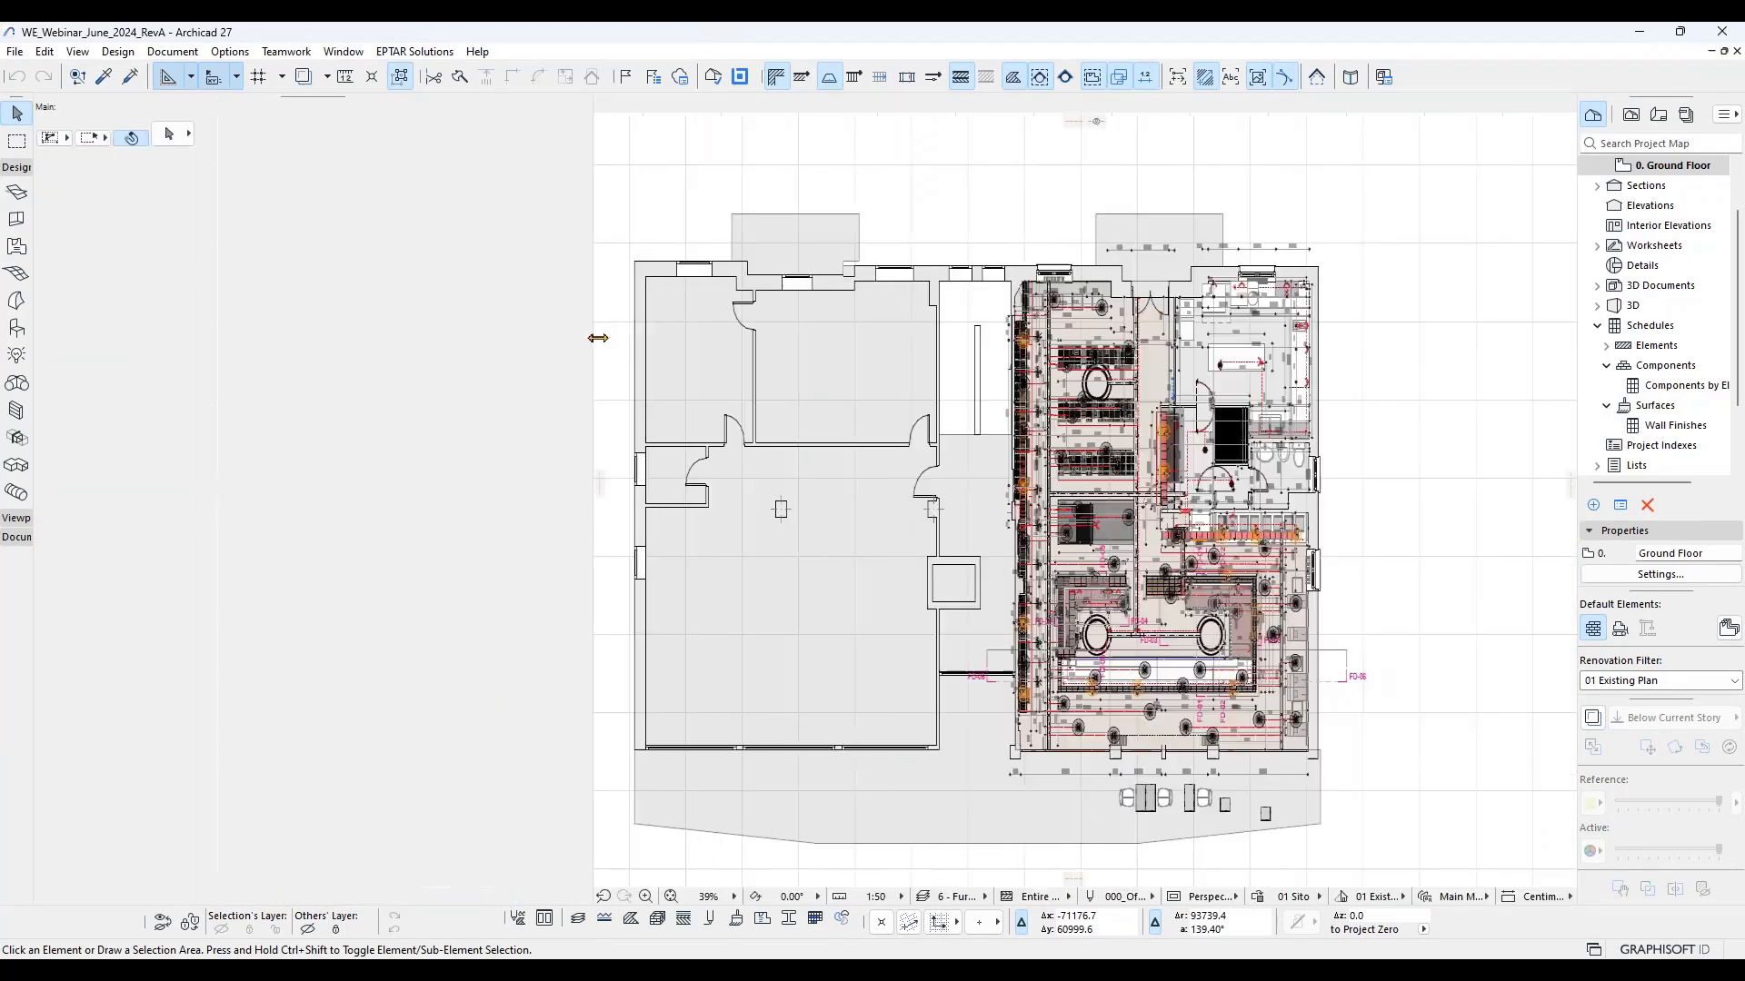
pyautogui.moveTo(586, 188); pyautogui.dragTo(279, 217)
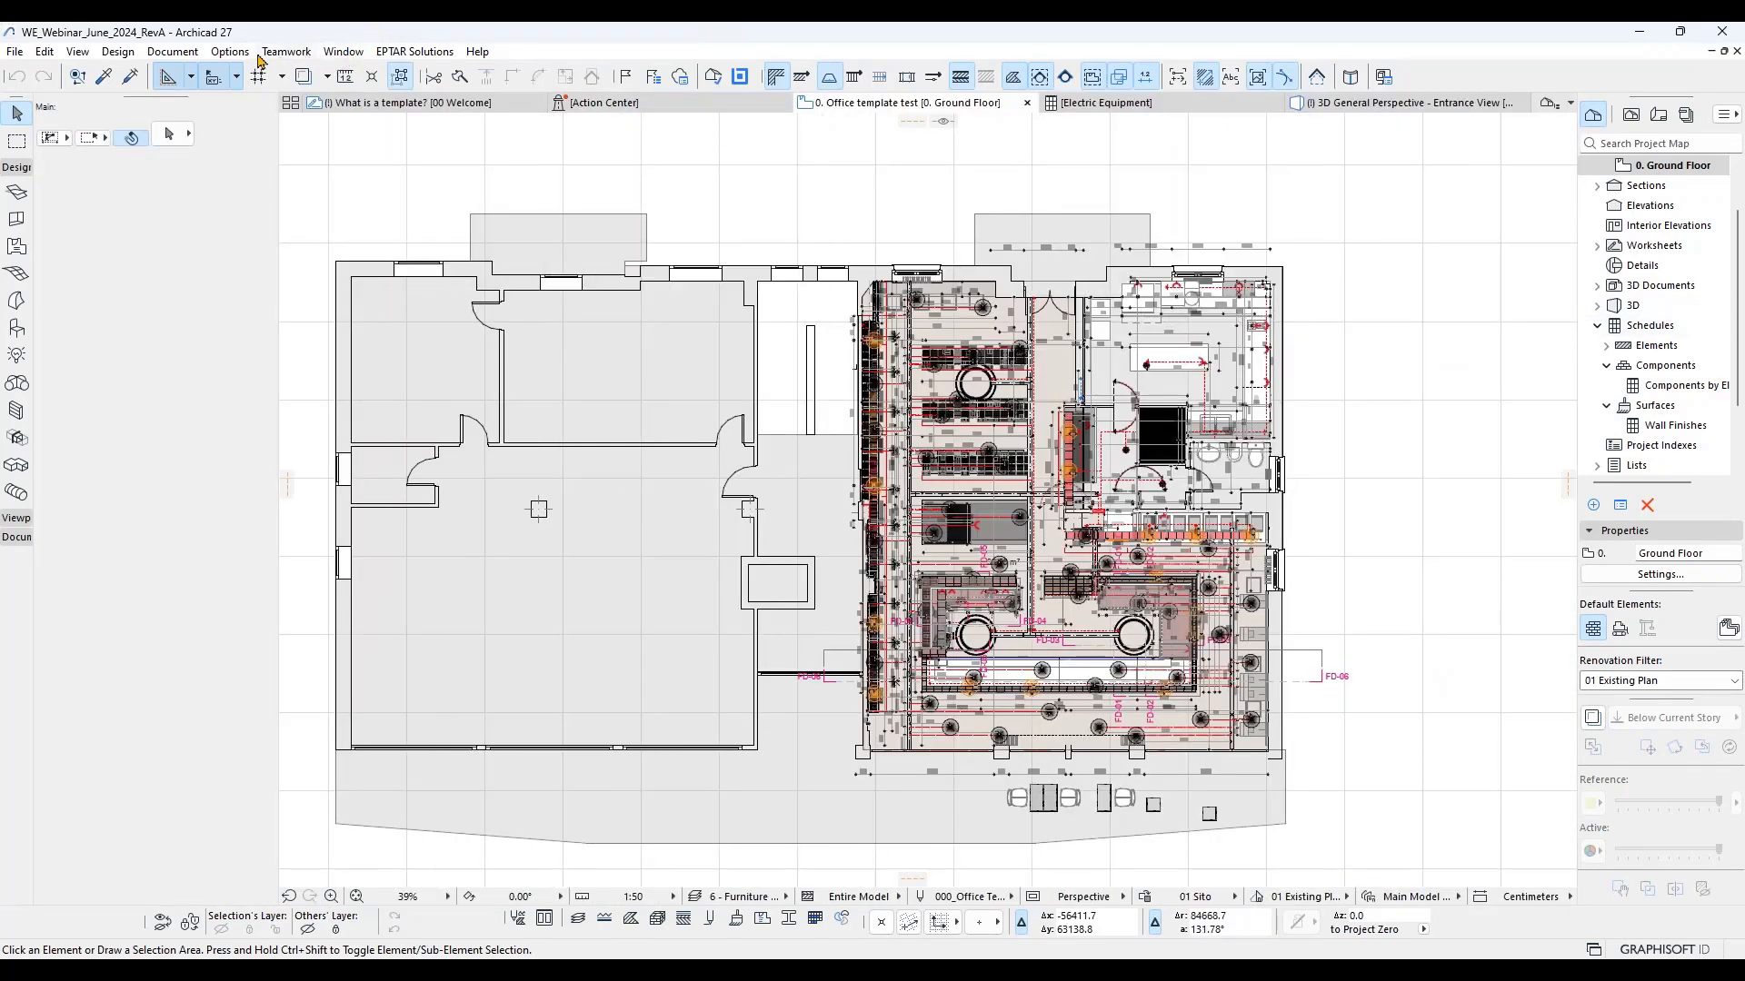
# Step: Reopen the Work Environment workspace schemes, expand Command Layout Schemes and view its Toolbars and Menus pages
pyautogui.click(233, 54)
pyautogui.moveTo(351, 413)
pyautogui.click(518, 410)
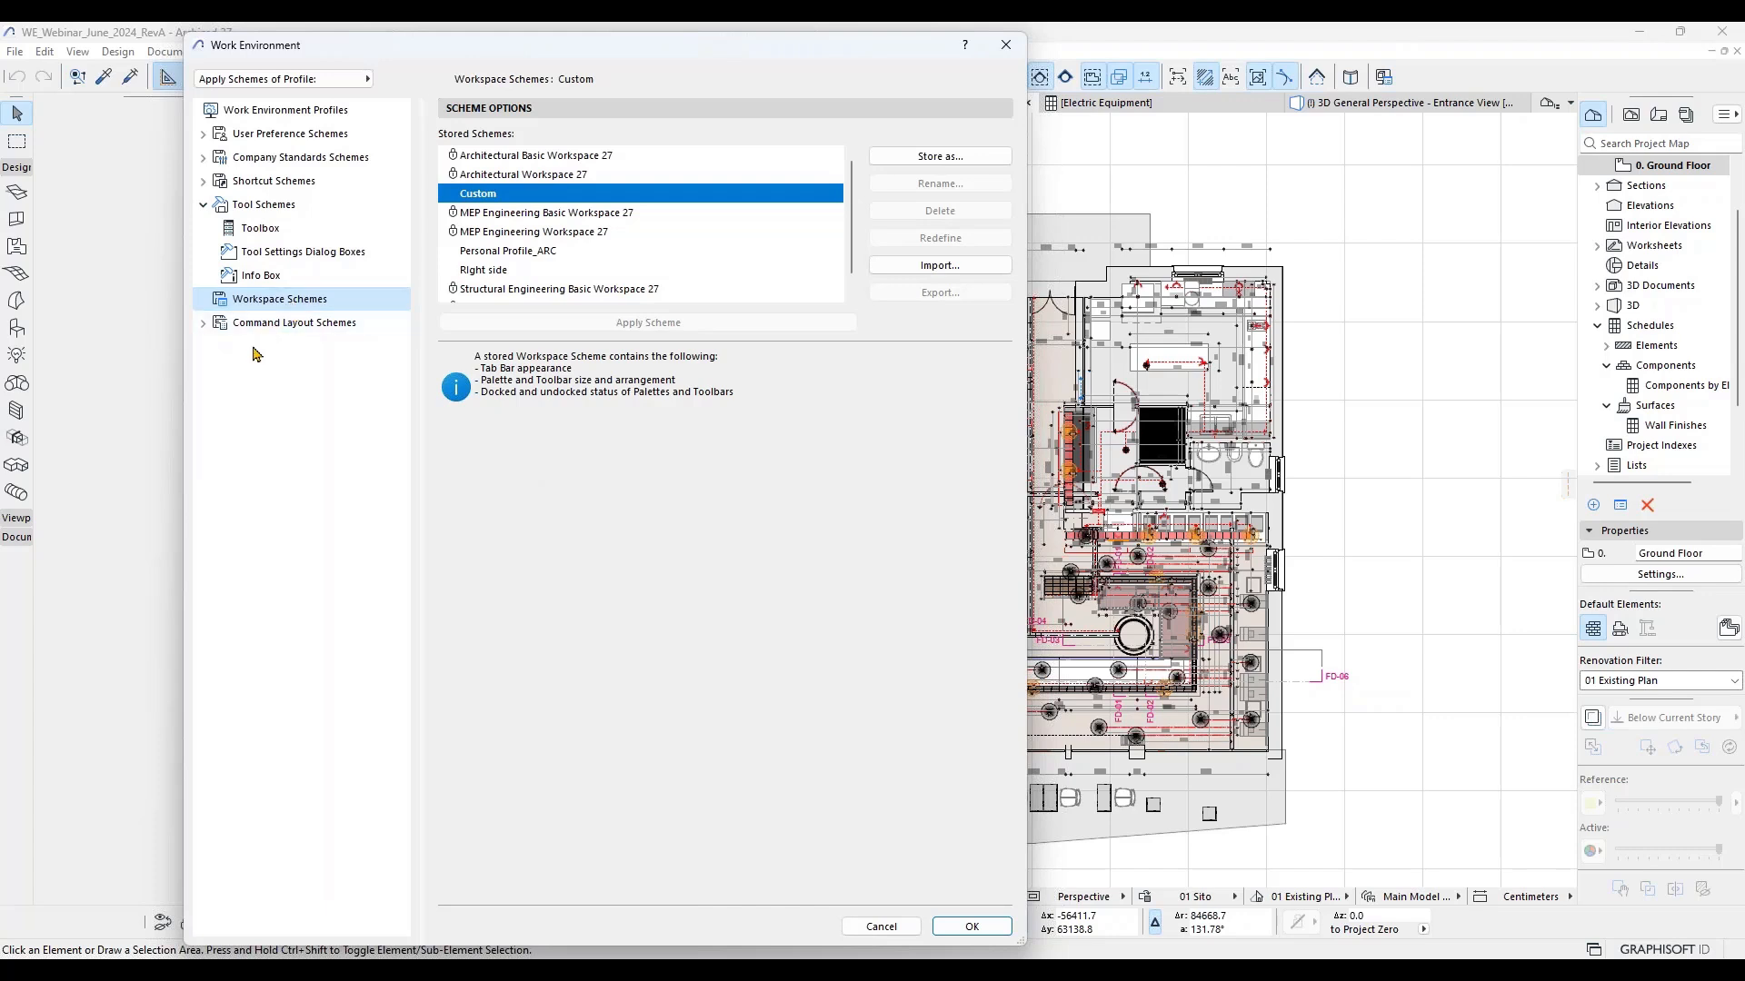
pyautogui.click(293, 327)
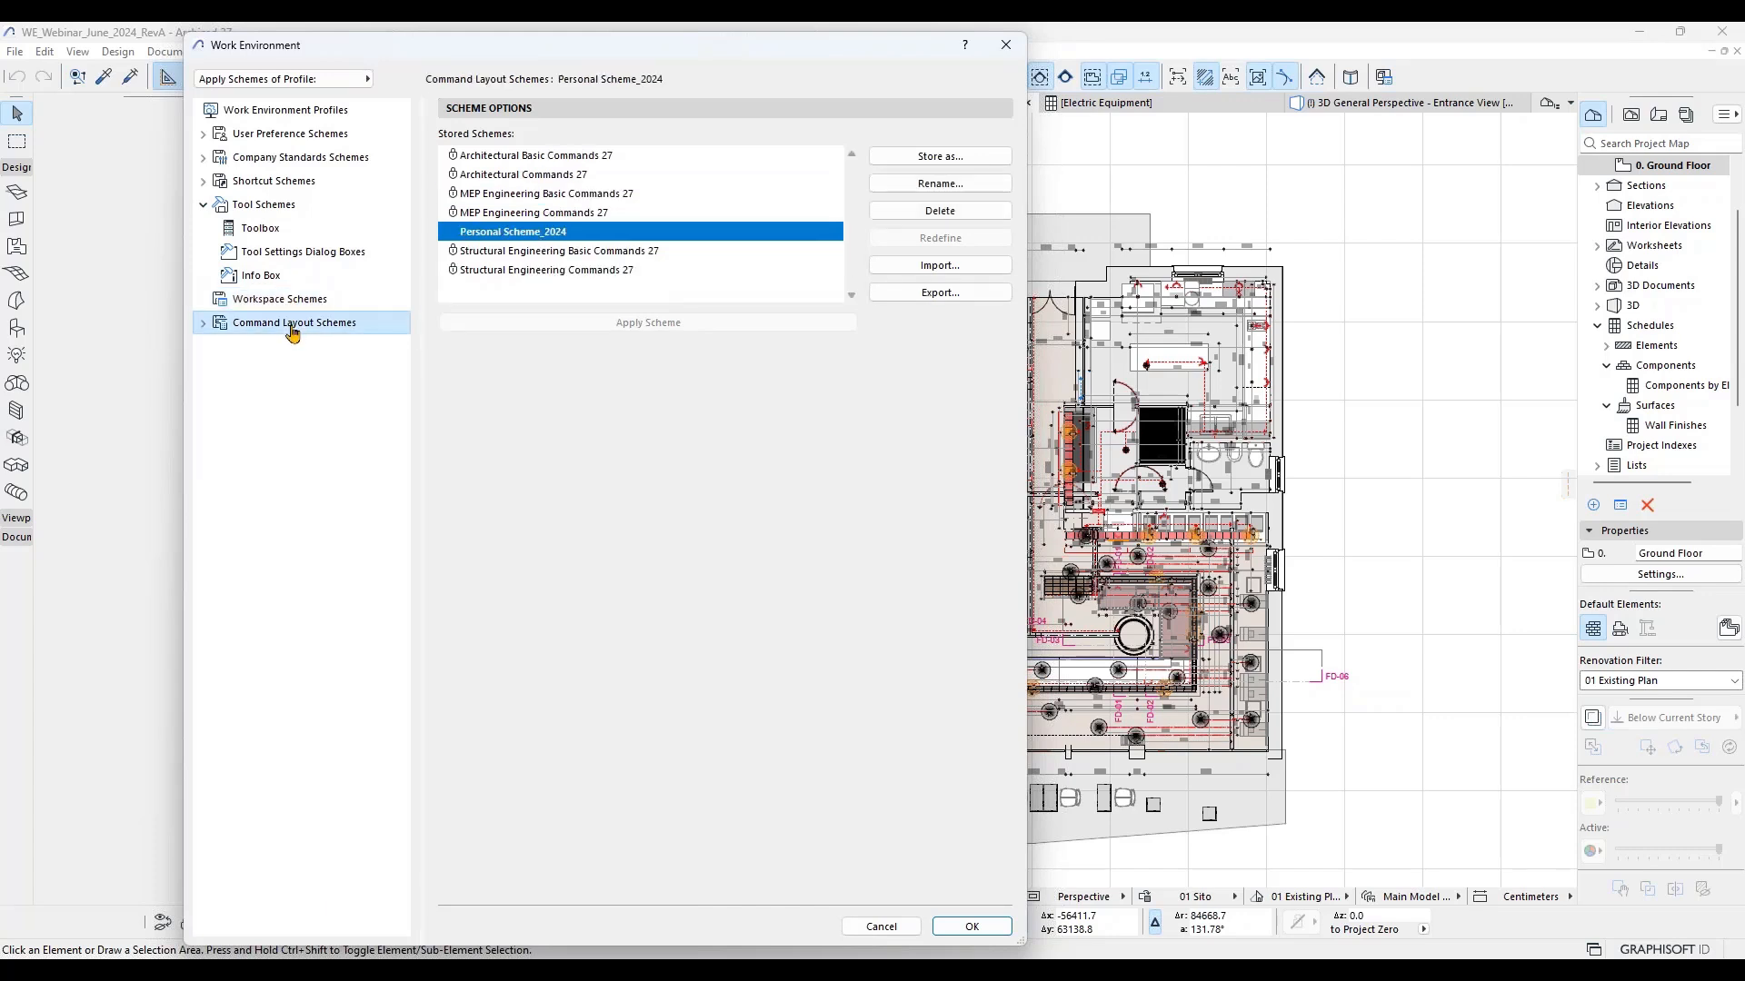
pyautogui.click(205, 325)
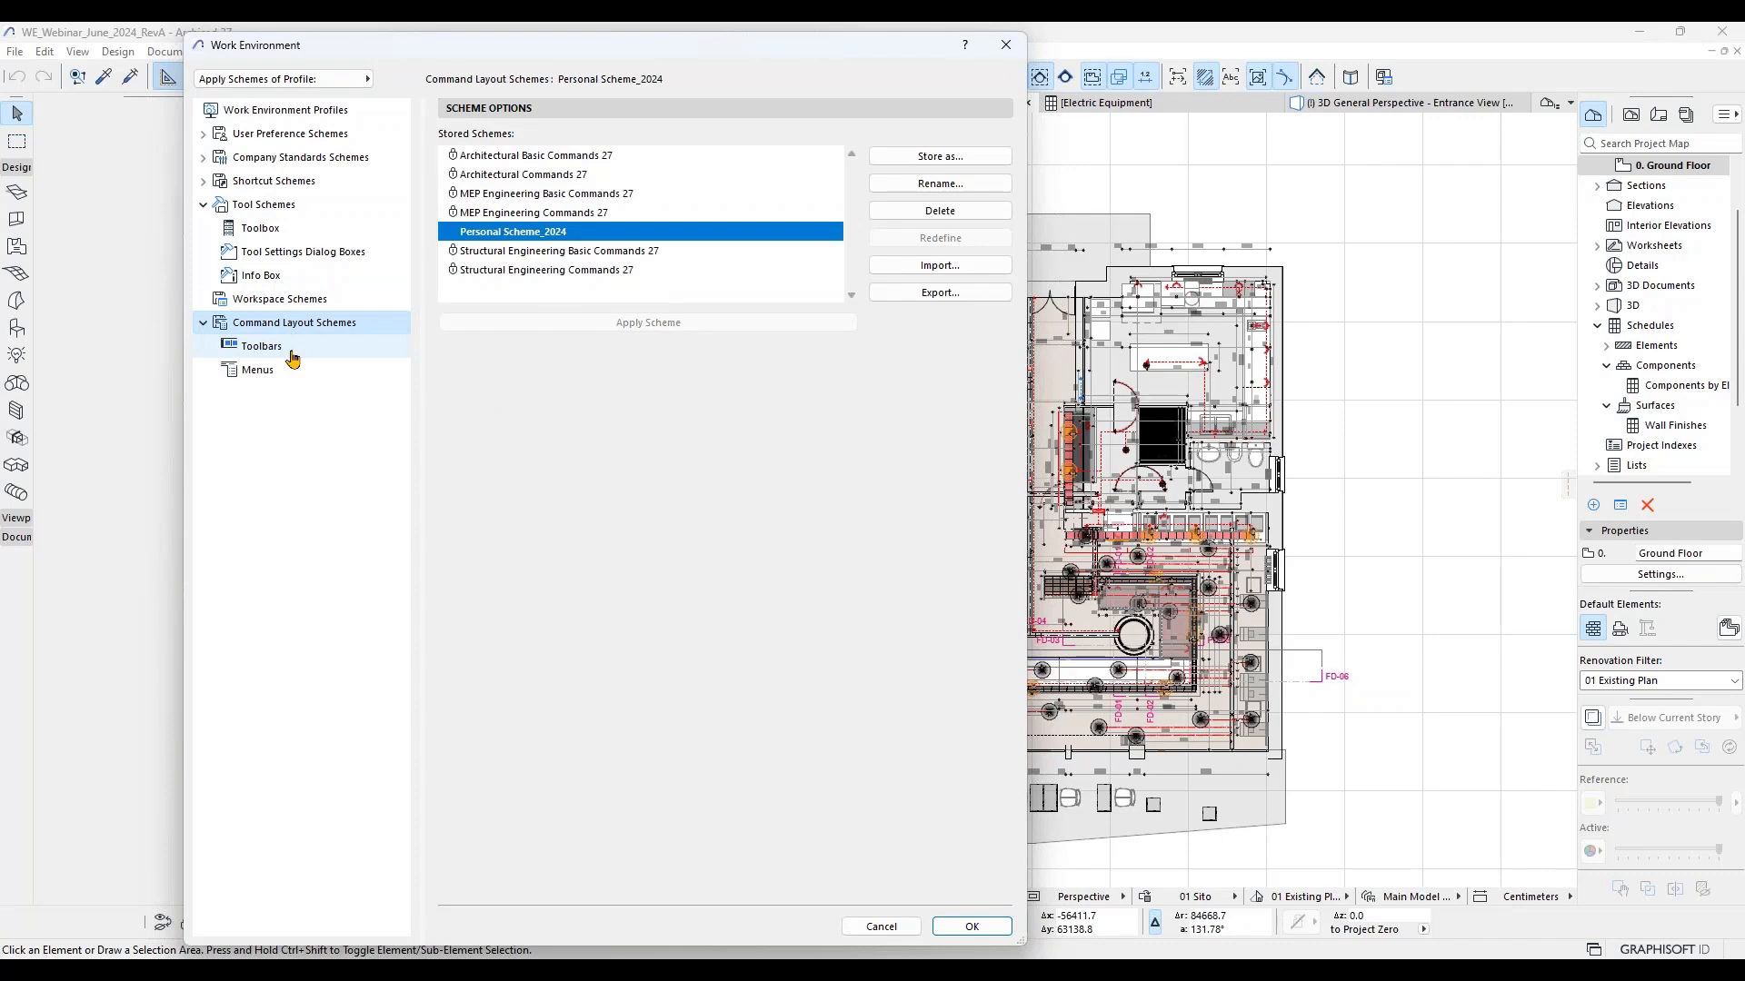
pyautogui.click(309, 349)
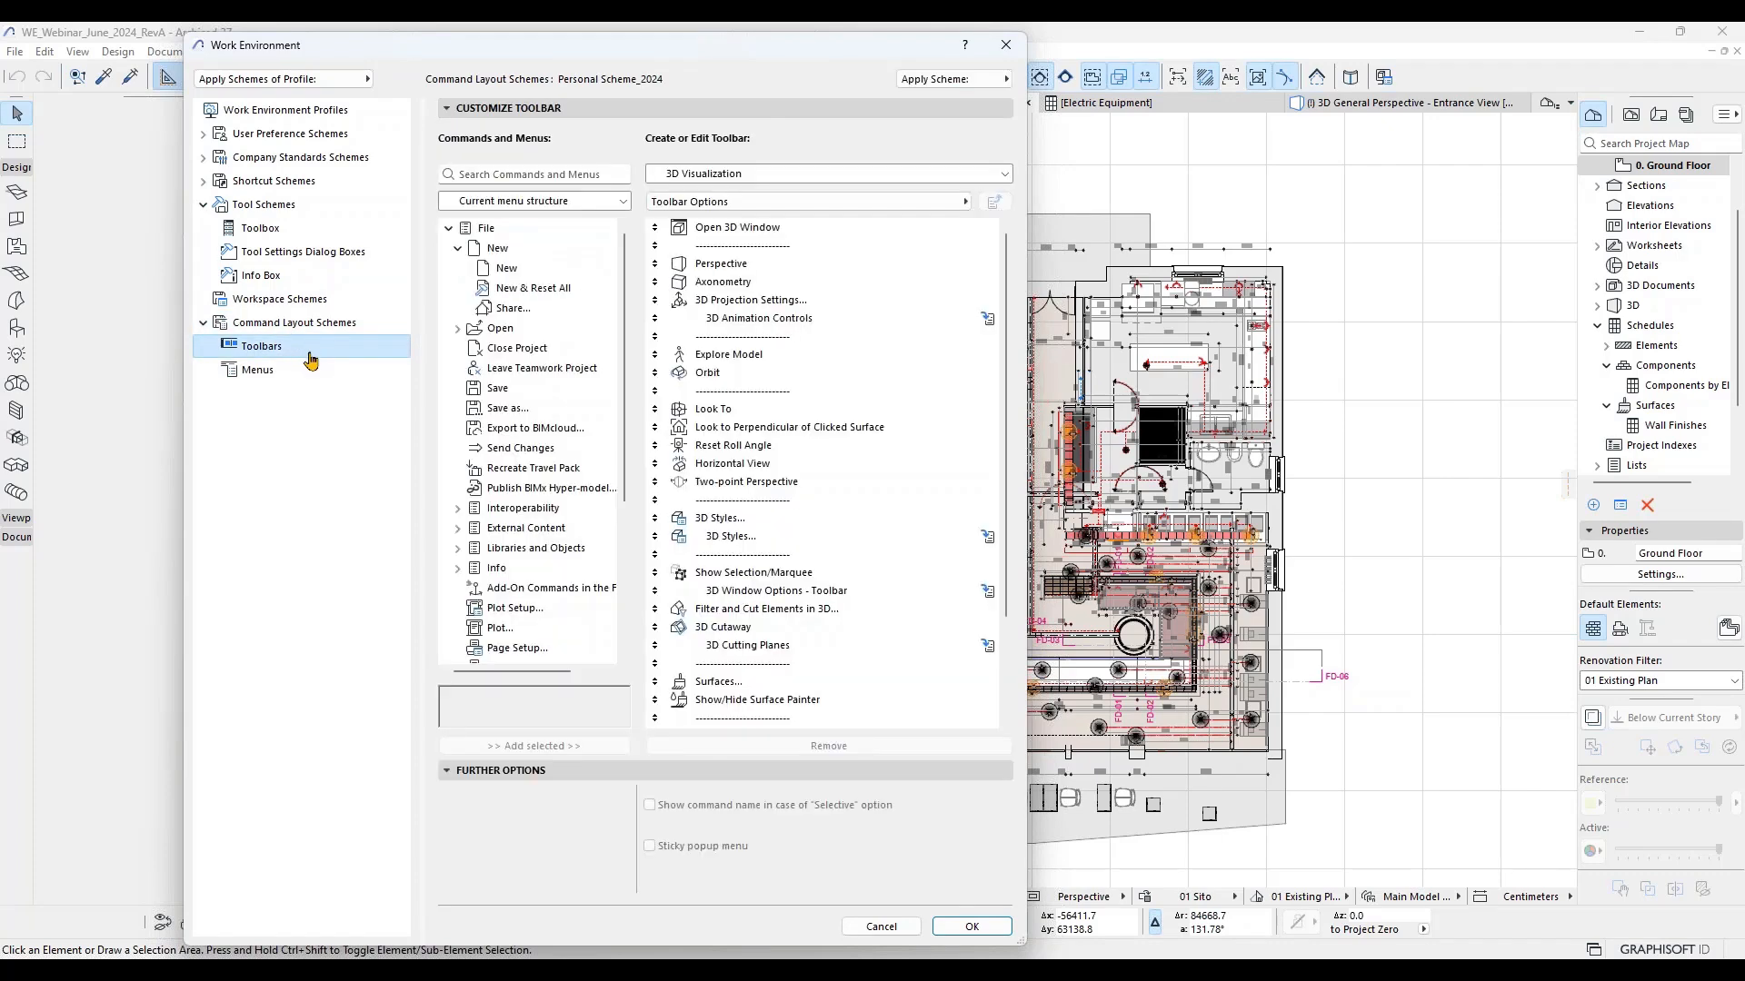
pyautogui.click(294, 375)
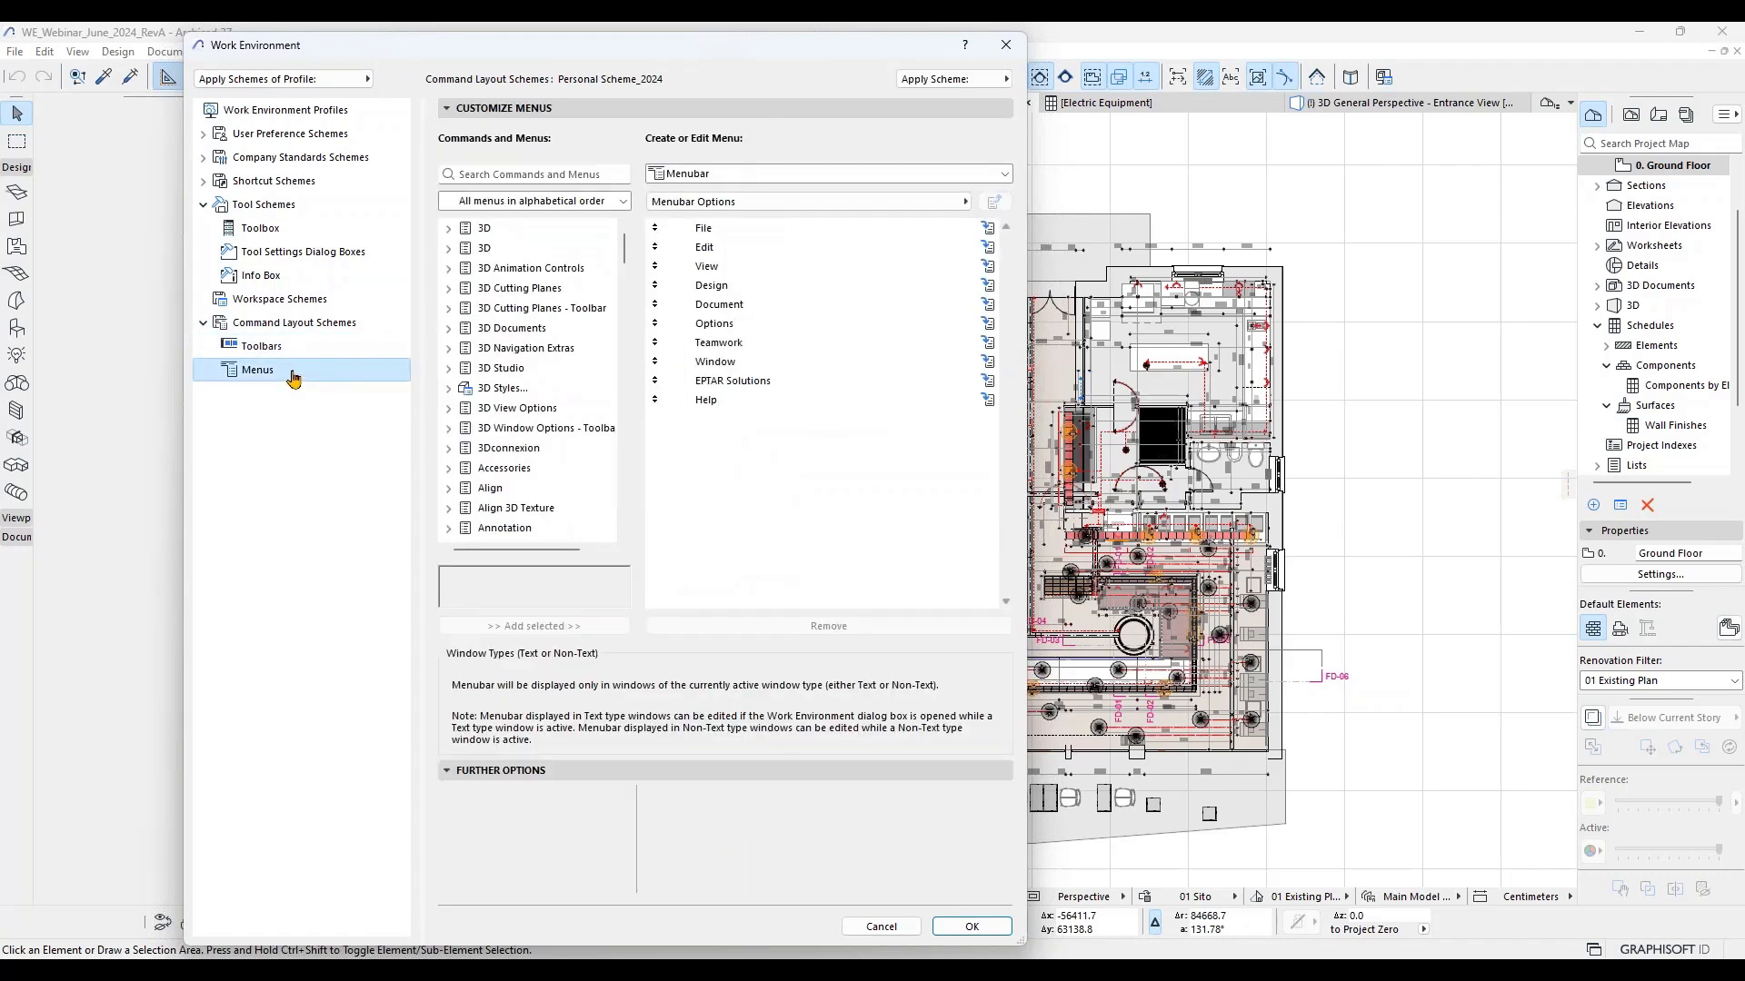
# Step: Move the Work Environment dialog clear of the menu bar and collapse the New group in the Toolbars page's File commands
pyautogui.moveTo(348, 50); pyautogui.dragTo(635, 145)
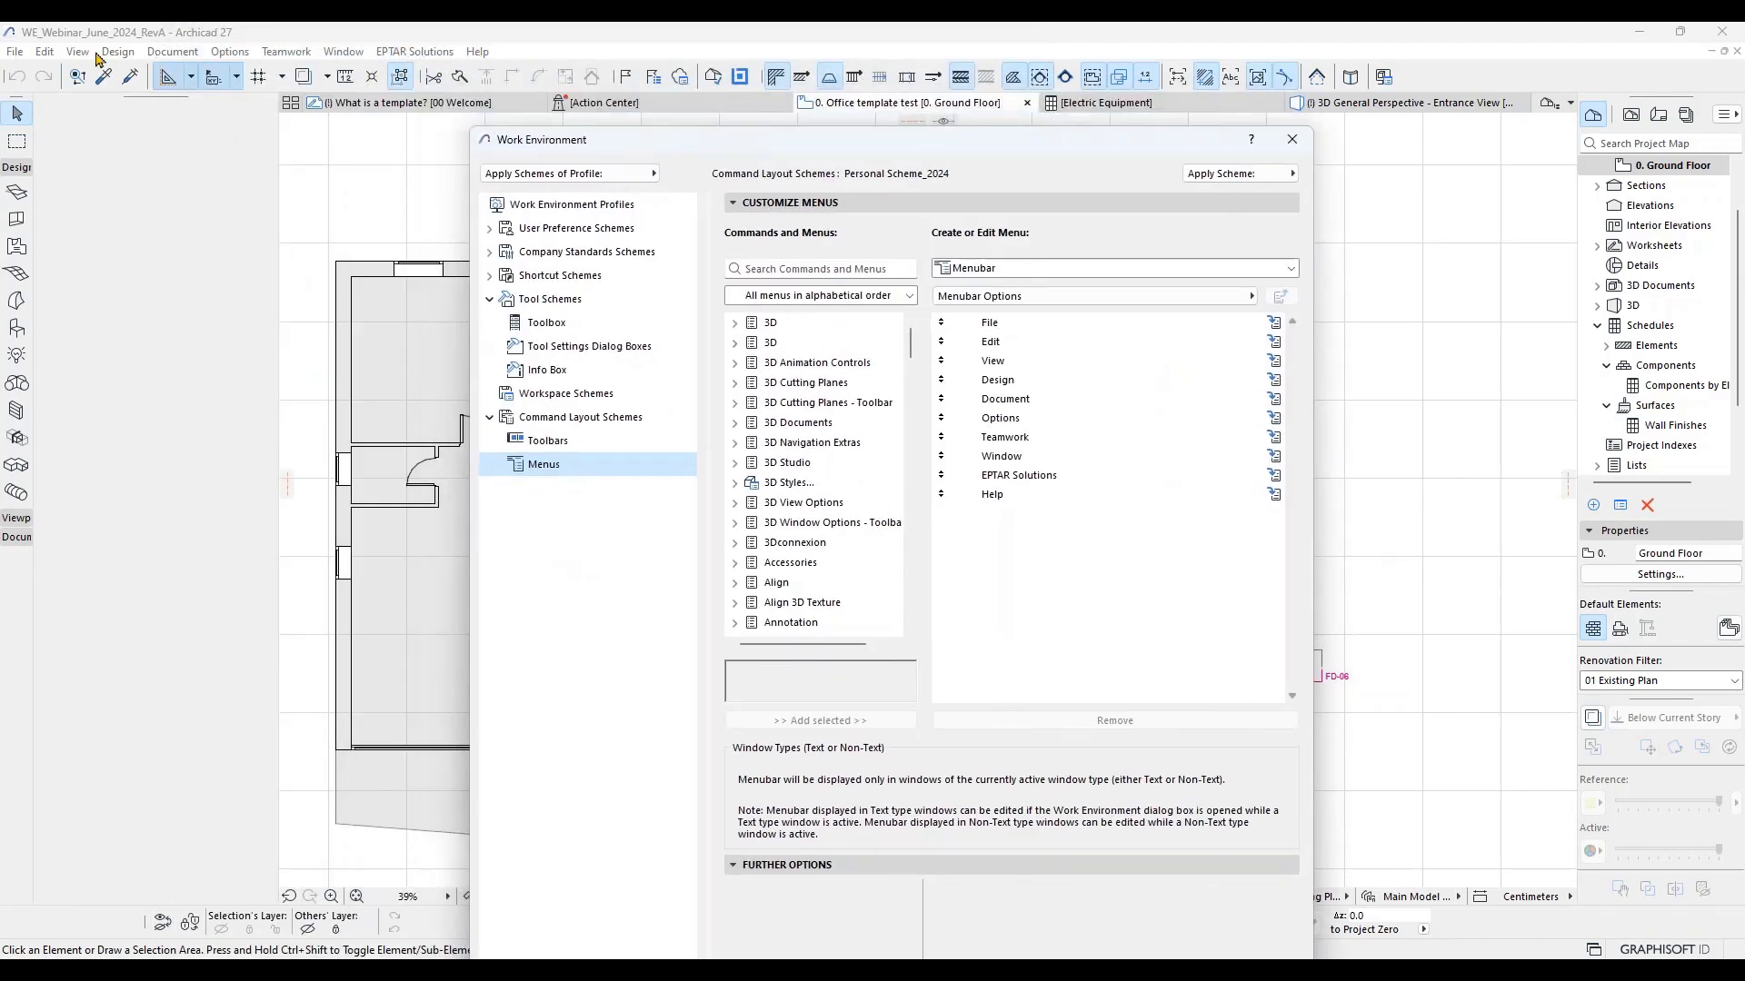
pyautogui.click(548, 441)
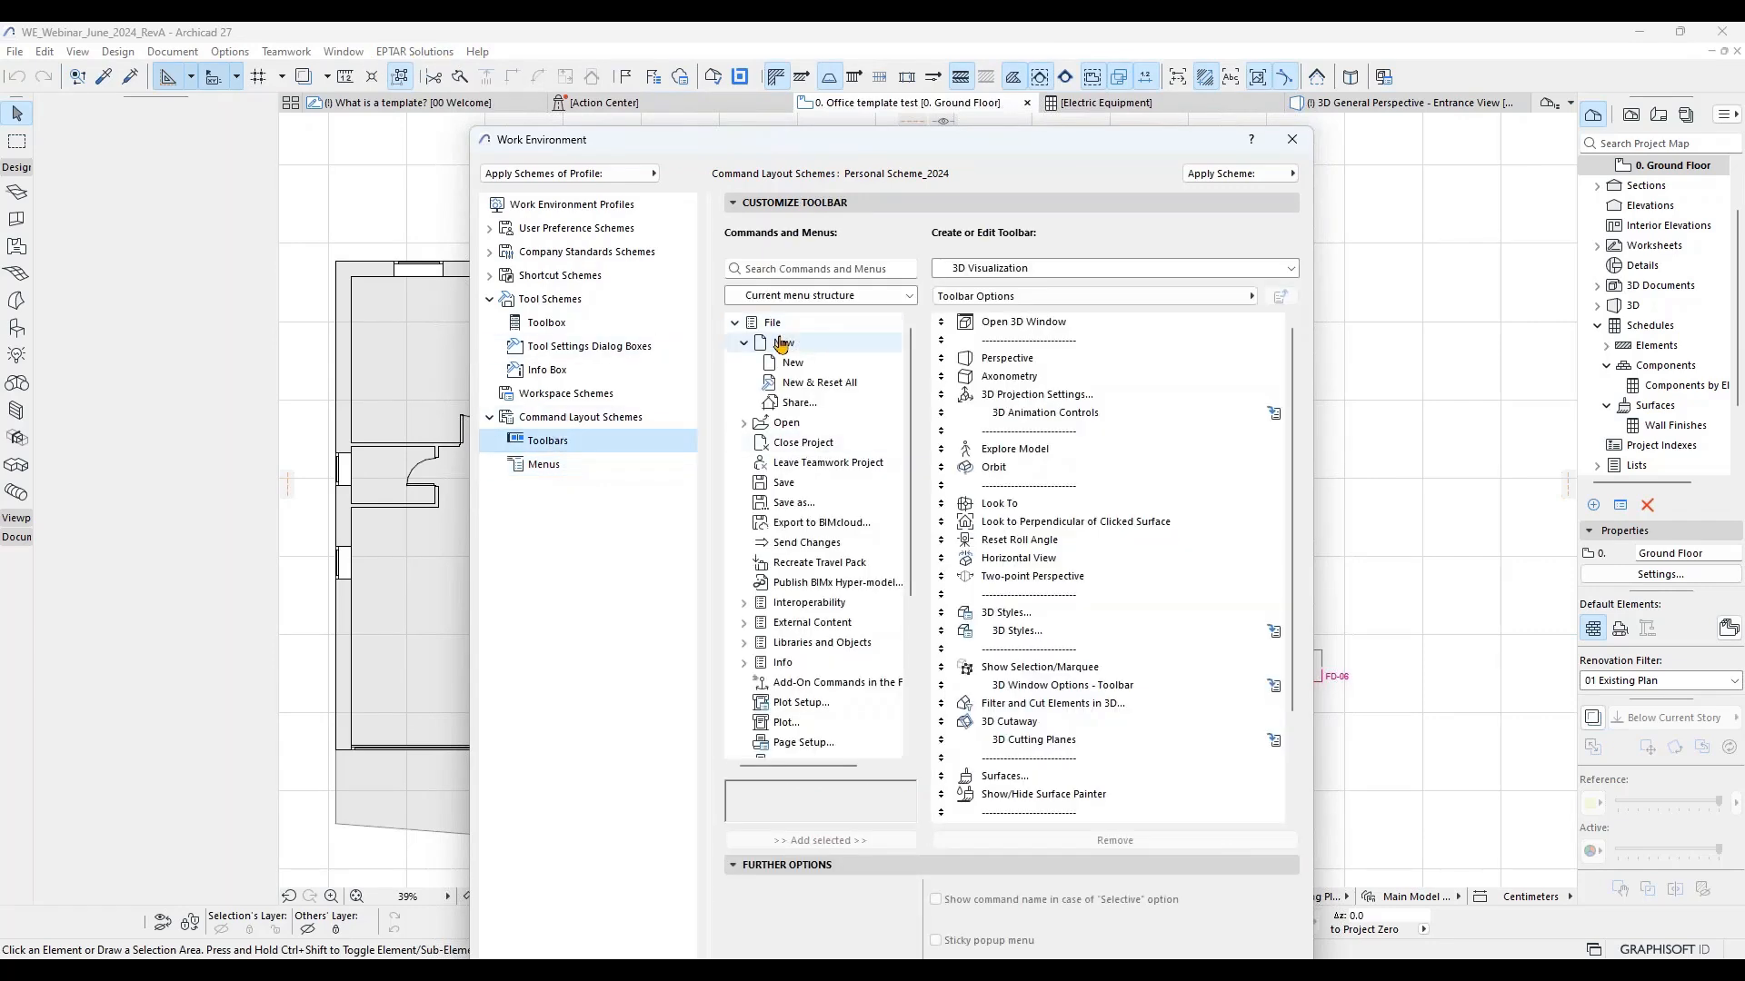
pyautogui.click(789, 324)
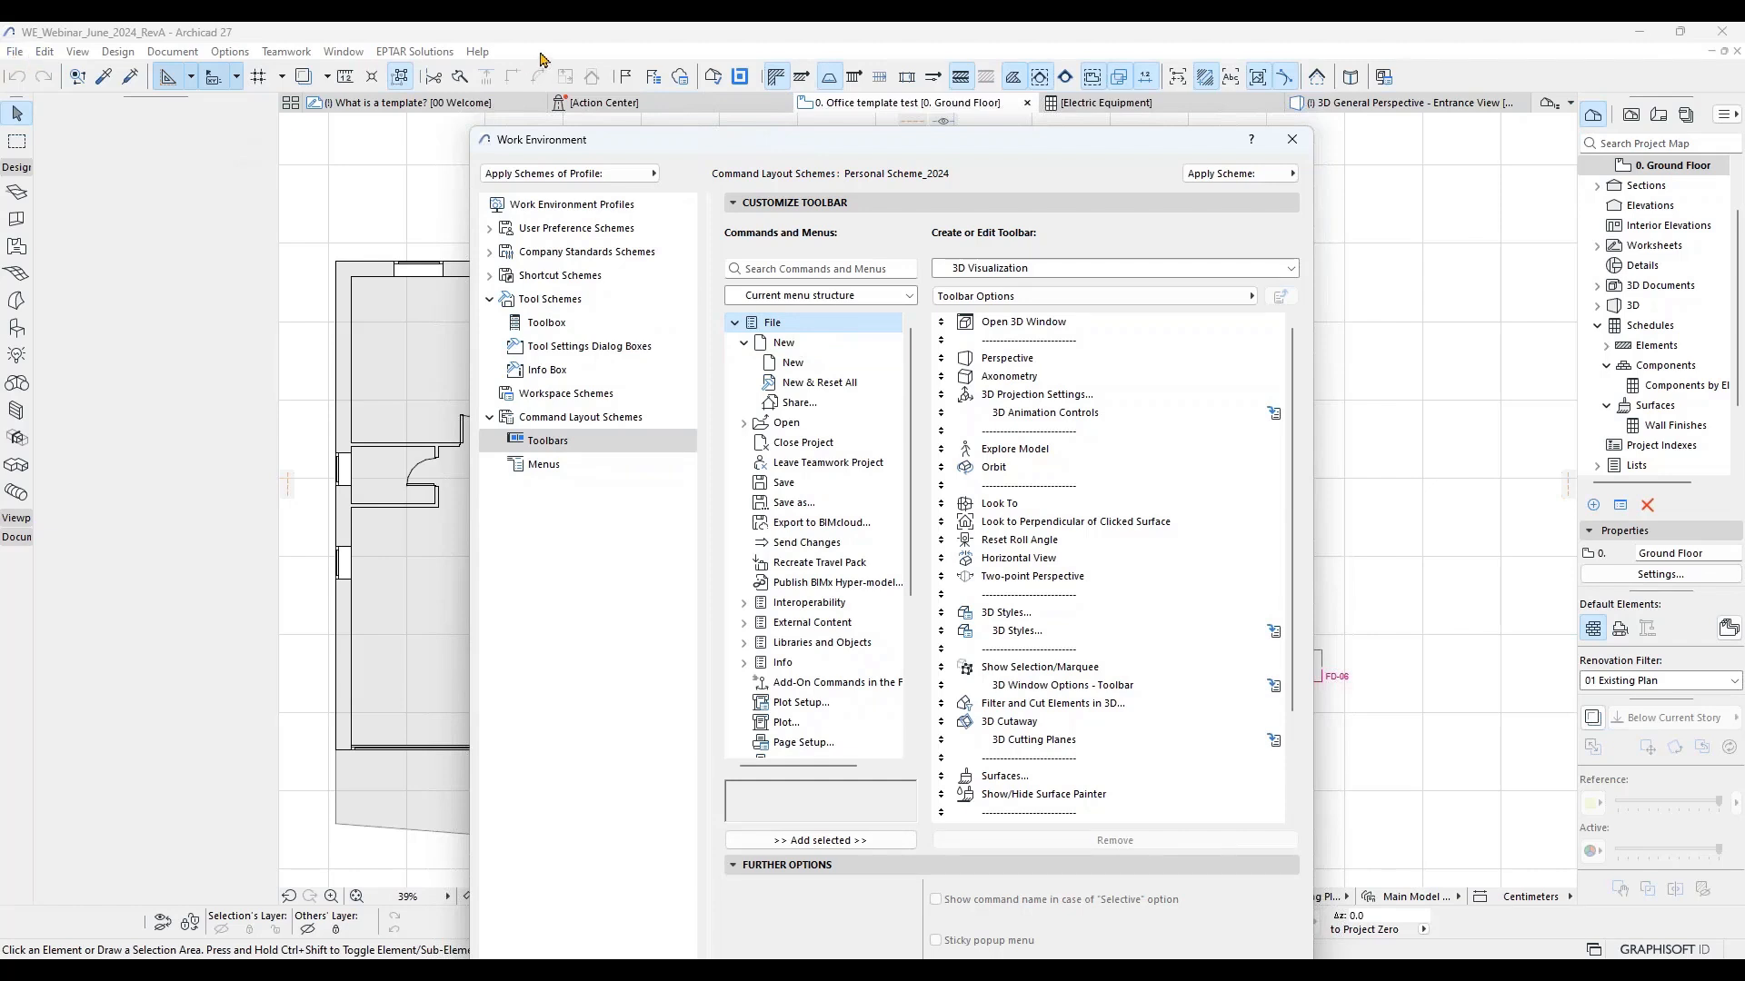
pyautogui.click(783, 346)
pyautogui.click(744, 342)
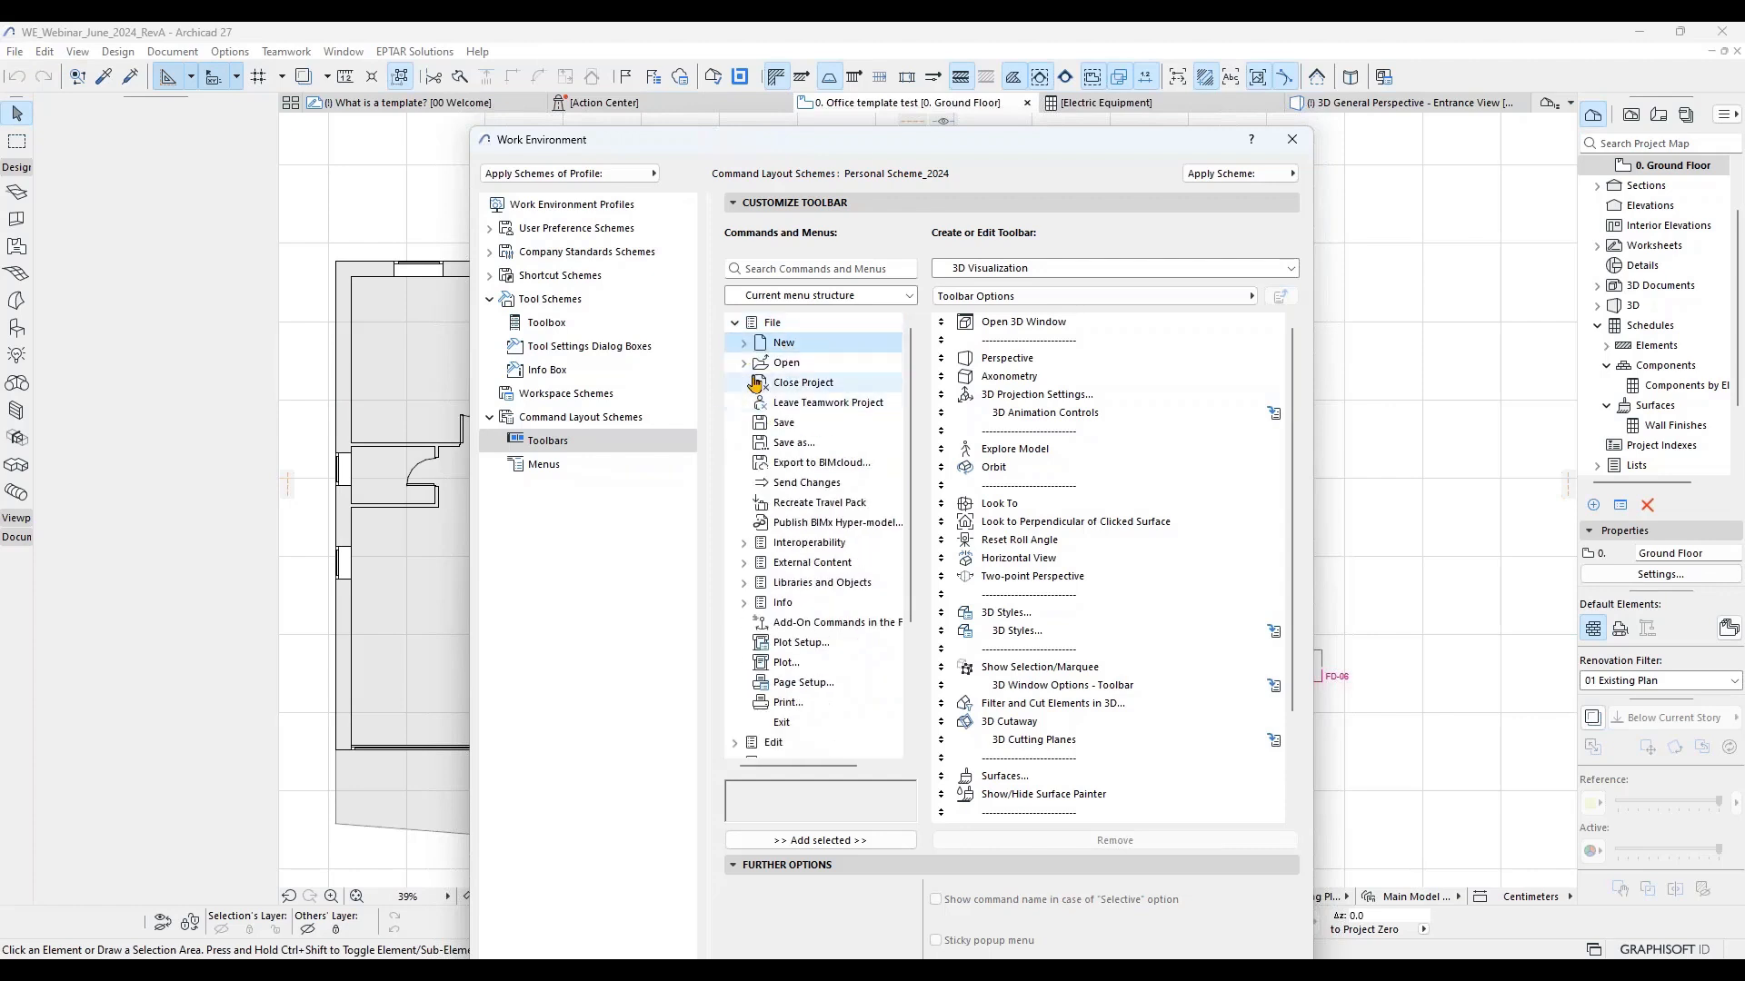
# Step: Review the available menu commands and the contents of the 3D Visualization toolbar on the Toolbars page
pyautogui.scroll(-5, 818, 663)
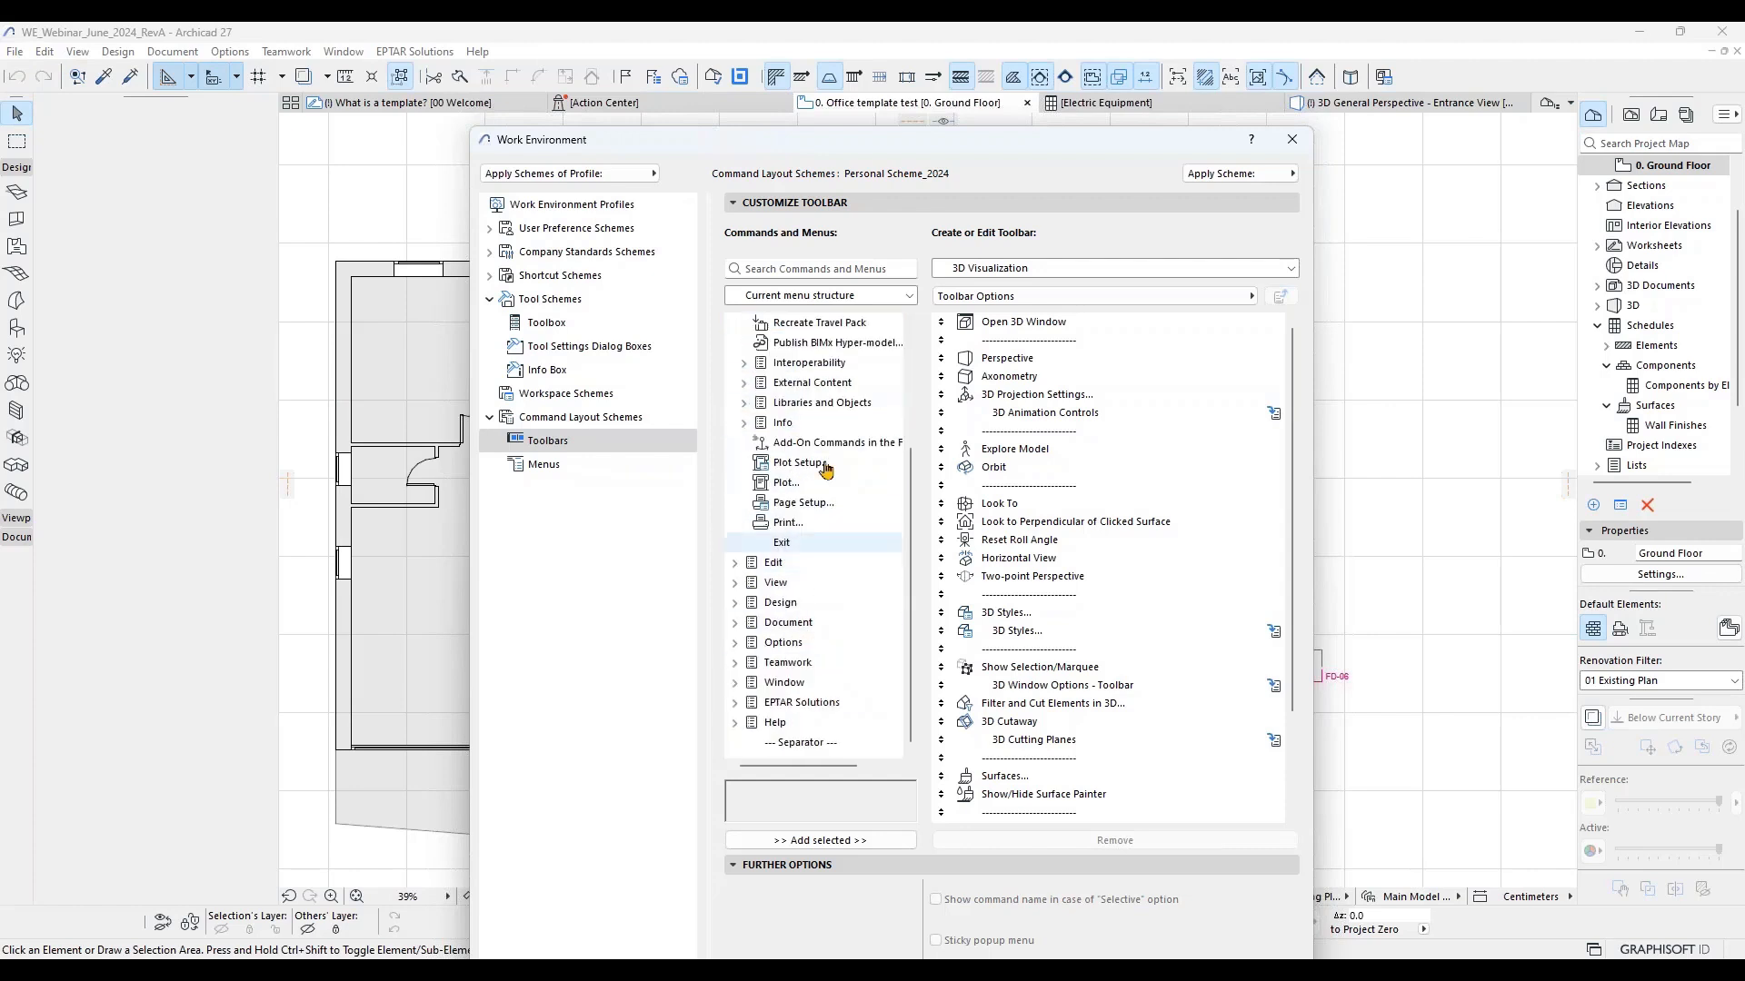
pyautogui.scroll(5, 817, 449)
pyautogui.scroll(-3, 817, 449)
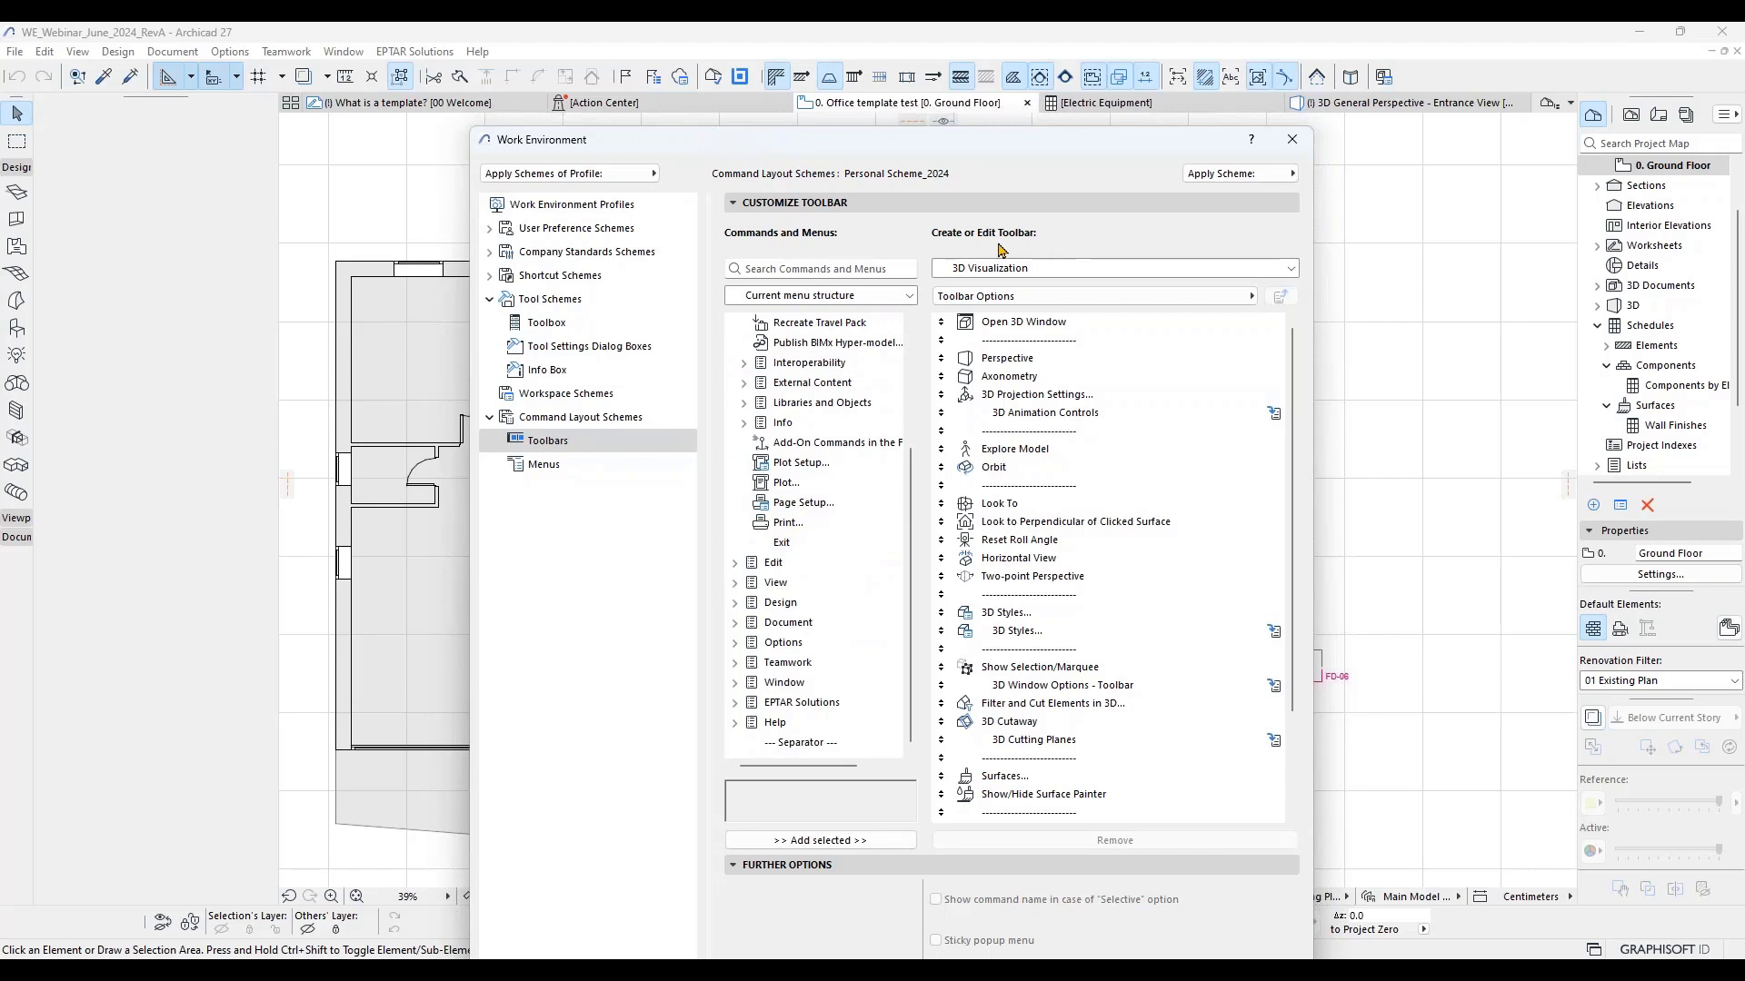
pyautogui.click(1106, 270)
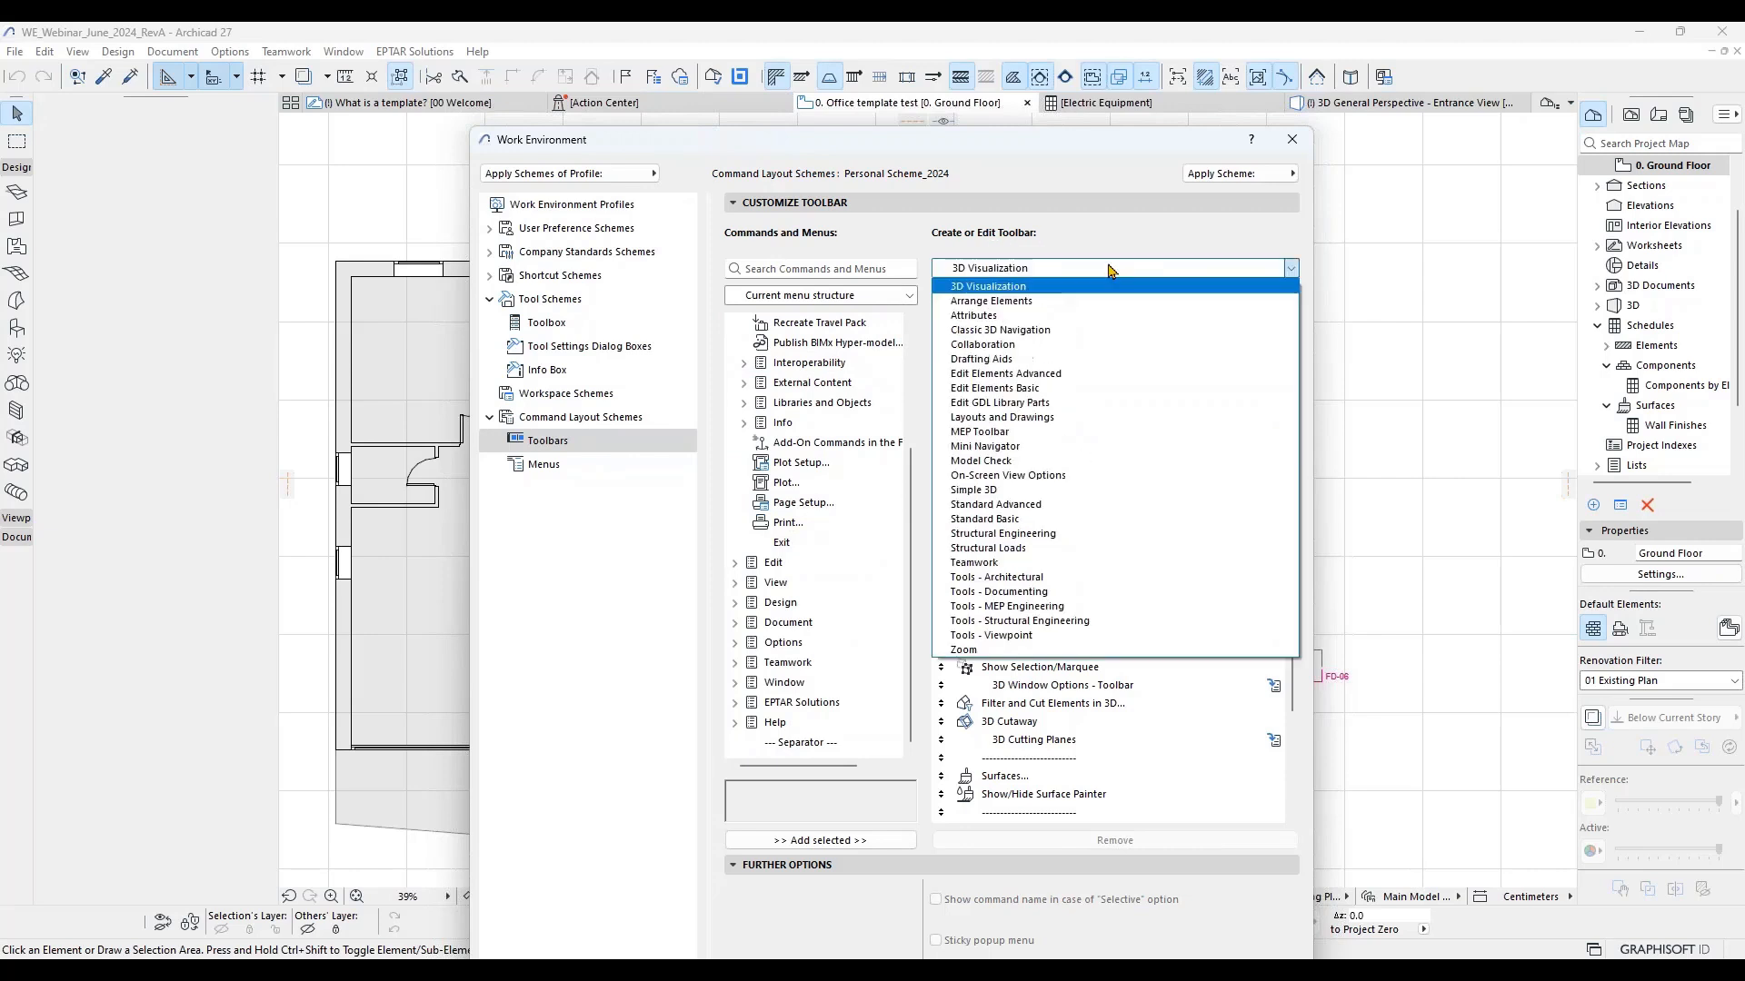
pyautogui.click(1107, 269)
pyautogui.scroll(-3, 1134, 540)
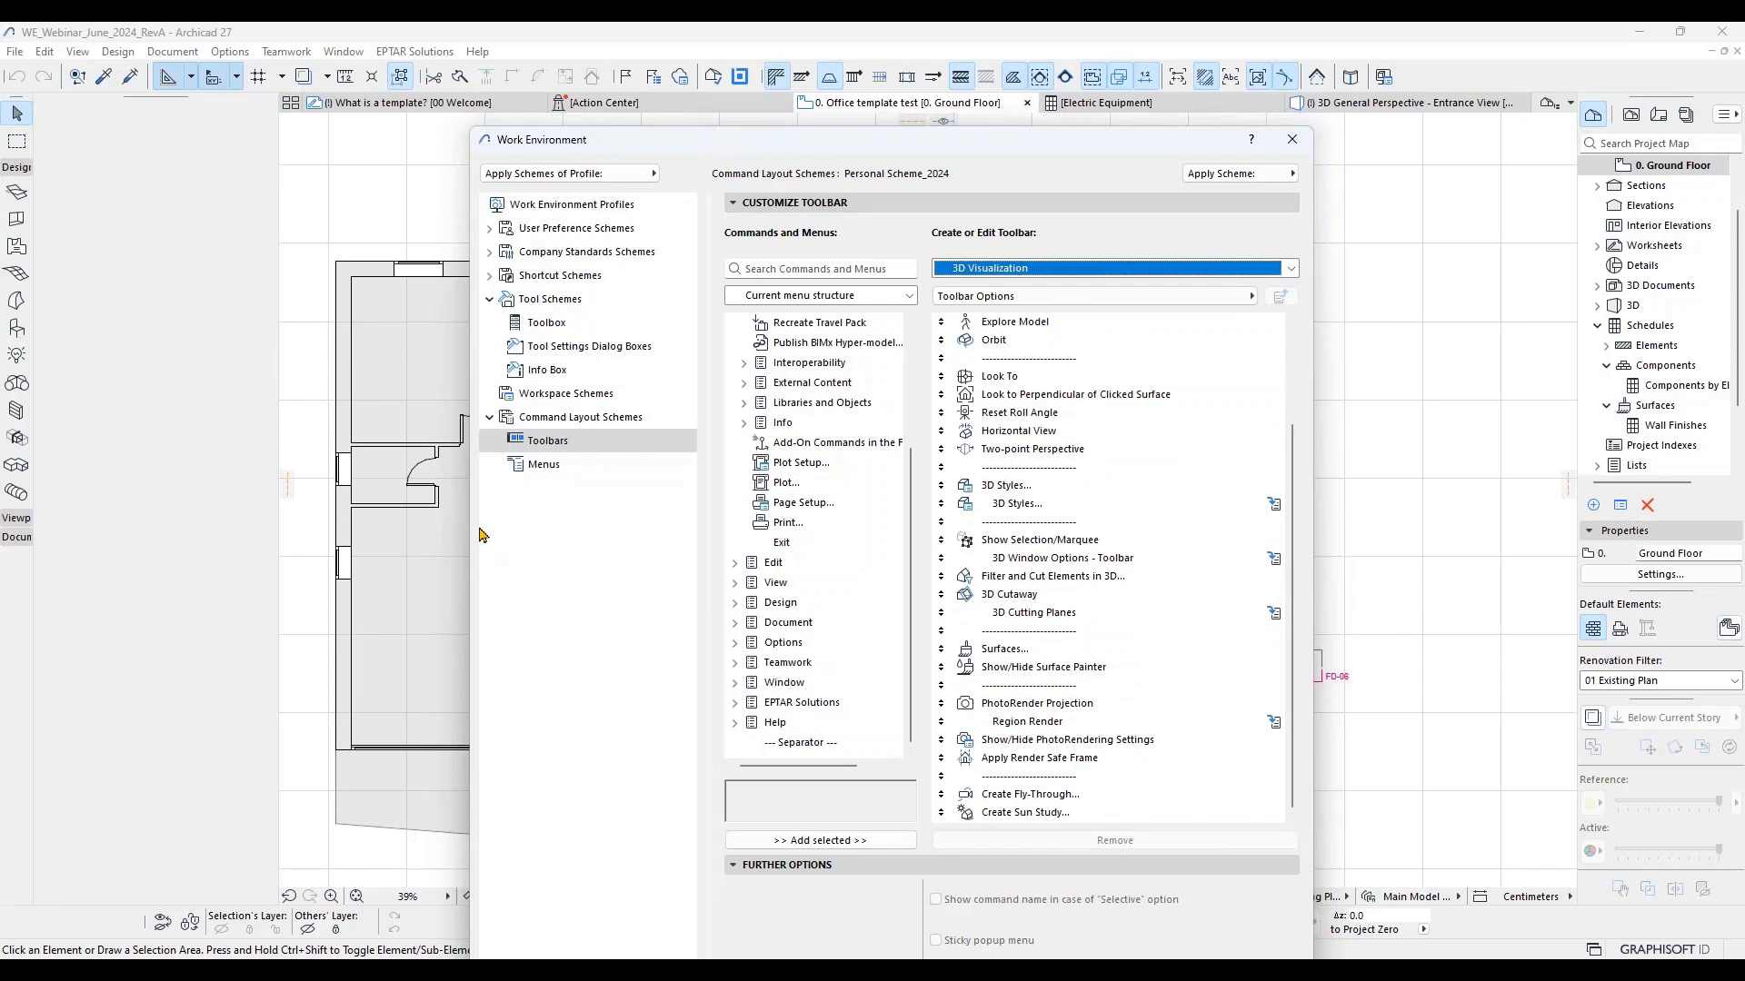
# Step: Switch to the Menus page of the Command Layout Schemes and start creating a new menu
pyautogui.click(544, 467)
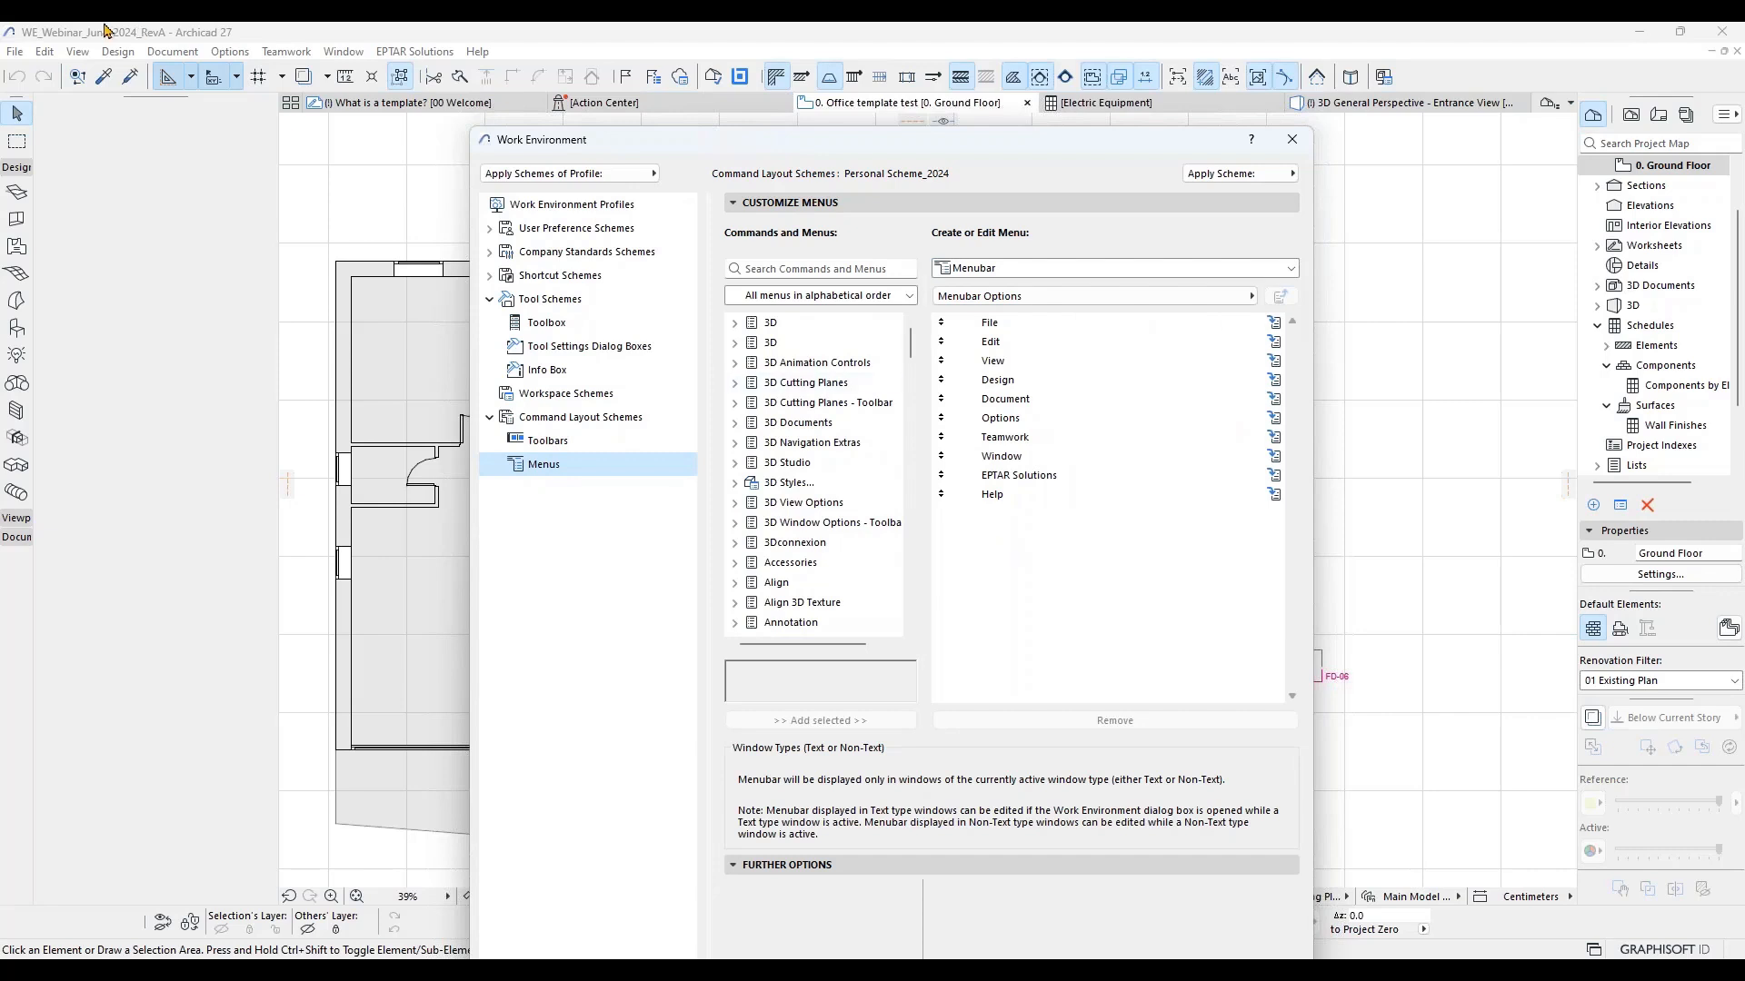
pyautogui.click(988, 563)
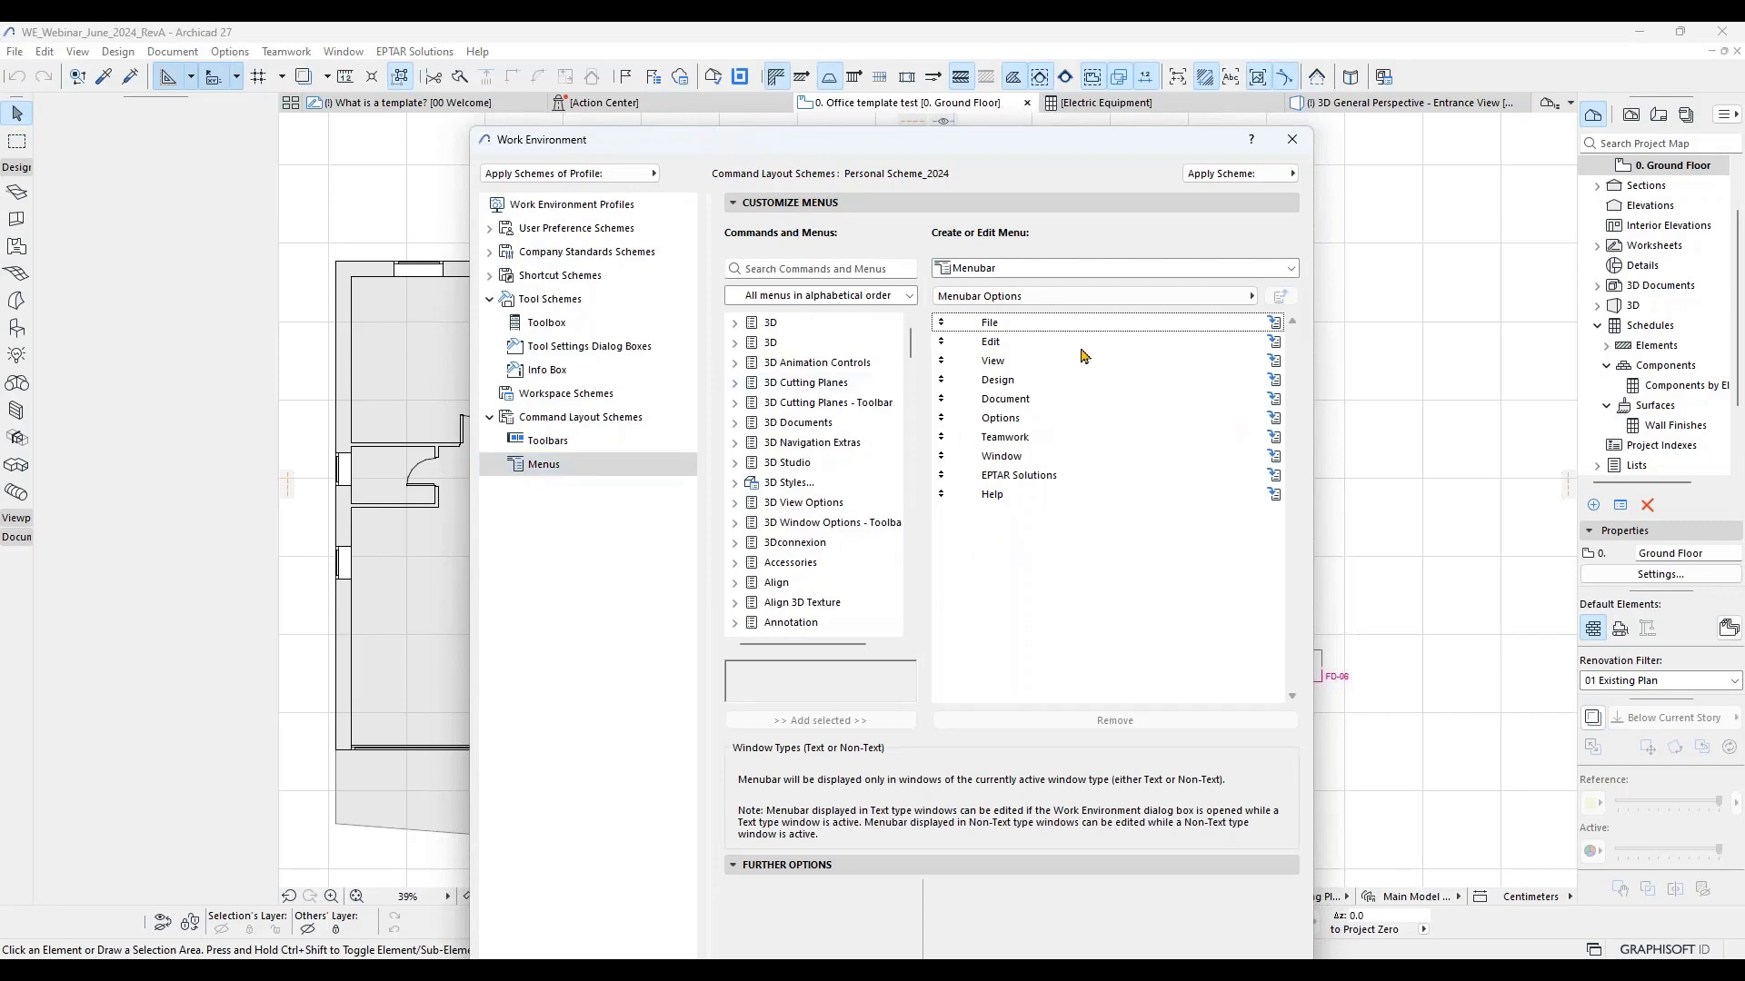
pyautogui.click(1167, 300)
pyautogui.click(1307, 294)
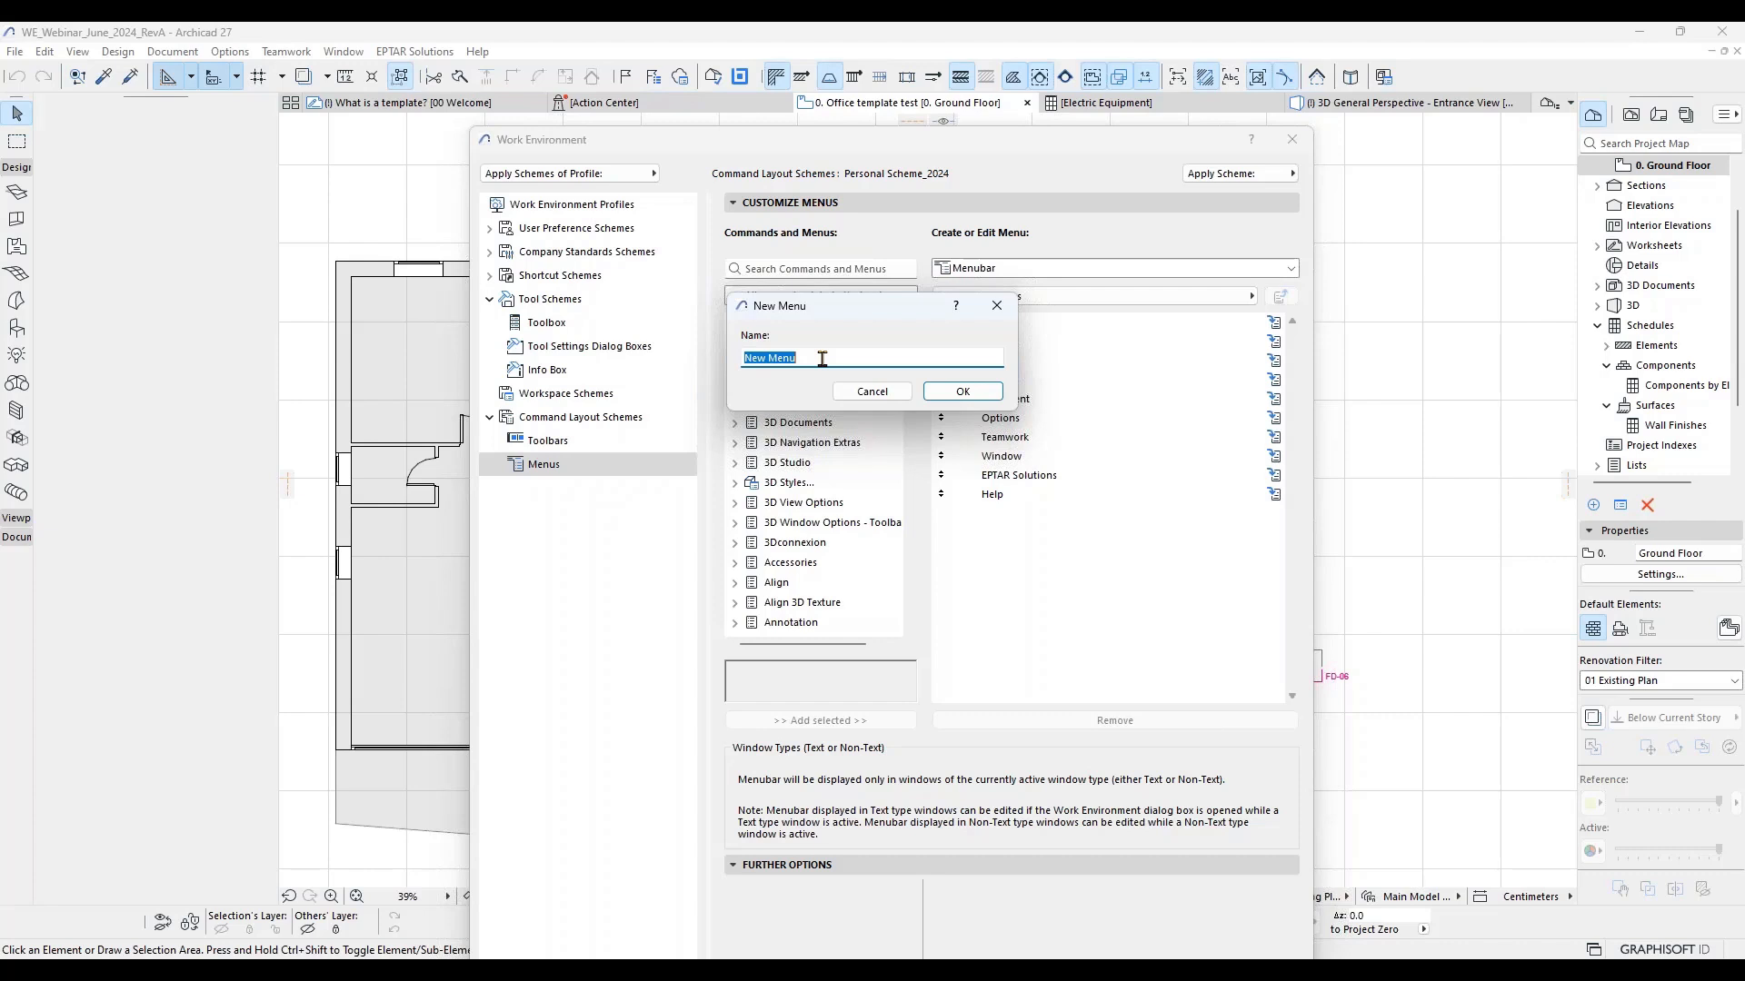
pyautogui.press('shift')
pyautogui.press('shift')
pyautogui.press('shift')
pyautogui.press('shift')
pyautogui.press('shift')
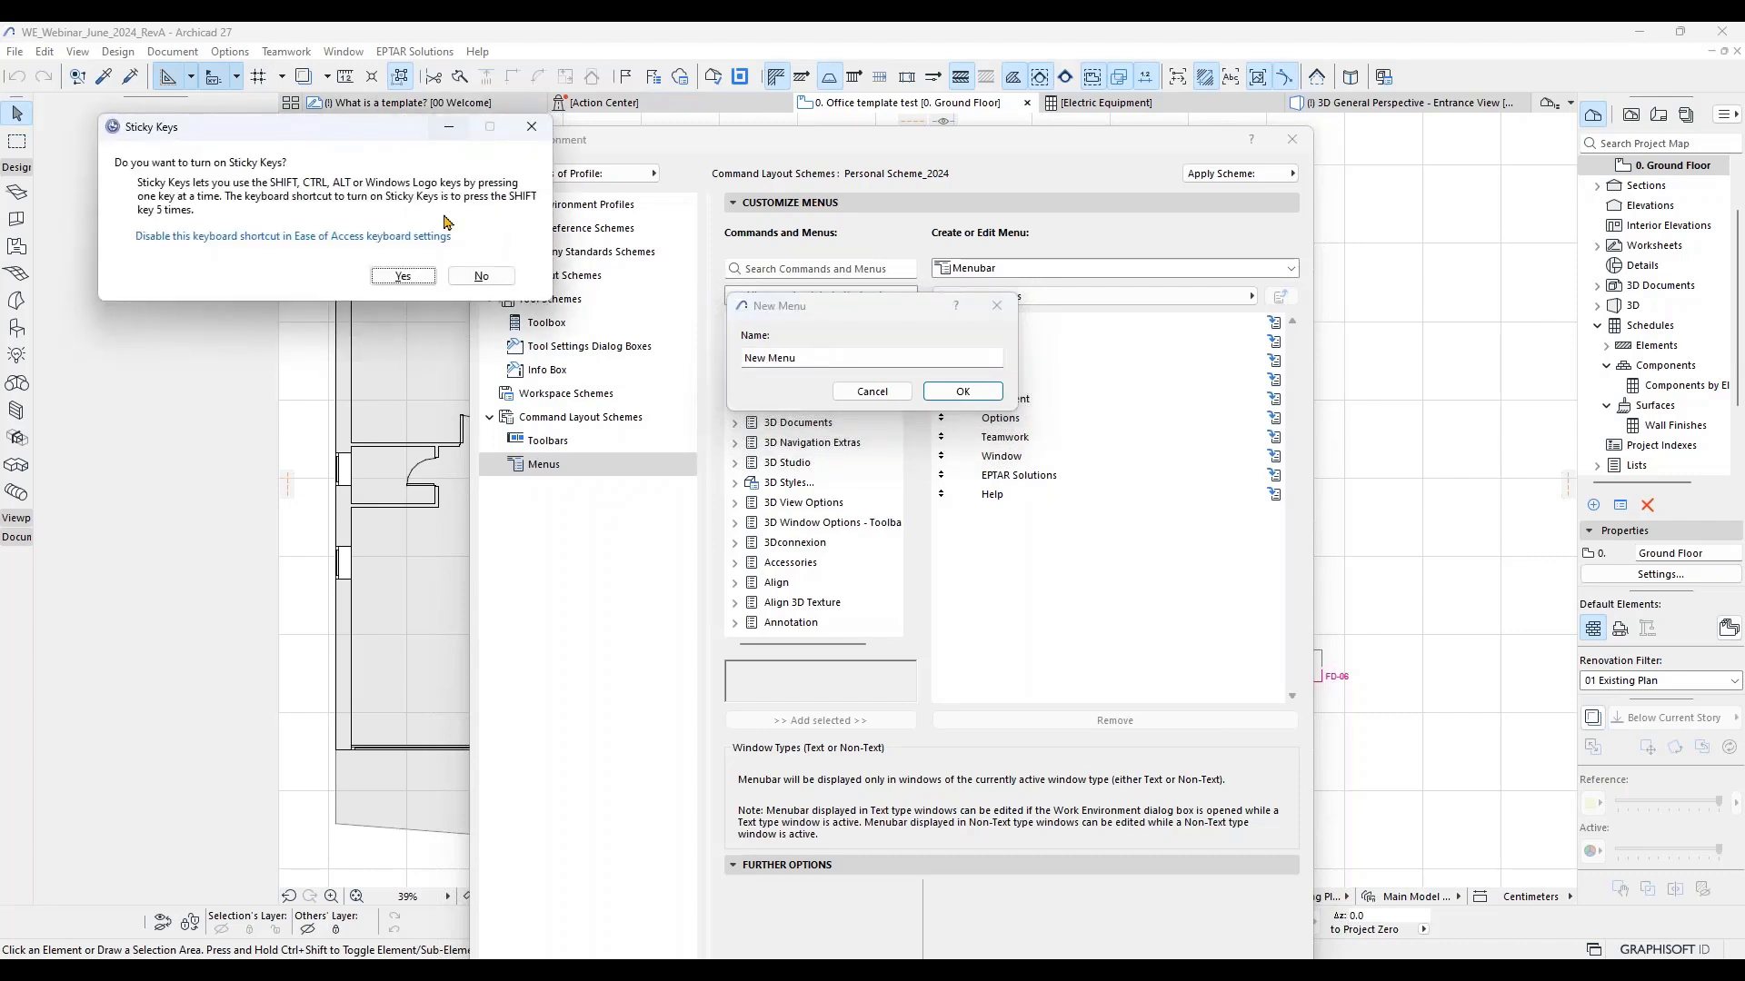
pyautogui.click(481, 275)
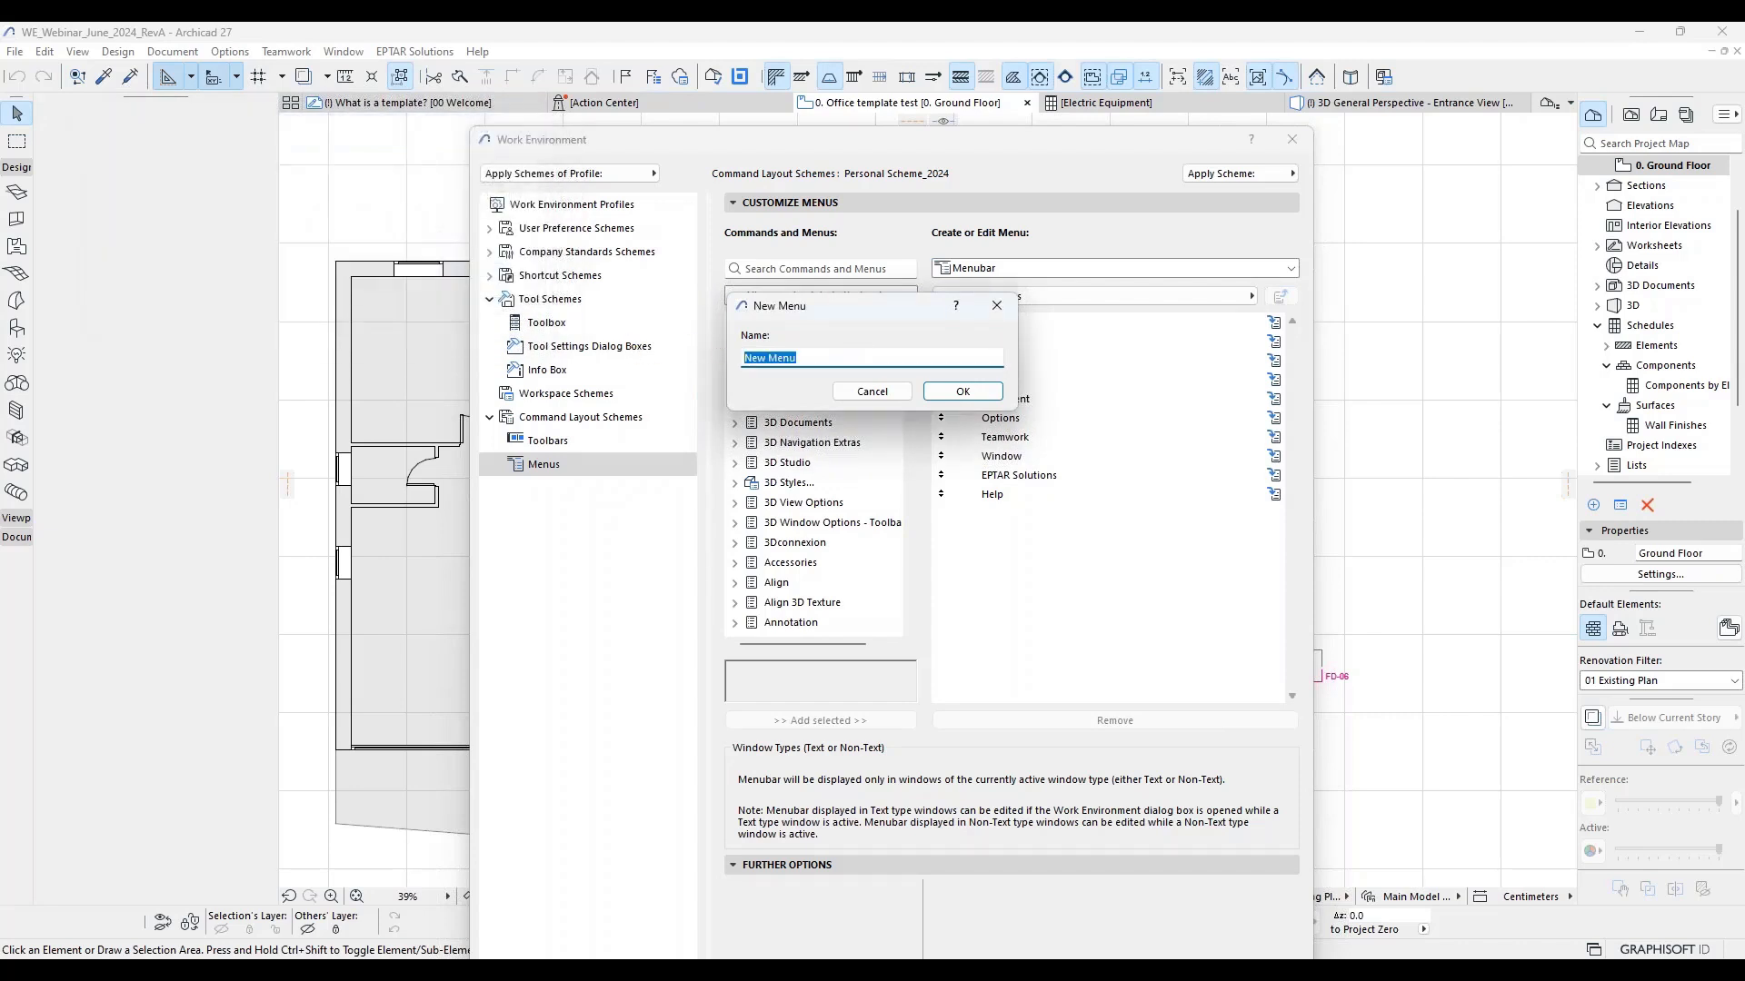
# Step: Name the new menu Practice and confirm its creation
pyautogui.write('Practice')
pyautogui.press('Return')
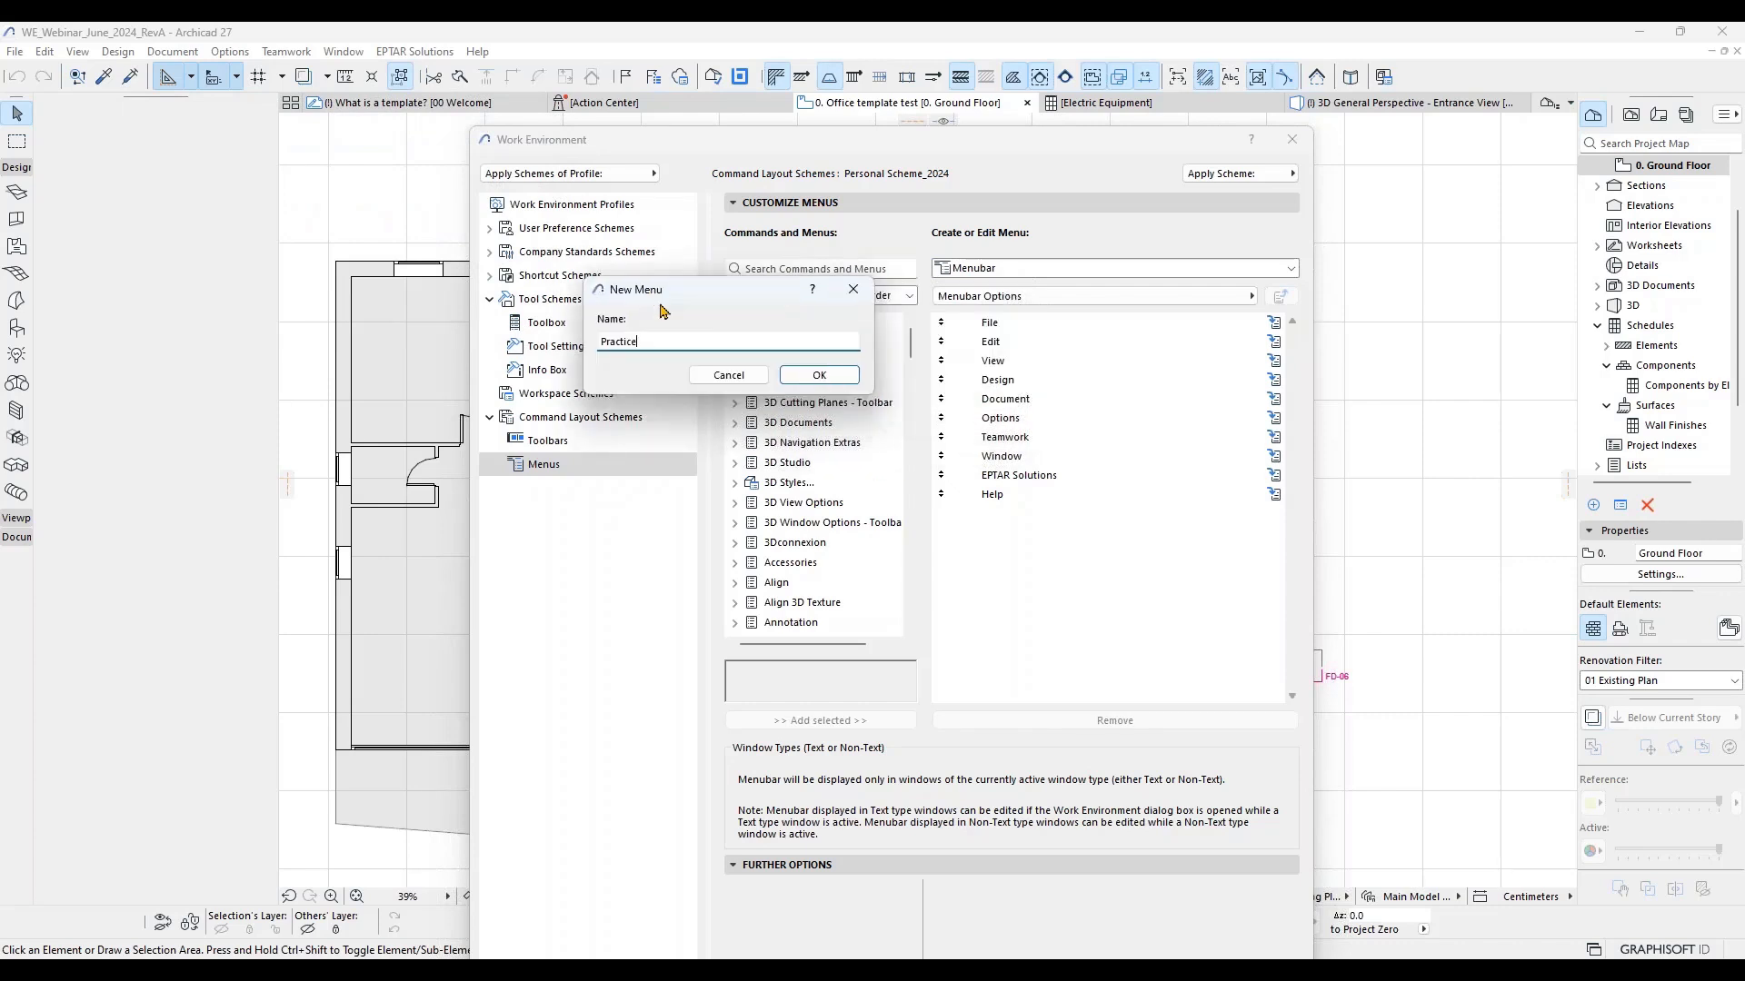
pyautogui.click(818, 376)
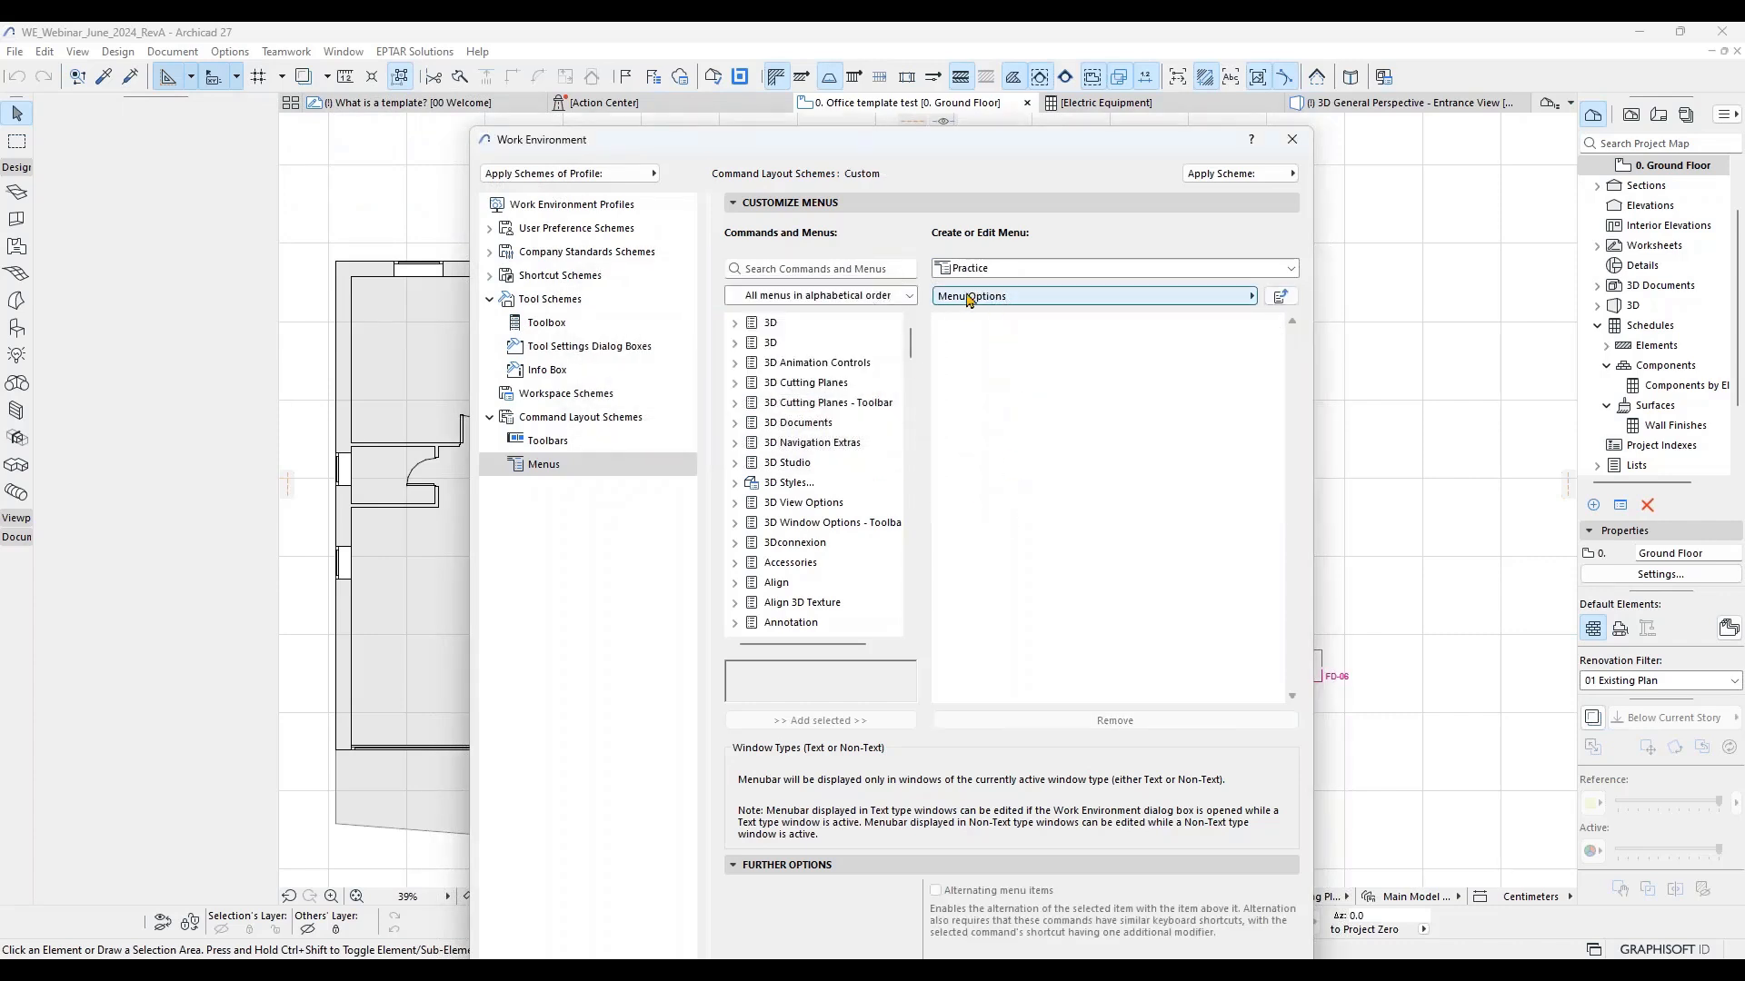
# Step: Search the alphabetical menus for "wall", clear the search, and check the options available for the Practice menu
pyautogui.click(816, 269)
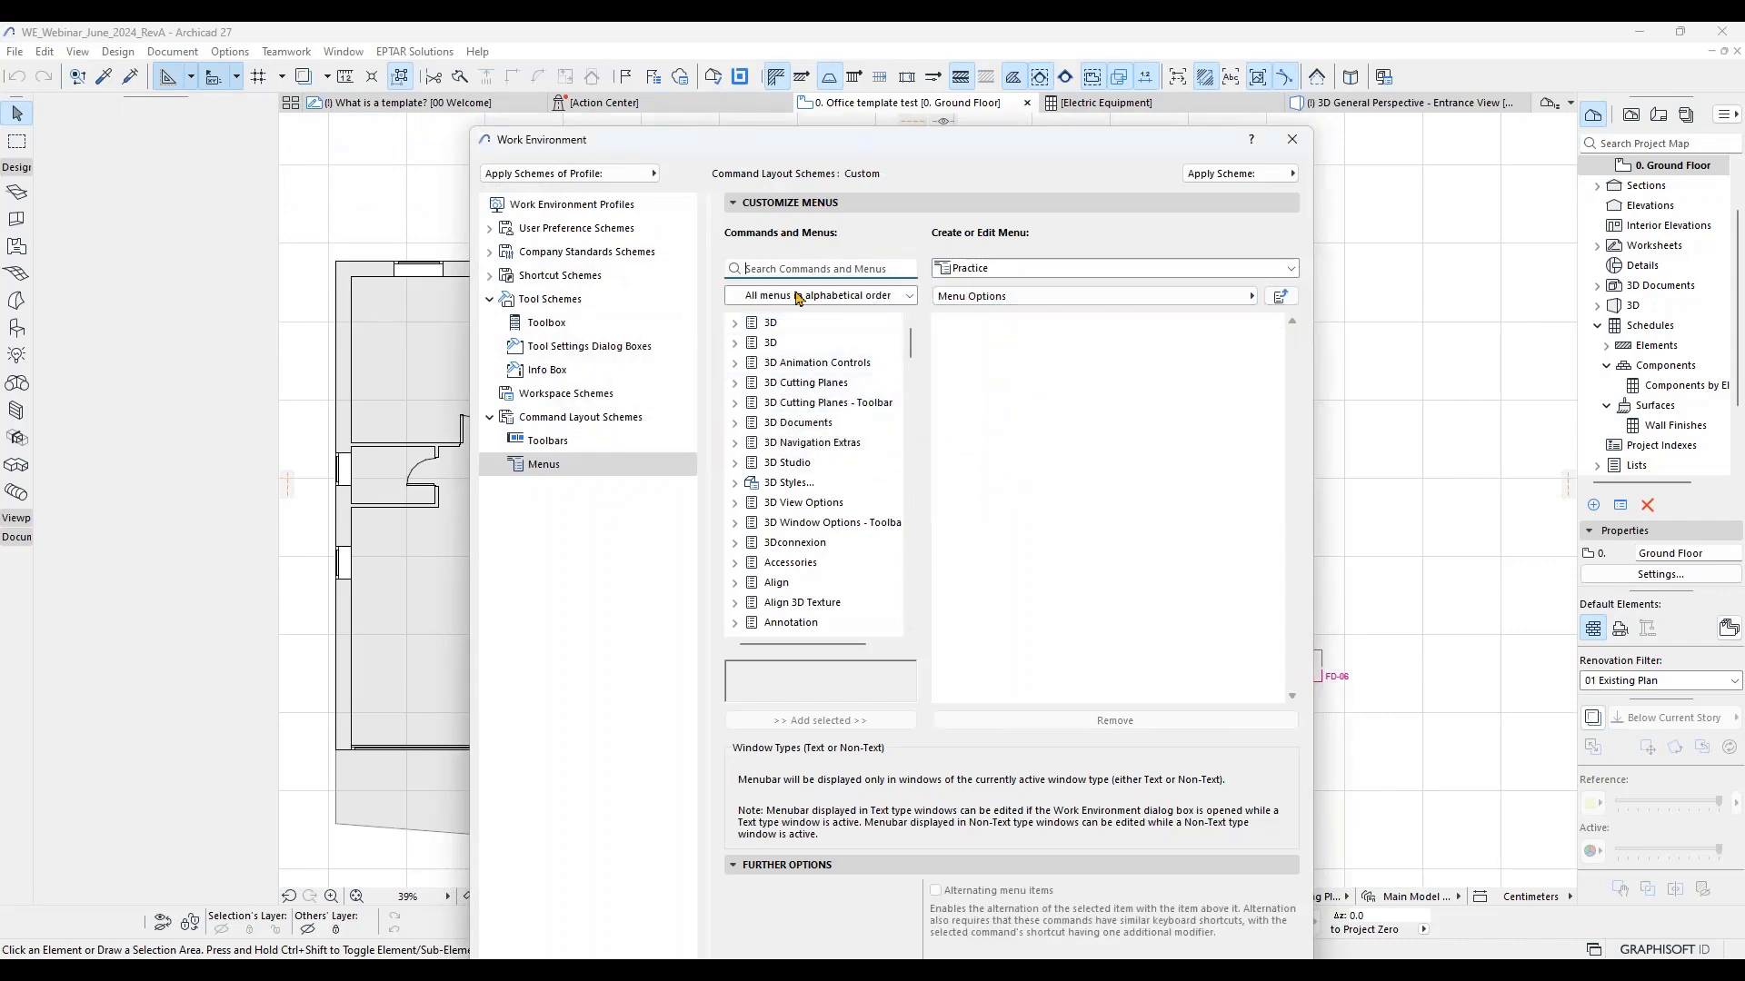
pyautogui.write('wall')
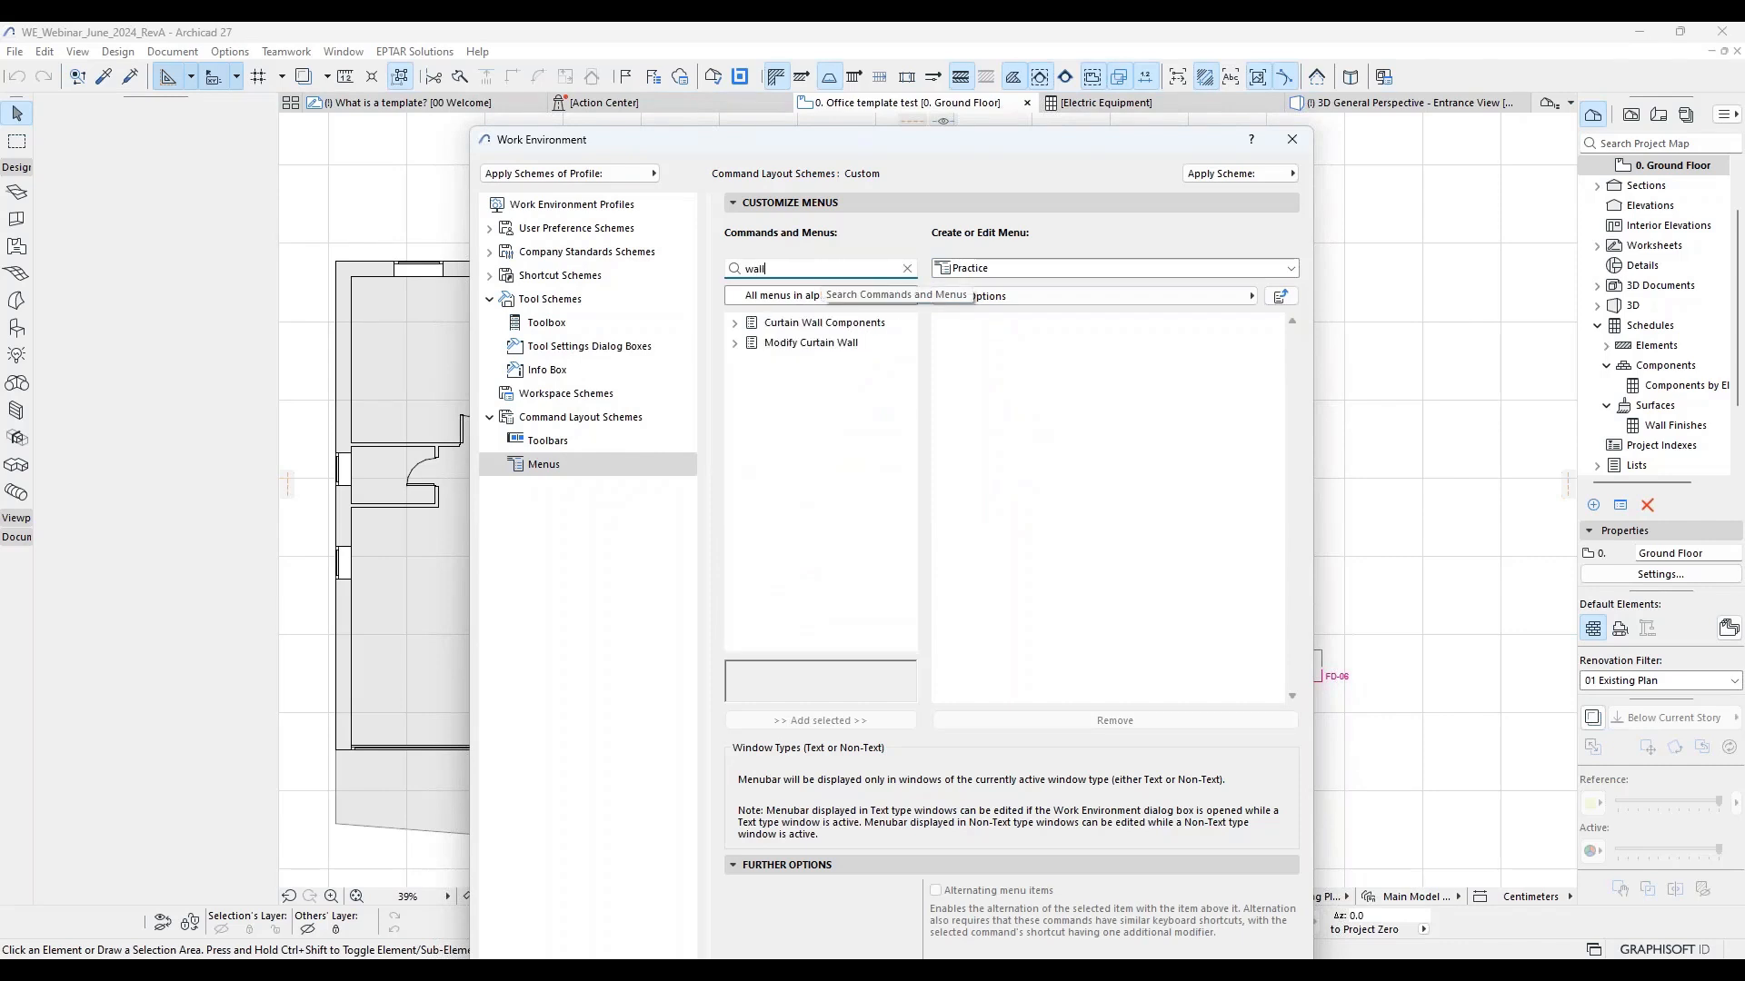
pyautogui.click(907, 269)
pyautogui.click(1032, 300)
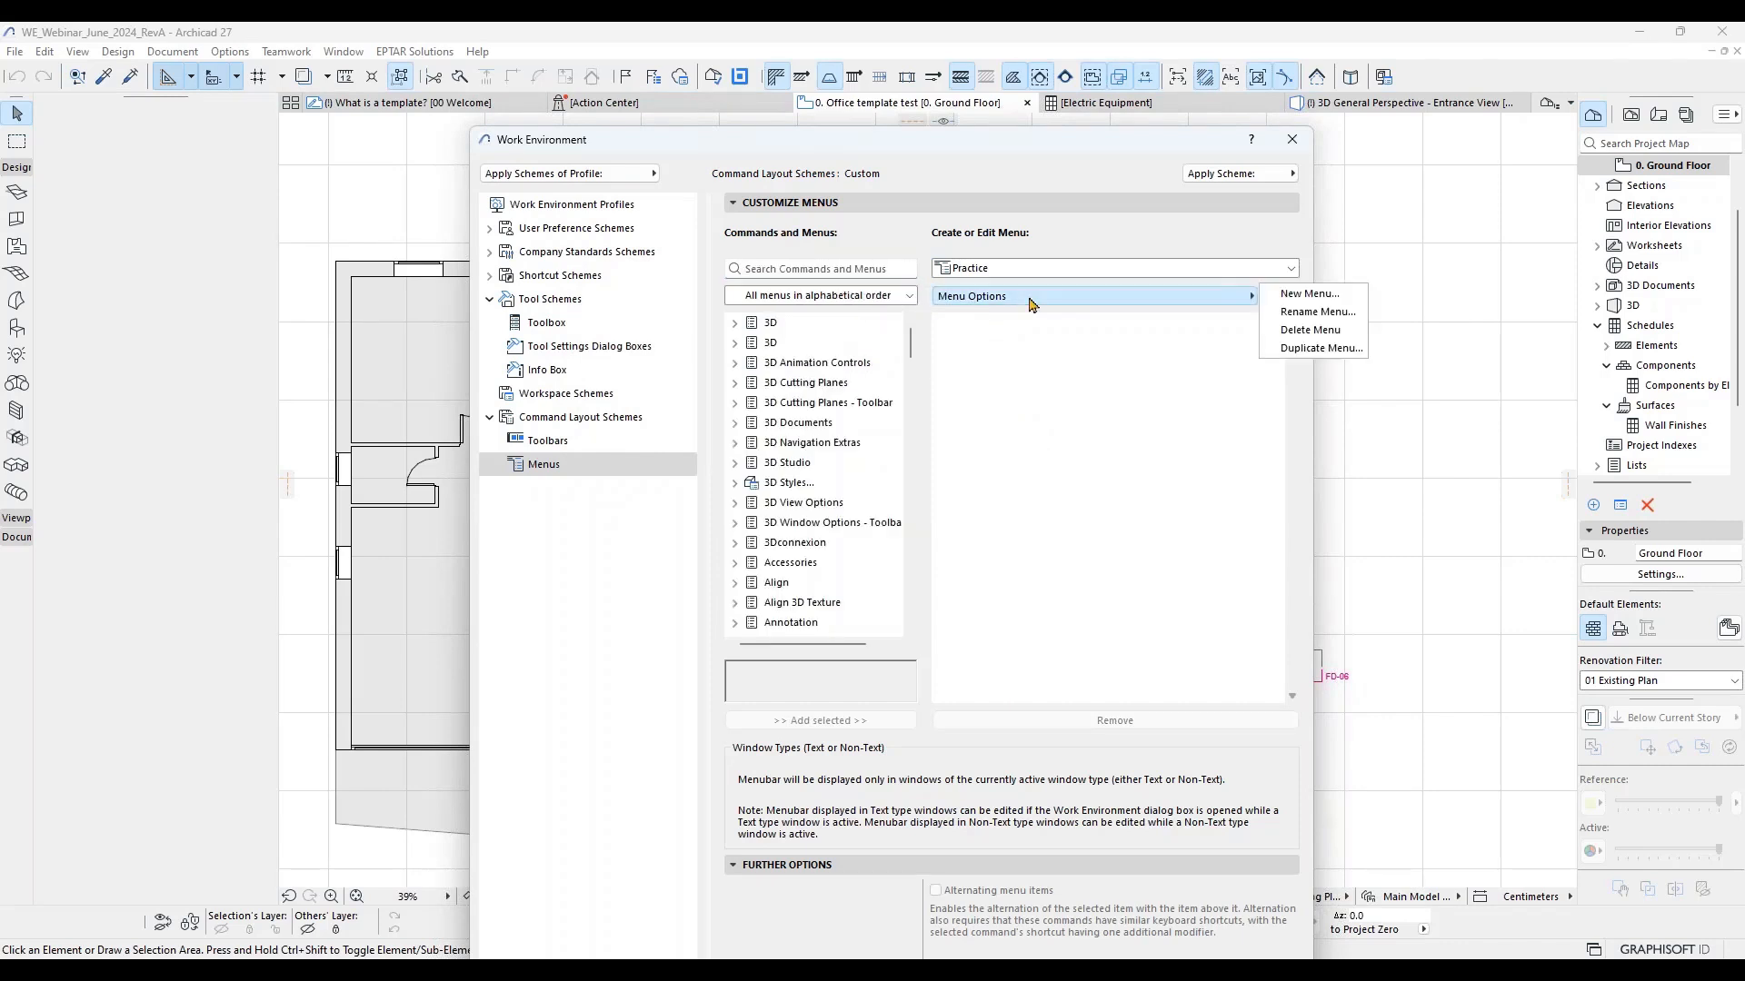
pyautogui.click(1124, 330)
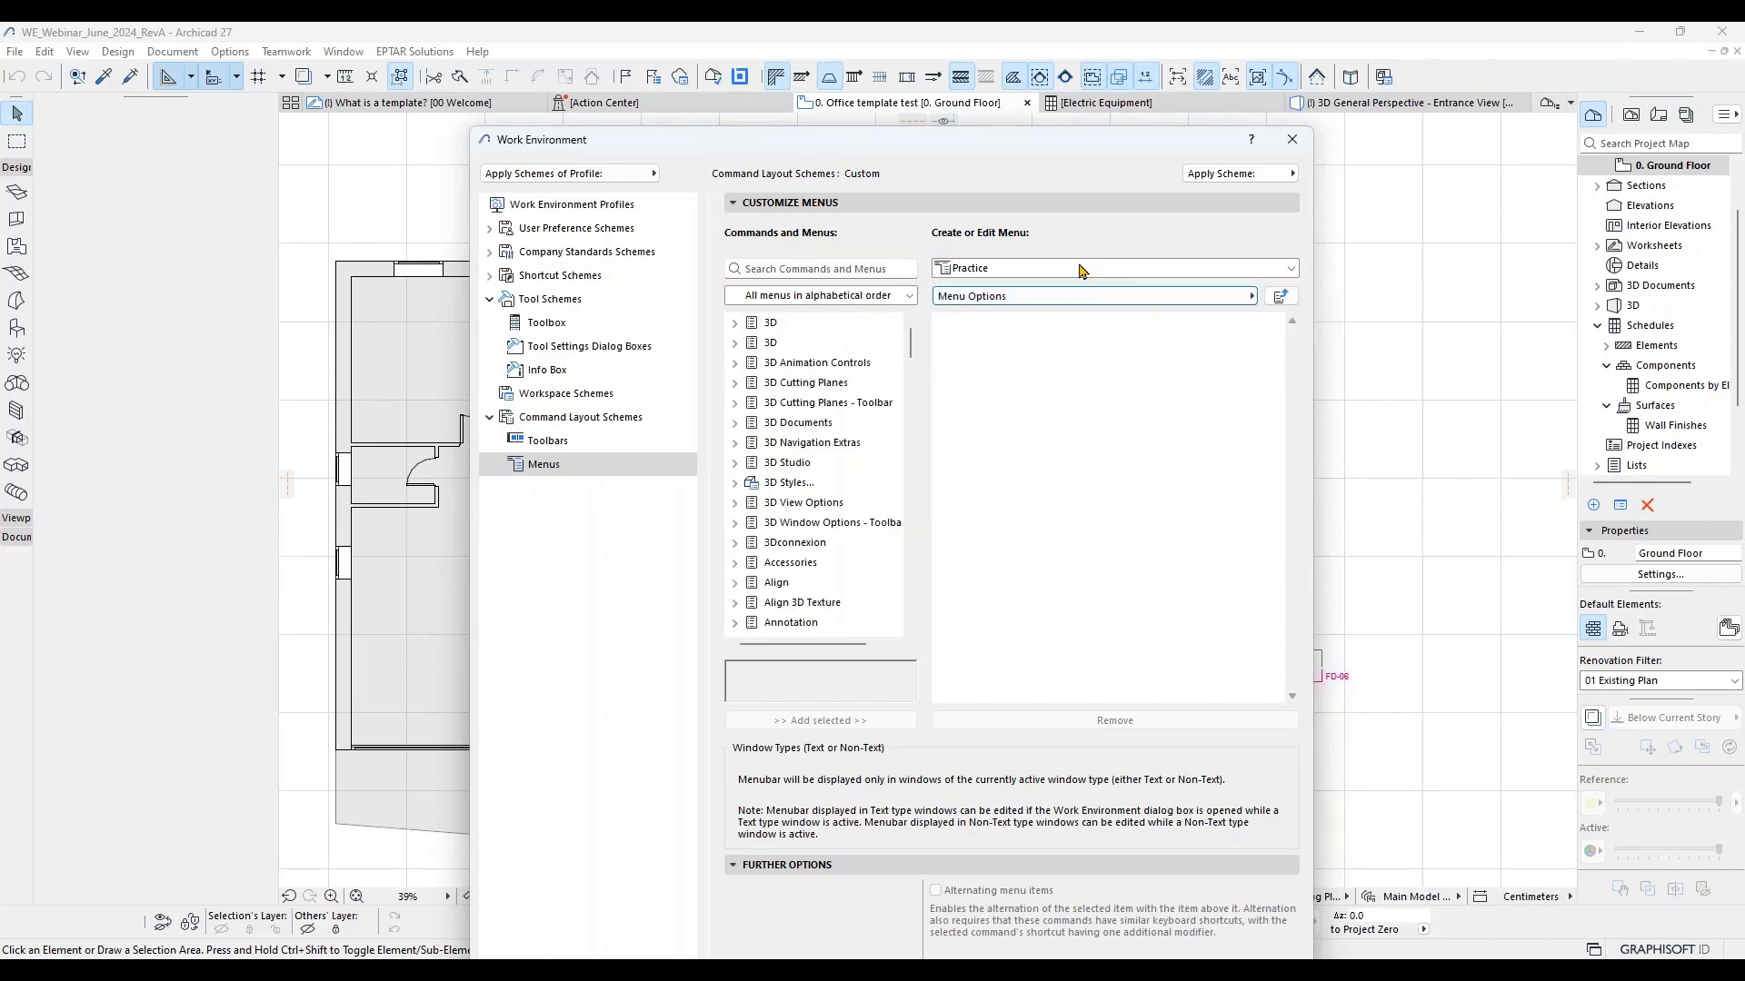
pyautogui.click(854, 298)
pyautogui.click(842, 299)
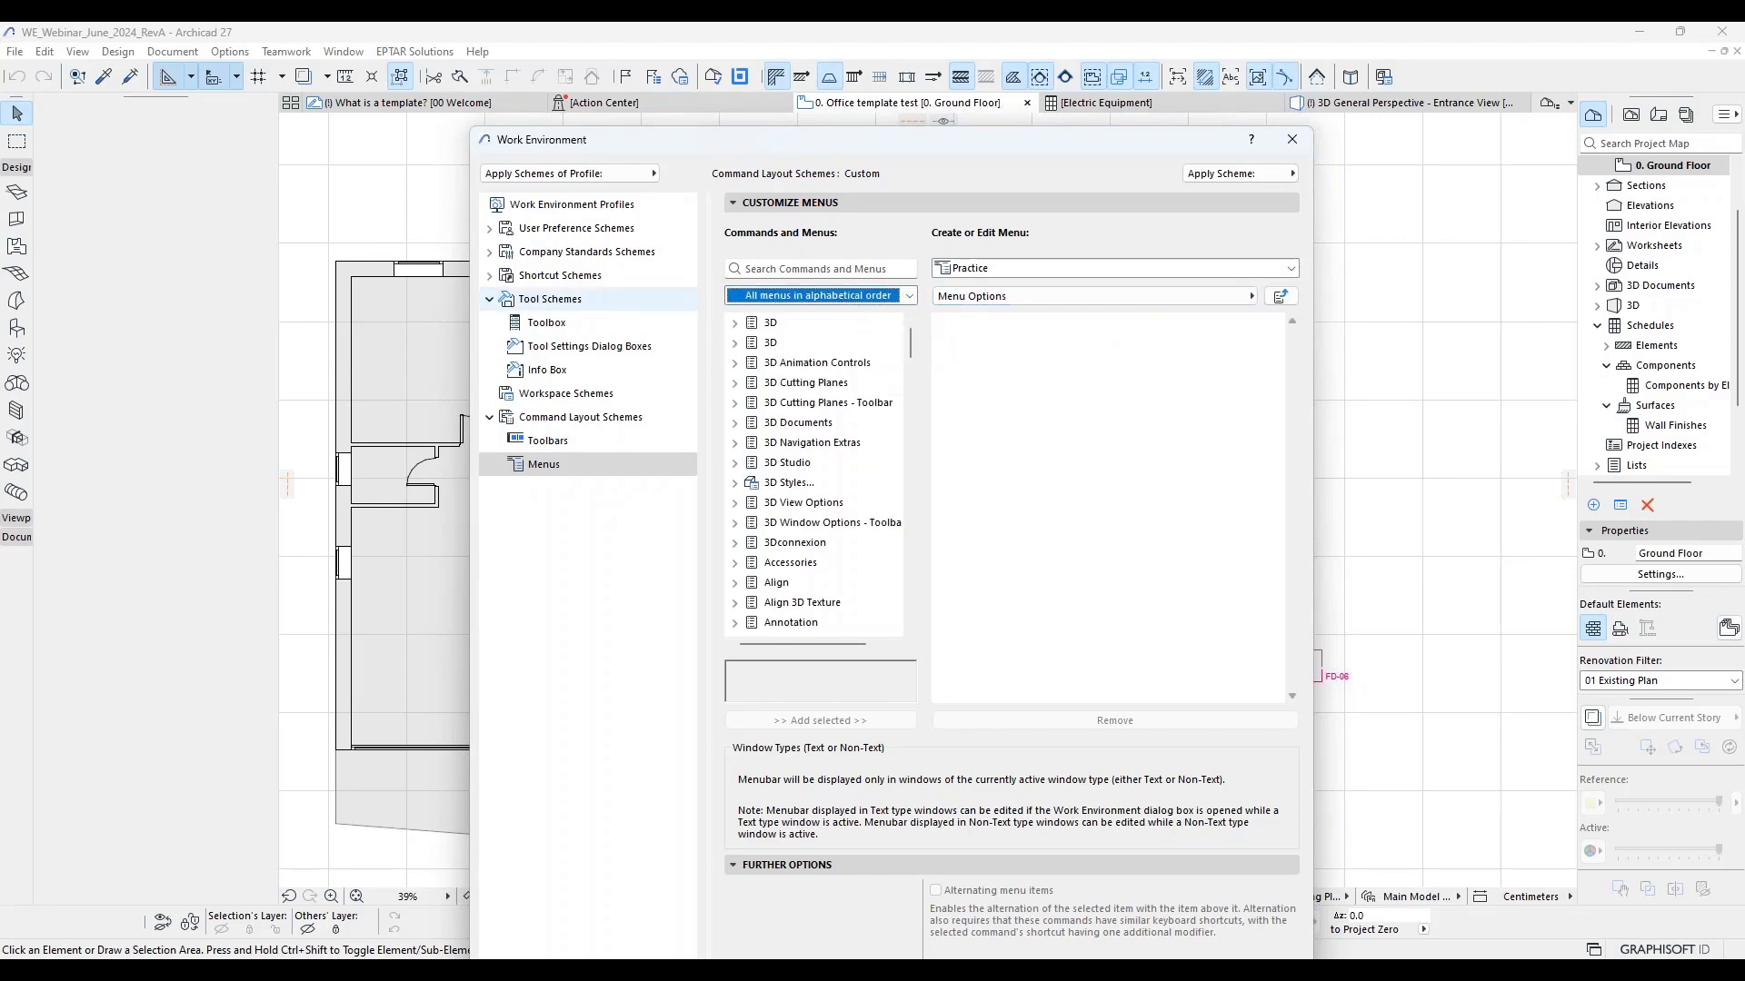
# Step: Switch the command list to the current menu structure, and from there to all new commands in alphabetical order
pyautogui.click(810, 299)
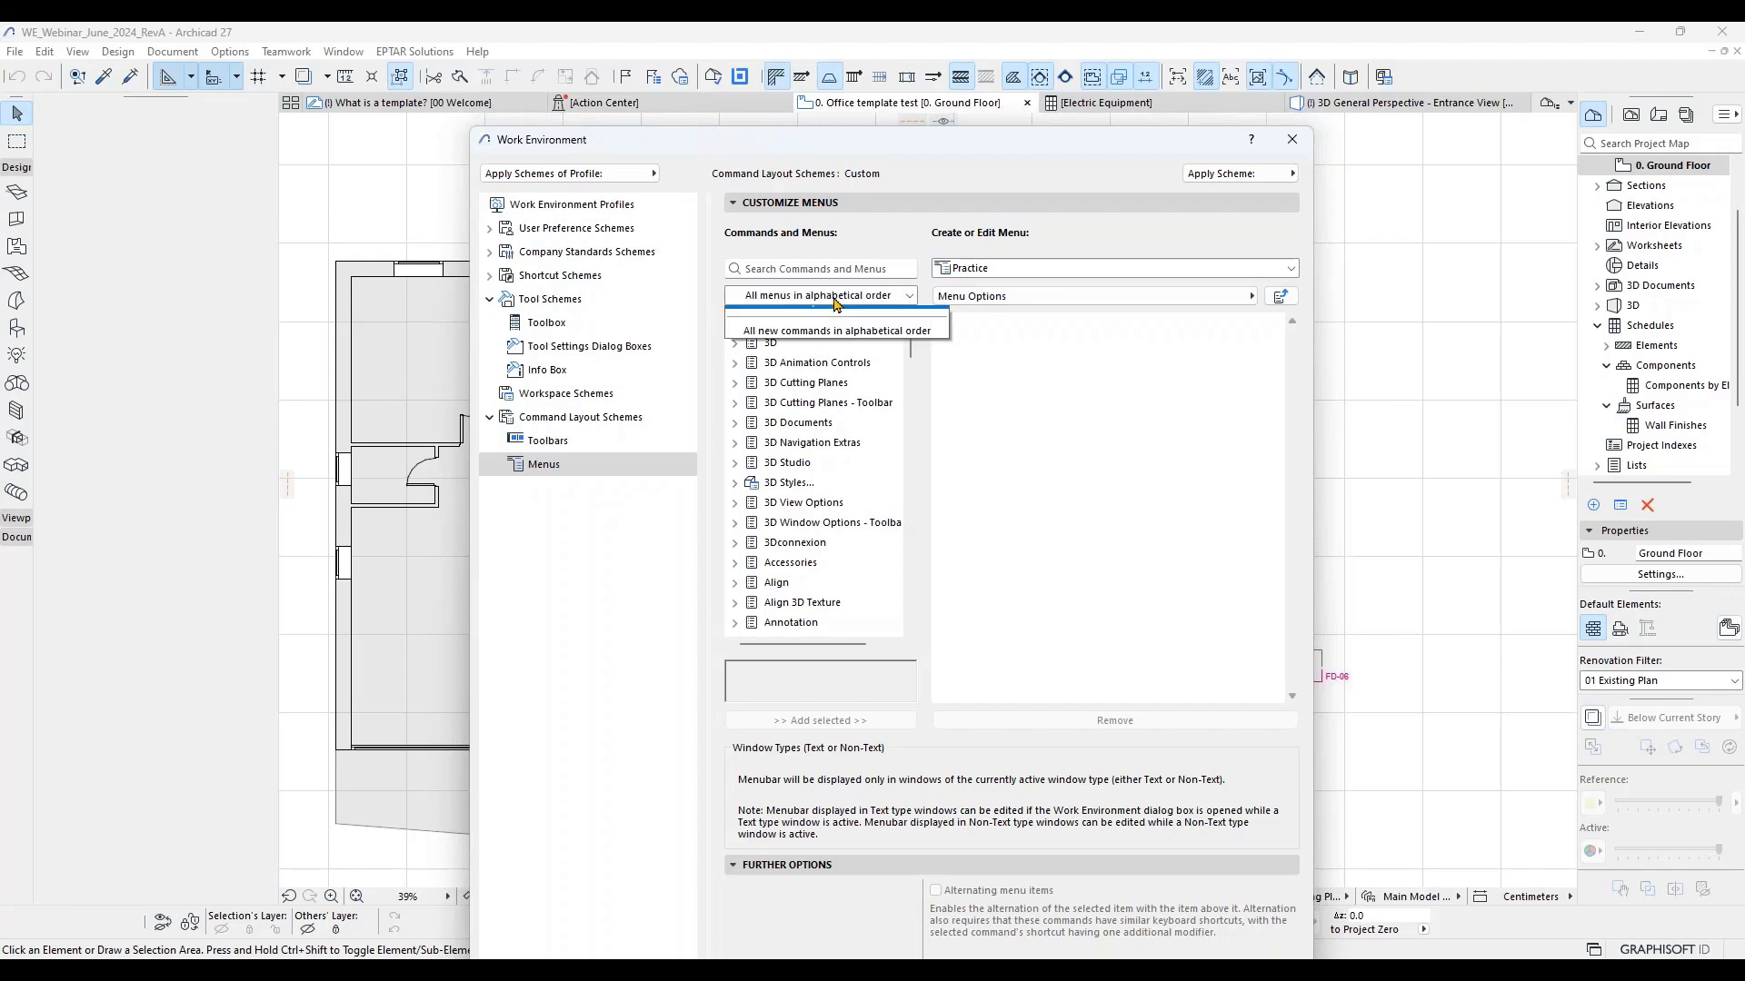
pyautogui.click(837, 316)
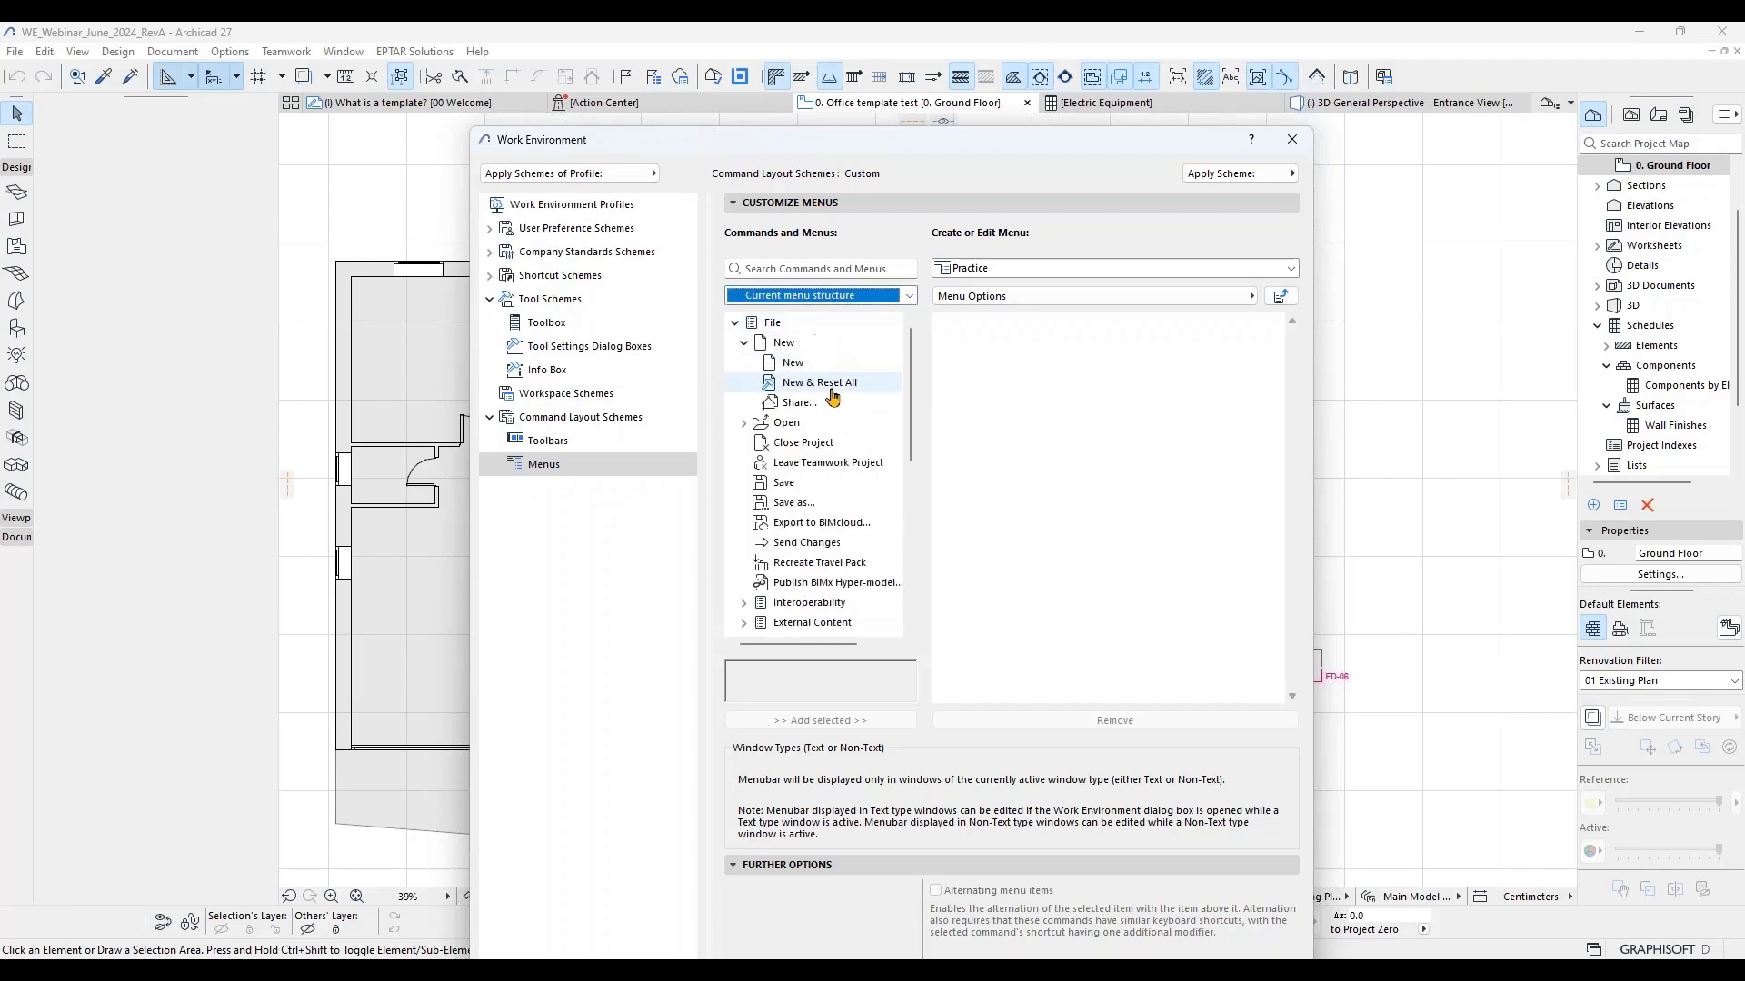
pyautogui.click(824, 304)
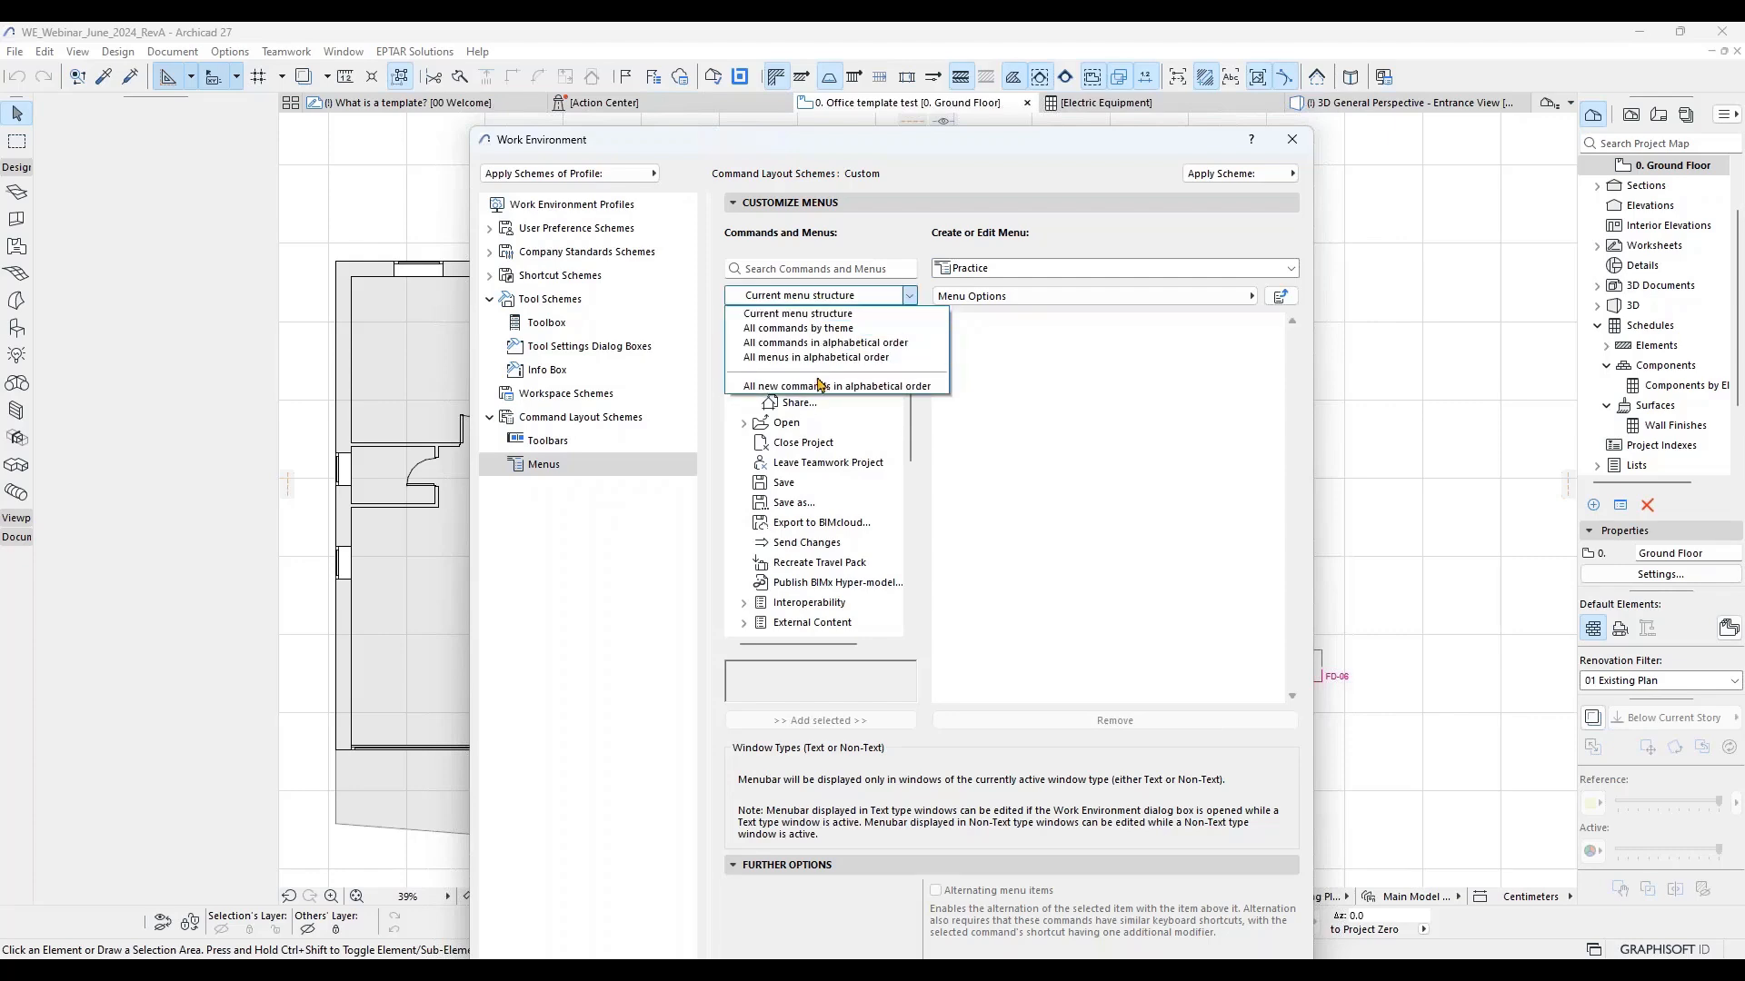
pyautogui.click(825, 384)
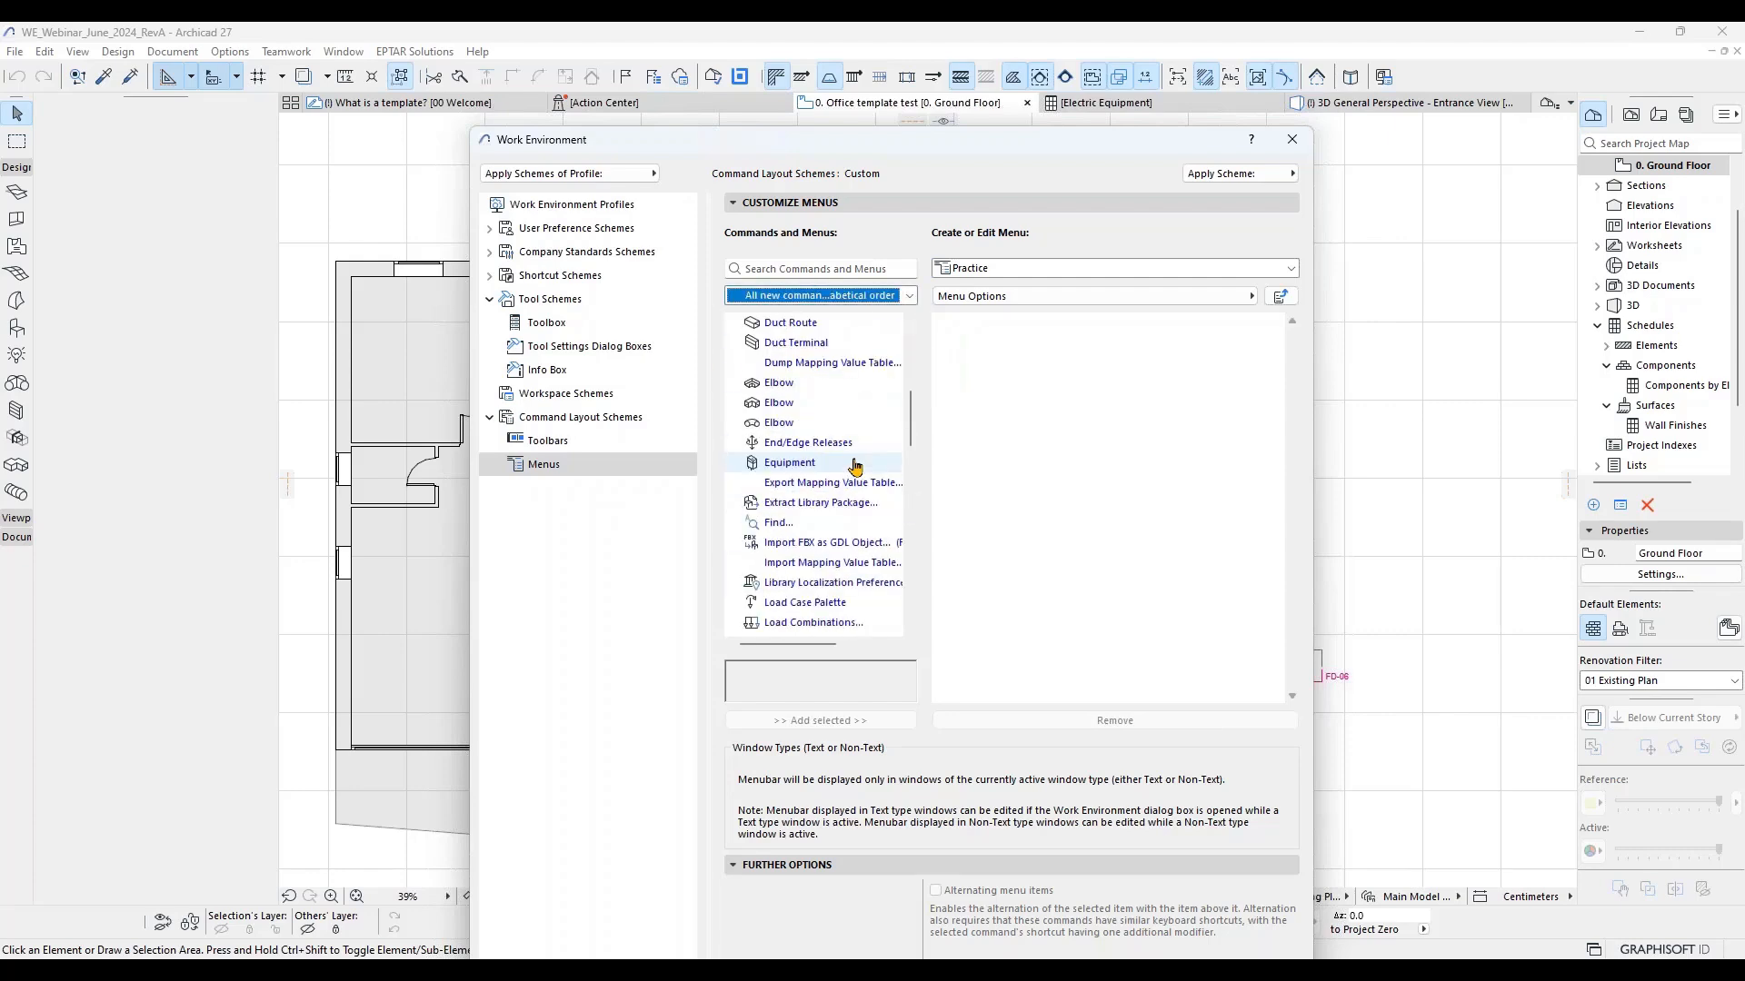
# Step: Search the new commands for "Wall" and clear the search text
pyautogui.click(800, 269)
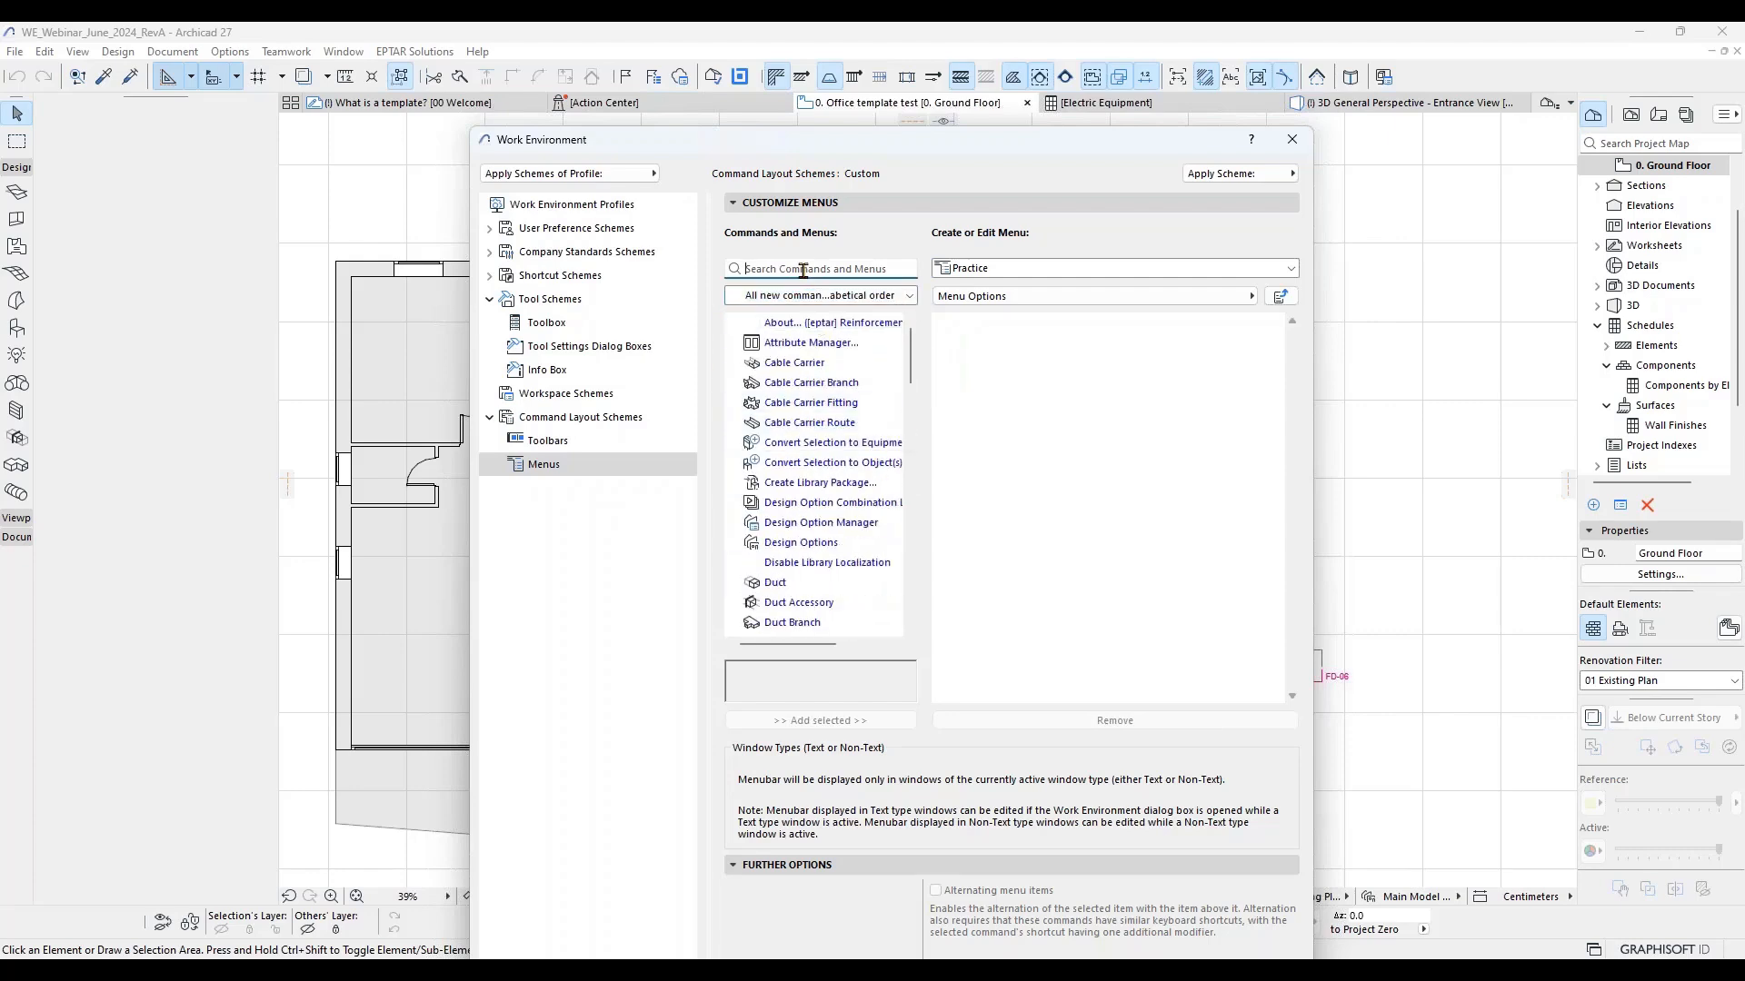
pyautogui.write('Wall')
pyautogui.press('BackSpace')
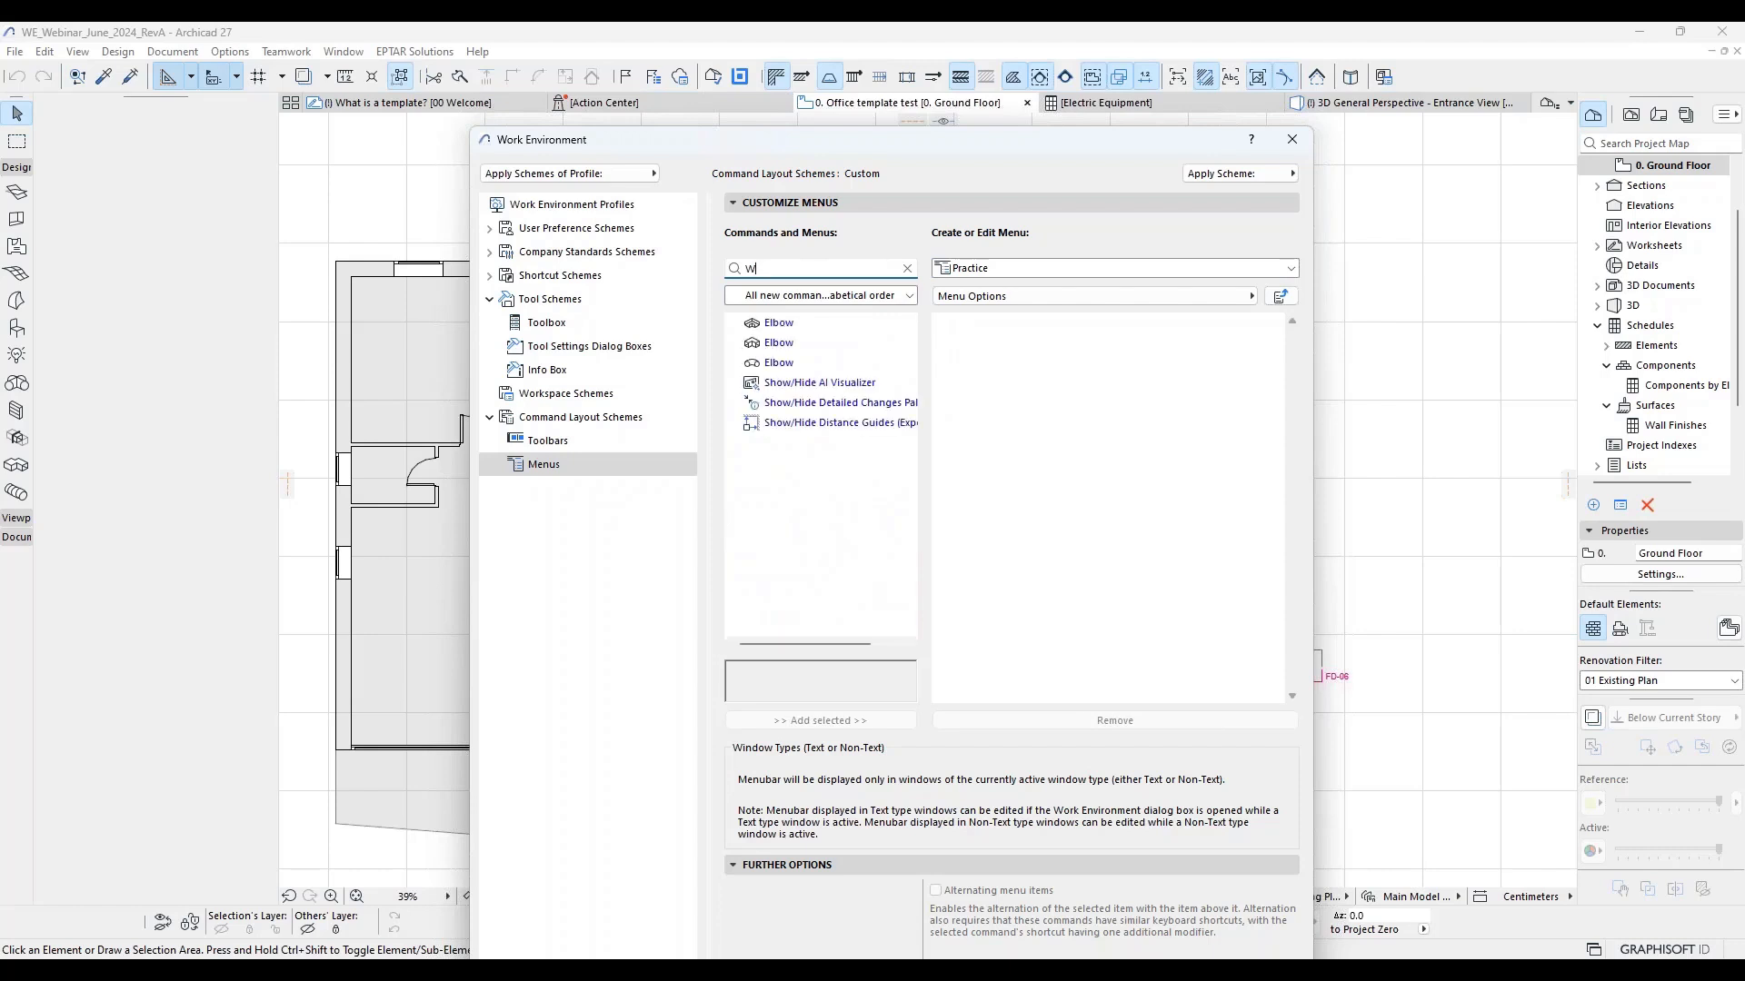
pyautogui.press('BackSpace')
# Step: List all commands by theme and browse the theme groups, expanding 3D Navigation and briefly Document
pyautogui.click(822, 295)
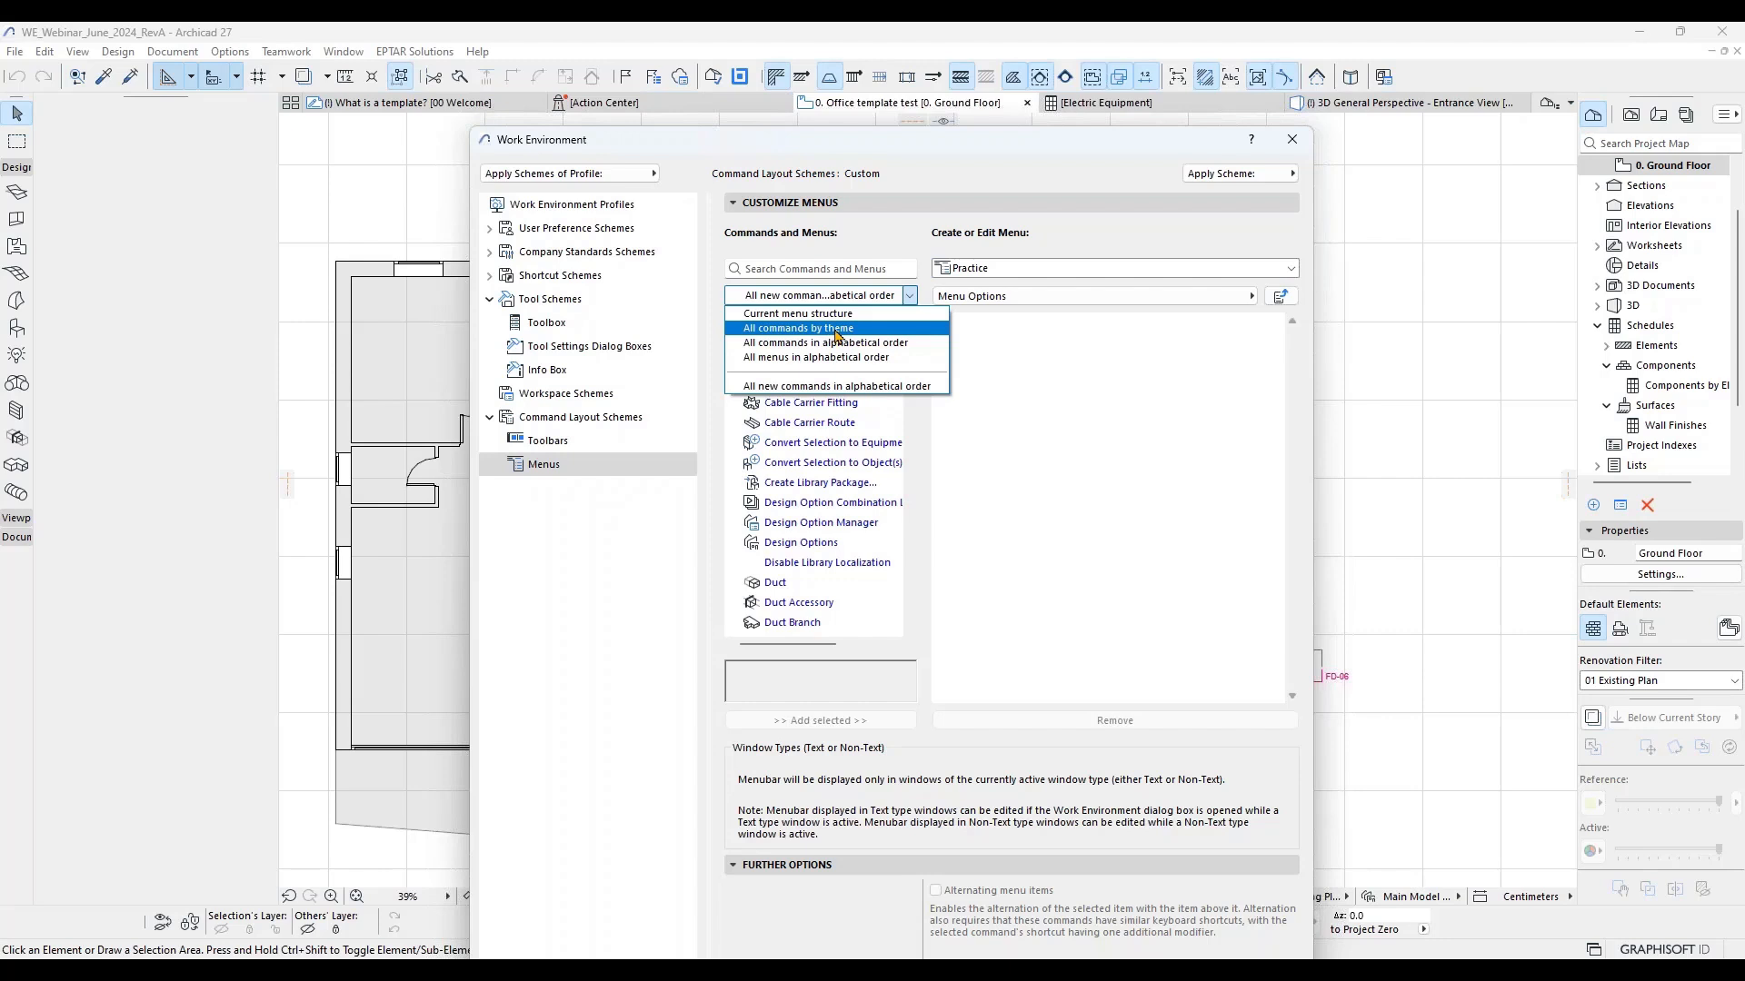
pyautogui.click(838, 334)
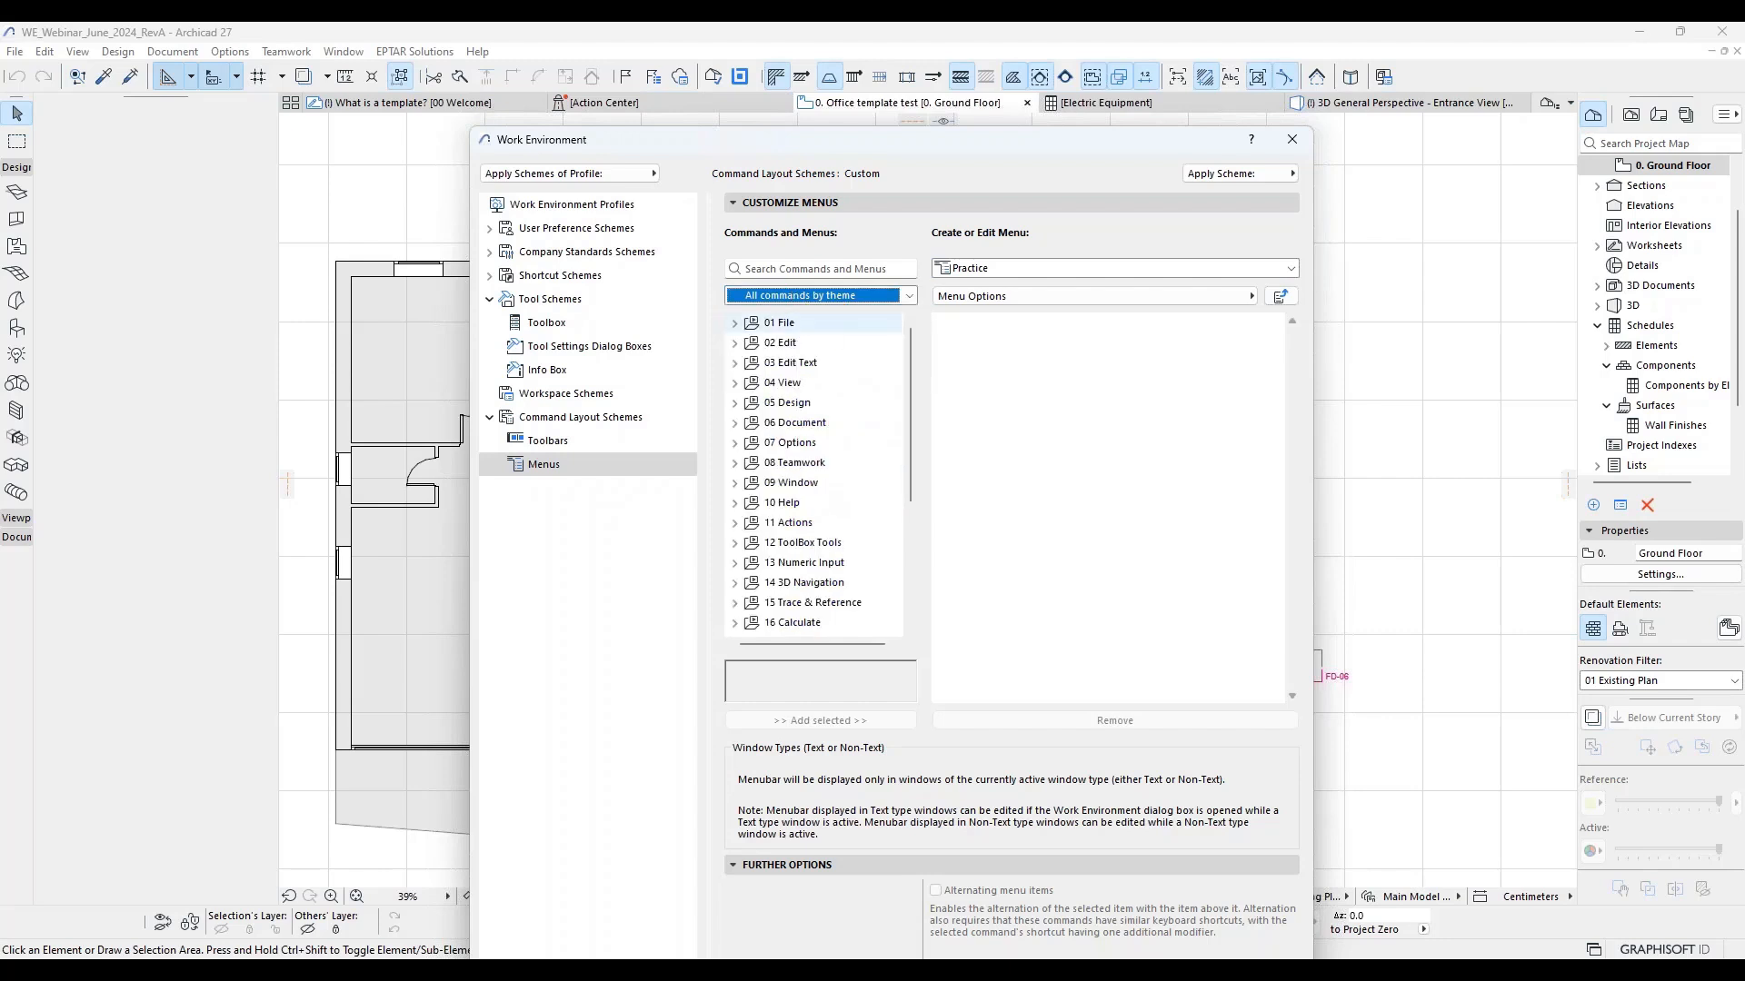
pyautogui.scroll(-4, 825, 464)
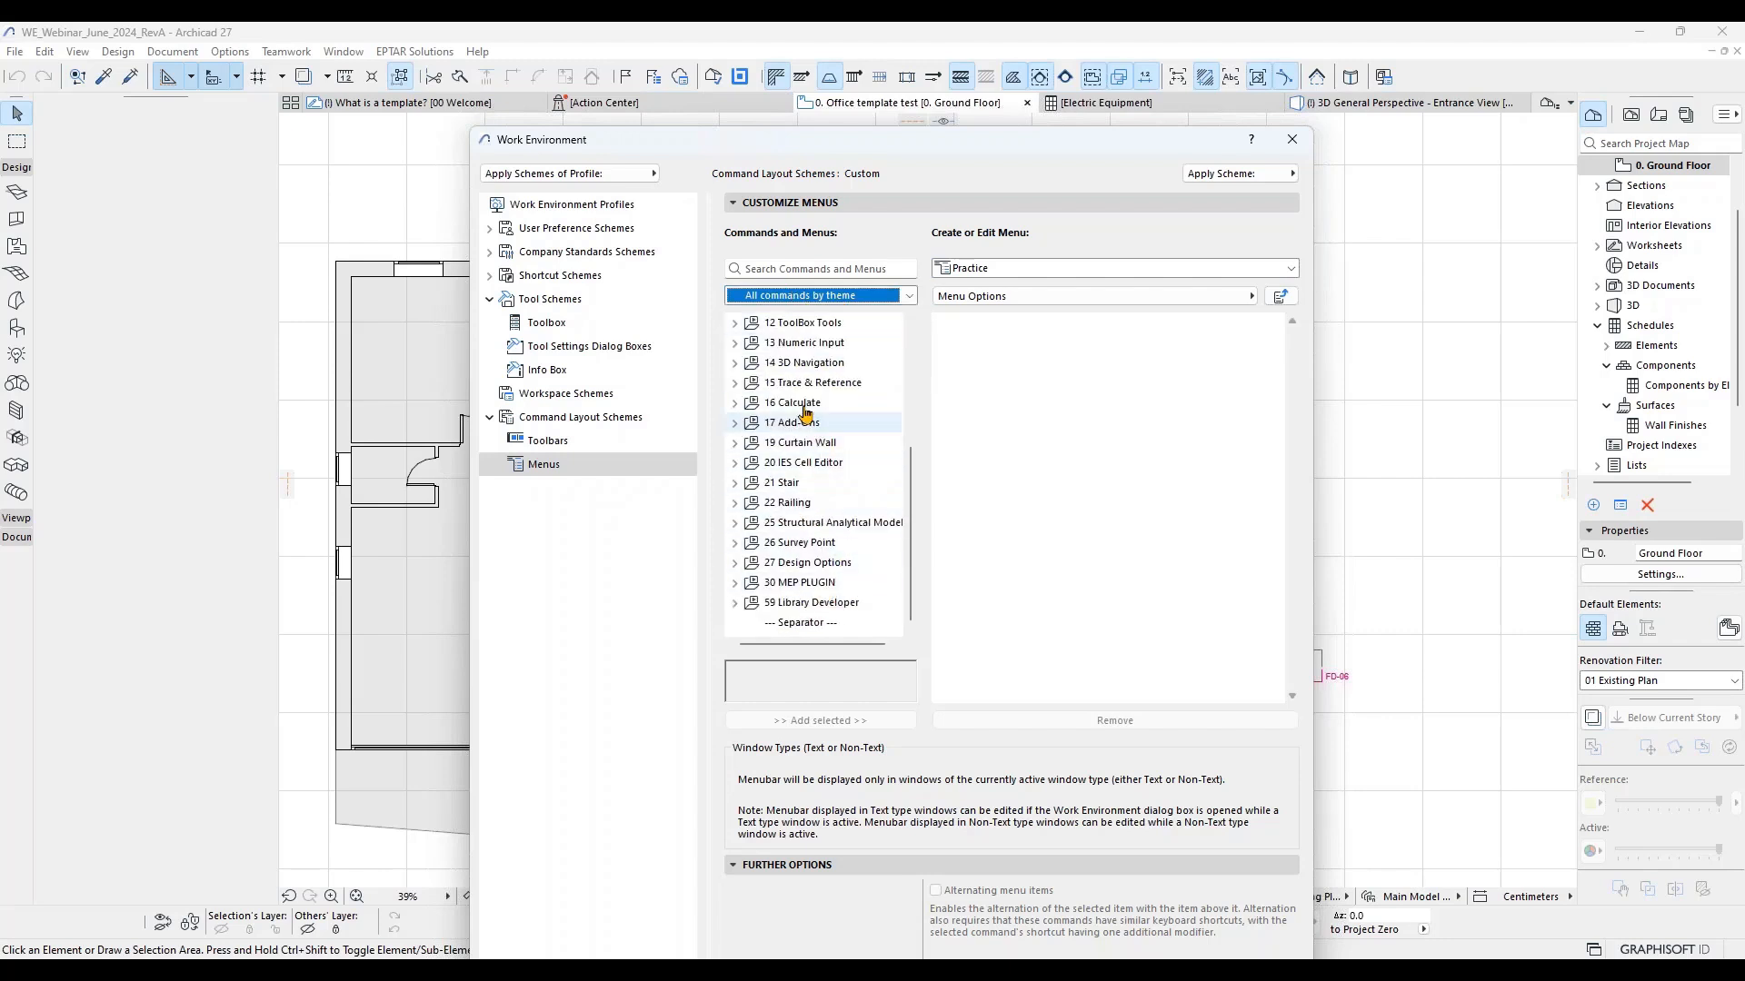
pyautogui.click(734, 365)
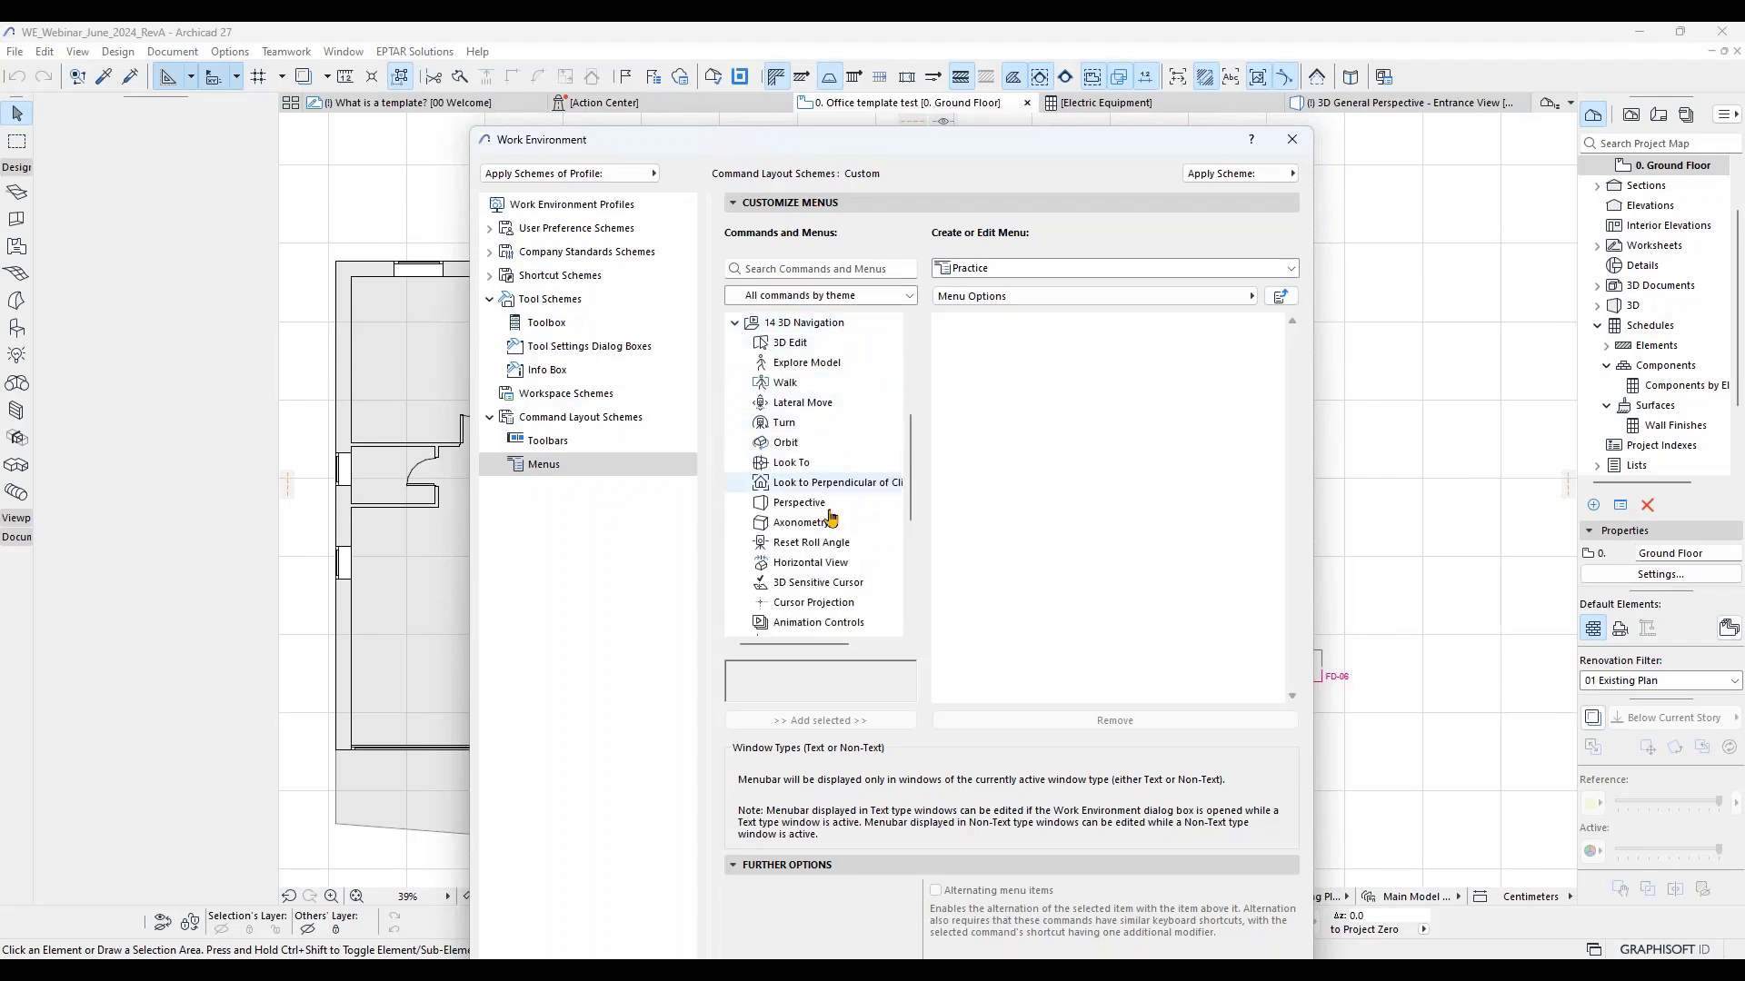
pyautogui.scroll(-5, 833, 546)
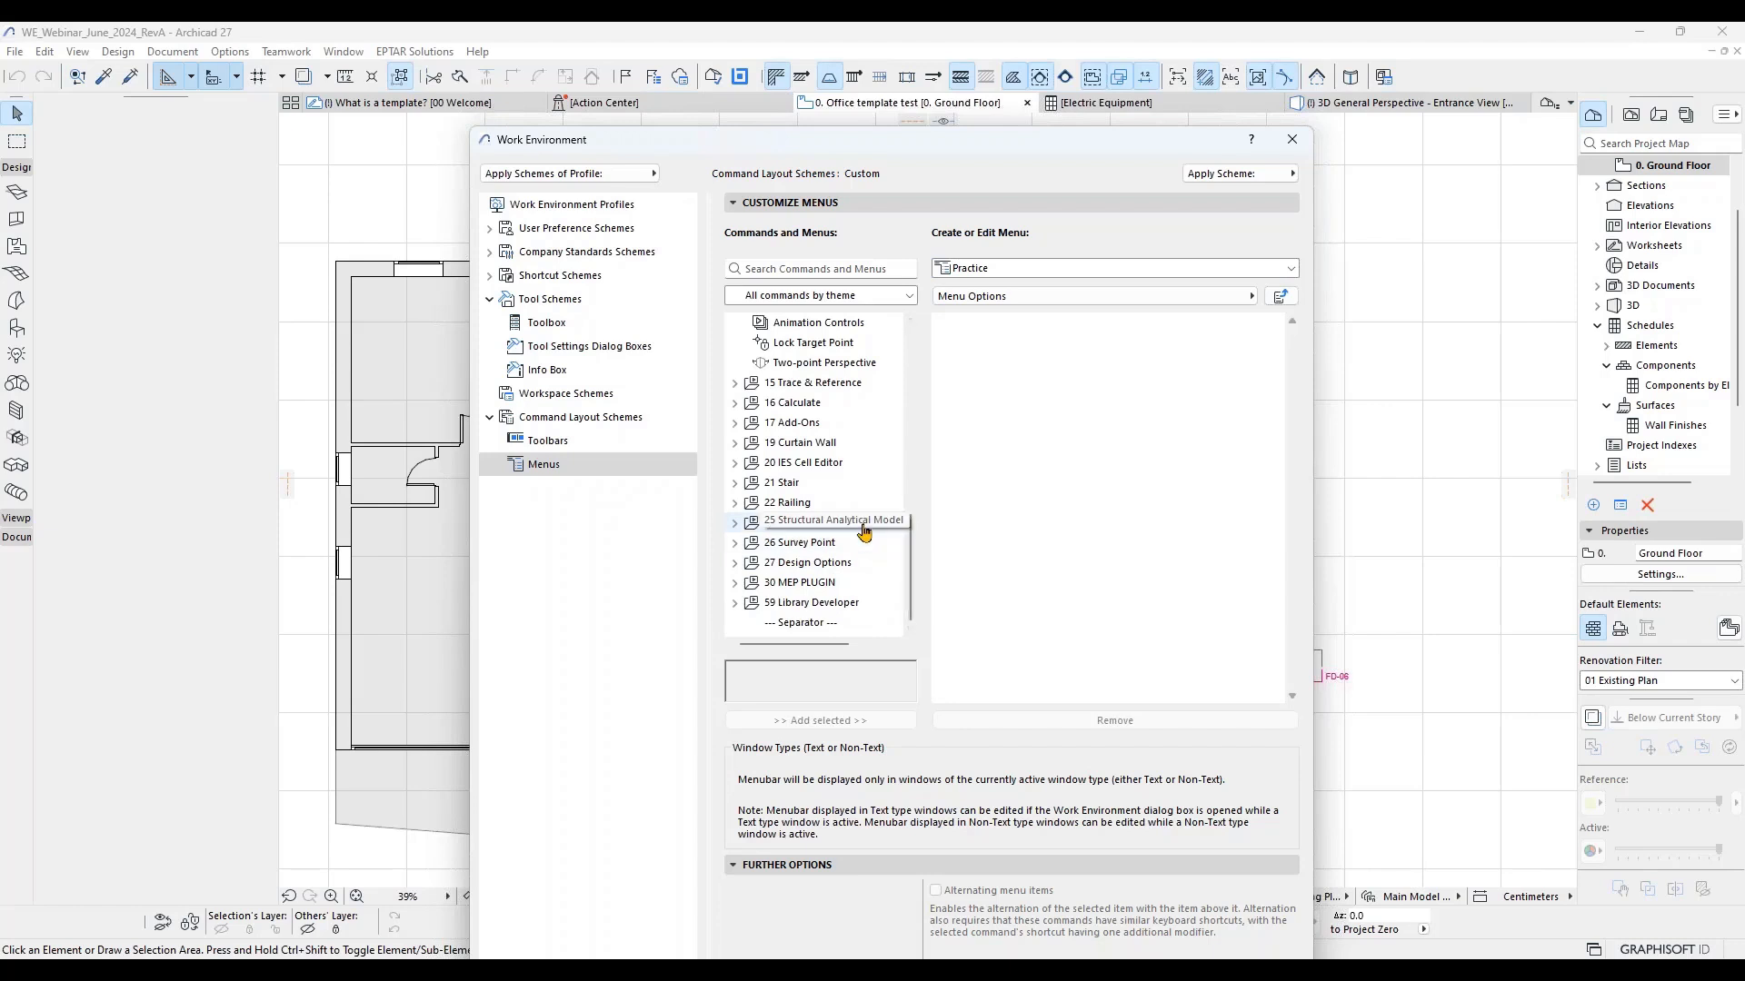
pyautogui.scroll(5, 831, 563)
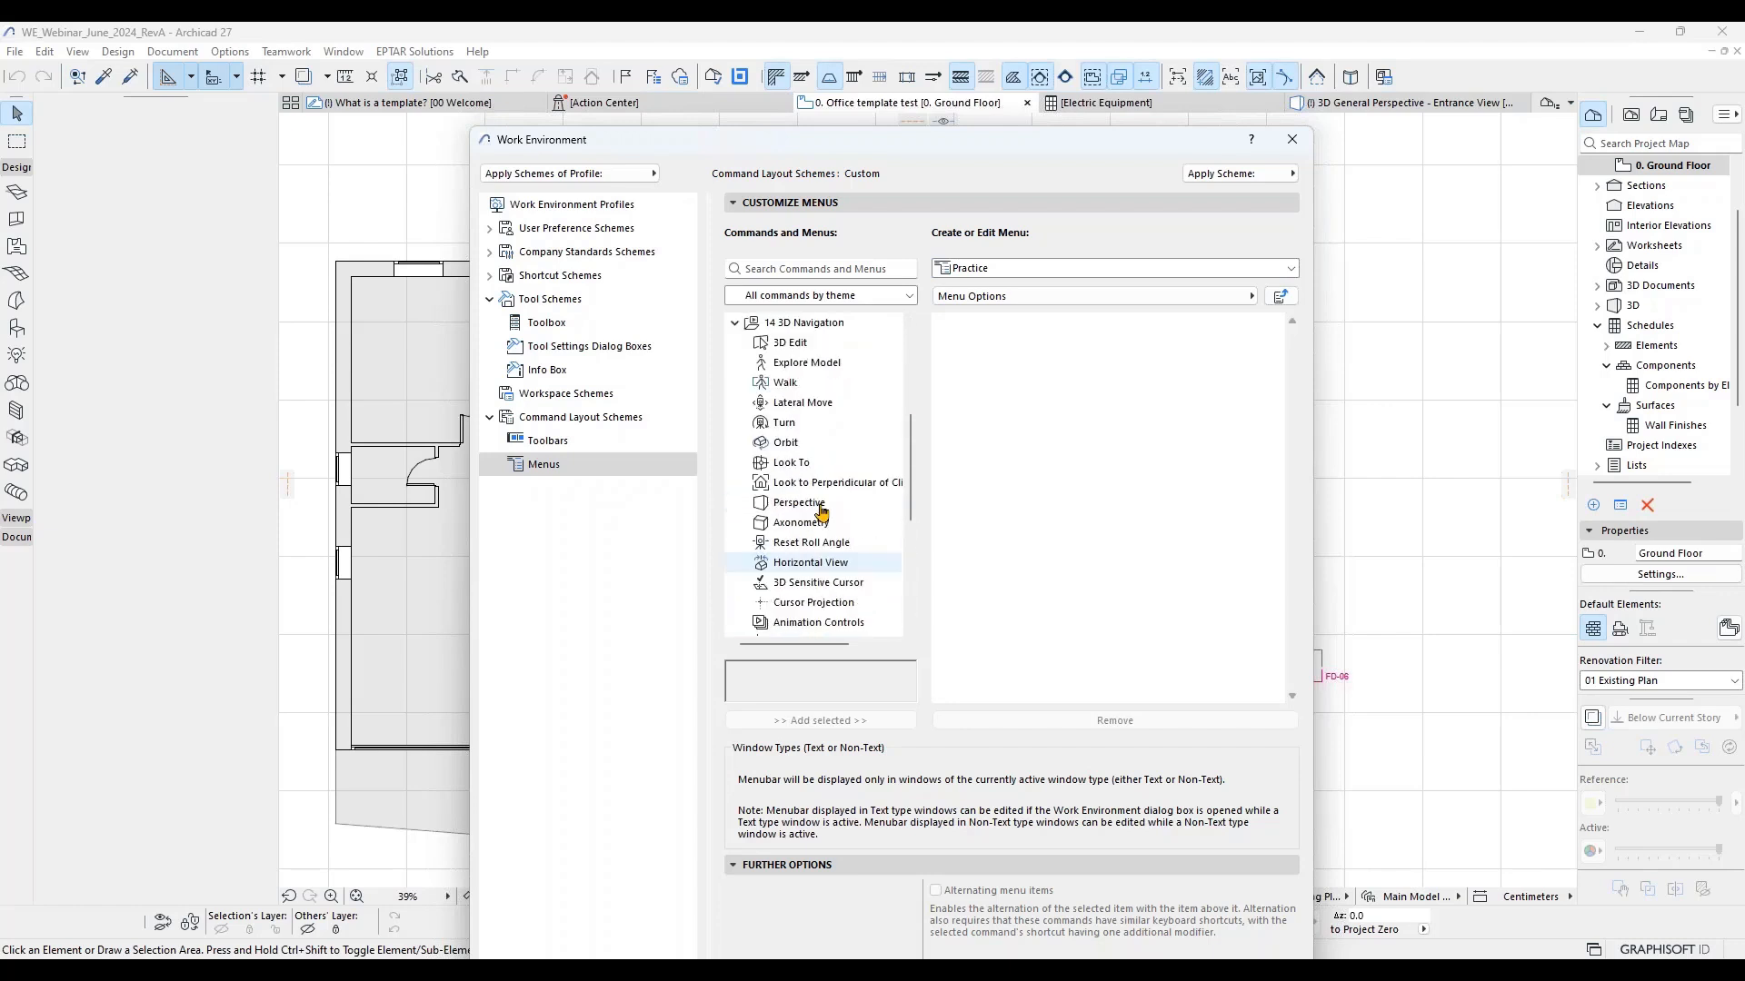
pyautogui.scroll(3, 822, 508)
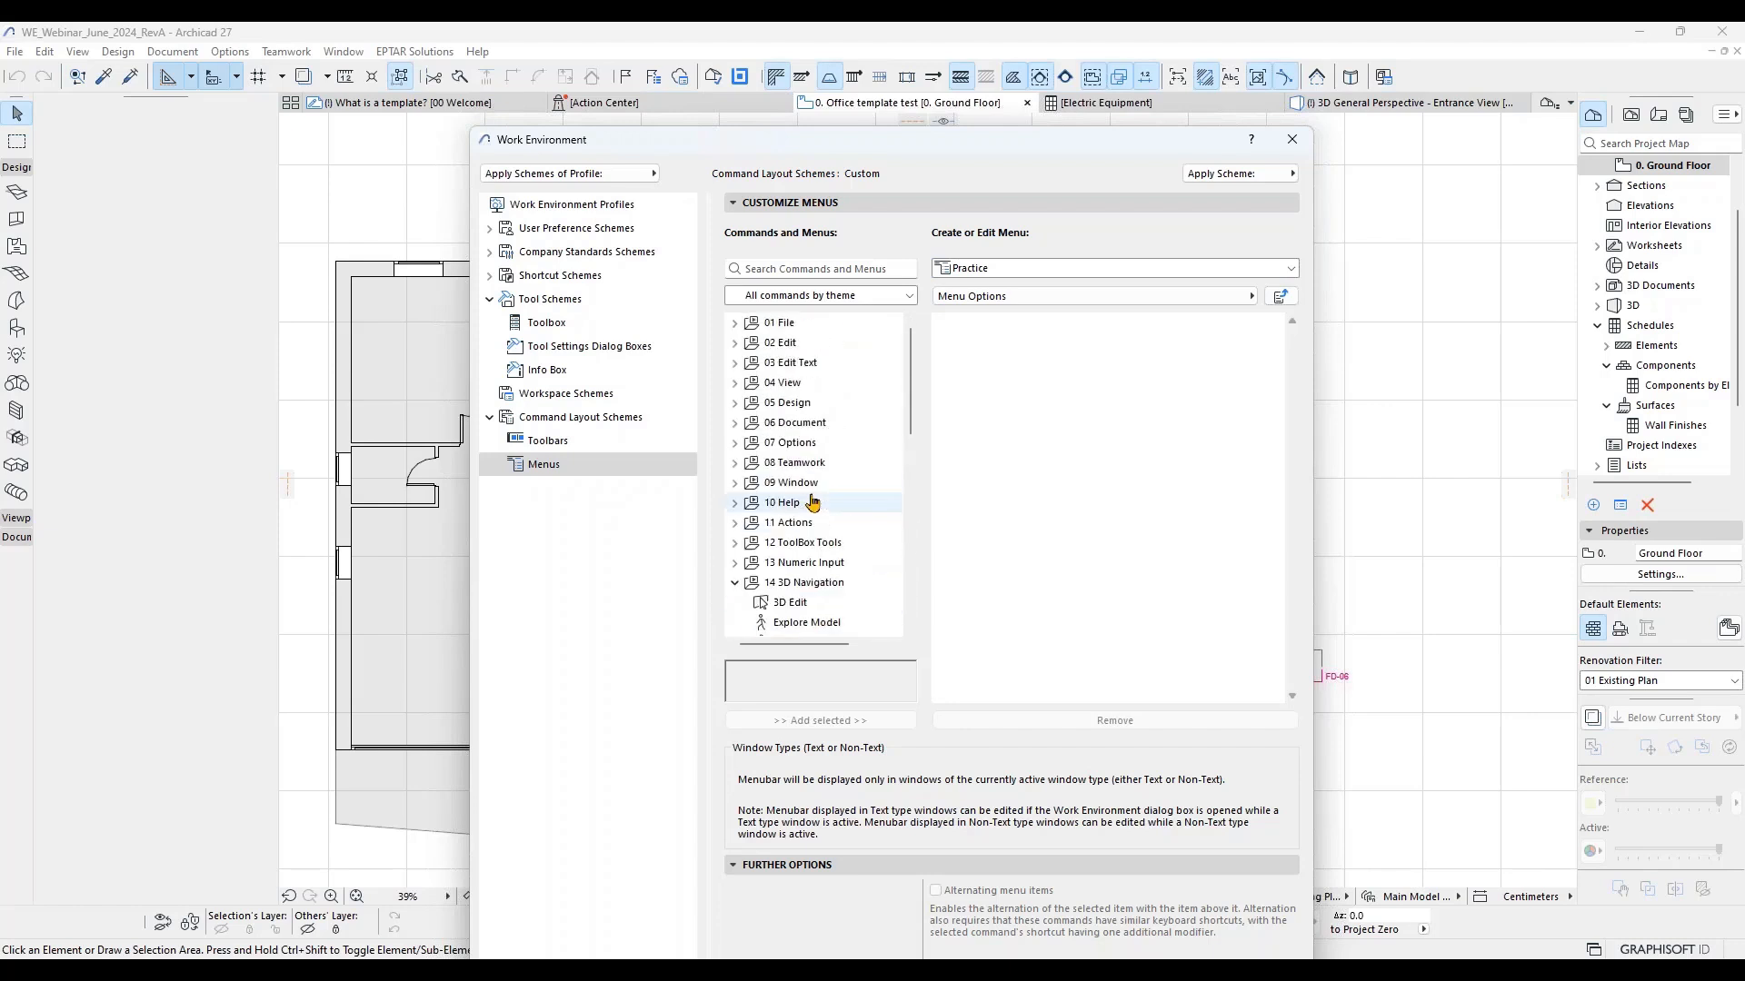
pyautogui.click(805, 423)
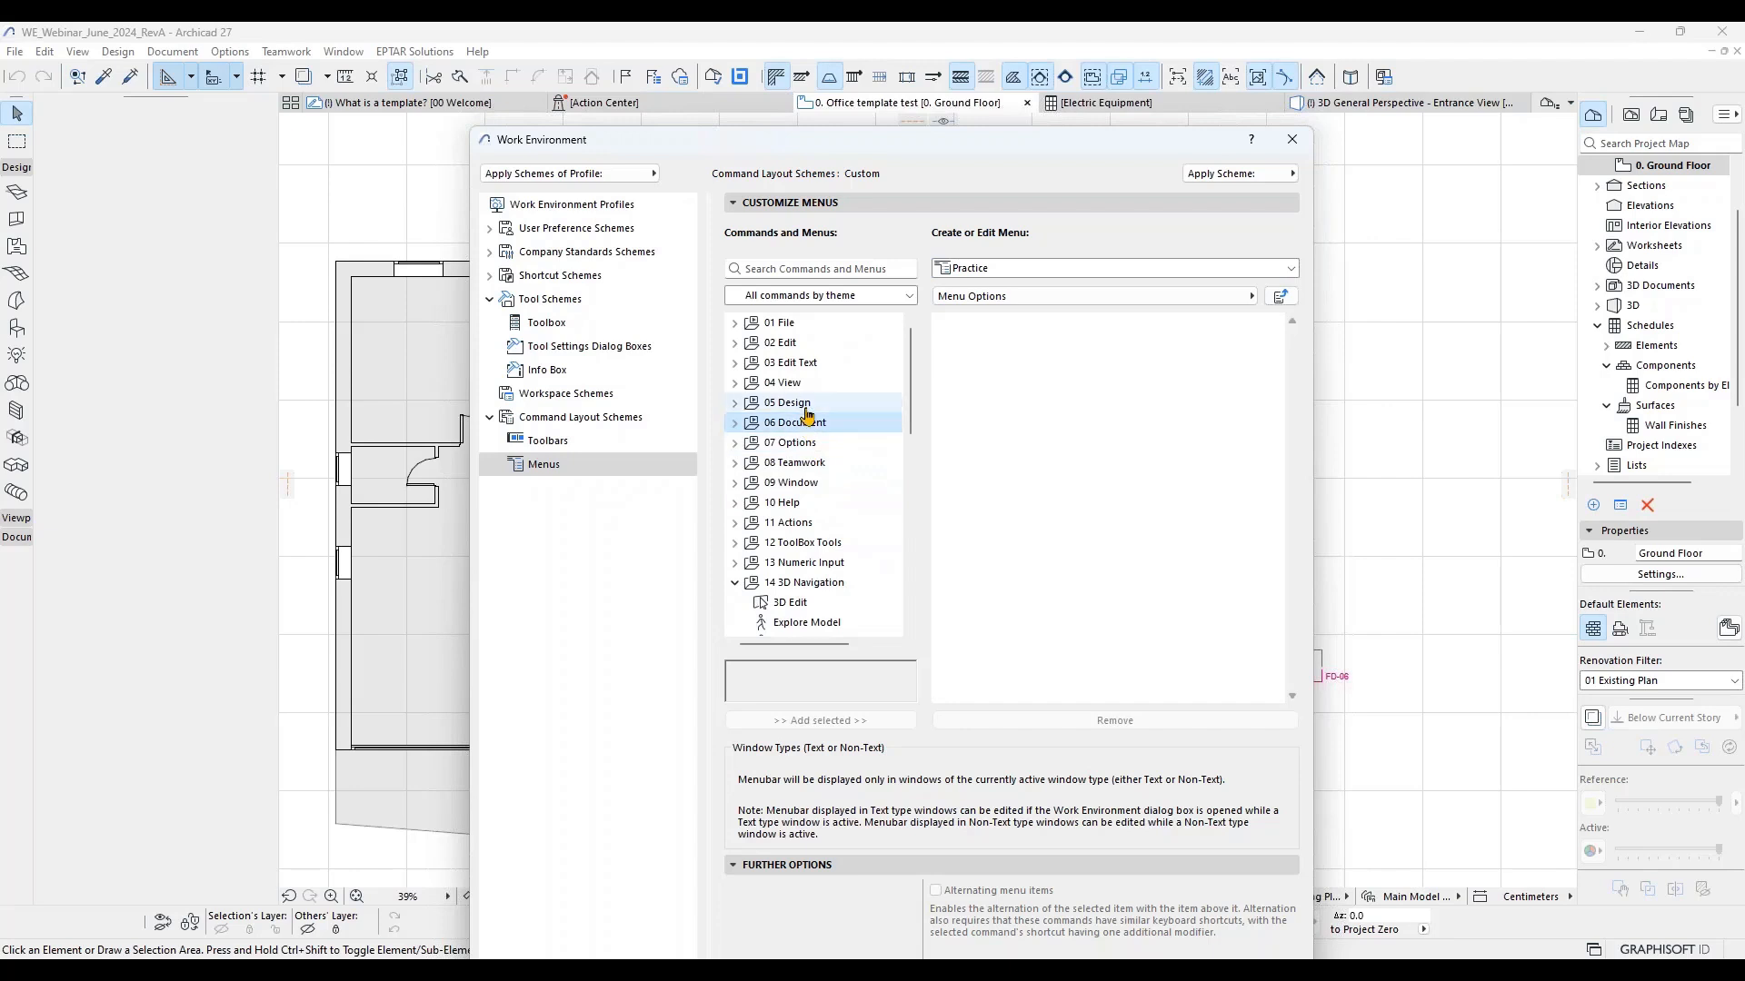
pyautogui.click(735, 422)
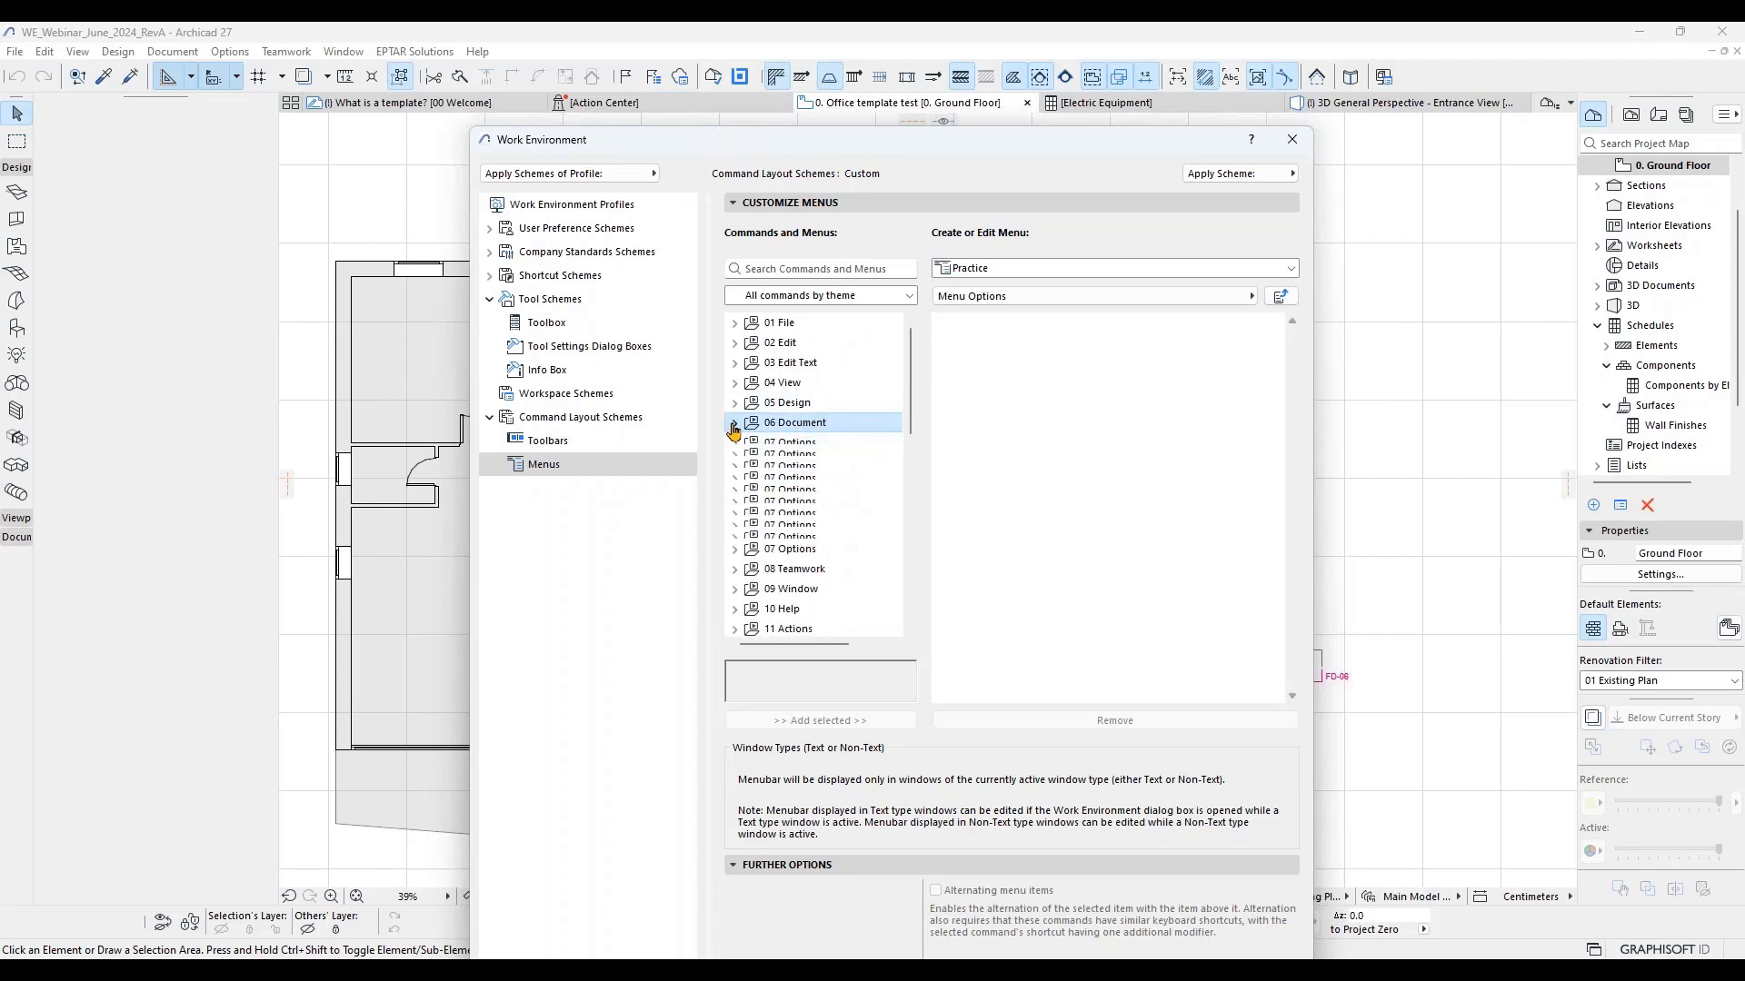
pyautogui.click(734, 323)
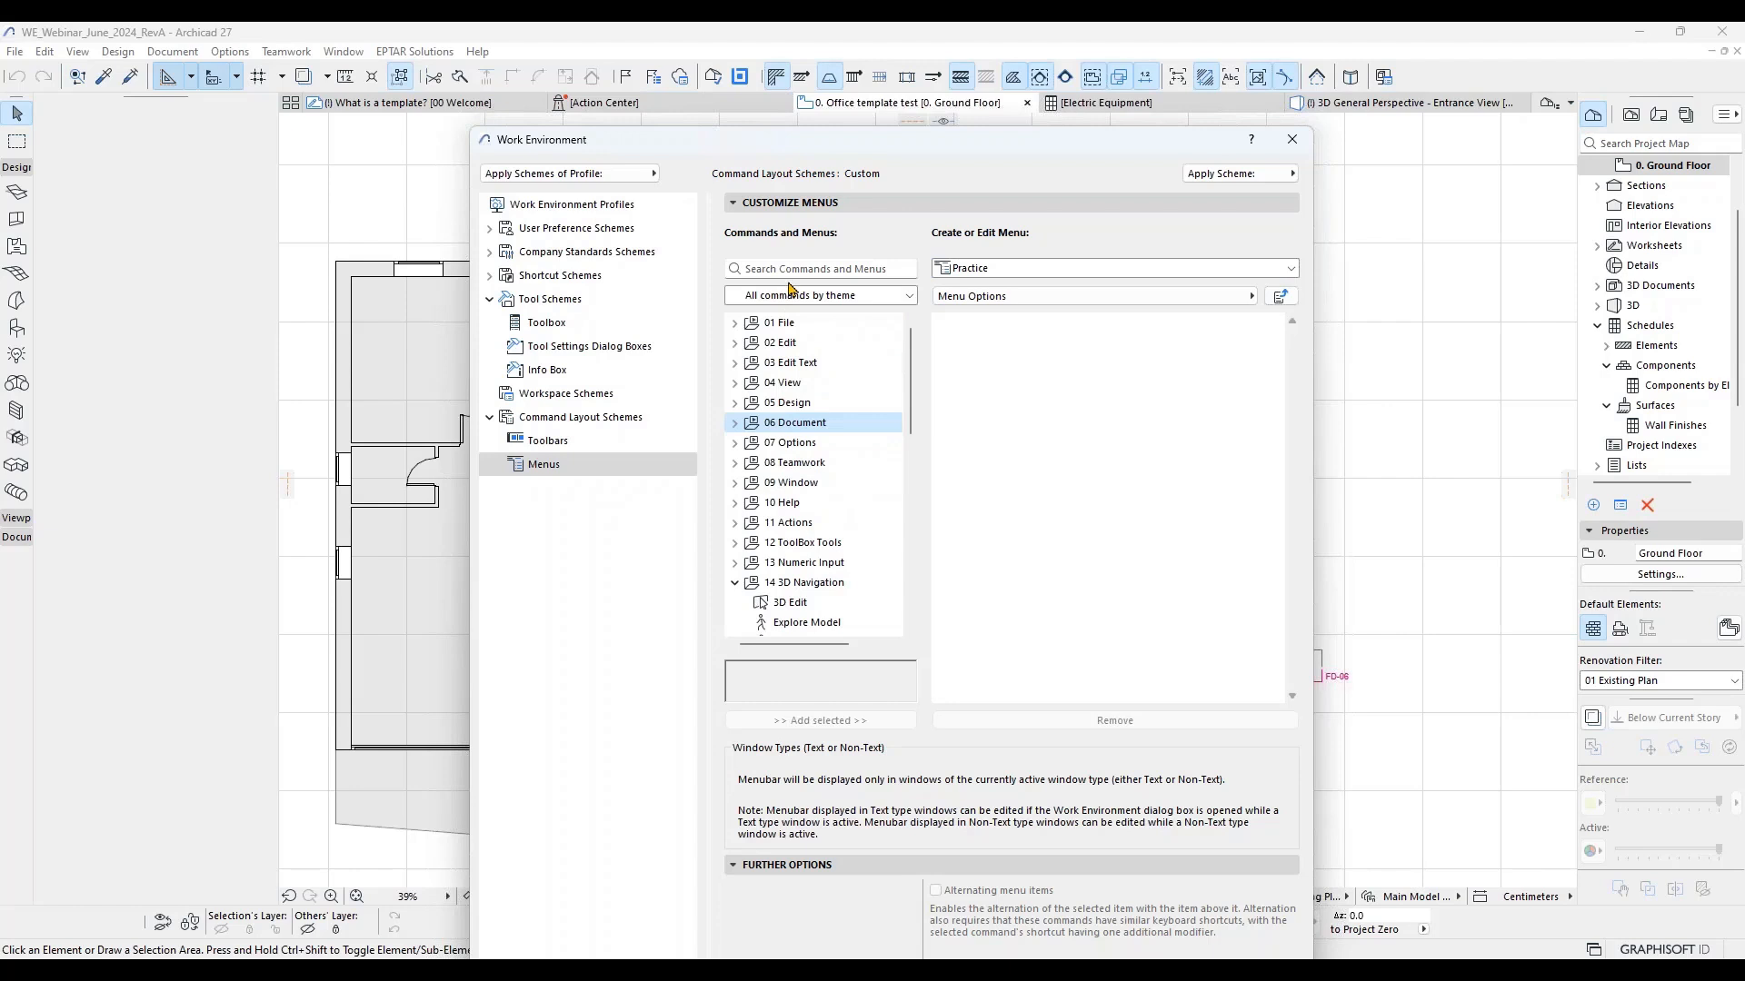
# Step: Find the Wall tool command among all commands by theme and add it to the Practice menu
pyautogui.click(814, 269)
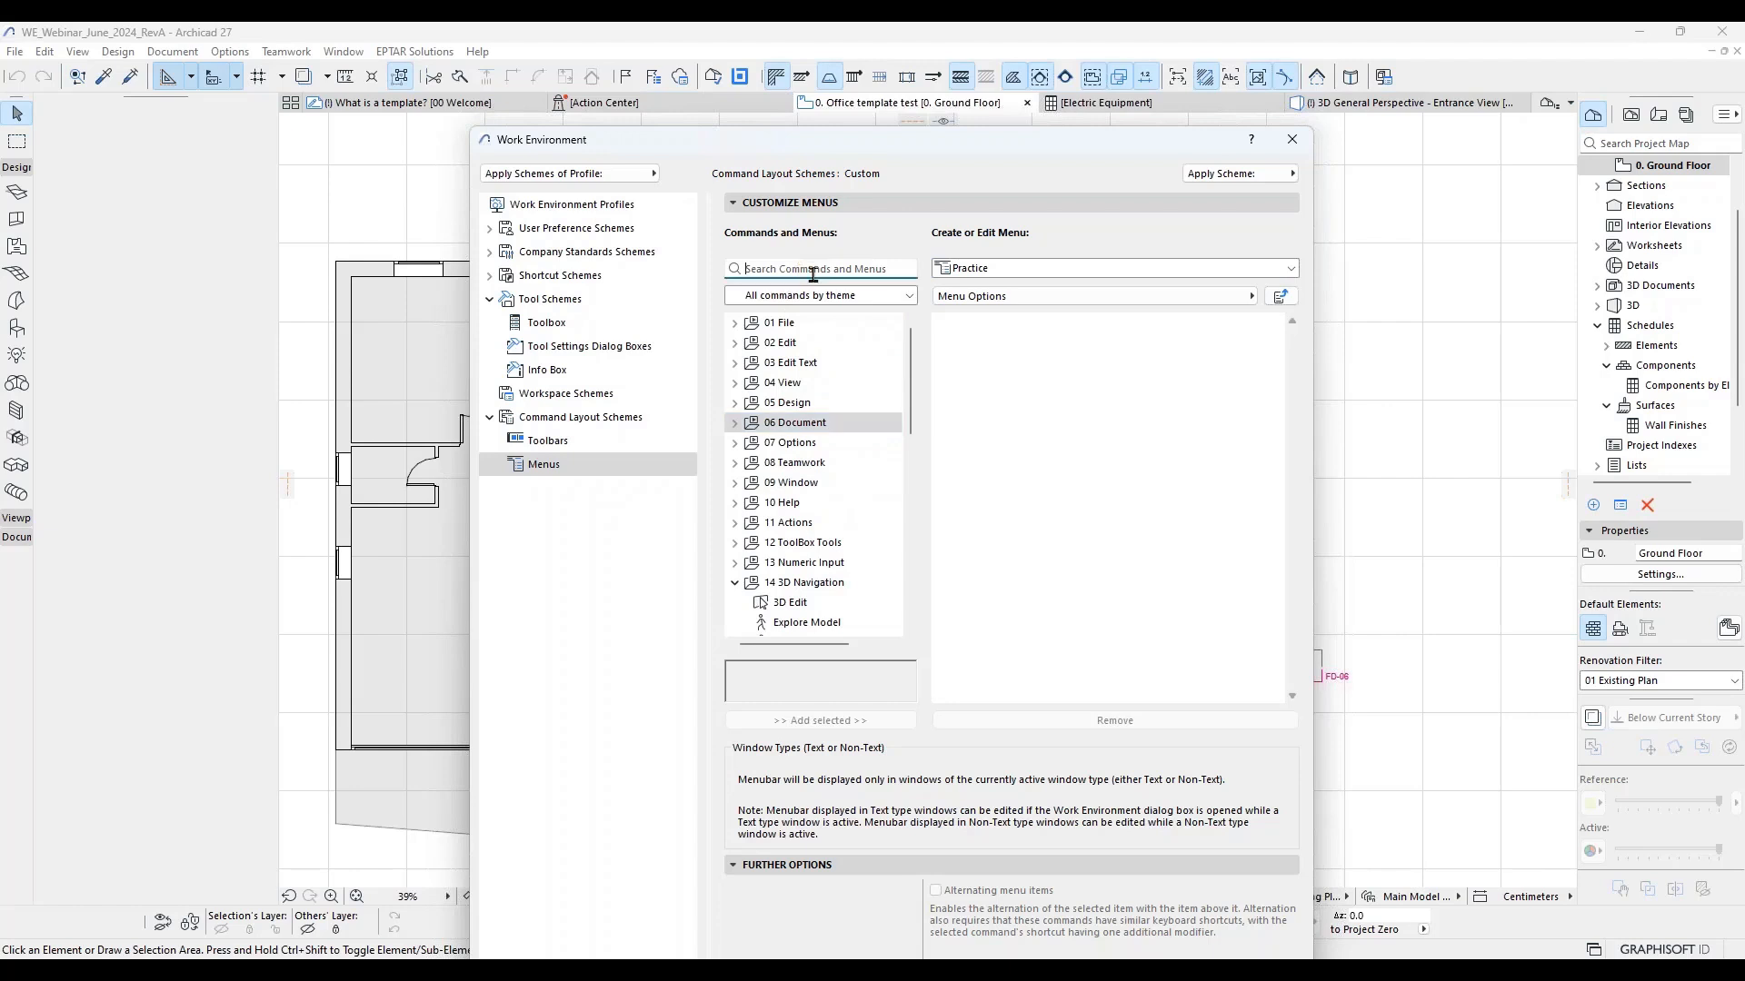
pyautogui.write('Wall')
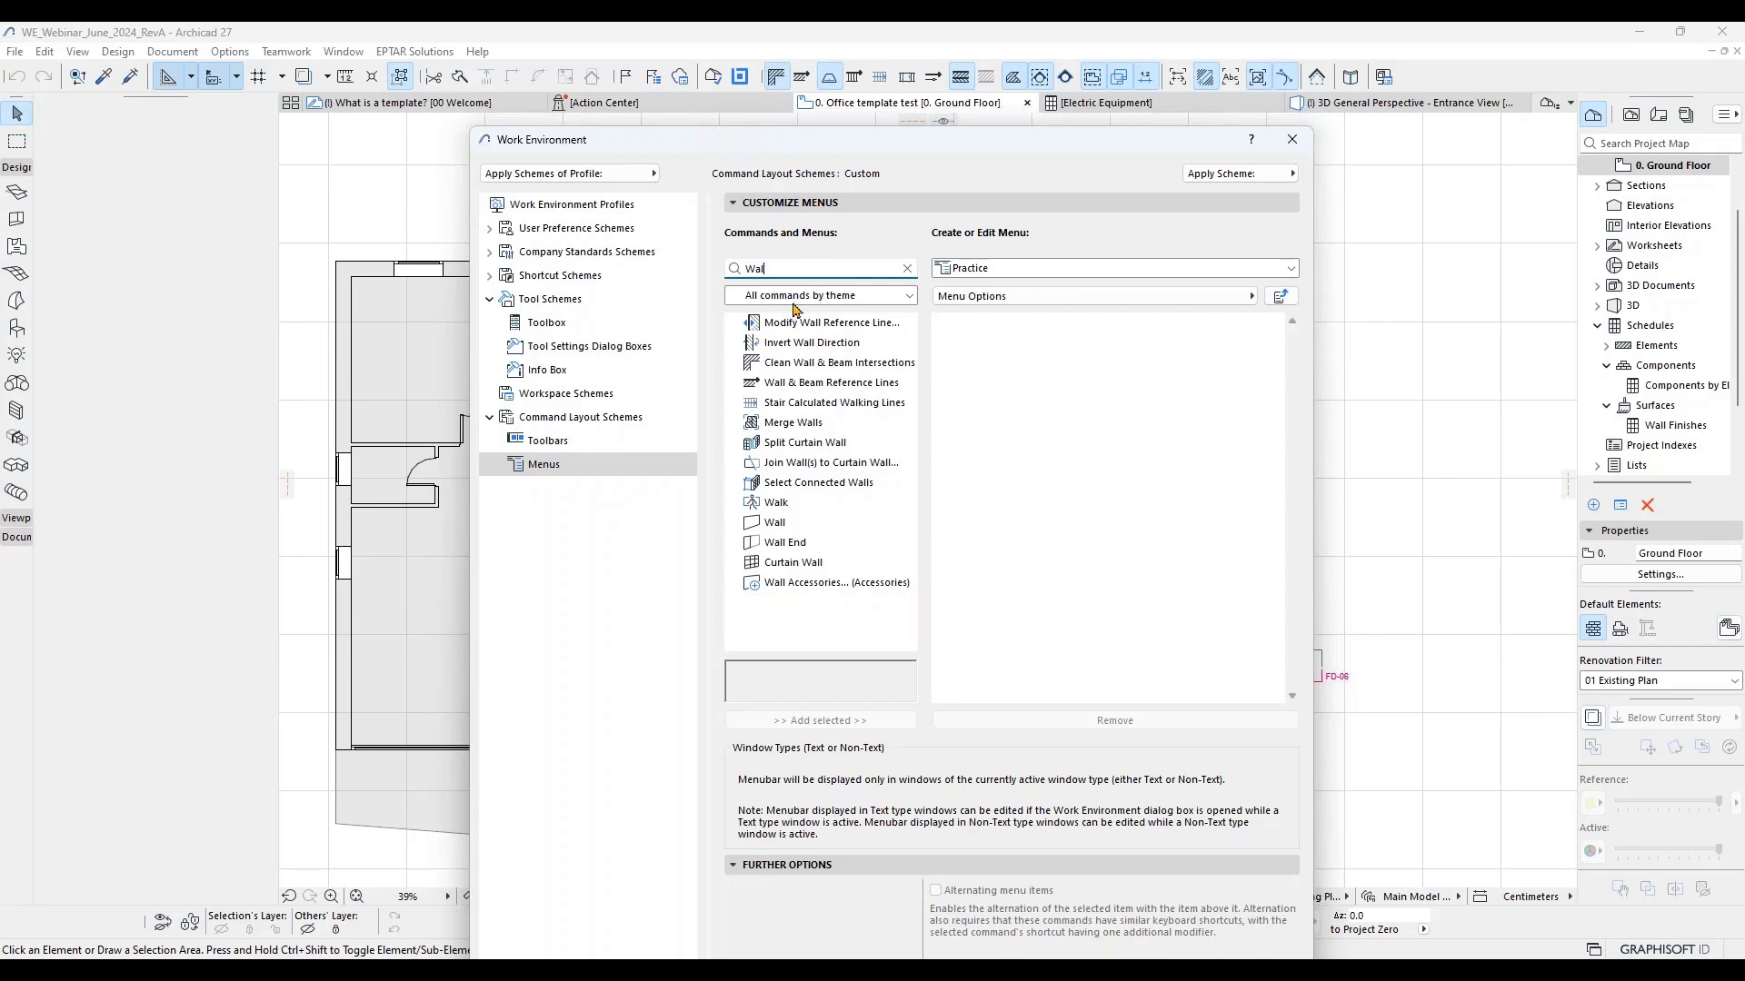
pyautogui.click(777, 526)
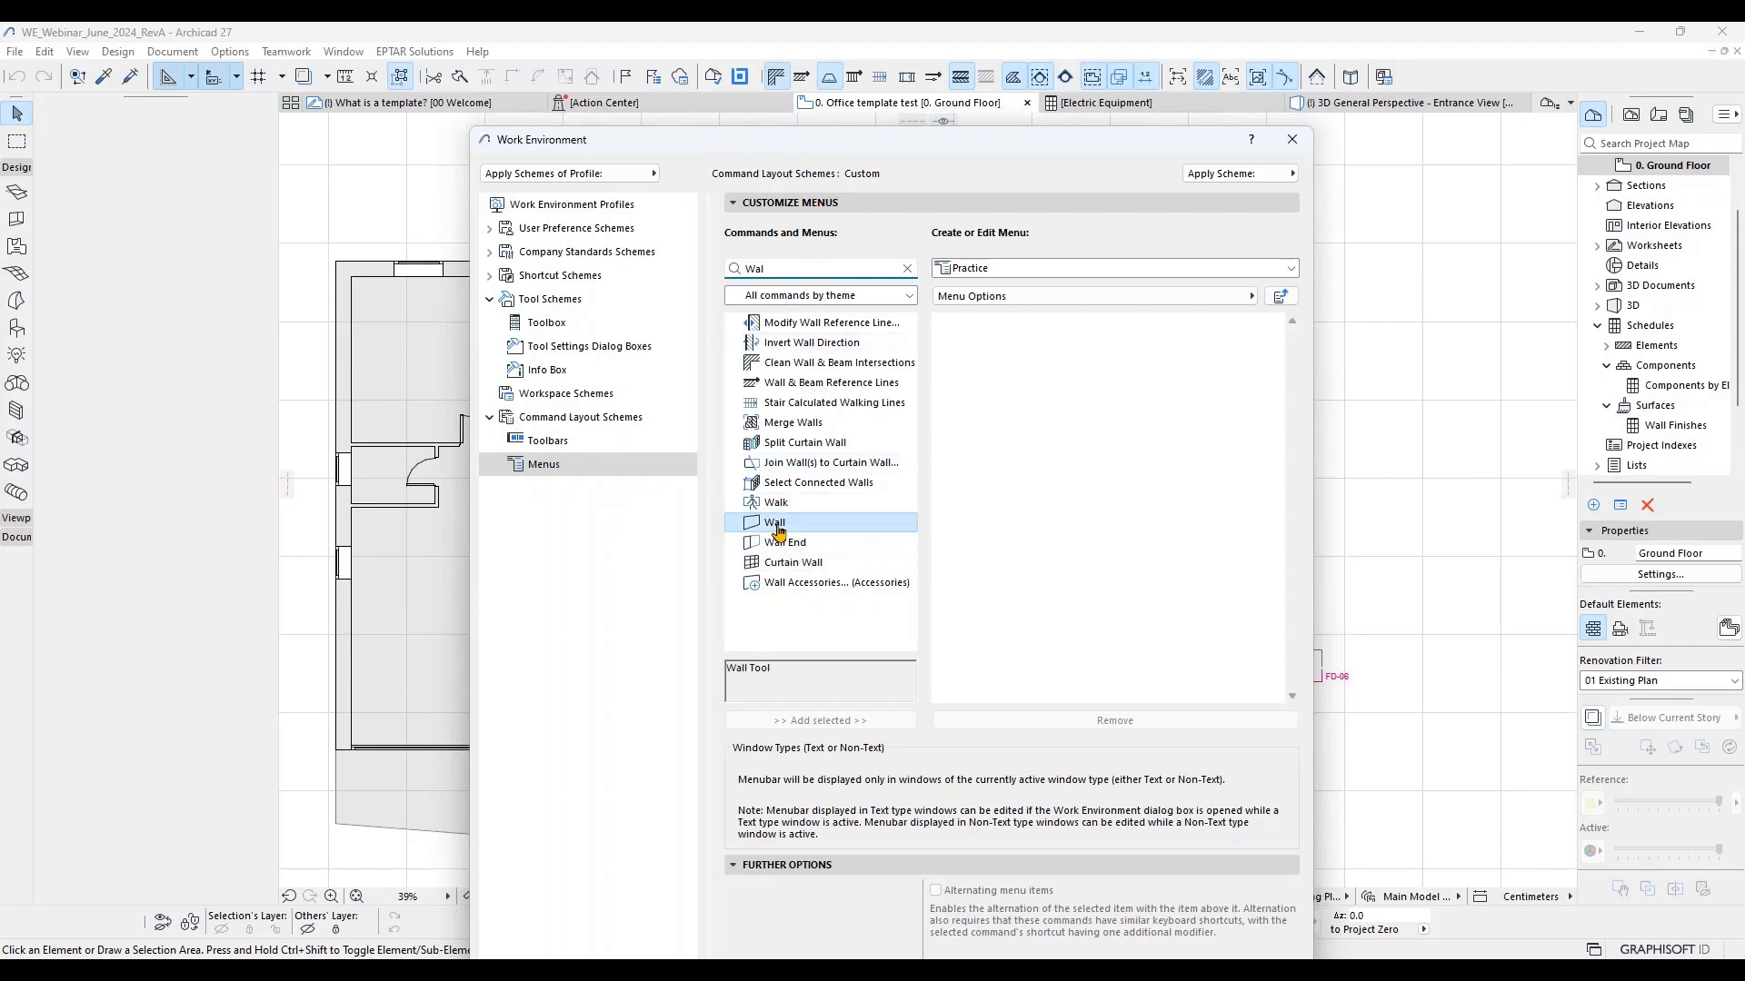
pyautogui.click(850, 721)
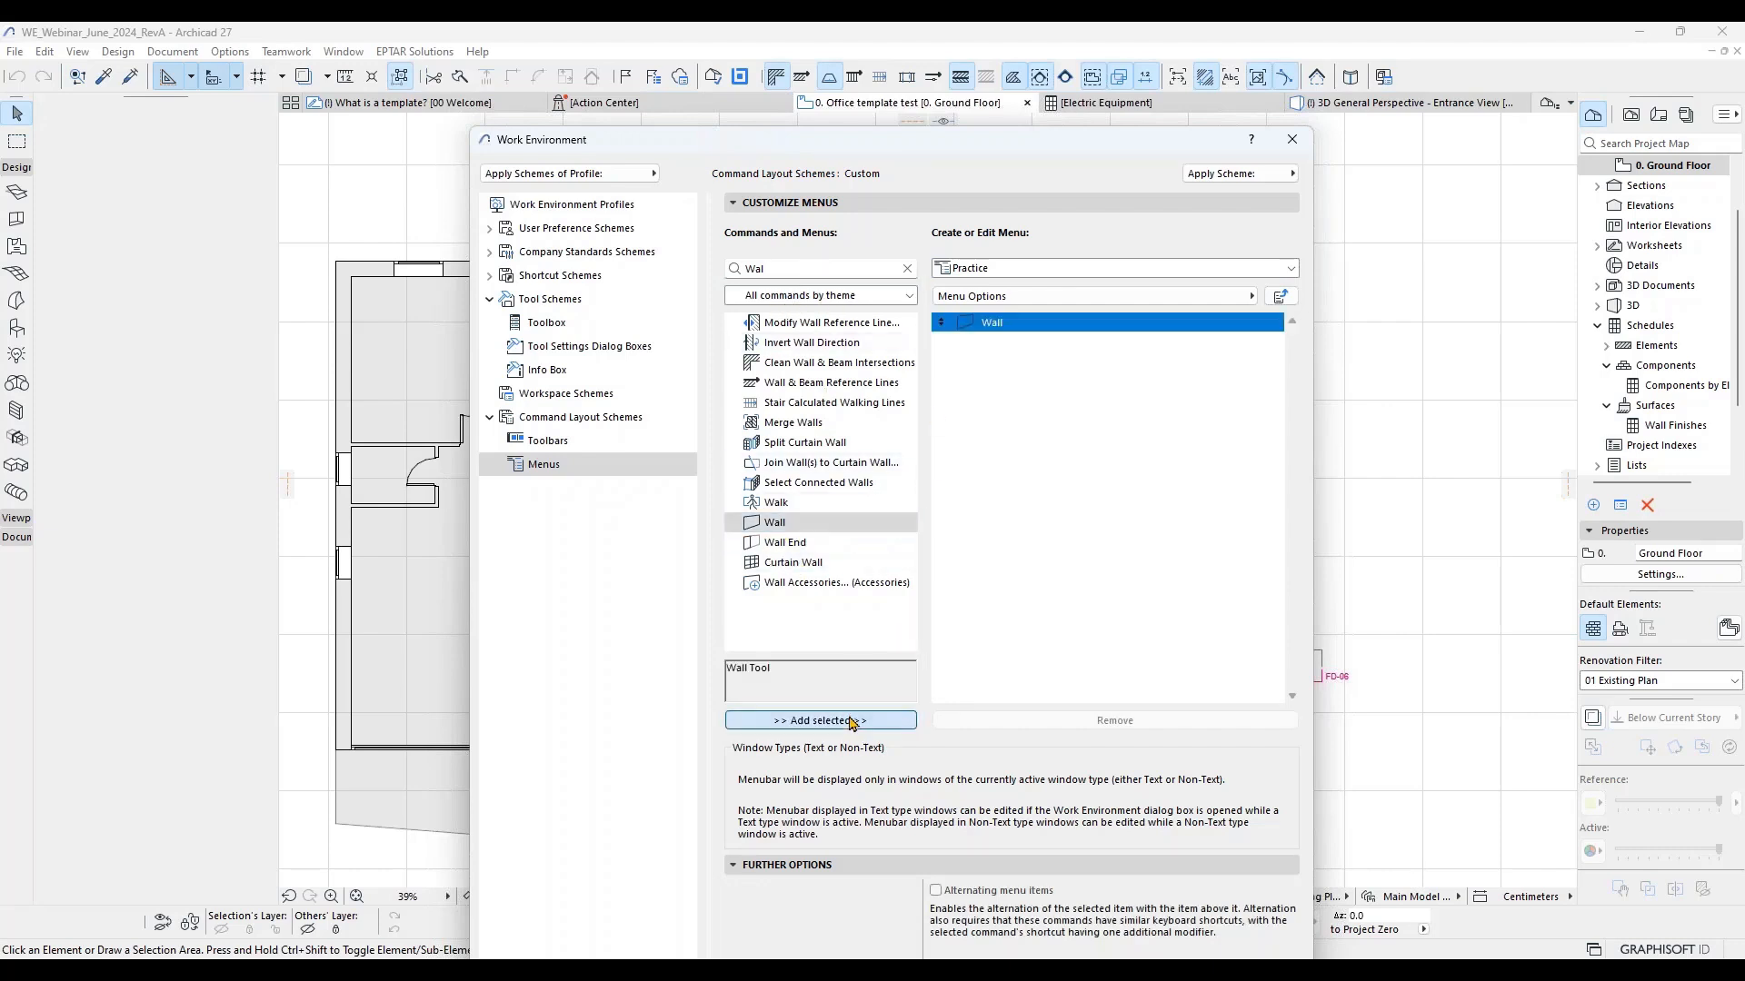
# Step: Search the commands for "Slab" and add the Slab tool to the Practice menu
pyautogui.moveTo(808, 269); pyautogui.dragTo(677, 271)
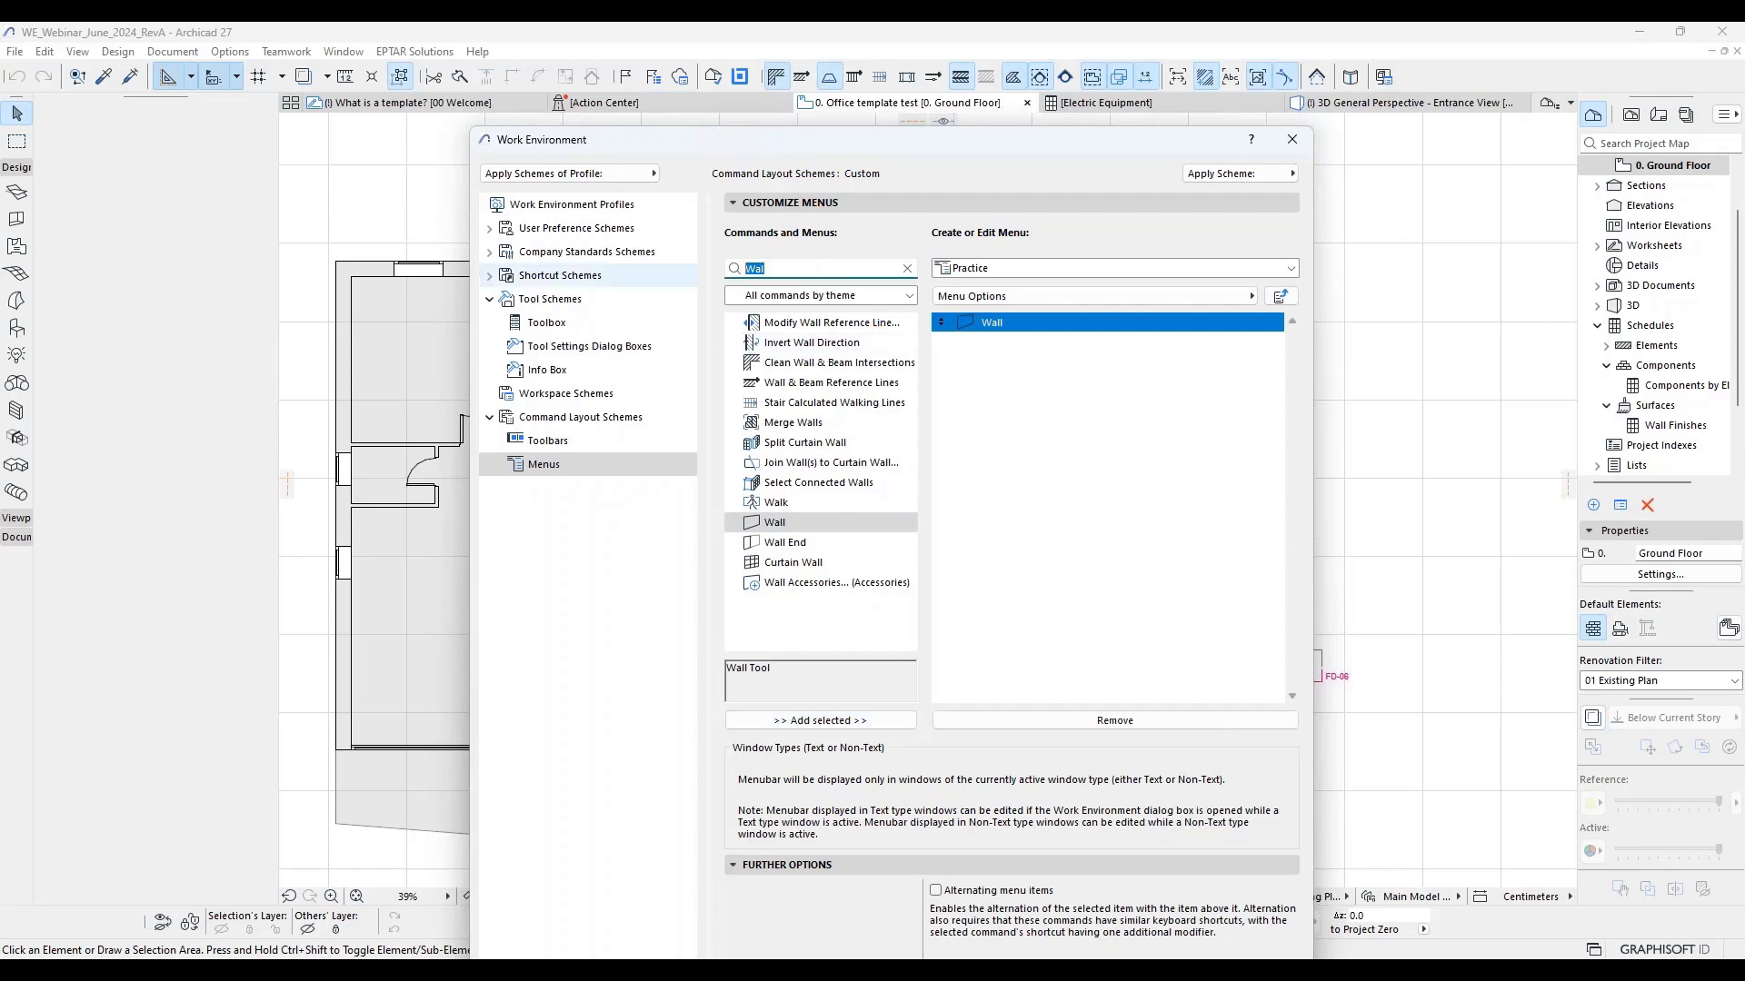
pyautogui.write('Slab')
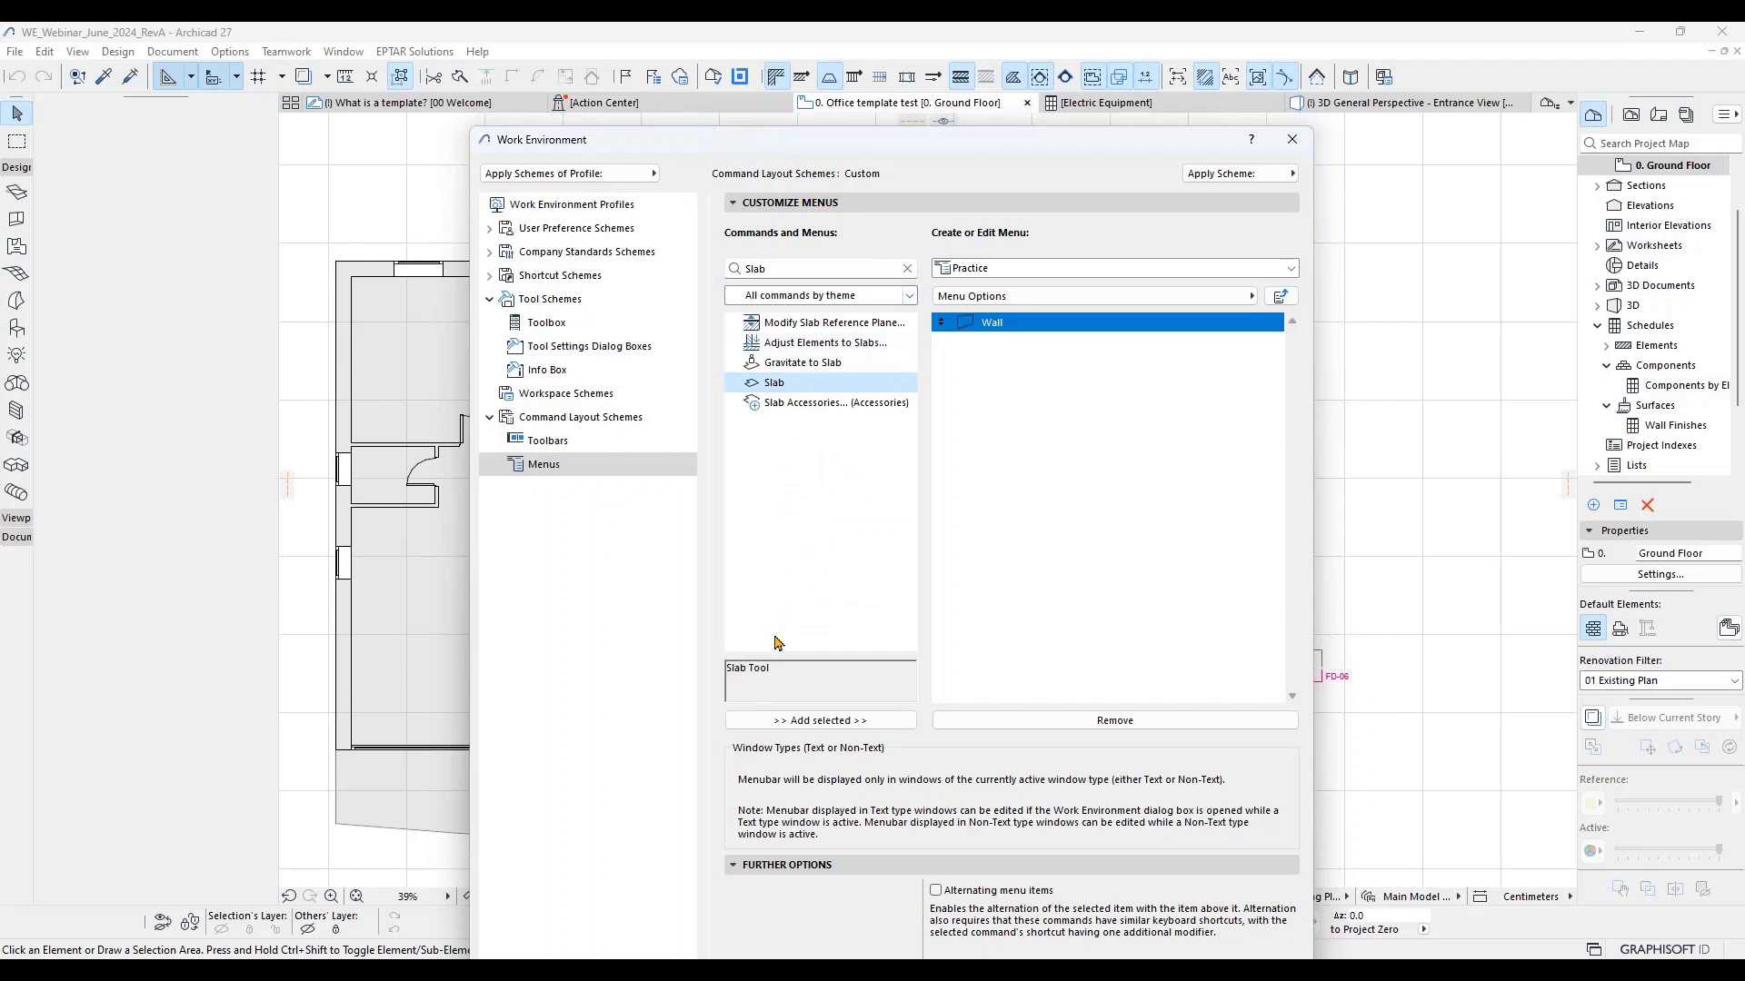
pyautogui.click(804, 721)
# Step: Search the commands for "Column" and add the Column tool to the Practice menu
pyautogui.moveTo(777, 269); pyautogui.dragTo(706, 271)
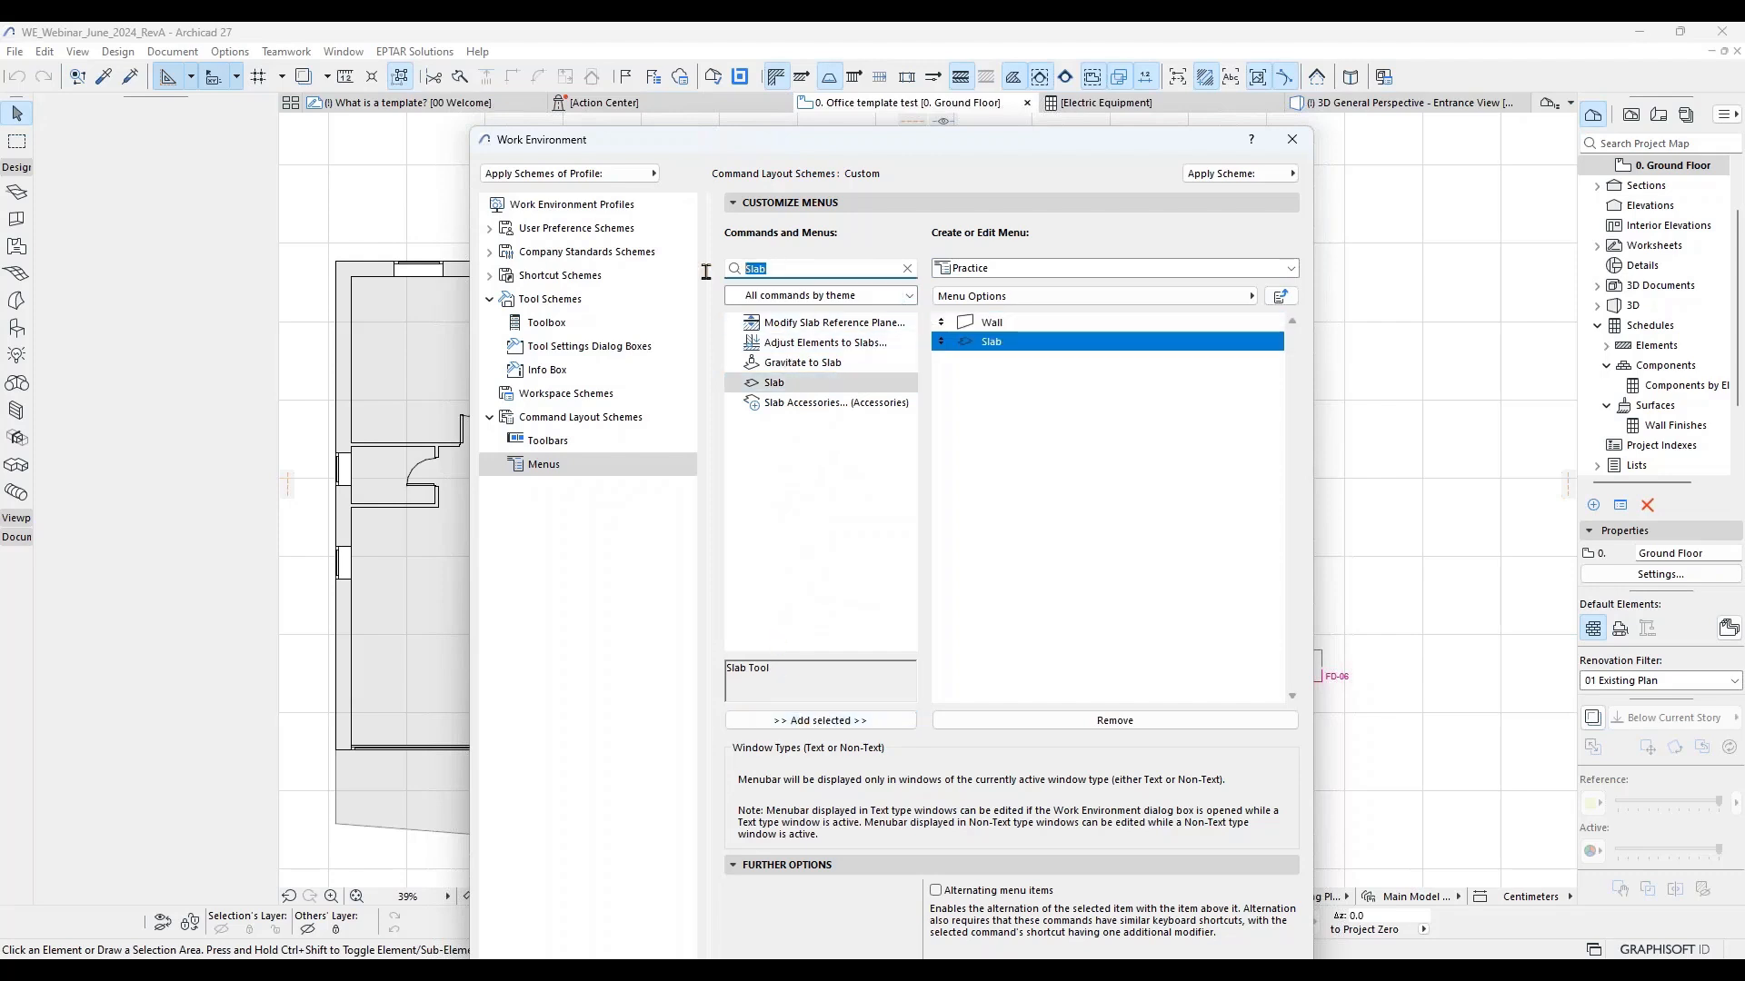
pyautogui.write('Column')
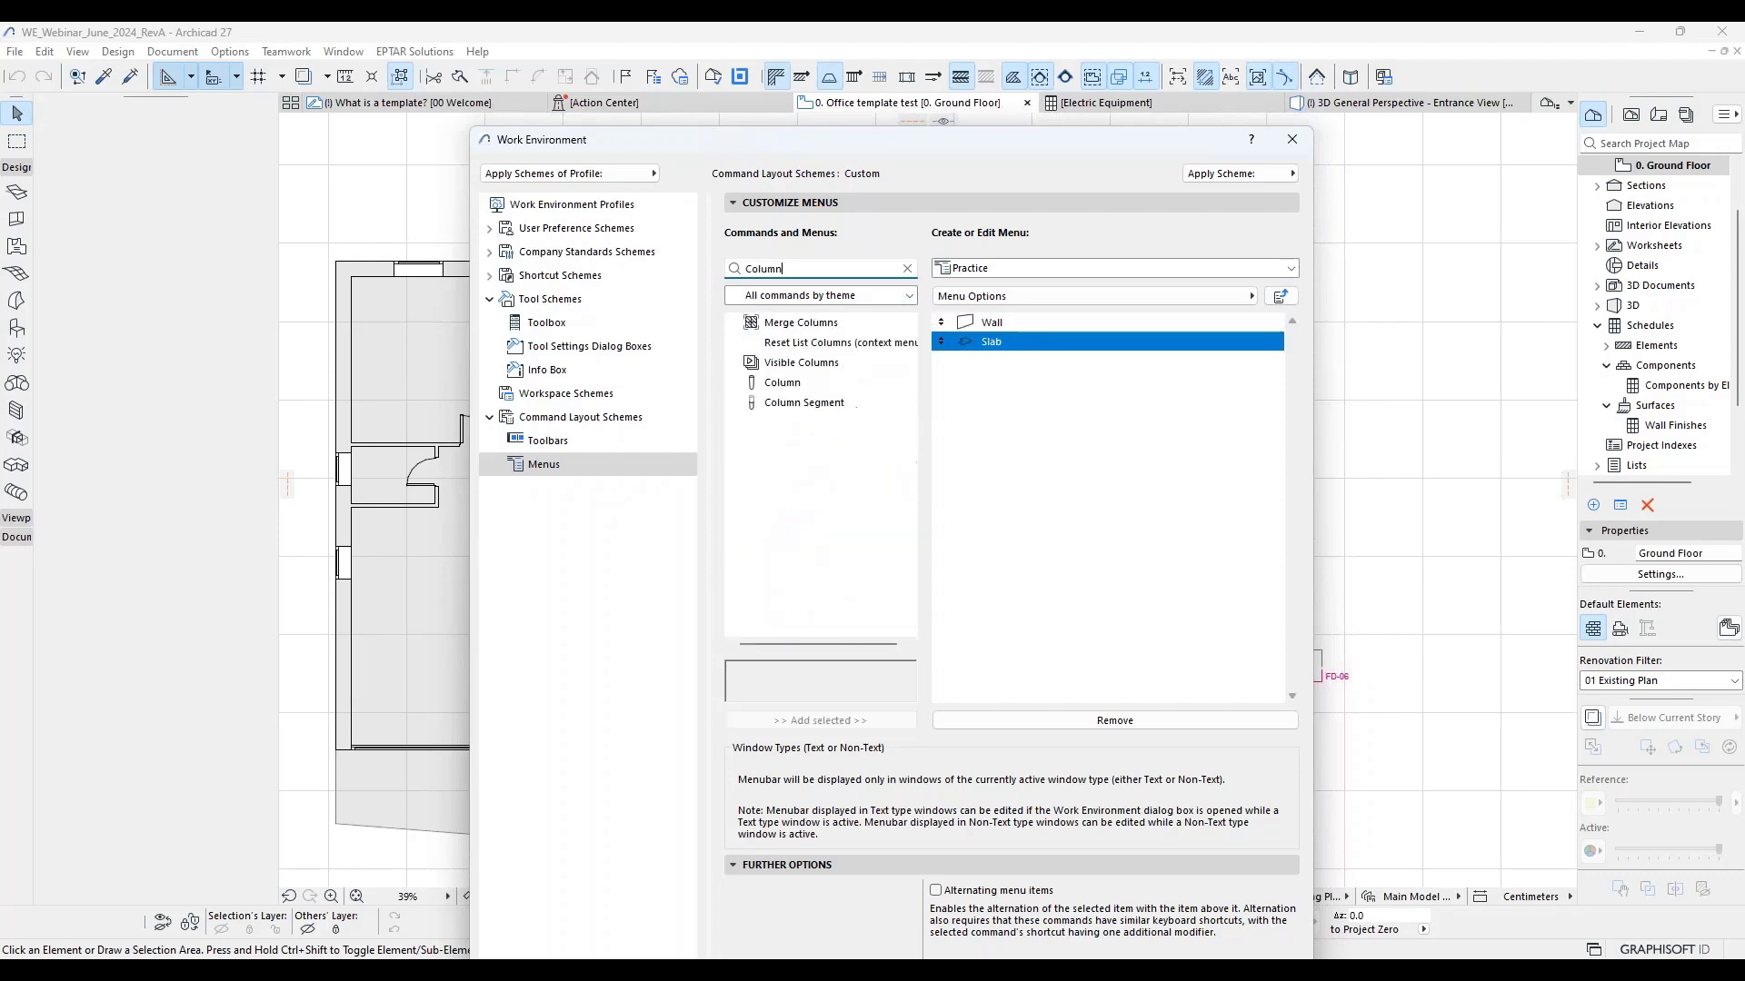
pyautogui.click(788, 382)
pyautogui.click(804, 721)
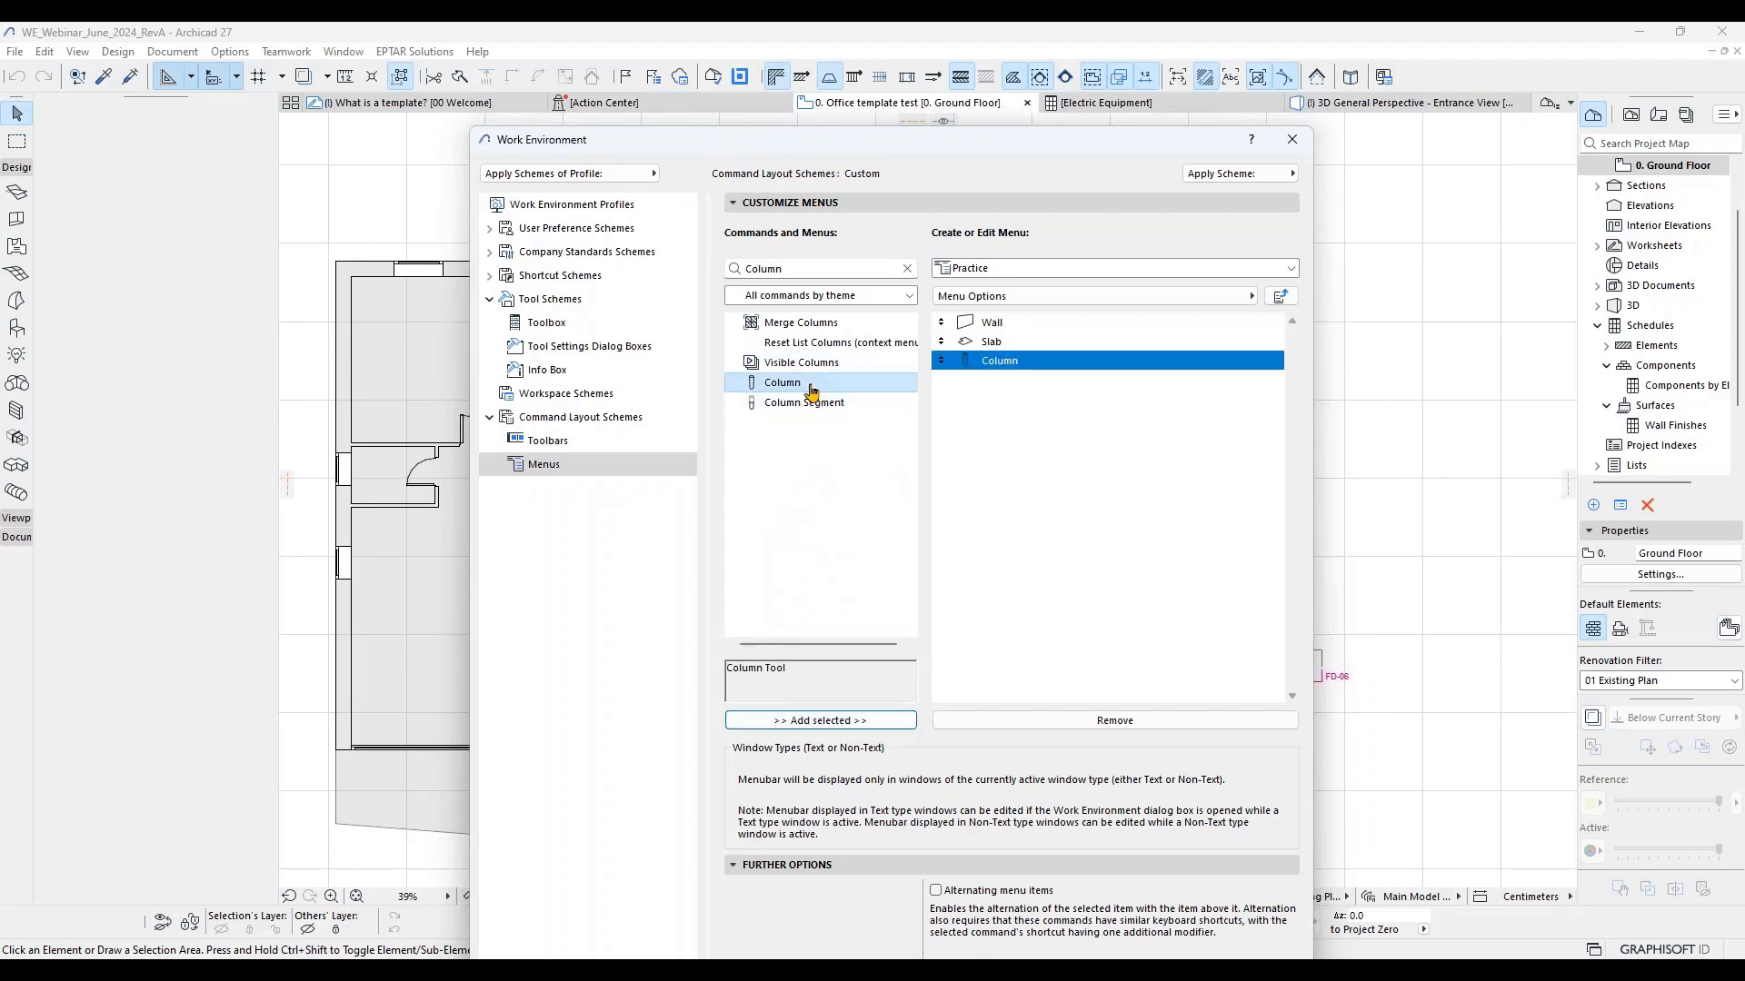
# Step: Search the commands for "Beam", add the Beam tool to the Practice menu, and clear the search
pyautogui.moveTo(799, 269); pyautogui.dragTo(706, 266)
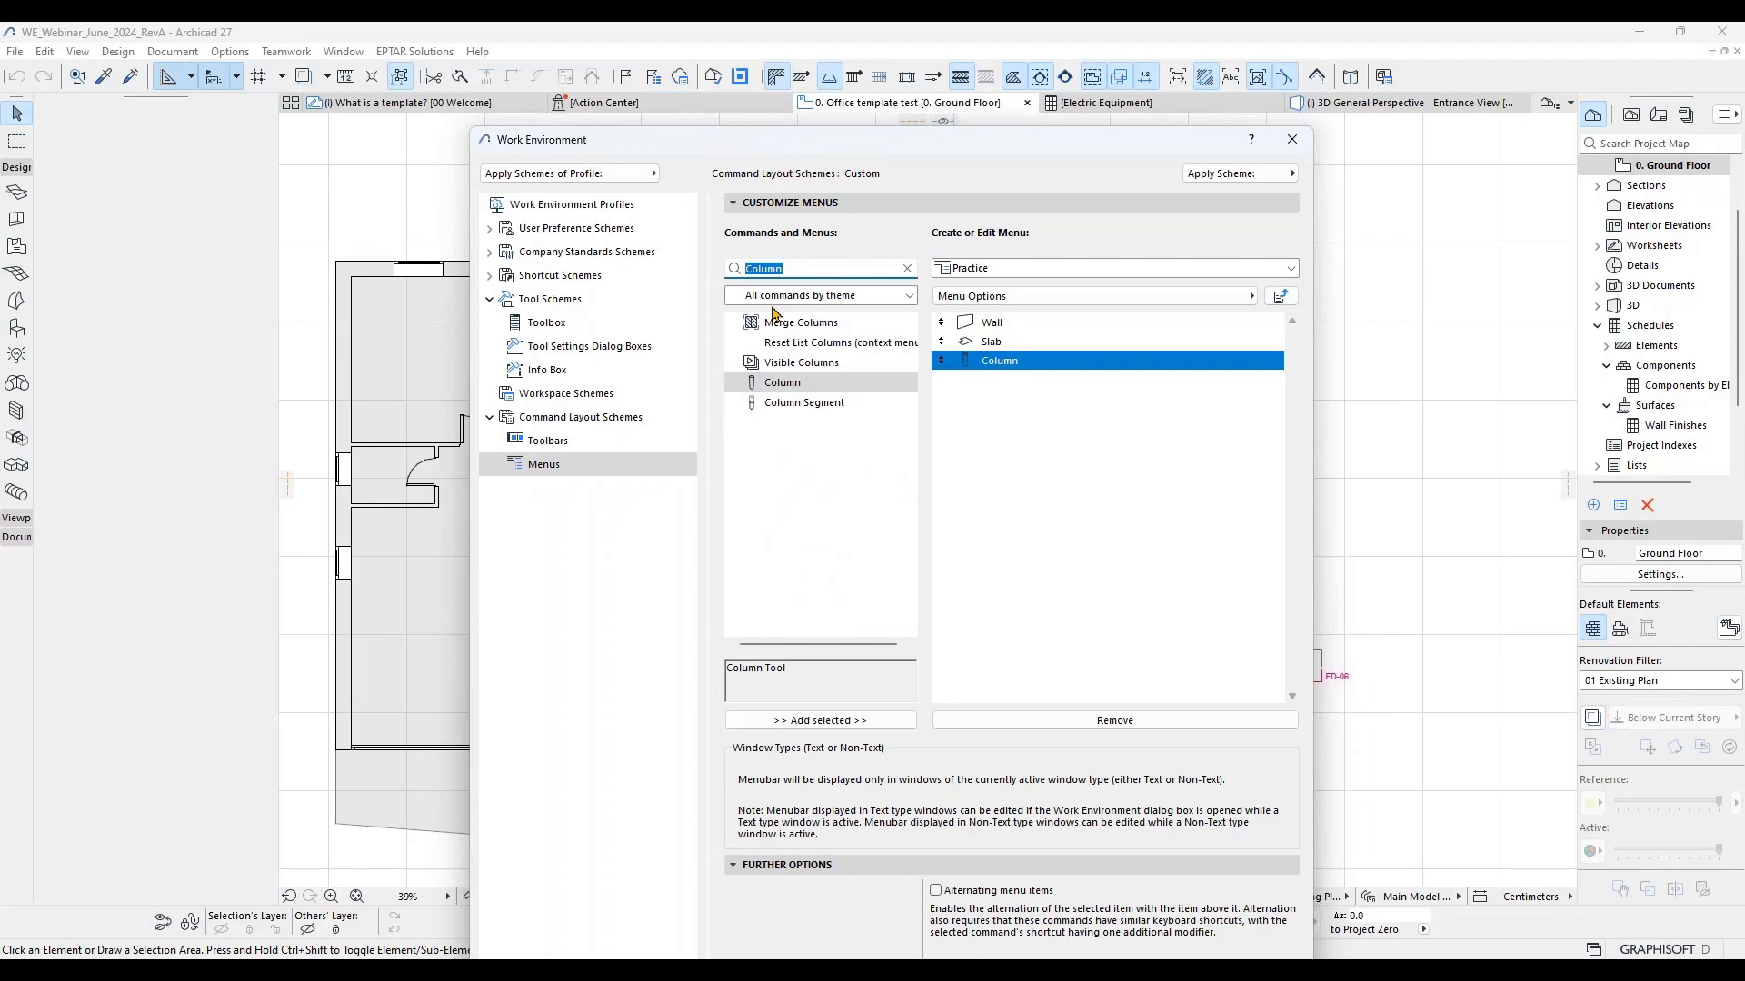
pyautogui.write('Beam')
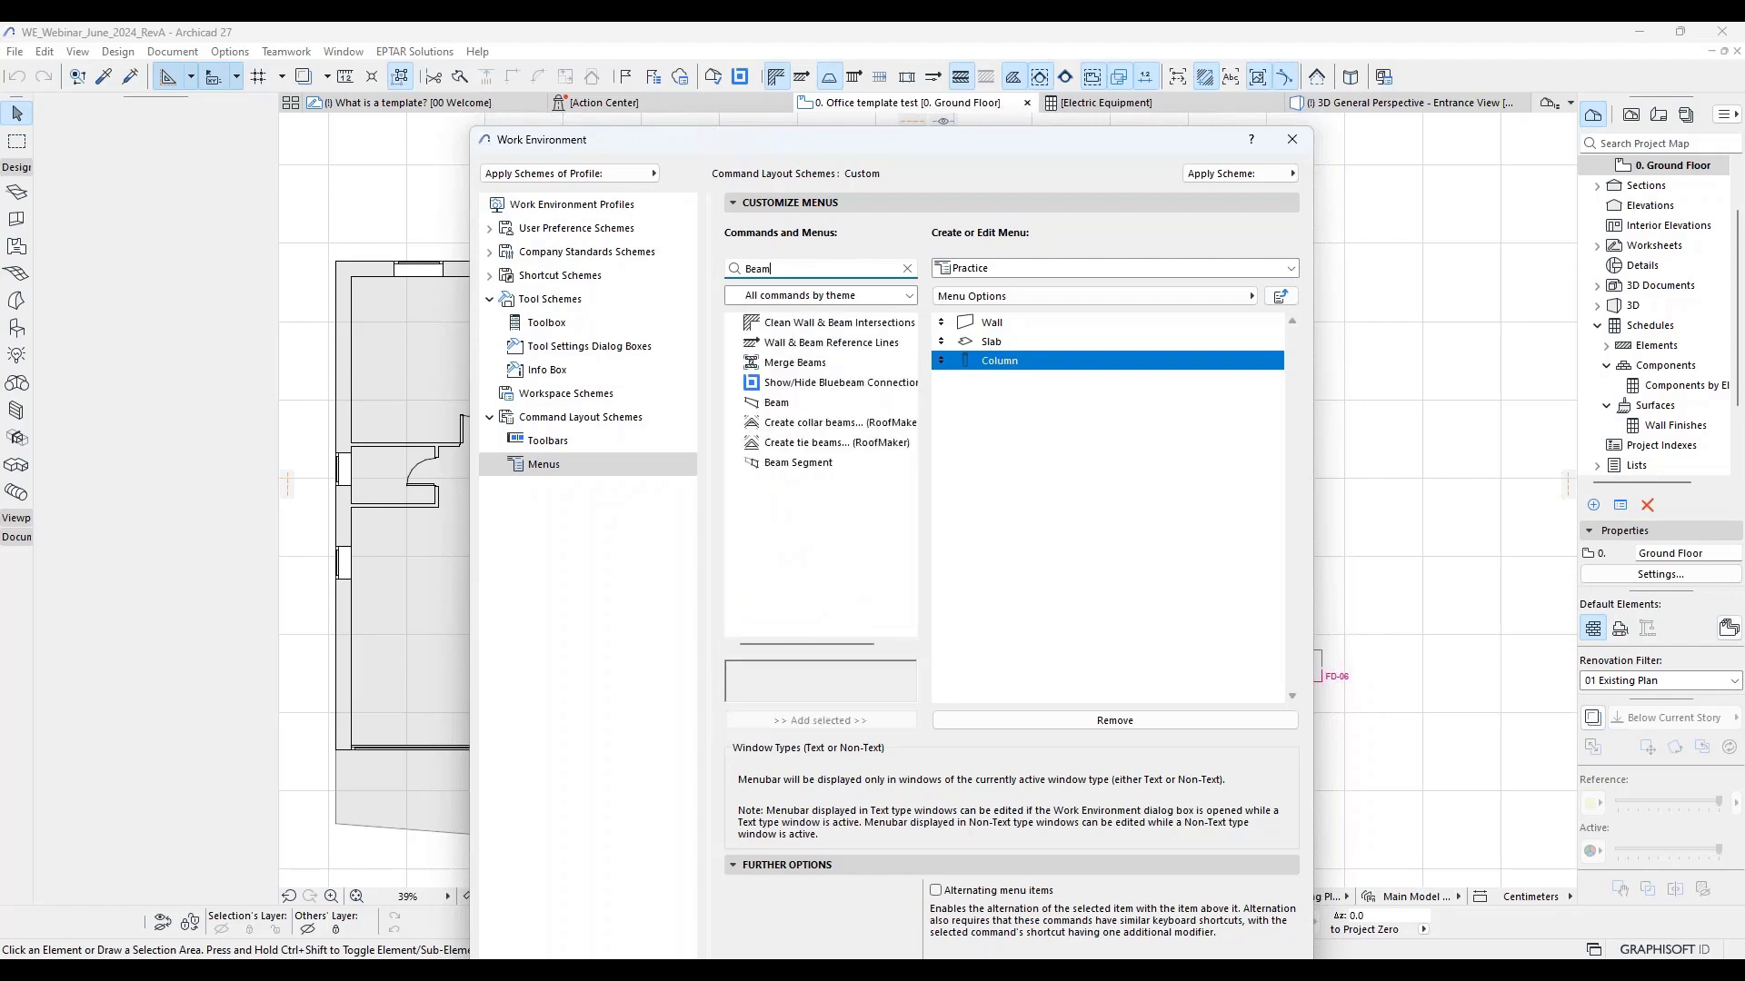
pyautogui.click(789, 403)
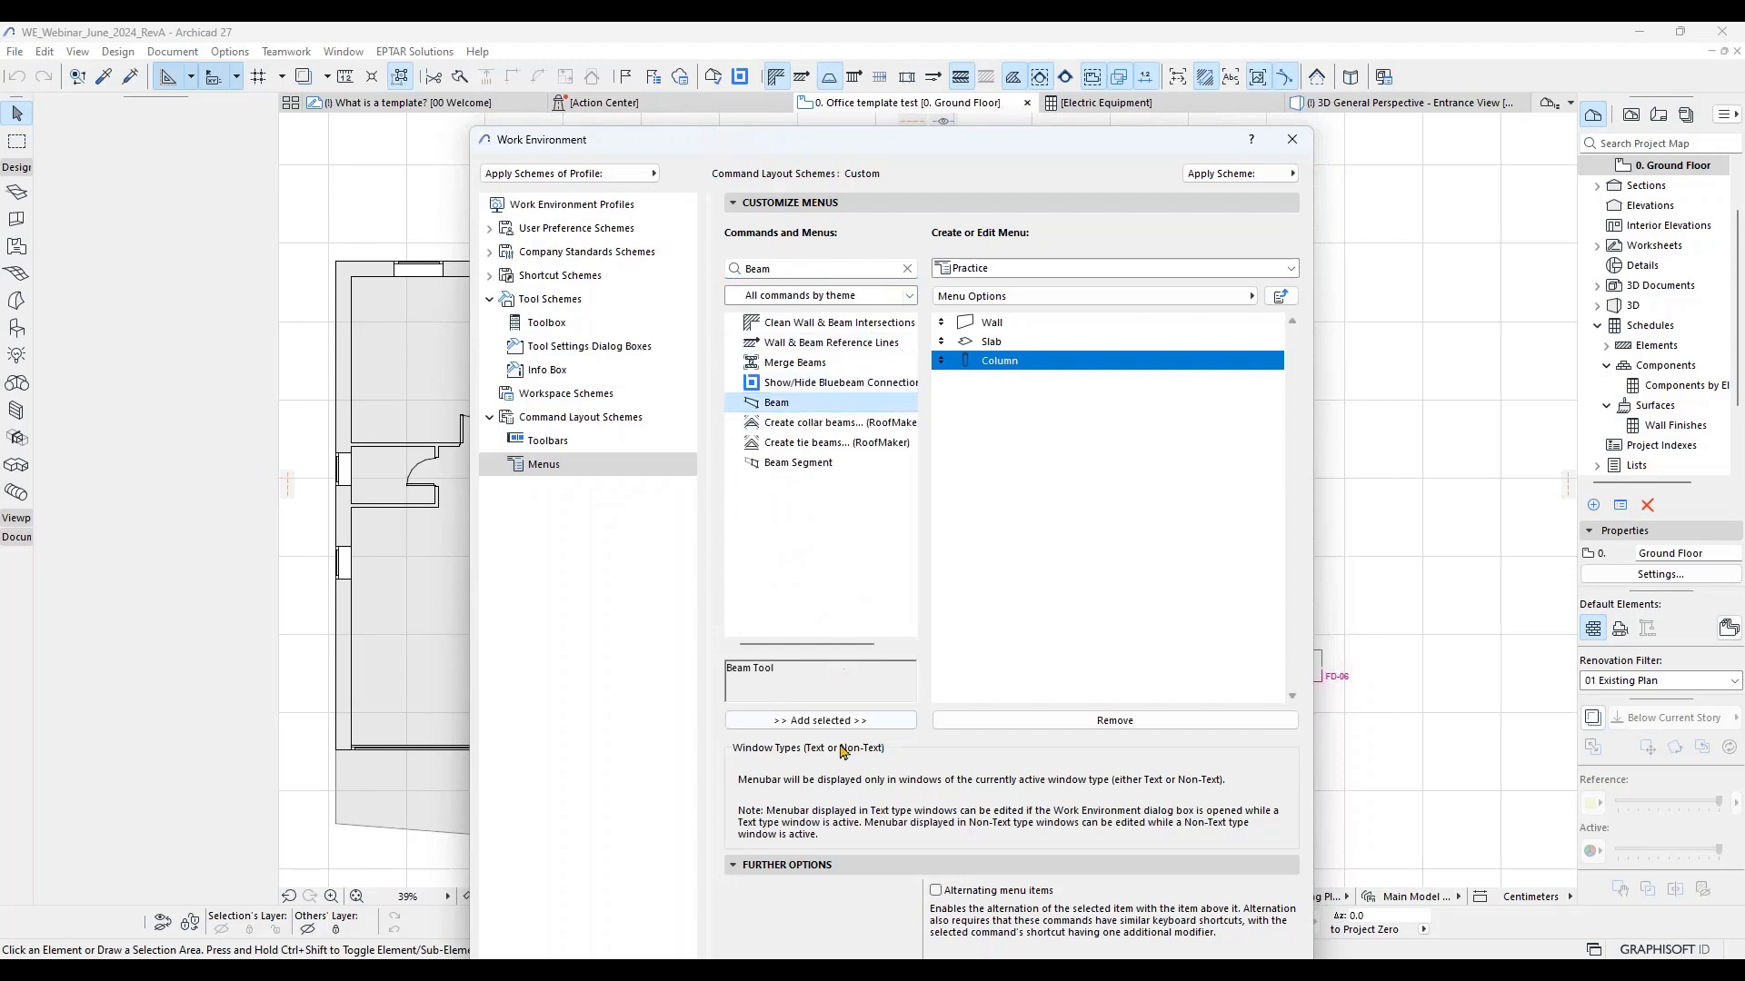
pyautogui.click(836, 721)
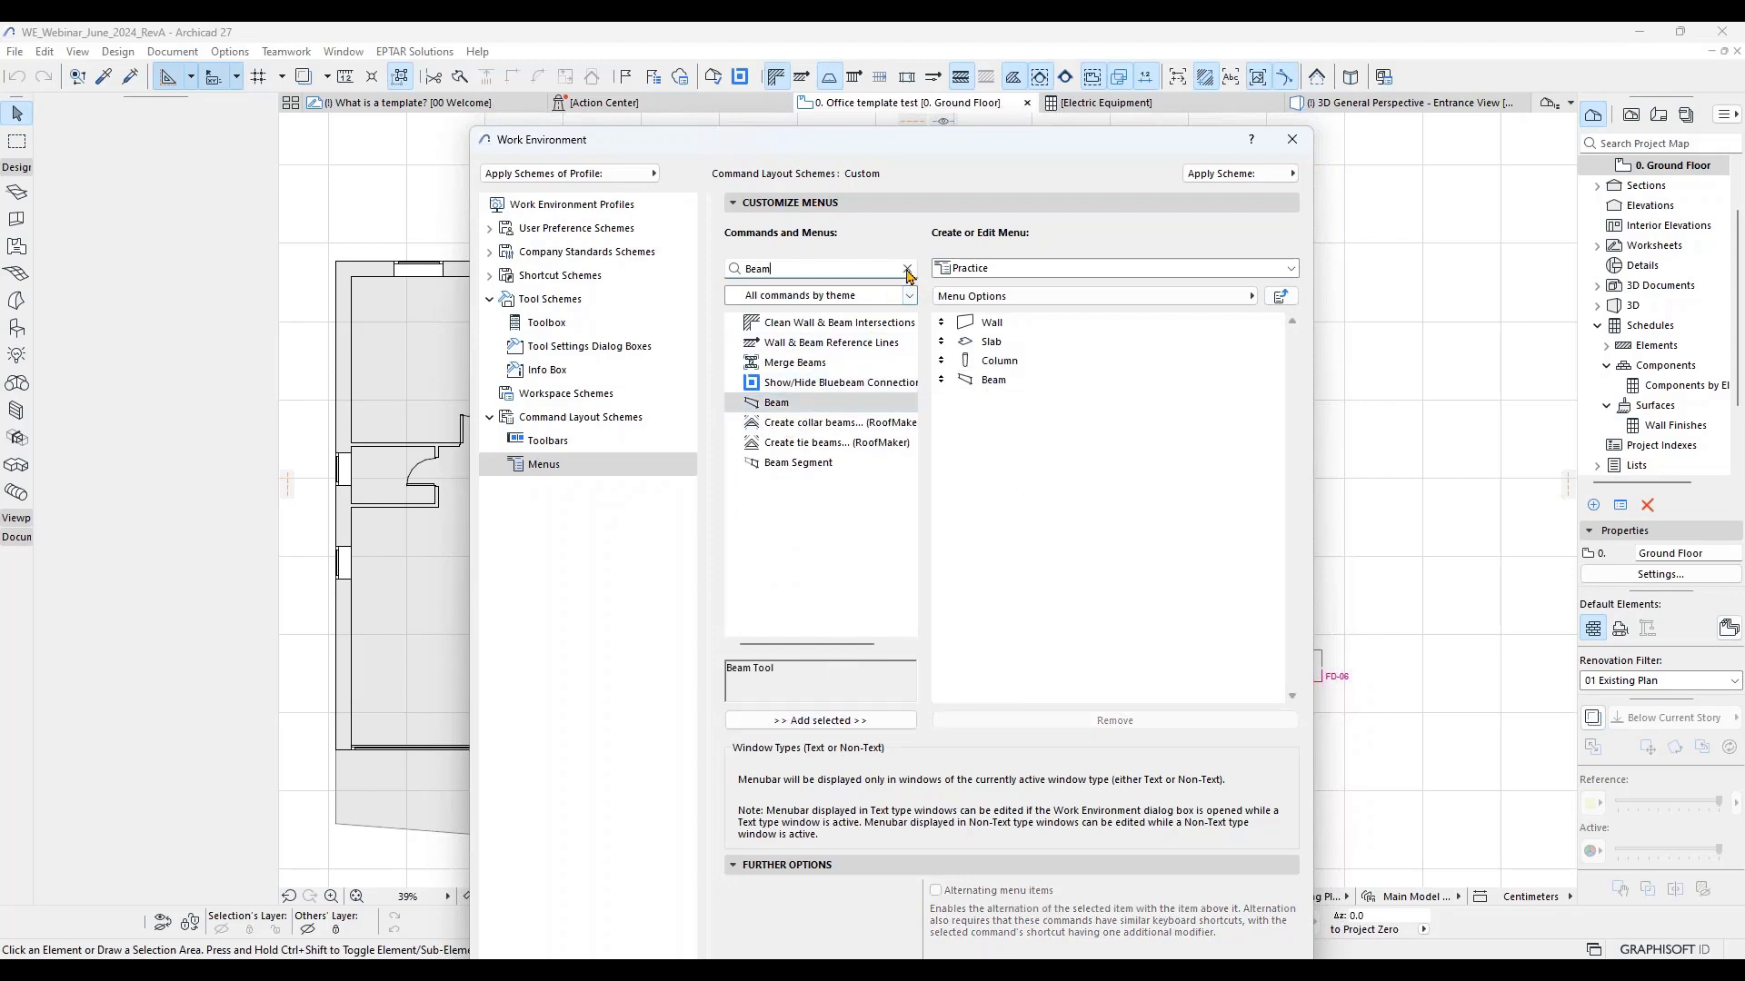
pyautogui.click(907, 270)
pyautogui.click(1026, 380)
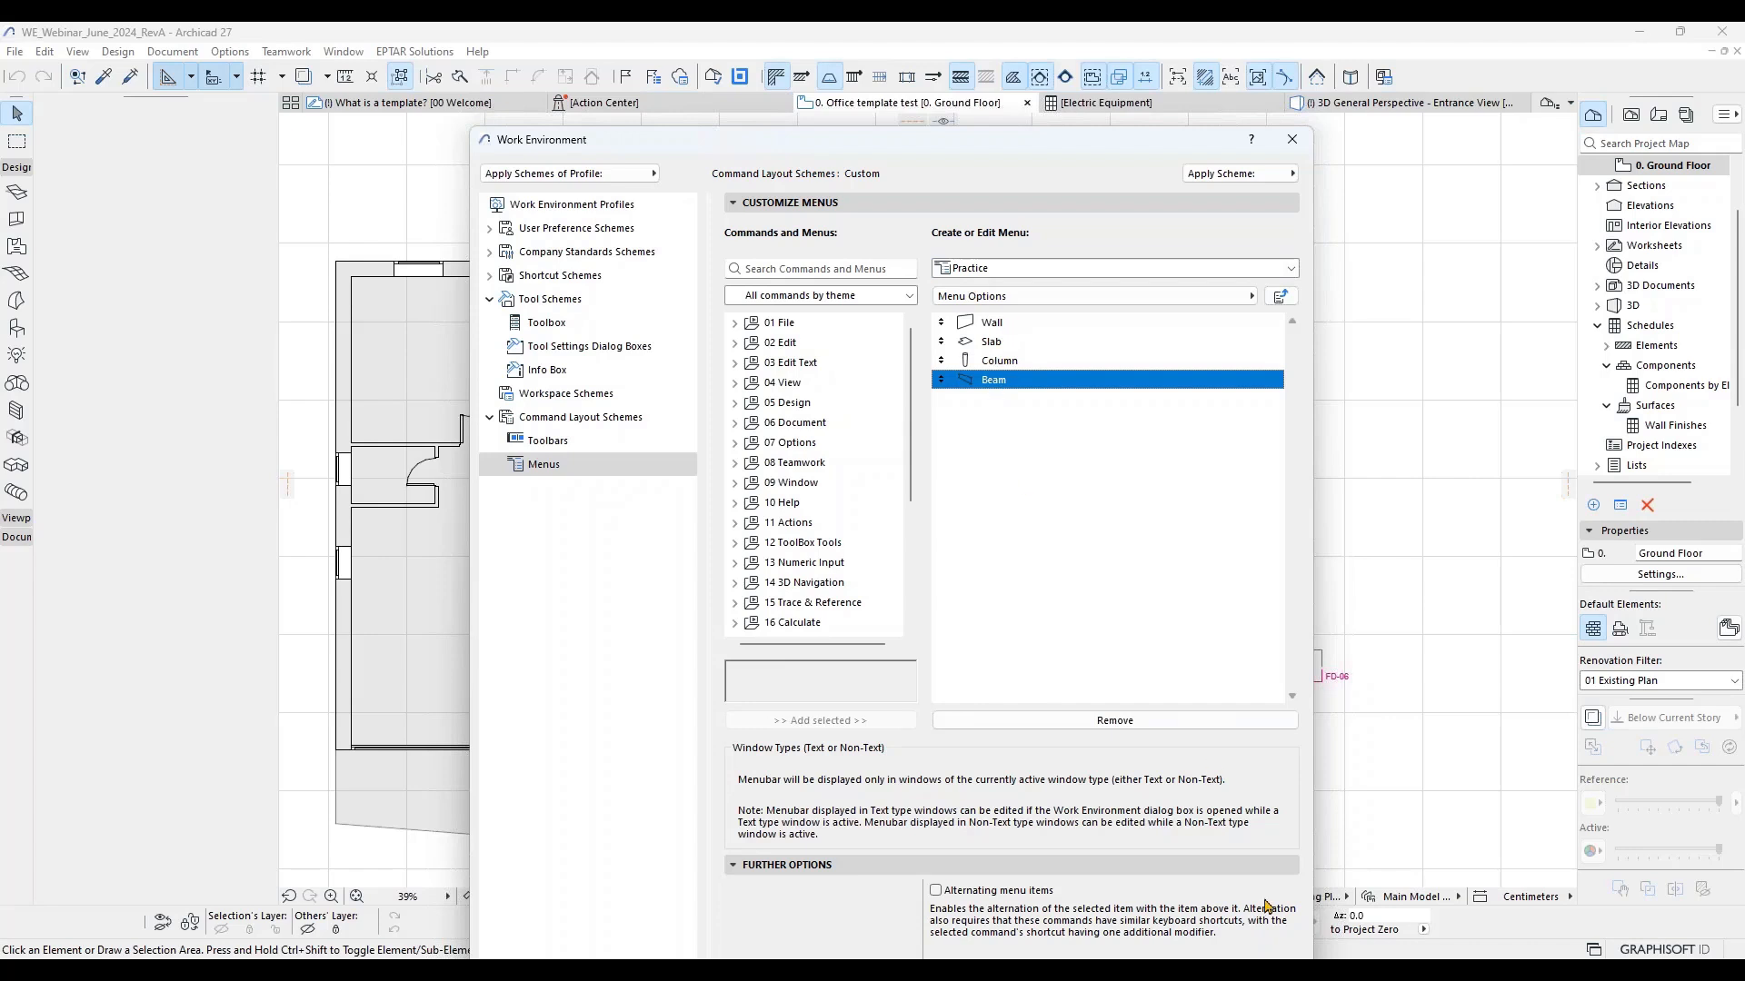
# Step: Apply the Work Environment changes and check the commands listed in the new Practice menu
pyautogui.moveTo(1142, 152); pyautogui.dragTo(1105, 75)
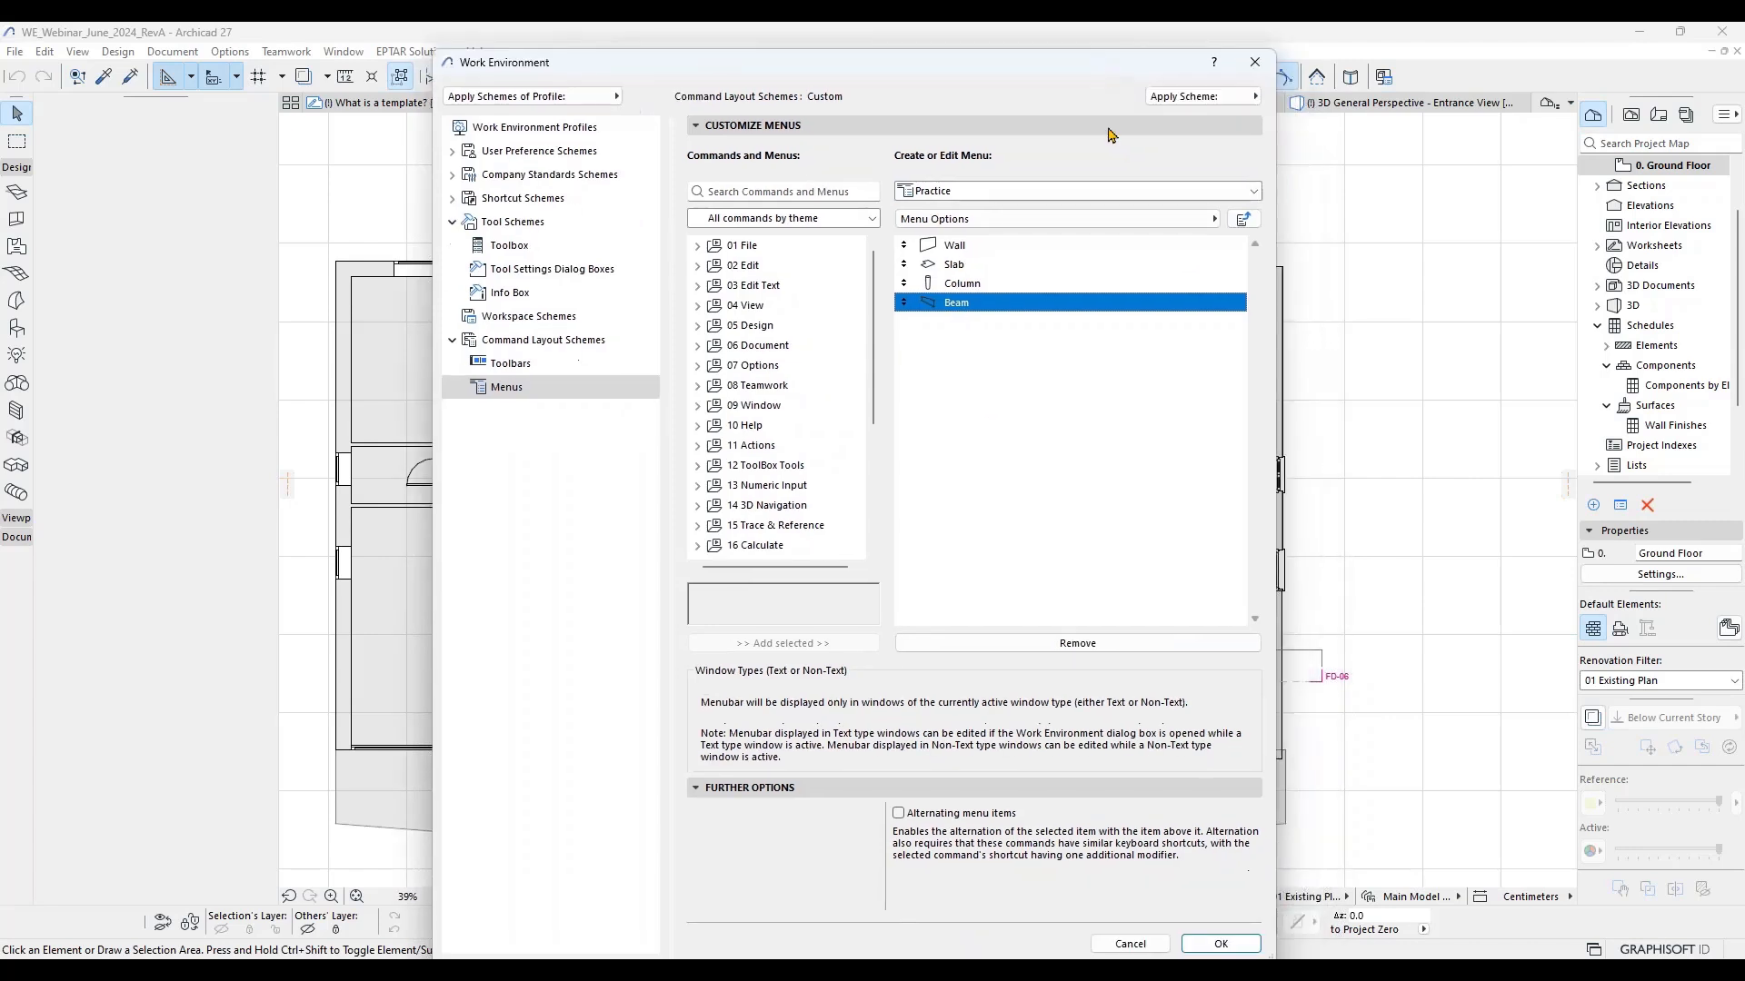
pyautogui.click(1216, 944)
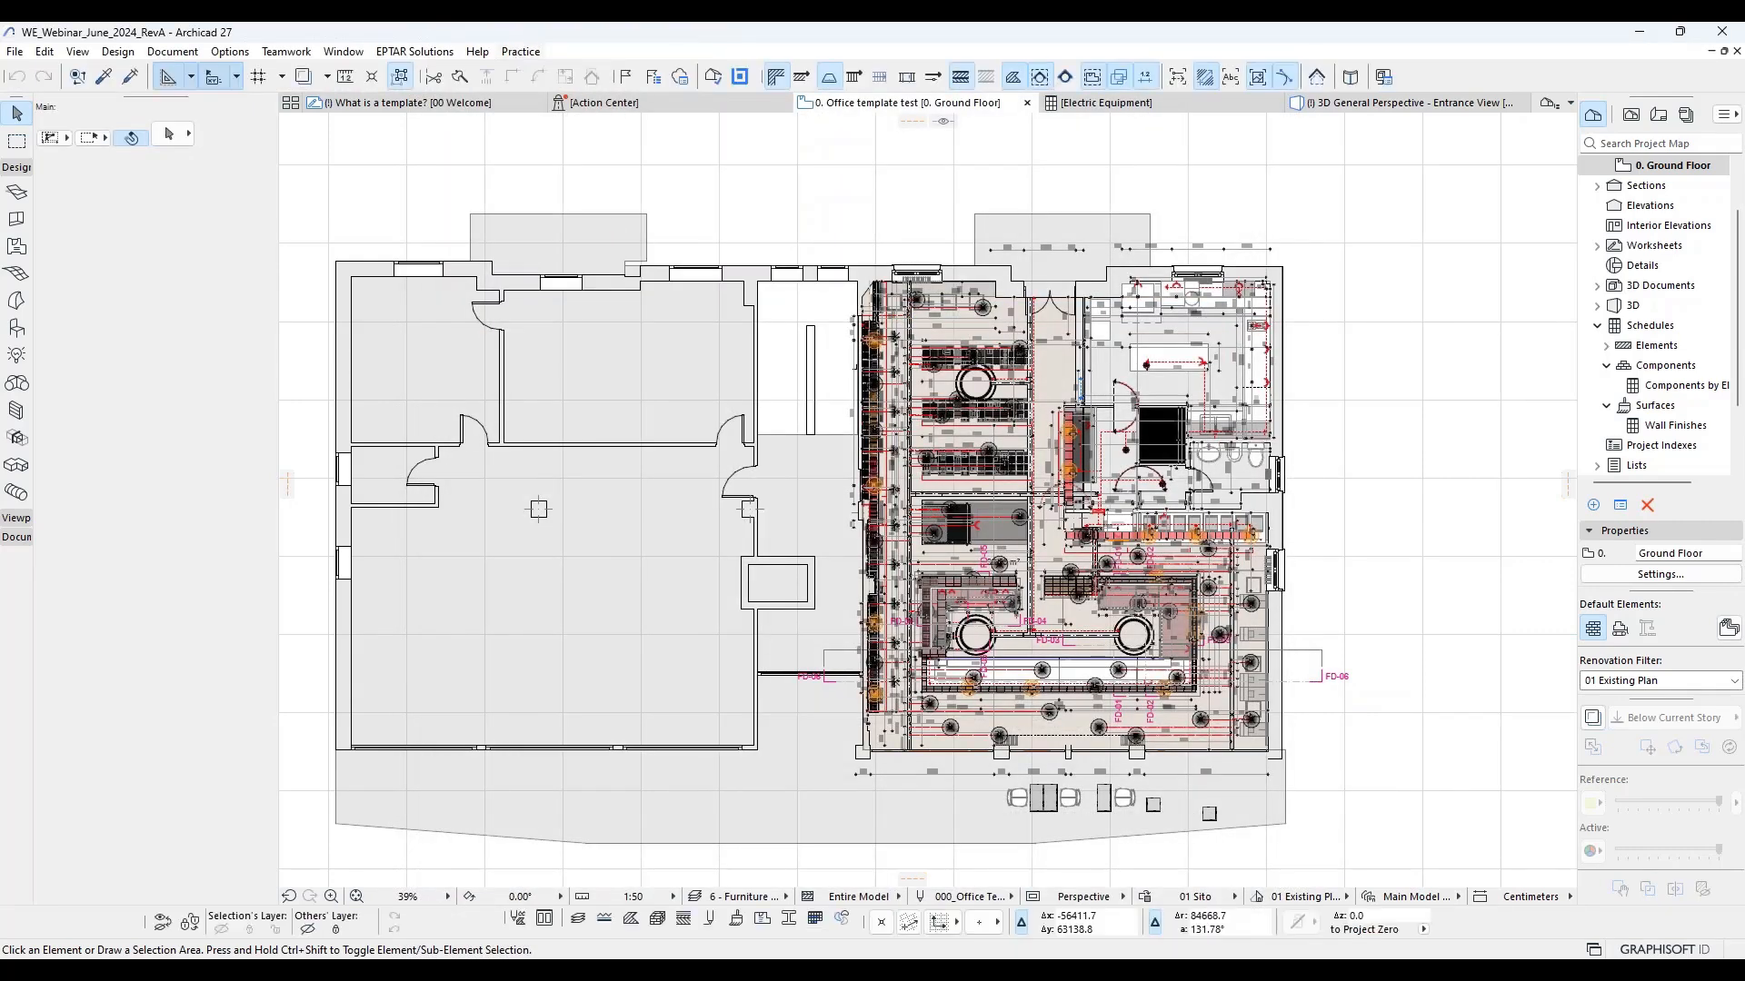
pyautogui.click(521, 52)
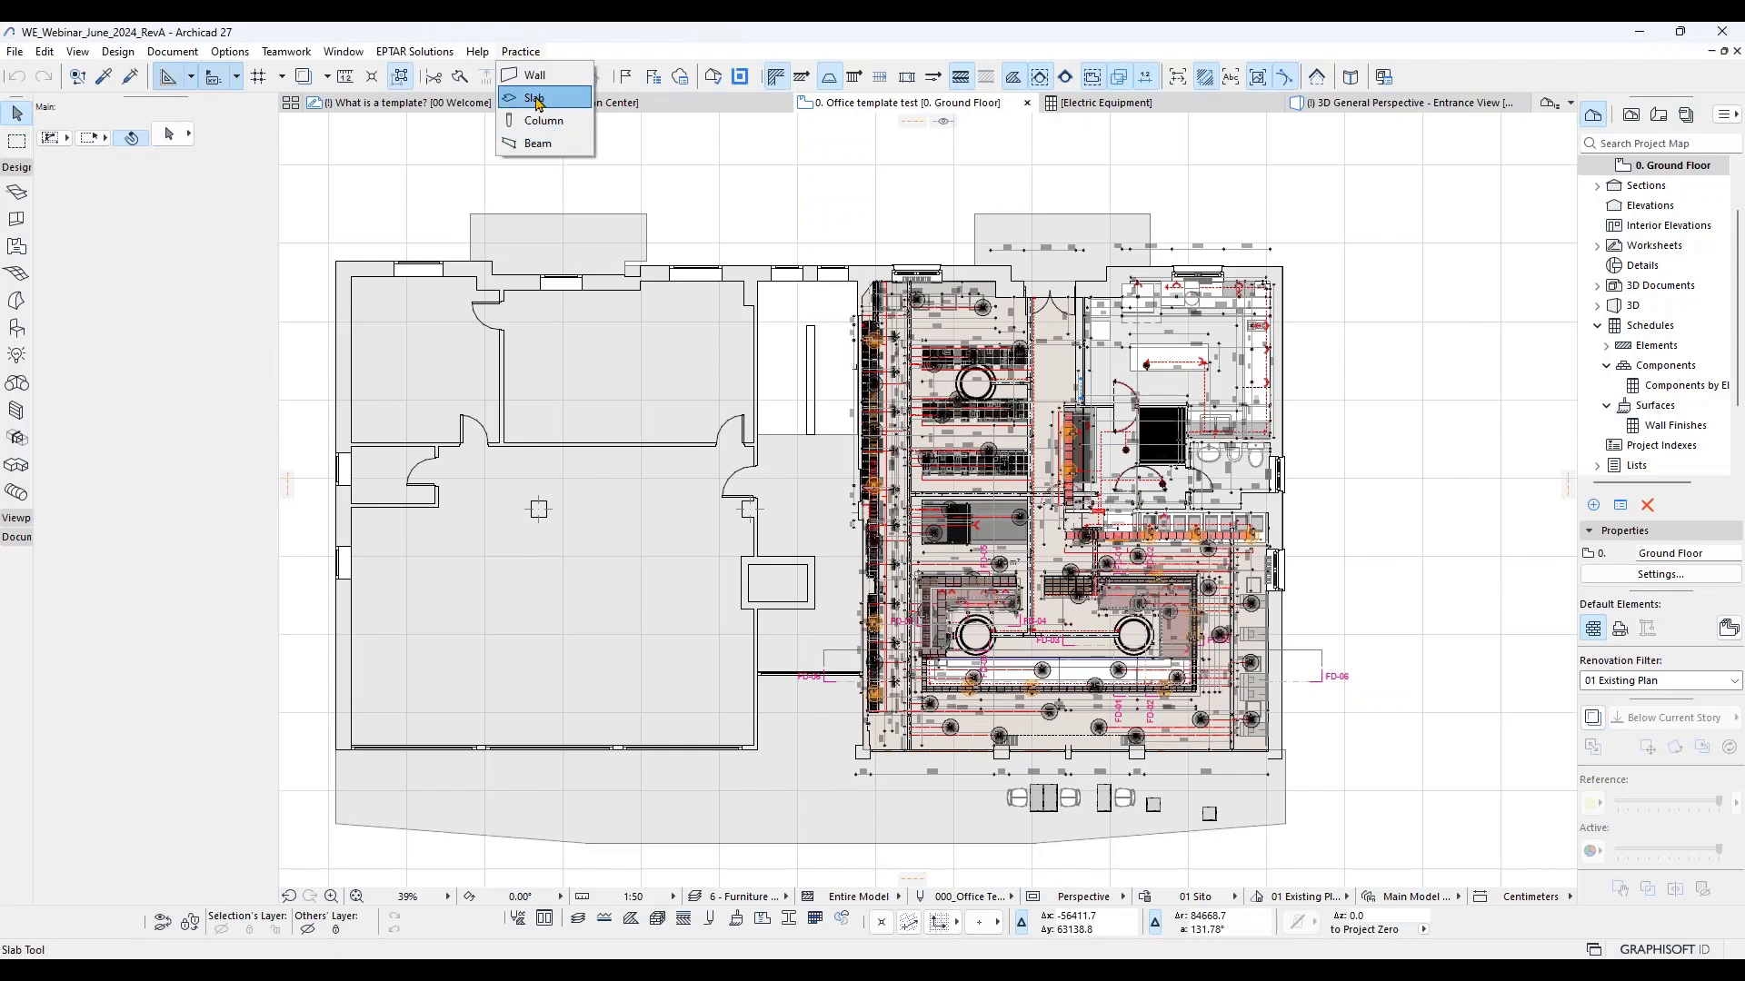
pyautogui.click(582, 49)
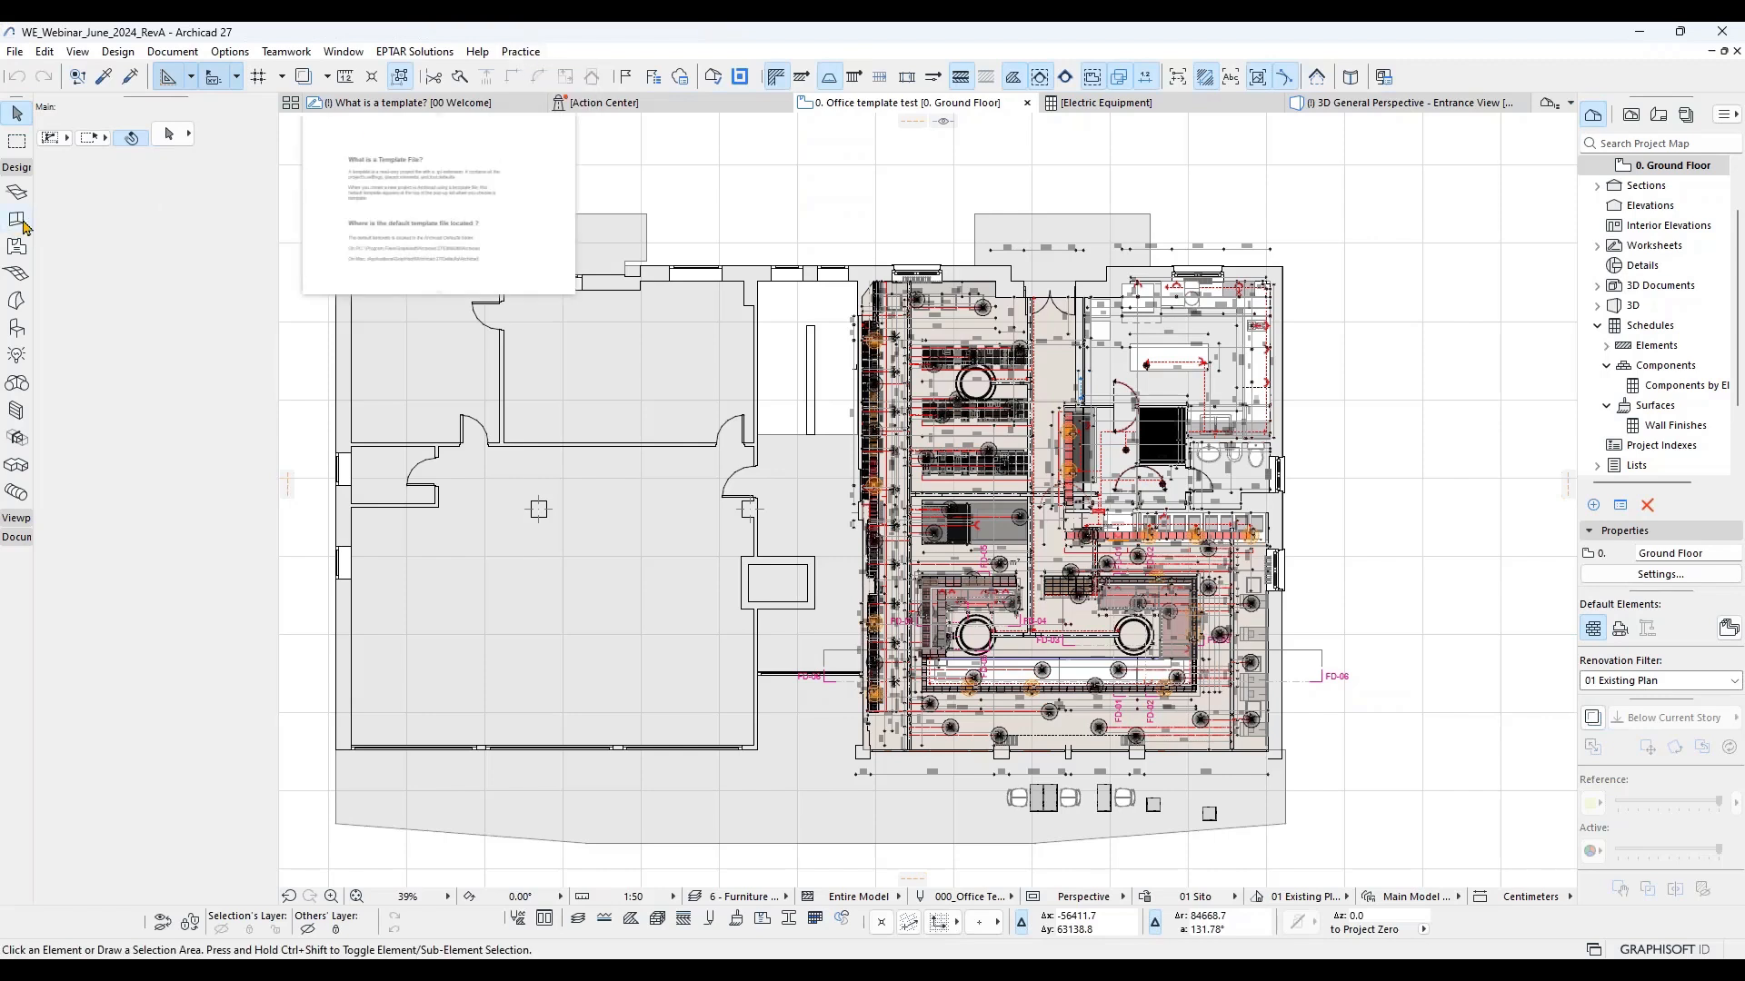
# Step: Widen the docked Toolbox, then undock it over the floor plan and close it
pyautogui.moveTo(33, 181); pyautogui.dragTo(169, 181)
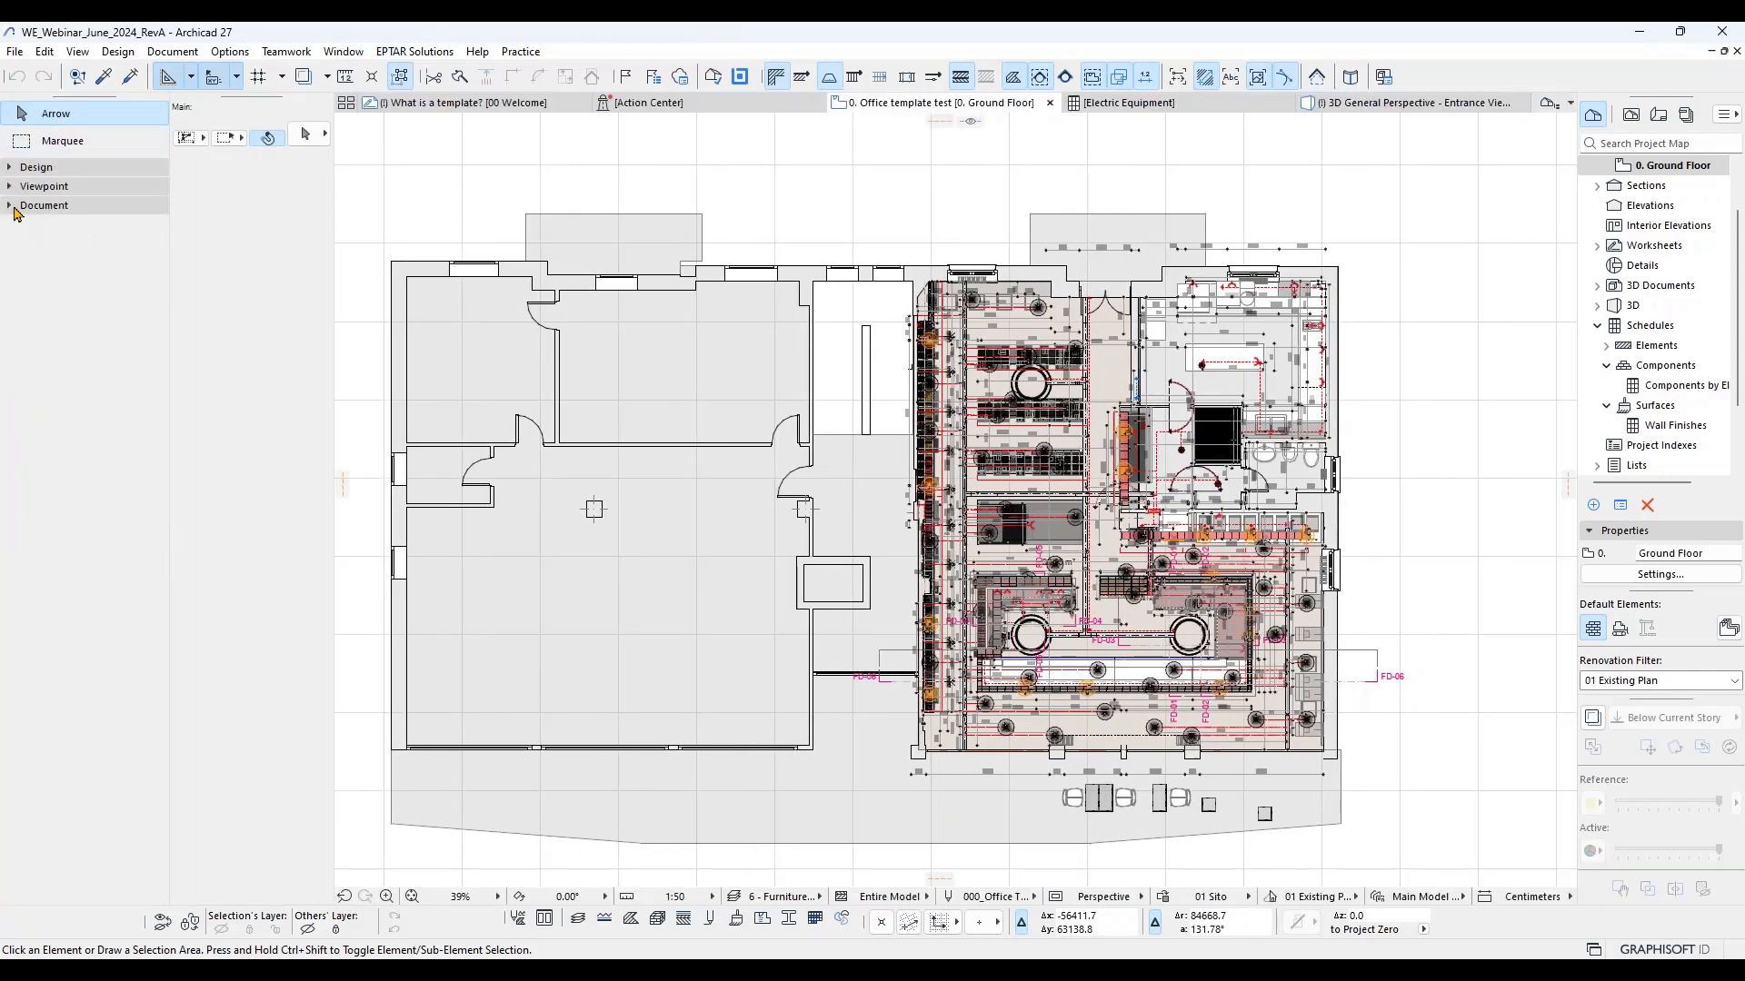
pyautogui.moveTo(108, 96); pyautogui.dragTo(536, 230)
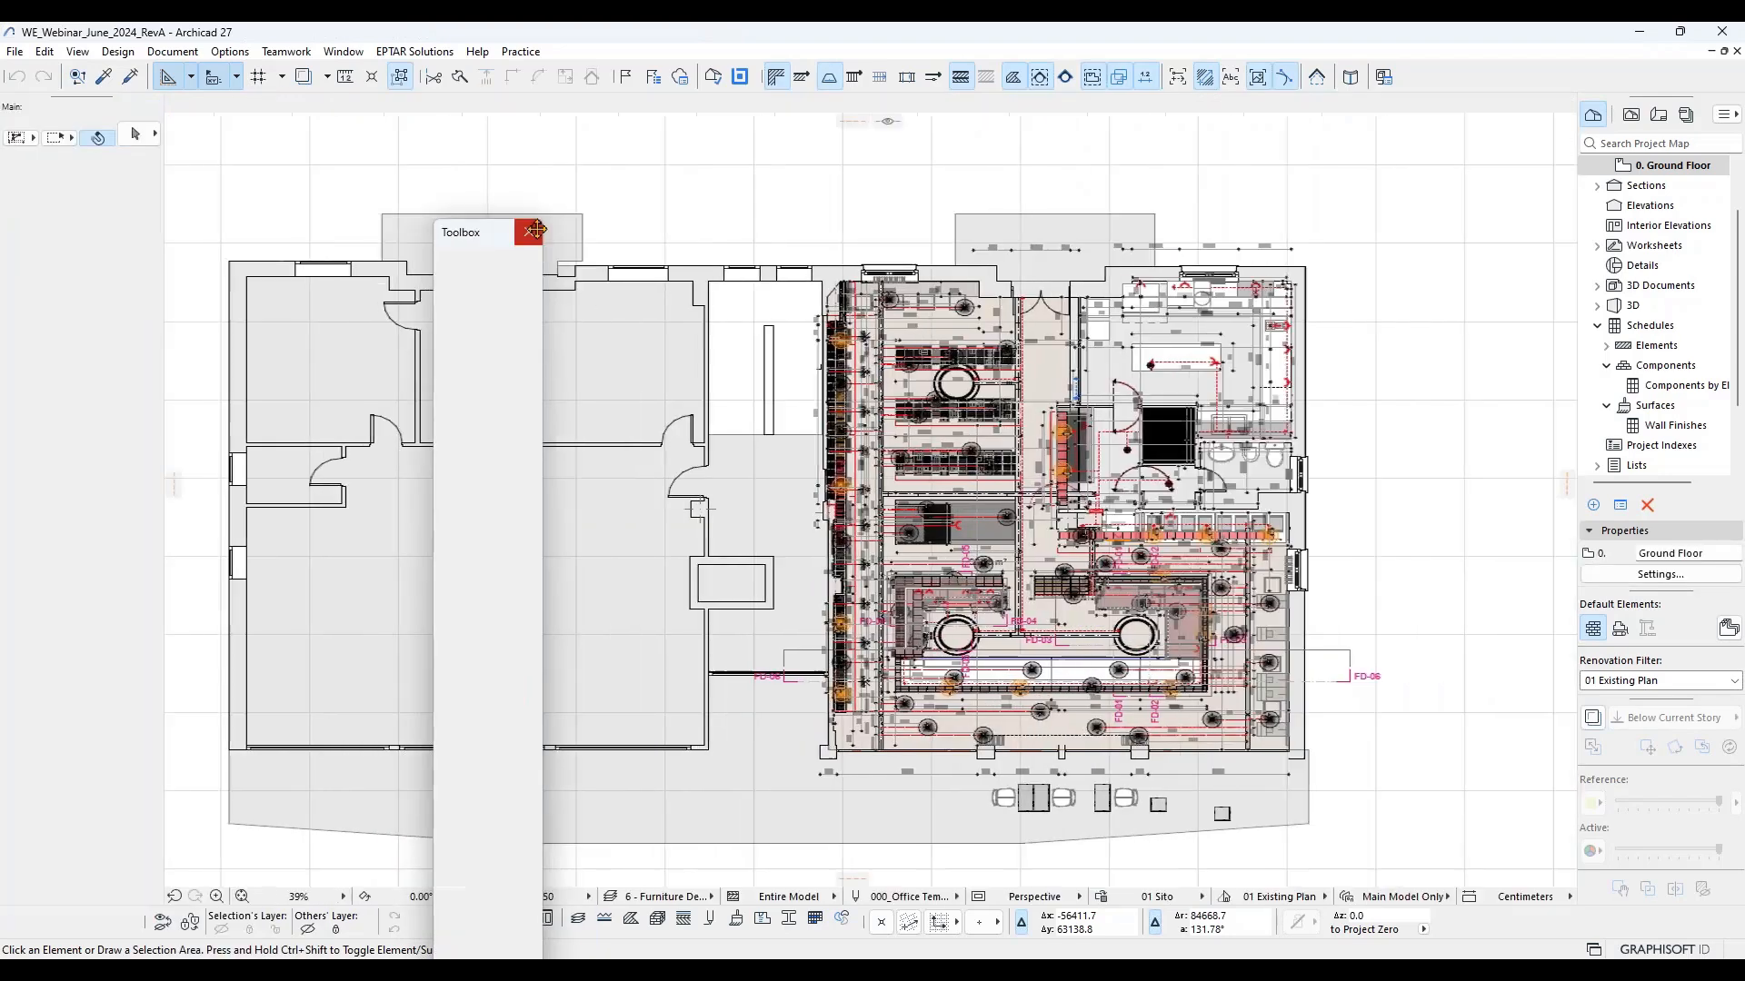
pyautogui.click(533, 231)
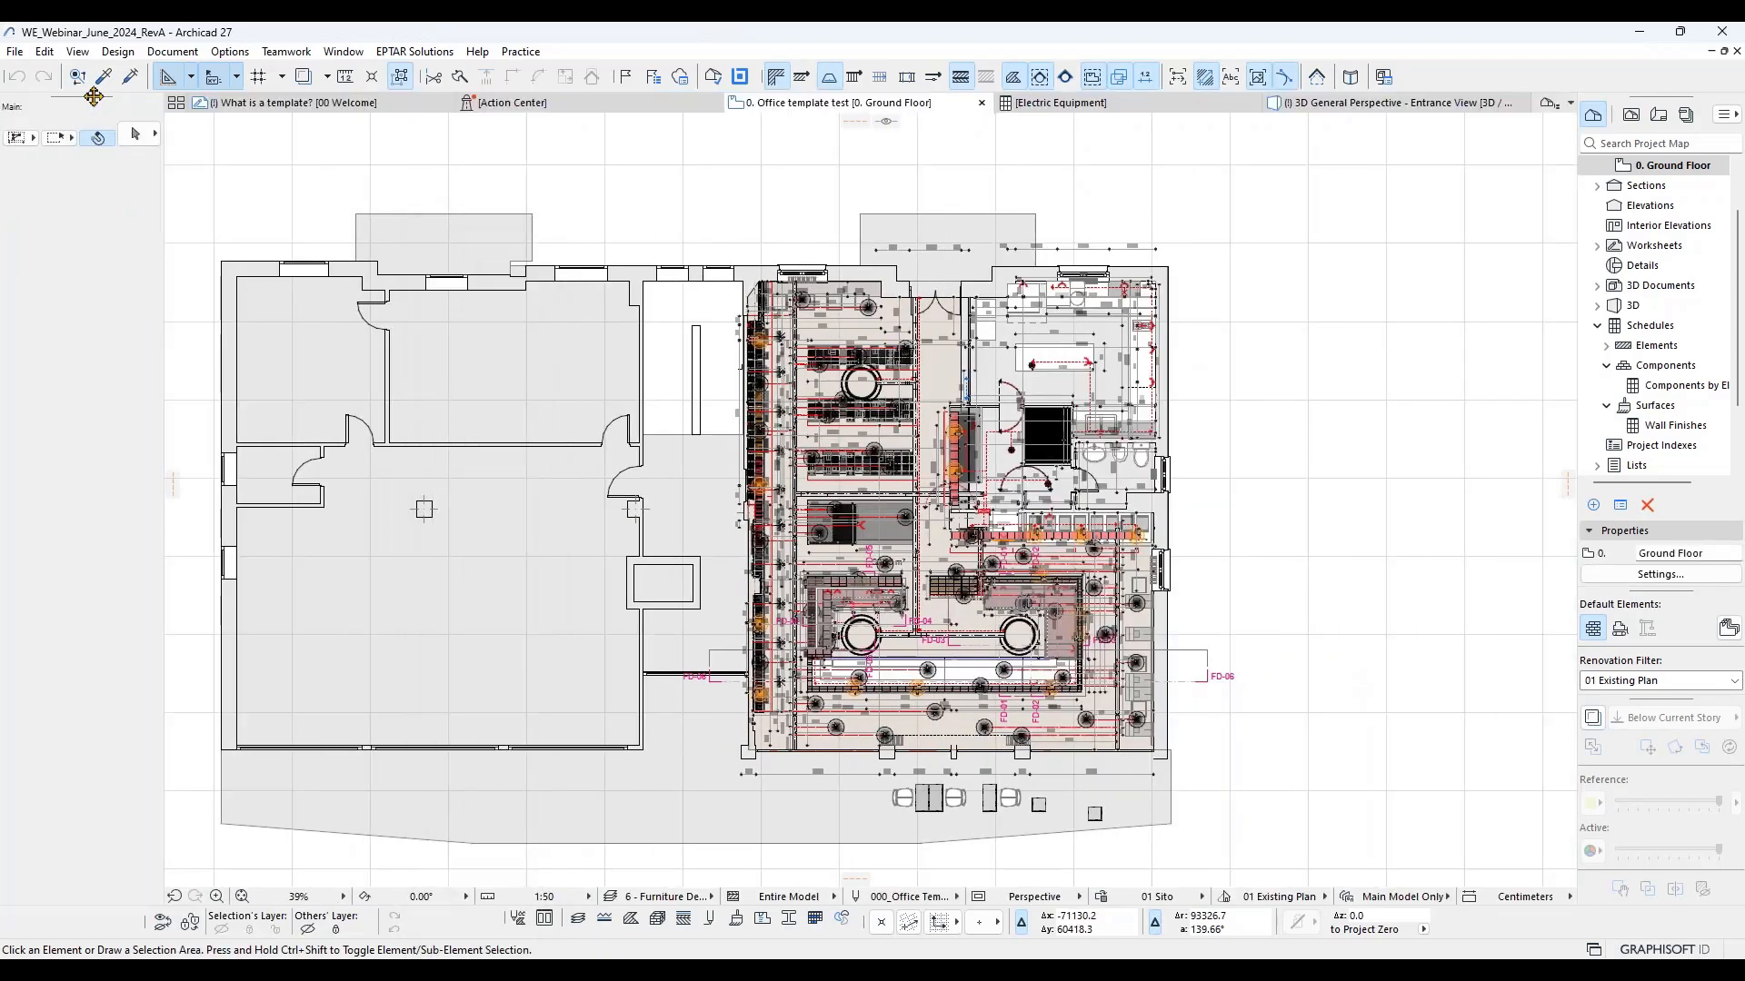
# Step: Float the Info Box over the floor plan, check it with the slab selected, and dock it back beside the drawing area
pyautogui.moveTo(94, 97); pyautogui.dragTo(593, 354)
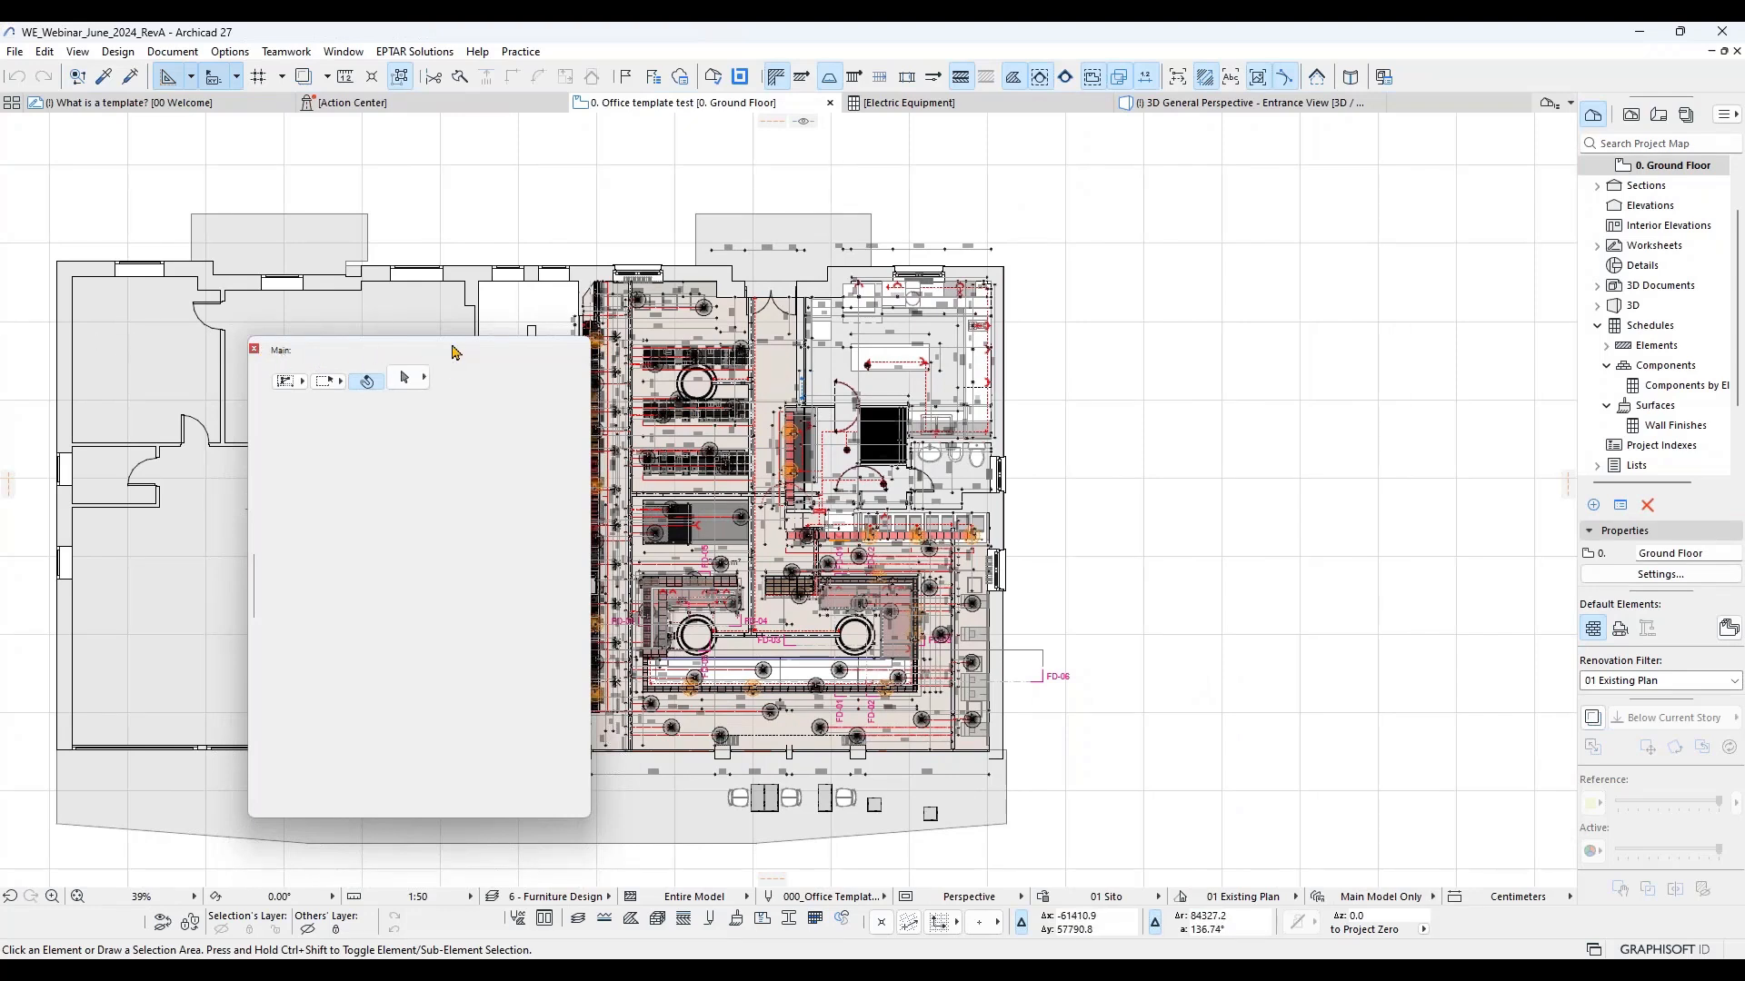
pyautogui.click(453, 334)
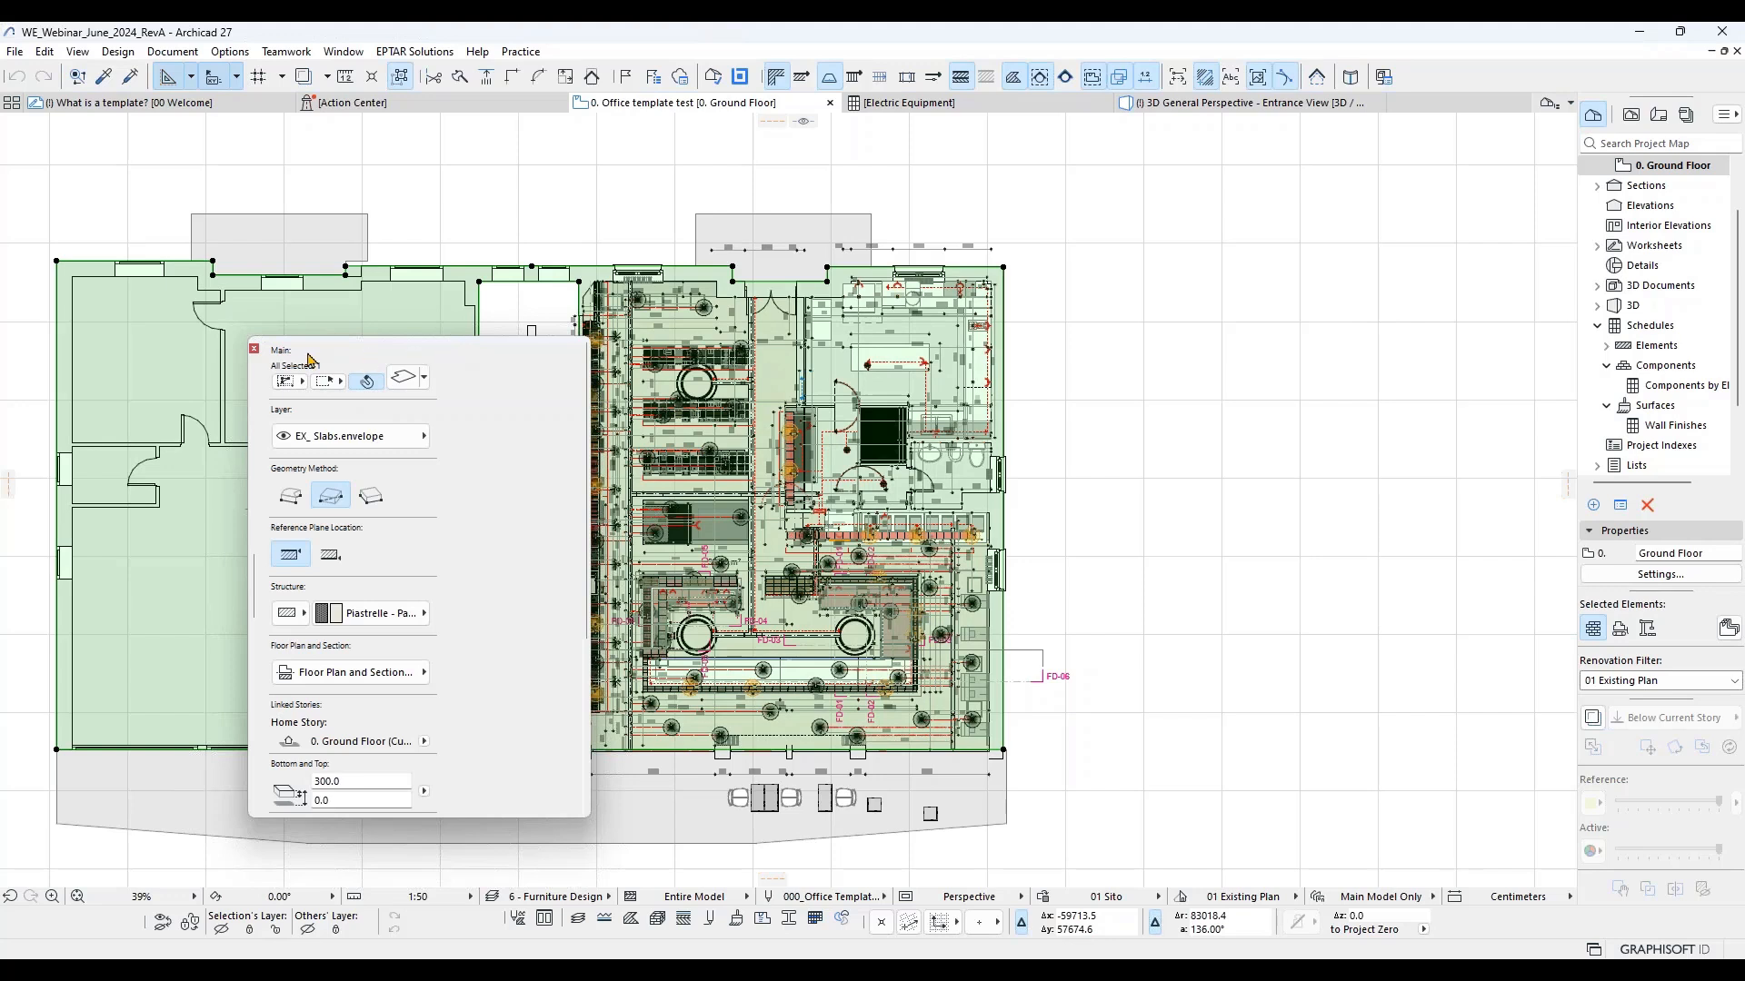
pyautogui.click(1266, 353)
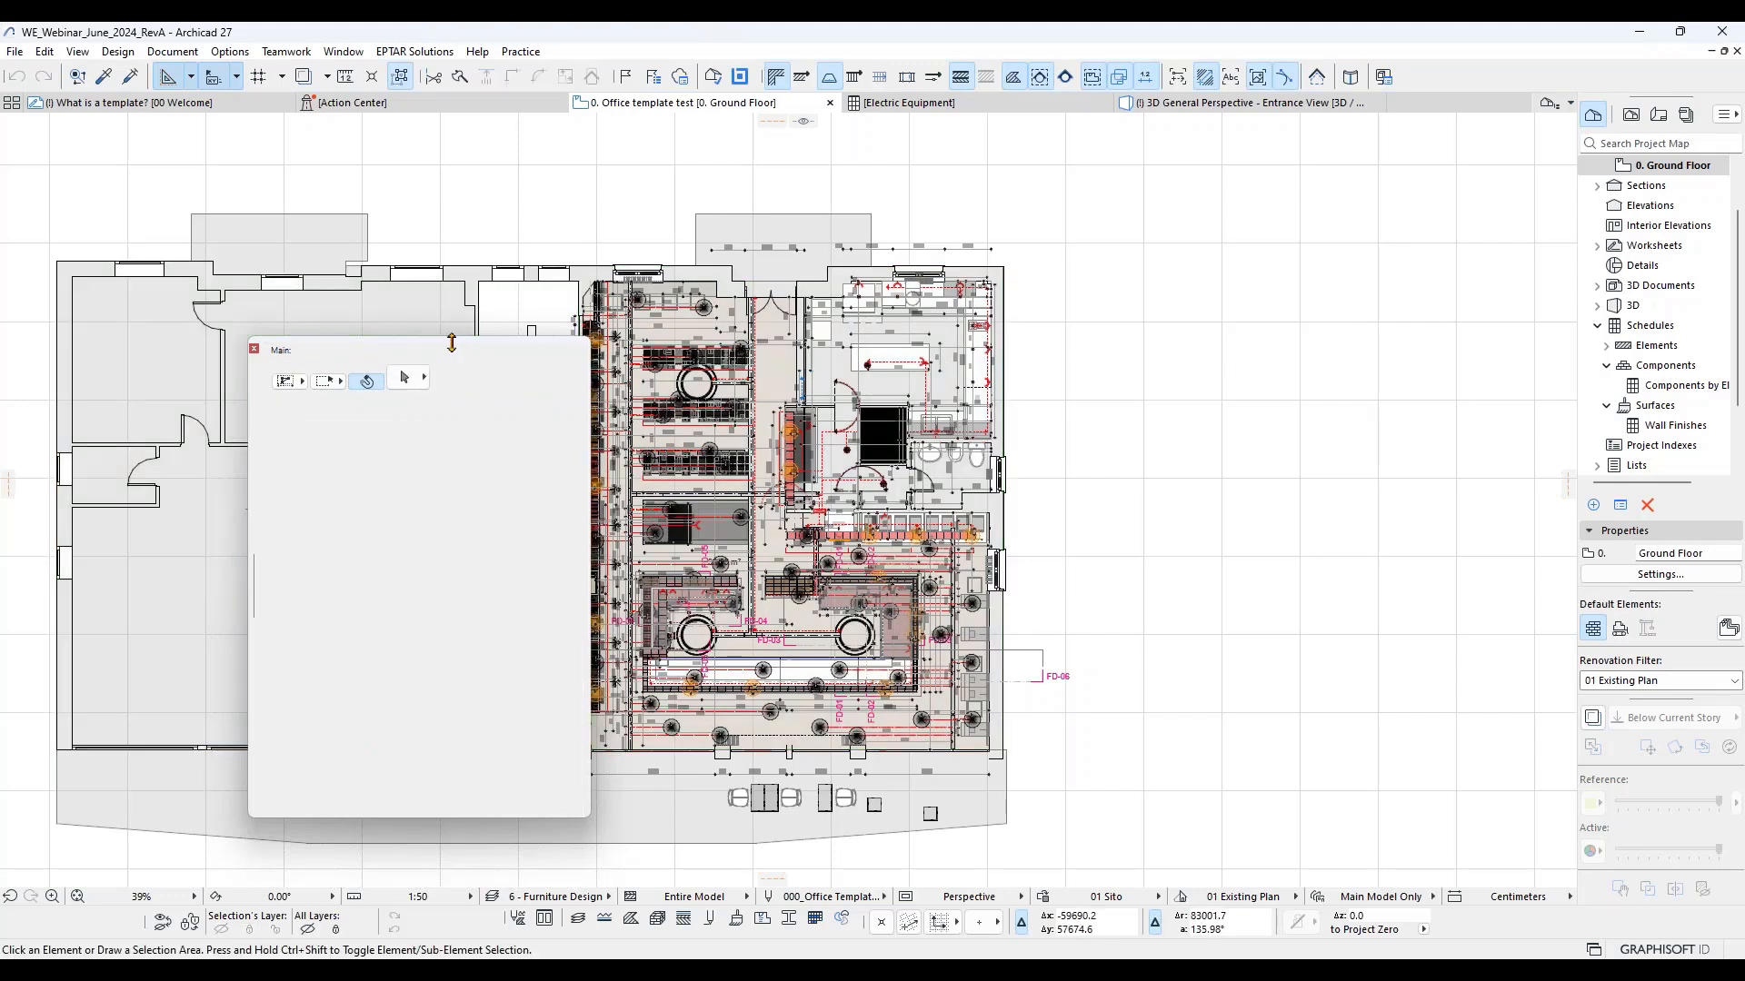
pyautogui.moveTo(430, 351); pyautogui.dragTo(431, 181)
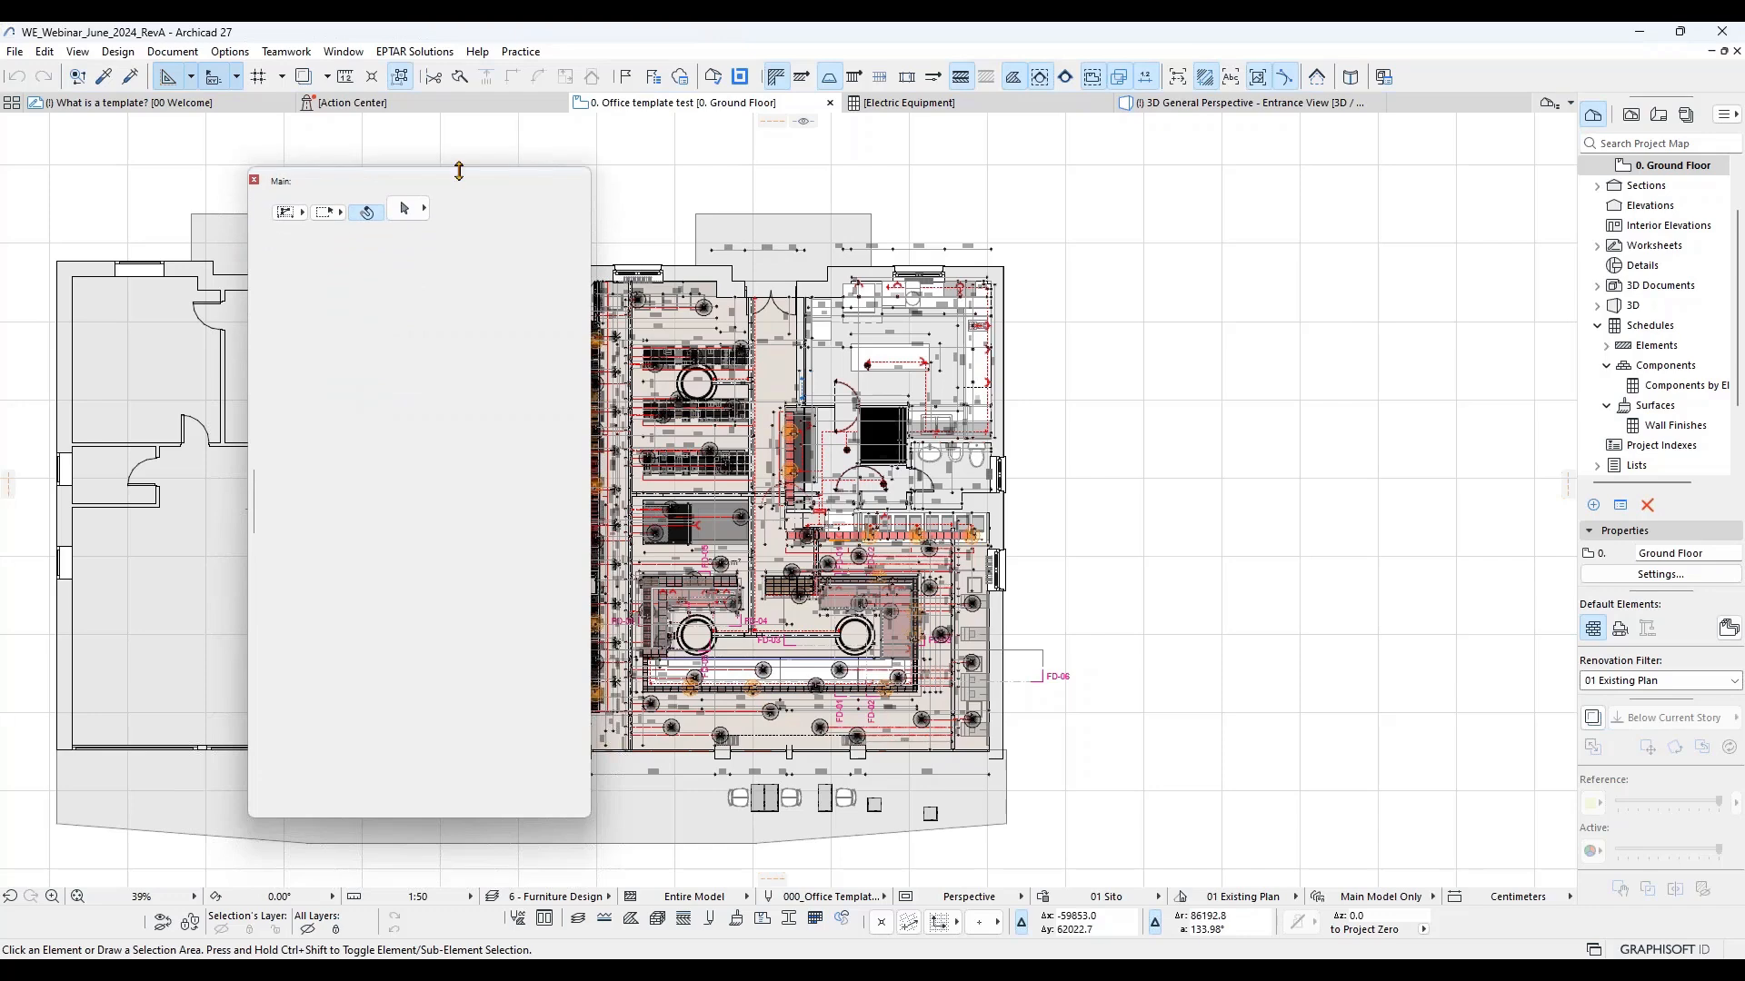
pyautogui.moveTo(250, 306); pyautogui.dragTo(11, 293)
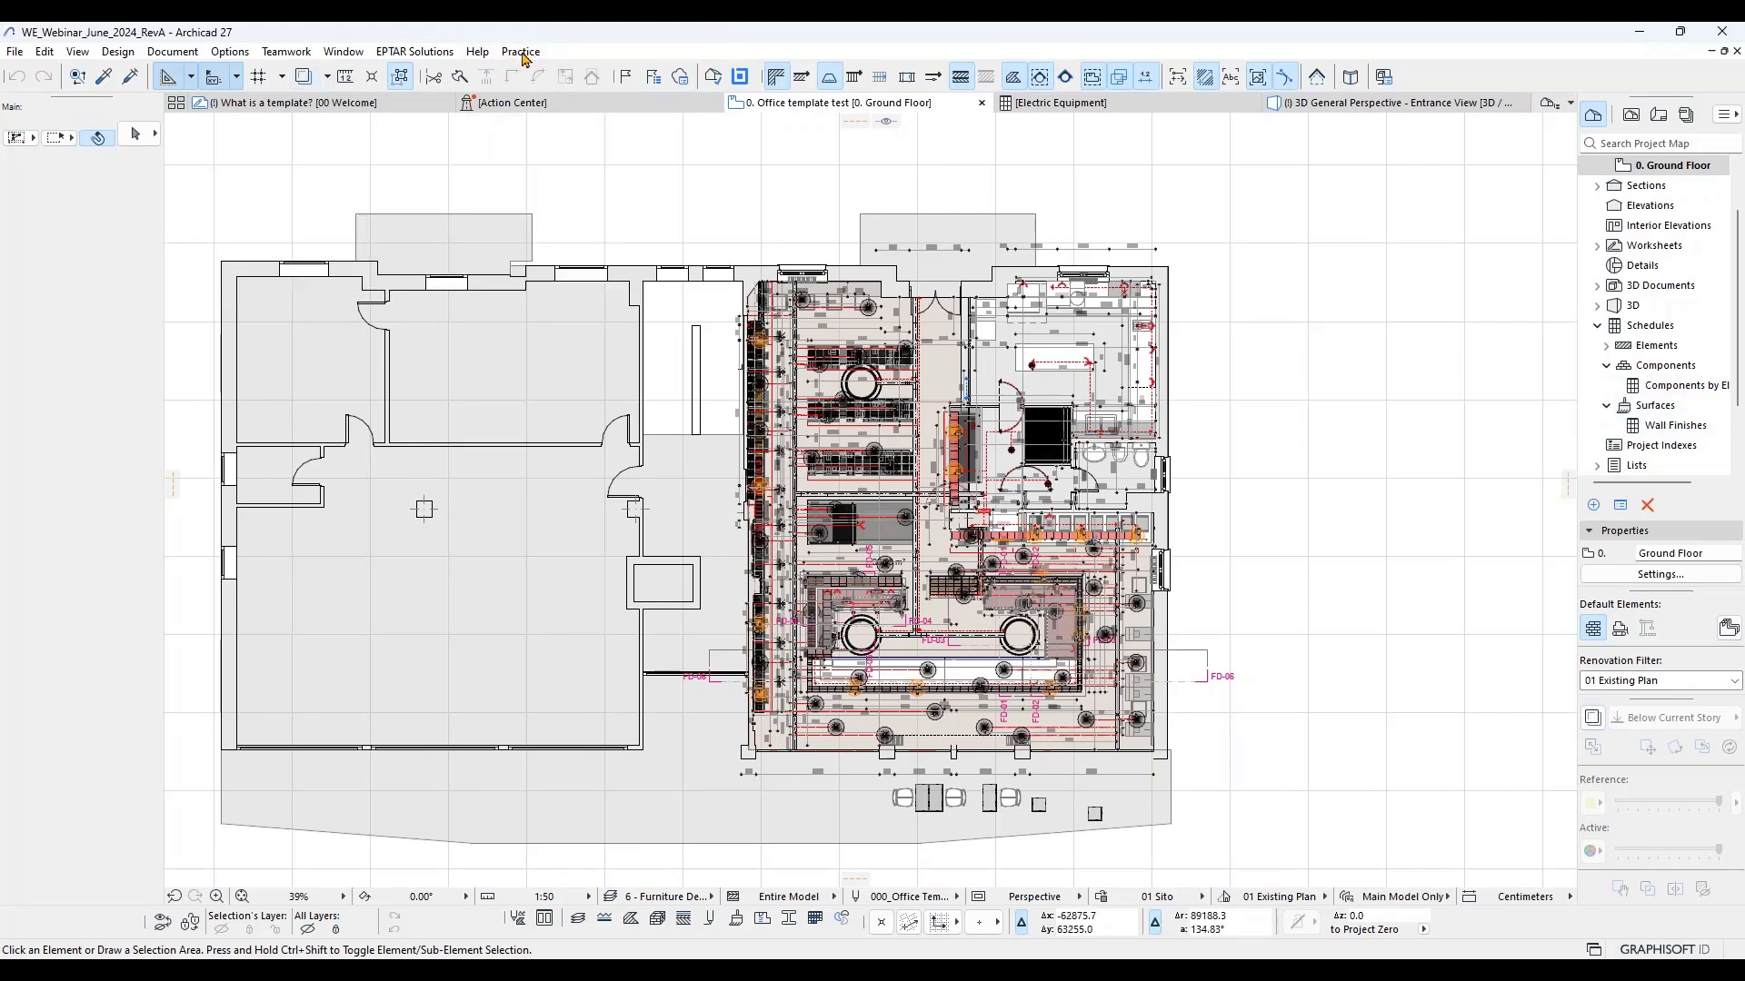
# Step: Review the commands in the Practice menu and reopen the Work Environment dialog
pyautogui.click(522, 53)
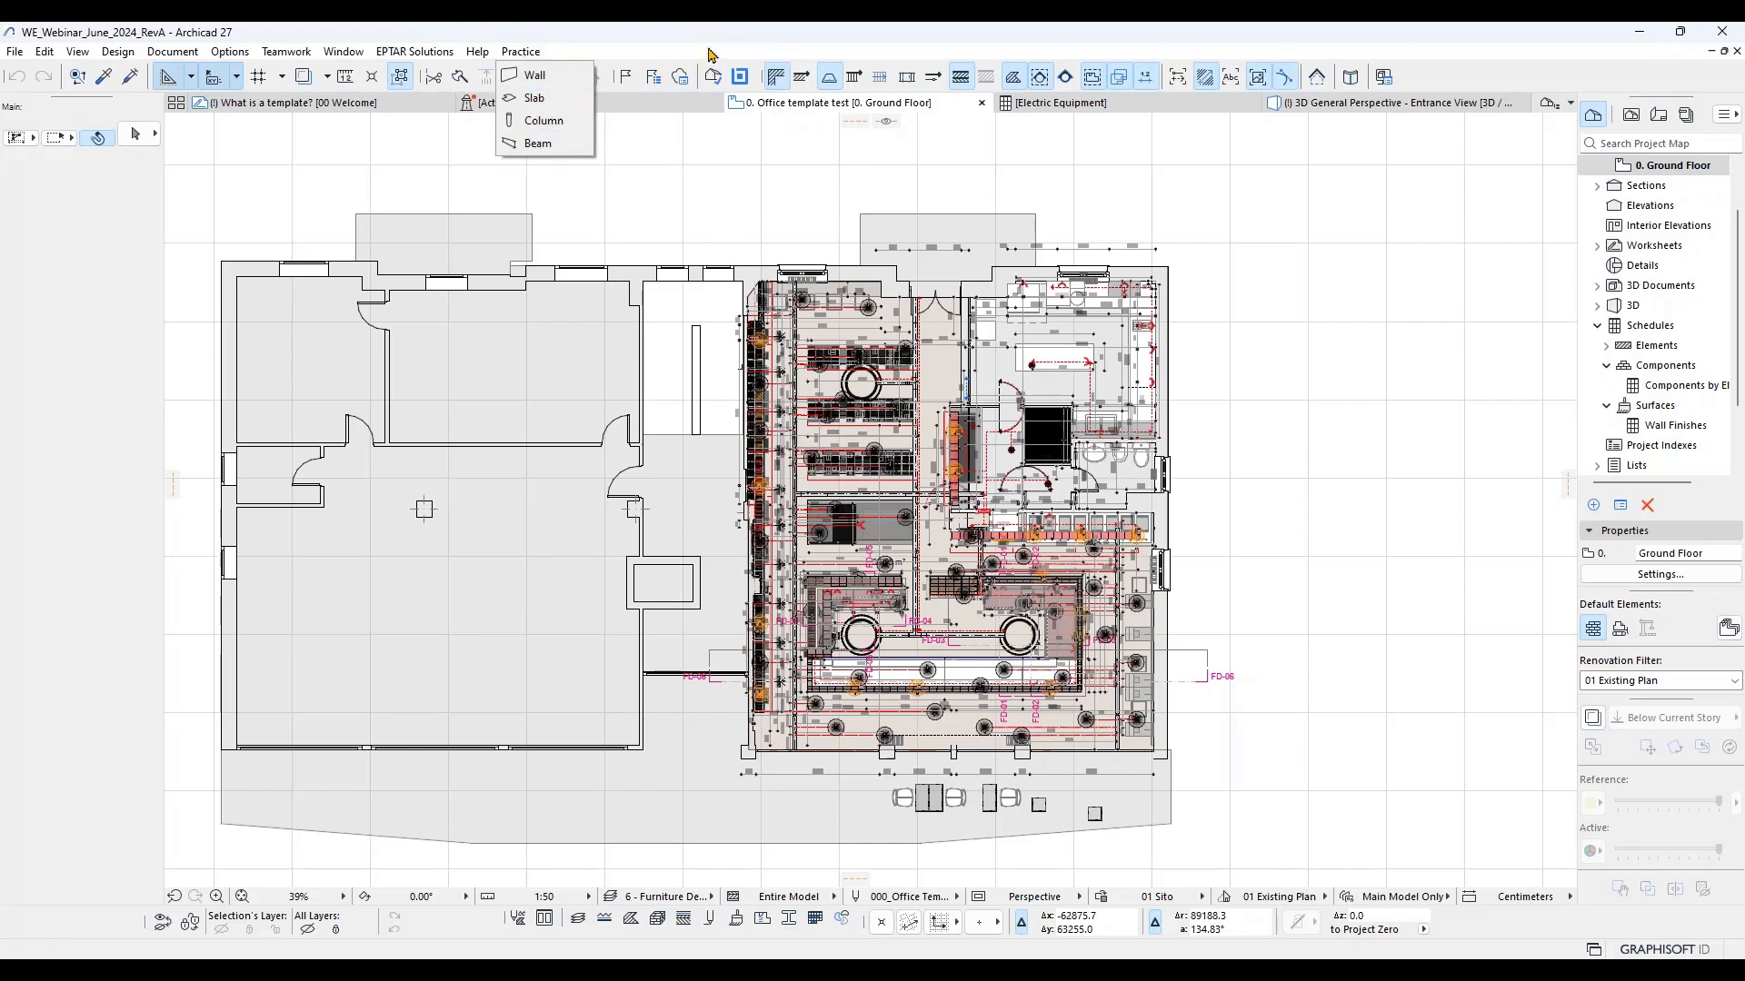
pyautogui.click(711, 55)
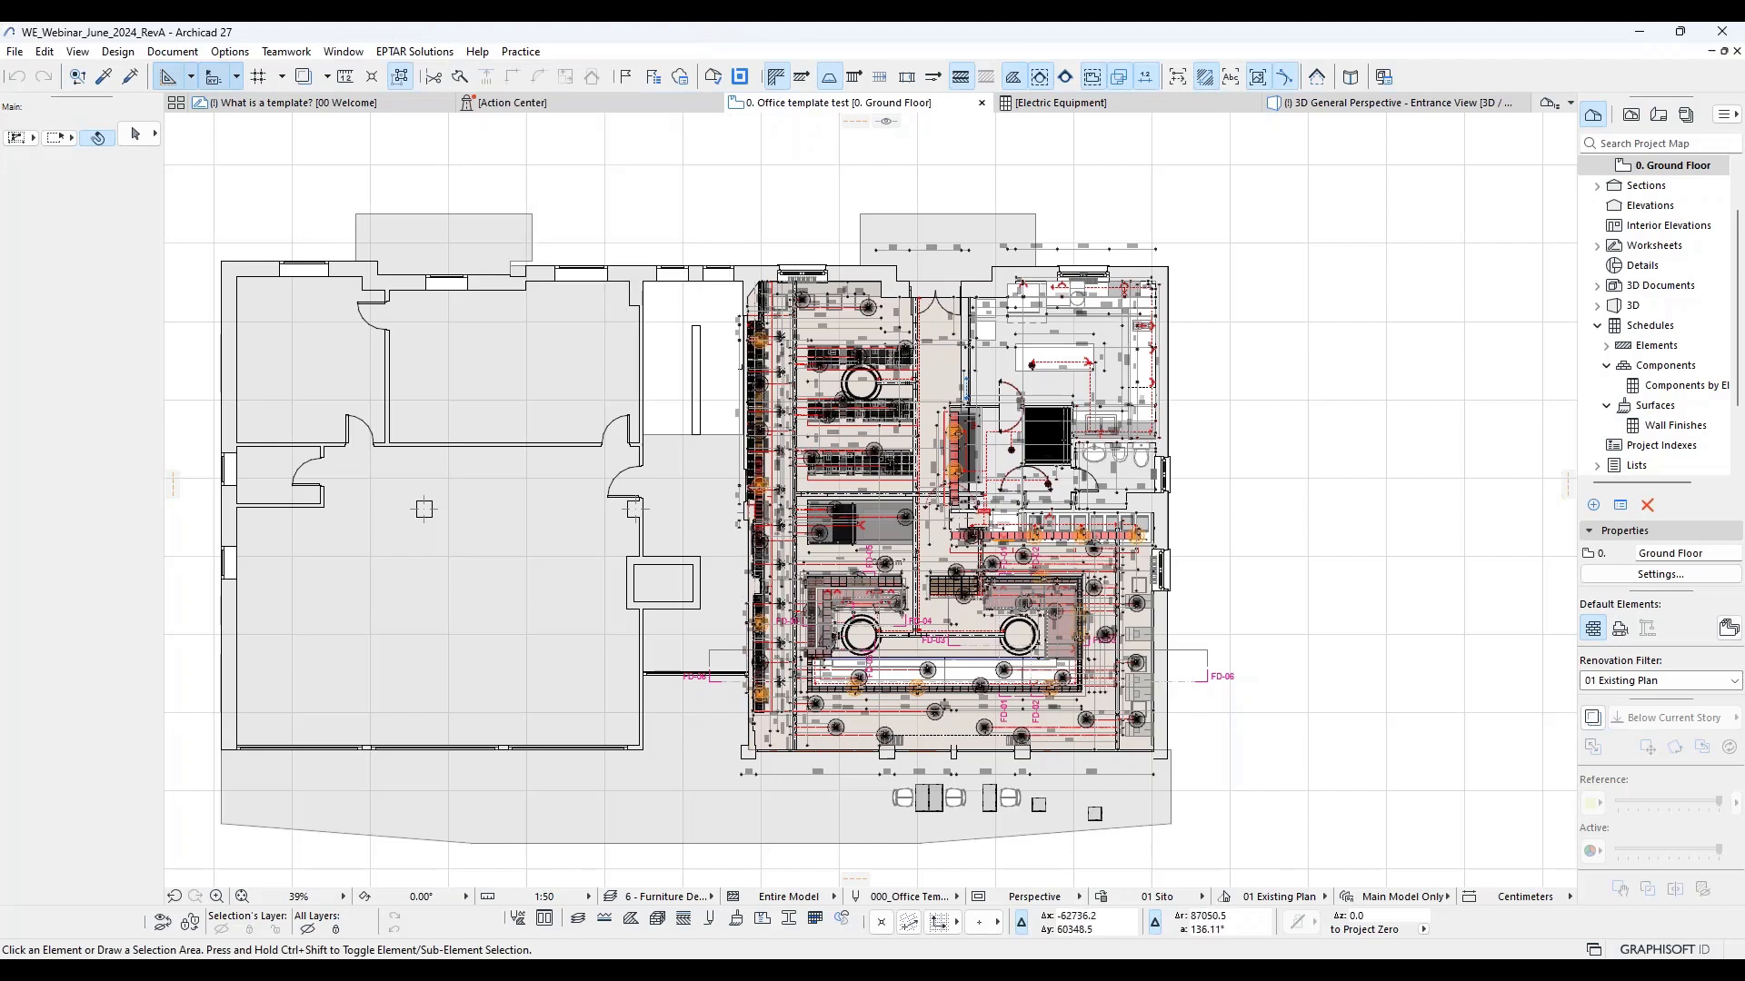
pyautogui.click(350, 54)
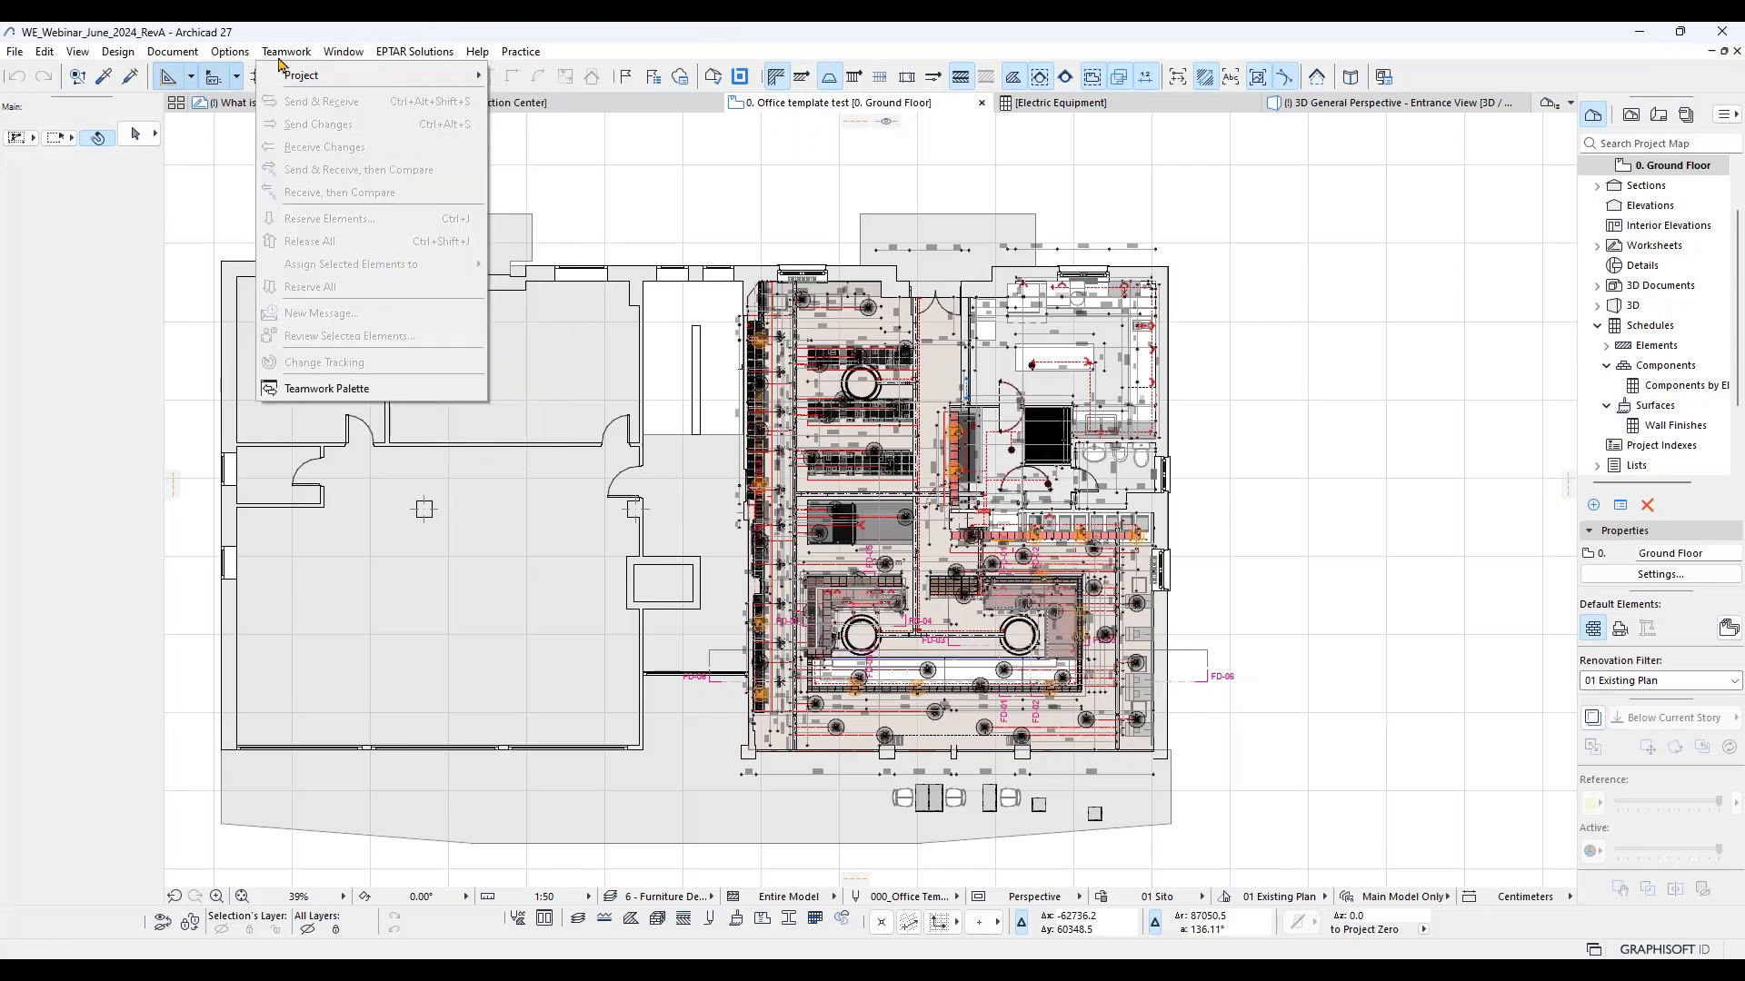
pyautogui.click(230, 52)
pyautogui.moveTo(400, 410)
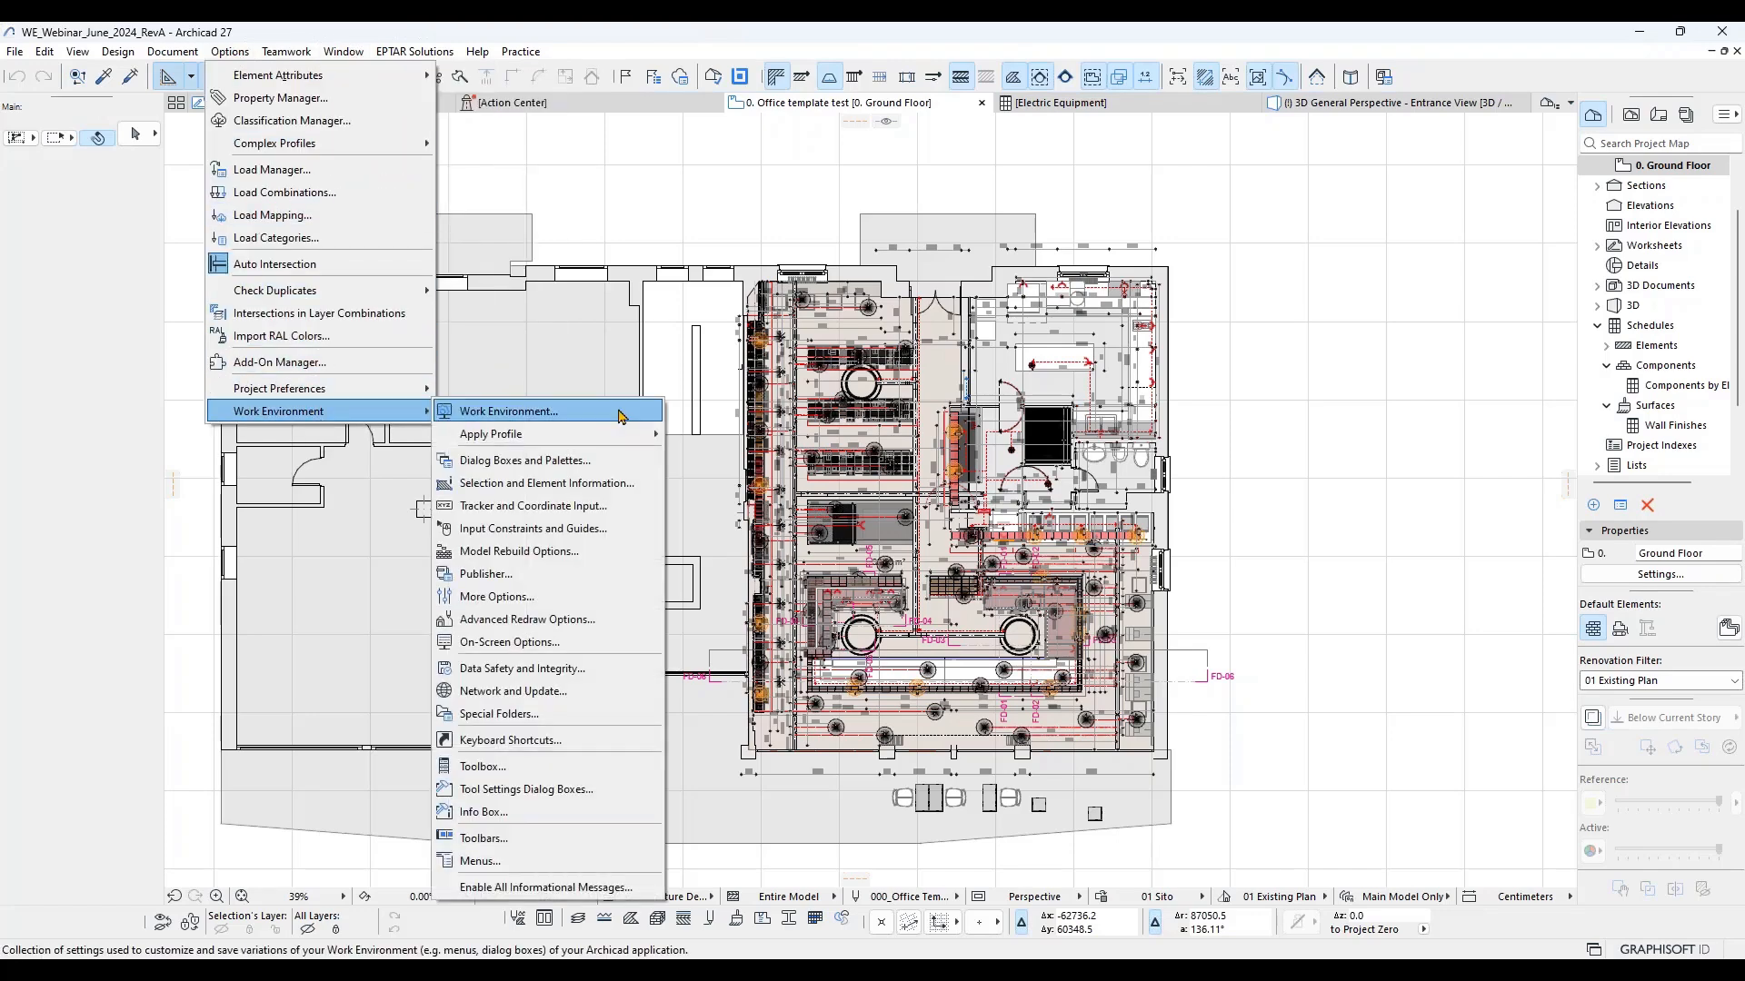
pyautogui.click(466, 412)
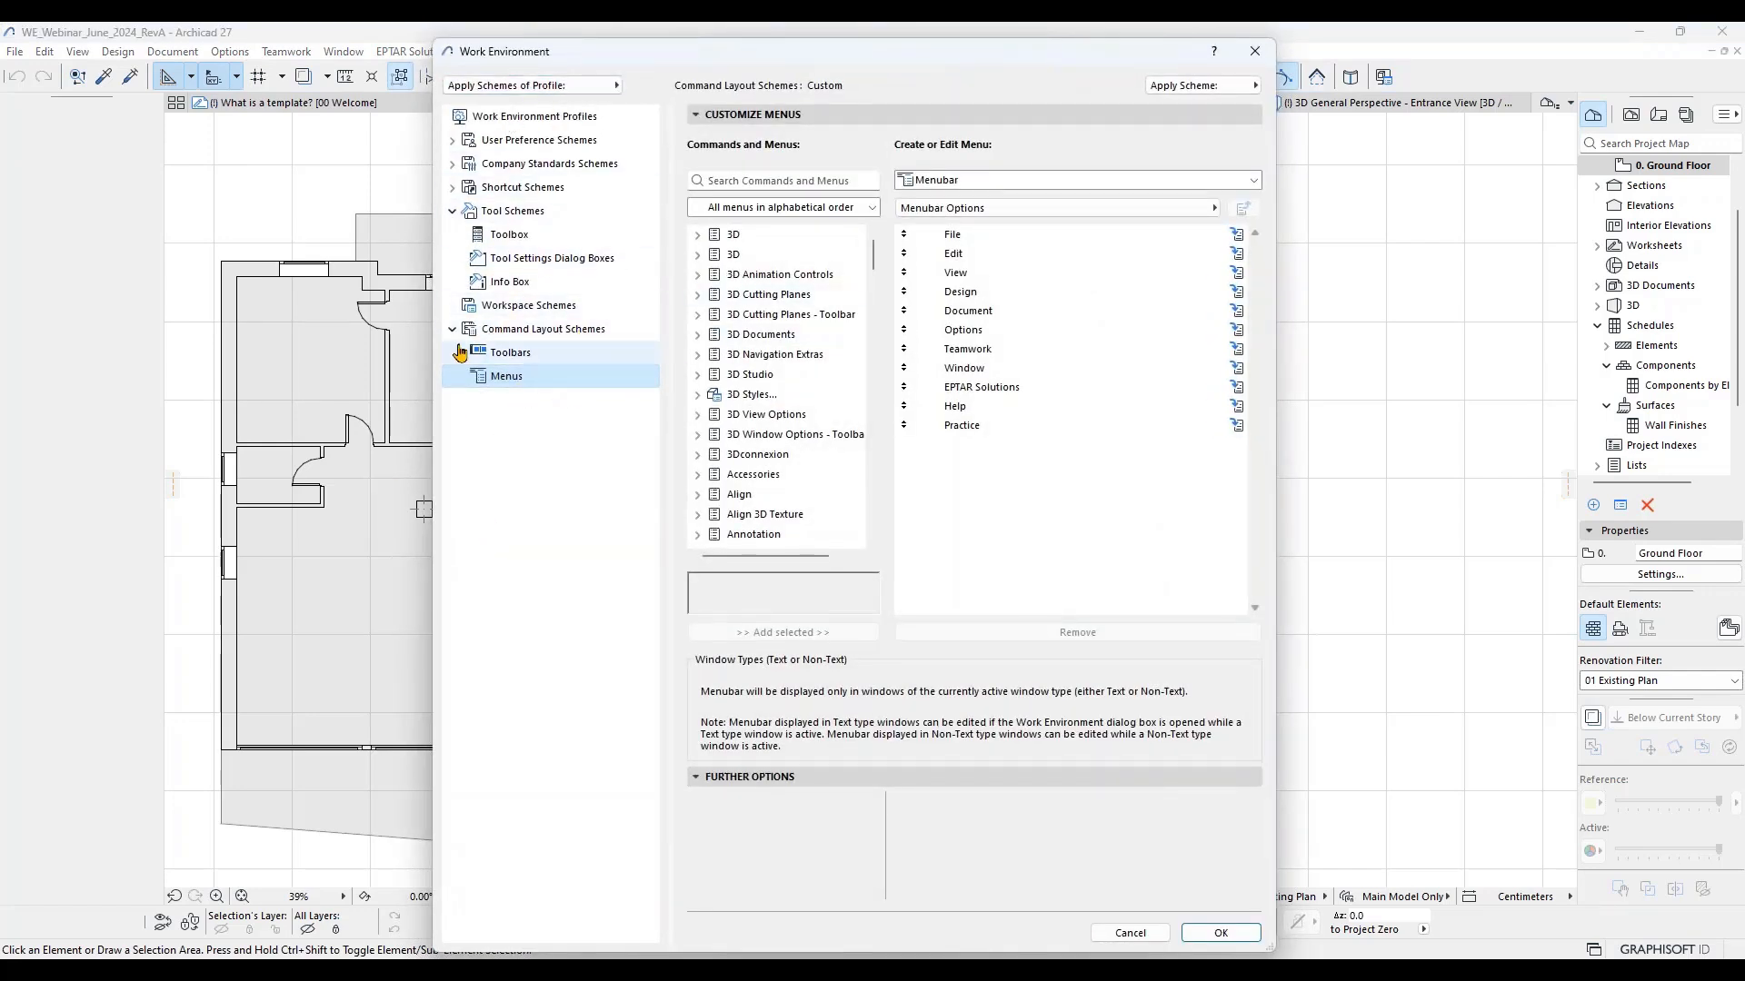
# Step: Collapse the Command Layout and Tool Schemes groups, and view the stored Work Environment Profiles and User Preference Schemes
pyautogui.doubleClick(521, 328)
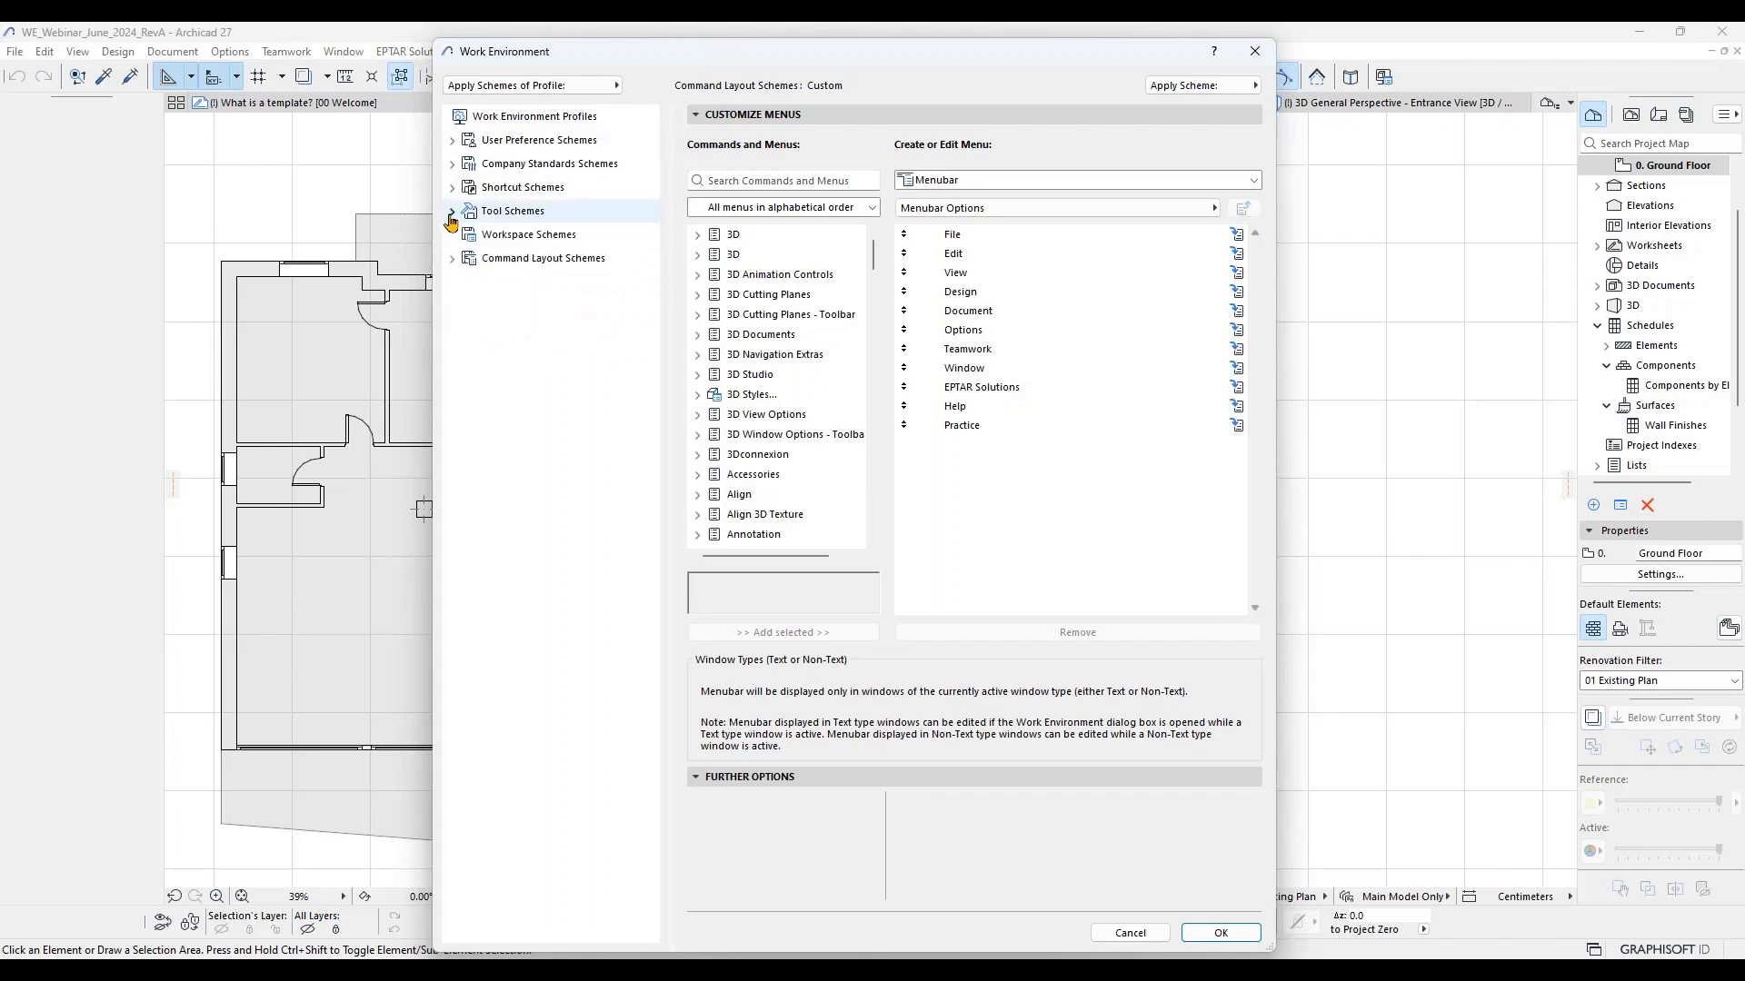
pyautogui.doubleClick(544, 214)
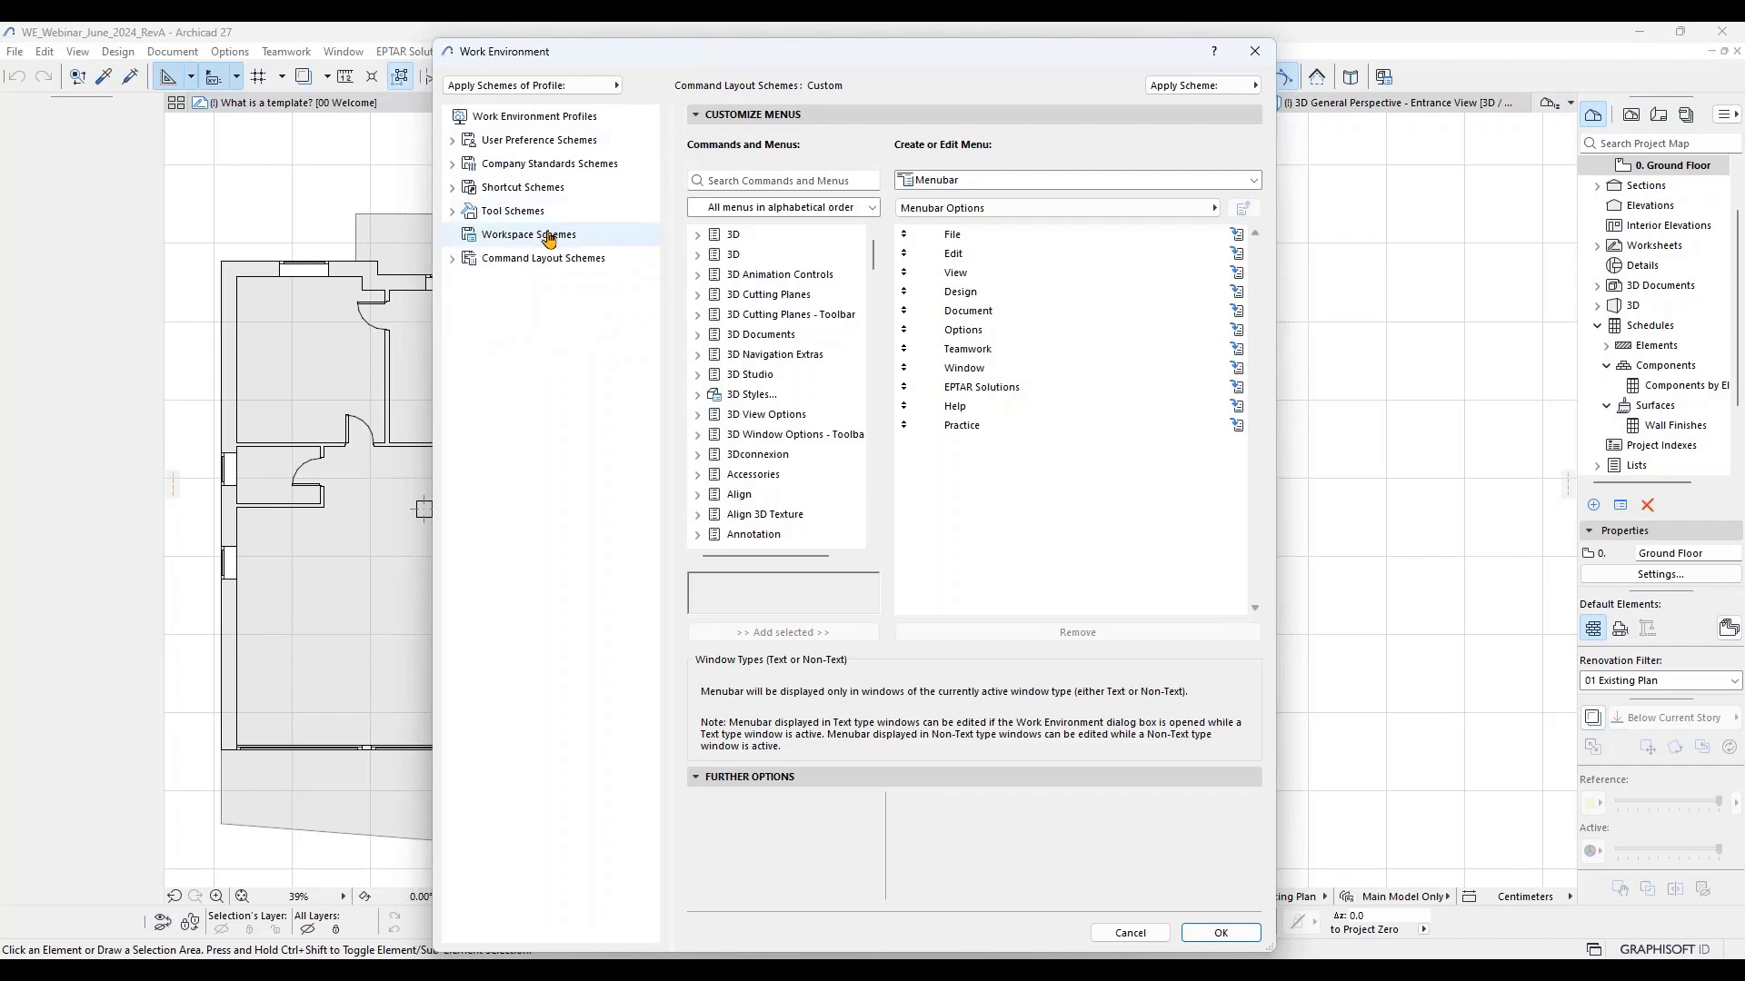
pyautogui.click(556, 119)
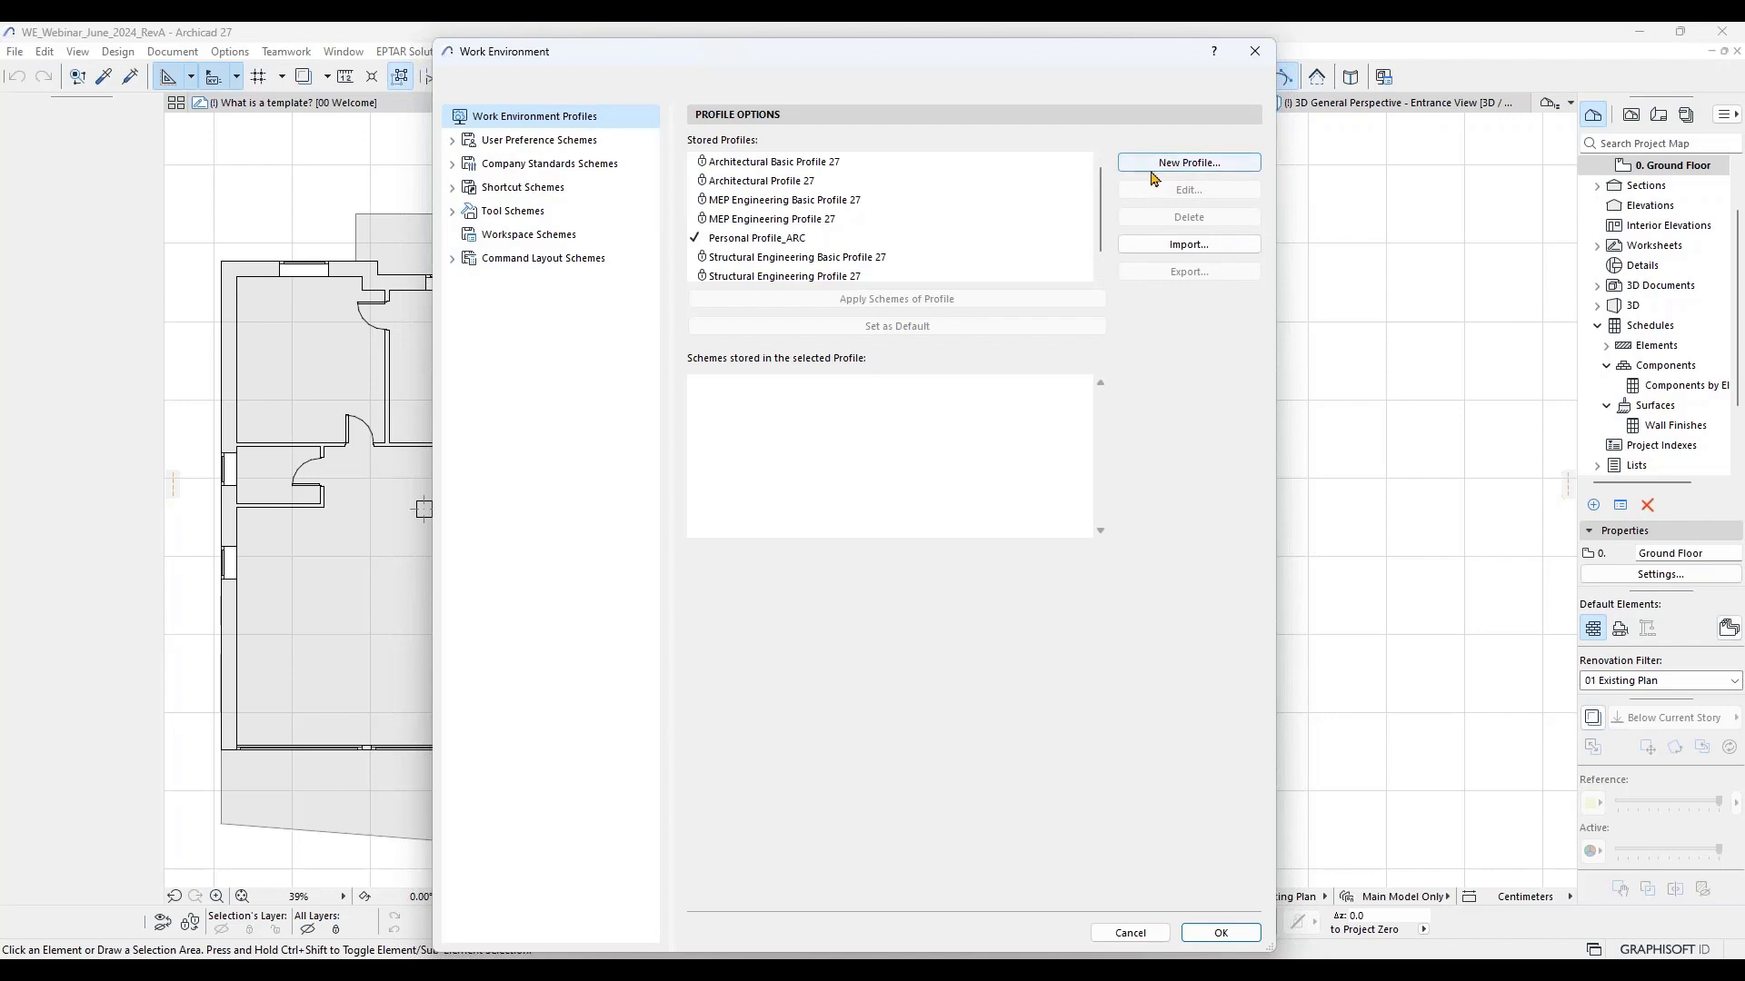
pyautogui.click(539, 140)
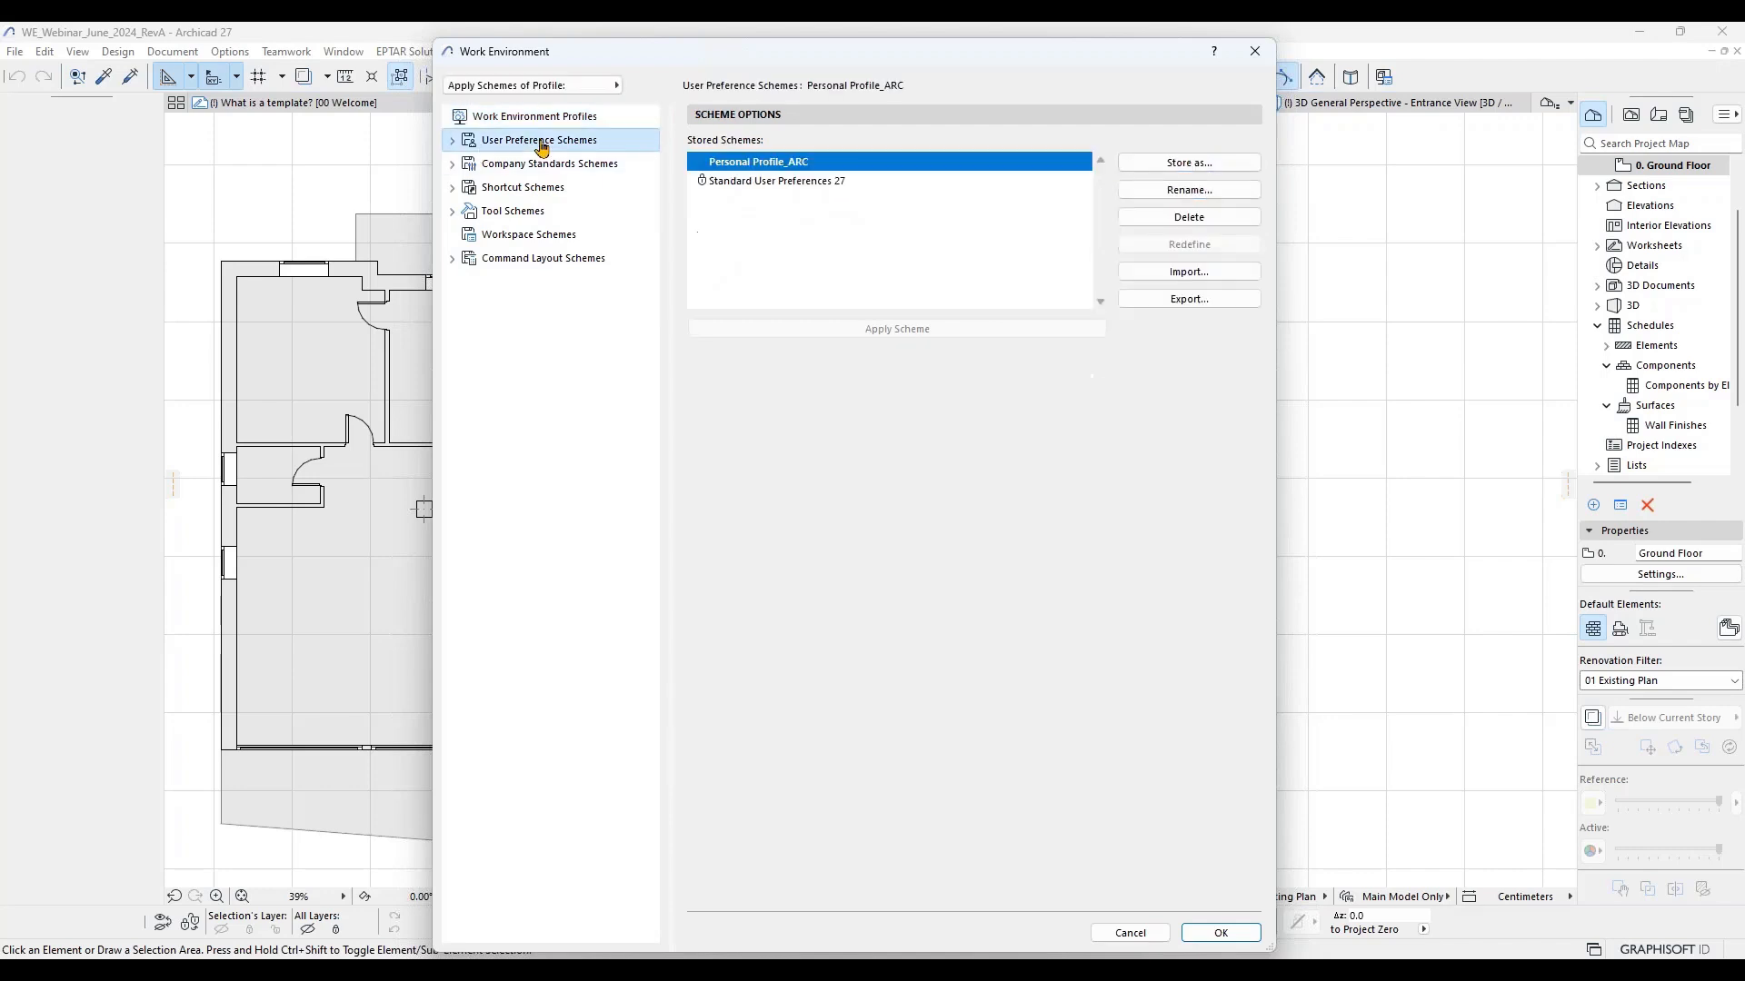
# Step: View the stored Company Standards, Shortcut, Tool, Command Layout and User Preference Schemes in the Work Environment dialog
pyautogui.click(545, 163)
pyautogui.click(533, 189)
pyautogui.click(527, 211)
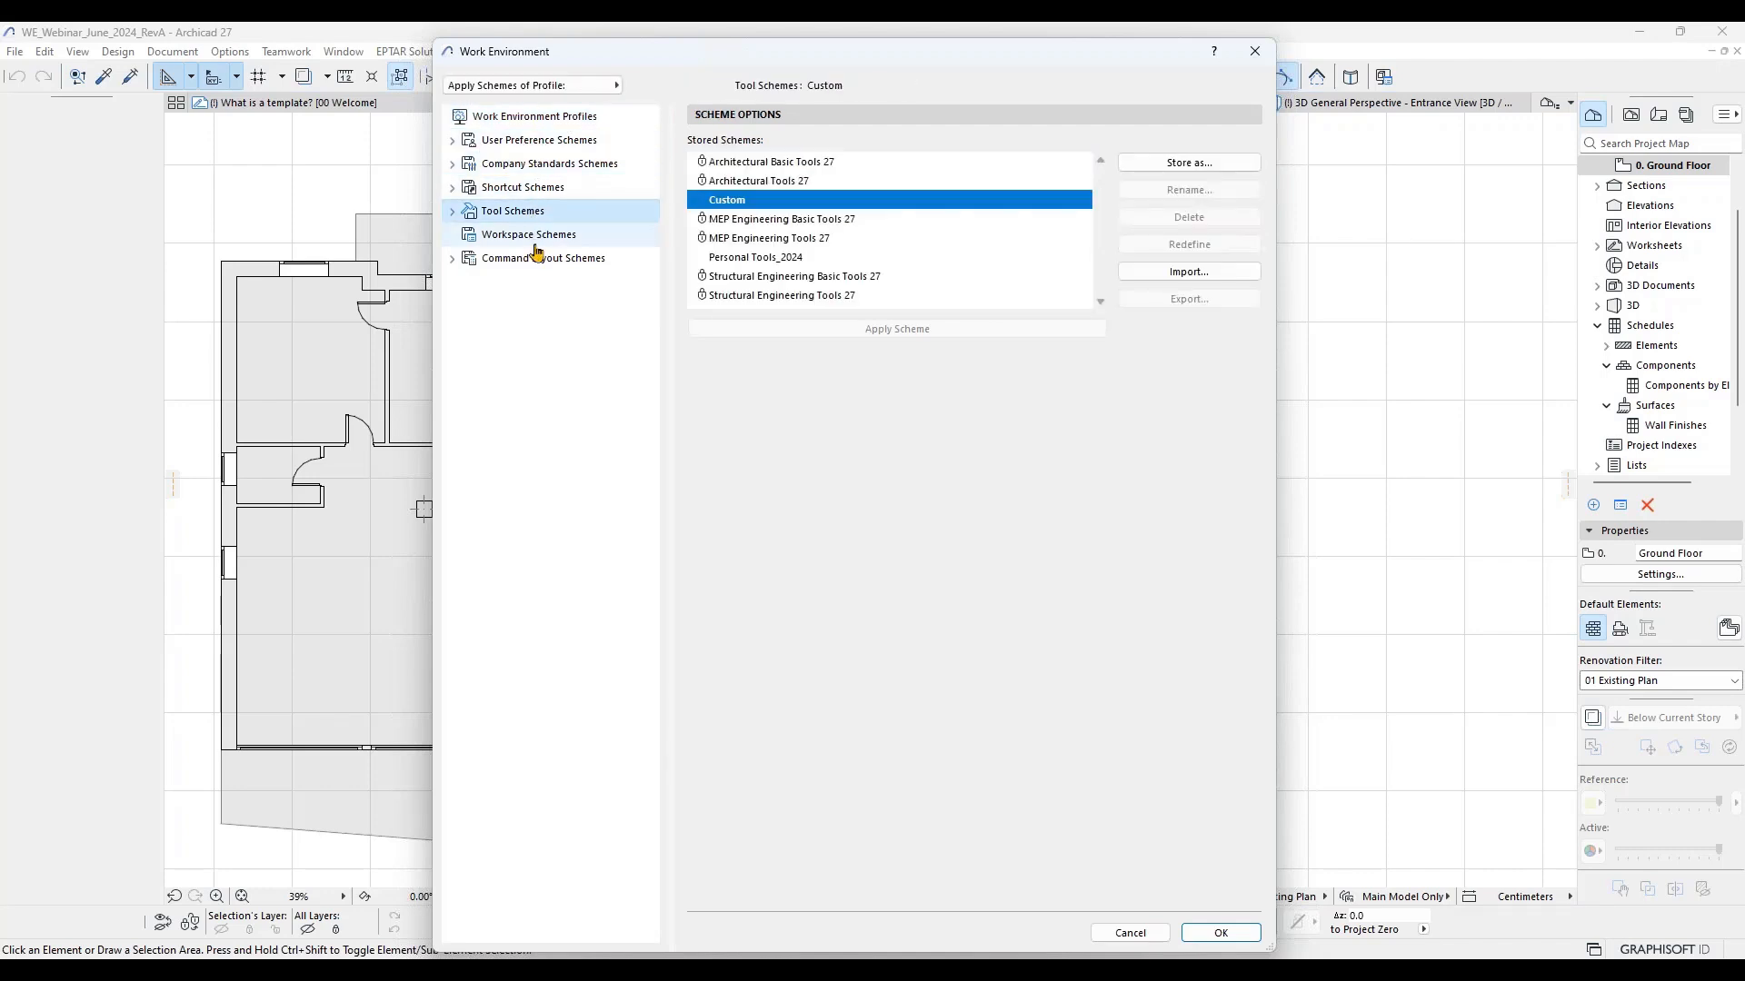
pyautogui.click(540, 259)
pyautogui.click(548, 141)
# Step: Compare the schemes stored in Personal Profile_ARC with the Architectural, MEP and Structural Engineering Basic Profile 27 entries, and close the Work Environment dialog
pyautogui.click(548, 118)
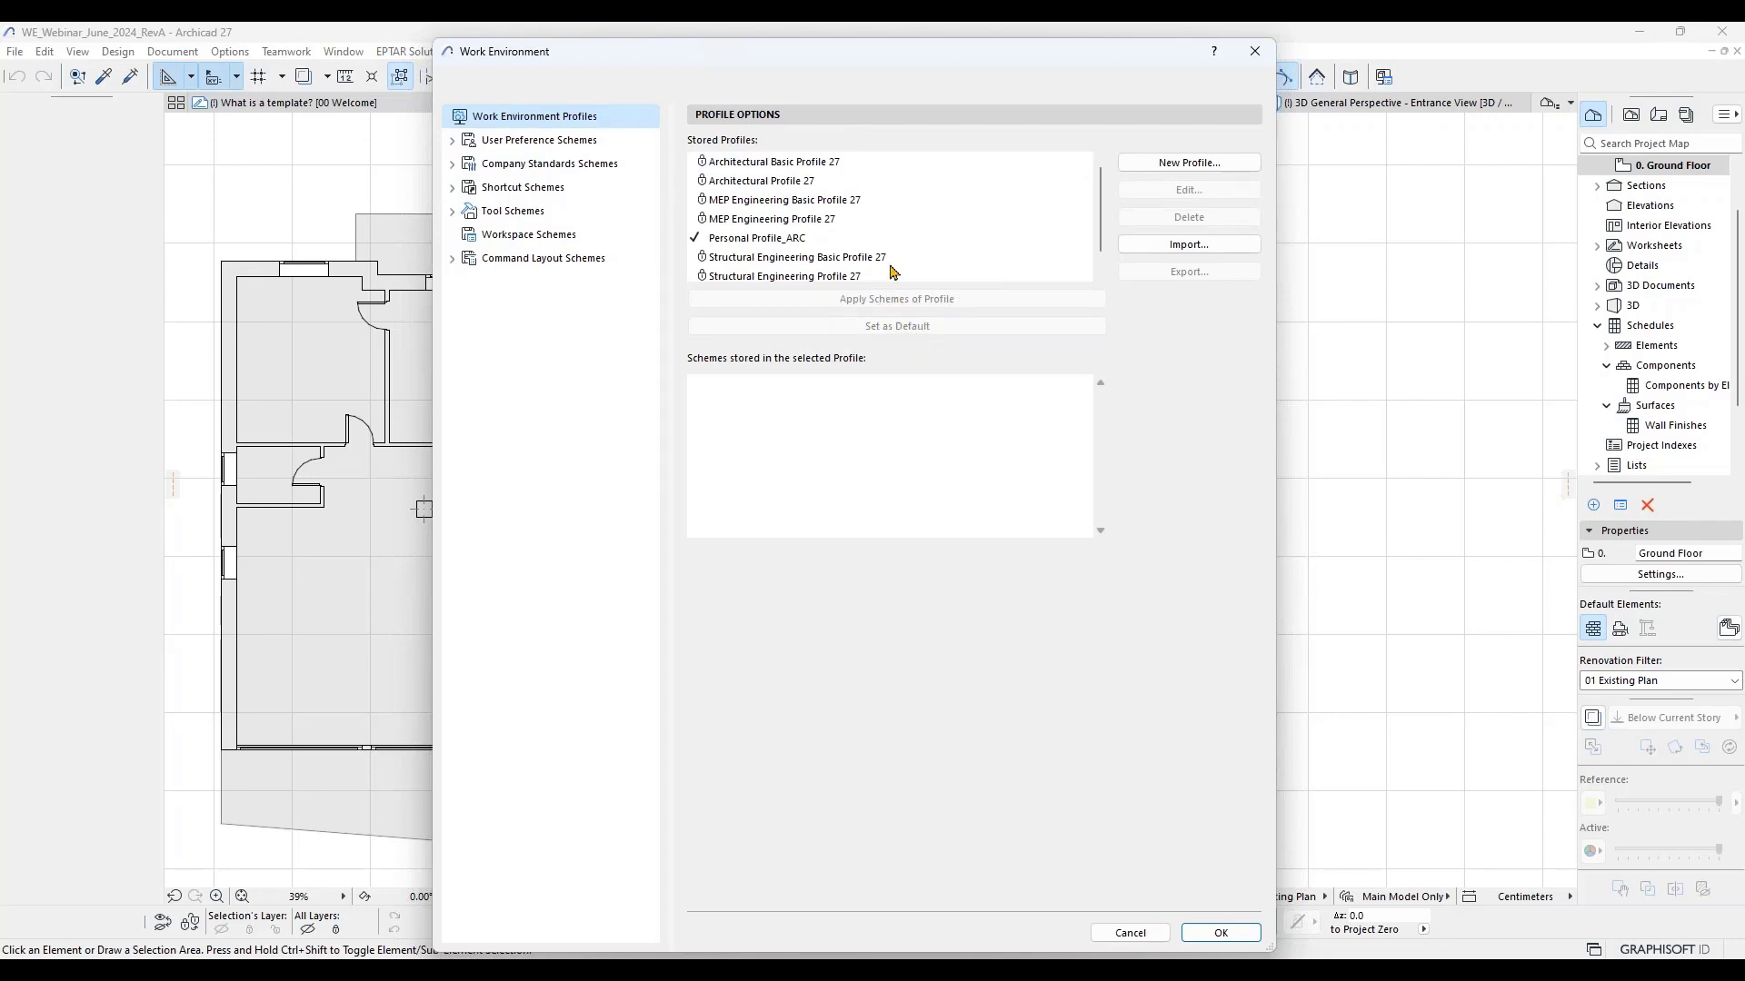
pyautogui.click(768, 241)
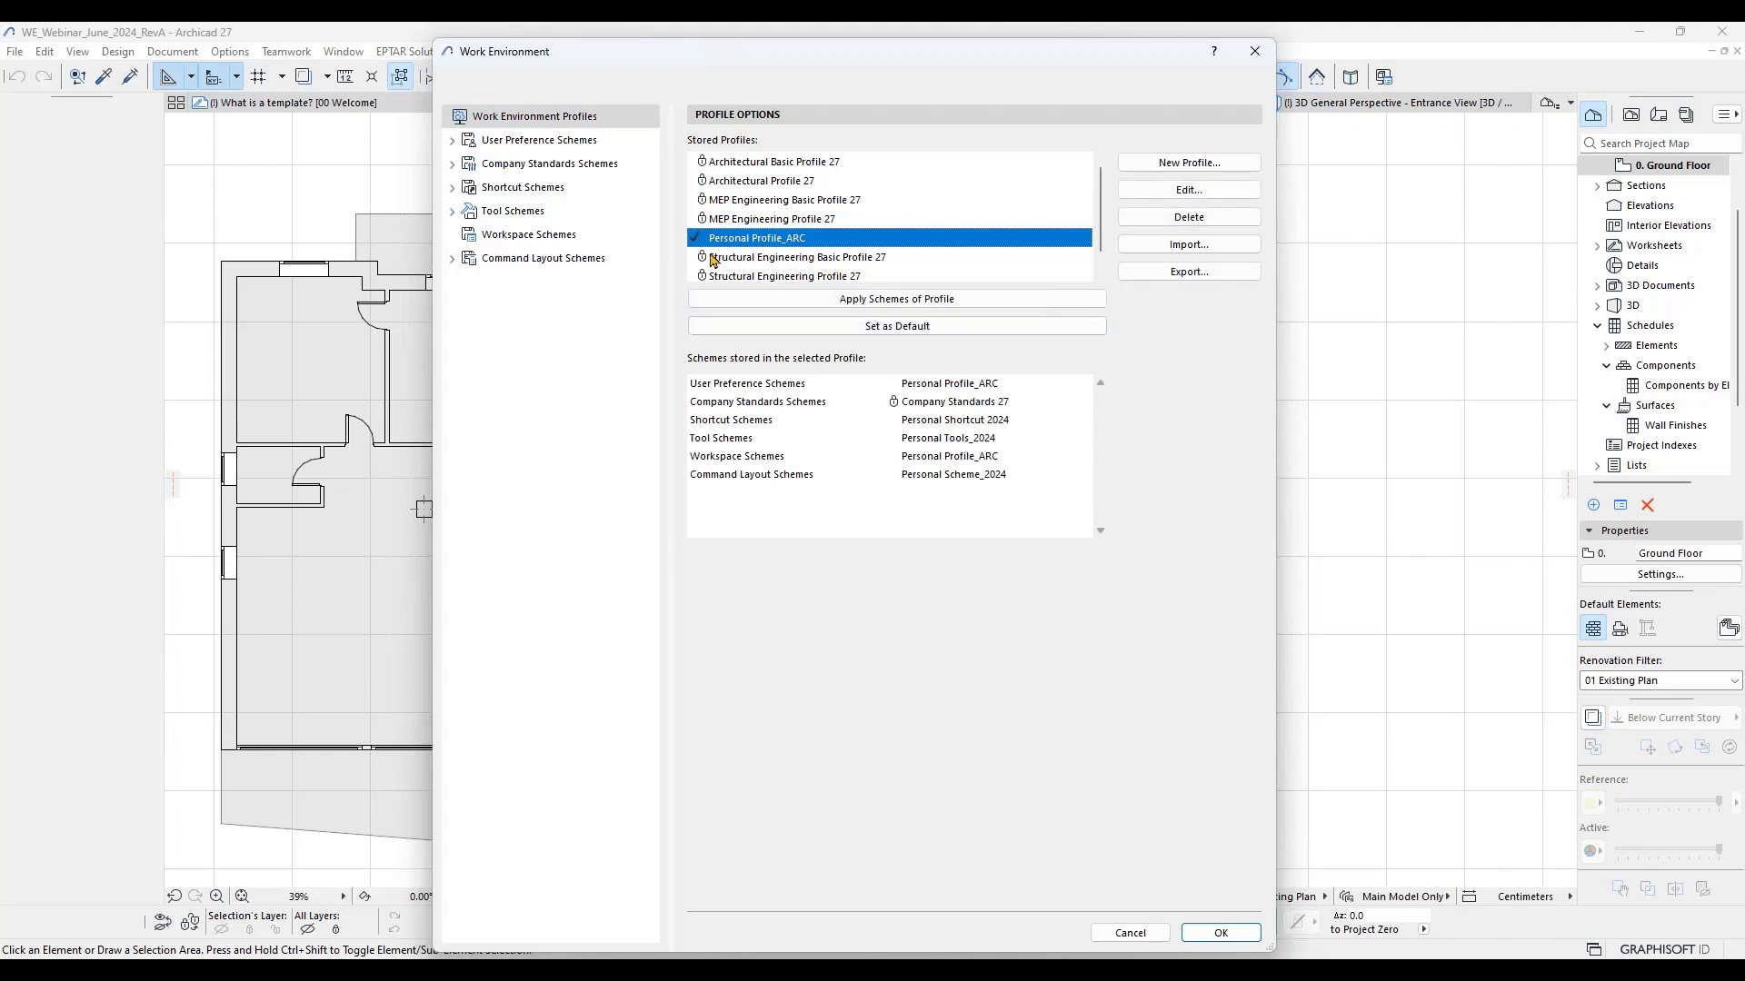
pyautogui.click(760, 164)
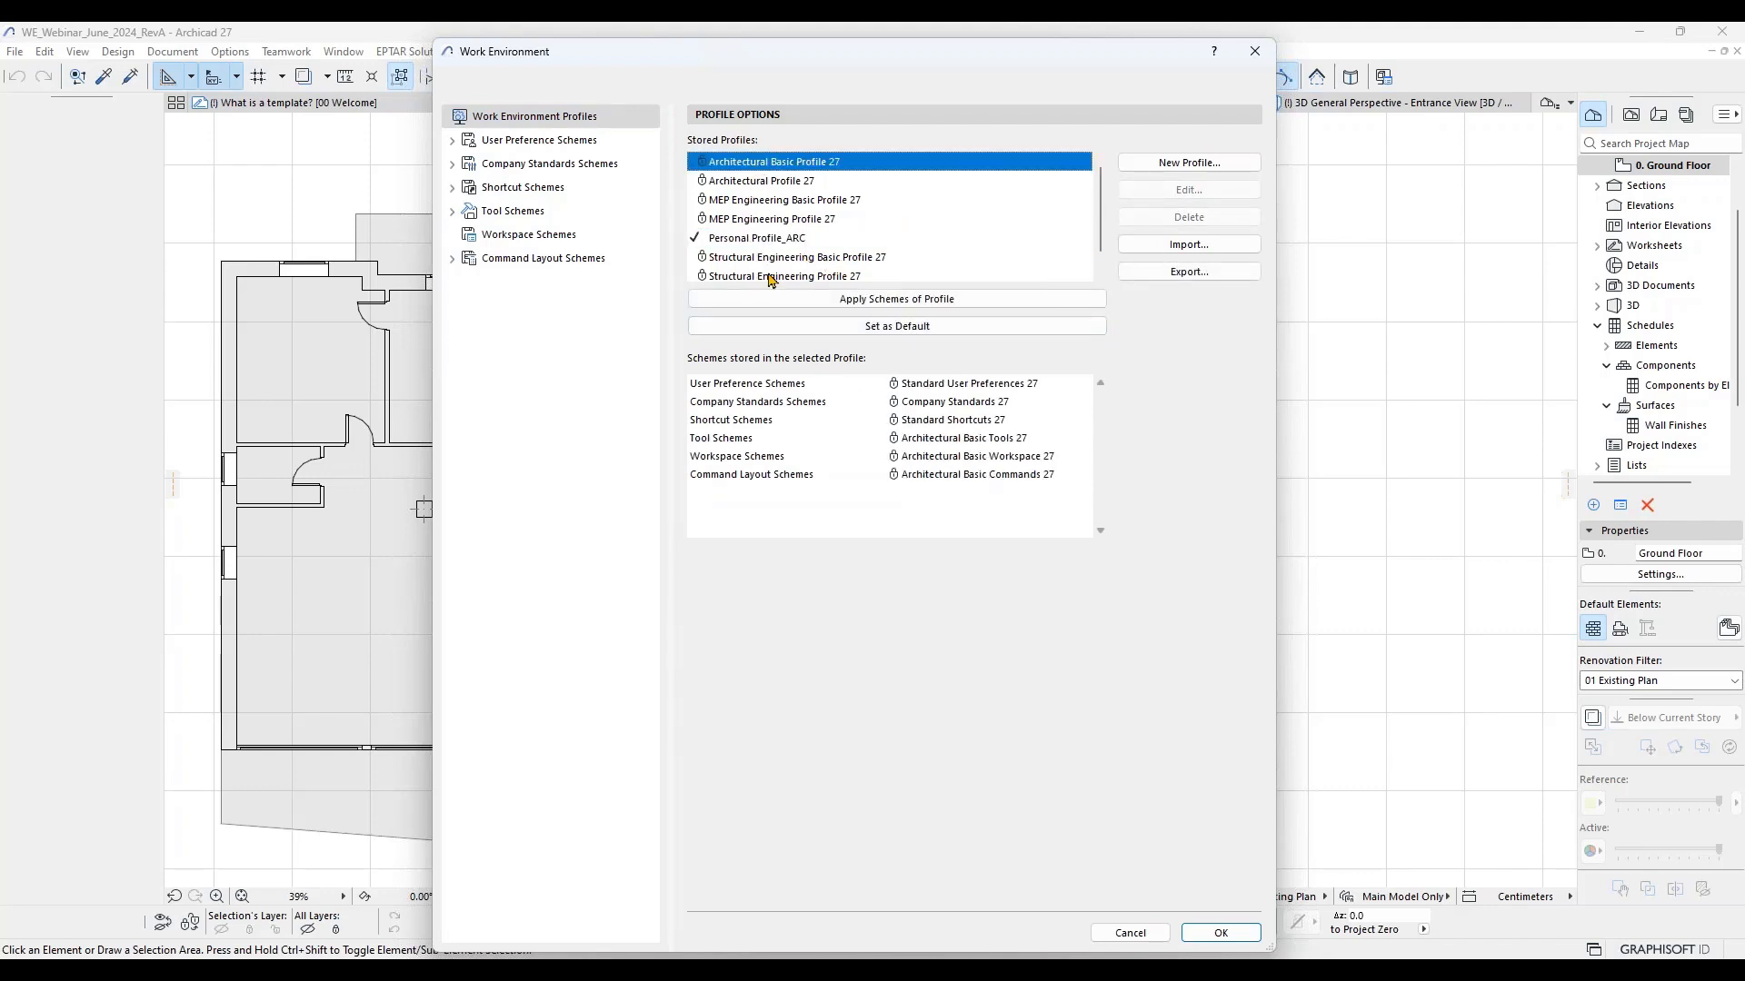
pyautogui.click(749, 200)
pyautogui.scroll(-1, 854, 234)
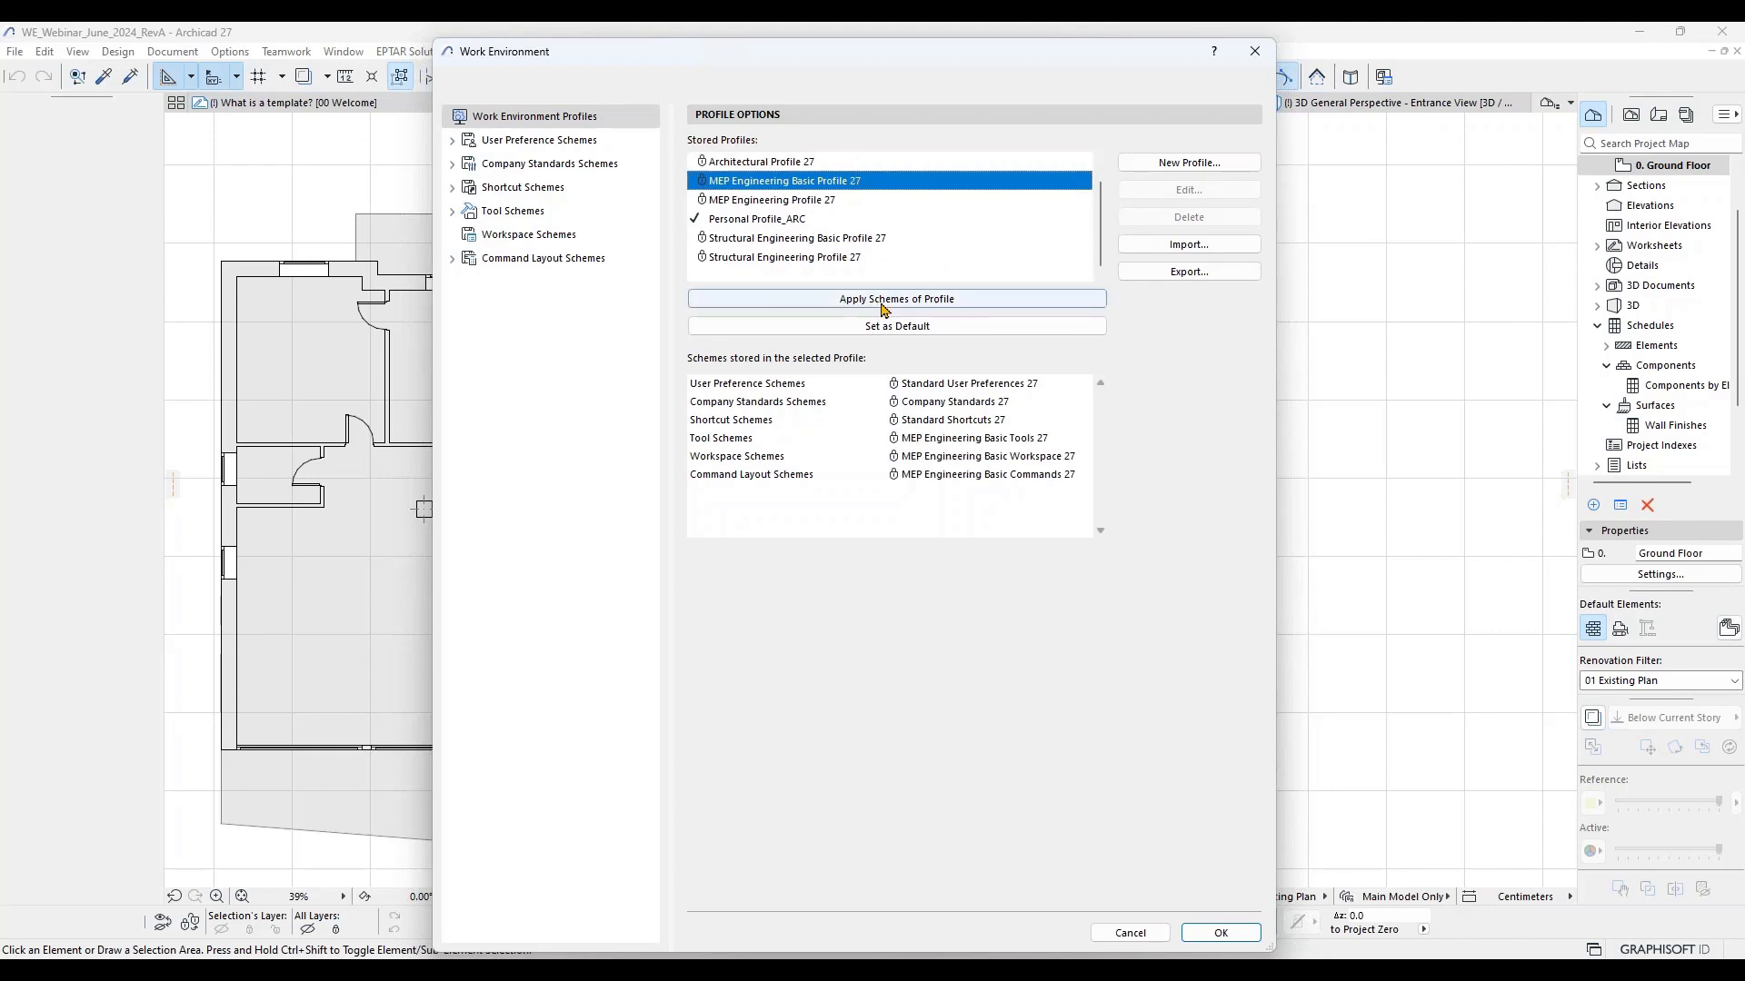
pyautogui.click(780, 238)
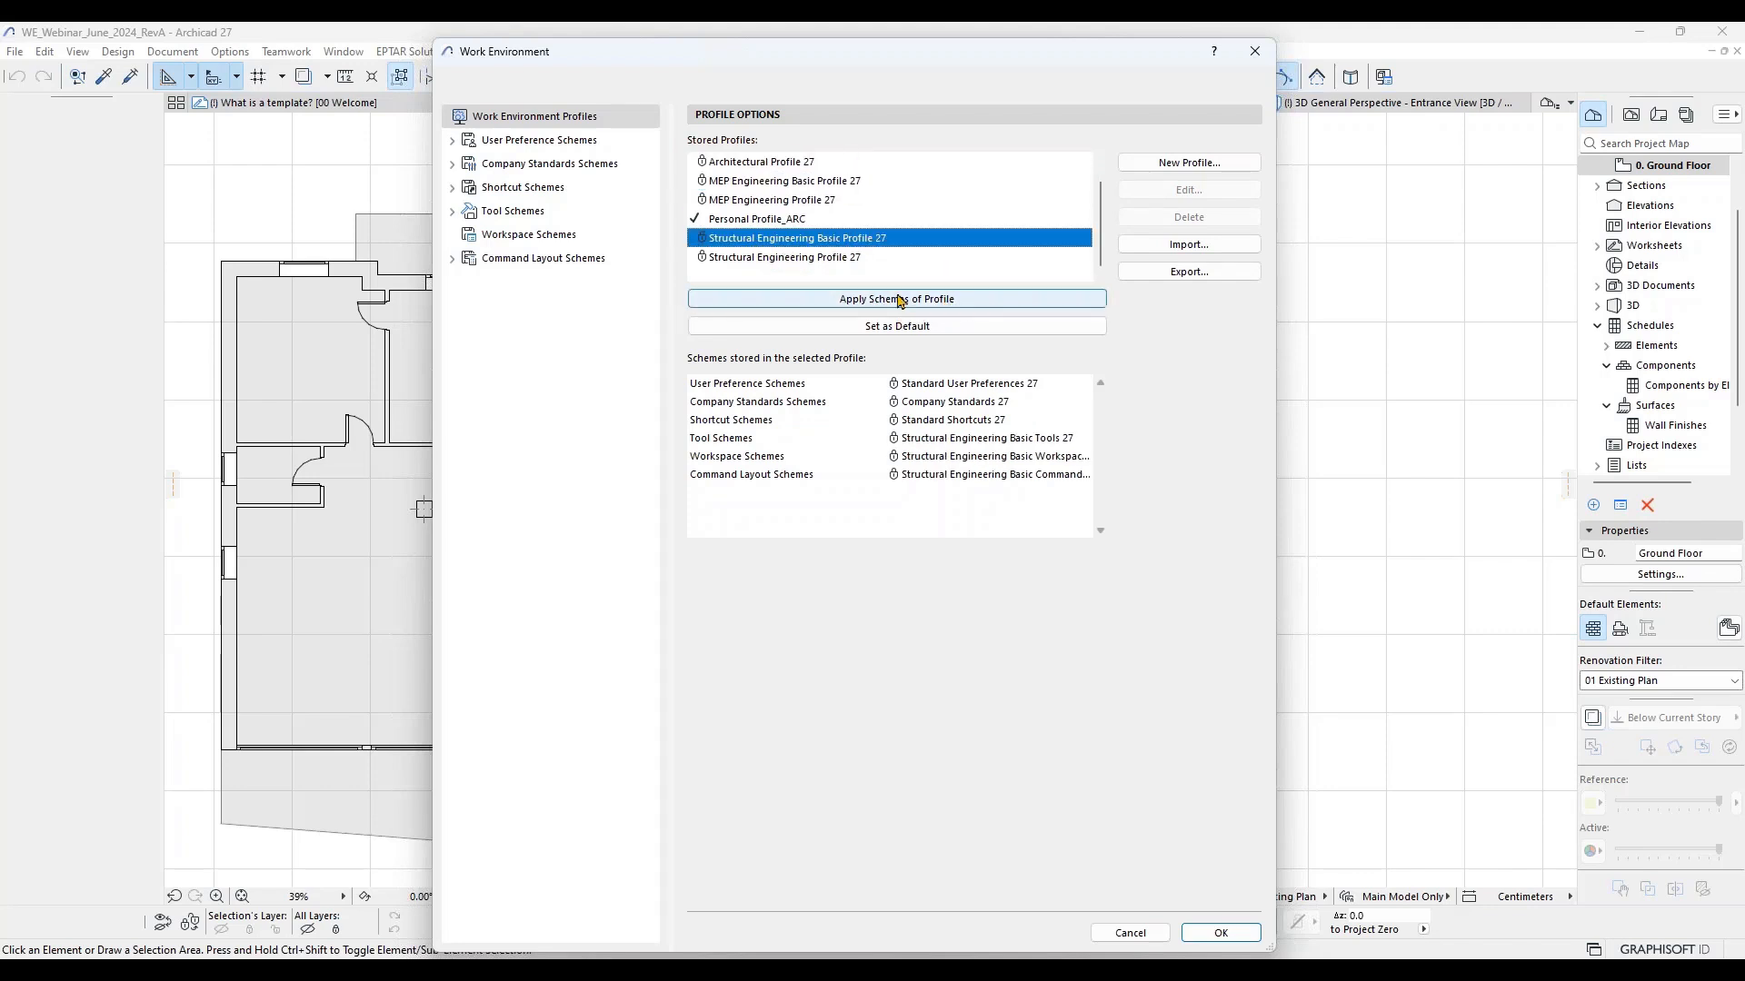
pyautogui.click(815, 221)
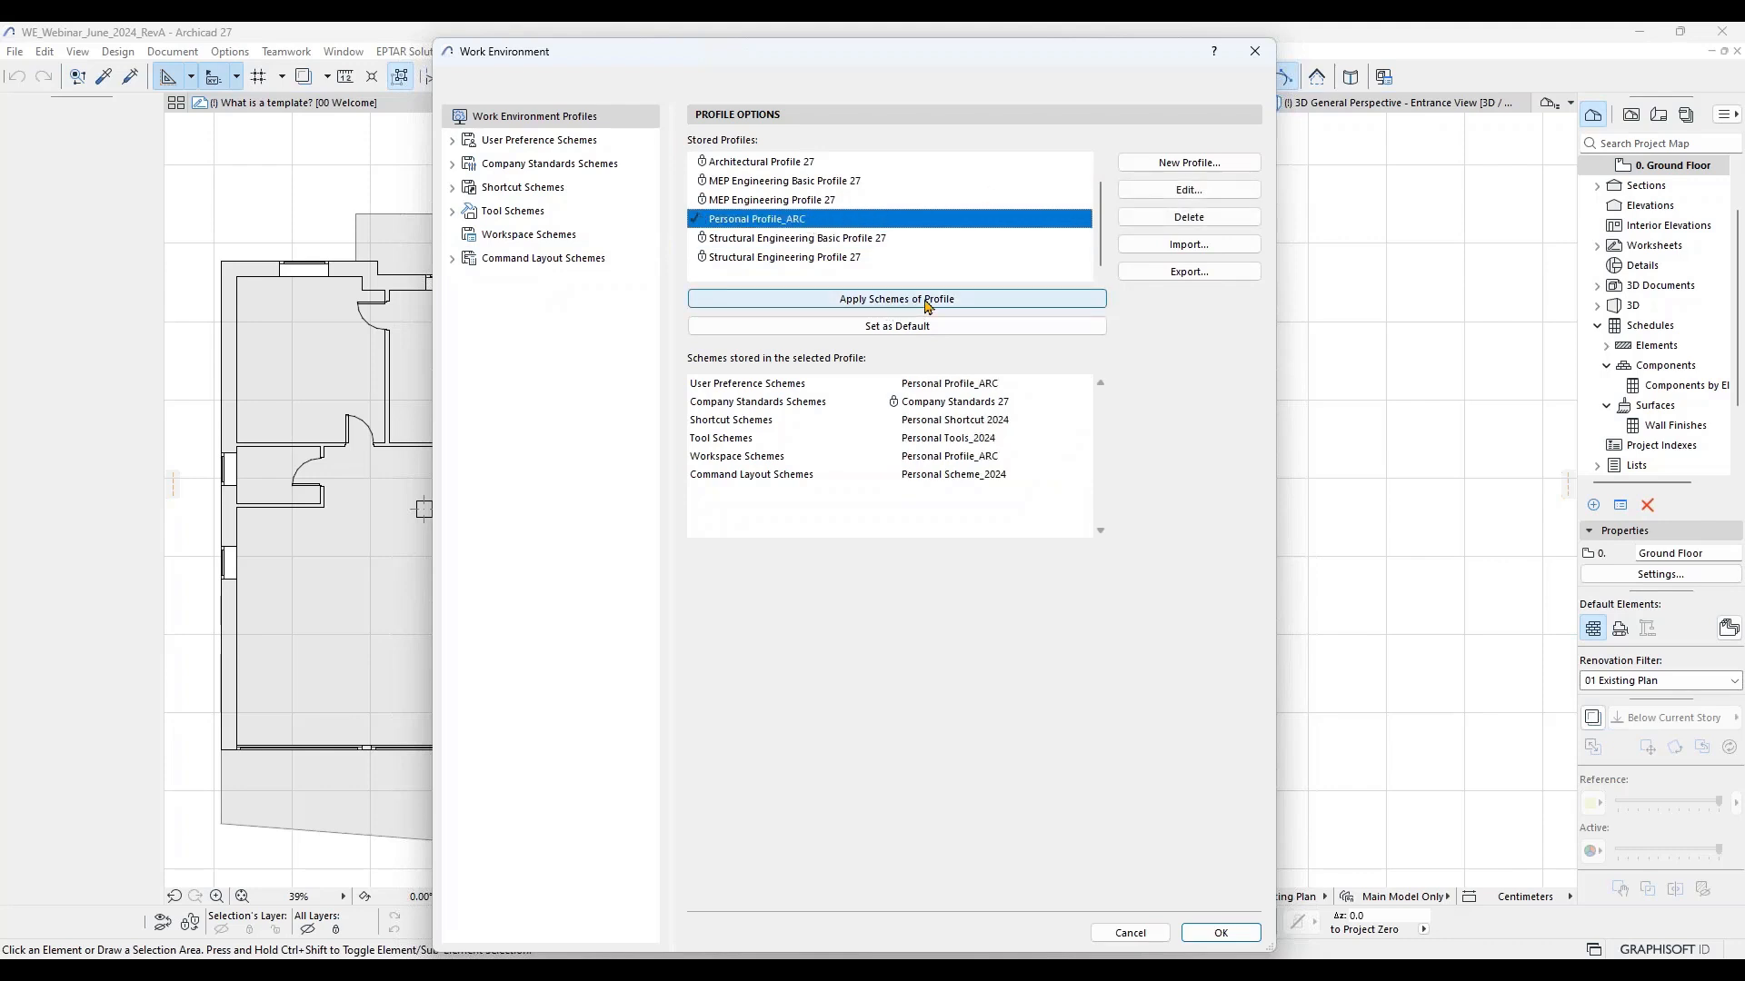
pyautogui.moveTo(1006, 75); pyautogui.dragTo(936, 59)
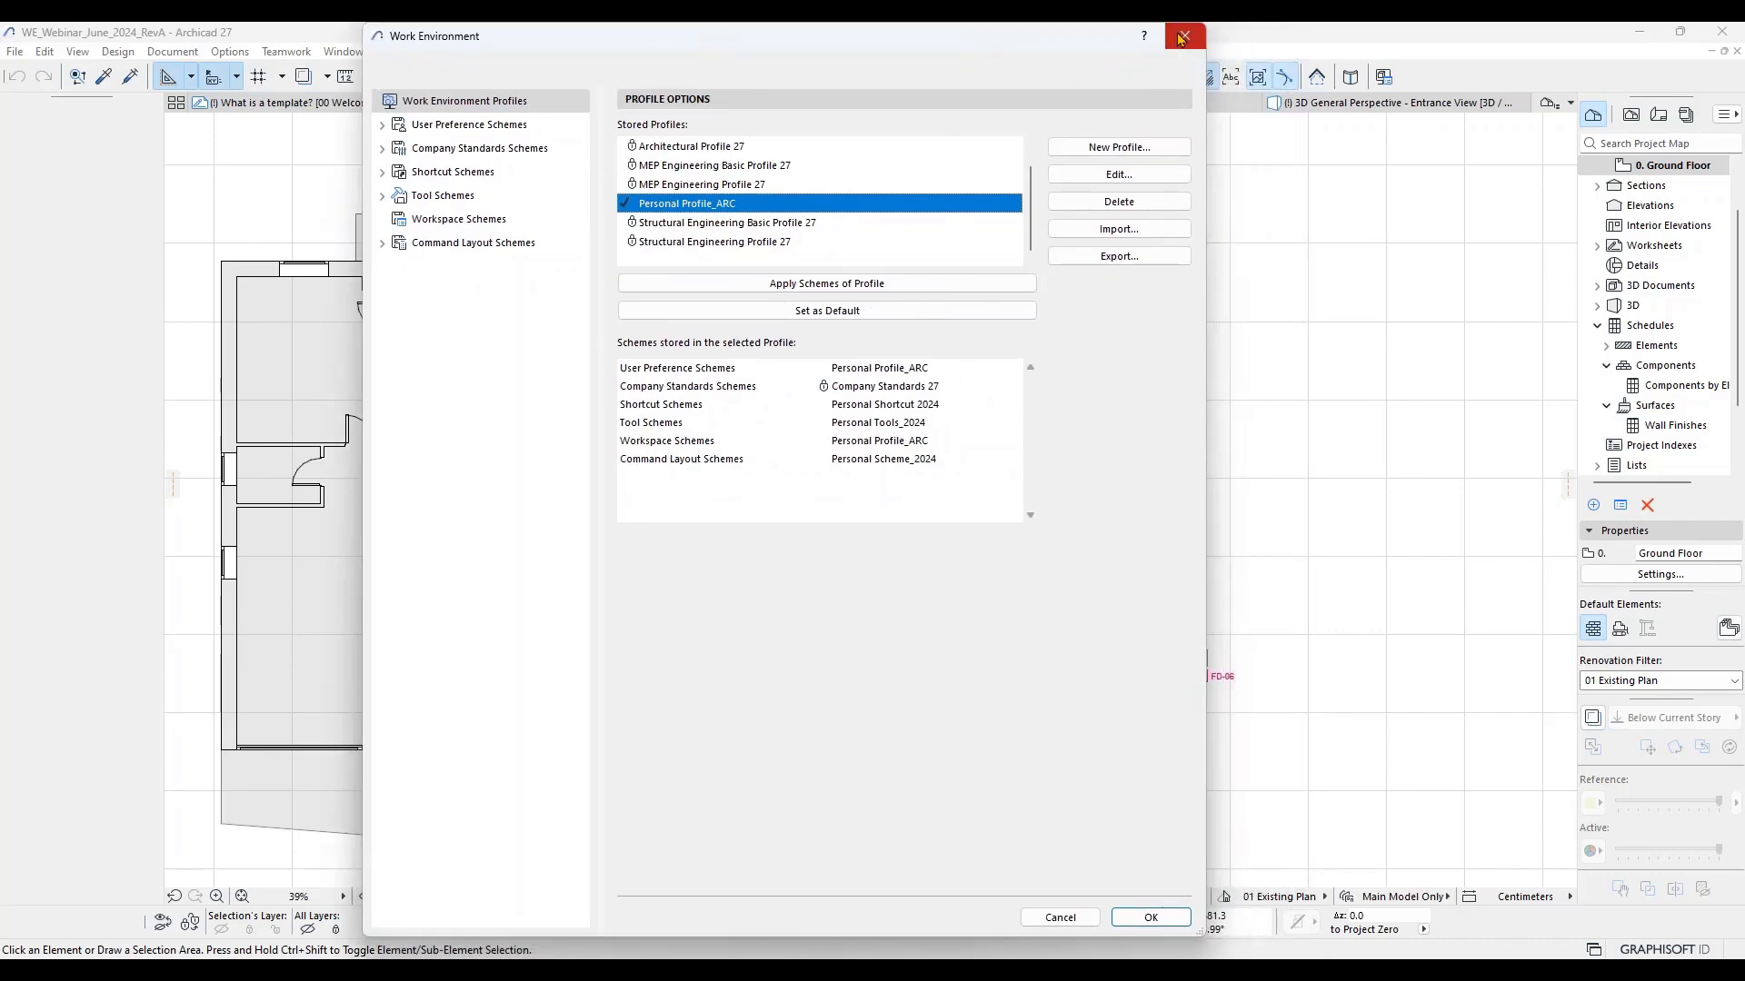
pyautogui.click(1182, 37)
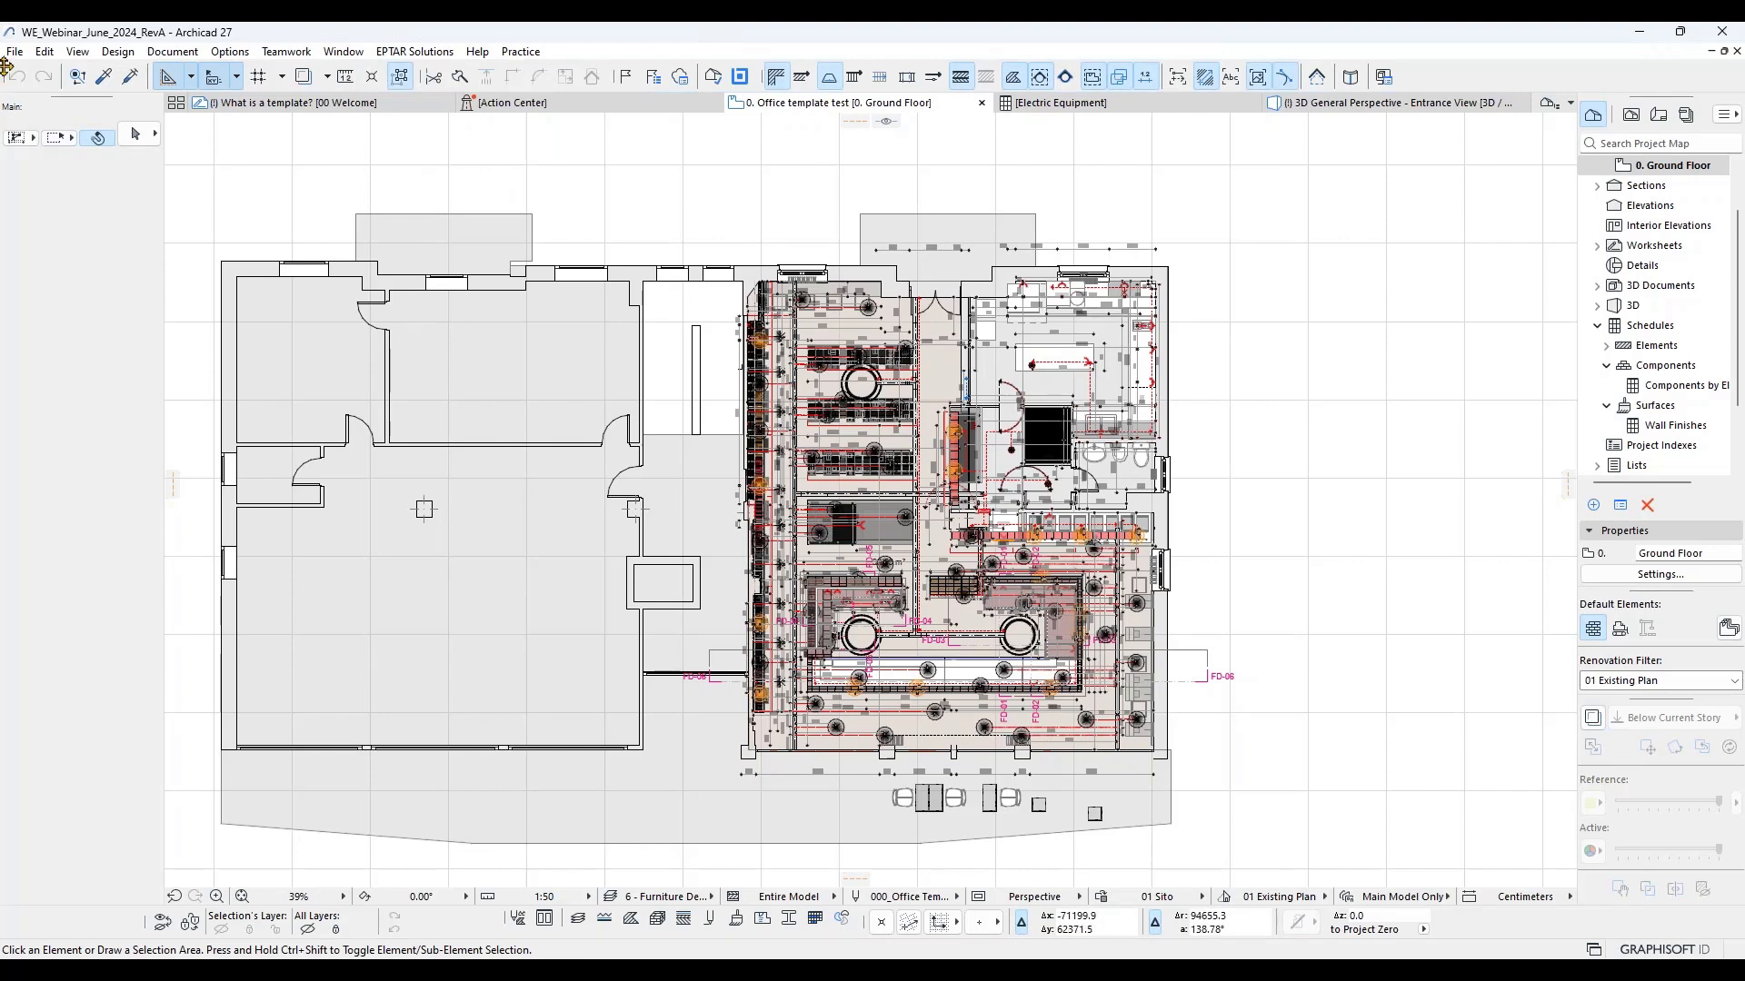
pyautogui.click(14, 52)
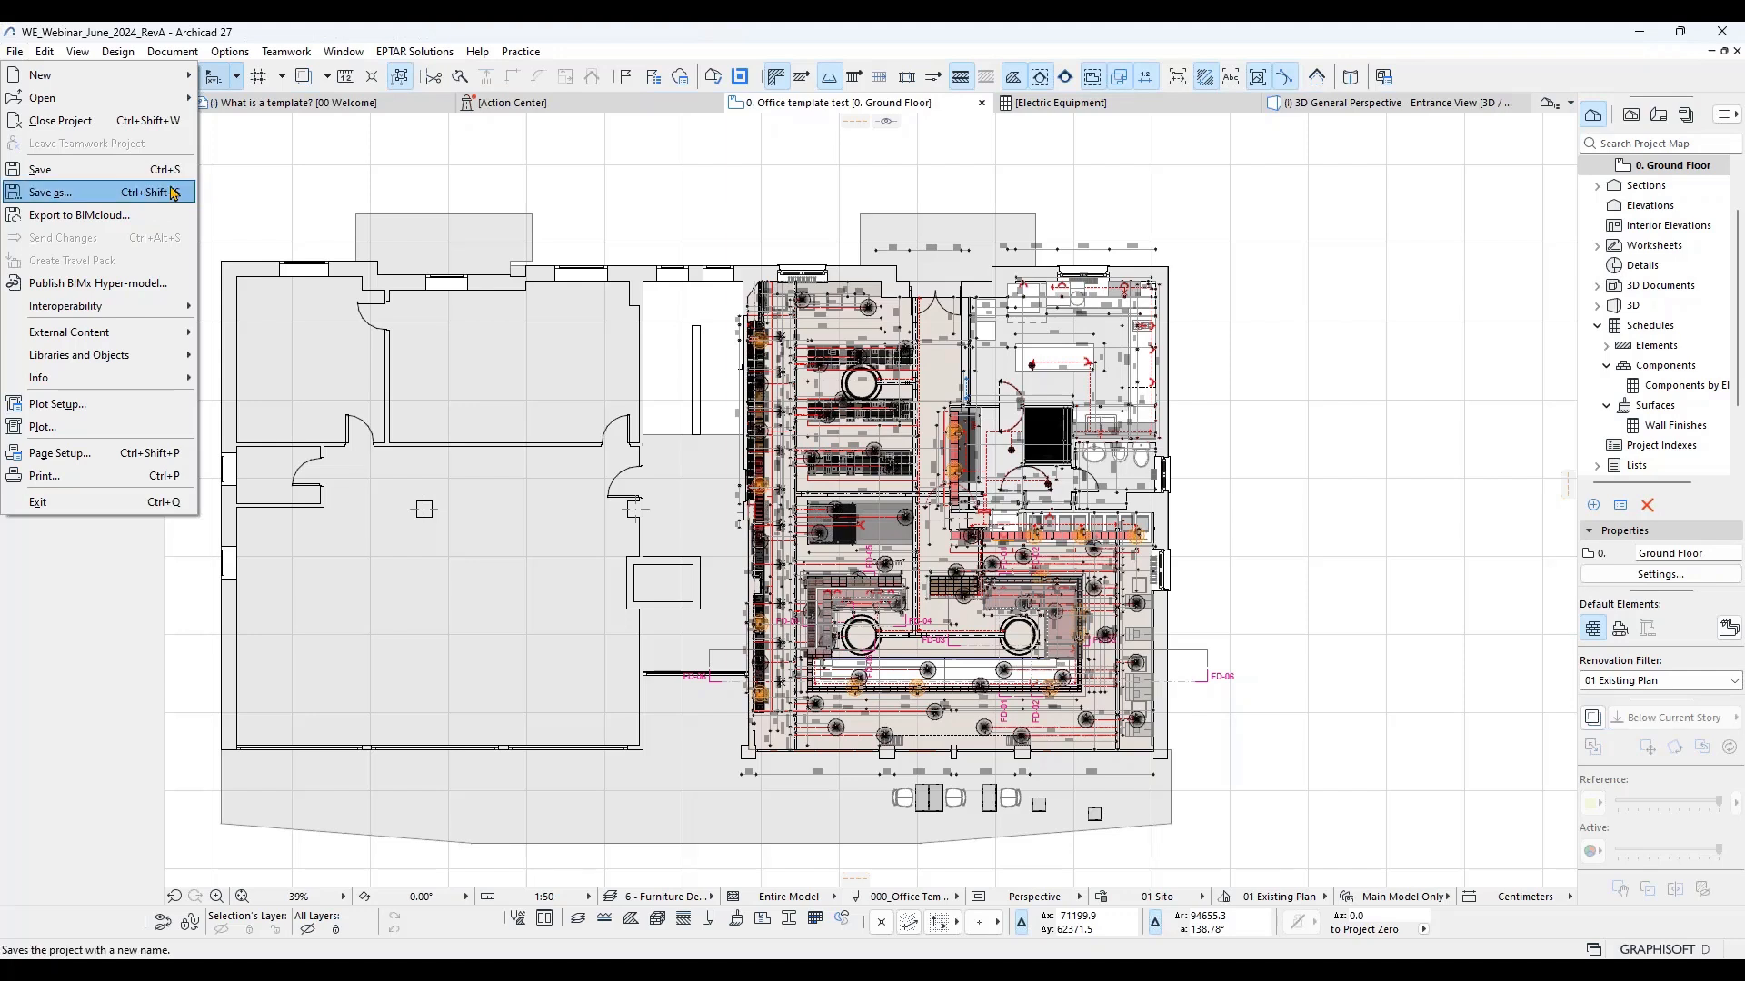
pyautogui.click(619, 177)
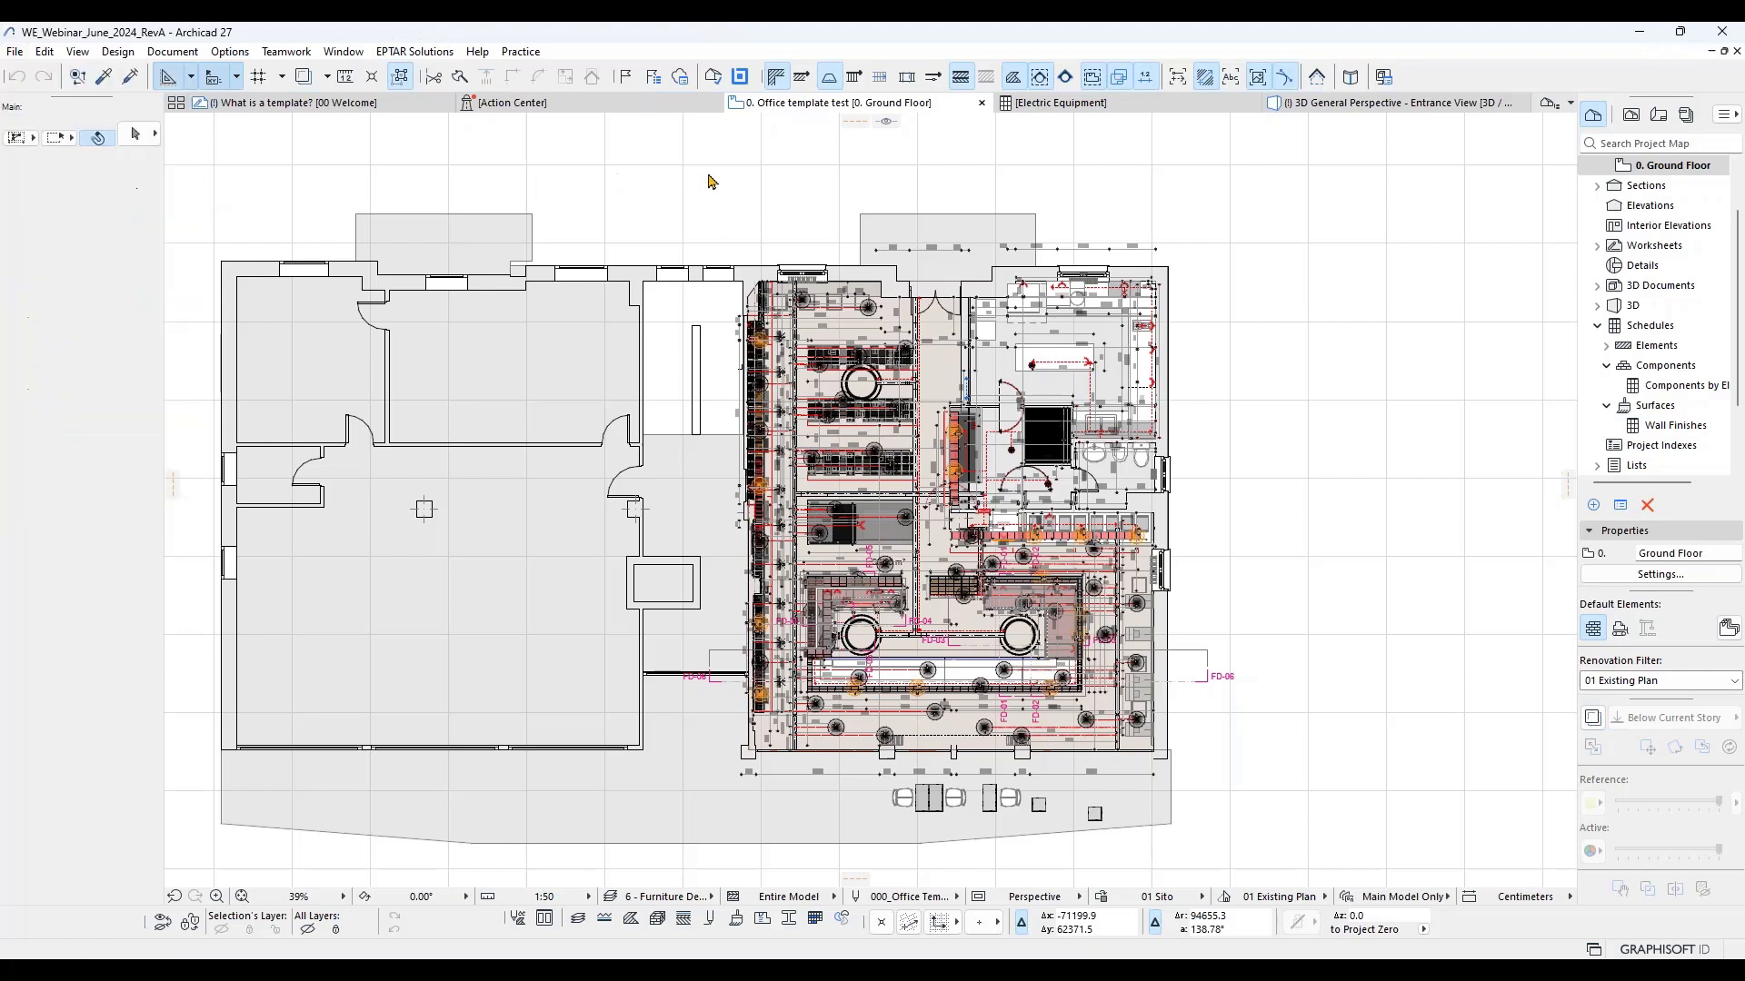